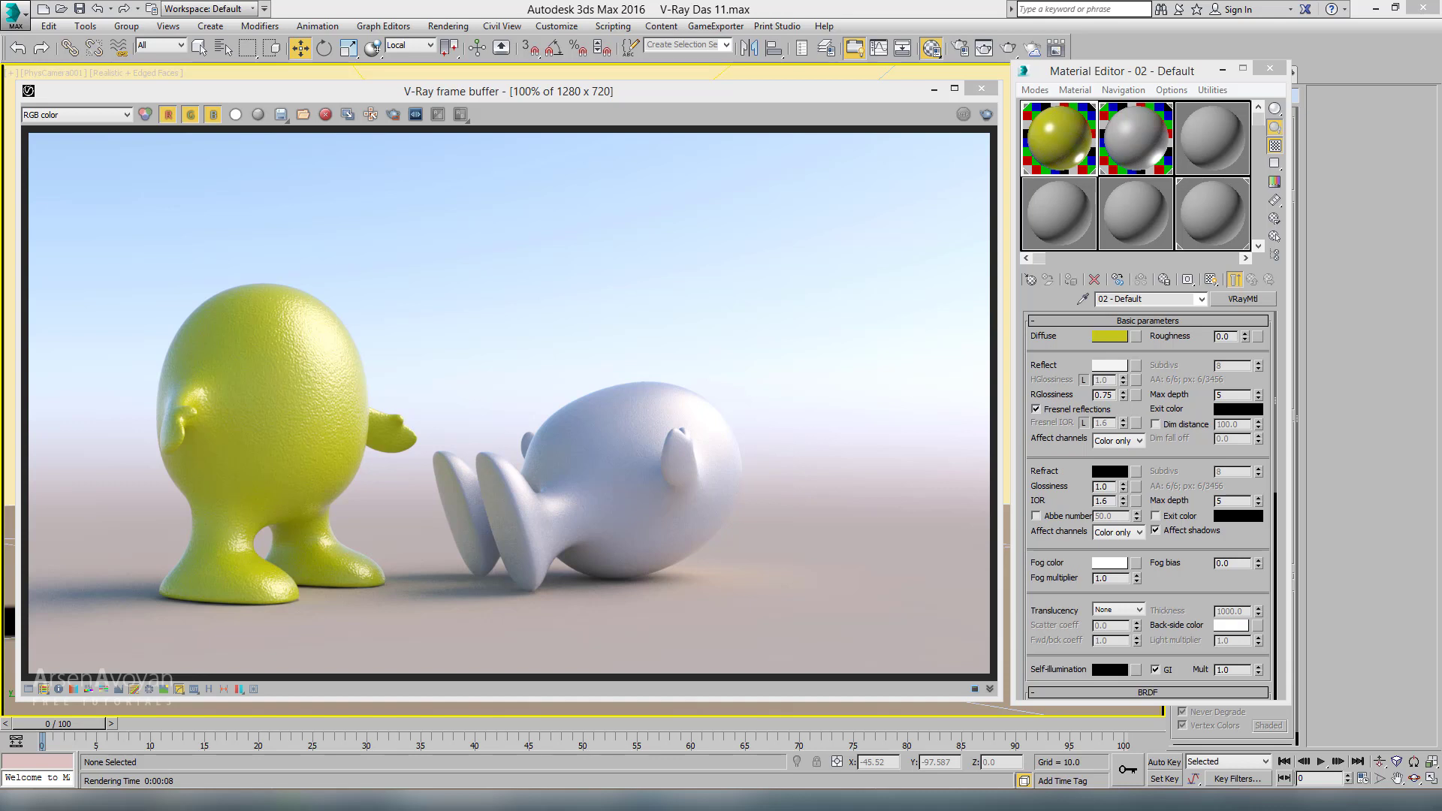
Step: Close the V-Ray frame buffer and the Material Editor, and show all four viewports
mouse_move(900, 97)
left_mouse_down()
mouse_move(915, 90)
mouse_move(899, 101)
left_mouse_up()
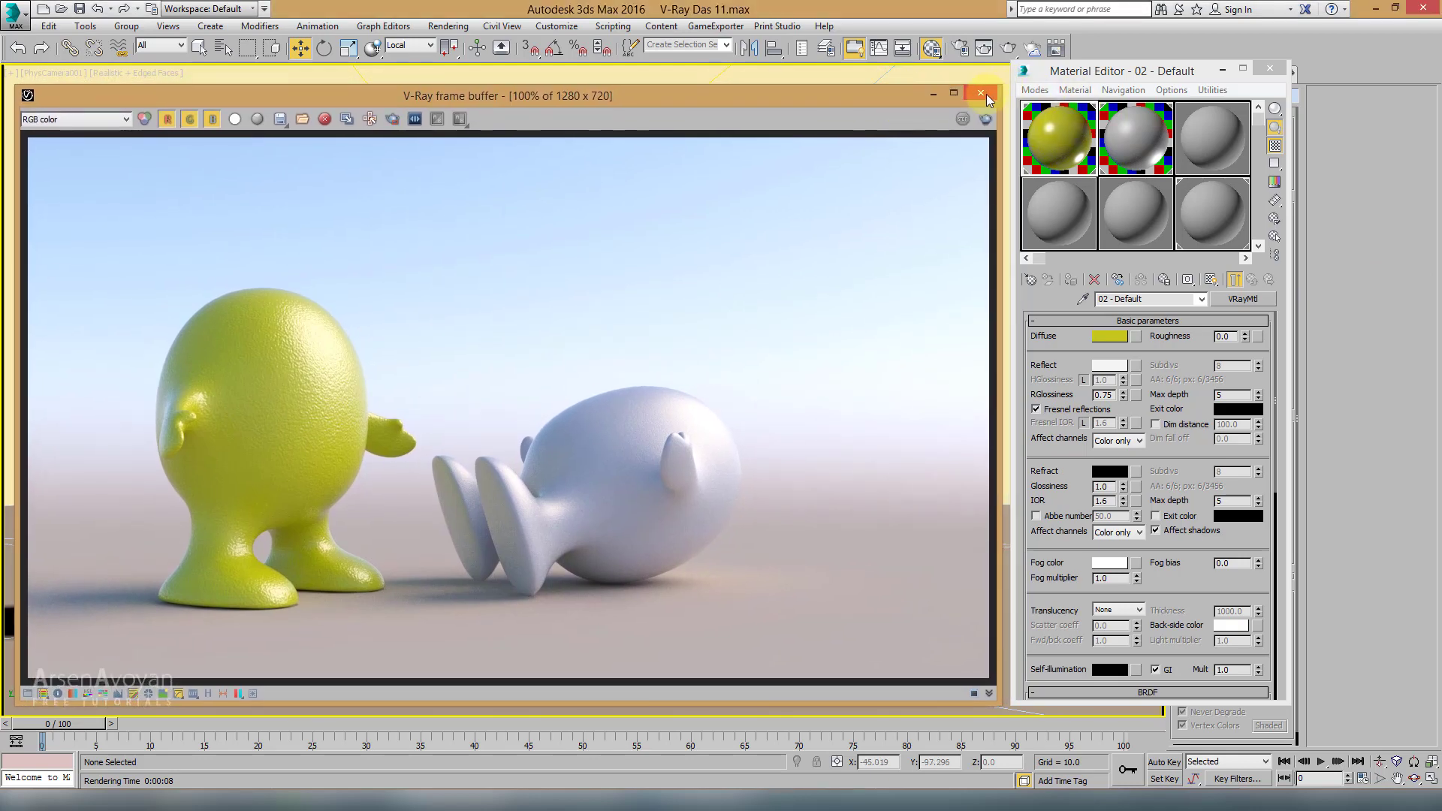
left_click(982, 93)
left_click(1269, 68)
key("alt+w")
left_click(949, 203)
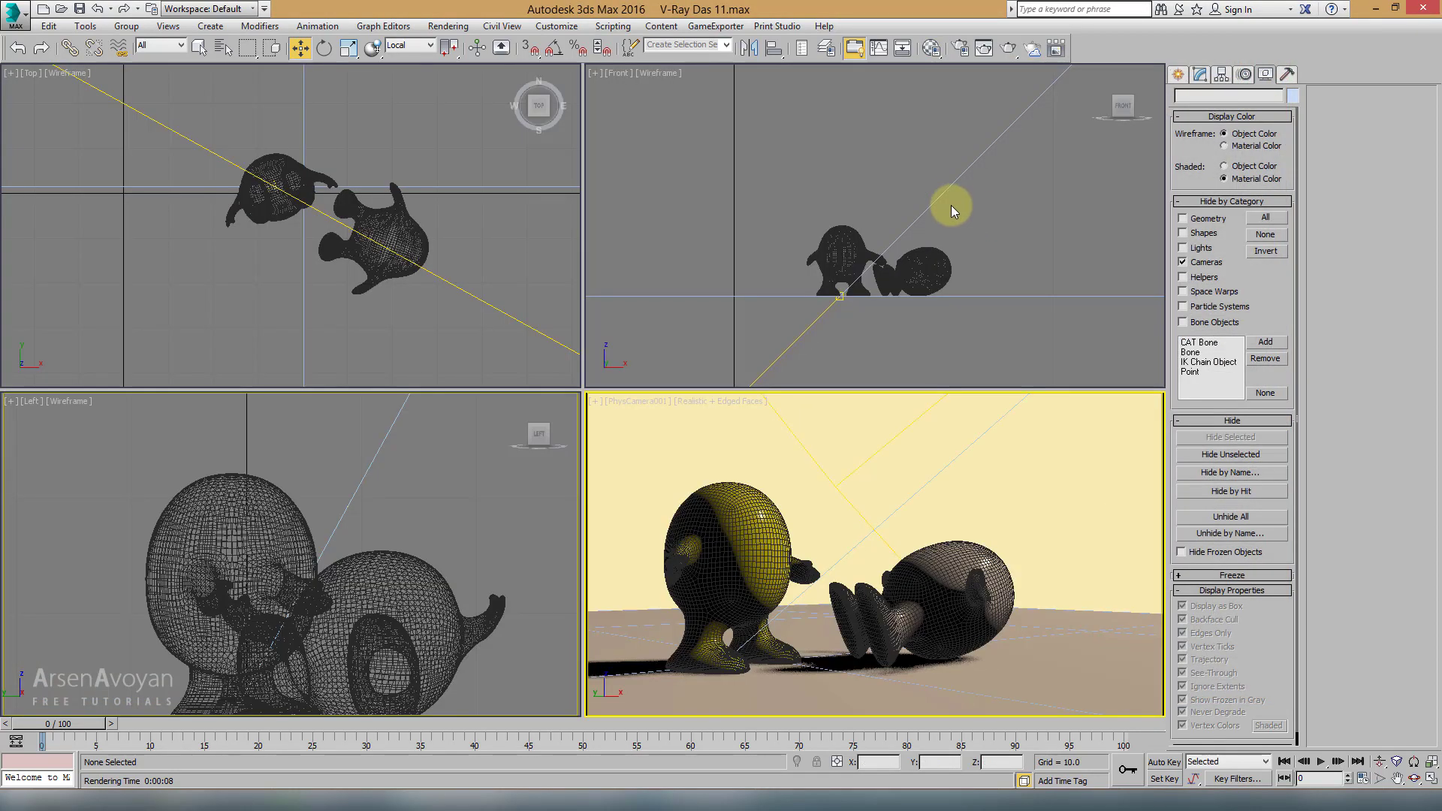
Step: Select the VRaySun light in the Front view, check its placement, and open its parameters for editing
scroll(947, 184, "down", 5)
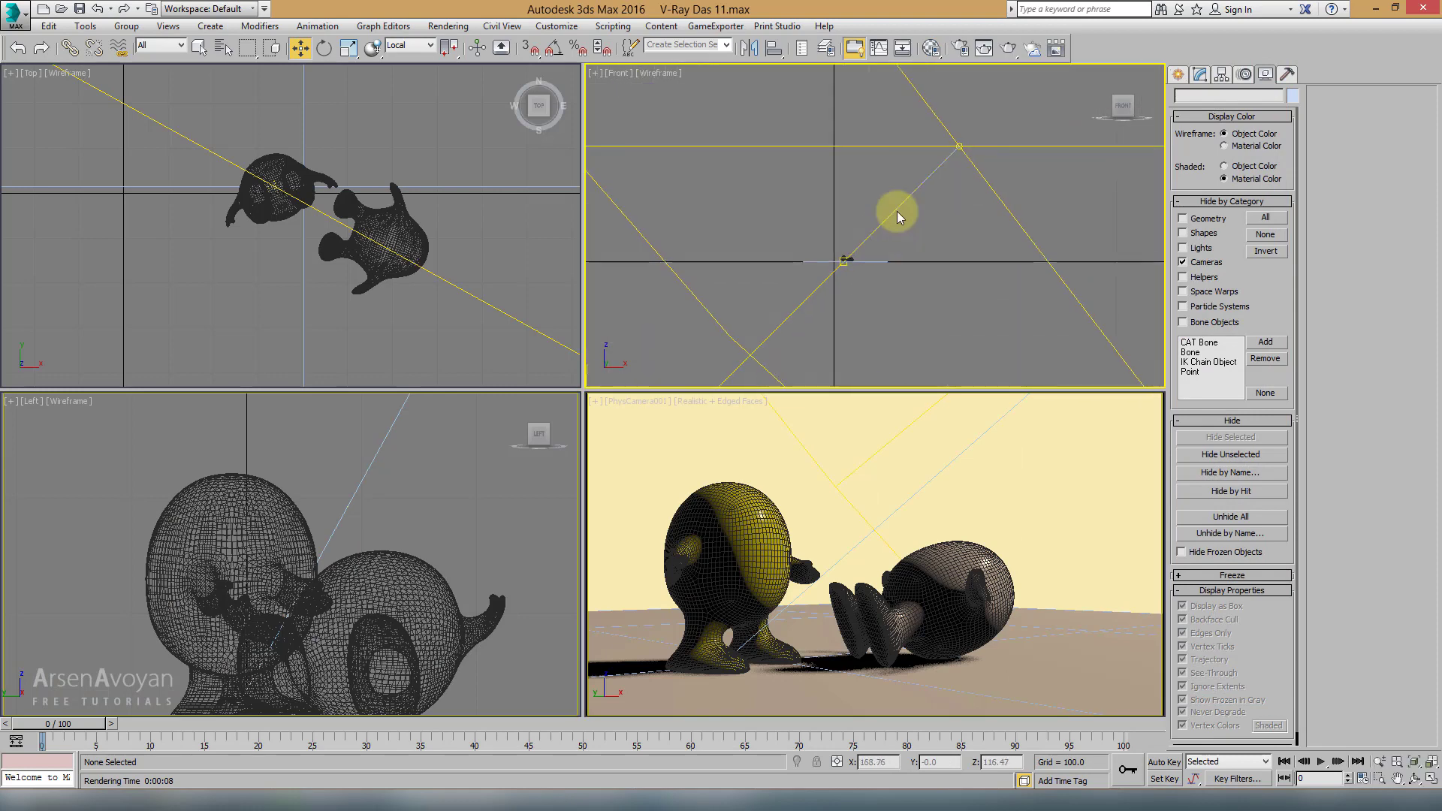
left_click(957, 147)
scroll(285, 154, "down", 5)
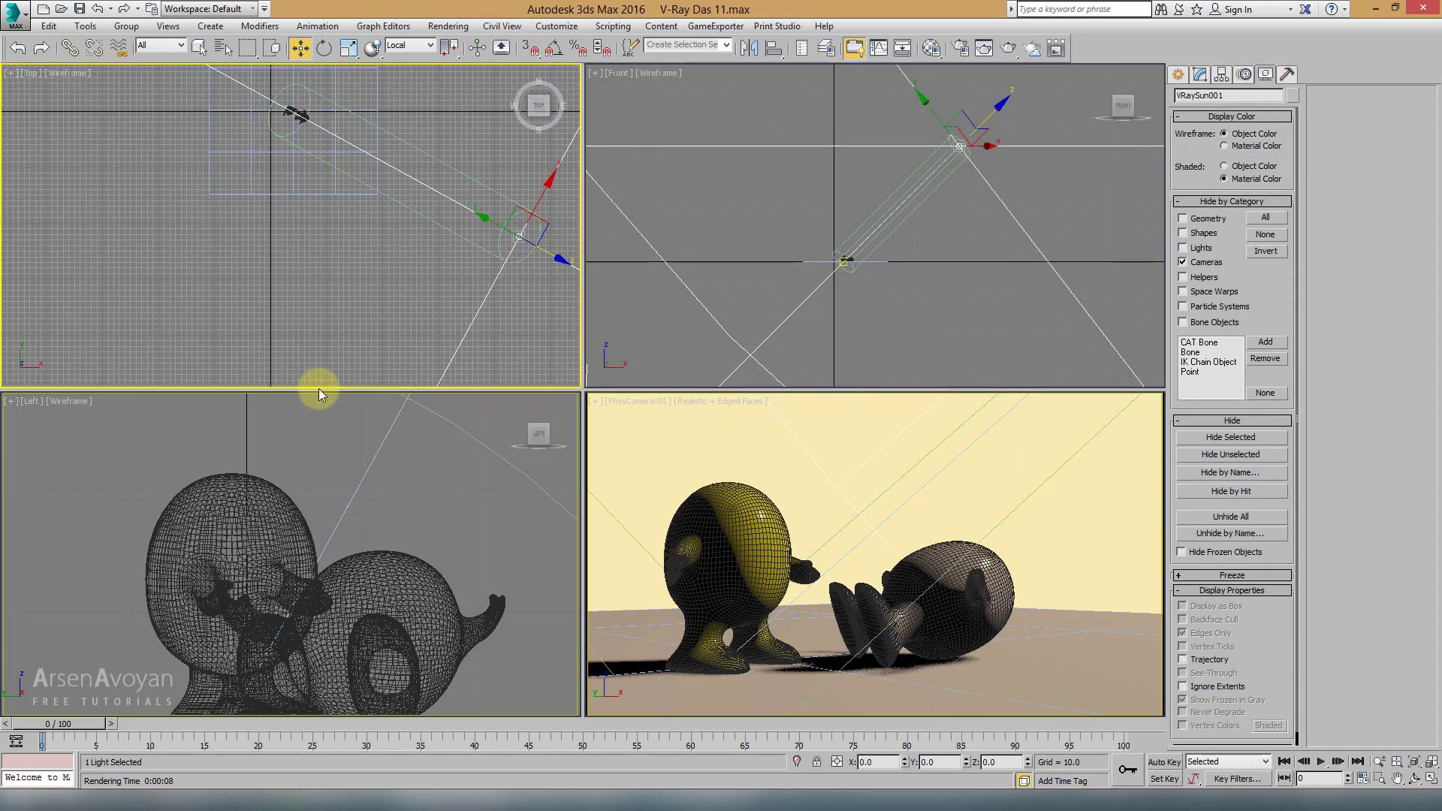
left_click(319, 494)
scroll(251, 473, "down", 10)
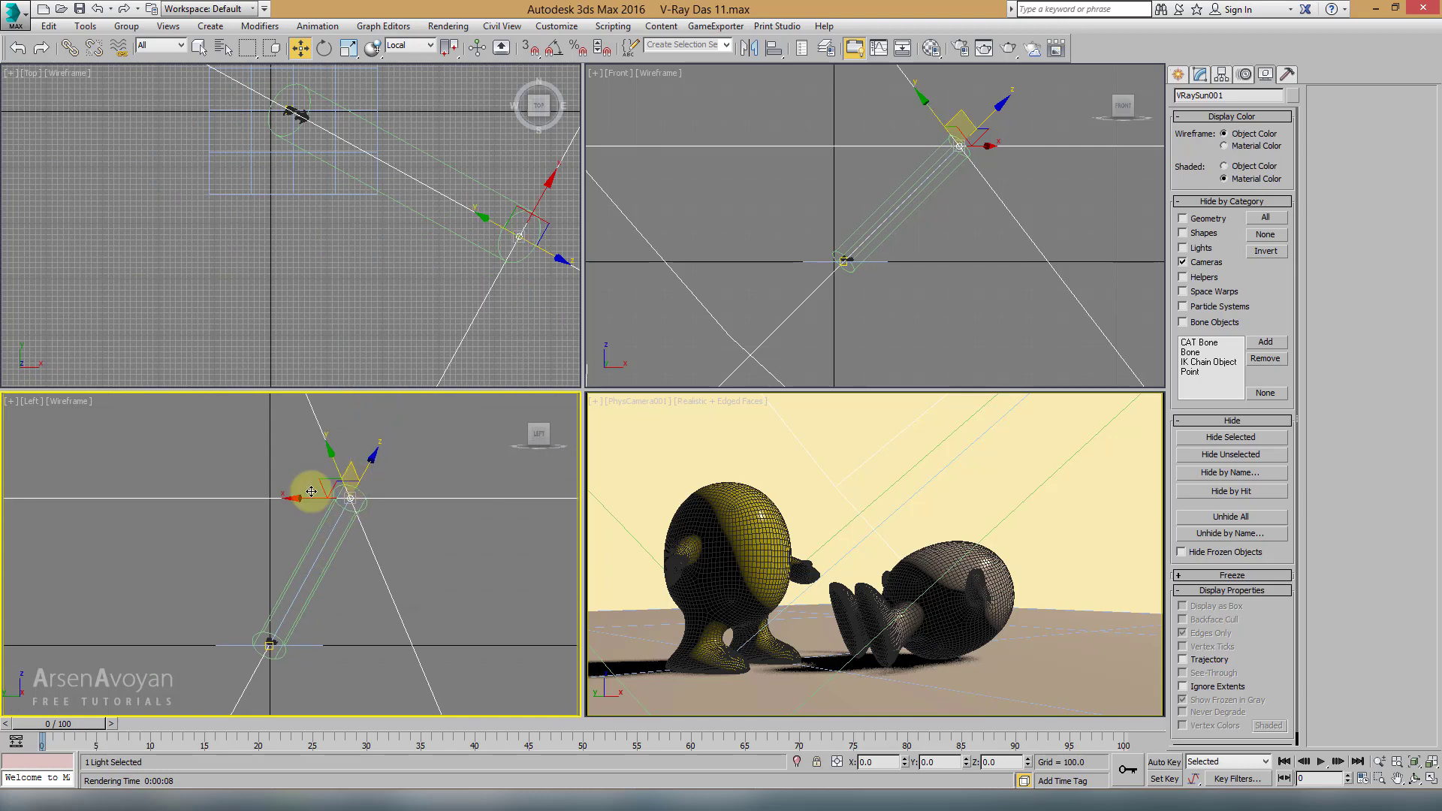
scroll(417, 422, "up", 10)
scroll(939, 188, "down", 8)
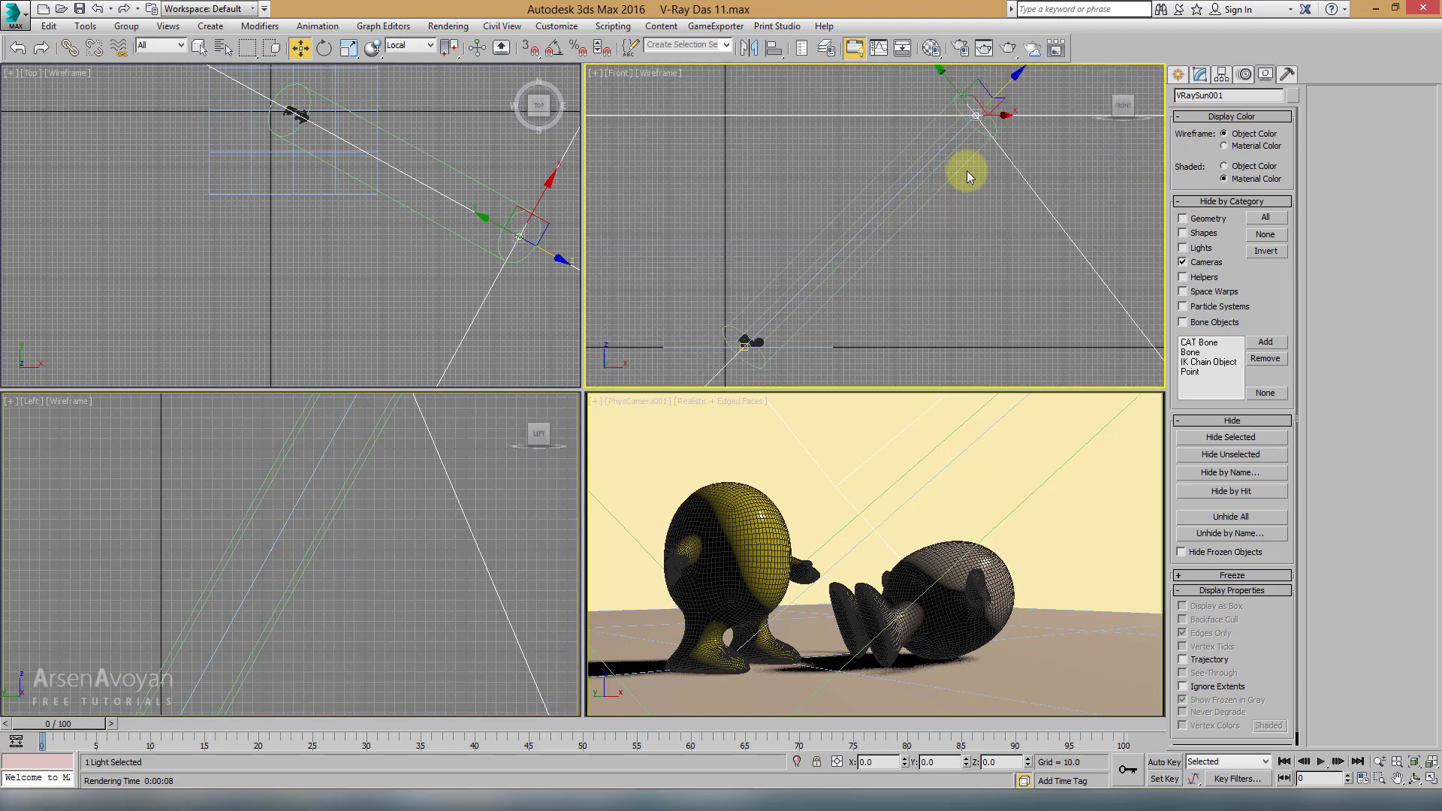
scroll(946, 166, "up", 4)
scroll(944, 164, "up", 5)
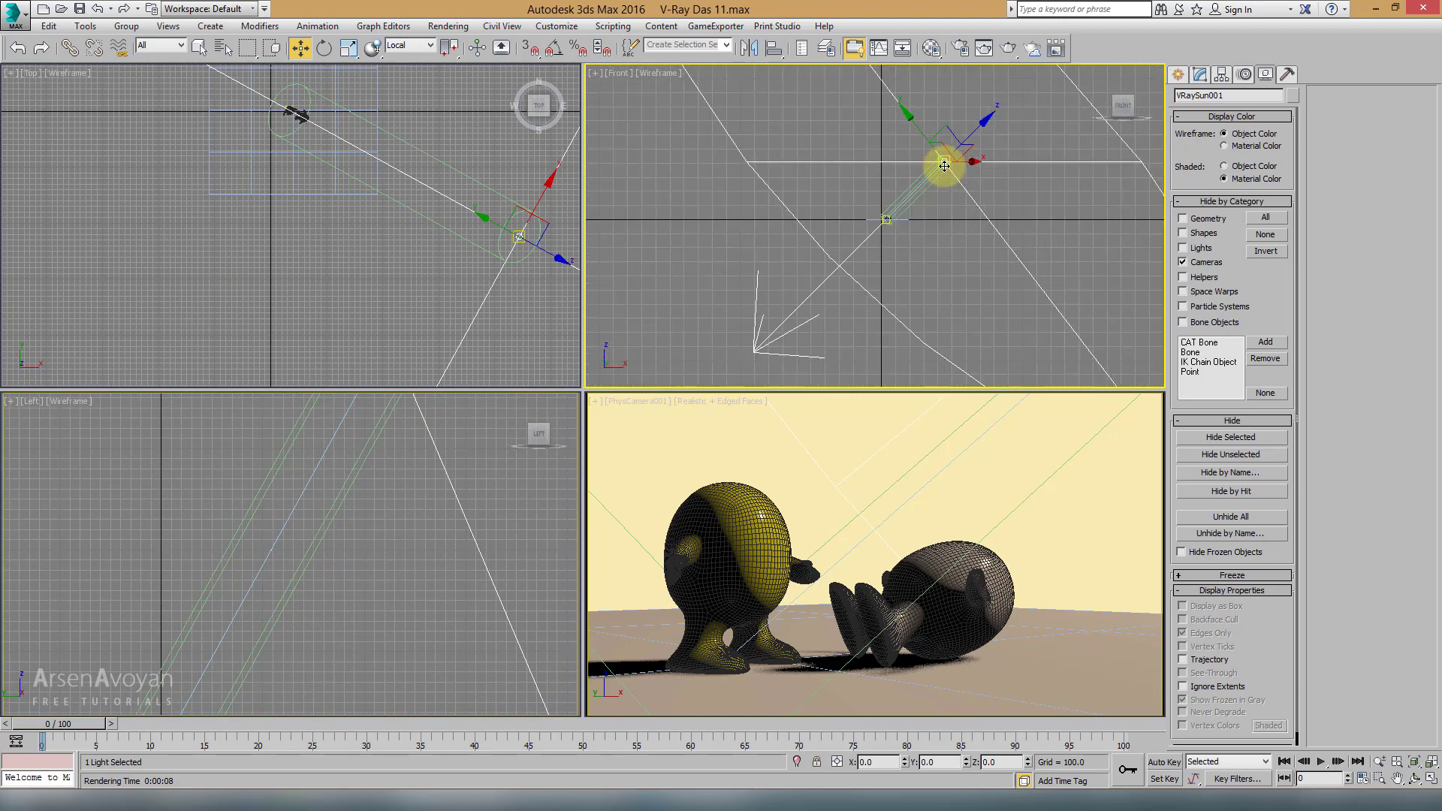
left_click(1199, 74)
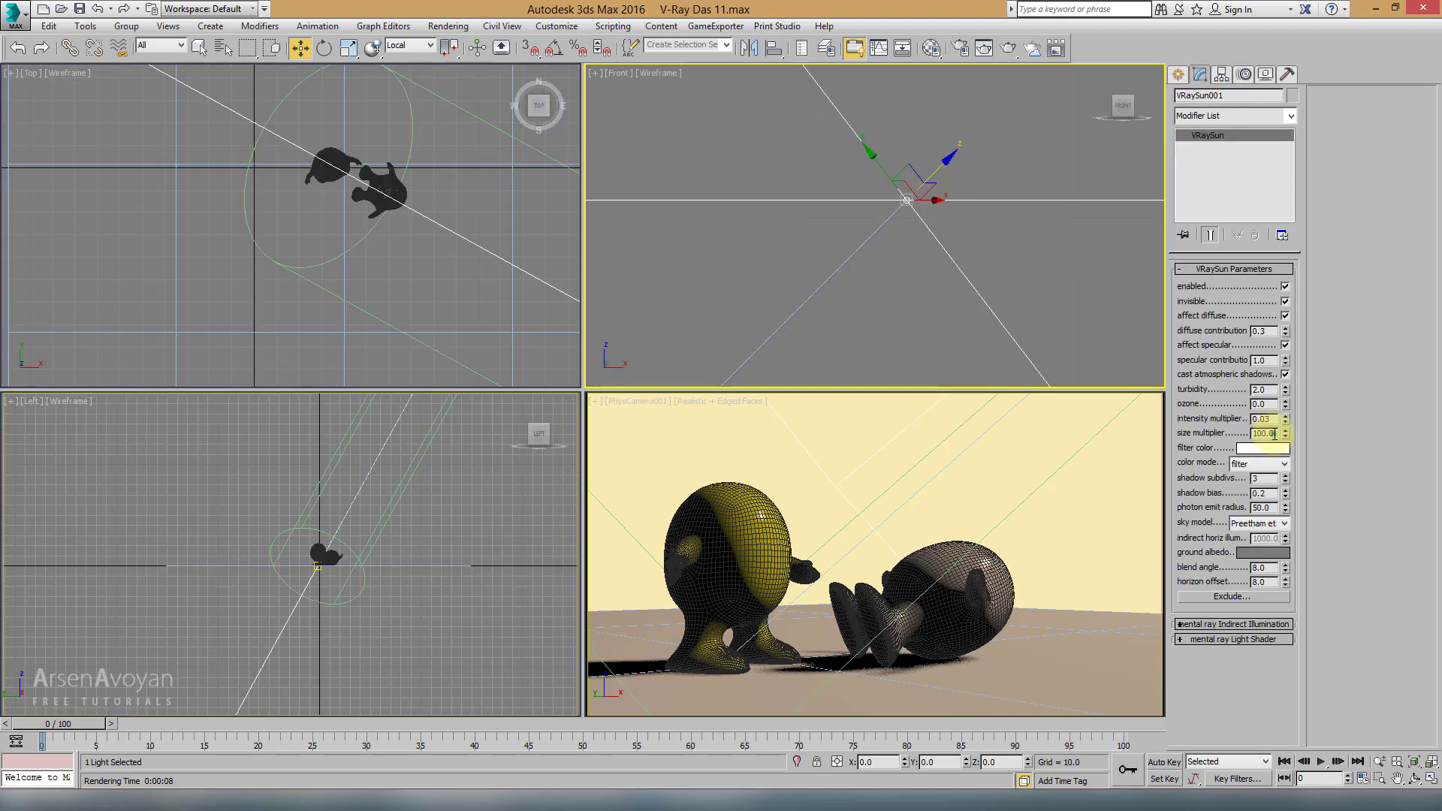
Step: Set the V-Ray sun's size multiplier to 1 and view its icon in the Front view
left_click_drag(1269, 433, 1236, 443)
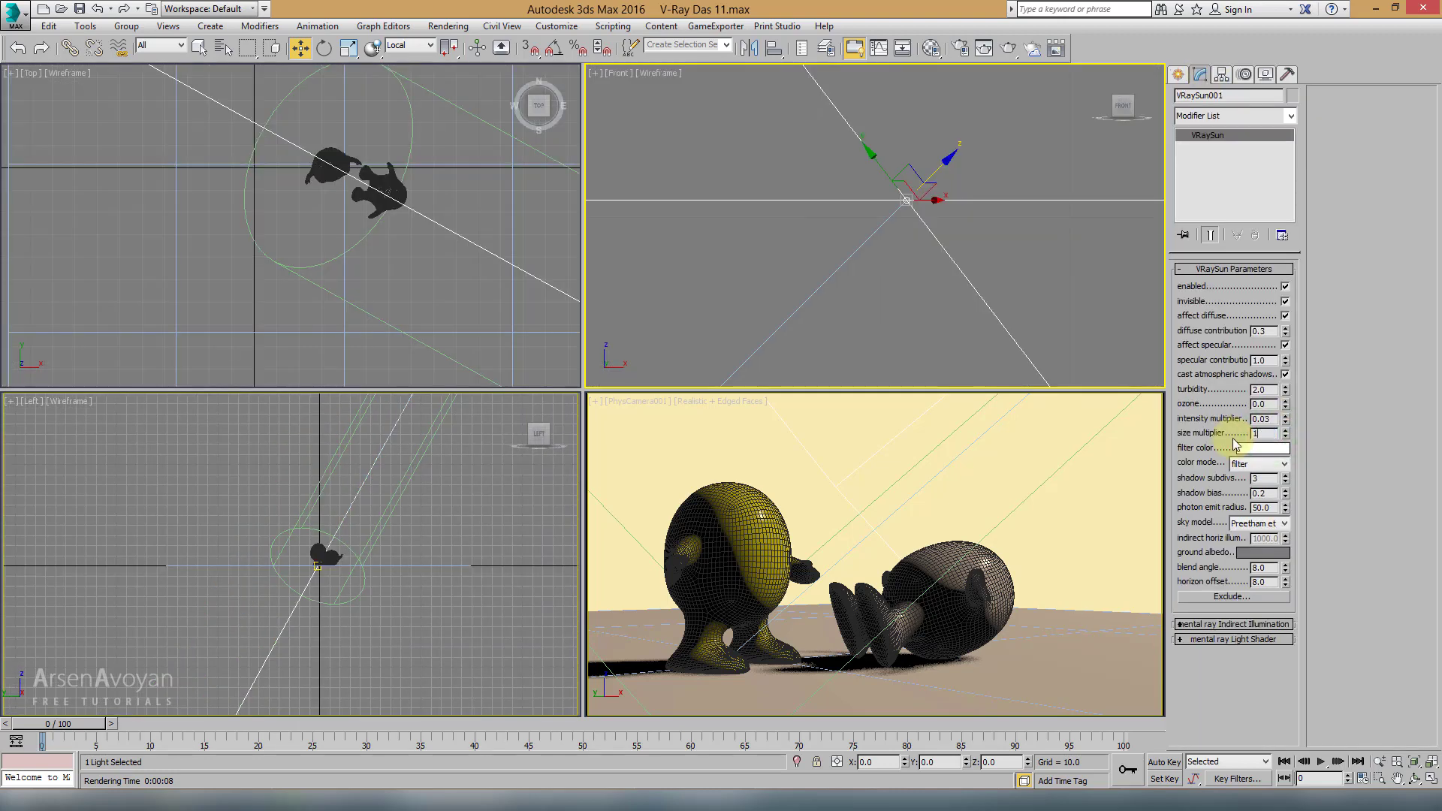
type("1")
key("Return")
scroll(1086, 260, "down", 3)
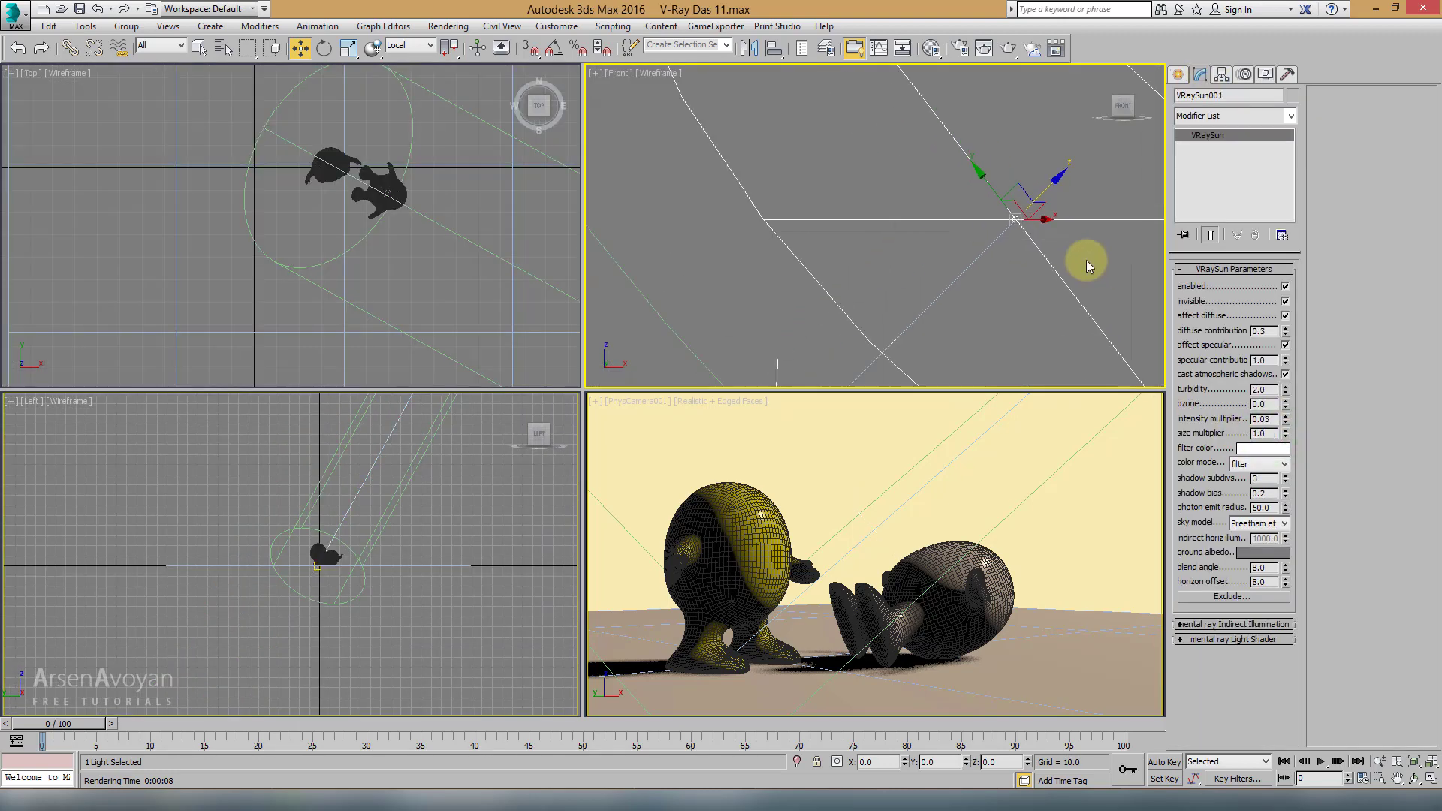
scroll(1024, 239, "down", 2)
middle_click_drag(1025, 239, 992, 159)
scroll(988, 165, "down", 2)
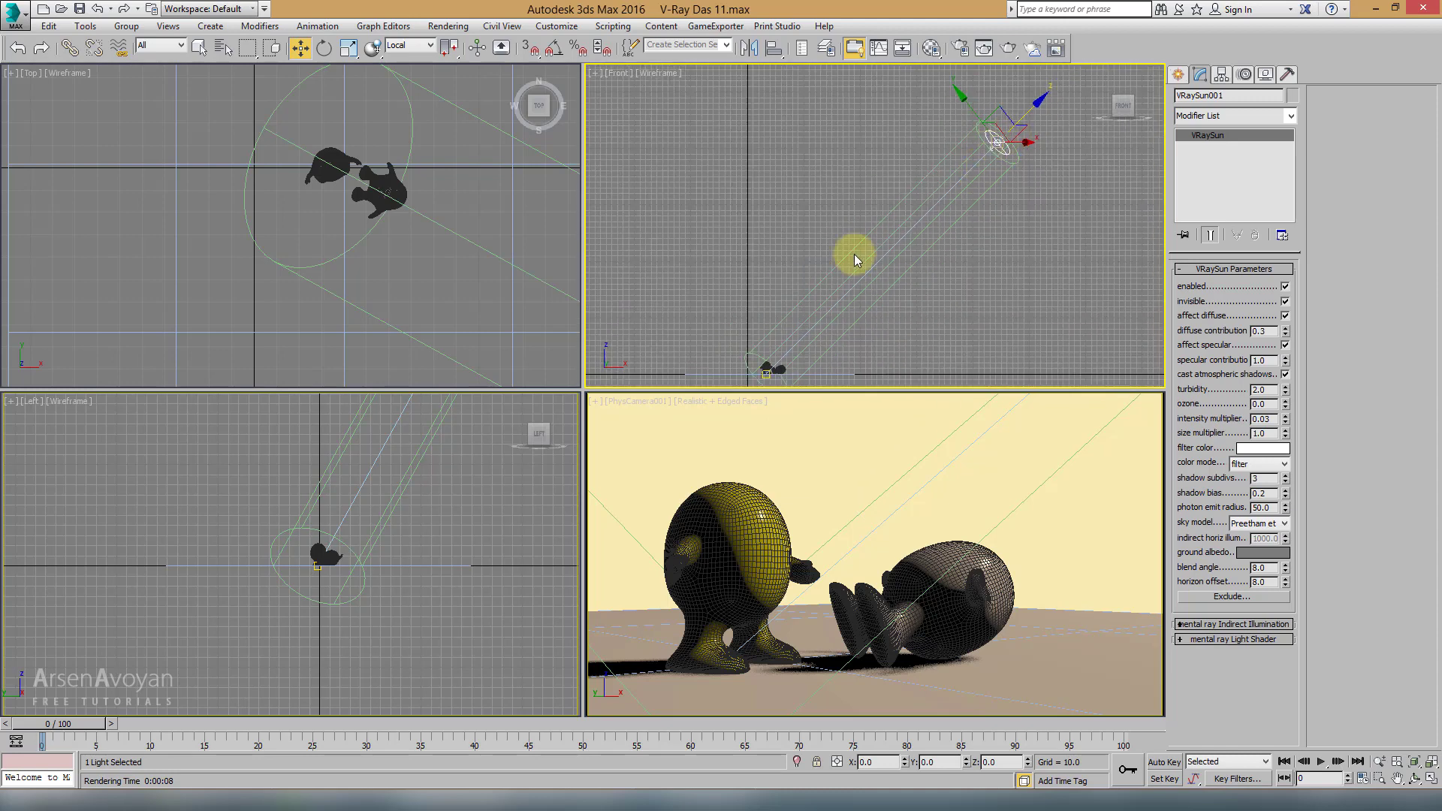
Step: Set the V-Ray sun's size multiplier to 100
double_click(1265, 433)
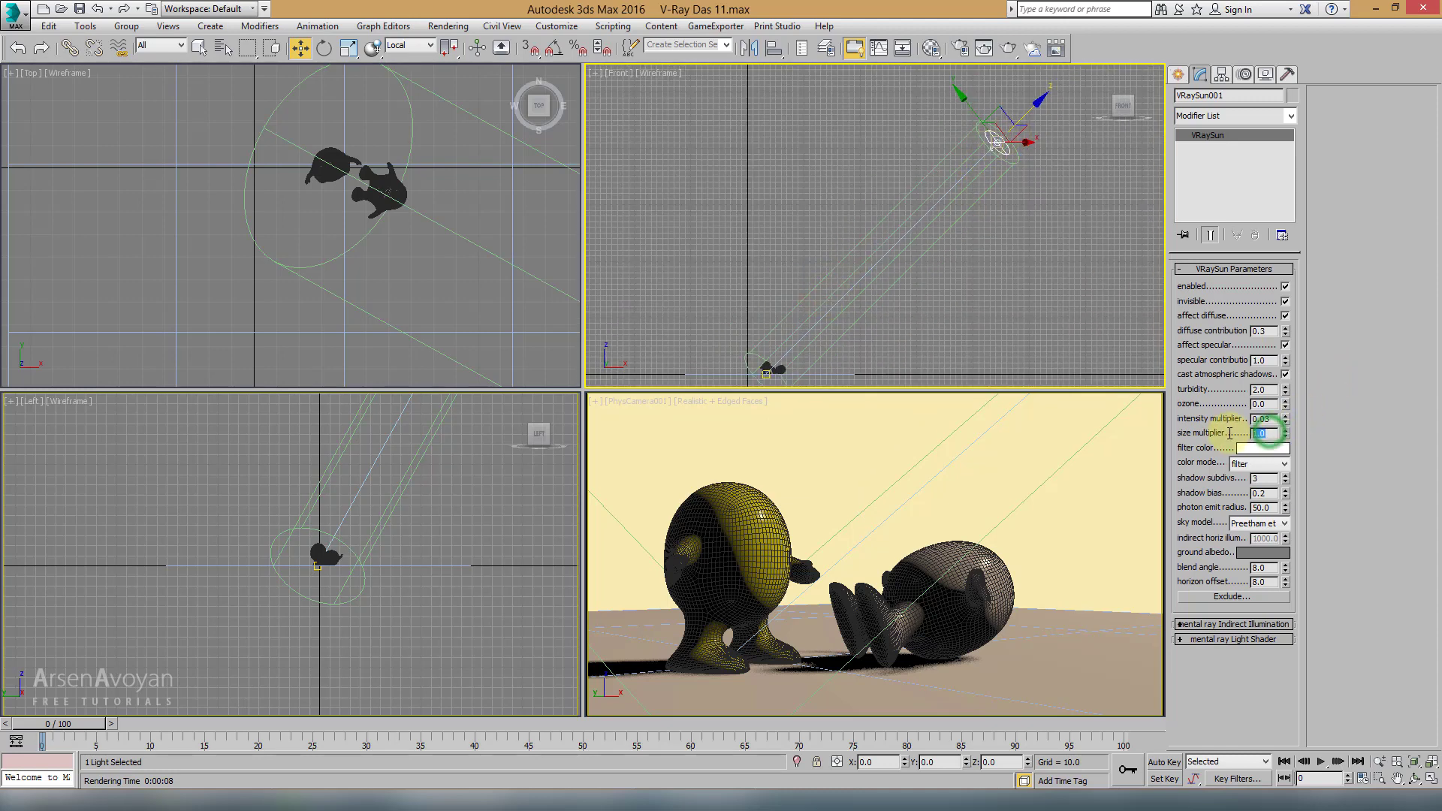
type("100")
key("Return")
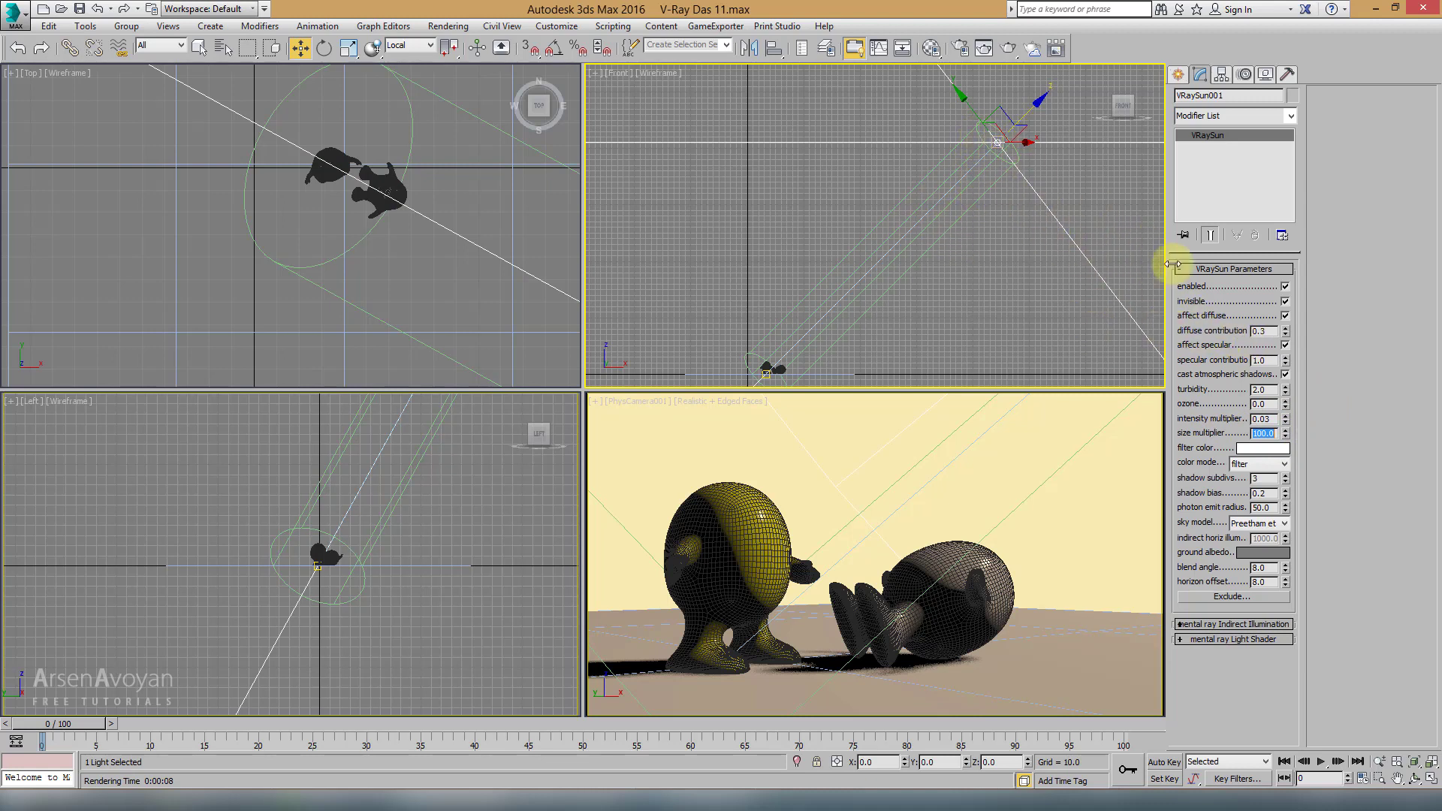
Step: Review the V-Ray sun's diffuse contribution and intensity multiplier settings
double_click(1274, 331)
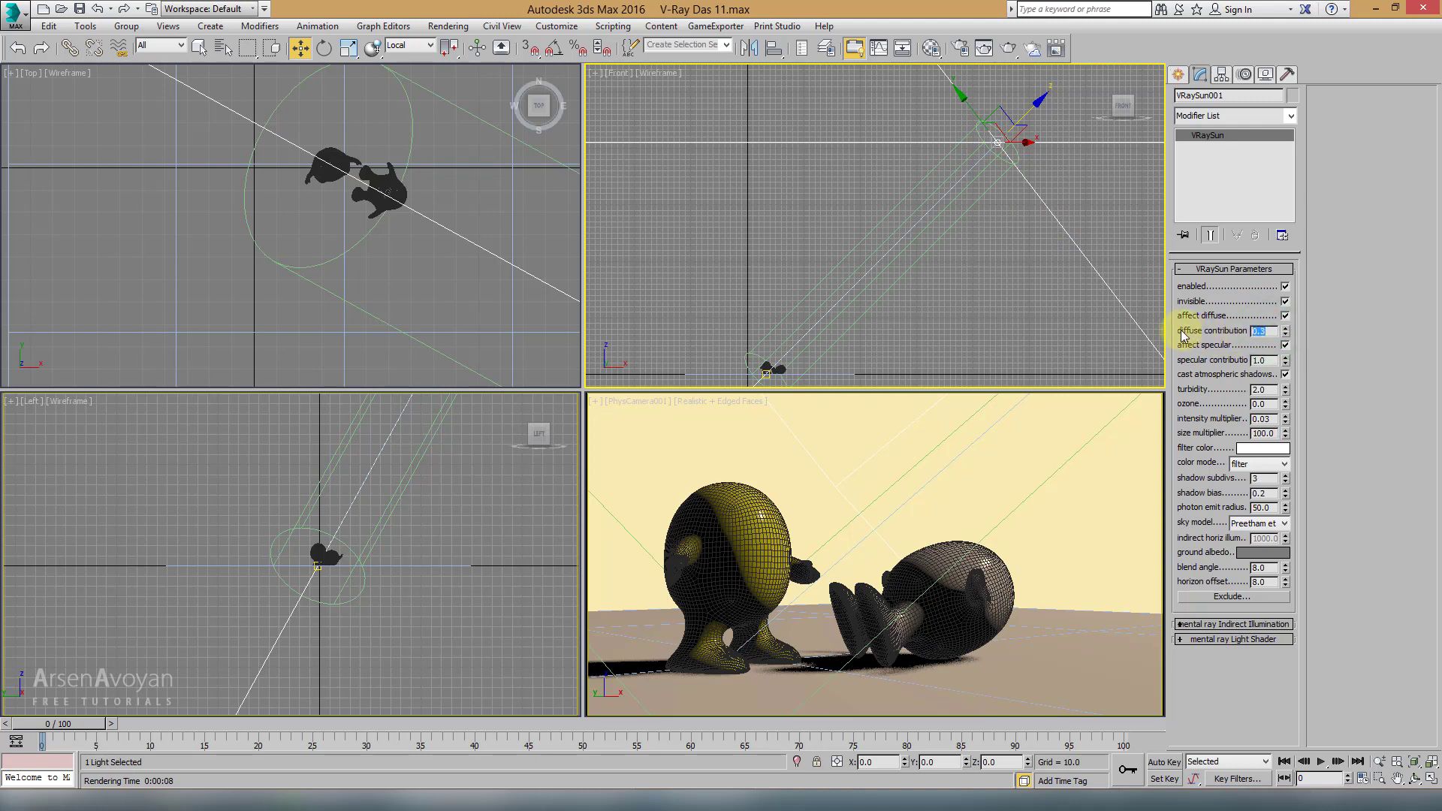
double_click(1267, 331)
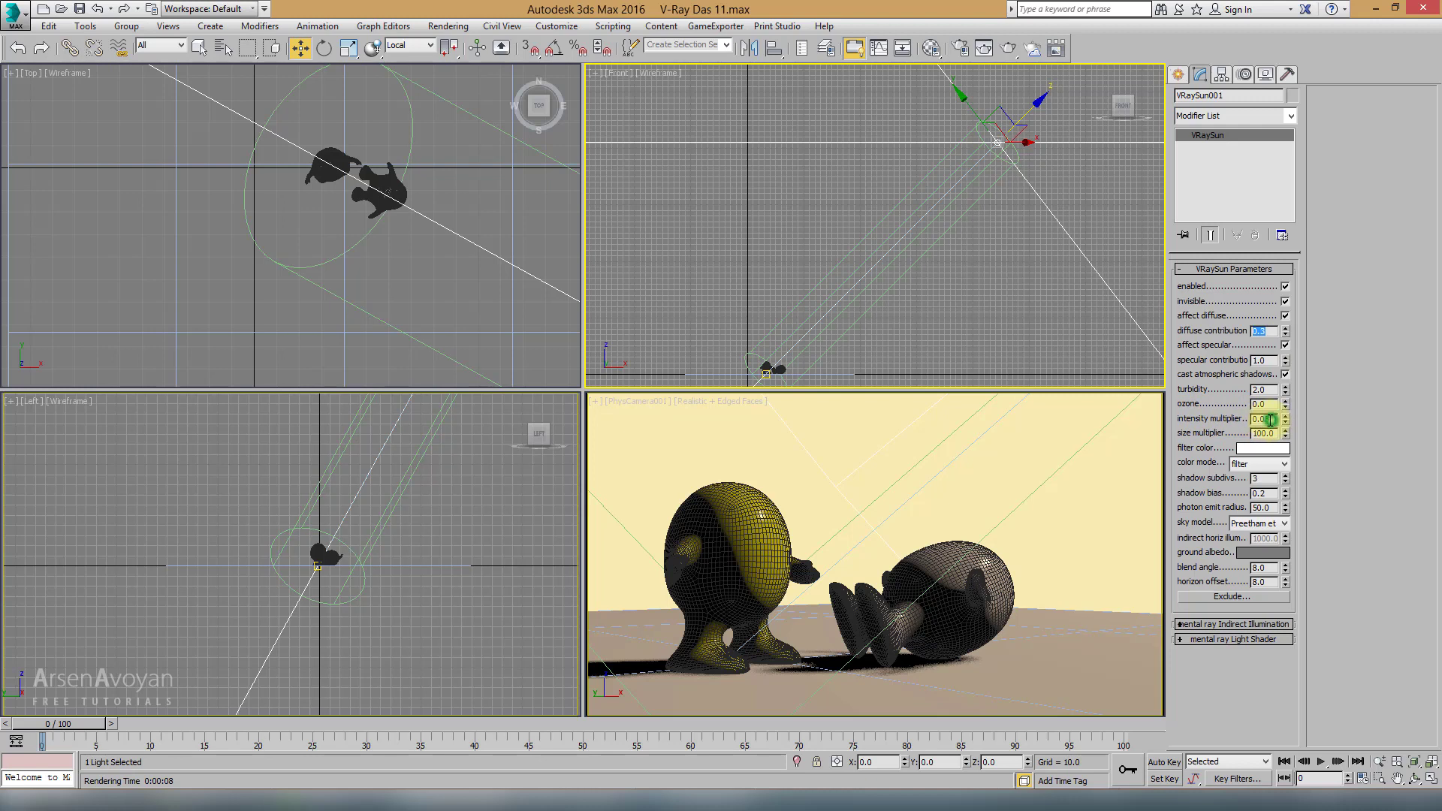
double_click(1270, 420)
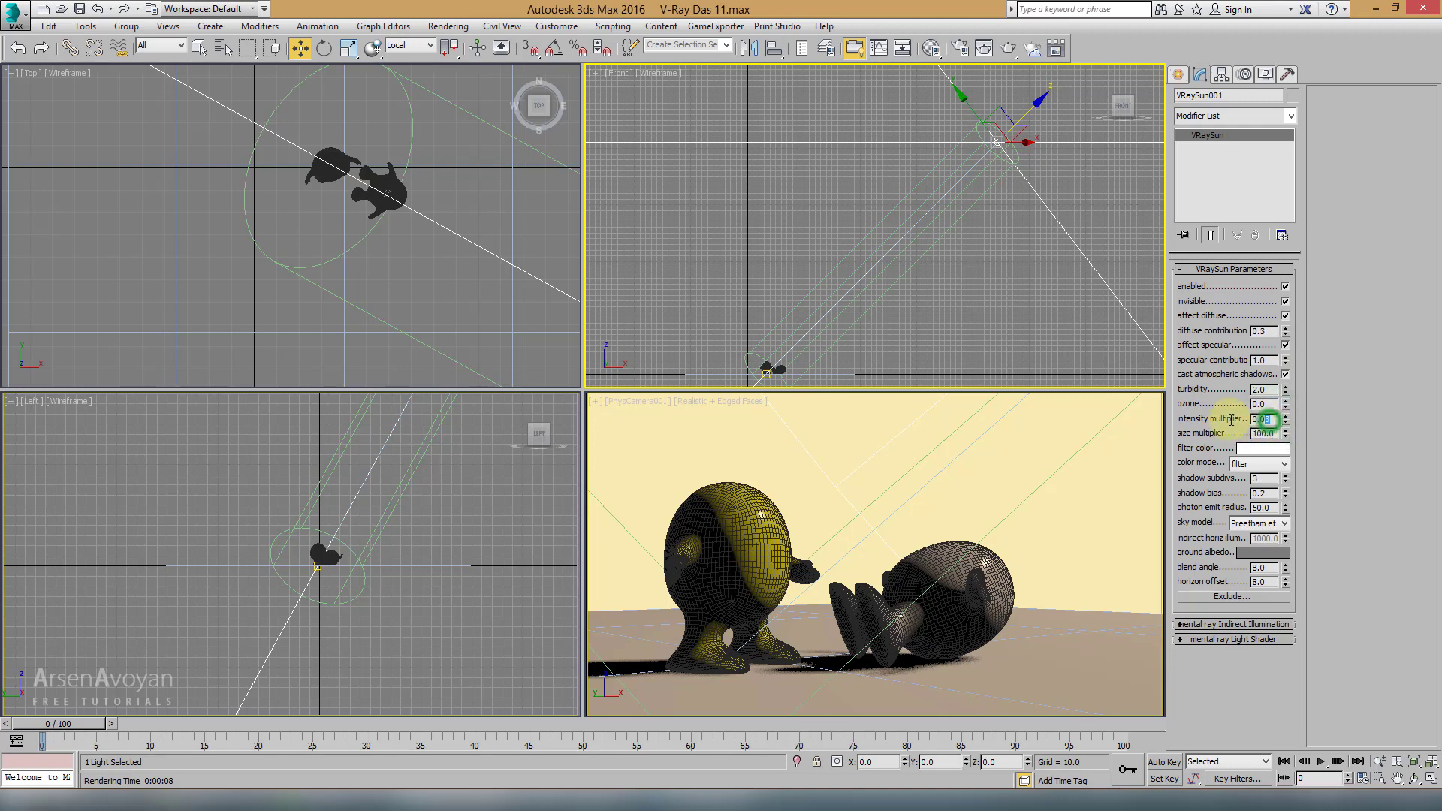
Step: Maximize the camera viewport, switch it to a perspective view, and select the ground plane beneath the characters
key("alt+w")
key("shift+q")
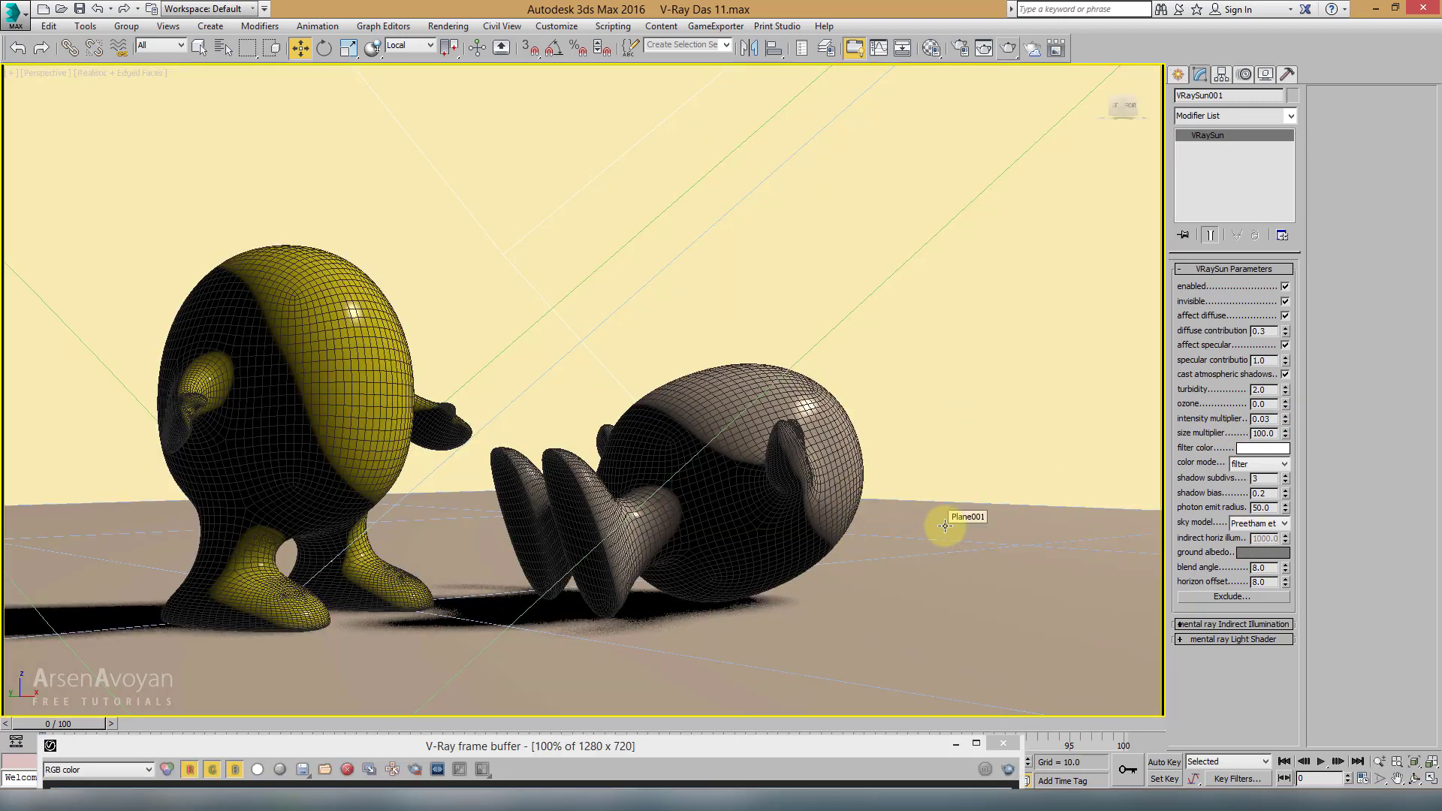
key("p")
middle_click_drag(923, 412, 802, 350, "alt")
left_click(802, 350)
key("z")
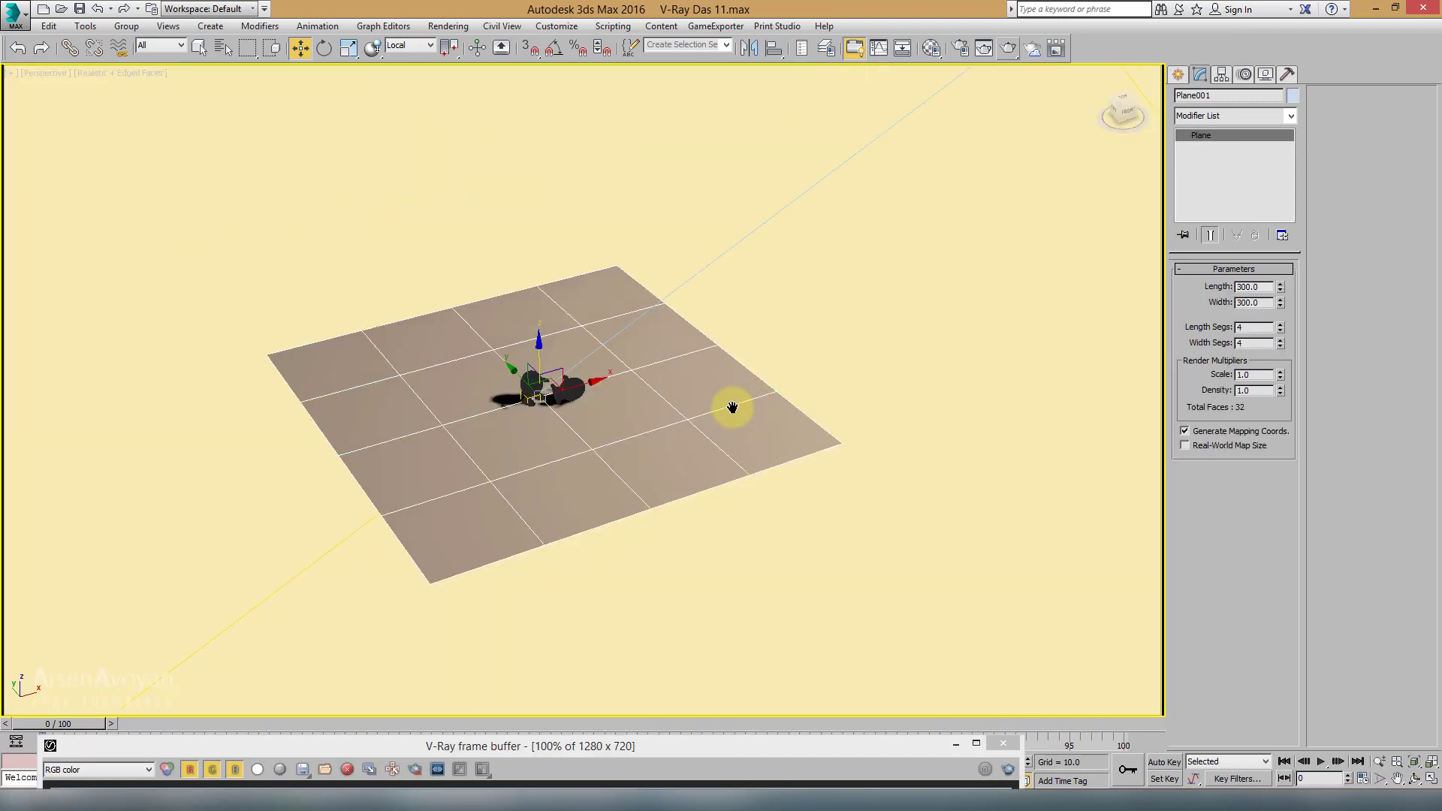
middle_click_drag(728, 406, 595, 409, "alt")
scroll(705, 376, "up", 5)
scroll(707, 372, "up", 8)
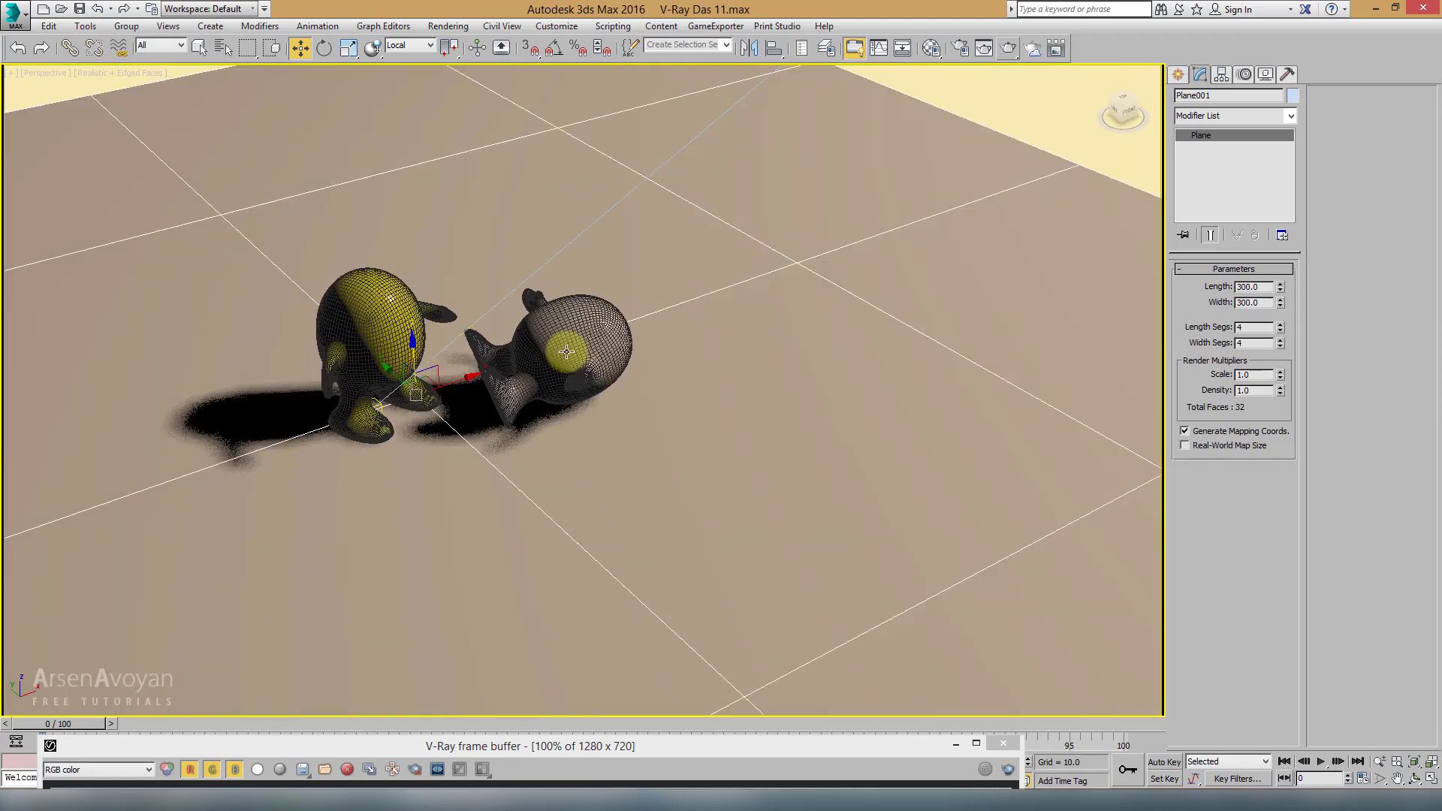
middle_click_drag(707, 371, 749, 378, "alt")
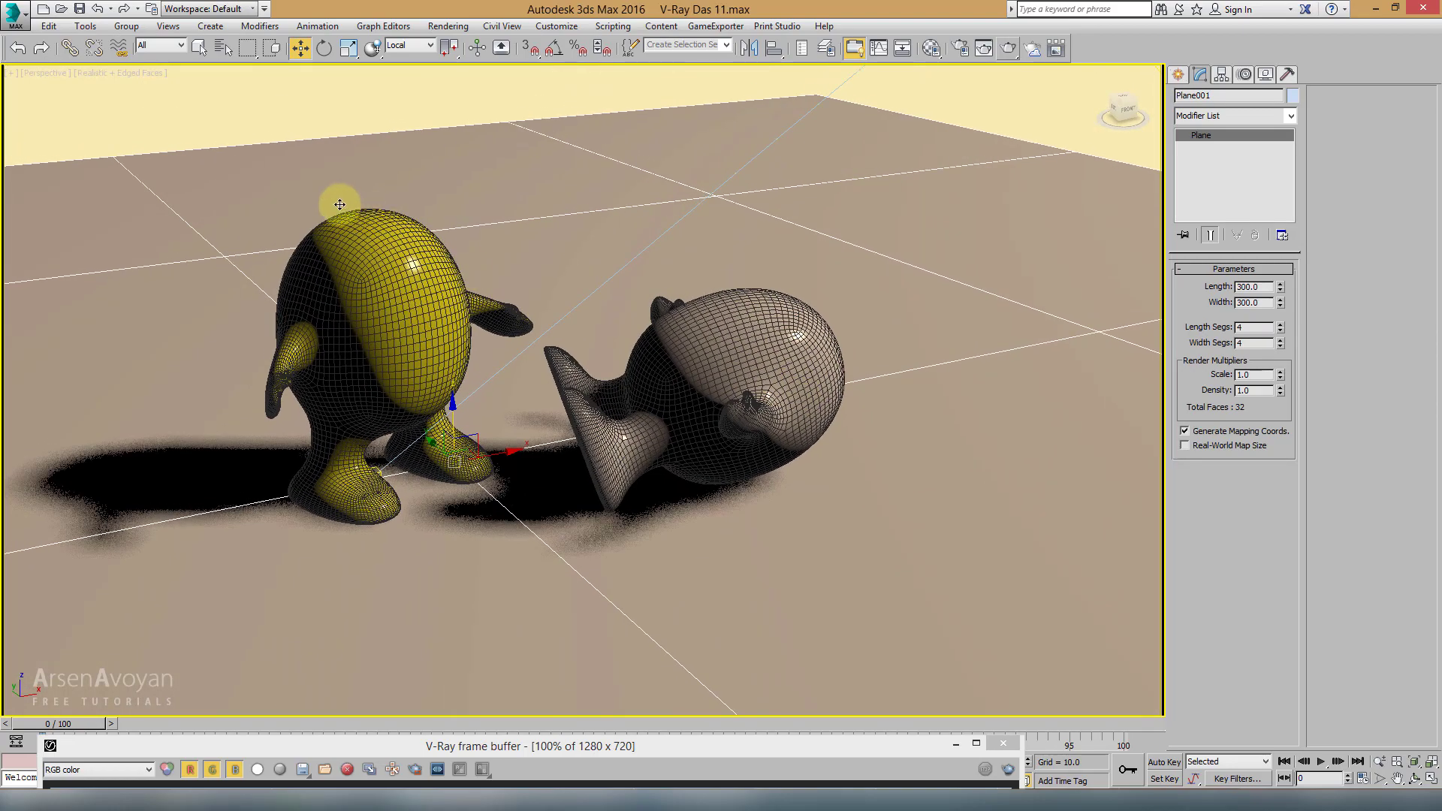
middle_click_drag(932, 278, 1020, 276, "alt")
Step: In the ground plane's V-Ray properties, turn off Matte object, Shadows and Affect alpha, and set alpha contribution to 1.0
right_click(902, 290)
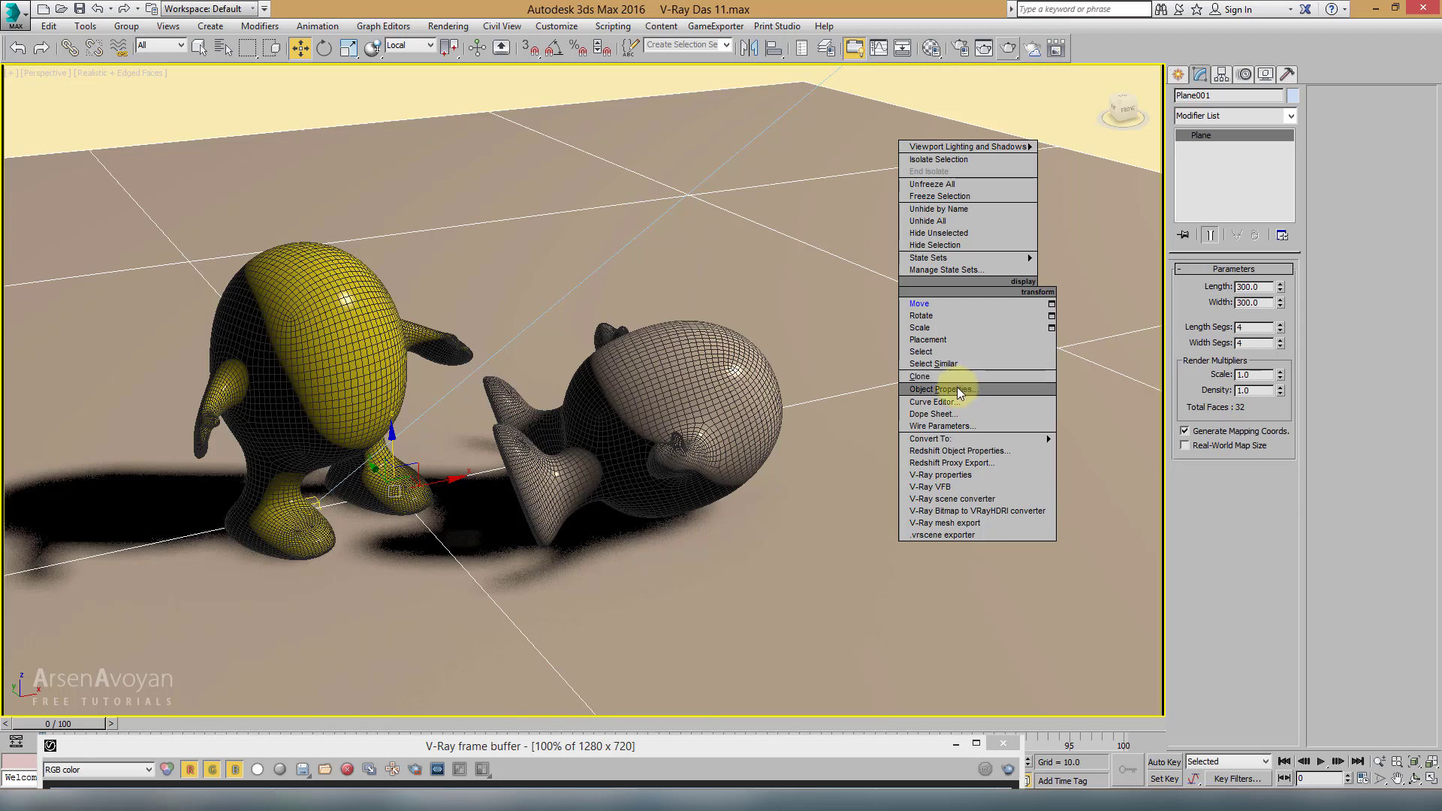
left_click(940, 476)
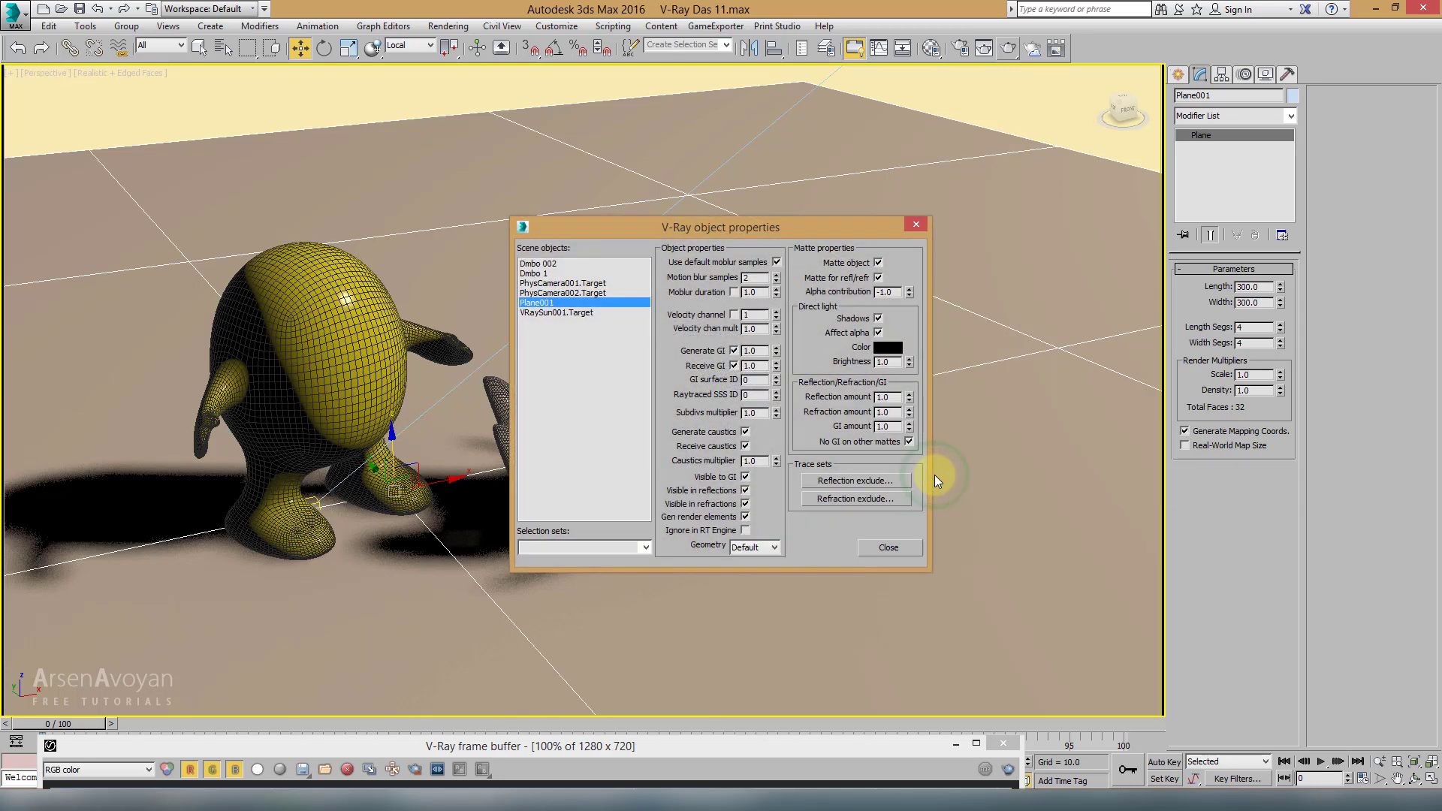
left_click(862, 264)
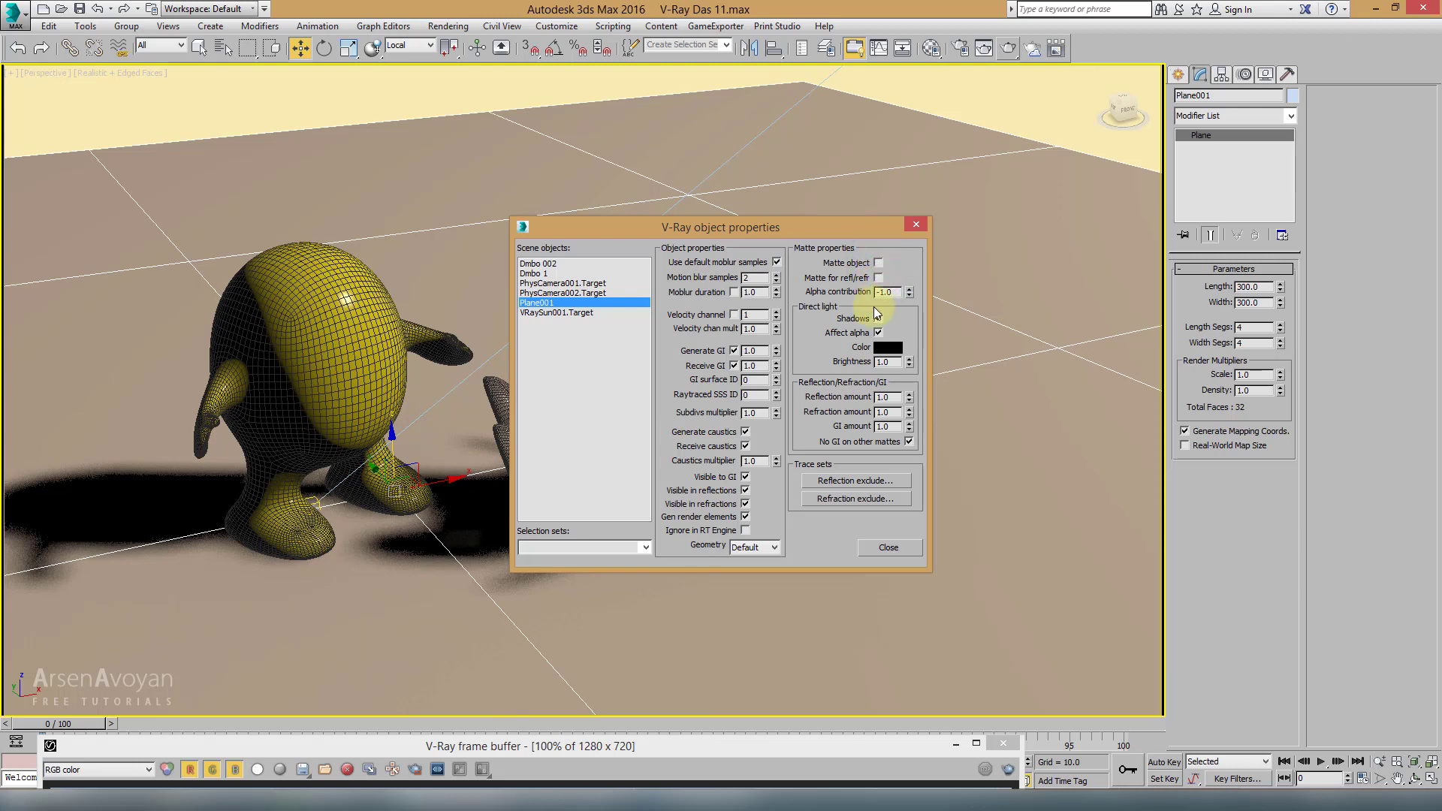
left_click(878, 319)
left_click(878, 333)
left_click_drag(908, 293, 900, 237)
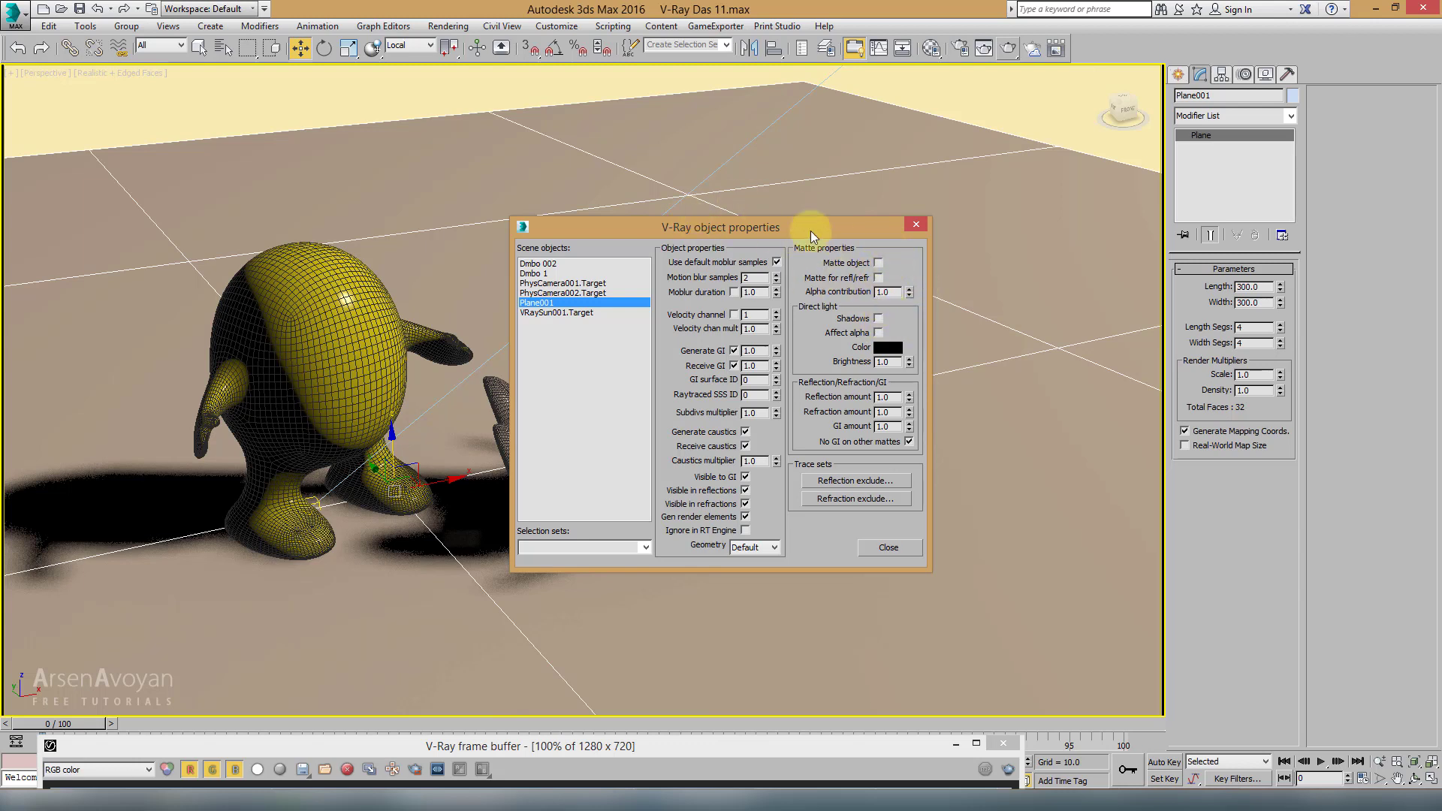
Step: Turn on the ground plane's Matte object, Shadows and Affect alpha options, set alpha contribution to -1.0, and close its V-Ray properties
left_click(878, 263)
left_click_drag(910, 289, 905, 336)
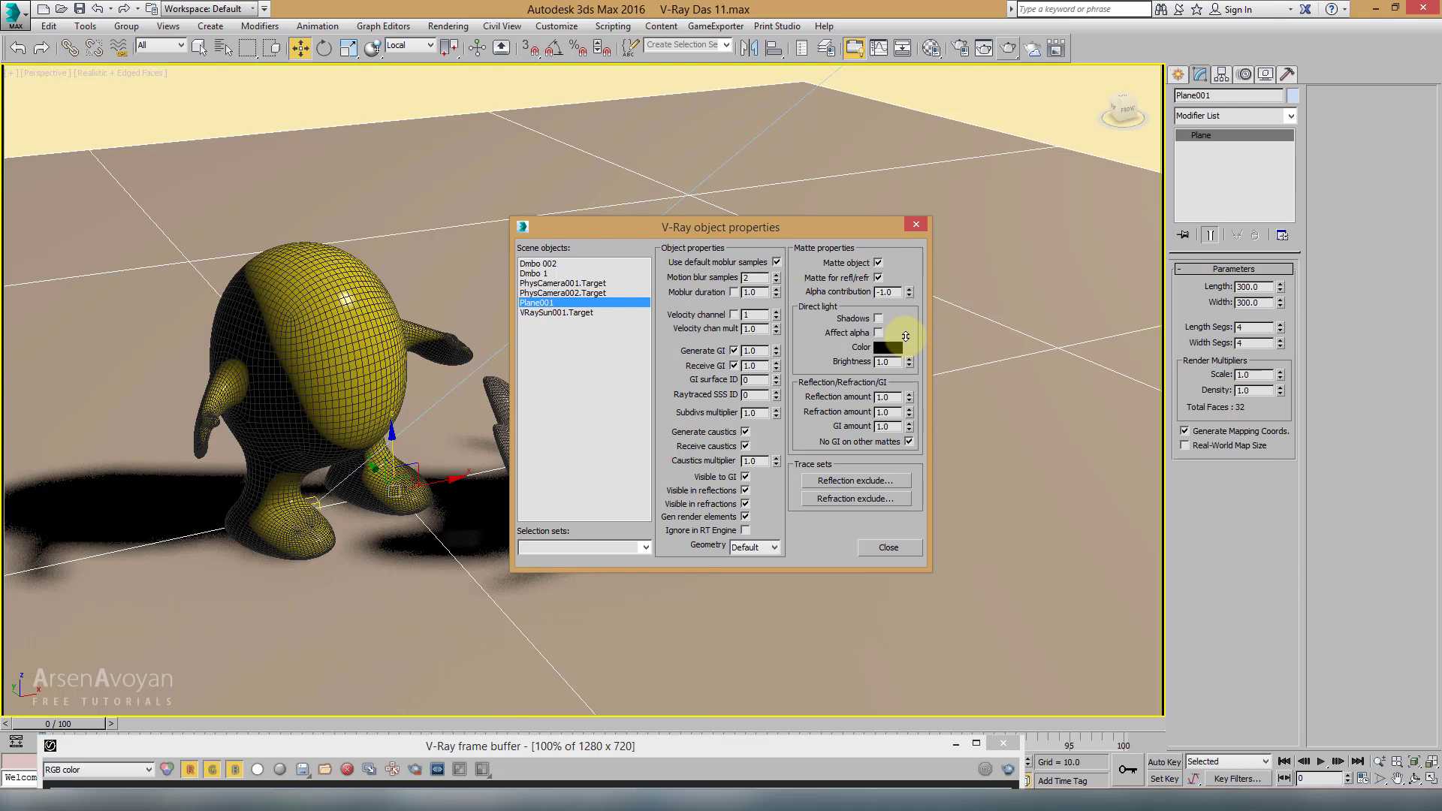
left_click(879, 318)
left_click(878, 333)
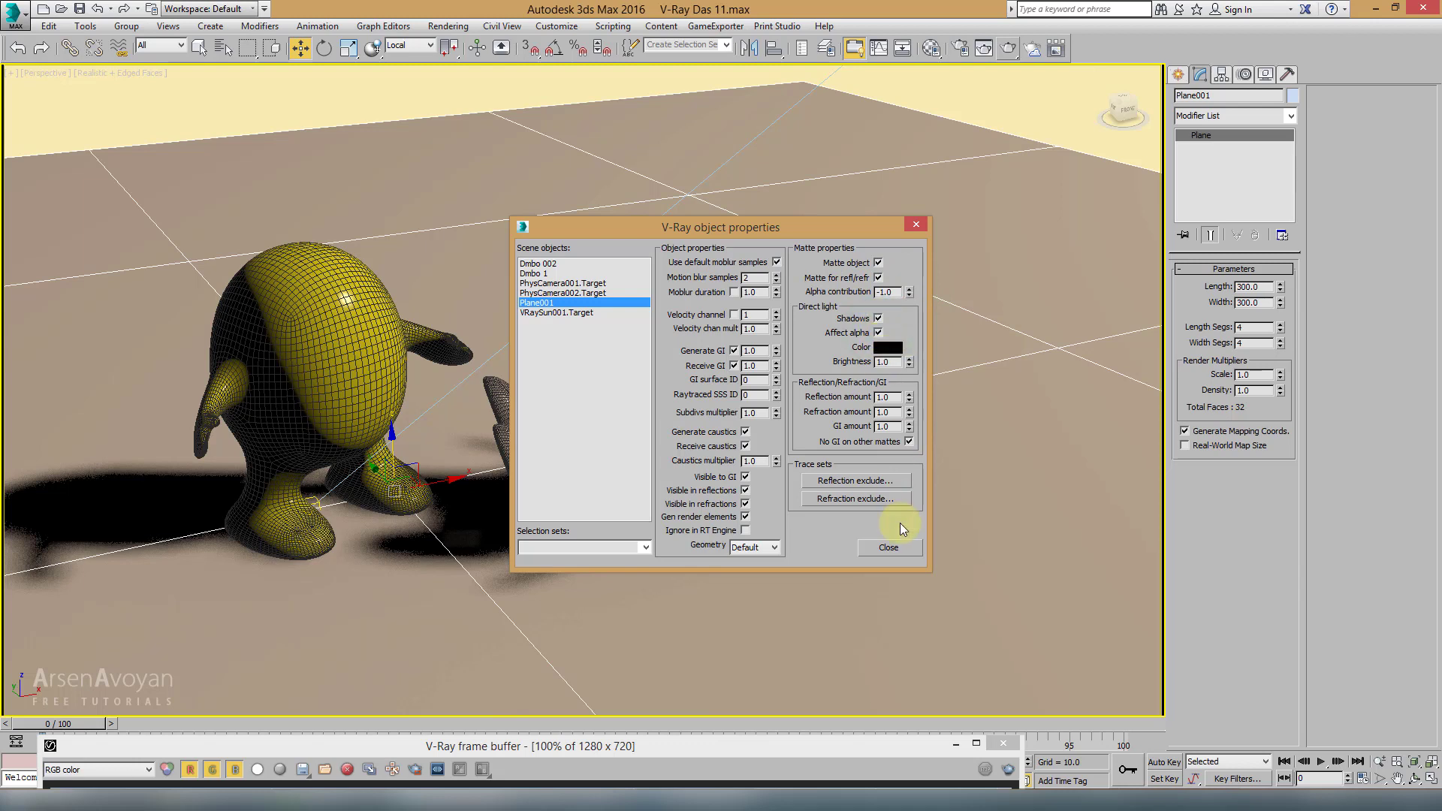
left_click(898, 547)
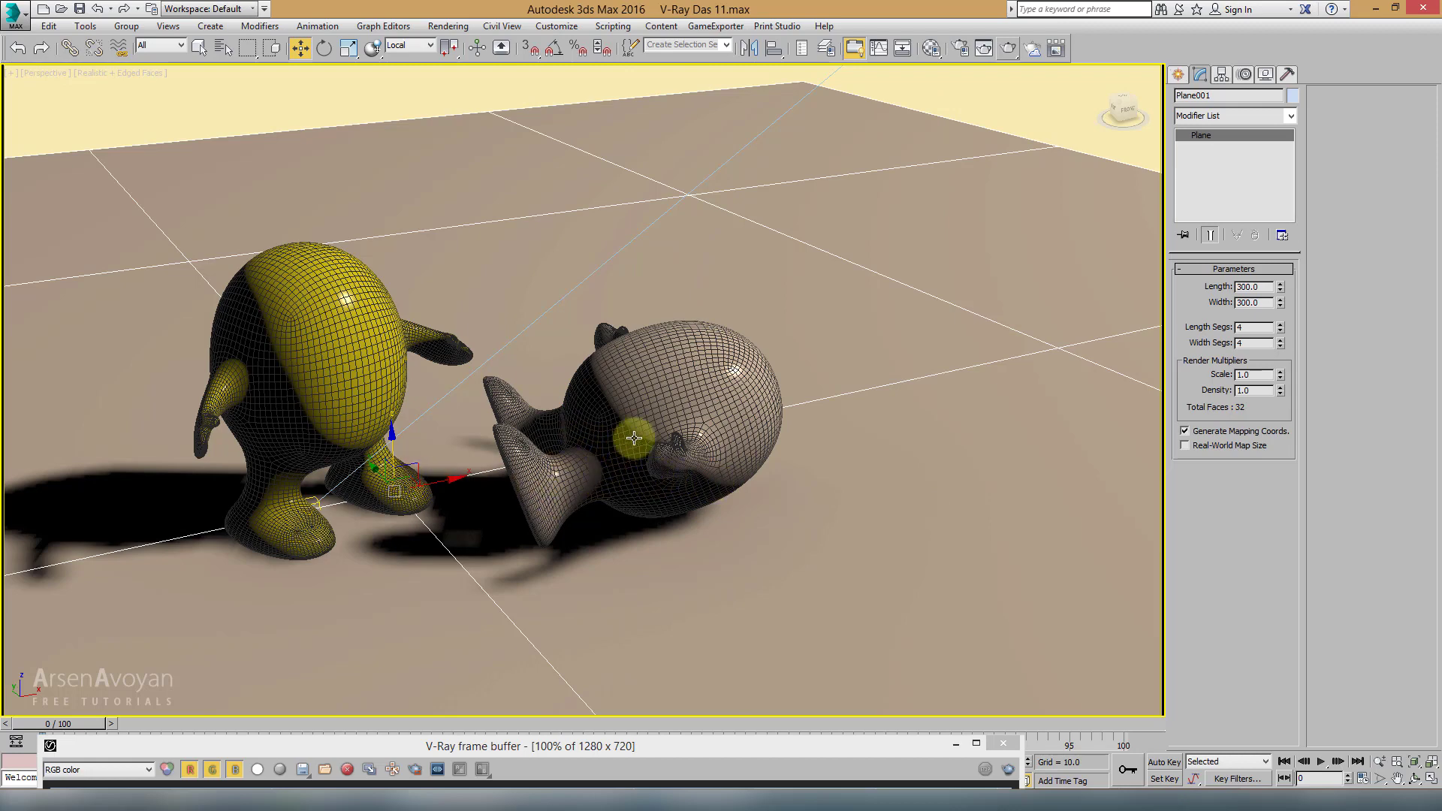
Step: Return to the physical camera view, select the V-Ray sun, and render the scene
key("c")
double_click(700, 300)
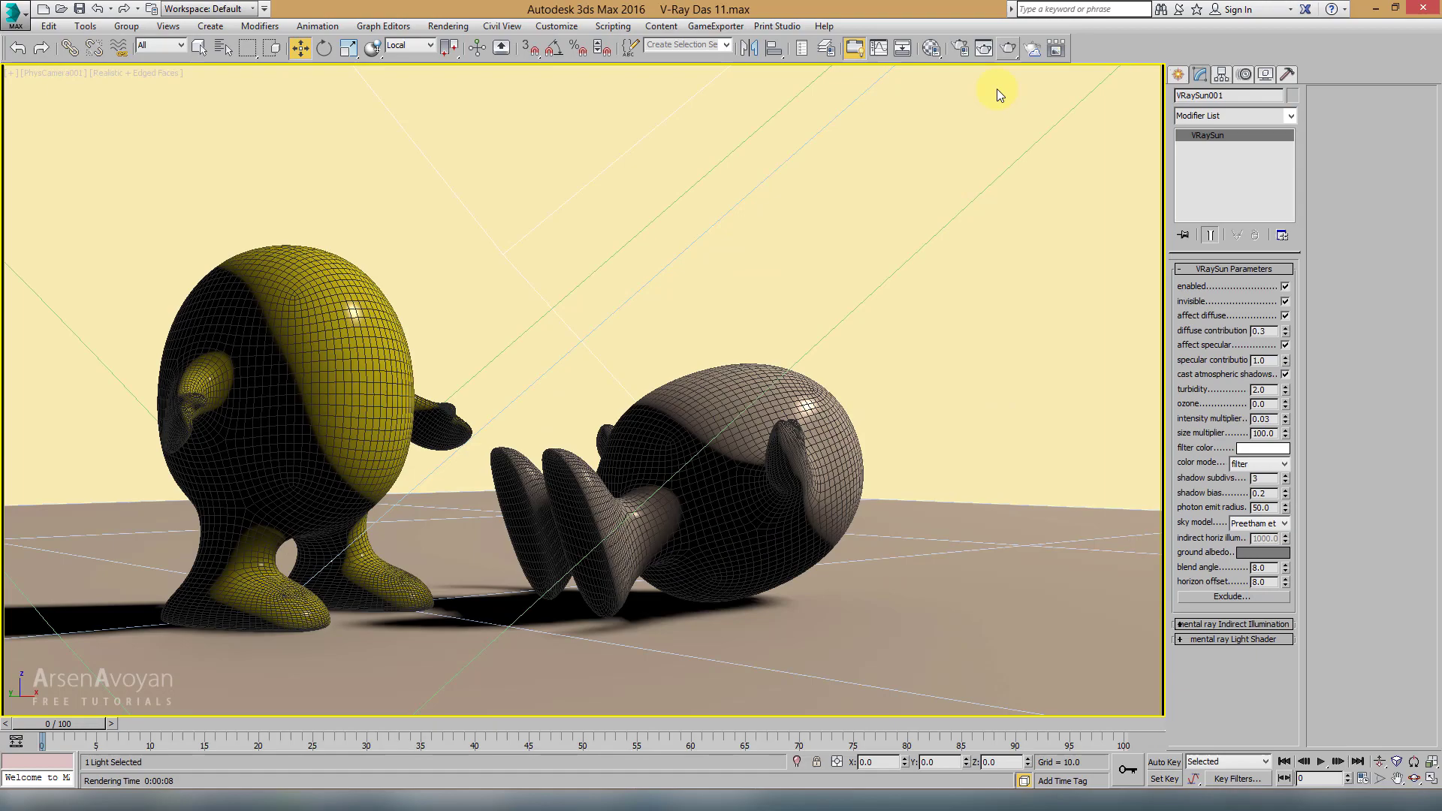
left_click(1007, 50)
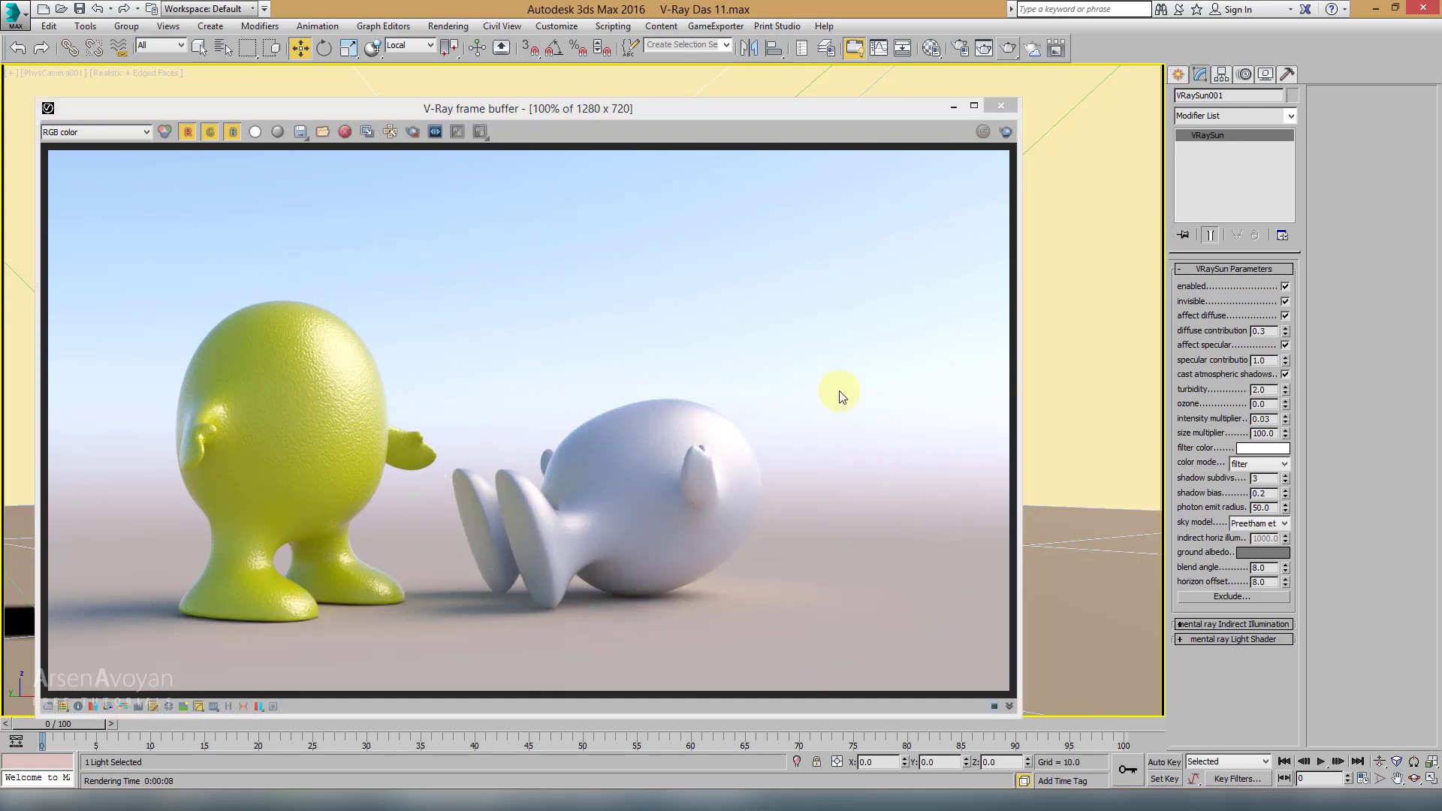
left_click_drag(850, 111, 876, 86)
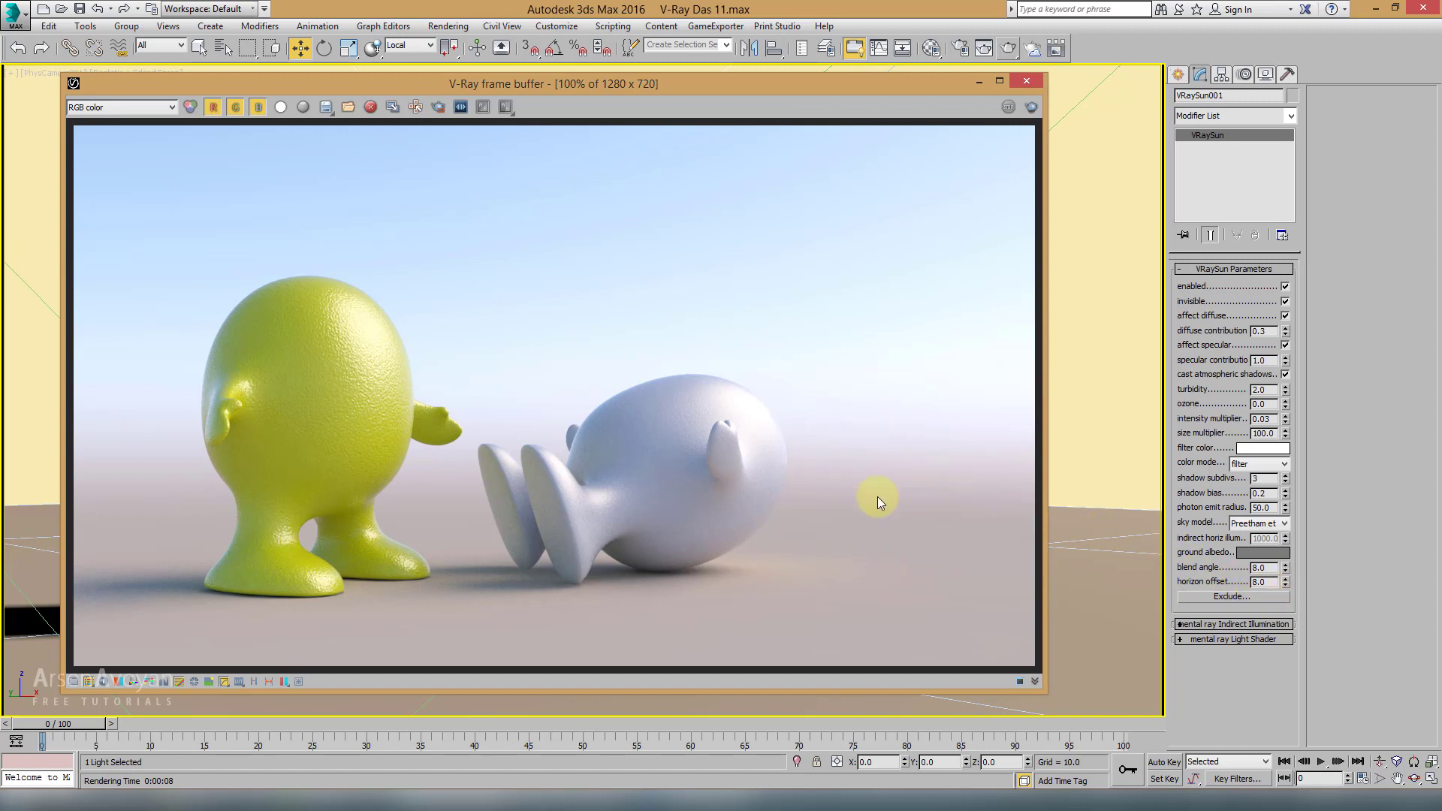
Step: Set the V-Ray sun's horizon offset to 0 and render a tall region of the background beside the lying character
left_click(1265, 582)
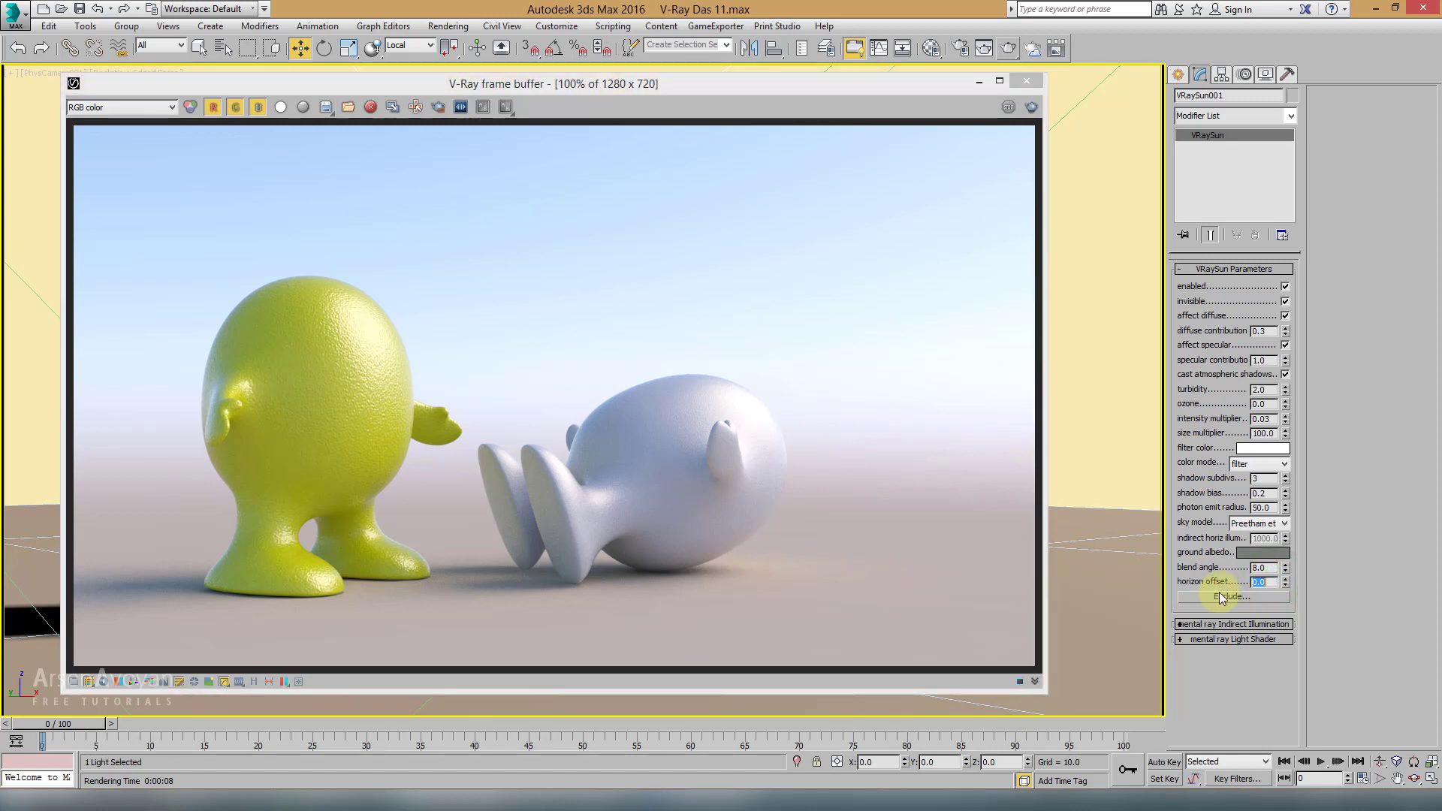
left_click(438, 107)
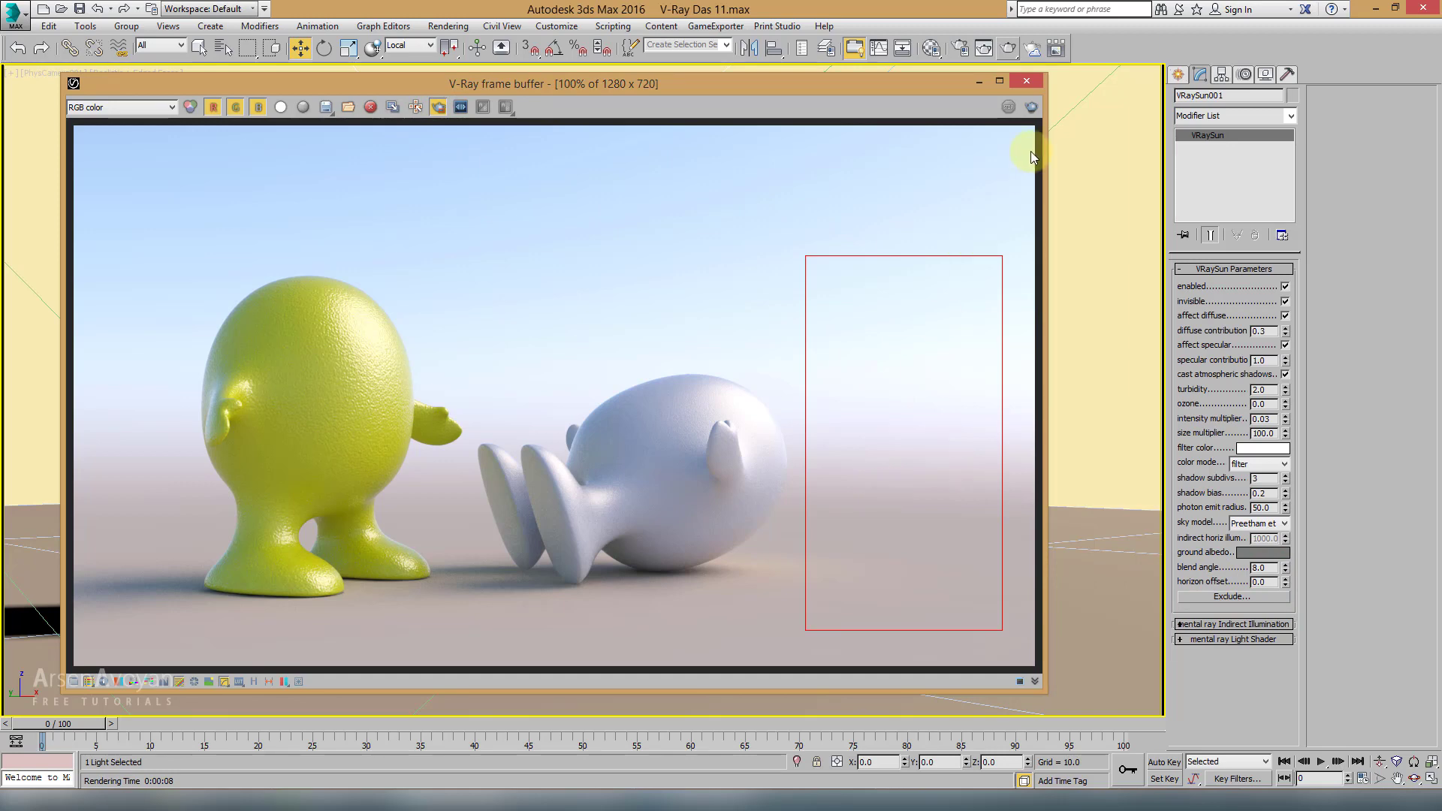
left_click(1031, 107)
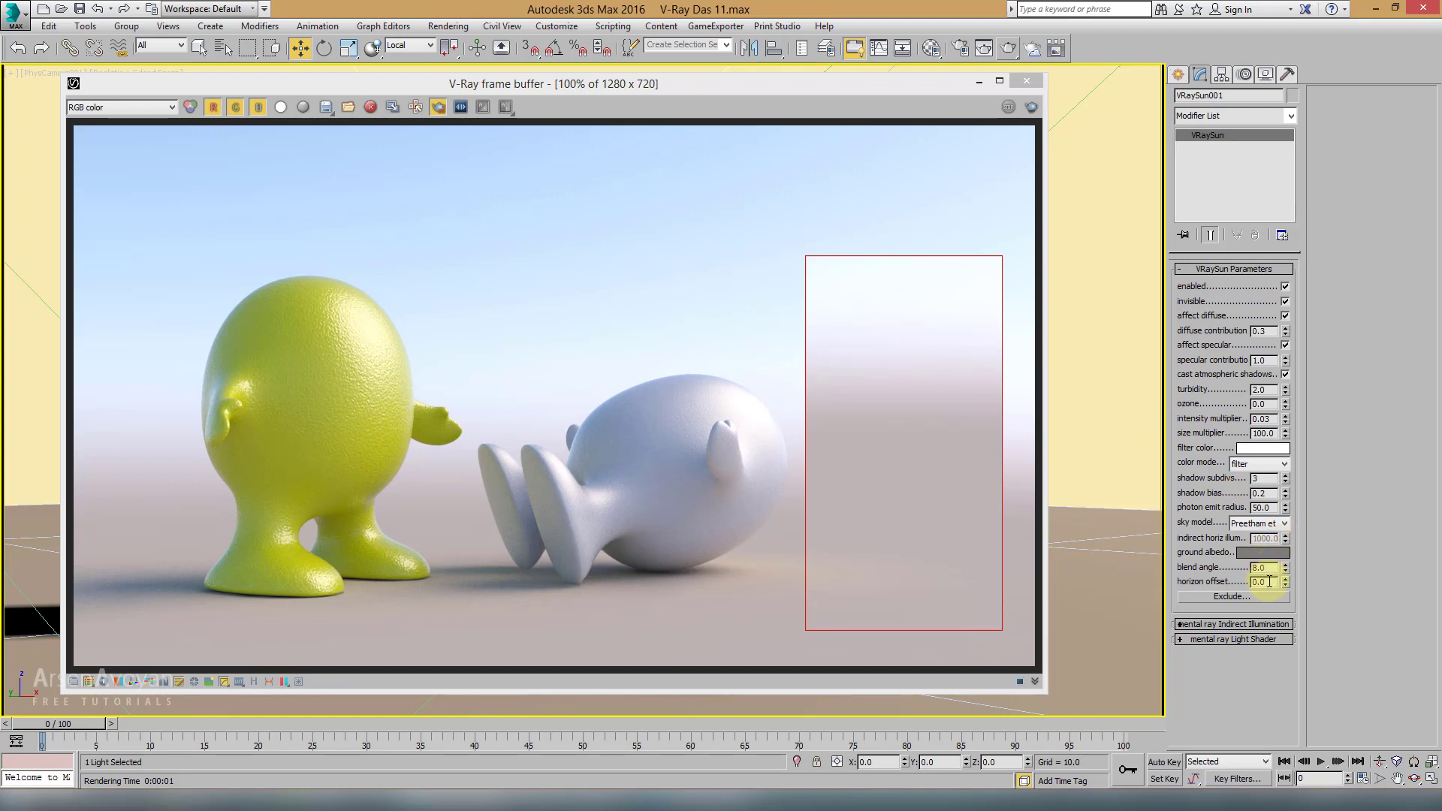
Step: Re-render the background region with the V-Ray sun's horizon offset at 8, and again with its blend angle set to 0
double_click(1269, 582)
left_click(1031, 110)
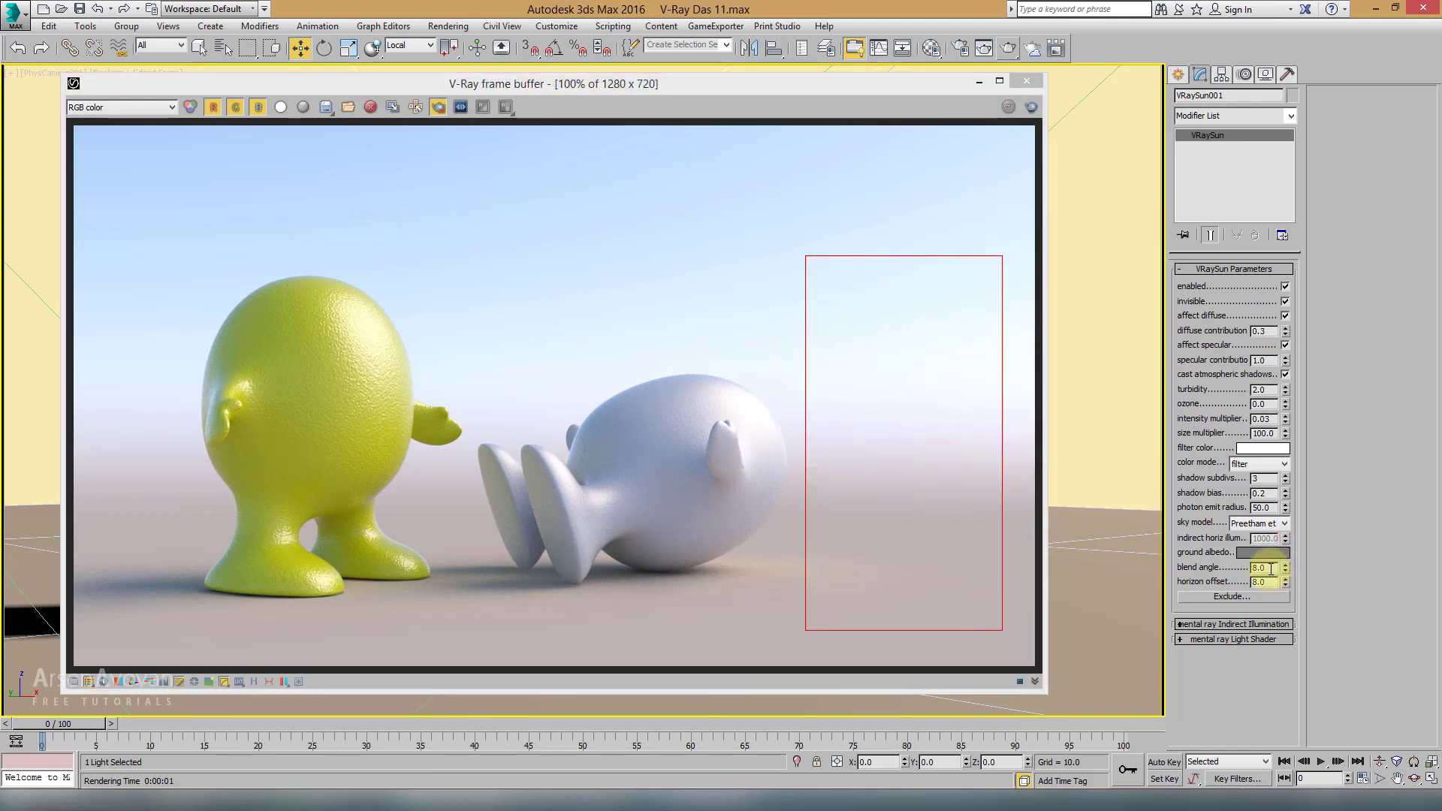
double_click(1270, 568)
left_click(1032, 107)
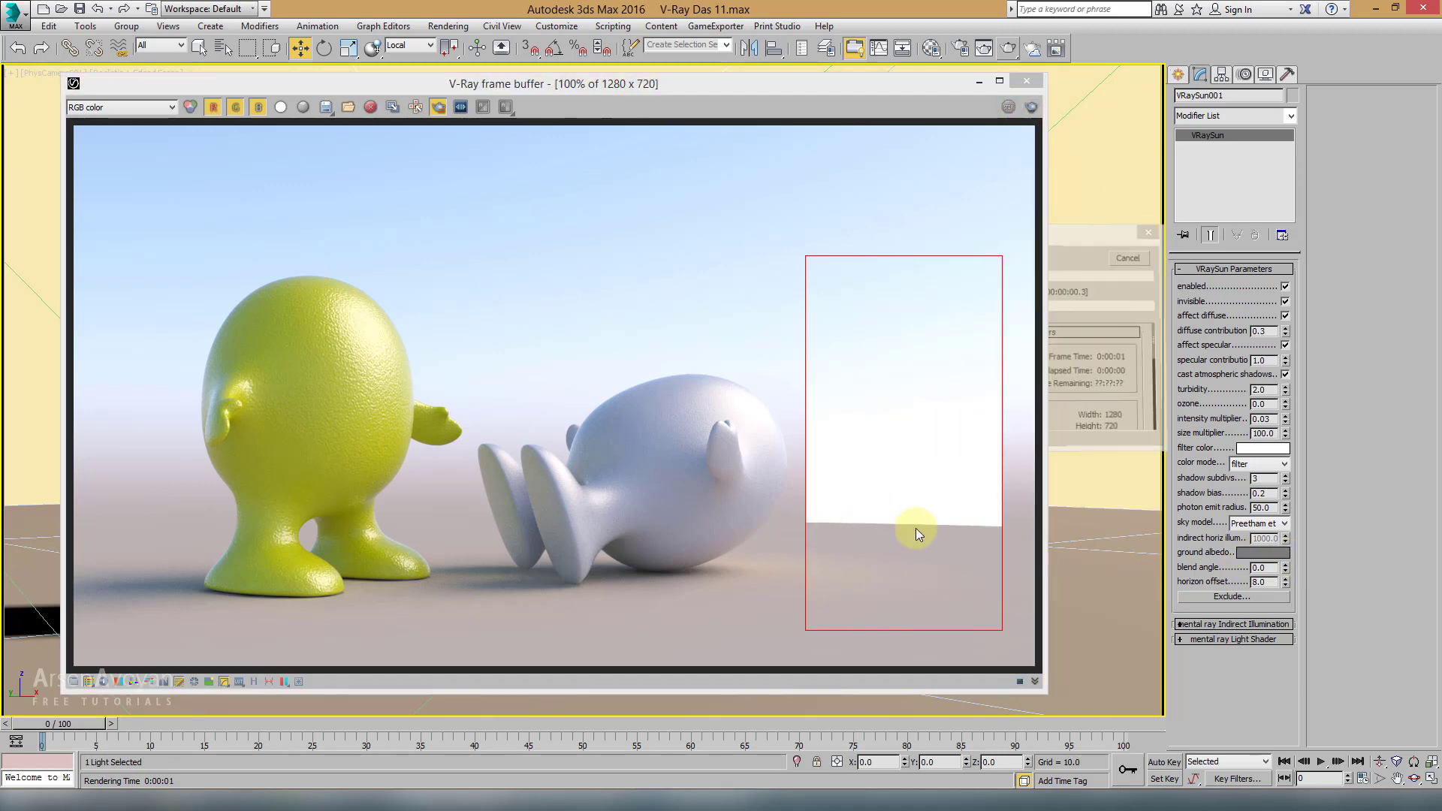
Step: Re-render the background region with the V-Ray sun's blend angle at 5 and again at 8, and turn off region rendering
double_click(1264, 568)
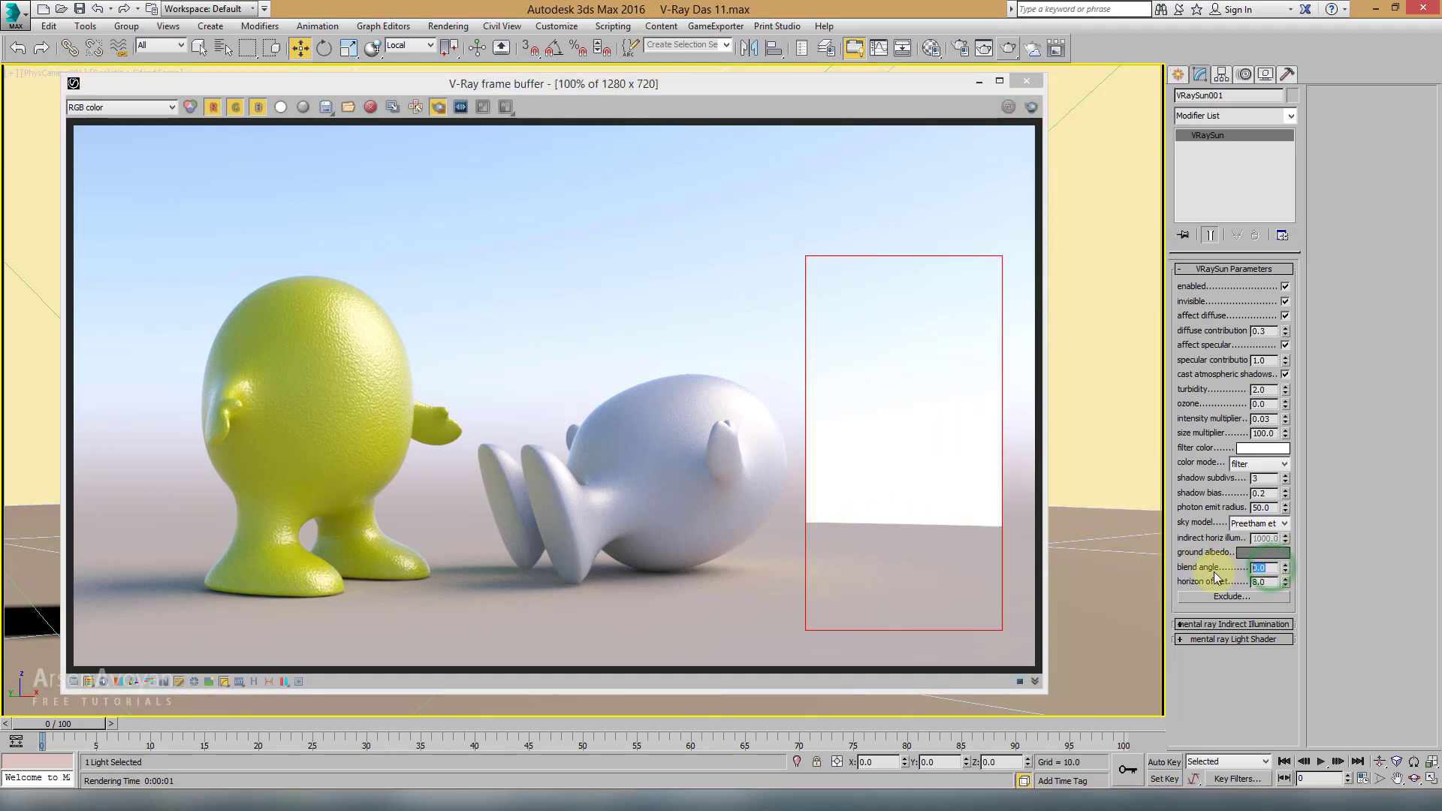
left_click(1031, 107)
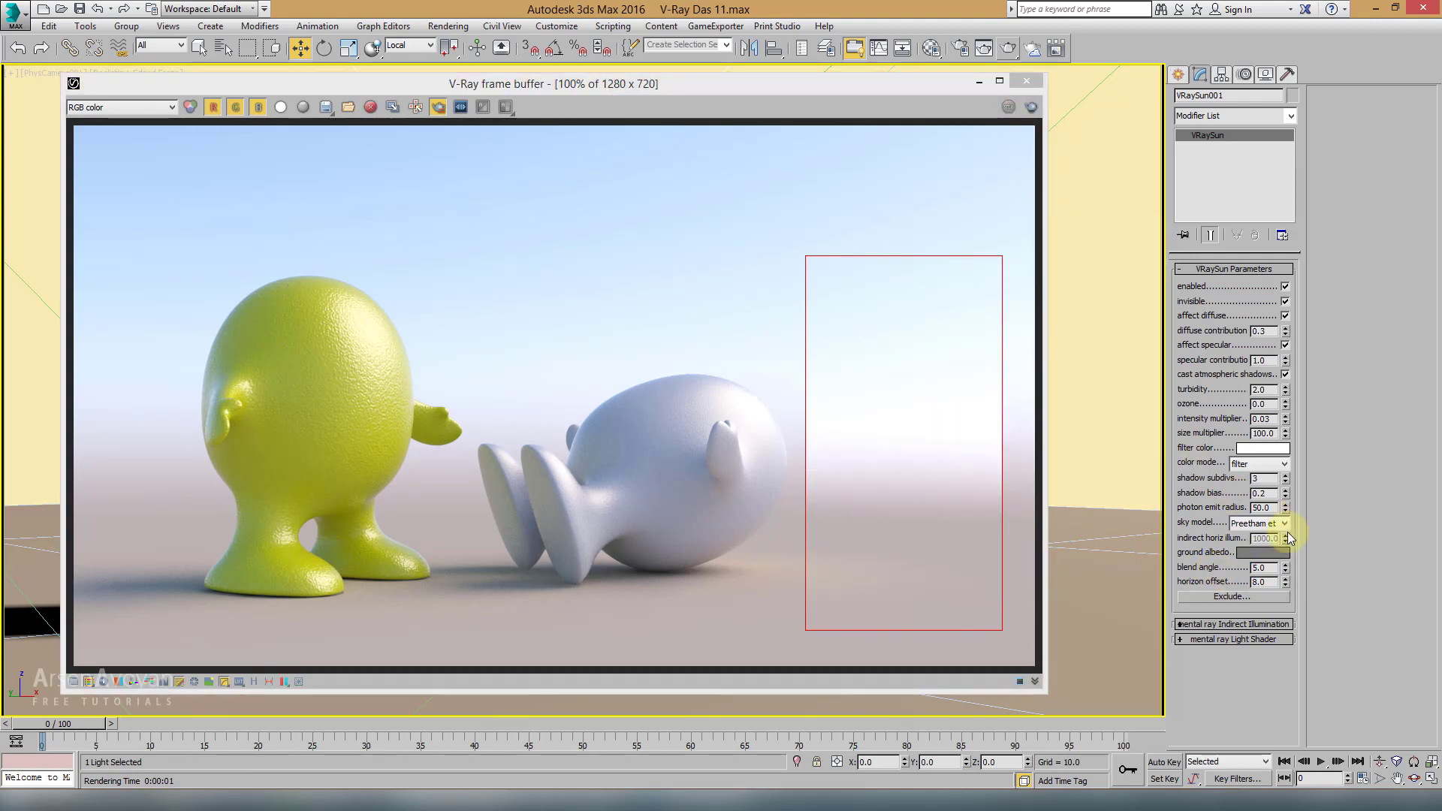
double_click(1263, 568)
type("8")
key("Return")
left_click(1031, 108)
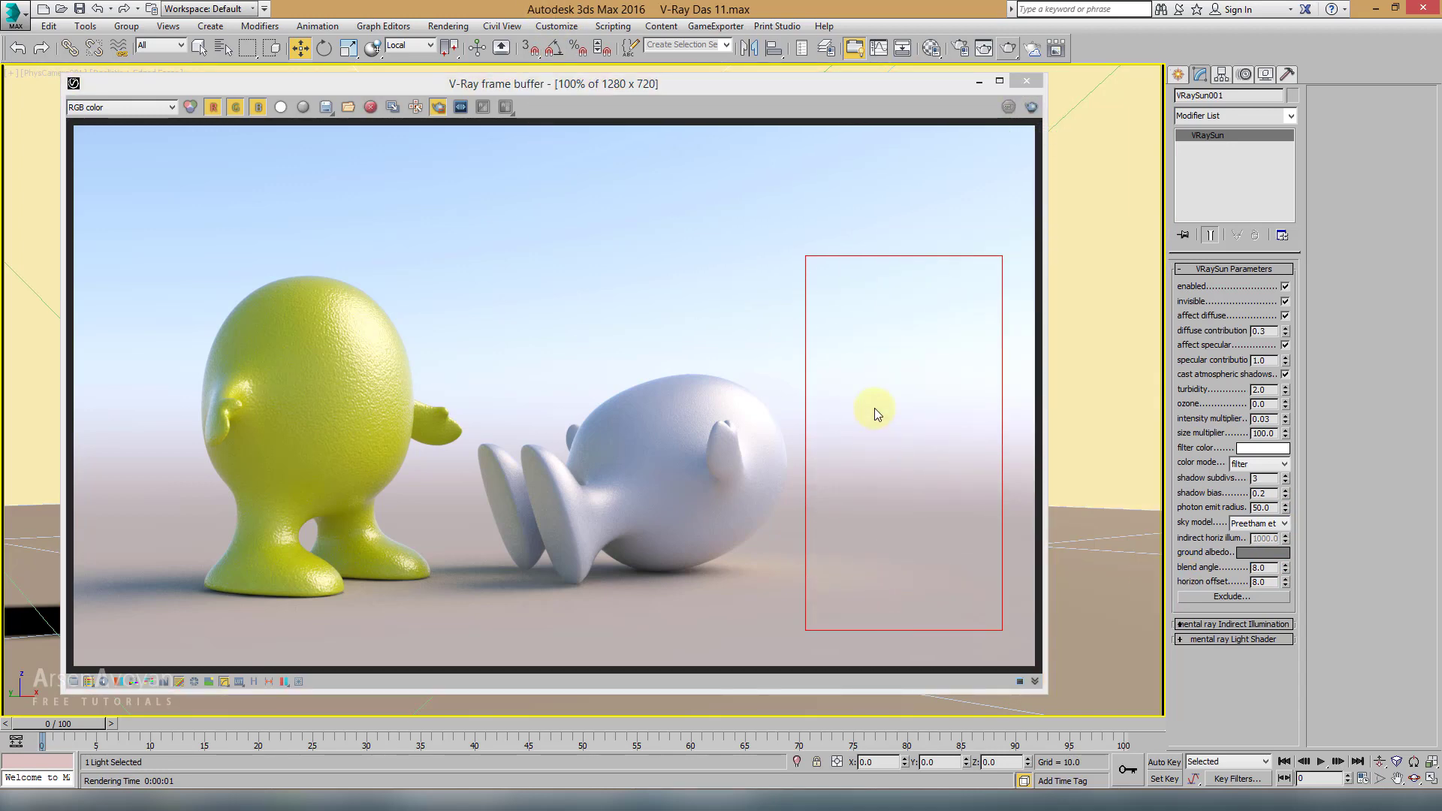
left_click(436, 107)
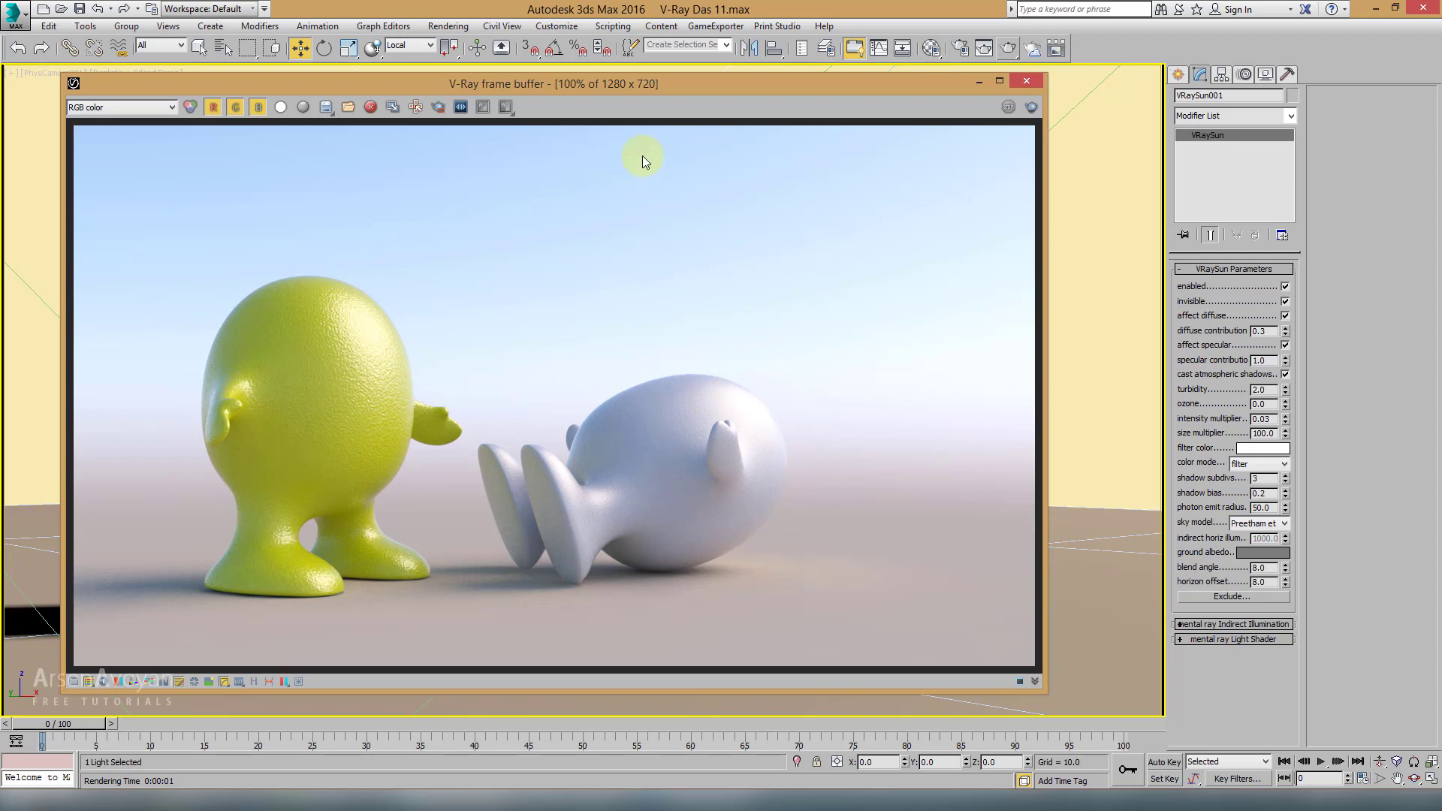
Step: Move the V-Ray frame buffer aside and open the Material Editor next to it
left_click_drag(726, 84, 693, 97)
left_click(931, 48)
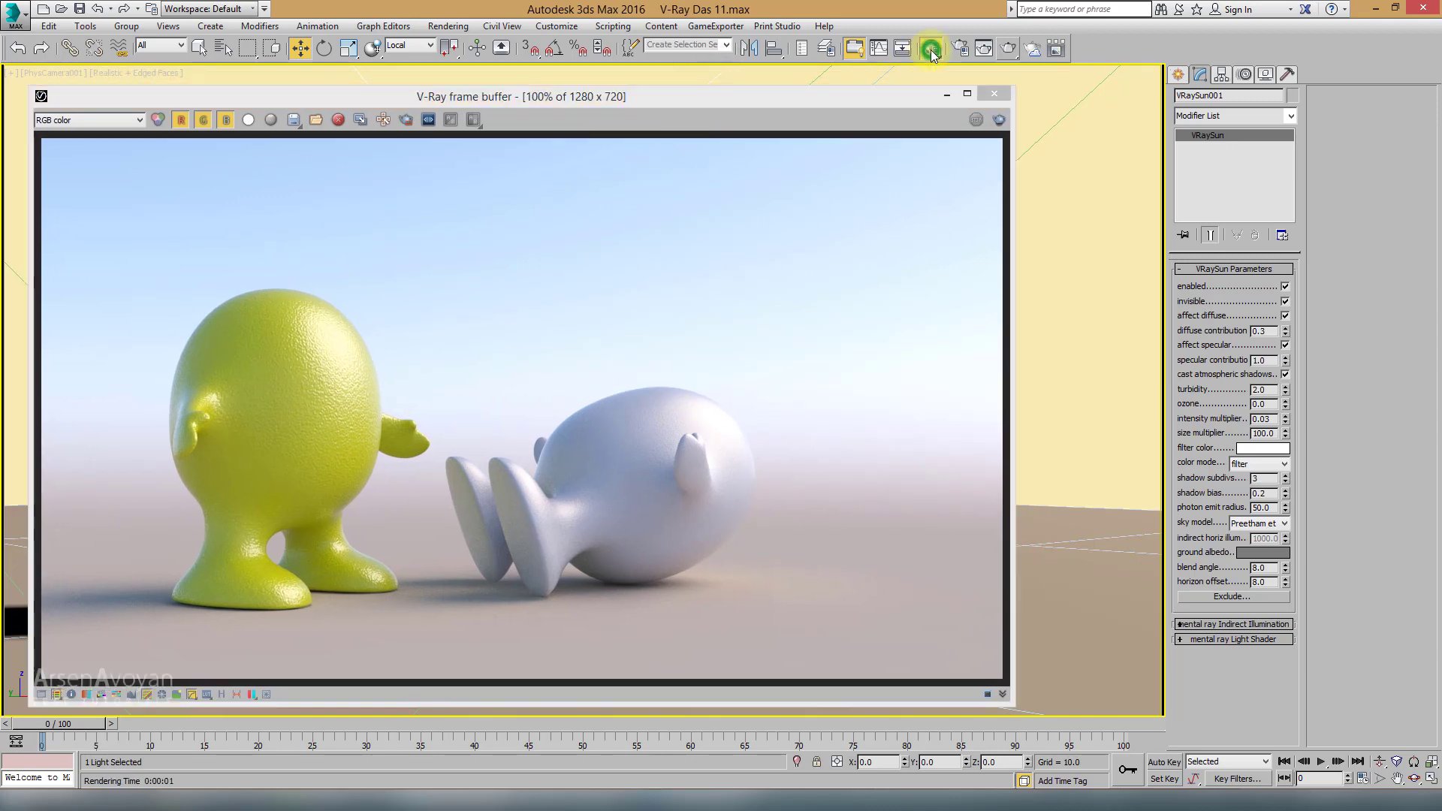
left_click_drag(1164, 70, 1175, 63)
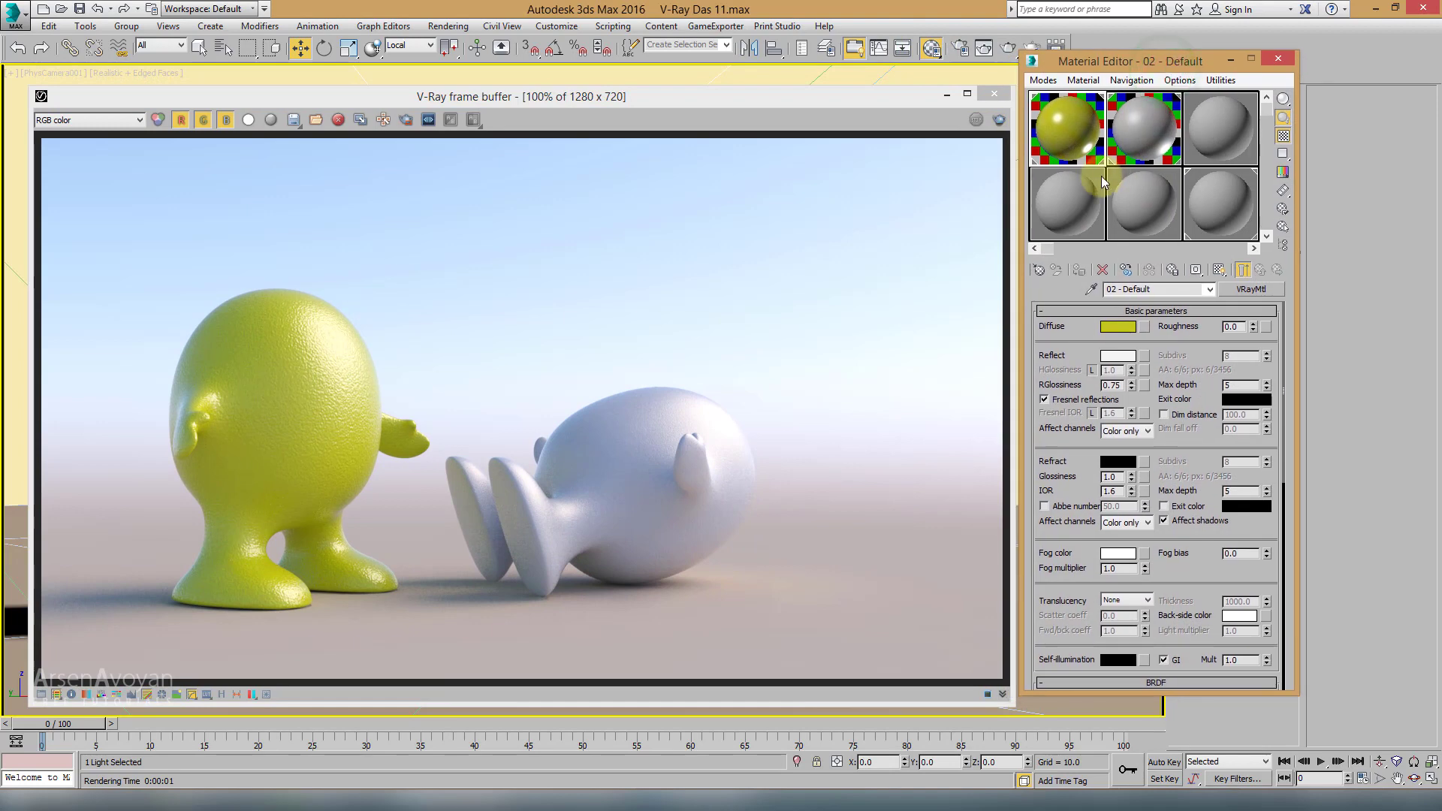
Step: Load a standard Mix map into the empty material slot below the yellow material and close the Material/Map Browser
left_click(1071, 191)
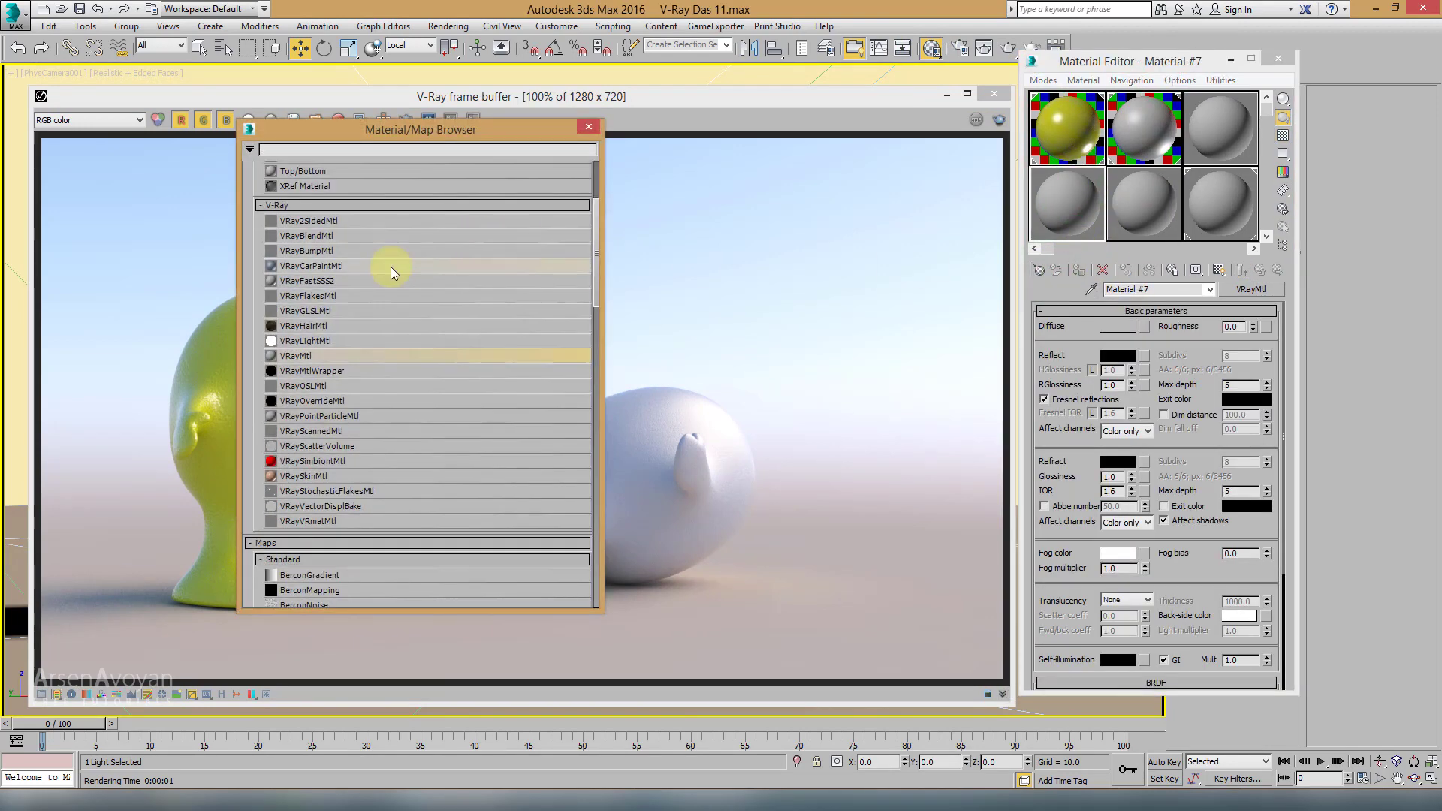
left_click(390, 267)
scroll(353, 297, "down", 7)
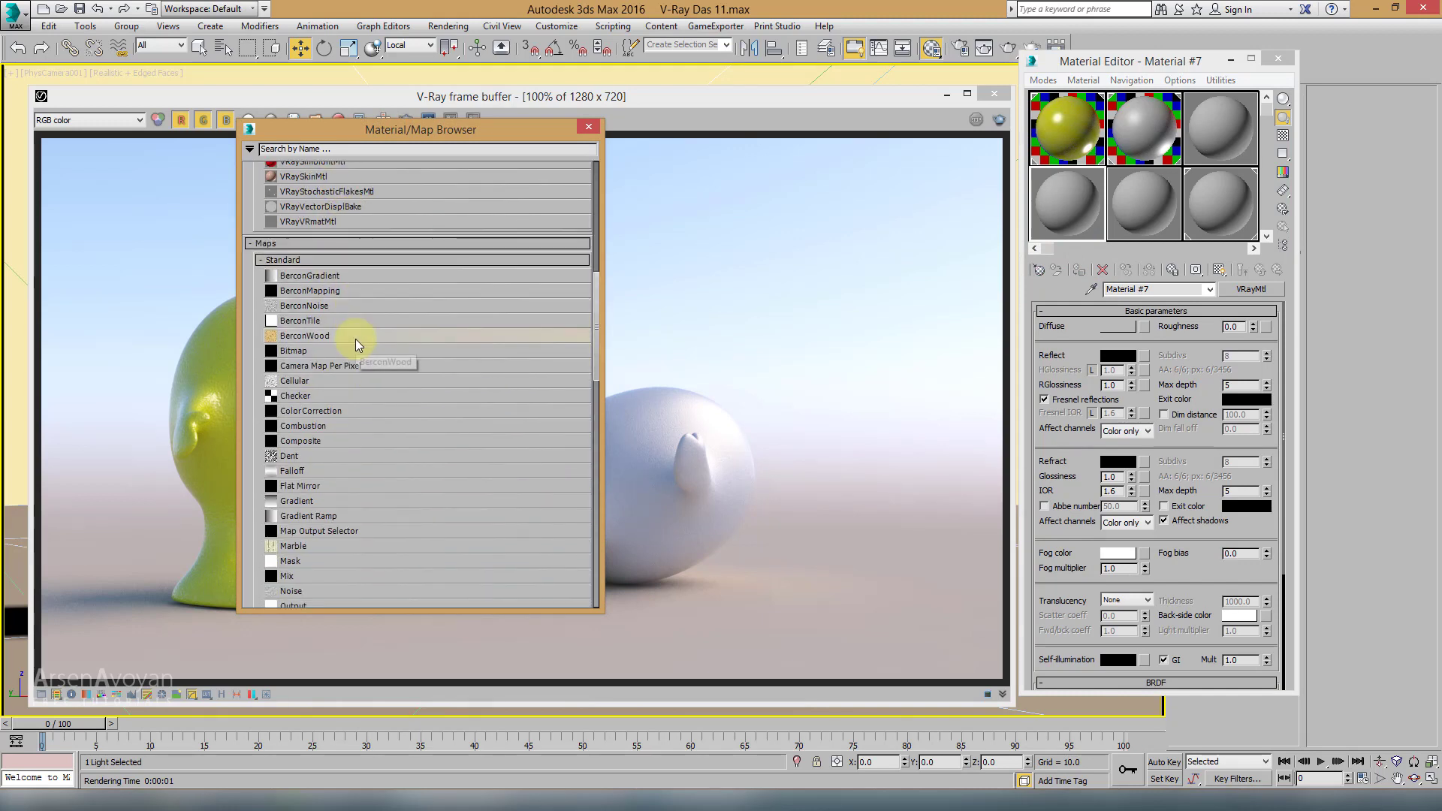
left_click(309, 352)
scroll(311, 356, "down", 1)
left_click(312, 358)
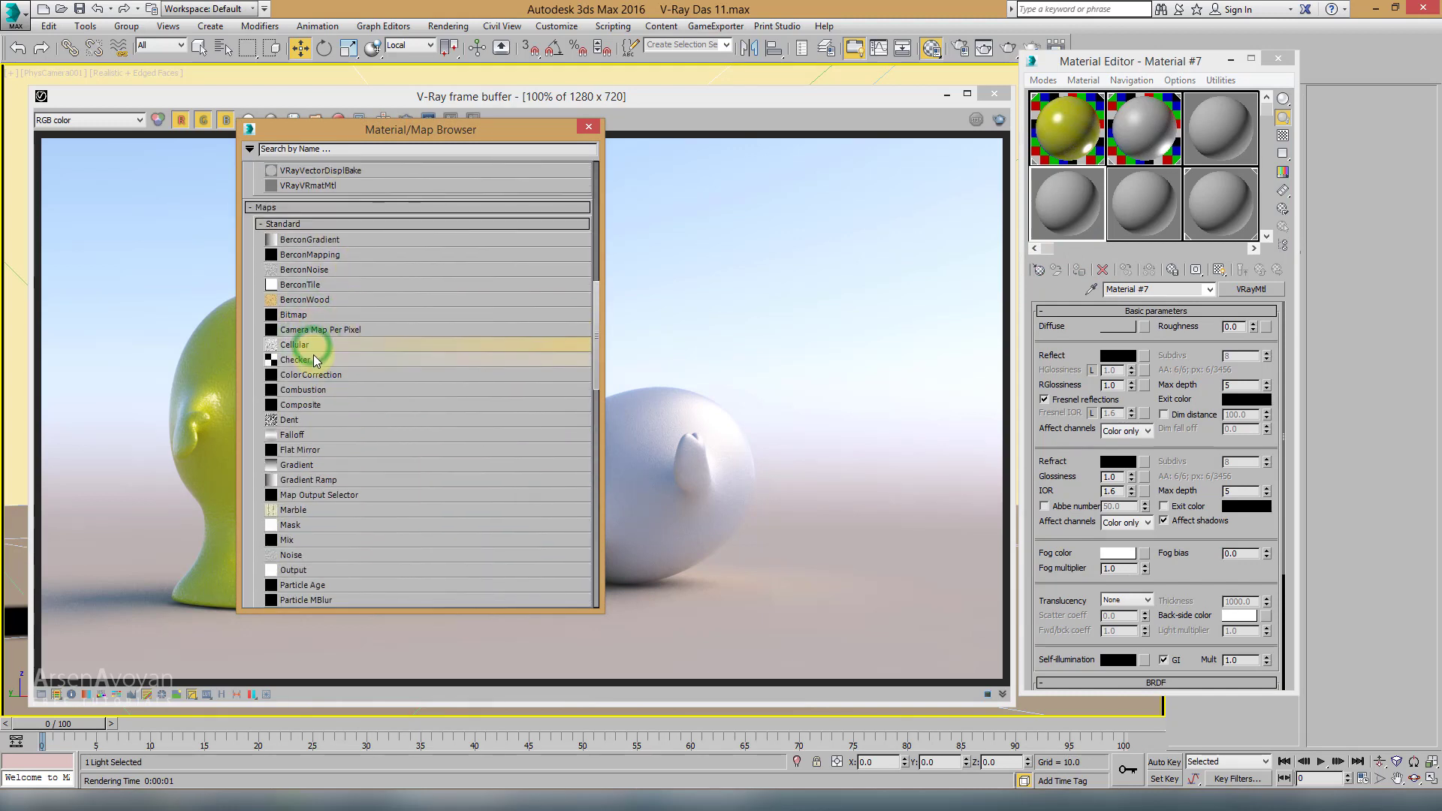
scroll(314, 360, "down", 2)
left_click(308, 366)
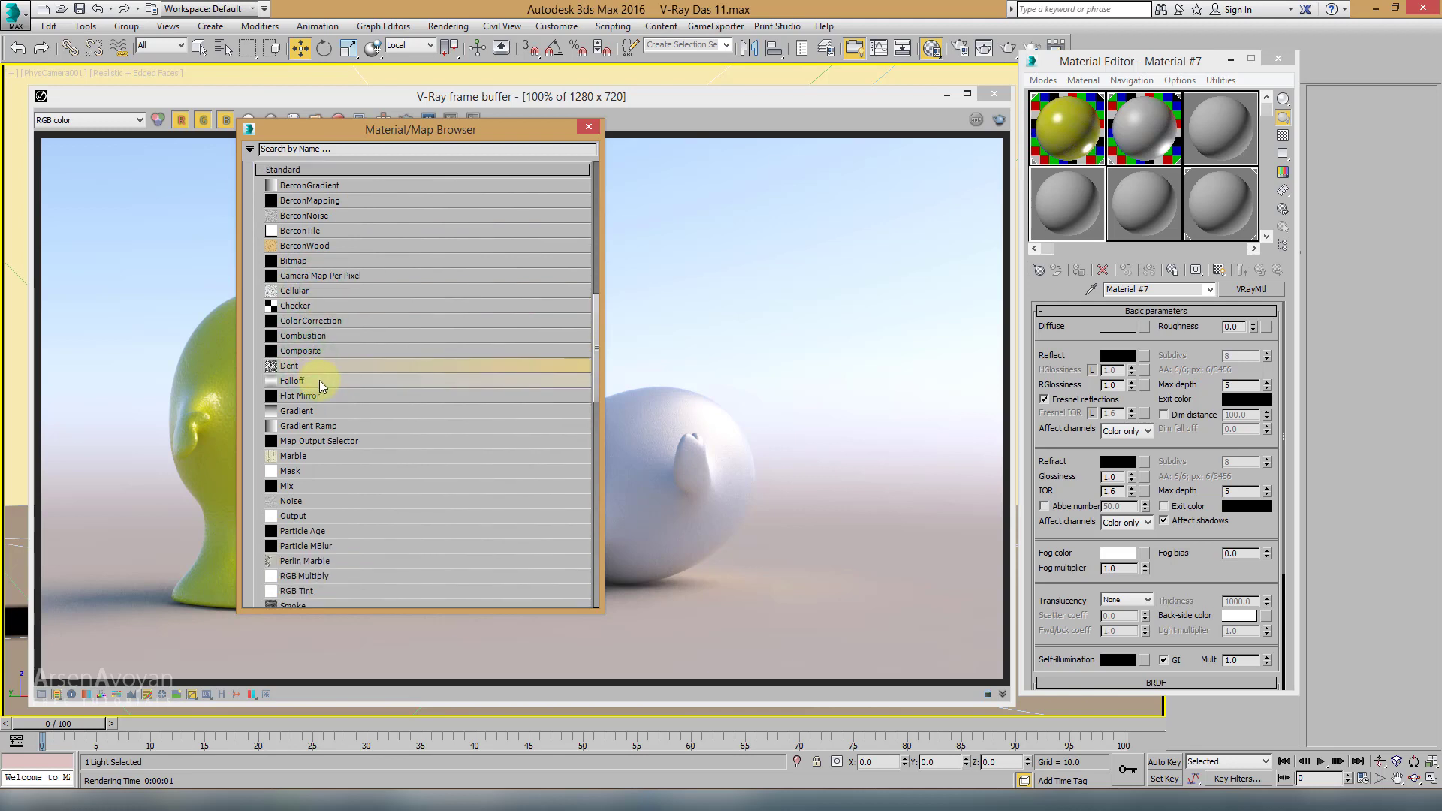
scroll(331, 394, "down", 1)
left_click(310, 374)
left_click(311, 390)
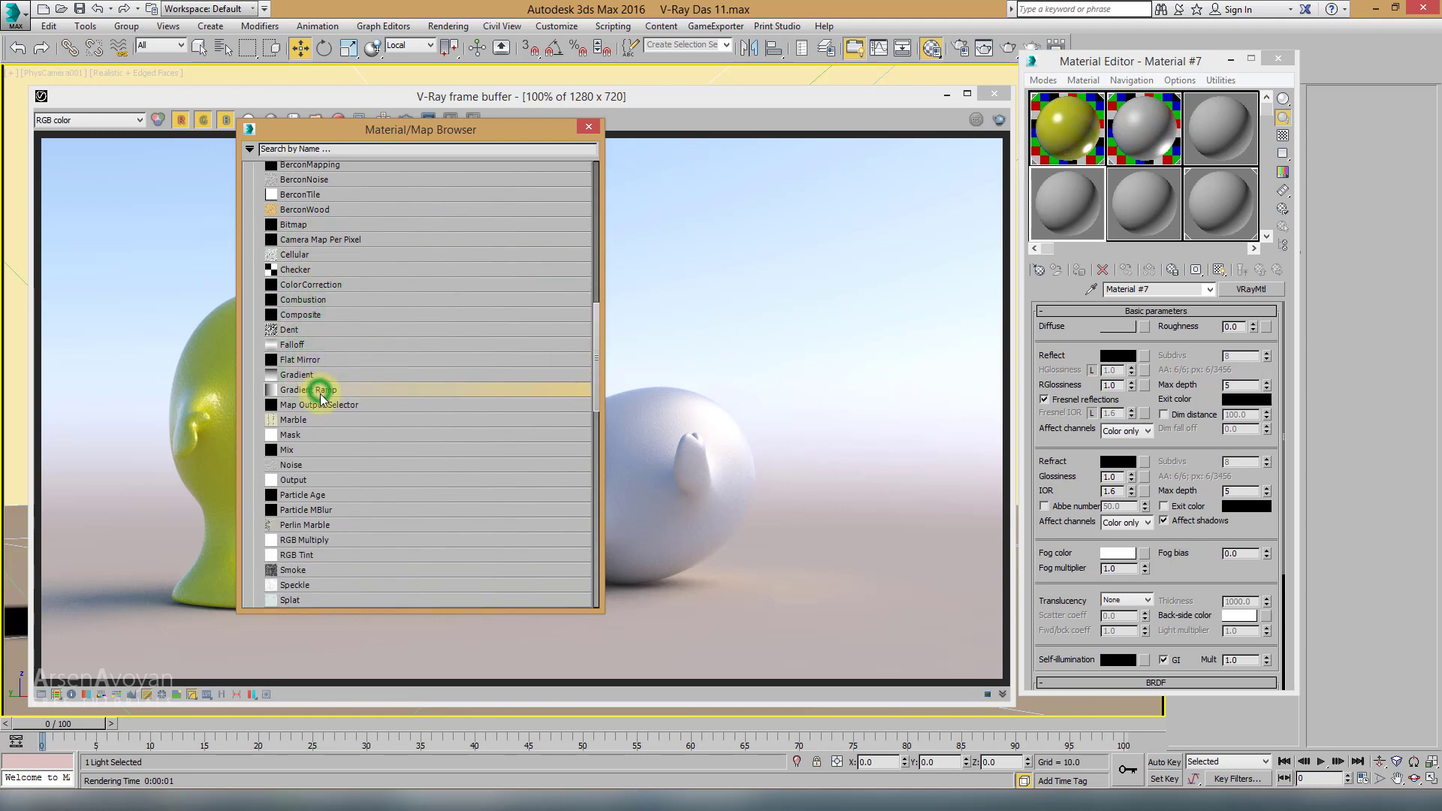
scroll(314, 398, "down", 2)
left_click(300, 397)
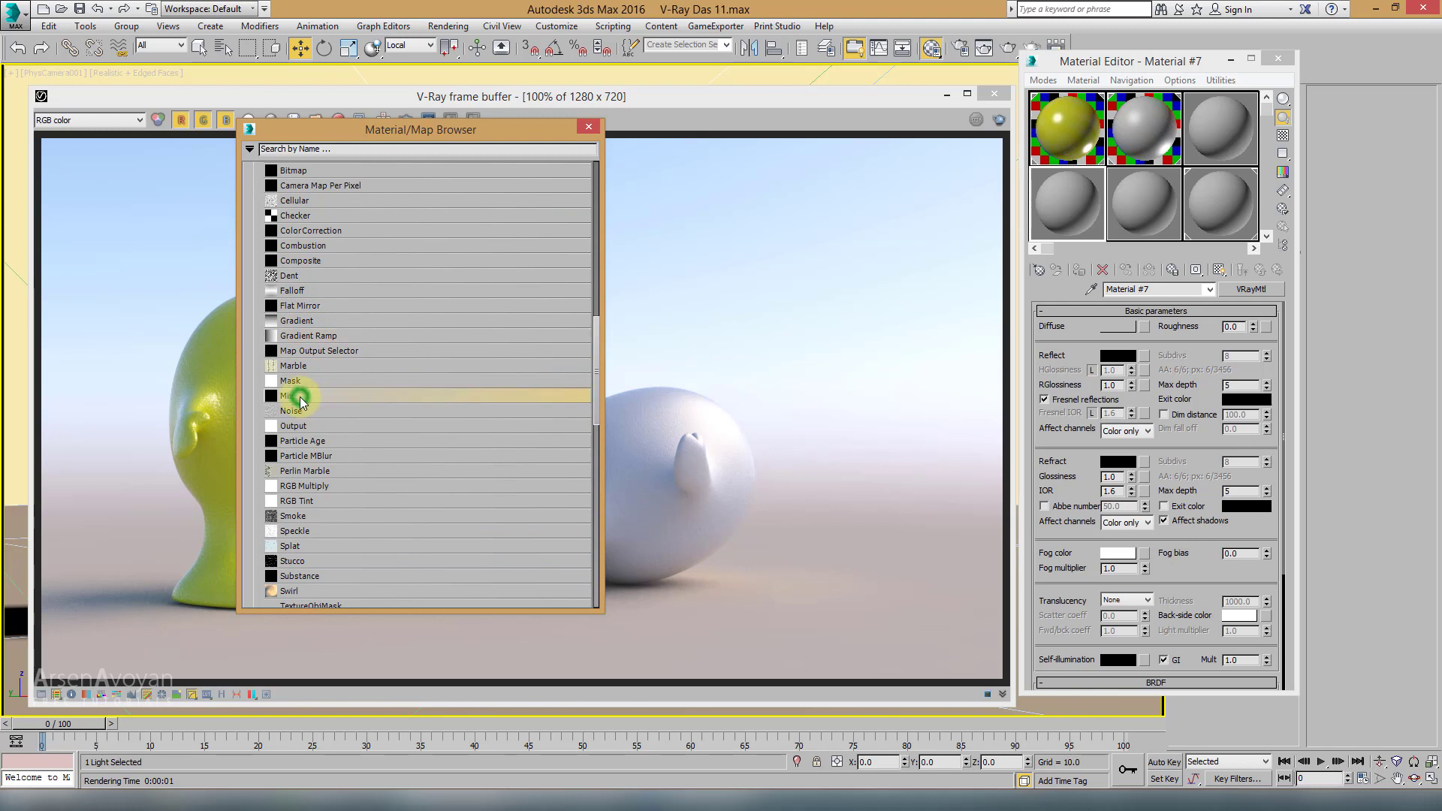
left_click(302, 381)
left_click(300, 391)
double_click(298, 395)
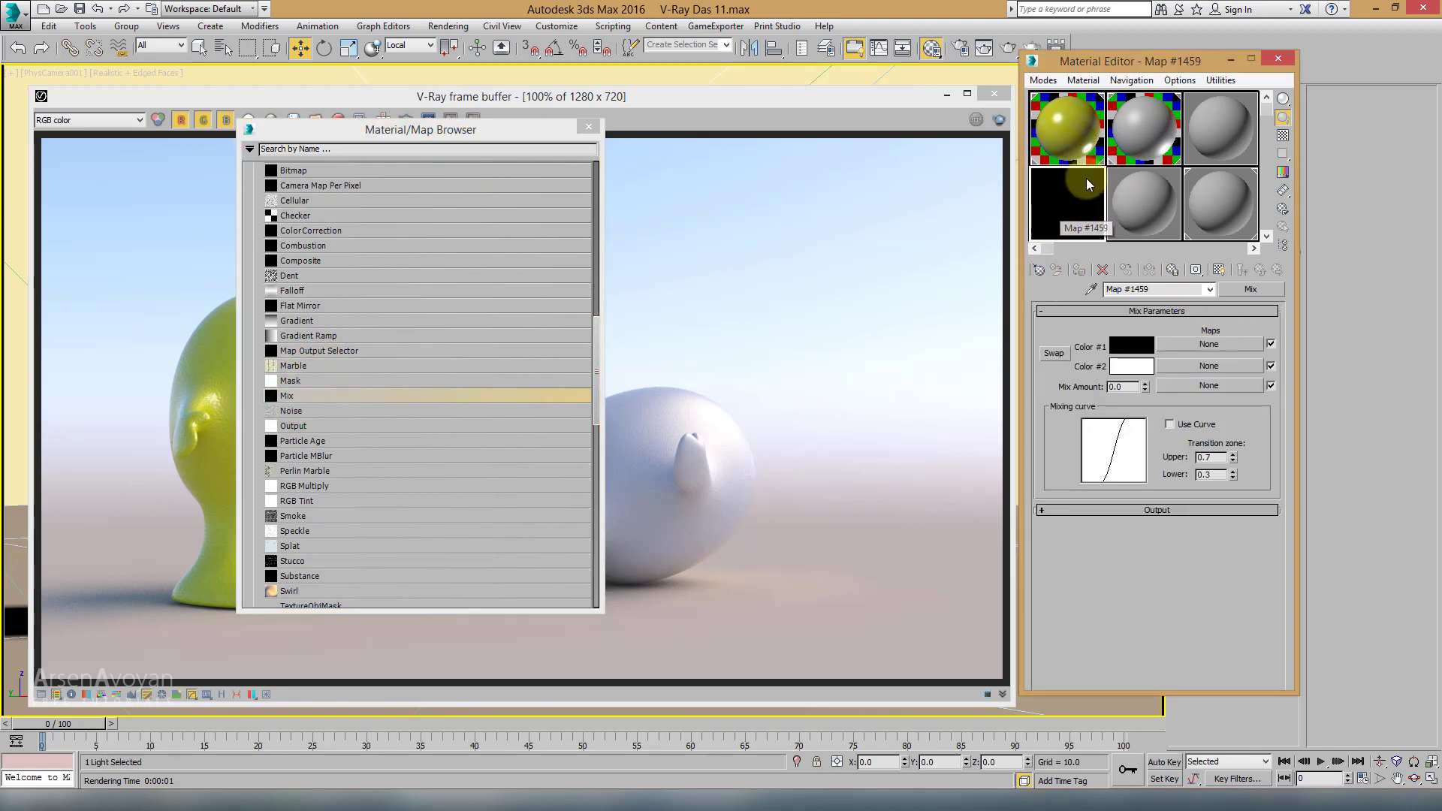
left_click(589, 126)
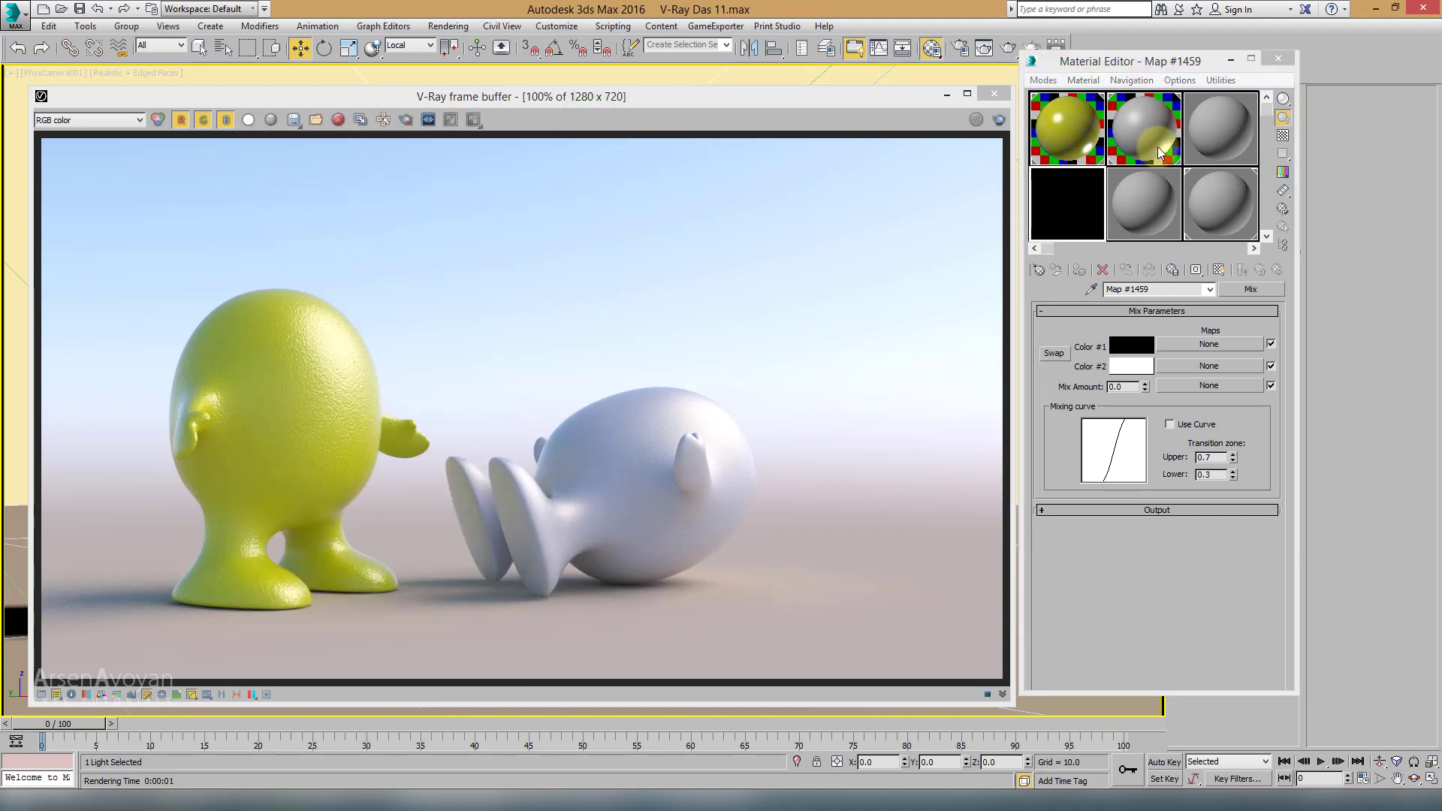
Step: Assign the bitmap _MG_9911.JPG from the concret folder to the Mix map's Color #1 and inspect its enlarged preview
left_click(1123, 63)
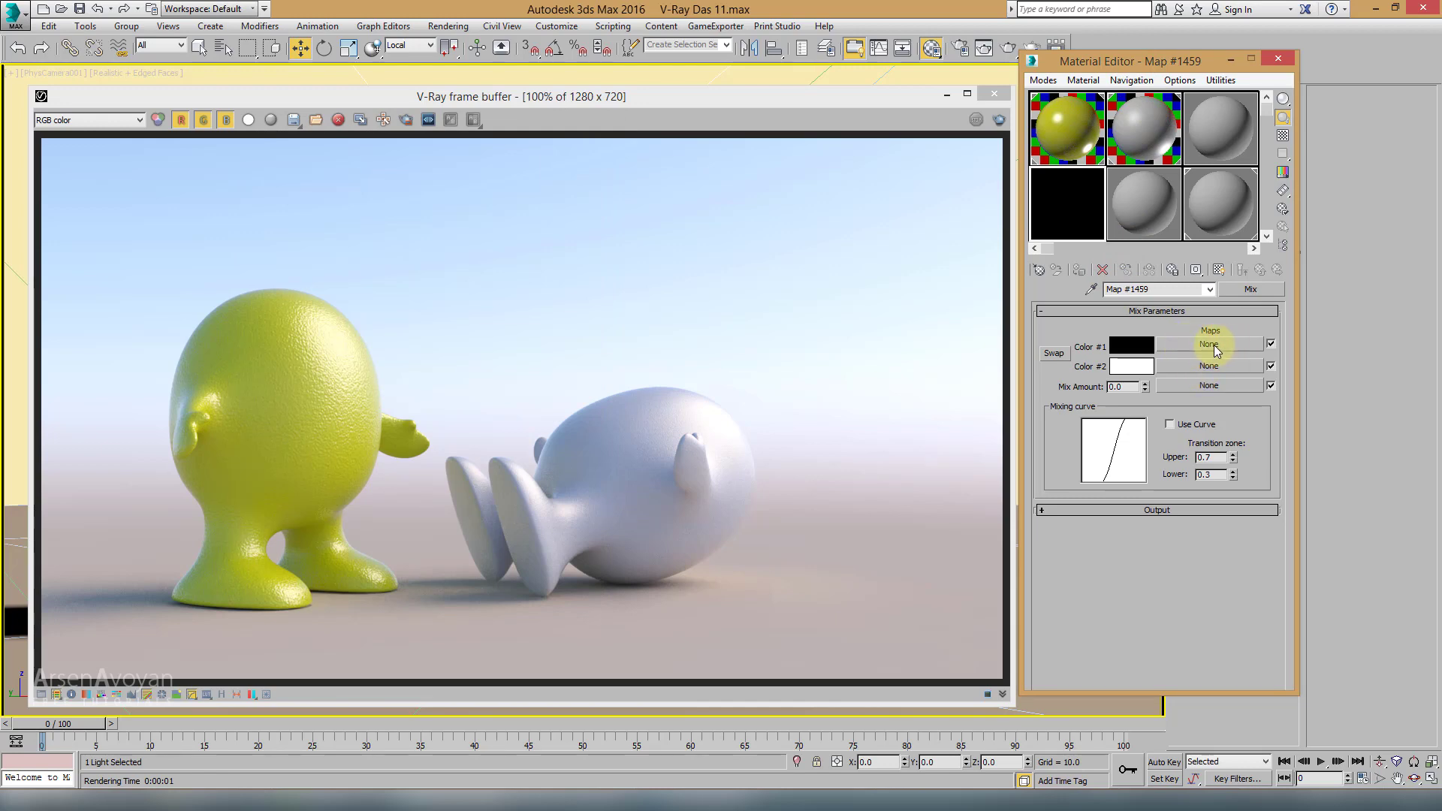
left_click(1174, 345)
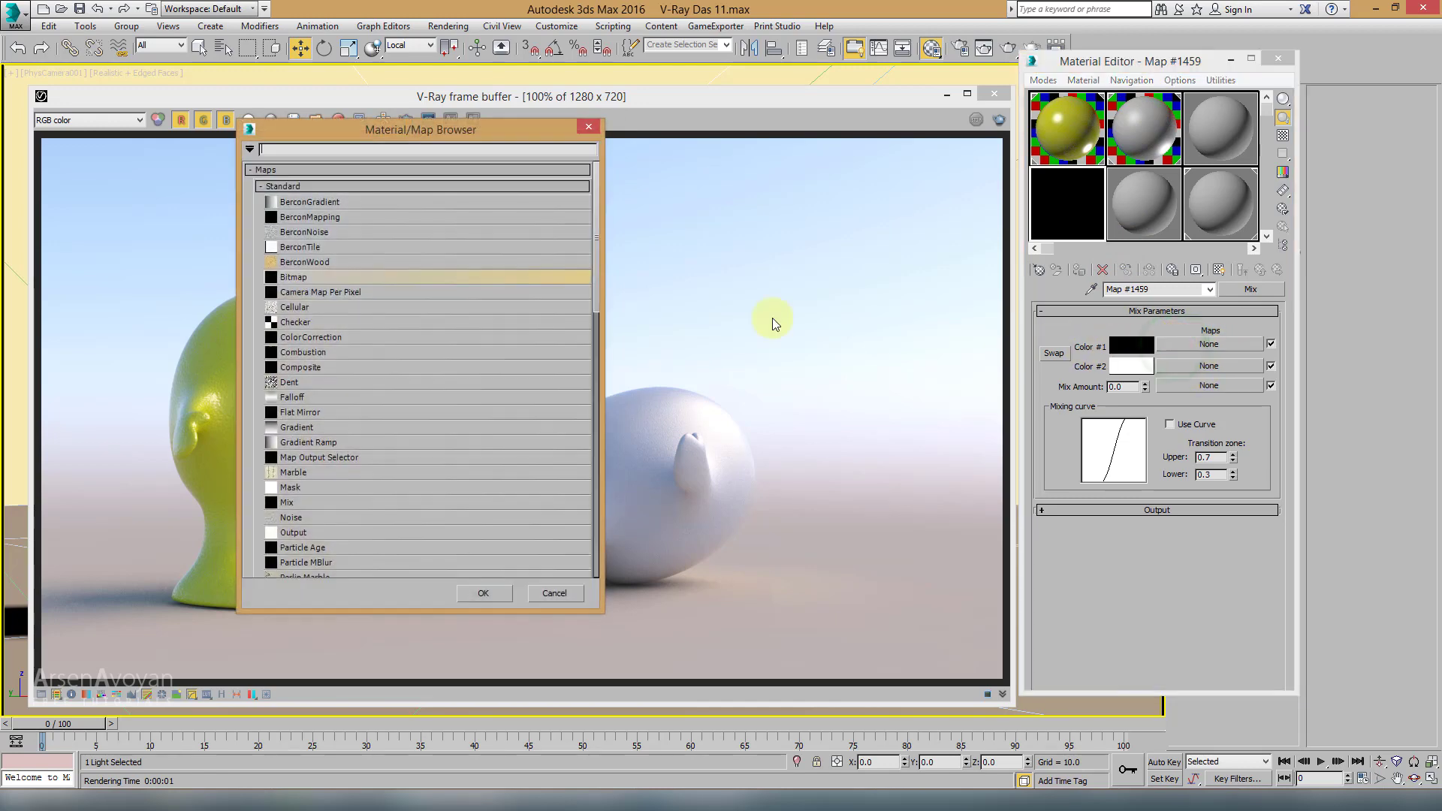
double_click(289, 276)
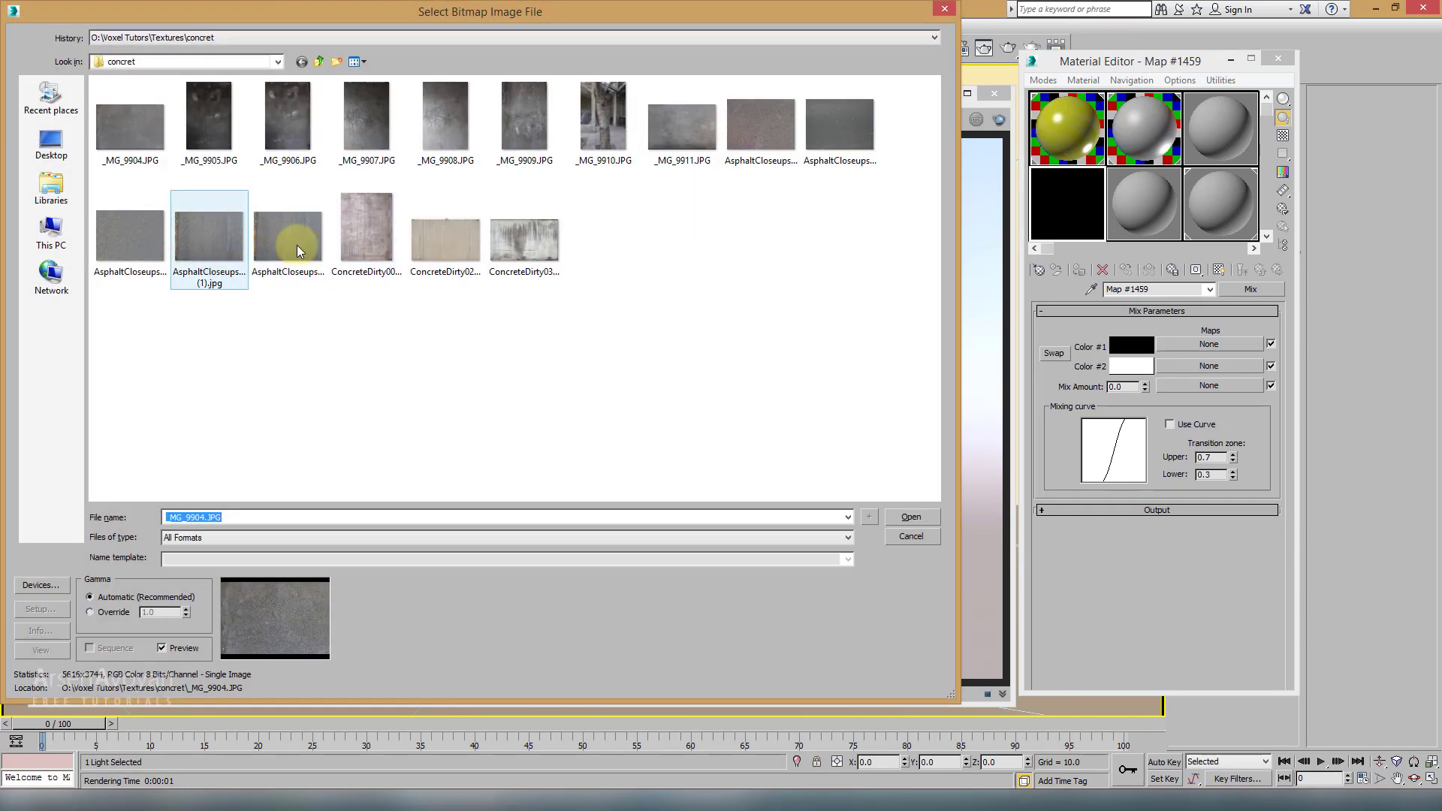
left_click(680, 133)
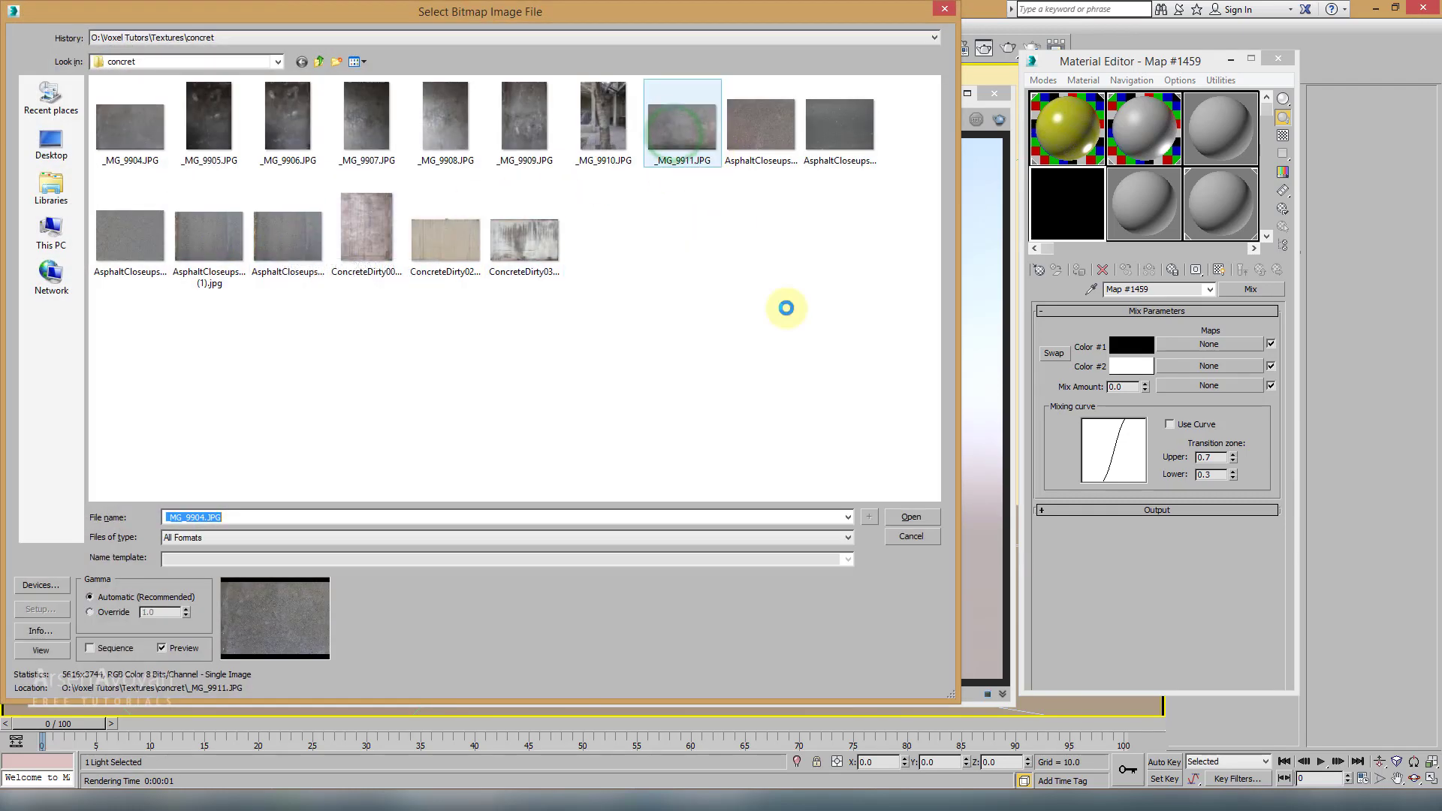
left_click(911, 516)
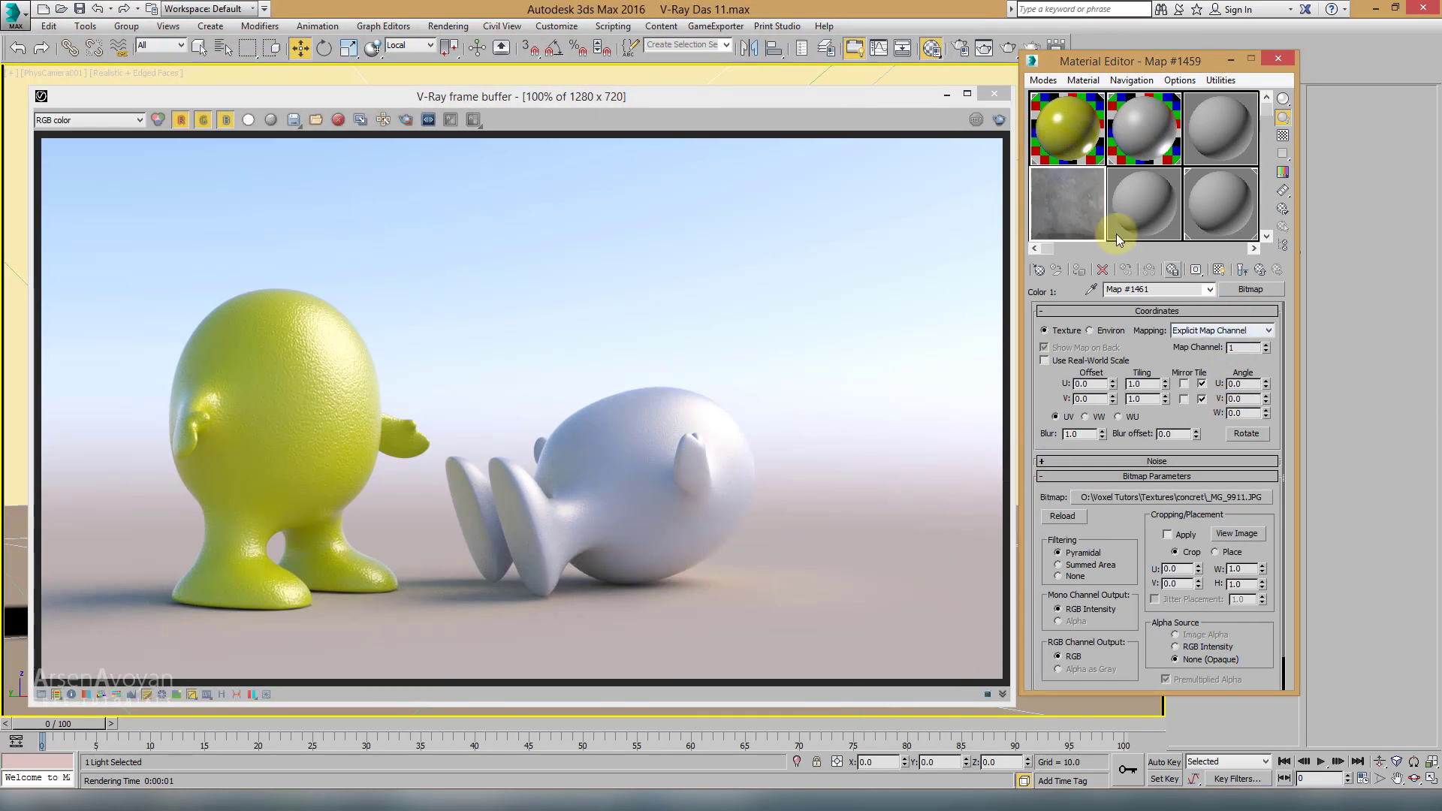
double_click(1069, 209)
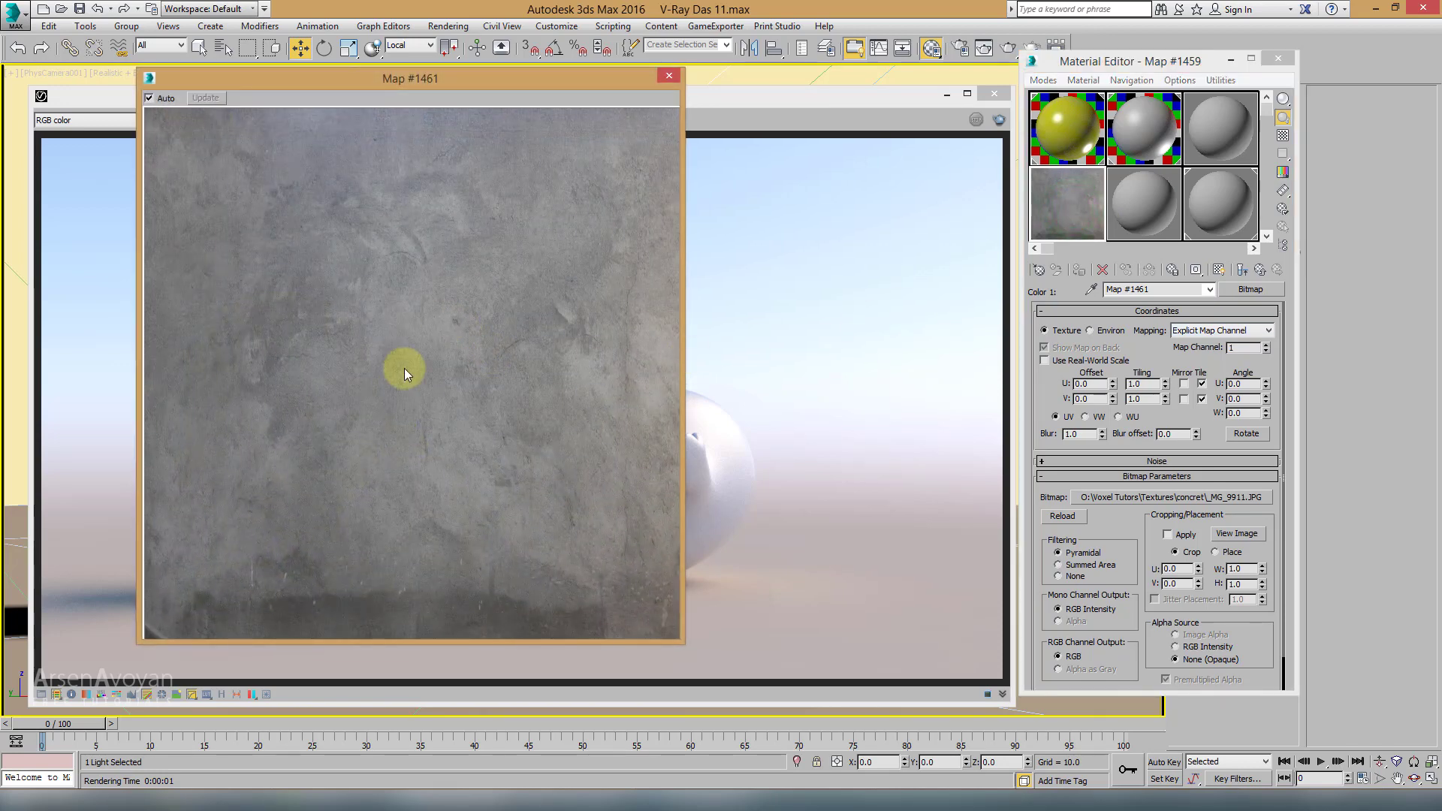
left_click(673, 76)
left_click(1261, 271)
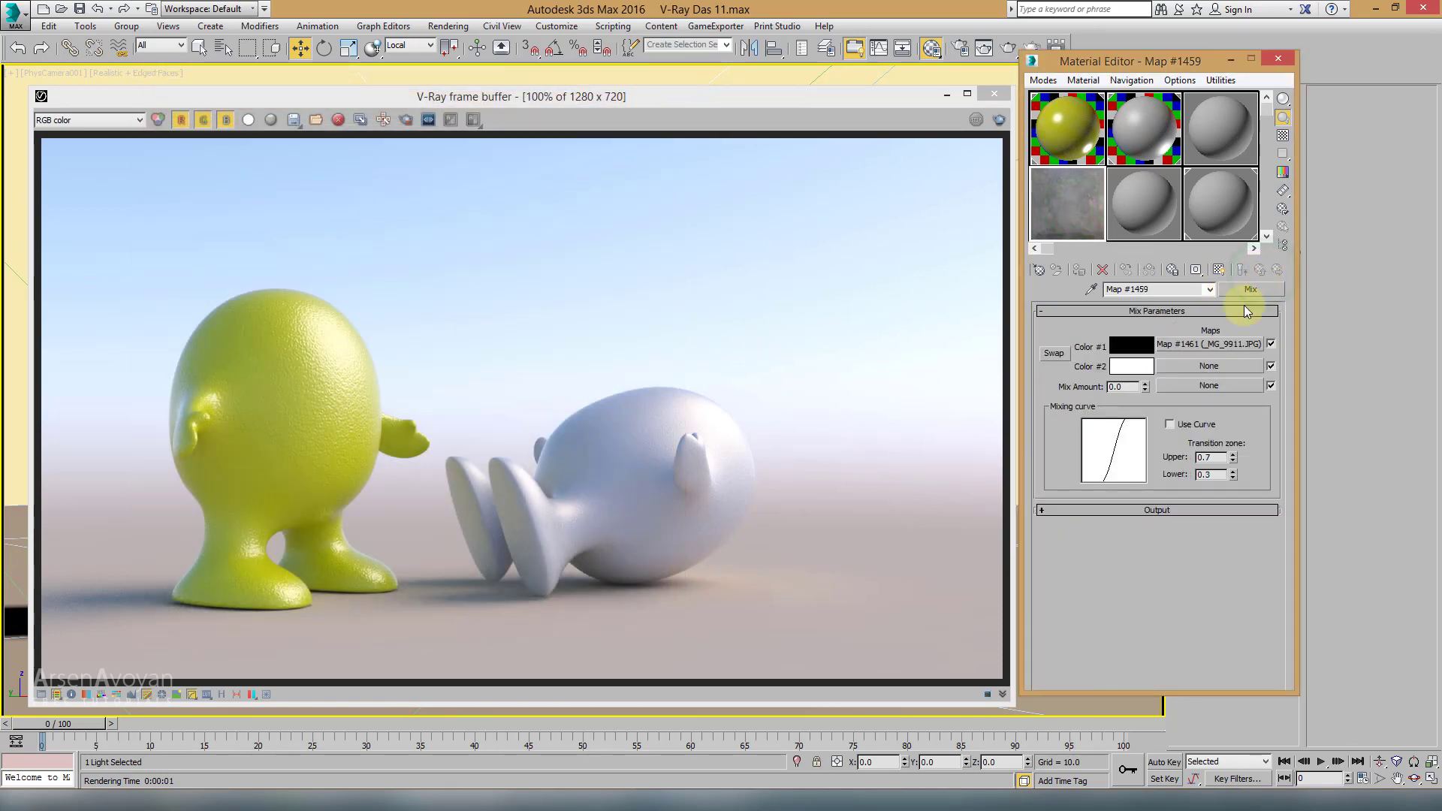
Step: Assign the bitmap S_Cambridge_Beech.jpg from the Parket folder to the Mix map's Color #2 and return to the Mix parameters
left_click(1191, 368)
left_click(293, 279)
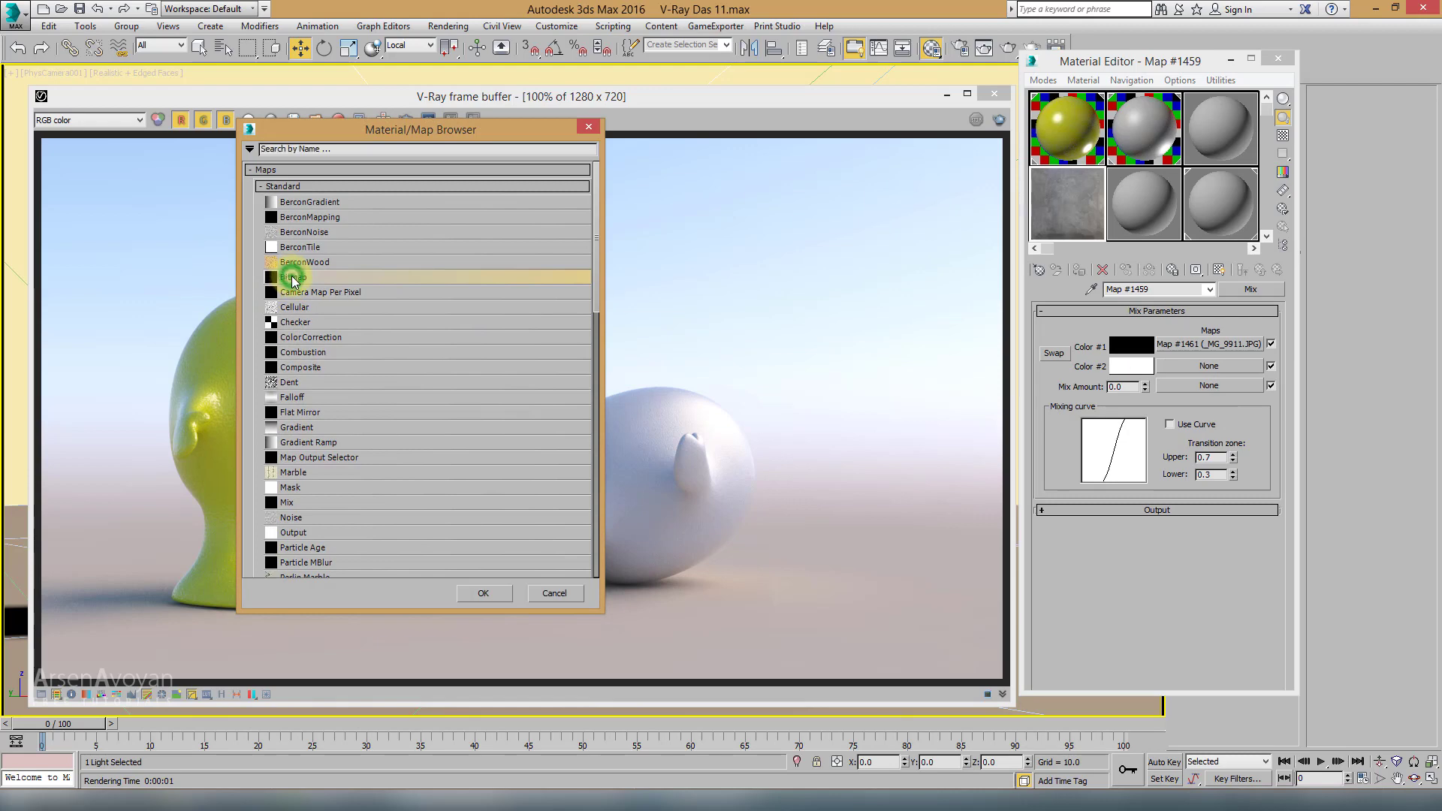
double_click(292, 278)
left_click(319, 61)
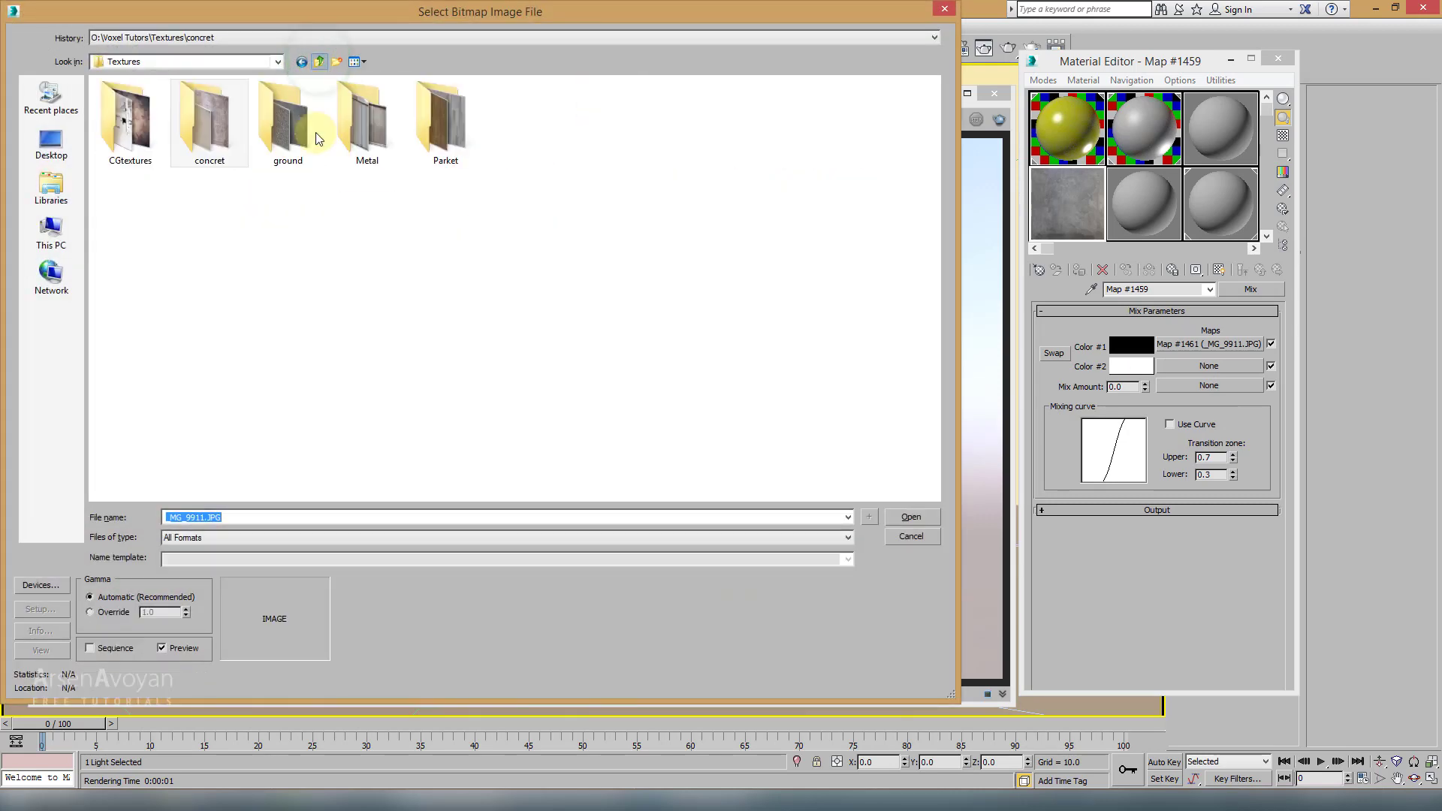
double_click(443, 131)
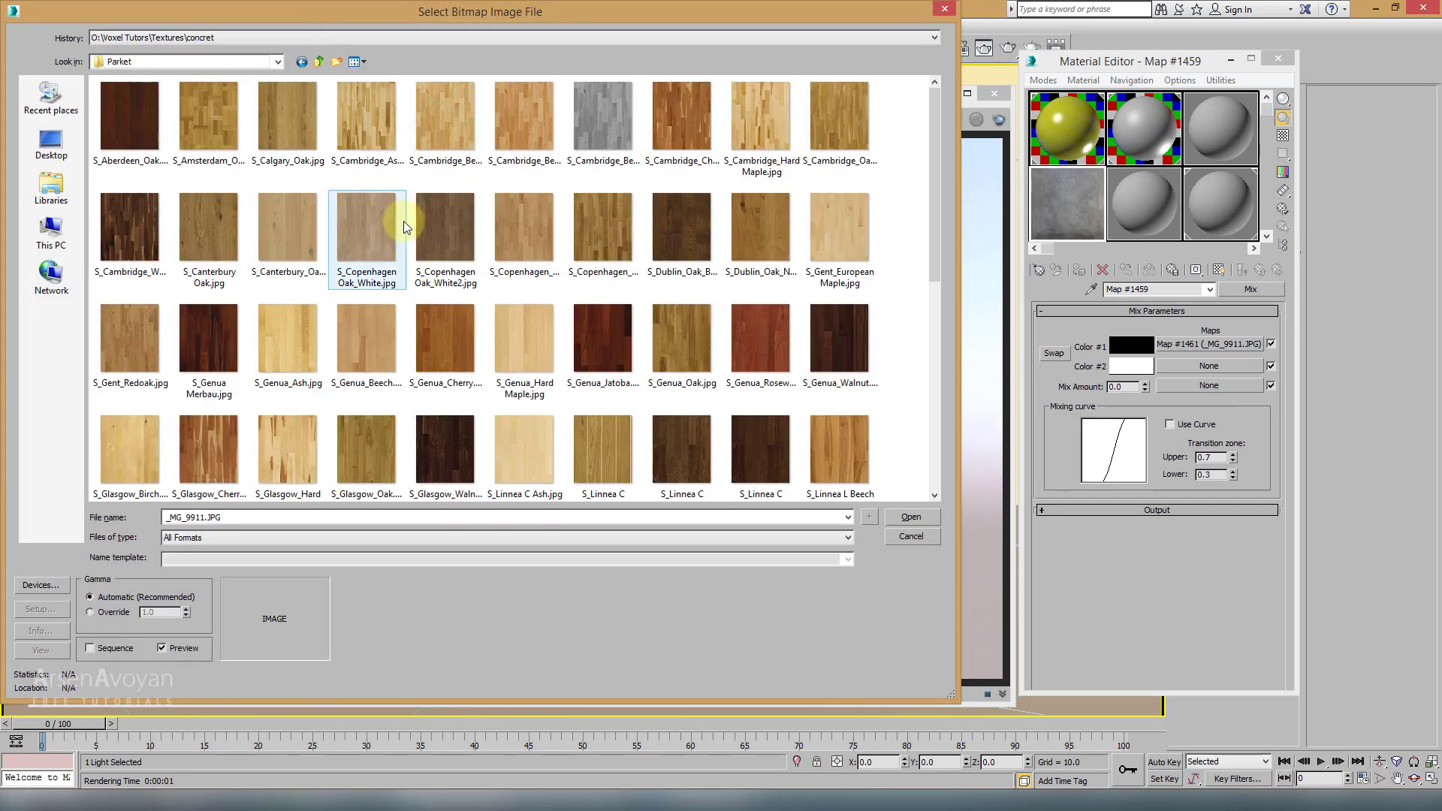
left_click(454, 118)
left_click(905, 515)
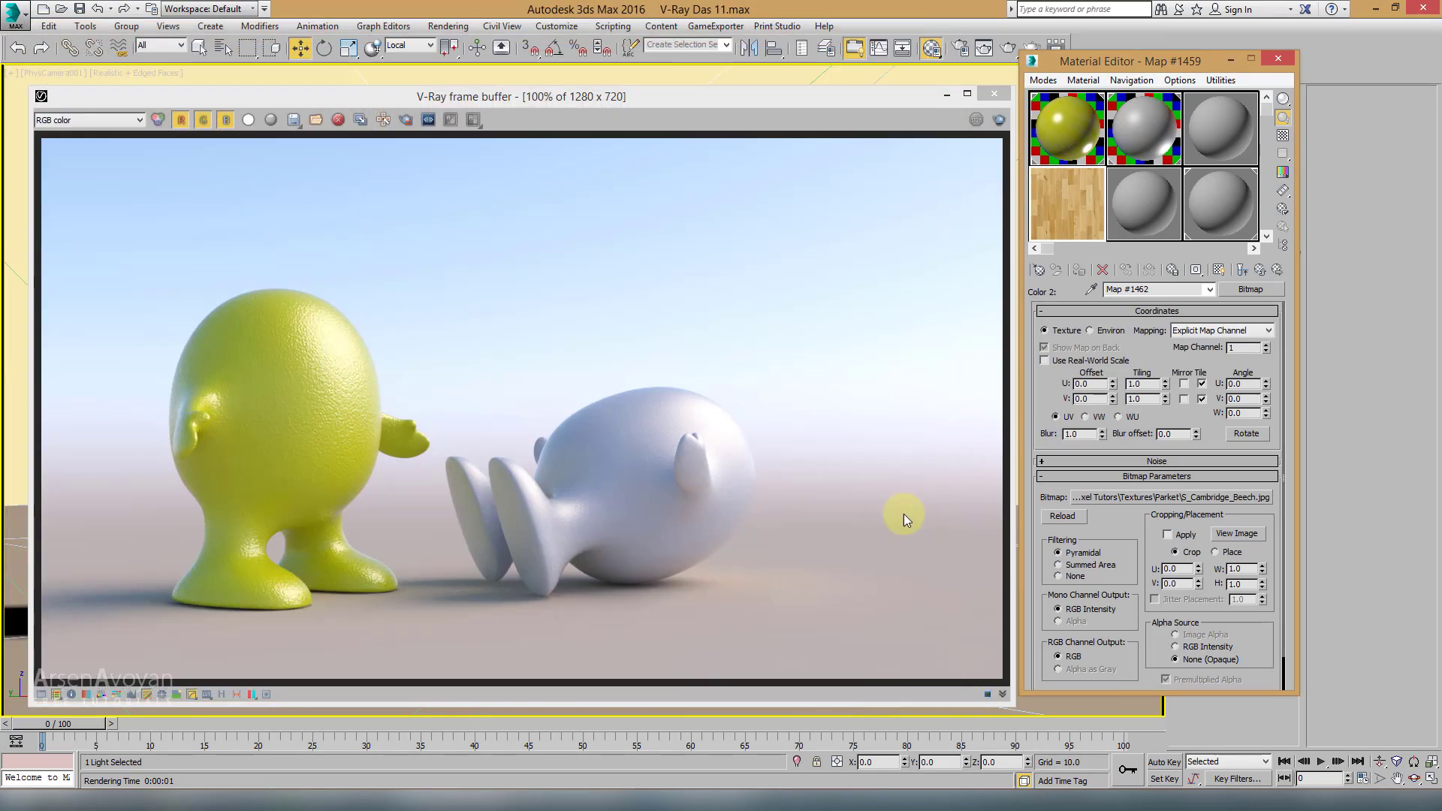
left_click(1242, 272)
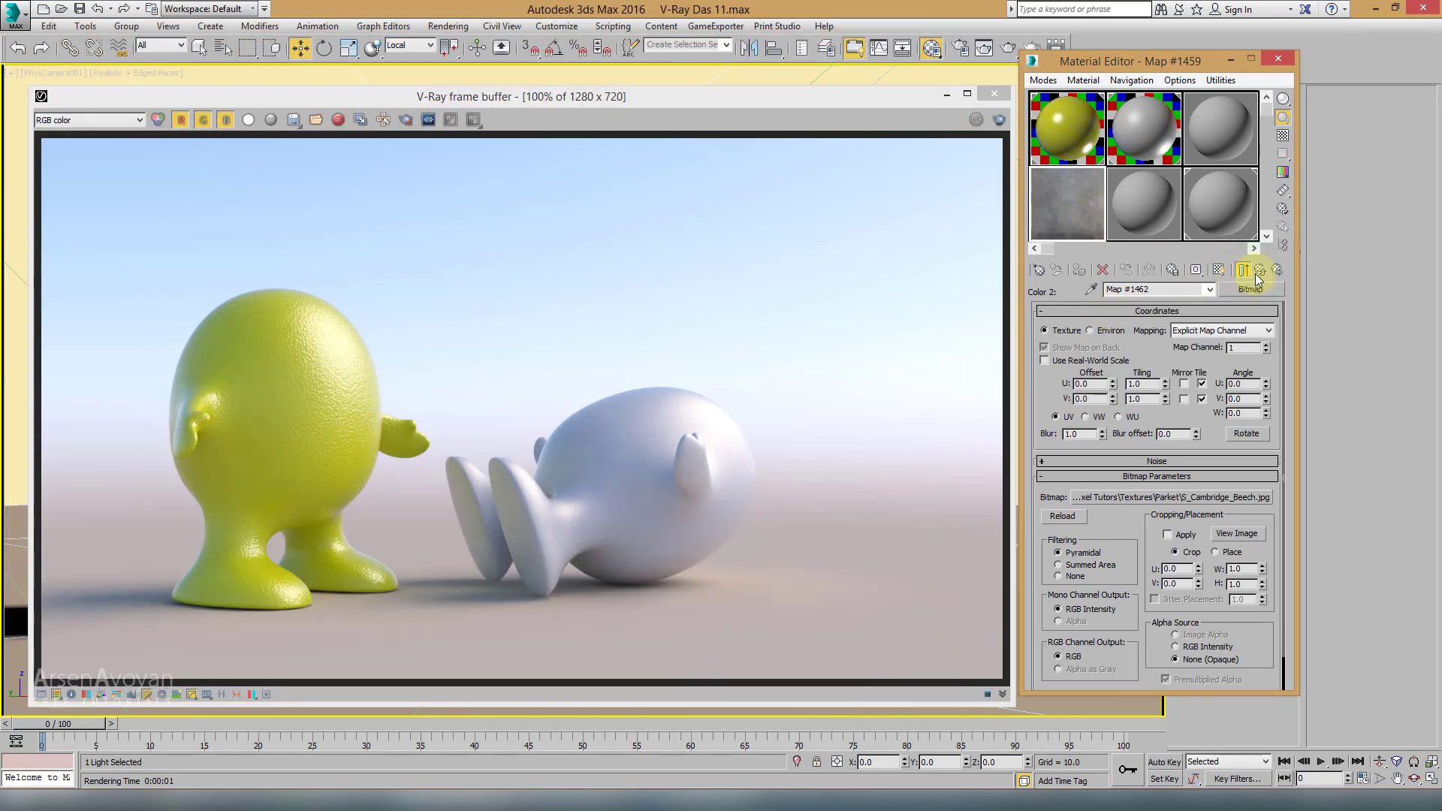
left_click(1259, 271)
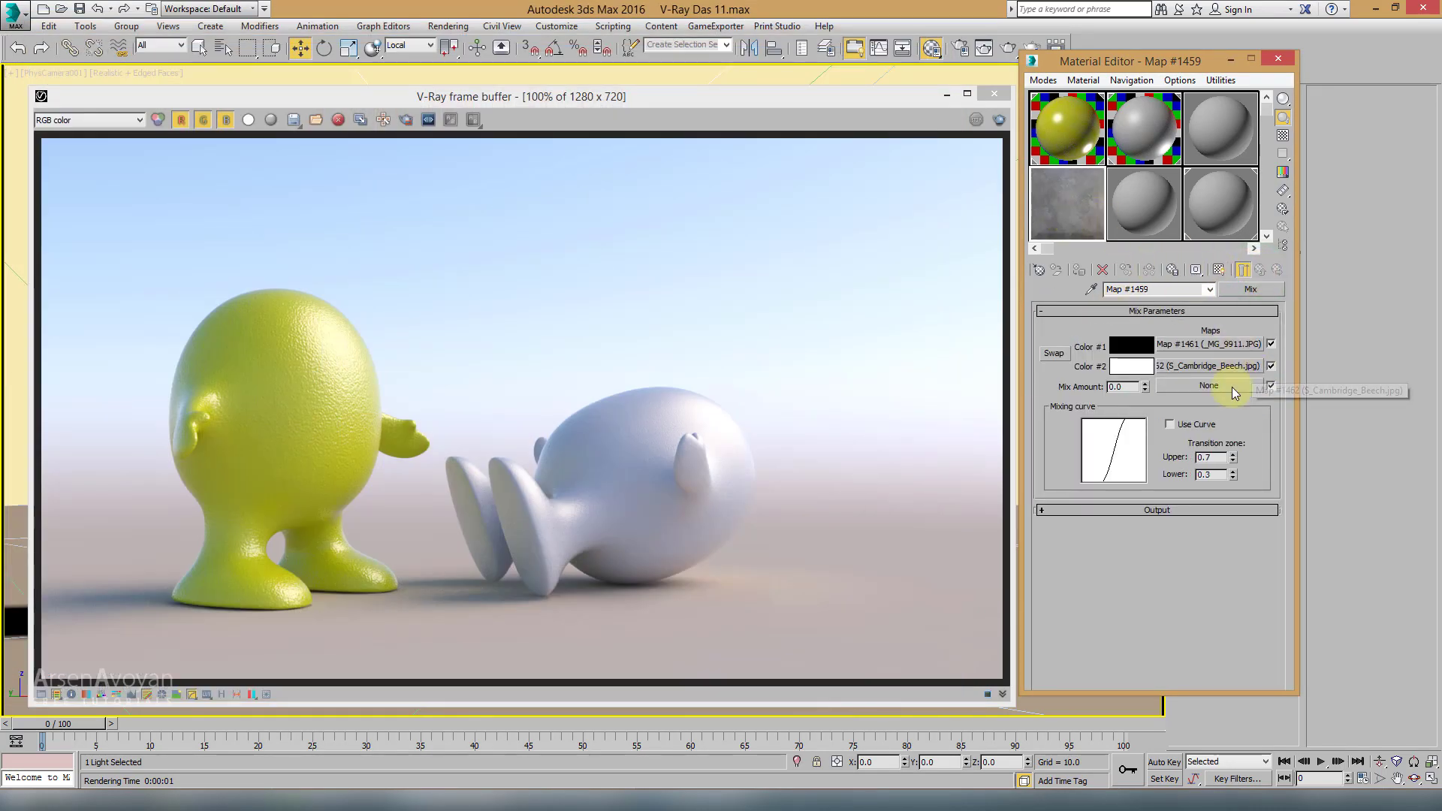
Step: Switch between the concrete and beech submaps to compare their previews, and return to the Mix parameters
left_click(1197, 347)
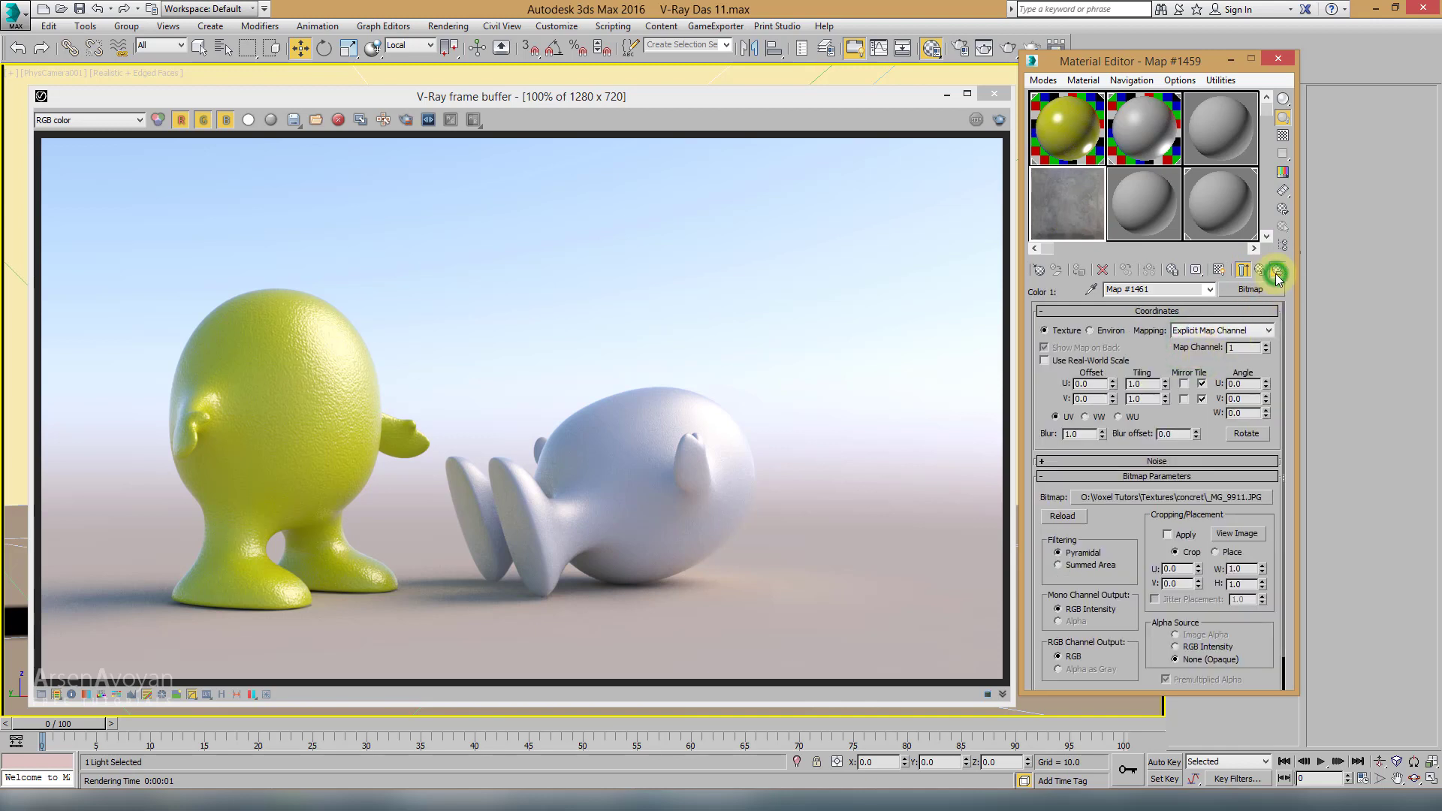
left_click(1276, 273)
left_click(1243, 272)
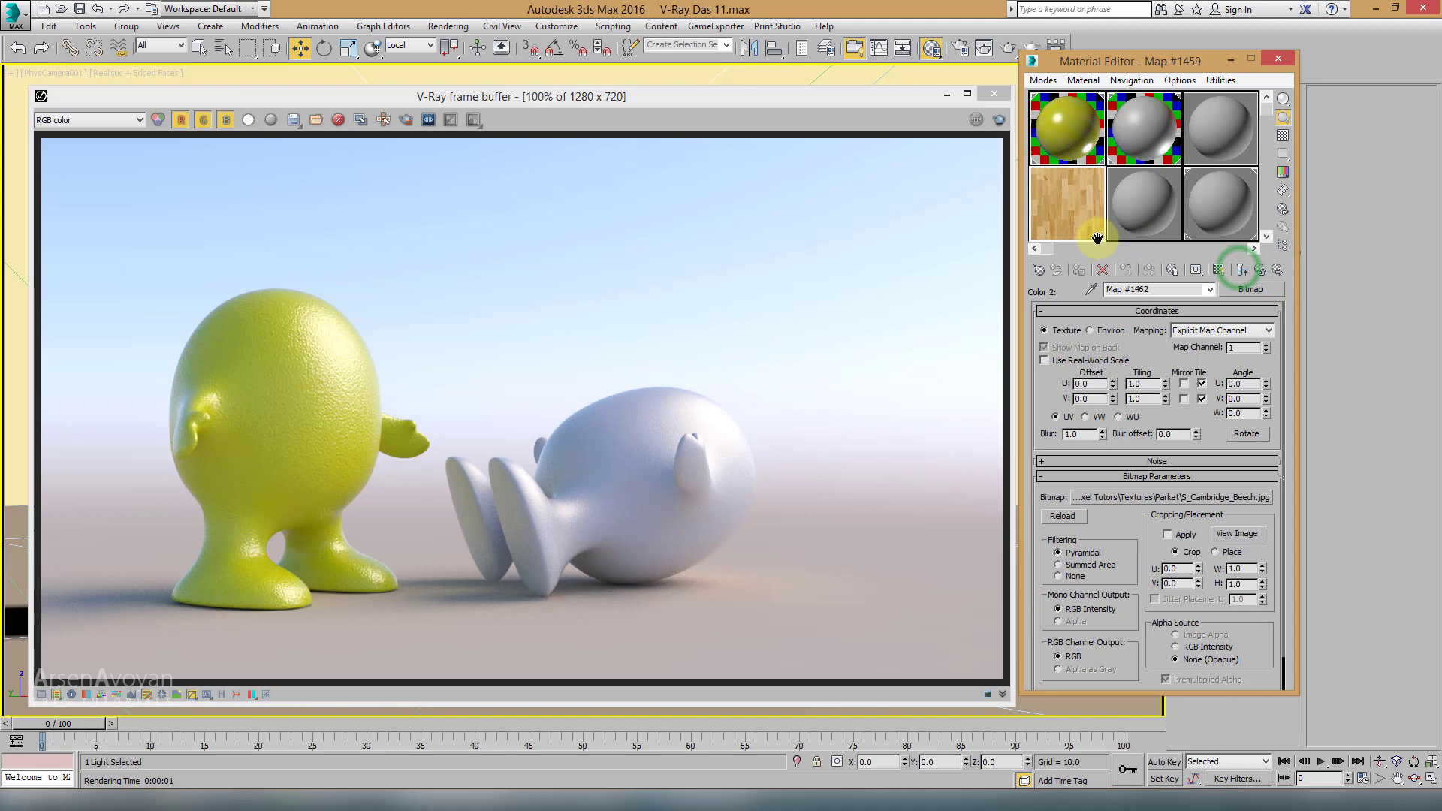
left_click(1279, 272)
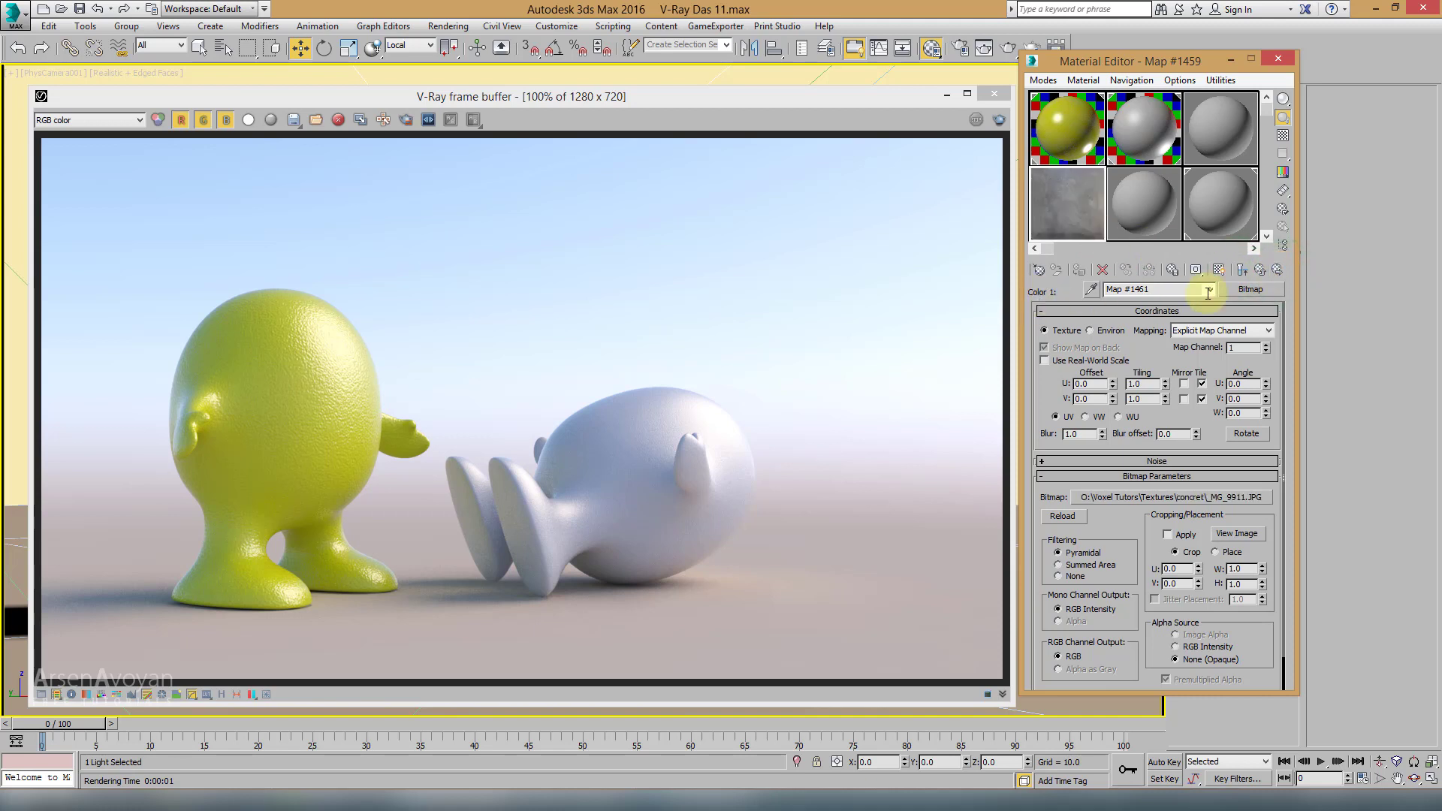
left_click(1276, 271)
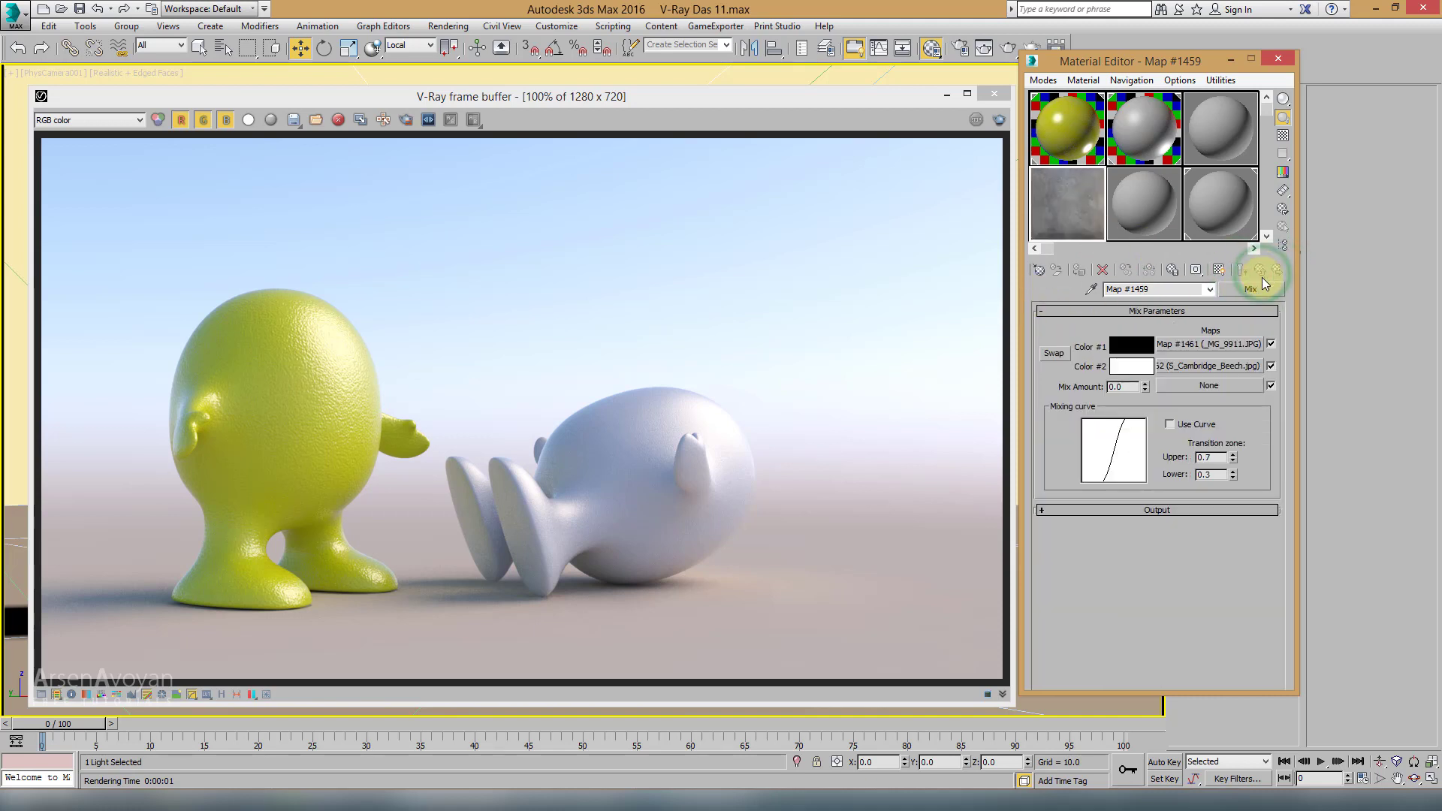
left_click(1261, 272)
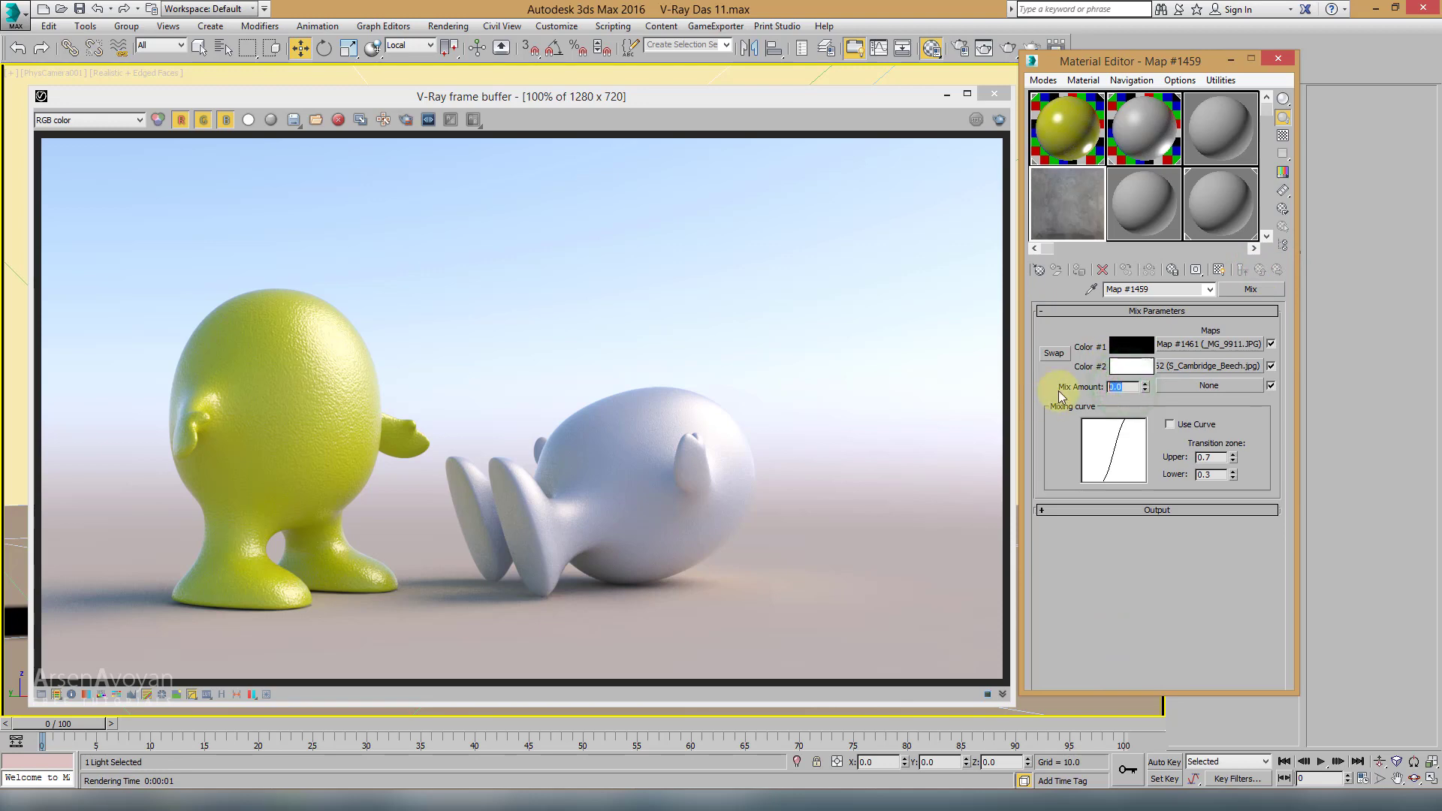
Step: Set the mix amount to 50, open the Mix map's enlarged preview, and raise the amount to 100
double_click(1117, 387)
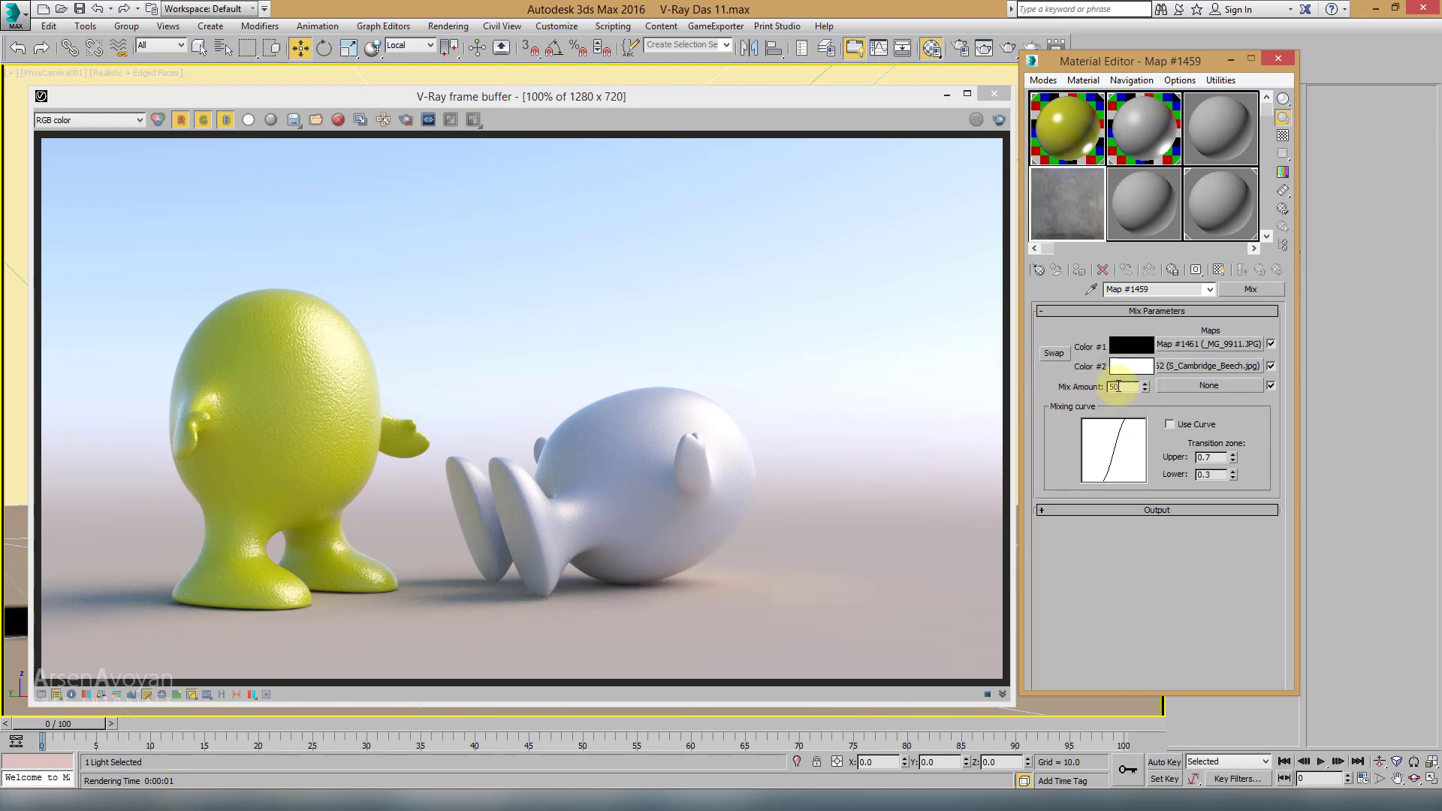
key("Return")
double_click(1083, 199)
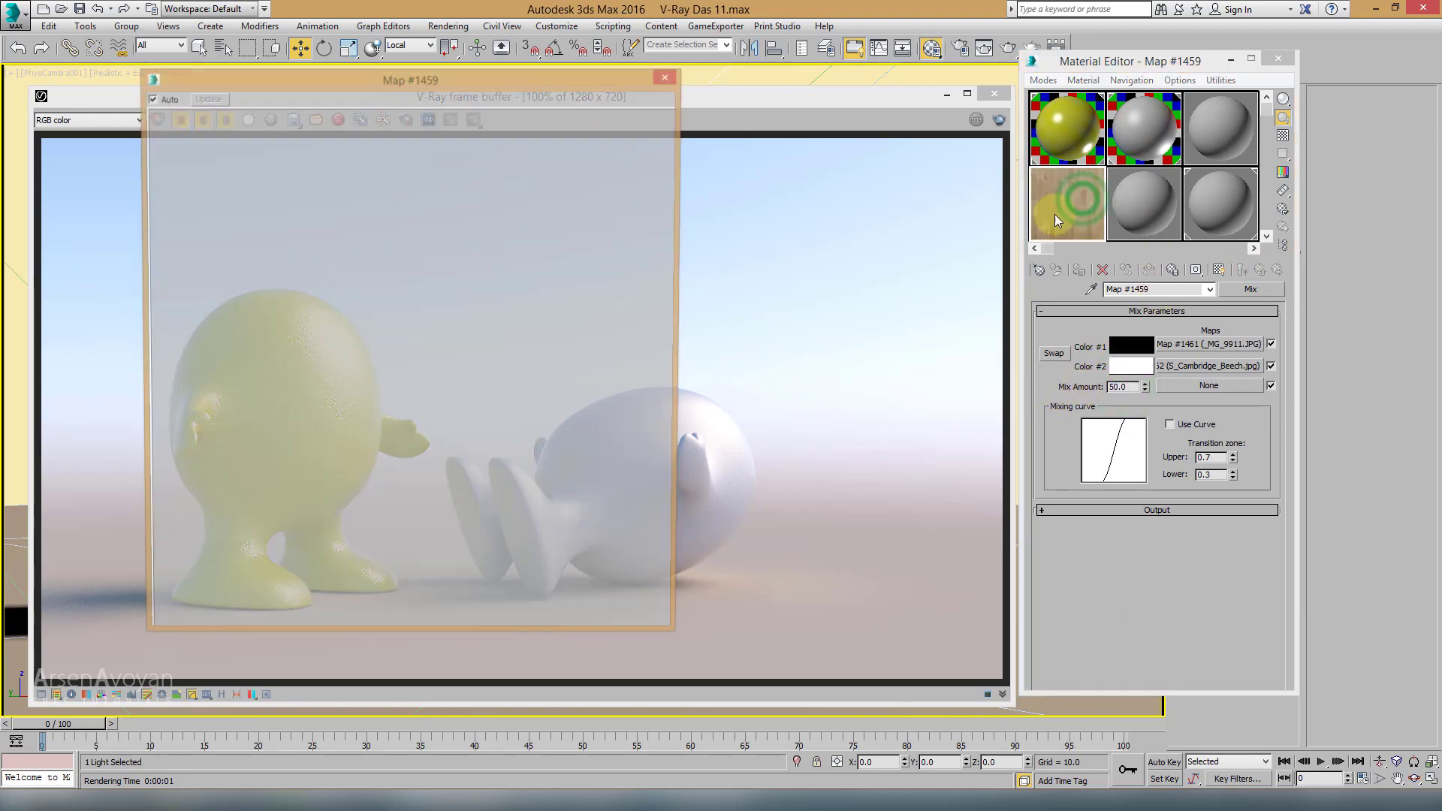
left_click_drag(1145, 386, 1119, 208)
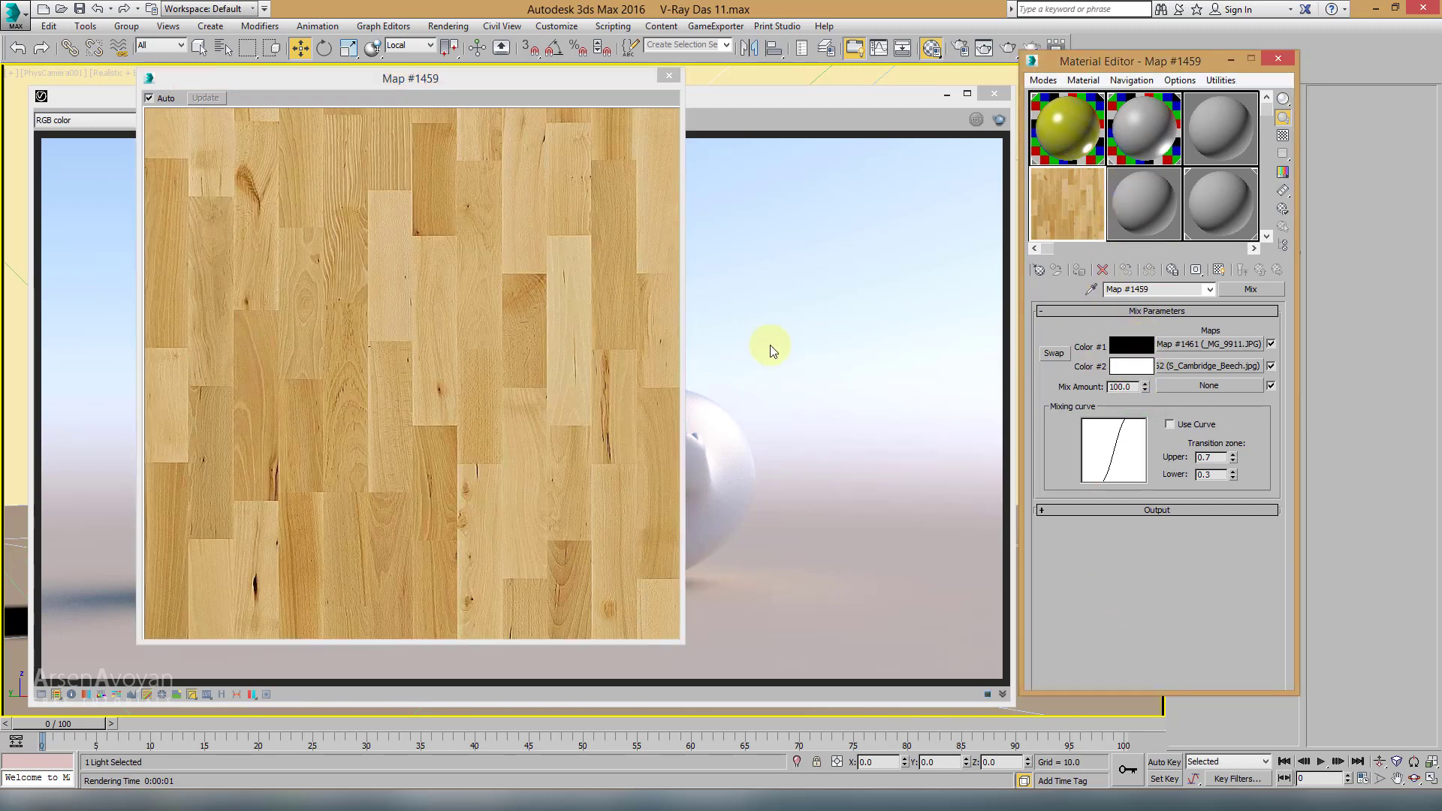
Step: Lower the Mix map's mix amount to 0 to preview only the concrete, and set the amount to 50
left_click_drag(1145, 386, 1152, 583)
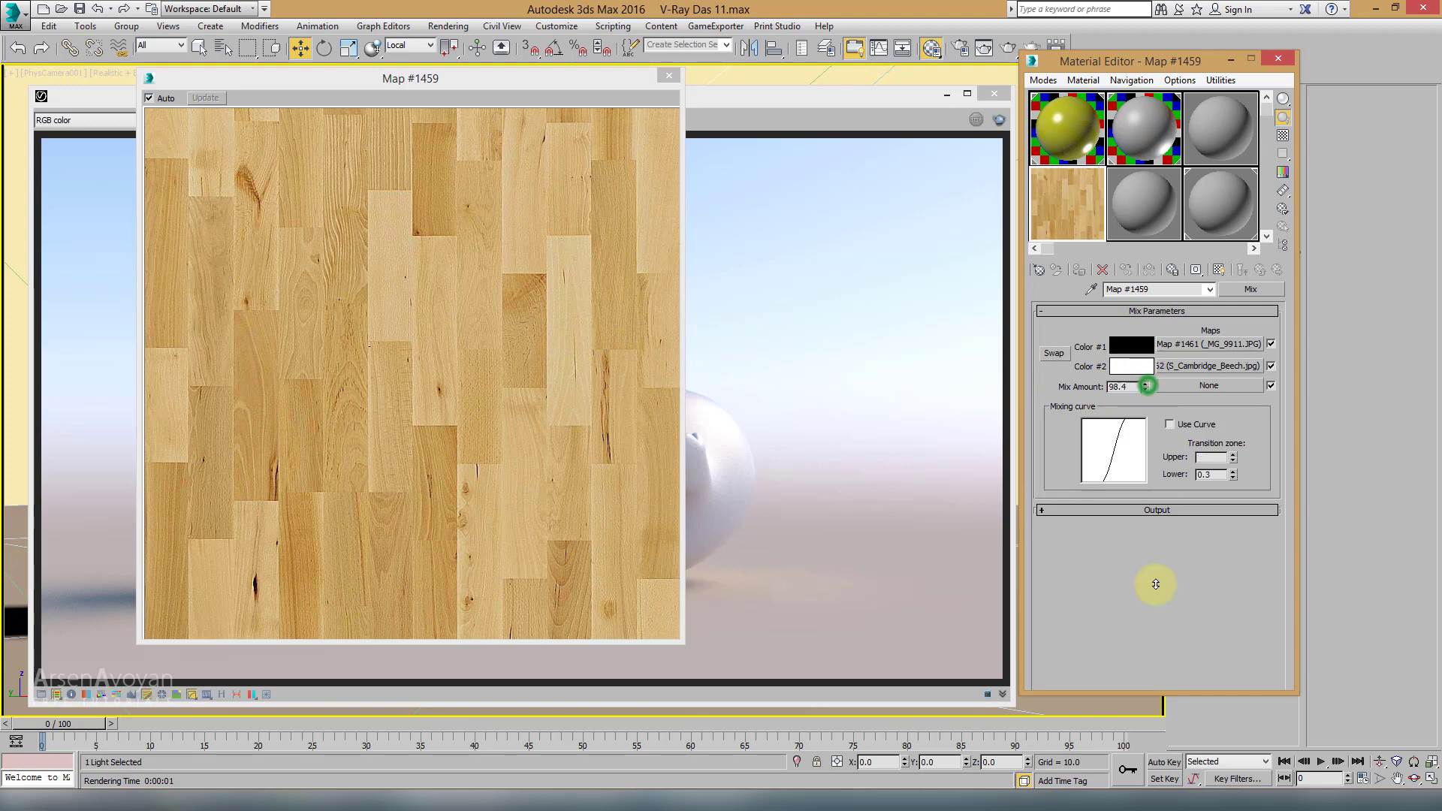
left_click(359, 253)
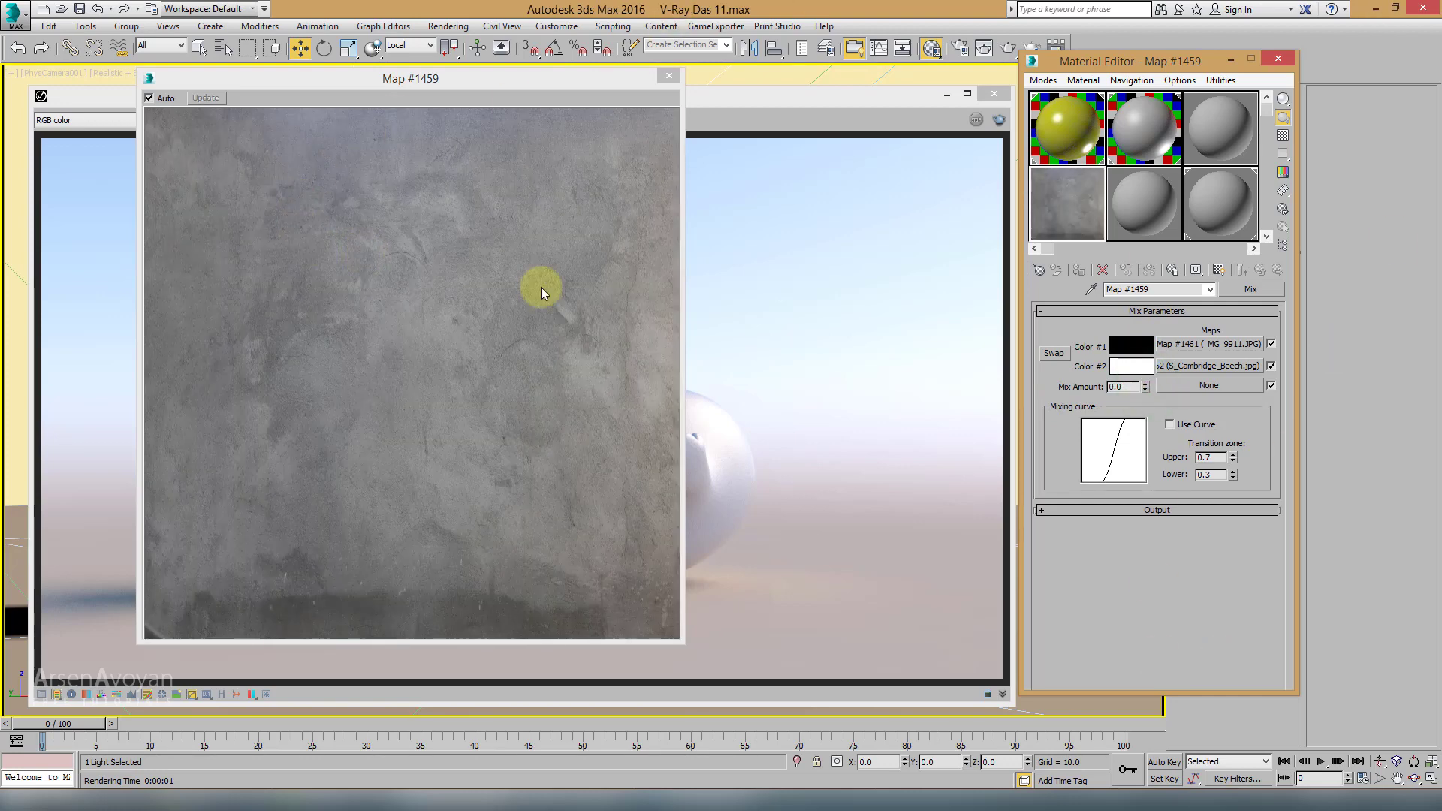
double_click(1127, 387)
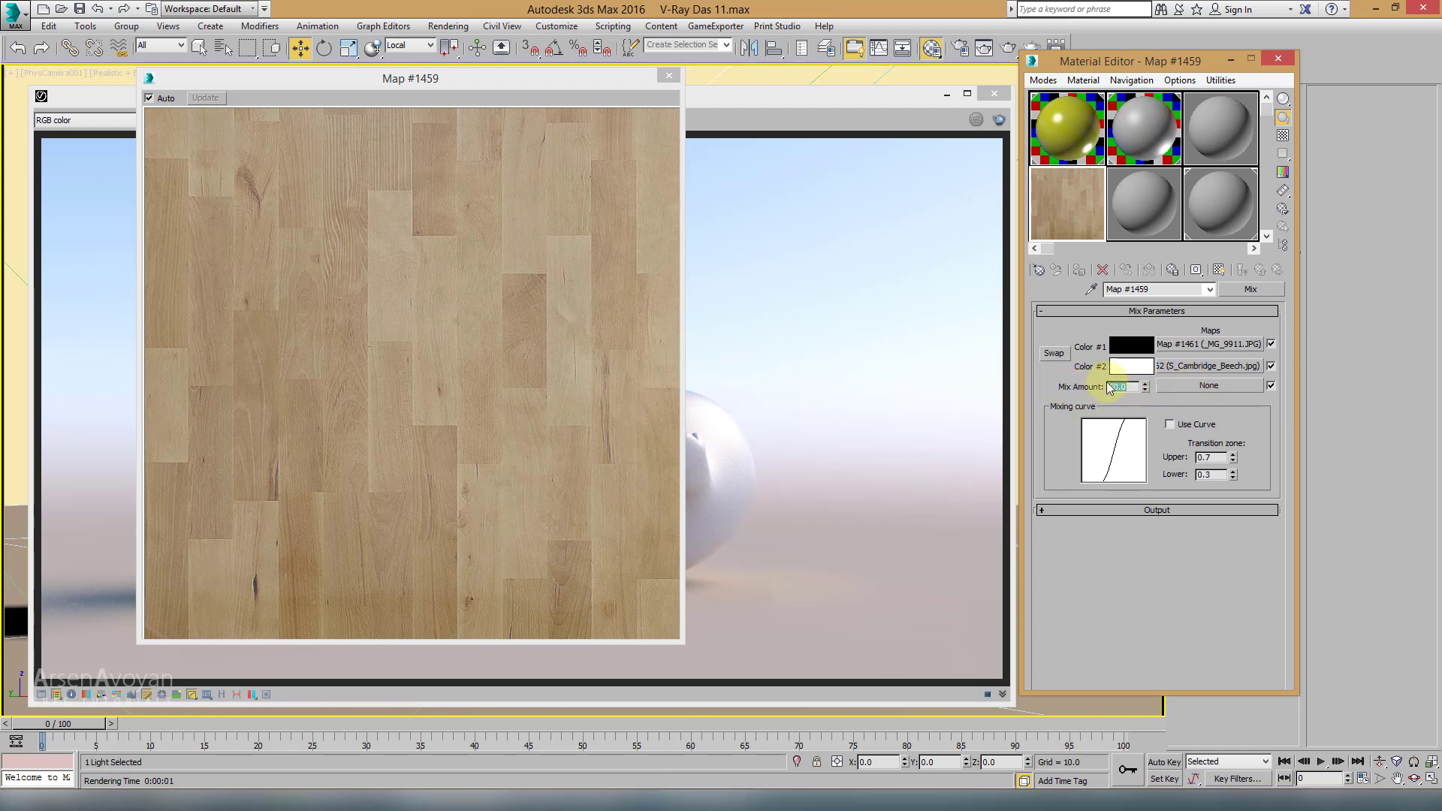
Step: Assign a Checker map to the Mix Amount slot and return to the Mix parameters
left_click(1206, 385)
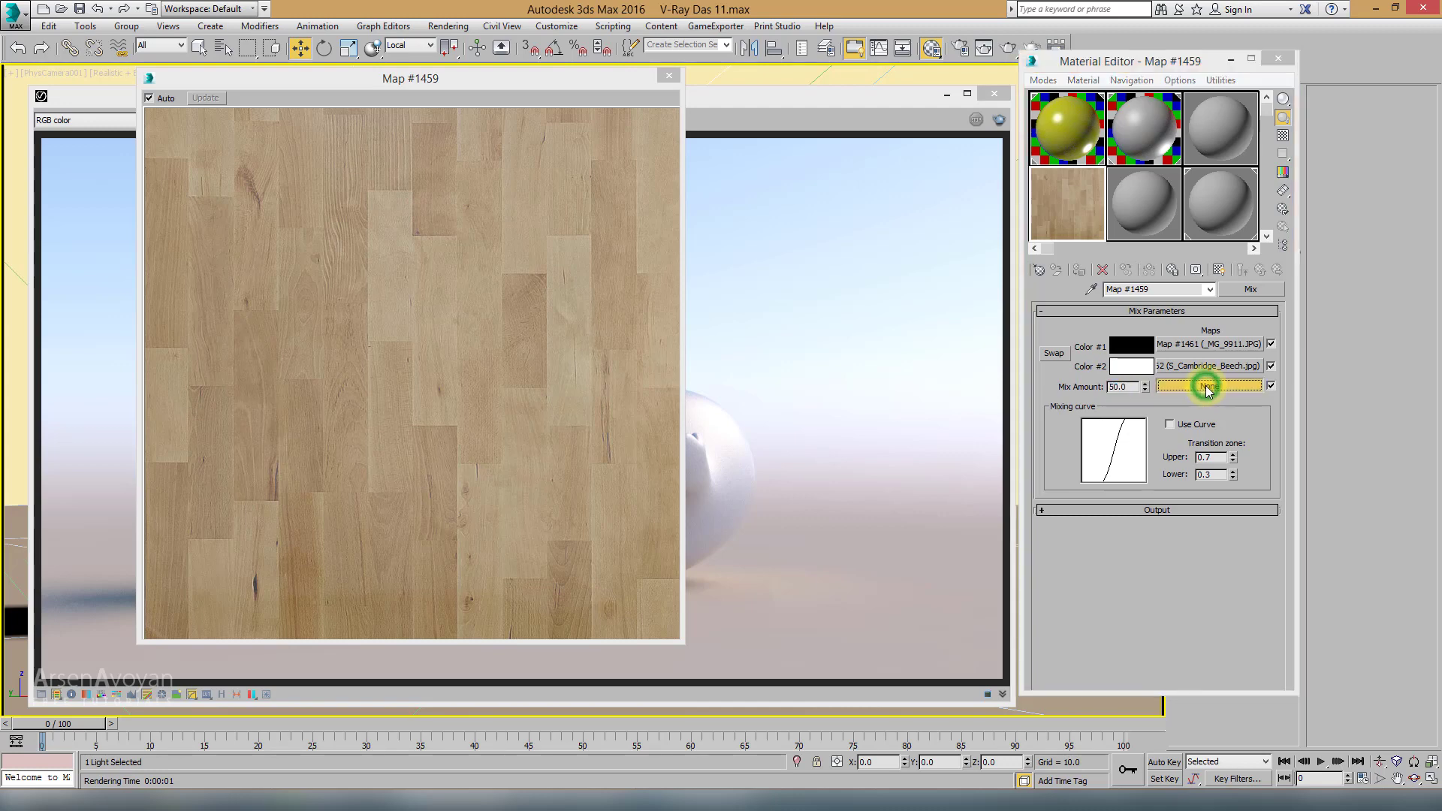
double_click(299, 323)
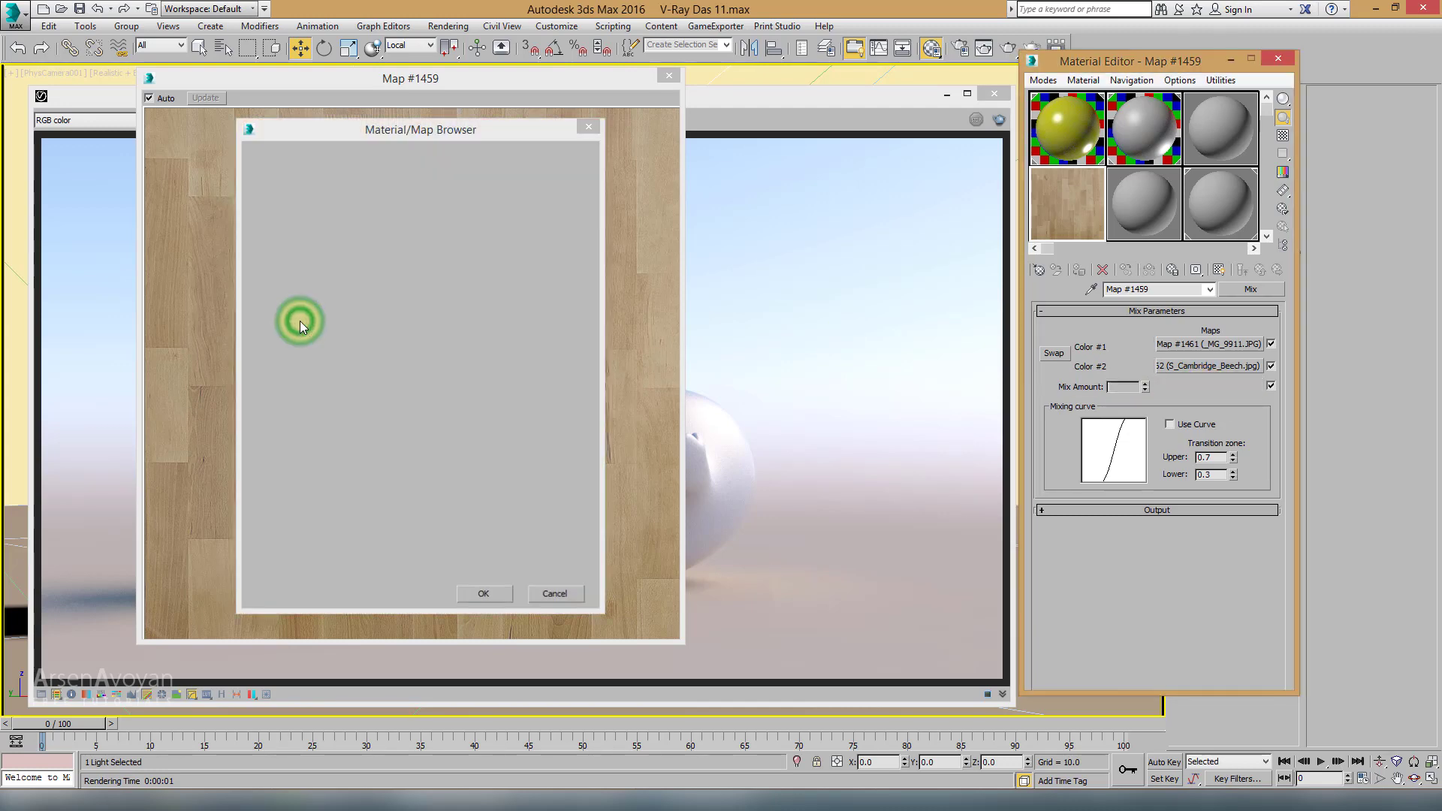
left_click(1243, 271)
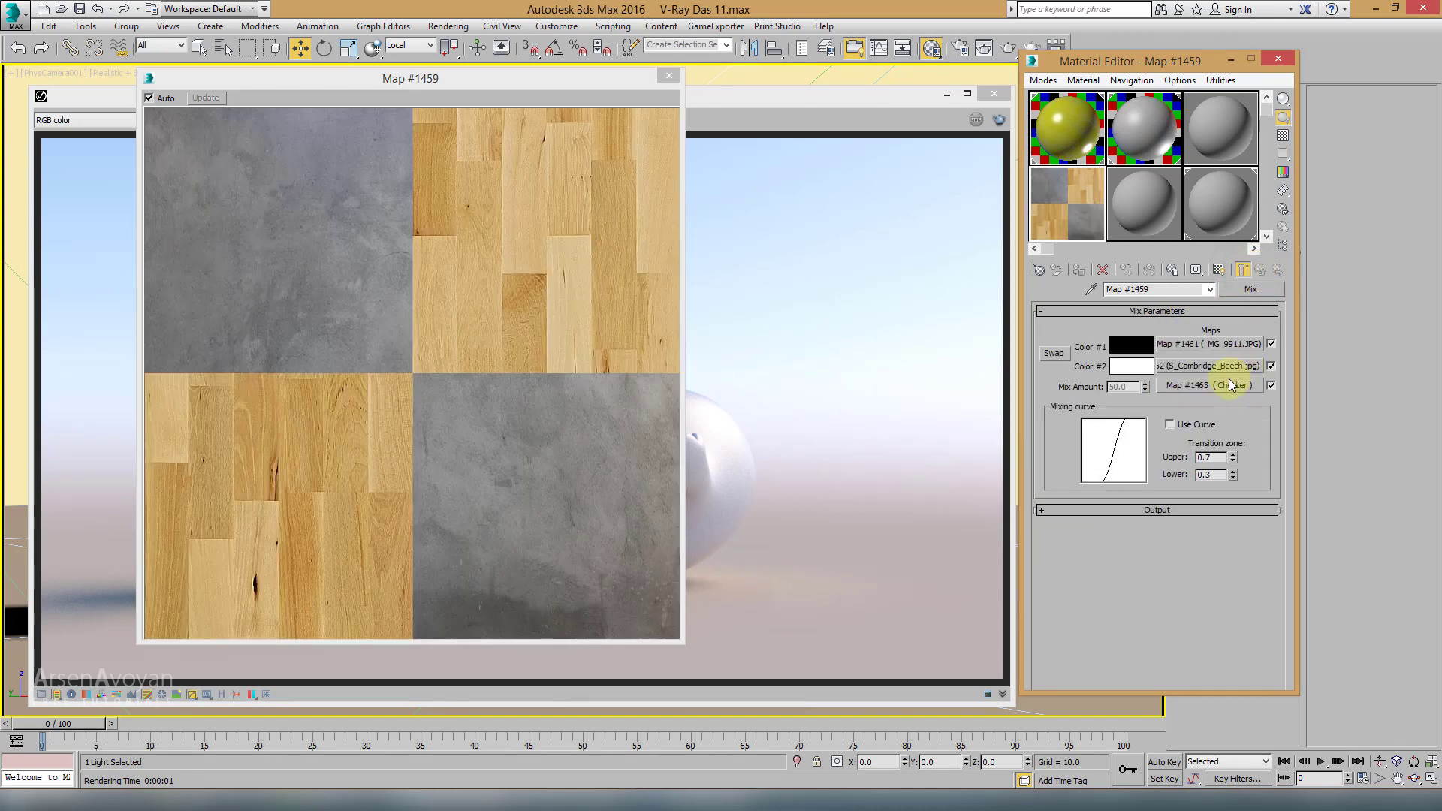
Step: Open the Checker map in the Mix Amount slot and set its U and V tiling to 2
left_click(1183, 390)
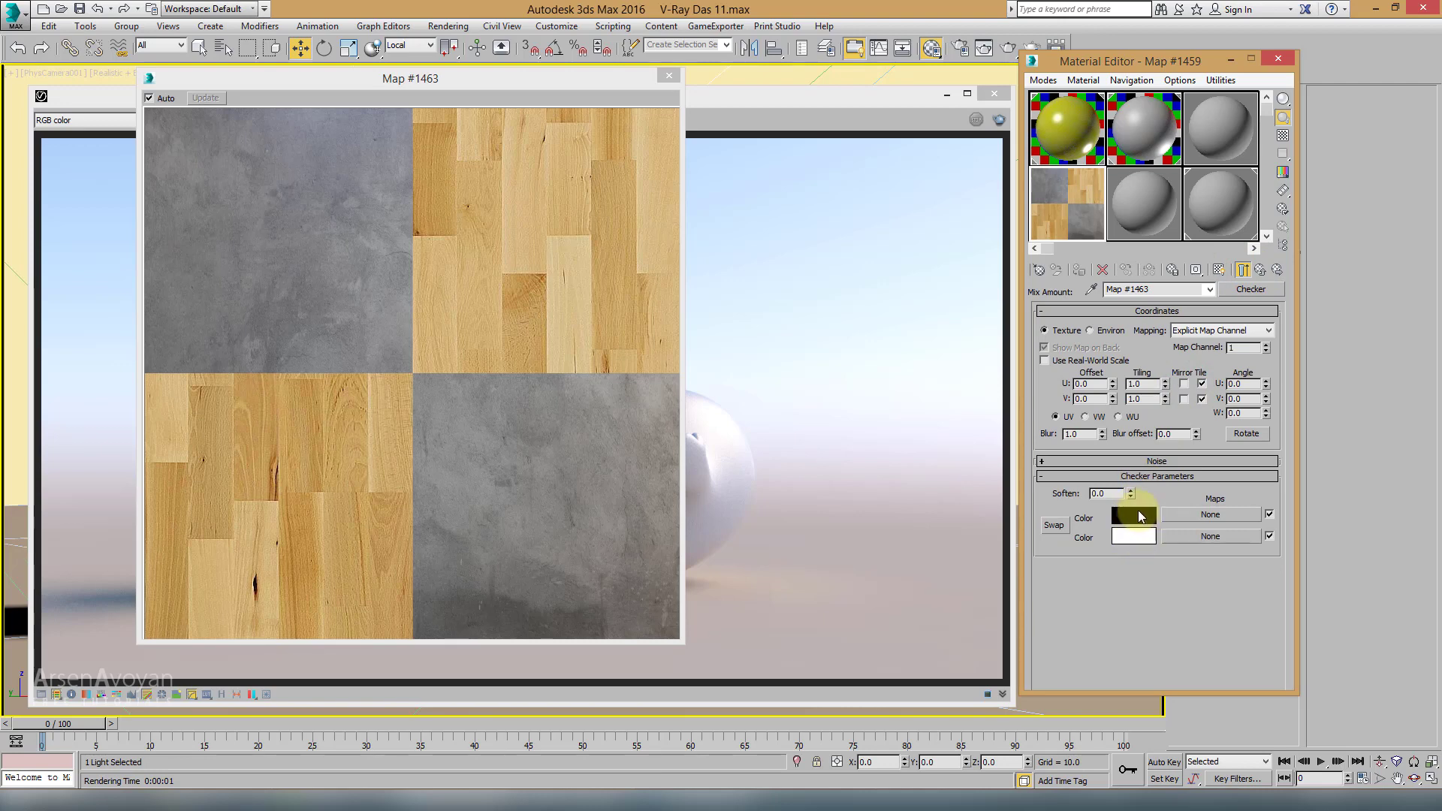
double_click(1141, 384)
type("2")
double_click(1141, 399)
type("2")
key("Return")
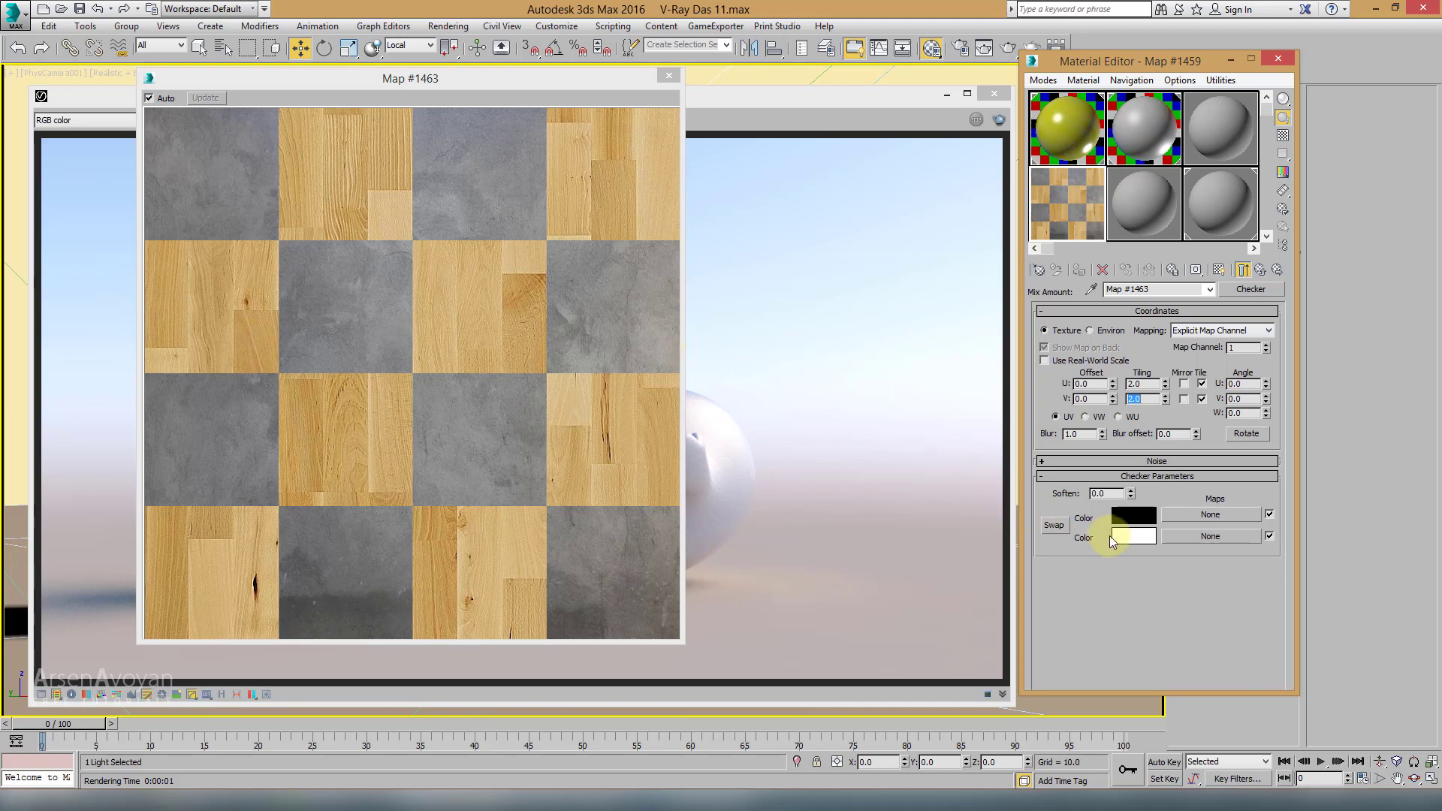
Step: Replace the Checker map with a Noise map, discarding the old map
left_click(1251, 290)
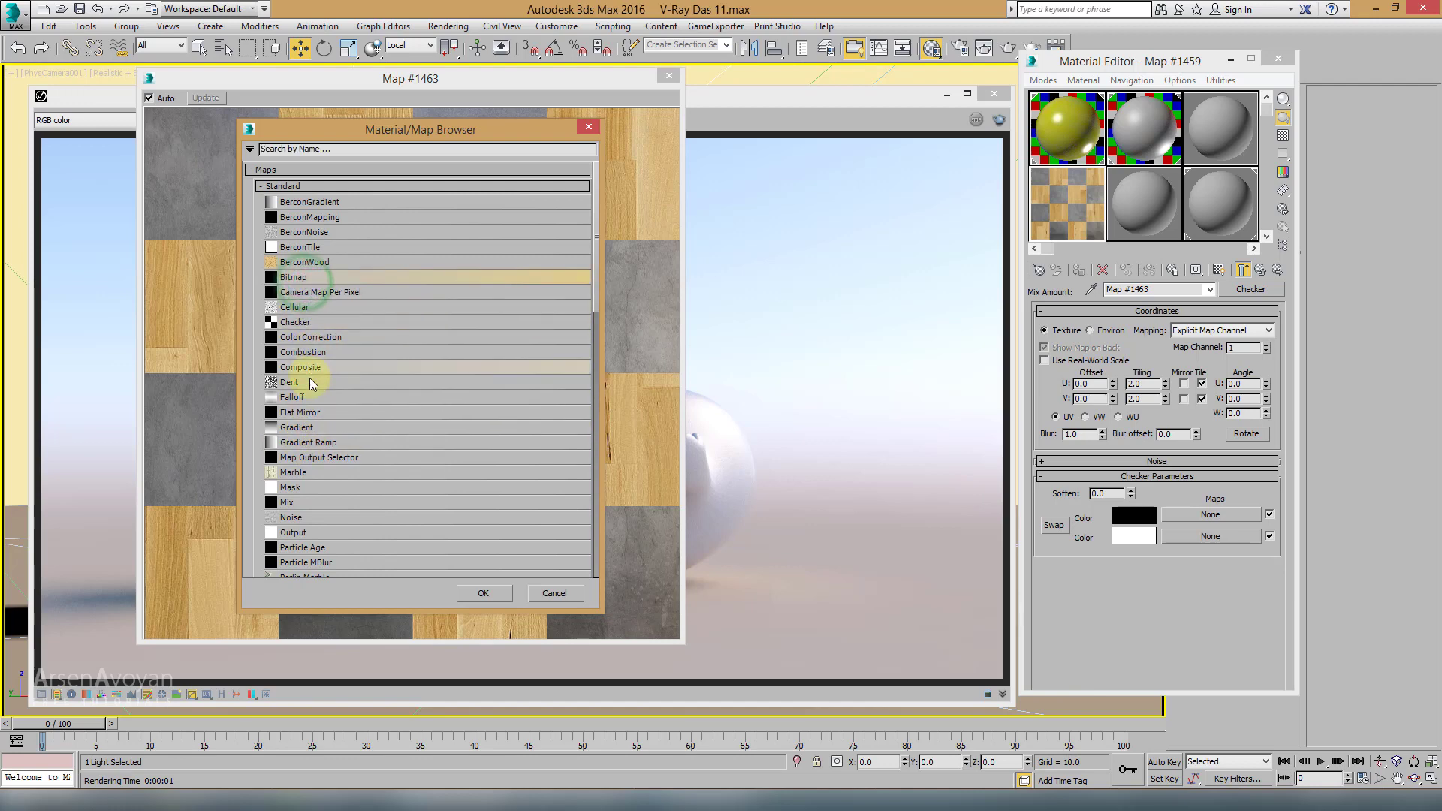
double_click(302, 518)
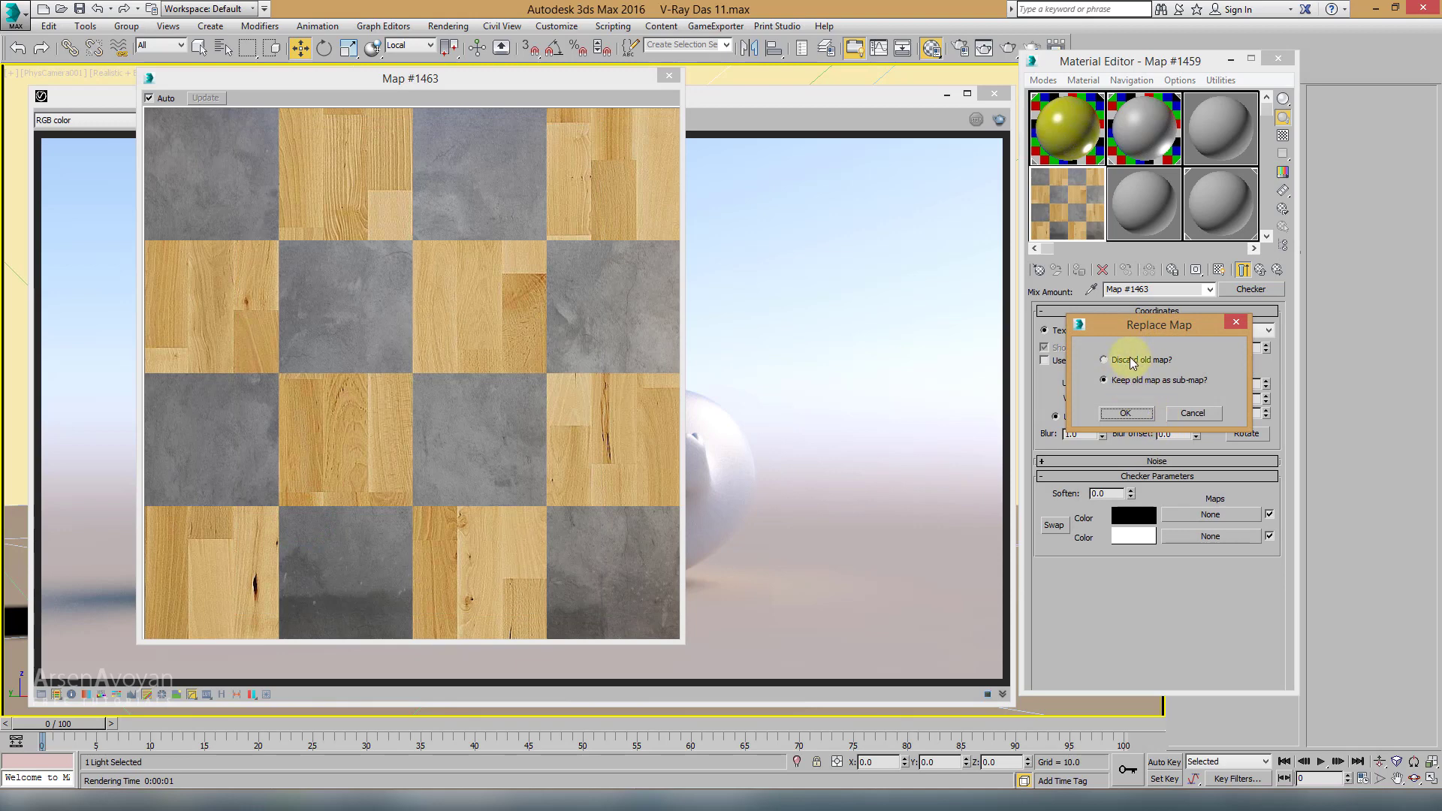
left_click(1104, 359)
left_click(1125, 413)
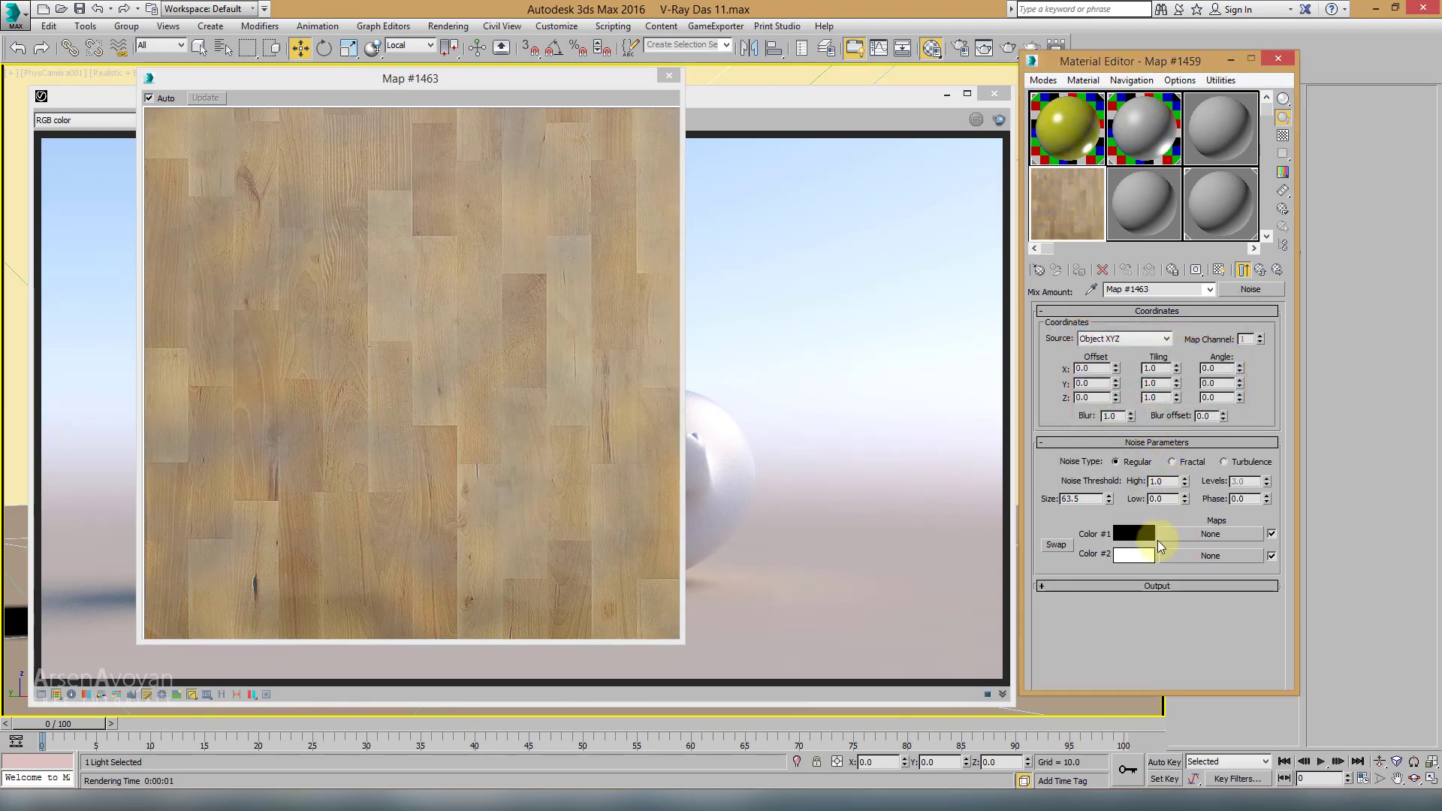
Step: Set the Noise map's threshold to High 0.5 and Low 0.4
double_click(1163, 481)
type("0.5")
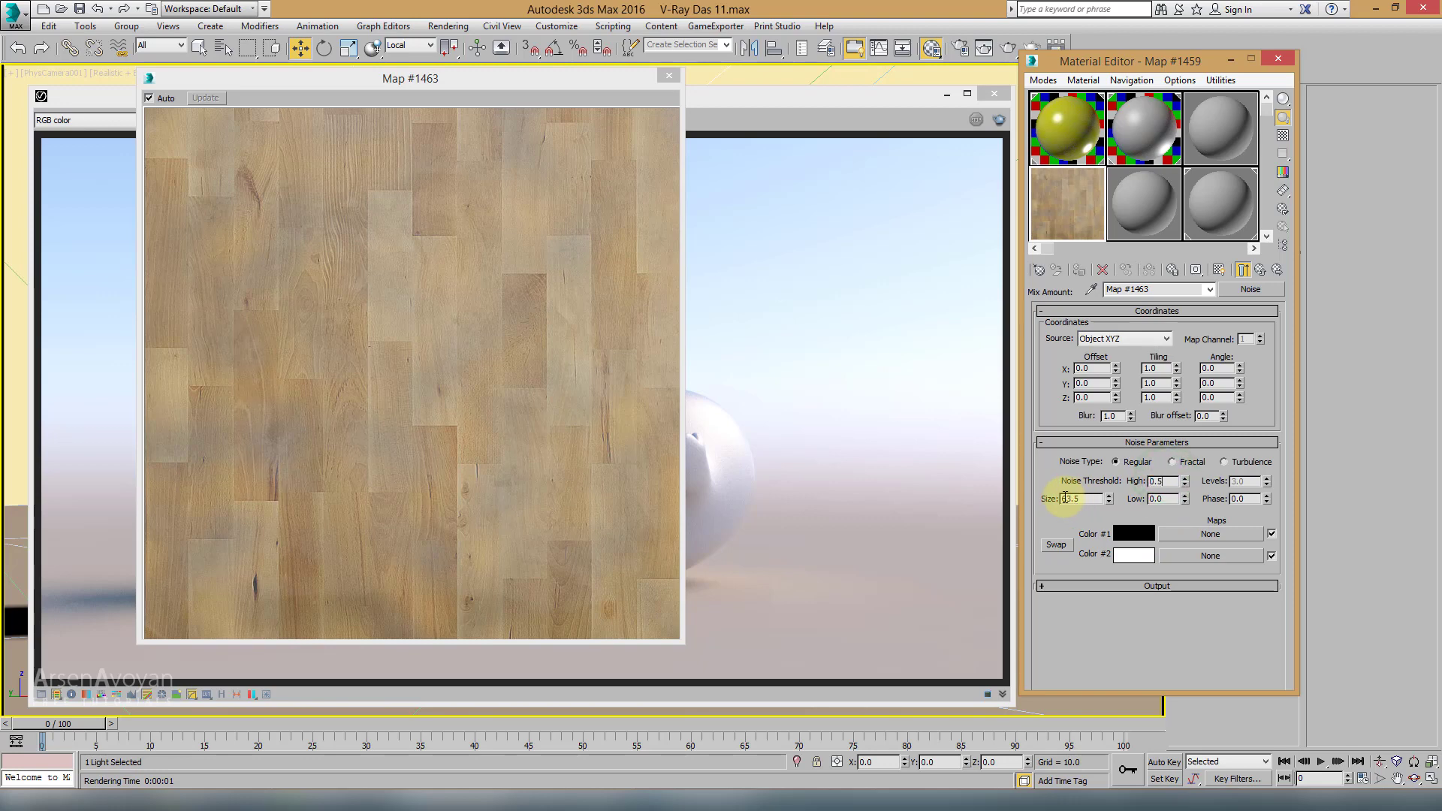
key("Tab")
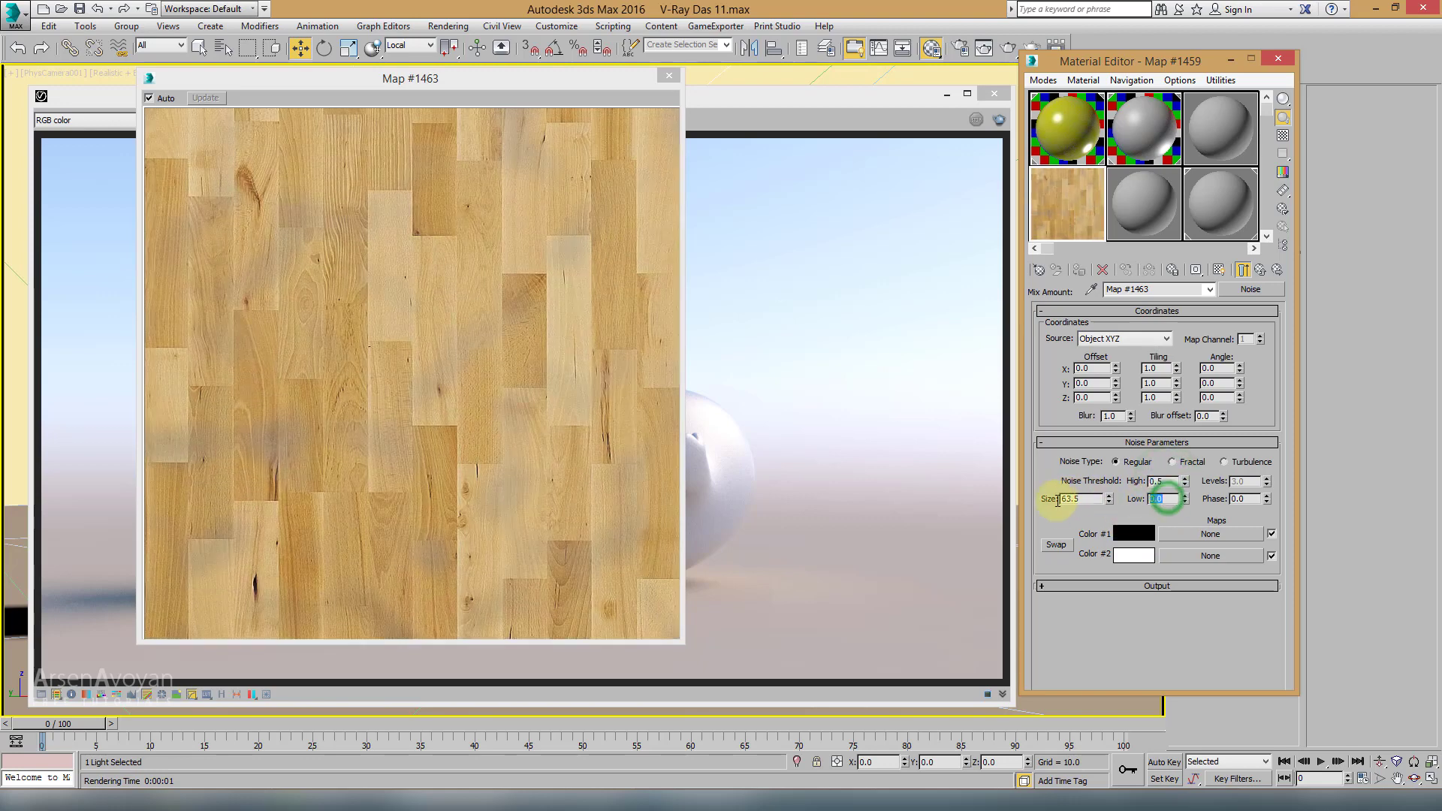
type("0.4")
key("Return")
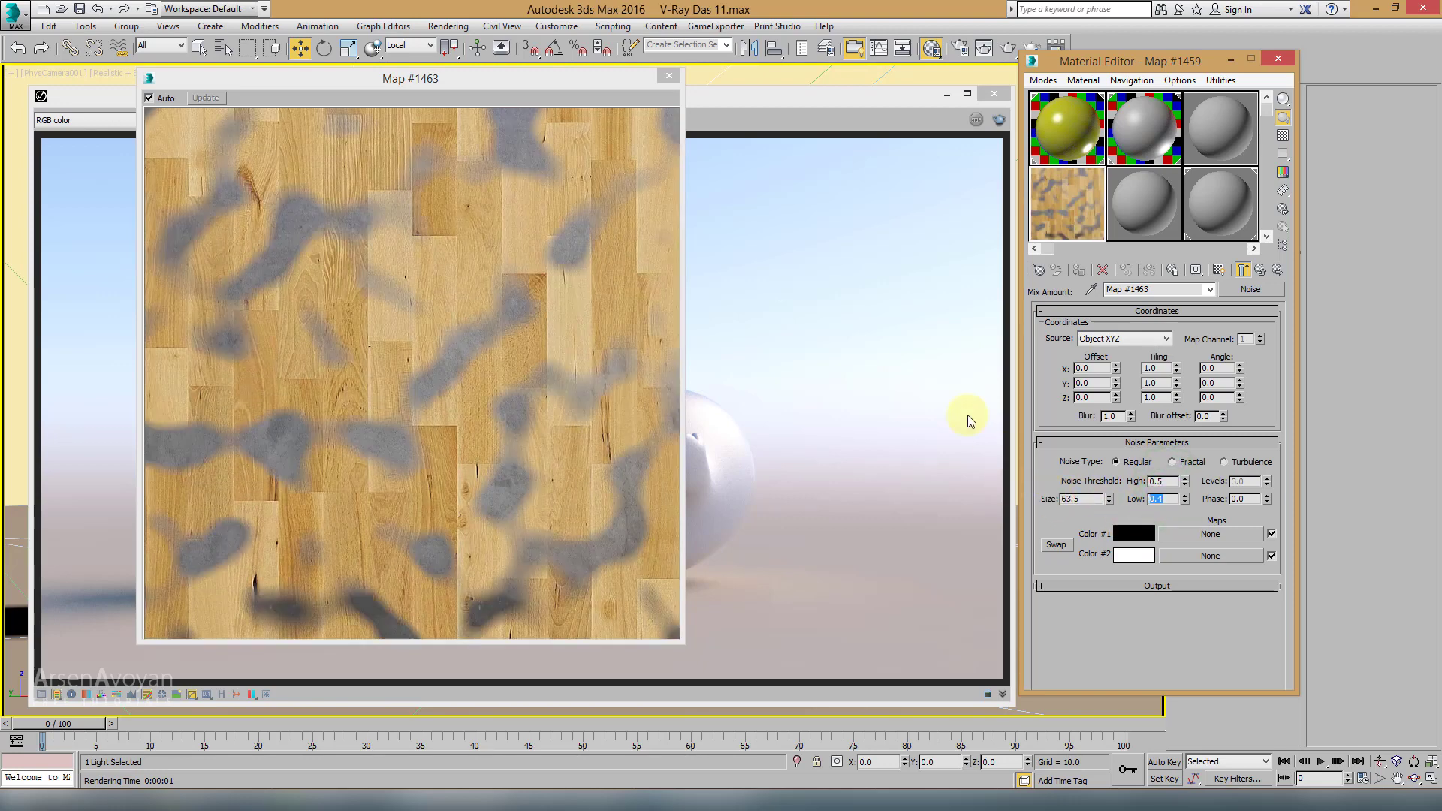
Step: Set the noise size to 100 and the low noise threshold to 0.49
double_click(1095, 498)
key("Return")
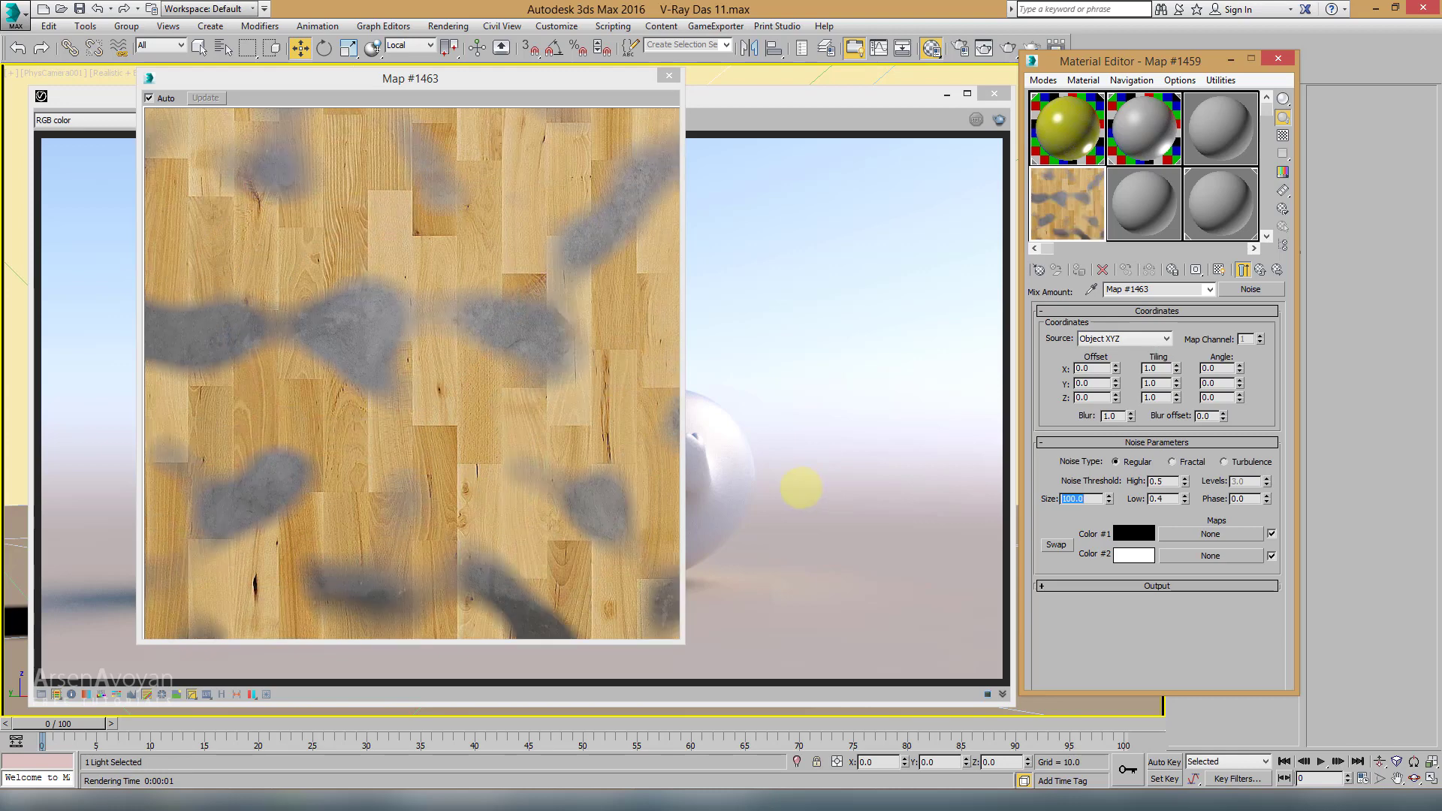
double_click(1161, 498)
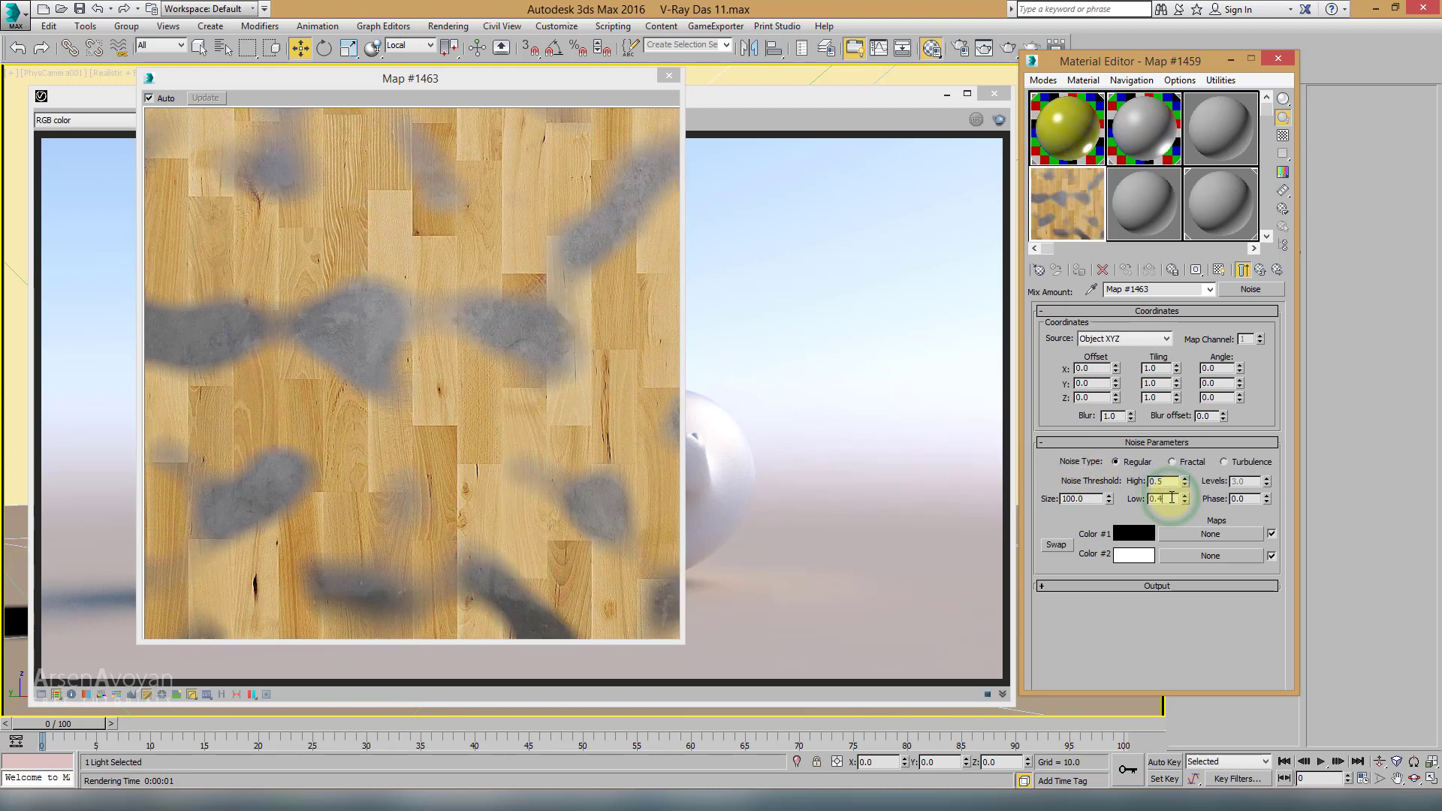
type("0.49")
key("Return")
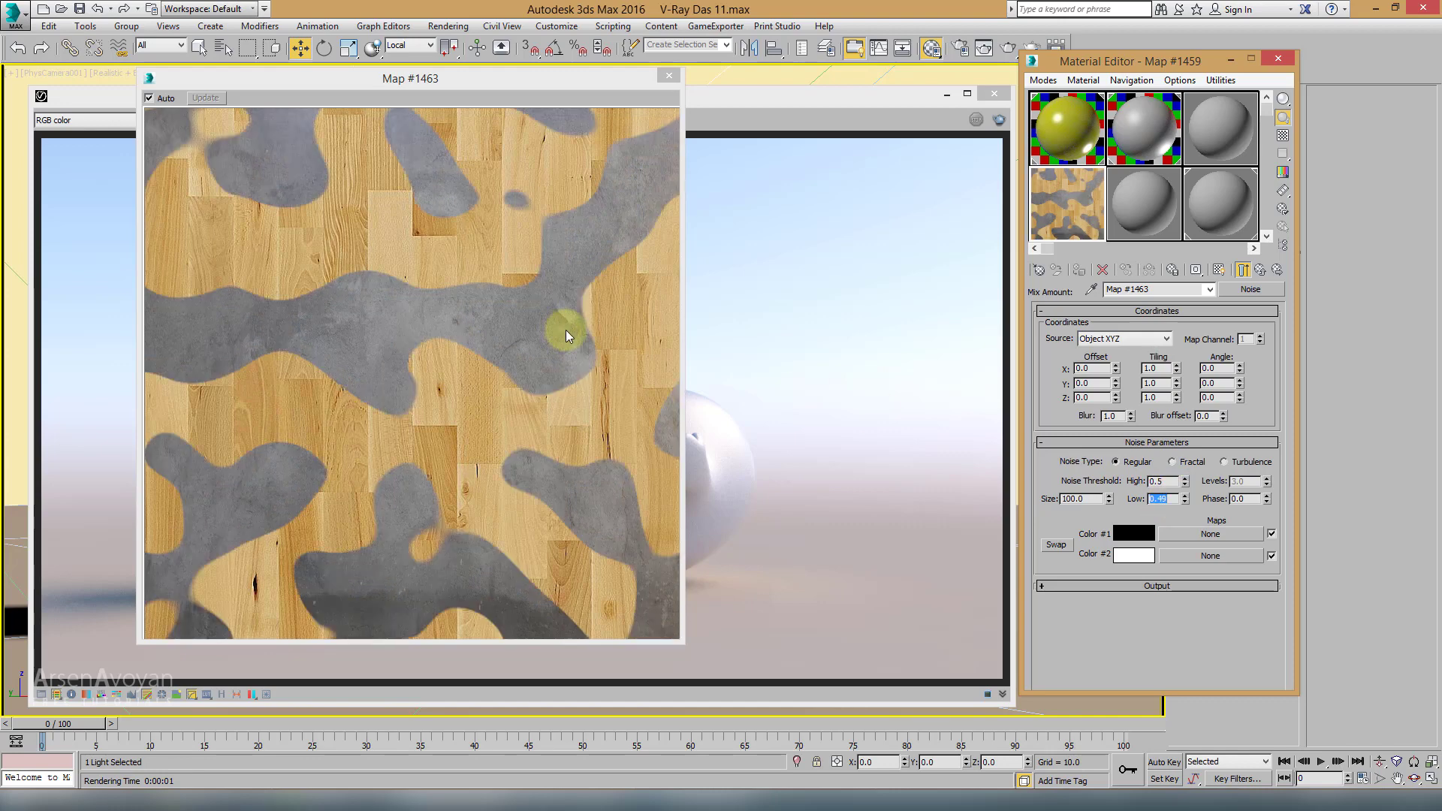
Step: Set the noise size to 10 and return to the Mix parameters
double_click(1092, 499)
type("10")
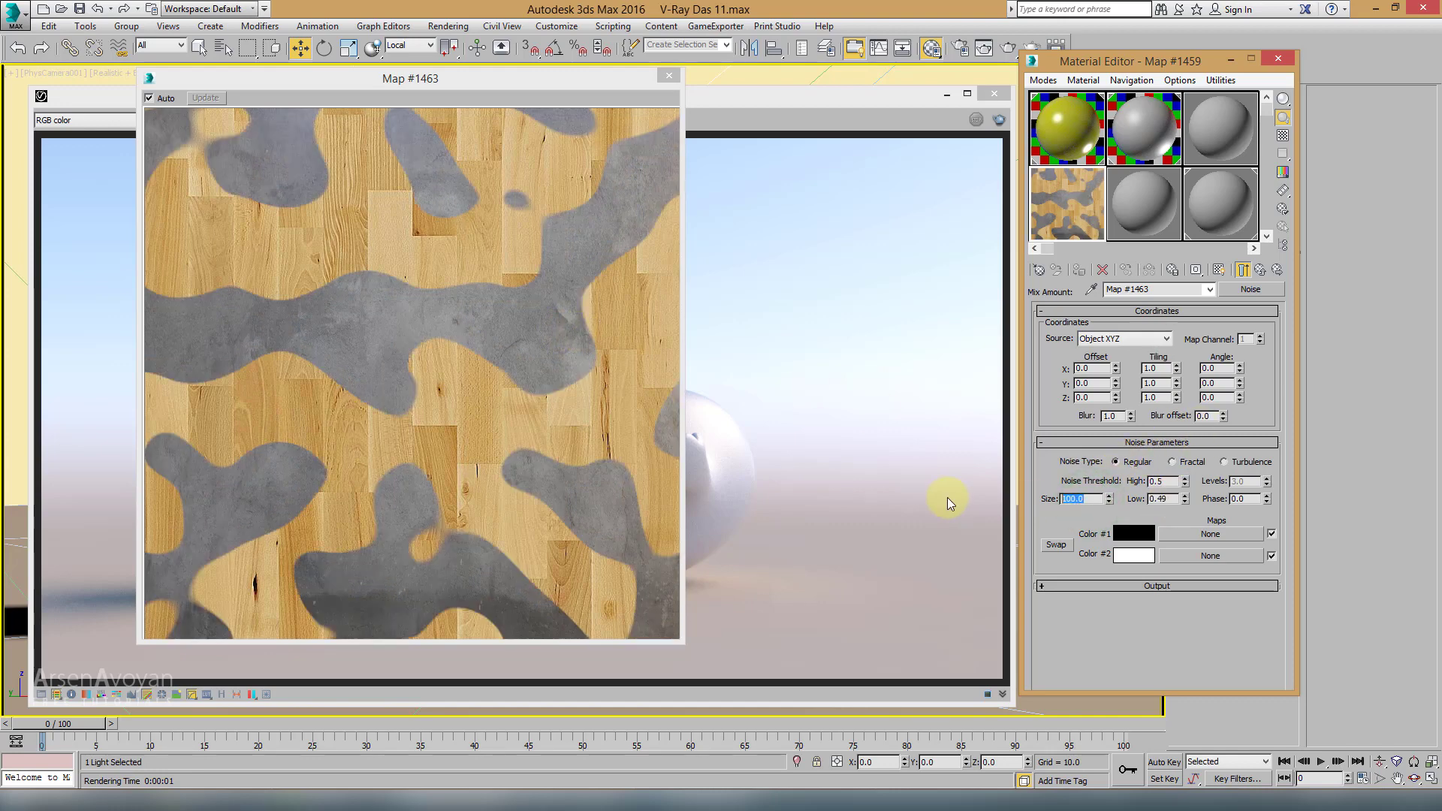
key("Return")
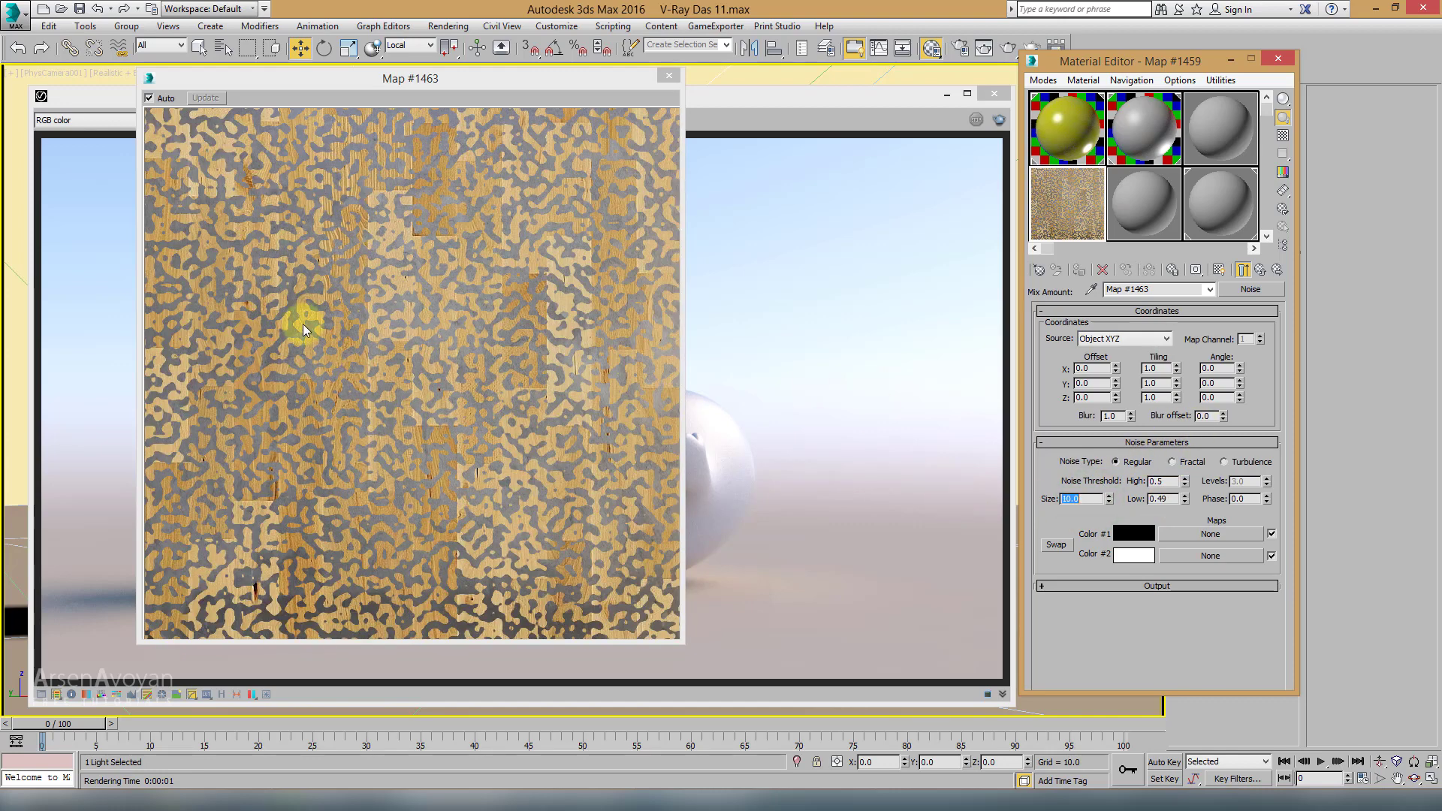
left_click(1269, 272)
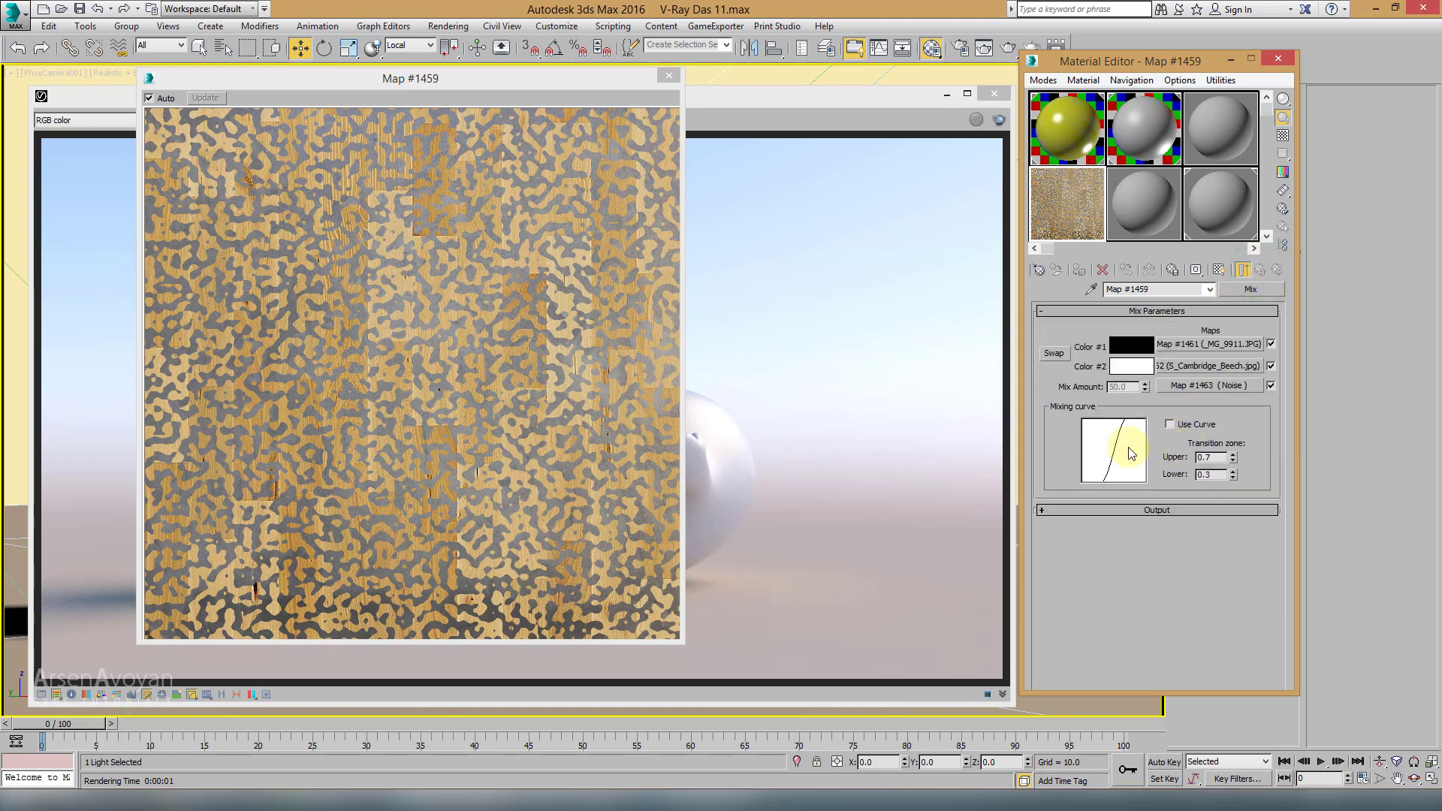
Step: Set the Noise map's size to 100 and its thresholds to High 0.655 and Low 0.42, and return to the Mix parameters
left_click(1184, 386)
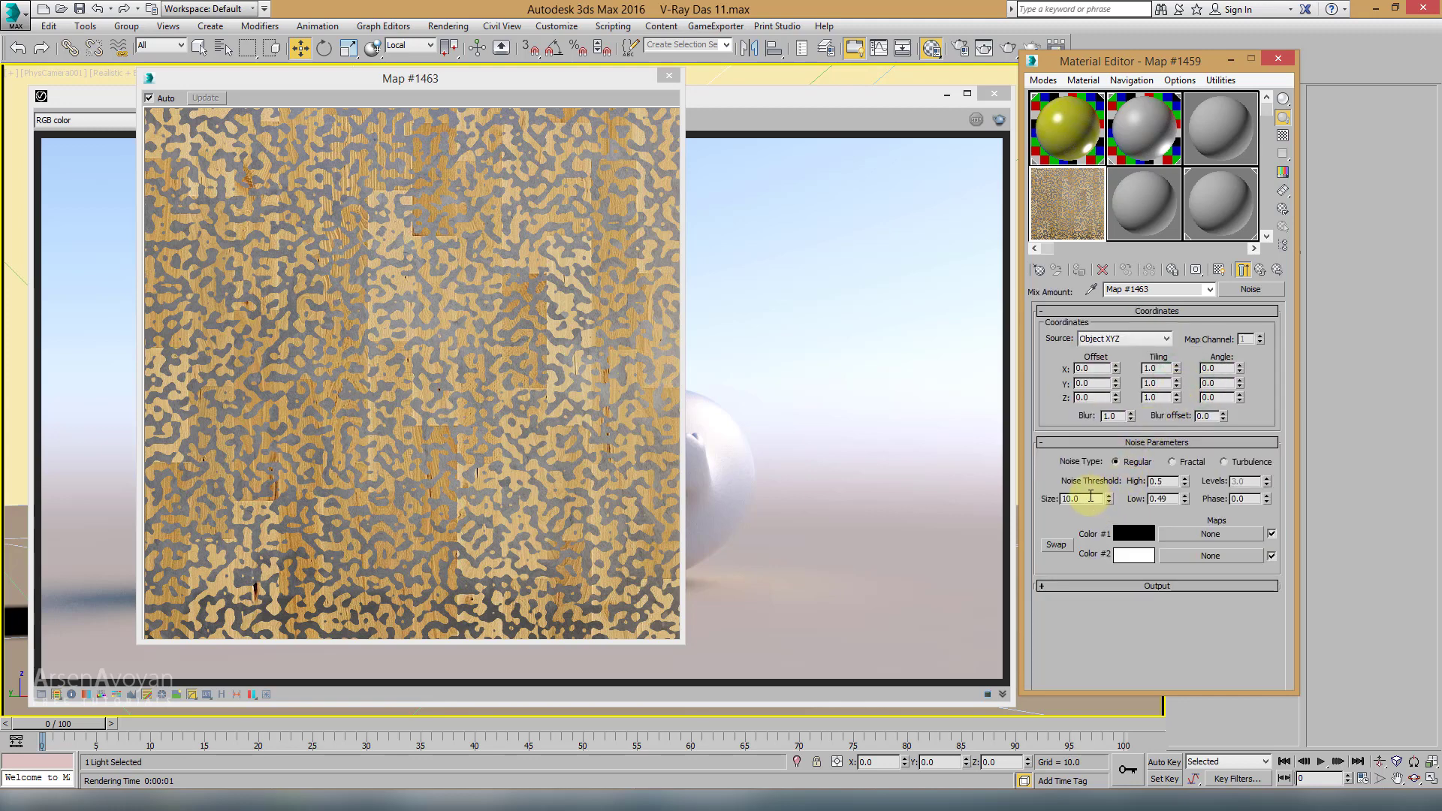
left_click_drag(1090, 496, 1023, 499)
type("100")
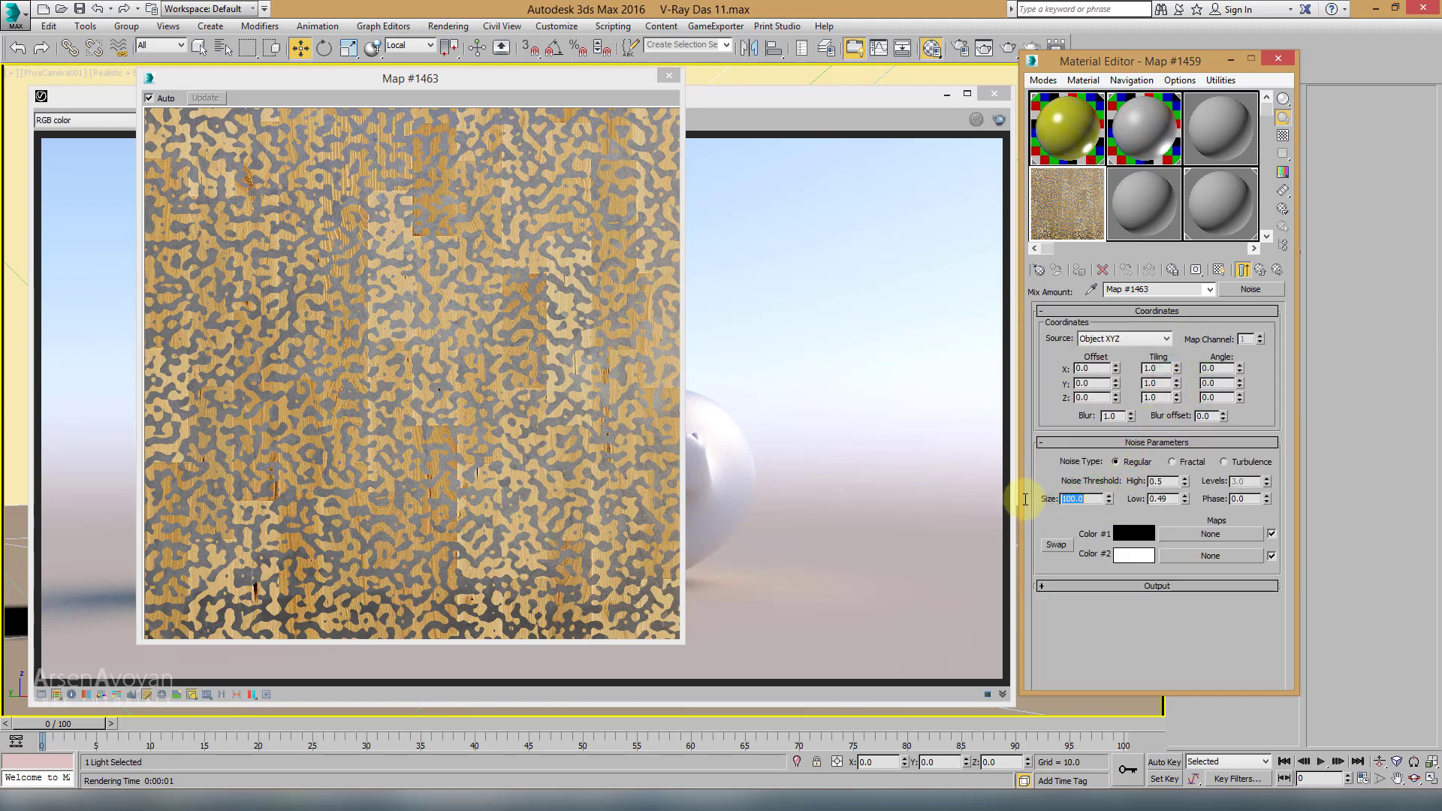
key("Return")
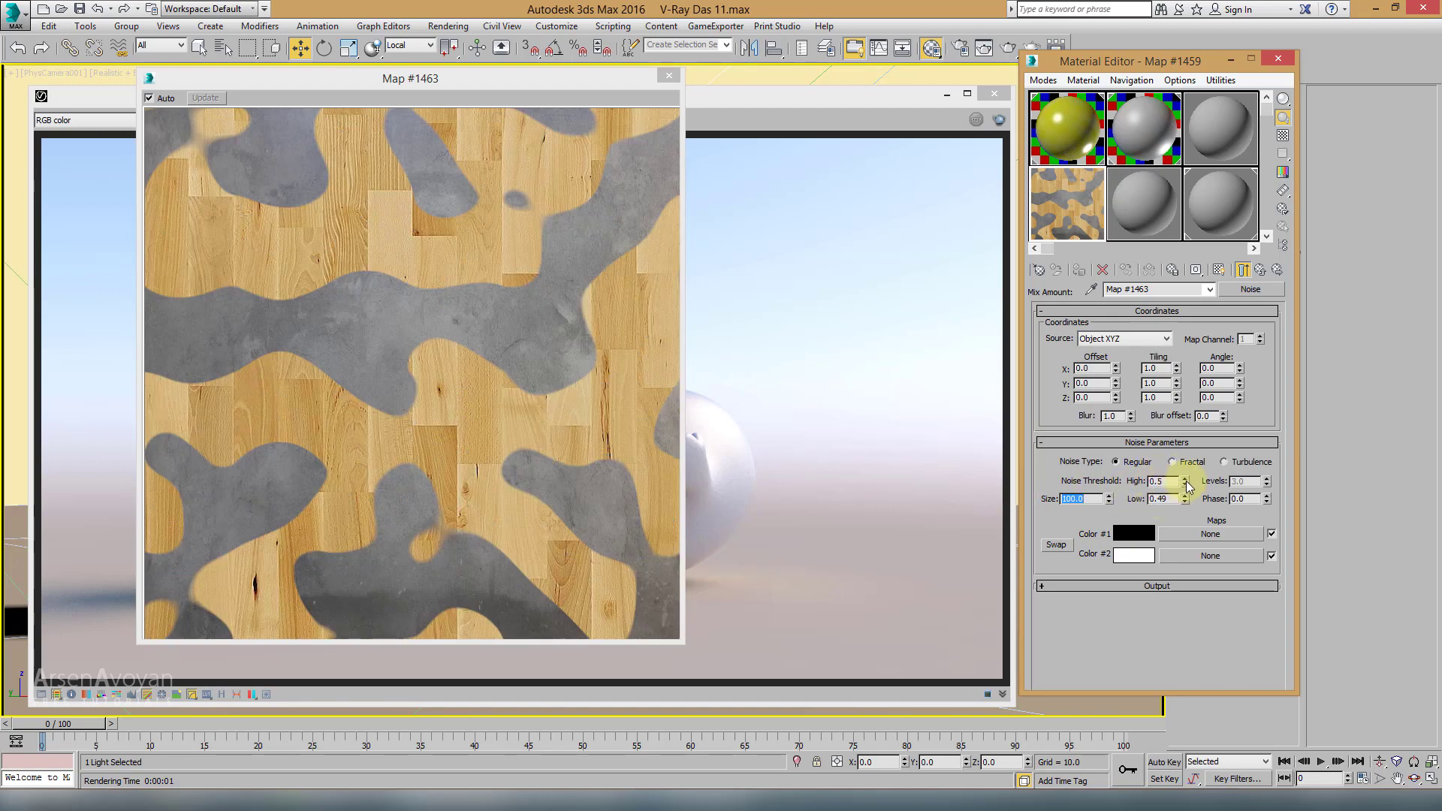
left_click_drag(1183, 479, 1185, 506)
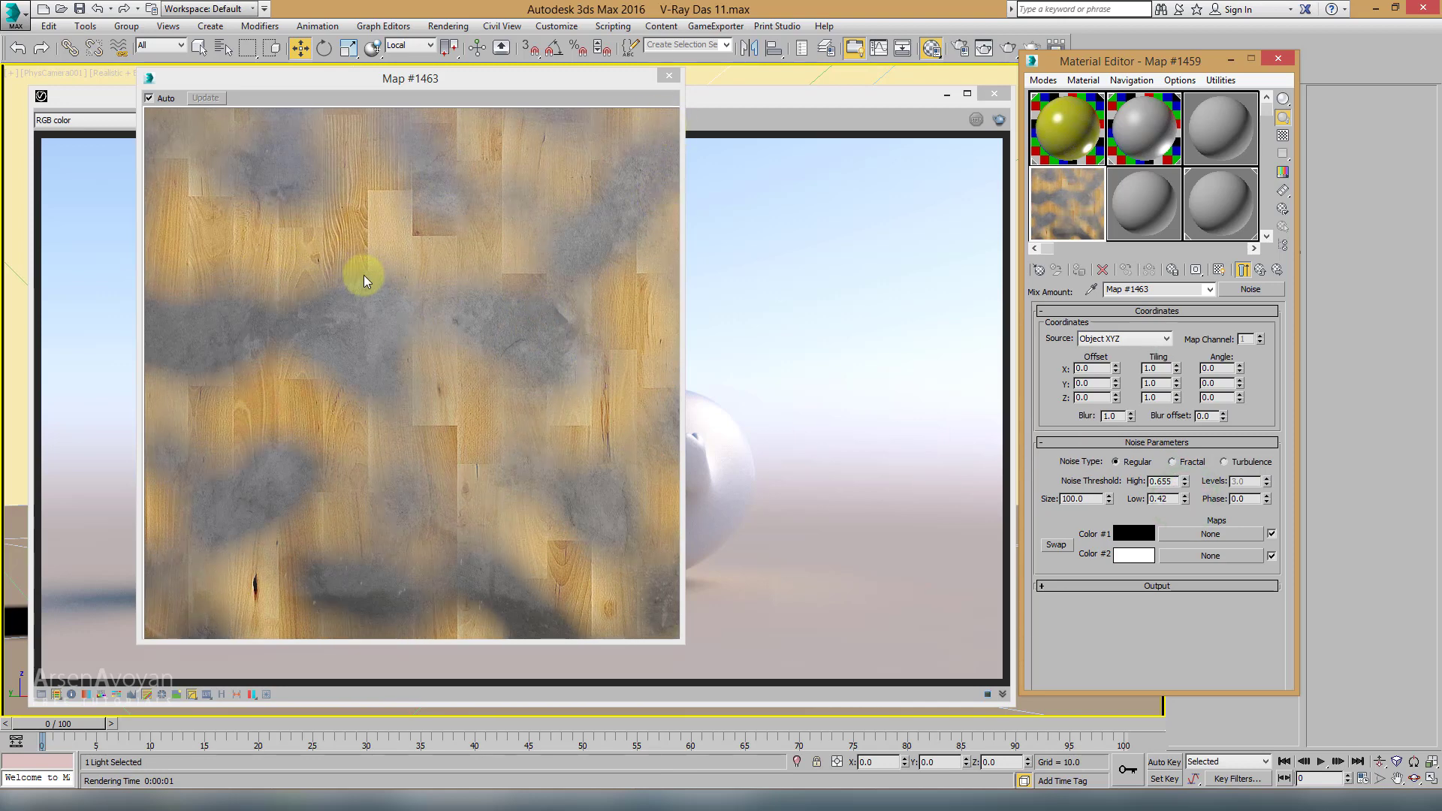
left_click(1260, 269)
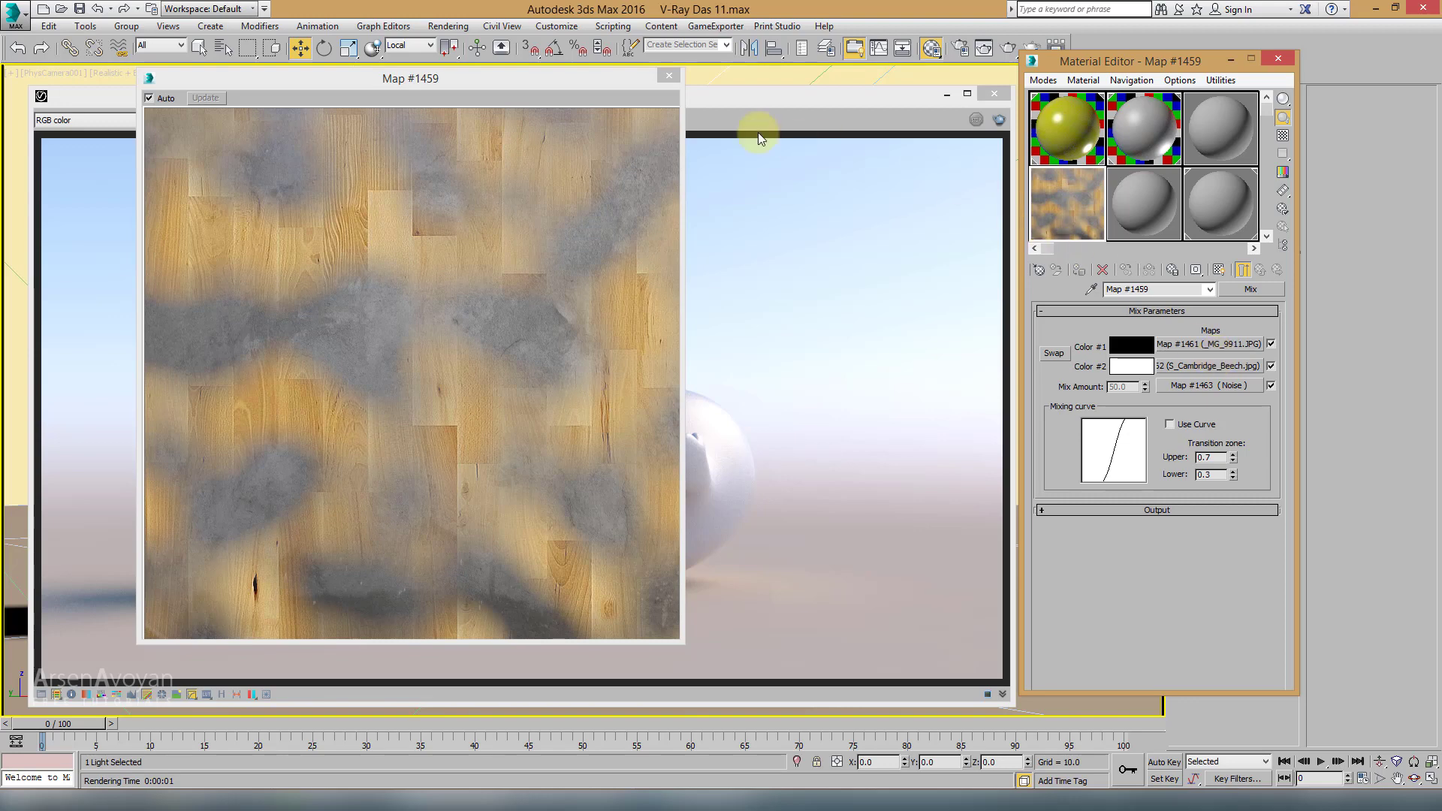
Step: Close the enlarged map preview and the V-Ray frame buffer, and select the standing yellow character
left_click(667, 75)
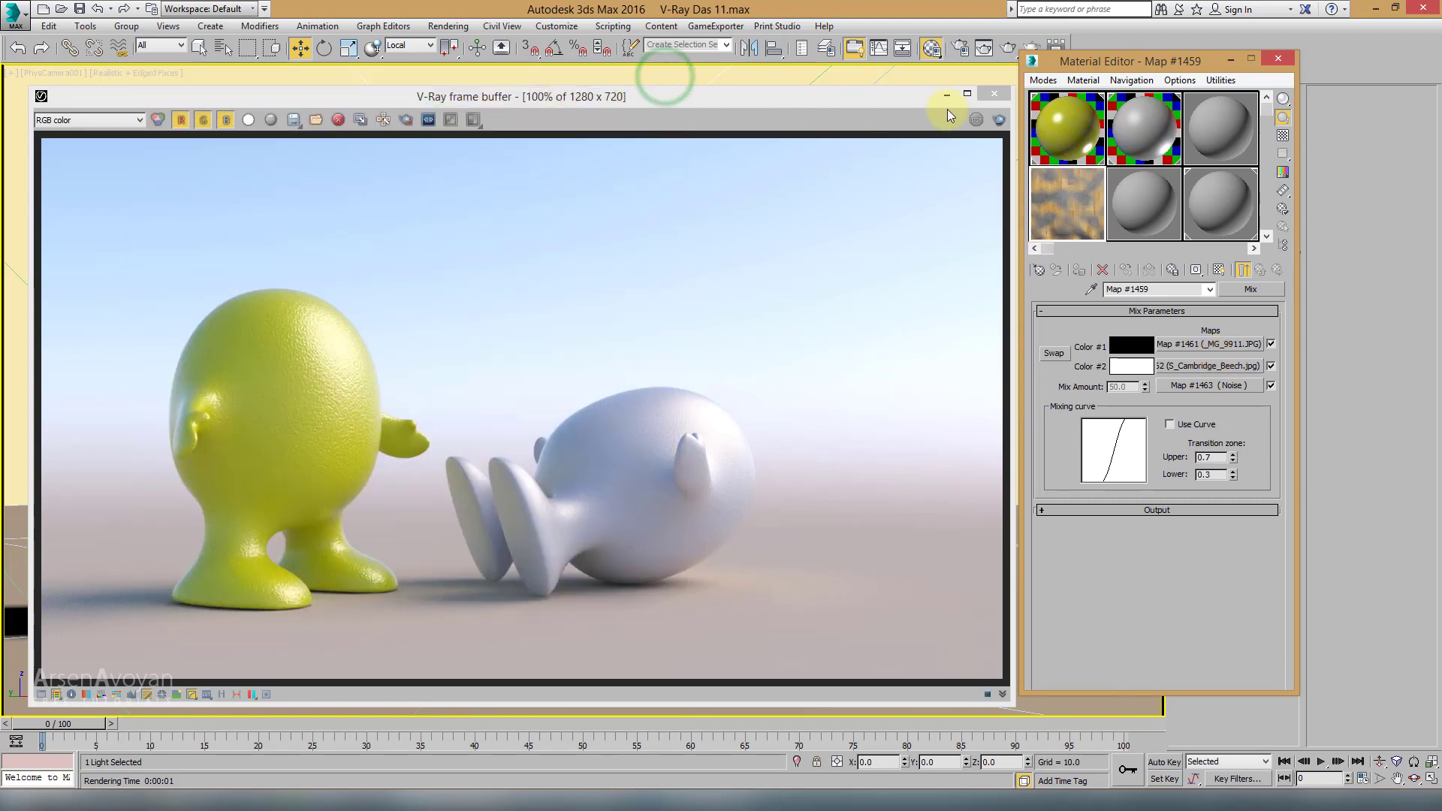
left_click(993, 96)
left_click(274, 330)
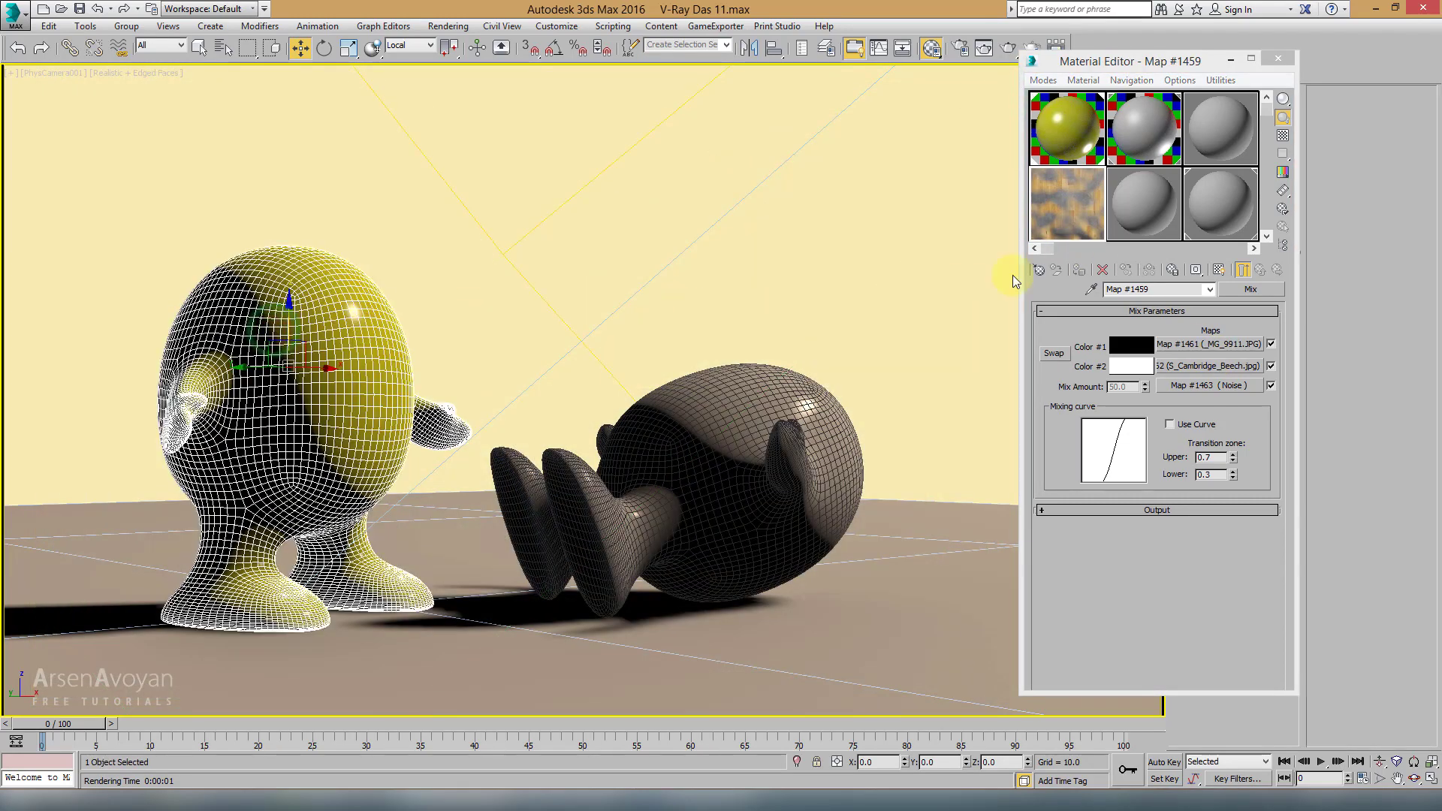
Step: Open the yellow material 02 - Default and place the Mix map in its Diffuse slot as an instance
left_click(1082, 272)
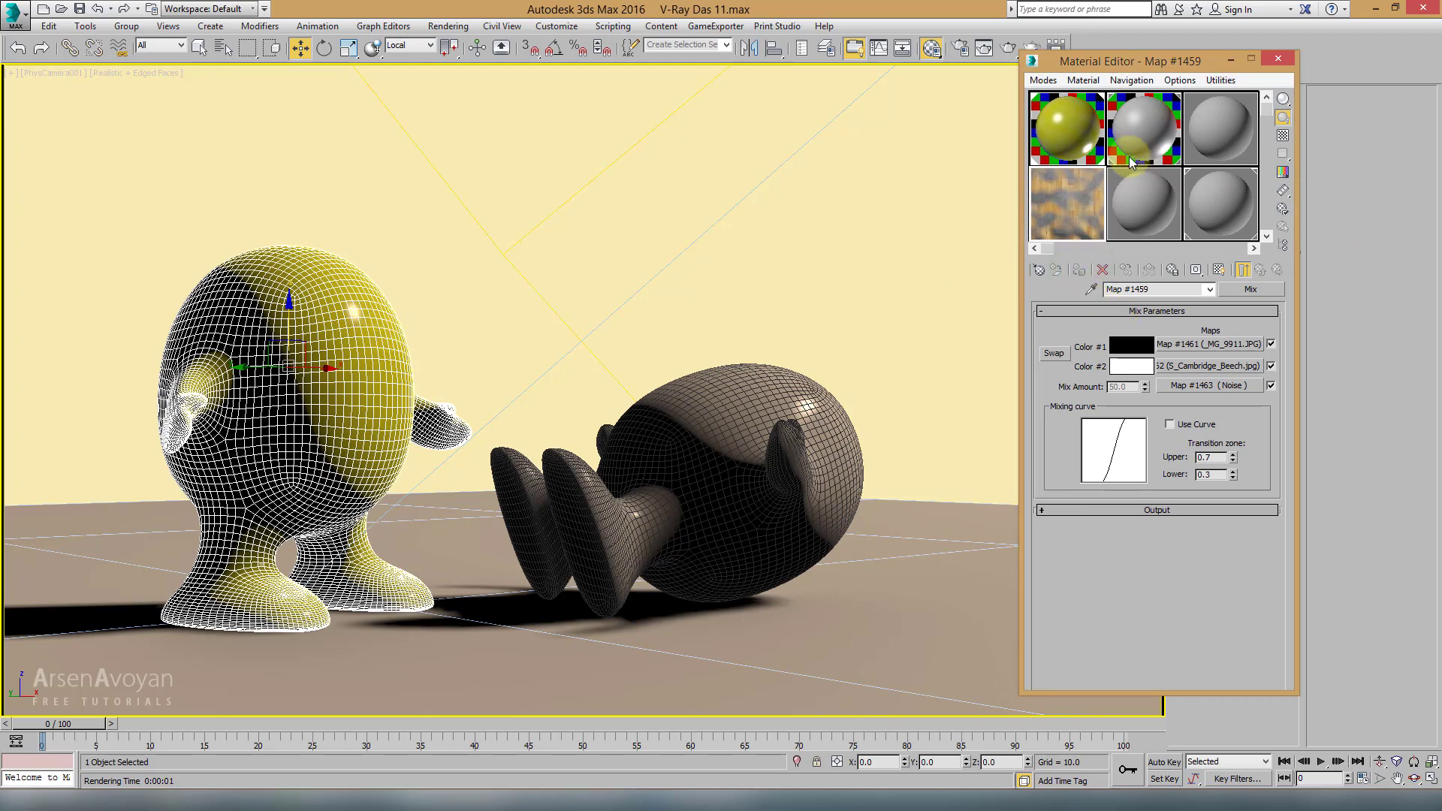
left_click(1098, 156)
left_click(1078, 207)
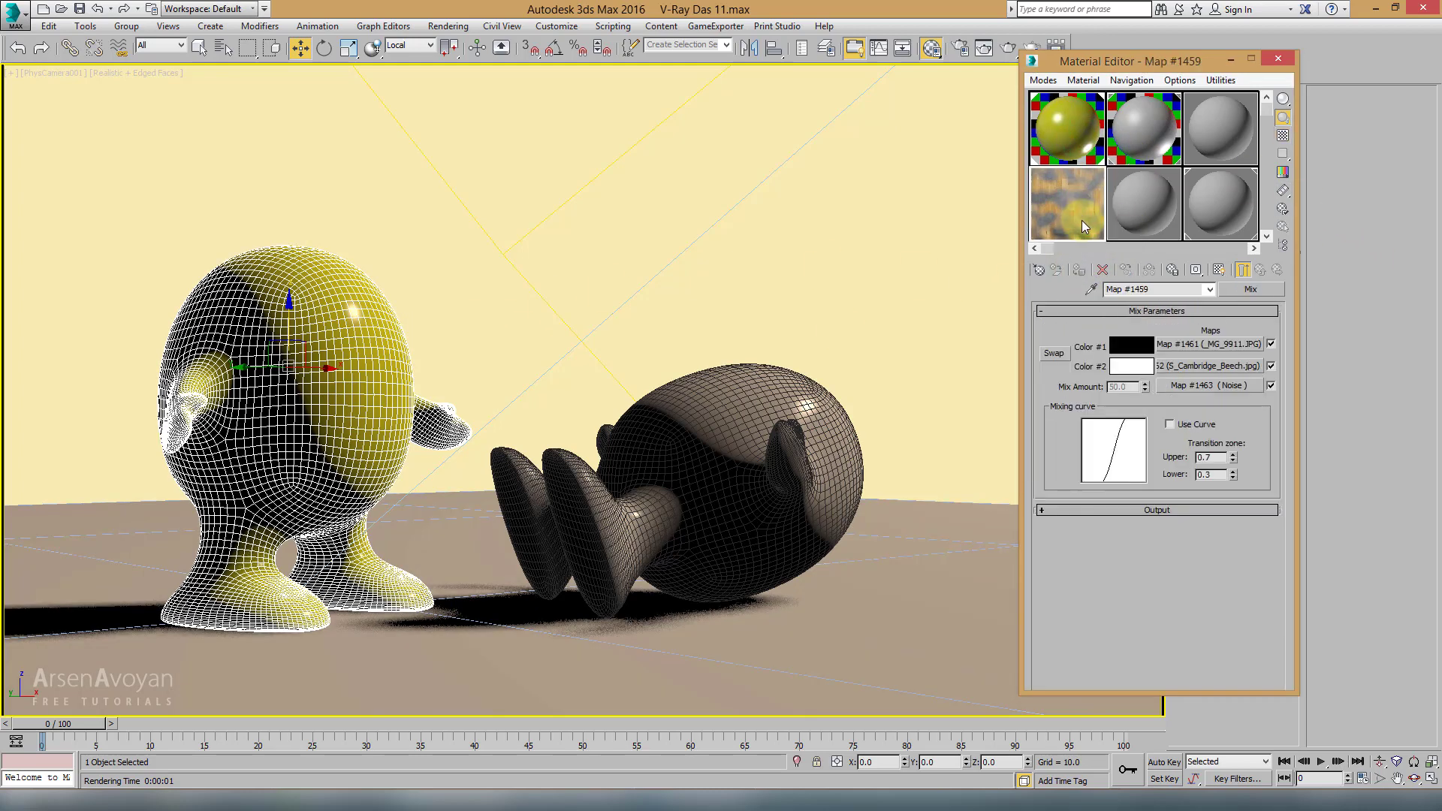
left_click(1068, 139)
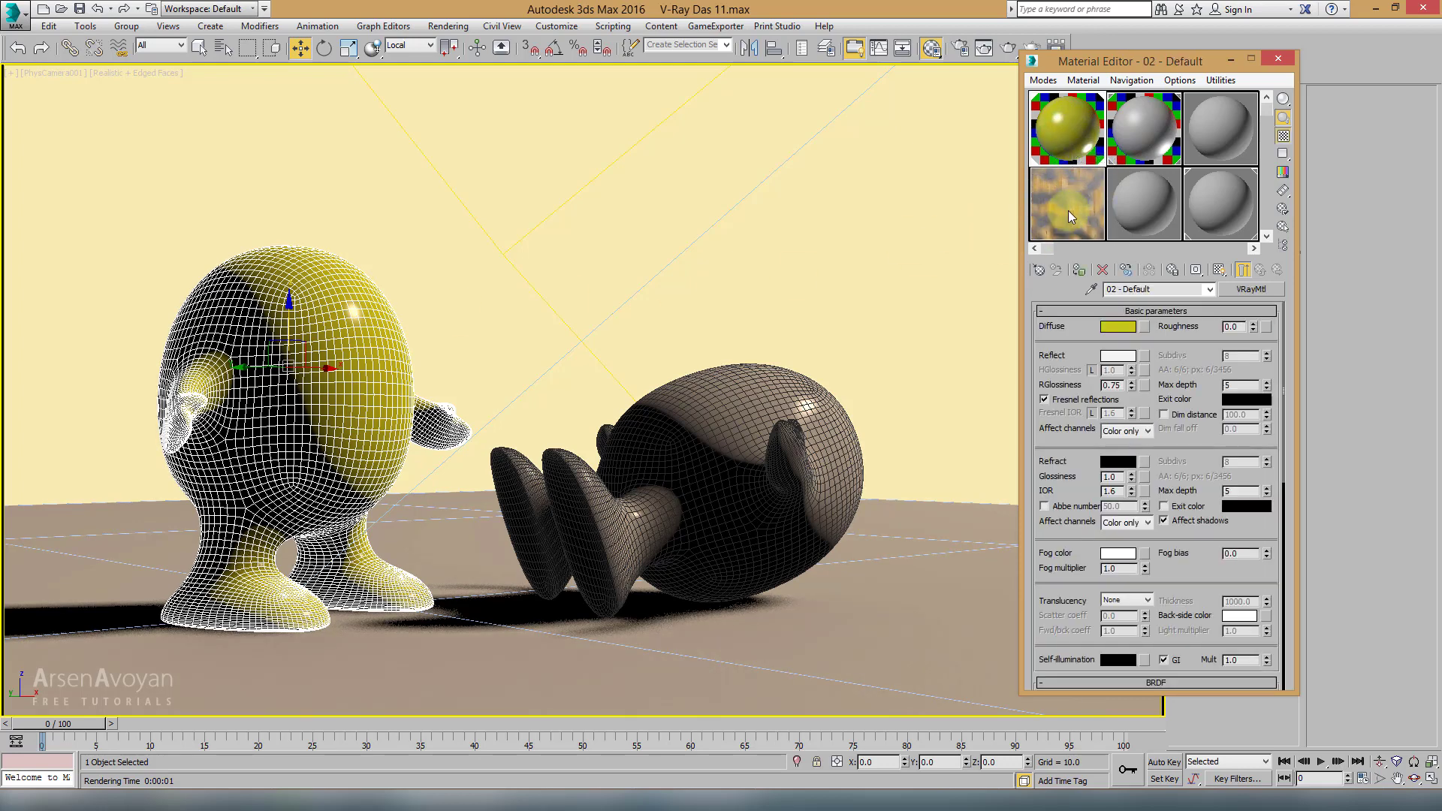
left_click_drag(1073, 210, 1145, 327)
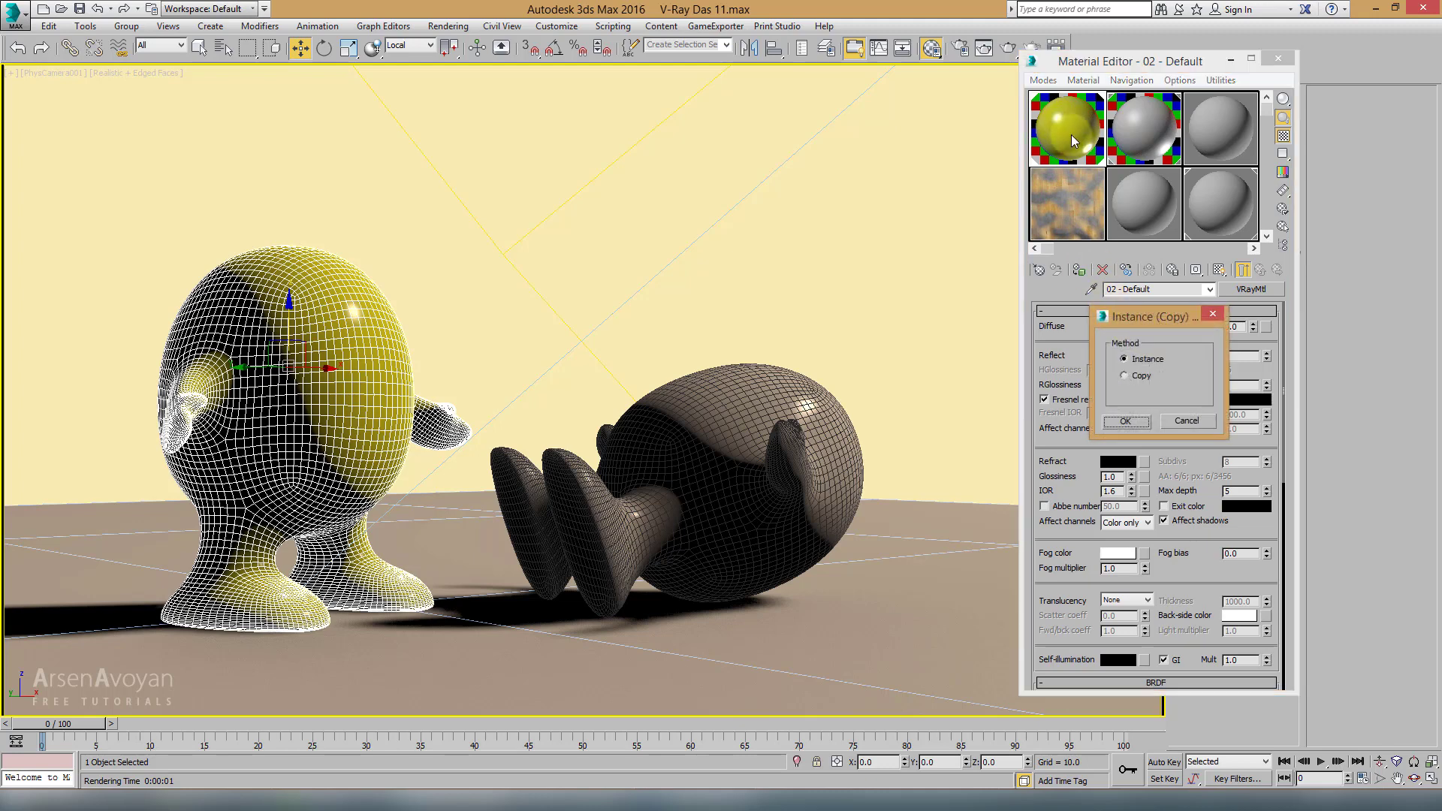
left_click(1134, 423)
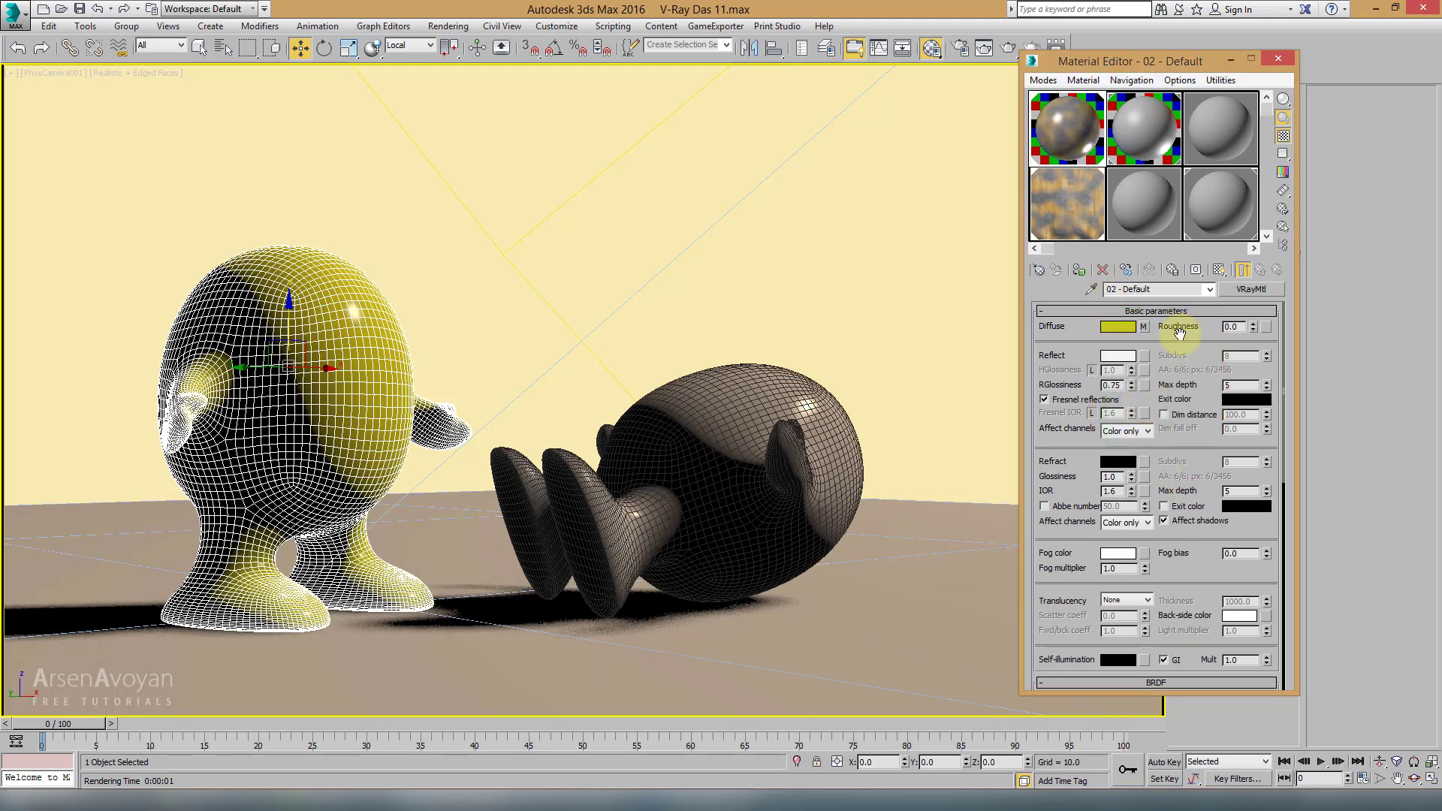
Step: Show the material's texture in the viewport without edged faces, and switch from the Material Editor to the four-viewport layout
left_click(1220, 269)
key("F4")
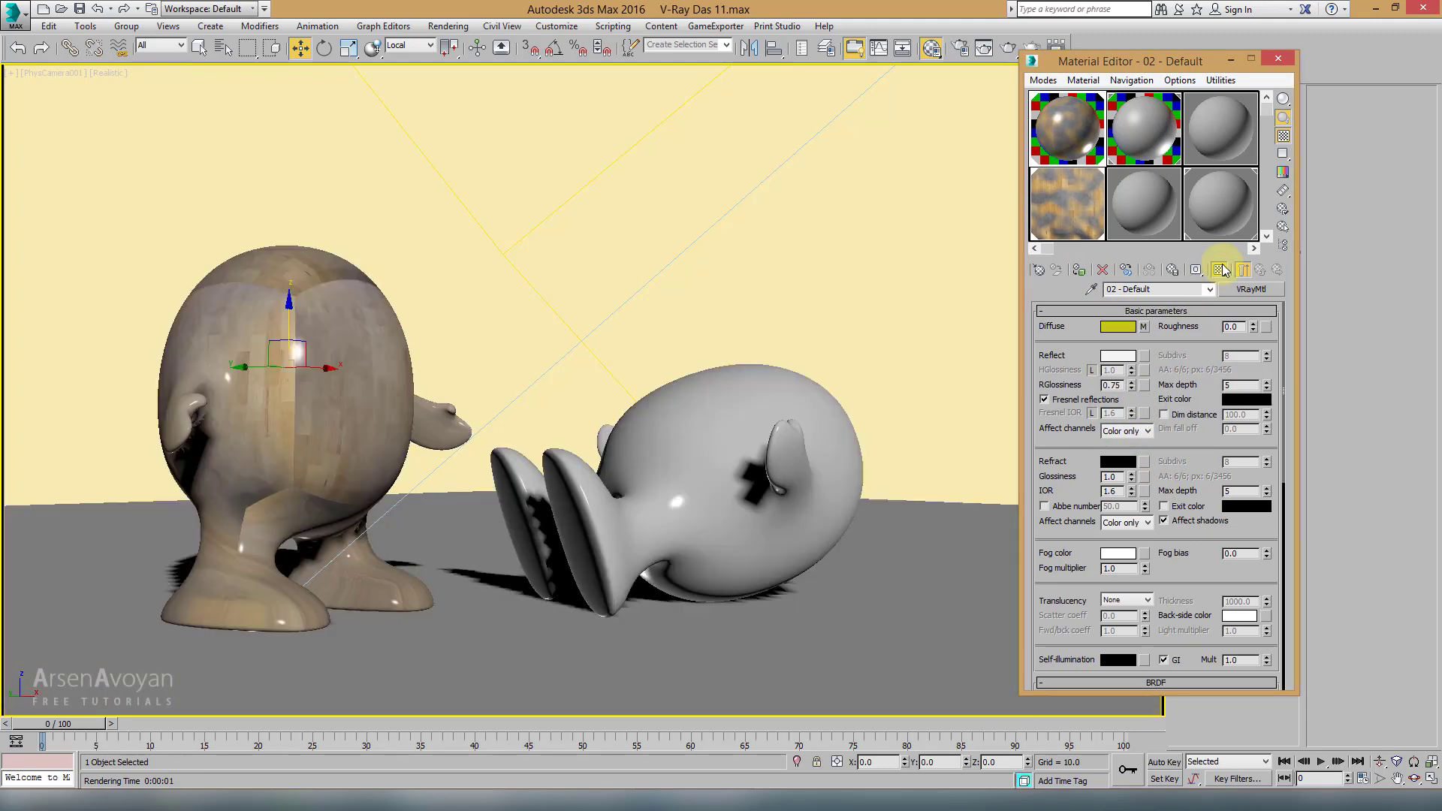
left_click(1279, 59)
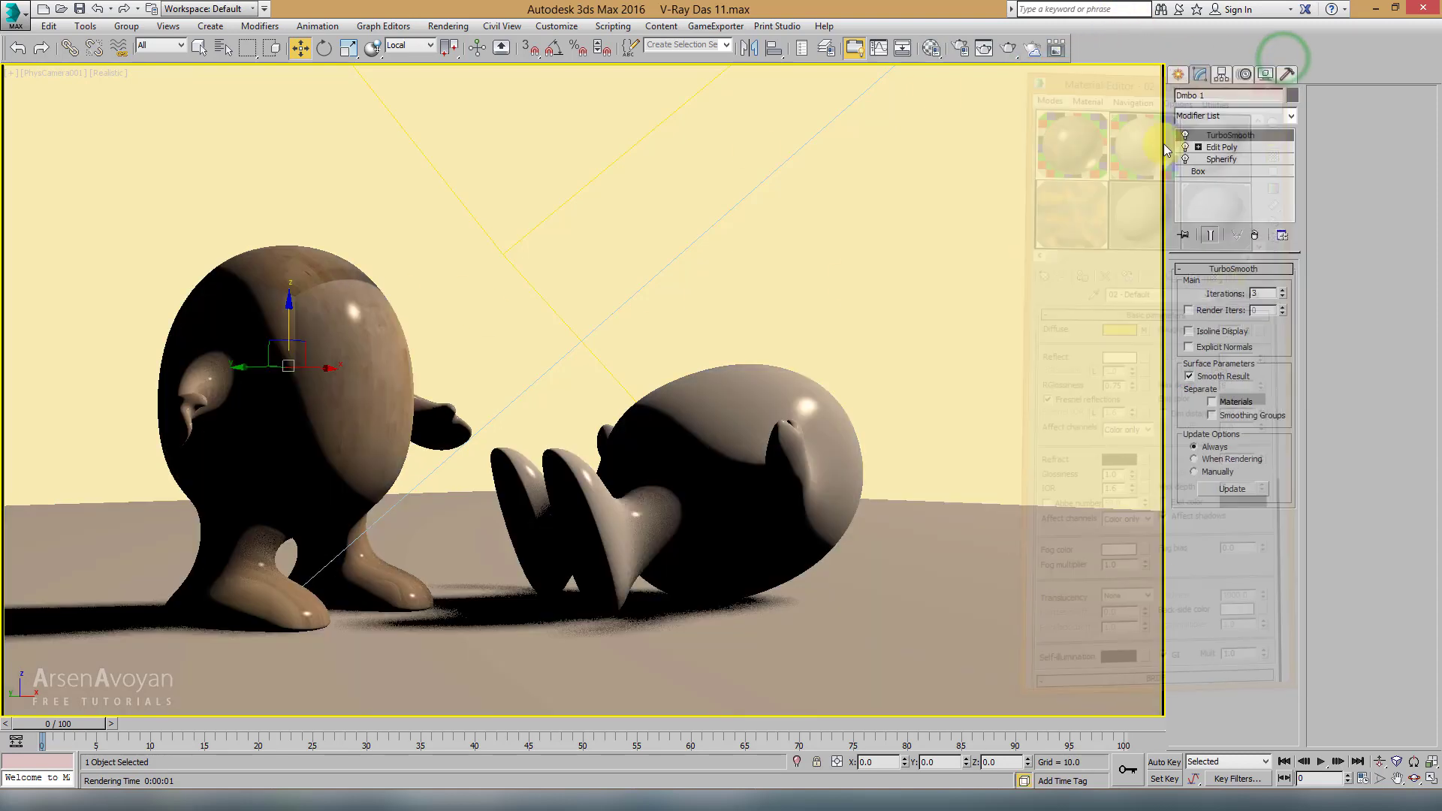
key("alt+w")
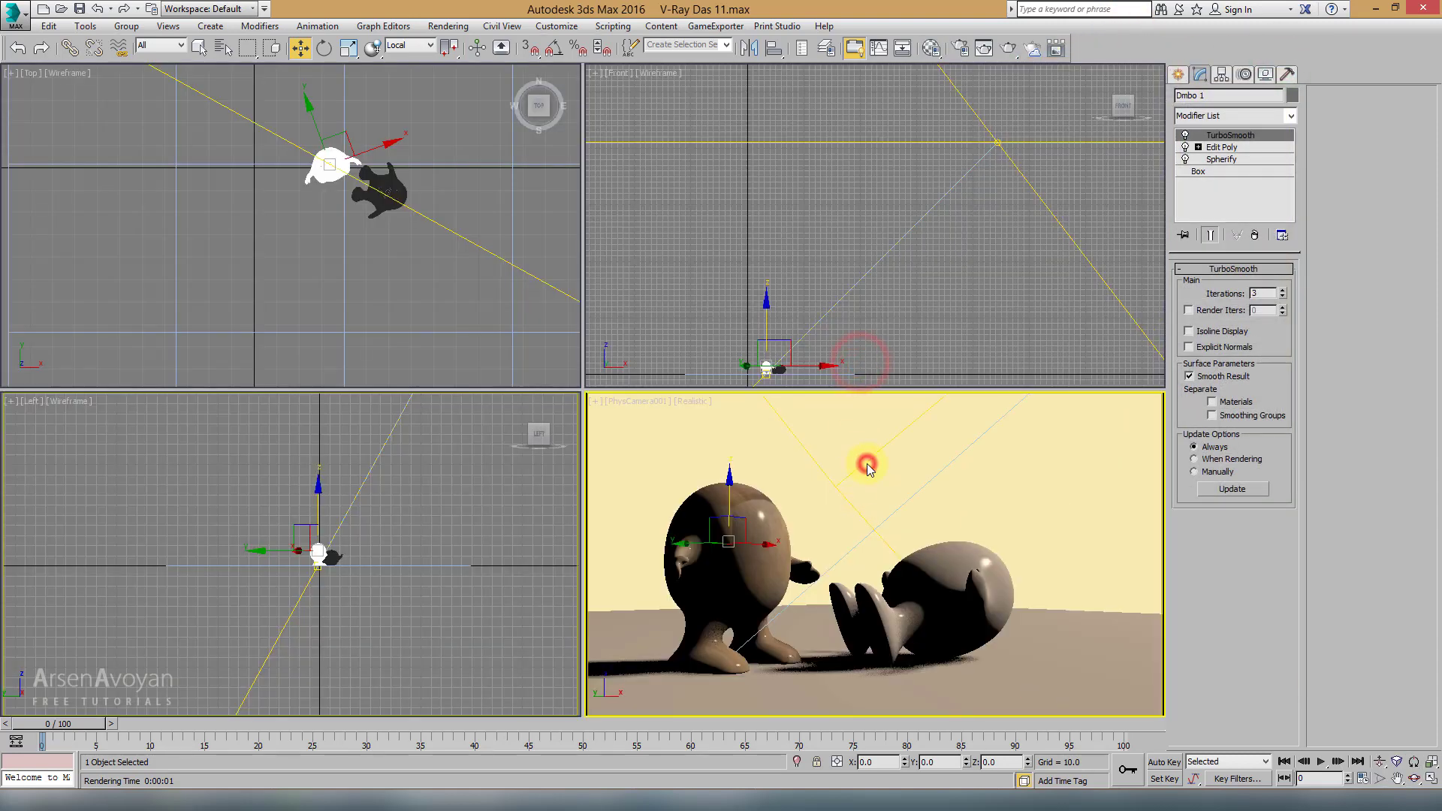
Step: Maximize the camera viewport, switch it to a Perspective view and frame the standing and lying characters
key("alt+w")
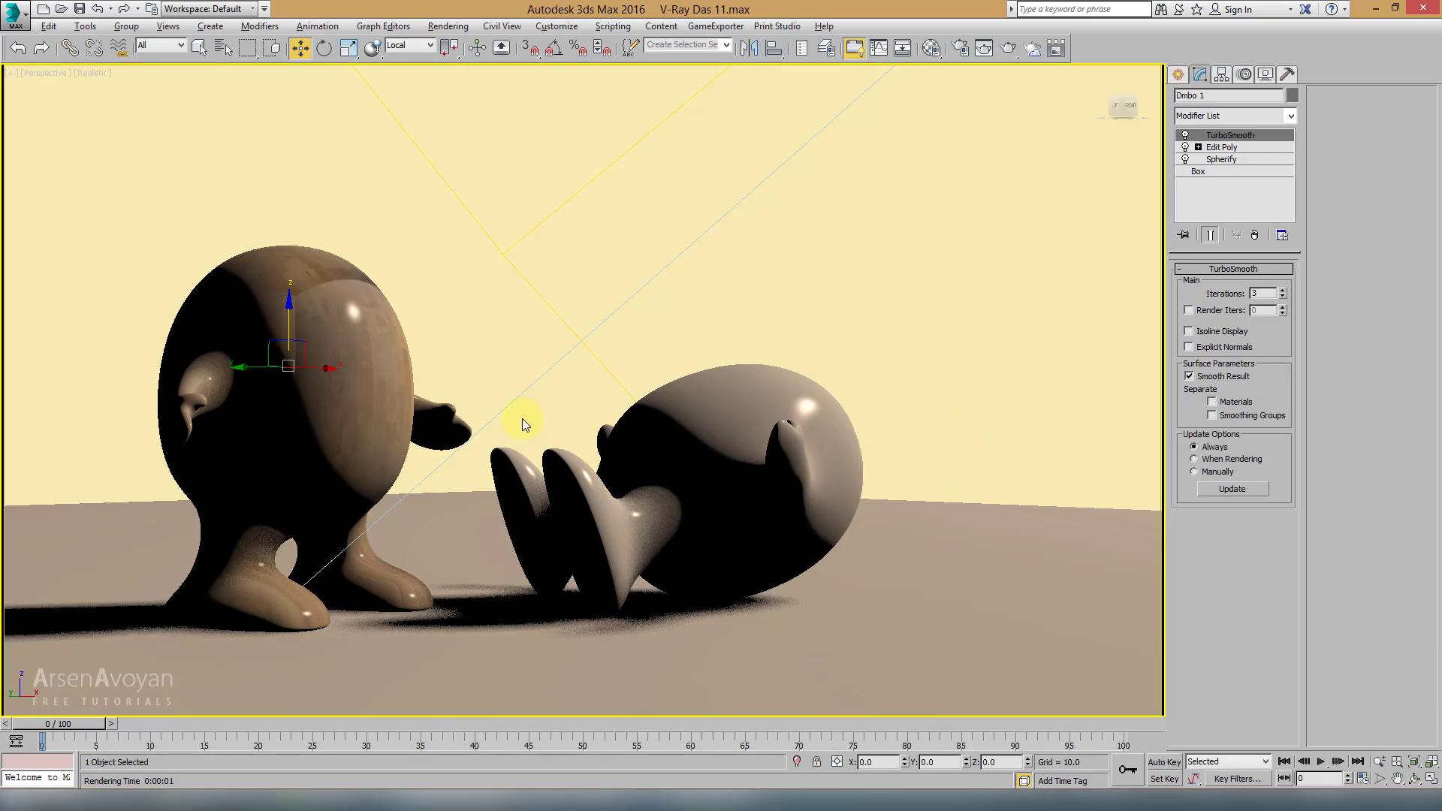
left_click(383, 367)
key("p")
key("z")
scroll(453, 370, "down", 8)
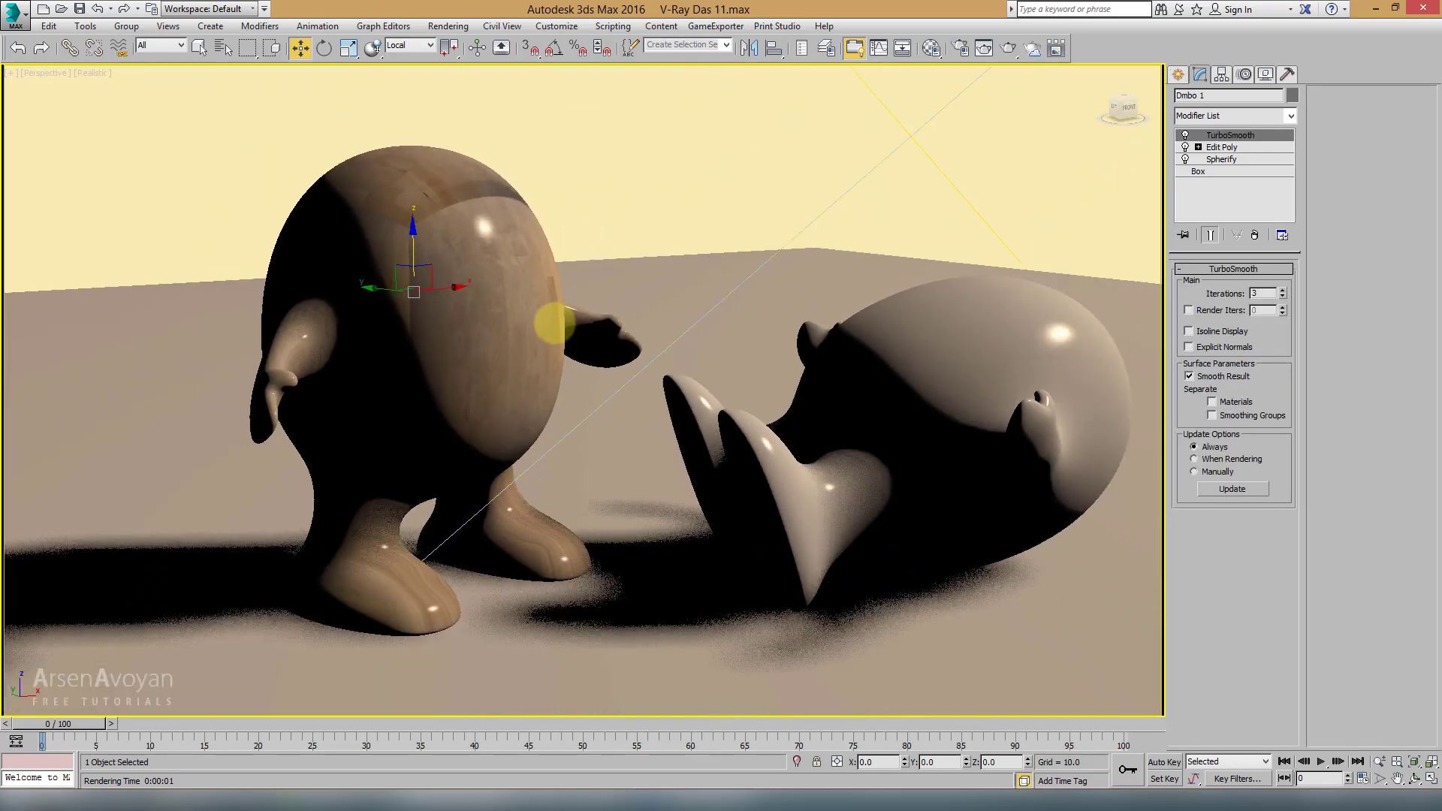
Step: Run a partial test render of the perspective view, cancel it and close the V-Ray frame buffer
left_click(1012, 49)
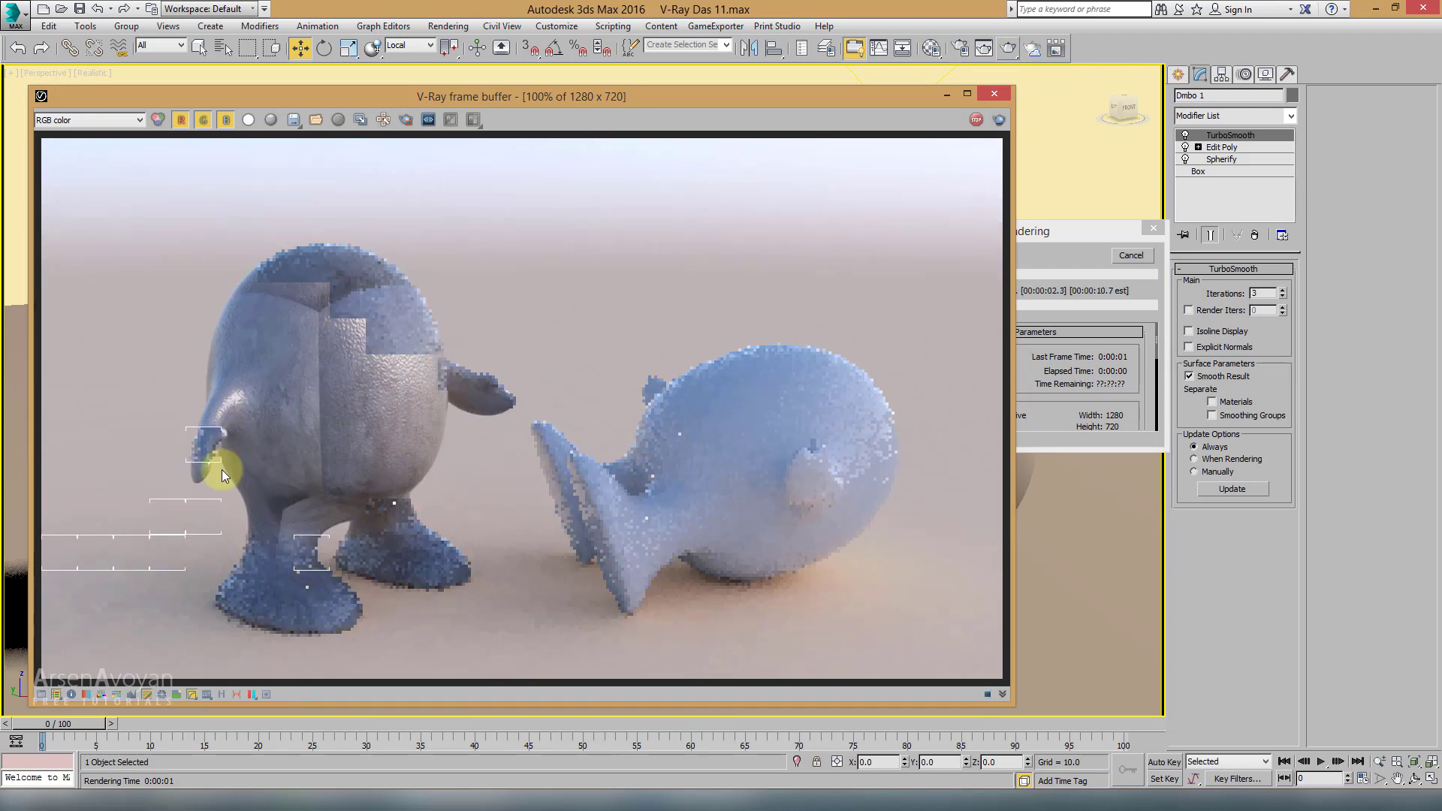
left_click(1123, 251)
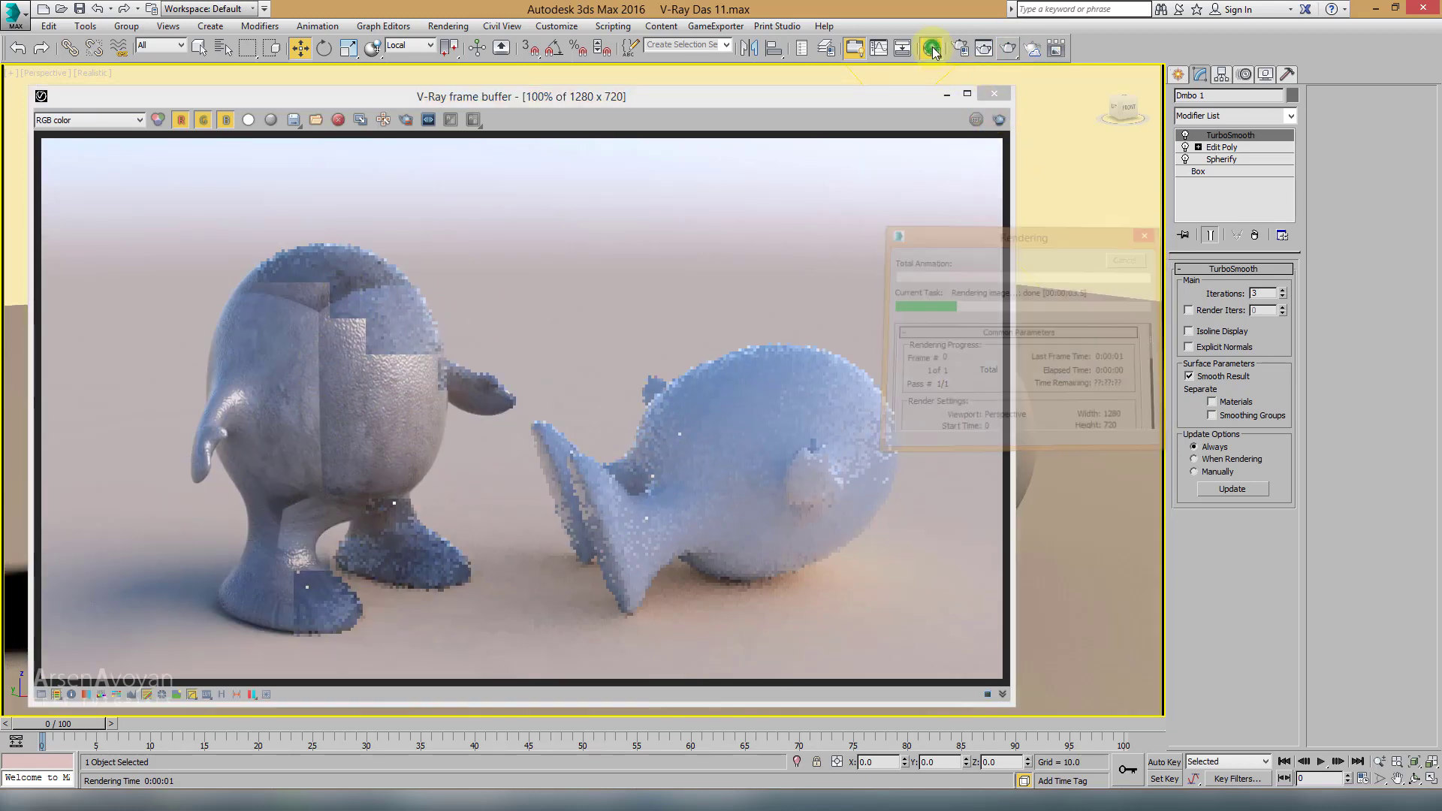
left_click(931, 48)
left_click(1277, 59)
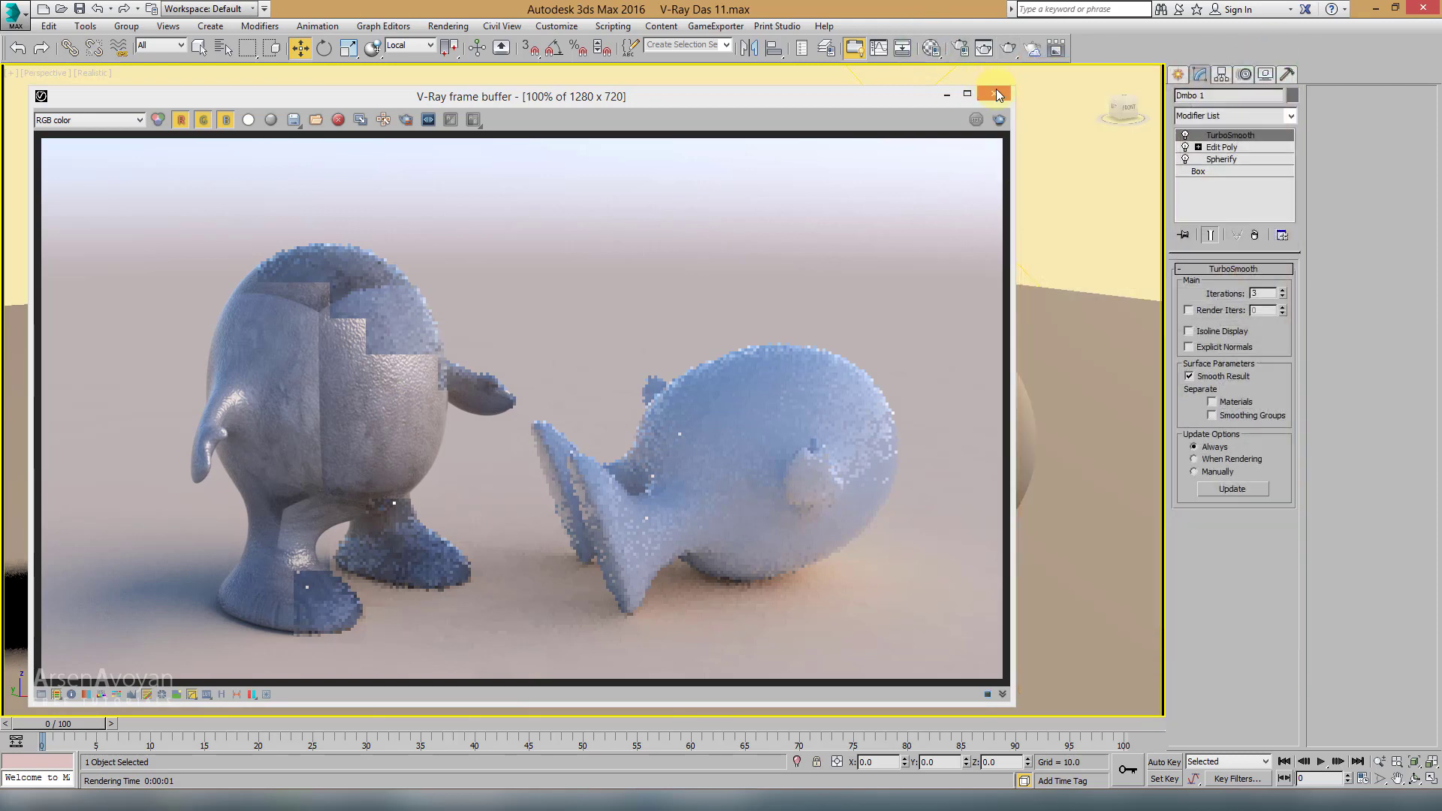
left_click(995, 92)
Step: Add a UVW Map modifier to the standing character and activate its Gizmo sub-object
left_click(1248, 116)
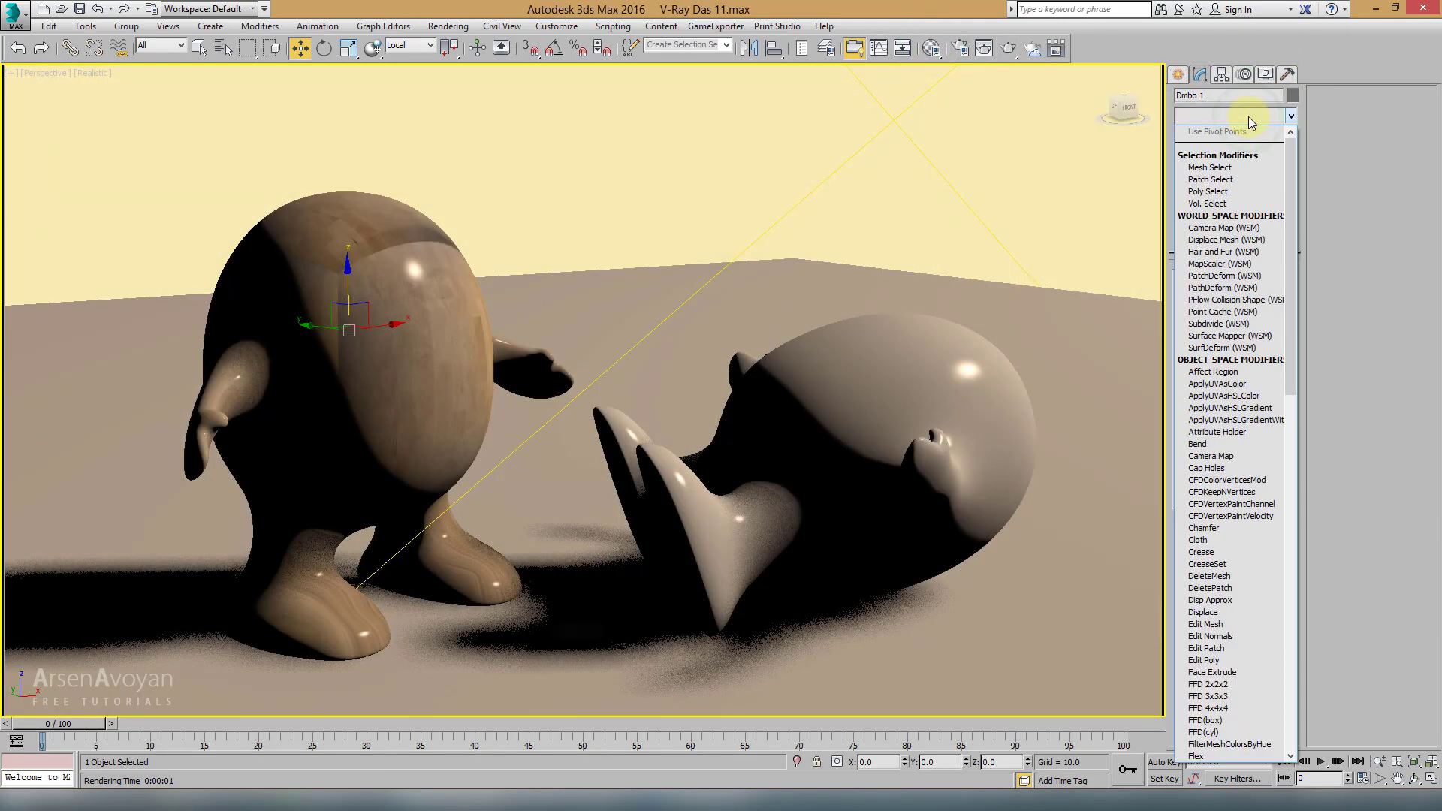
type("u")
left_click(1209, 624)
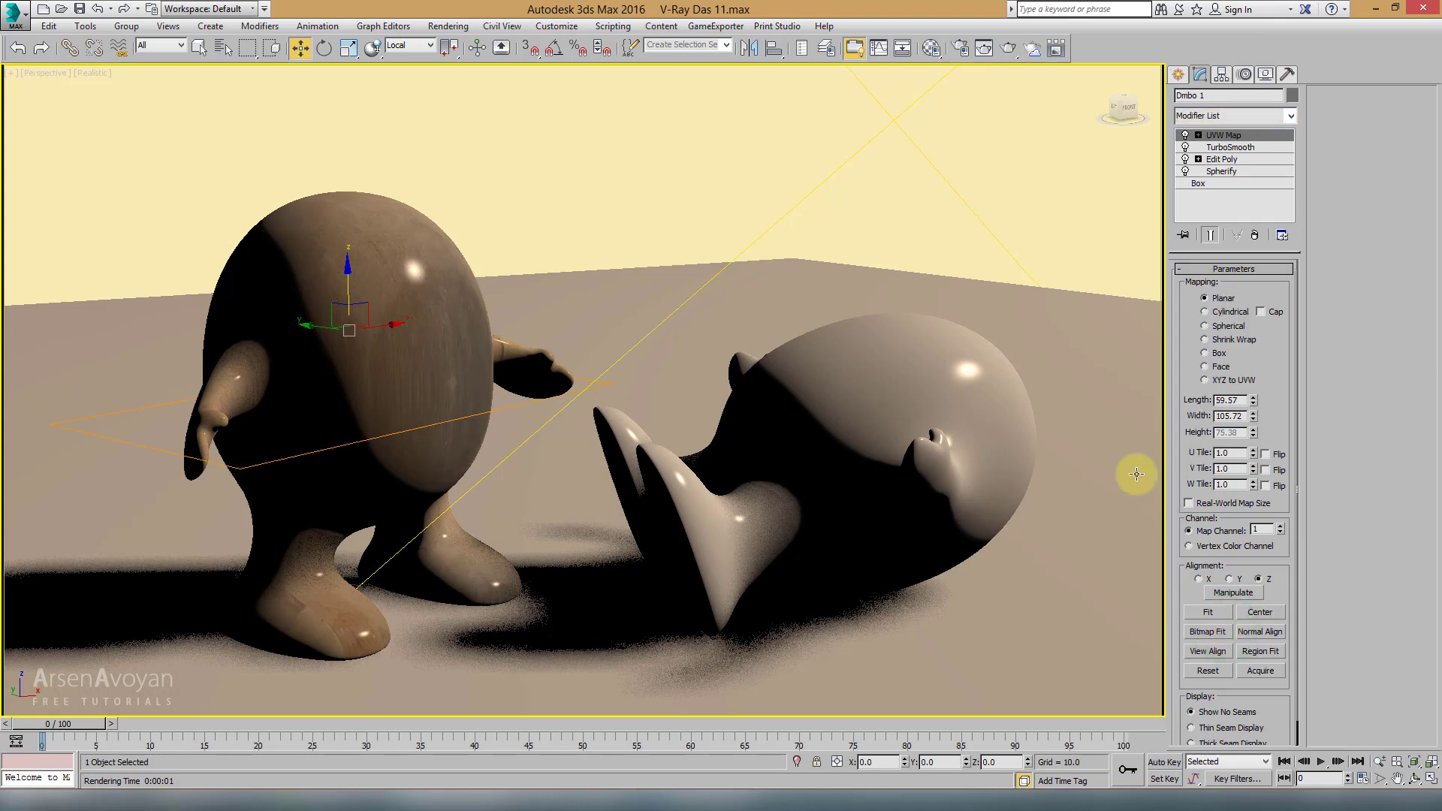
left_click(1197, 135)
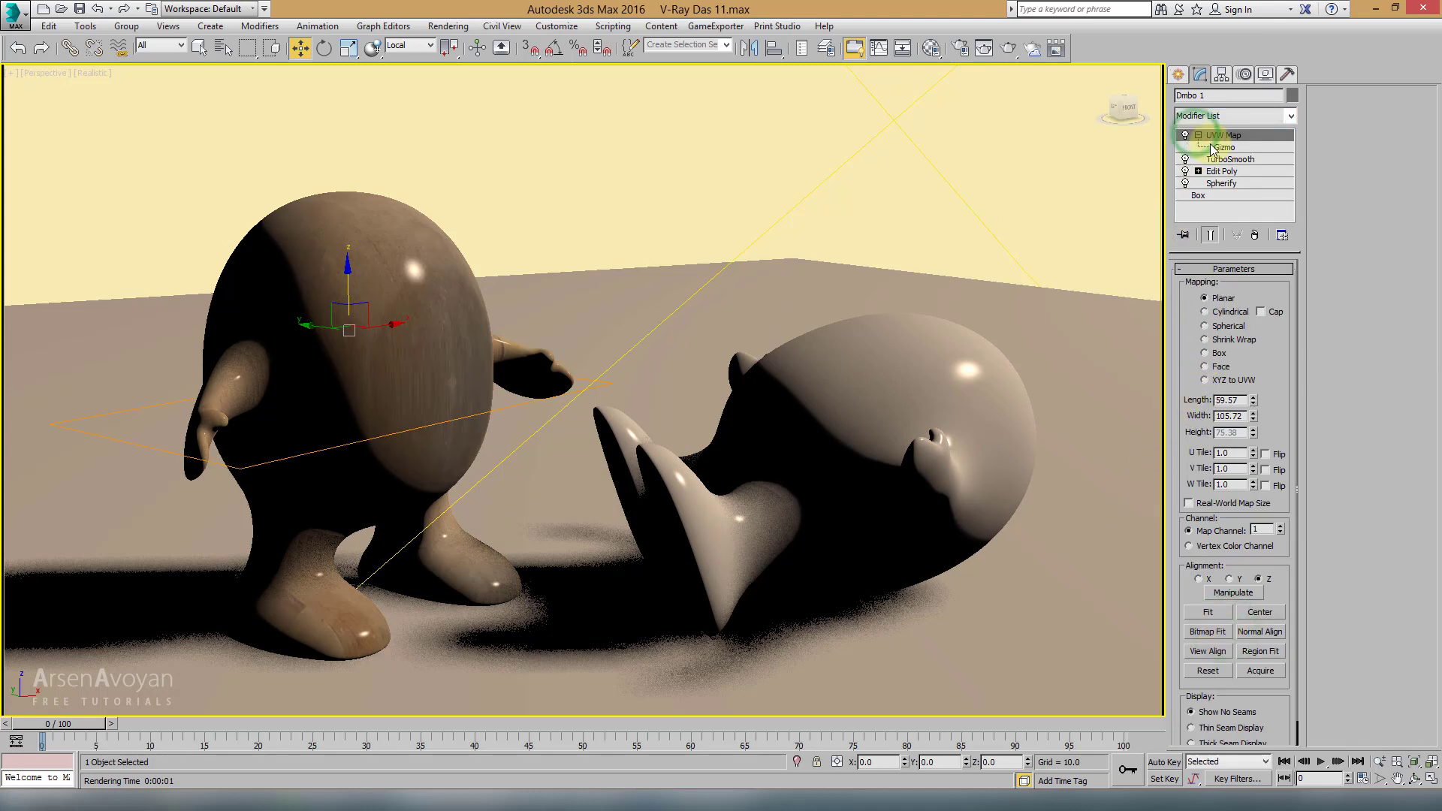
left_click(1224, 147)
Step: Rotate the planar mapping gizmo upright around the character's body in Local coordinates, with Angle Snap turned on
left_click(325, 48)
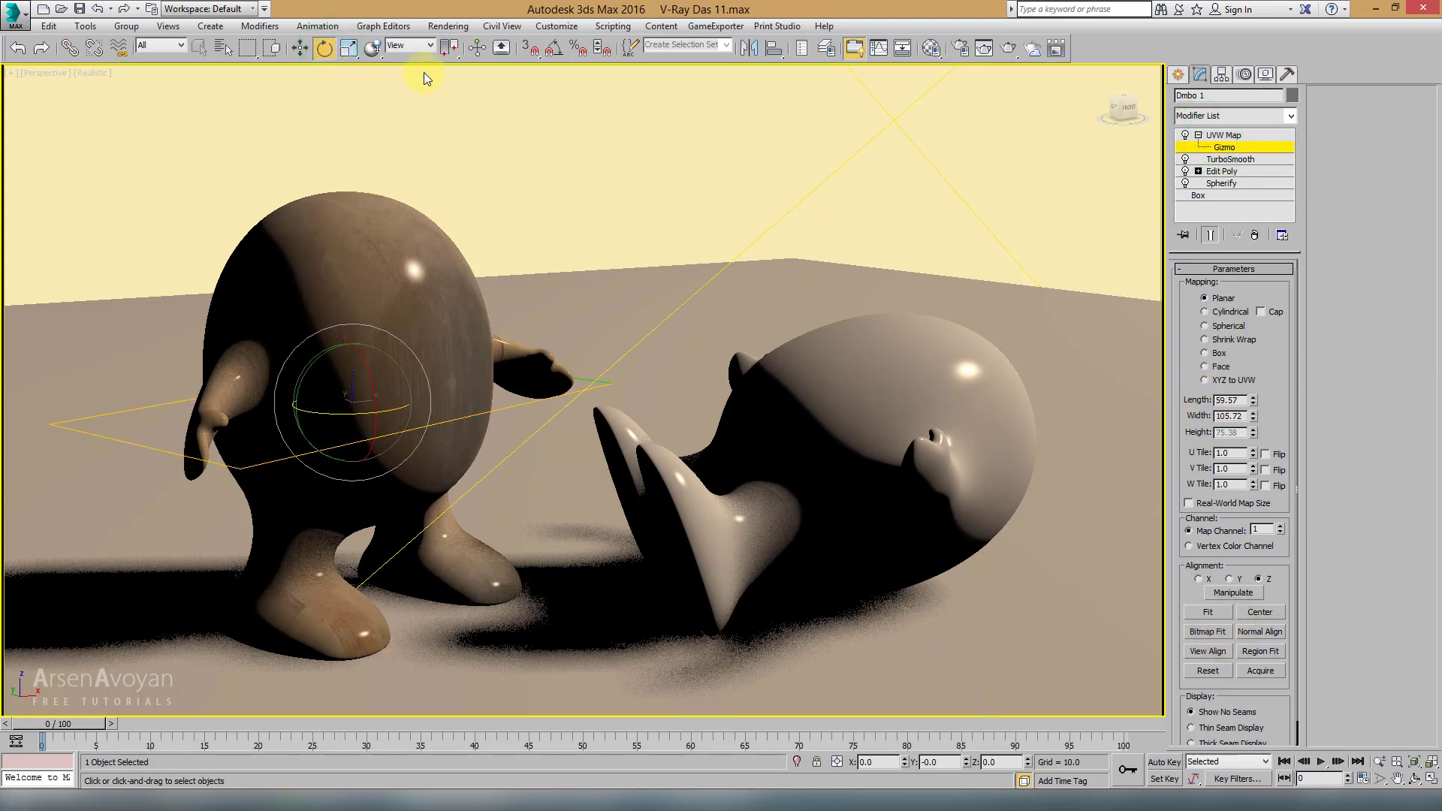
left_click(419, 46)
left_click(412, 97)
left_click_drag(350, 288, 390, 498)
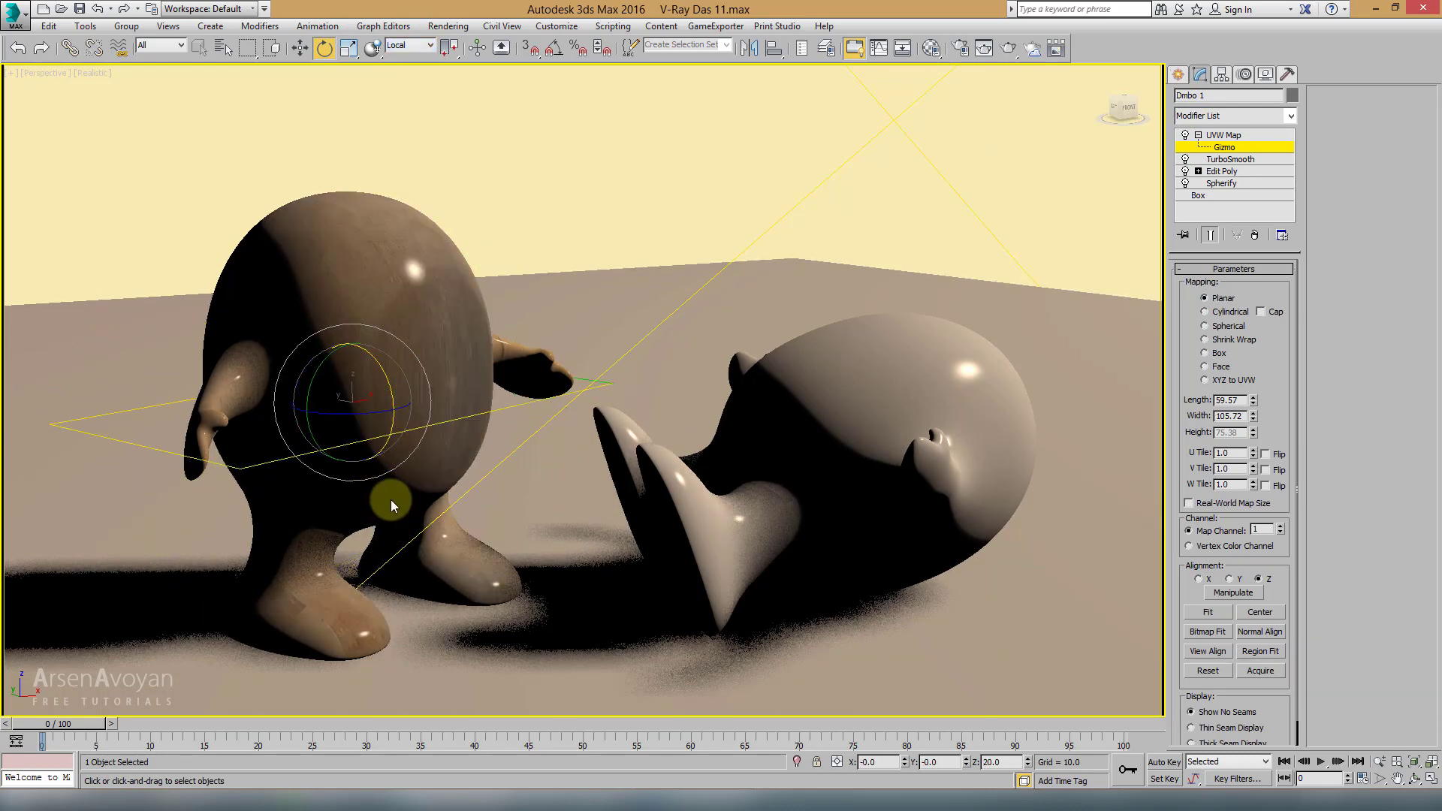
key("a")
left_click_drag(373, 361, 389, 445)
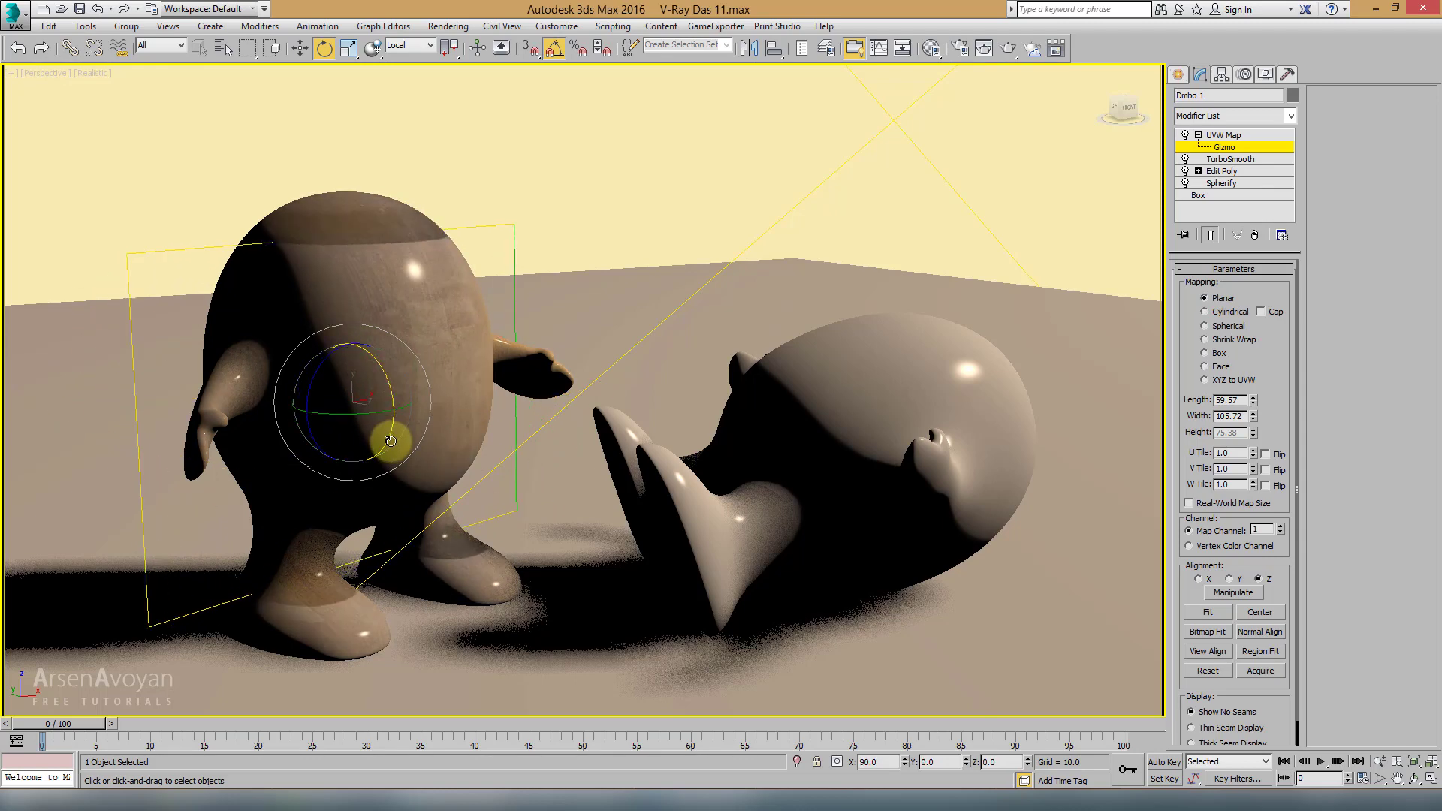
left_click_drag(322, 373, 306, 425)
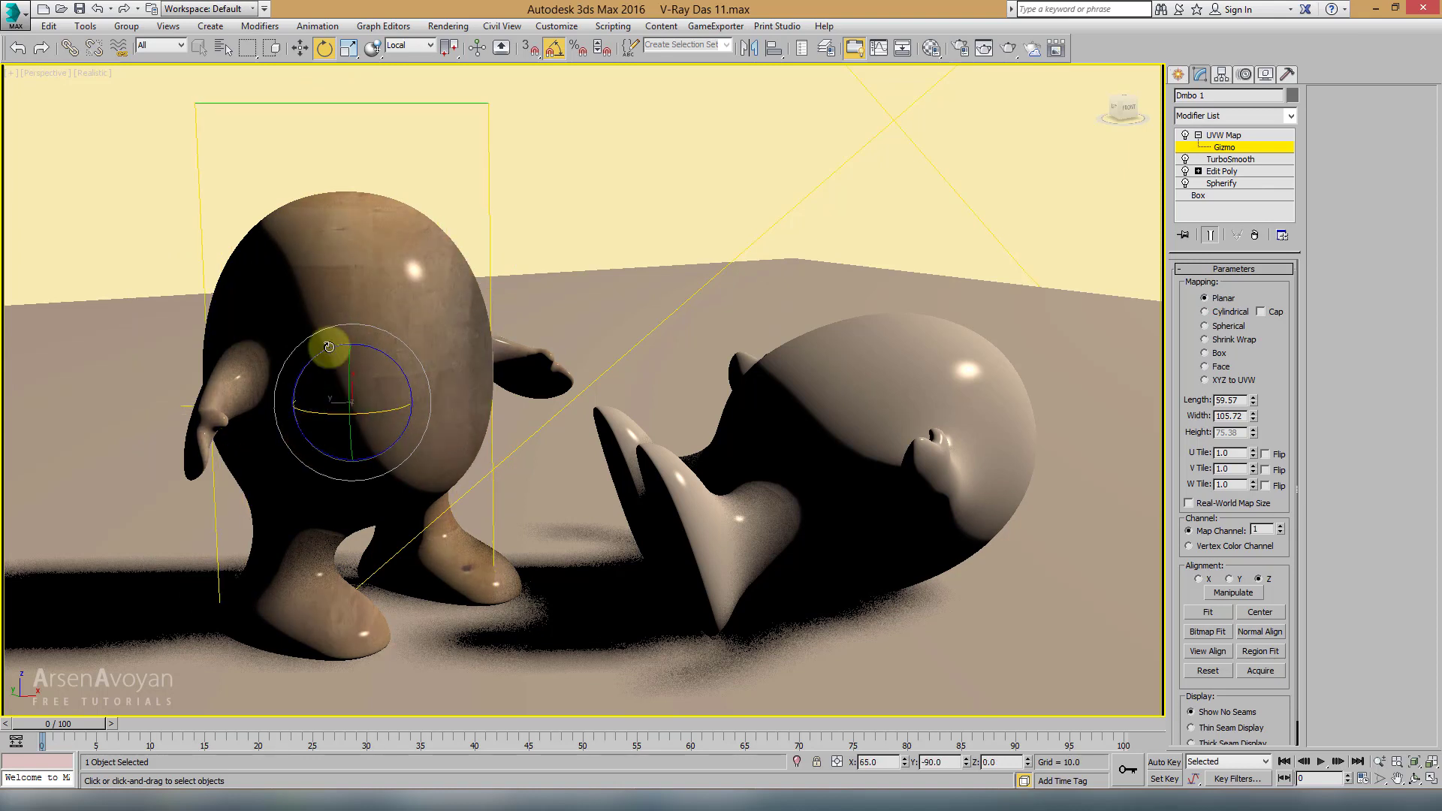
Step: Set the planar mapping's length to 91.142 and width to 87.748, and check it with a partial test render
left_click(348, 48)
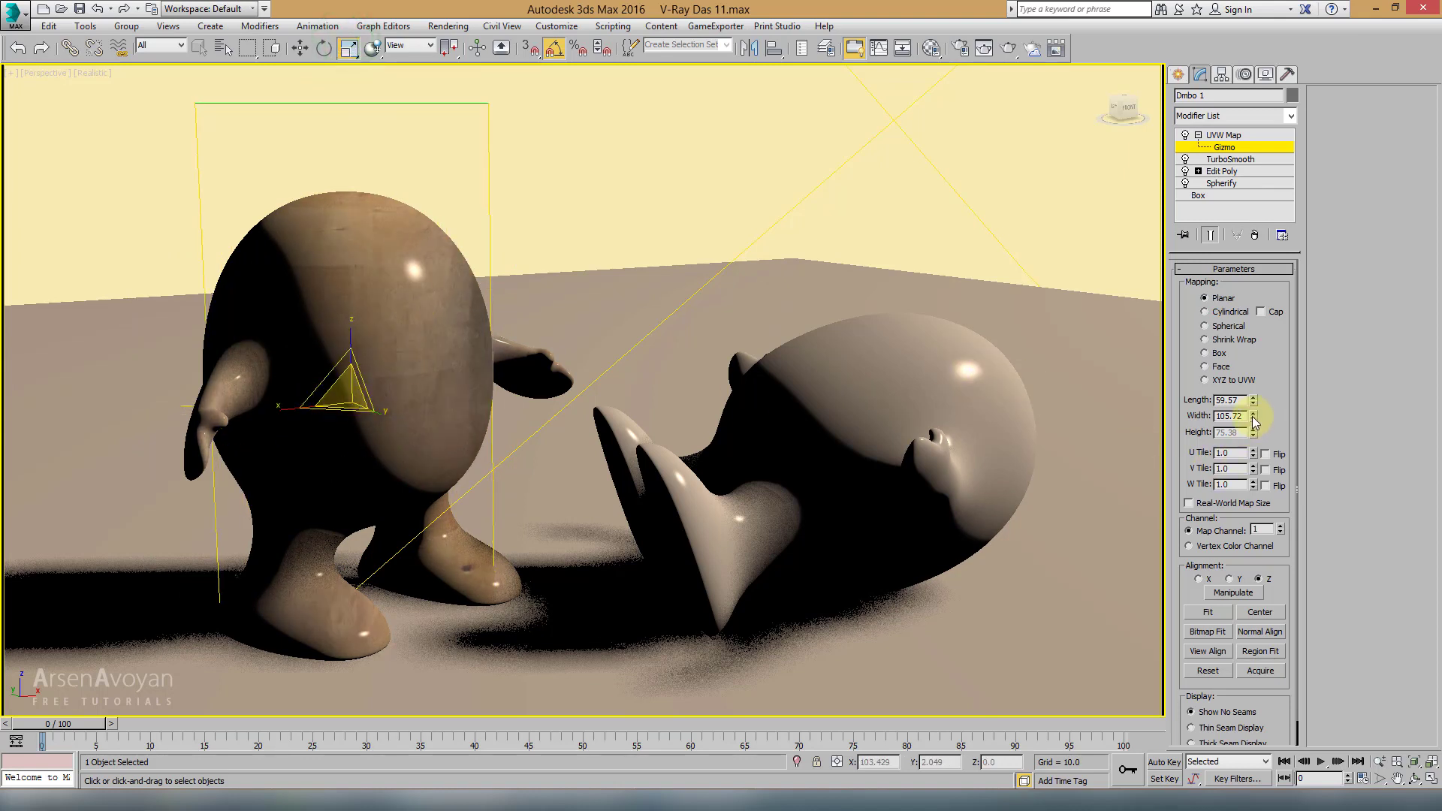
mouse_move(1252, 419)
left_mouse_down()
mouse_move(1254, 359)
mouse_move(1253, 432)
left_mouse_up()
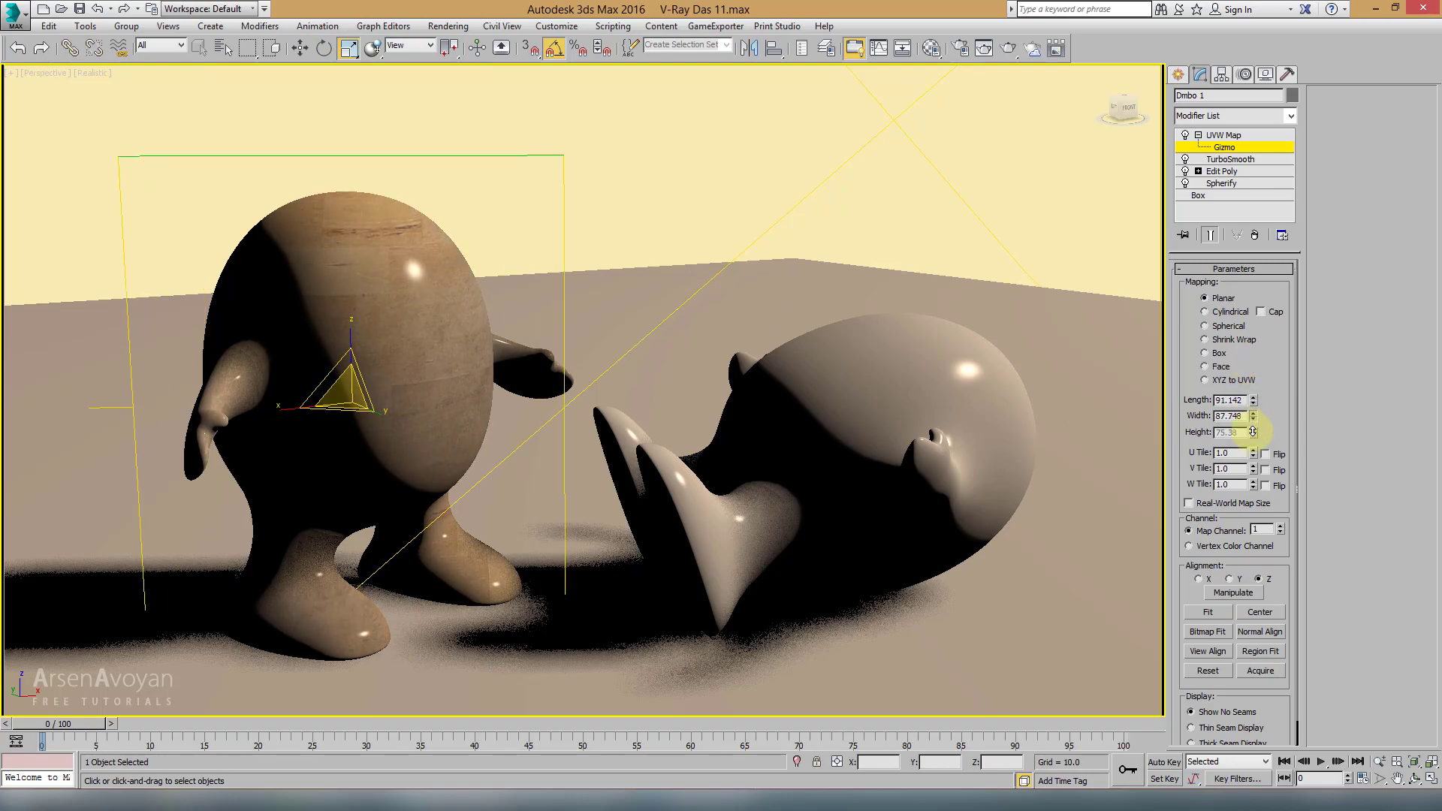
left_click(1011, 51)
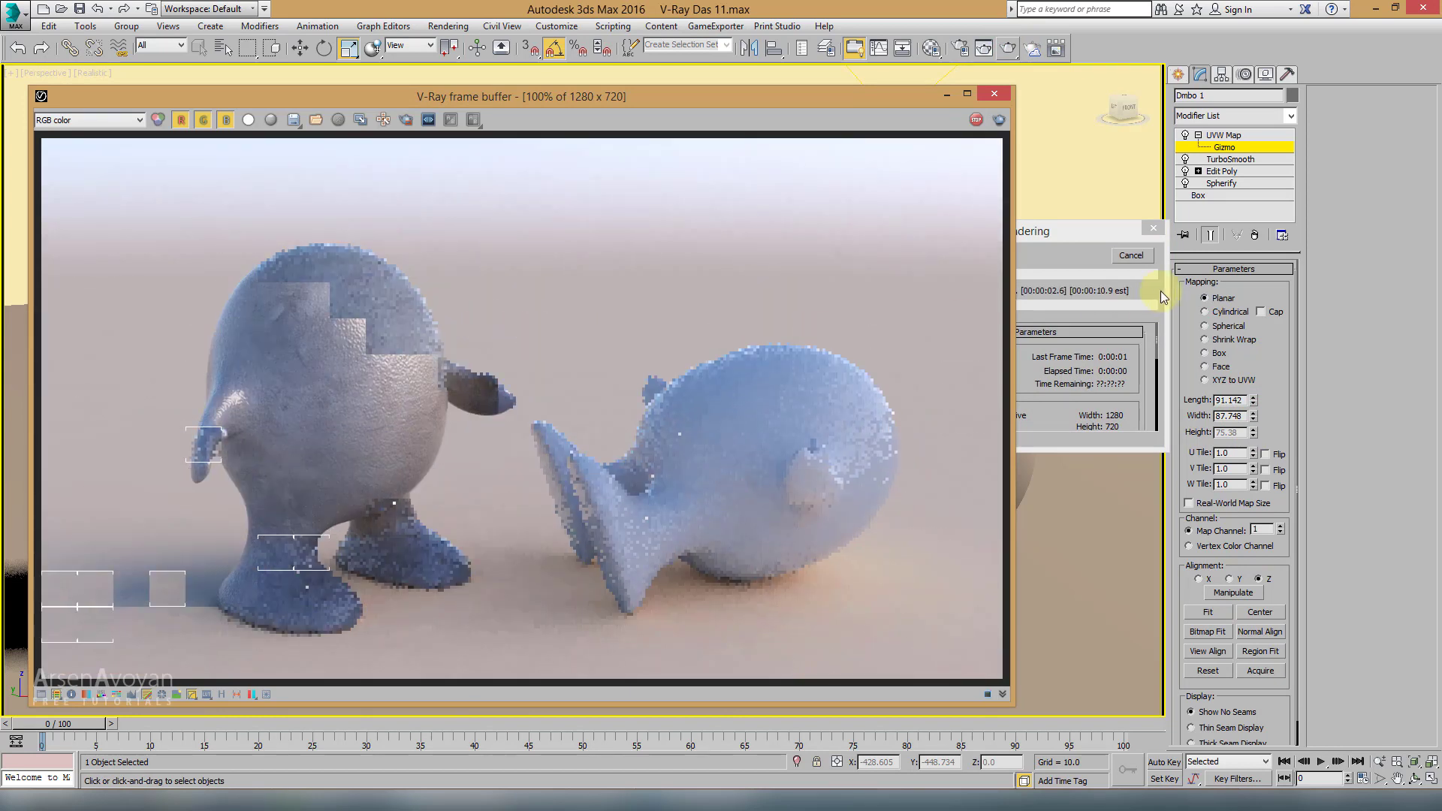
left_click(1131, 256)
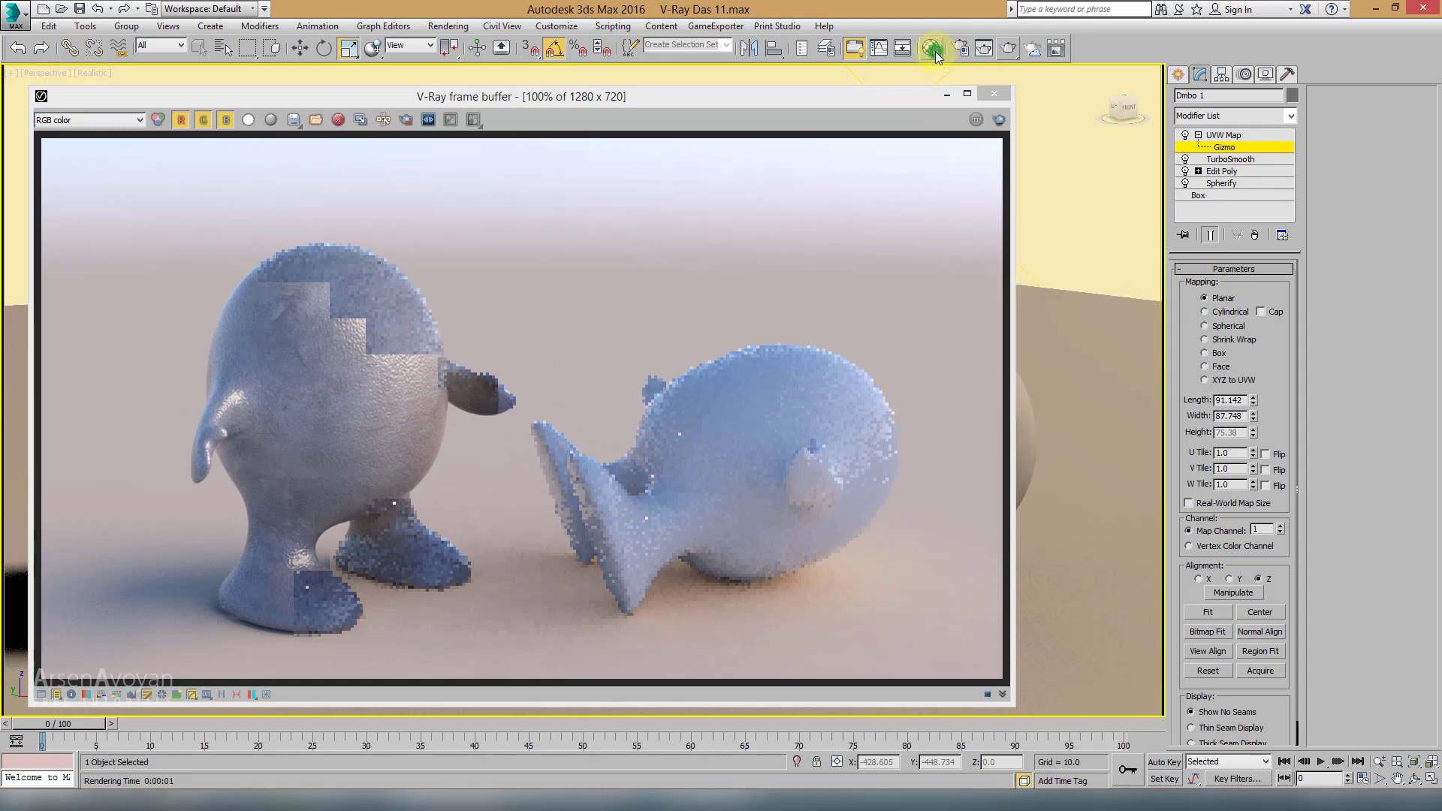
Step: Open the Mix map in the Diffuse slot of material 02 - Default and enter its Mix Amount Noise map
left_click(931, 48)
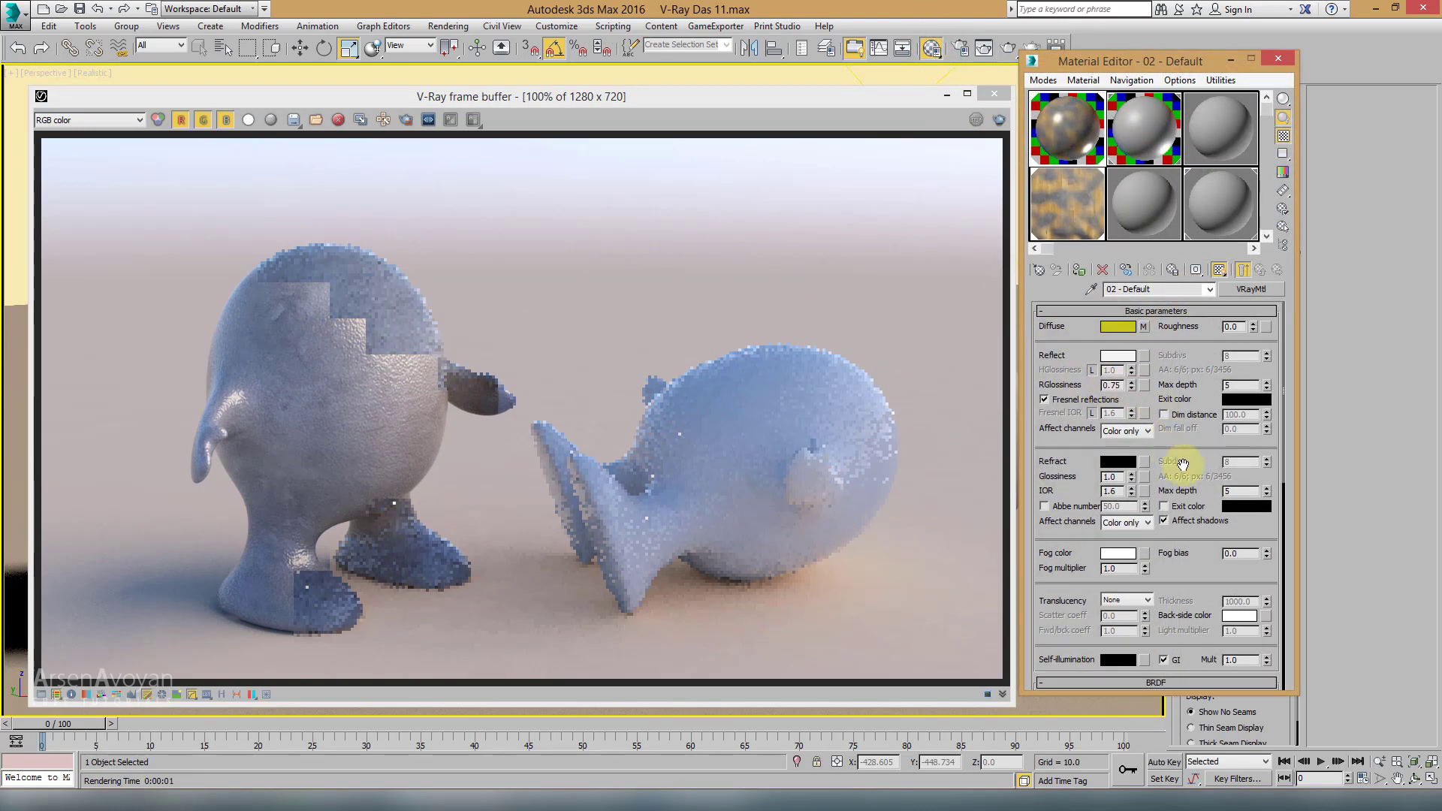
scroll(1183, 466, "down", 5)
scroll(1062, 469, "down", 3)
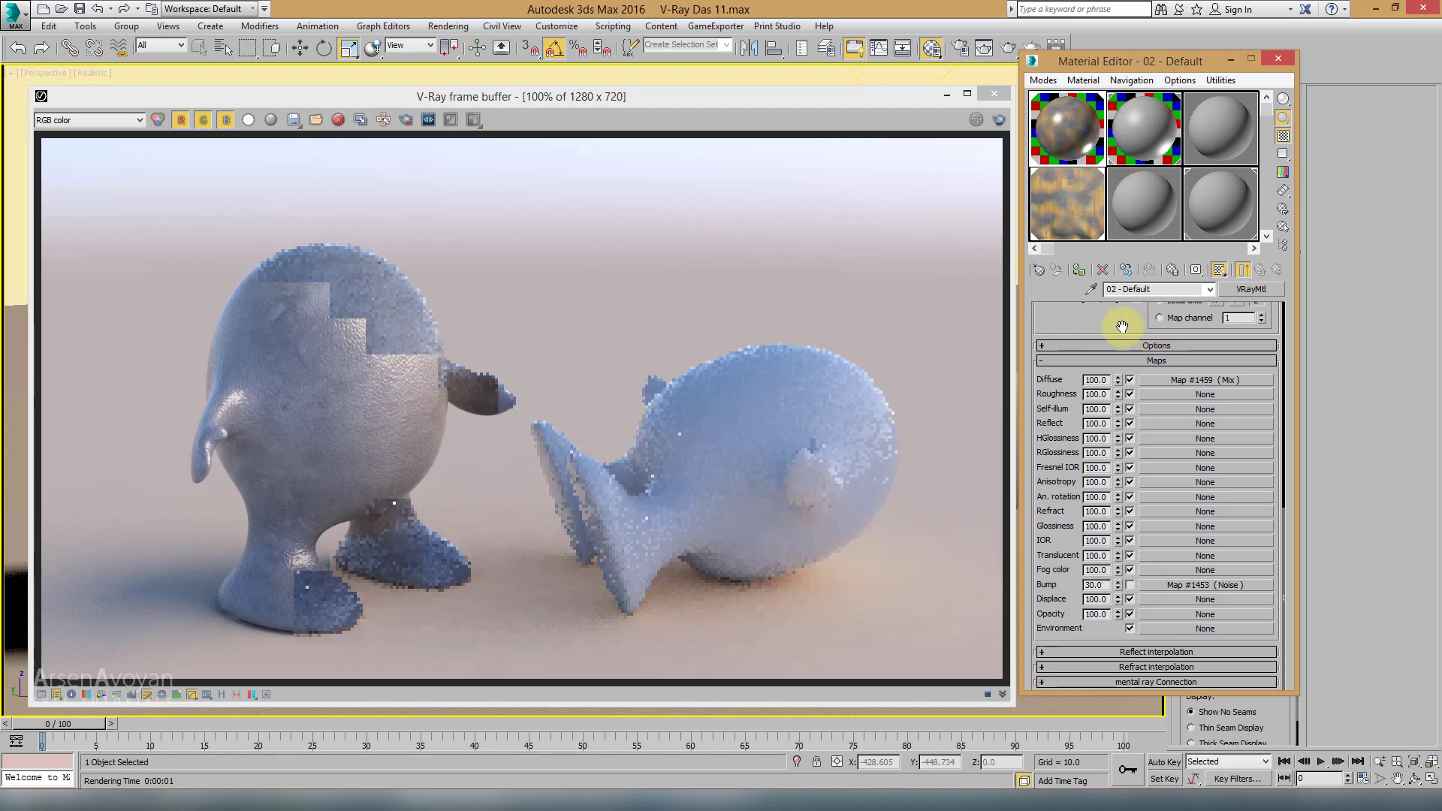
scroll(1120, 323, "up", 5)
left_click_drag(1195, 423, 1188, 534)
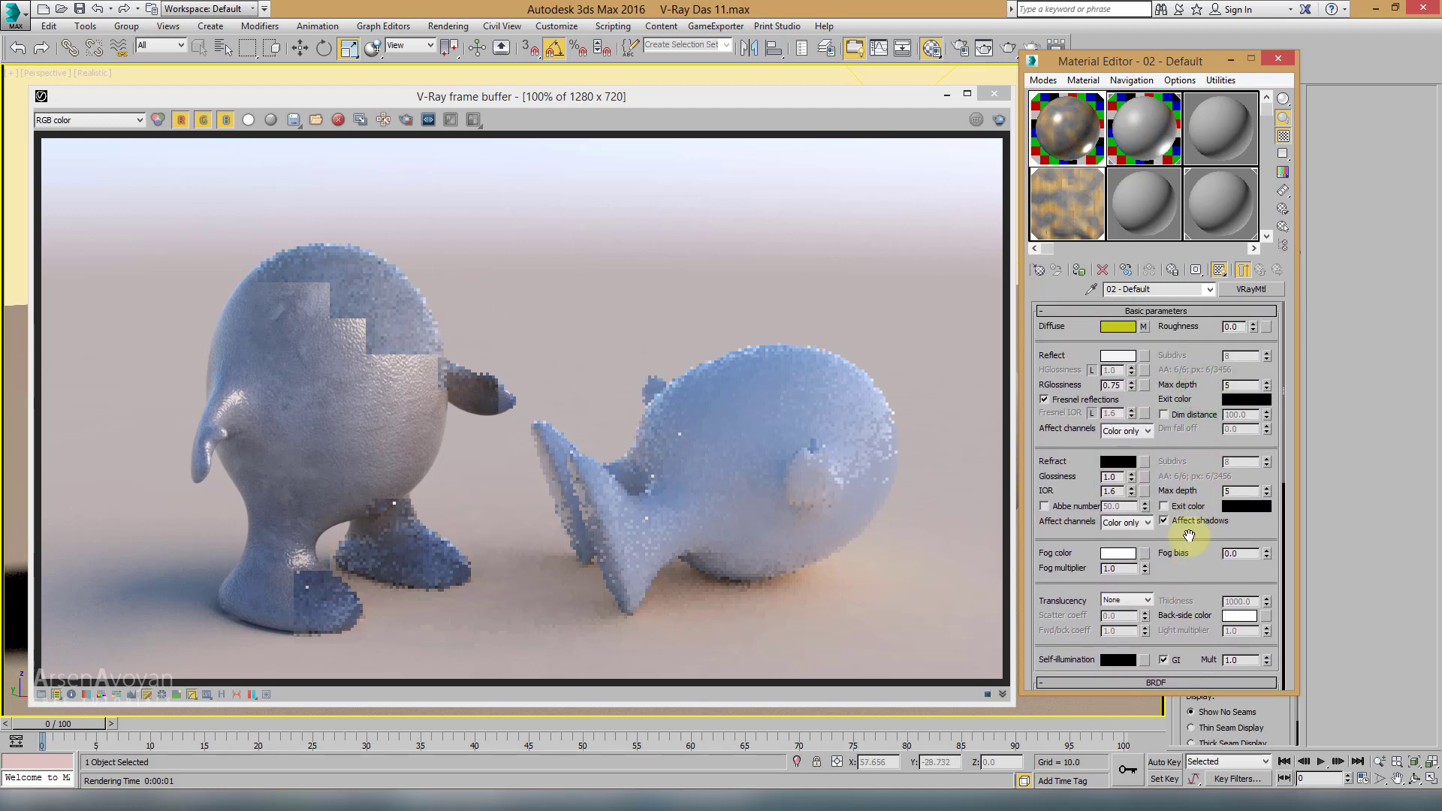
left_click(1142, 327)
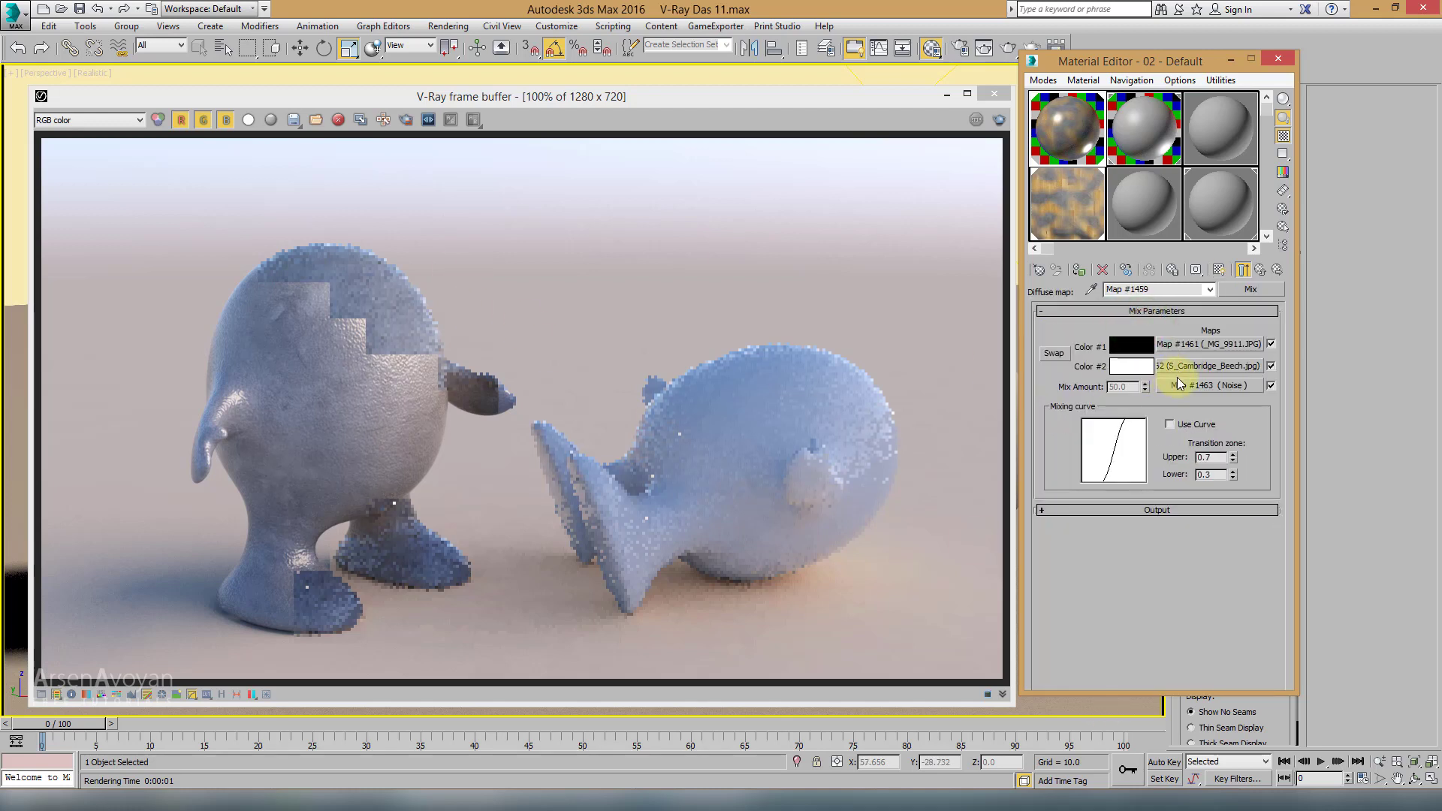
left_click(1217, 386)
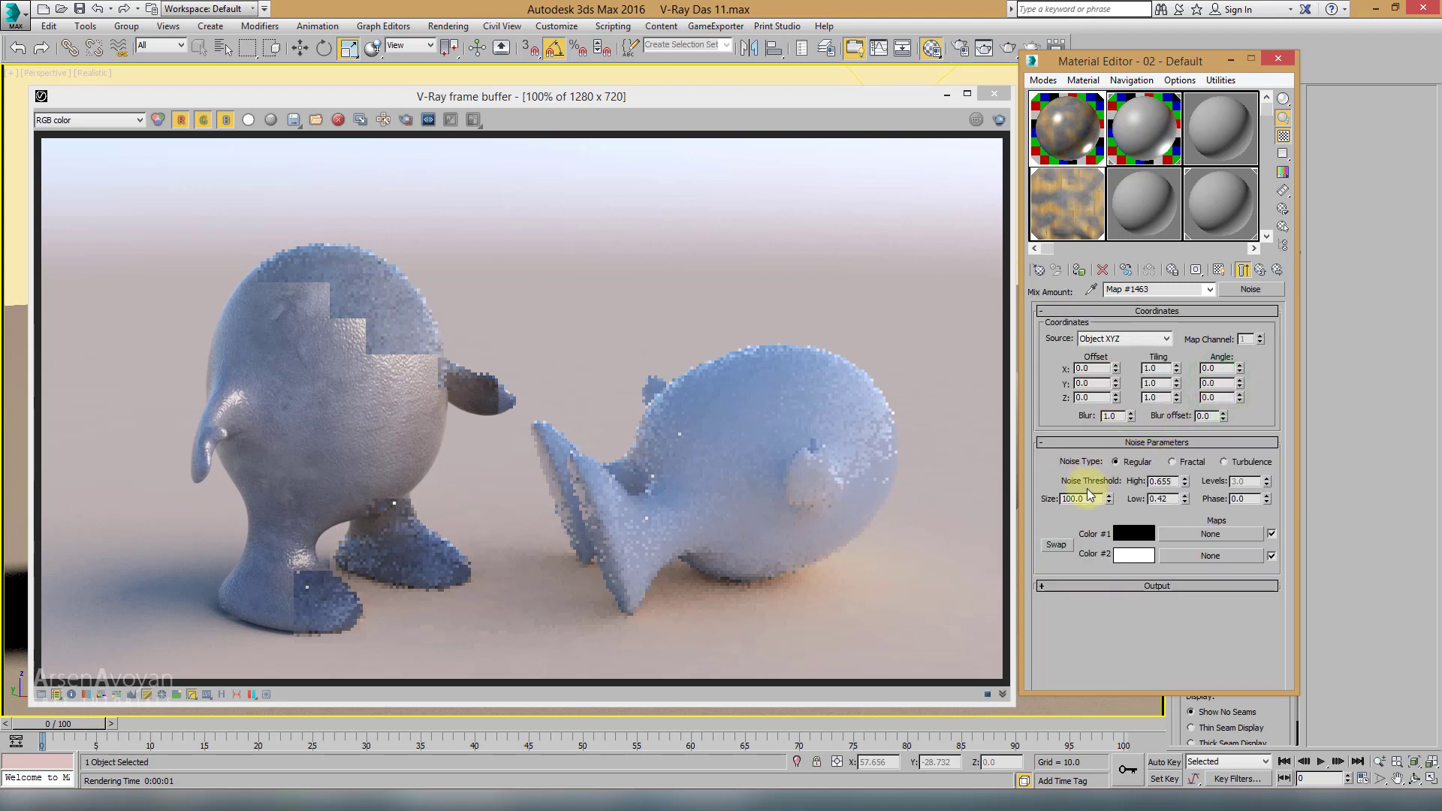
Step: Set the Noise map's tiling to 10 on X, Y and Z, and render the perspective view from the Mix level
left_click(1168, 381)
type("10")
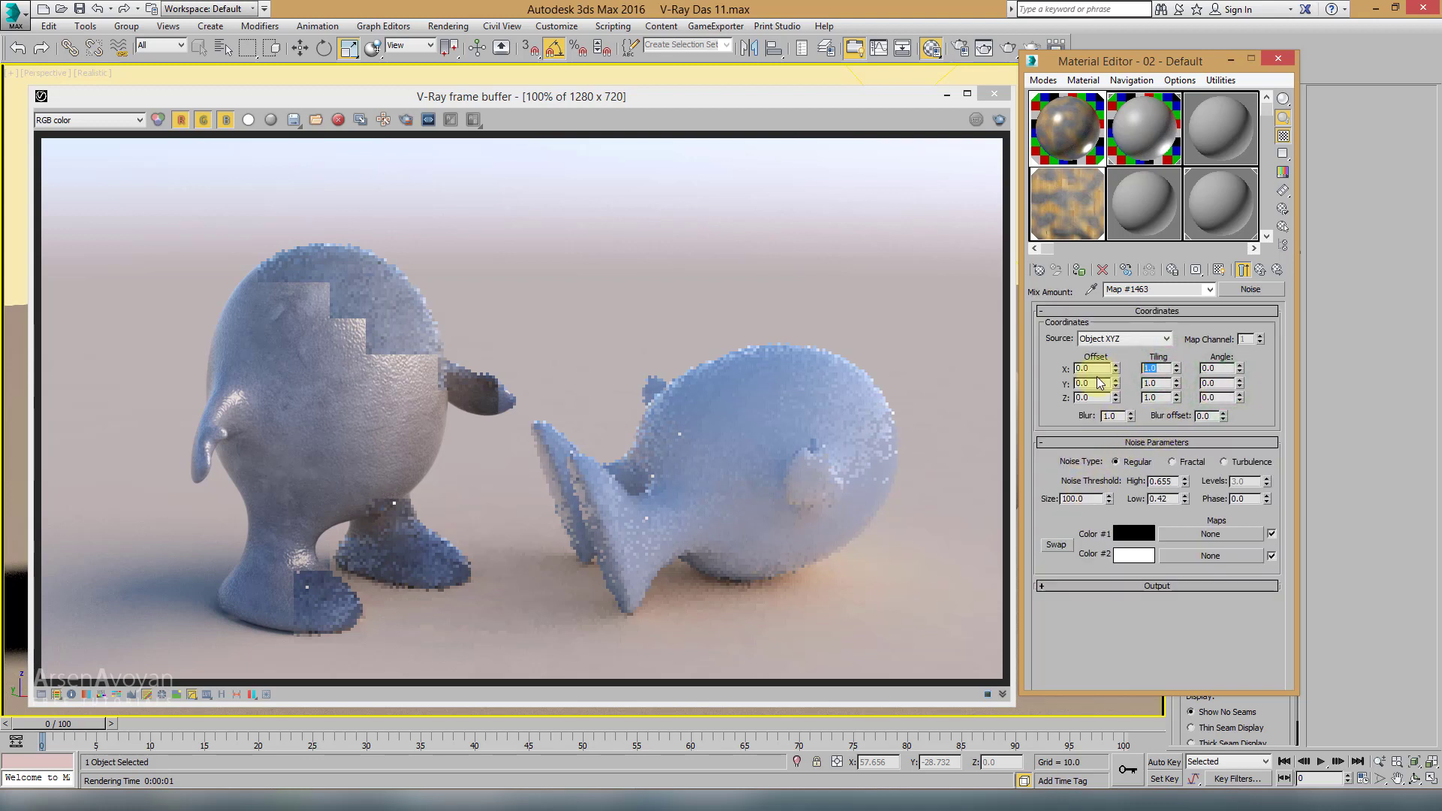
left_click(1158, 384)
type("10")
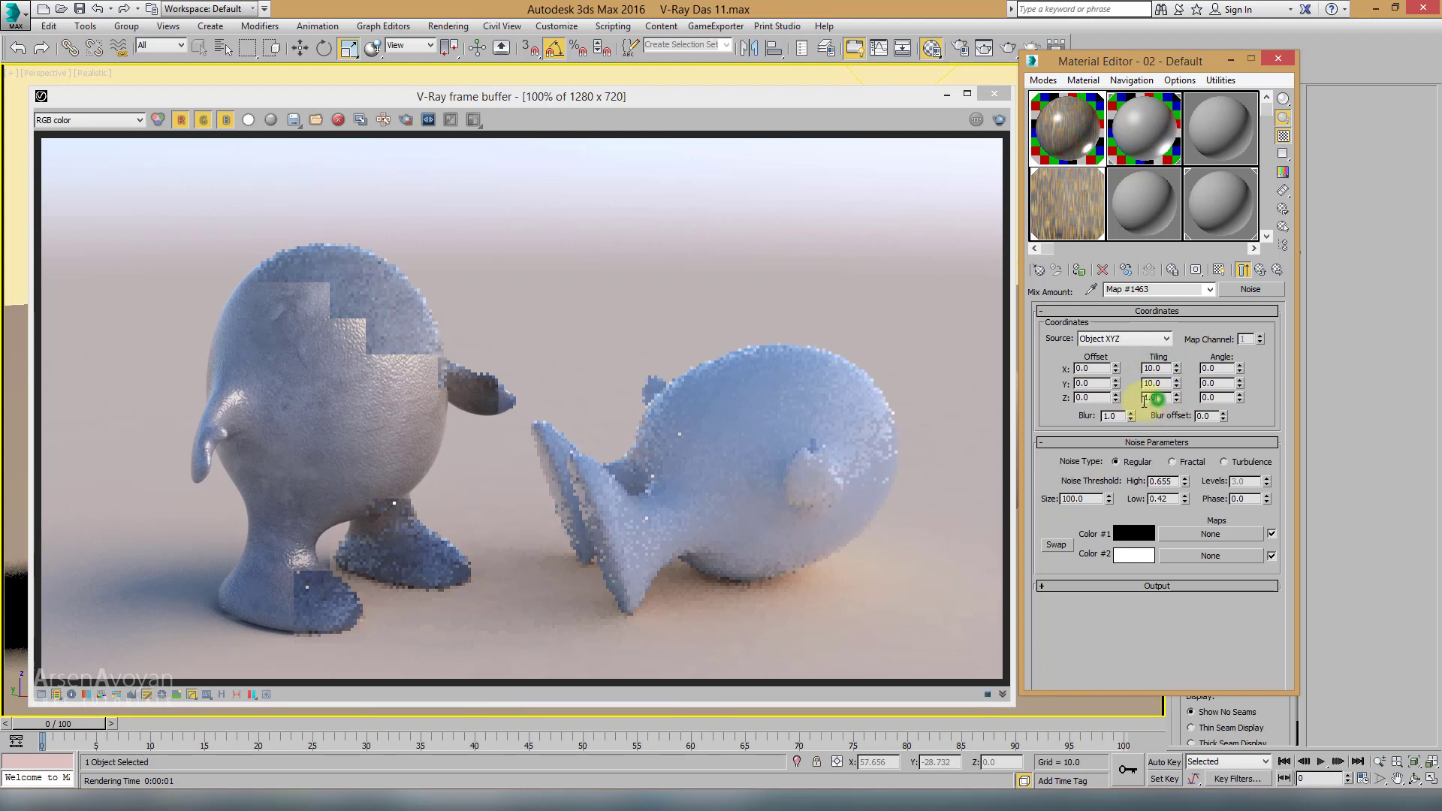
left_click(1262, 271)
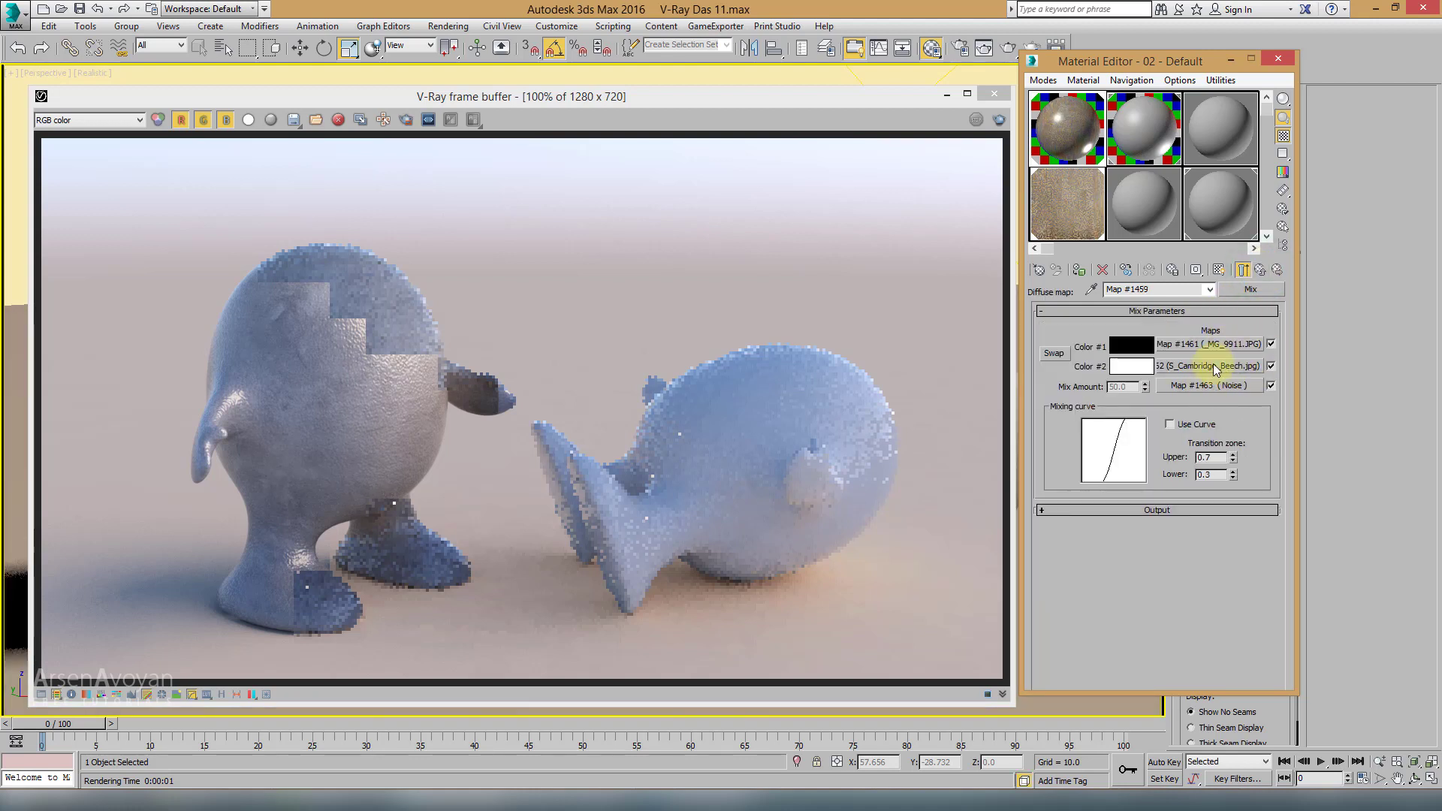
left_click(999, 120)
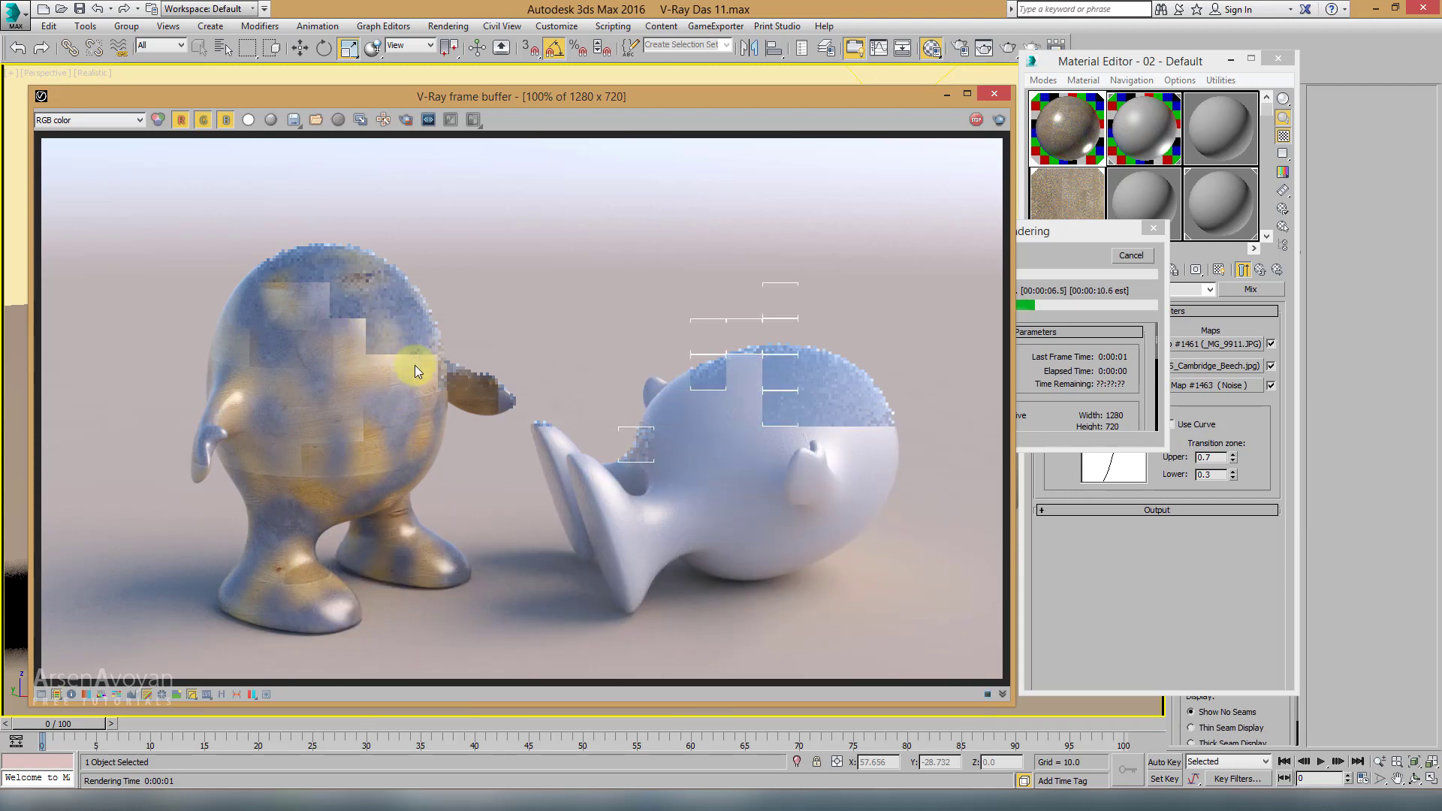
left_click(1259, 426)
Step: Replace the Noise map in the Mix Amount slot with a Gradient map, discarding the old map, and close the frame buffer
left_click(1233, 385)
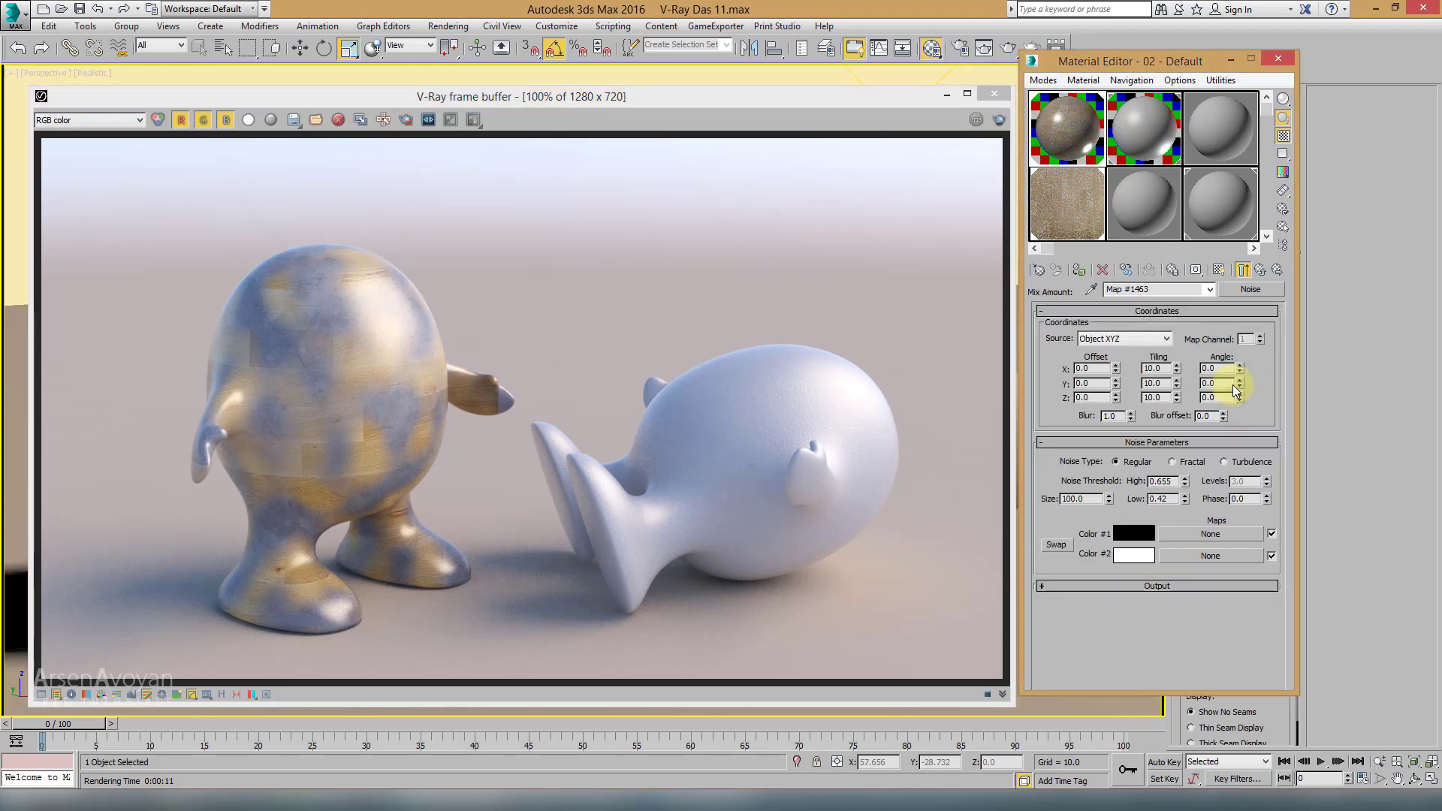
left_click(1251, 290)
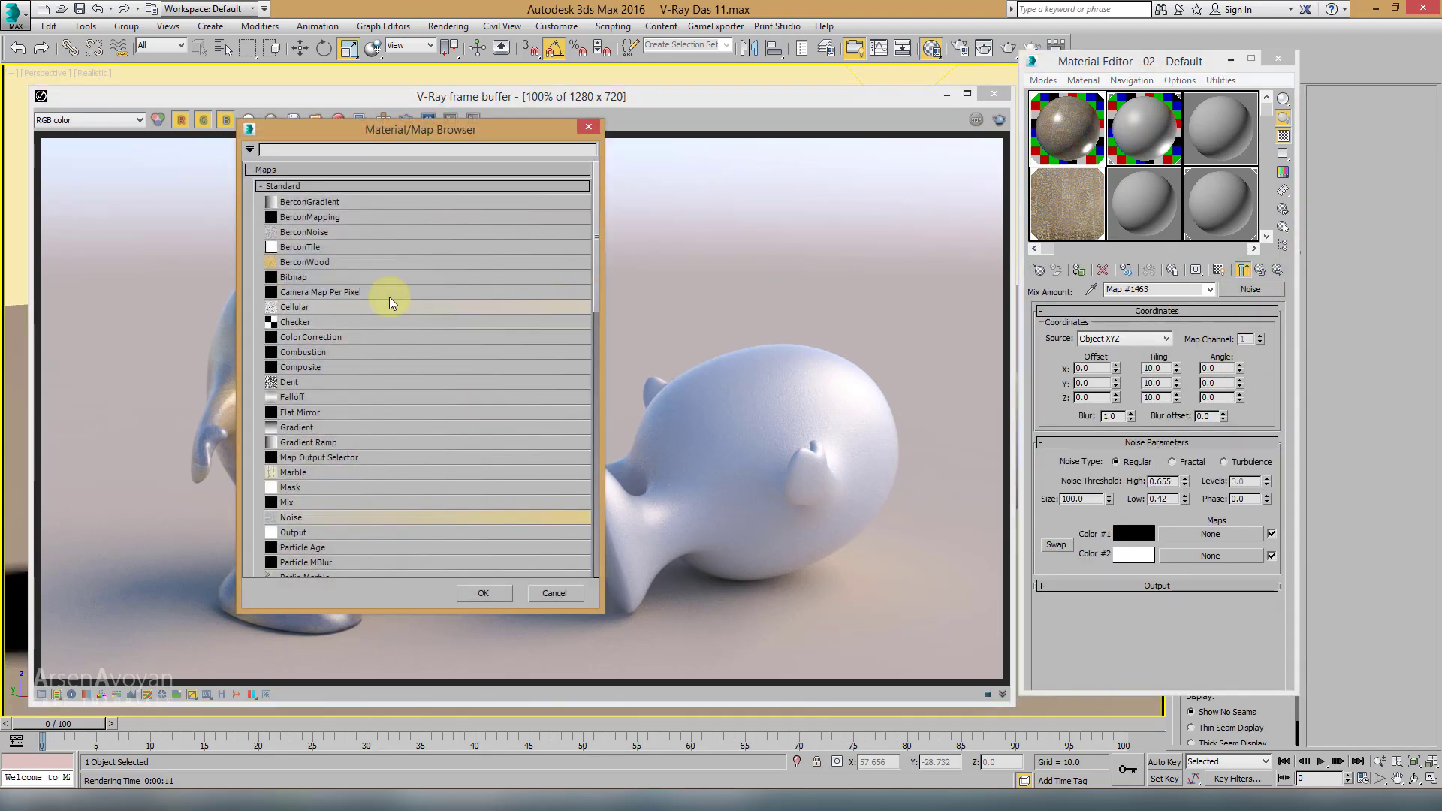
left_click(360, 231)
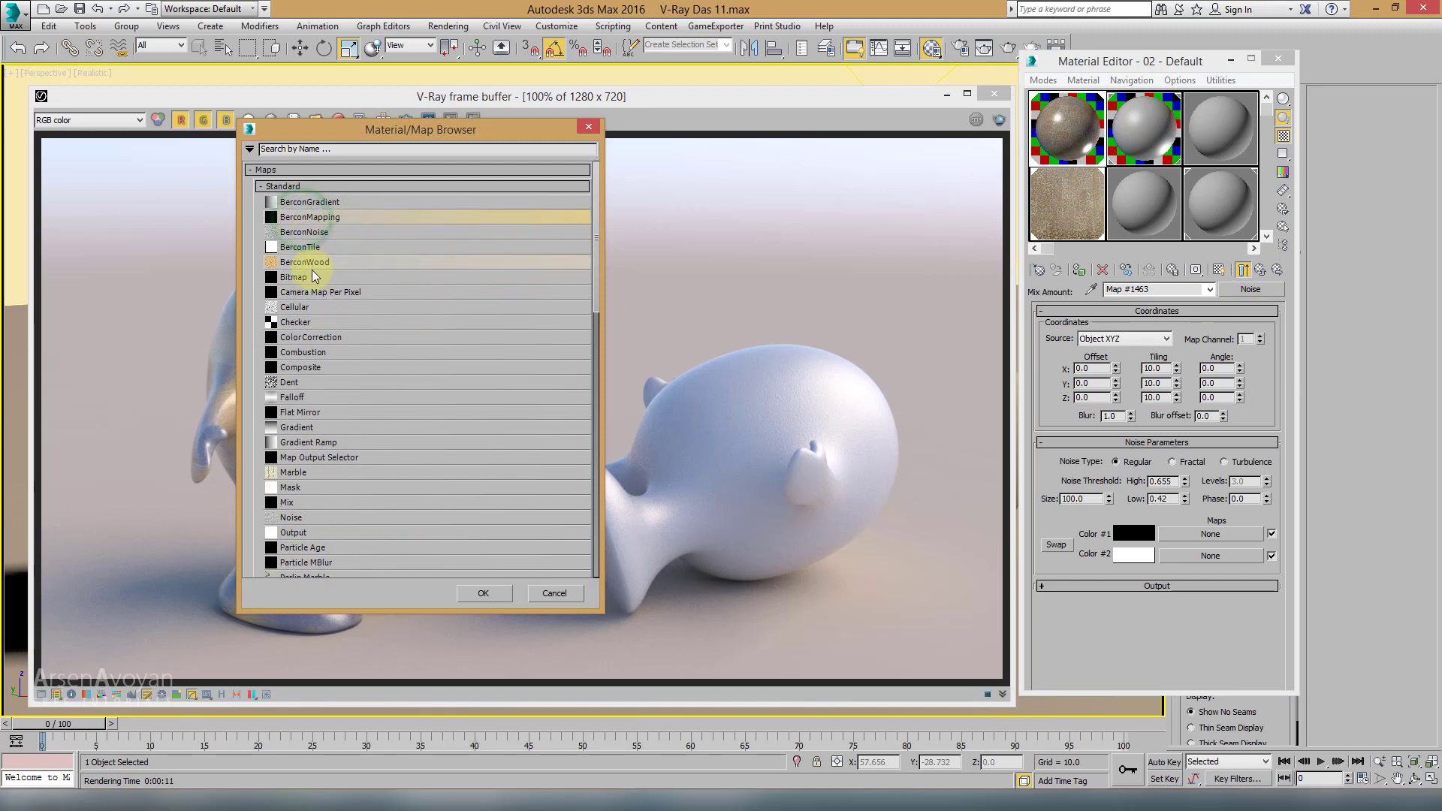
scroll(316, 331, "down", 1)
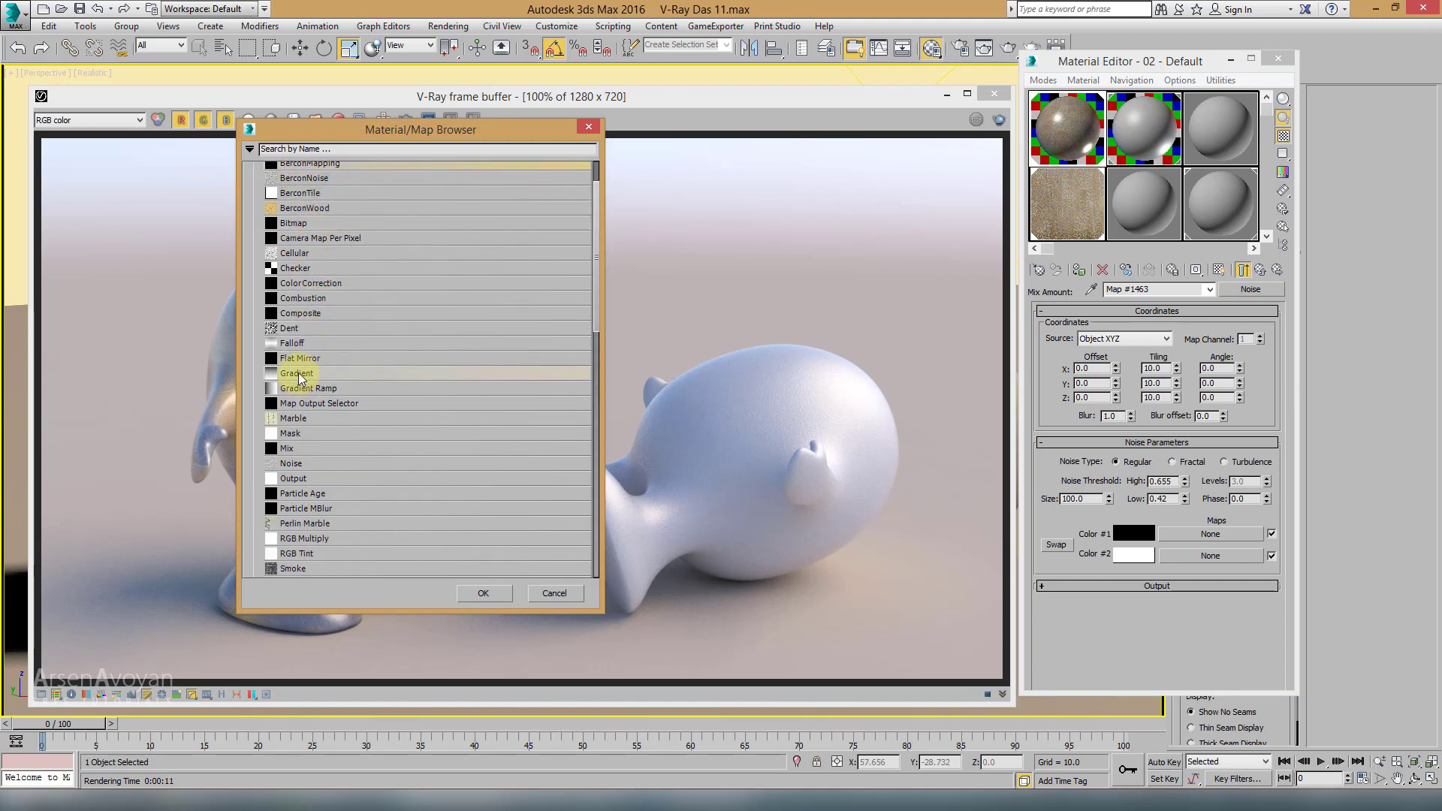
double_click(302, 374)
left_click(1125, 413)
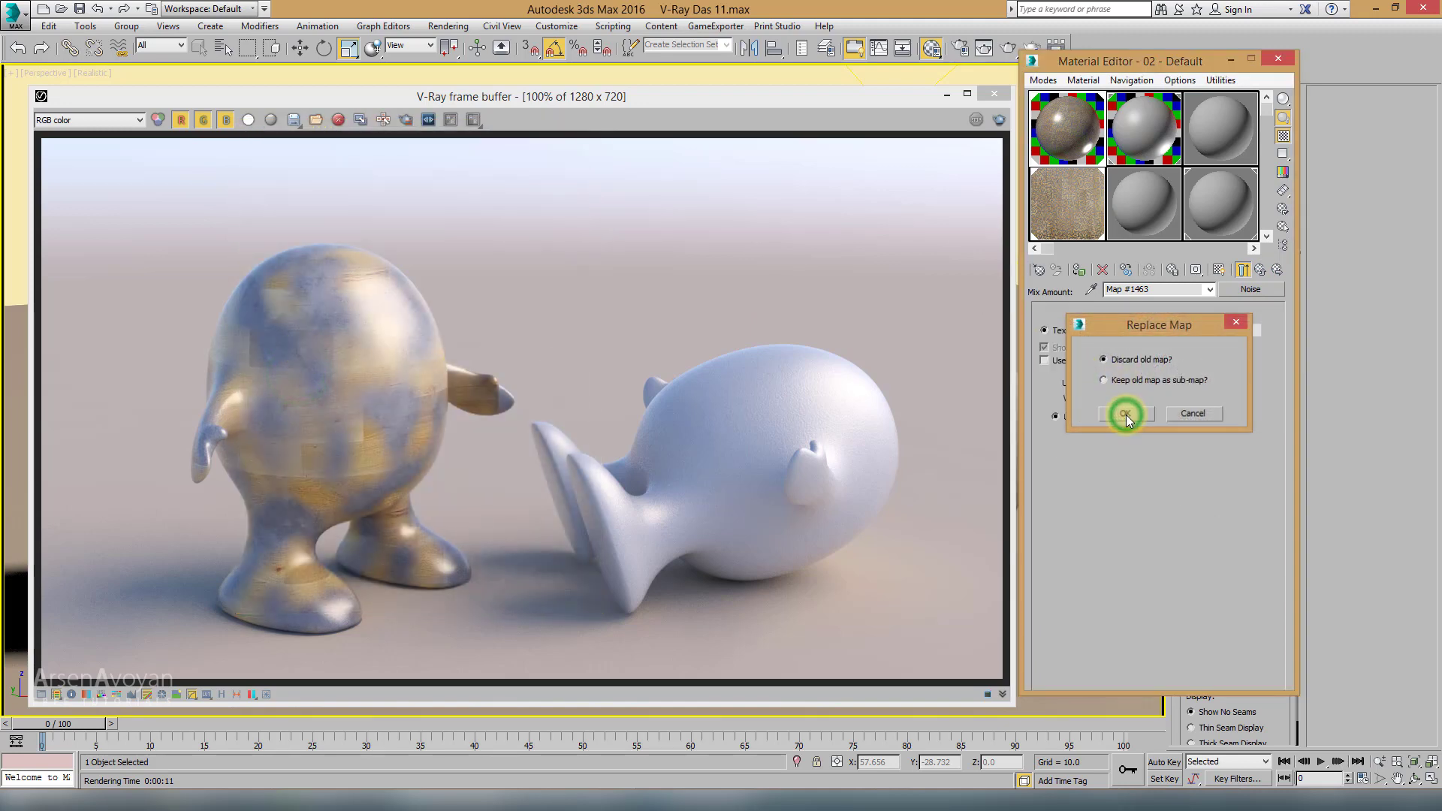
left_click(940, 96)
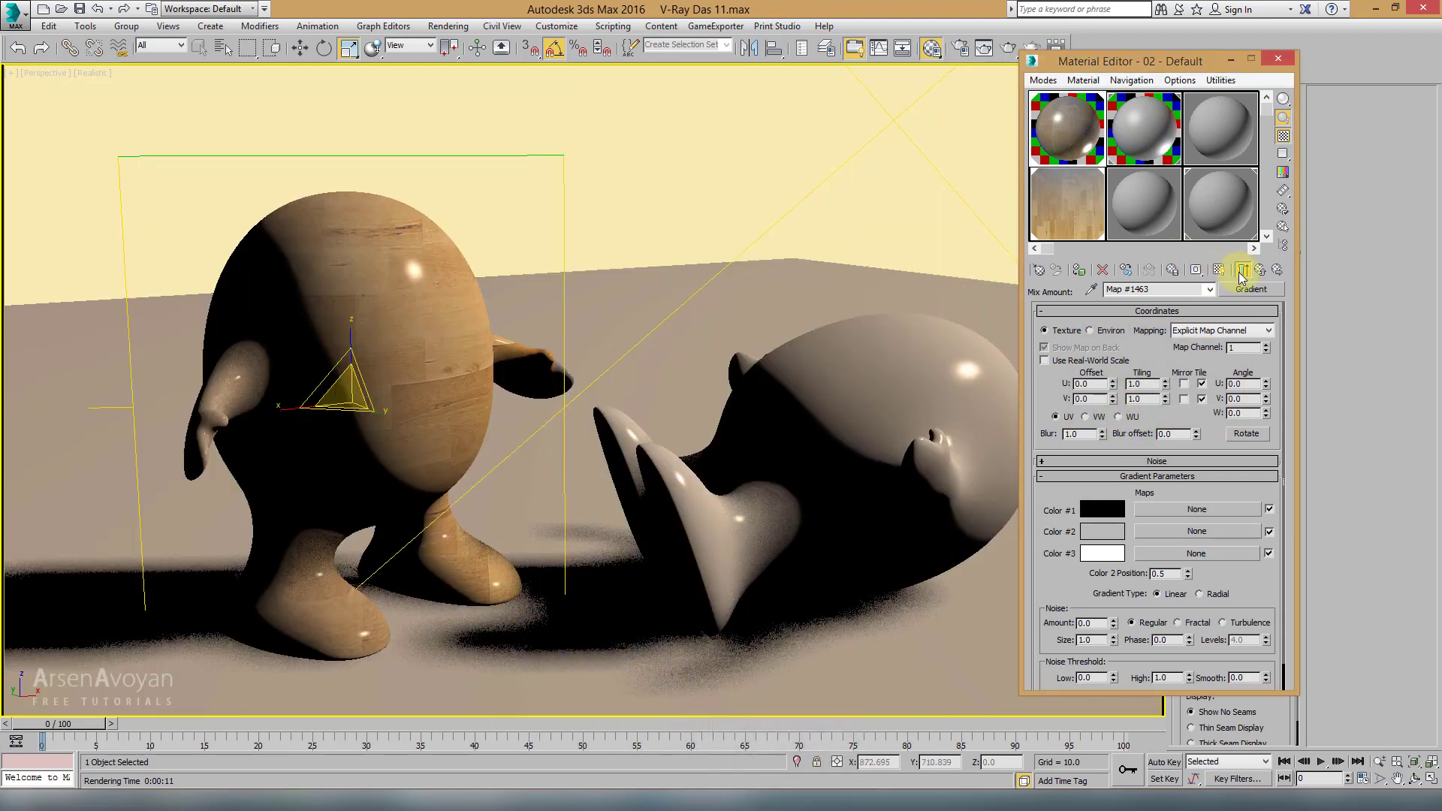
Step: Toggle the Gradient map's display in the viewport and open an enlarged preview of the Mix map
left_click(1219, 272)
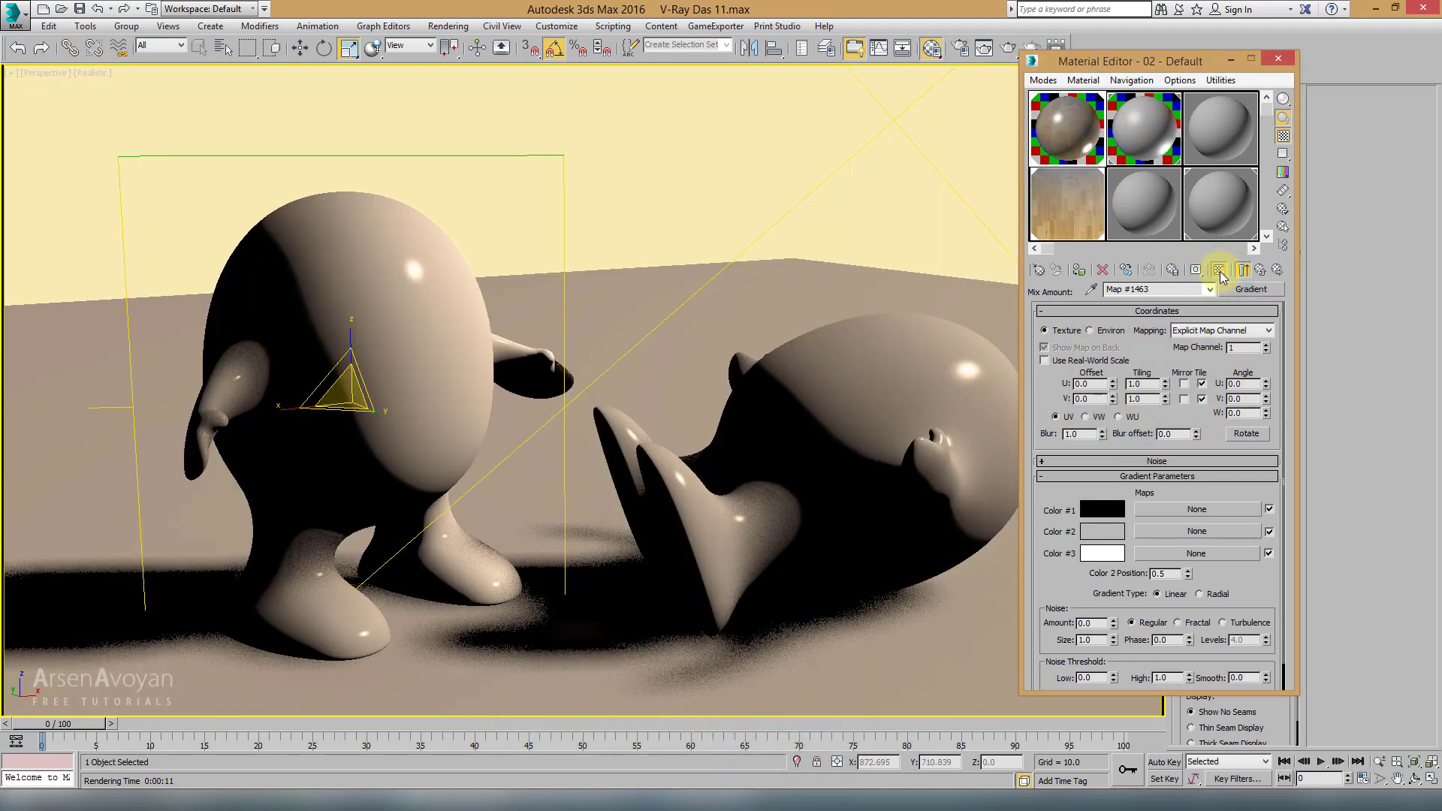
left_click(1220, 272)
left_click(1219, 272)
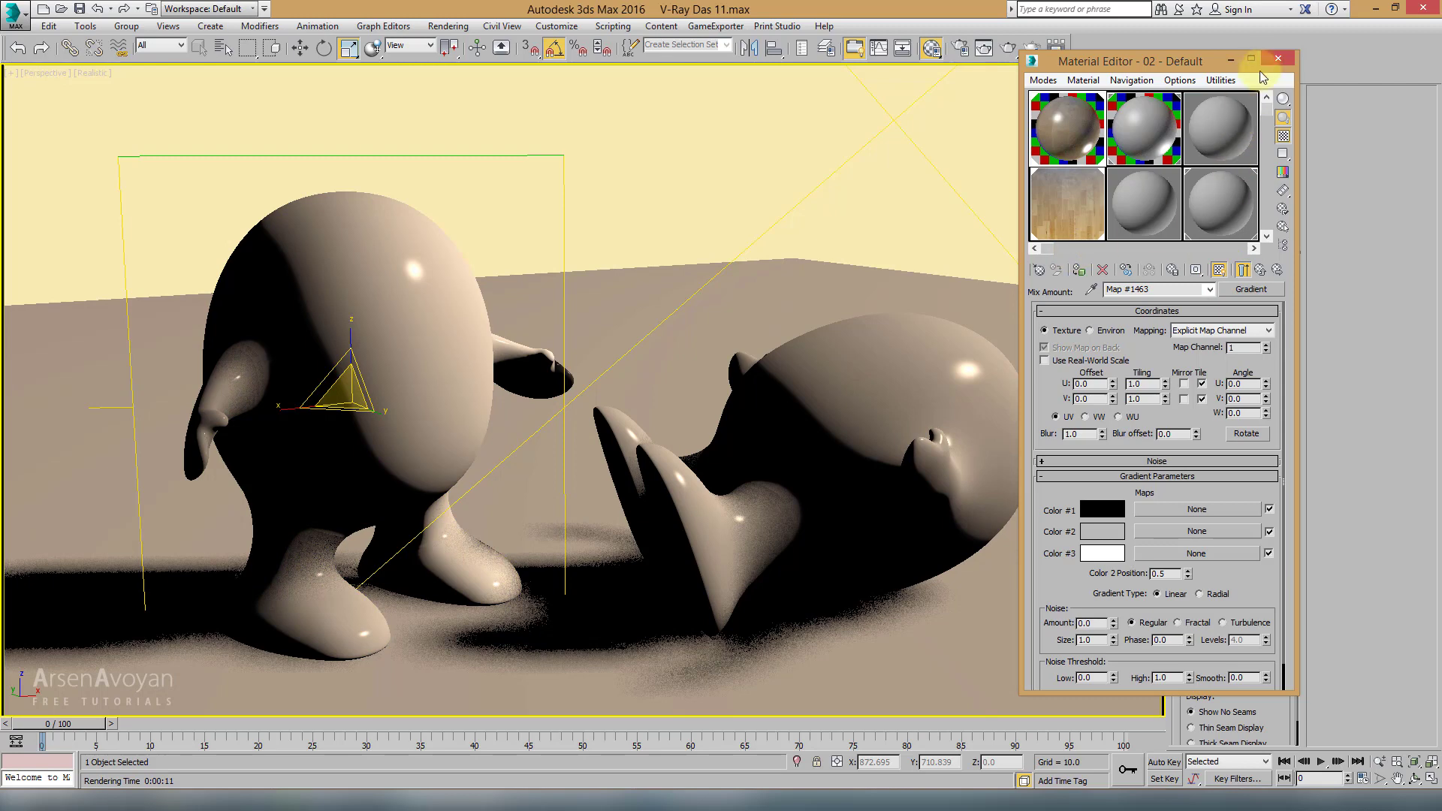
double_click(1067, 205)
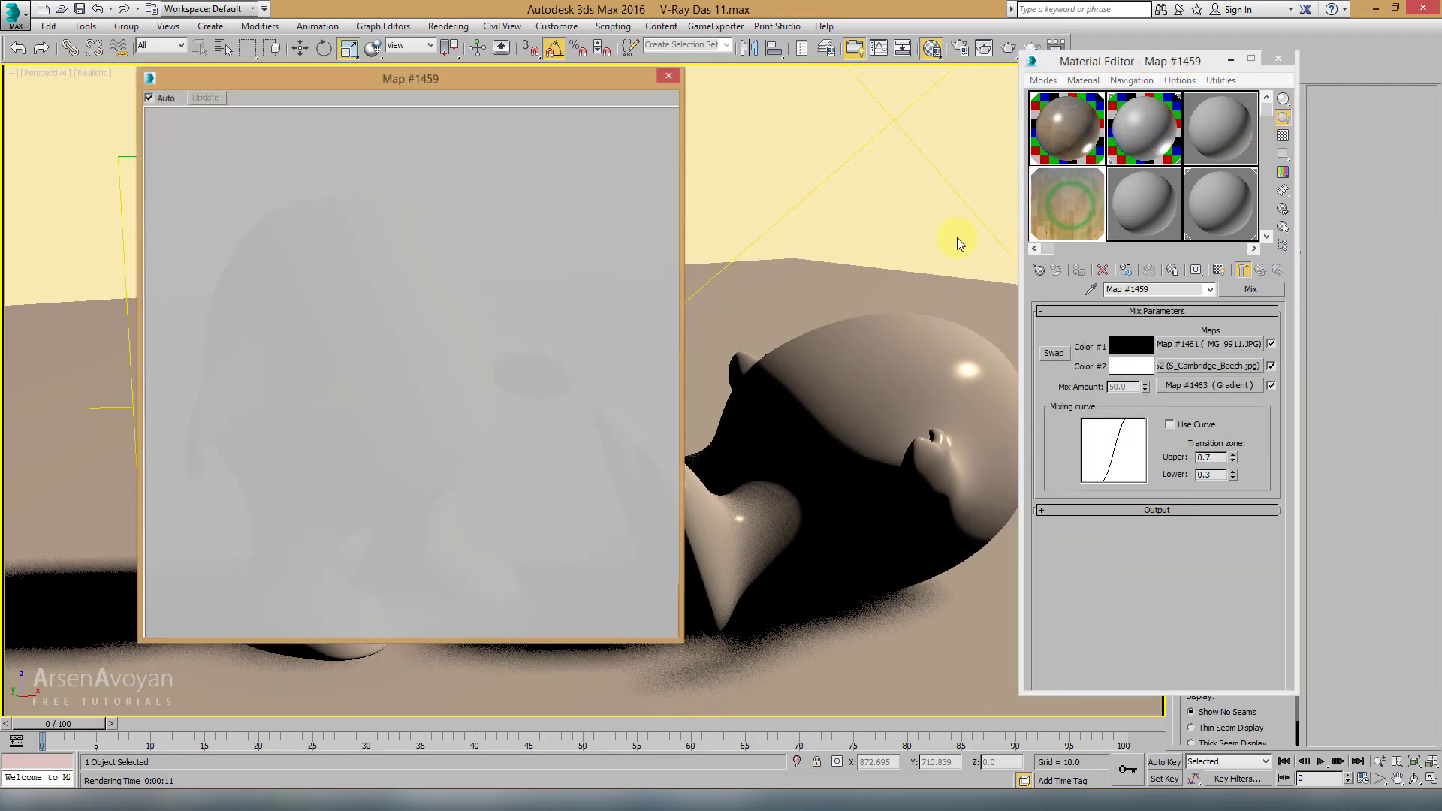
left_click(512, 565)
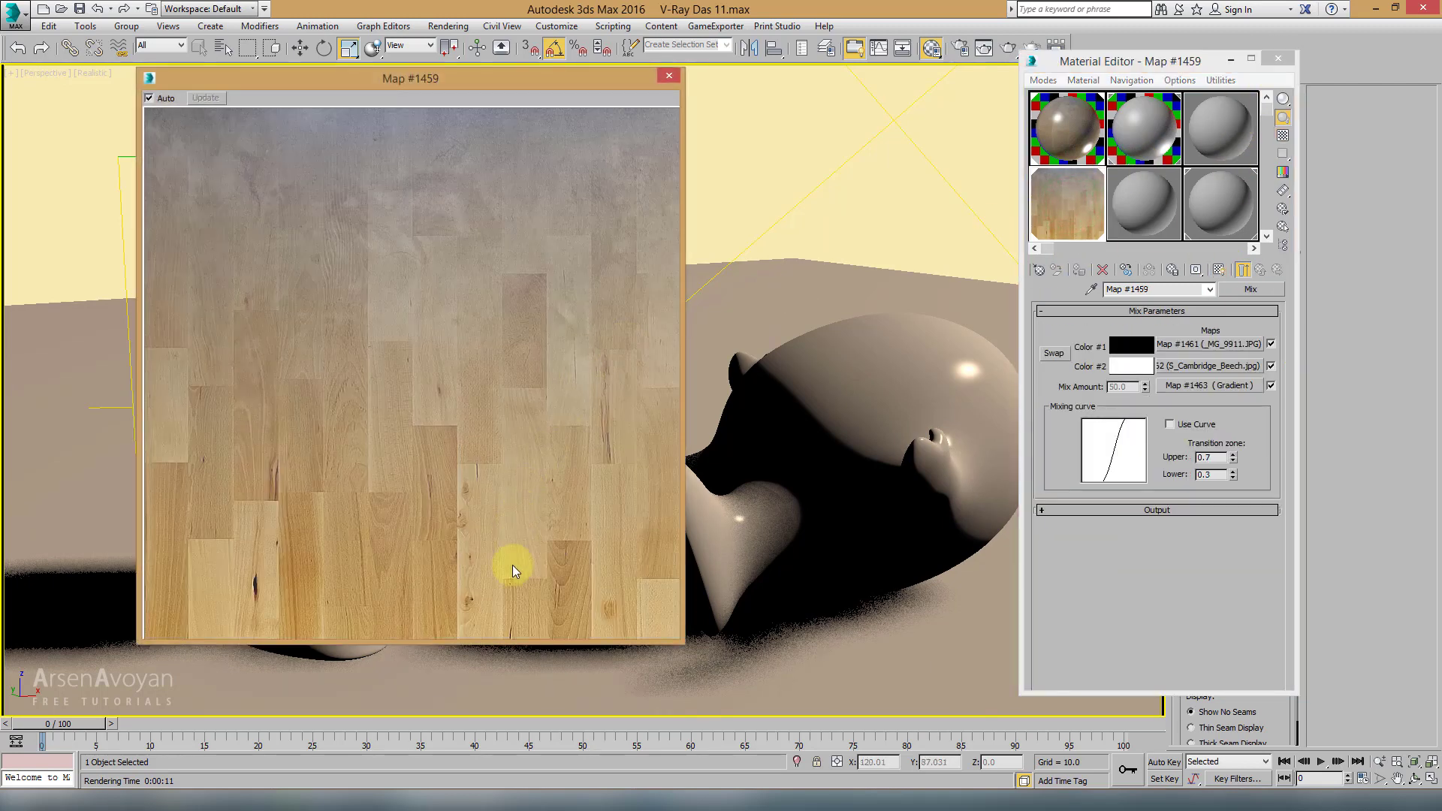
Step: Close the enlarged Mix map preview, test-render the perspective view with the Gradient mask, and cancel the render
left_click(669, 76)
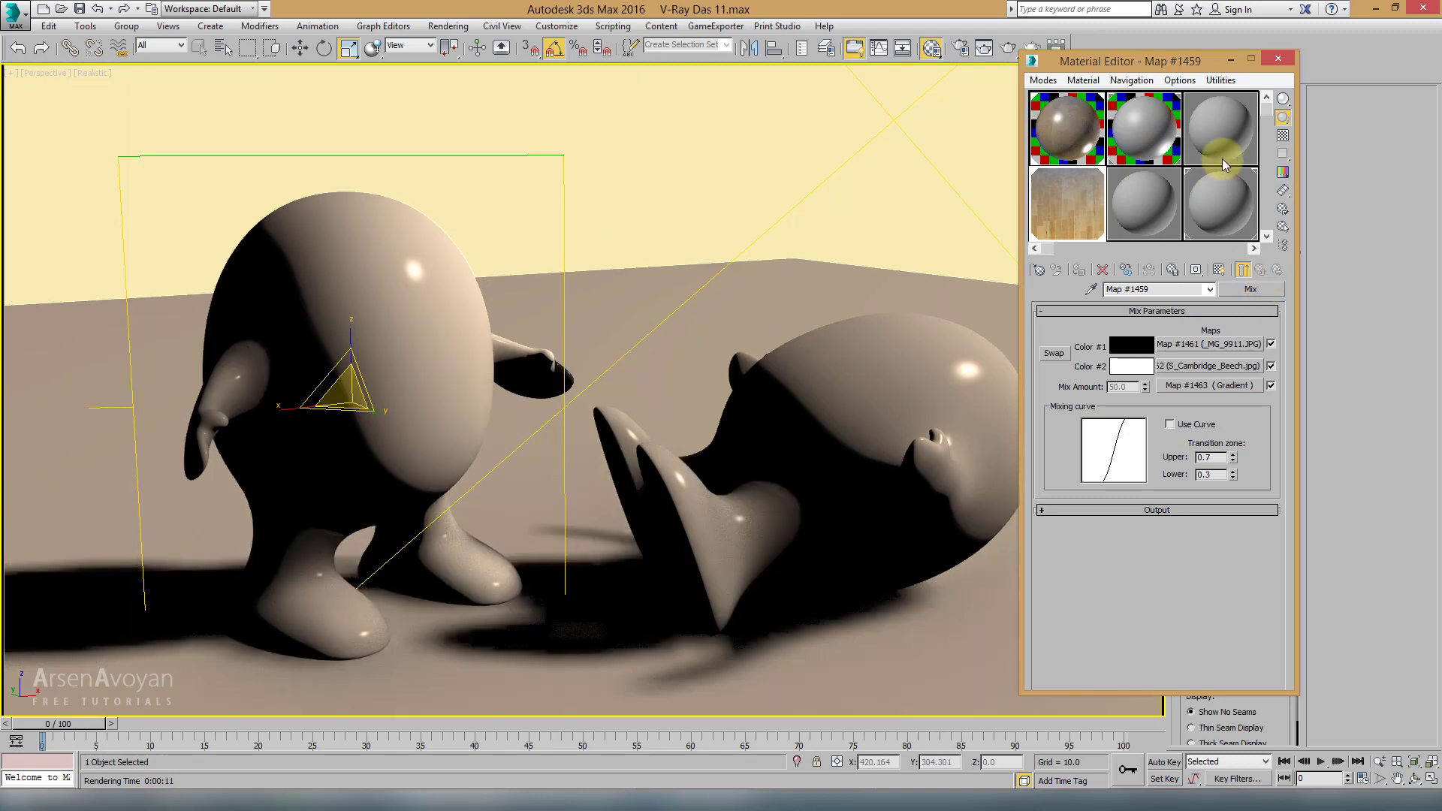
left_click(1005, 50)
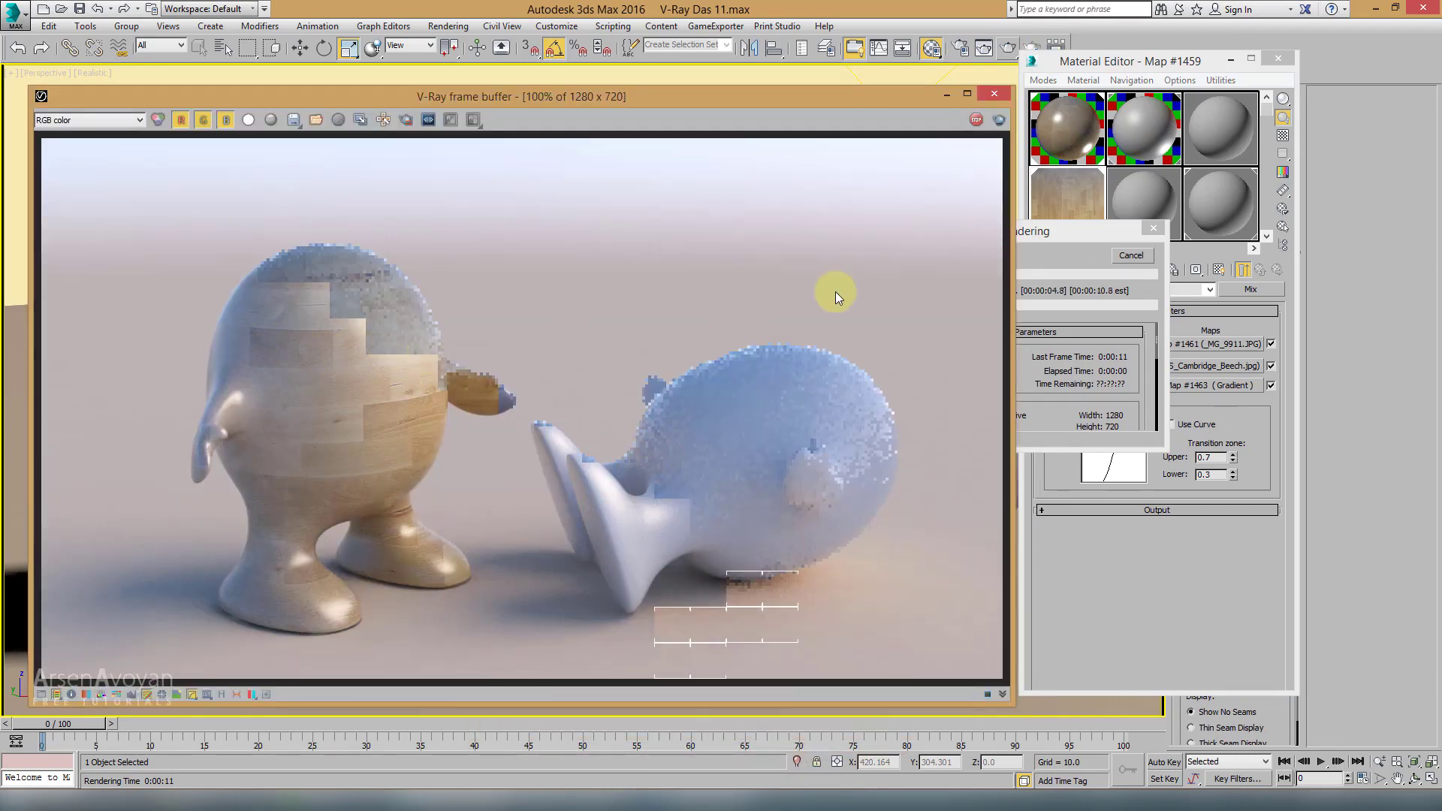
left_click(994, 93)
left_click(1131, 255)
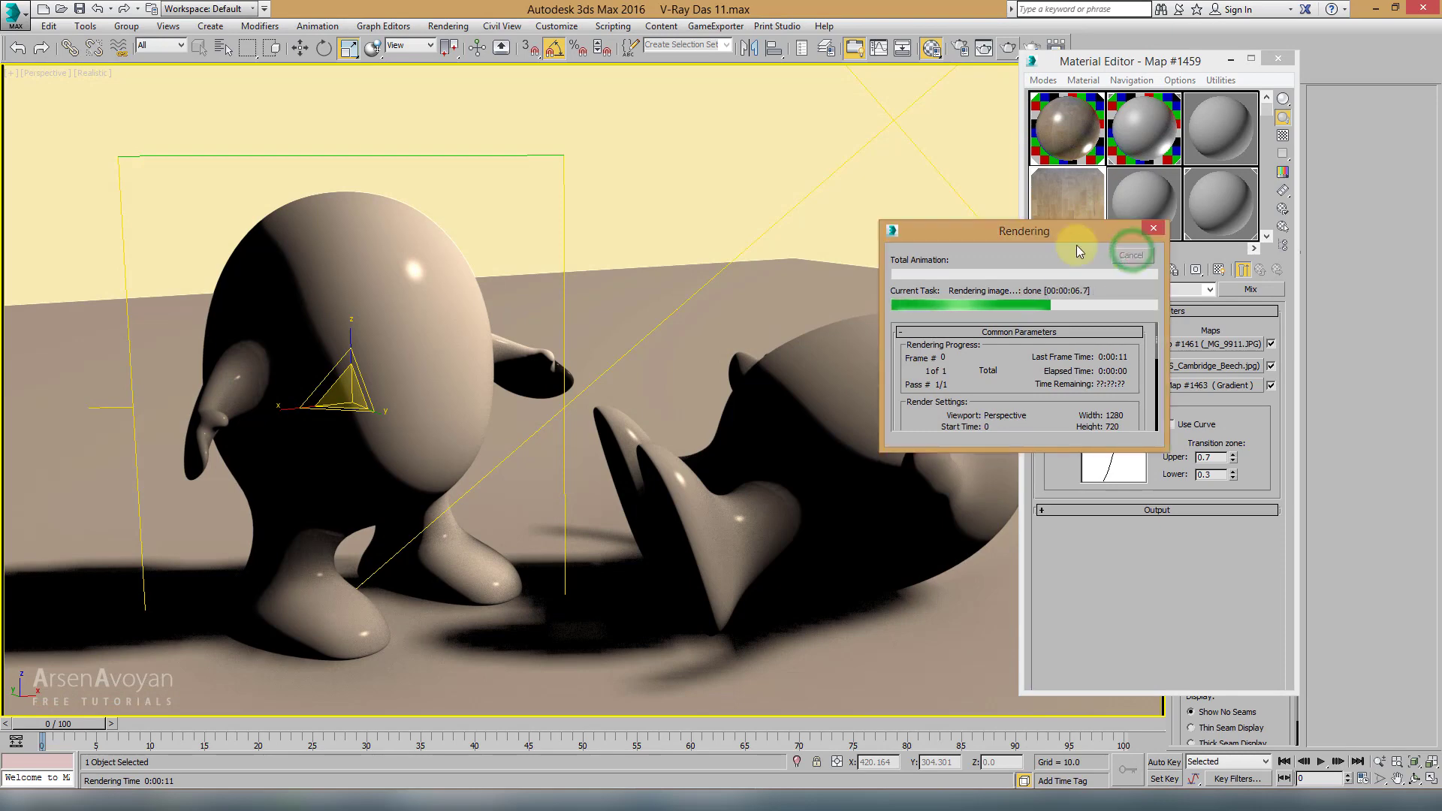
Step: Rotate the UVW Map gizmo -90° about its local Z axis, scale it down slightly in height, and render the perspective view
left_click(325, 48)
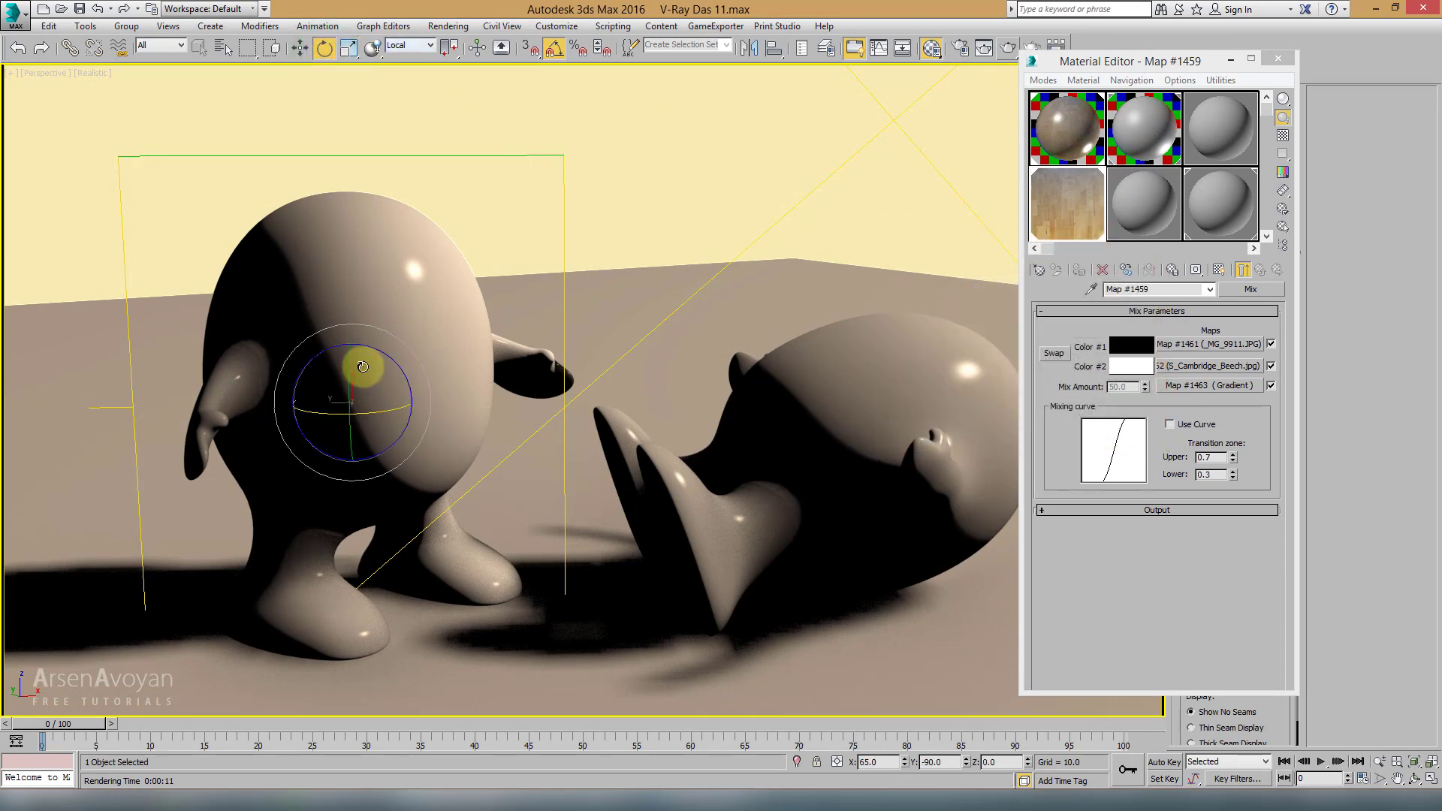
left_click_drag(378, 354, 421, 412)
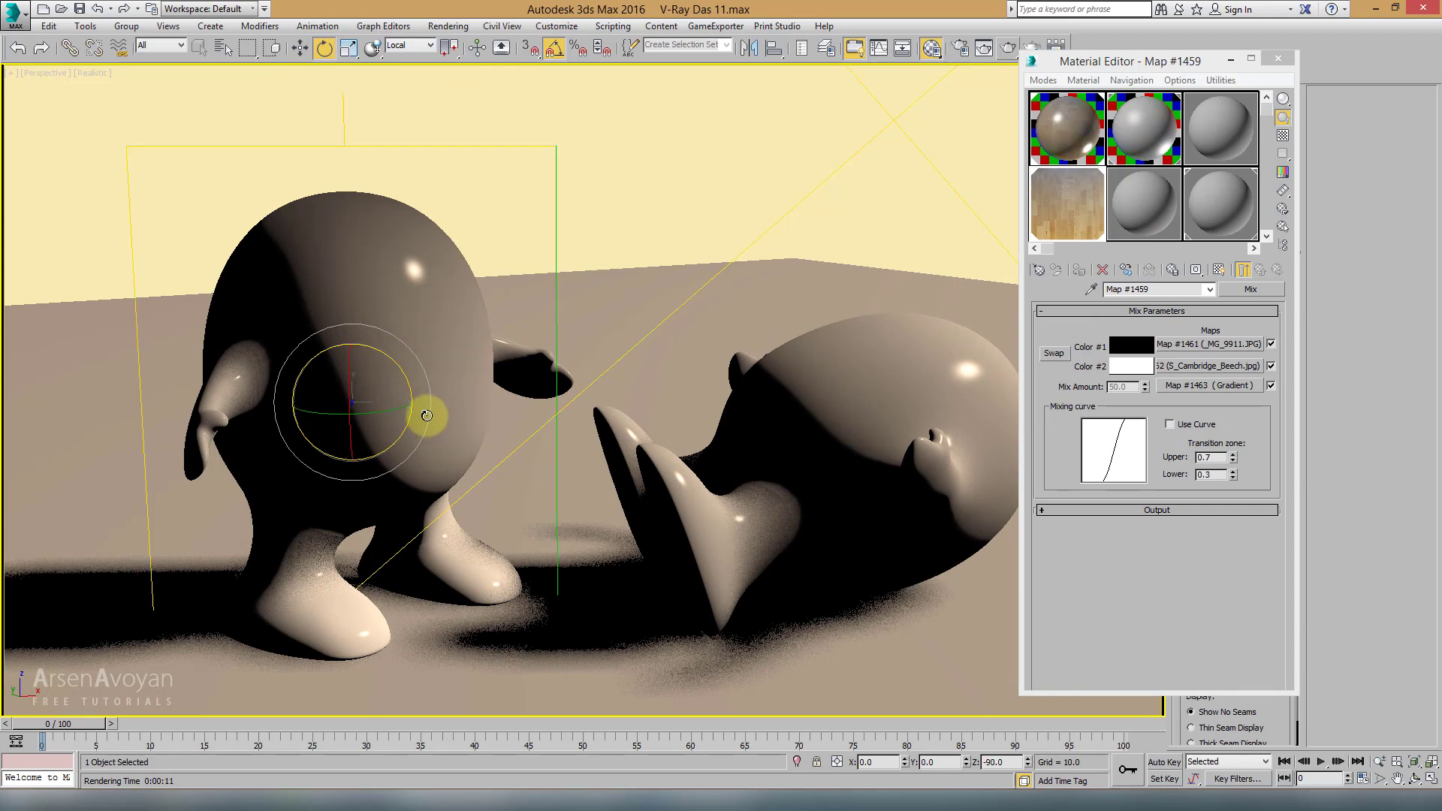
left_click(349, 49)
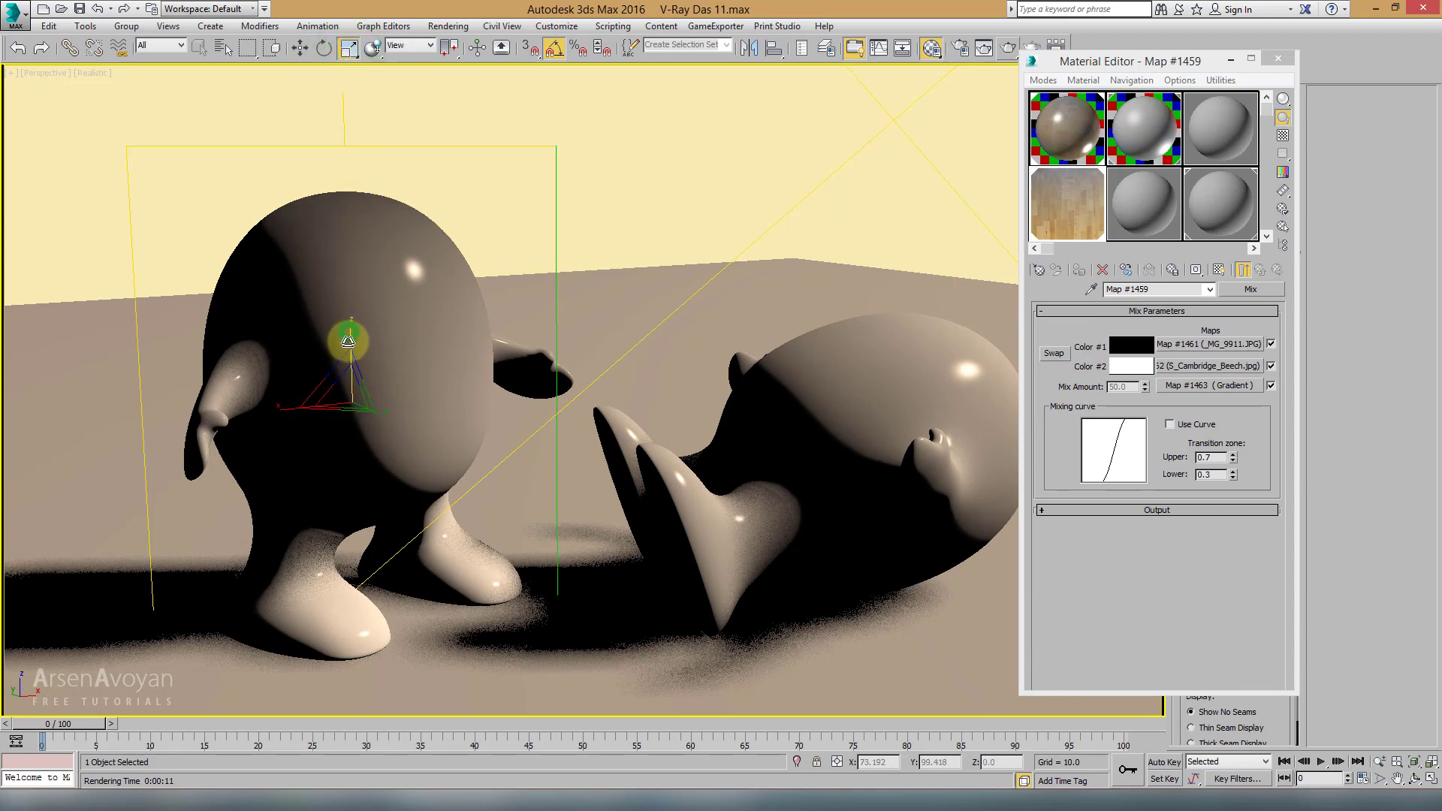
left_click_drag(347, 337, 348, 341)
left_click(1006, 49)
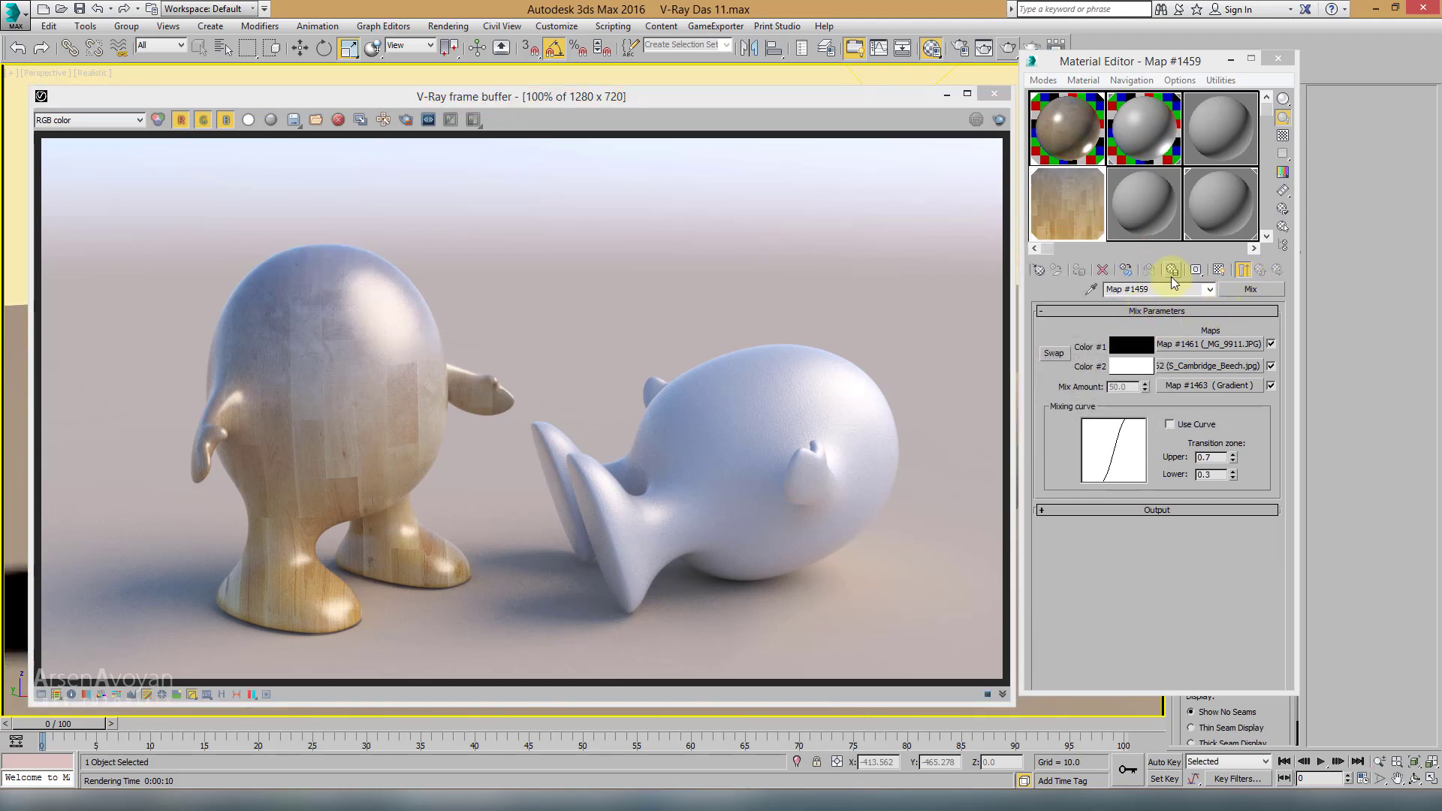
Step: Return to the top level of material 02 - Default and clear the Mix map from its Diffuse slot
left_click(1075, 144)
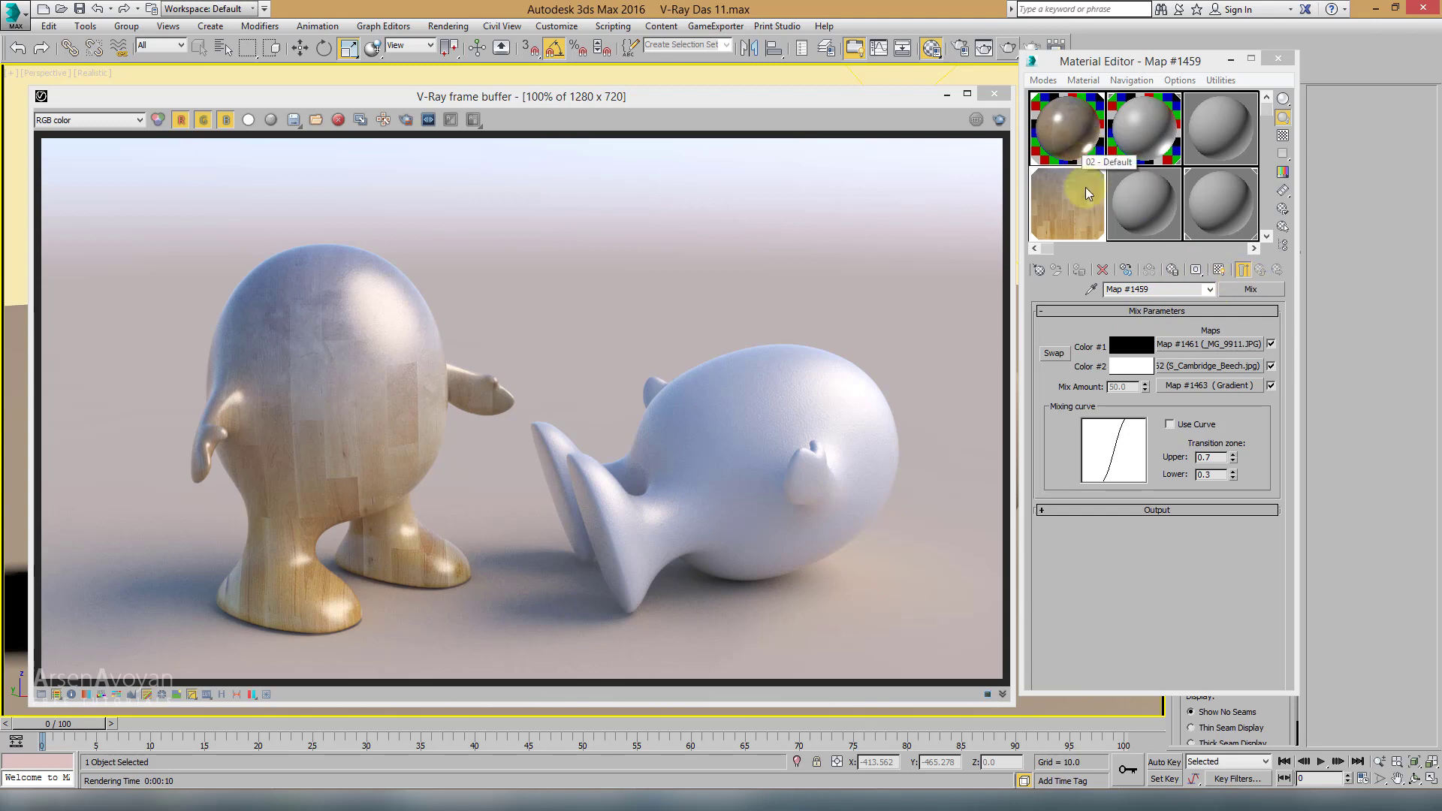
left_click(1259, 270)
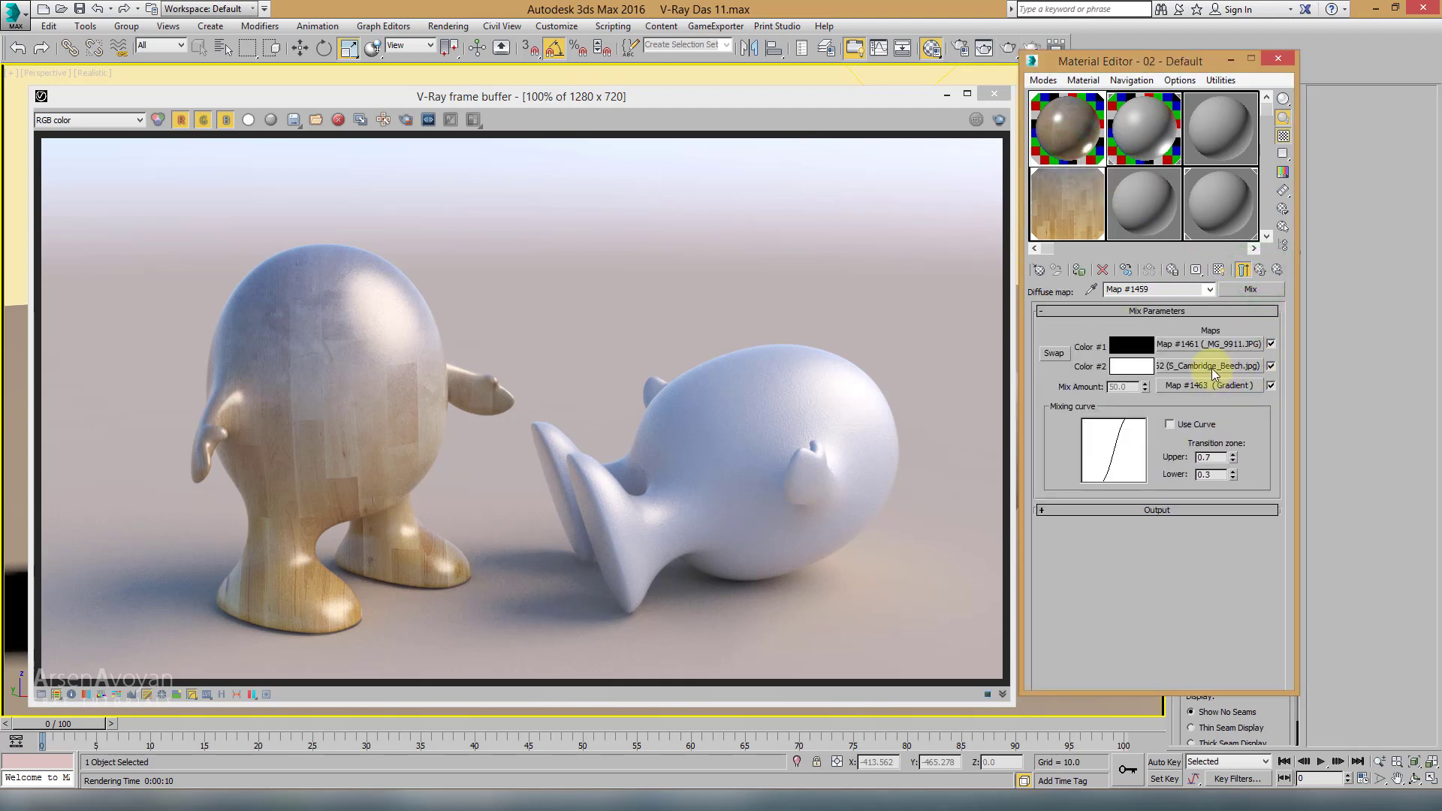
left_click(1259, 270)
left_click(1072, 144)
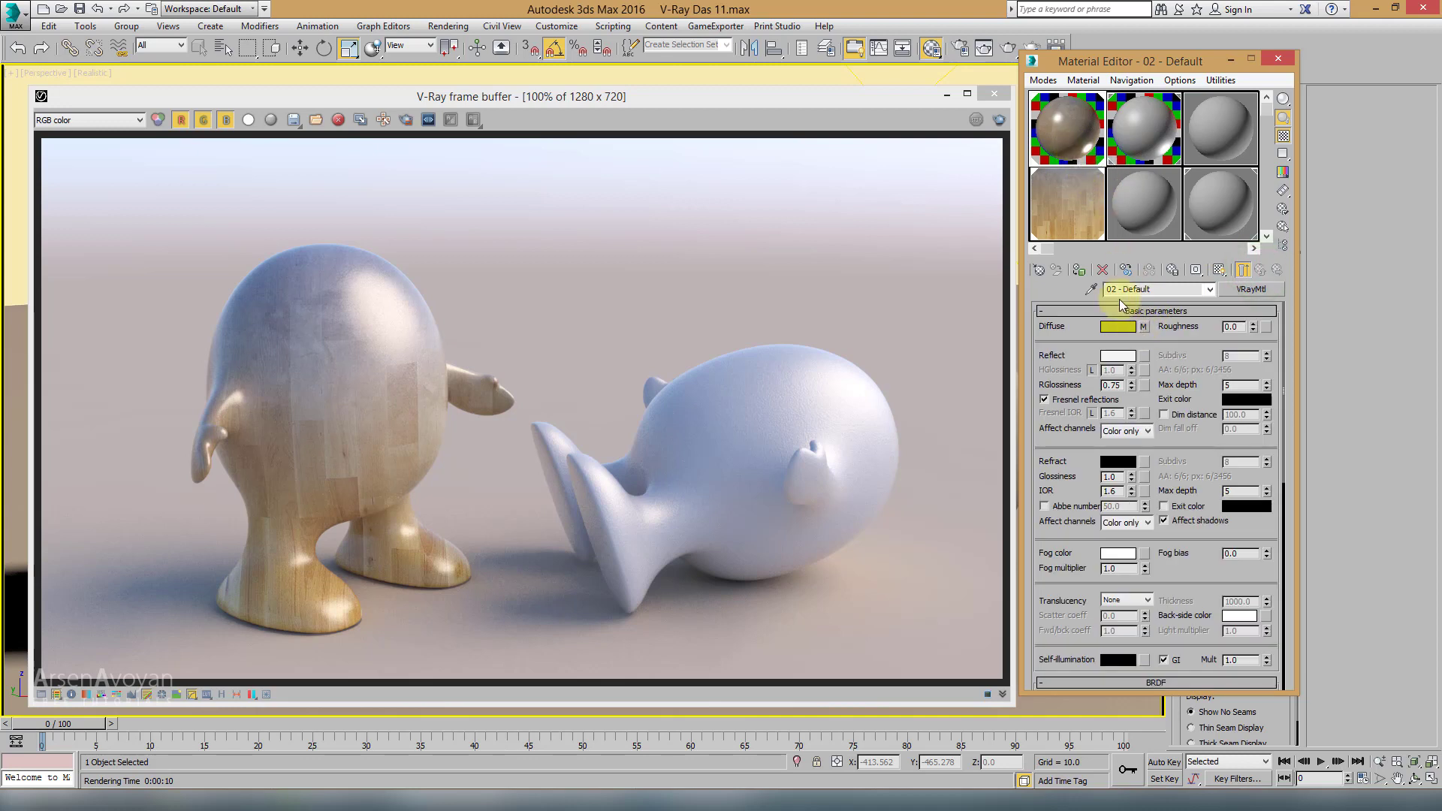
left_click(1076, 206)
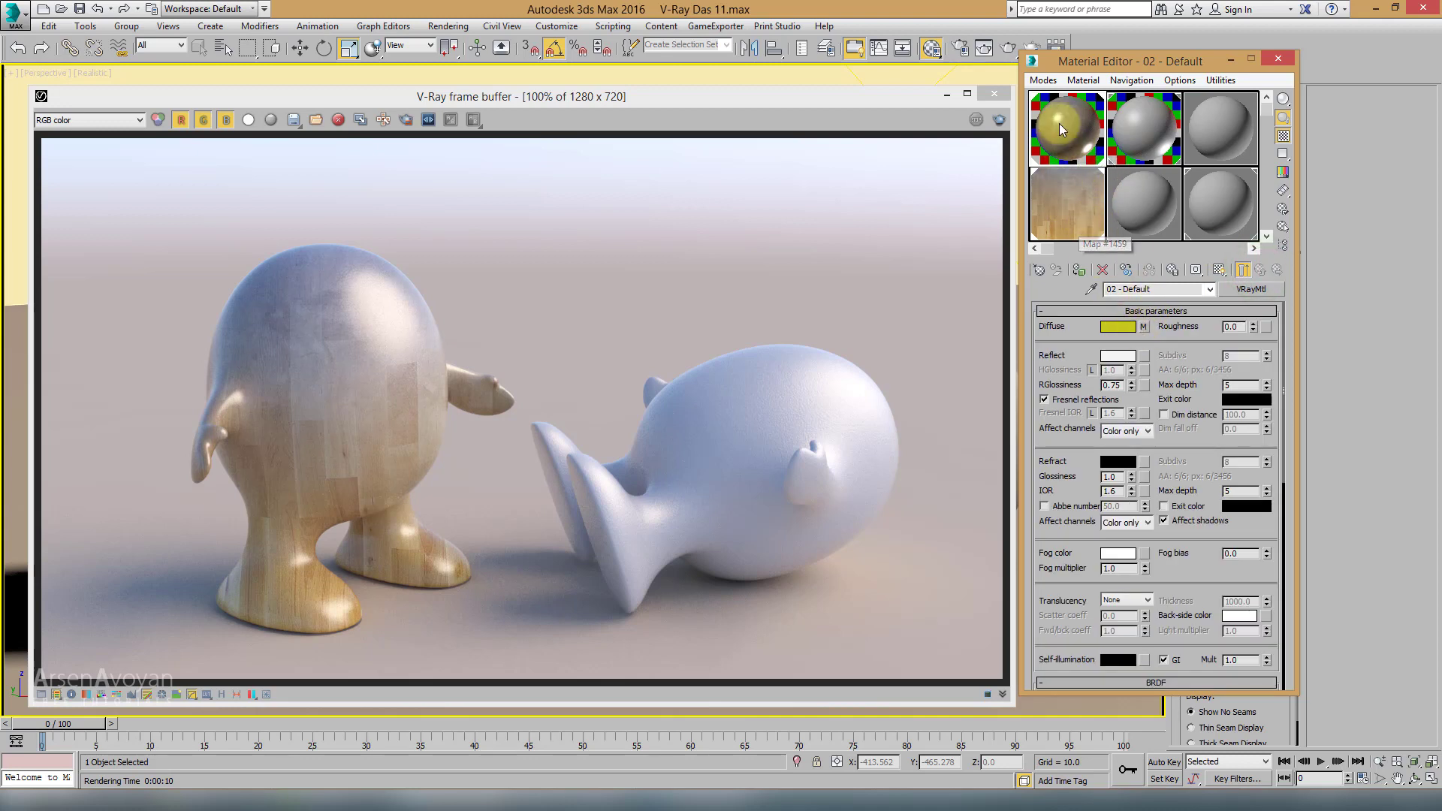
left_click(1123, 316)
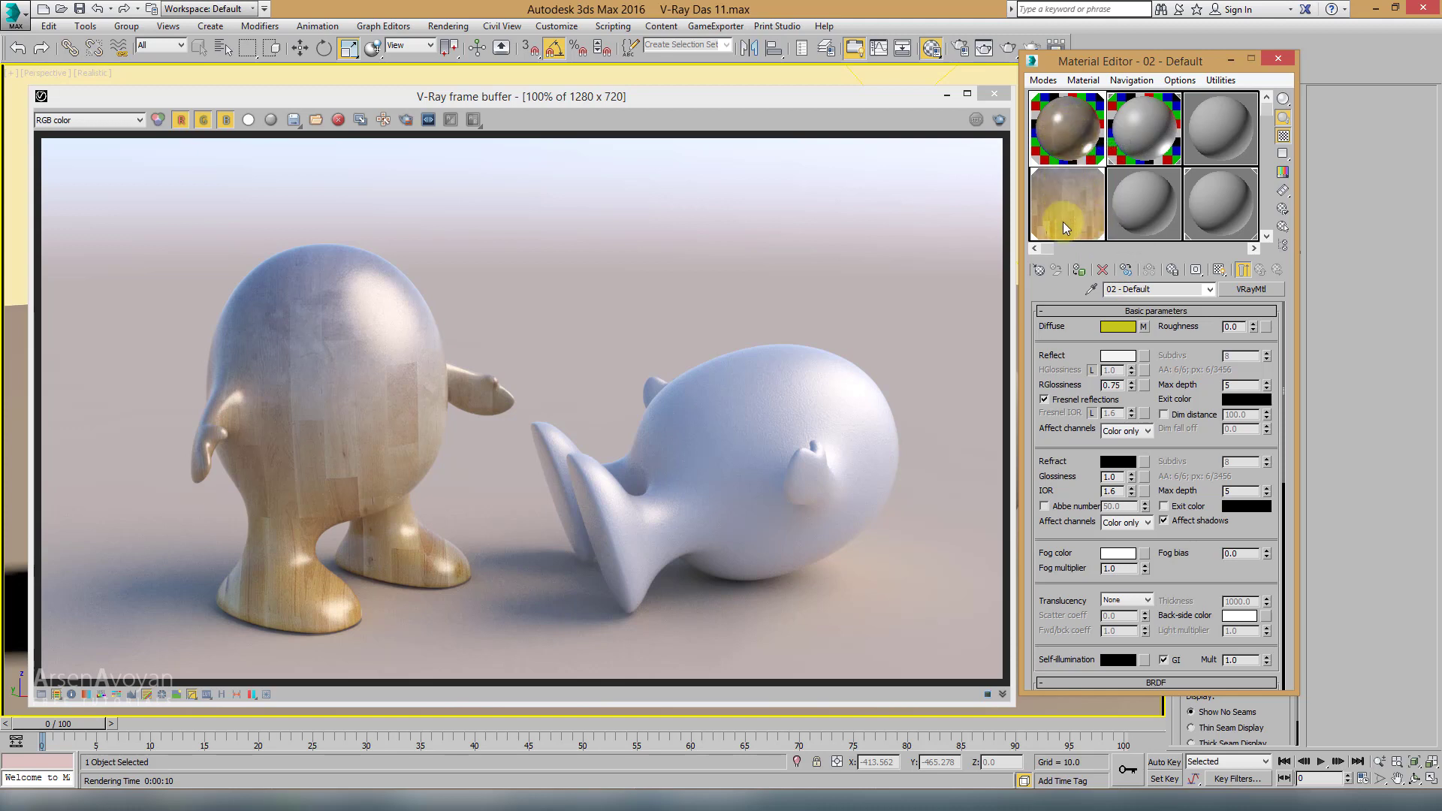
right_click(1142, 335)
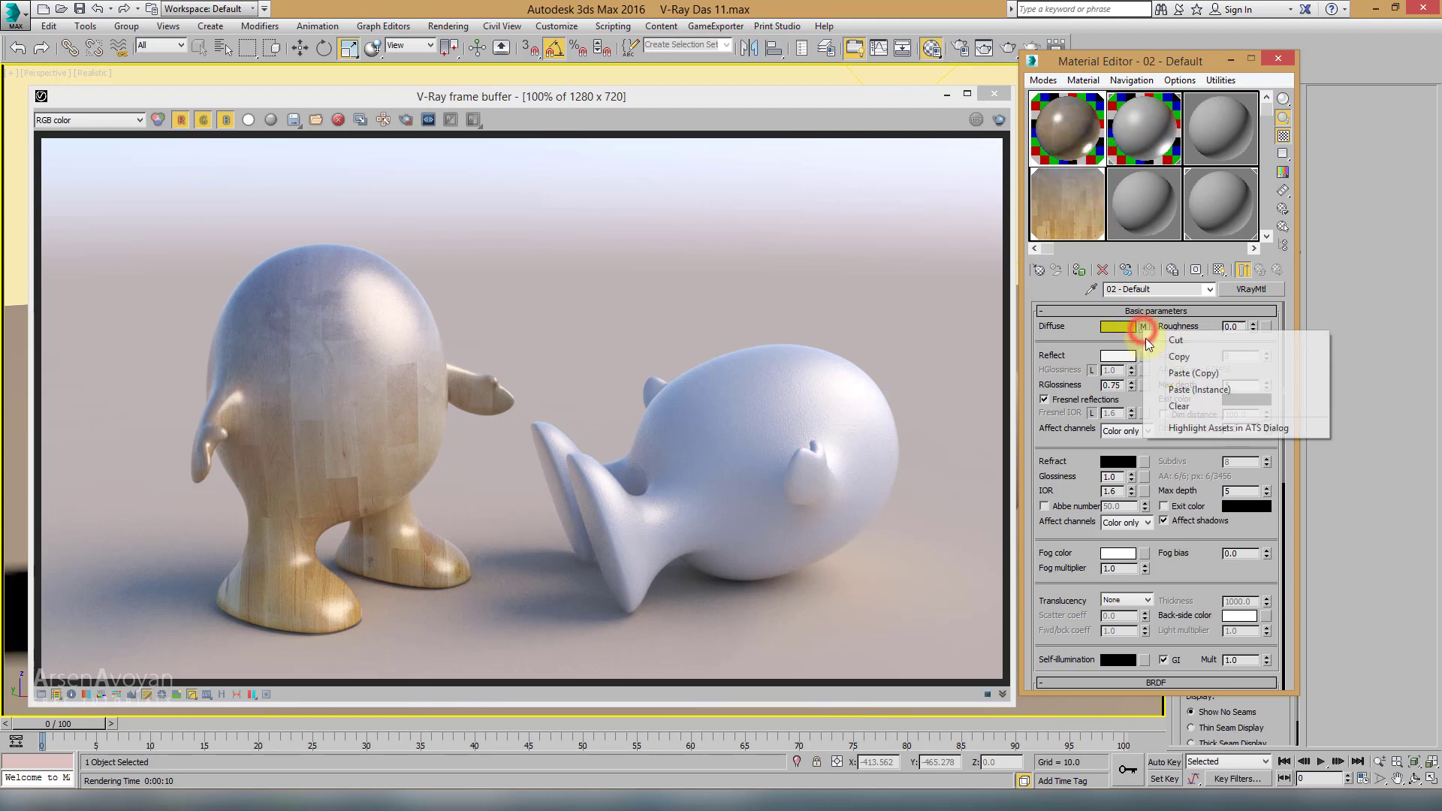
left_click(1191, 407)
Step: Replace the Mix map in its sample slot with an RGB Tint map
left_click(1091, 180)
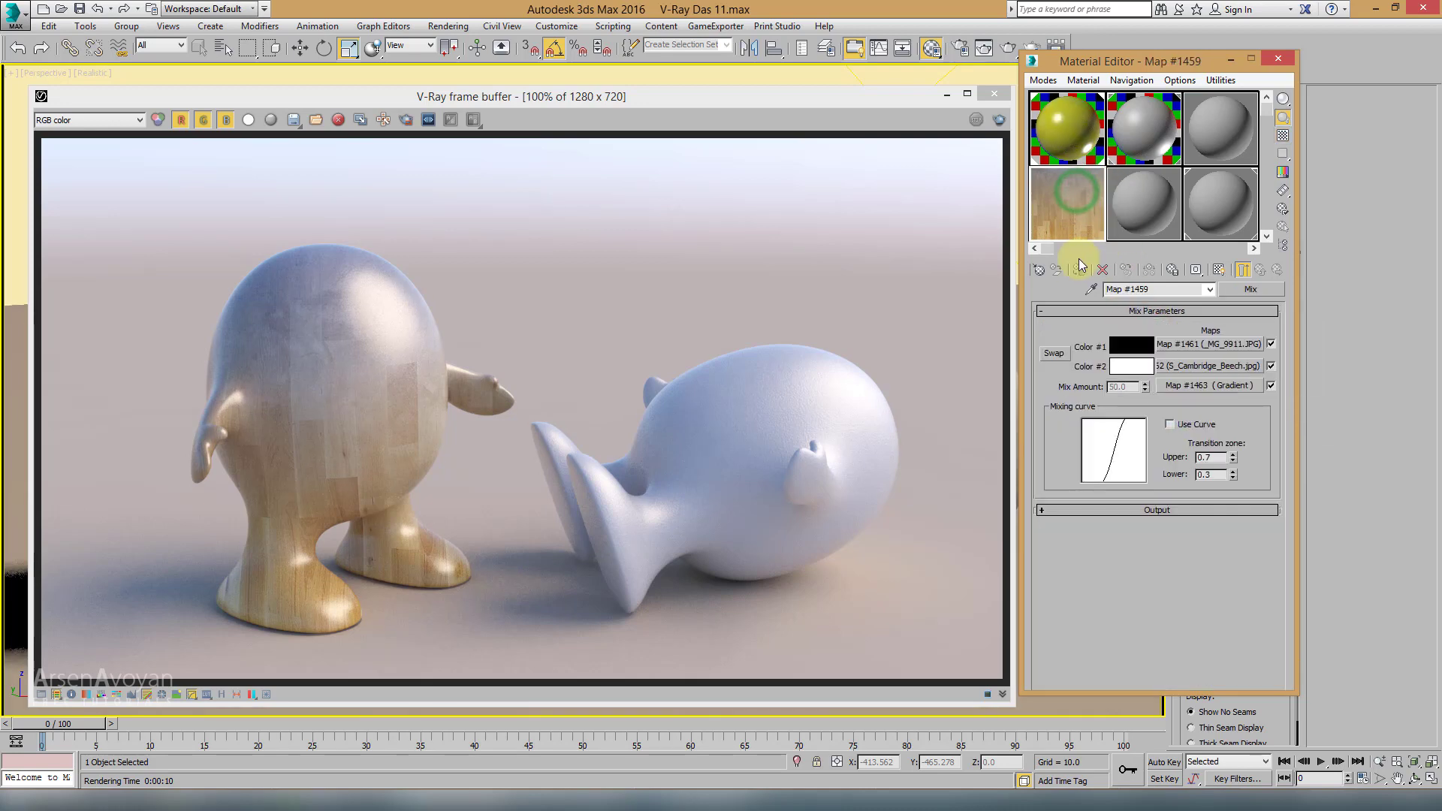
left_click(1250, 289)
left_click(360, 308)
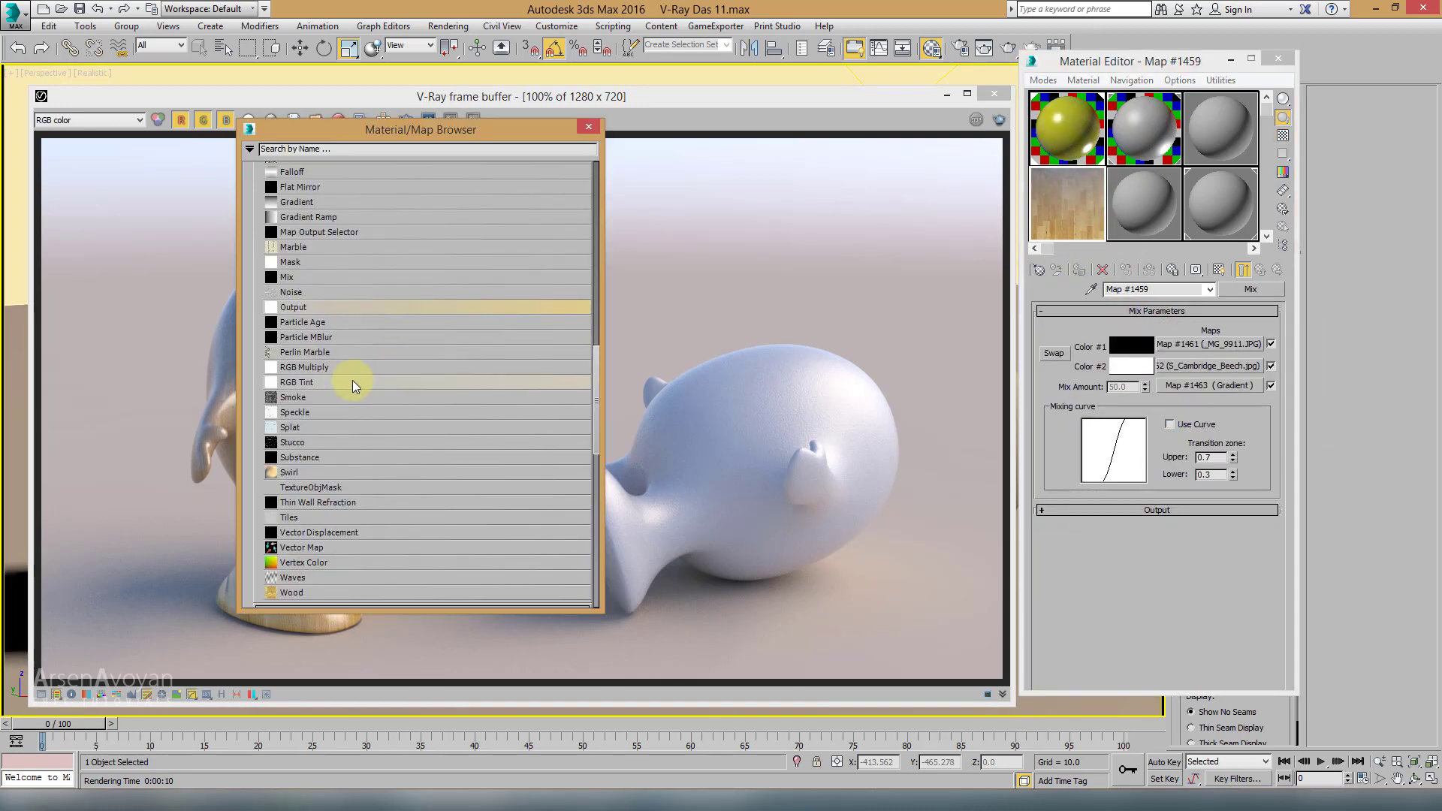
double_click(300, 383)
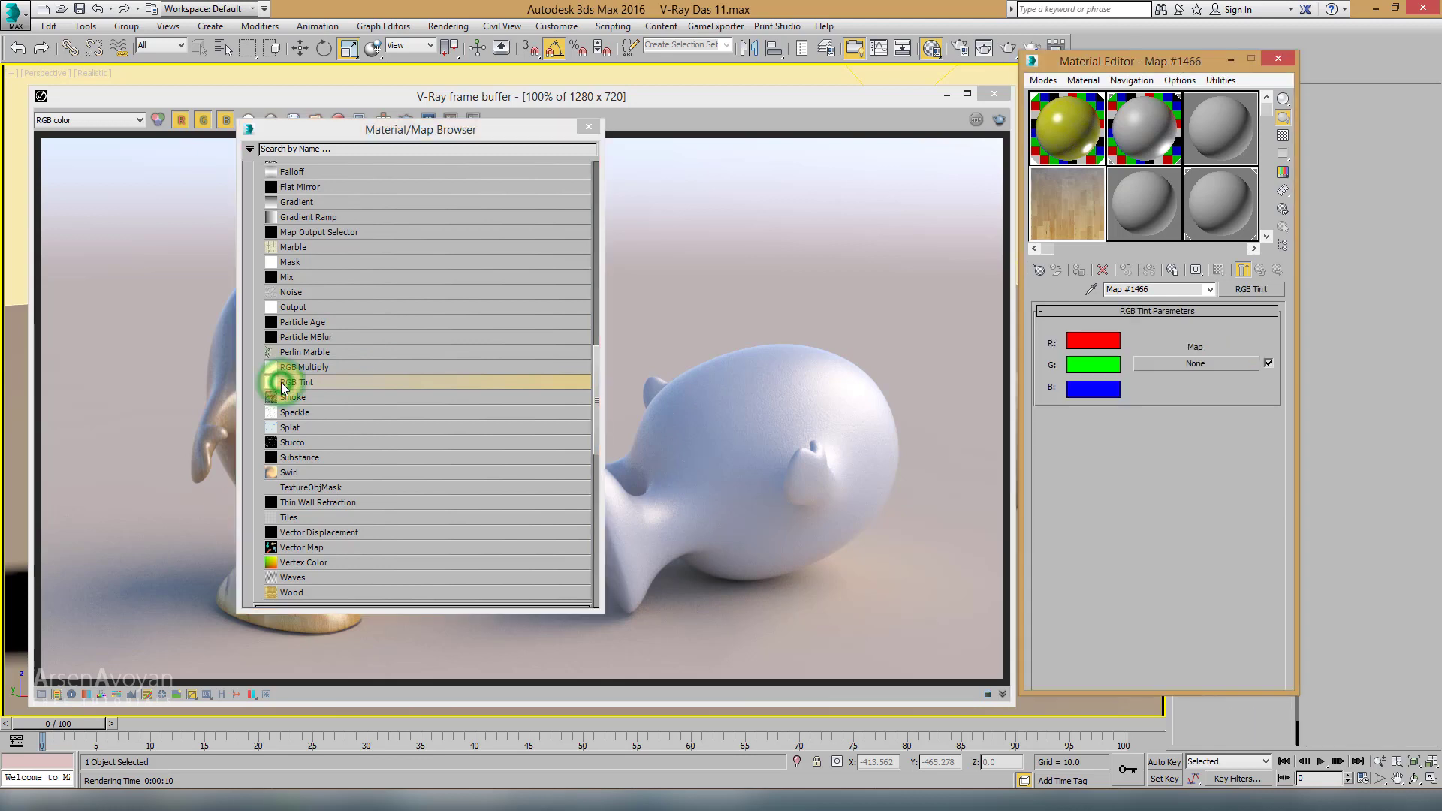
left_click(588, 127)
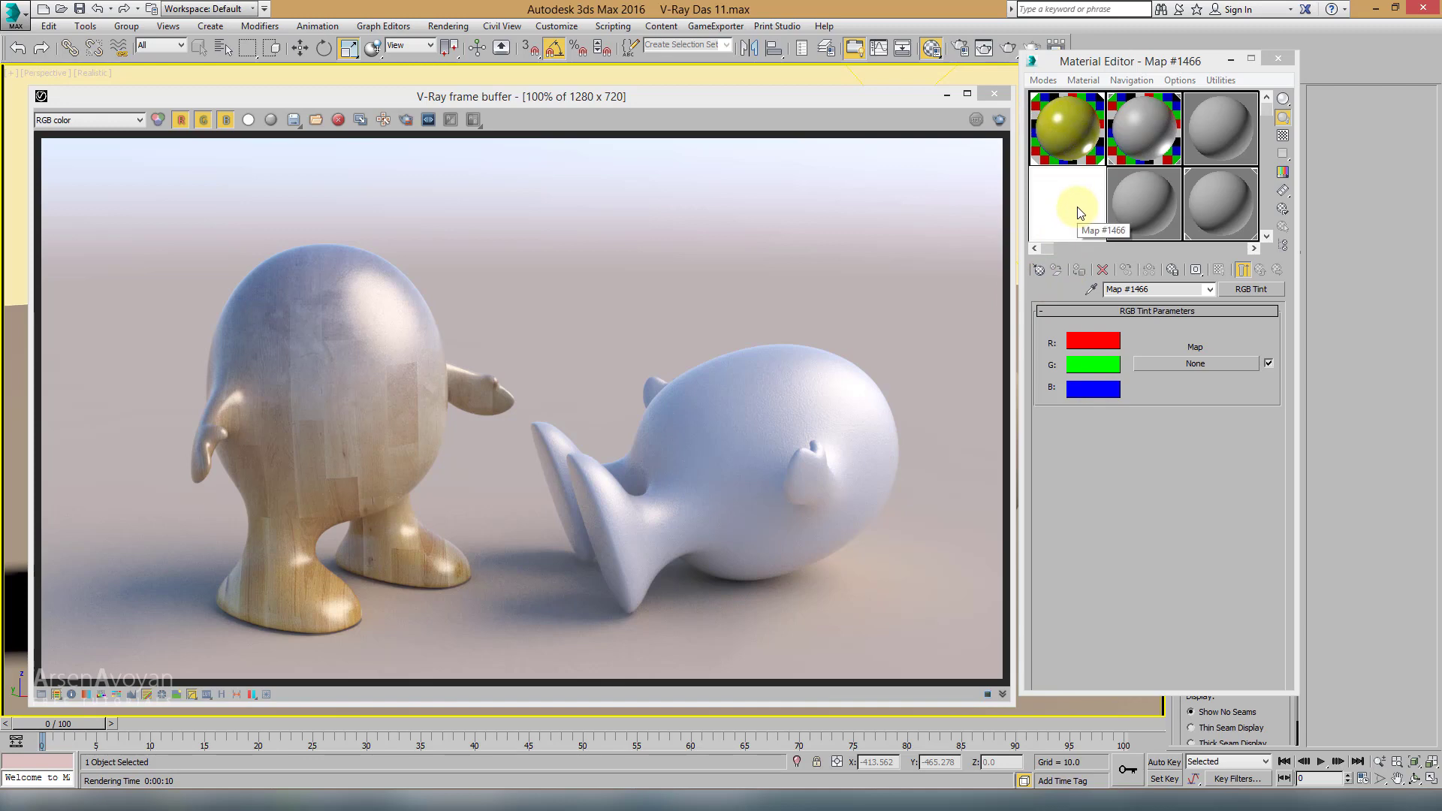
Step: Close the open windows, switch to the physical camera view, and remove the UVW Map modifier from the standing character
left_click(993, 93)
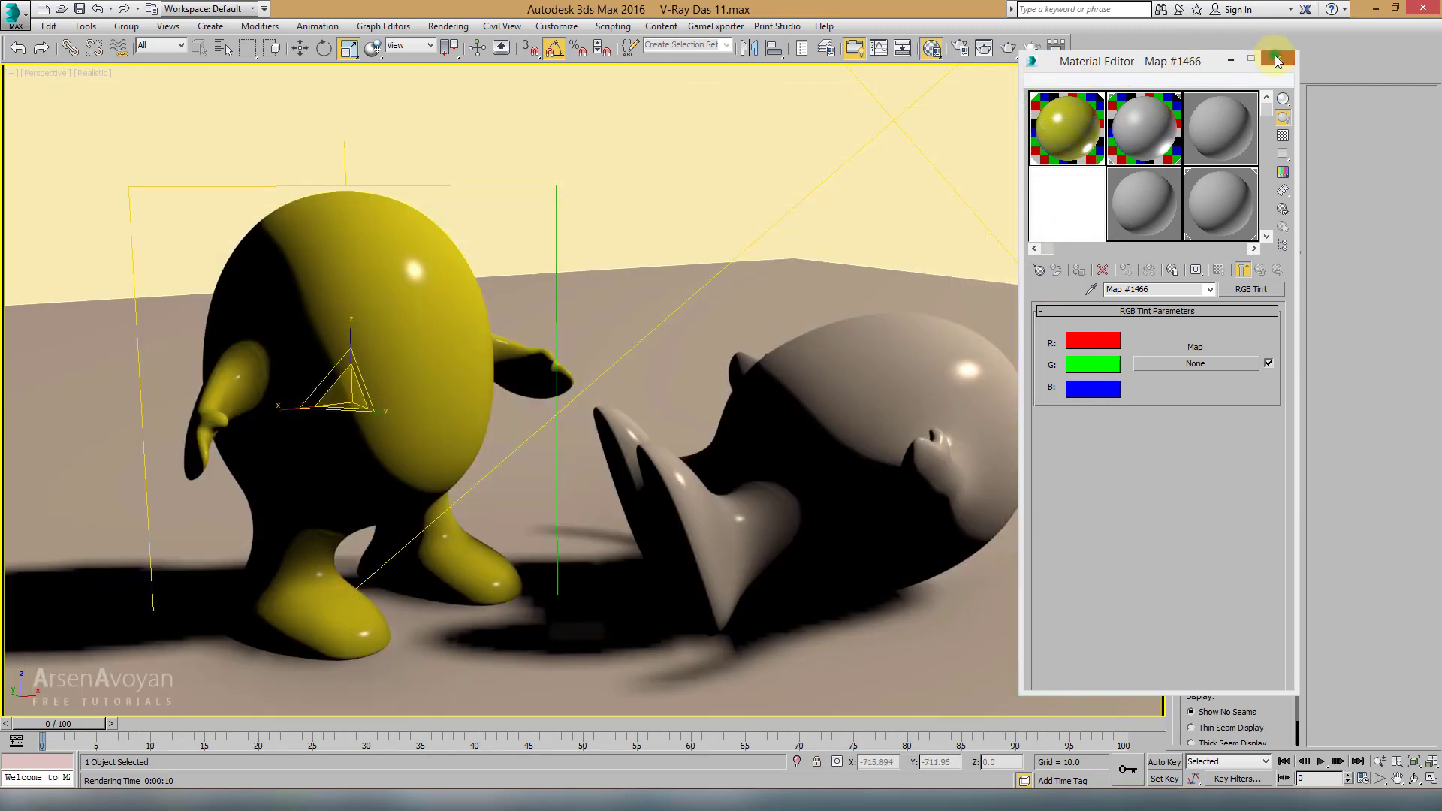
left_click(1277, 61)
key("c")
double_click(685, 291)
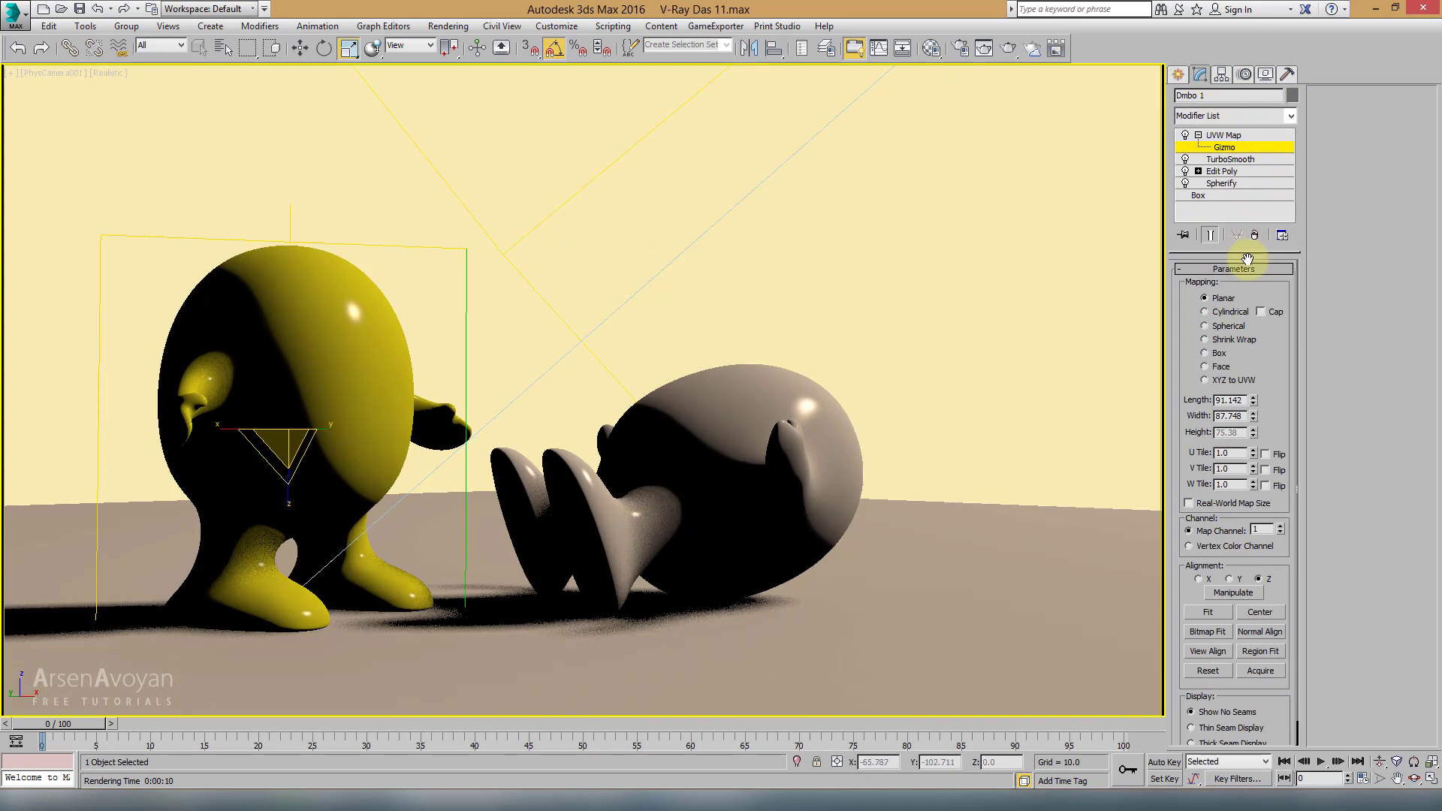
left_click(1254, 236)
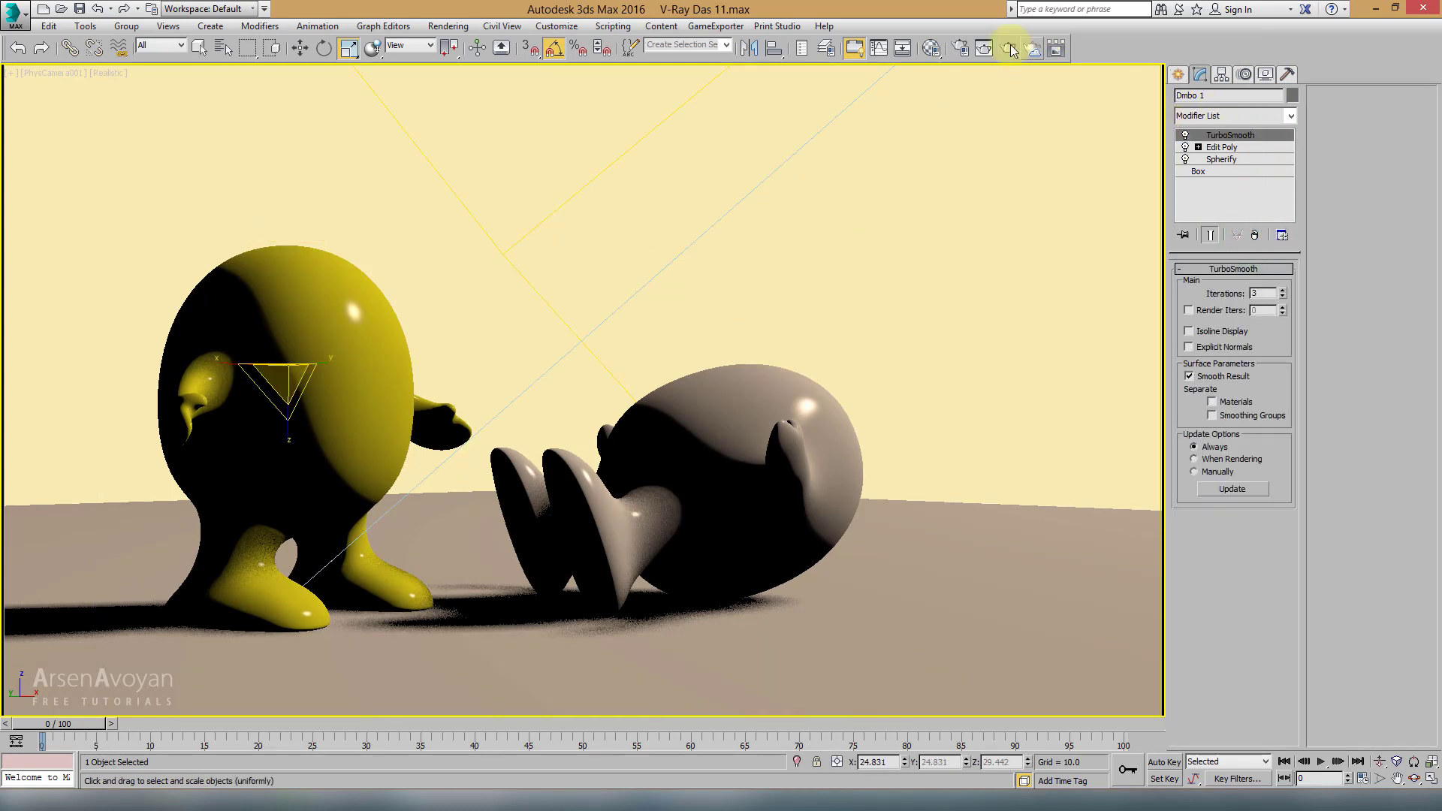
Step: Reopen the Material Editor, start a test render of the camera view, and cancel it
left_click(931, 47)
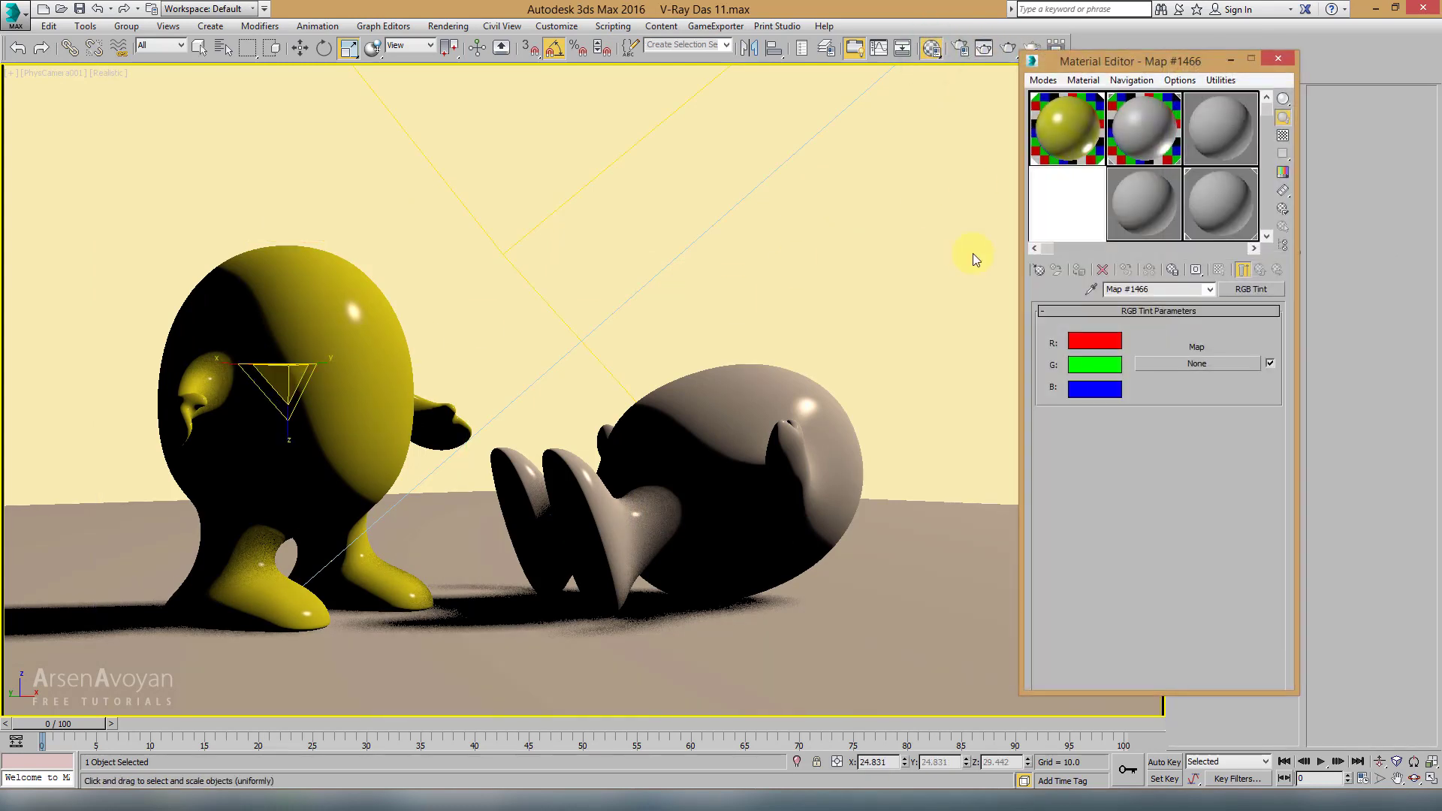
left_click(1003, 53)
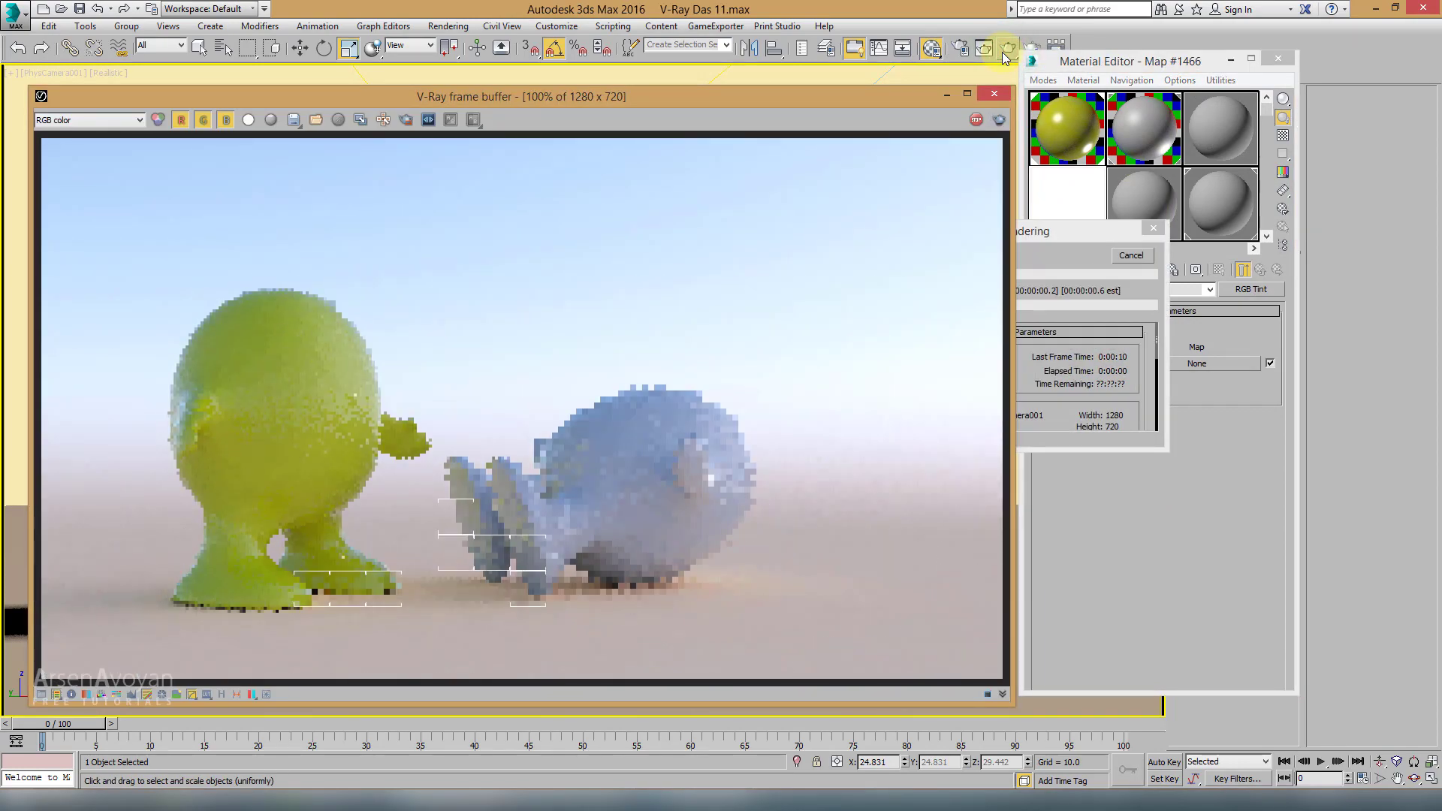
left_click(1140, 241)
left_click(1168, 60)
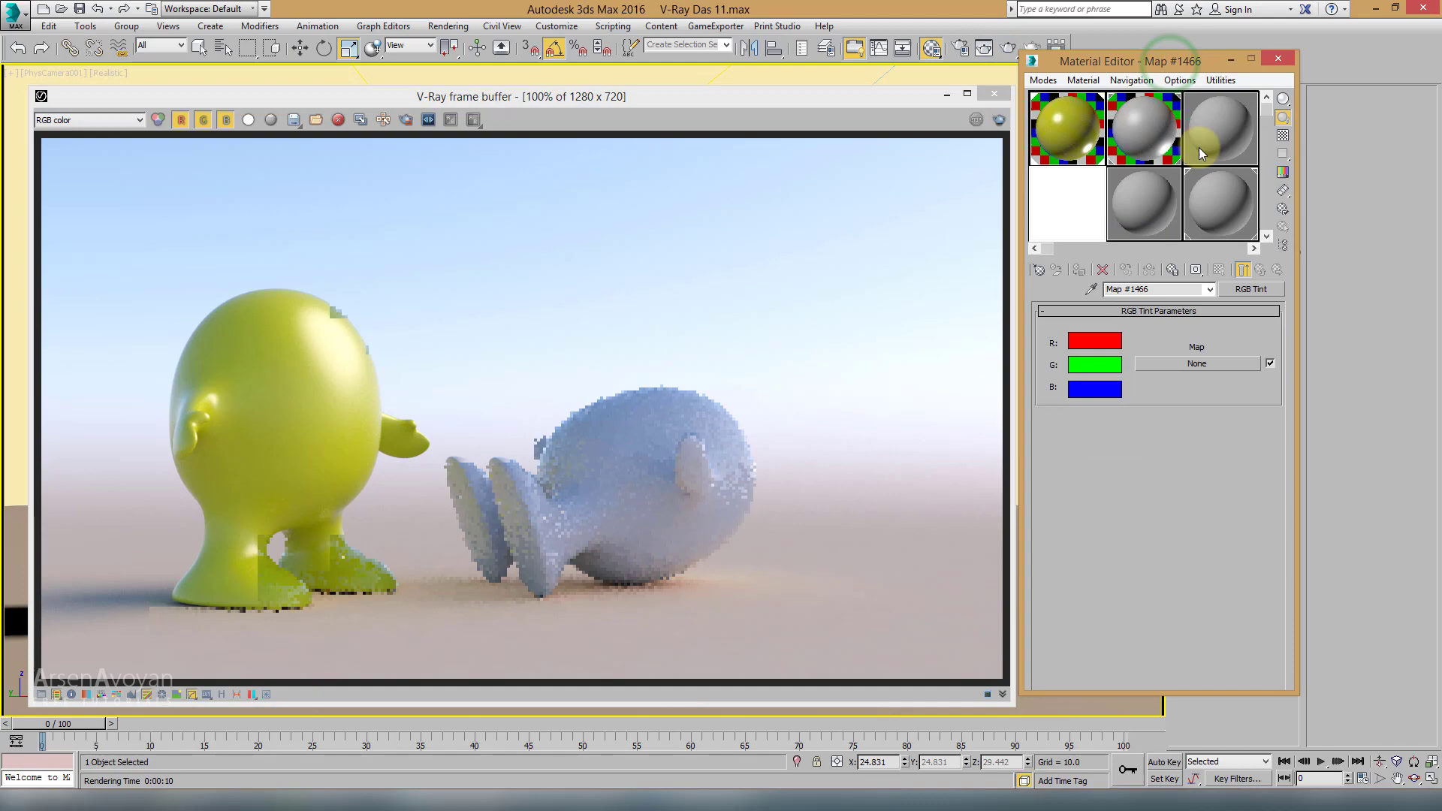
Step: Enable the Noise map in the Bump slot of material 02 - Default and render the camera view
left_click(1104, 150)
left_click_drag(1181, 547, 1161, 156)
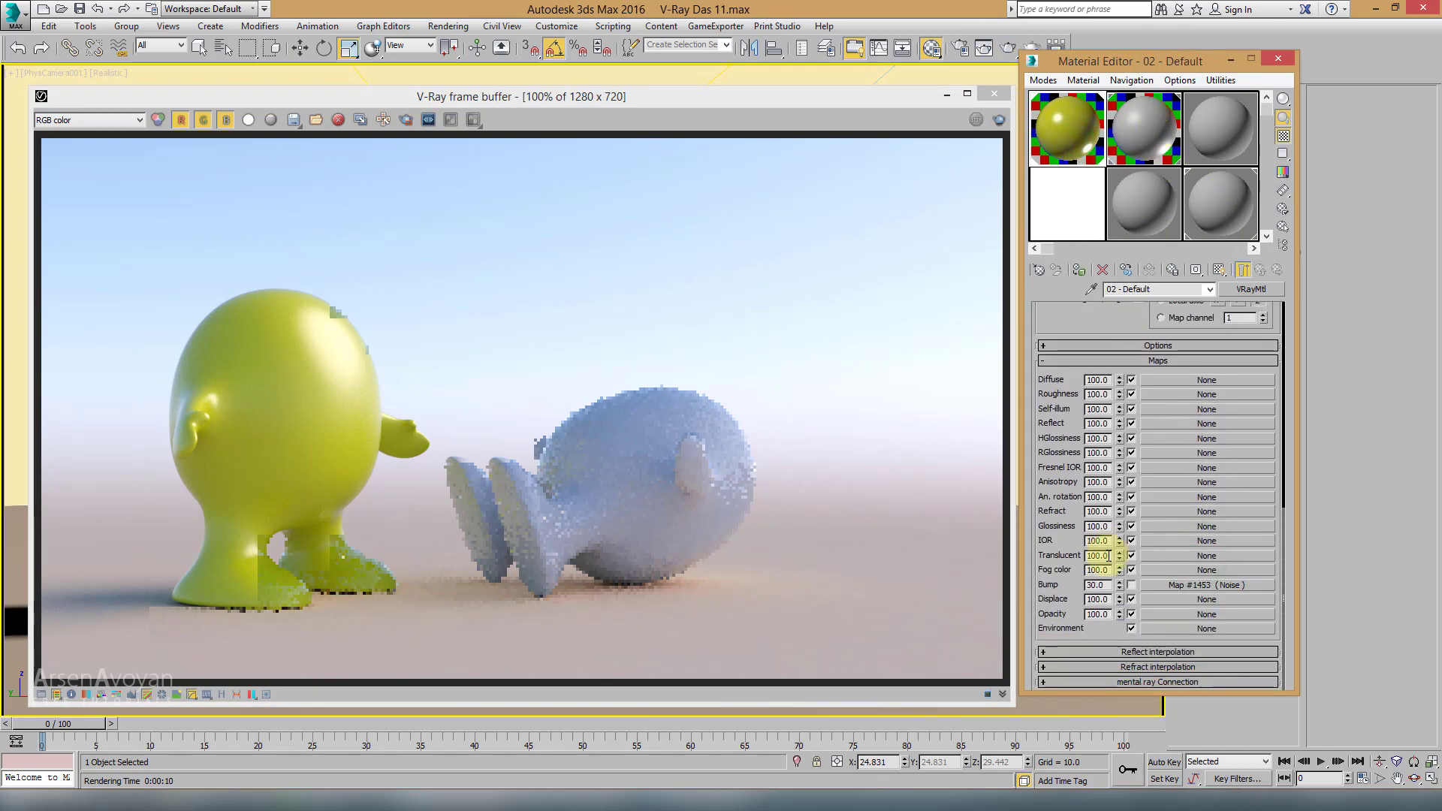
left_click(1131, 584)
left_click(976, 119)
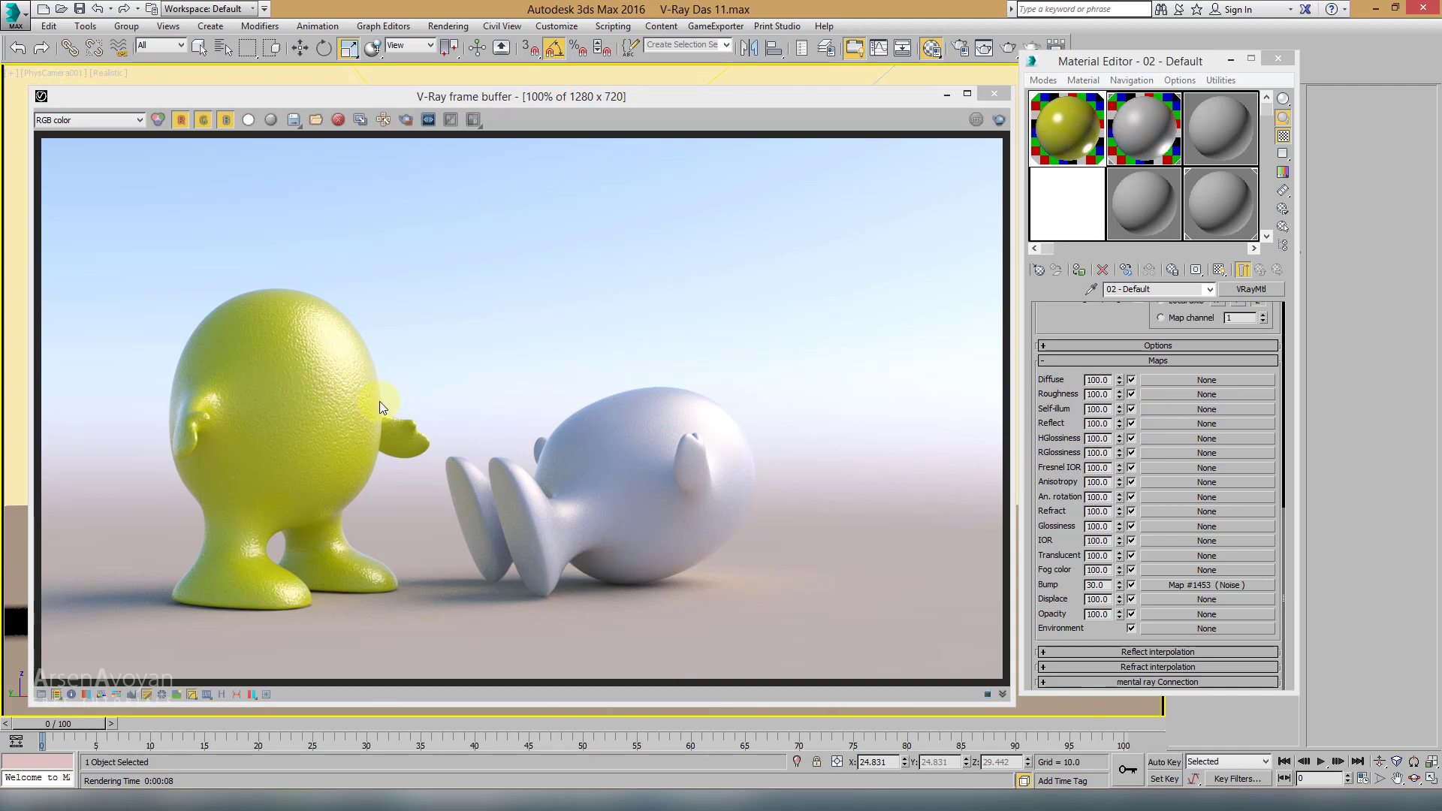
left_click_drag(645, 96, 642, 84)
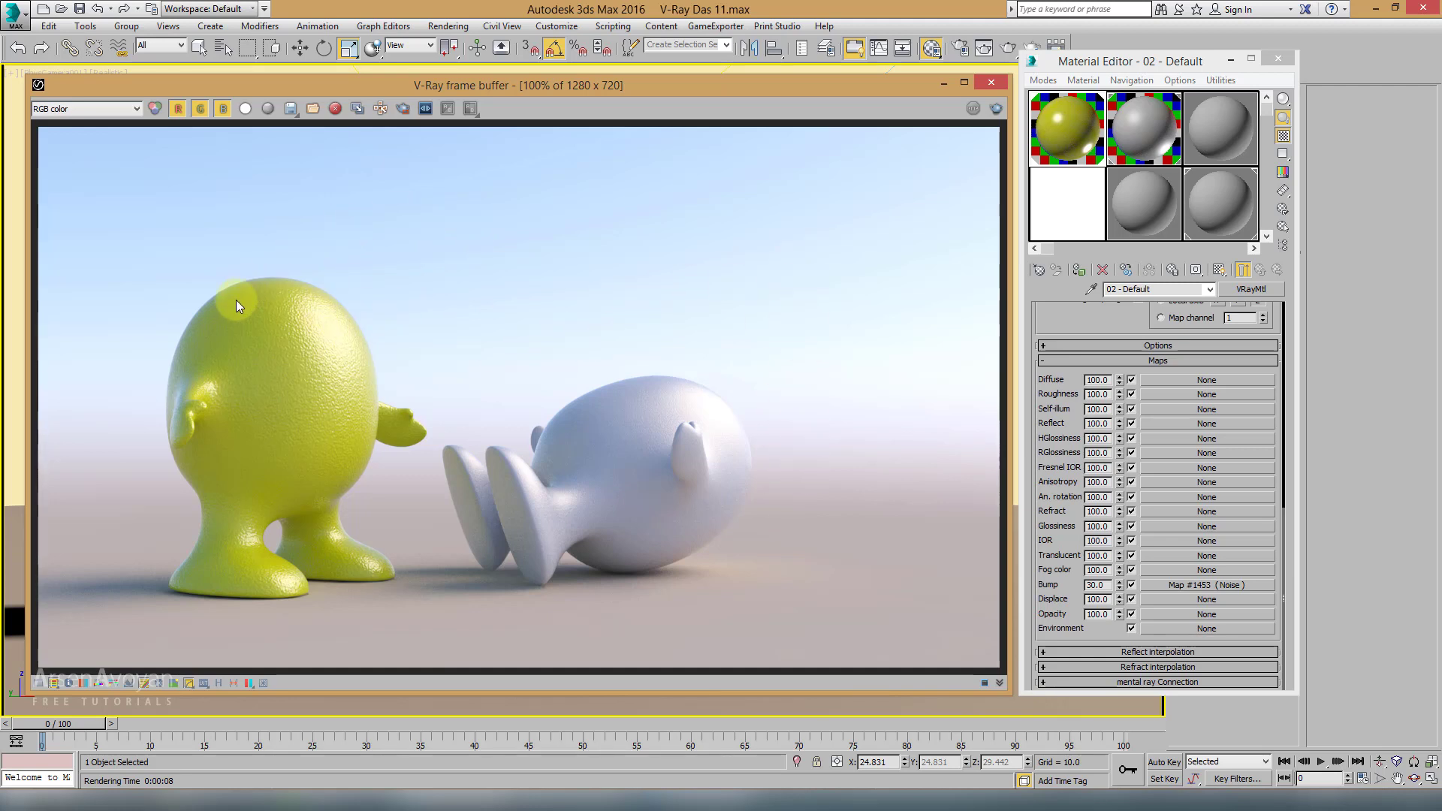
Step: Open enlarged sample previews of materials 02 - Default and 01 - Default beside the render and compare them, closing each one
double_click(1065, 146)
left_click_drag(422, 84, 763, 82)
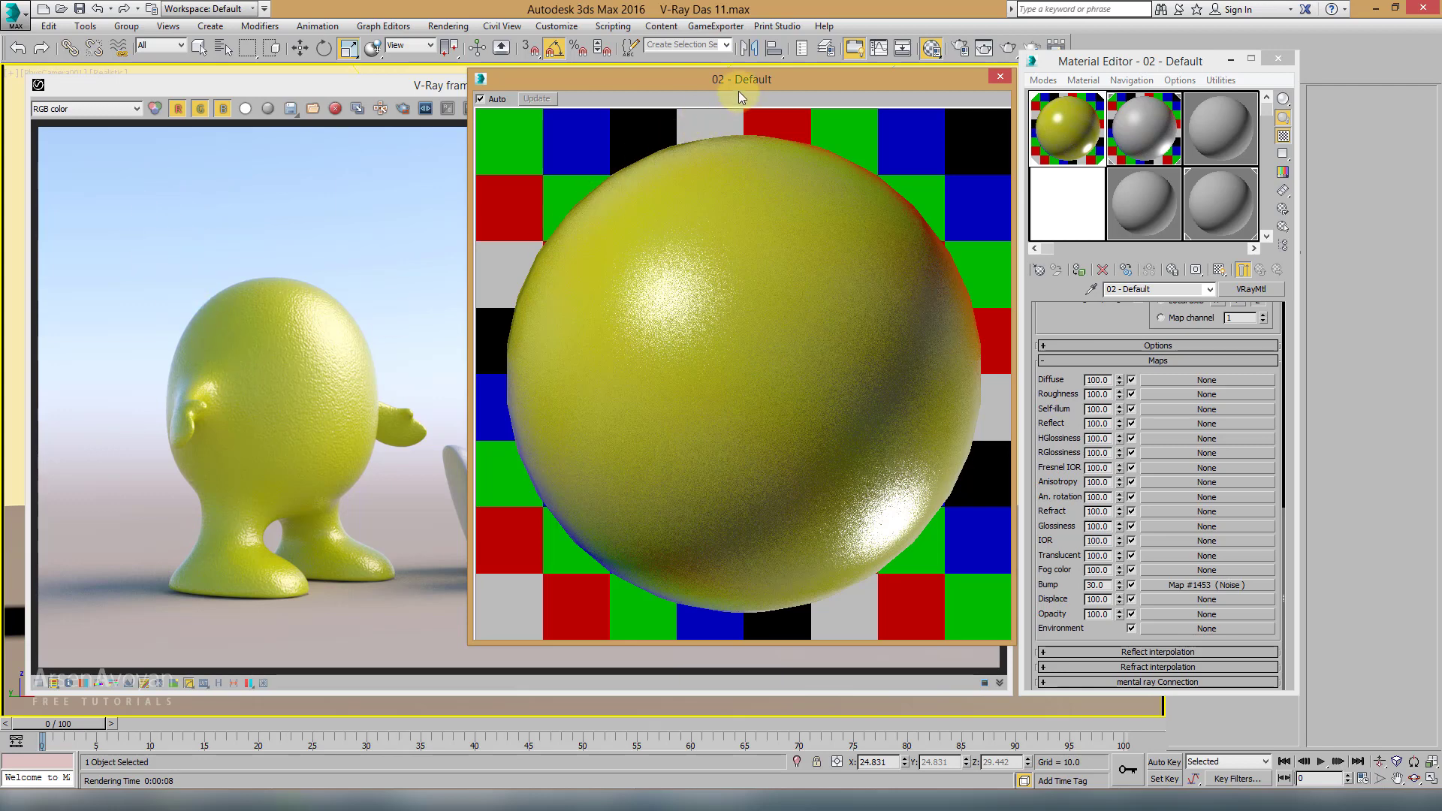
left_click_drag(737, 91, 1015, 88)
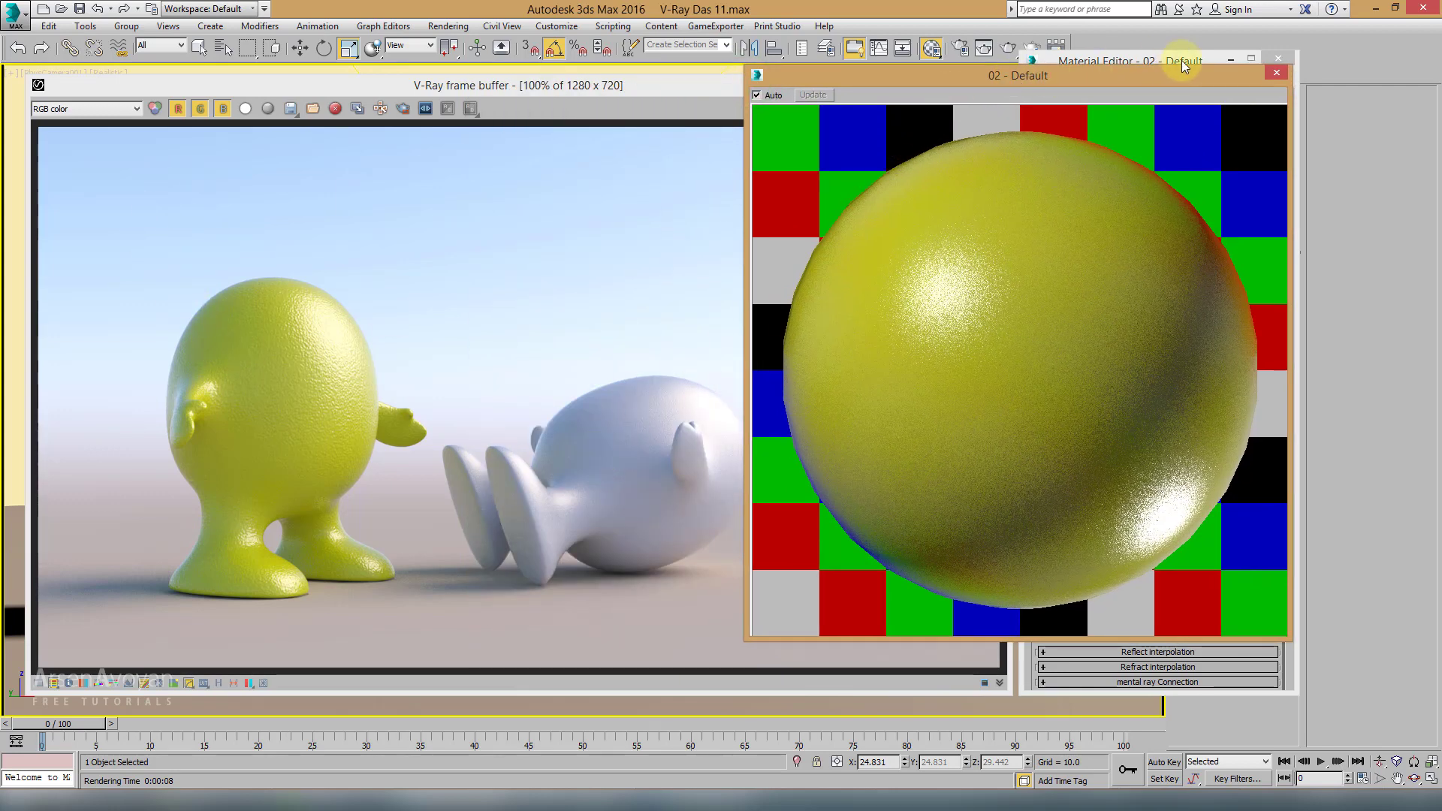
left_click(1276, 72)
double_click(1152, 124)
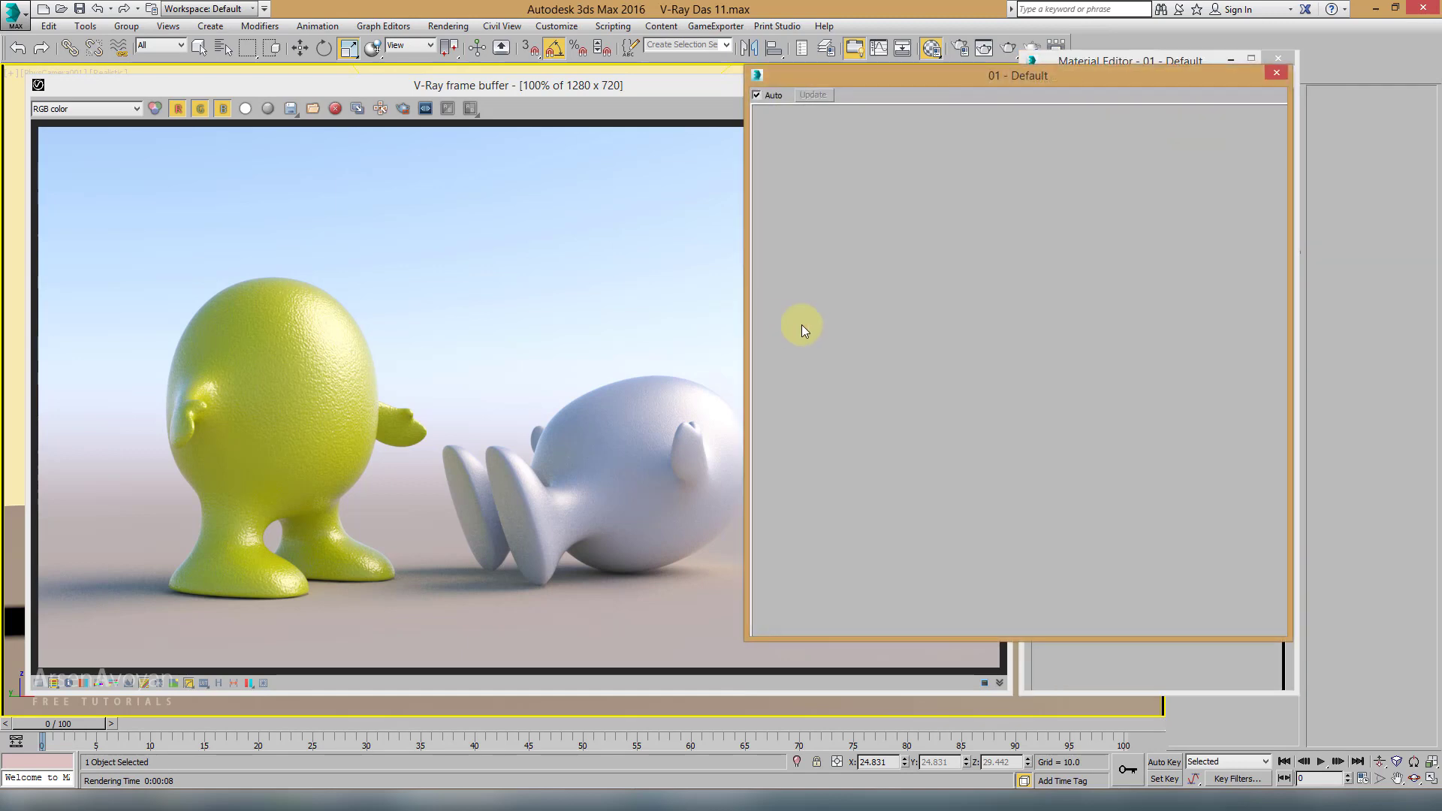
left_click(1276, 73)
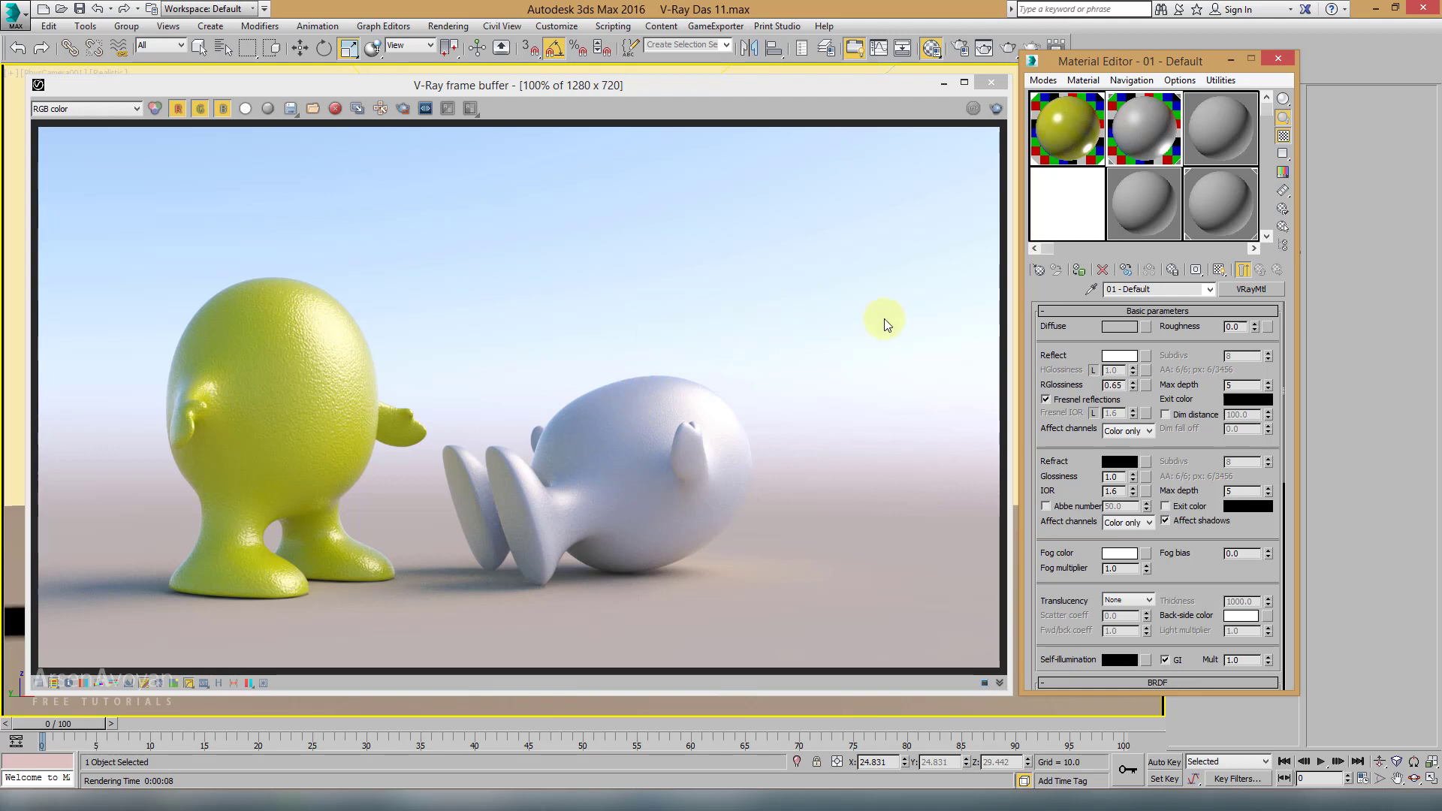
Step: Replace the RGB Tint map in the white sample slot with a new VRayMtl material
left_click(1089, 223)
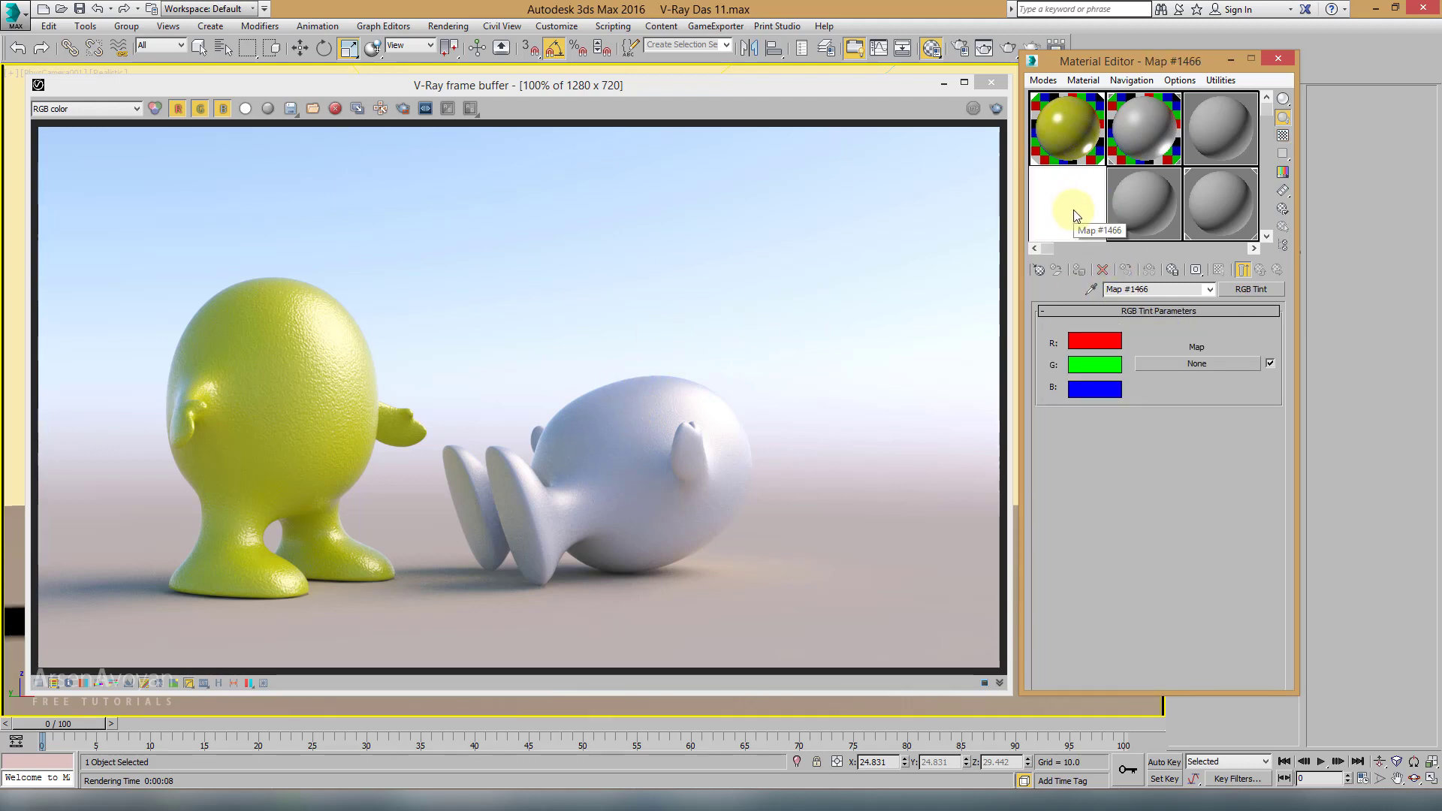
left_click(1137, 202)
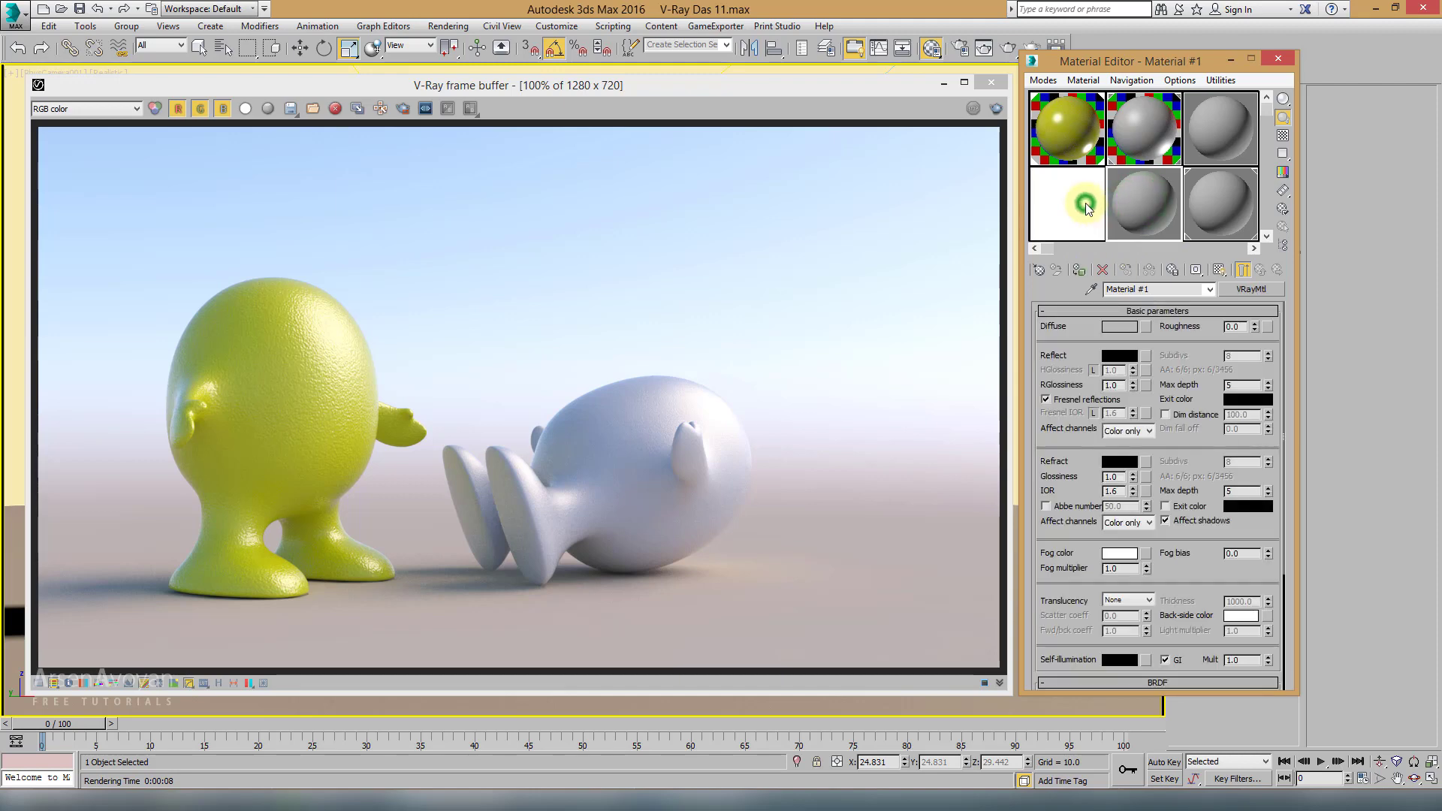
left_click(1077, 218)
left_click(1039, 270)
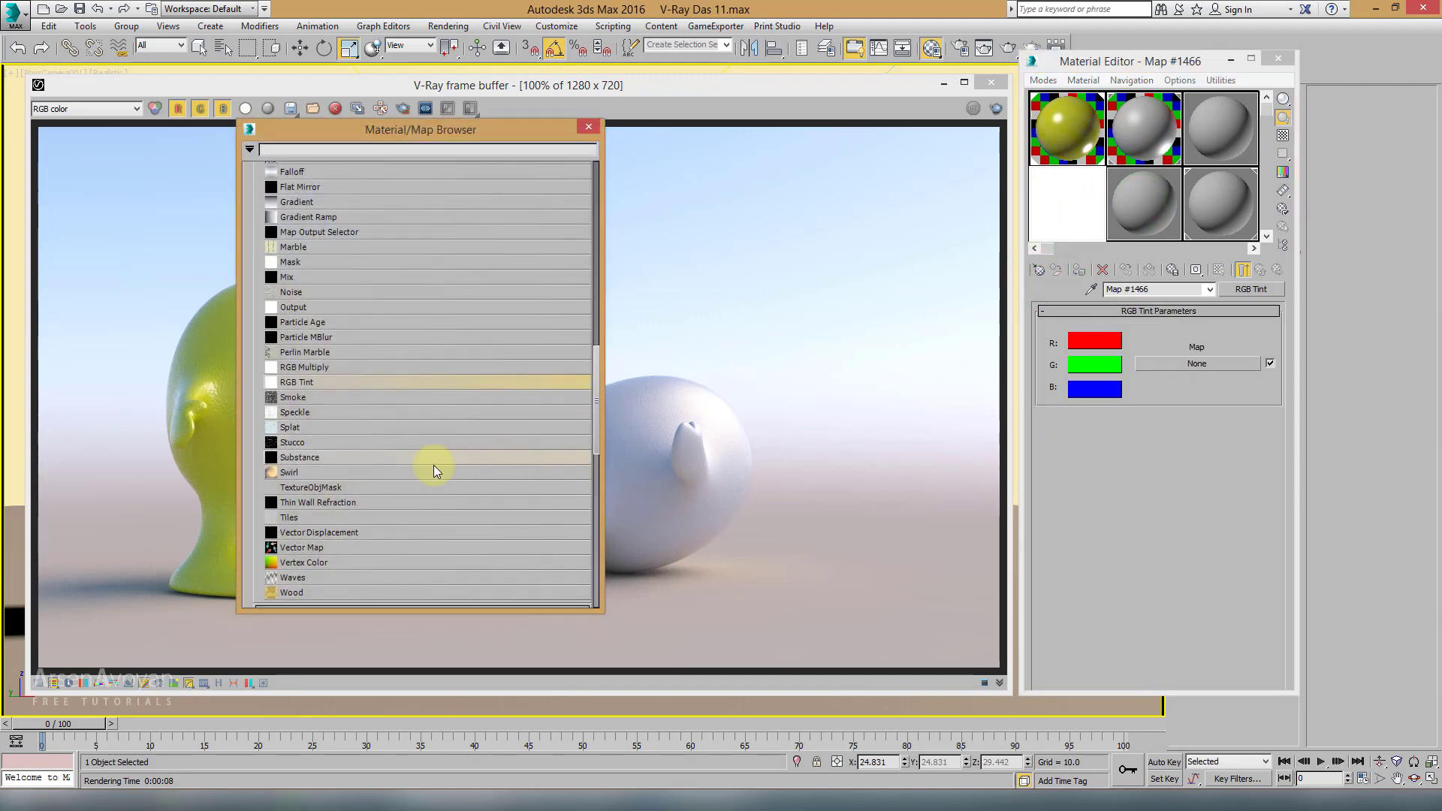
scroll(402, 459, "down", 10)
scroll(368, 541, "down", 10)
scroll(376, 473, "up", 15)
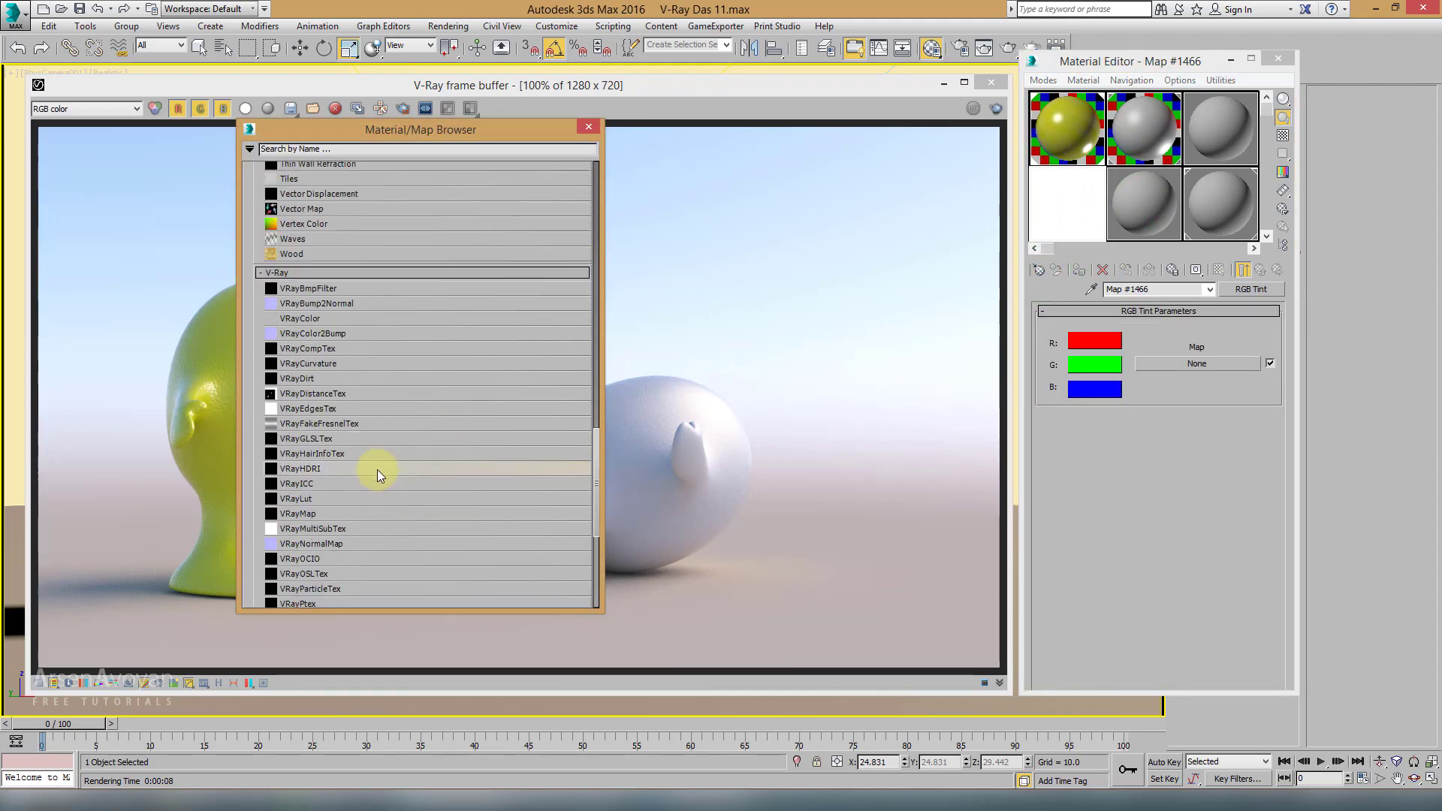
double_click(295, 283)
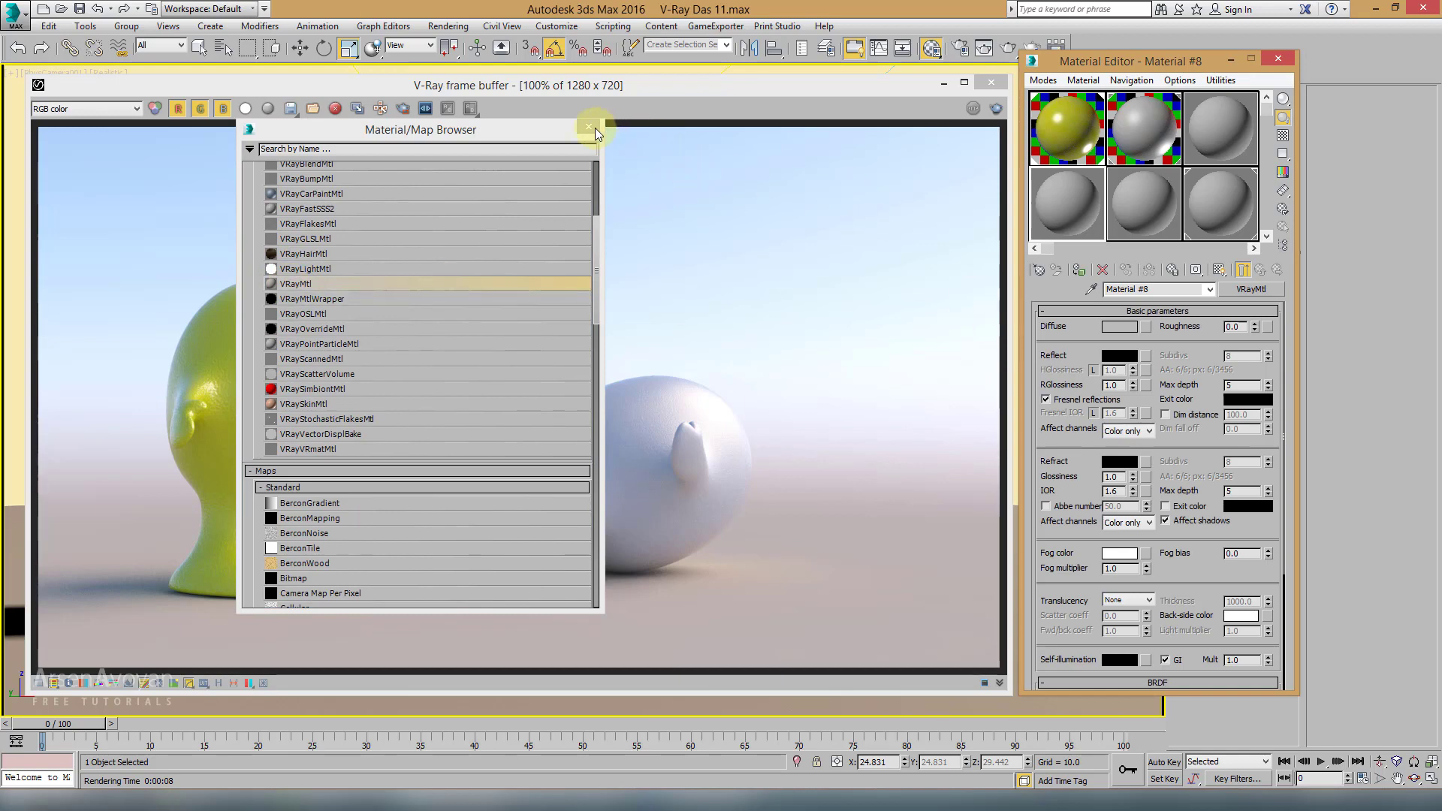
Step: Replace the new VRayMtl in the spare sample slot with an RGB Tint map
left_click(589, 128)
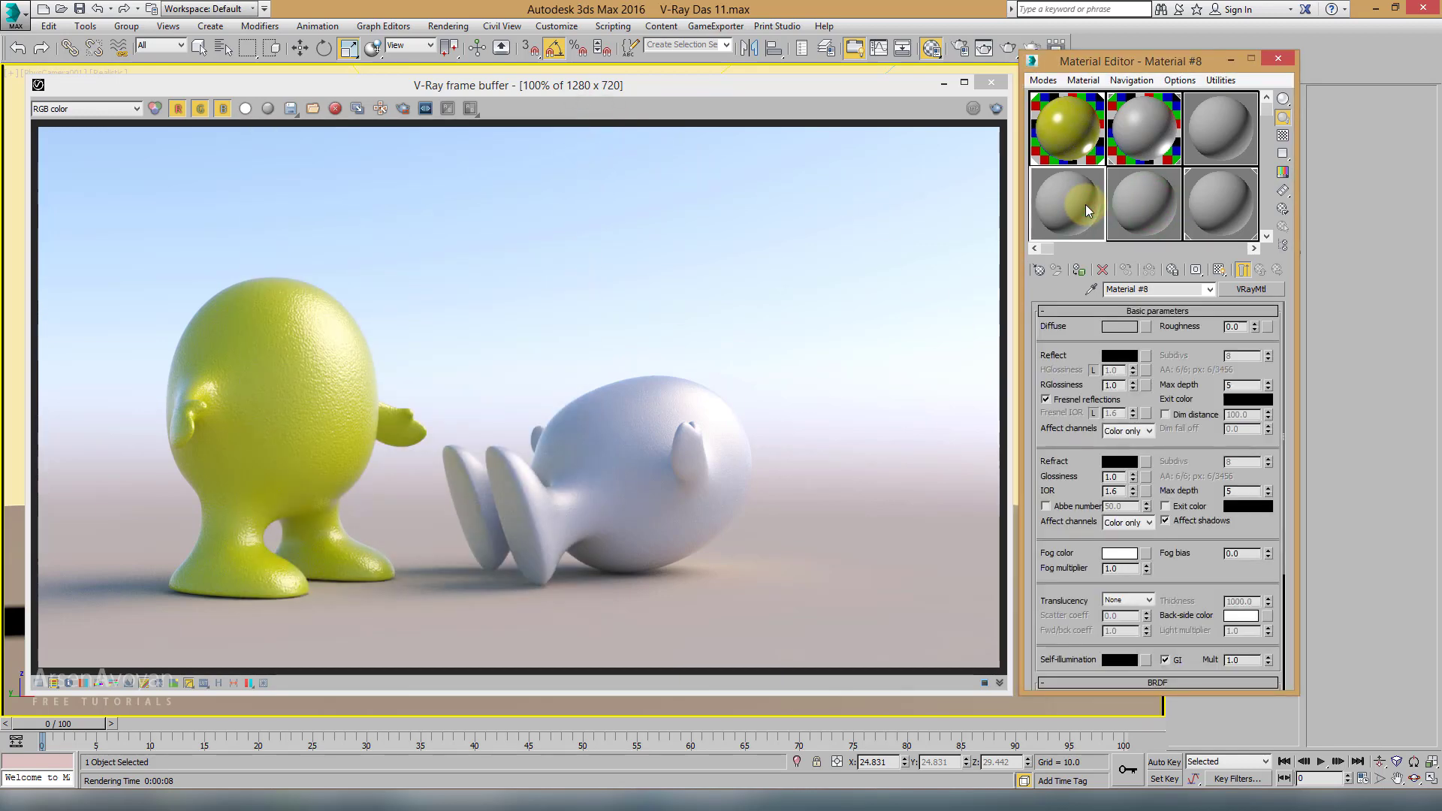
left_click(1039, 272)
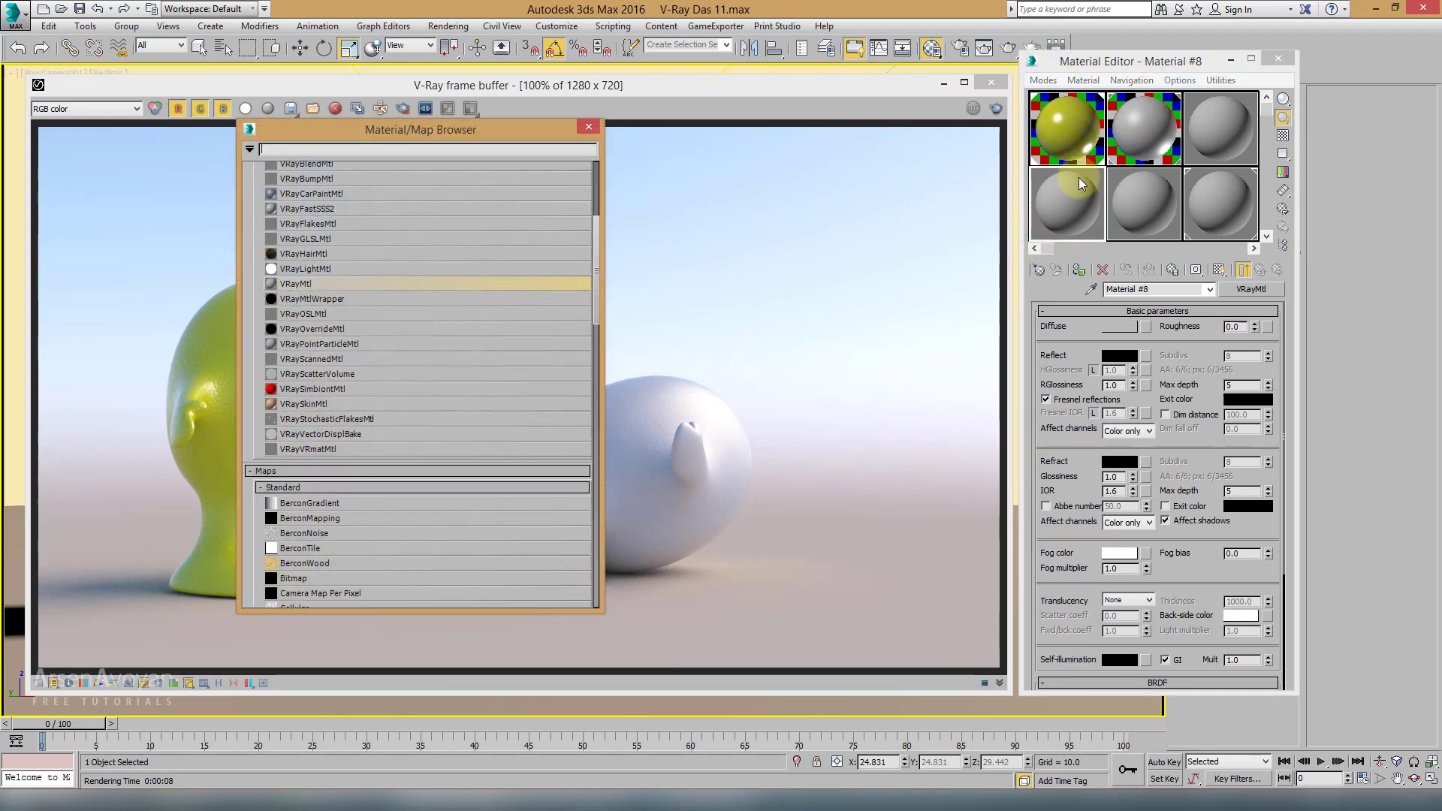
left_click_drag(1077, 178, 1046, 203)
scroll(350, 357, "down", 6)
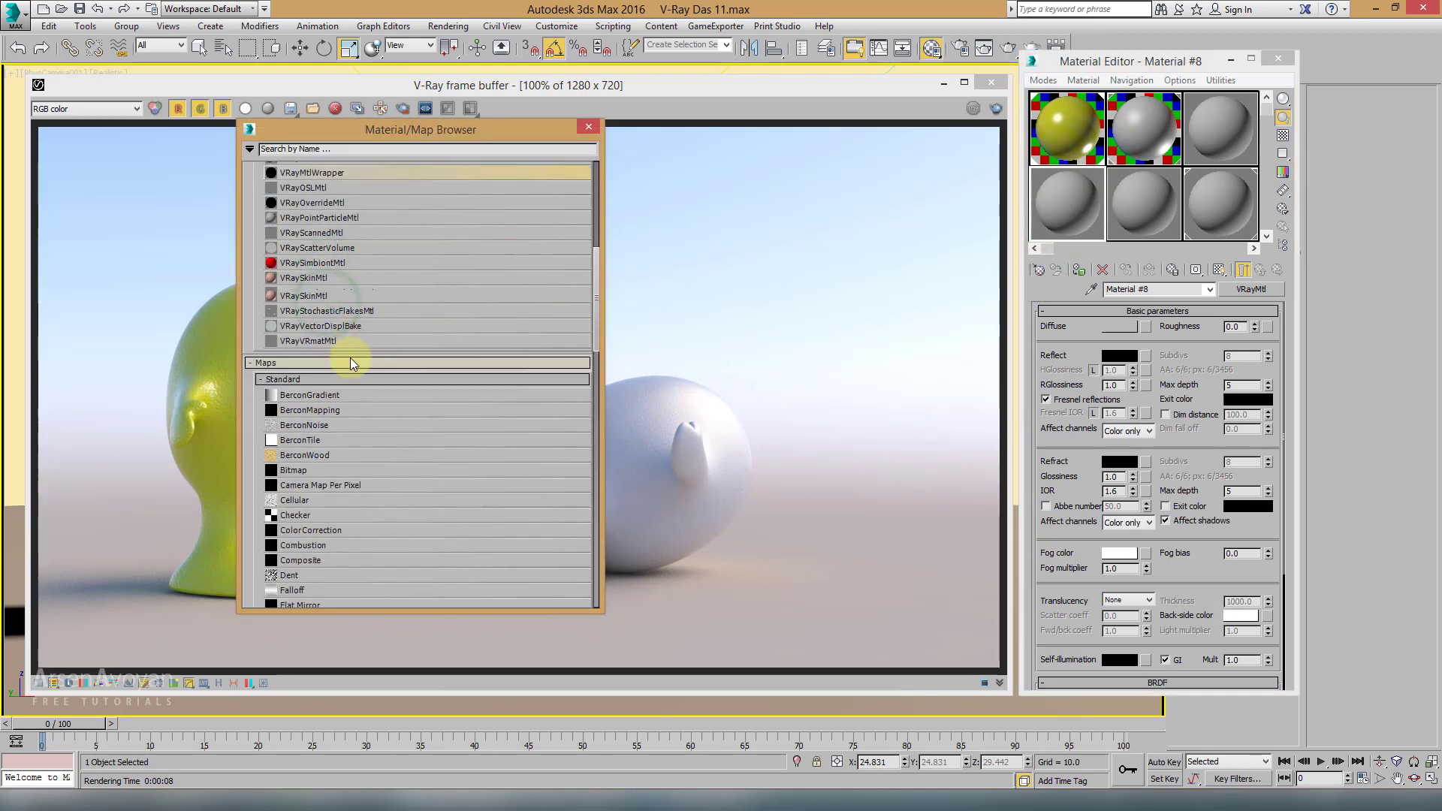
scroll(352, 363, "down", 5)
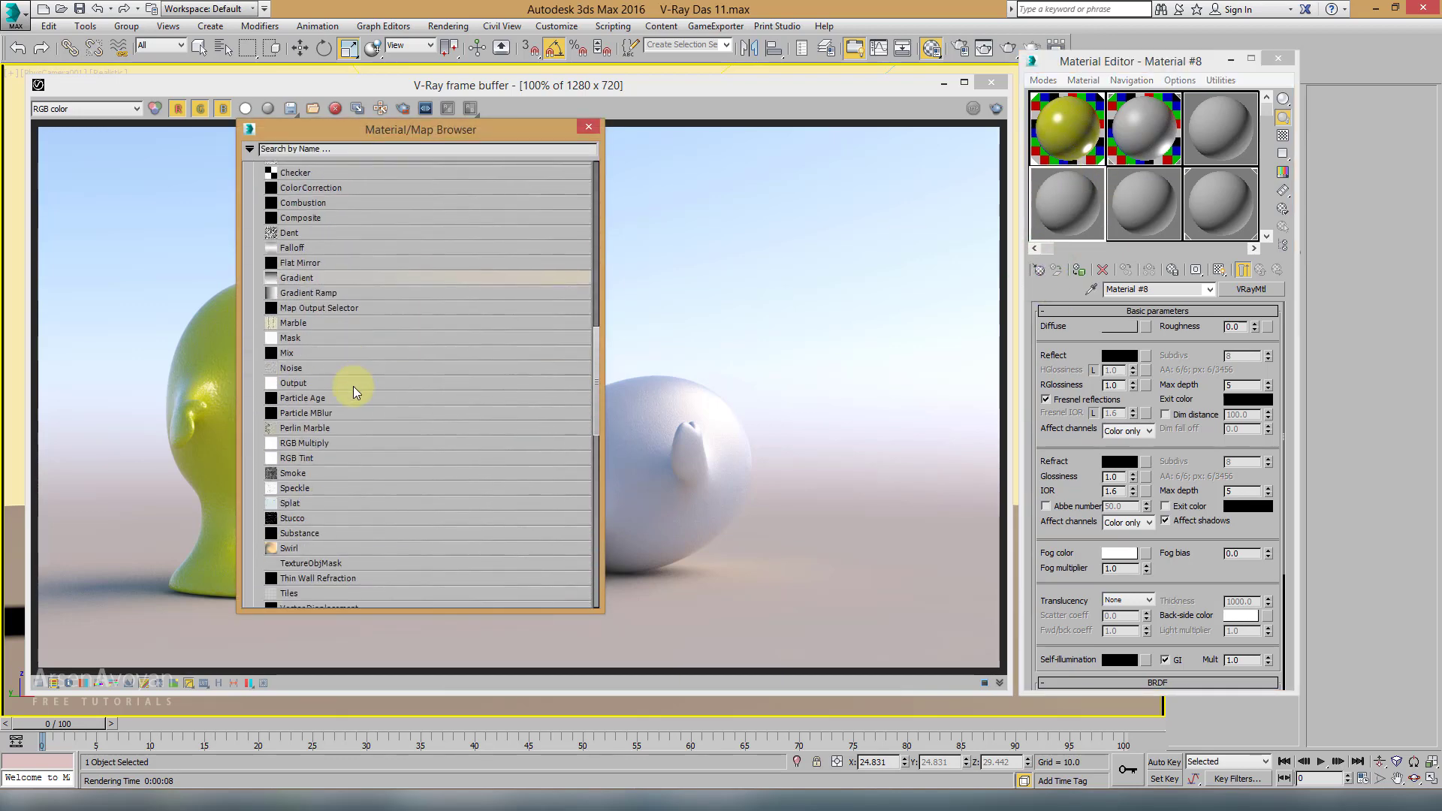
double_click(303, 457)
left_click(589, 127)
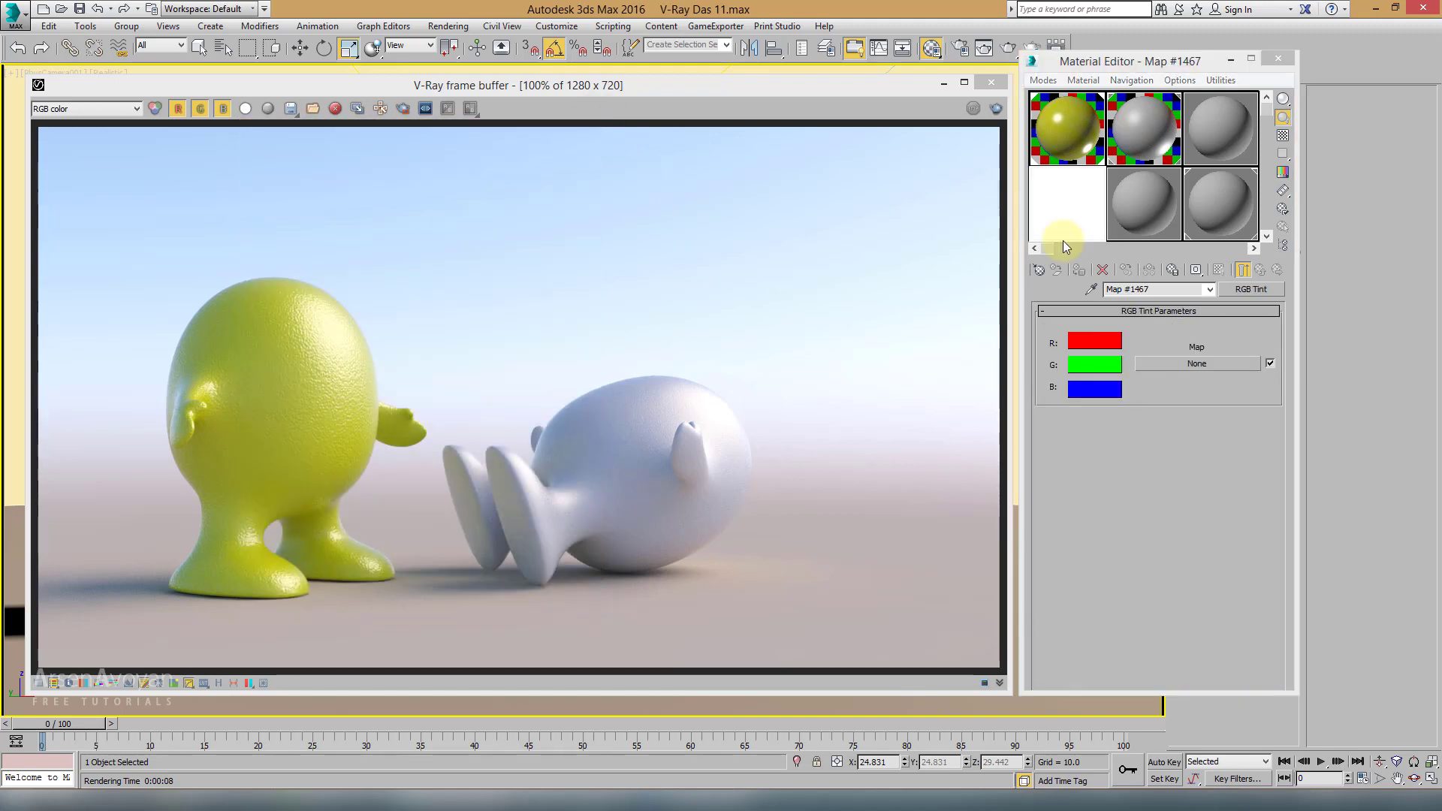
Step: Open the environment settings and load the DefaultVRaySky environment map as an instance into the RGB Tint map
left_click(448, 26)
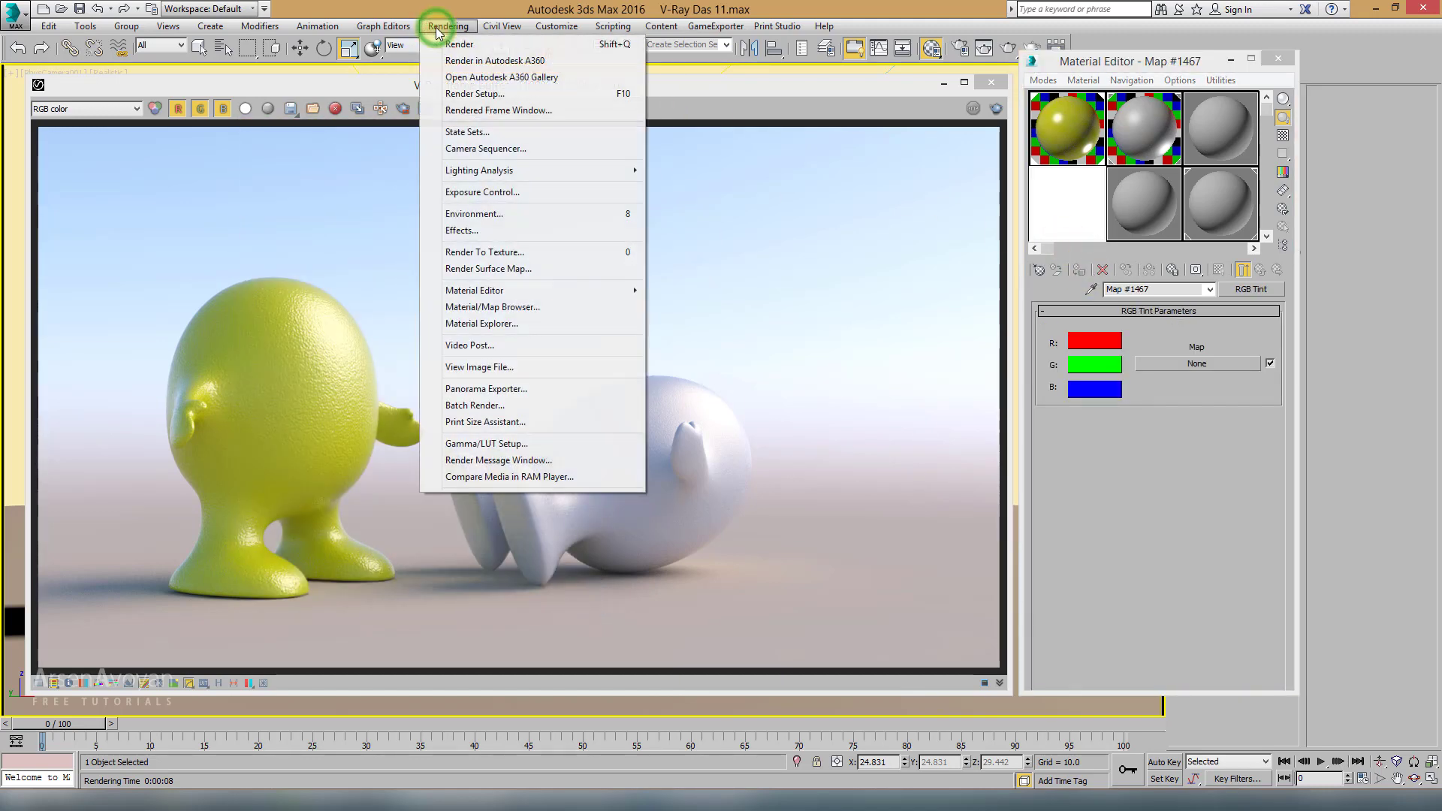
left_click(466, 213)
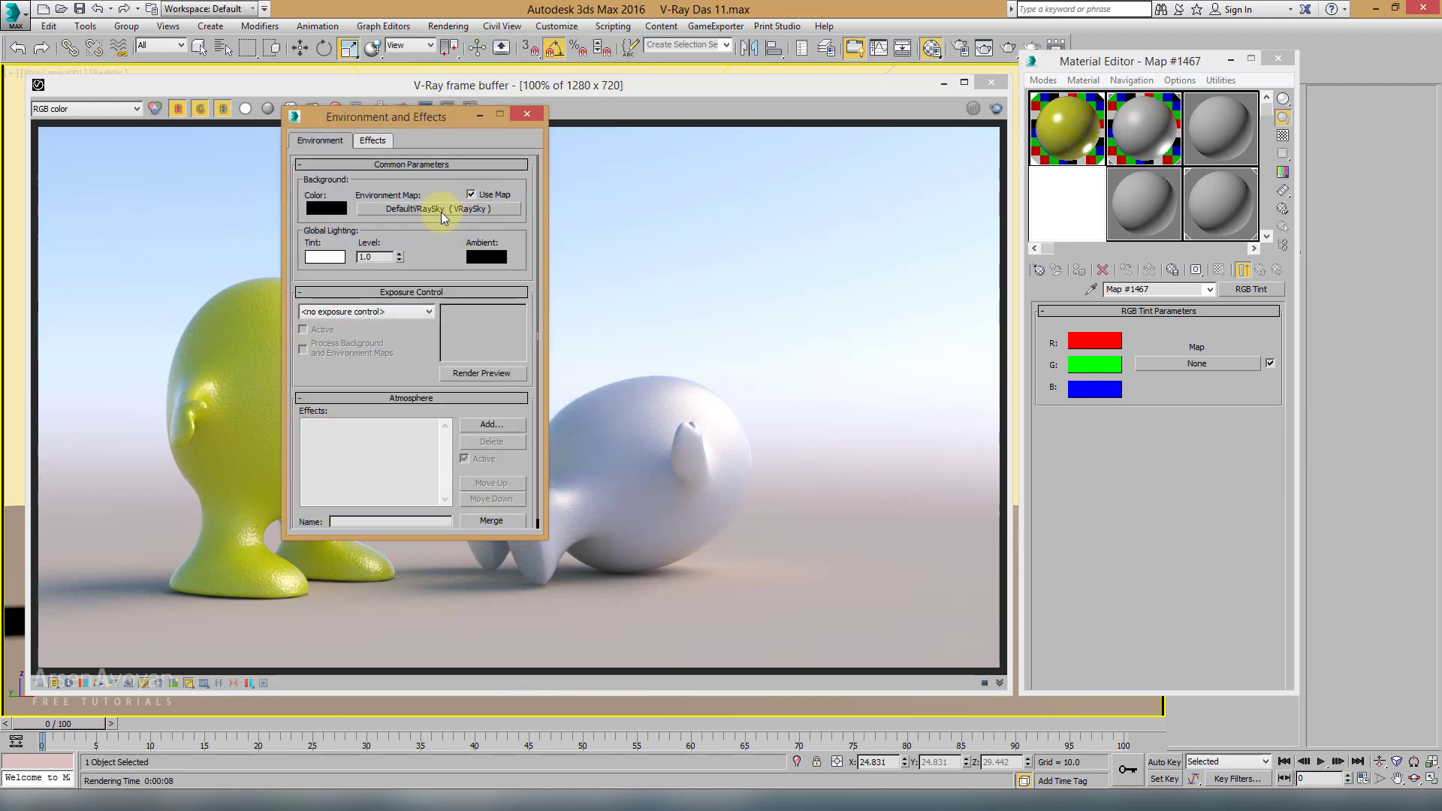
left_click_drag(417, 212, 1182, 358)
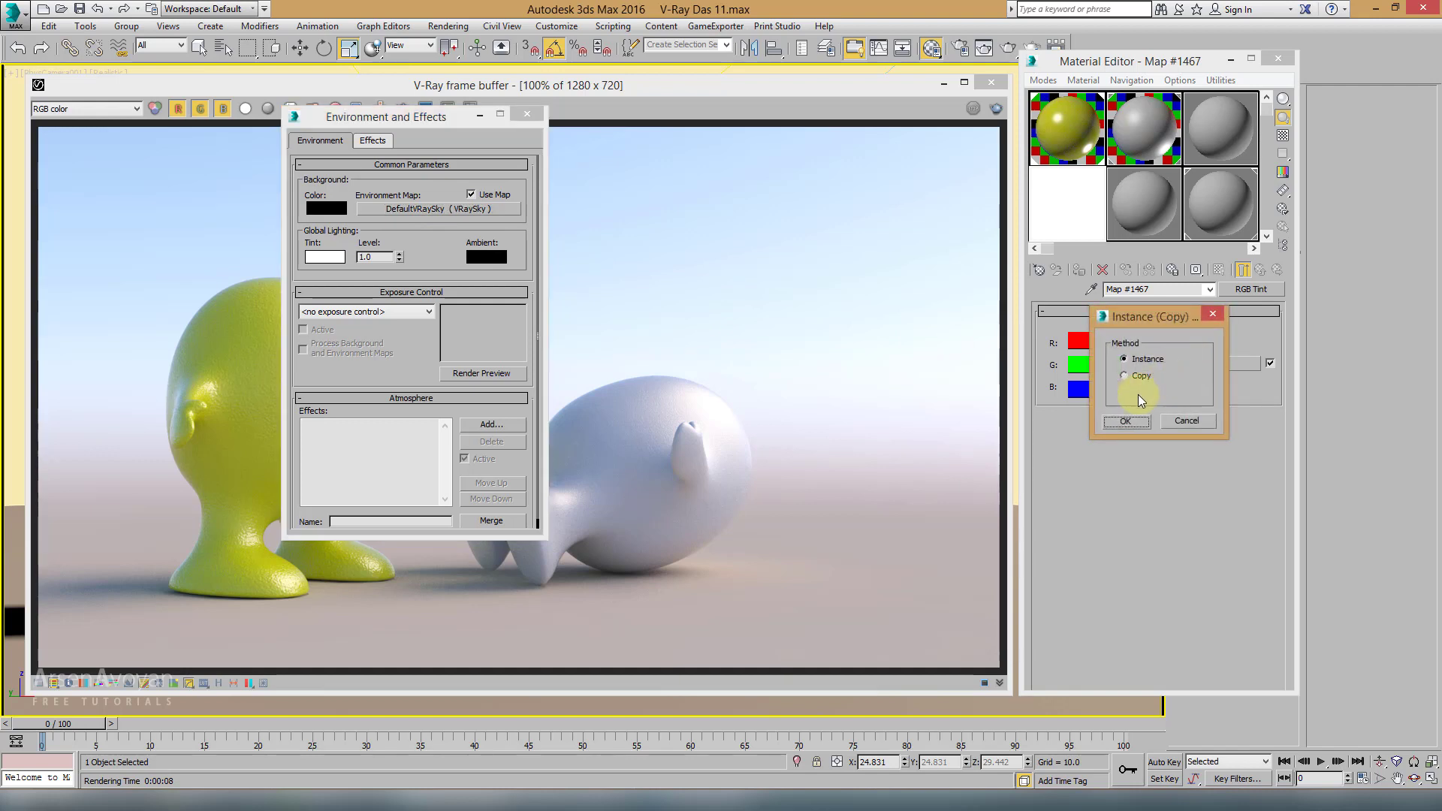
left_click(1126, 420)
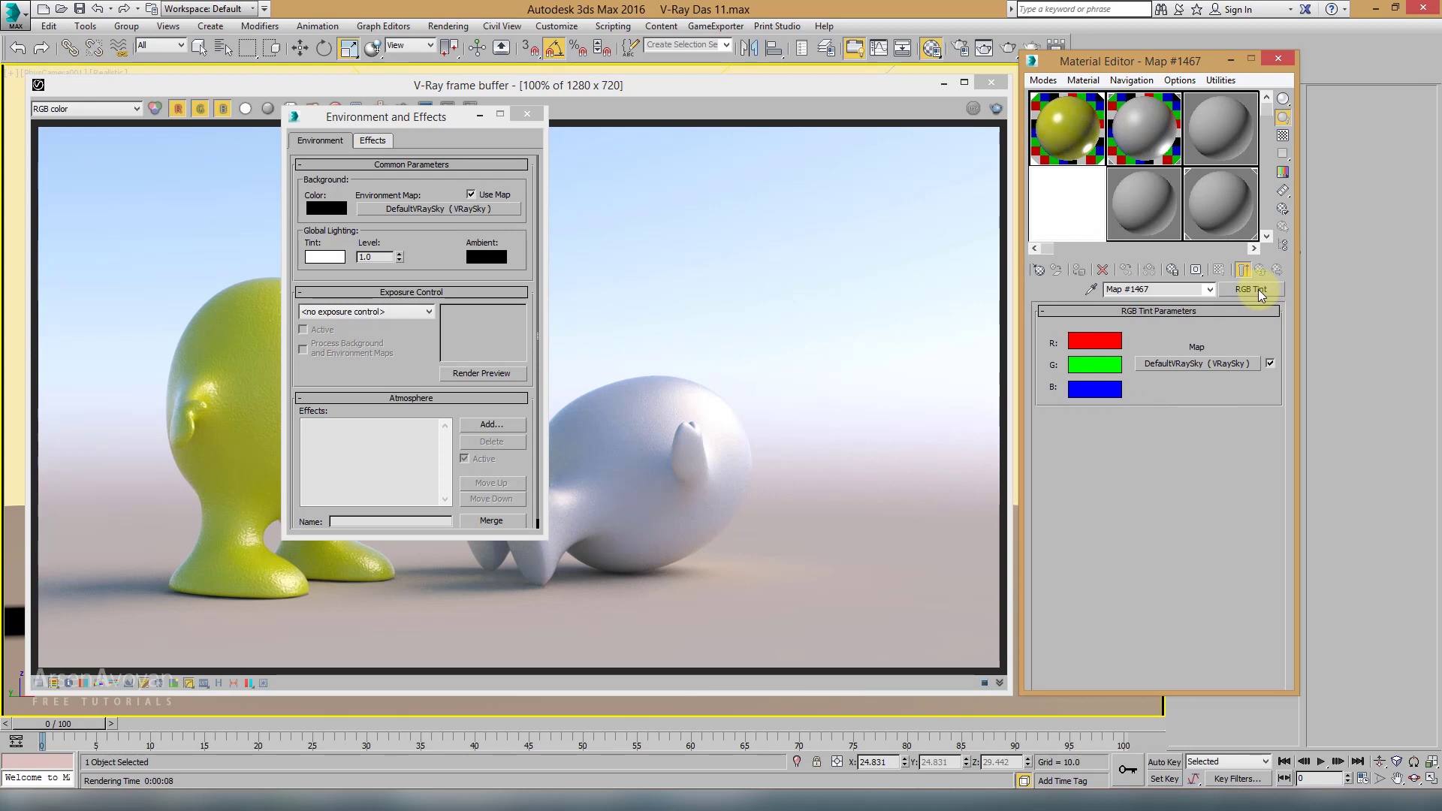
Step: Assign the RGB Tint map as an instance to the environment map and close the environment settings
left_click_drag(1258, 290, 411, 209)
left_click_drag(446, 214, 446, 213)
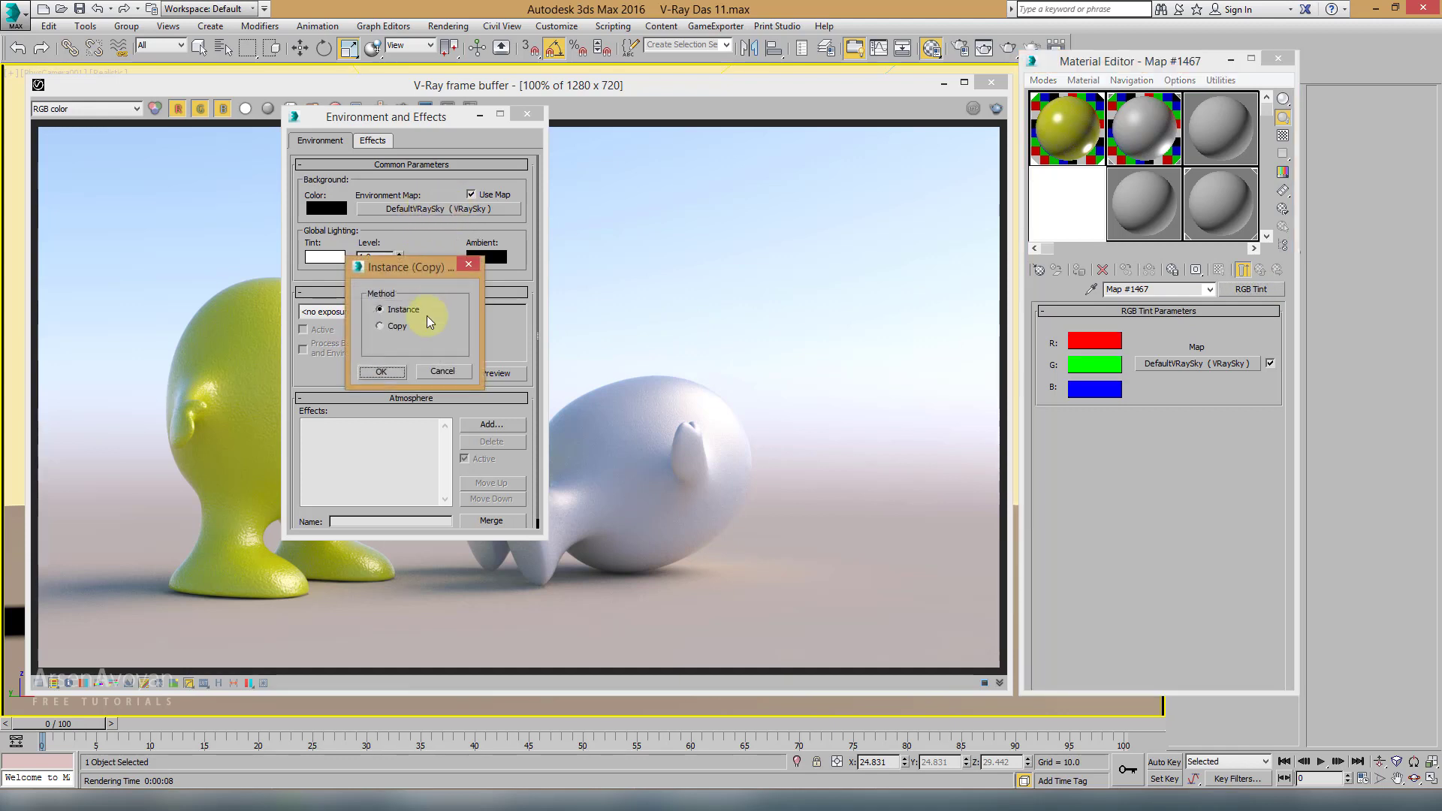
left_click(395, 371)
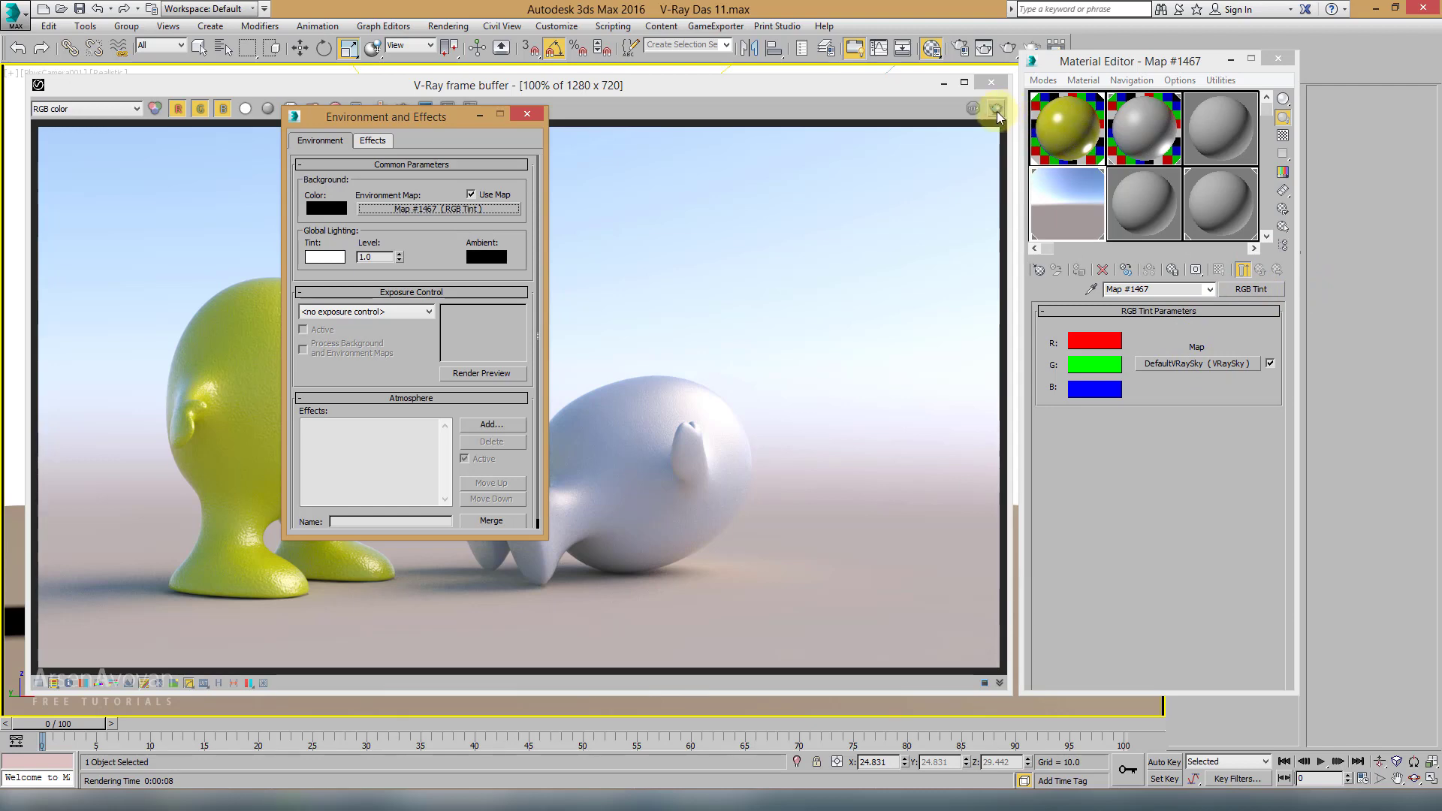
left_click(528, 114)
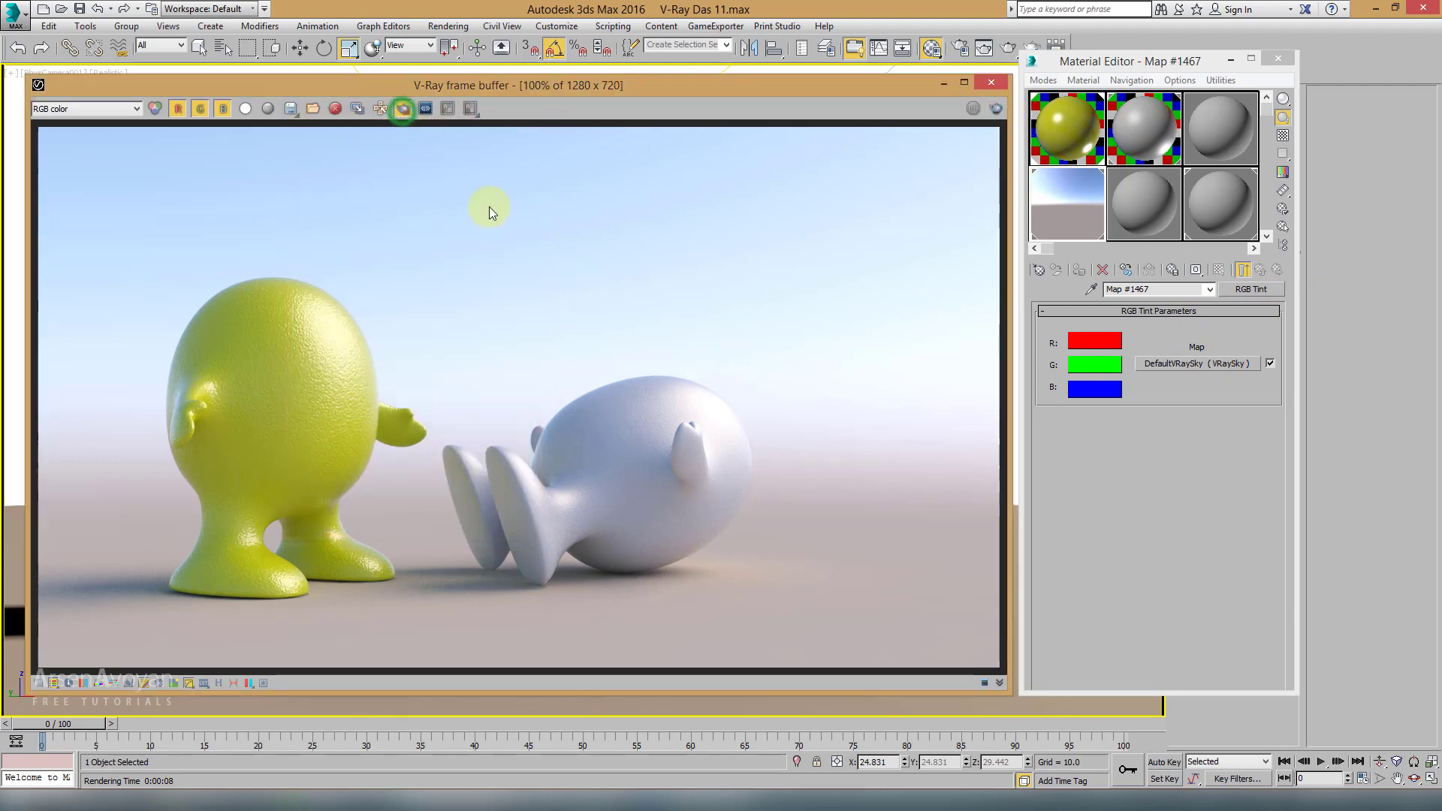
Step: Test-render a region of sky above the lying character, turn region rendering off, and inspect the RGB Tint map in an enlarged preview
left_click_drag(535, 201, 742, 410)
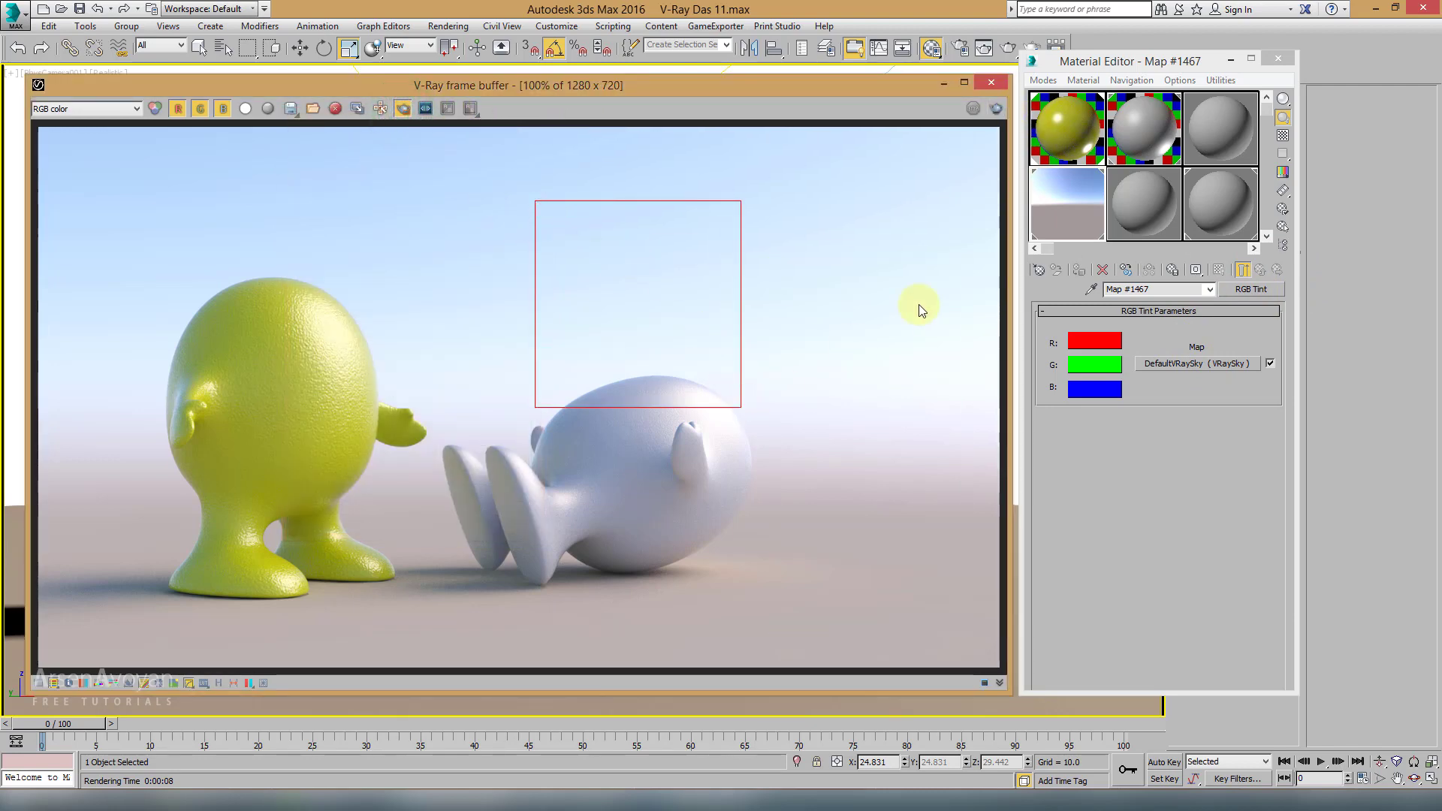
left_click(997, 109)
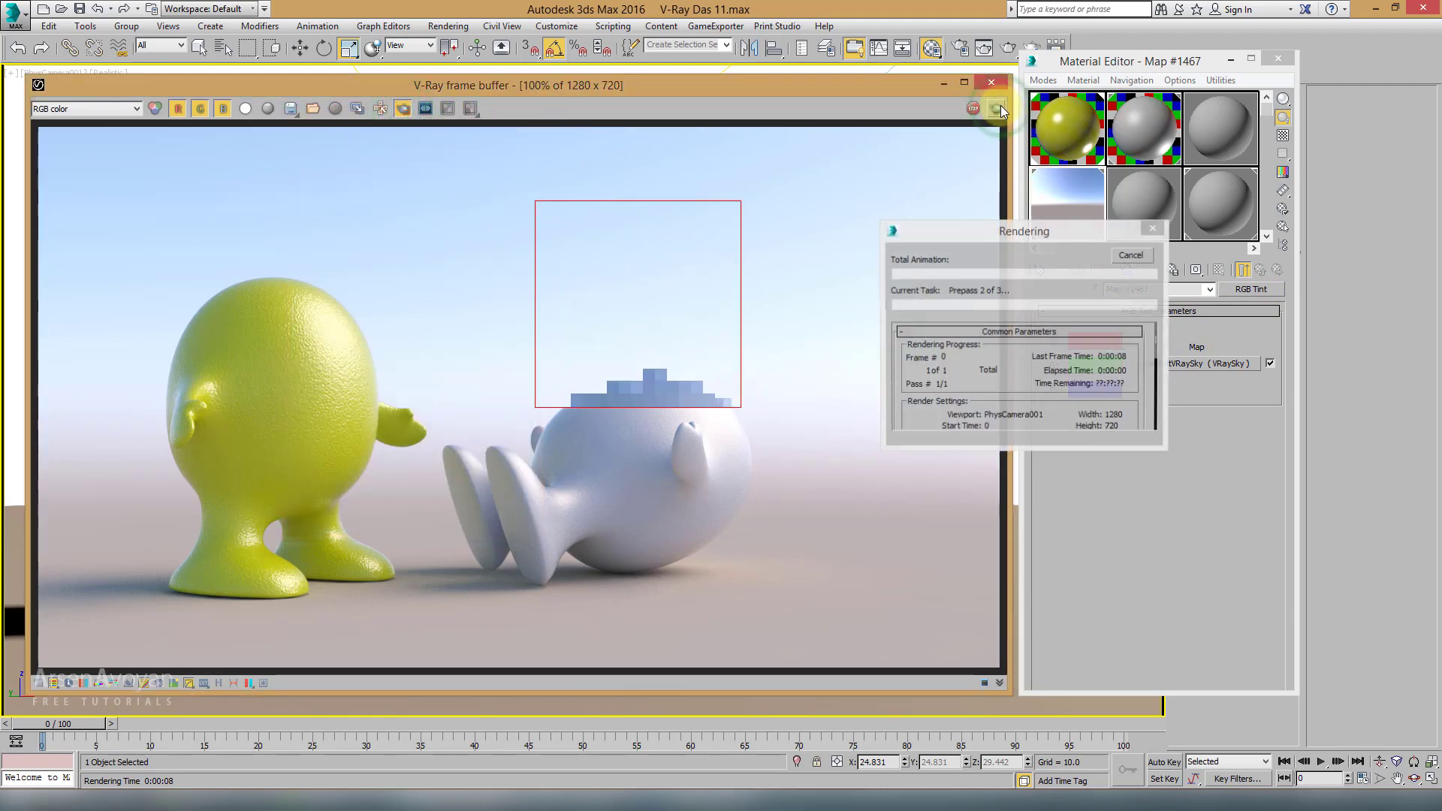
left_click(403, 110)
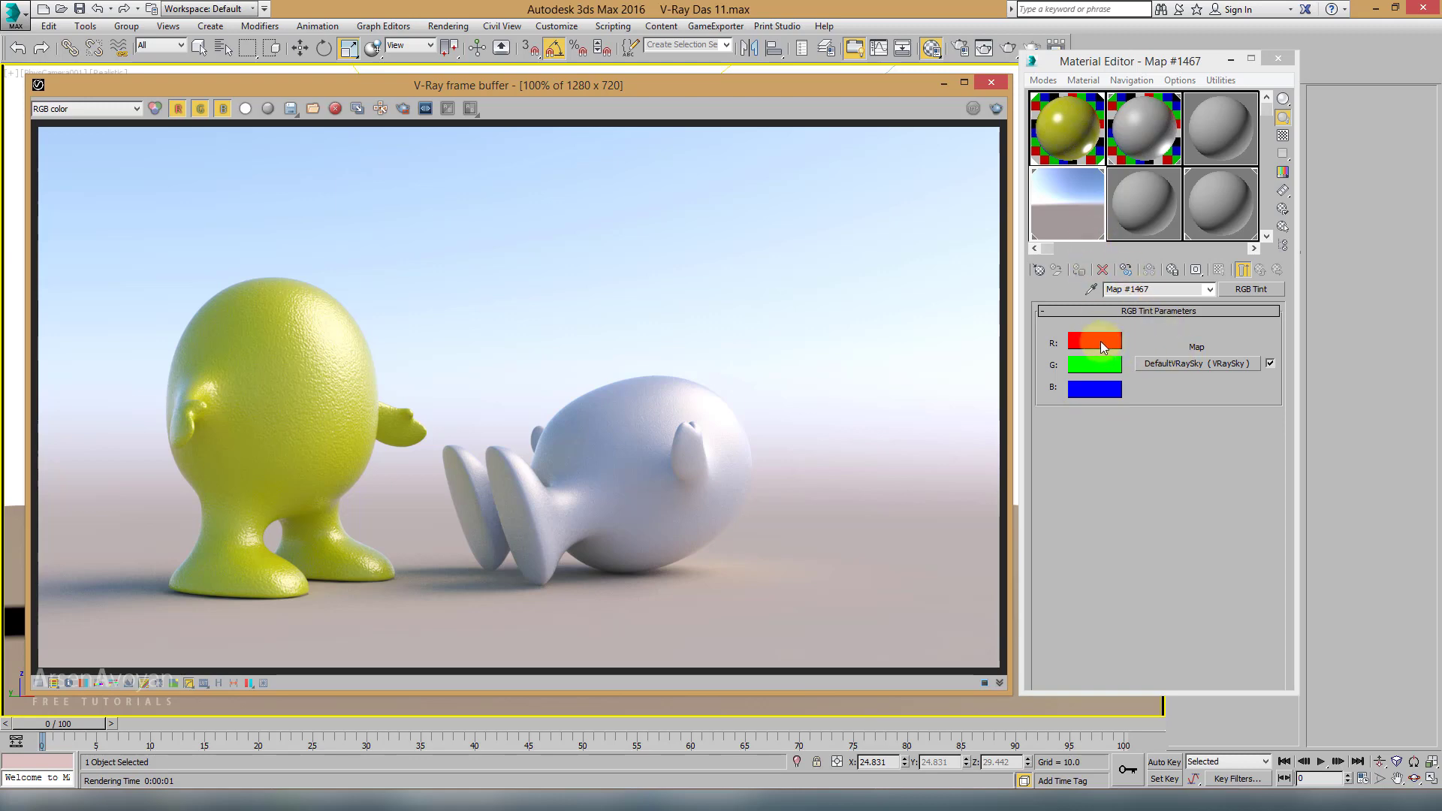
double_click(1083, 210)
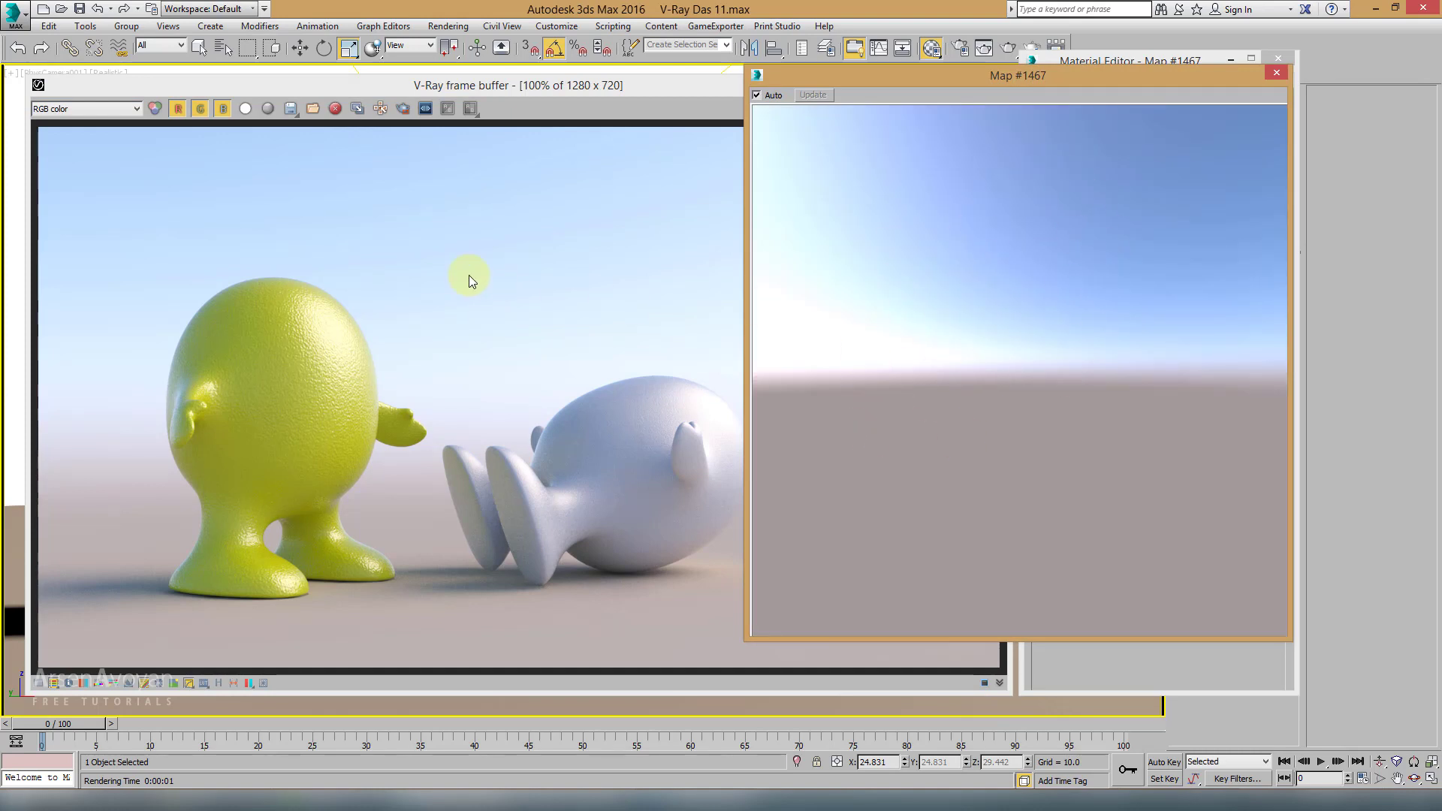
left_click(1279, 71)
Step: Change the RGB Tint map's R color to neutral grey and copy it to the G and B colors
left_click(1092, 343)
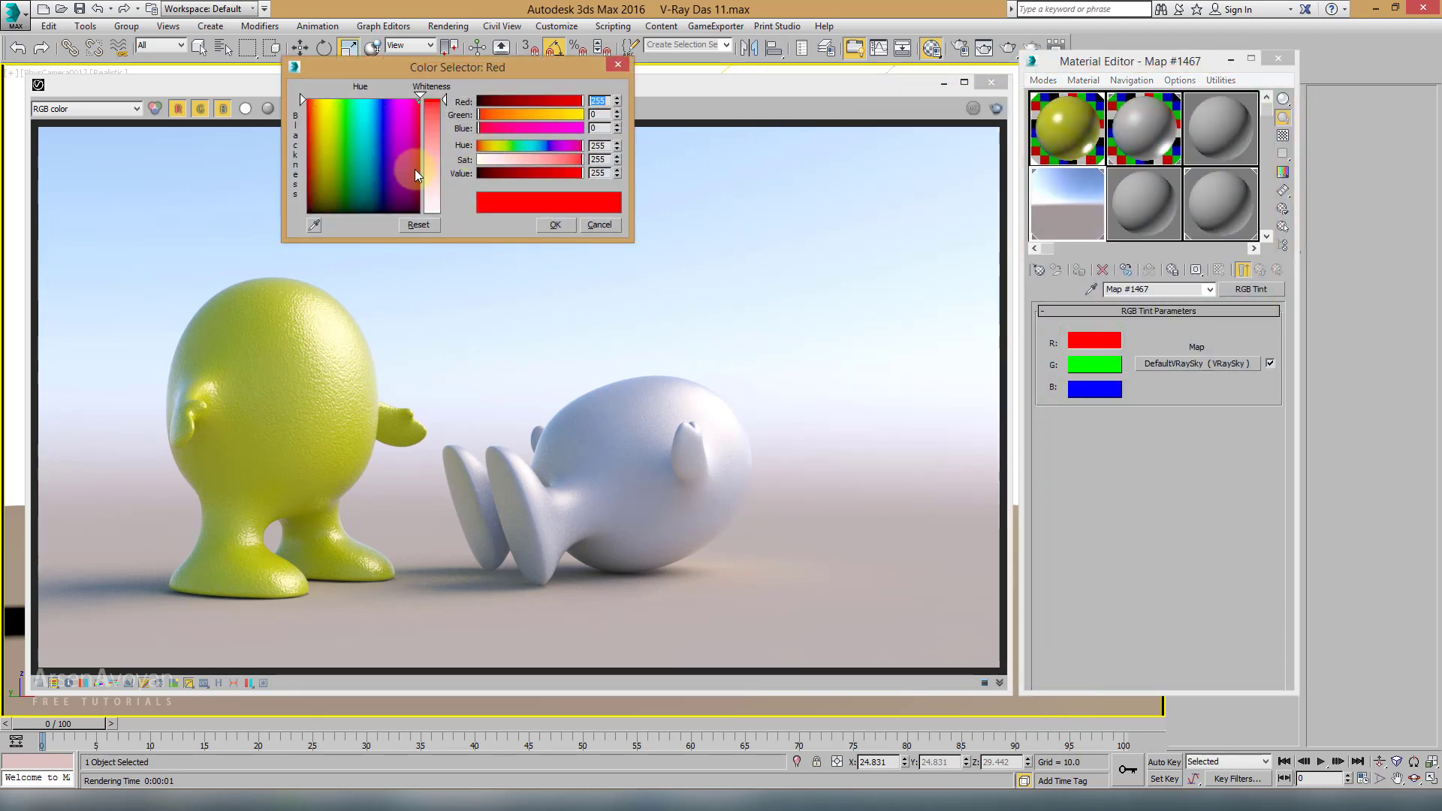
mouse_move(432, 105)
left_mouse_down()
mouse_move(440, 150)
mouse_move(442, 119)
mouse_move(441, 132)
left_mouse_up()
left_click(556, 225)
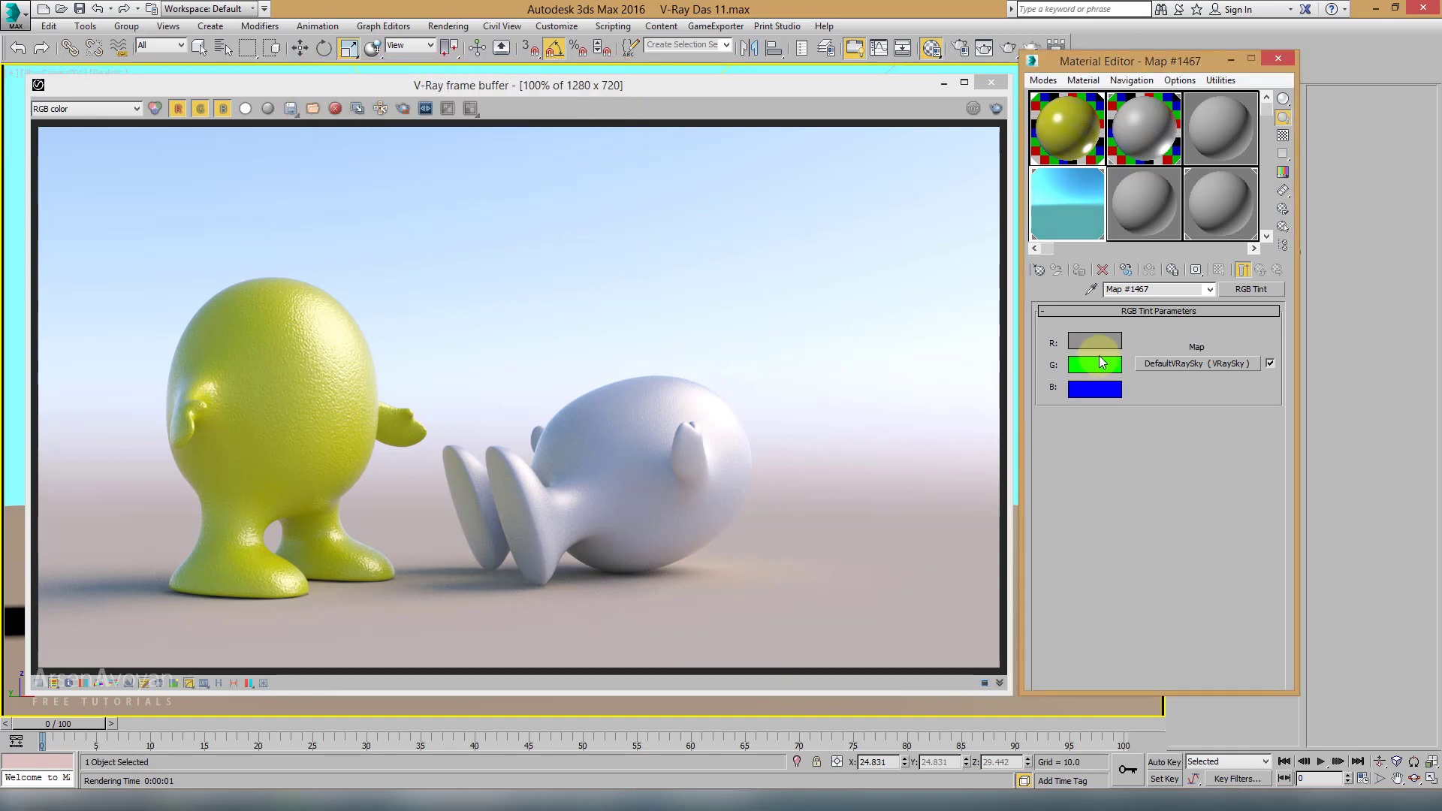
left_click_drag(1111, 335, 1102, 362)
left_click(1151, 379)
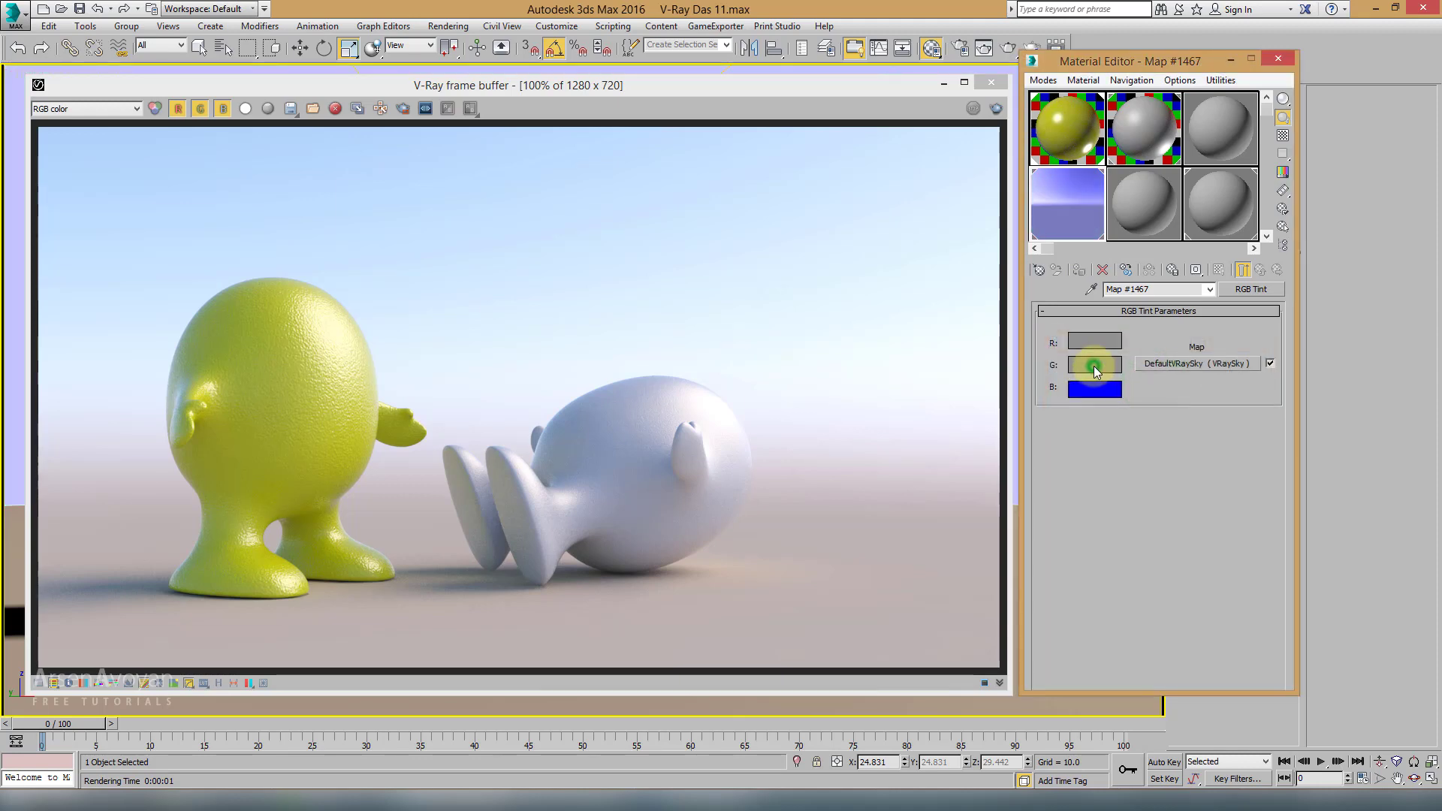
left_click(1141, 383)
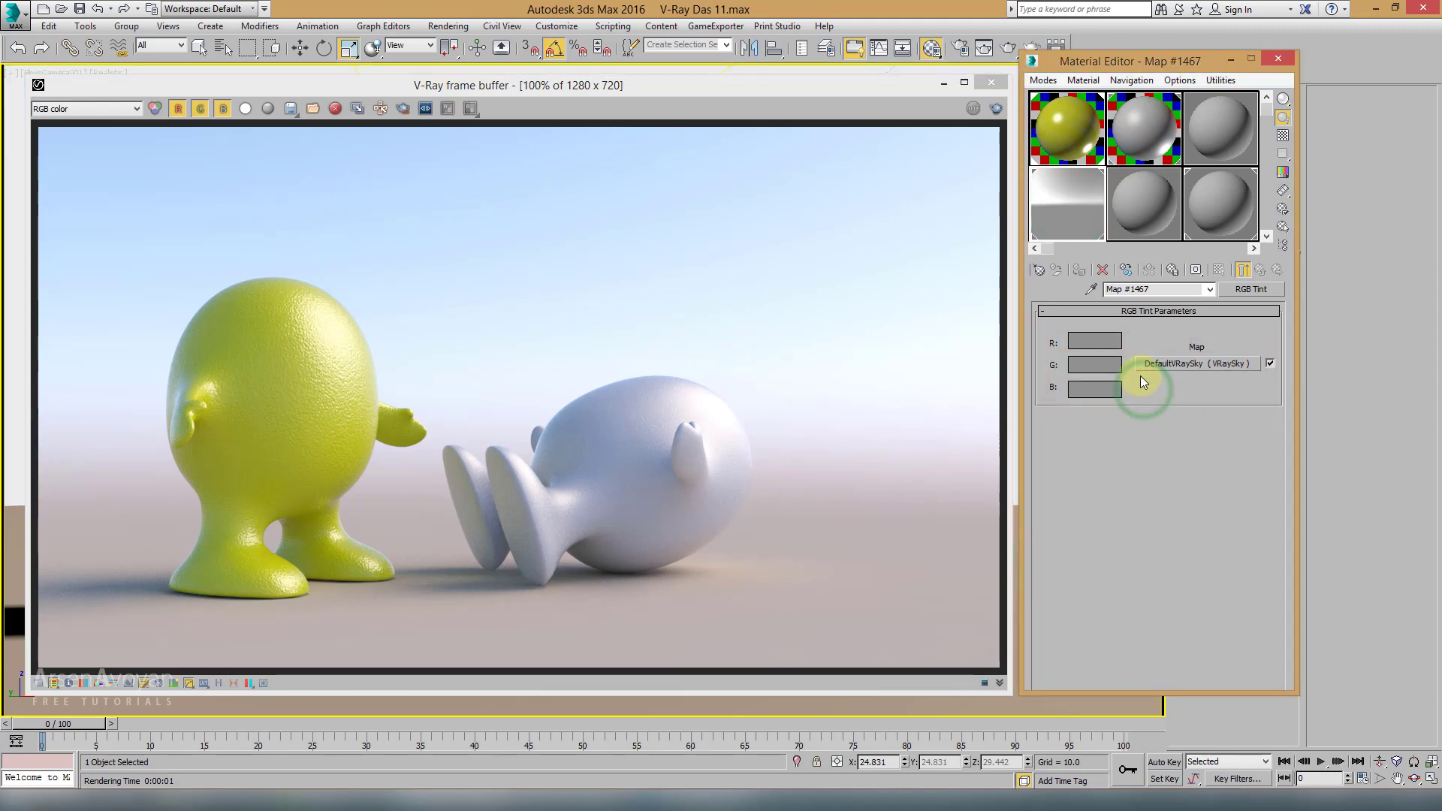
Step: Check the grey tinted sky in an enlarged preview, verify the environment map assignment, and render the camera view
double_click(1058, 207)
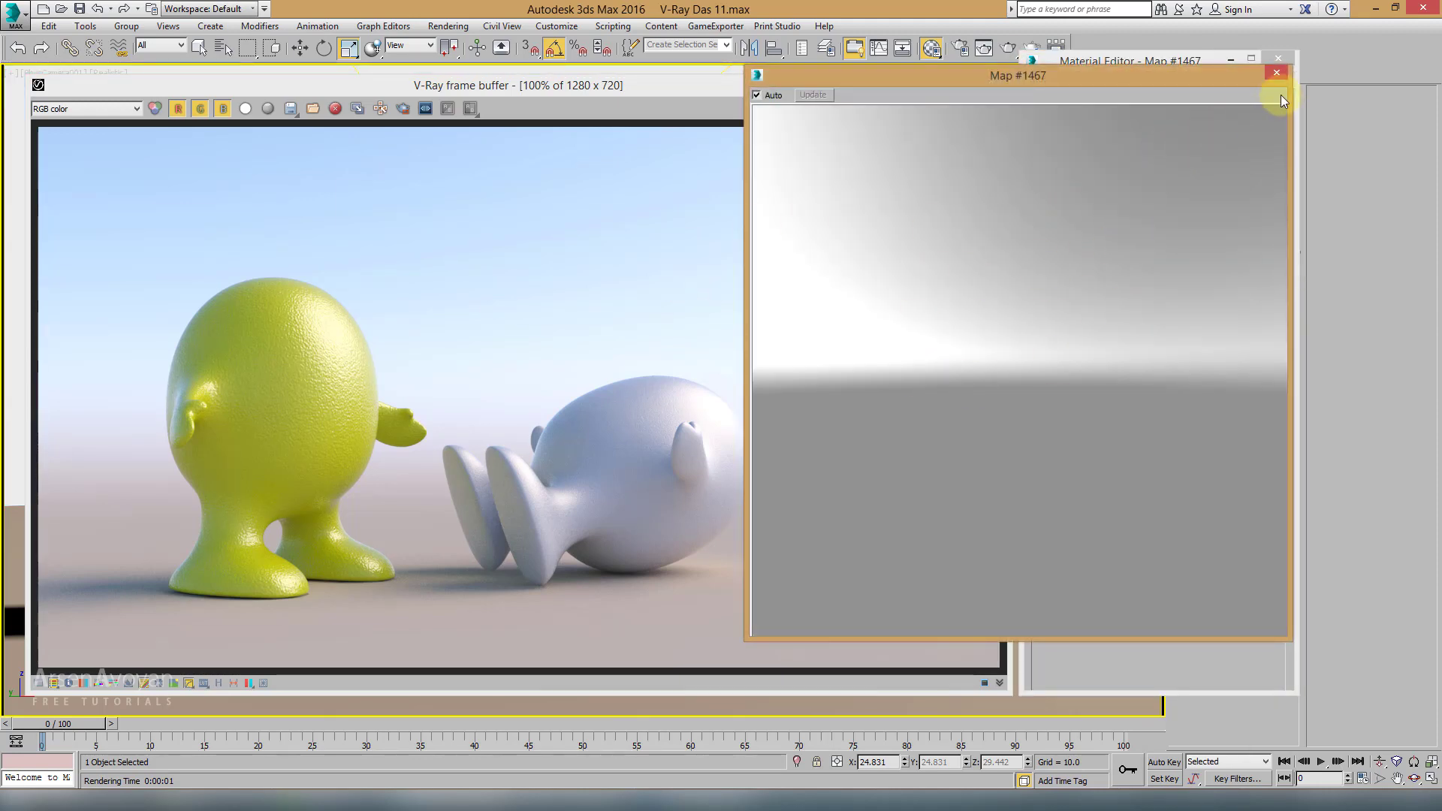
left_click(1277, 73)
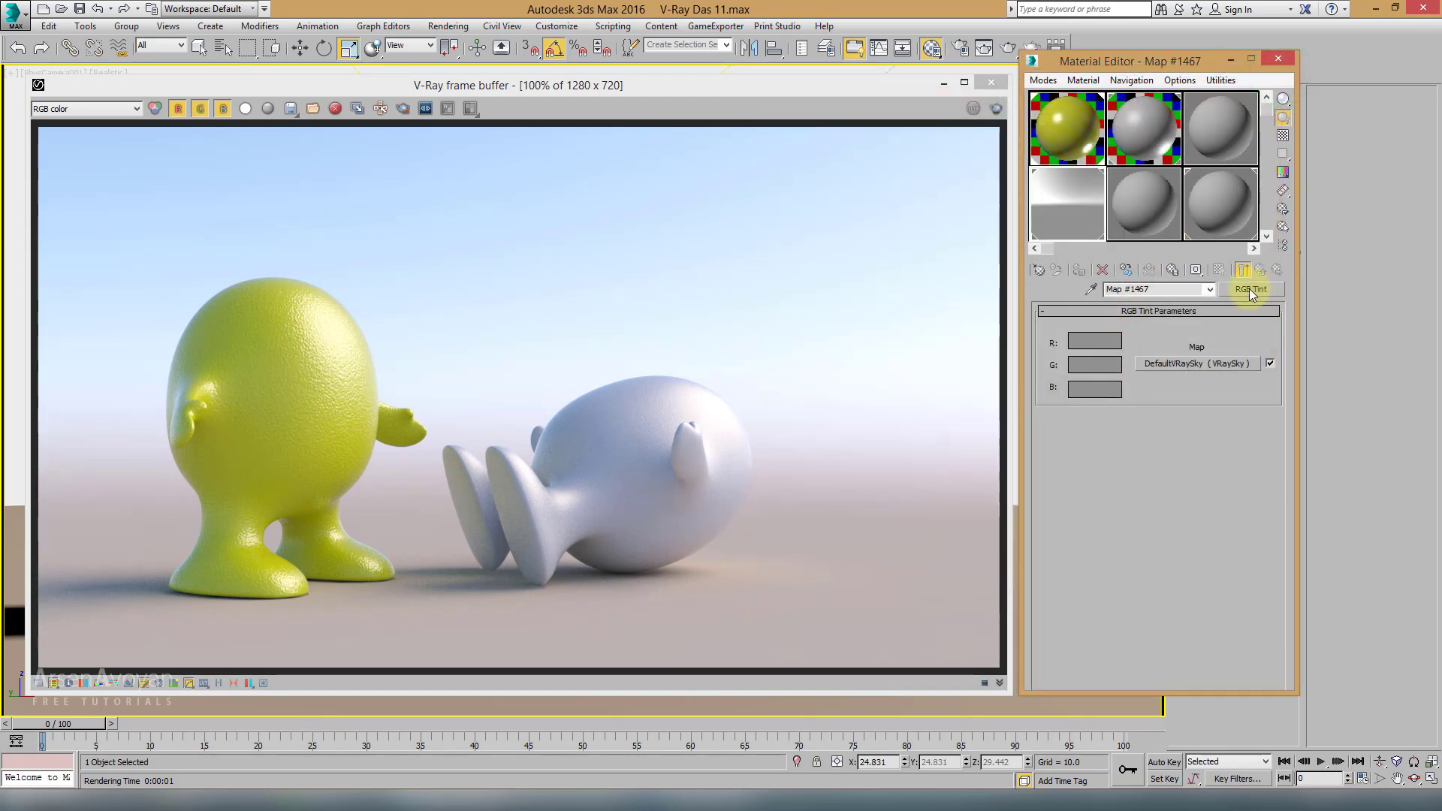
left_click(449, 26)
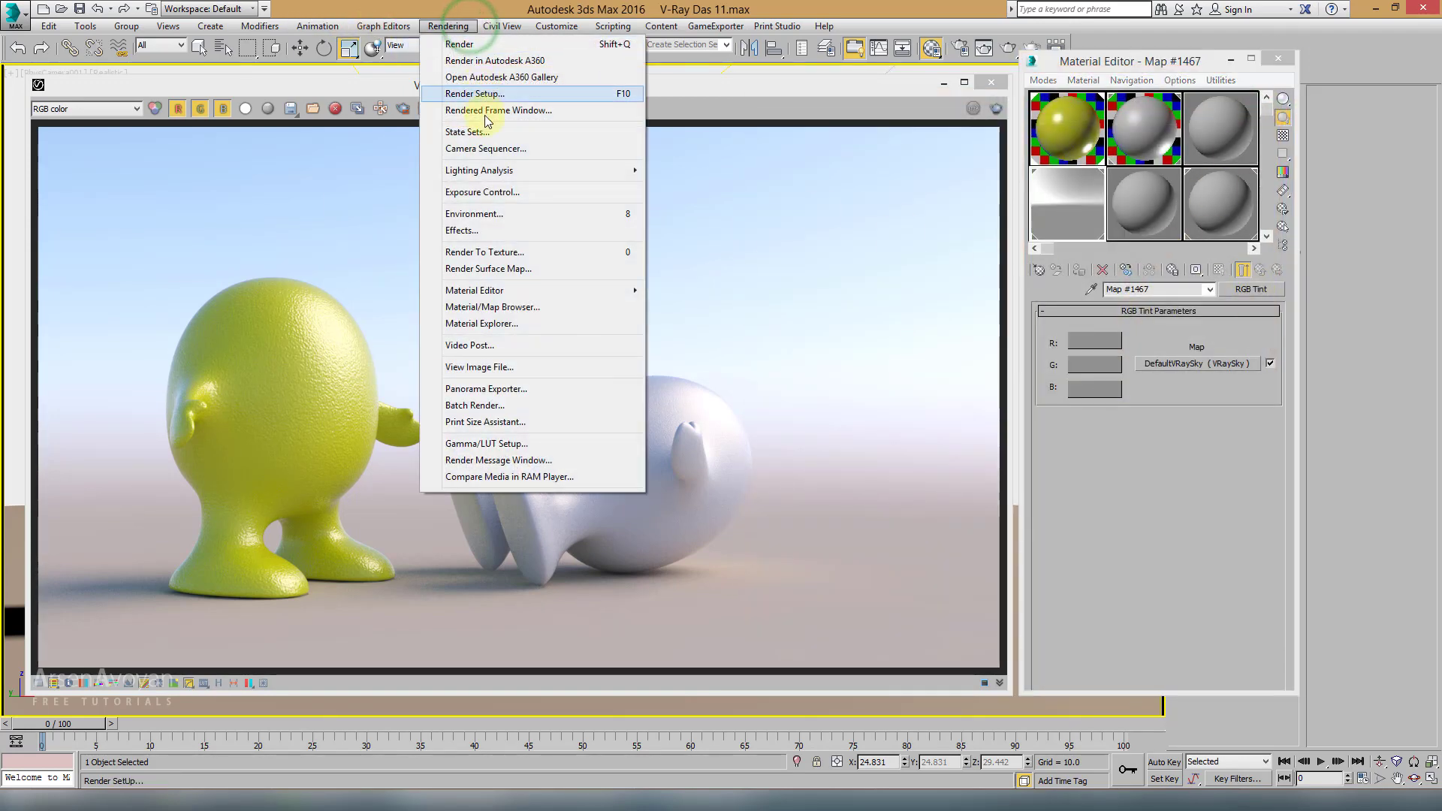
left_click(488, 214)
left_click(525, 119)
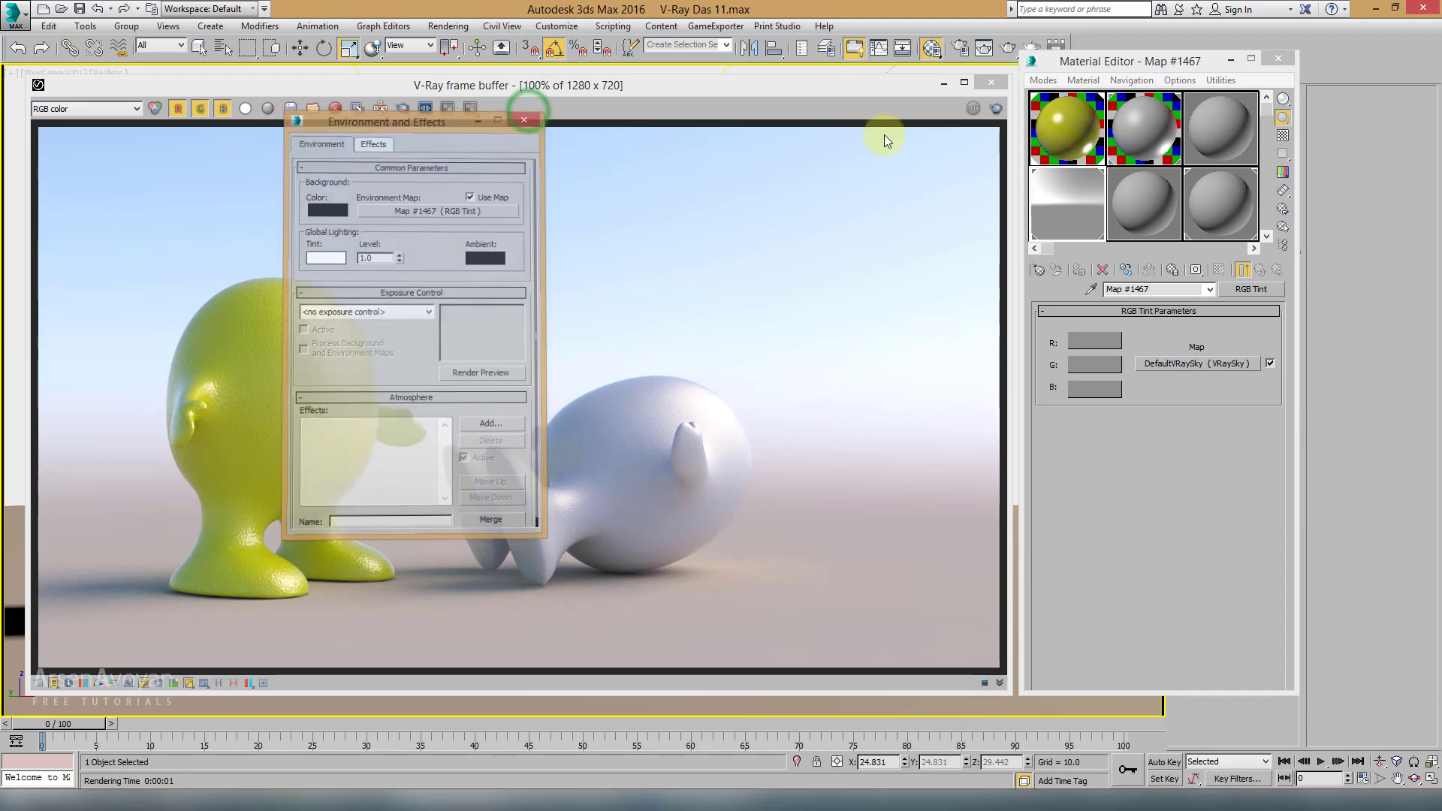
left_click(997, 109)
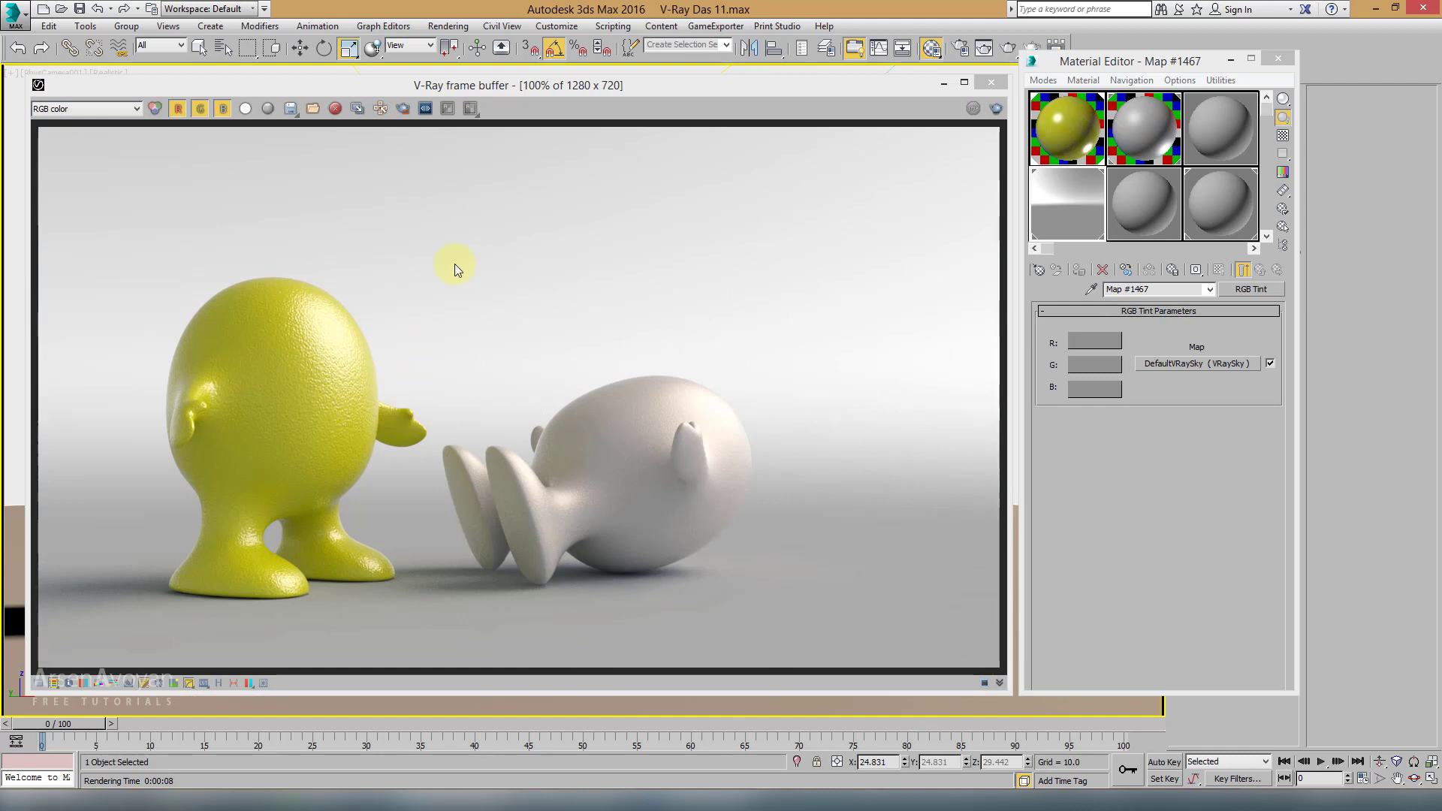
left_click_drag(620, 90, 631, 85)
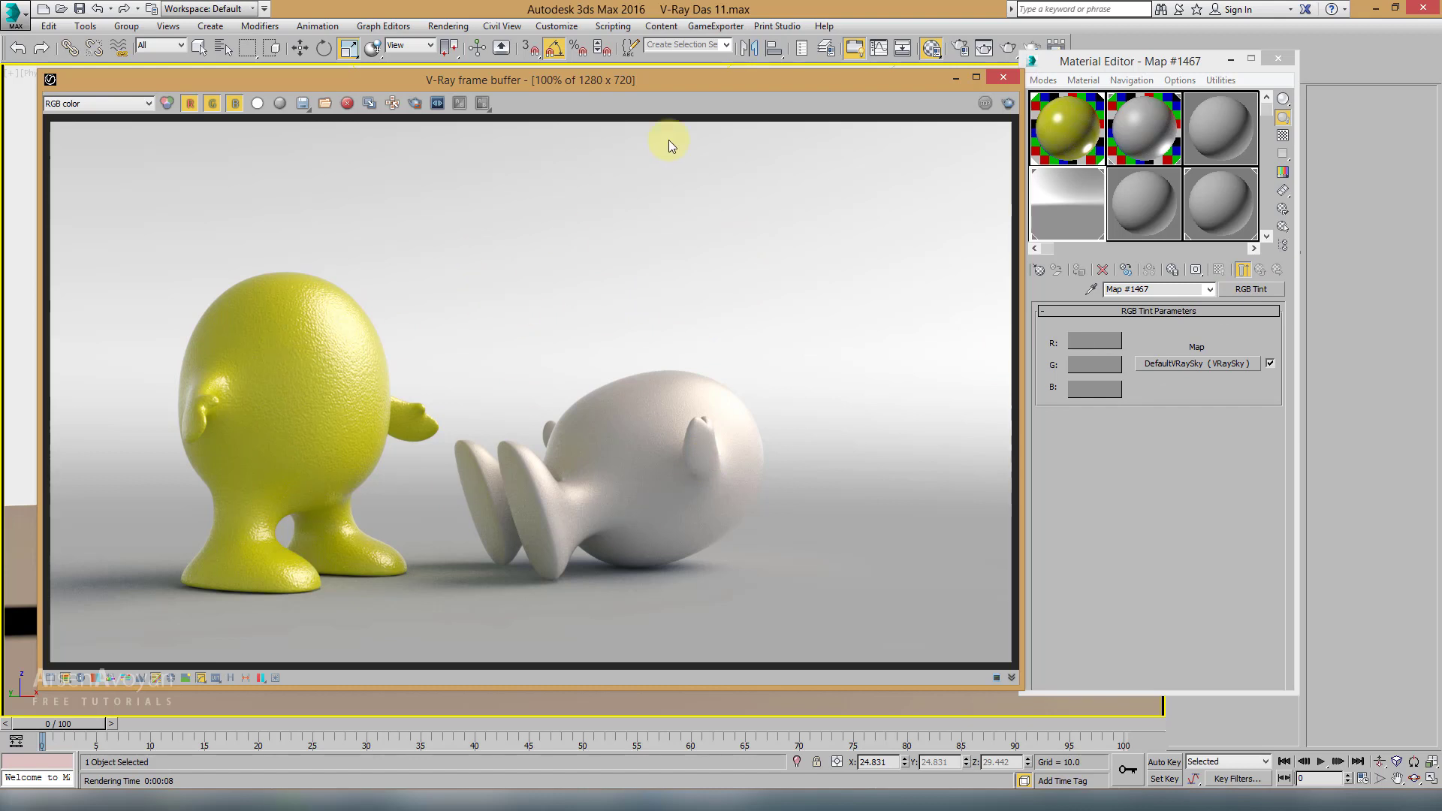
left_click_drag(705, 83, 680, 93)
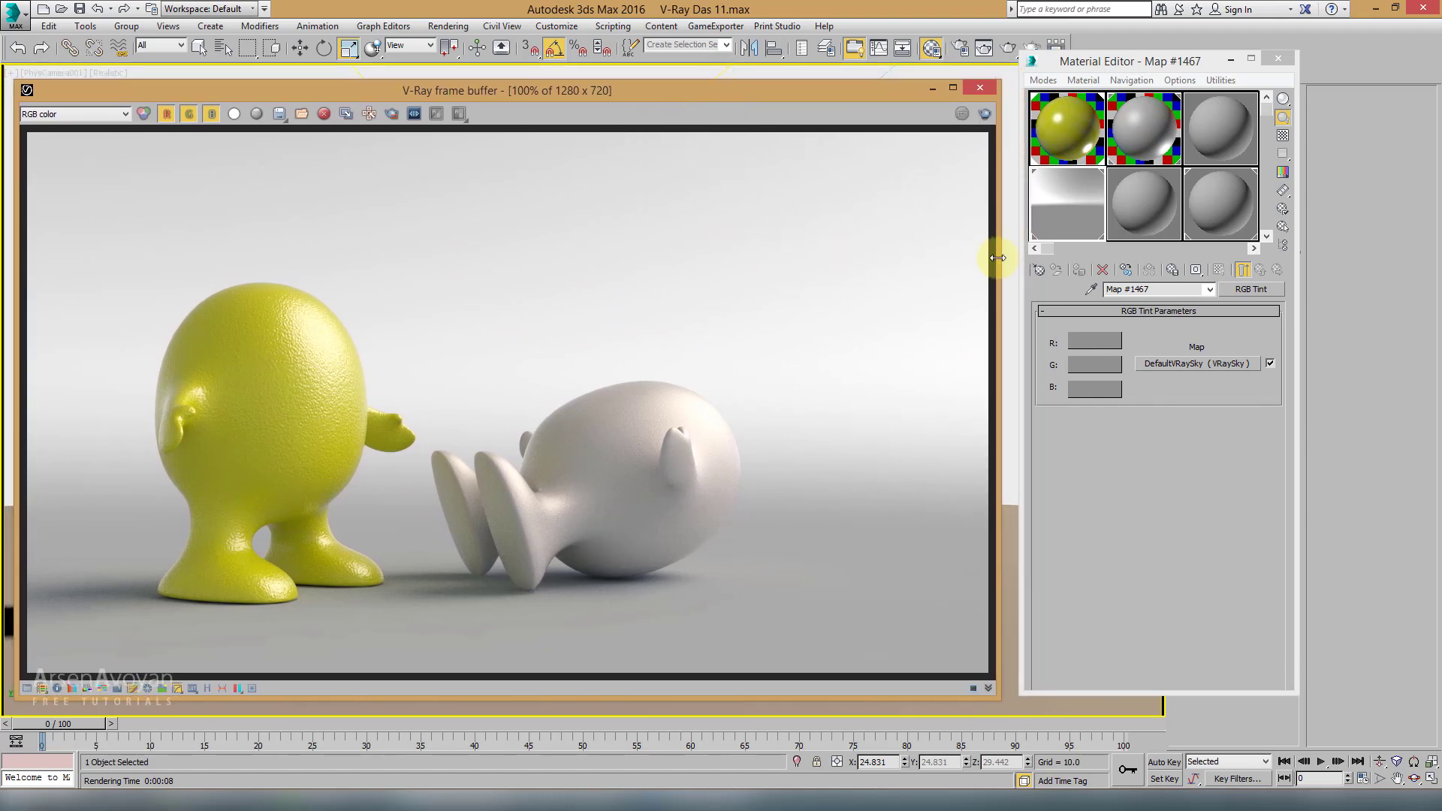
Step: Instance DefaultVRaySky from the RGB Tint map back into the environment map, and start and cancel a test render
left_click(454, 30)
left_click(490, 211)
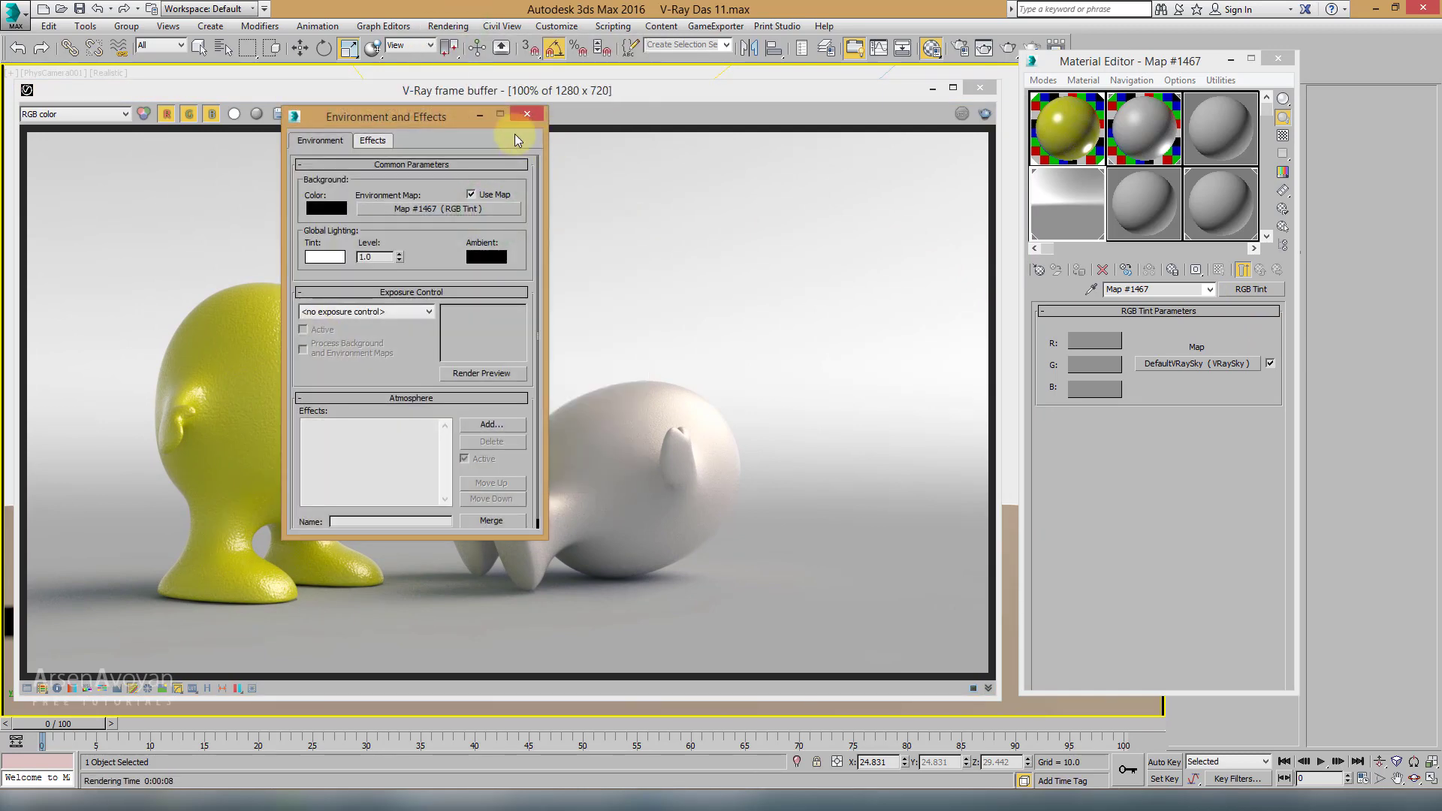
left_click_drag(456, 119, 428, 130)
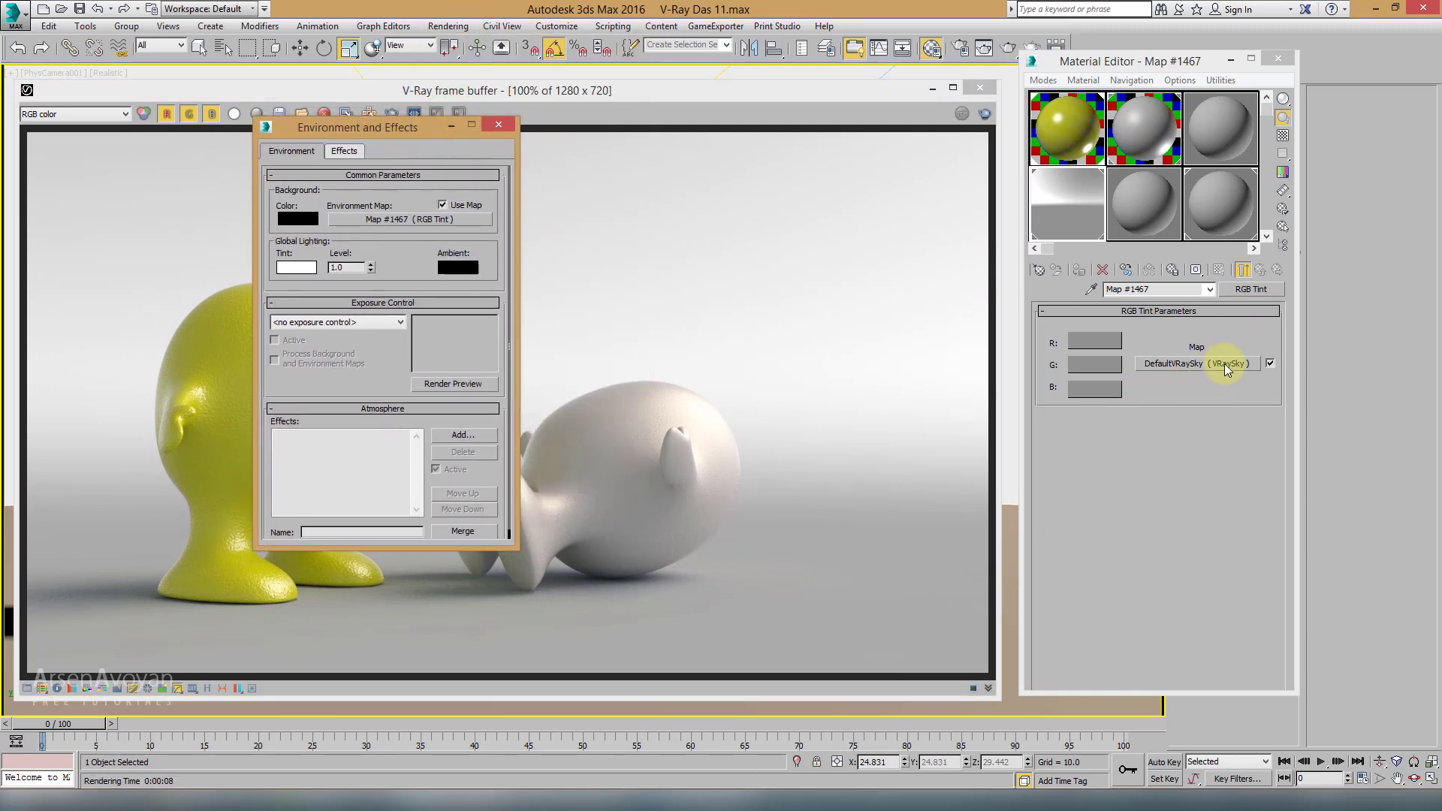
left_click_drag(1226, 368, 386, 223)
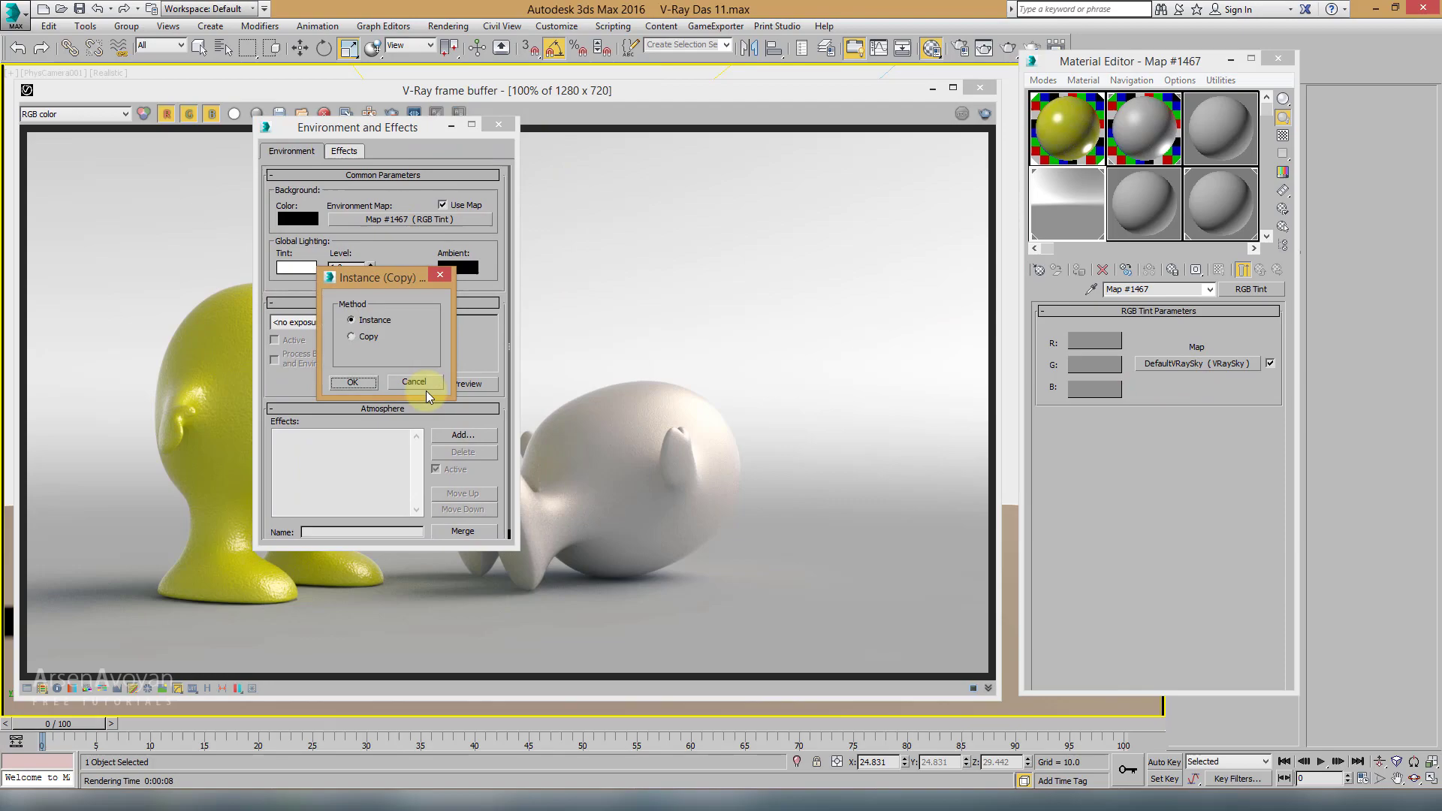
left_click(353, 381)
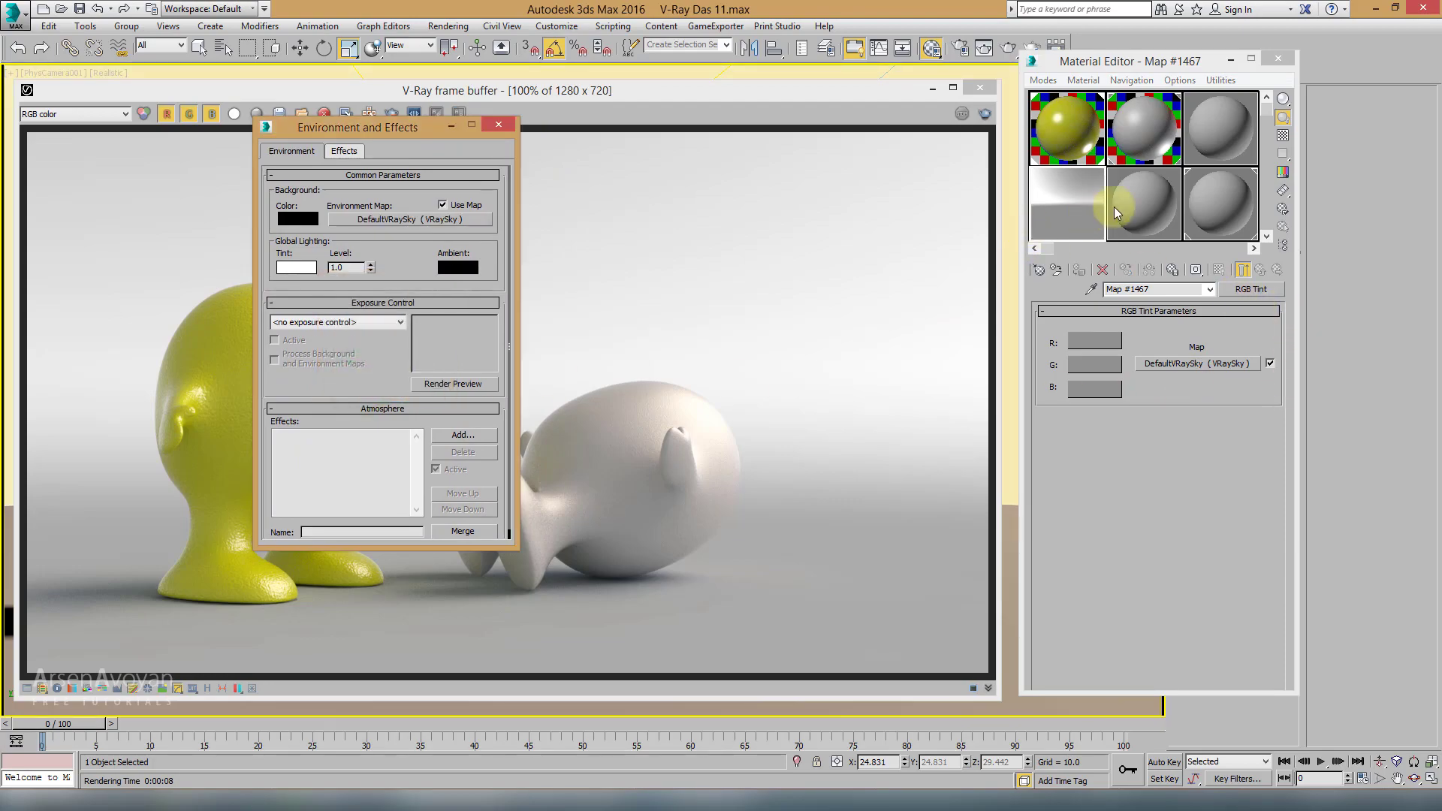
left_click(498, 124)
key("shift+q")
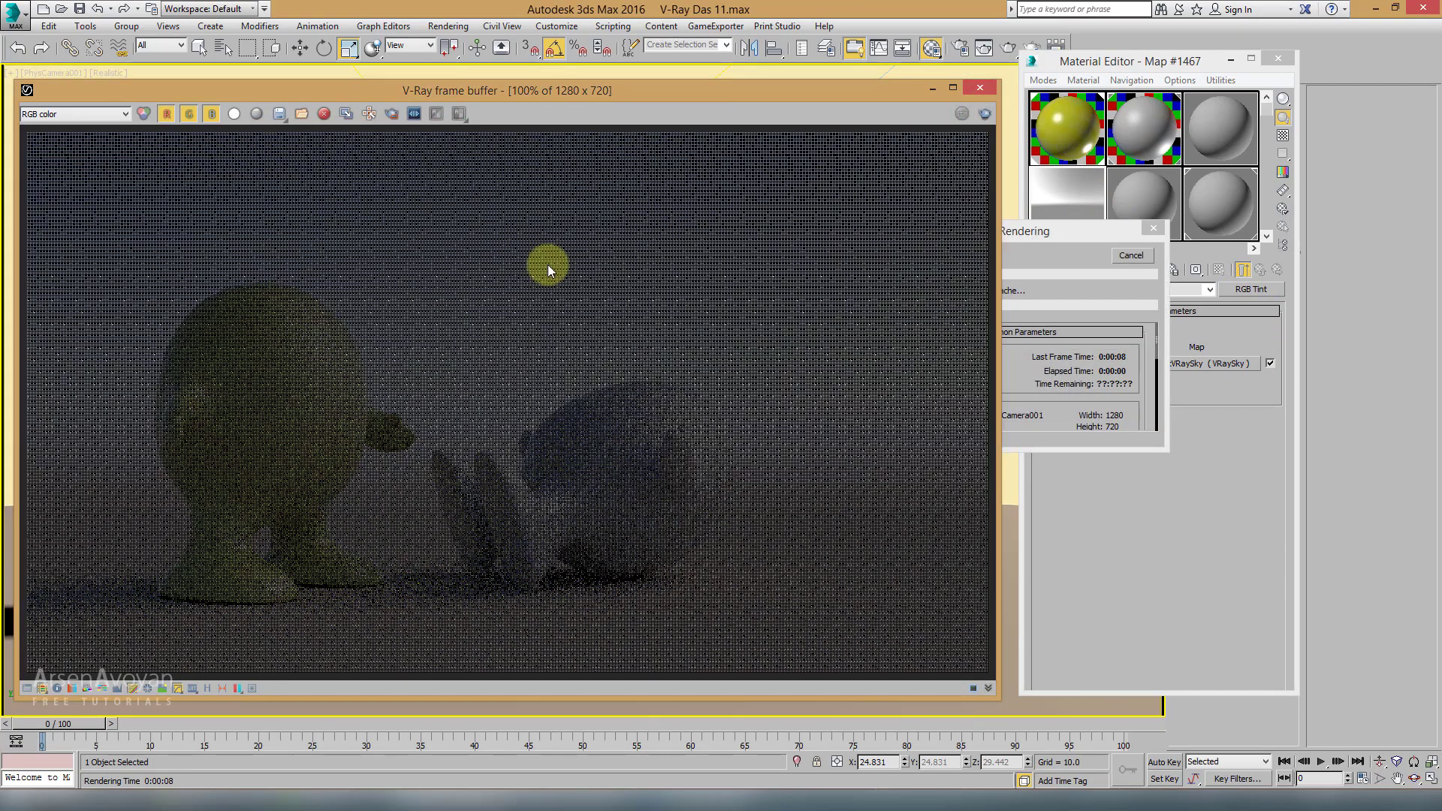
left_click(1134, 255)
Step: Replace the RGB Tint map in the active sample slot with a VRayMtl material
left_click(1037, 269)
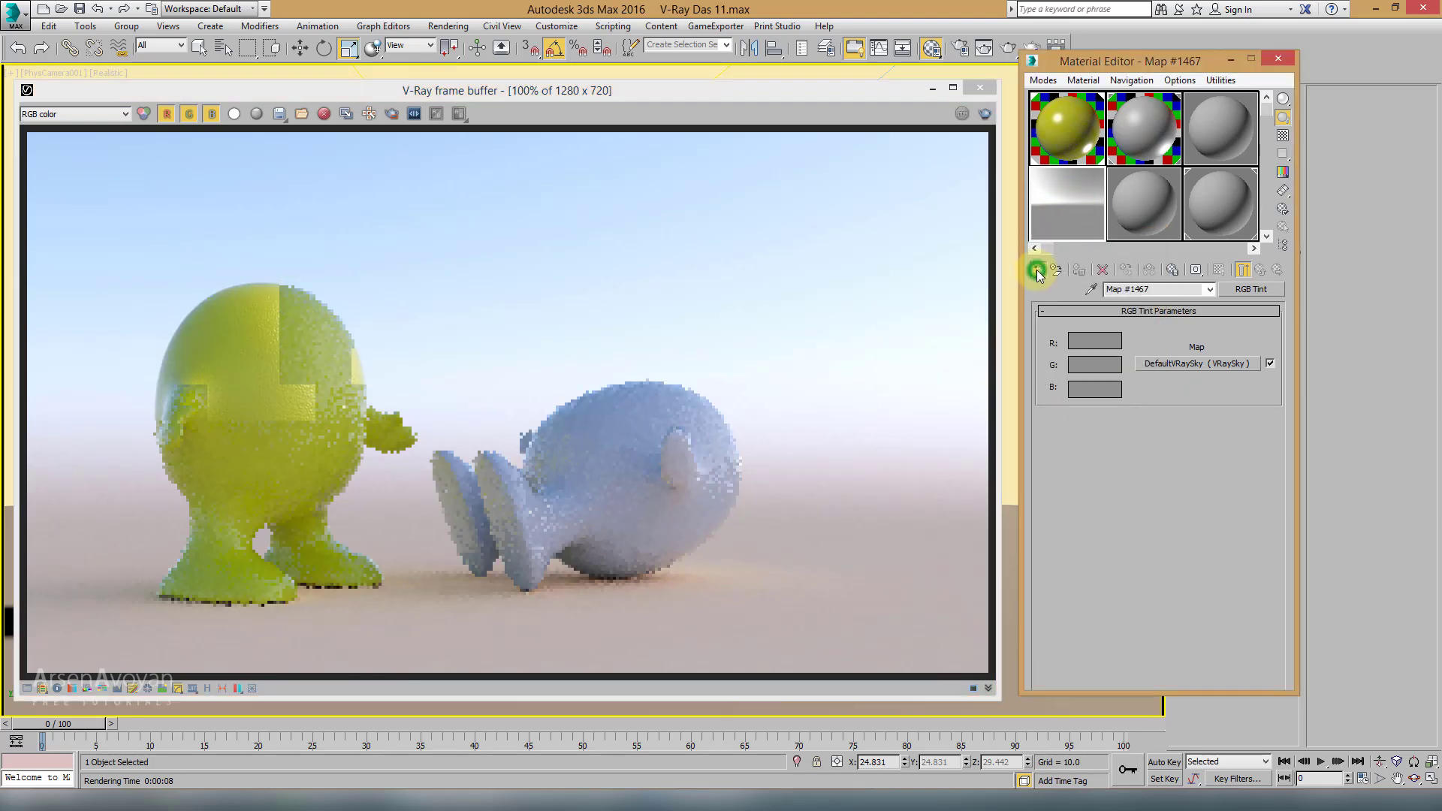
left_click(364, 460)
scroll(359, 466, "down", 6)
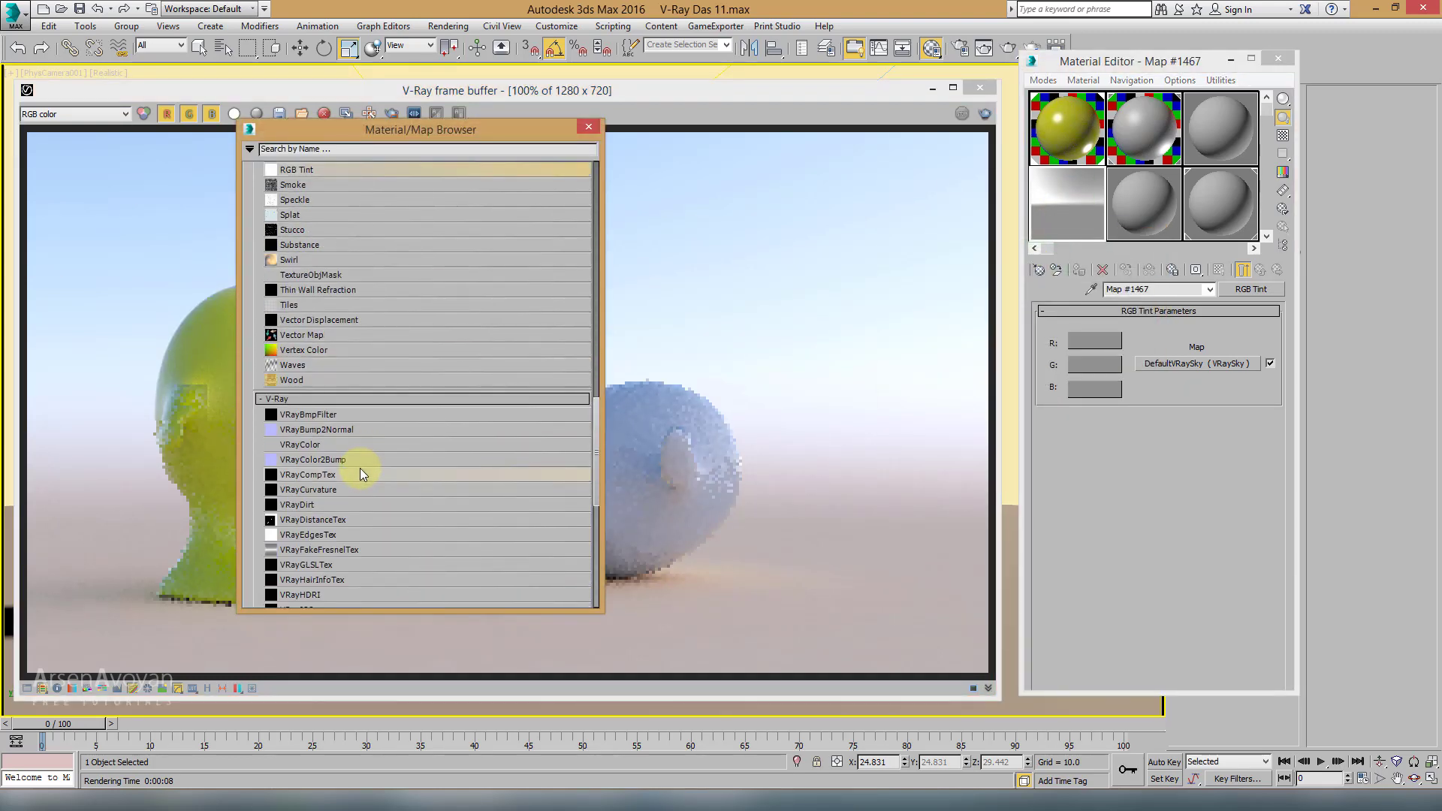
scroll(359, 468, "up", 11)
scroll(359, 467, "up", 5)
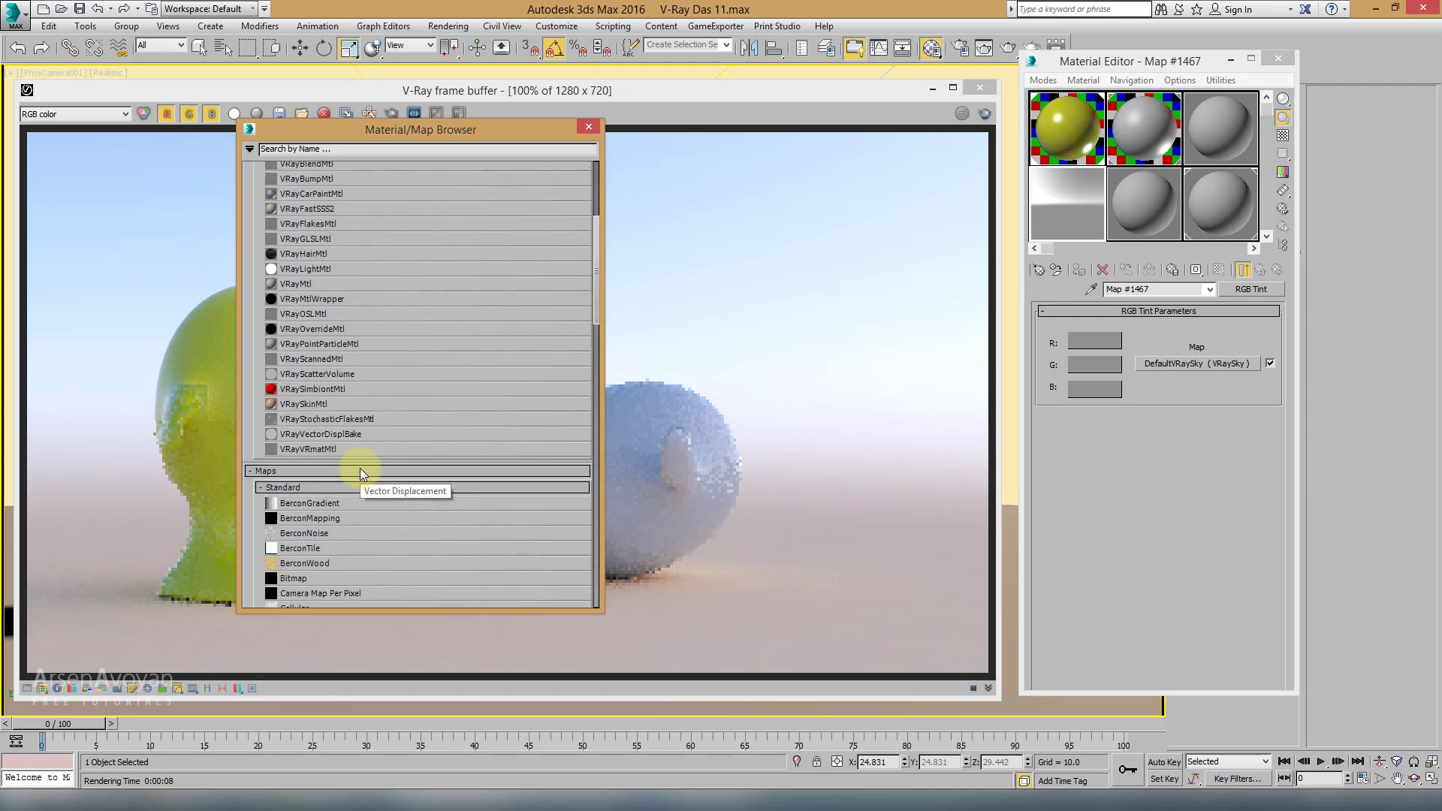
double_click(312, 283)
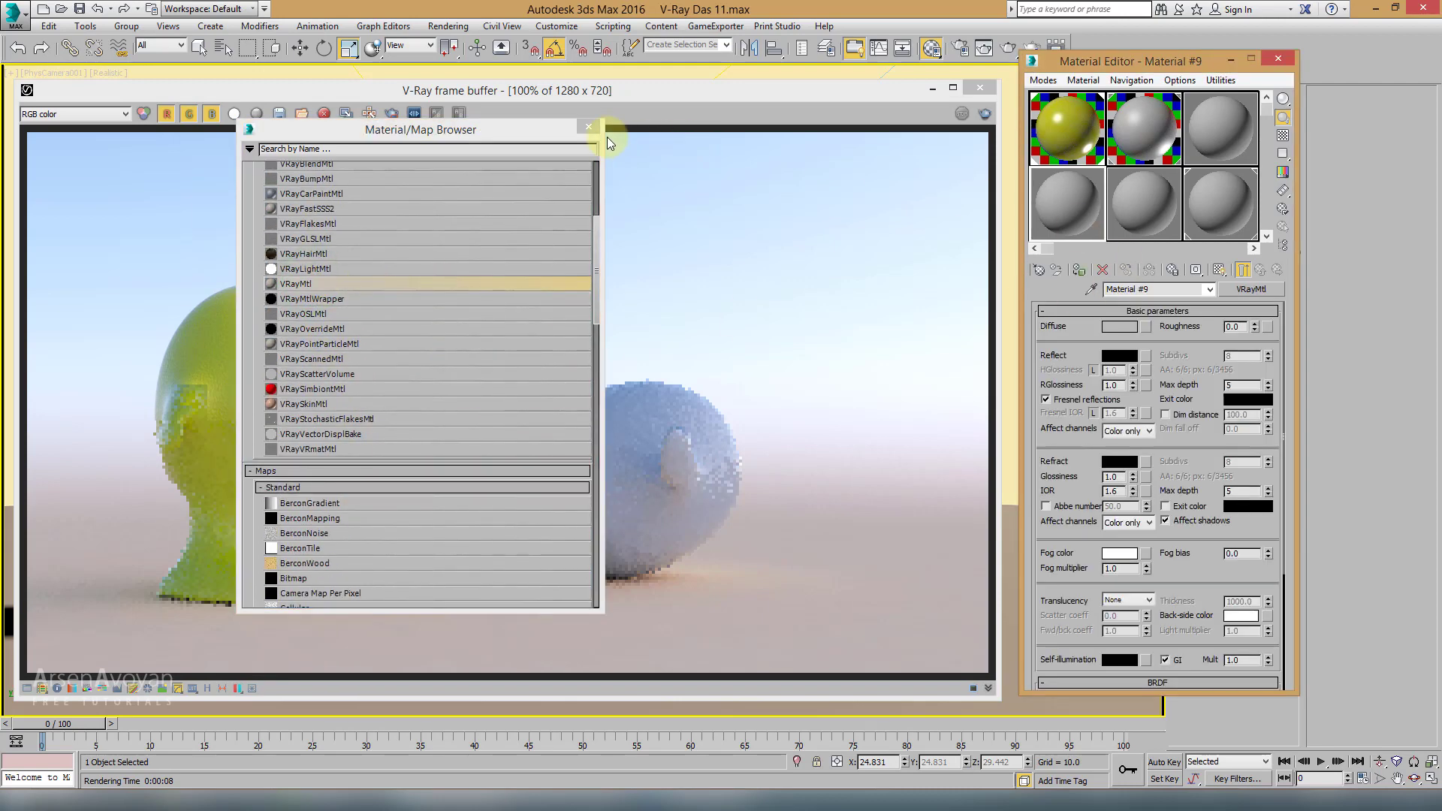
left_click(588, 126)
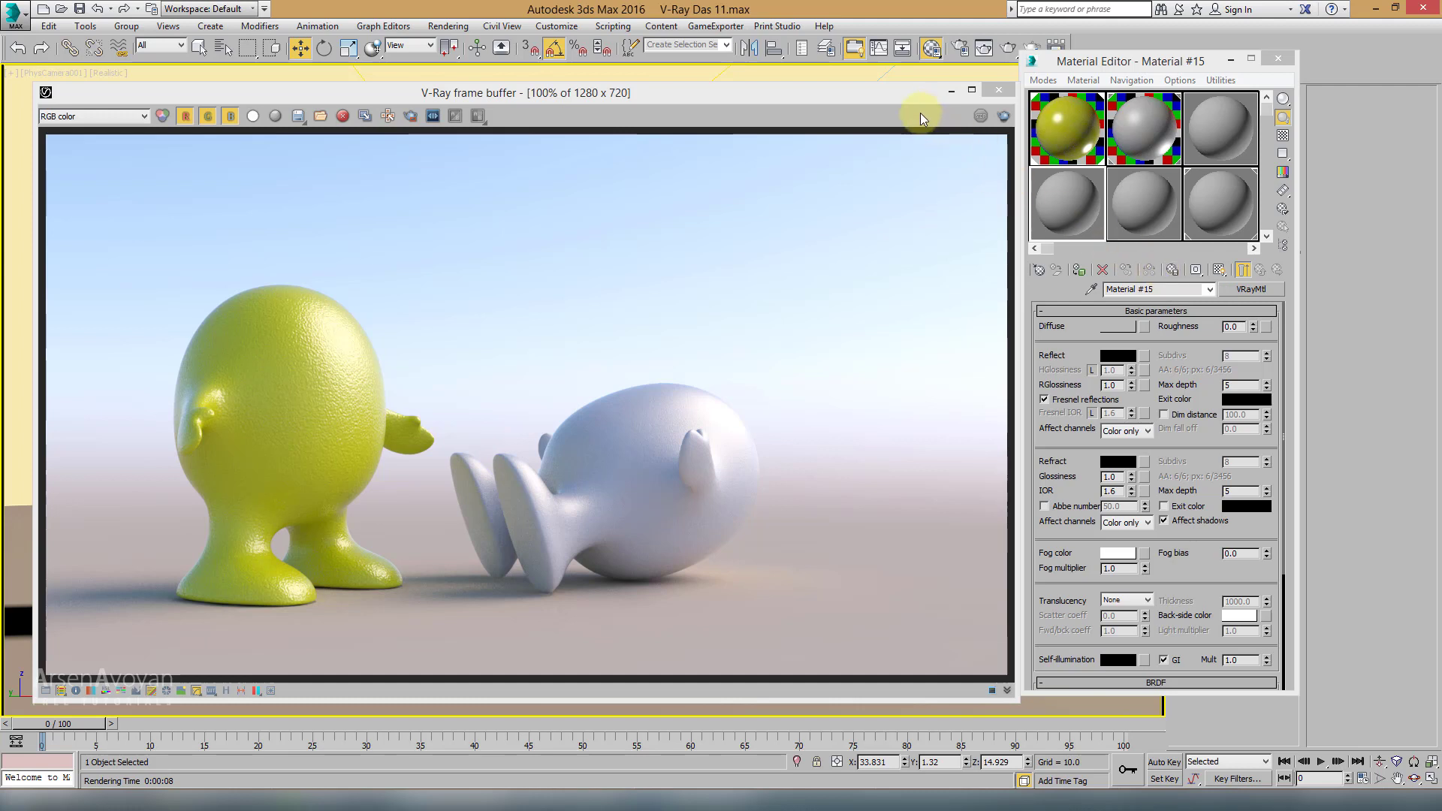
Step: Assign a Smoke map to the new VRayMtl material's Bump slot and display the map alone in an enlarged preview
left_click(898, 96)
left_click(1232, 272)
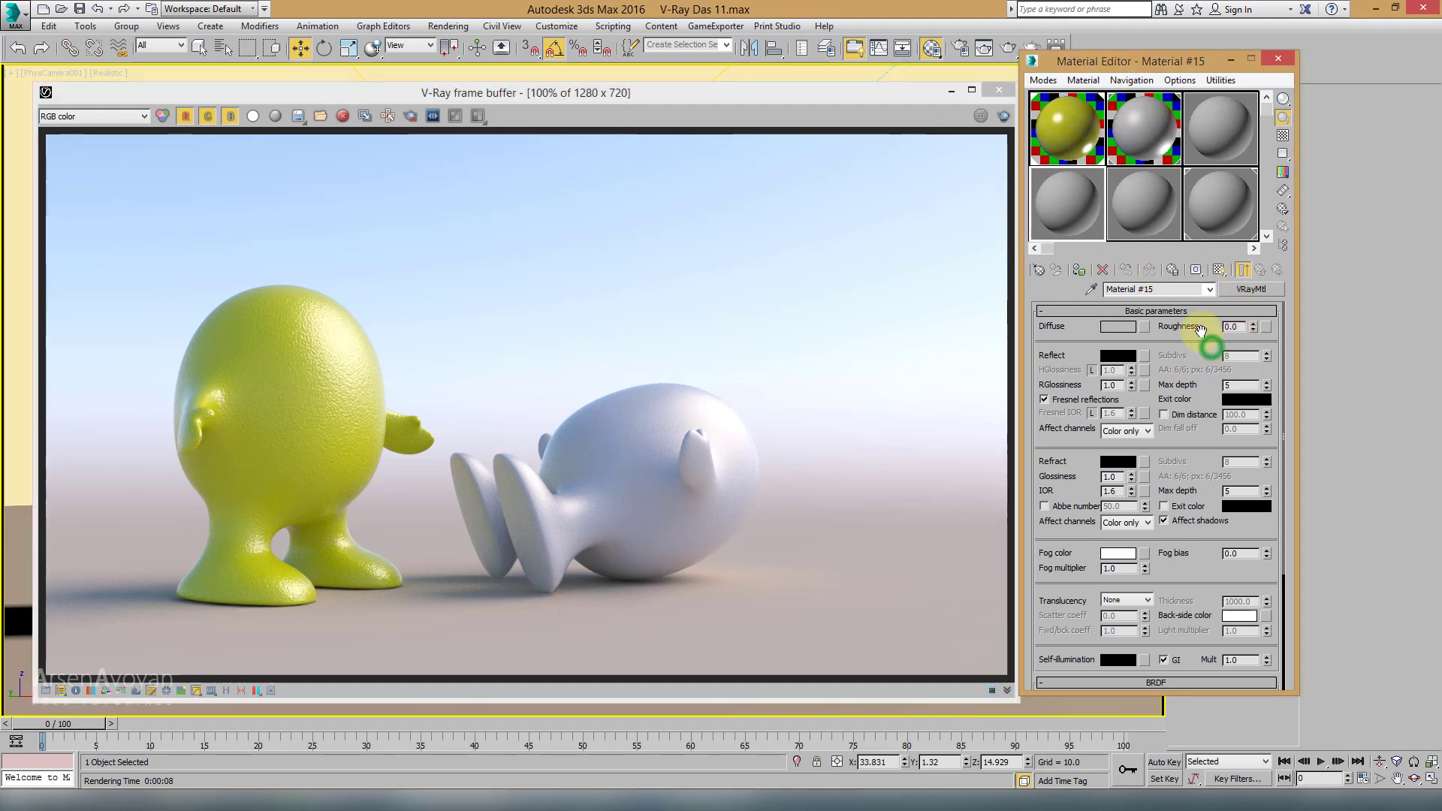
left_click_drag(1210, 338, 1176, 129)
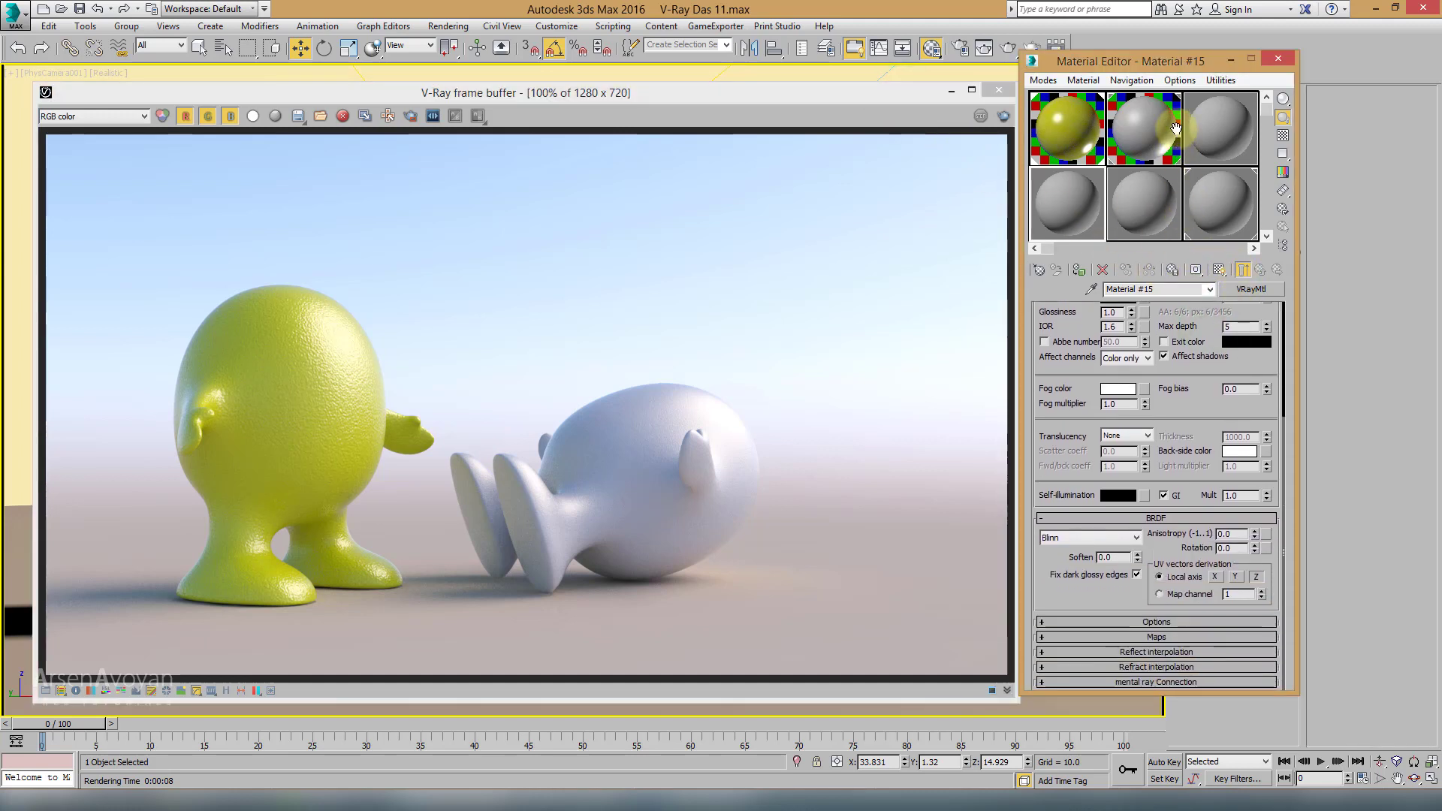
left_click(1176, 637)
left_click_drag(1106, 372, 1104, 322)
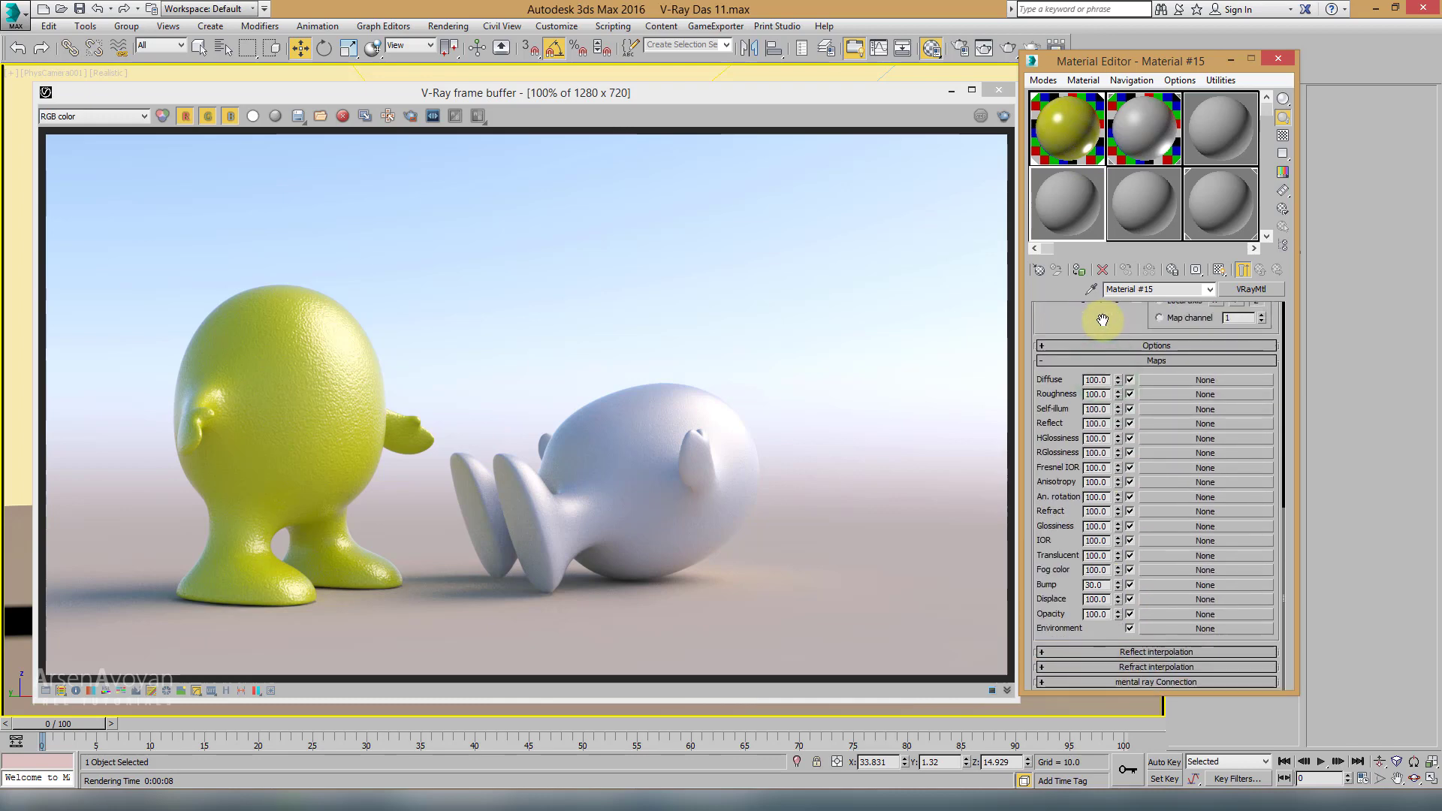
left_click(1178, 584)
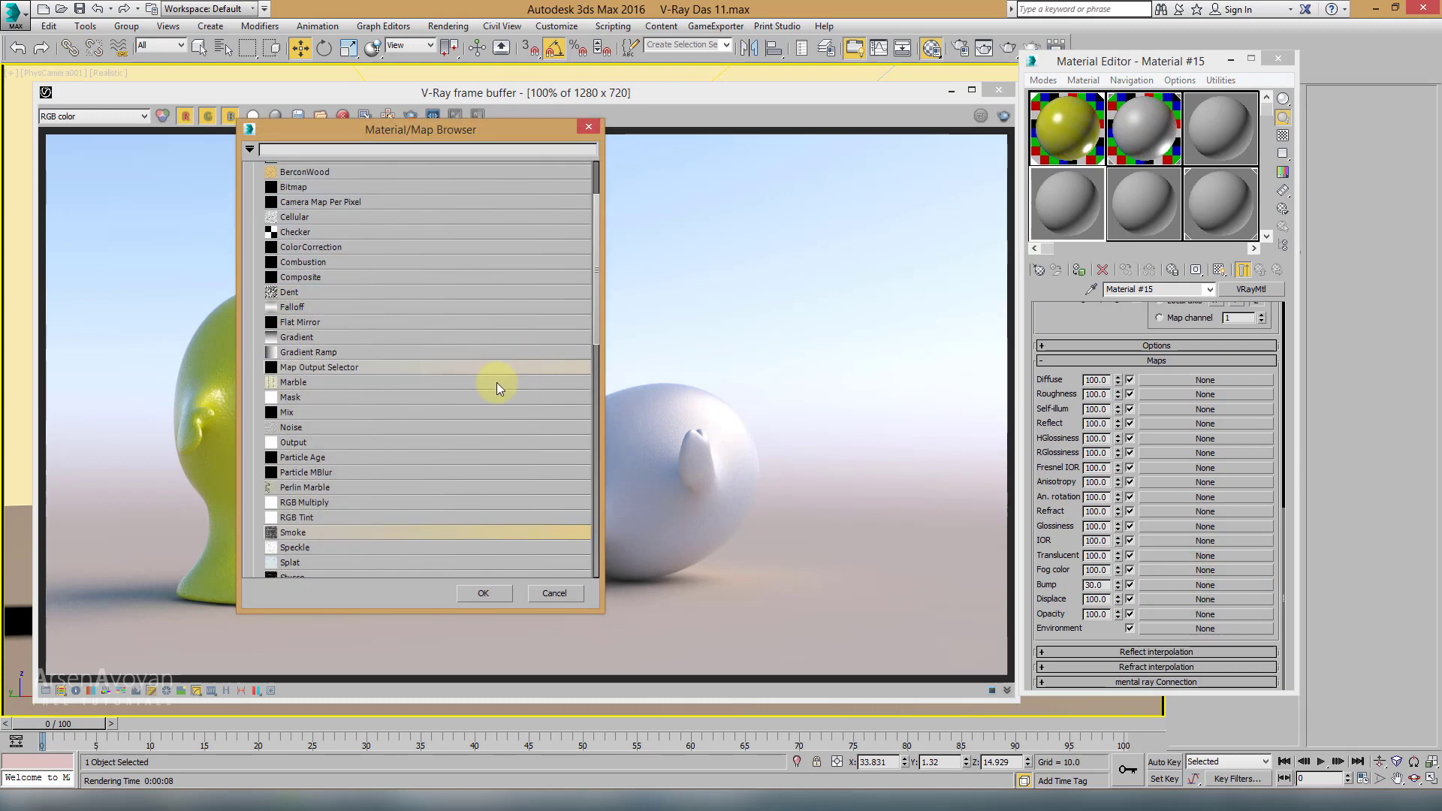
left_click(450, 383)
scroll(443, 390, "down", 1)
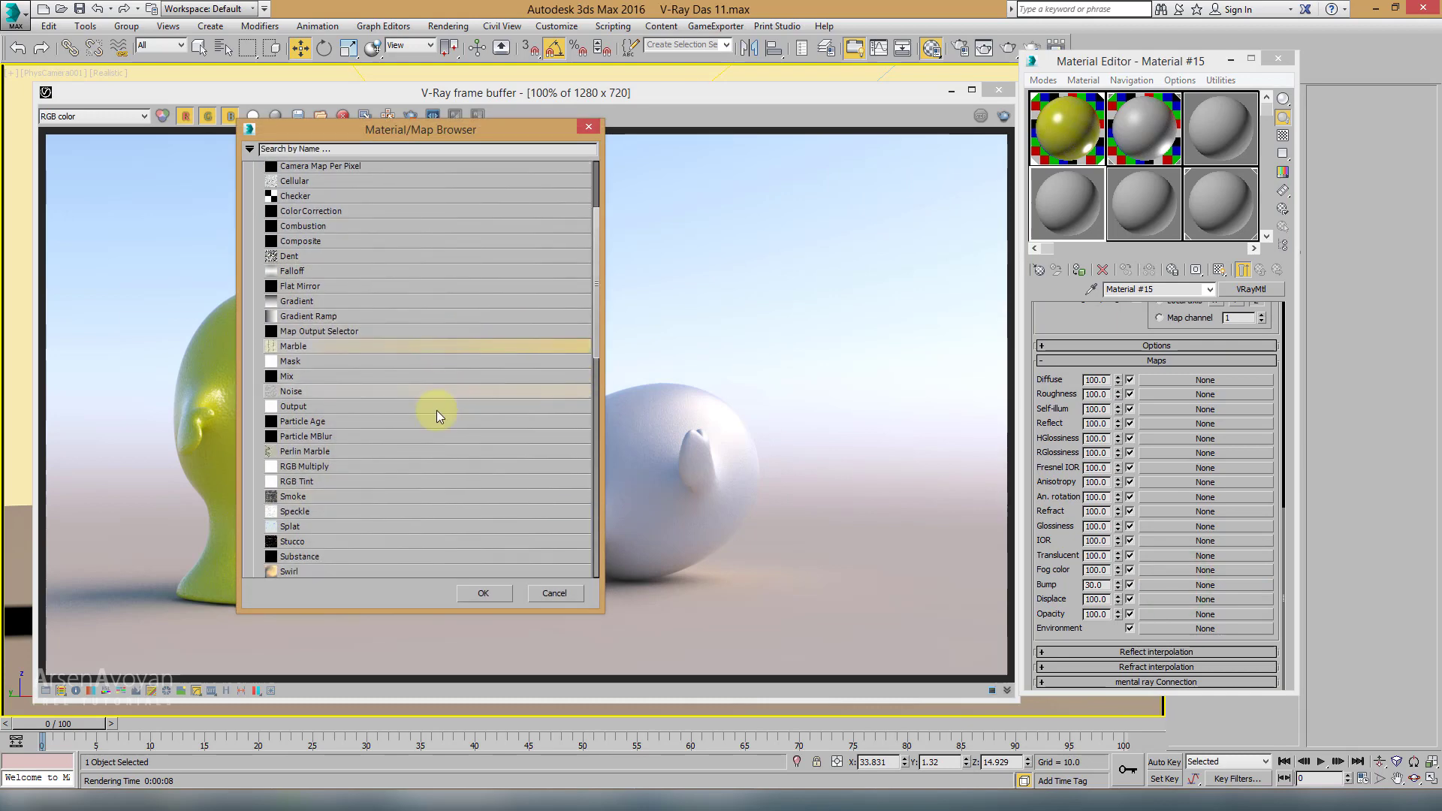
double_click(293, 498)
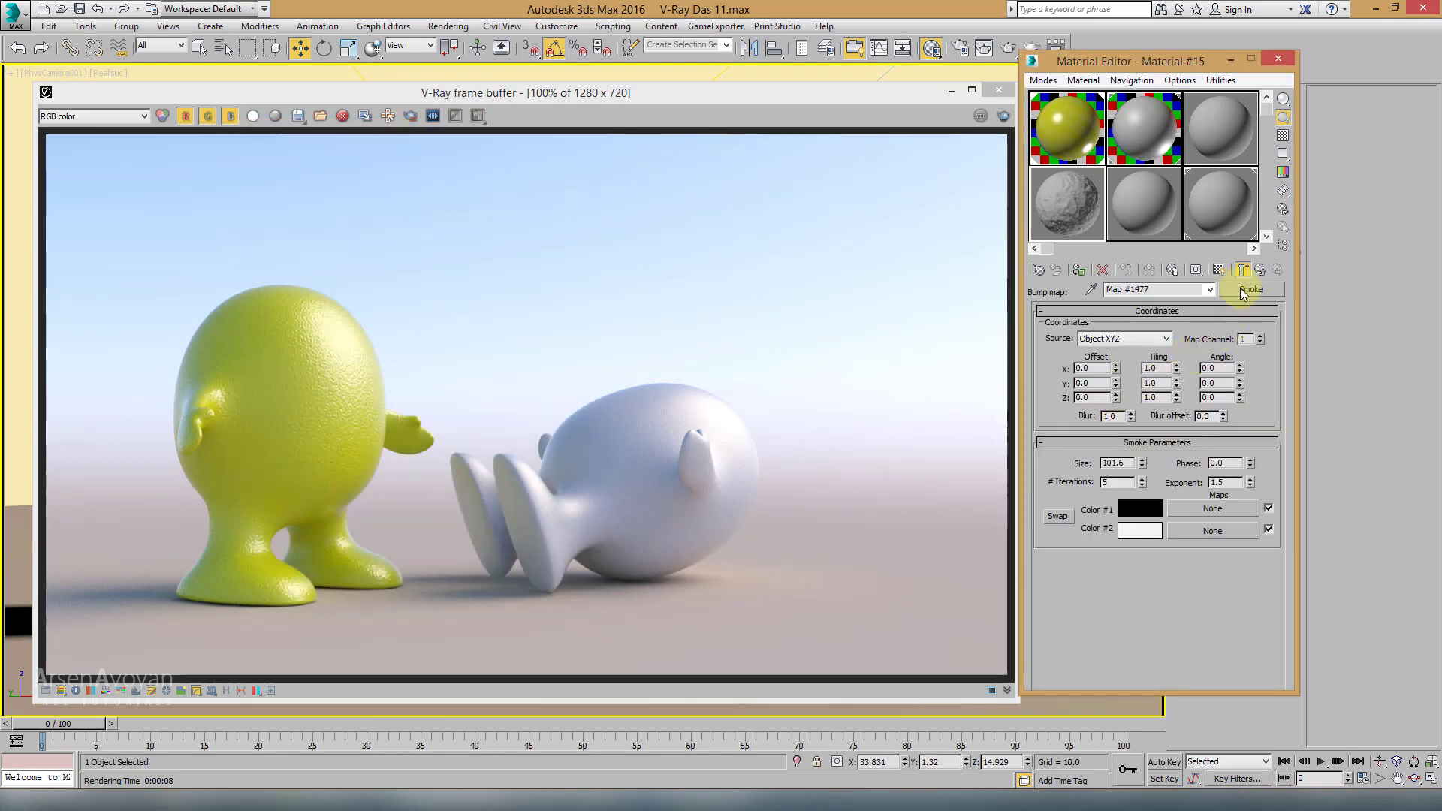
left_click(1244, 271)
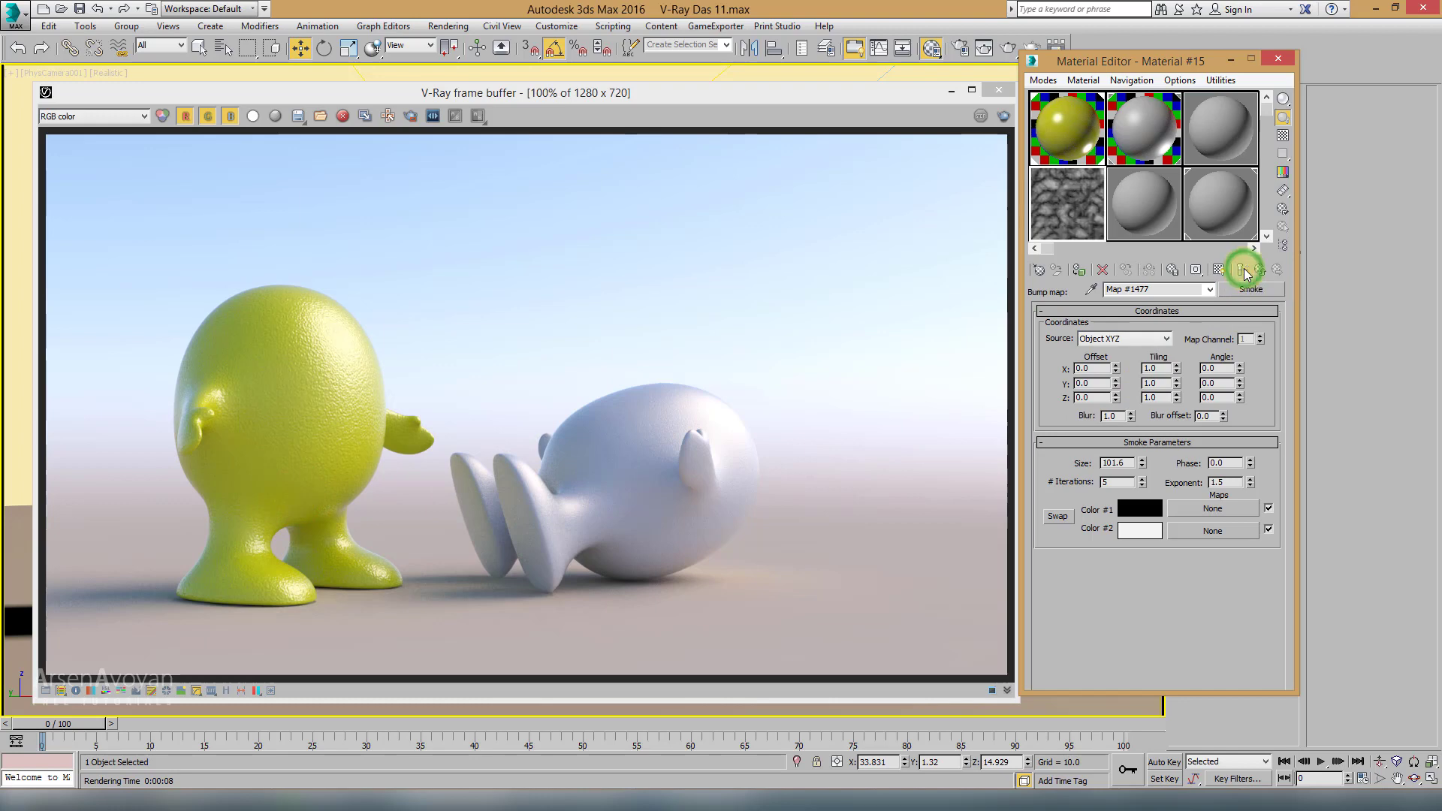
double_click(1082, 215)
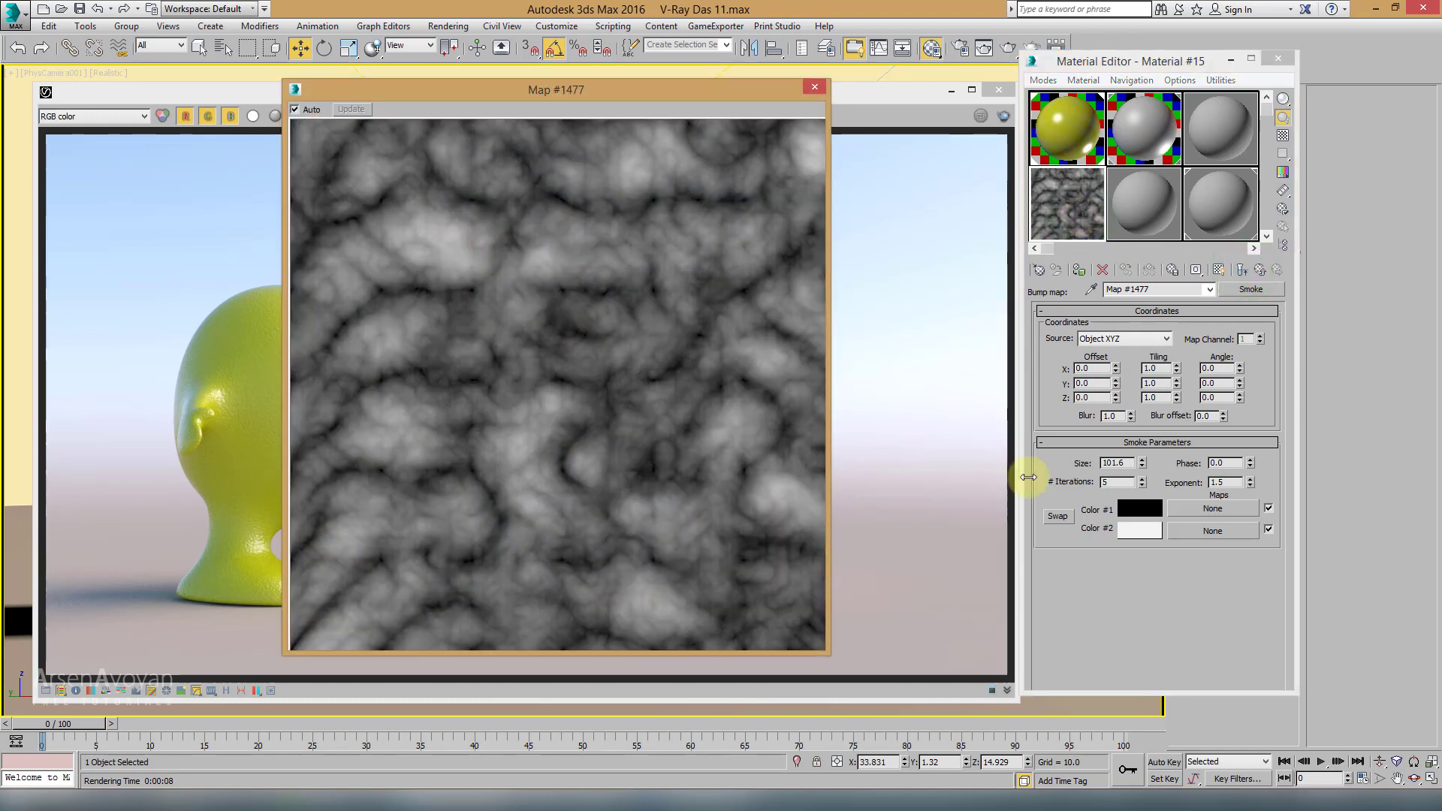
Step: Try a light purple for the Smoke map's Color #1, then reset and cancel the color change
left_click(1129, 506)
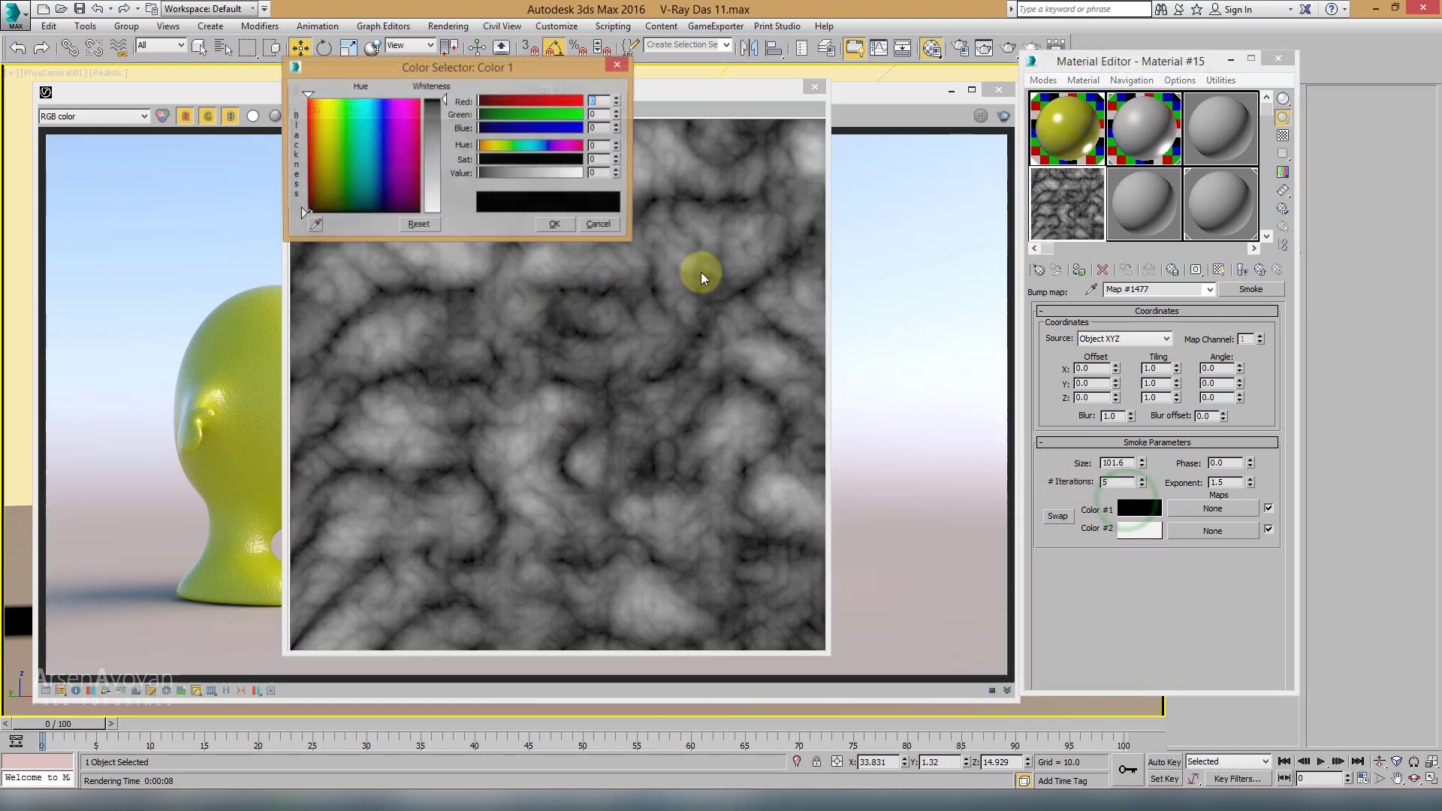
left_click(393, 132)
left_click_drag(432, 105, 434, 129)
left_click(422, 227)
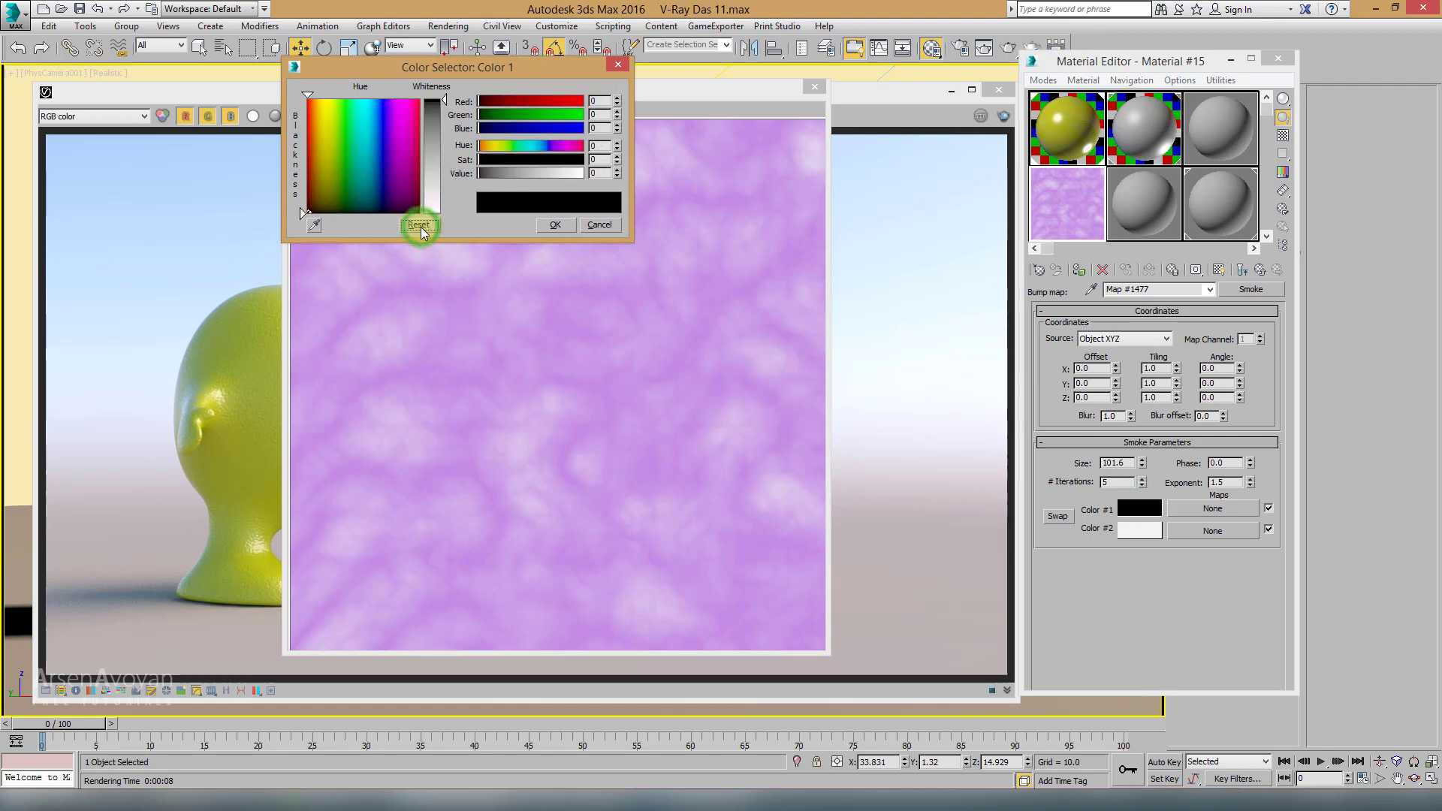
left_click(599, 226)
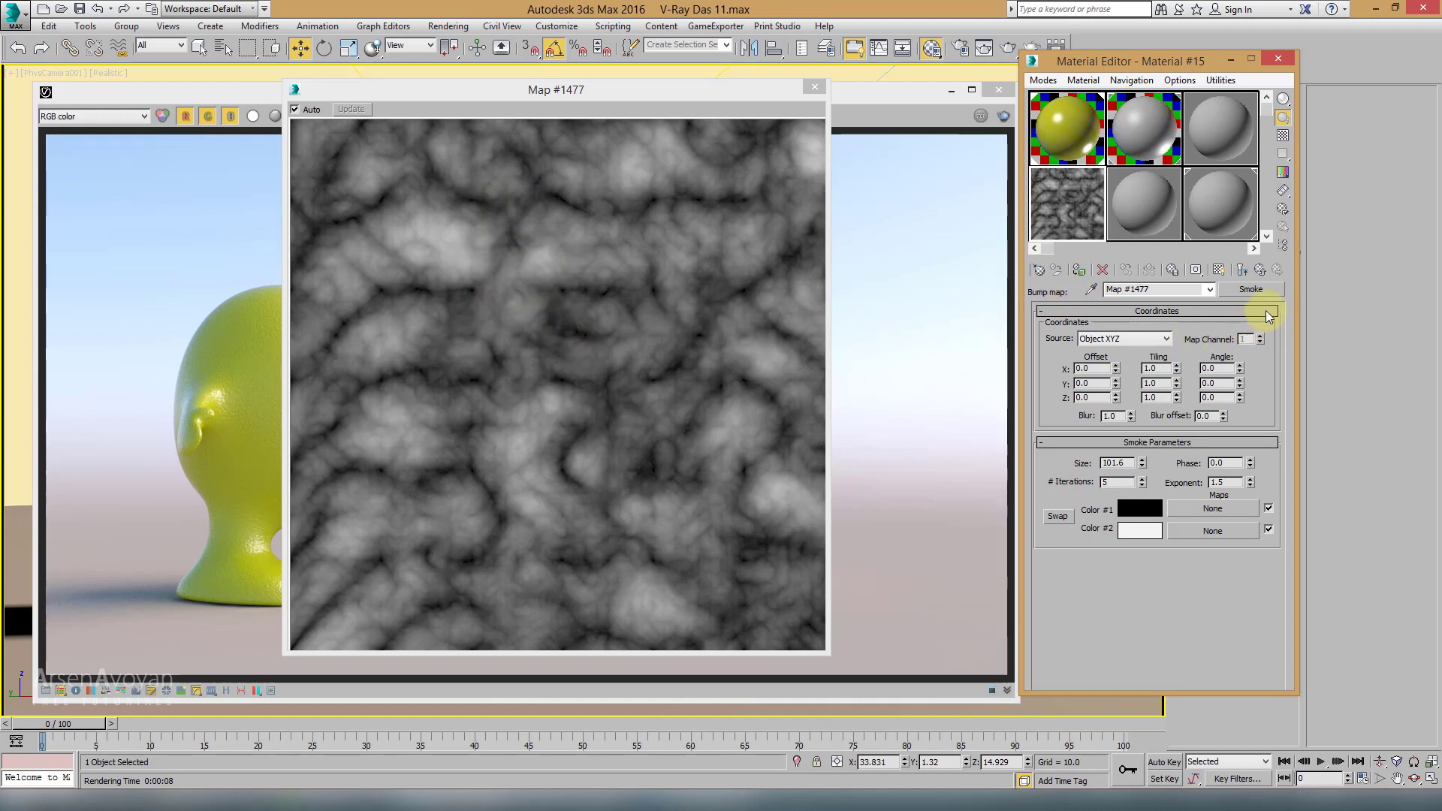
Step: Return to the parent material, inspect its bumpy sphere in the enlarged preview, close it, and move the frame buffer aside
left_click(1261, 271)
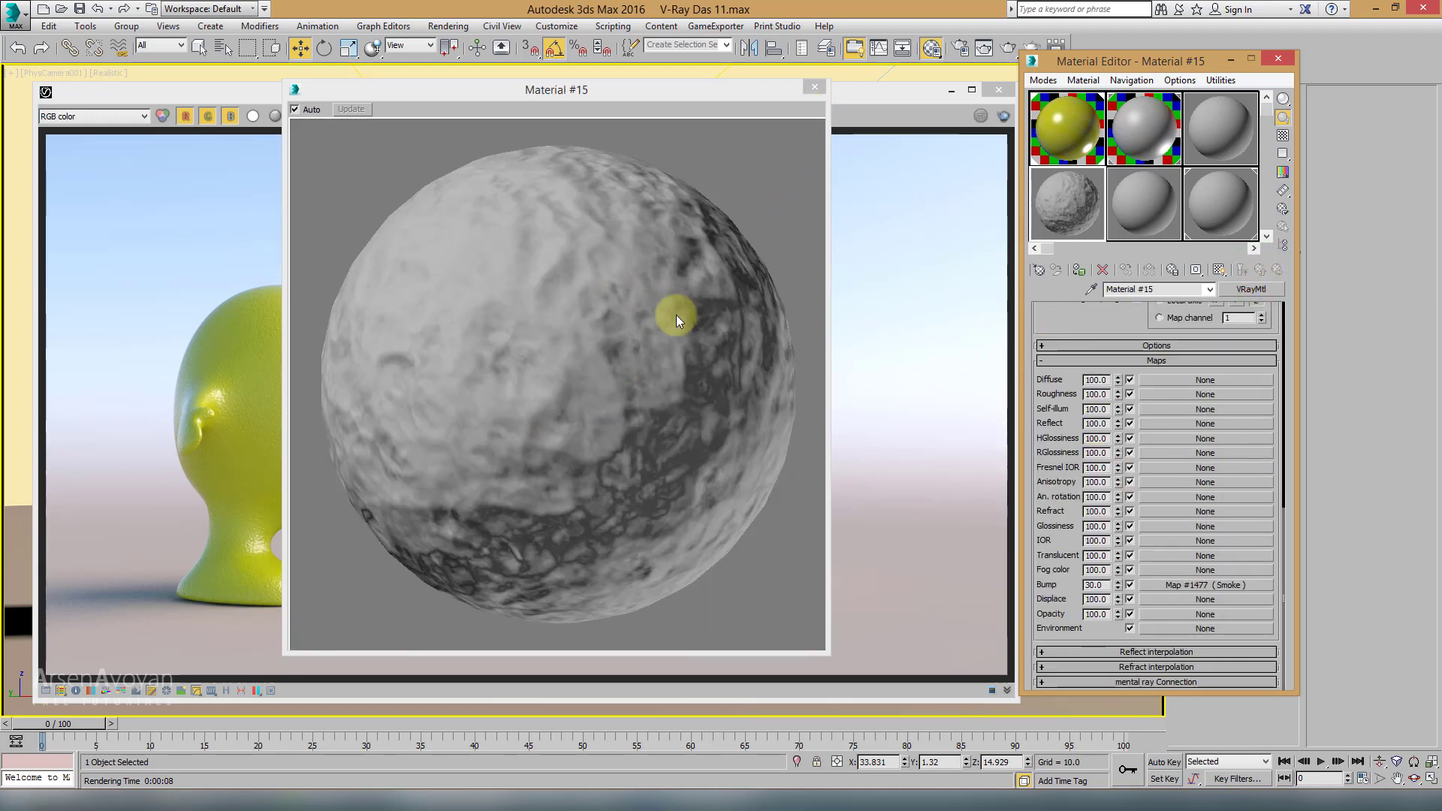
left_click(818, 87)
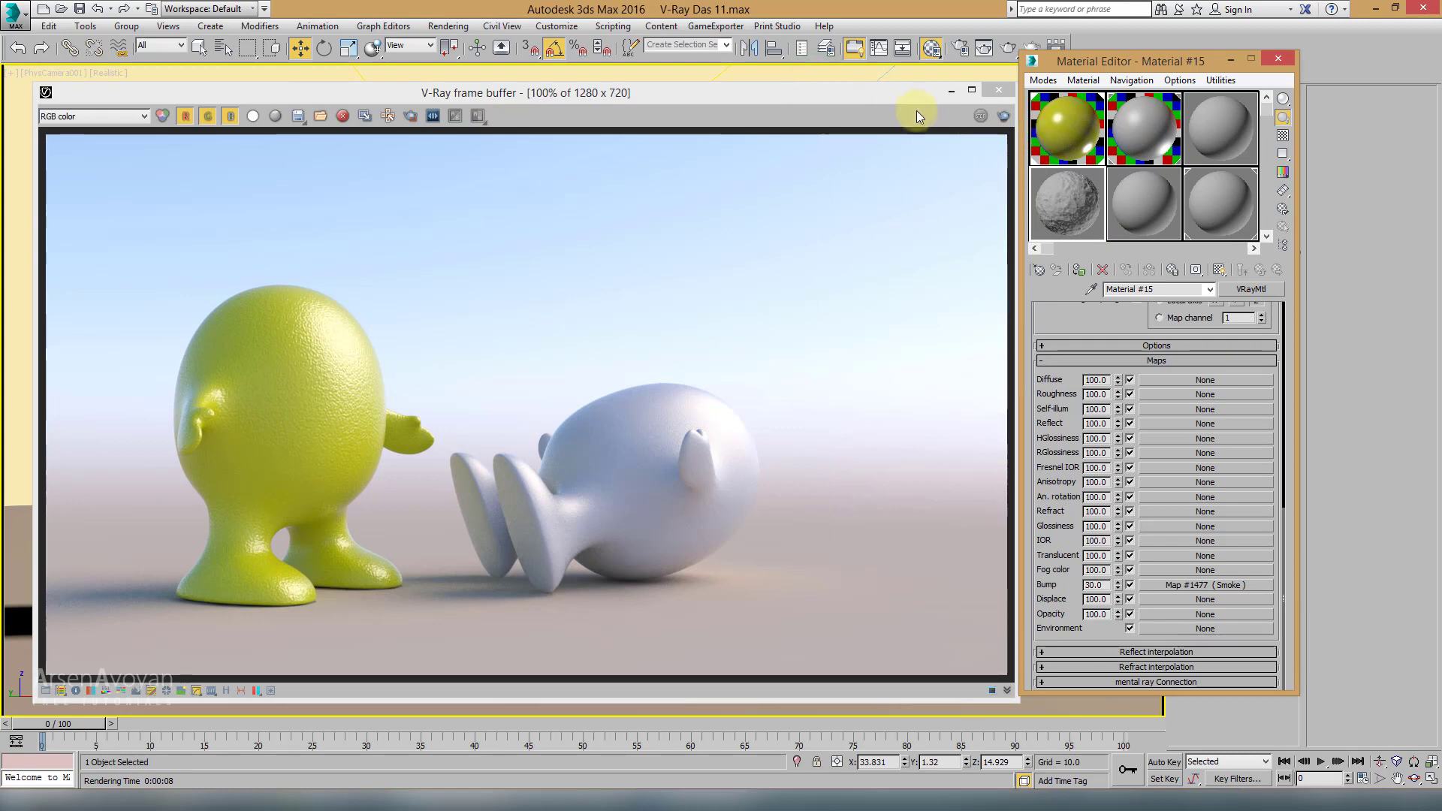
left_click_drag(916, 95, 632, 447)
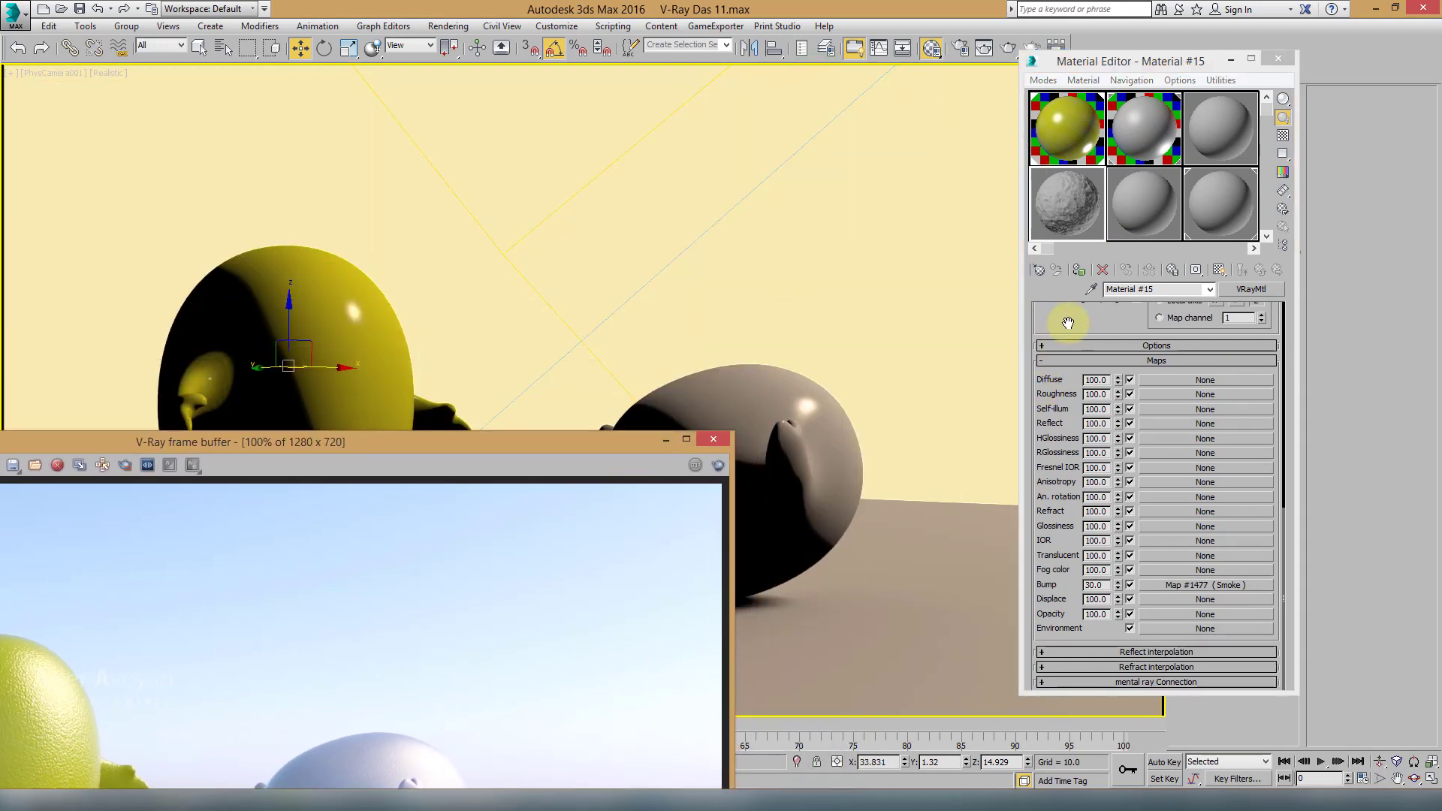
Step: Change the material's Diffuse color to a light greyish brown
left_click_drag(1065, 322, 1066, 330)
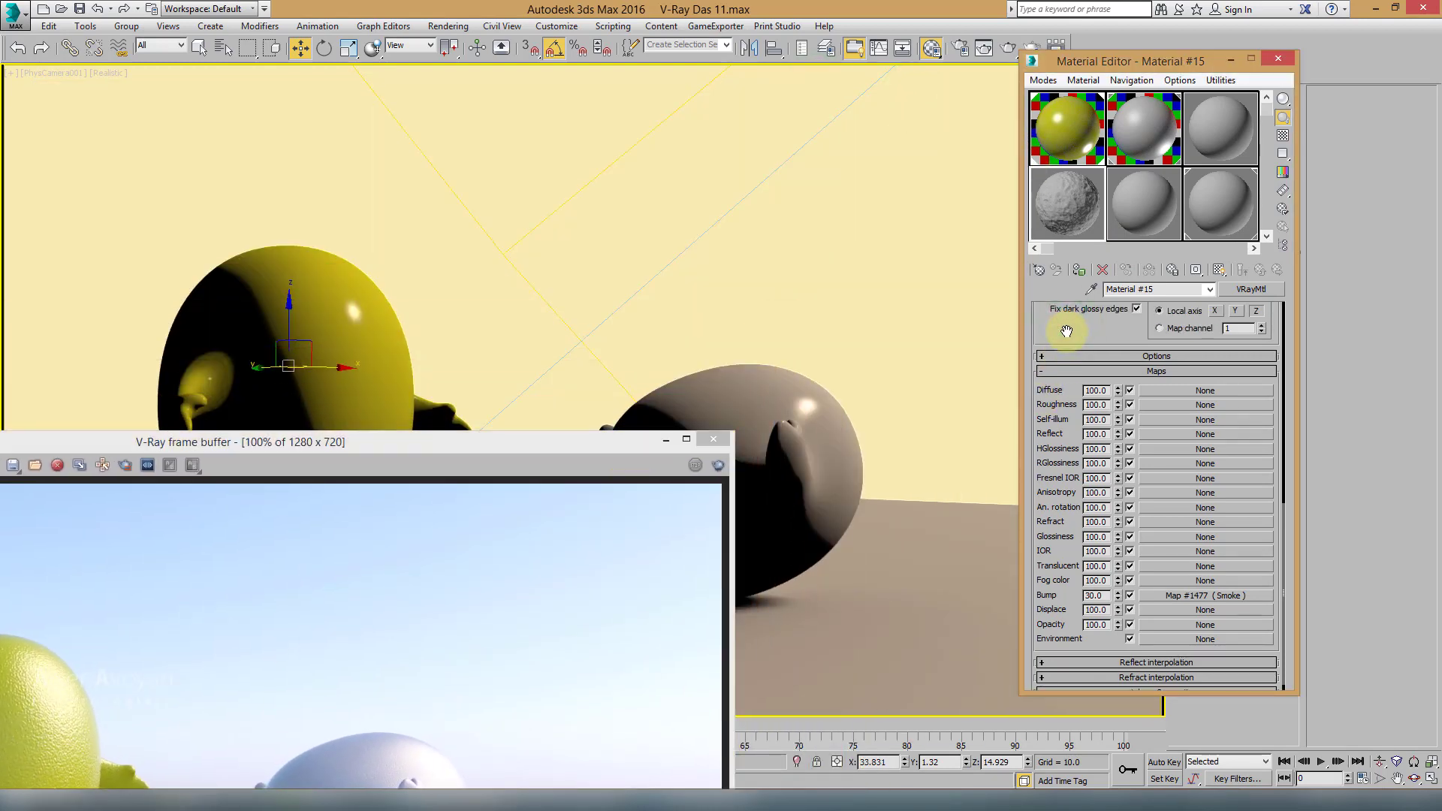
scroll(1067, 330, "up", 5)
left_click_drag(1184, 393, 1184, 498)
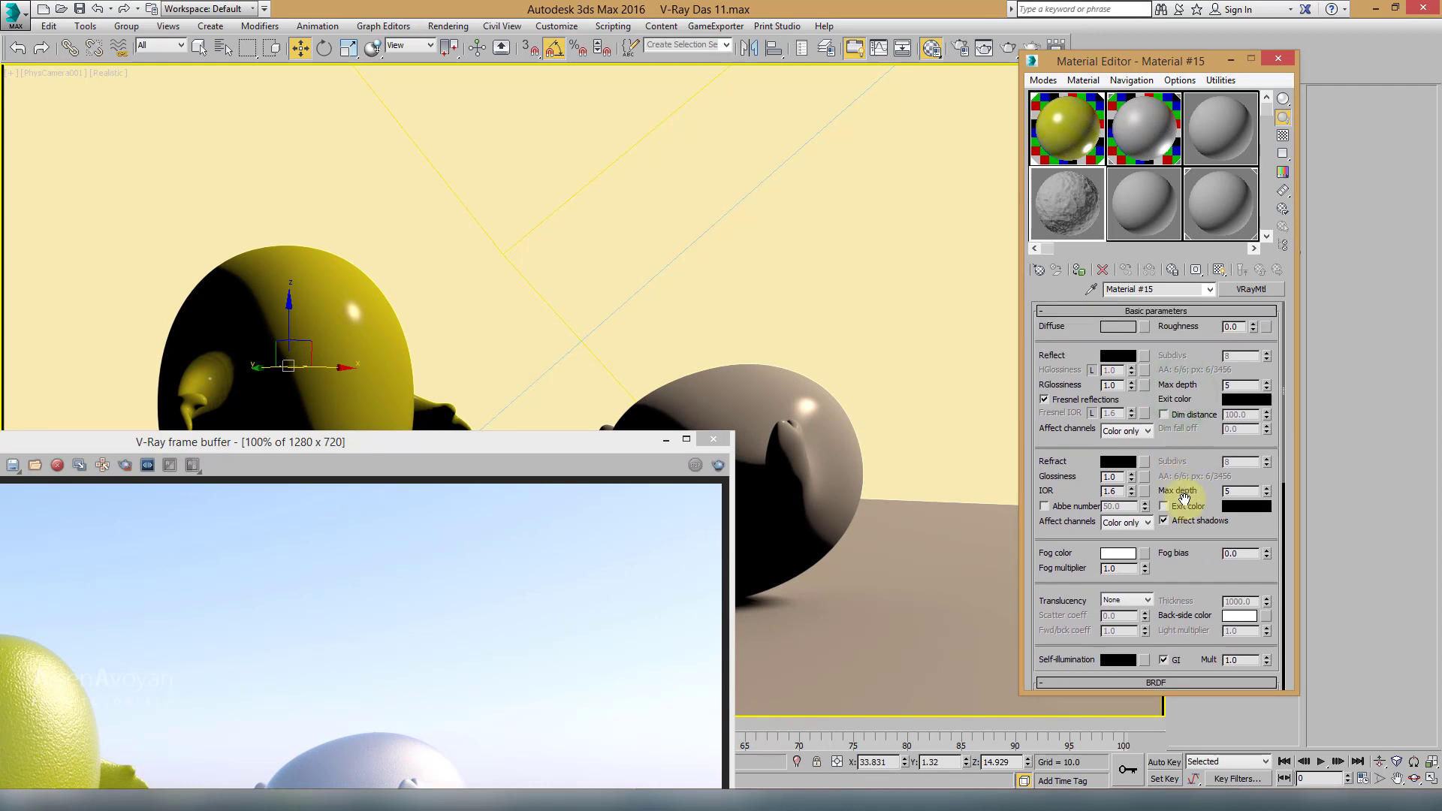
left_click(1127, 329)
left_click_drag(373, 168, 319, 193)
left_click(442, 136)
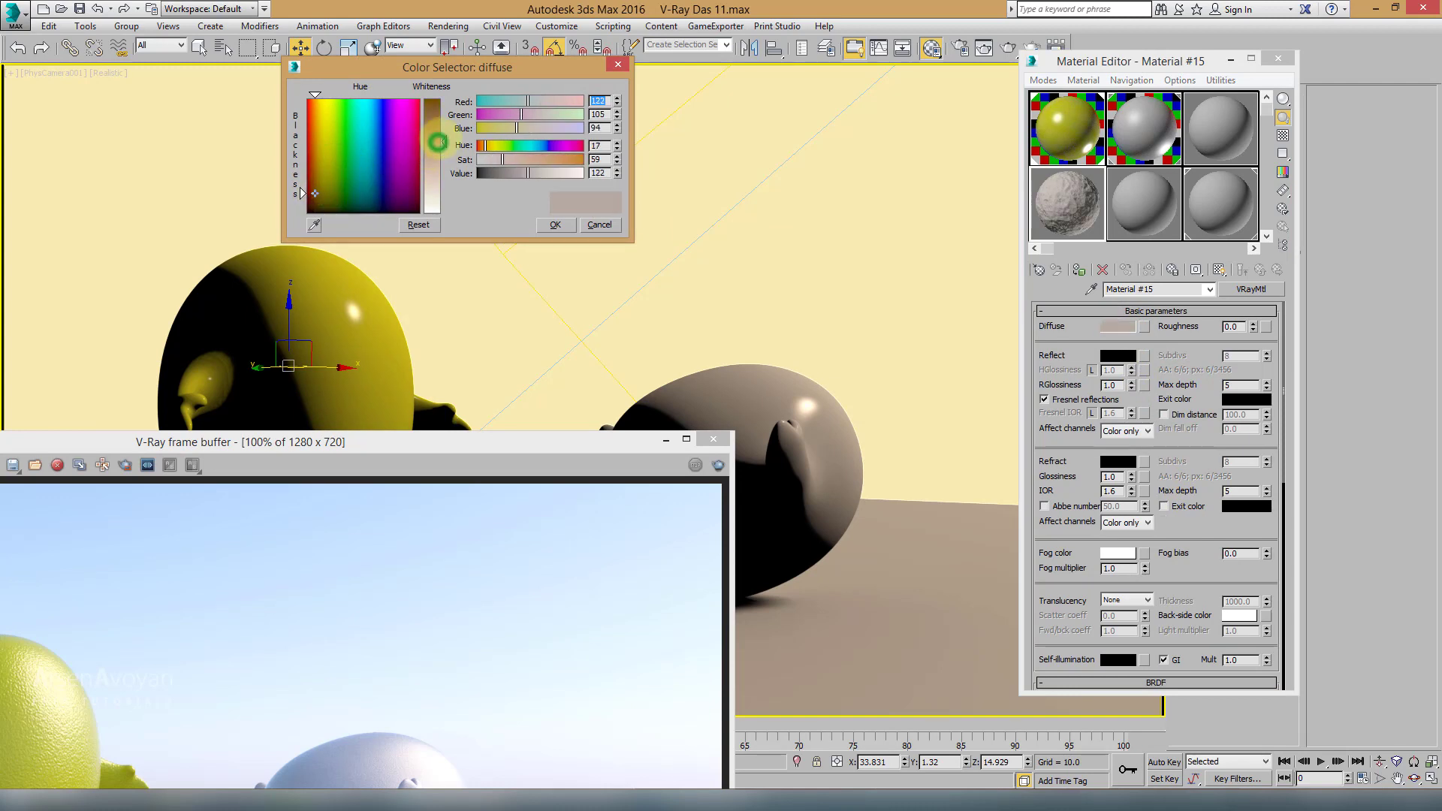
left_click(554, 225)
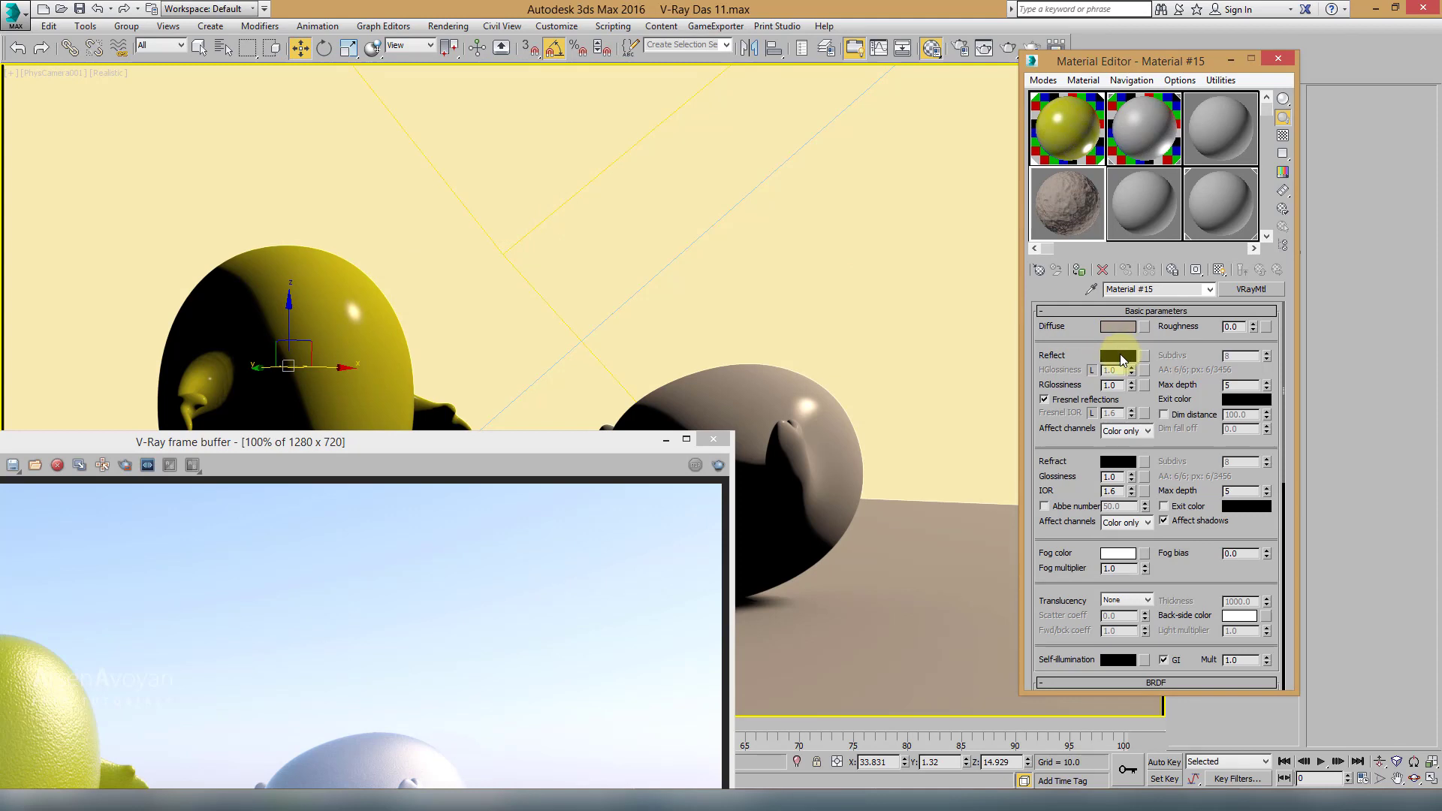
Step: Set the Reflect color to a dark grey of value 27 and RGlossiness to 0.8, and enable the checkered sample background
left_click(1119, 356)
left_click_drag(442, 114, 443, 111)
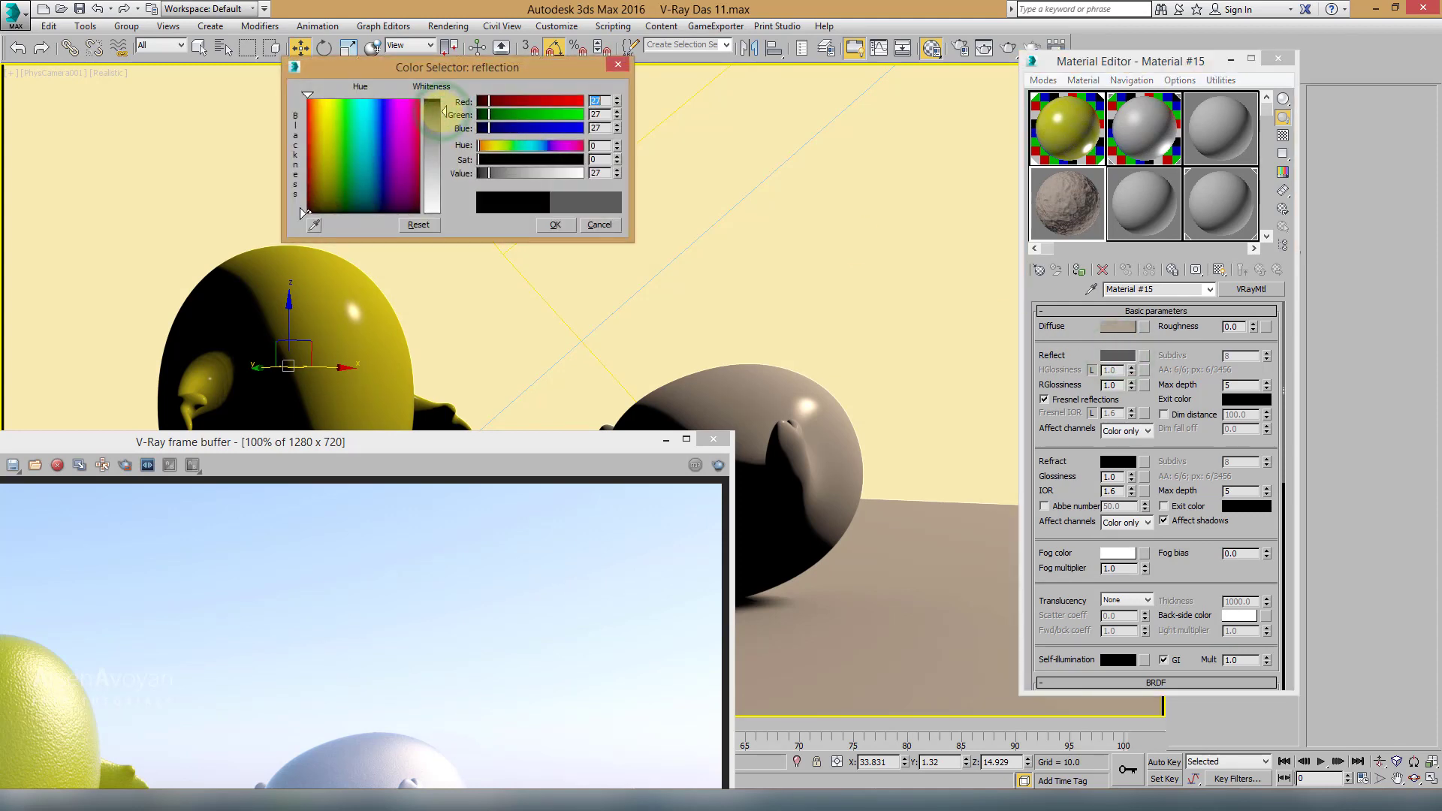
left_click(554, 226)
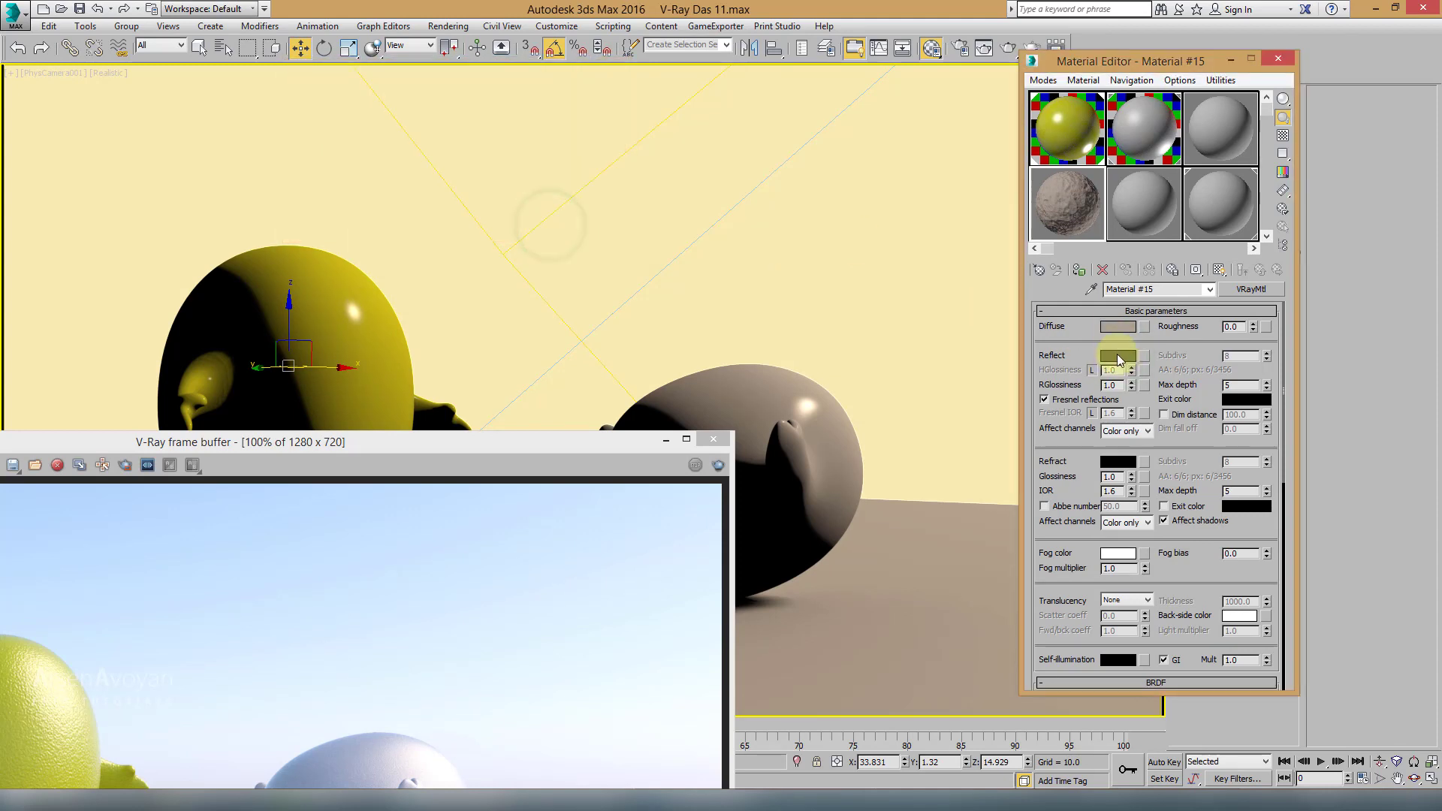
left_click_drag(1120, 385, 1074, 395)
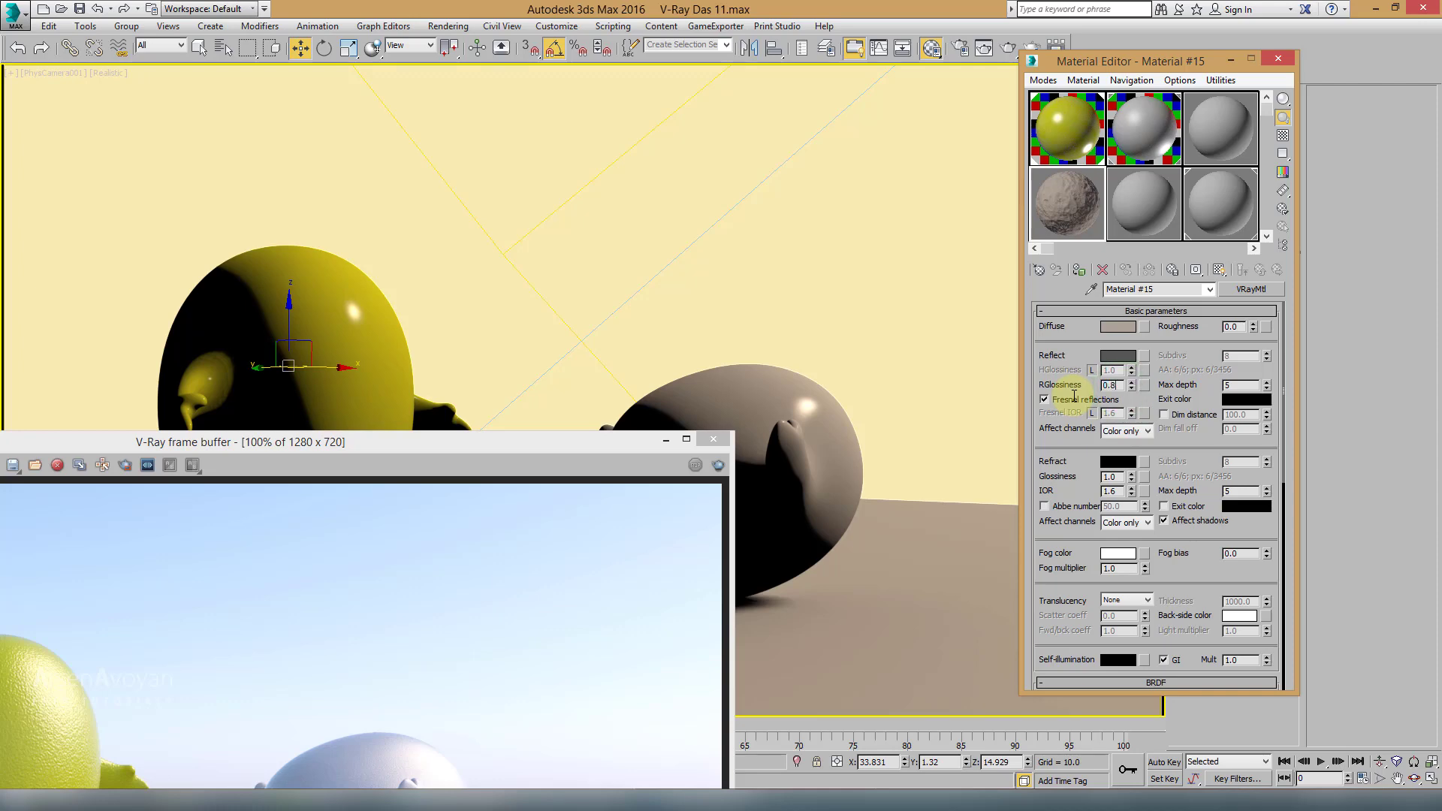
left_click(1283, 136)
Step: Close the frame buffer and frame both characters from a higher angle in the perspective view
left_click_drag(596, 440, 859, 118)
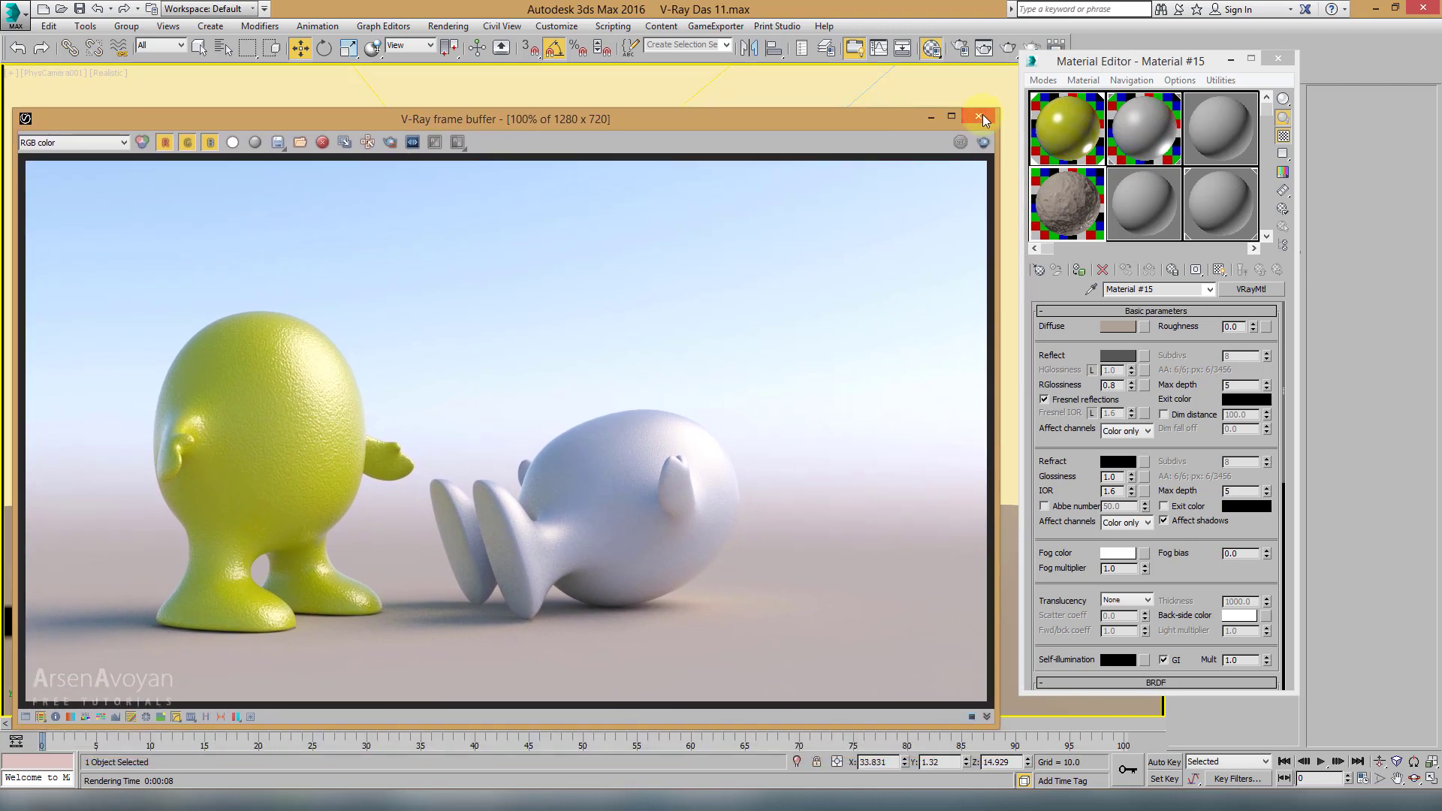
left_click(983, 115)
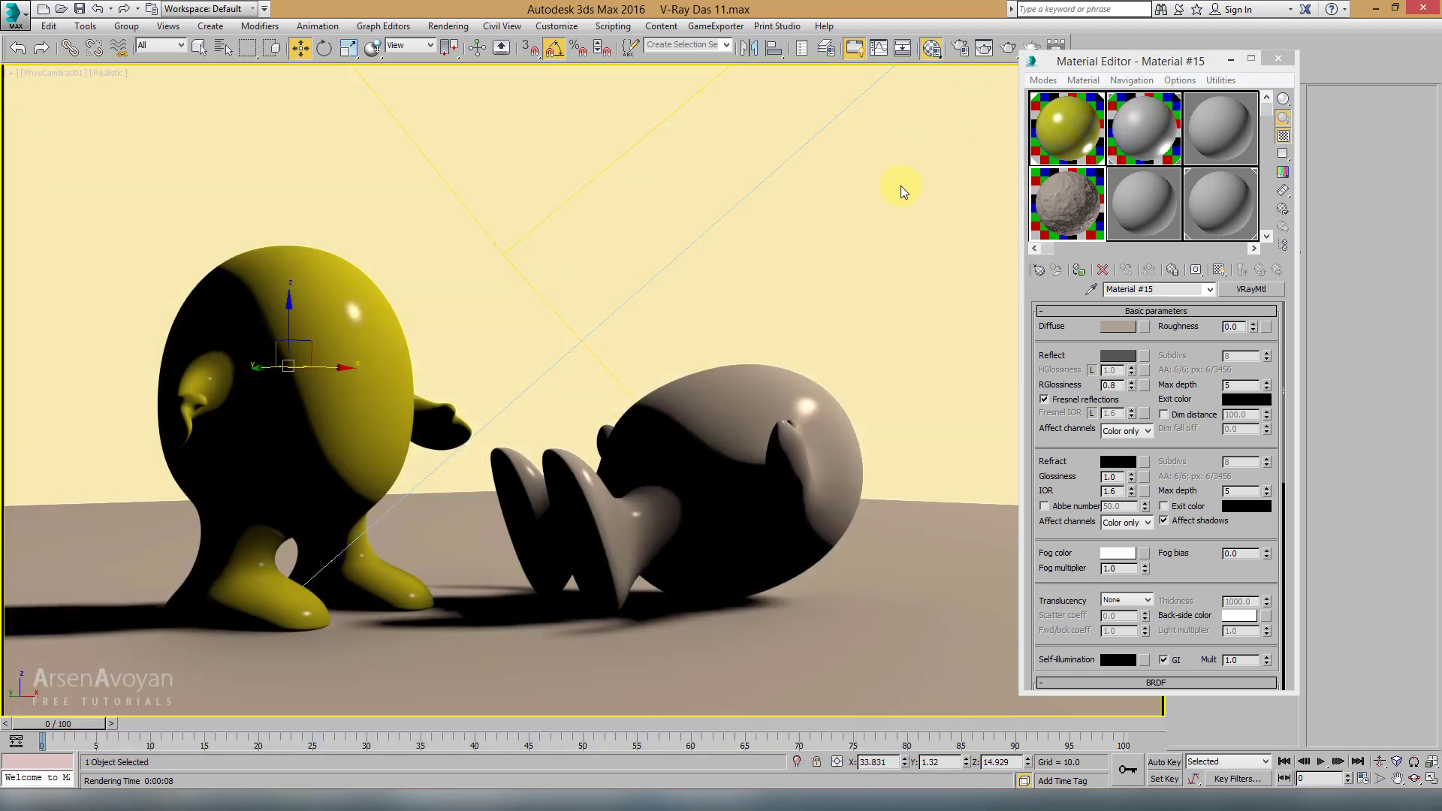
key("p")
scroll(364, 340, "up", 8)
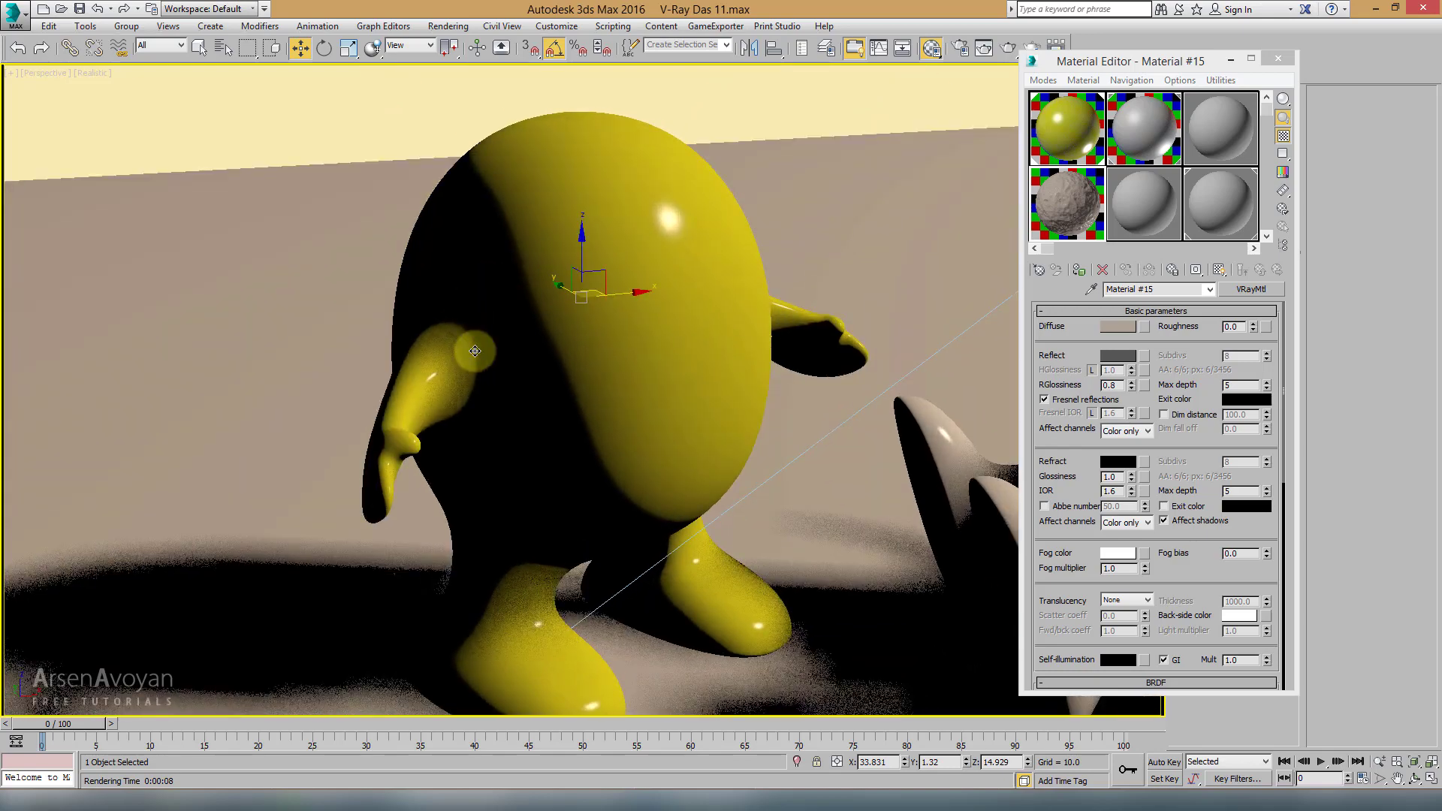
scroll(475, 351, "down", 6)
middle_click_drag(474, 350, 438, 293, "alt")
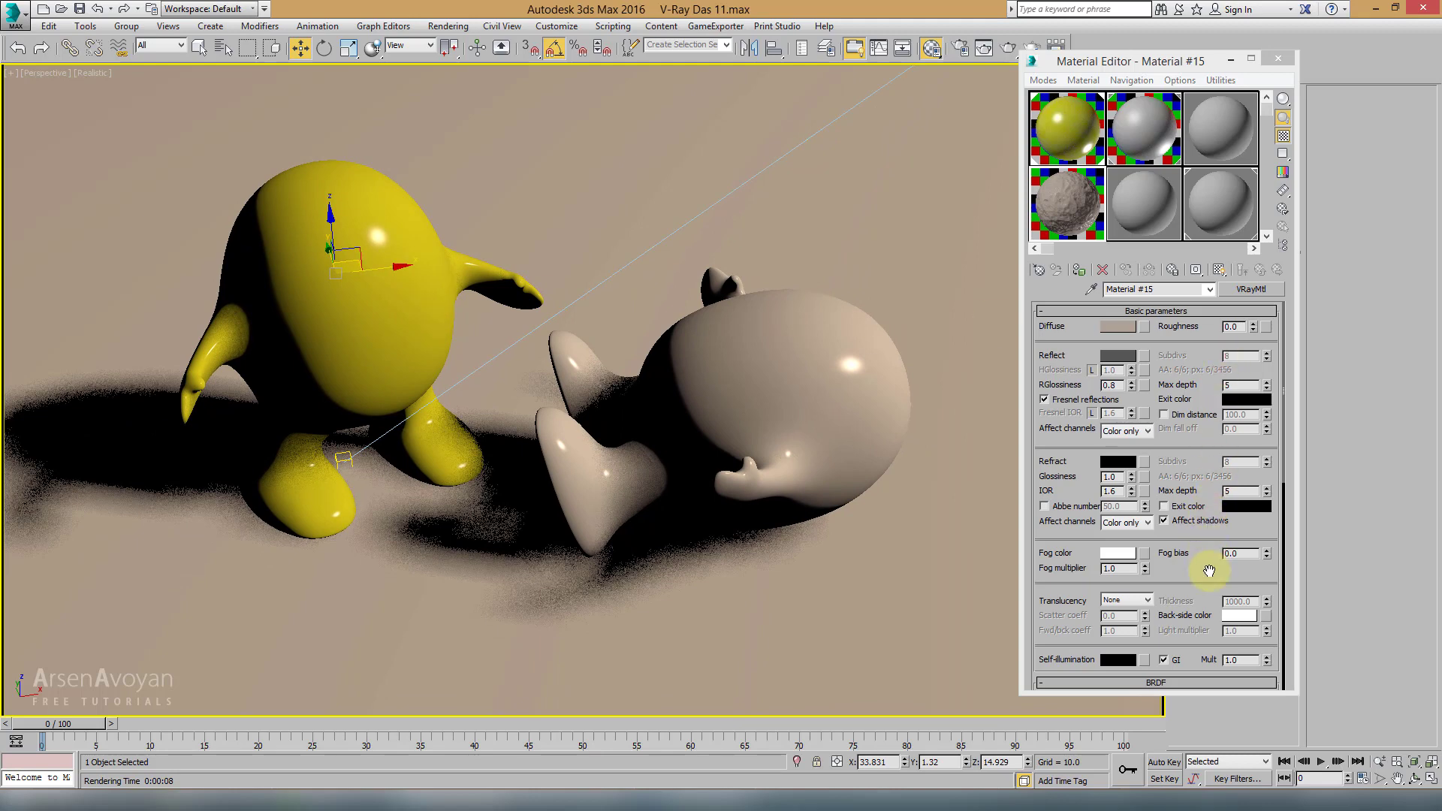
Step: Select the standing and lying characters and assign the brown Smoke-bump material to both
left_click_drag(1210, 571, 1156, 399)
left_click(358, 285)
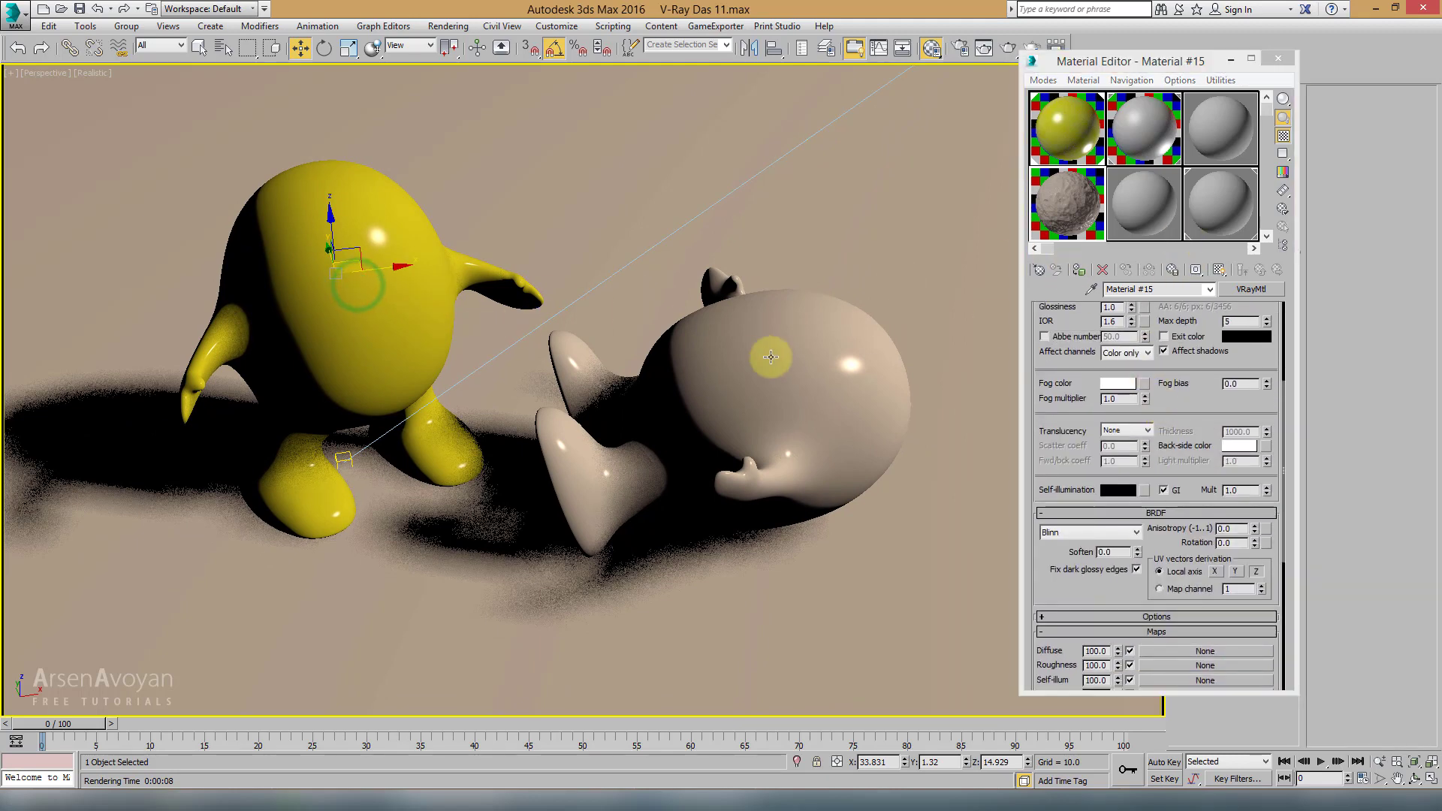
left_click(771, 353, "ctrl")
left_click(1079, 270)
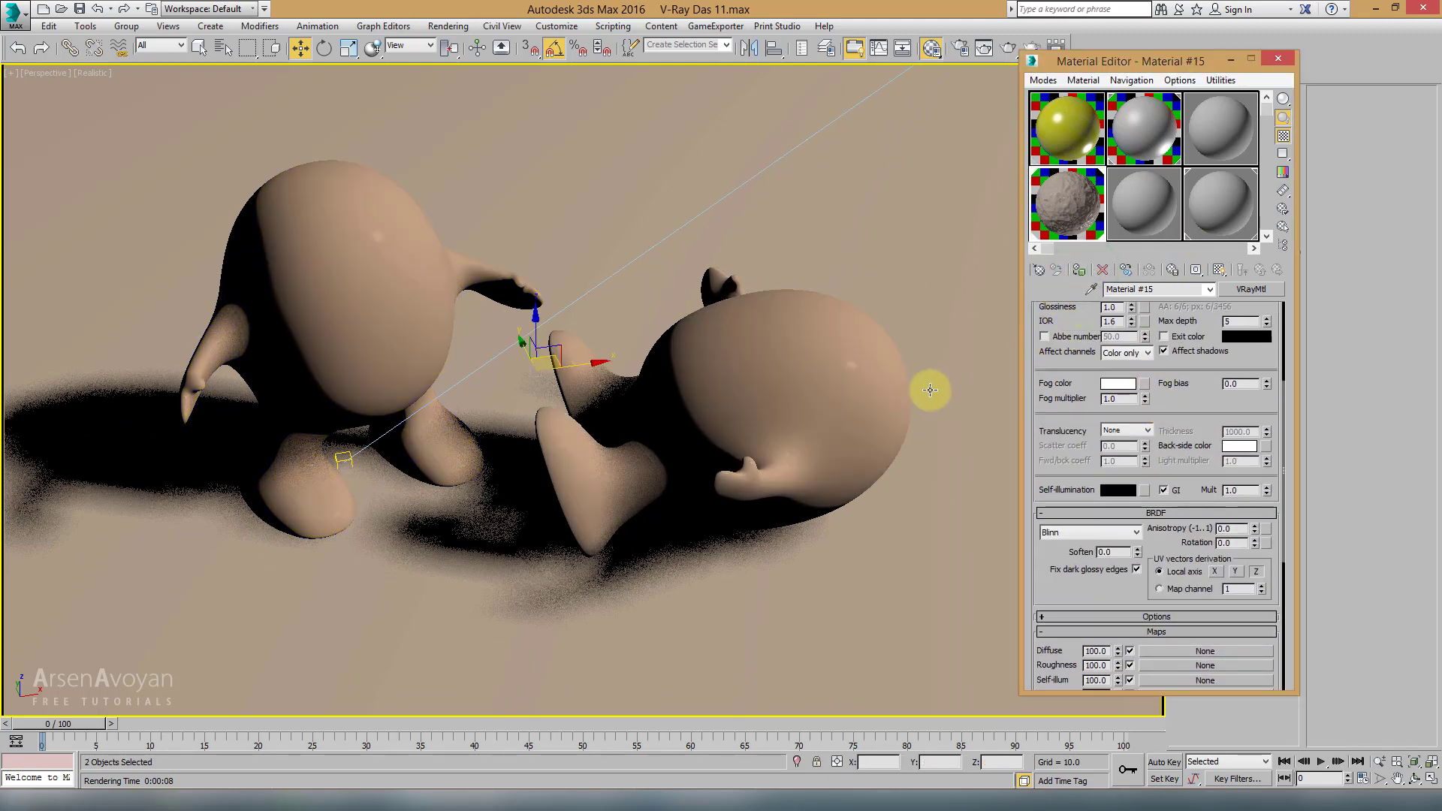
Step: Render the perspective view of both characters with the Smoke bump at its current amount
middle_click_drag(930, 388, 933, 396, "alt")
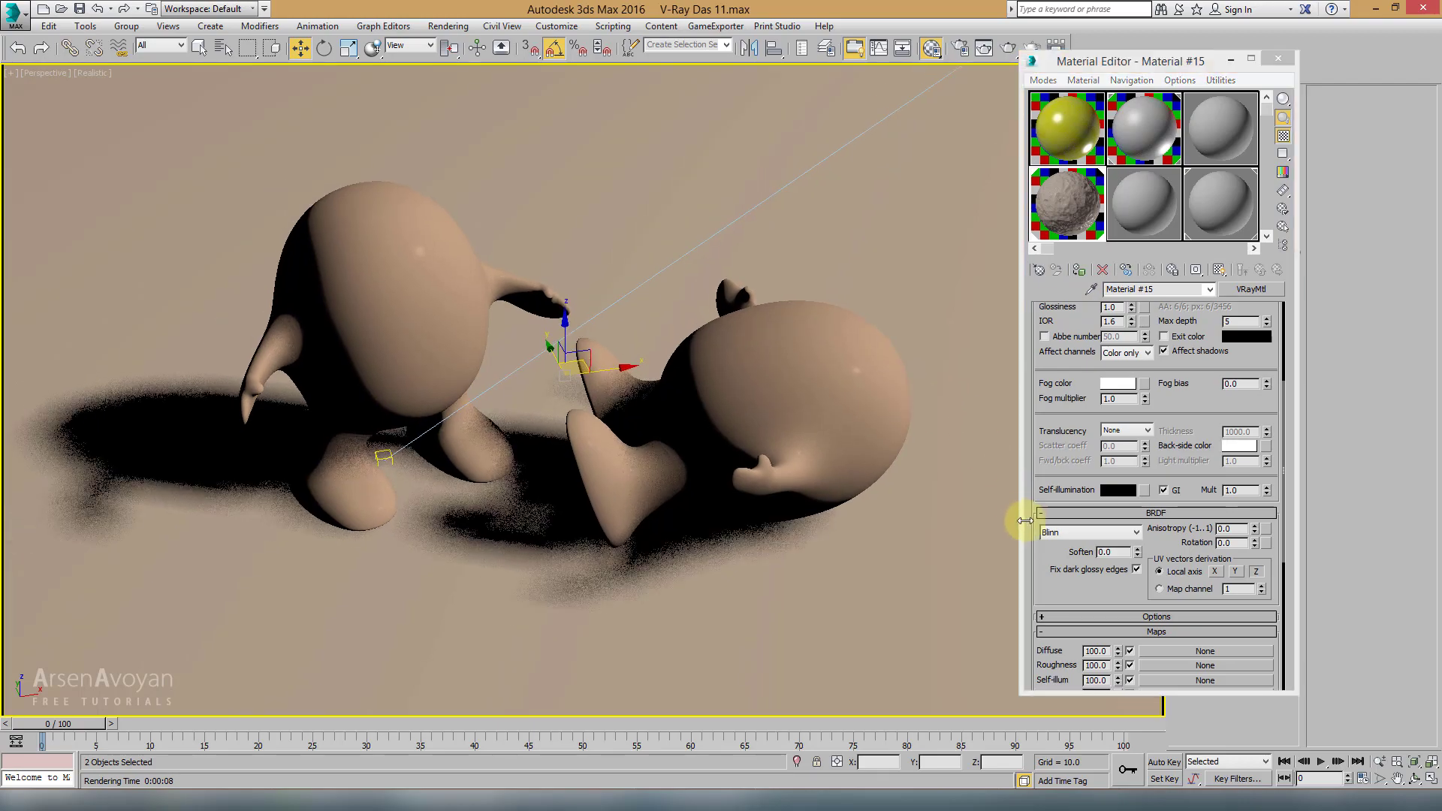
left_click_drag(1088, 589, 1072, 272)
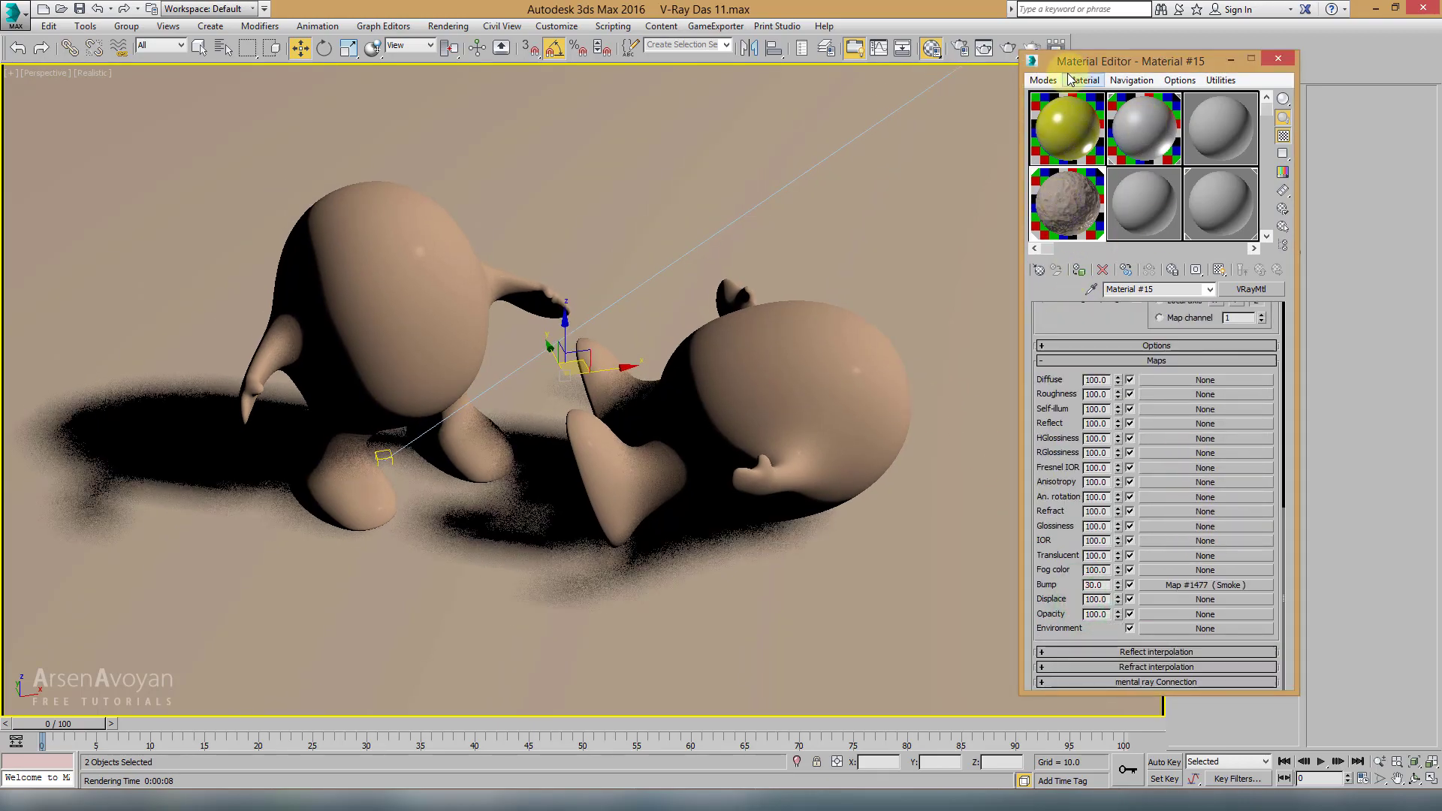
left_click(1006, 48)
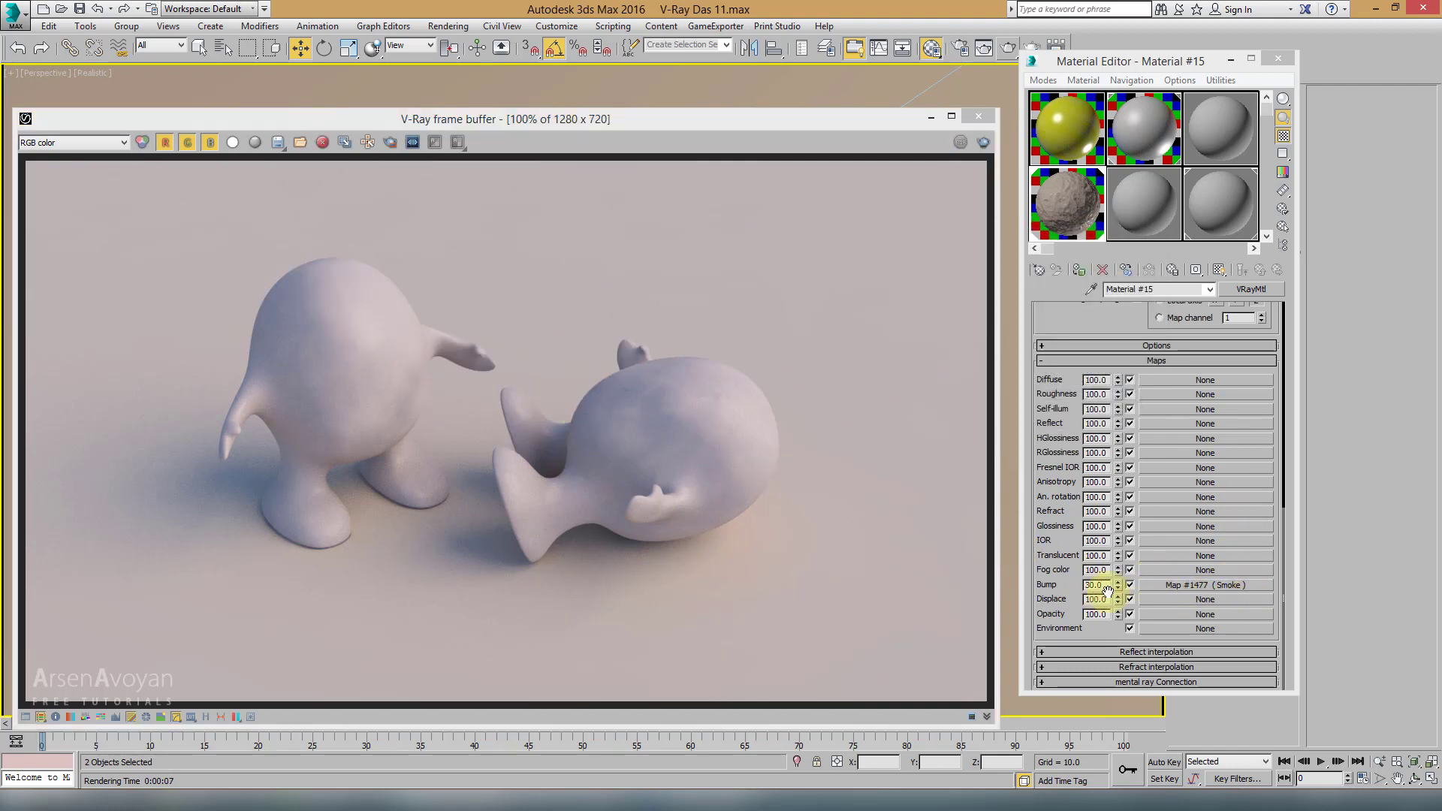
Step: Open the Smoke bump map with an enlarged preview, try 2 iterations, and set the iterations to 20
left_click(1170, 586)
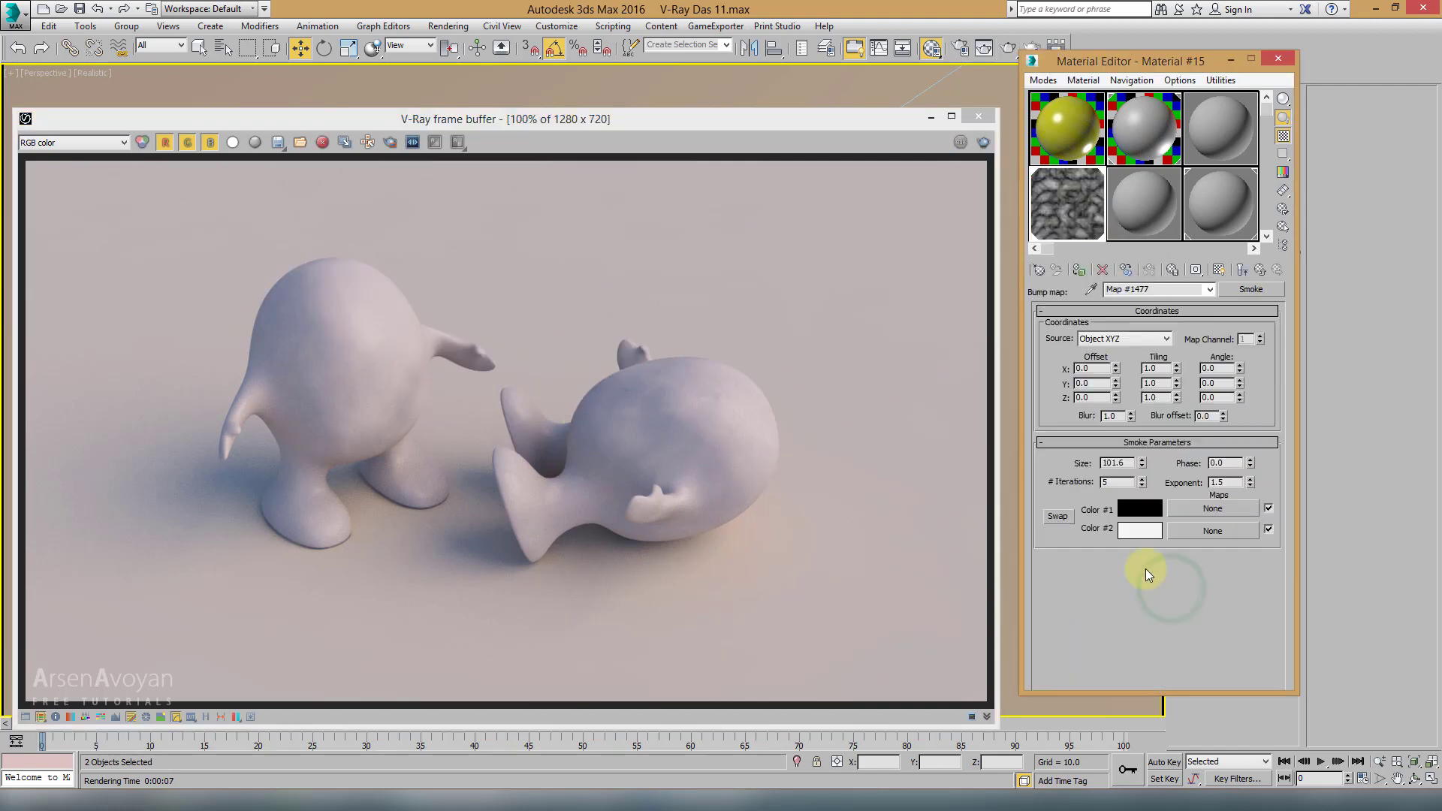
left_click(1121, 483)
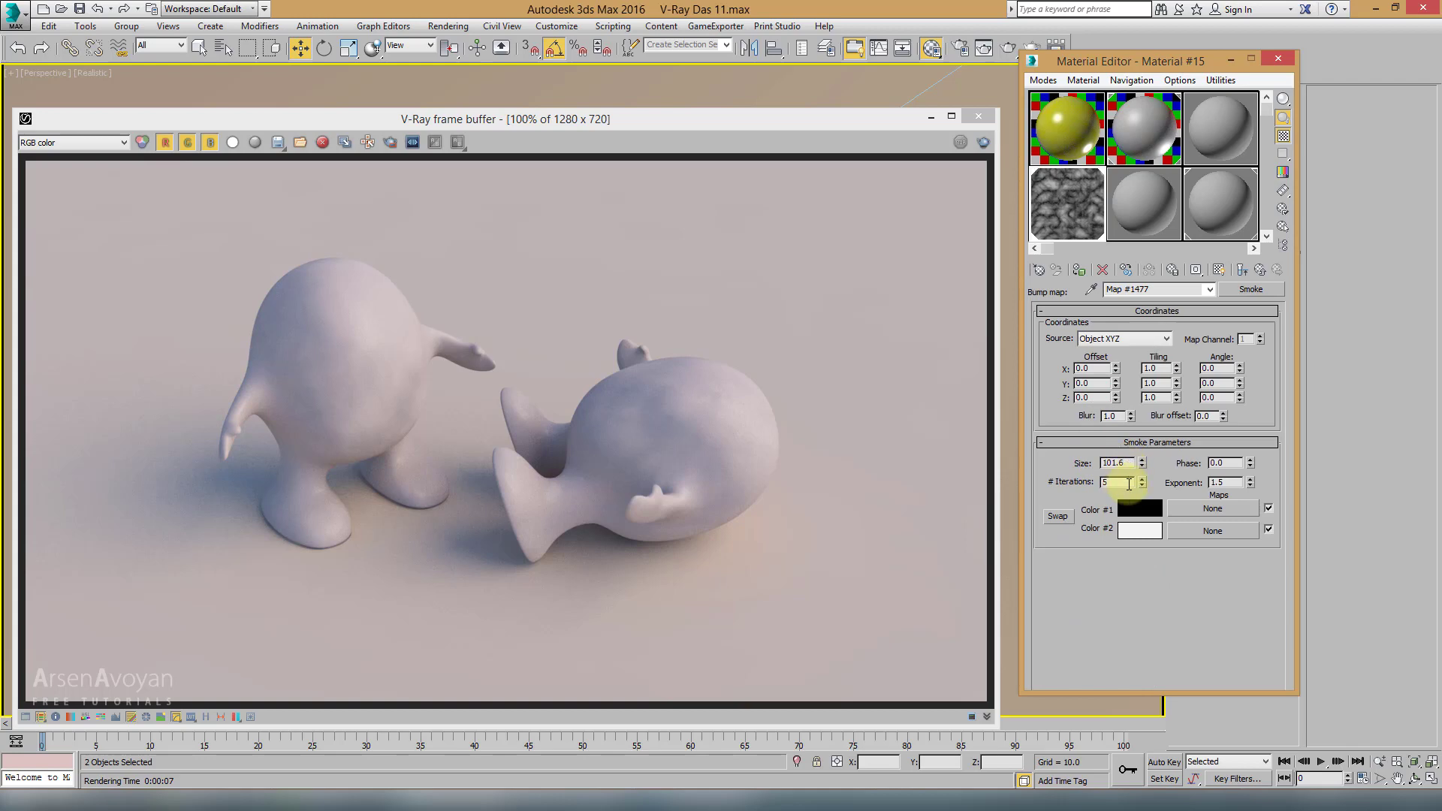
double_click(1067, 203)
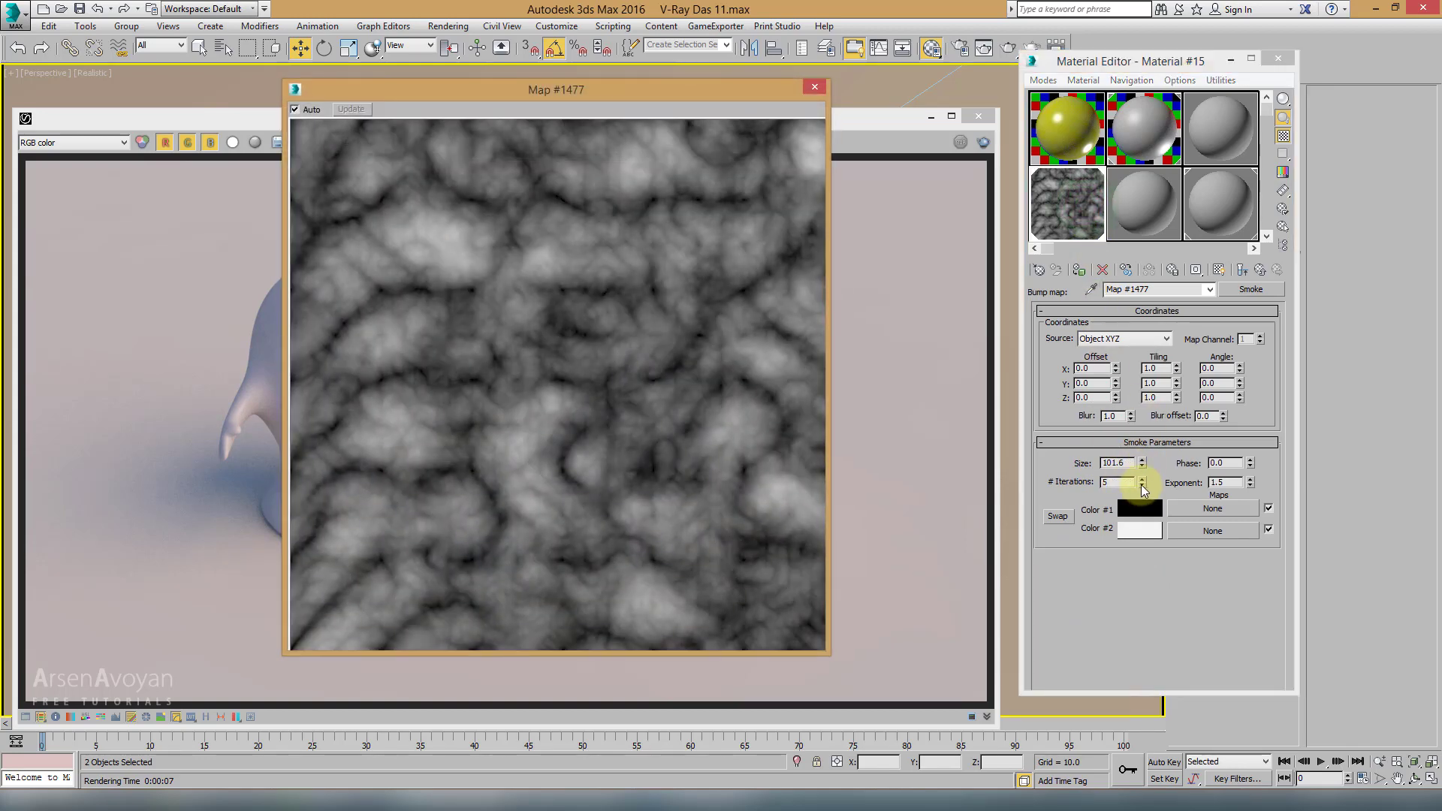
left_click(1143, 487)
left_click(1143, 486)
left_click(1143, 485)
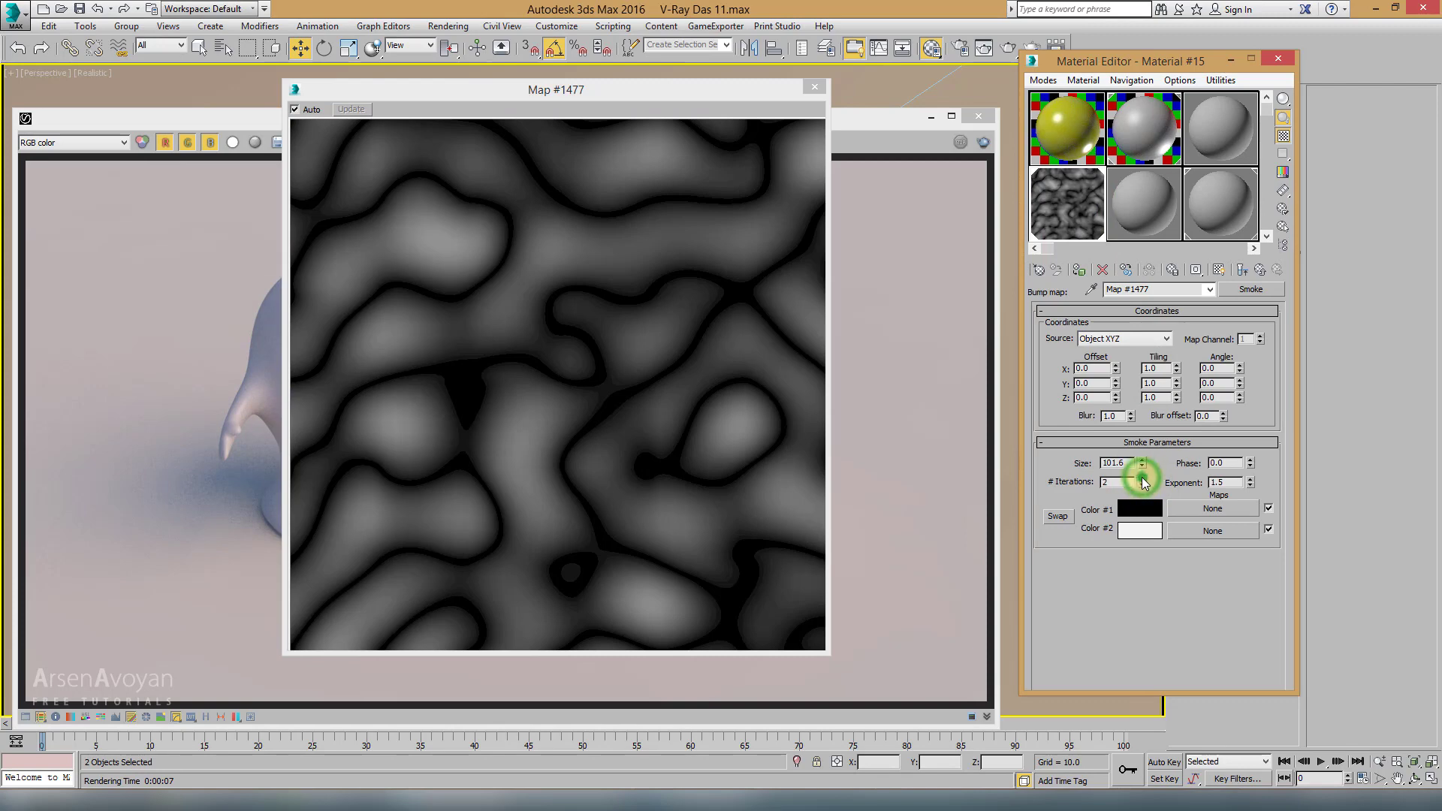
left_click_drag(1144, 483, 1139, 354)
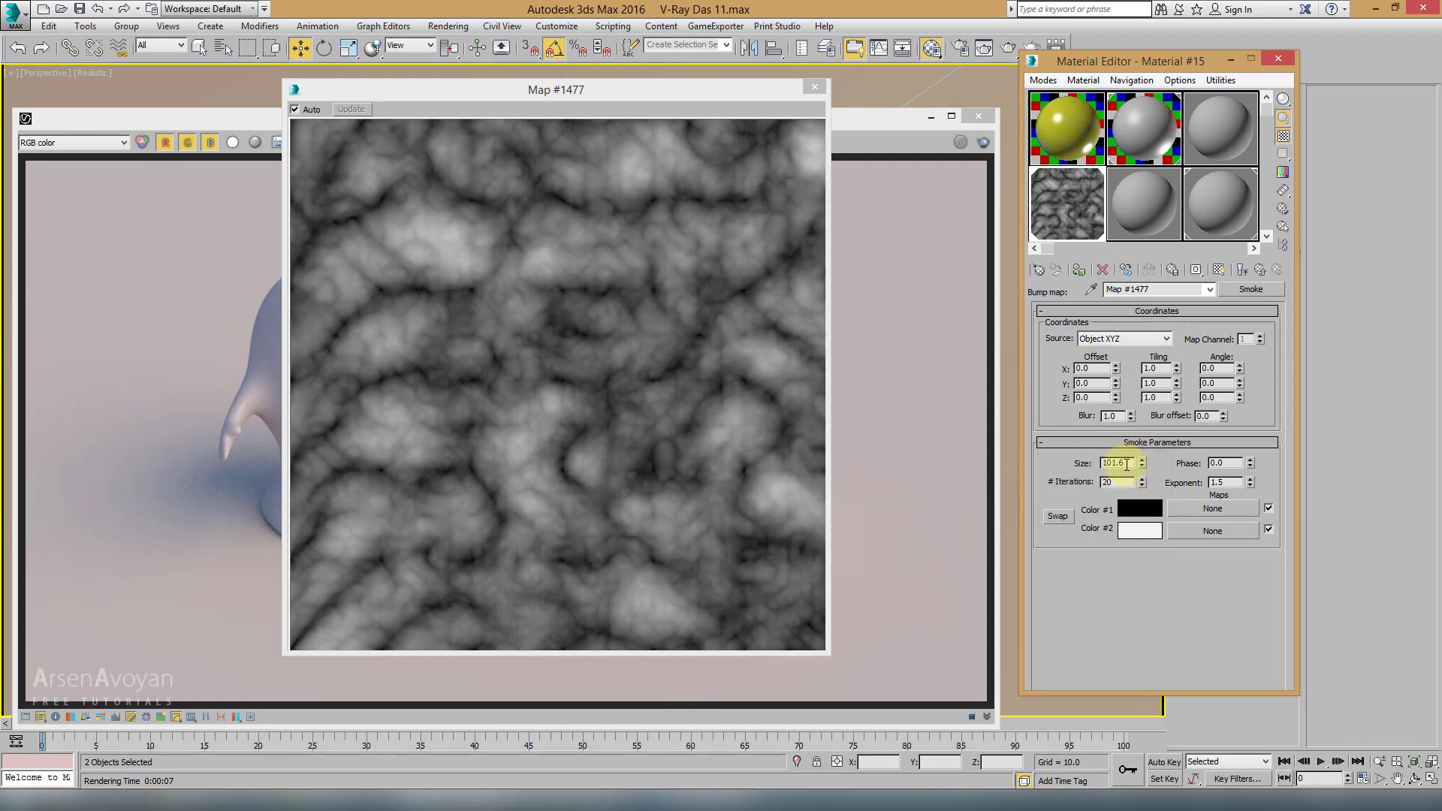
Step: Set the Smoke map's size to 15, close the enlarged preview, and render the characters again
left_click(1062, 465)
left_click_drag(706, 90, 519, 383)
double_click(1127, 463)
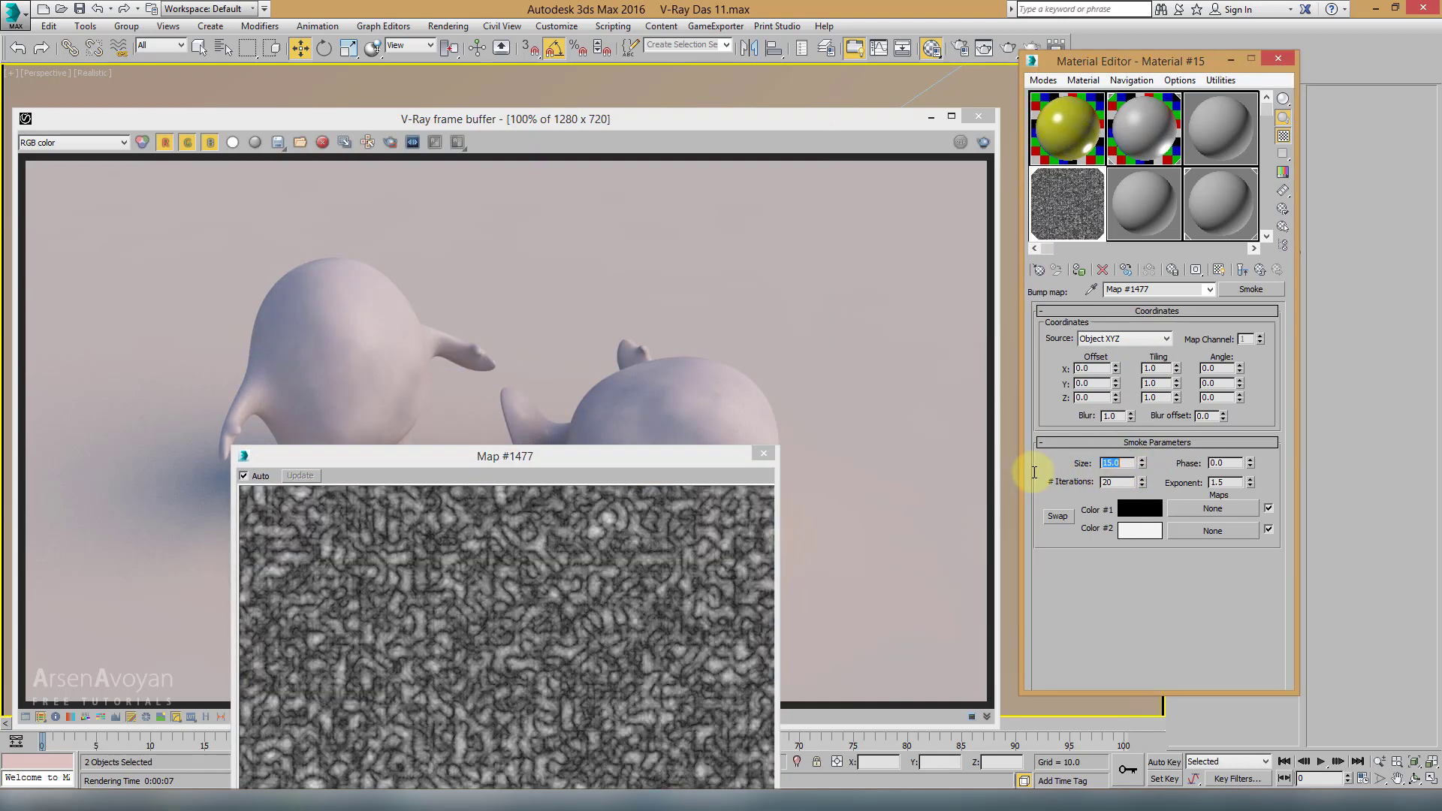
left_click_drag(679, 456, 739, 166)
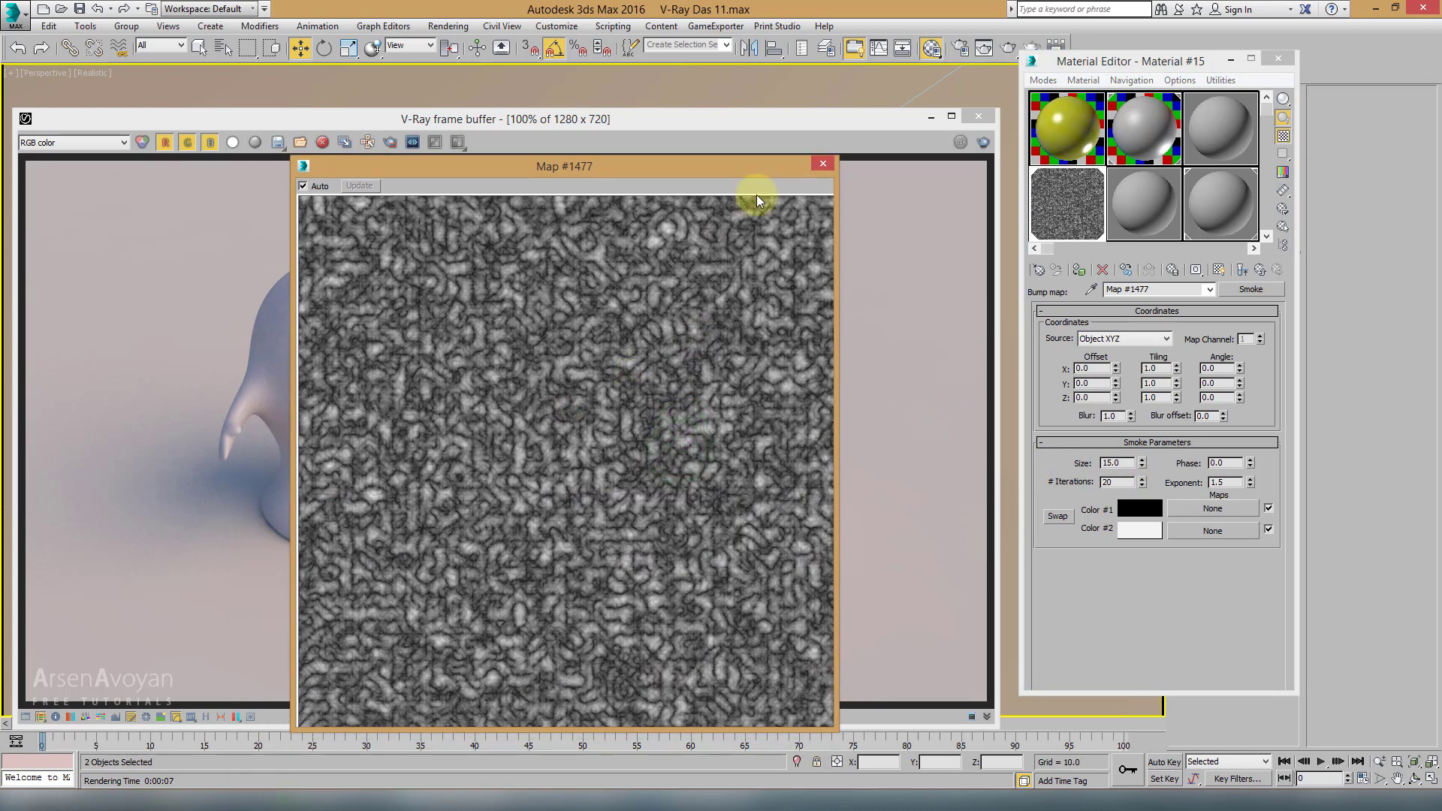
left_click(822, 164)
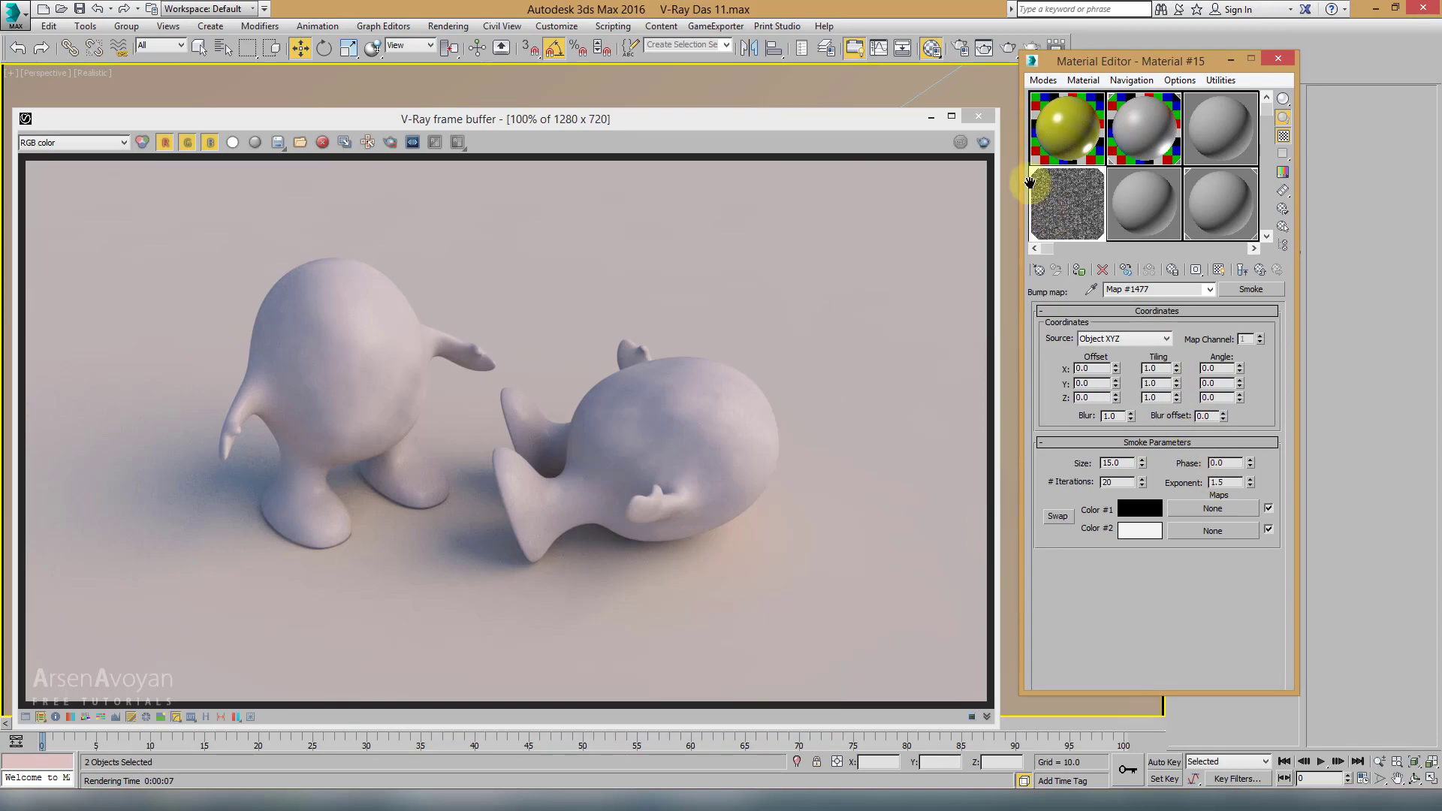
left_click(982, 145)
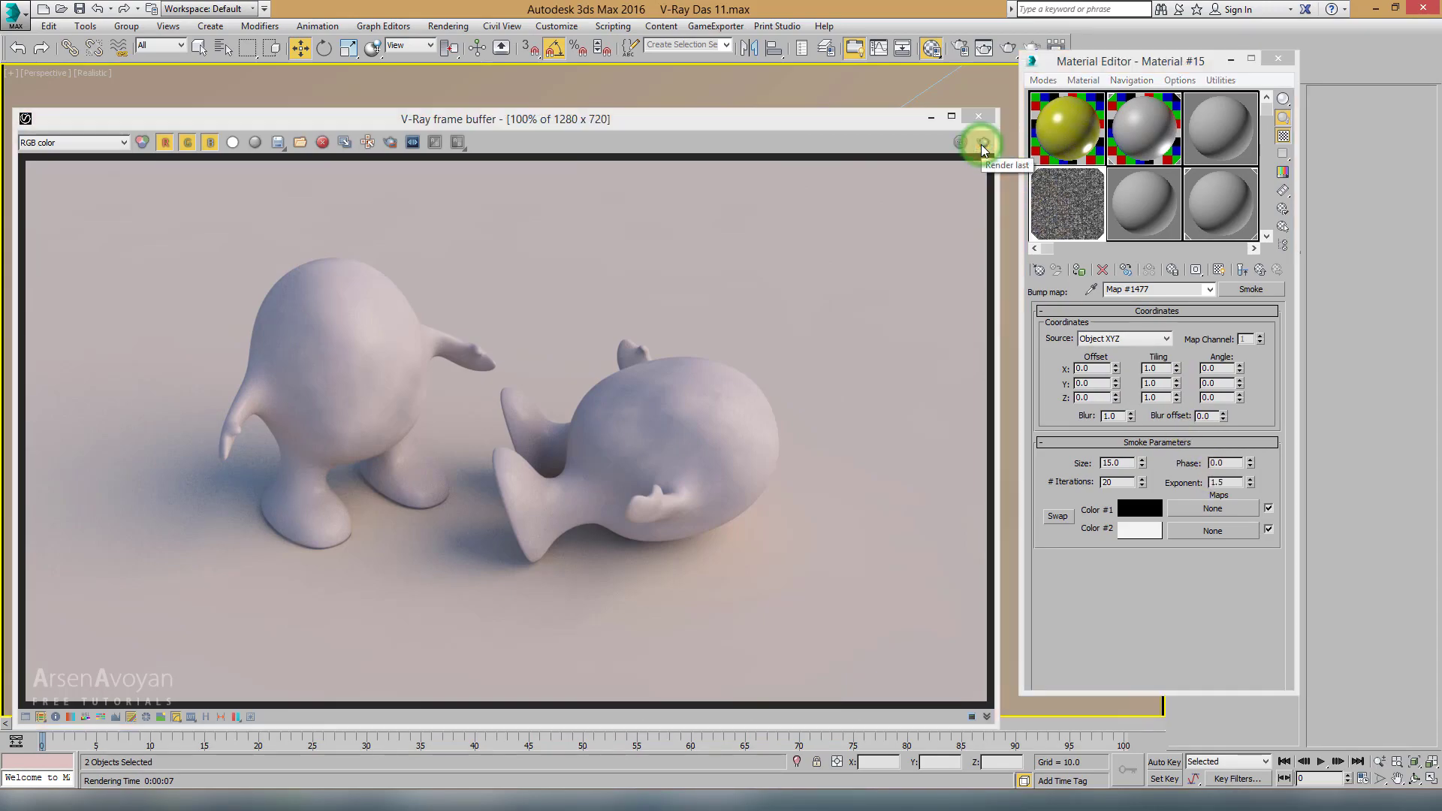
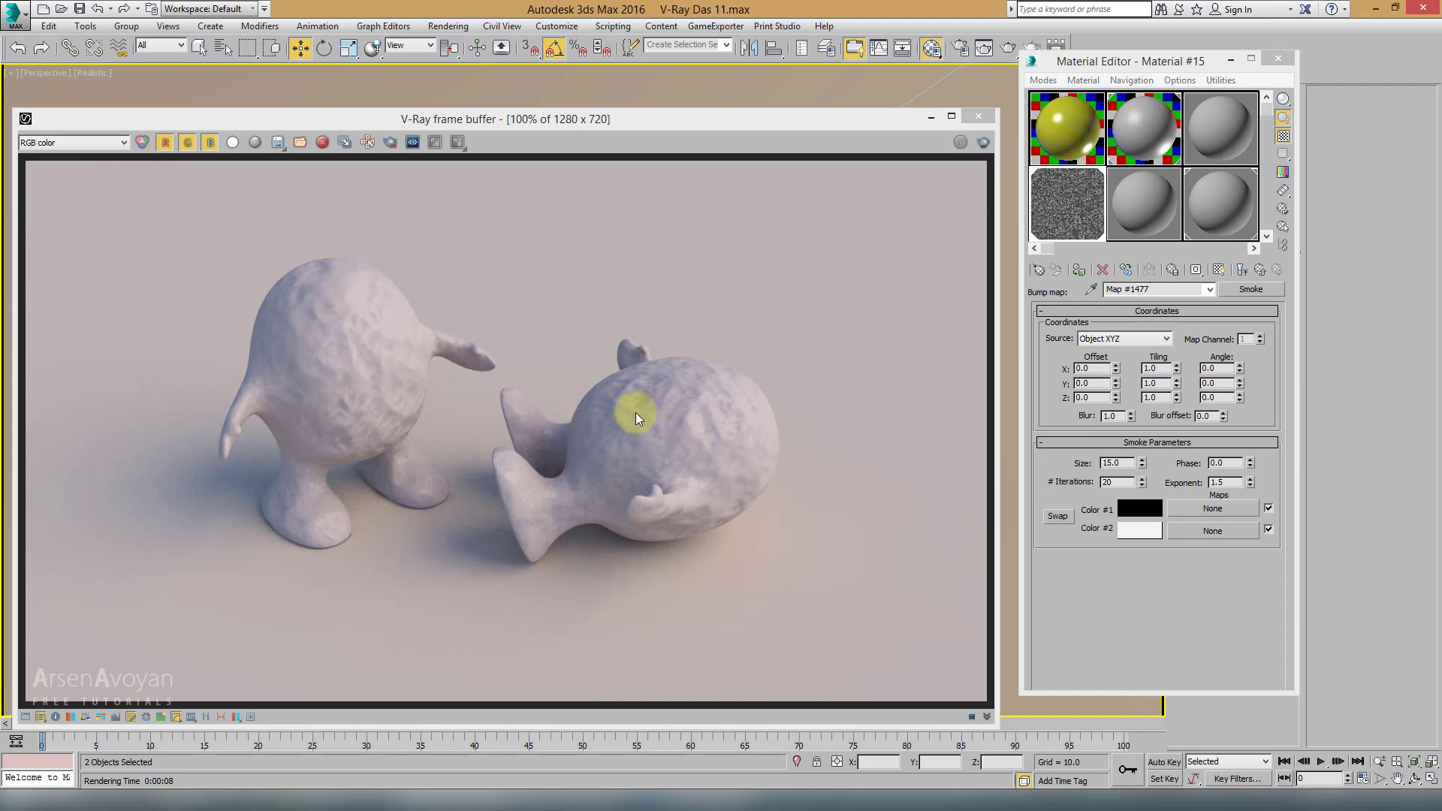
Step: Reopen the Smoke bump map from the material's map slots and set its size to 100, checking the enlarged preview
left_click(1260, 269)
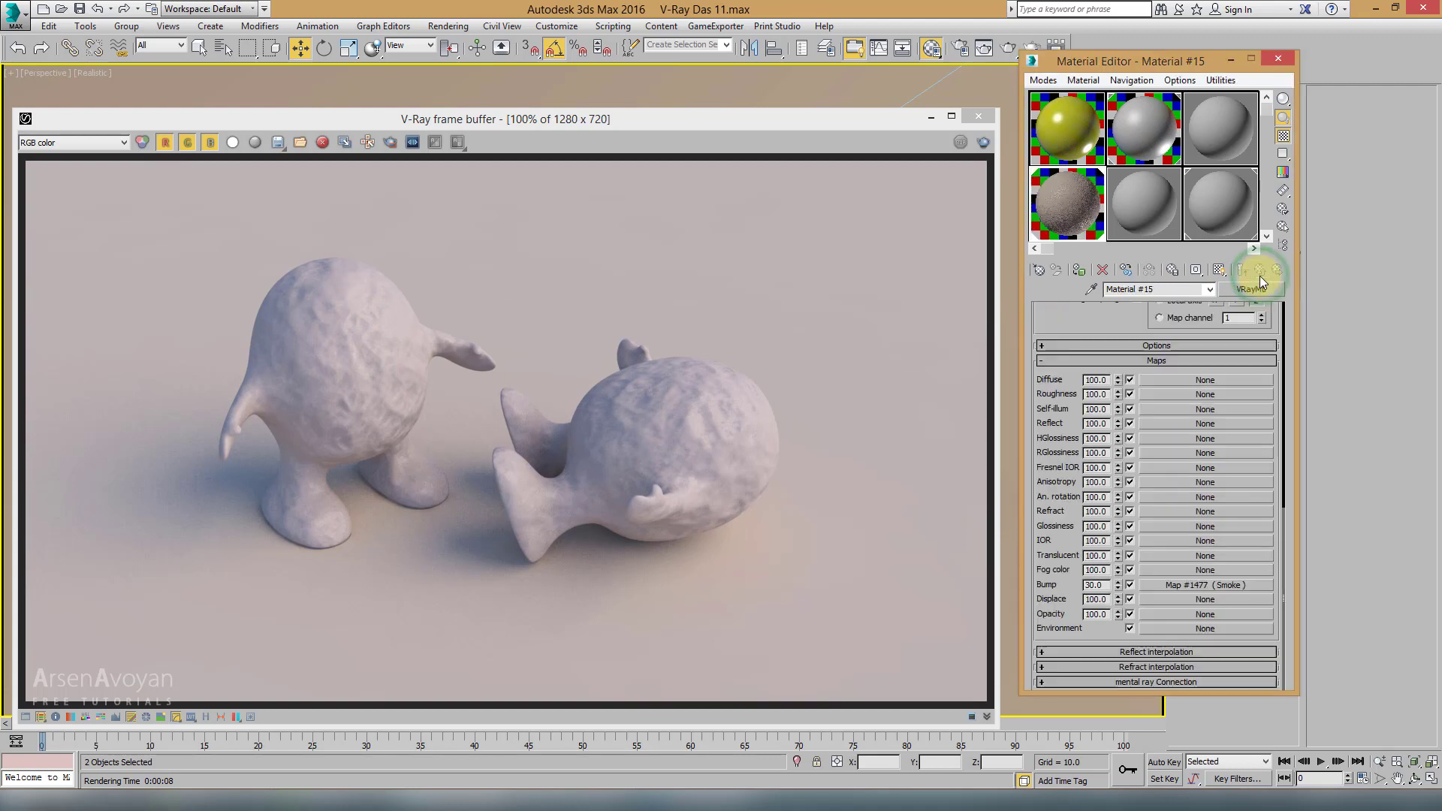
left_click_drag(1109, 328, 1110, 607)
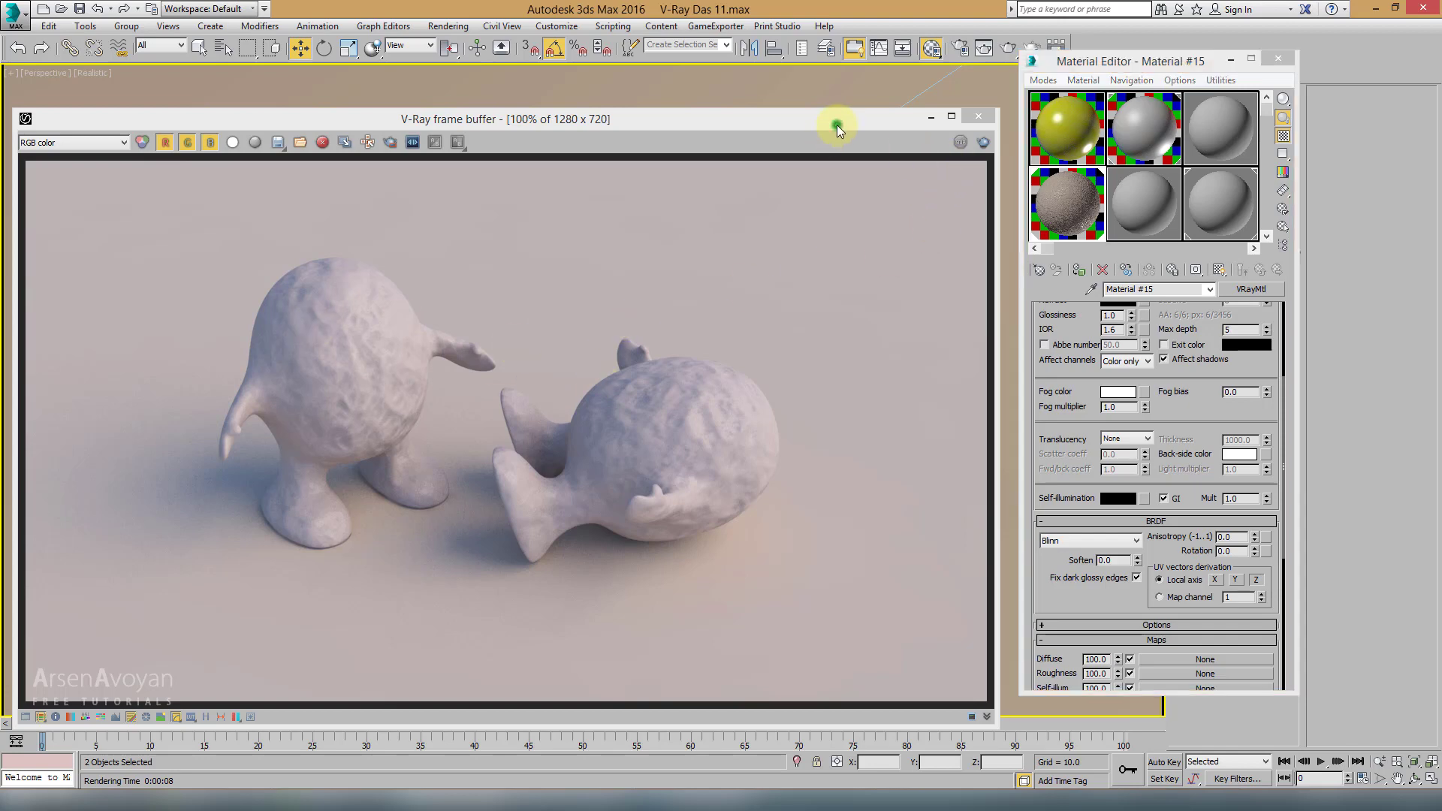
left_click_drag(837, 124, 837, 121)
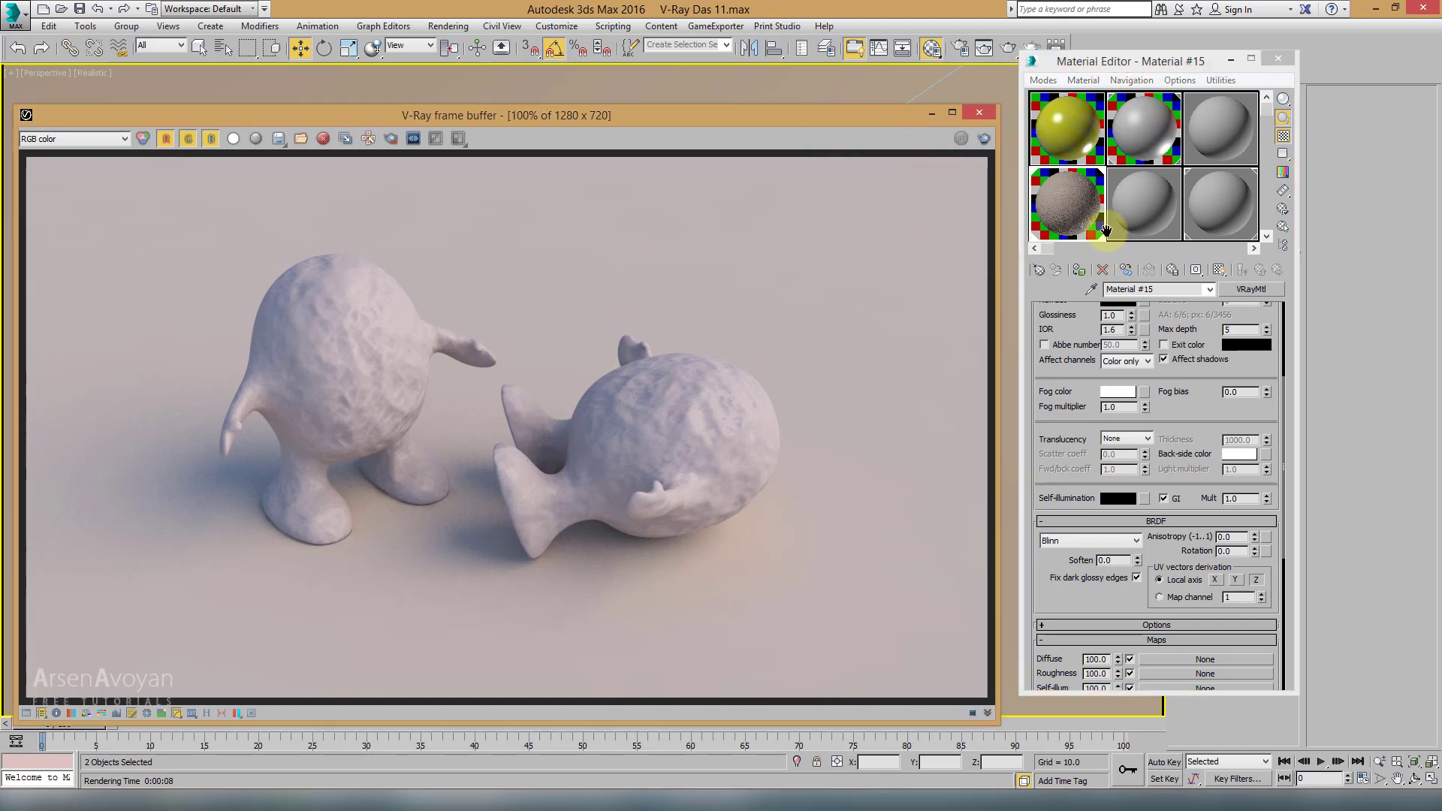
scroll(1189, 435, "down", 5)
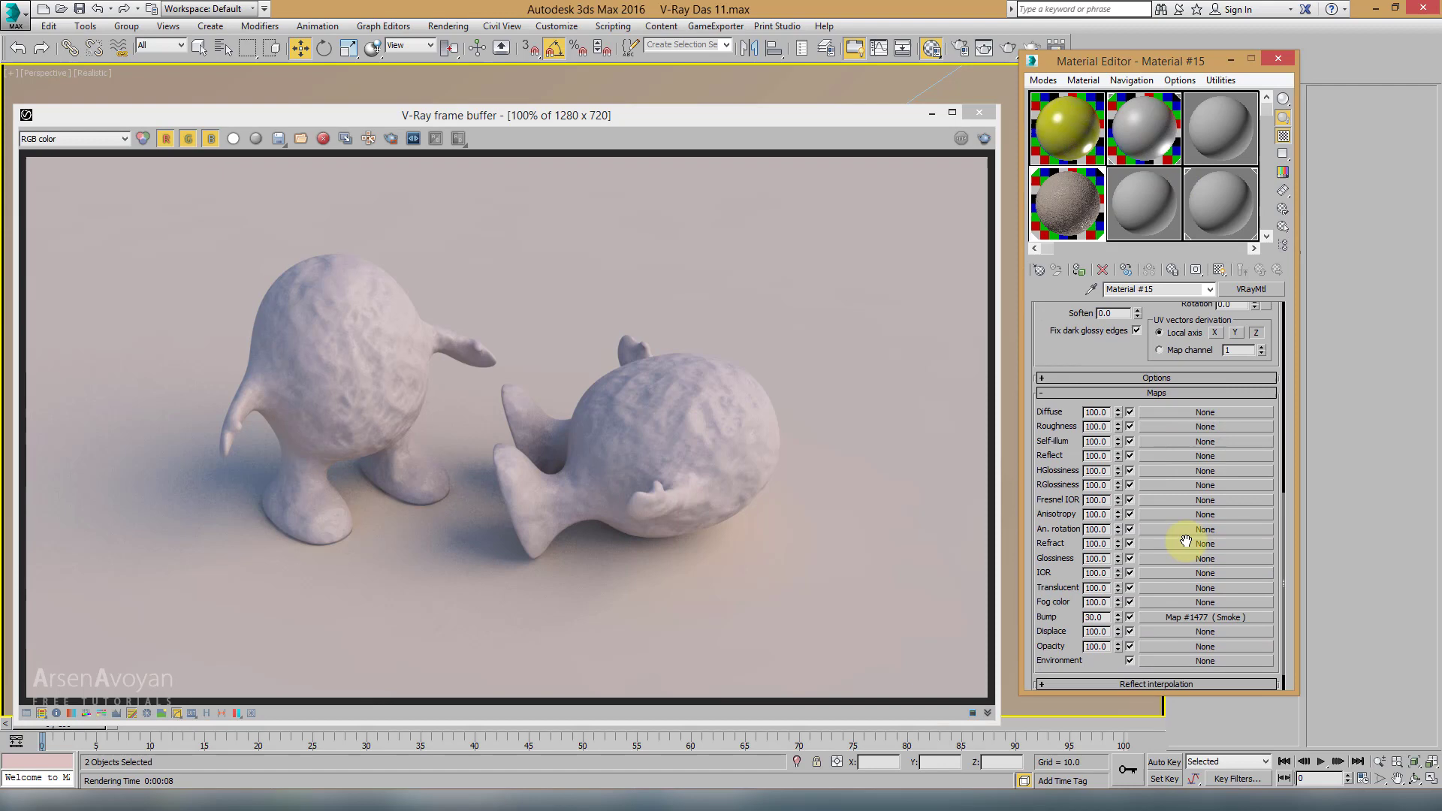
left_click(1190, 614)
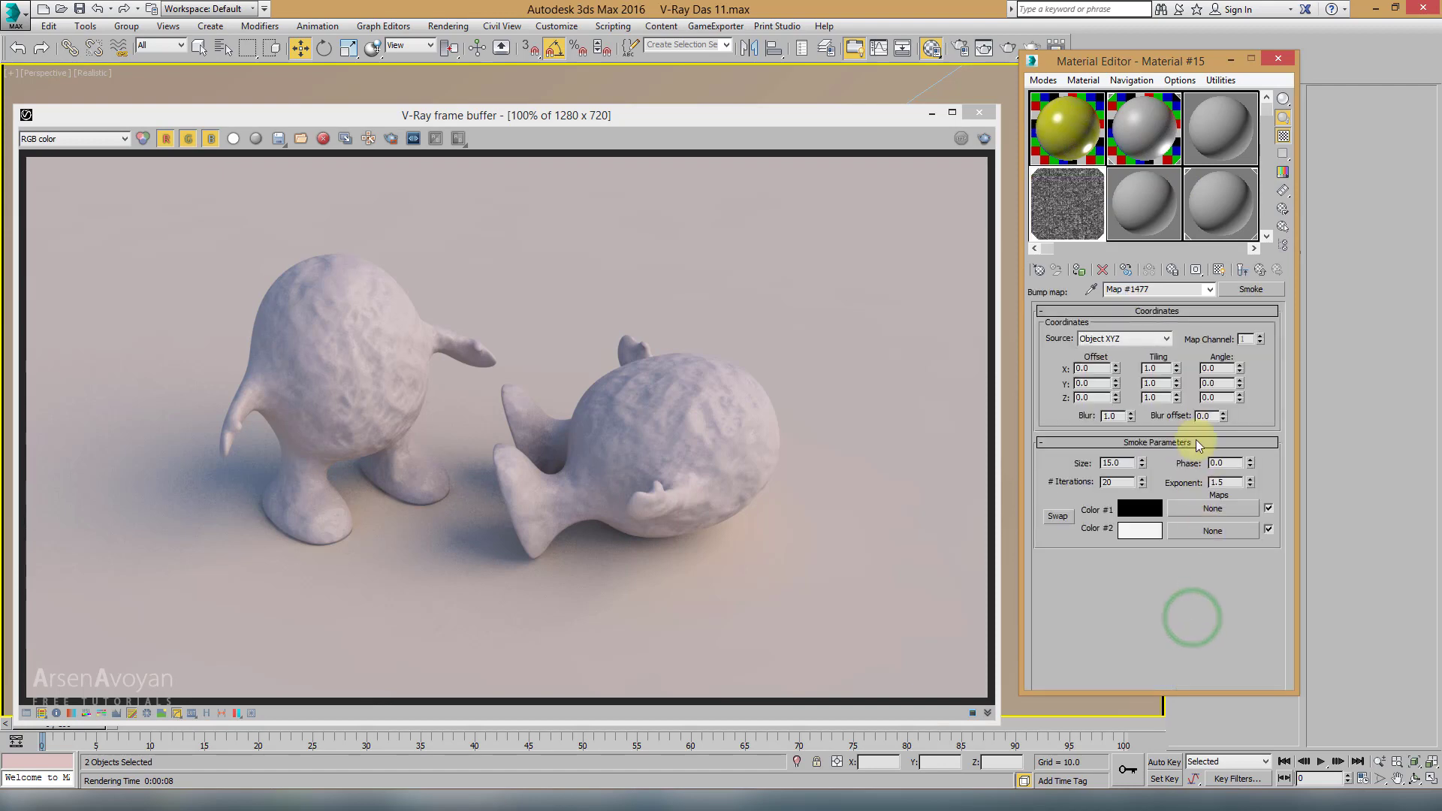
double_click(1079, 224)
double_click(1129, 464)
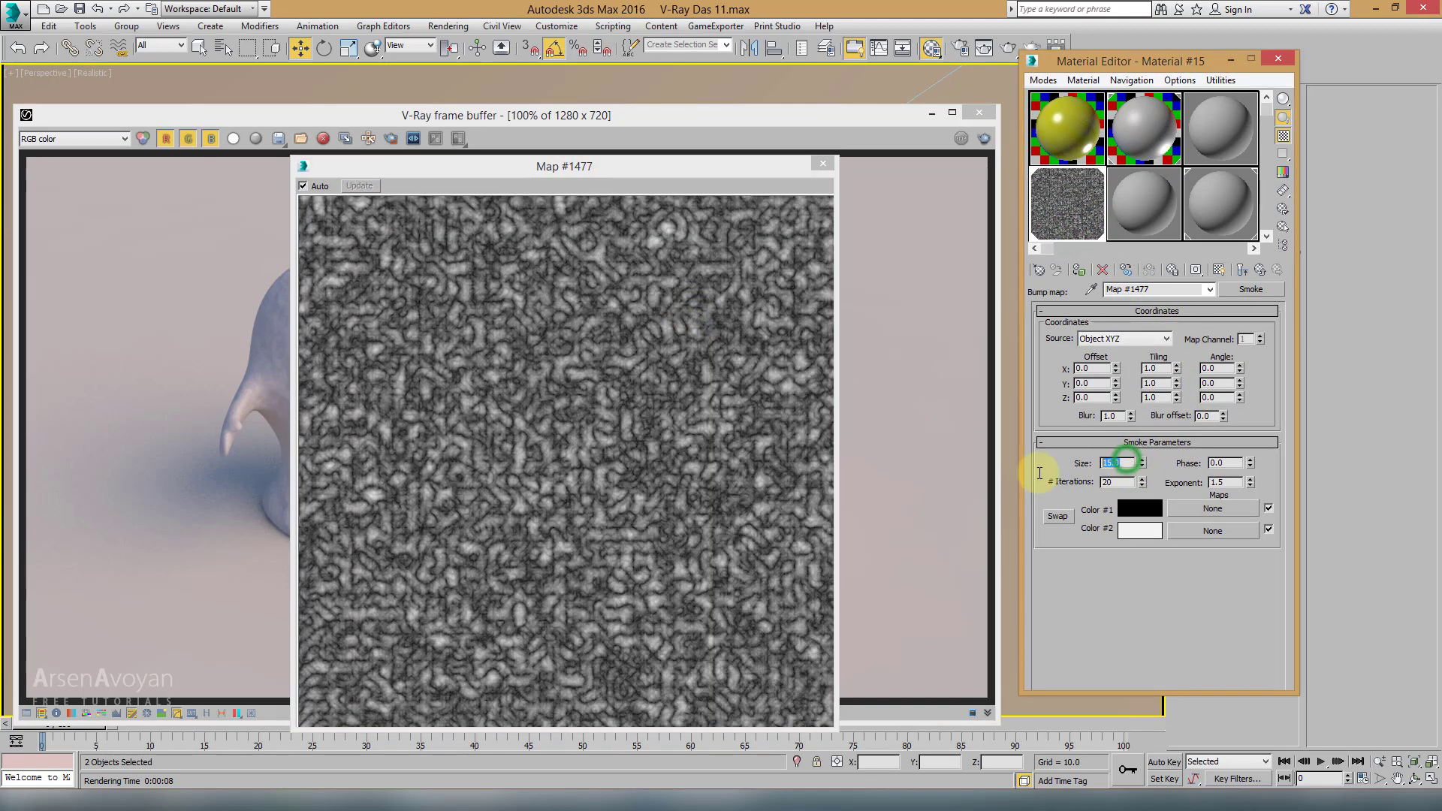
type("100")
key("Return")
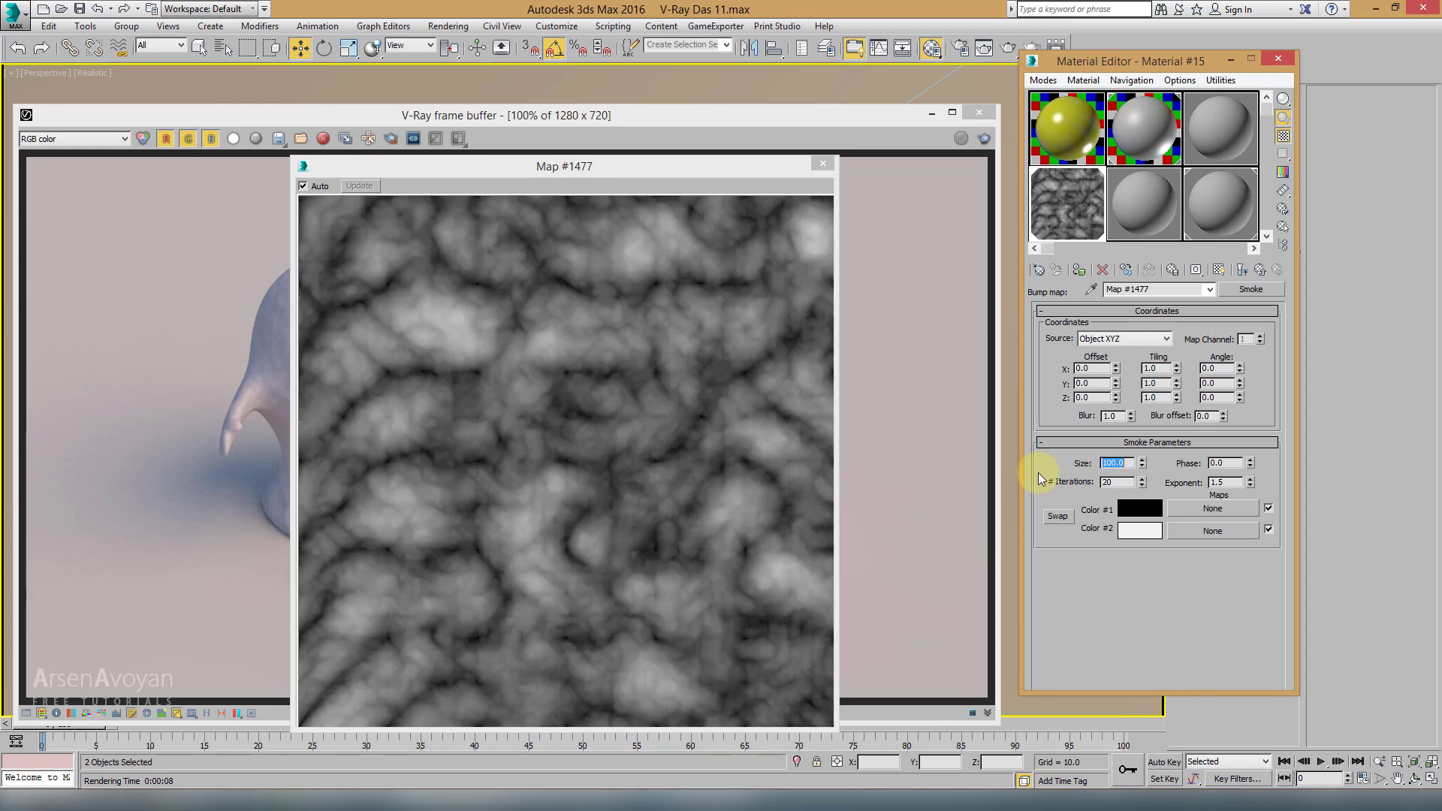
left_click_drag(659, 169, 929, 120)
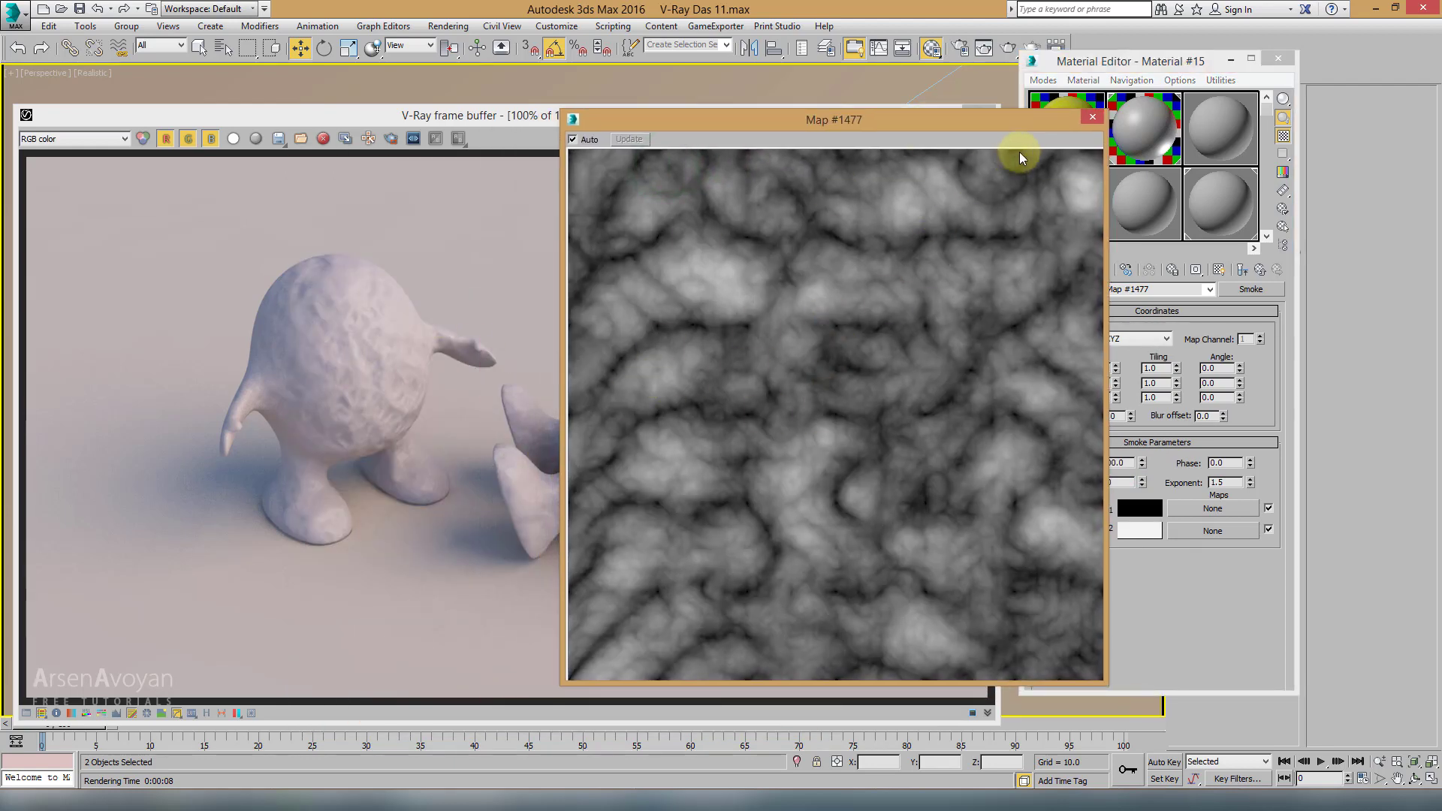
left_click(1090, 118)
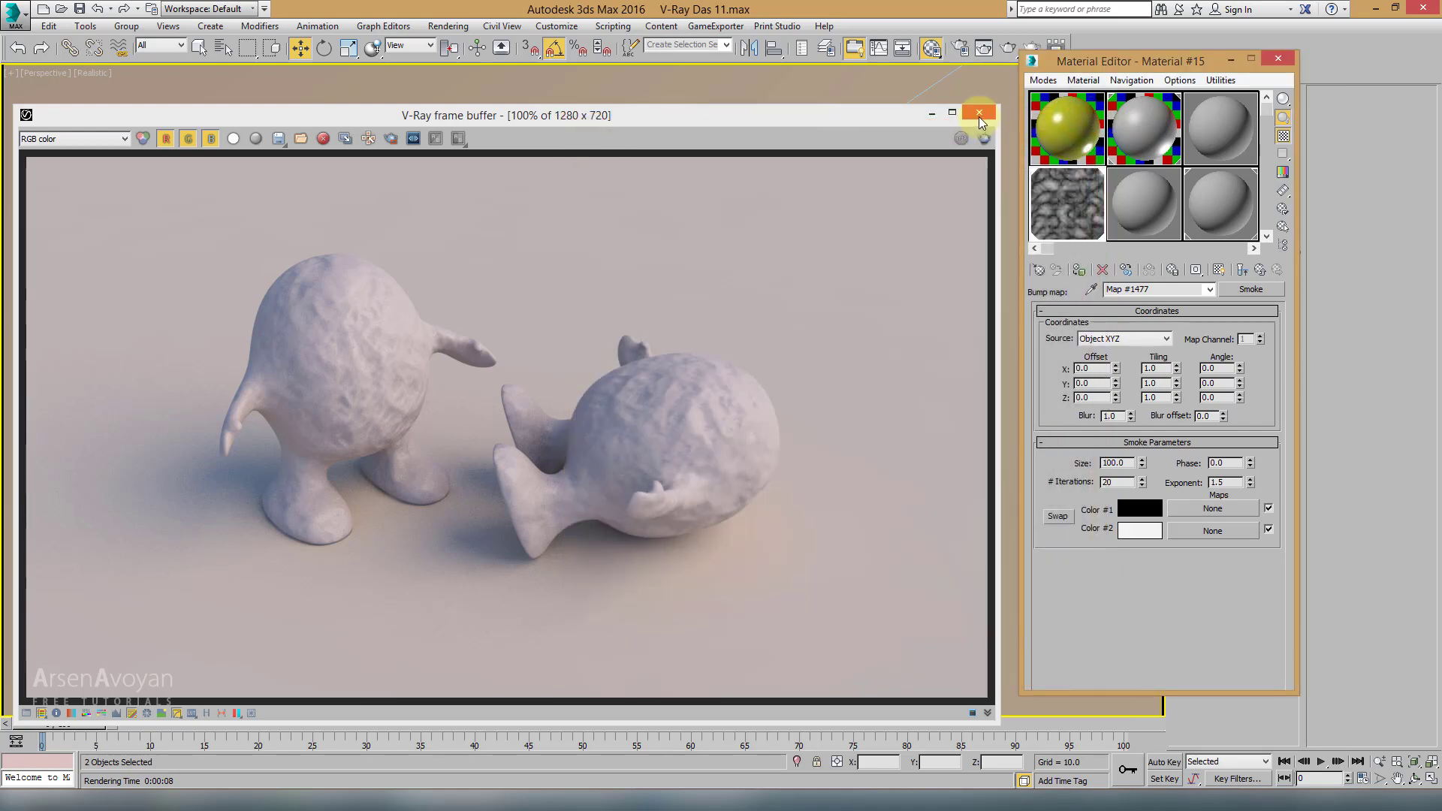
Step: Return to the parent material, close the frame buffer and Material Editor, and switch the viewport to the physical camera
left_click(1260, 270)
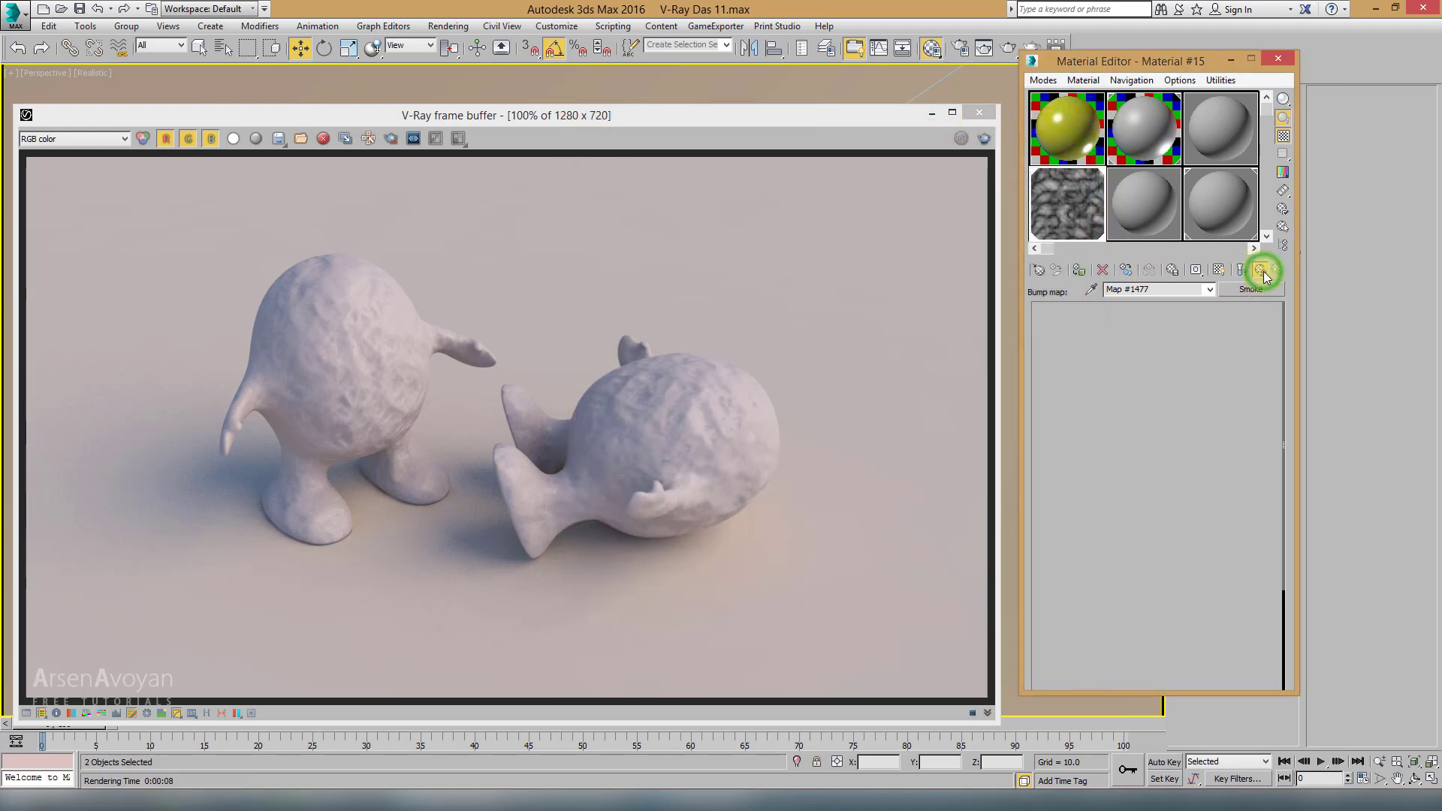
left_click(988, 113)
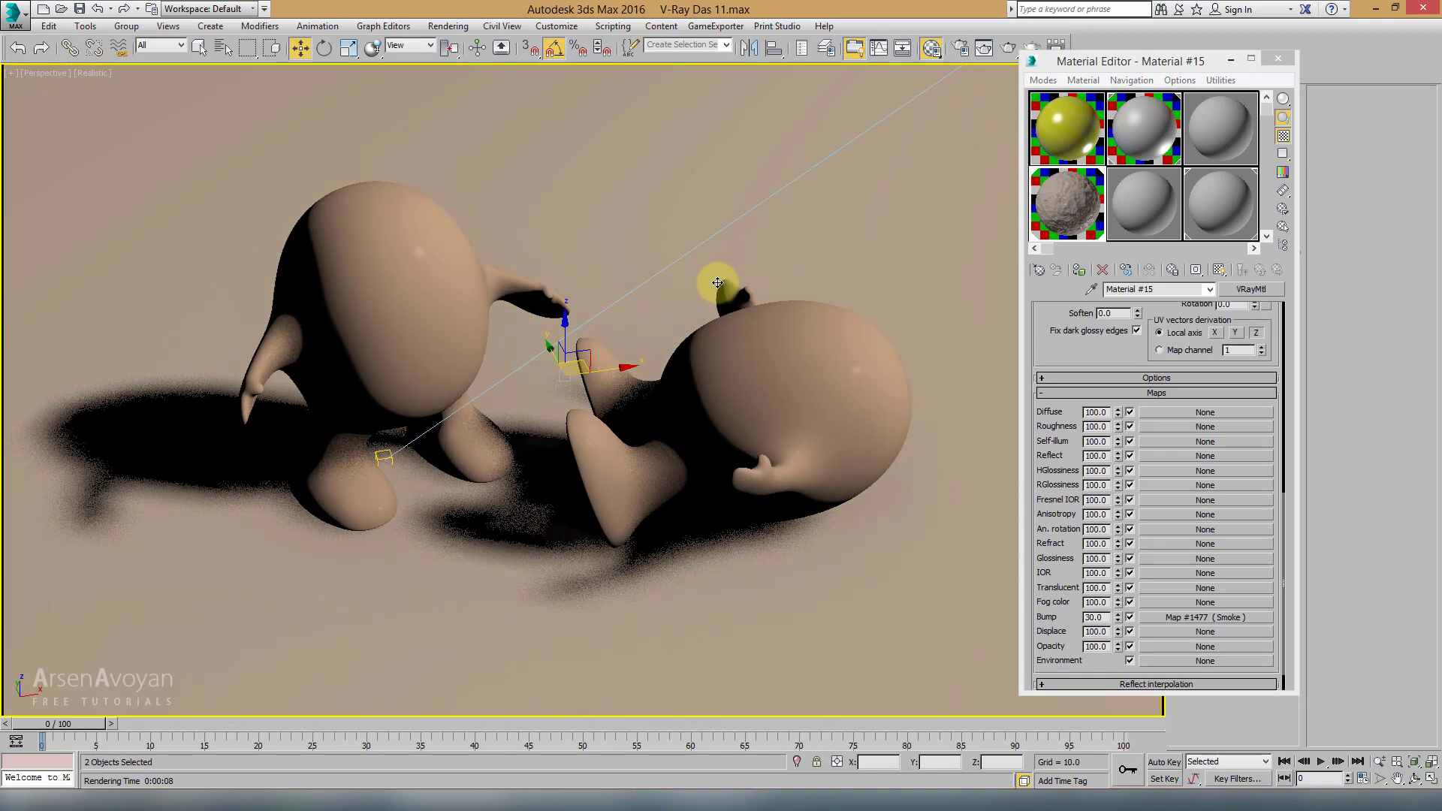
key("c")
double_click(708, 292)
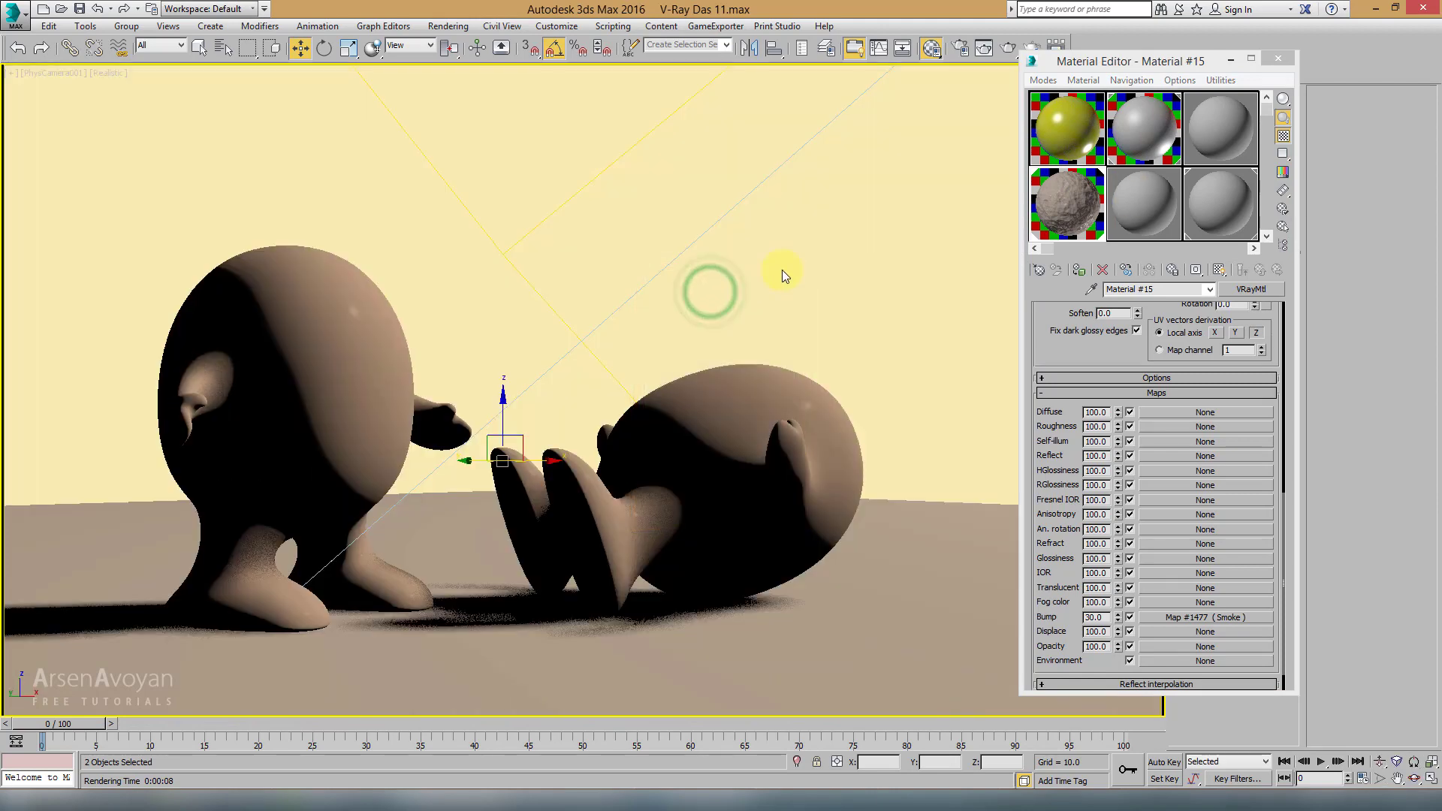
left_click(1282, 57)
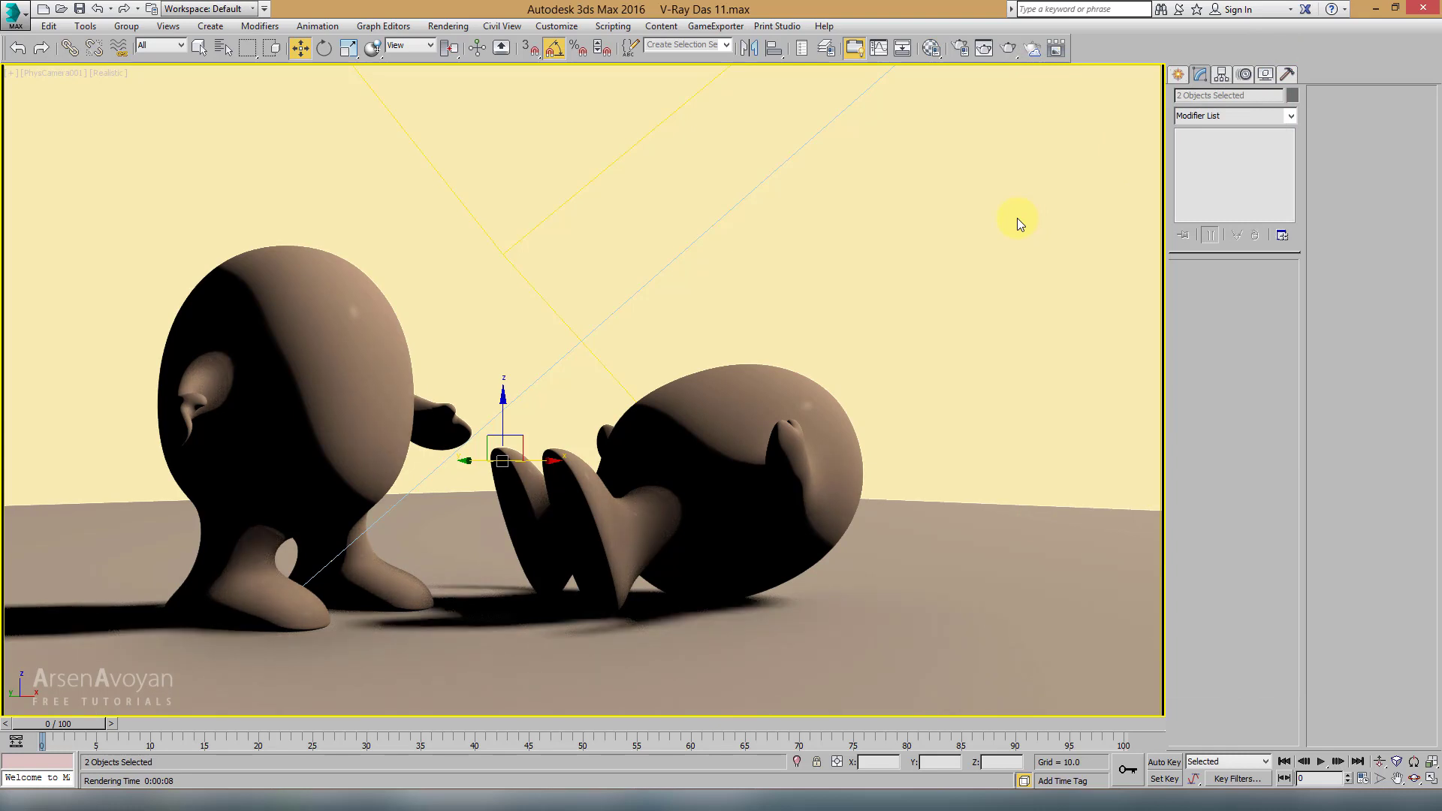
left_click(932, 49)
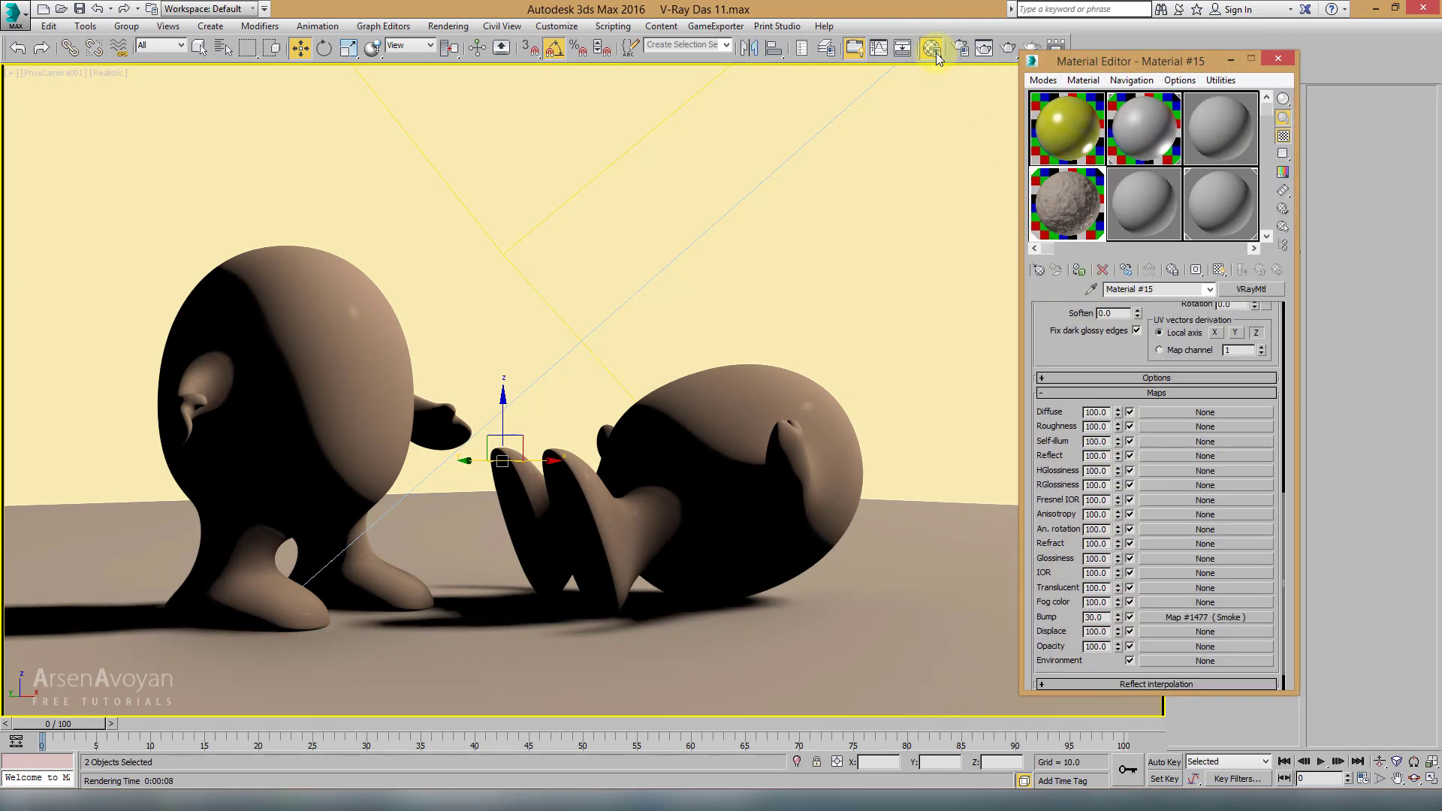
left_click(1275, 60)
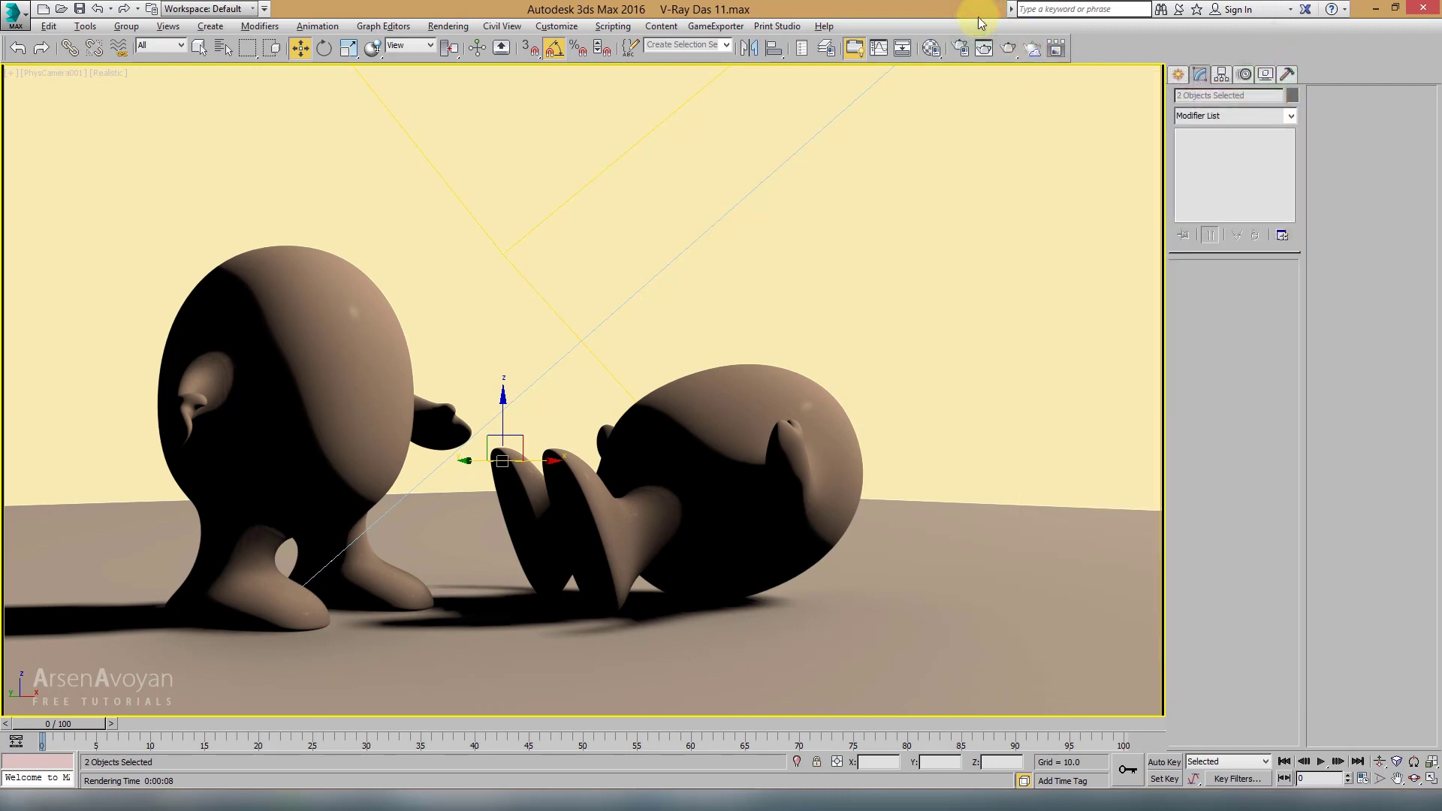
Step: Restore the four-viewport layout and create a thin box wall behind the characters, about 3 long, 66 wide and 42 high
key("alt+w")
right_click(460, 228)
left_click(1176, 72)
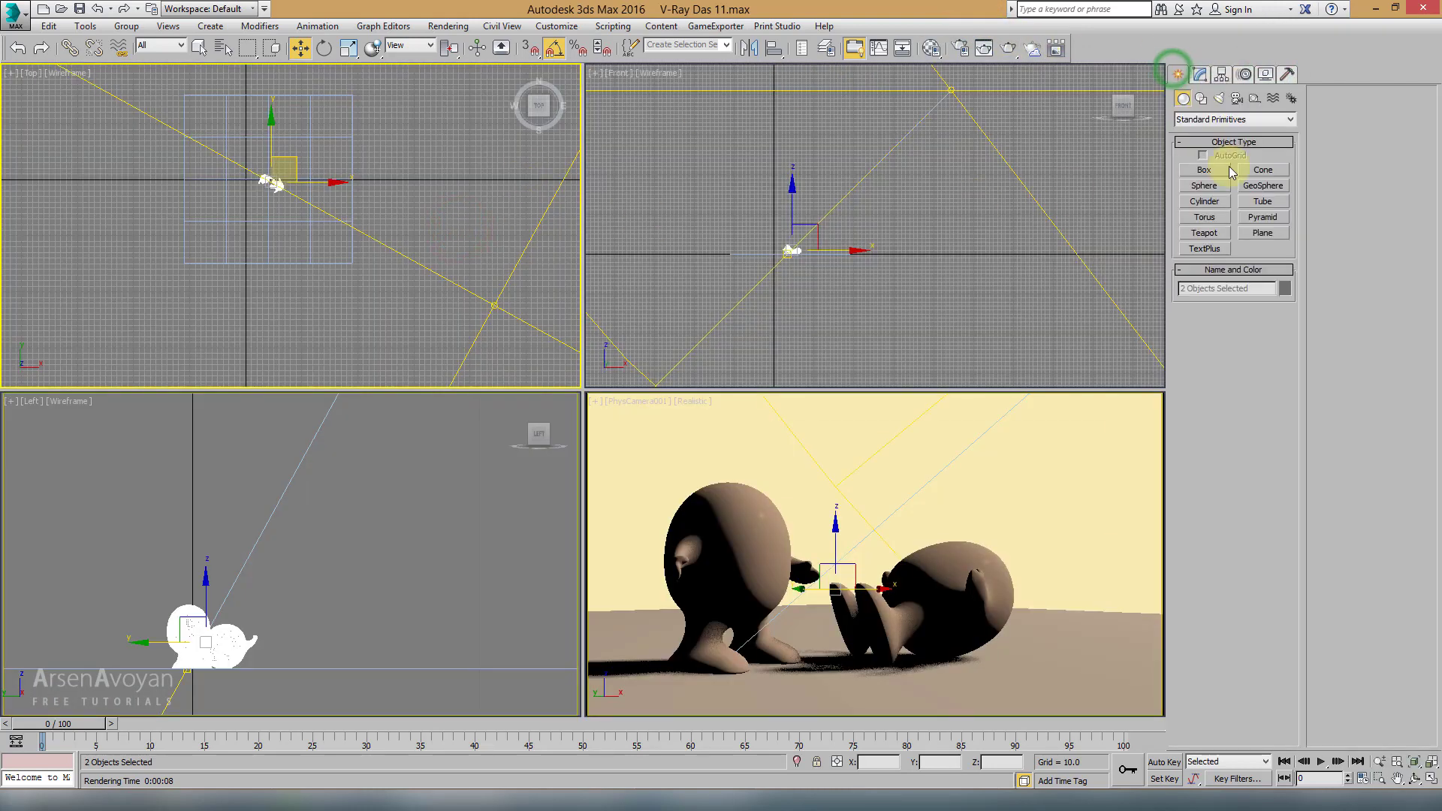
left_click(1206, 170)
scroll(278, 218, "up", 5)
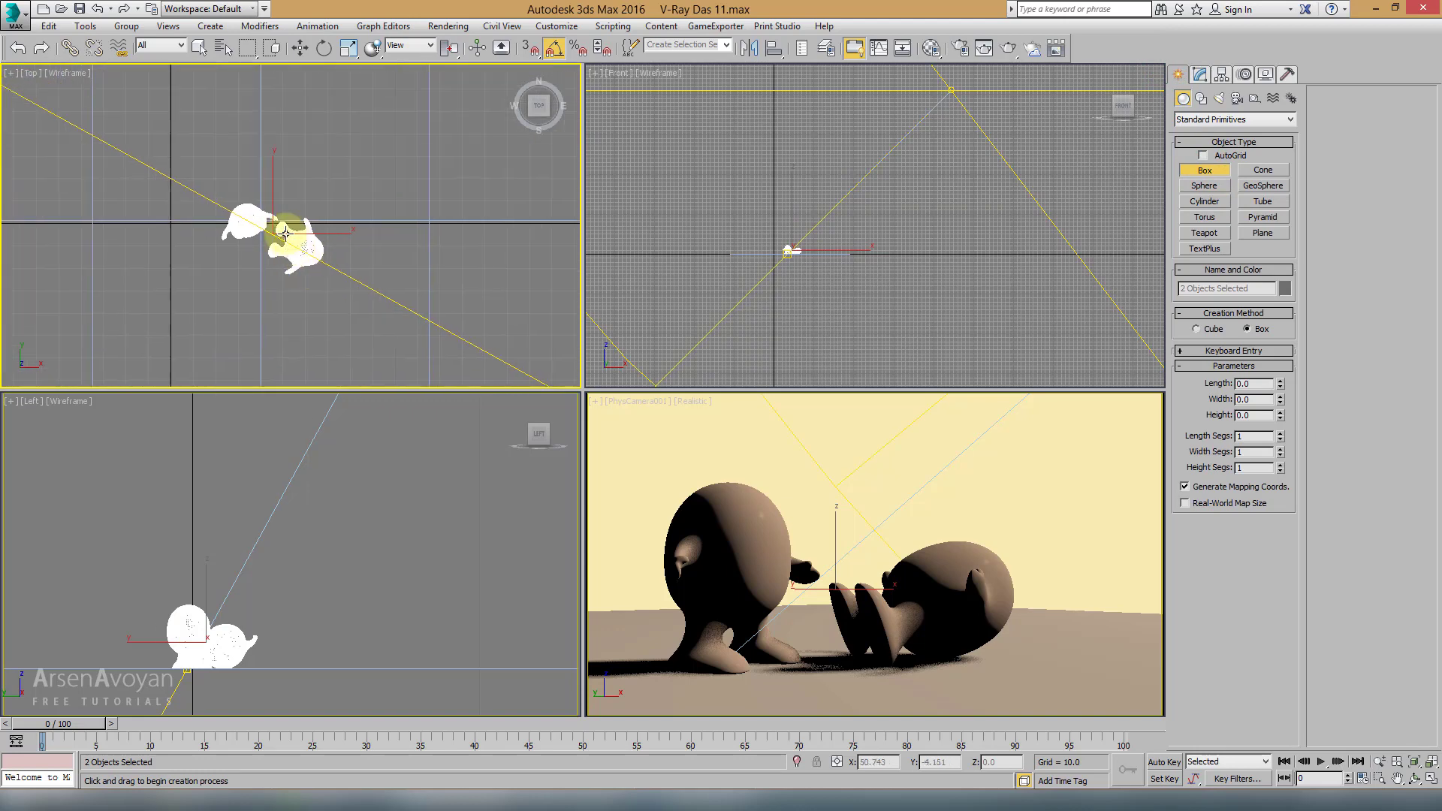
left_click_drag(219, 183, 367, 187)
left_click(367, 102)
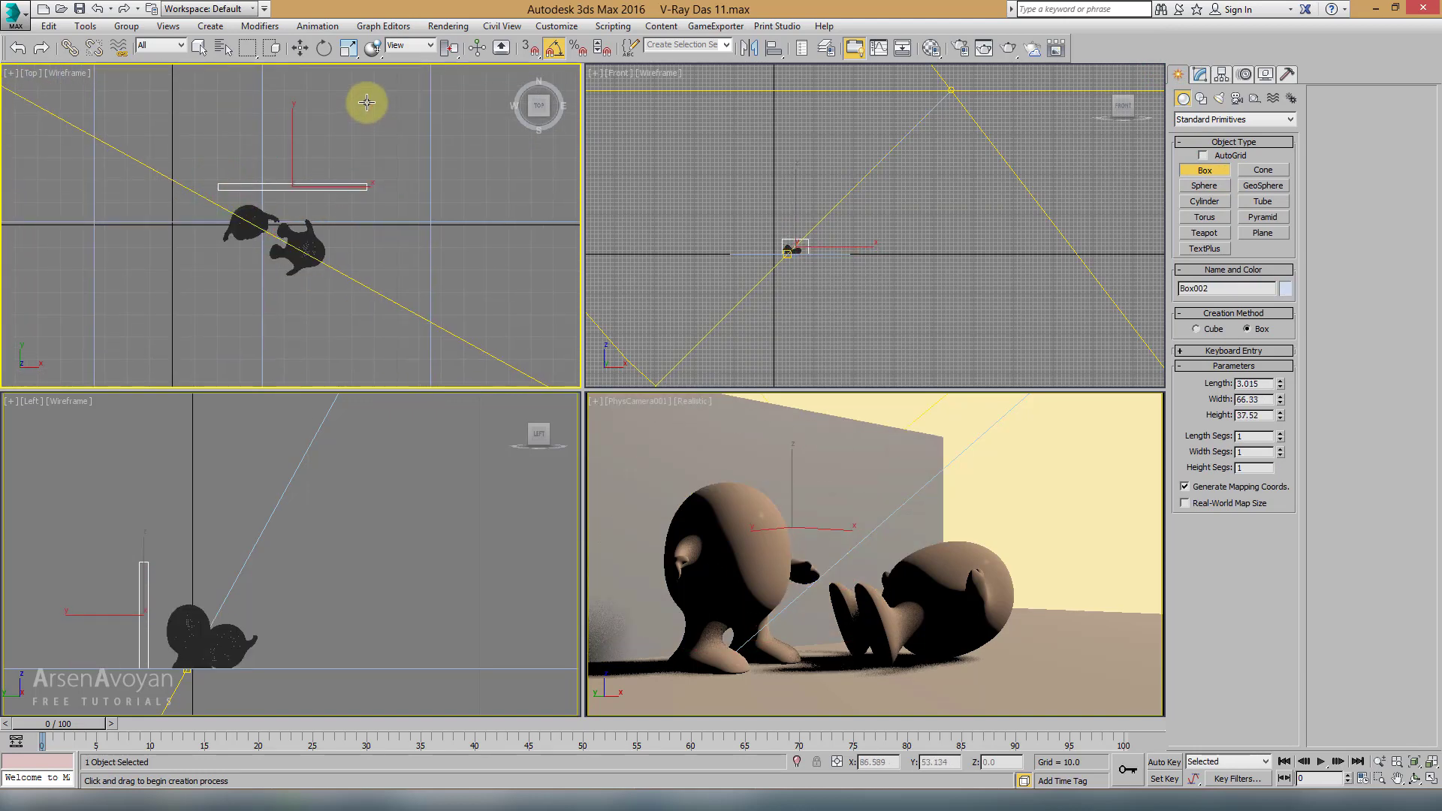
left_click(429, 471)
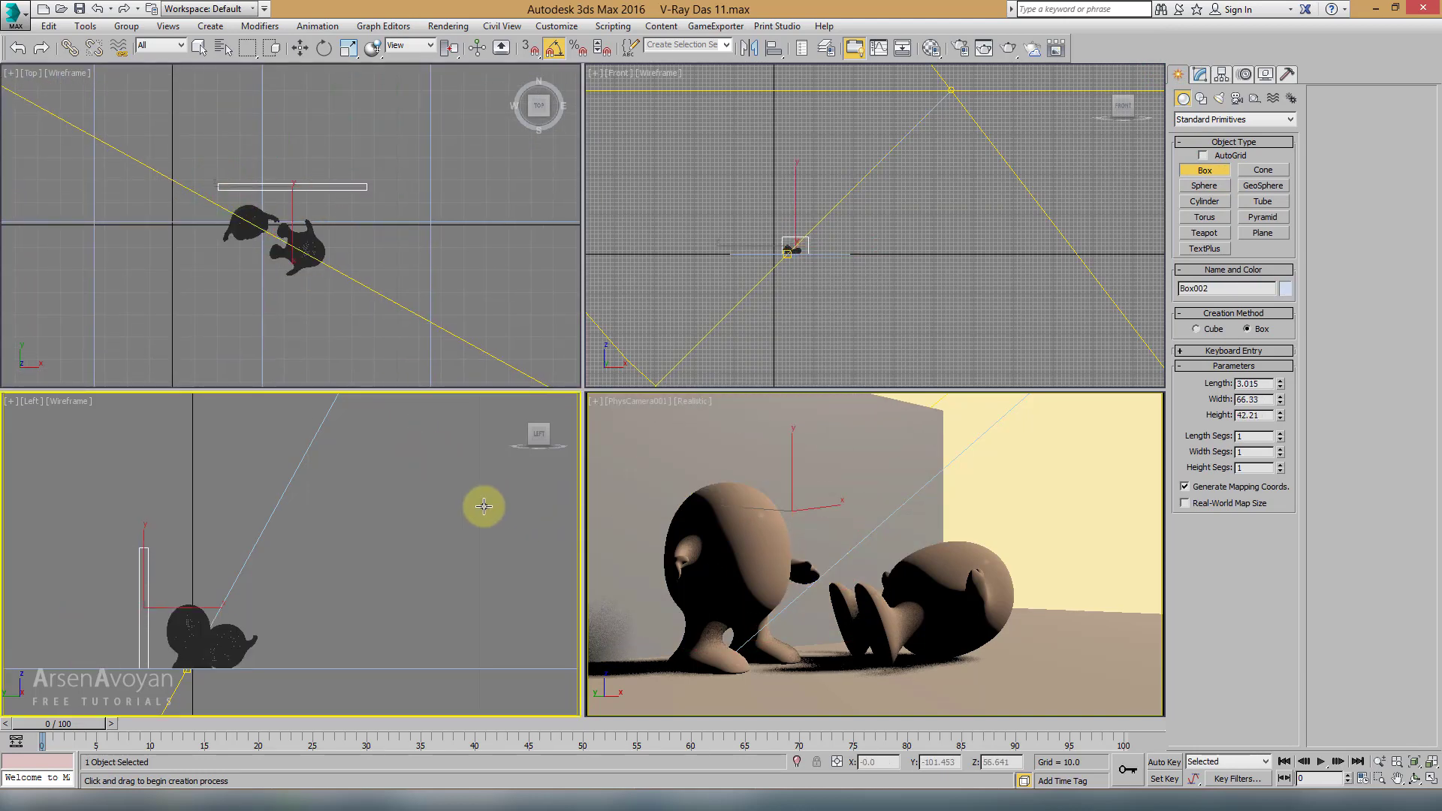
Step: Turn the Left viewport into a maximized, shaded perspective view showing the box wall and both characters
key("p")
key("alt+w")
key("w")
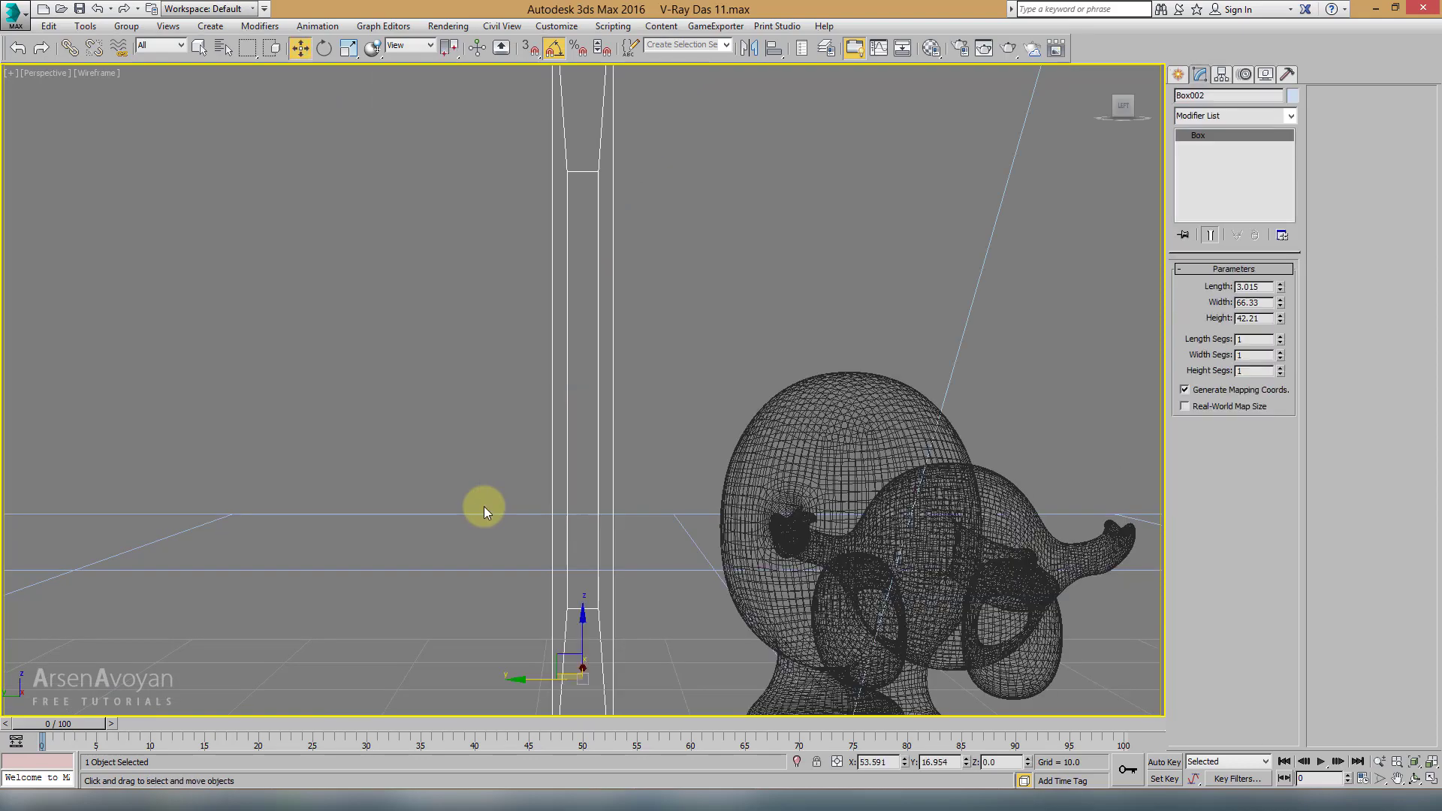
middle_click_drag(498, 510, 567, 502)
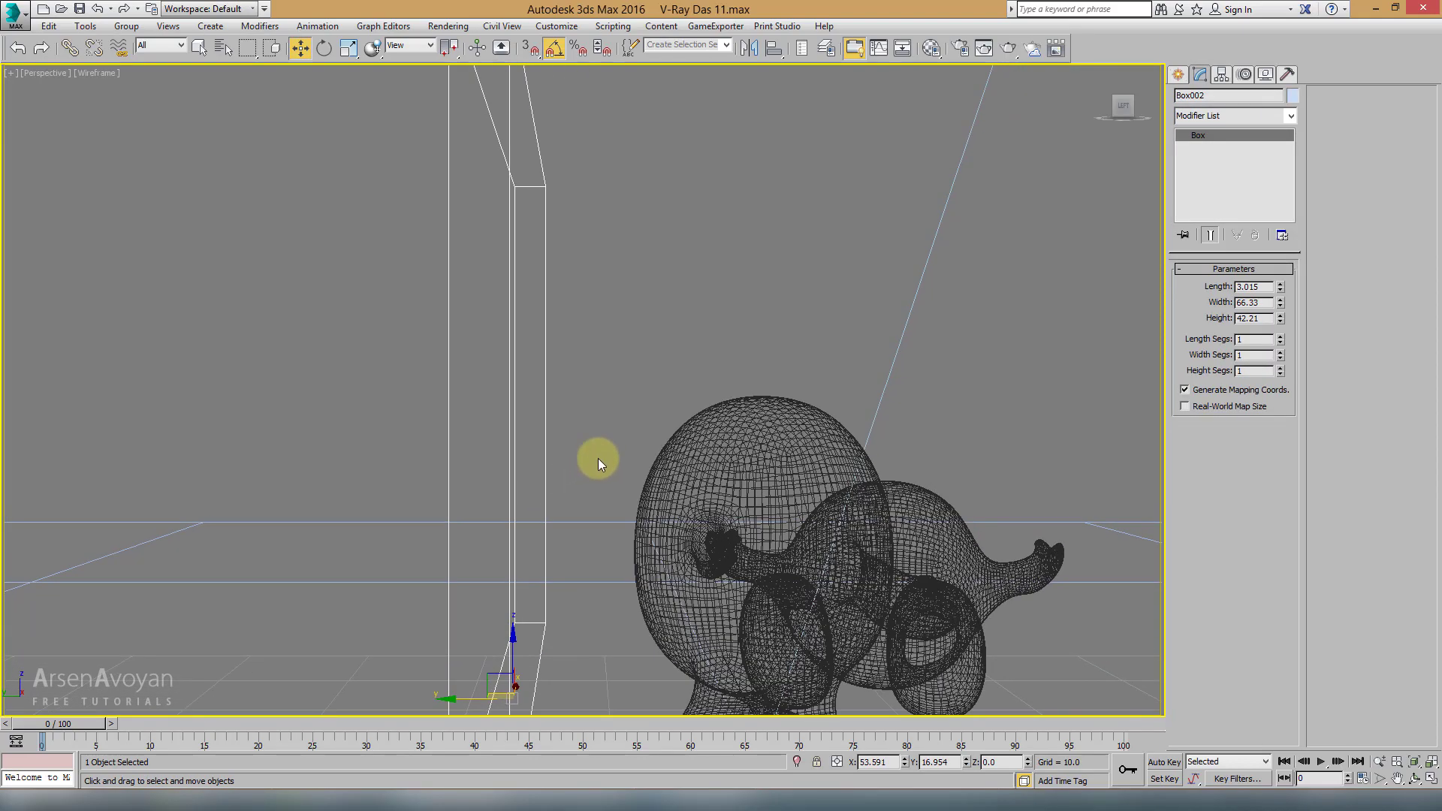
middle_click_drag(598, 458, 522, 418, "alt")
key("F3")
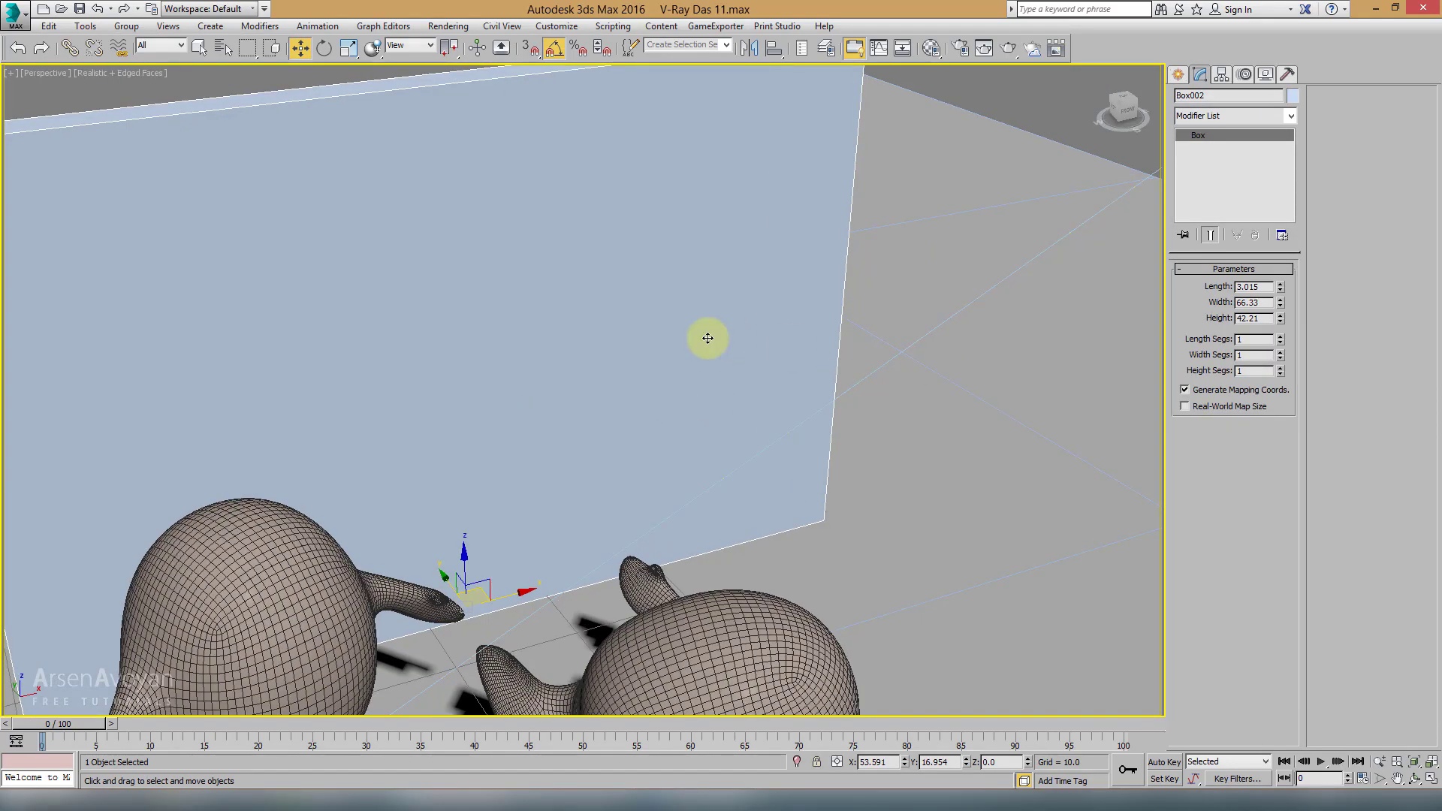
Step: Widen the box wall behind the characters to about 75
left_click_drag(1266, 290, 1205, 293)
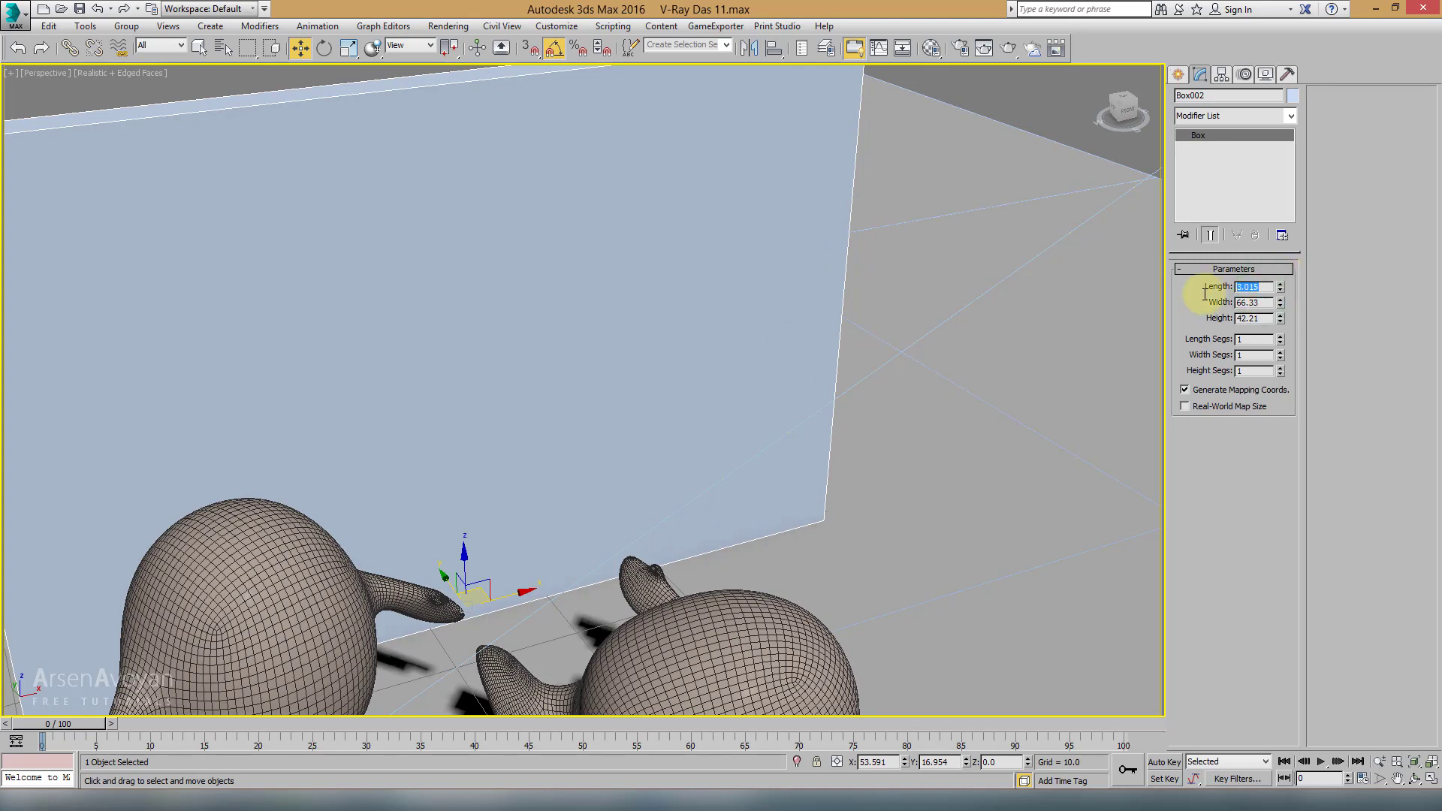
scroll(863, 398, "down", 5)
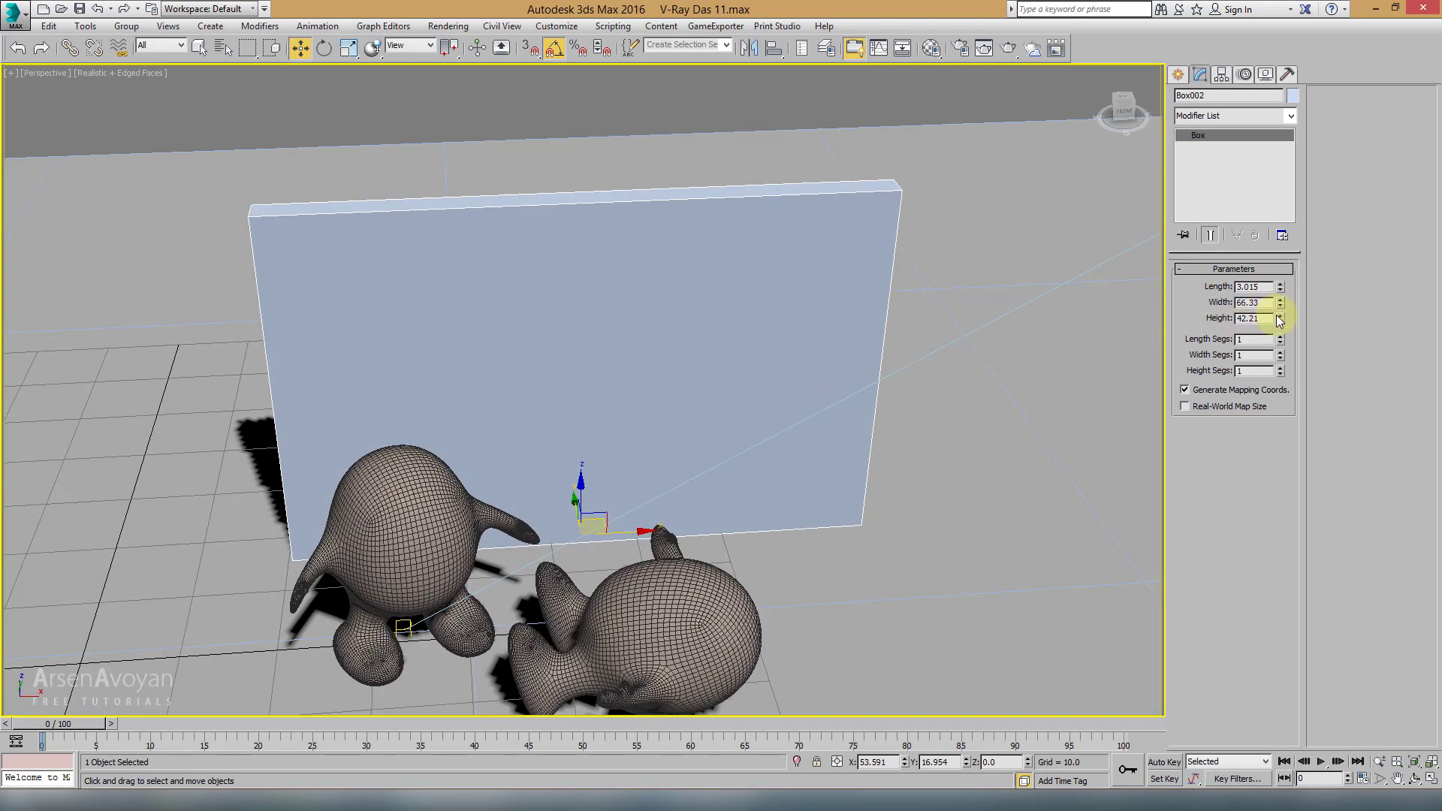
left_click_drag(1284, 311, 1170, 311)
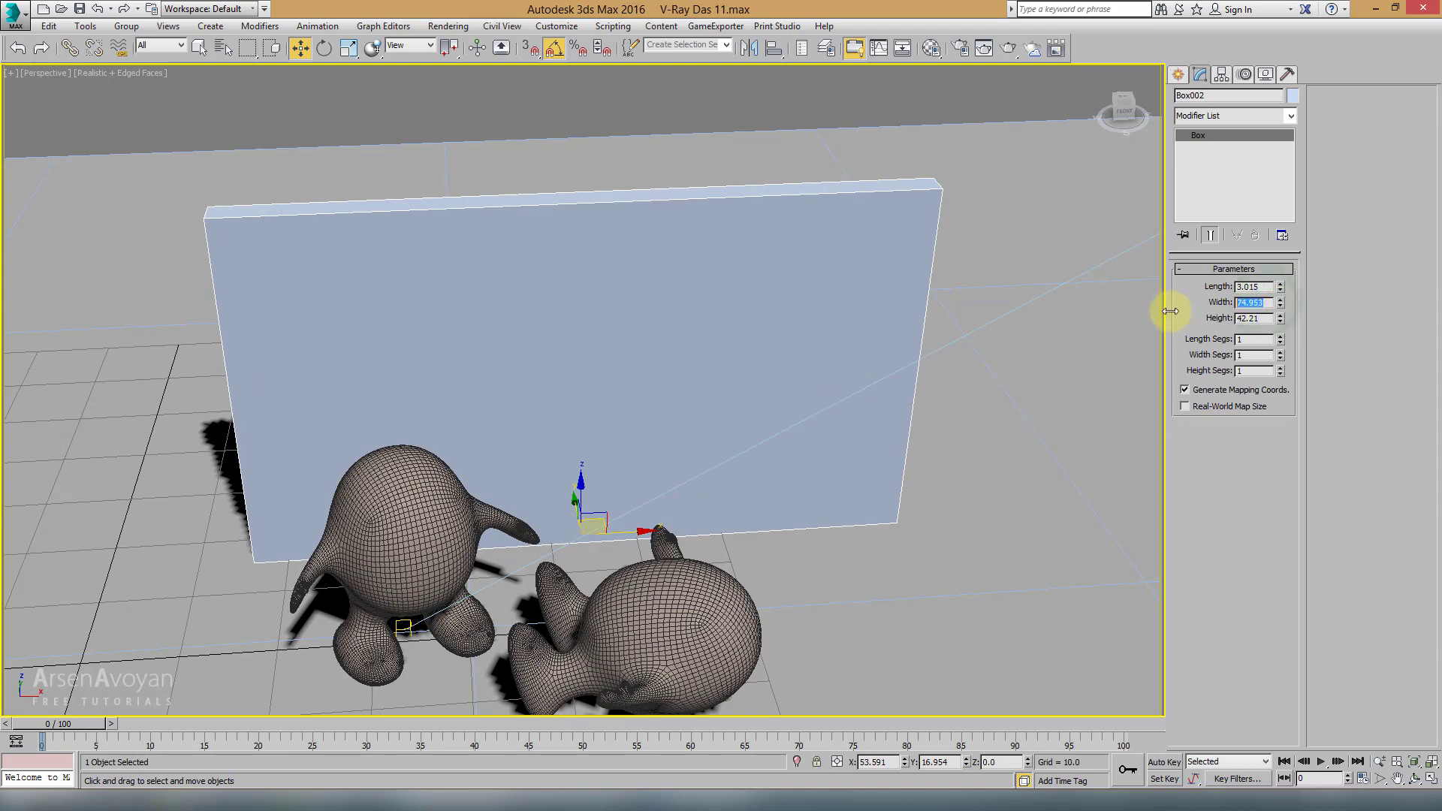
Step: Set the box wall's width and height to 40 each
type("40")
key("Tab")
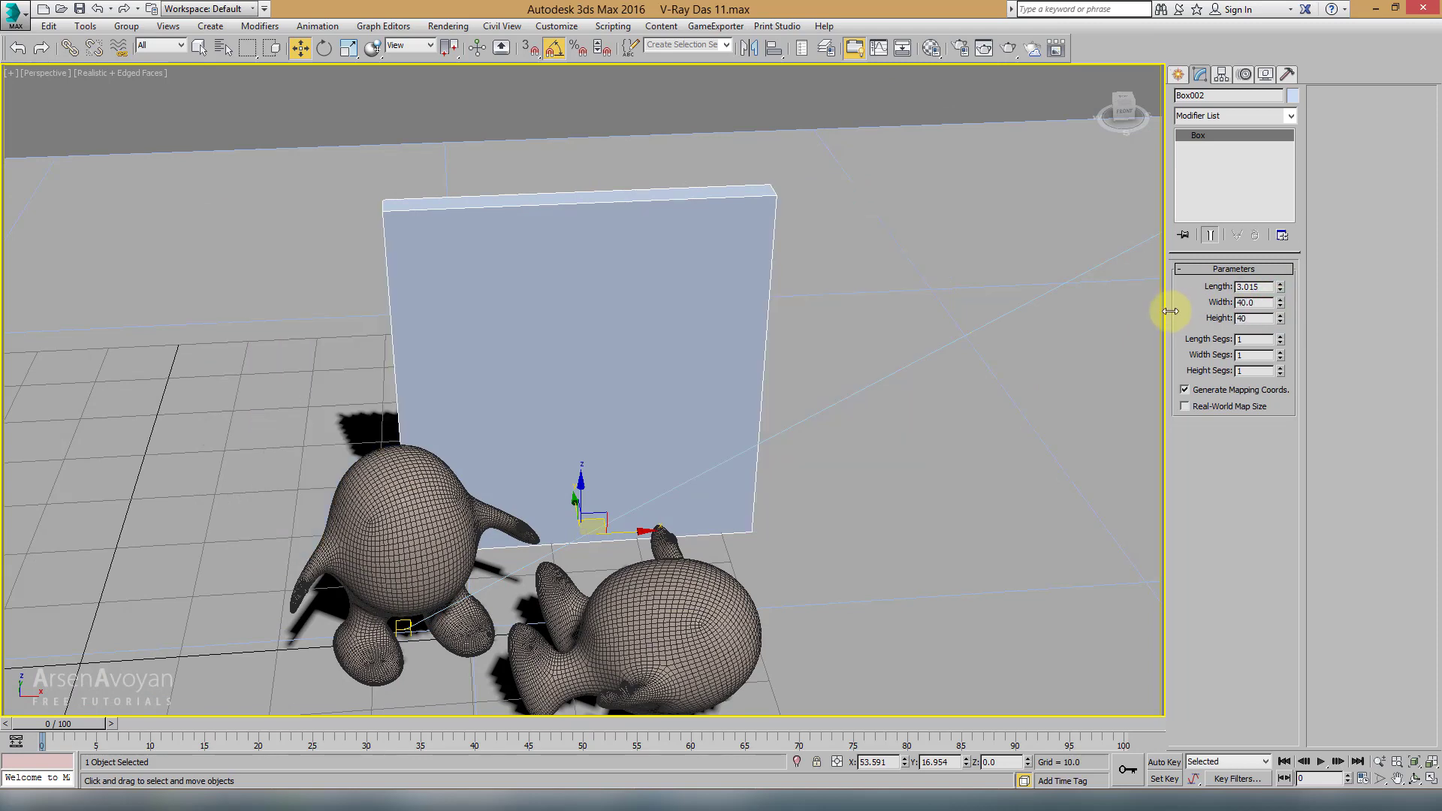
type("40")
key("Return")
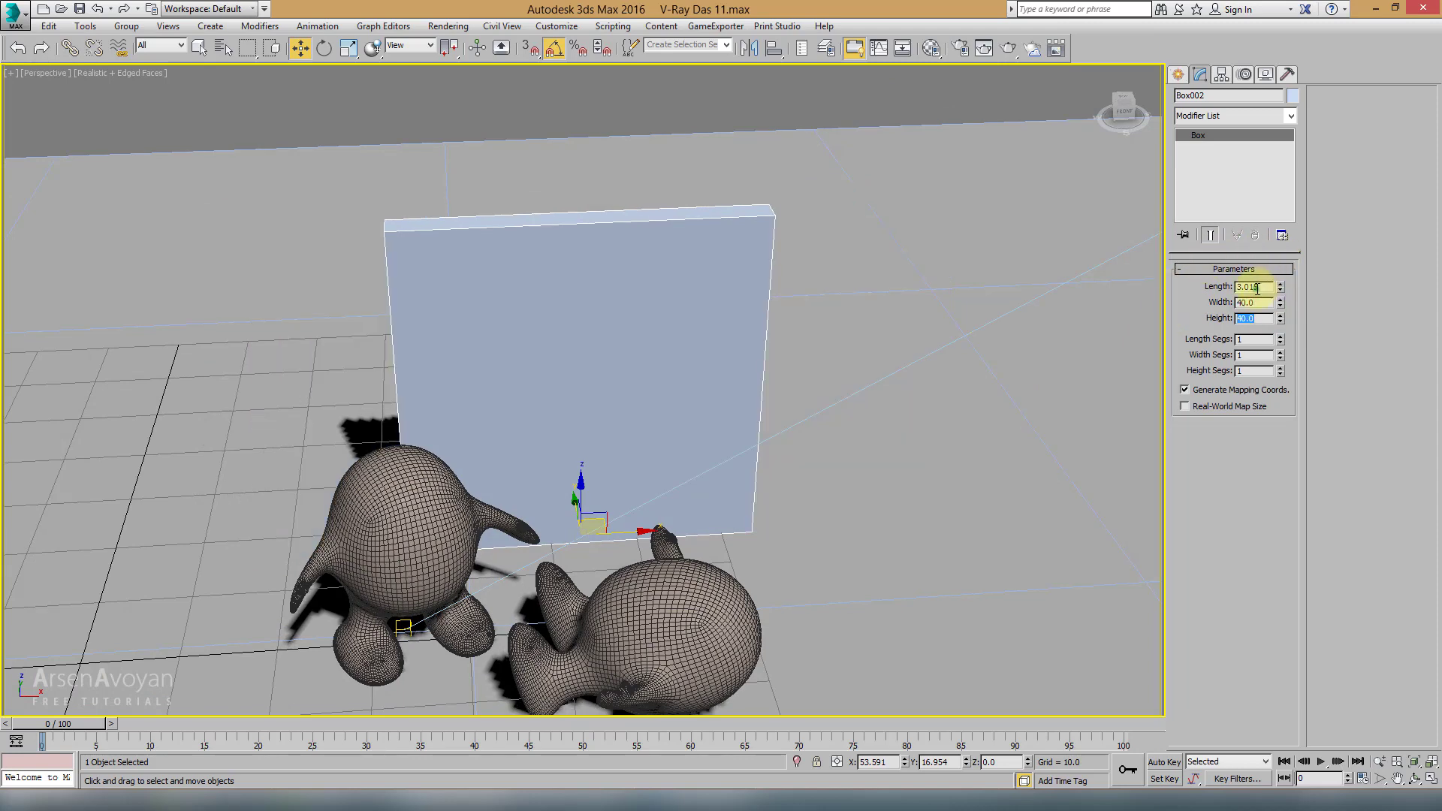
Step: Move the box wall farther back behind the characters, to about X 48.7 and Y 21
middle_click_drag(878, 356, 660, 402, "alt")
right_click(669, 409)
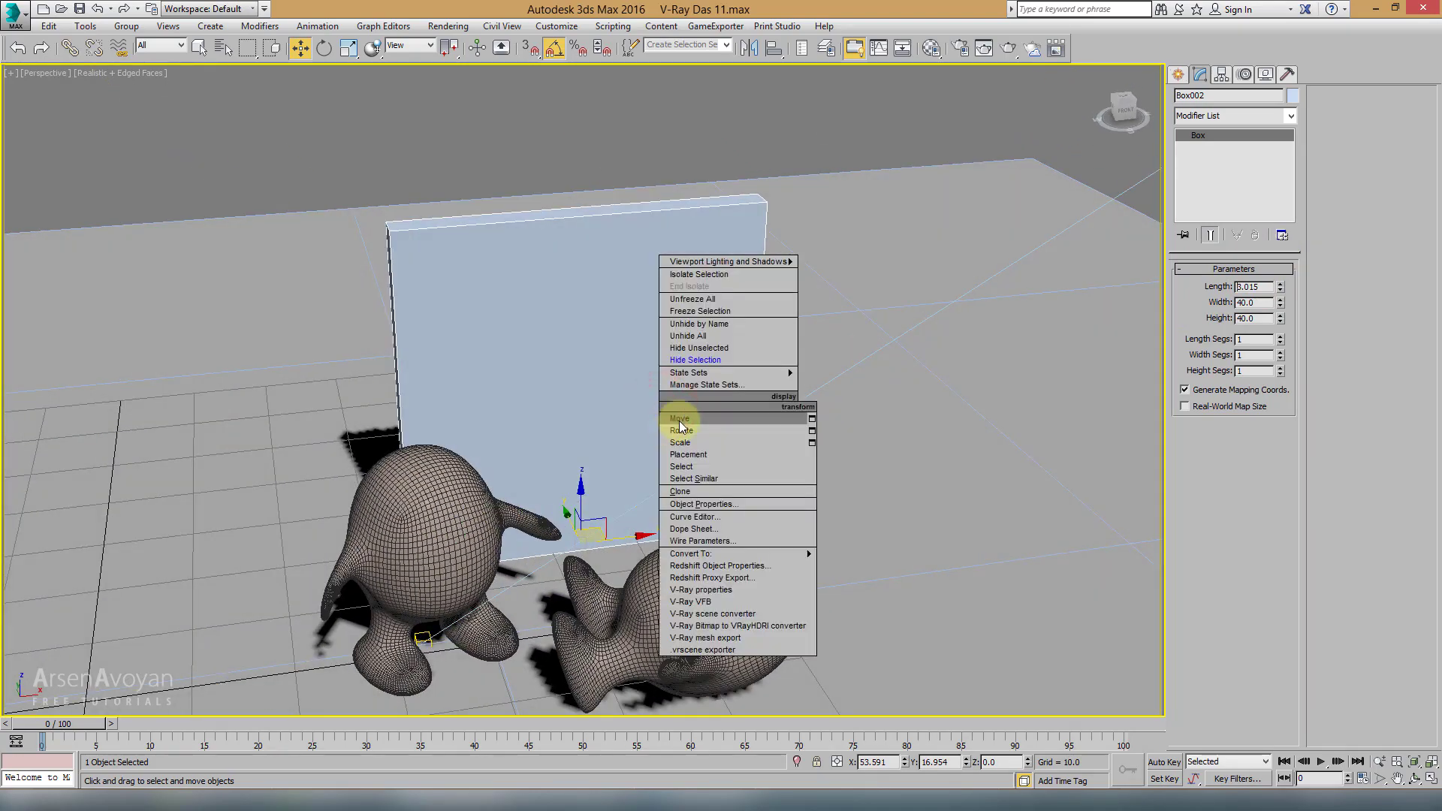
key("t")
middle_click_drag(609, 452, 634, 386)
scroll(555, 459, "up", 5)
scroll(617, 360, "down", 2)
scroll(593, 362, "down", 4)
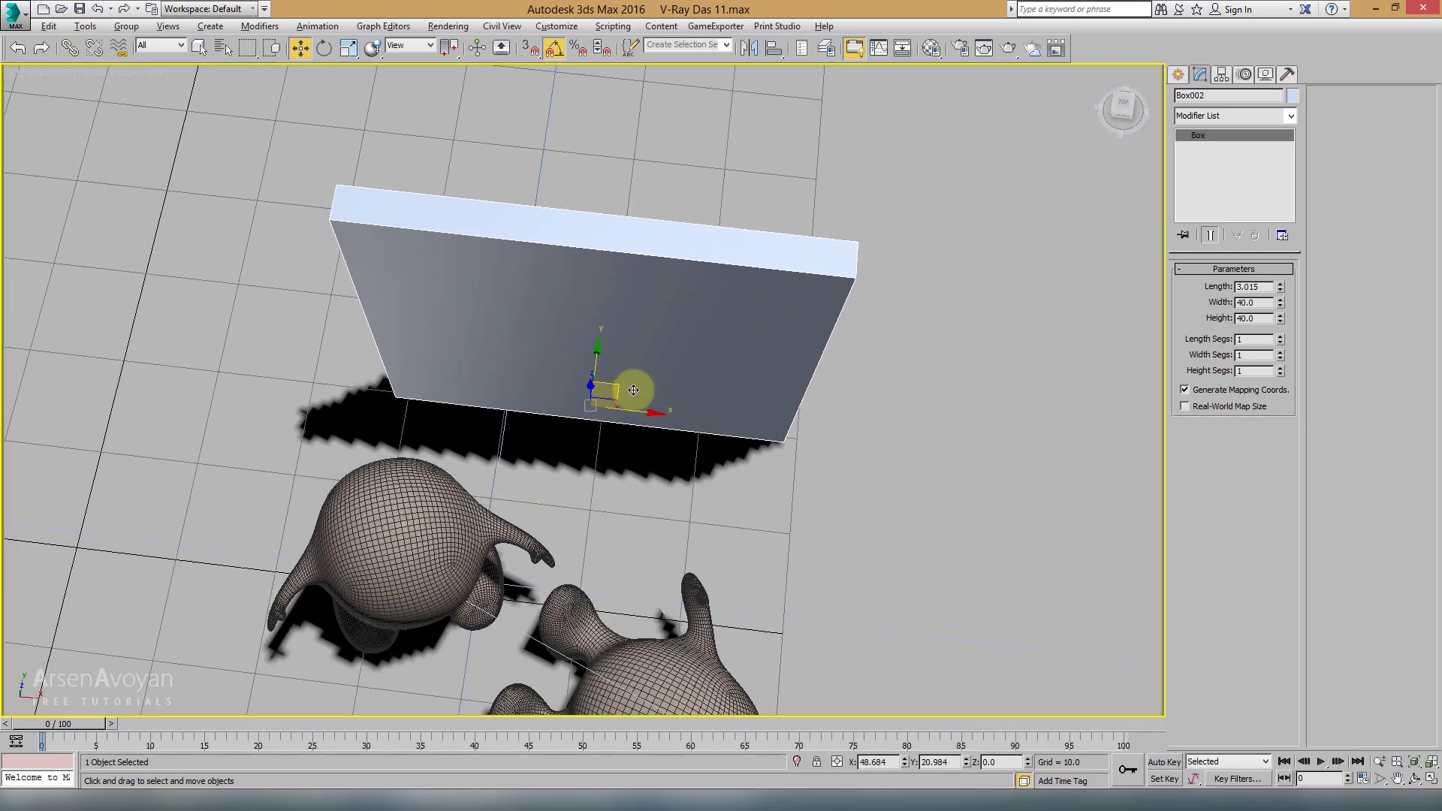
scroll(647, 348, "up", 6)
scroll(506, 370, "down", 4)
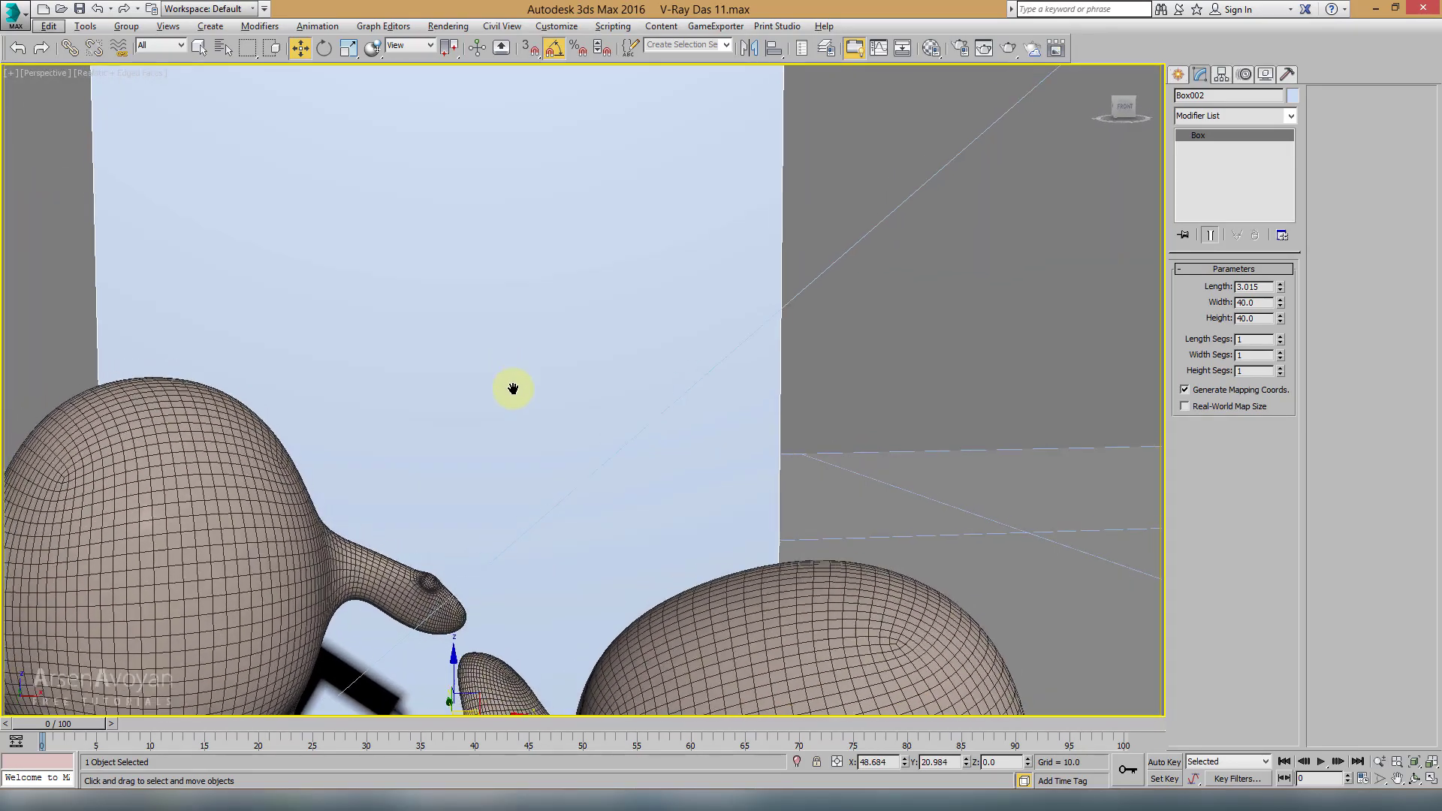
middle_click_drag(508, 402, 532, 385)
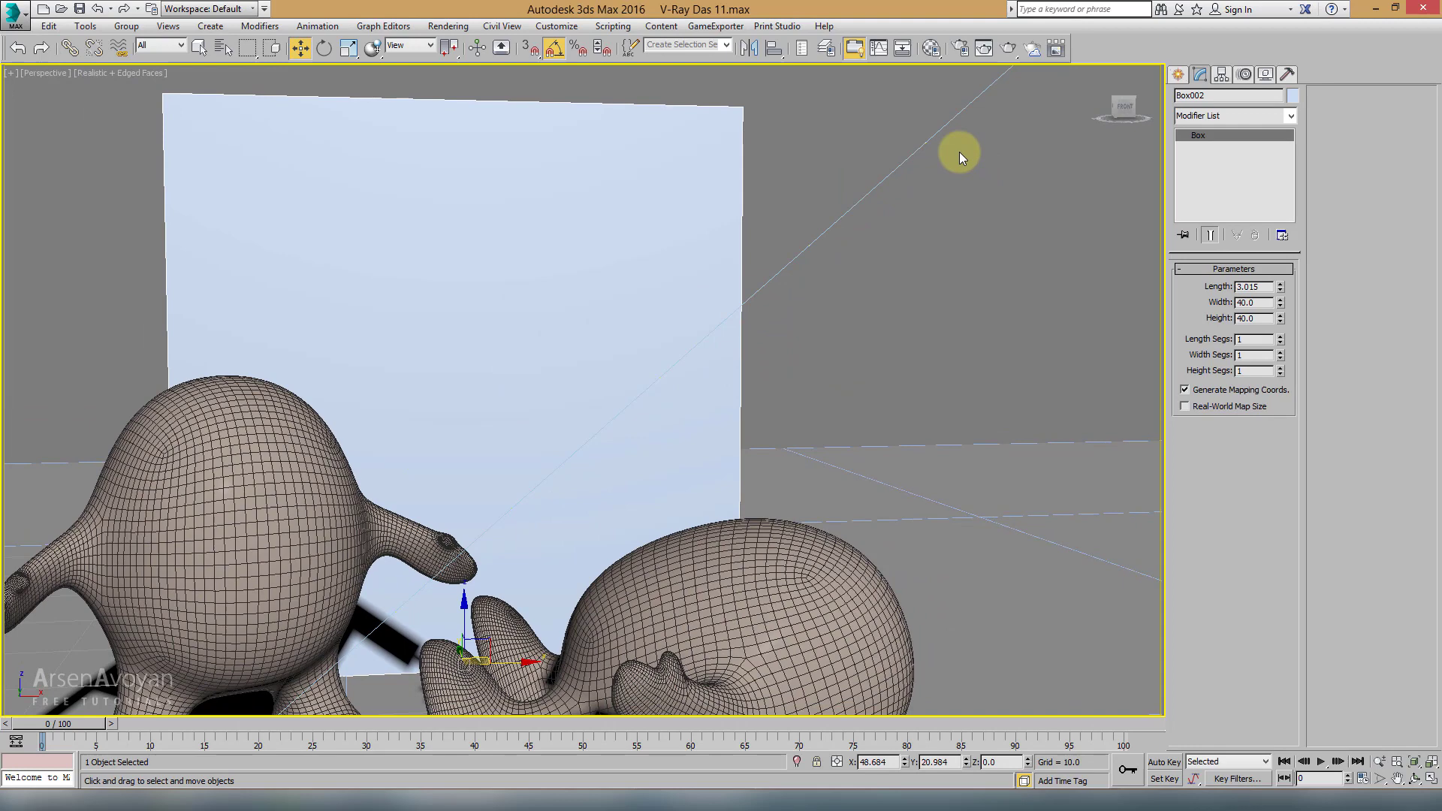
Step: Assign the yellow 02 - Default material to the standing character and the grey 01 - Default material to the lying one
left_click(930, 50)
left_click(1067, 202)
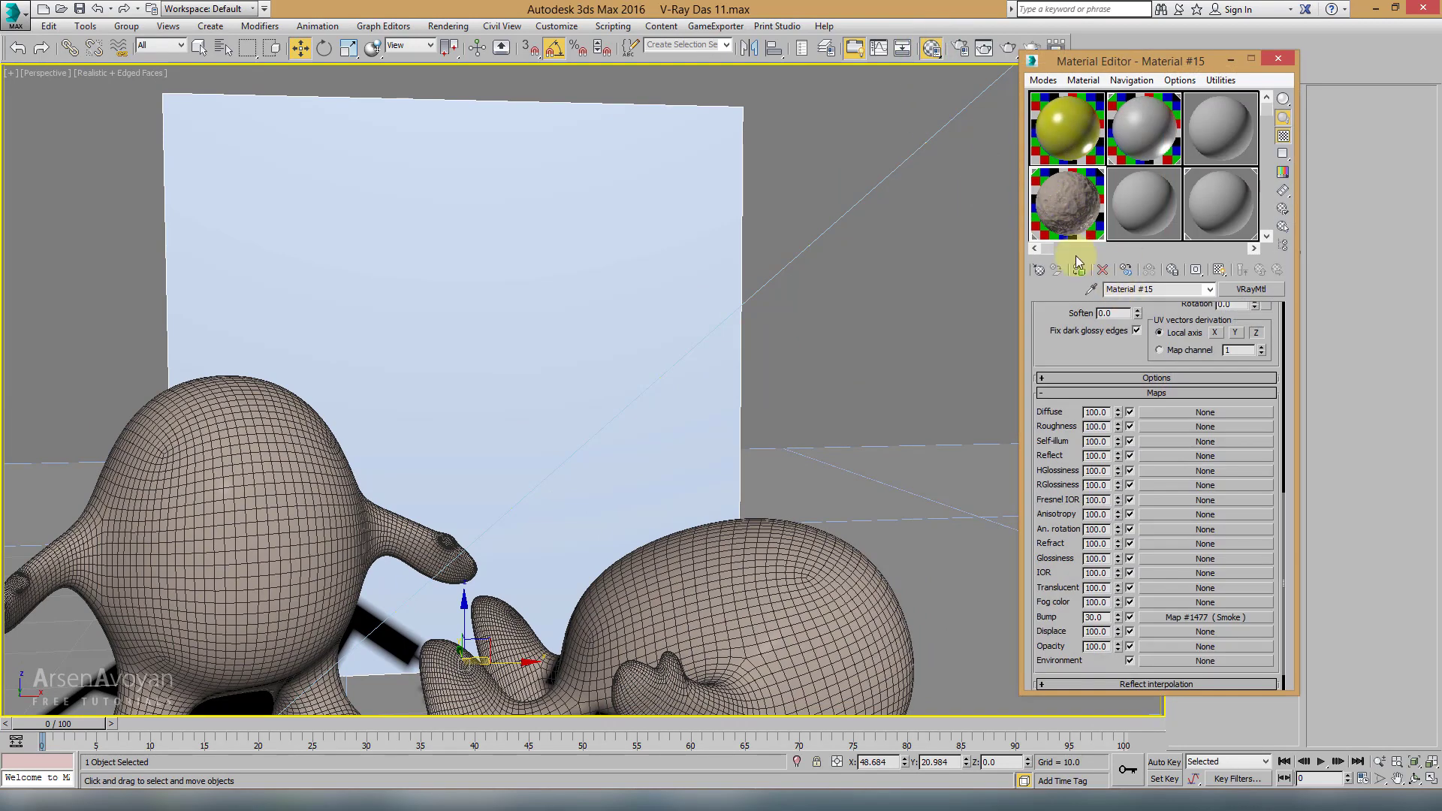
left_click(261, 499)
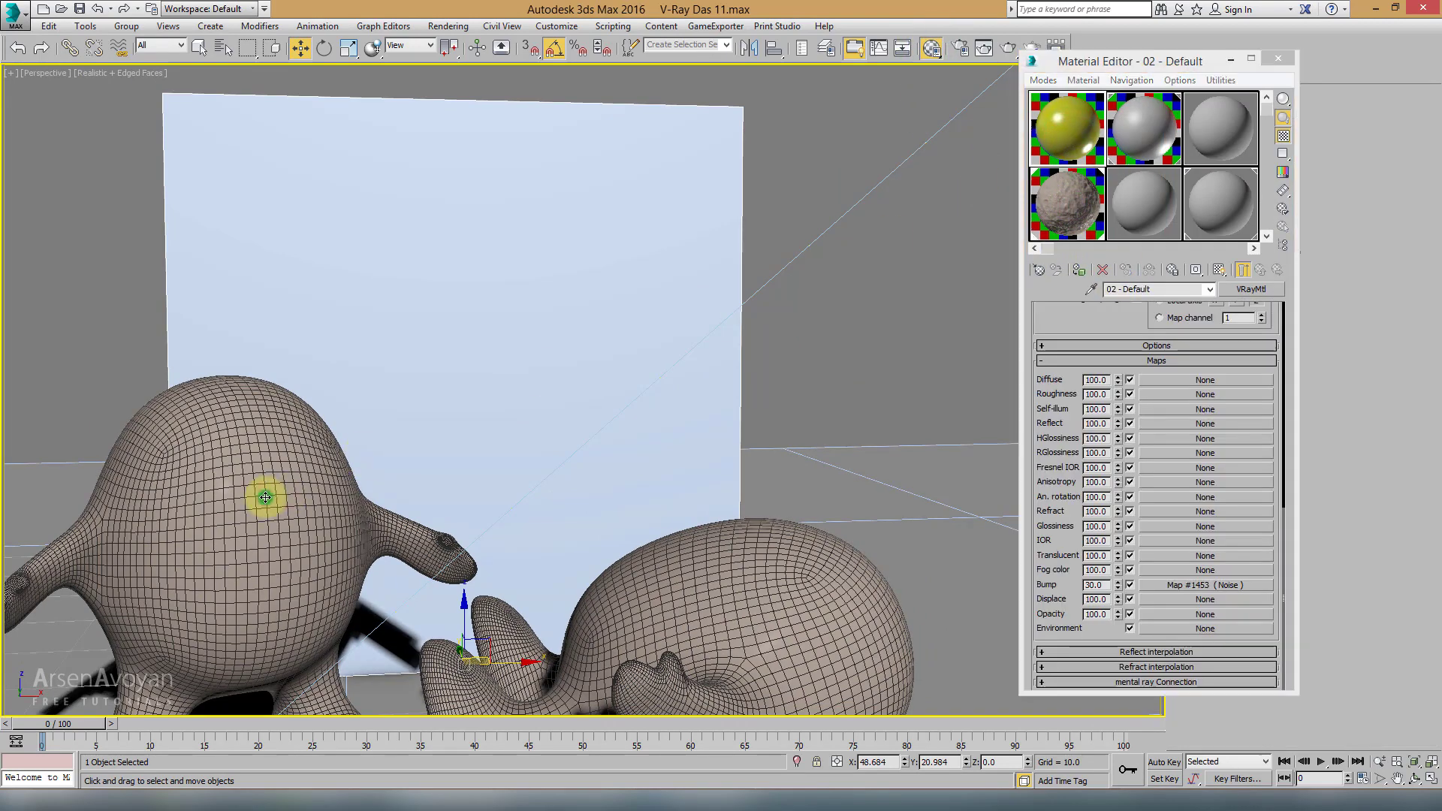
left_click(1079, 269)
left_click(907, 480)
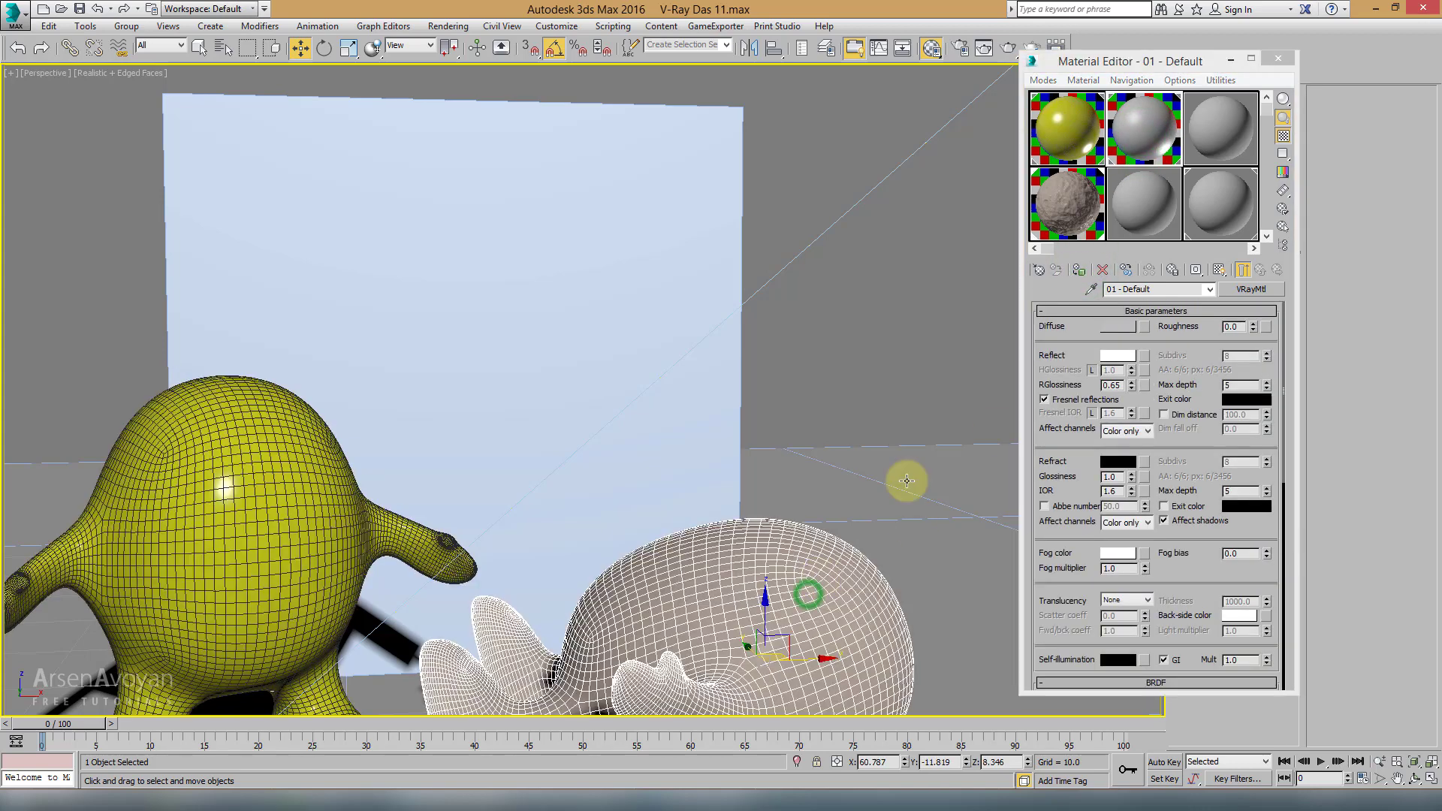
left_click(1080, 269)
Step: Replace the bumpy Material #15 with a fresh VRayMtl
left_click(1076, 218)
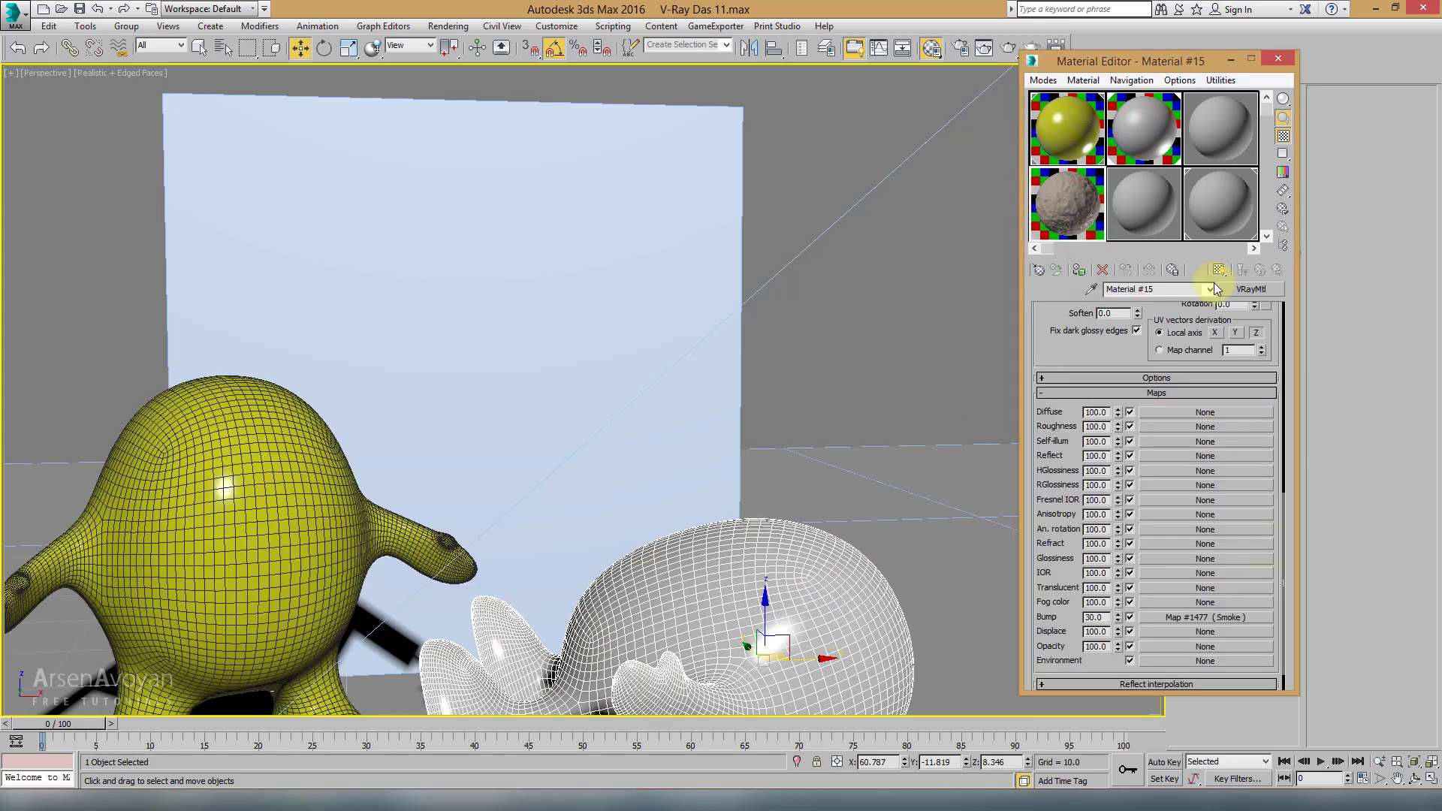
left_click(1248, 297)
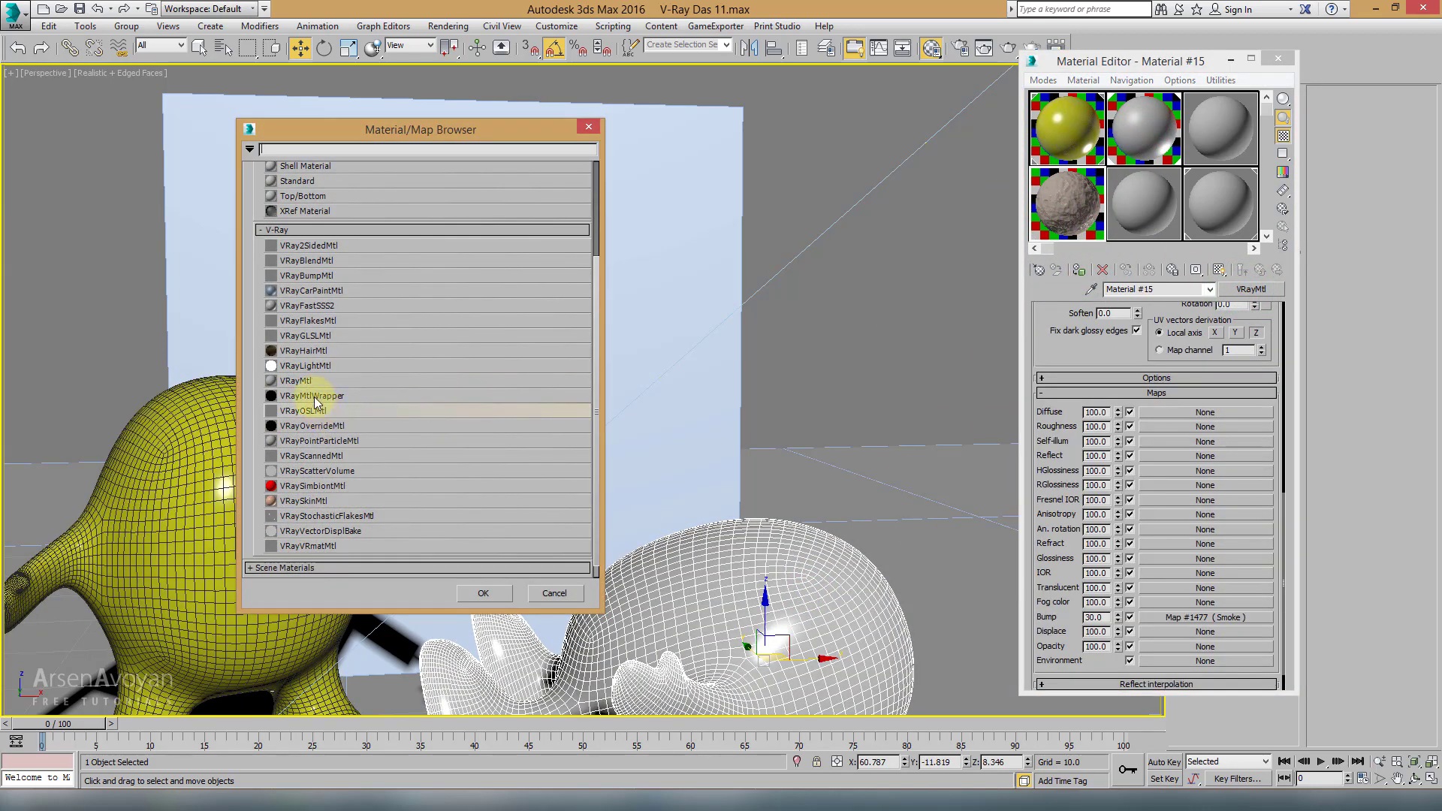
double_click(309, 381)
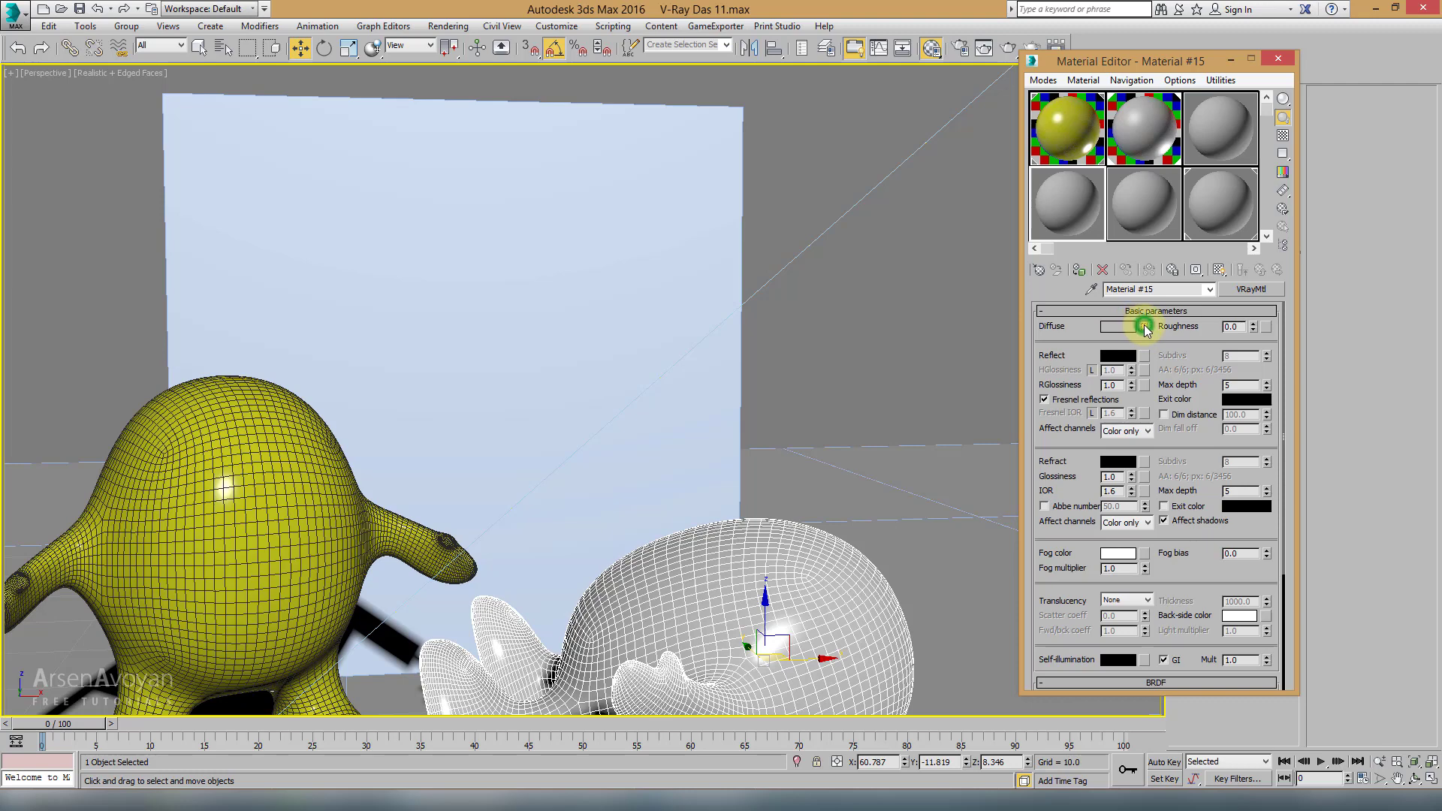
Step: Put a Tiles map in the diffuse slot of Material #15 and check its pattern in an enlarged preview
left_click(1144, 326)
left_click(386, 364)
scroll(389, 371, "down", 2)
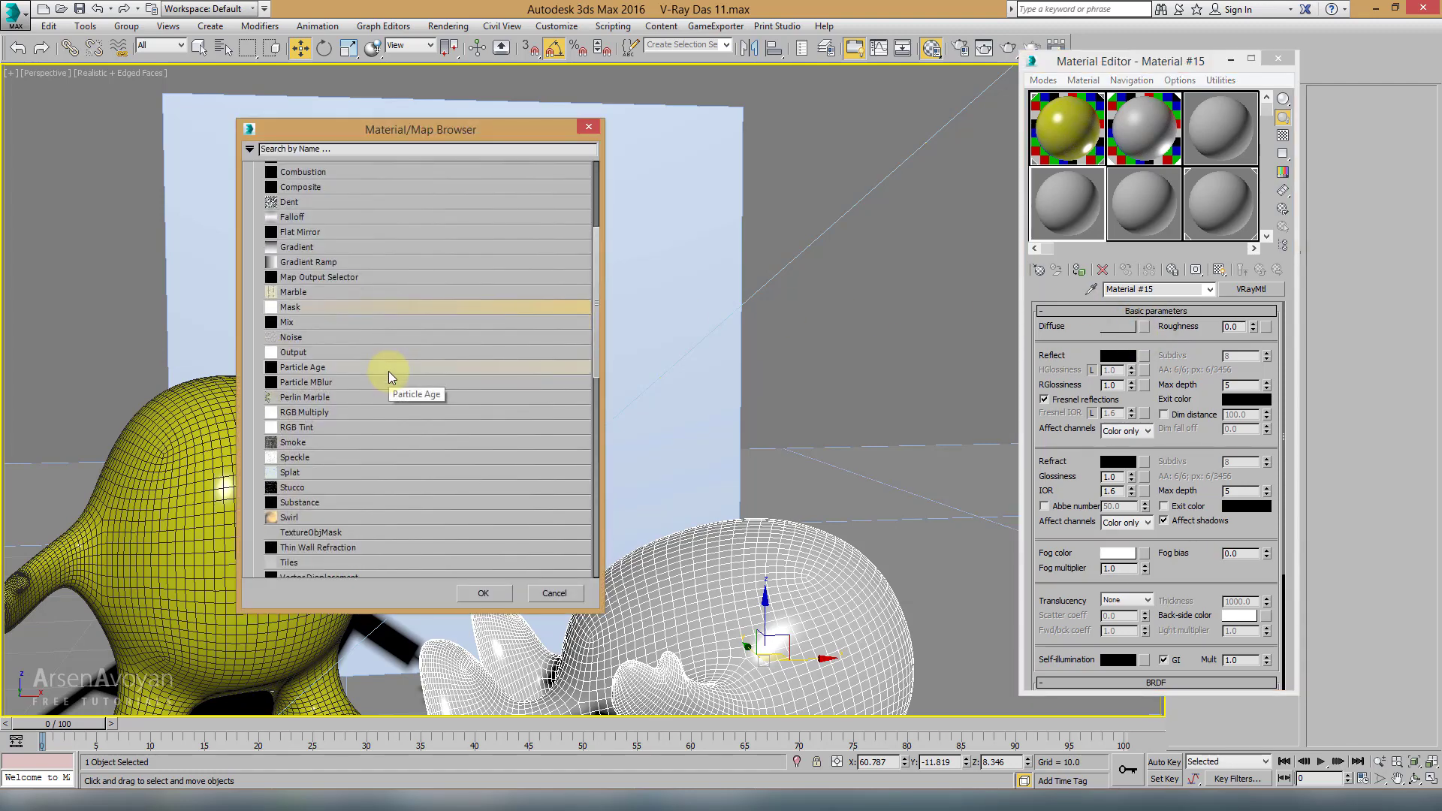
scroll(389, 371, "down", 1)
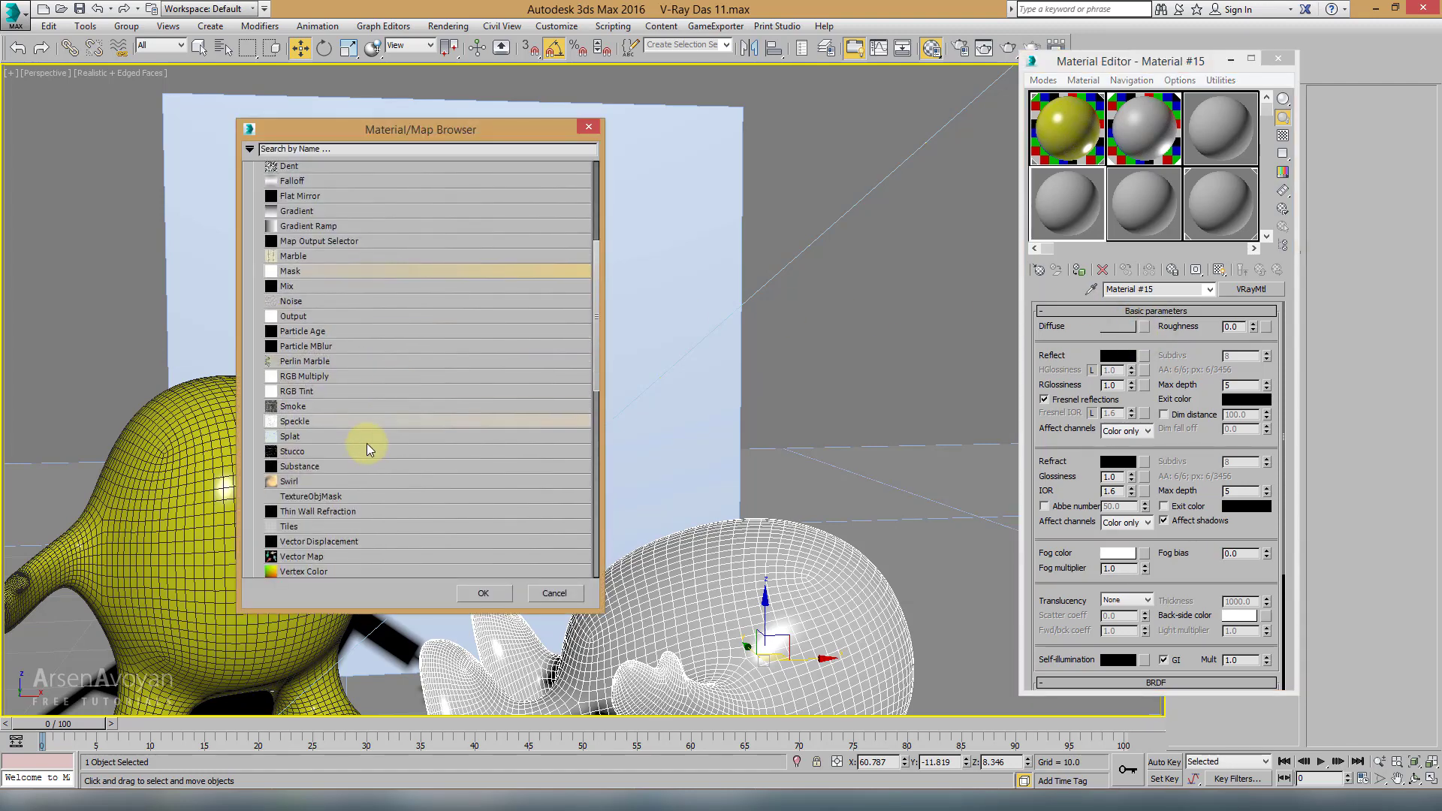
double_click(299, 526)
double_click(1063, 213)
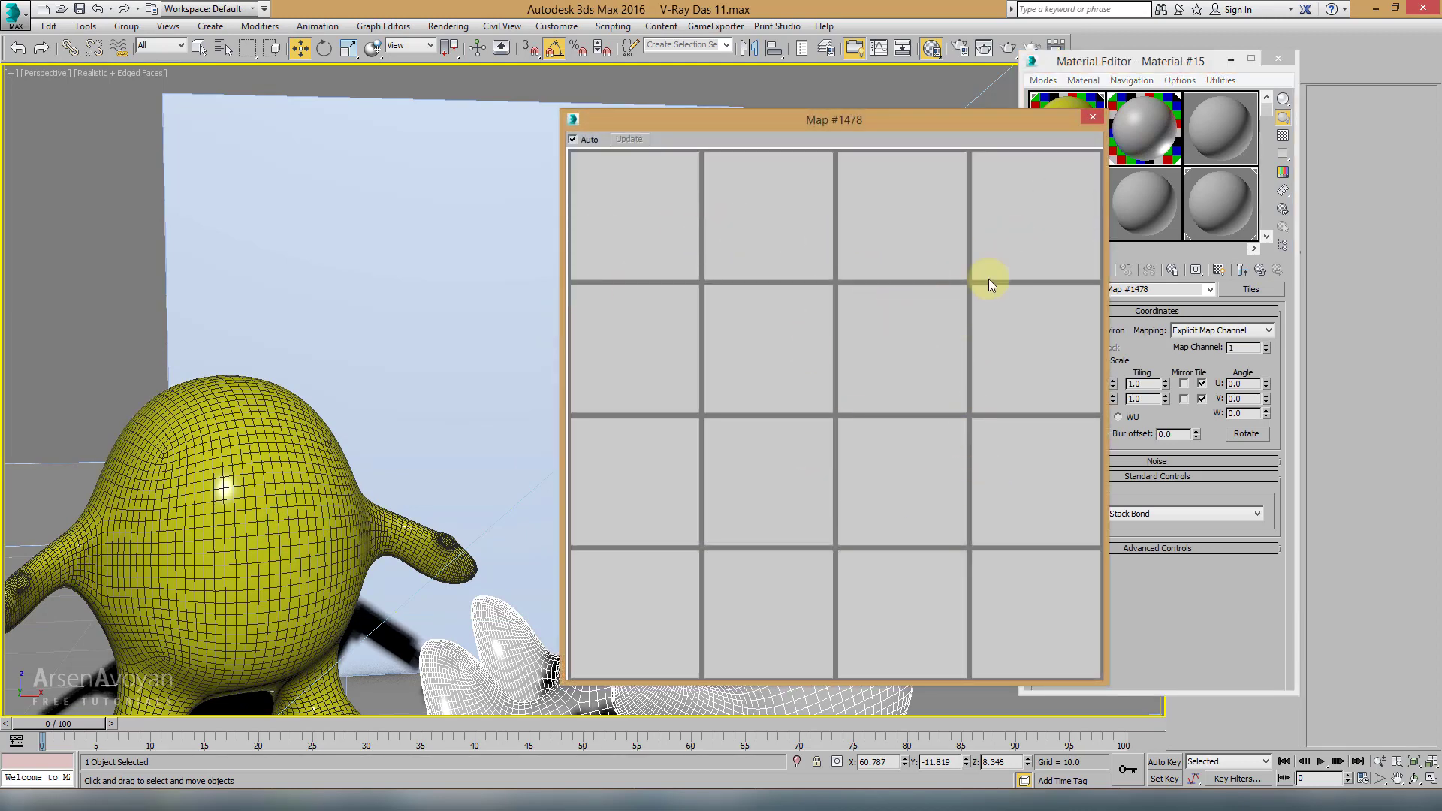
left_click(1090, 117)
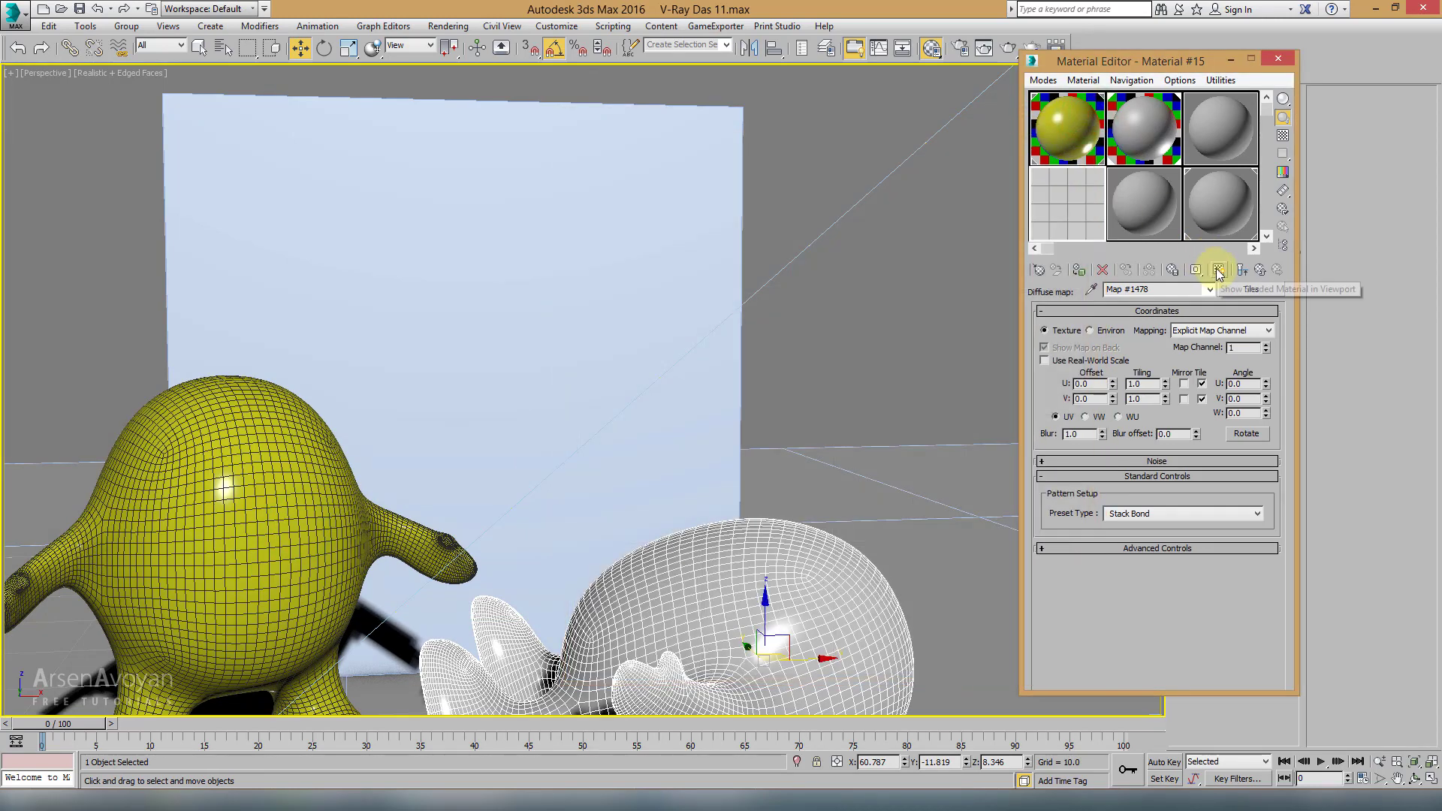
Step: Enable the Tiles map's display in the viewport and reassign the grey 01 - Default material to the lying character
left_click(1219, 270)
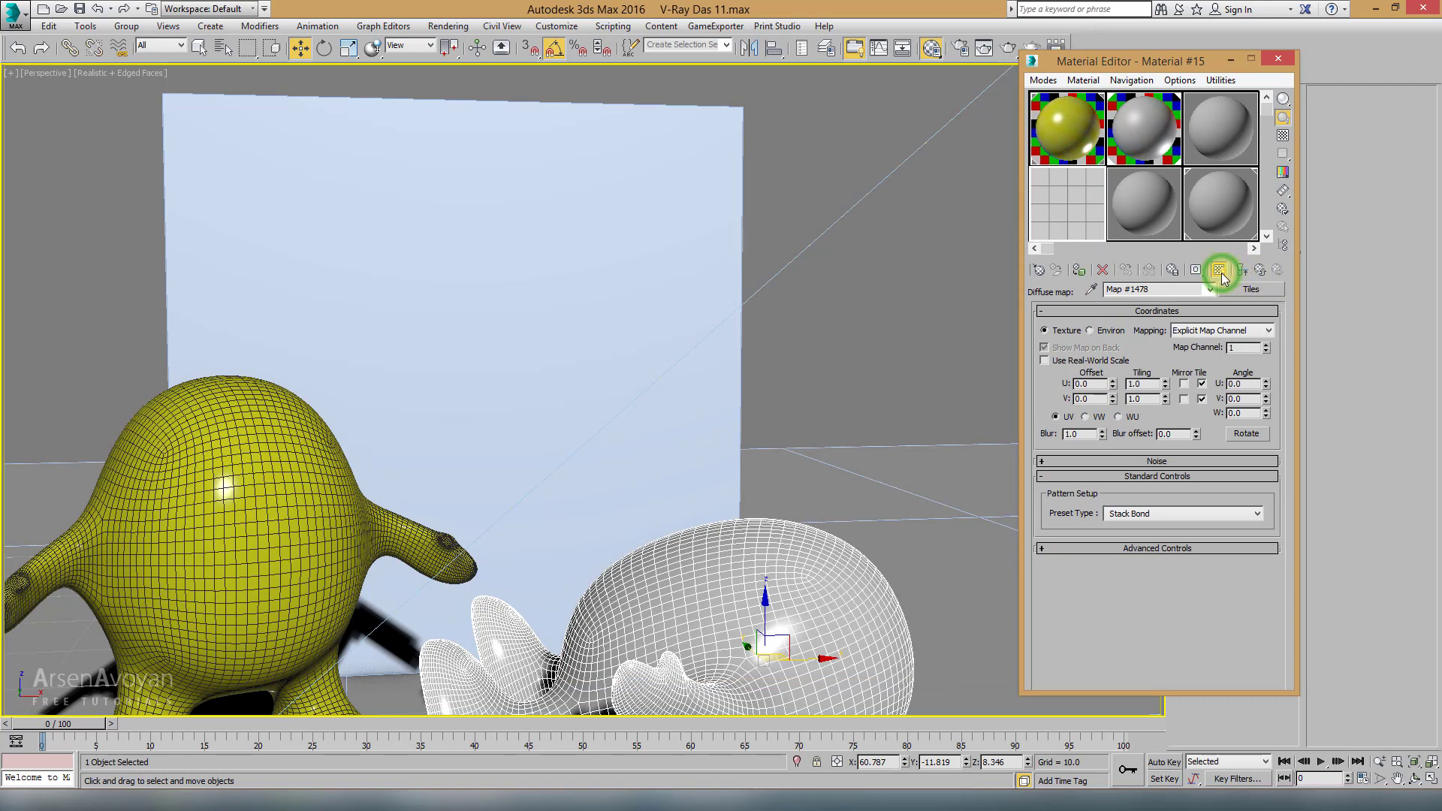
left_click(592, 270)
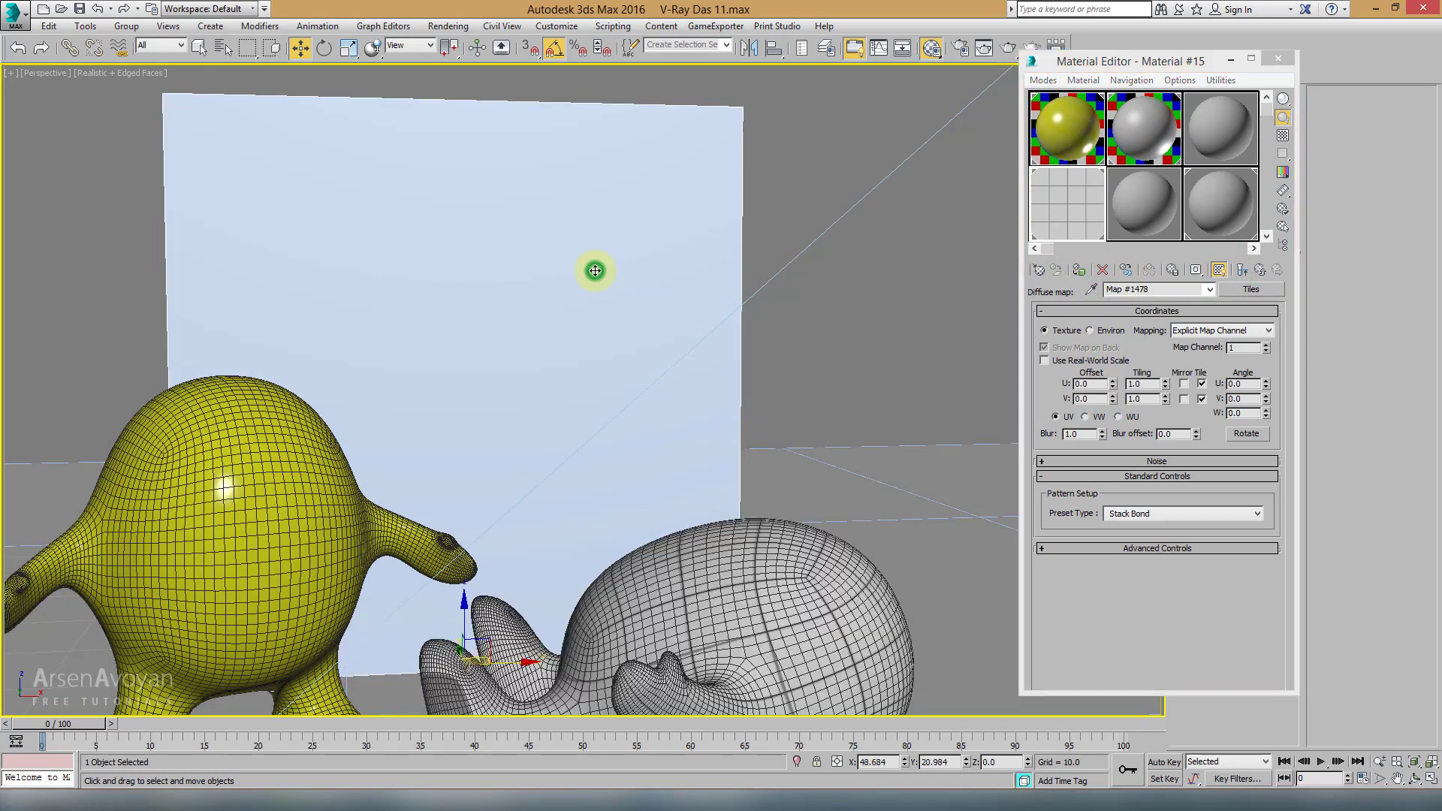
left_click(1075, 137)
left_click(1112, 145)
left_click(792, 499)
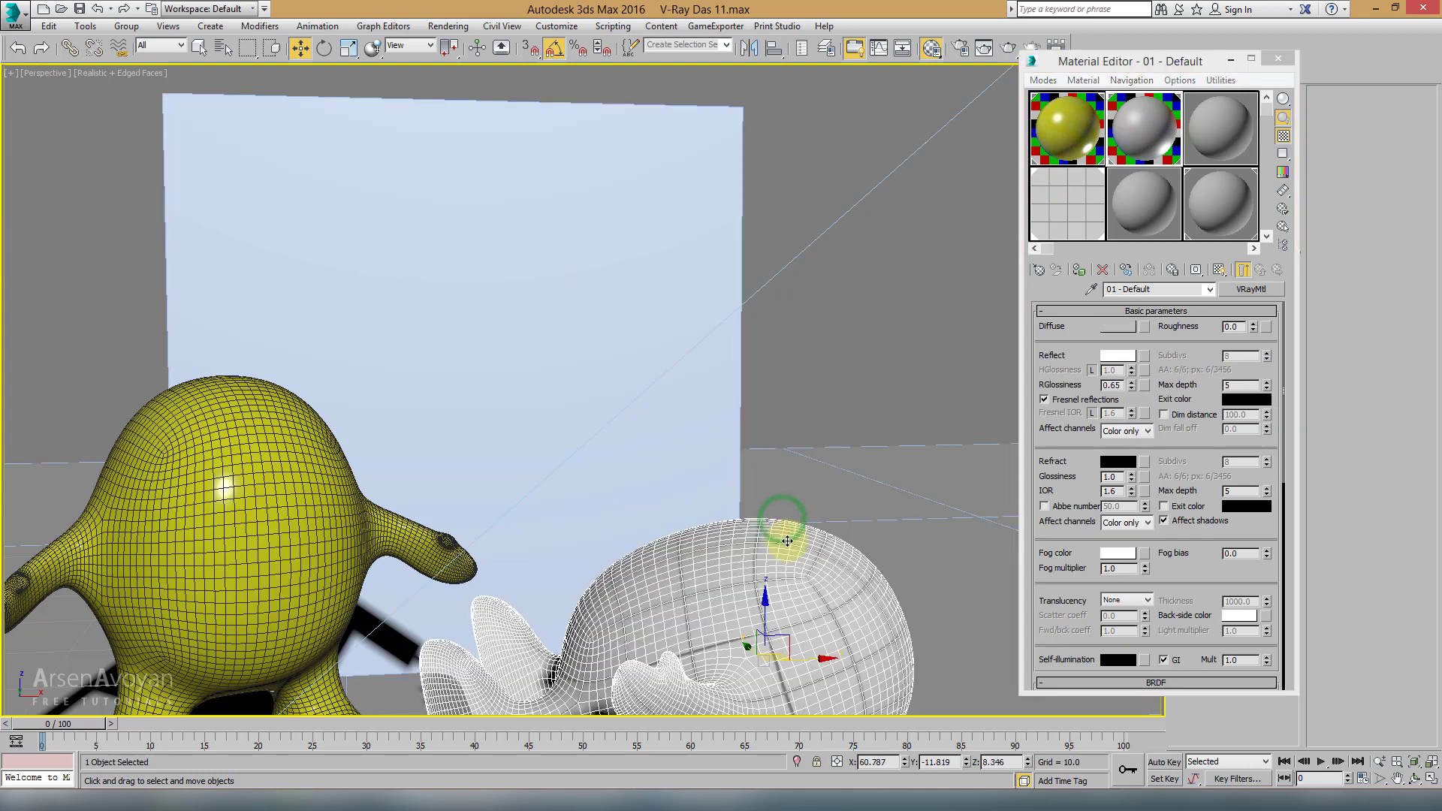
left_click(1077, 270)
Step: Assign the tiled Material #15 to the box wall
left_click(1079, 218)
left_click(601, 248)
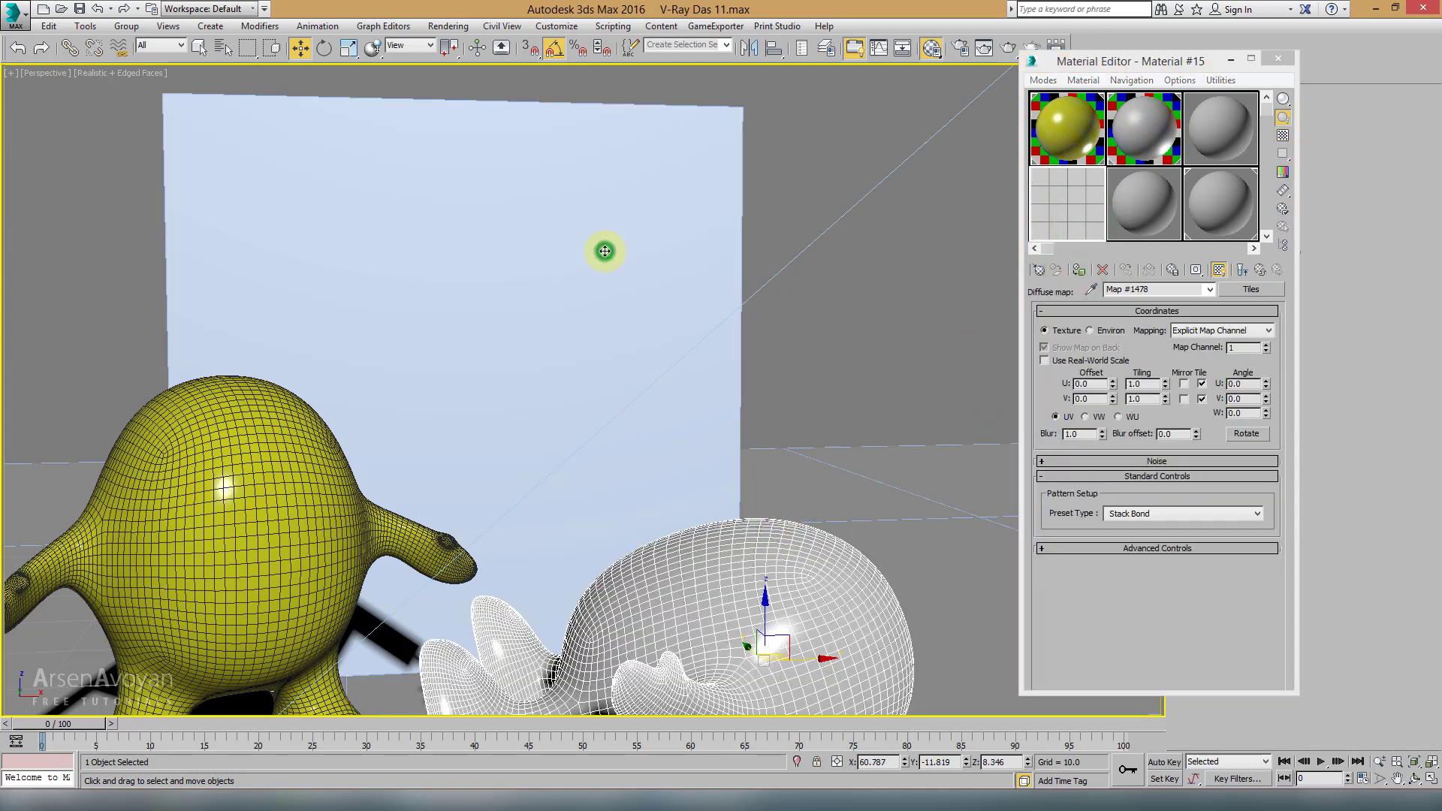
left_click(1079, 271)
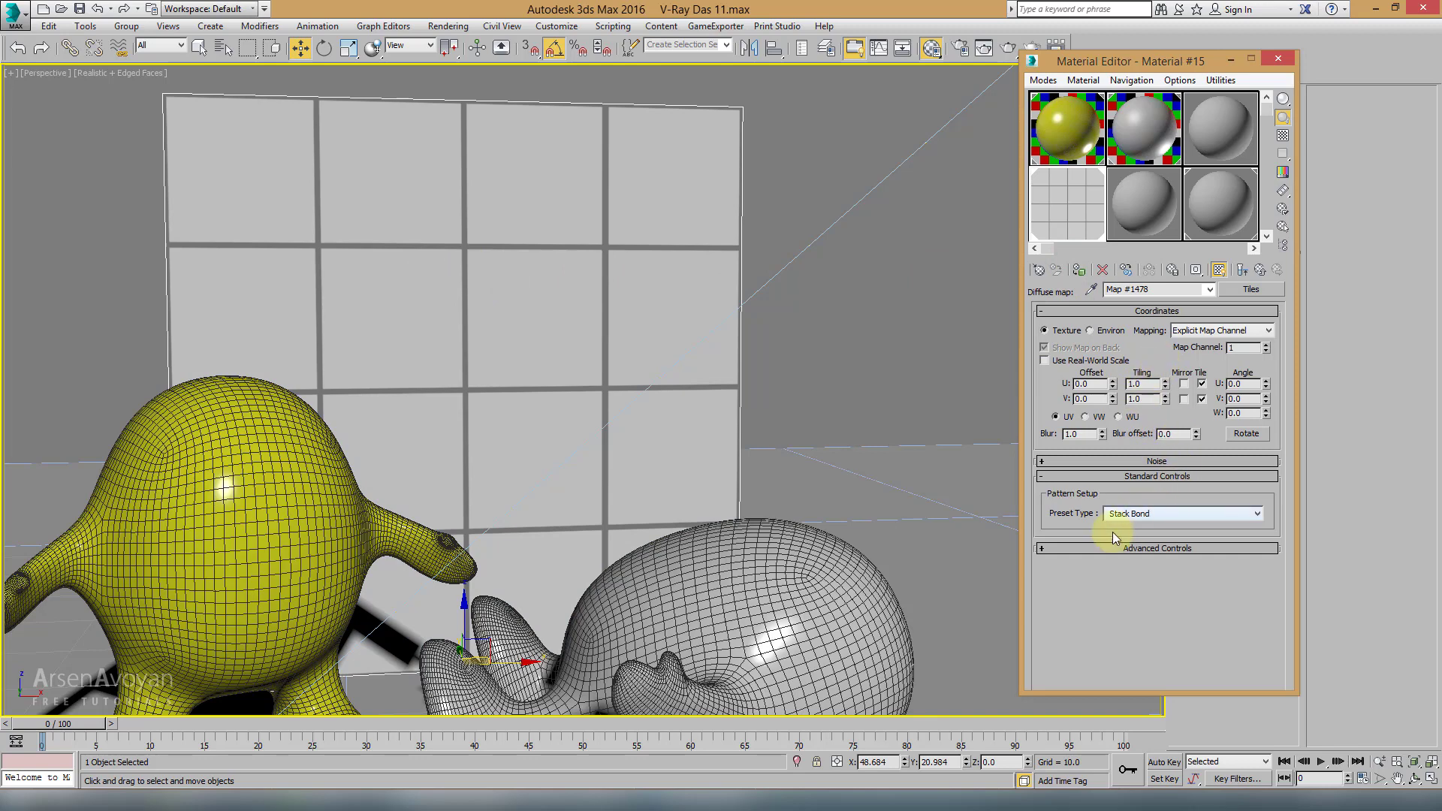
Step: Expand the Tiles map's advanced controls, compare the pattern presets on the wall, and set the preset to 1/2 Running Bond
left_click(1169, 549)
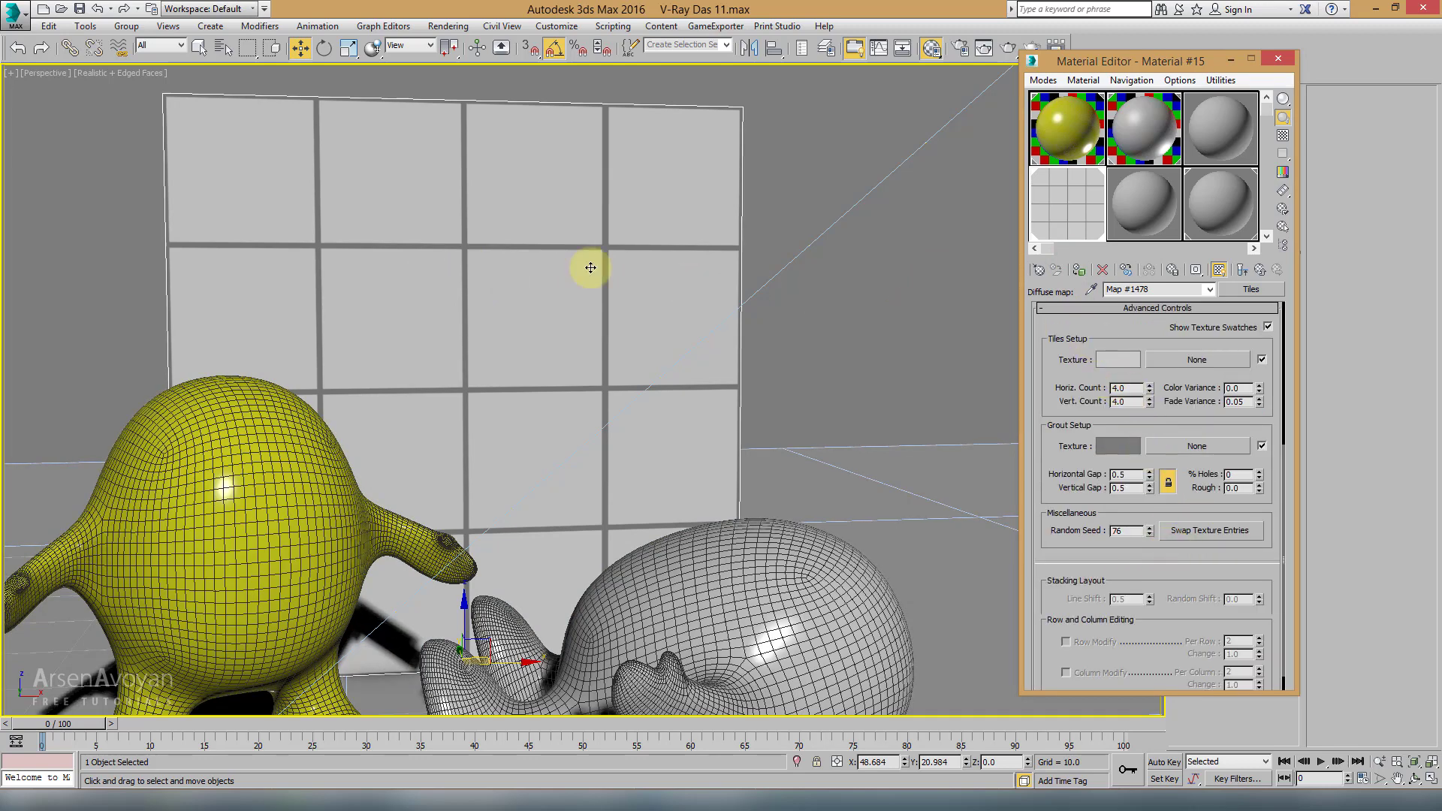
left_click_drag(1140, 333, 1069, 404)
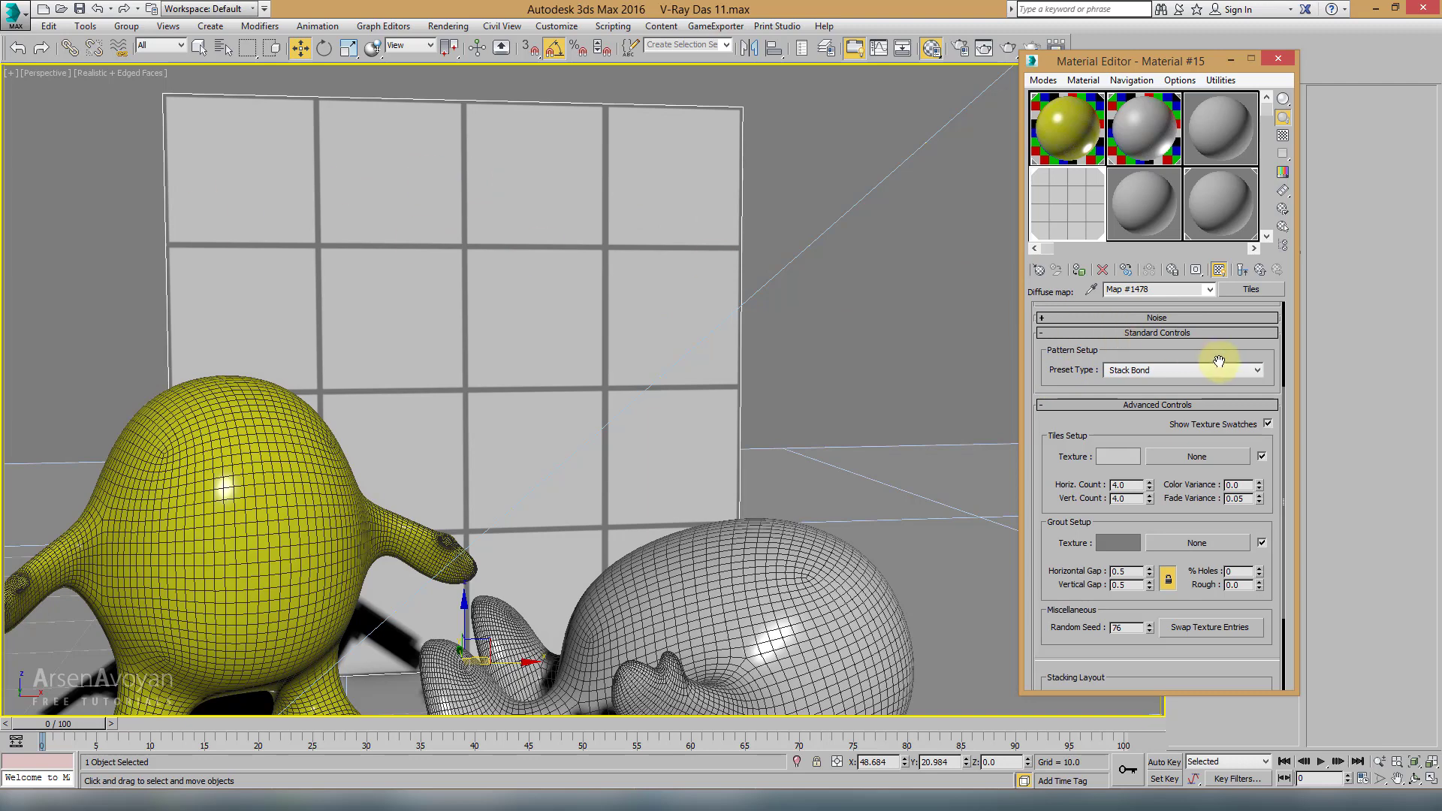
left_click(1166, 372)
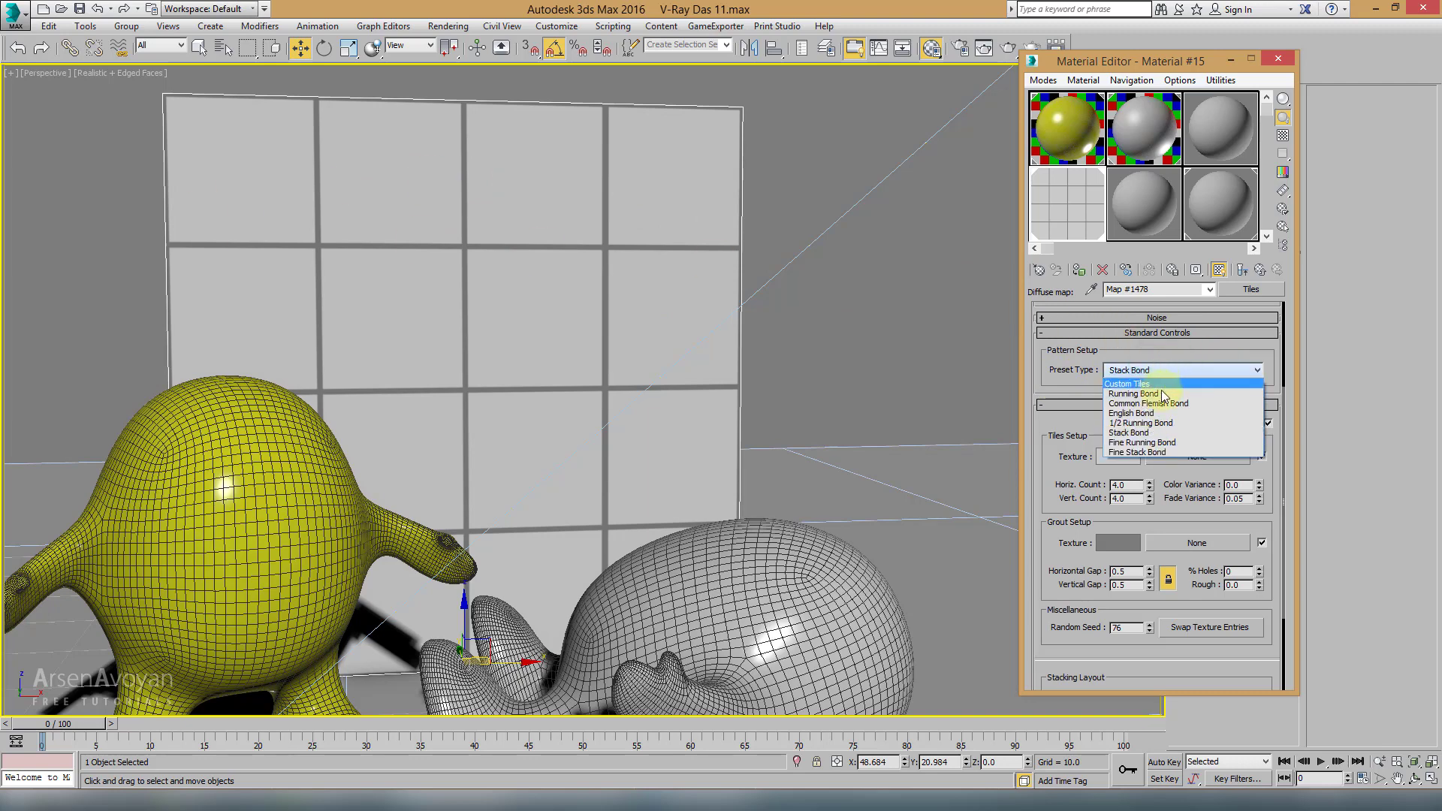
left_click(1165, 392)
left_click(1166, 374)
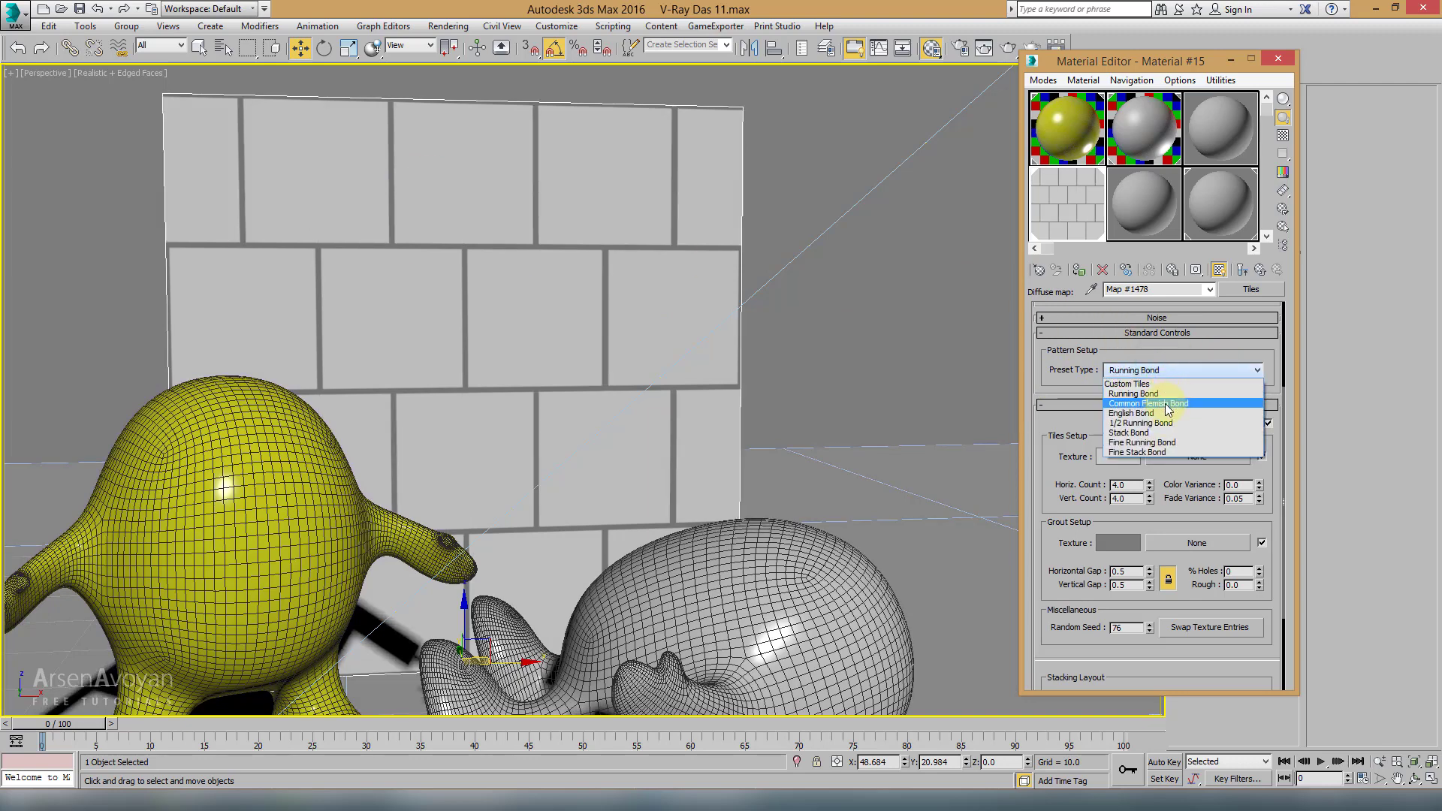
left_click(1168, 378)
left_click(1166, 370)
left_click(1166, 387)
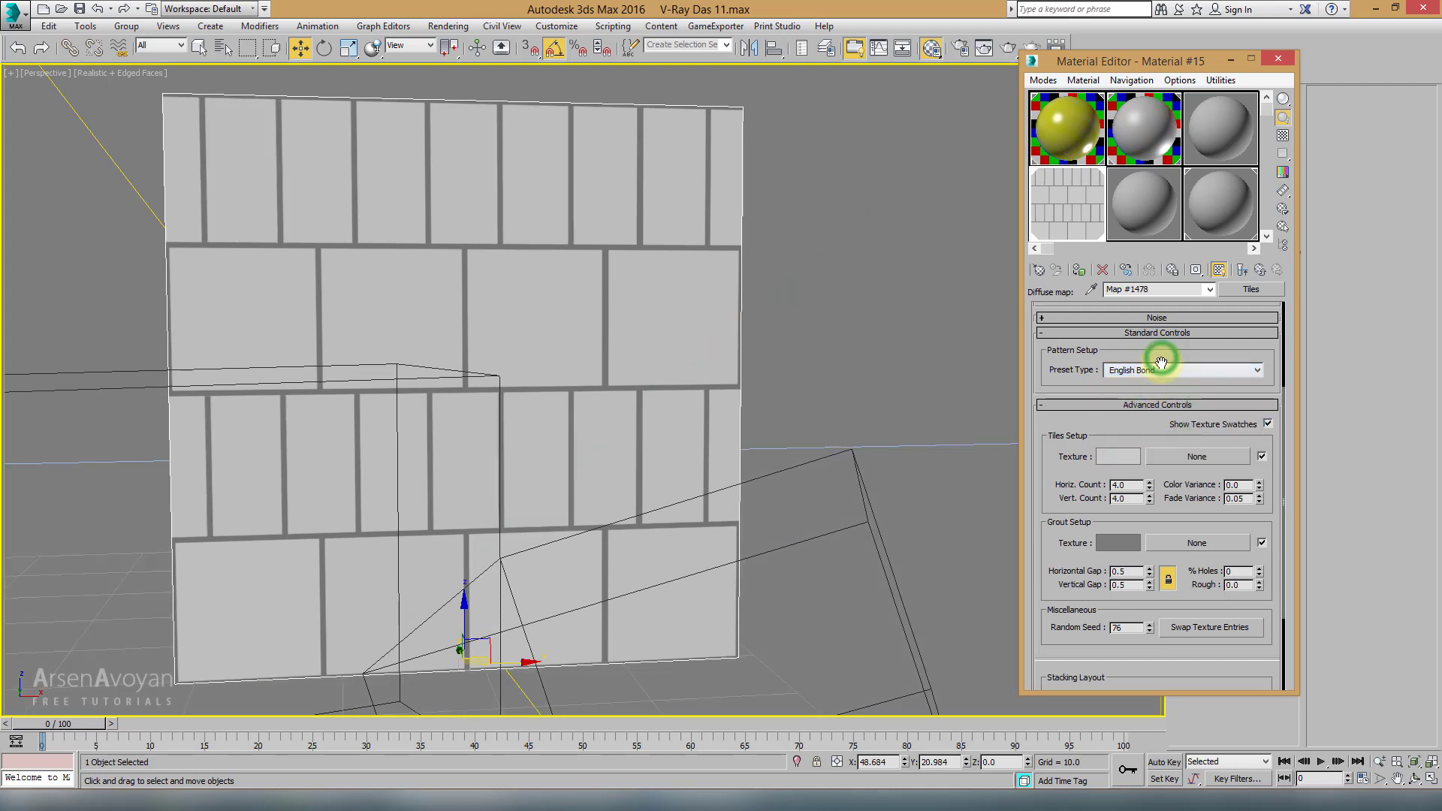
left_click(1160, 372)
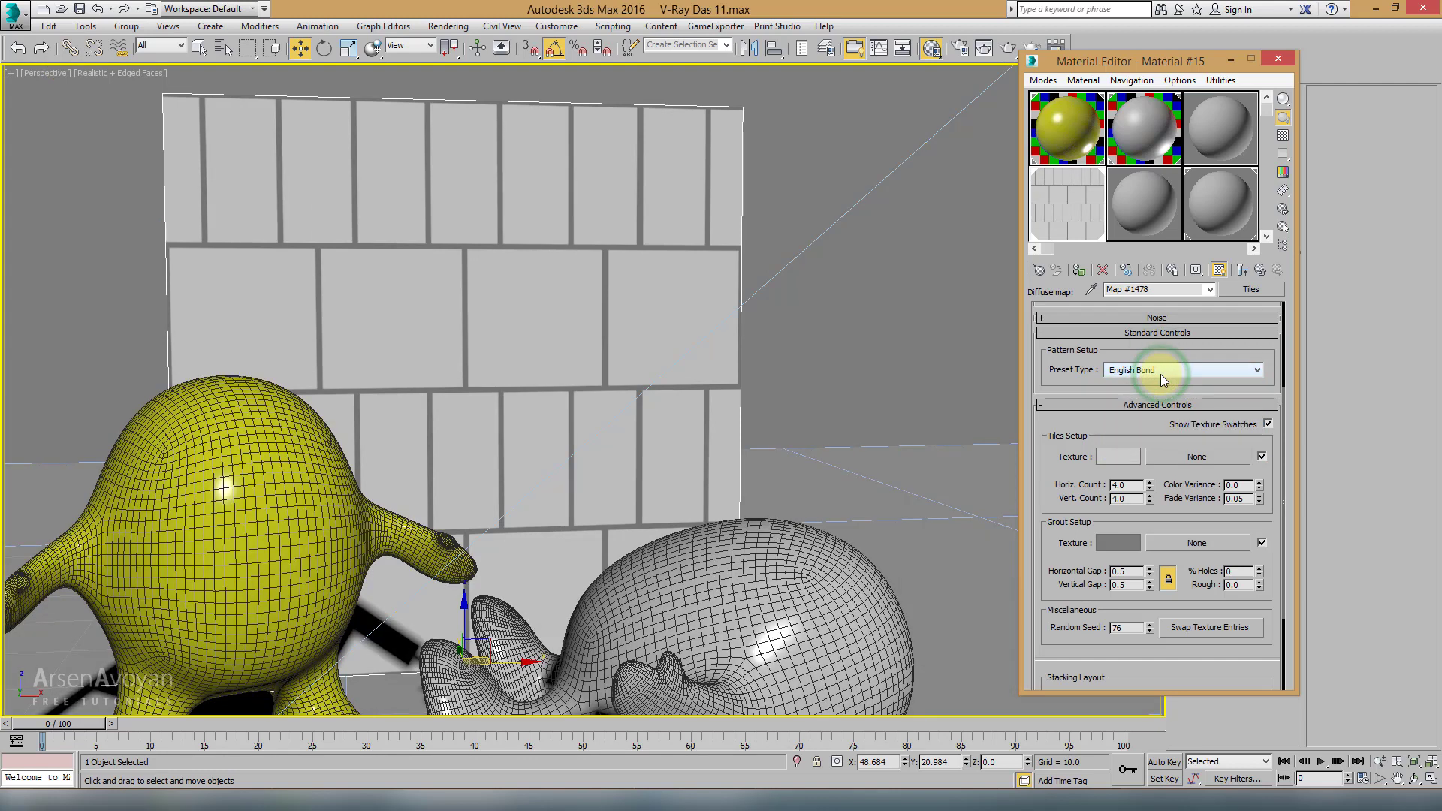
left_click(1161, 374)
left_click(1161, 374)
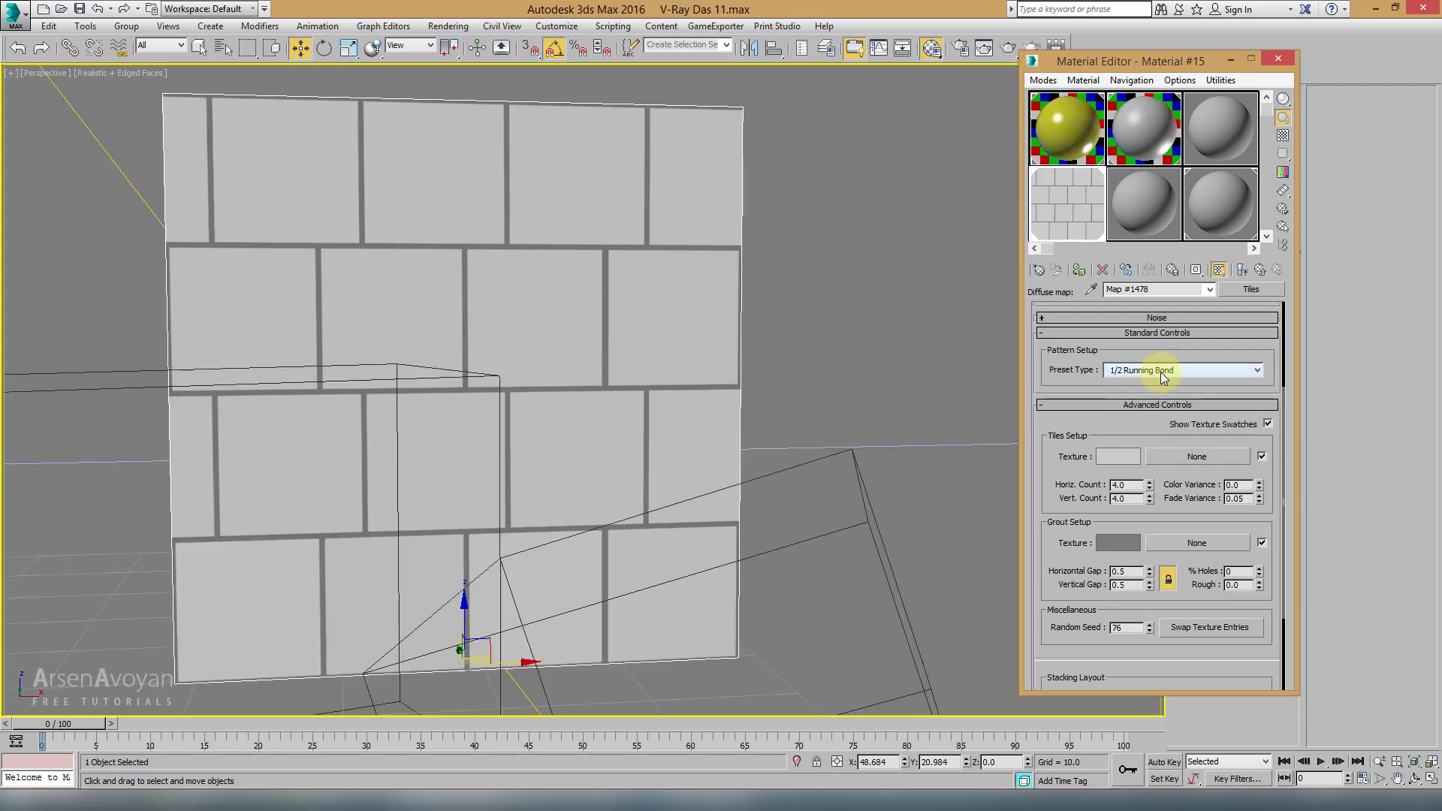
scroll(1160, 372, "down", 3)
scroll(1160, 372, "down", 1)
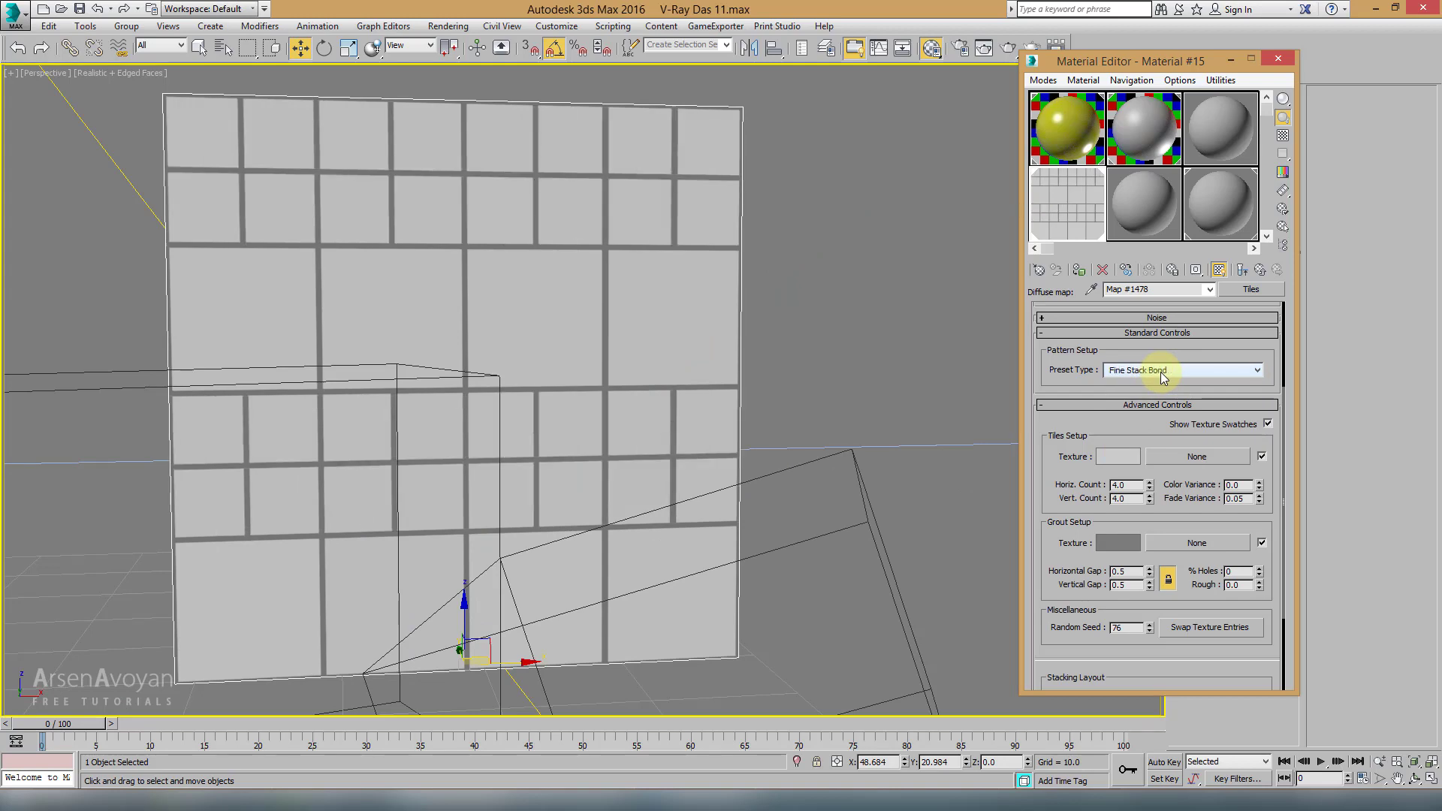
scroll(1161, 372, "up", 2)
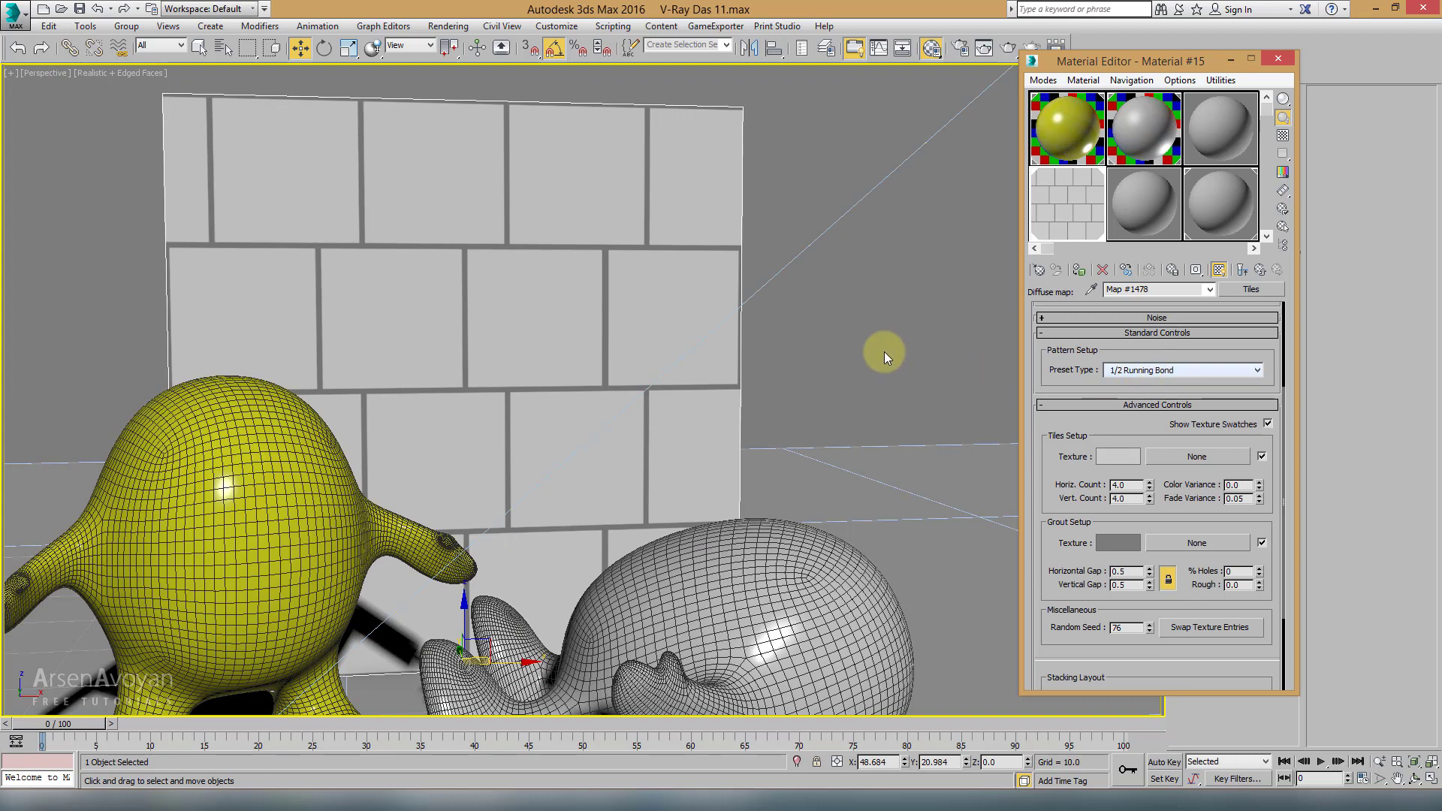
Step: Turn off adaptive degradation and set the wall's tile counts to 6 horizontally and 10 vertically
left_click(1022, 779)
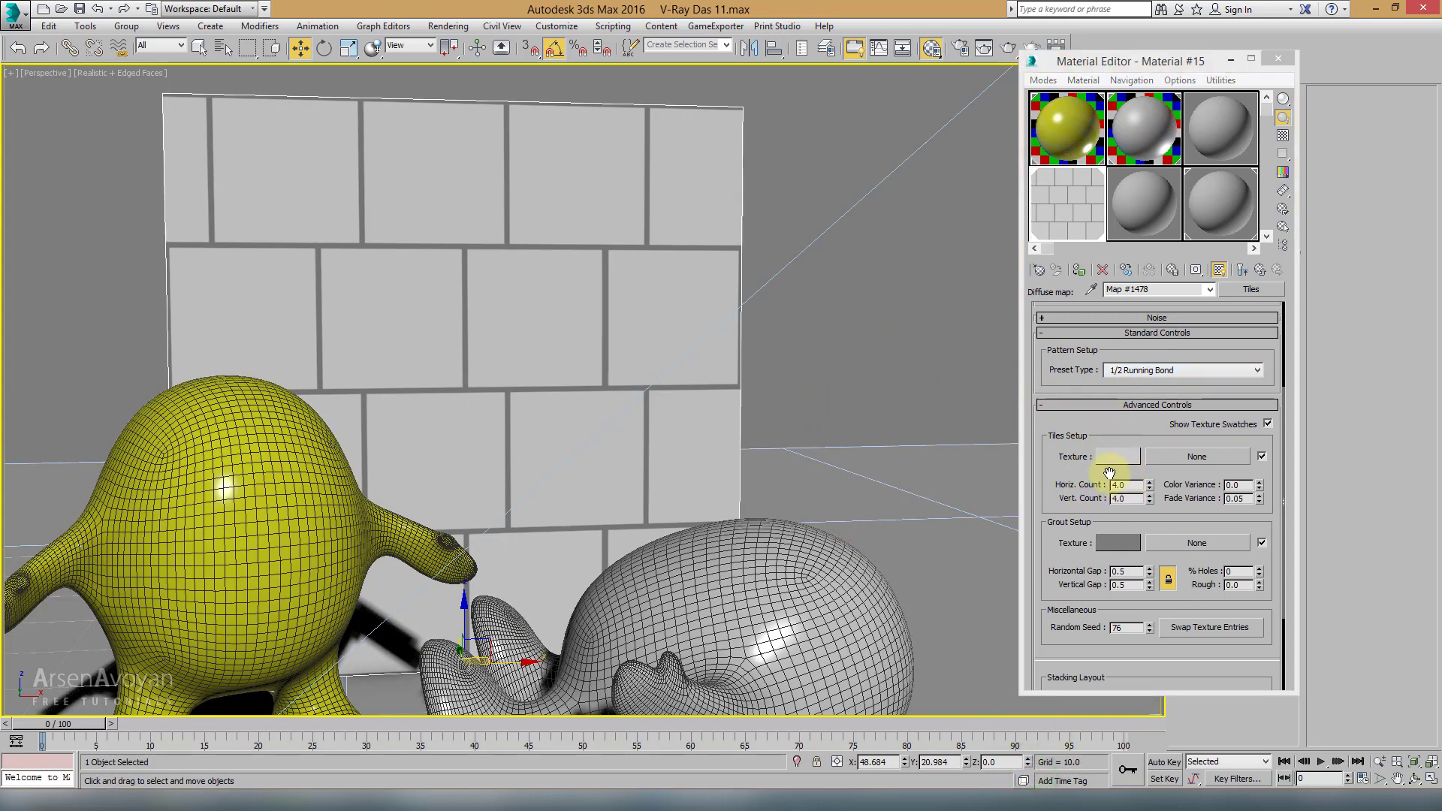
left_click(1132, 488)
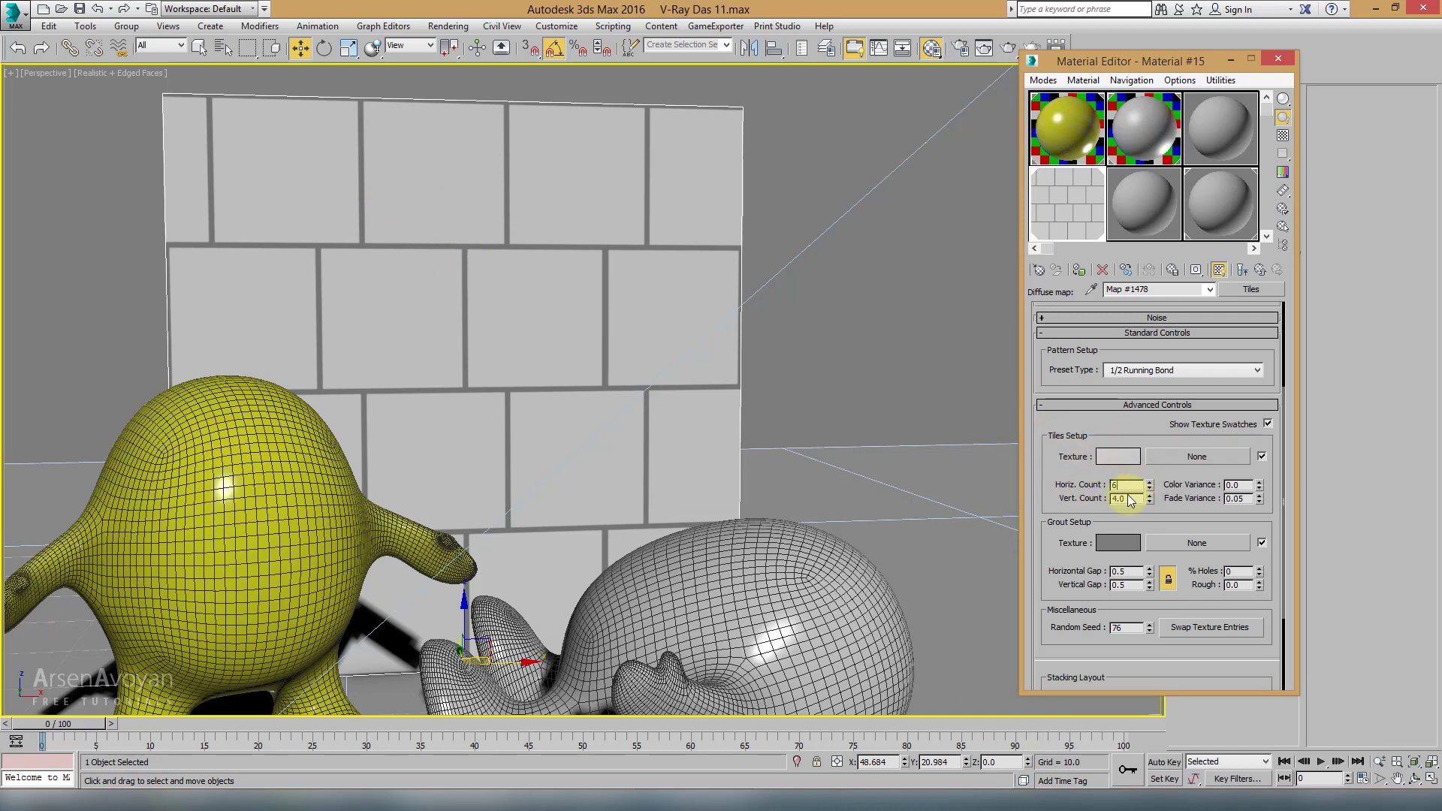
key("Tab")
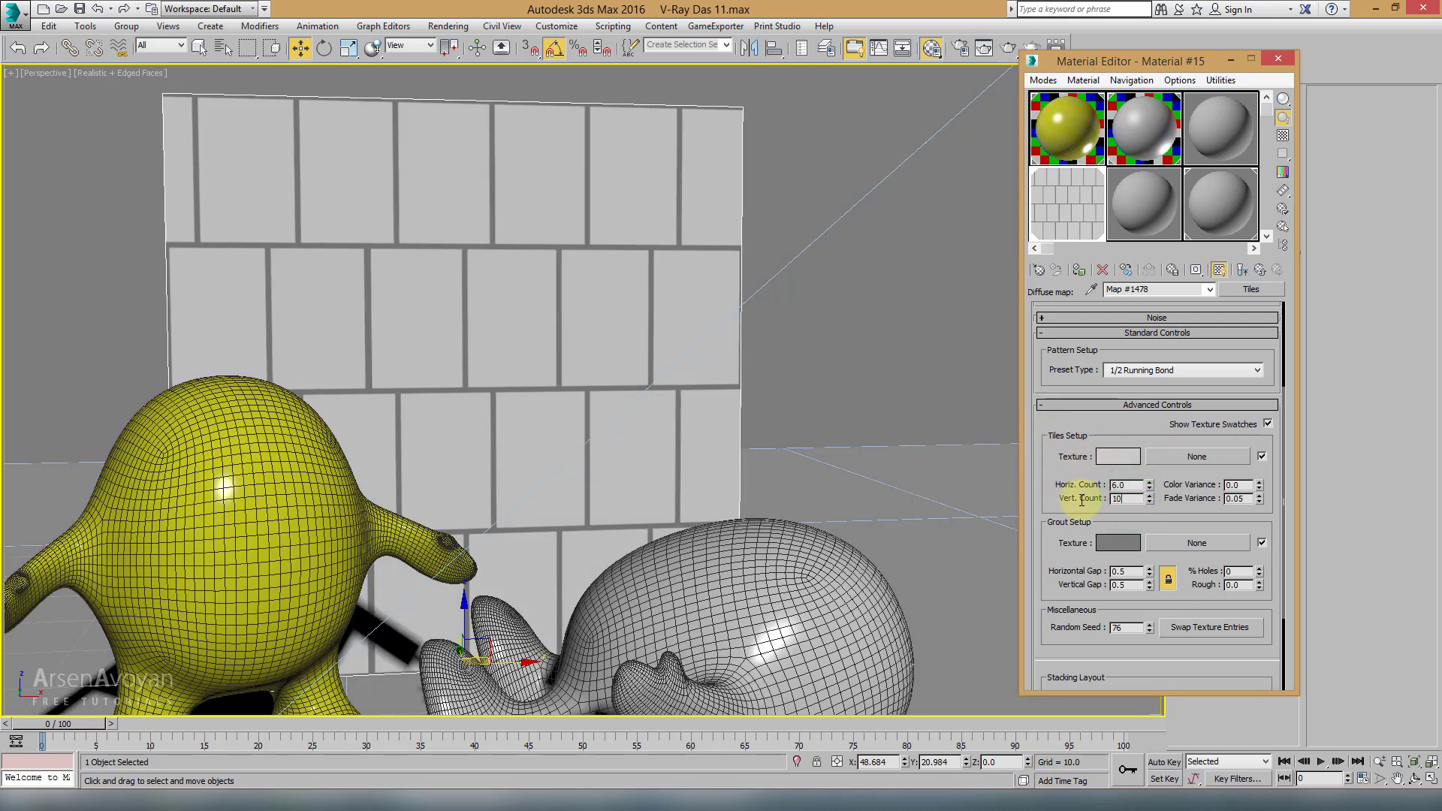
type("10")
key("Return")
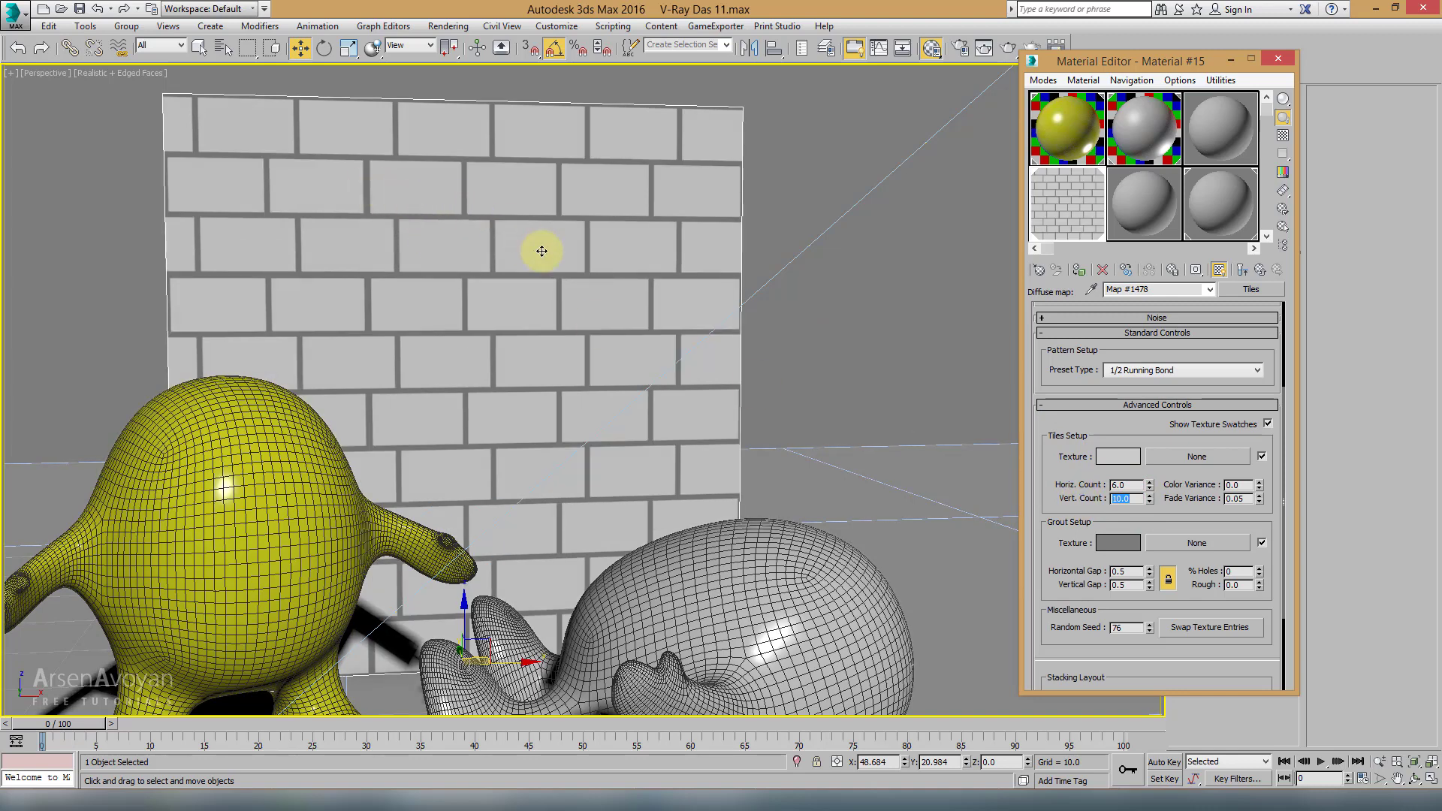
middle_click_drag(541, 251, 550, 263, "alt")
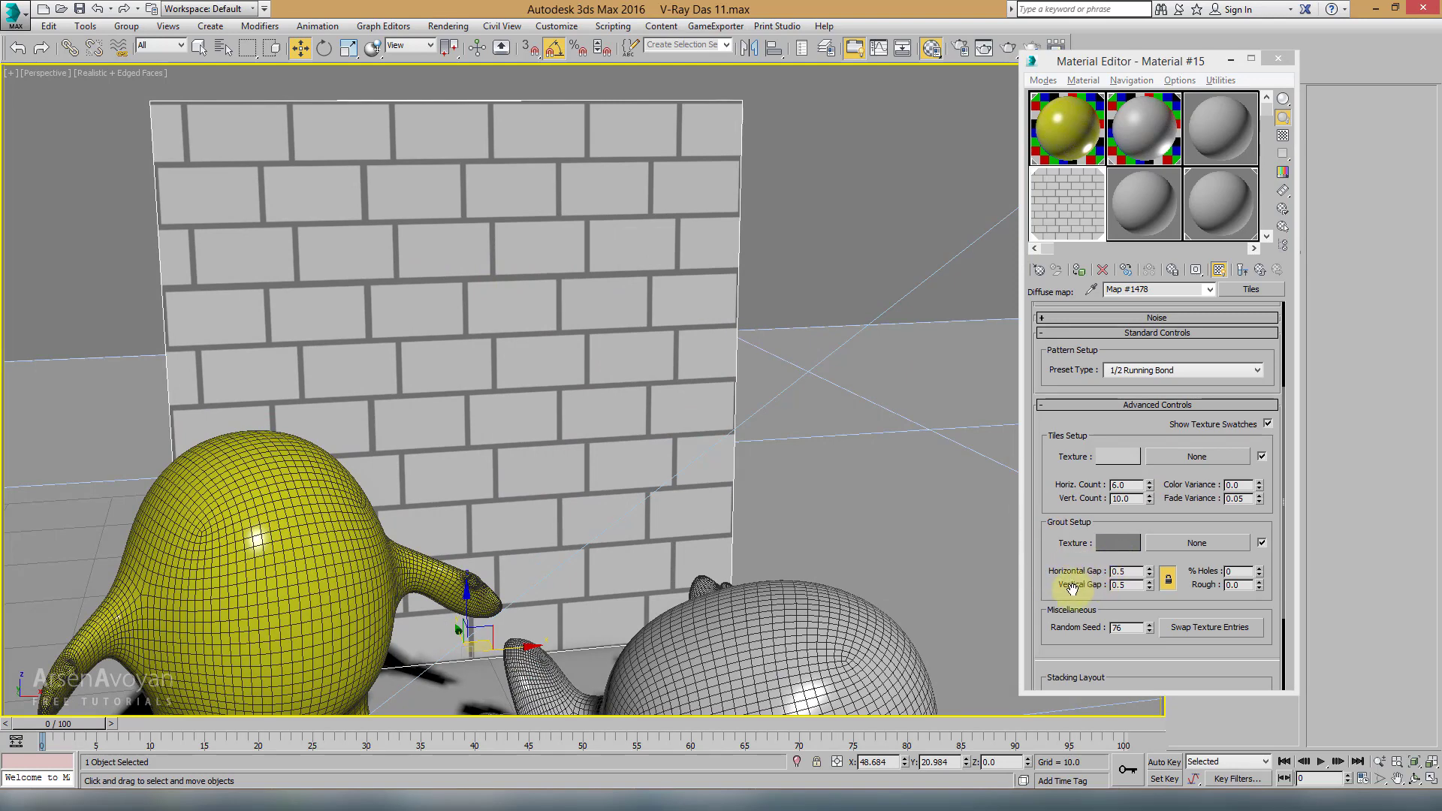
Step: Reduce the linked horizontal and vertical grout gaps of the Tiles map to 0.1
left_click(1148, 576)
left_click(1148, 578)
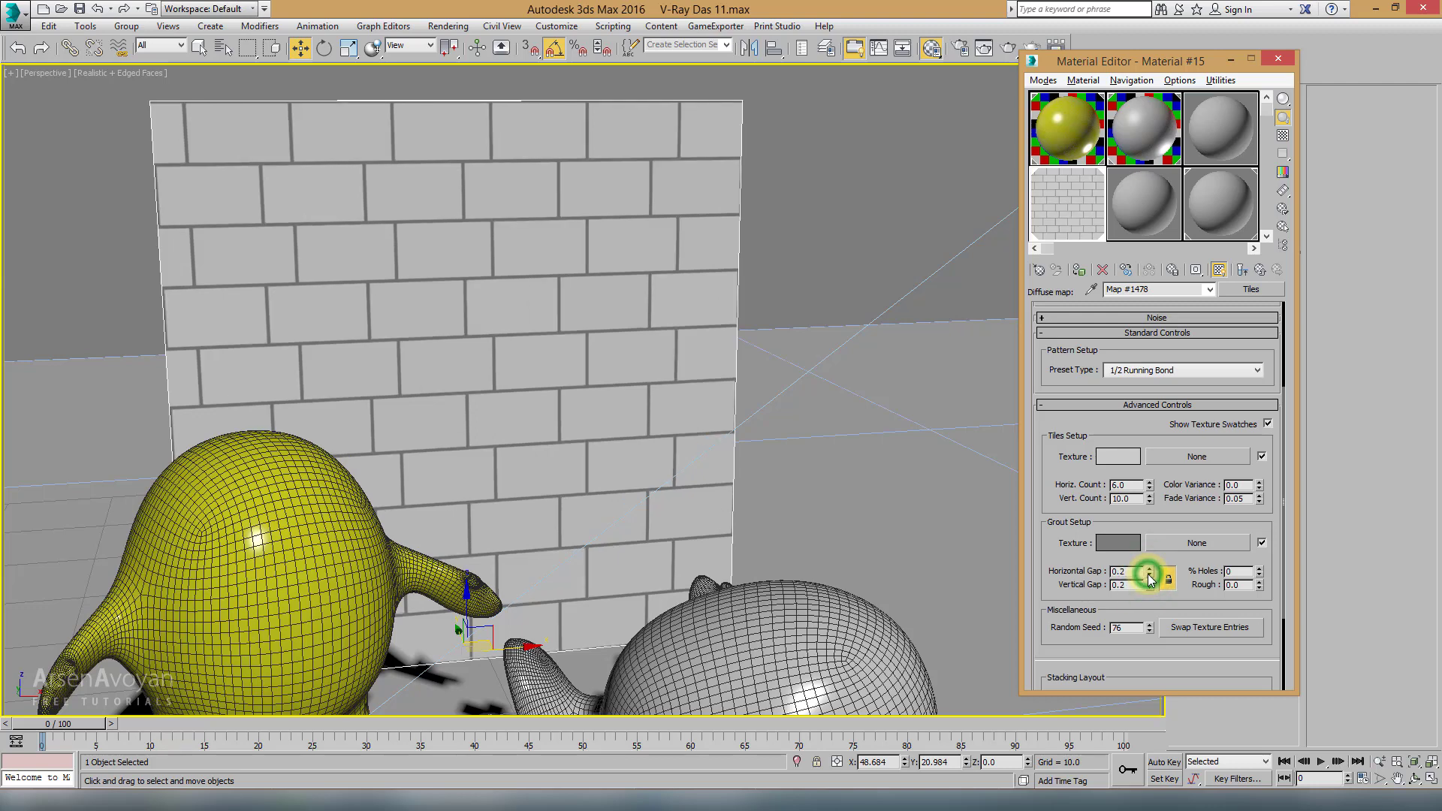
left_click(1148, 578)
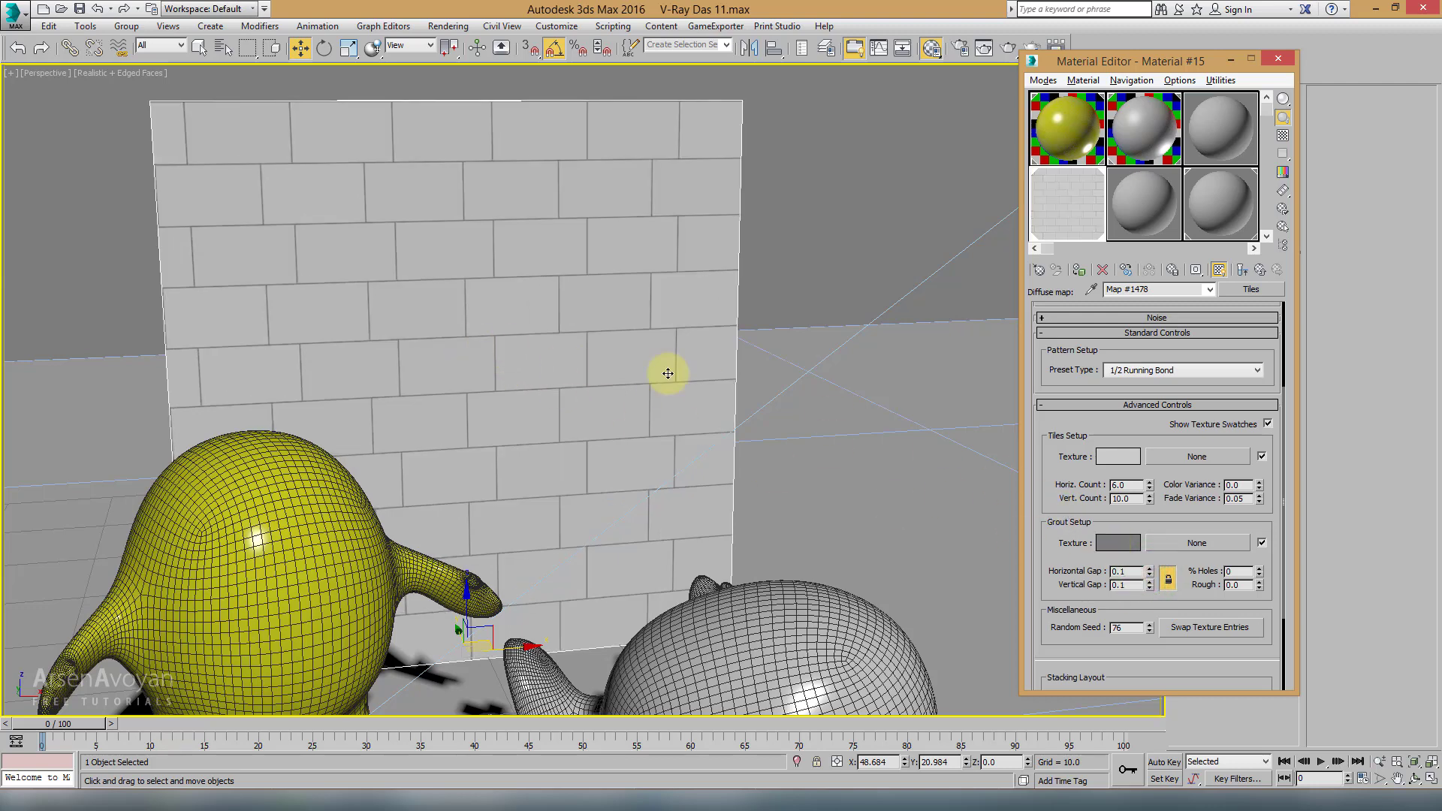
Step: Unlink the two grout gaps and raise only the horizontal gap to 0.5
left_click(1149, 568)
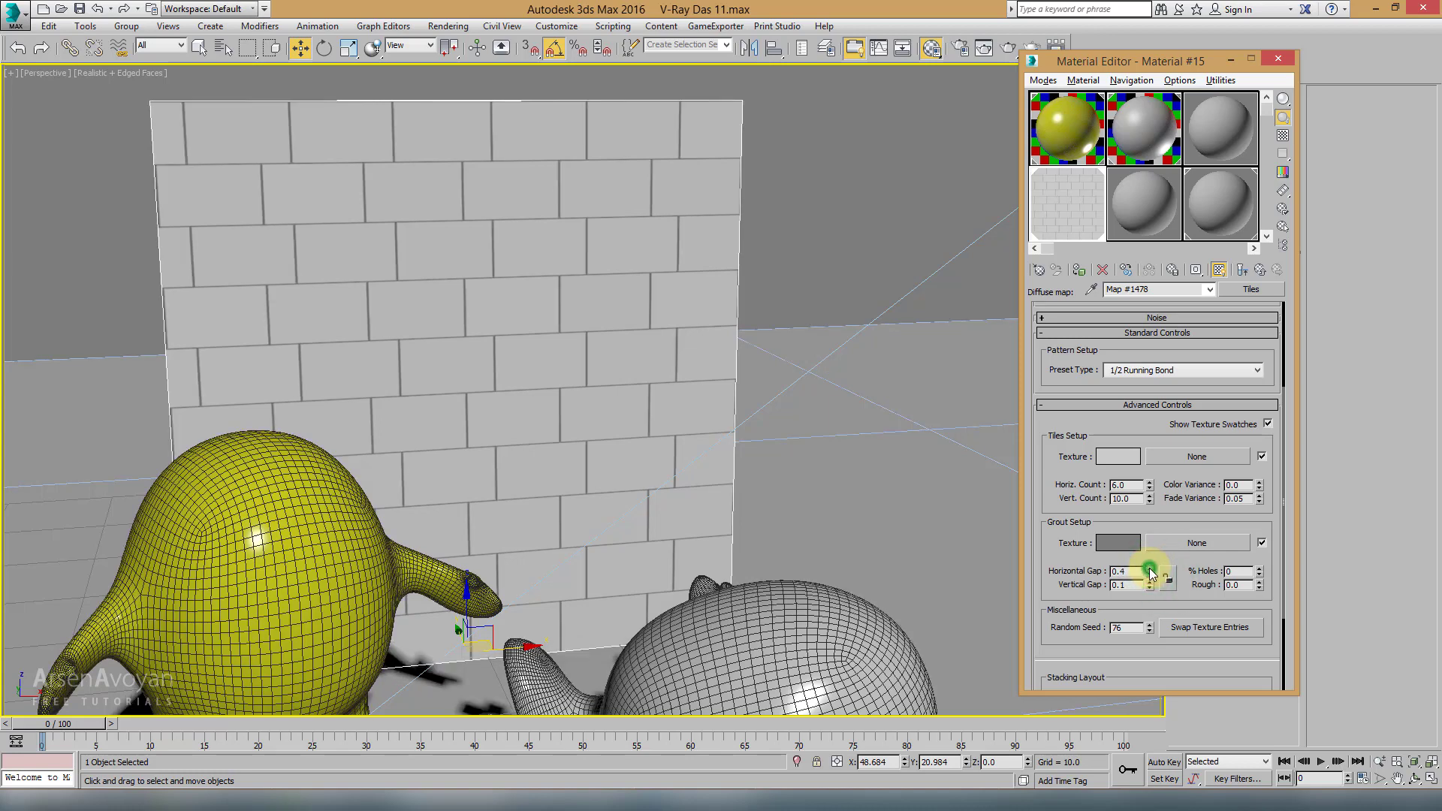
left_click(1149, 568)
left_click(1149, 567)
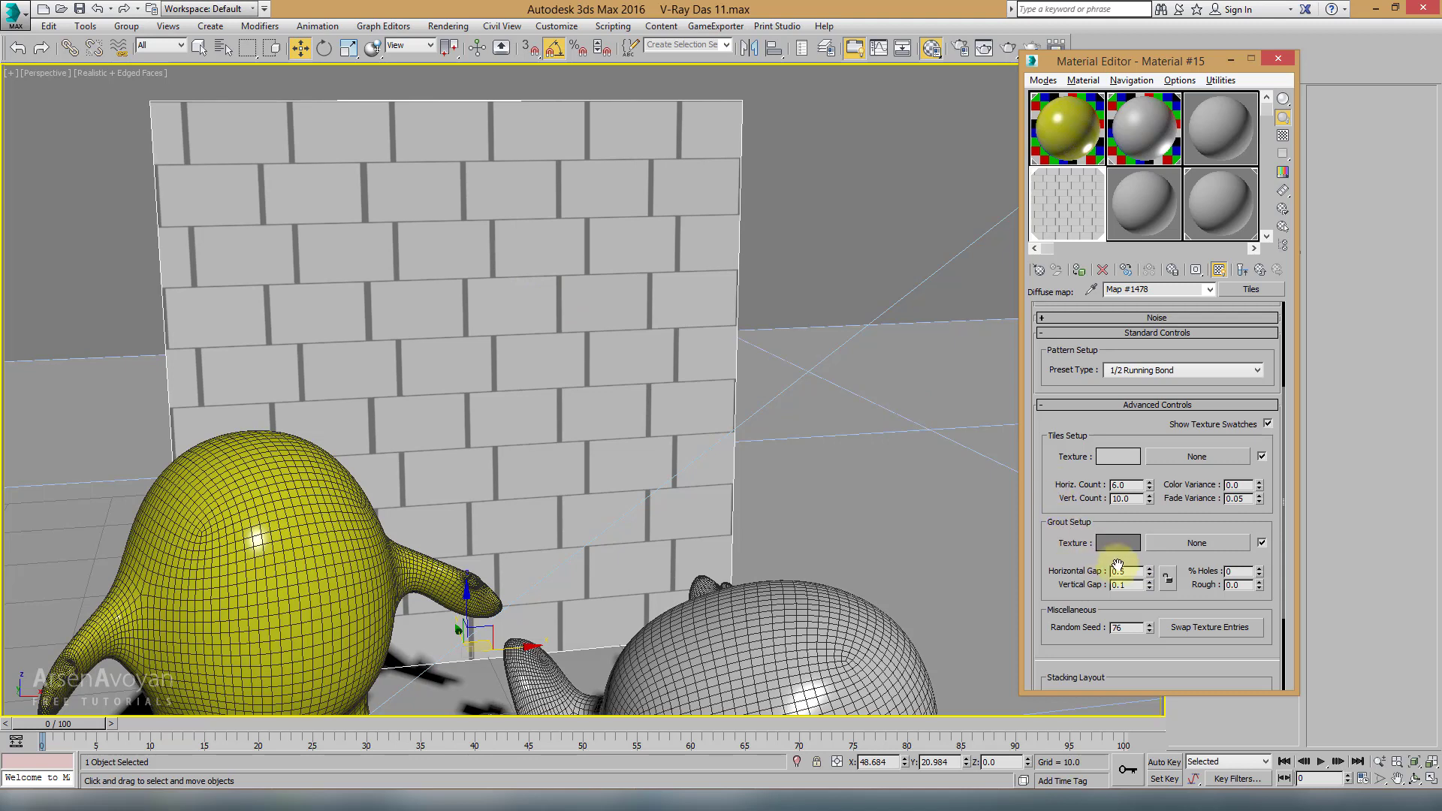
Step: Try the vertical grout gap at 0.0 and raise it to 1.1, independently of the horizontal gap
left_click(1148, 588)
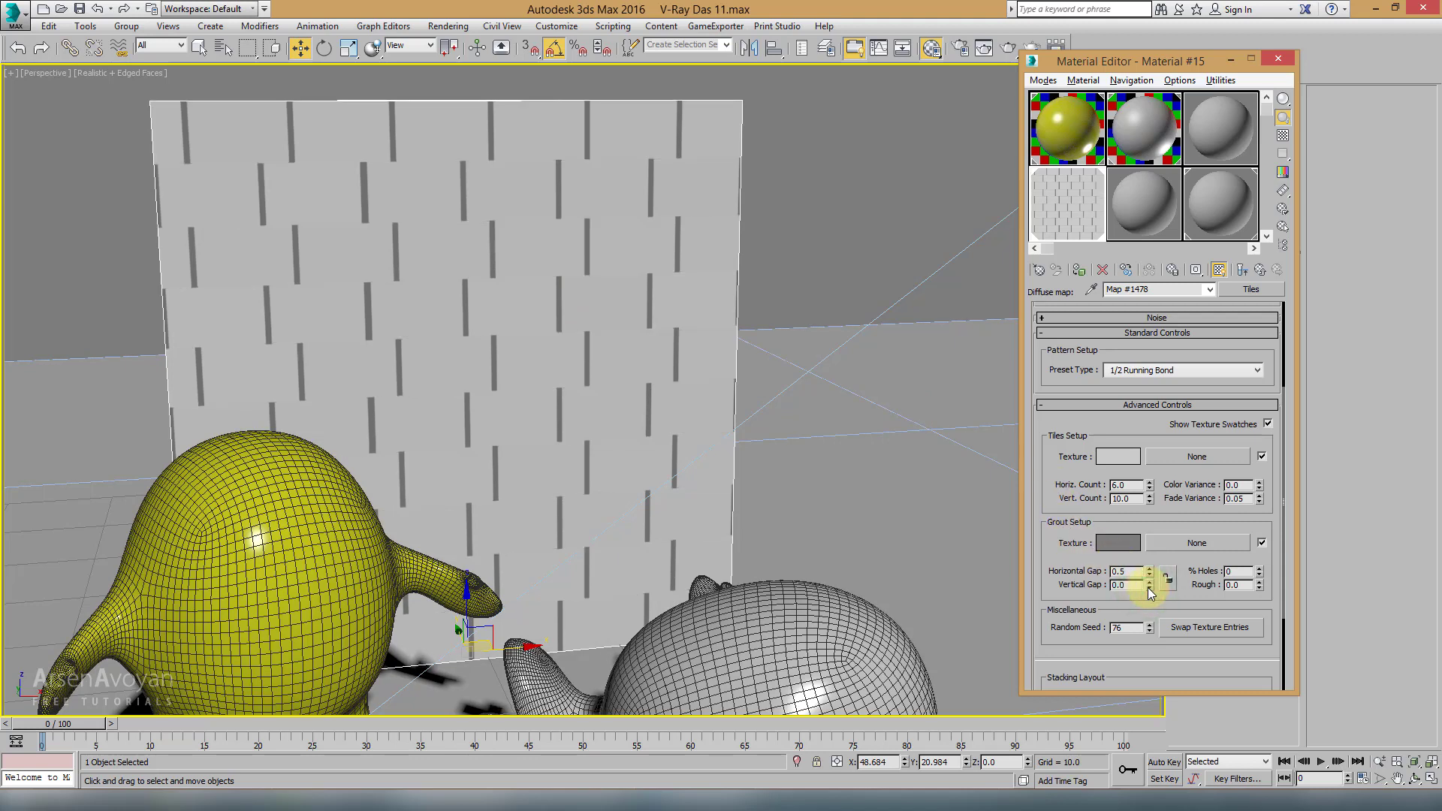
left_click(1149, 582)
left_click(1149, 581)
left_click(1149, 581)
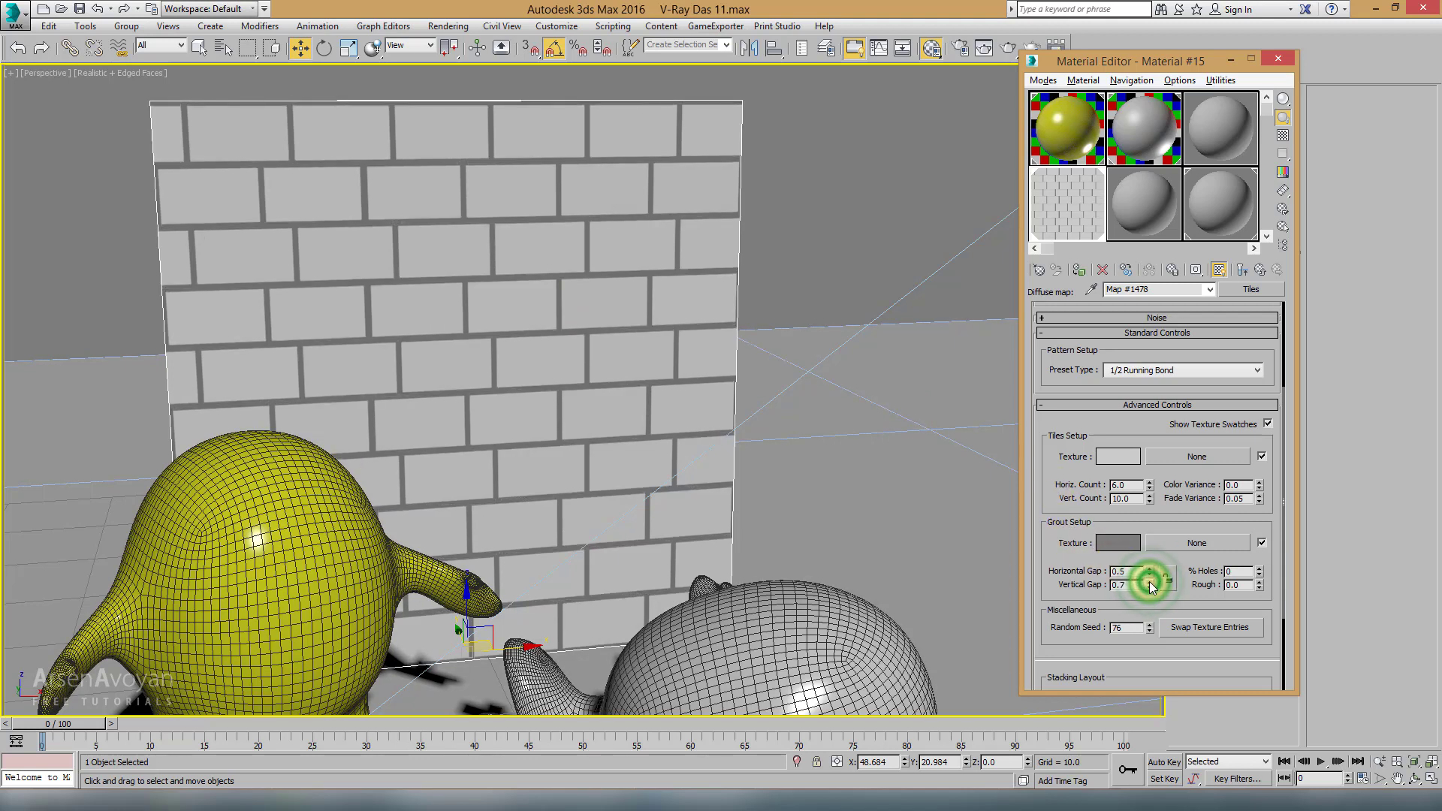
left_click(1149, 582)
left_click(1149, 581)
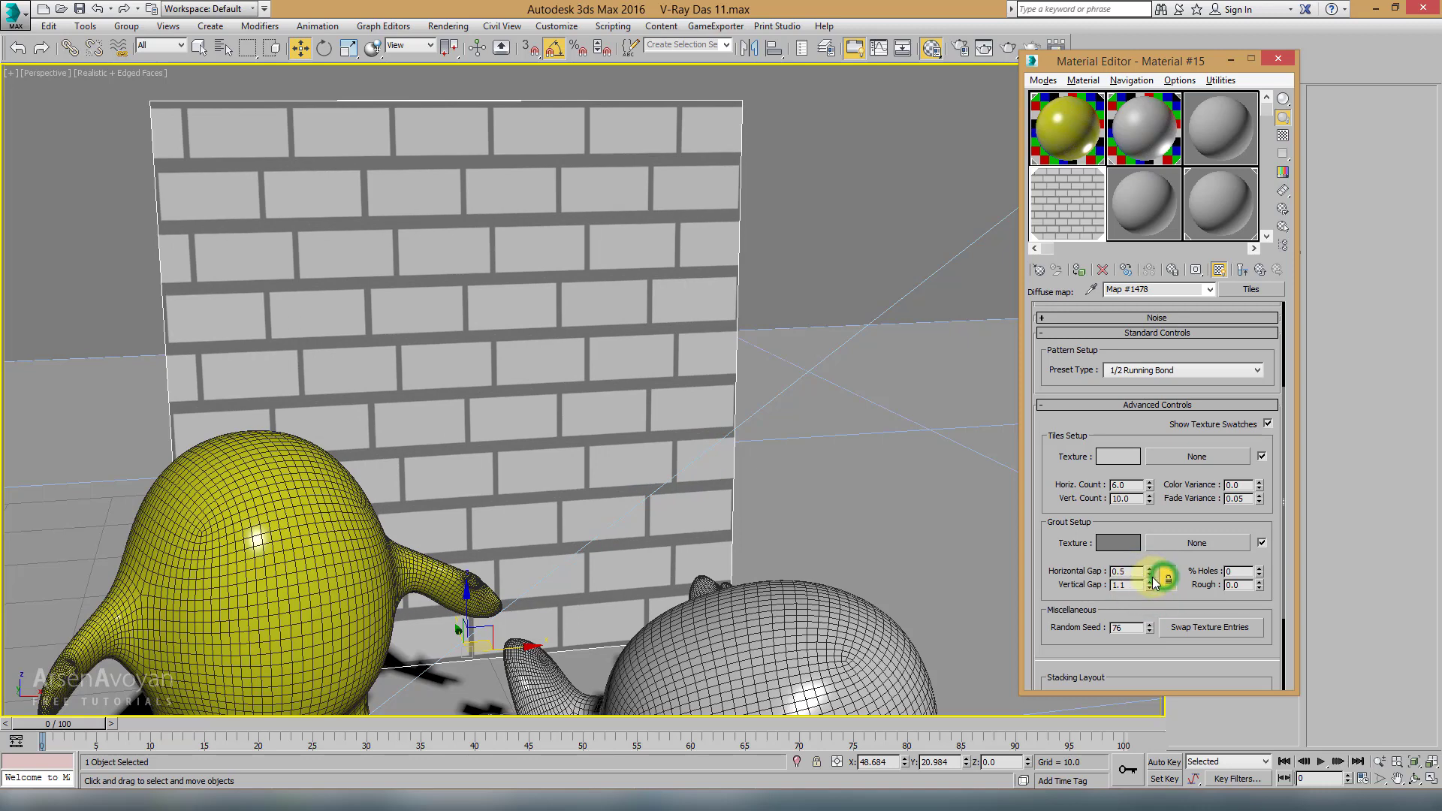
Step: Link the horizontal and vertical grout gaps again and set both to 0.2 for thin mortar lines on the wall
left_click(1167, 578)
key("Return")
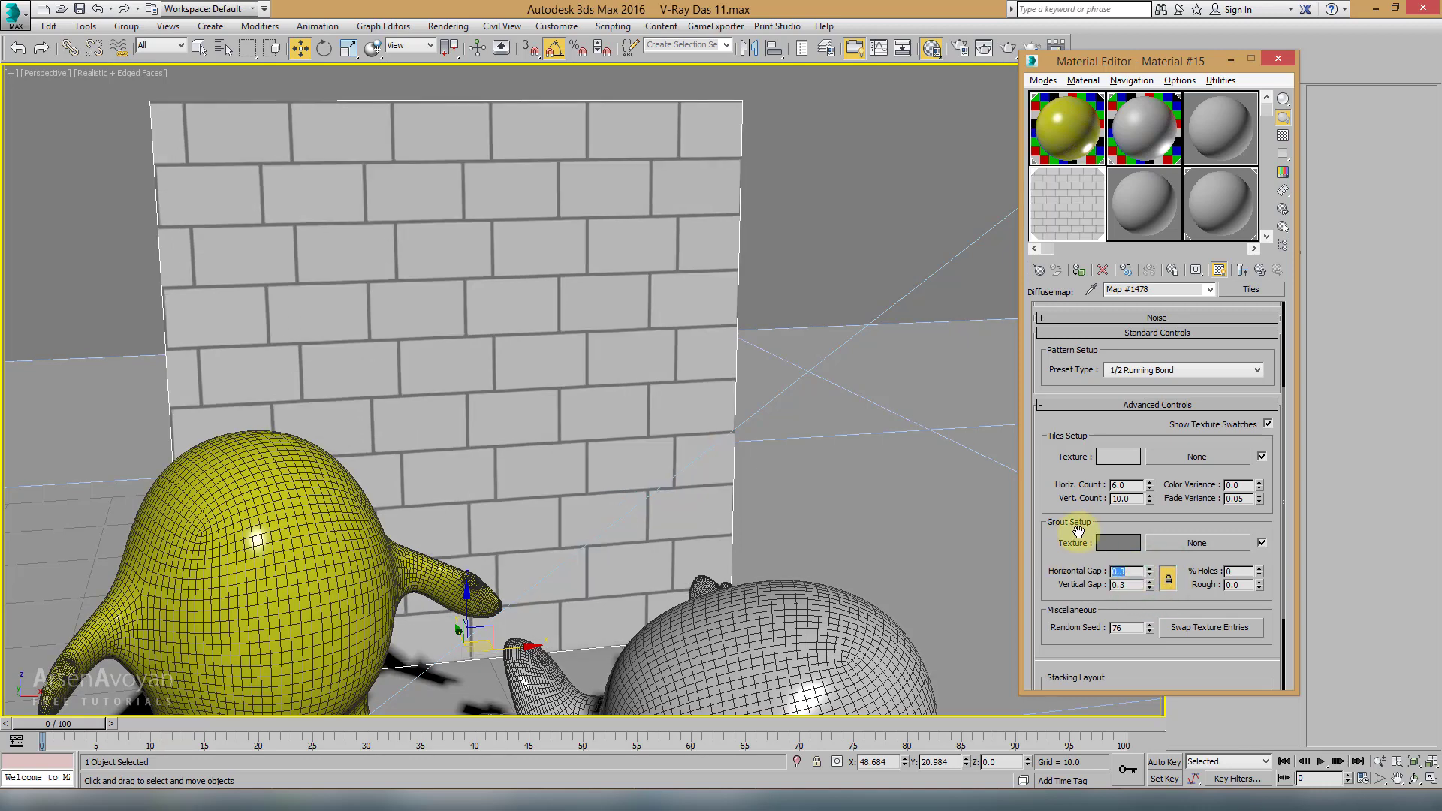
type("1")
key("Return")
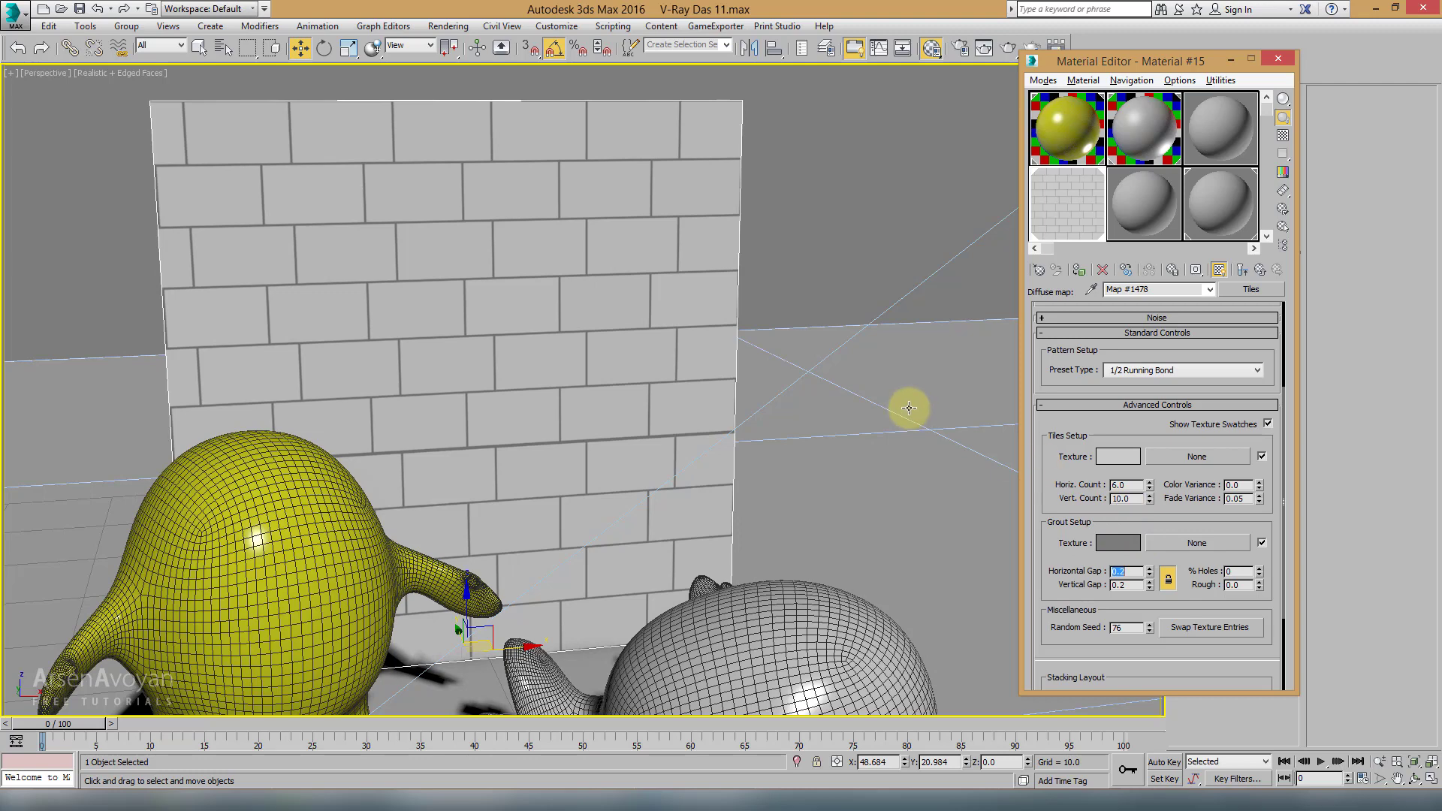
Step: Change the Tiles Setup texture colour of the wall's Tiles map to a pale peach cream
left_click(1110, 466)
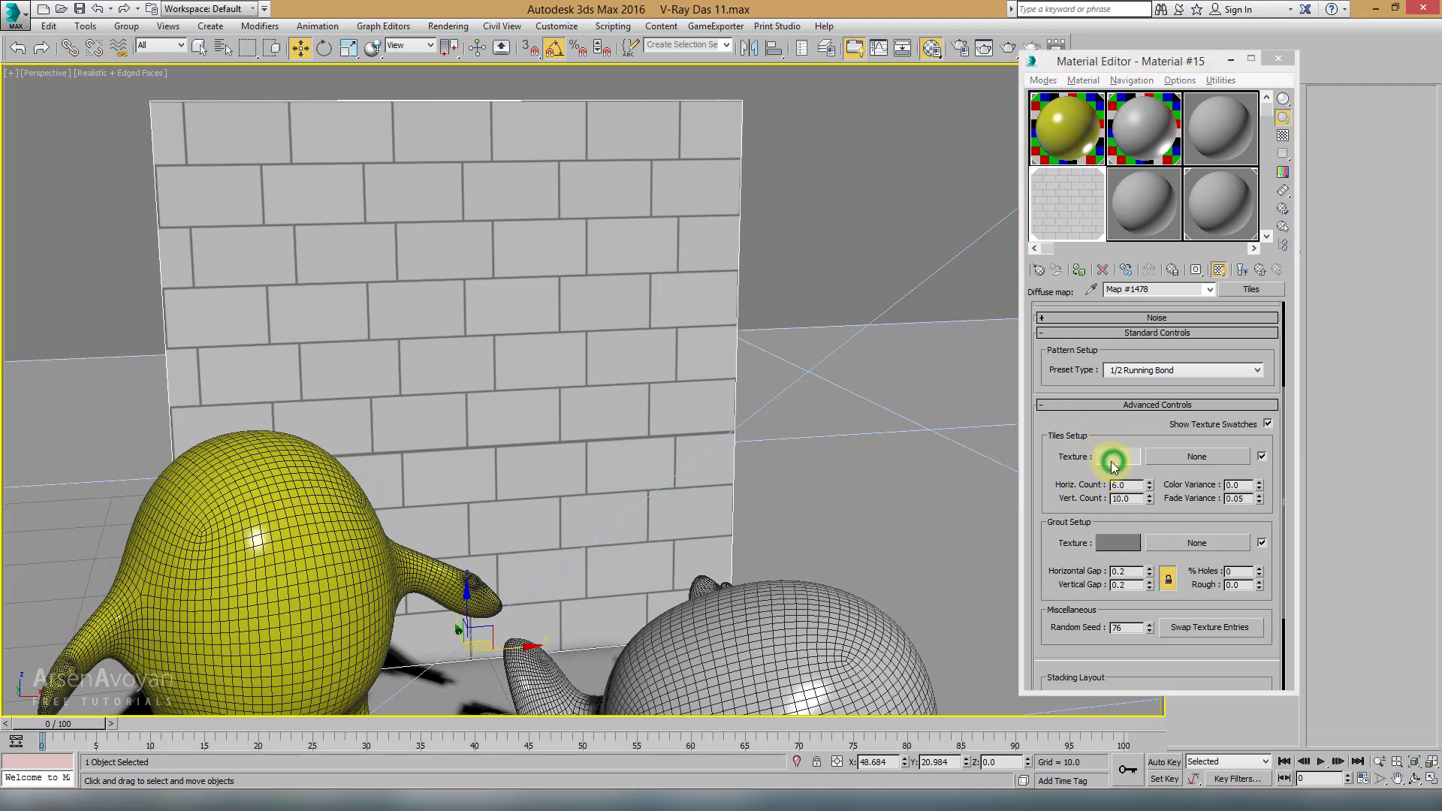
mouse_move(326, 182)
left_mouse_down()
mouse_move(392, 171)
mouse_move(316, 110)
left_mouse_up()
left_click(449, 134)
left_click_drag(445, 135, 445, 184)
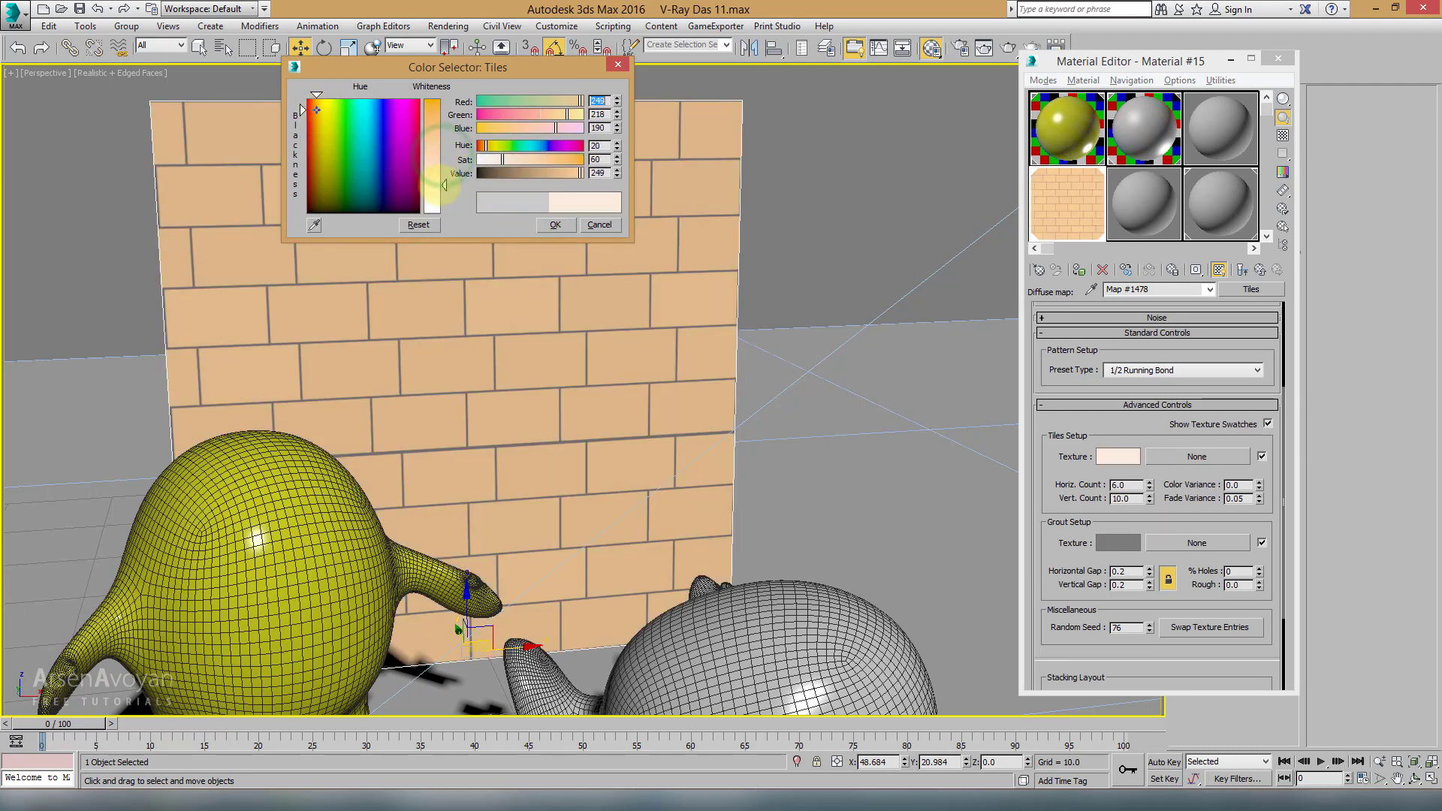
left_click(553, 225)
Step: Change the Grout Setup texture colour of the Tiles map to a darker grey
left_click(1117, 543)
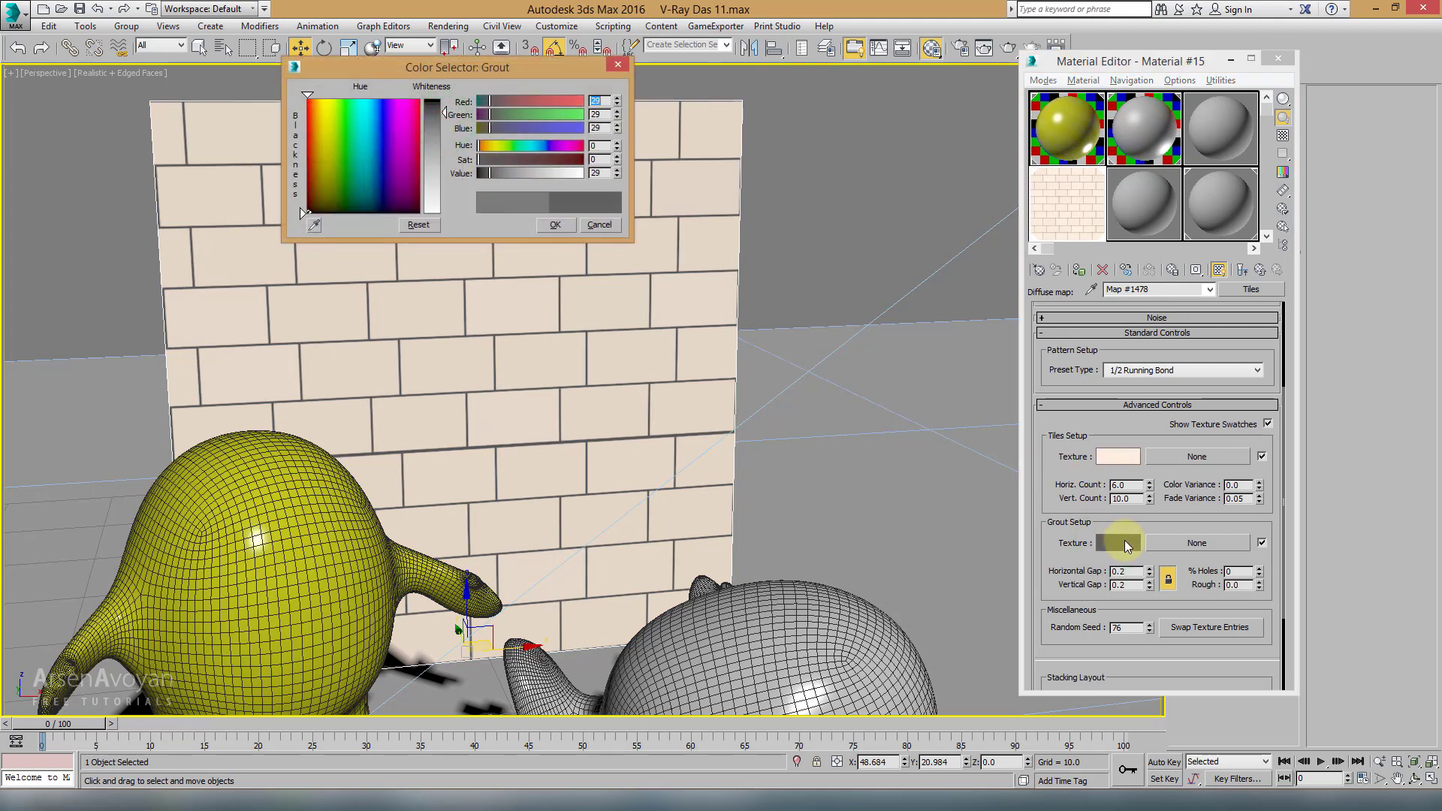
left_click(561, 227)
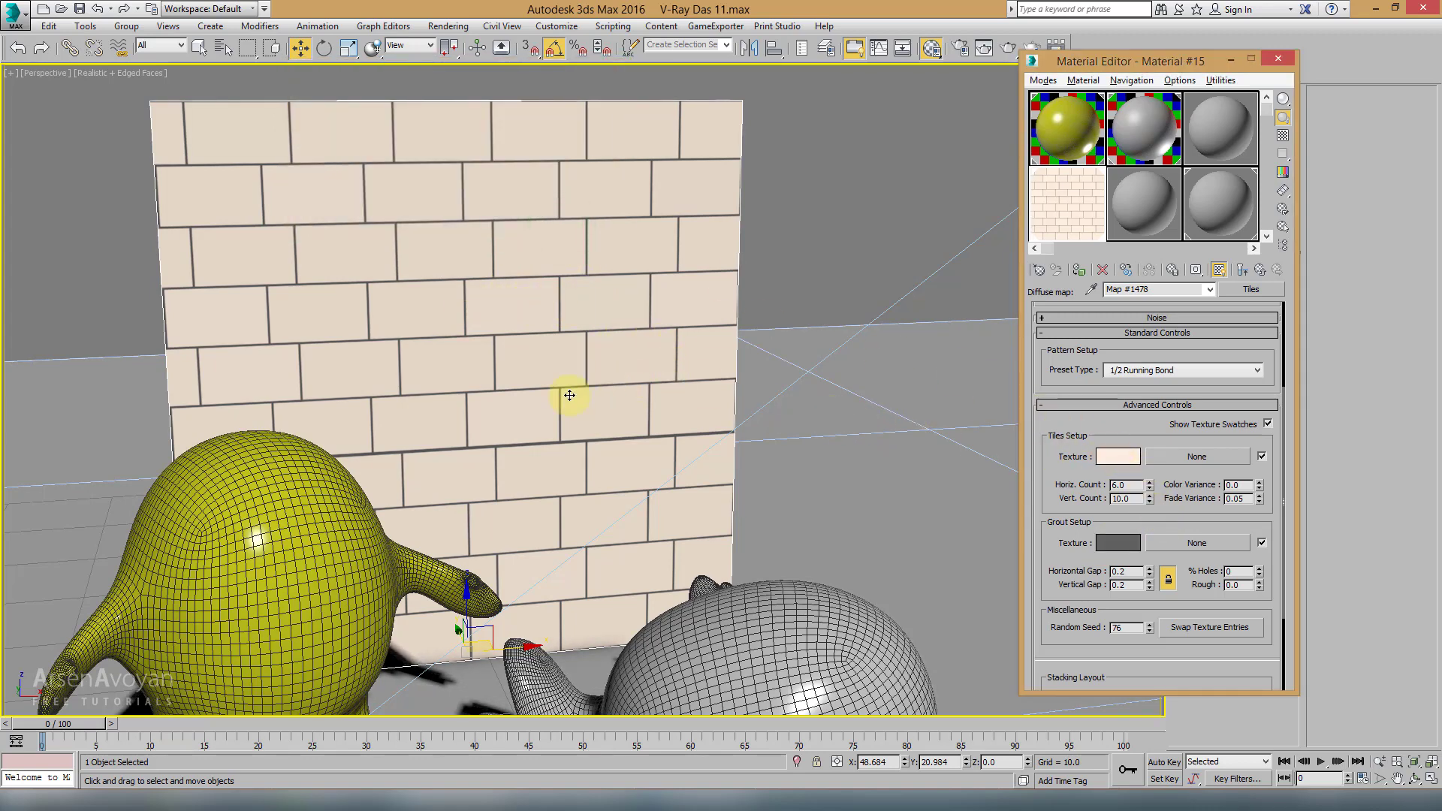
middle_click_drag(712, 406, 696, 387)
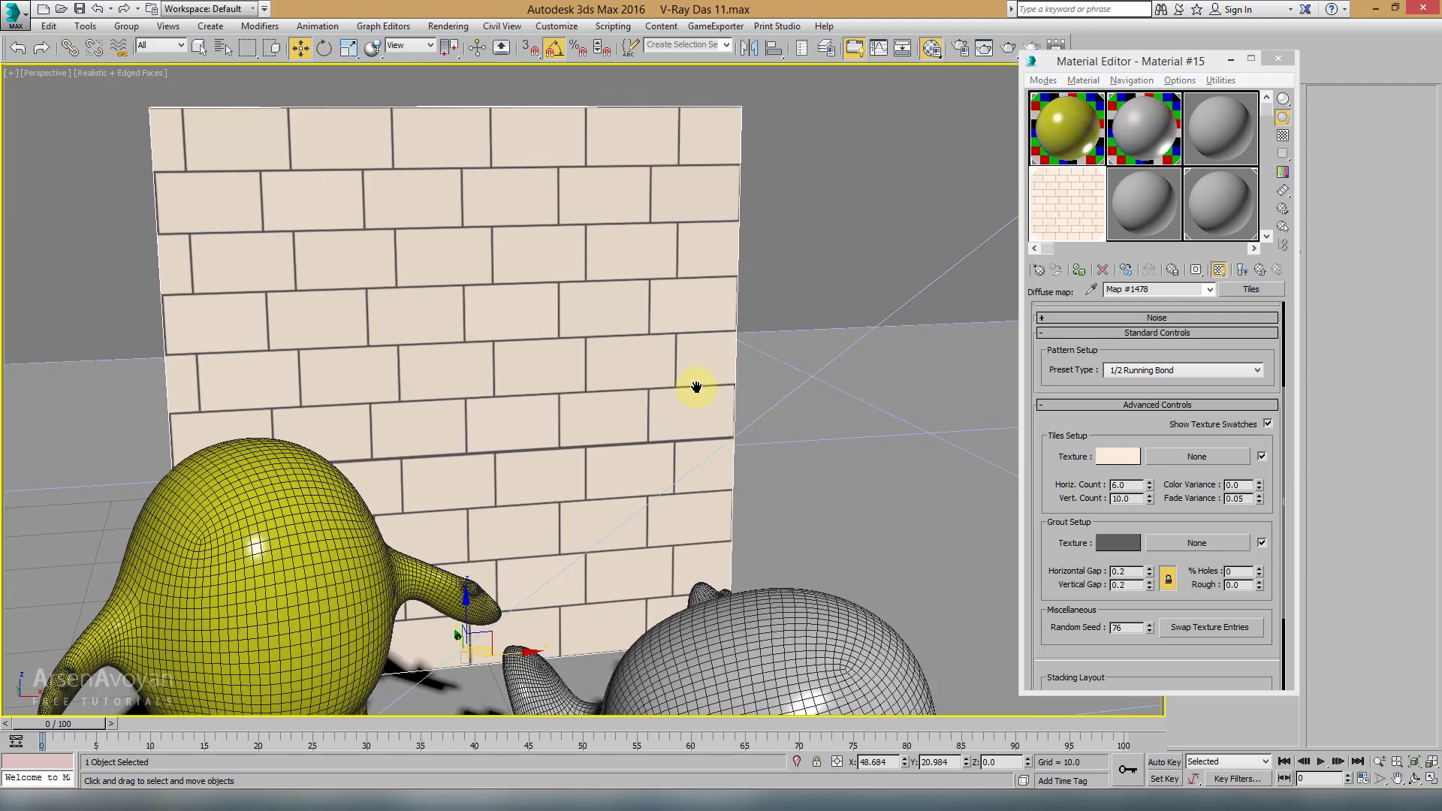
Step: Assign the bitmap _MG_9911.JPG from the concret folder as the Tiles Setup texture and return to the Tiles map
left_click(1186, 466)
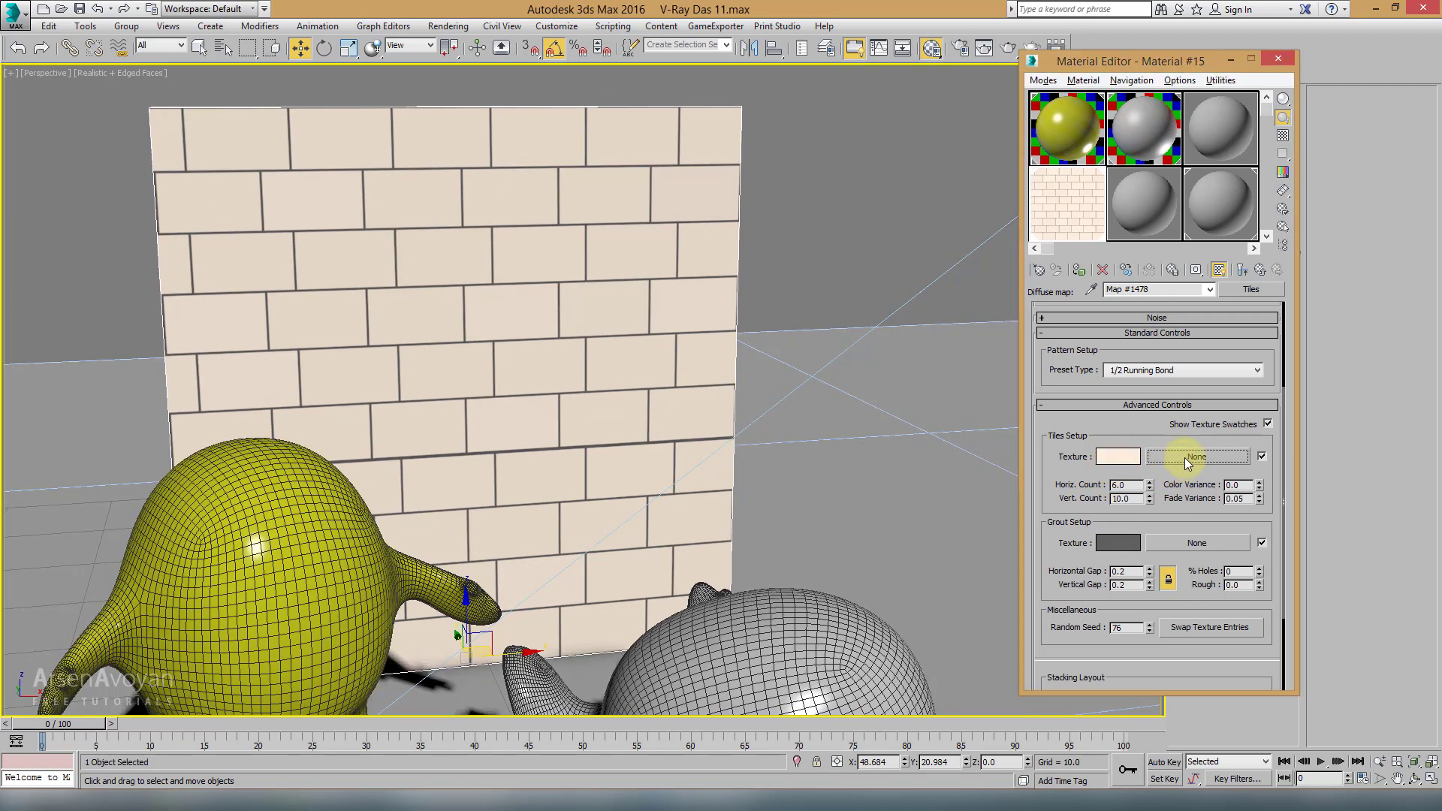
left_click(1183, 457)
left_click(363, 349)
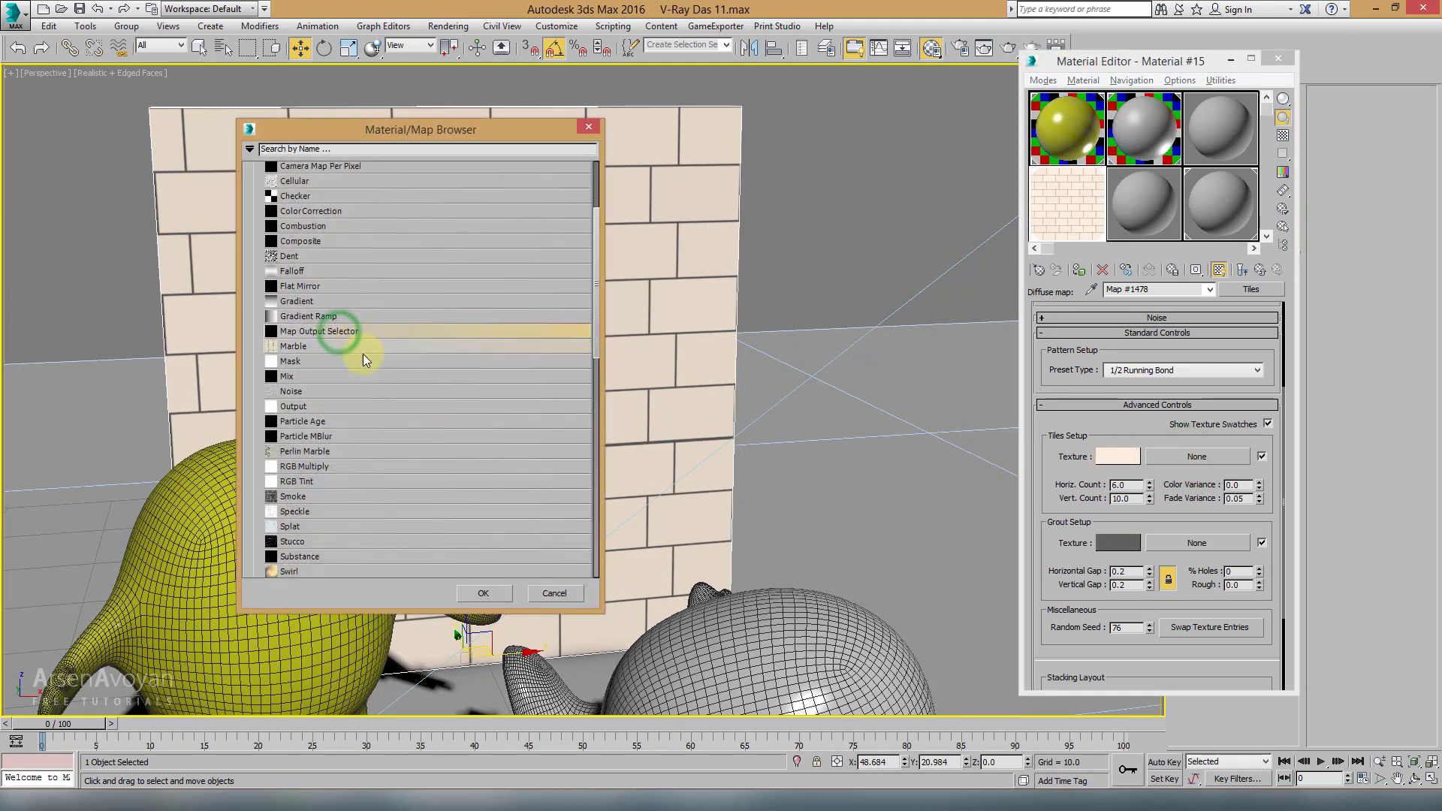
scroll(365, 359, "up", 3)
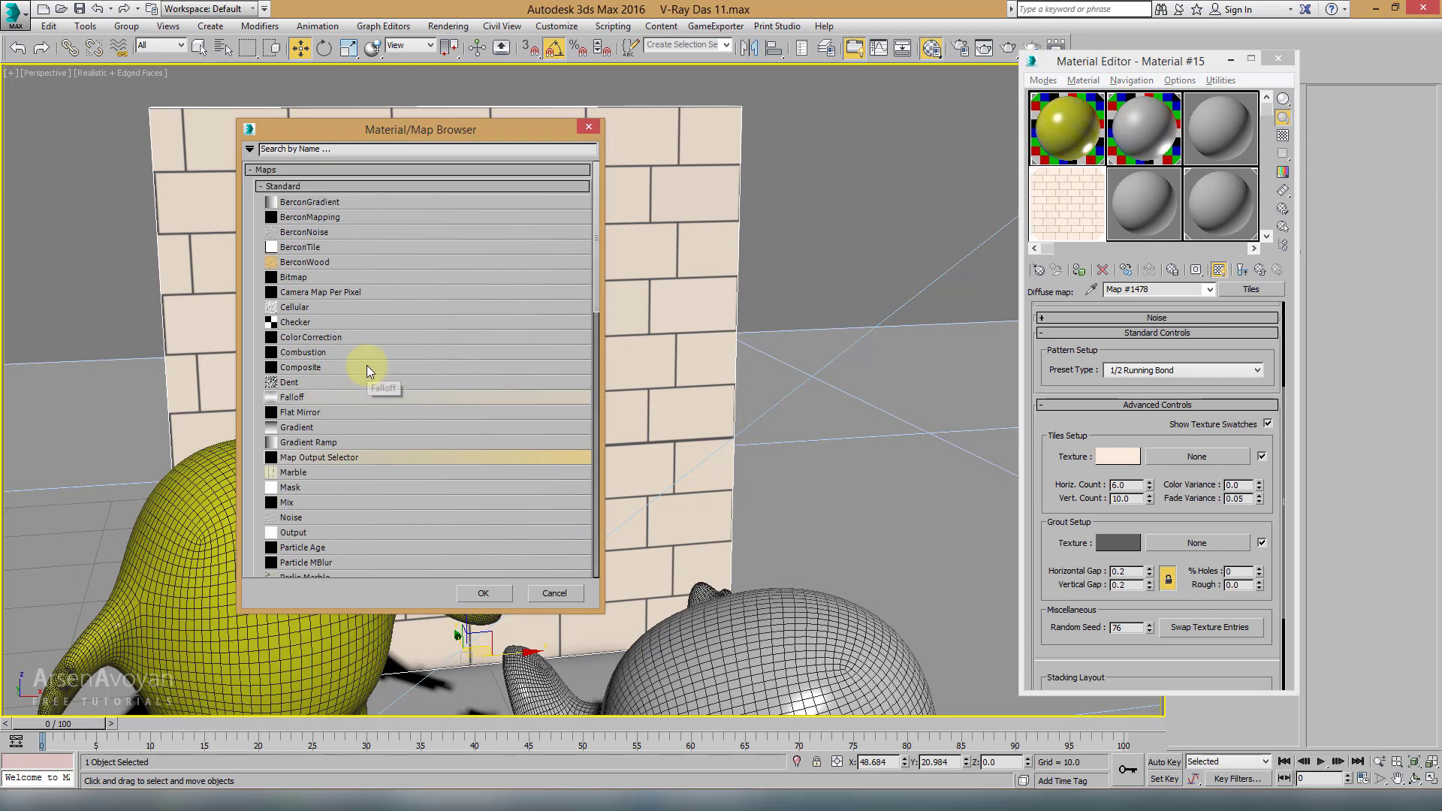
double_click(307, 279)
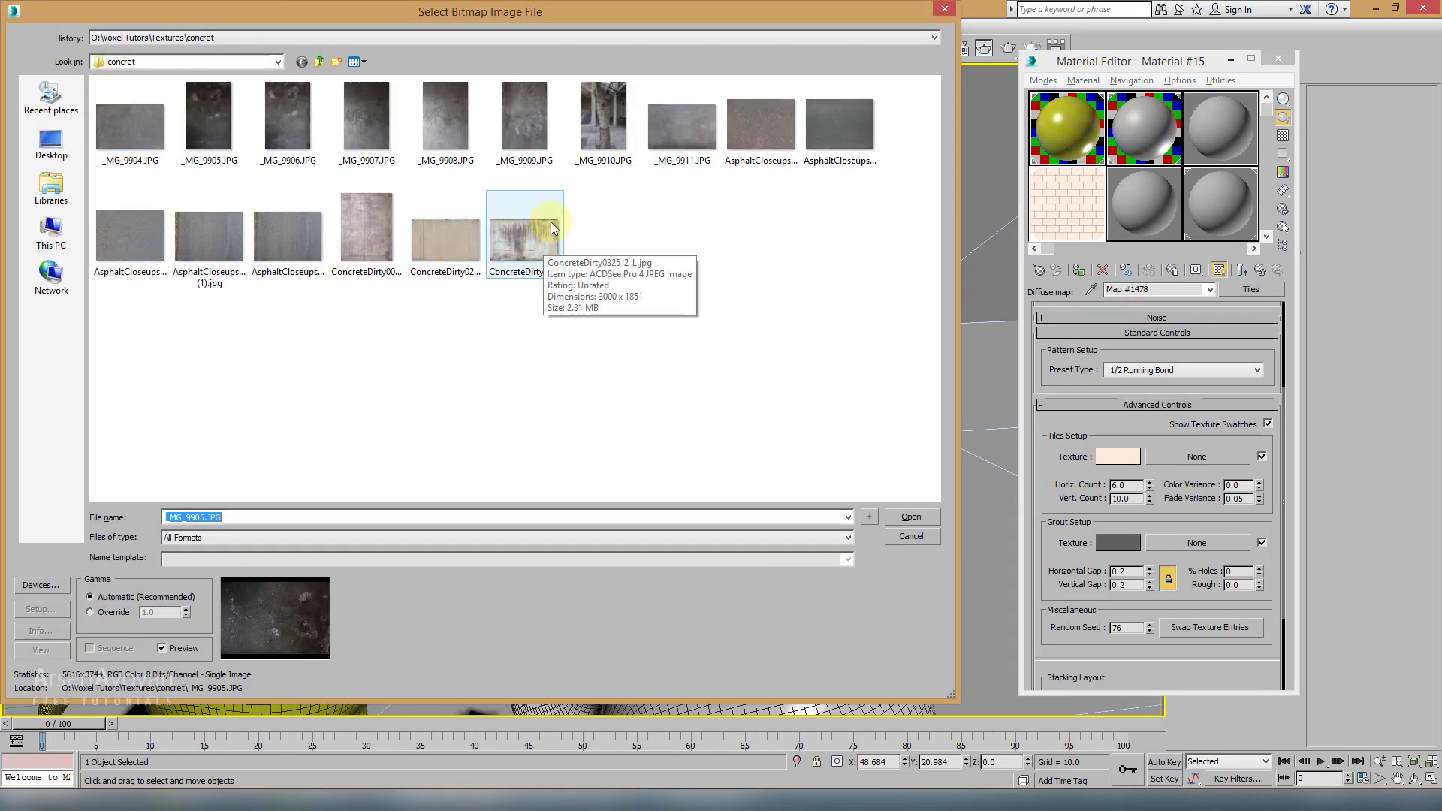
left_click(684, 139)
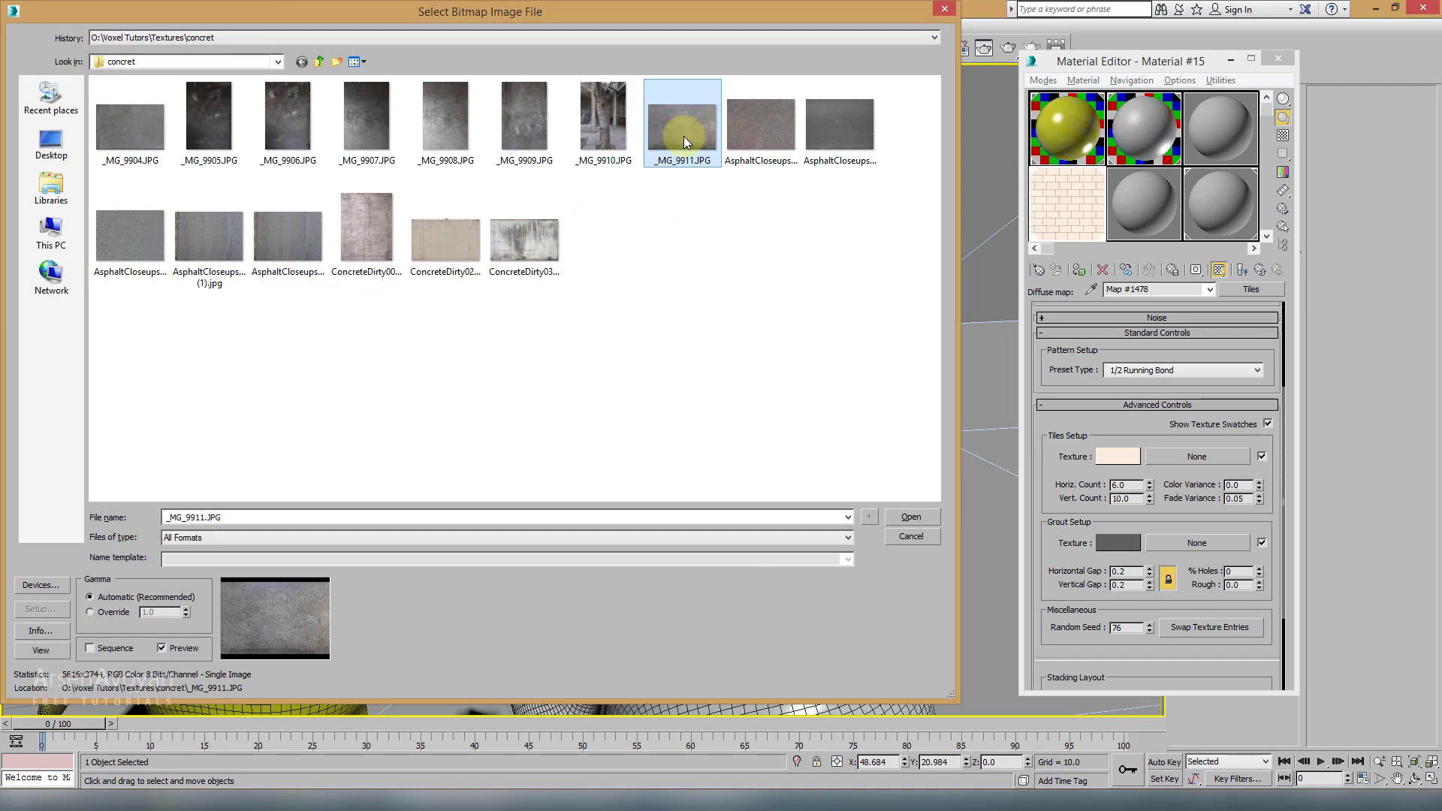
left_click(910, 517)
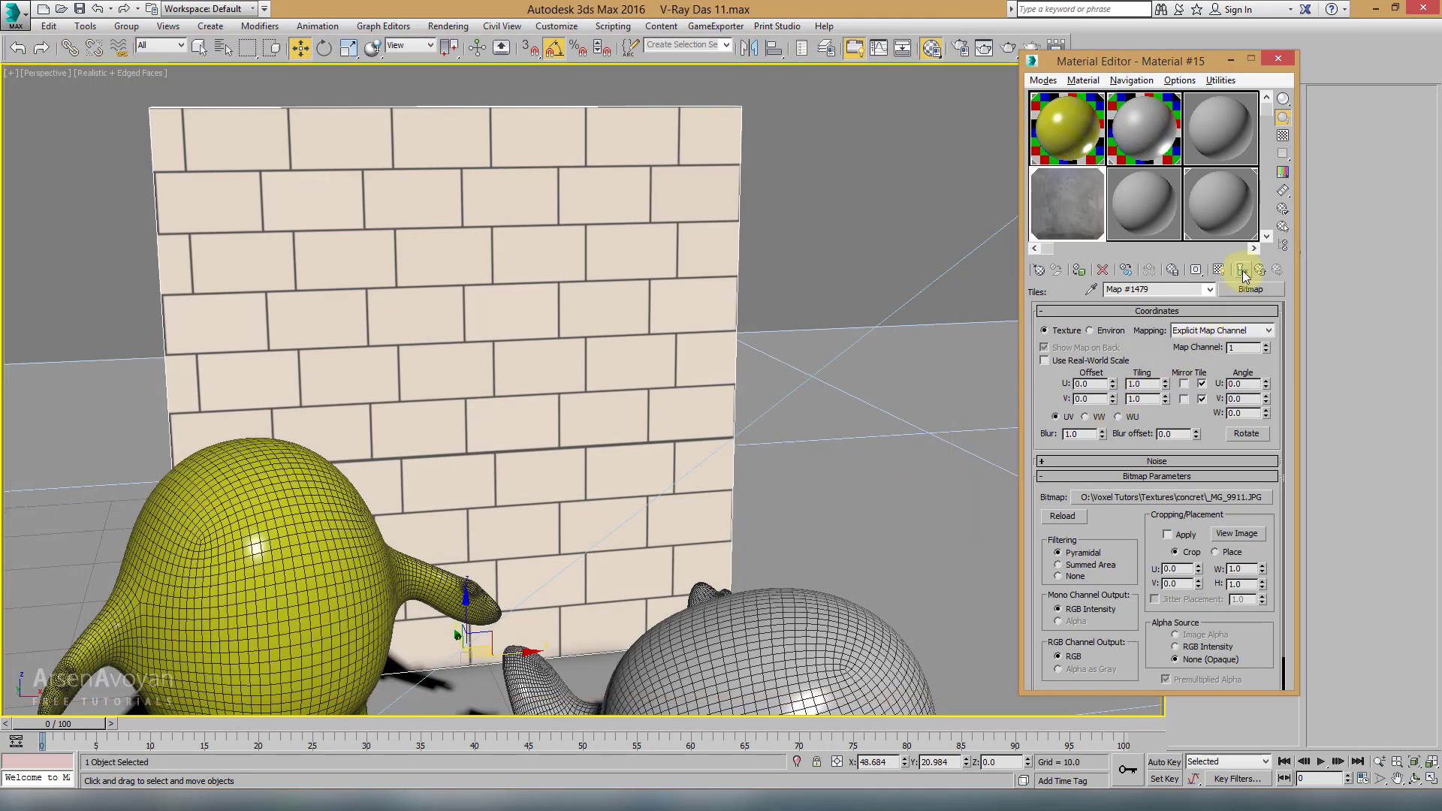
left_click(1259, 272)
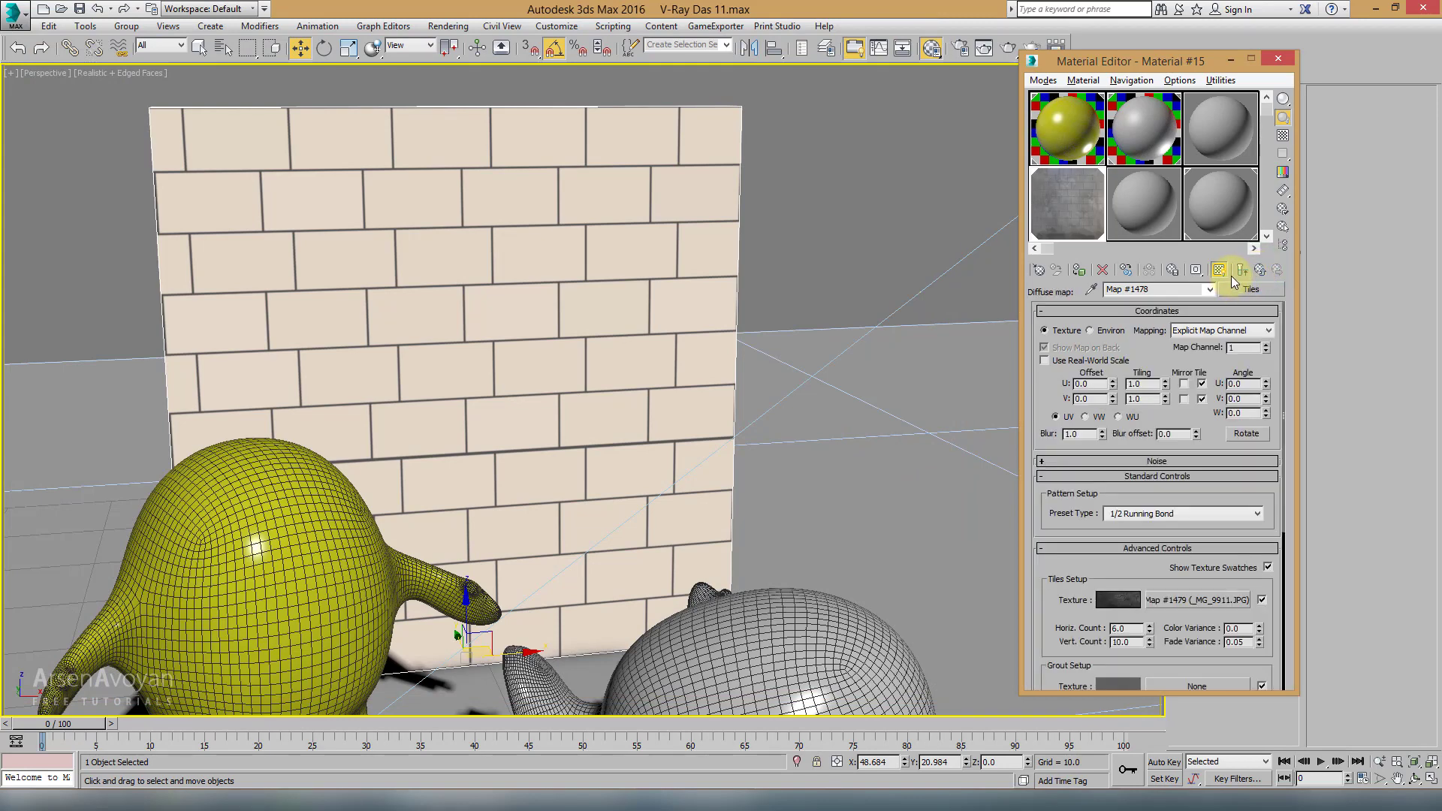
Step: Examine the textured Tiles map and its parent material in an enlarged sample preview
left_click(1219, 270)
left_click(1219, 270)
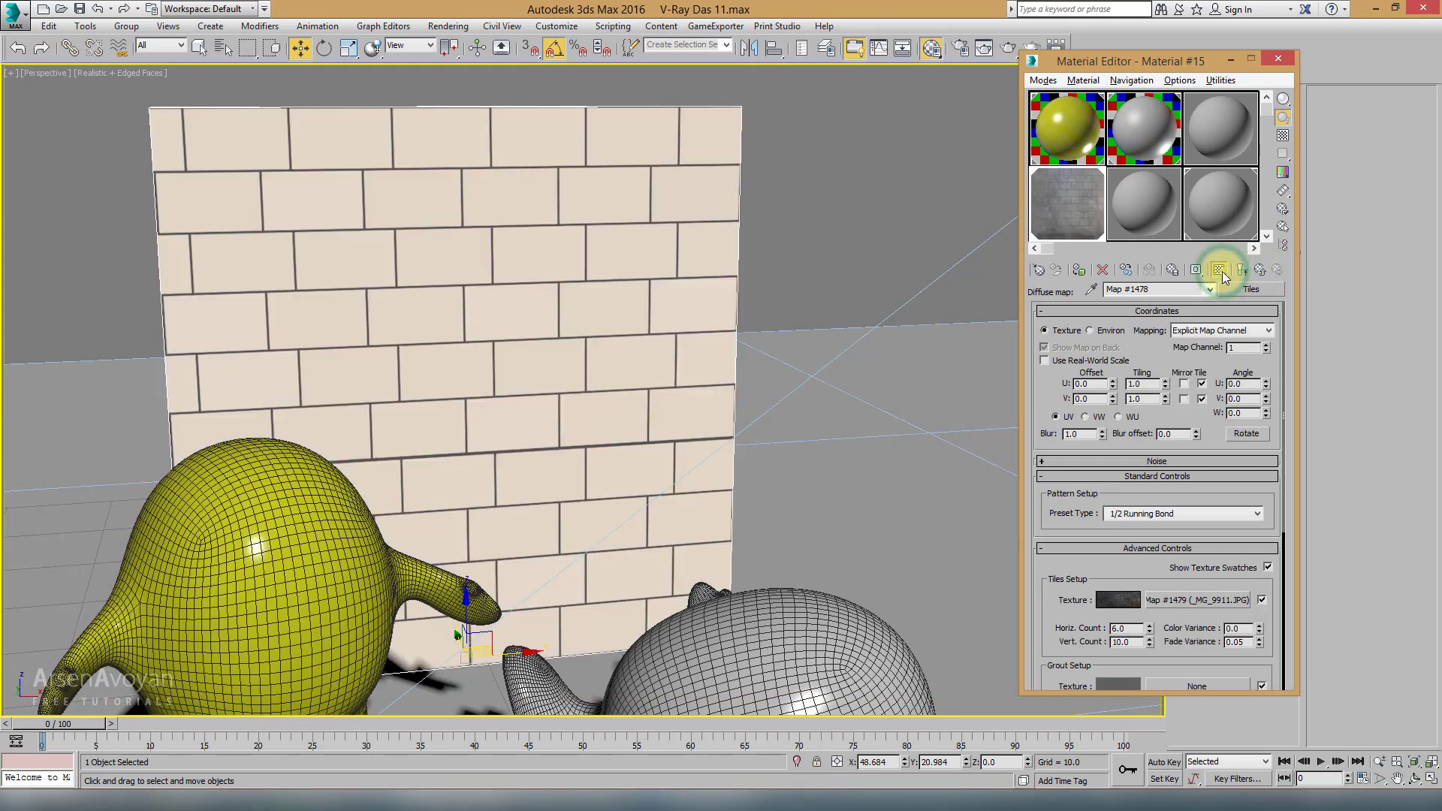
double_click(1058, 214)
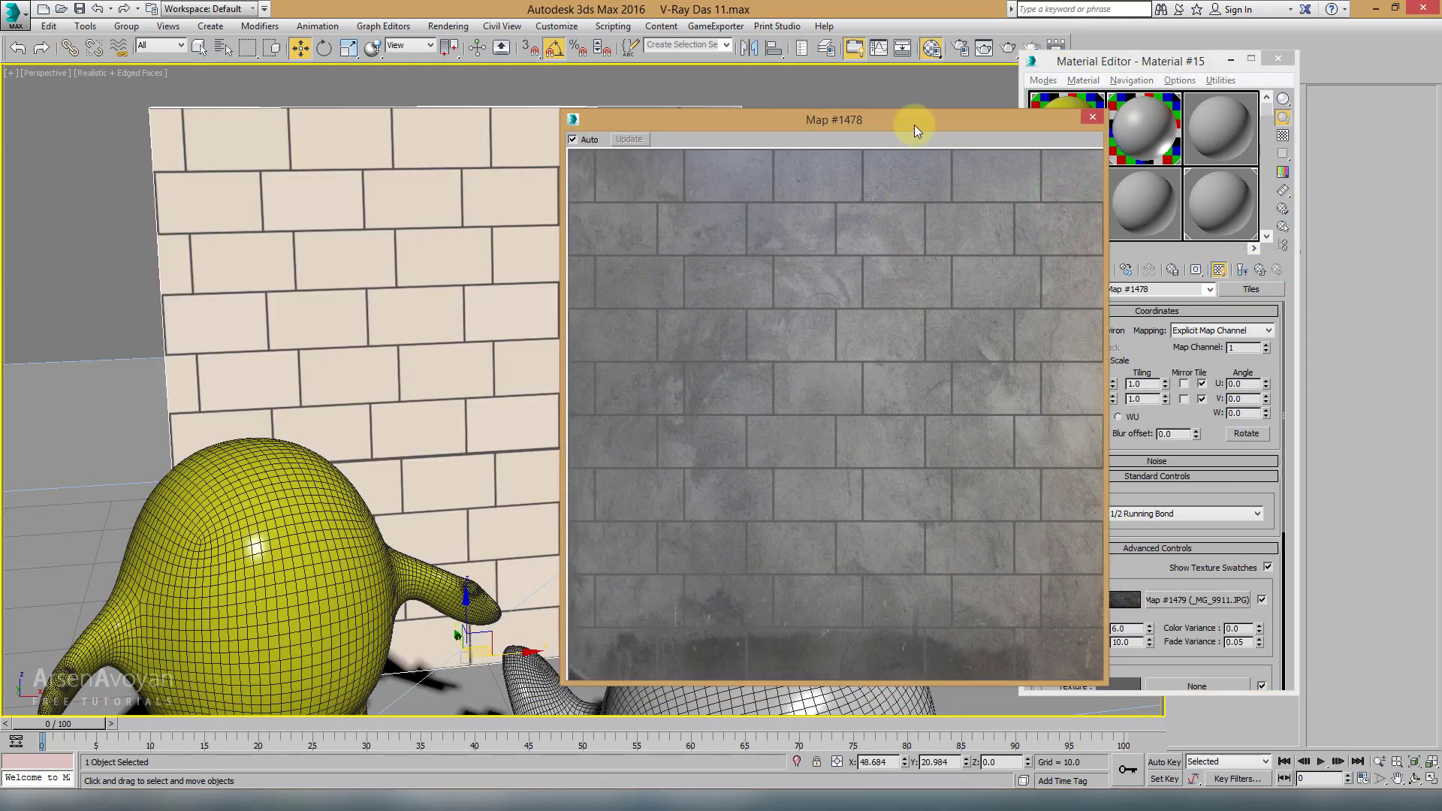
left_click_drag(913, 128, 684, 116)
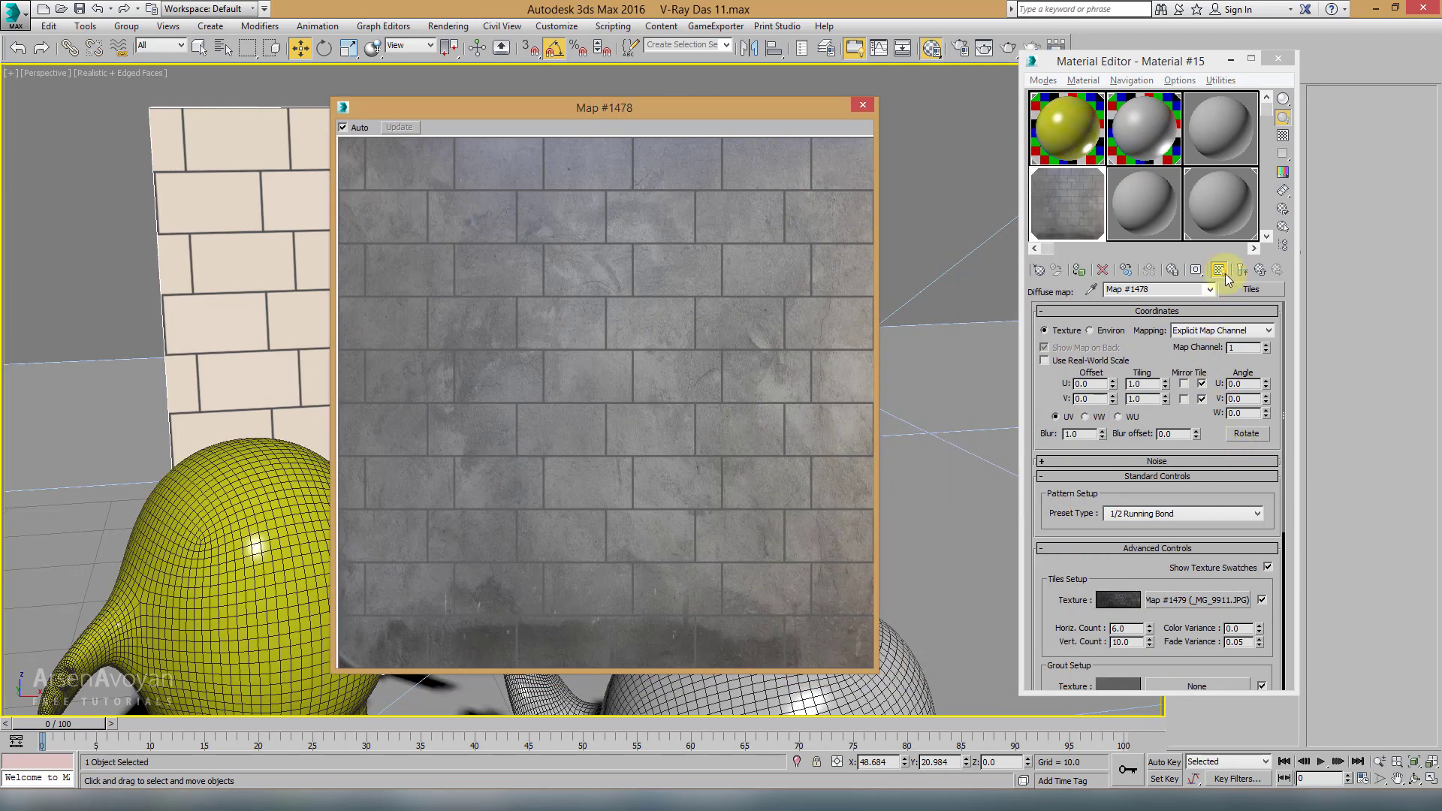
left_click(1261, 270)
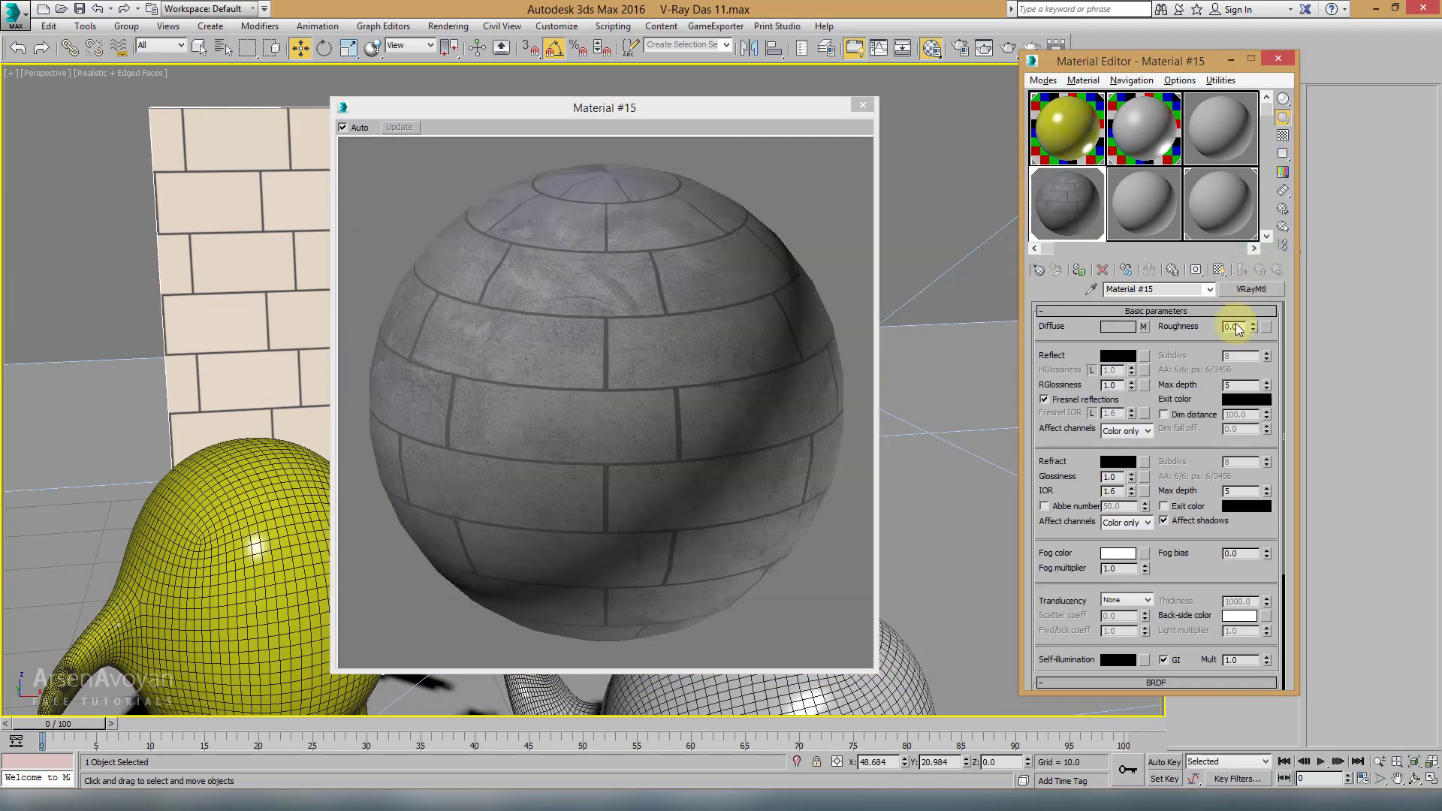
left_click(1146, 328)
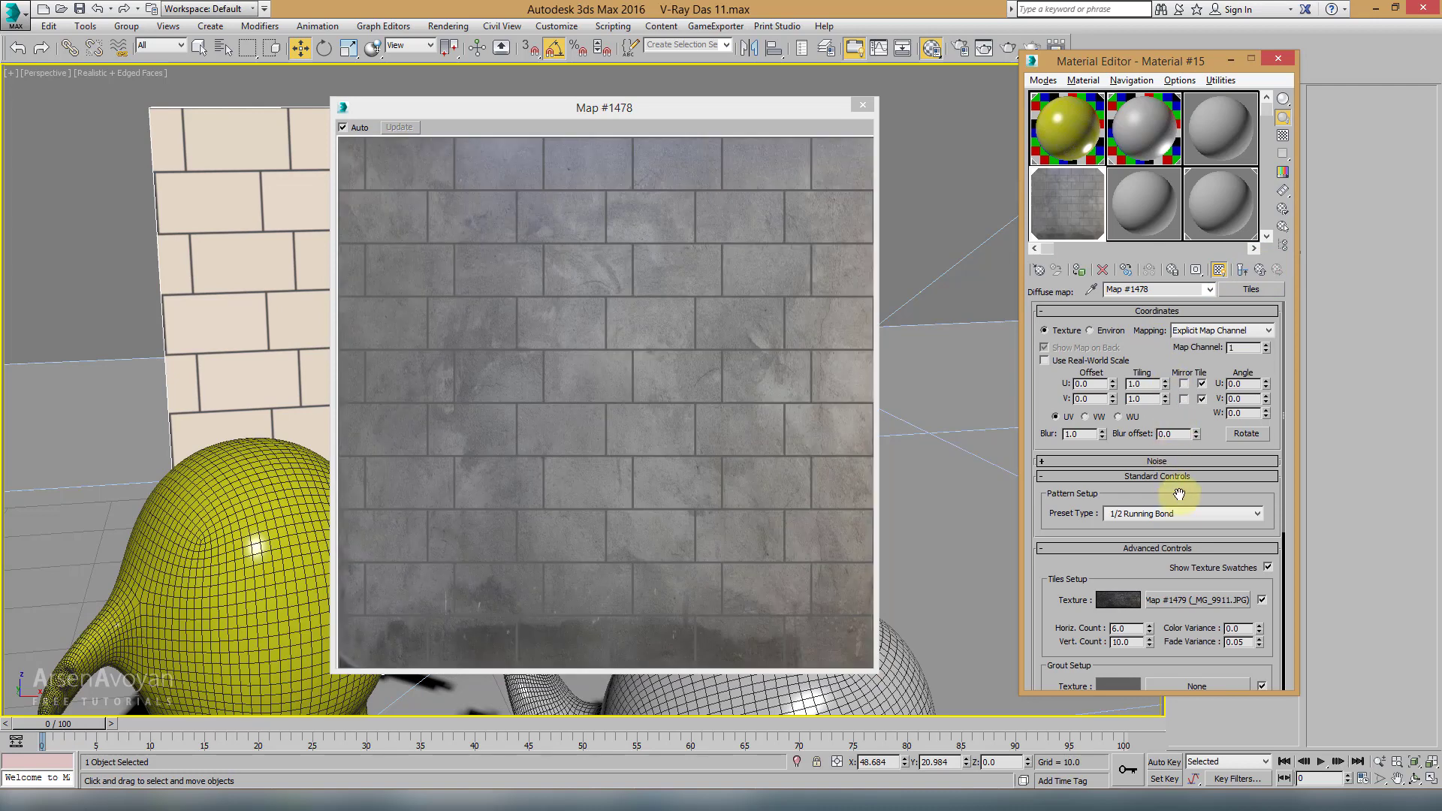
Step: Assign the bitmap _MG_9905.JPG as the Grout Setup texture and return to the Tiles map
left_click_drag(1202, 445, 1194, 327)
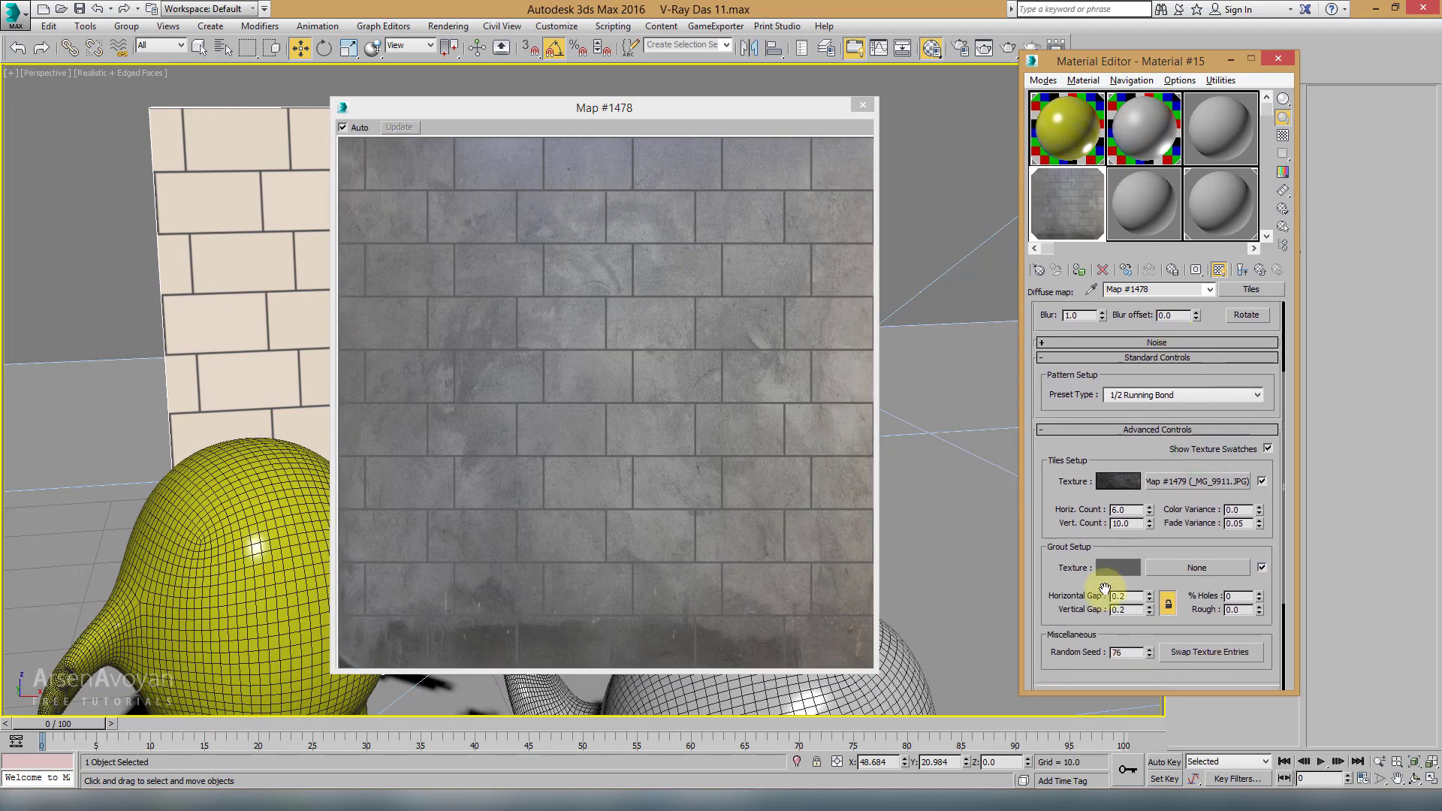
left_click(1157, 567)
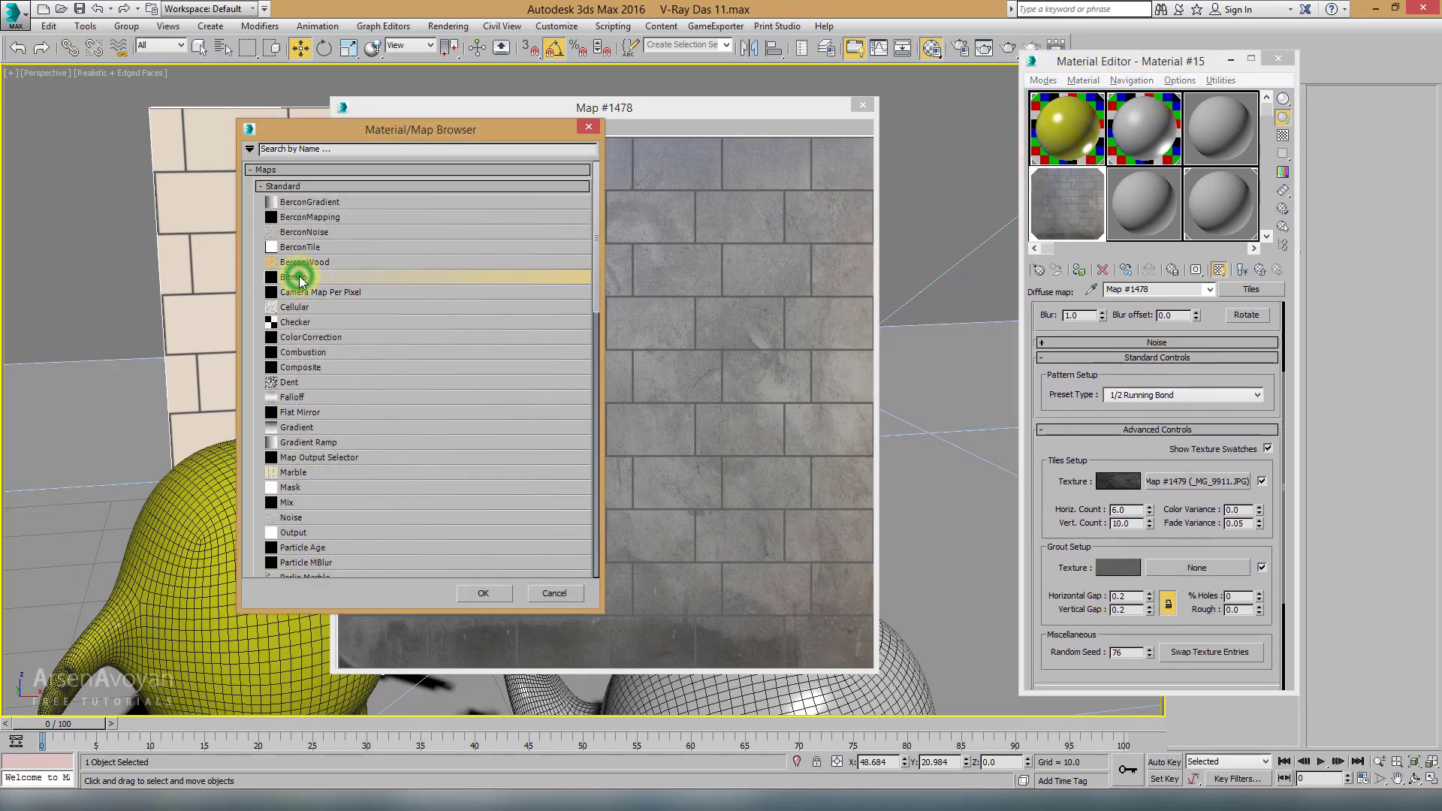
double_click(300, 279)
left_click(209, 120)
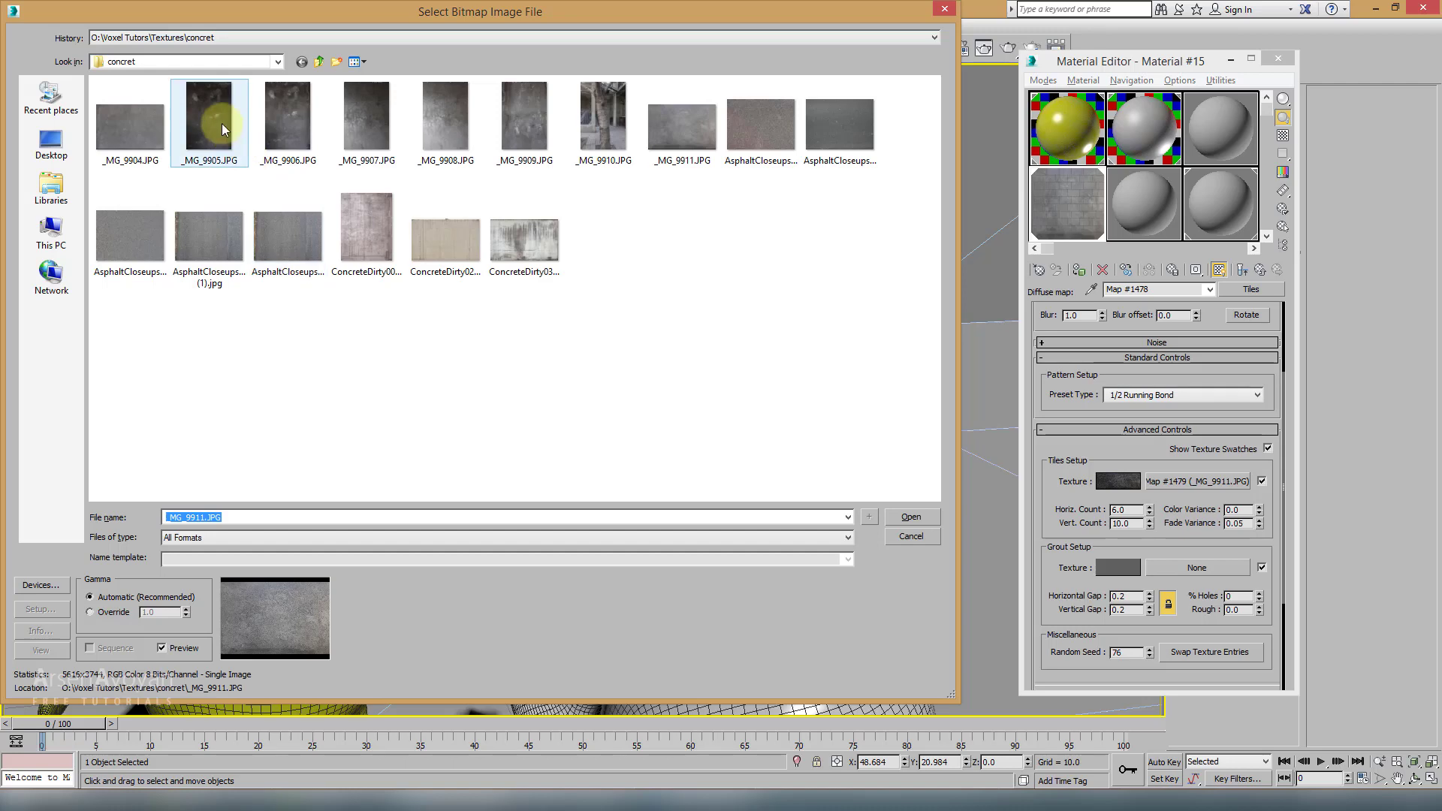
left_click(910, 516)
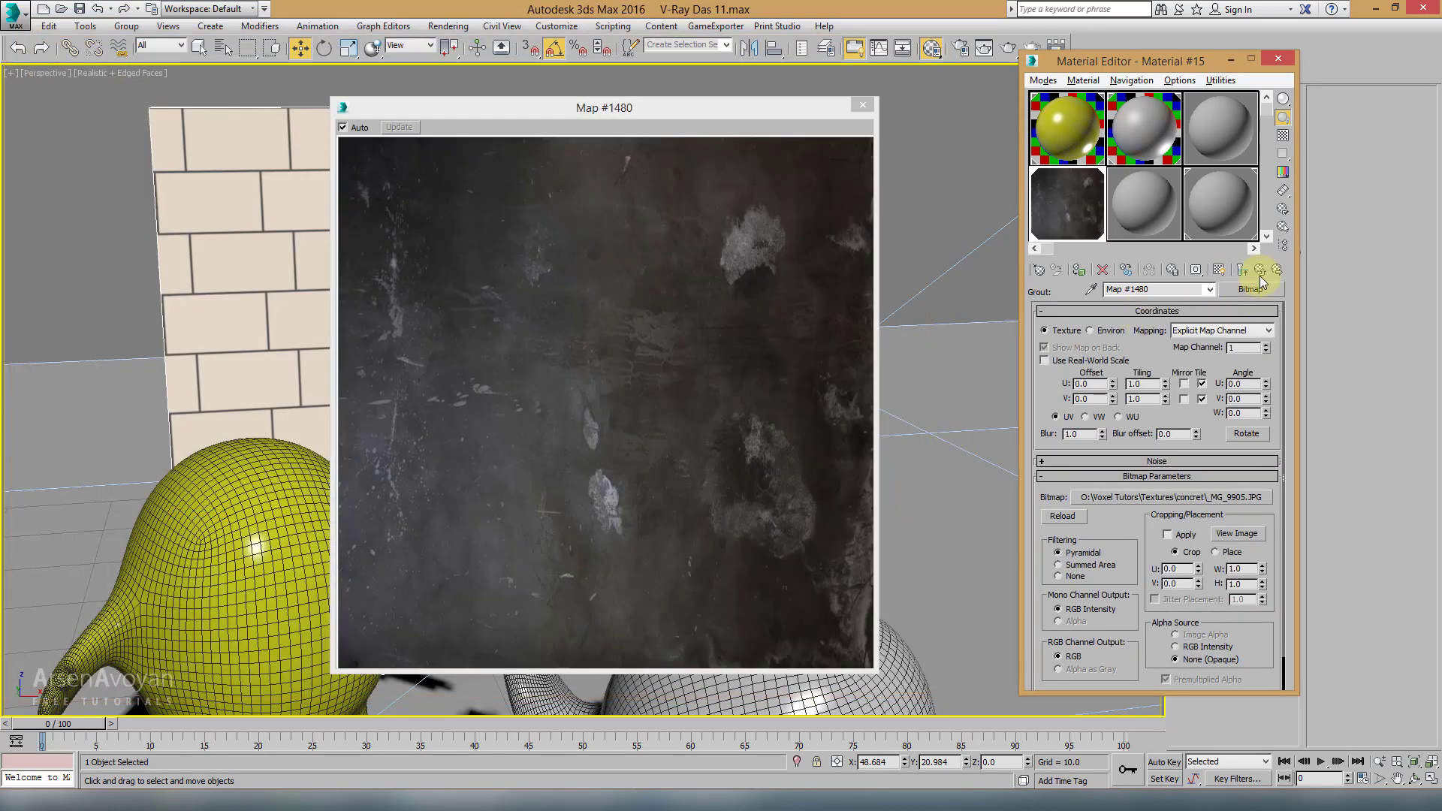
left_click(1260, 274)
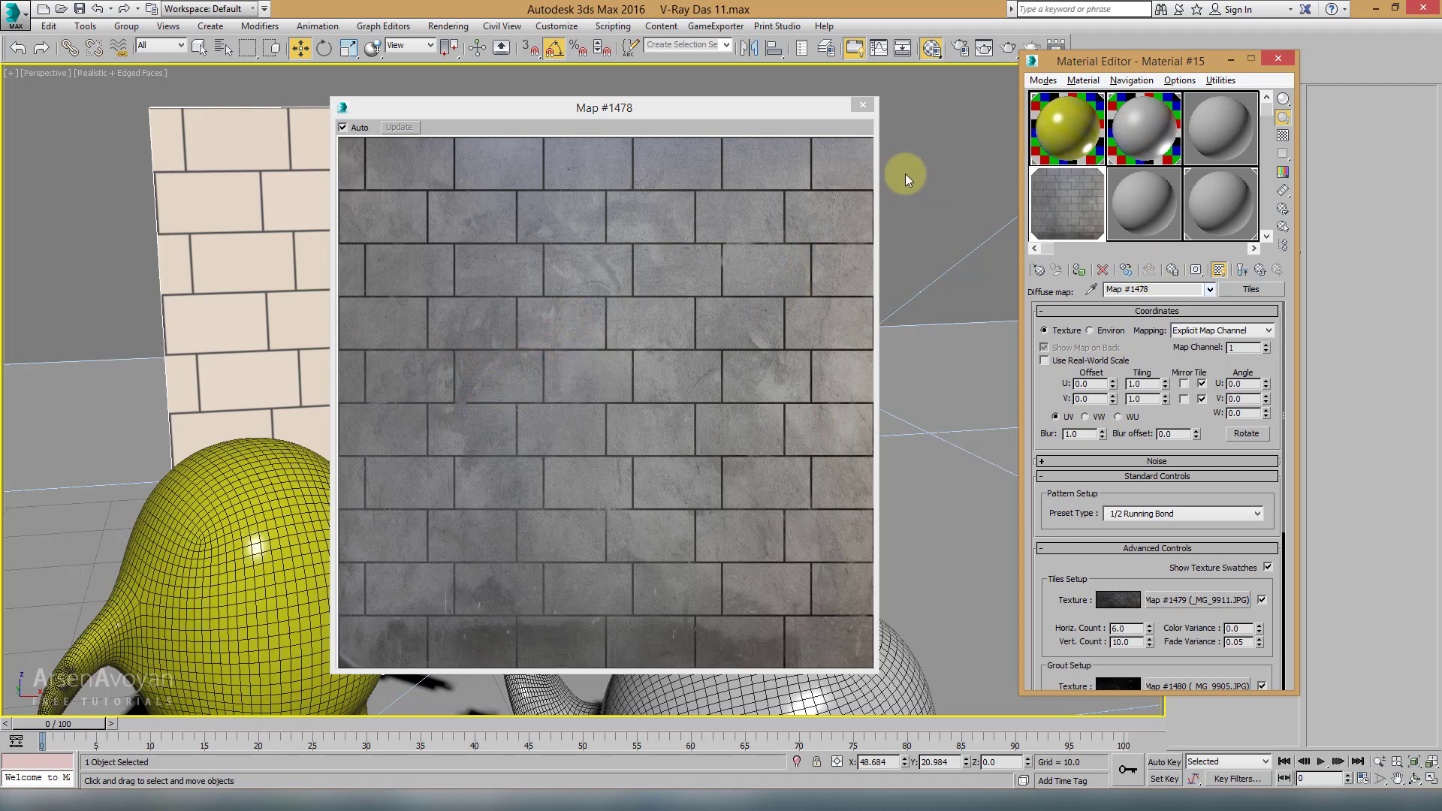
Step: Close the enlarged map preview and refresh the Tiles map's shading on the wall in the viewport
left_click_drag(799, 111, 726, 106)
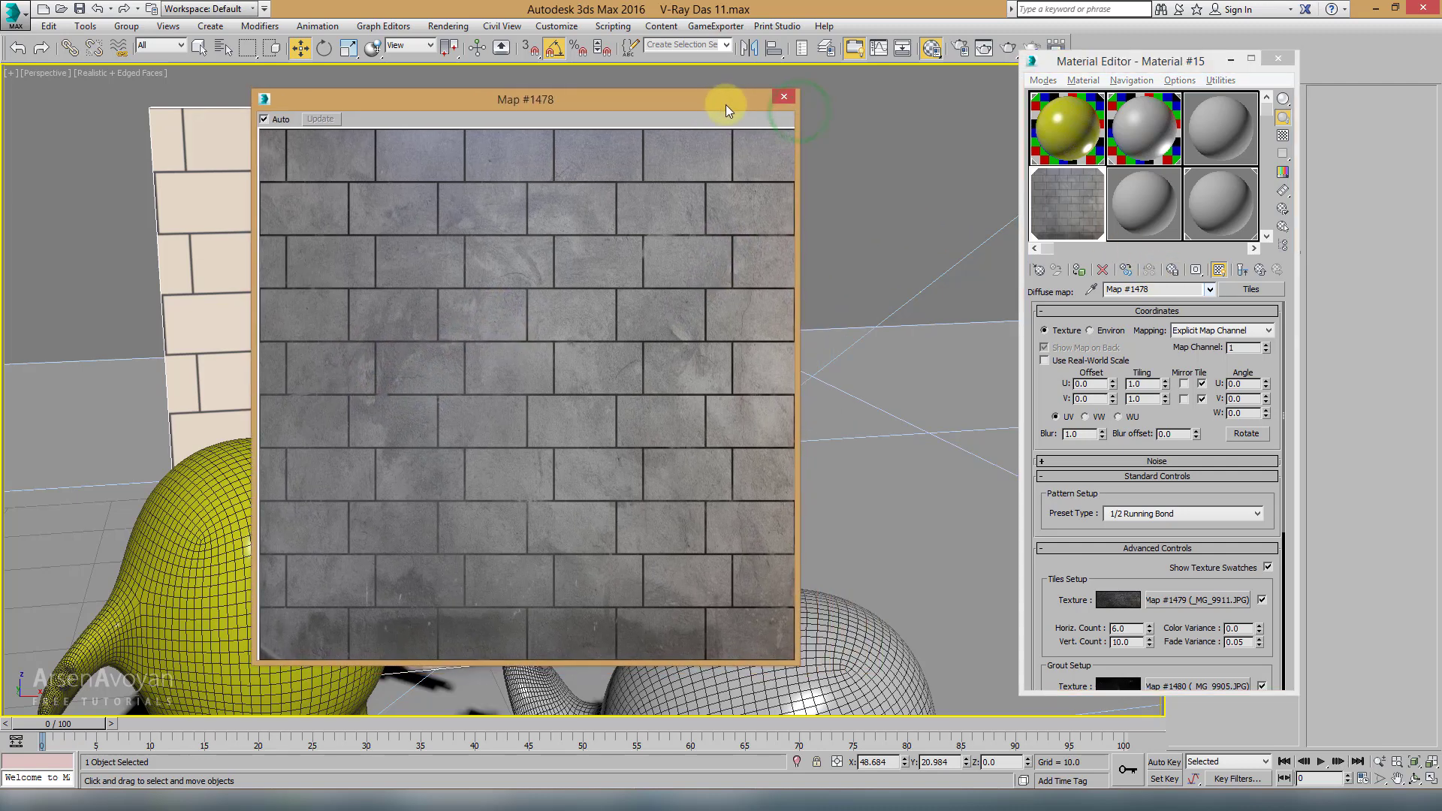
left_click(784, 97)
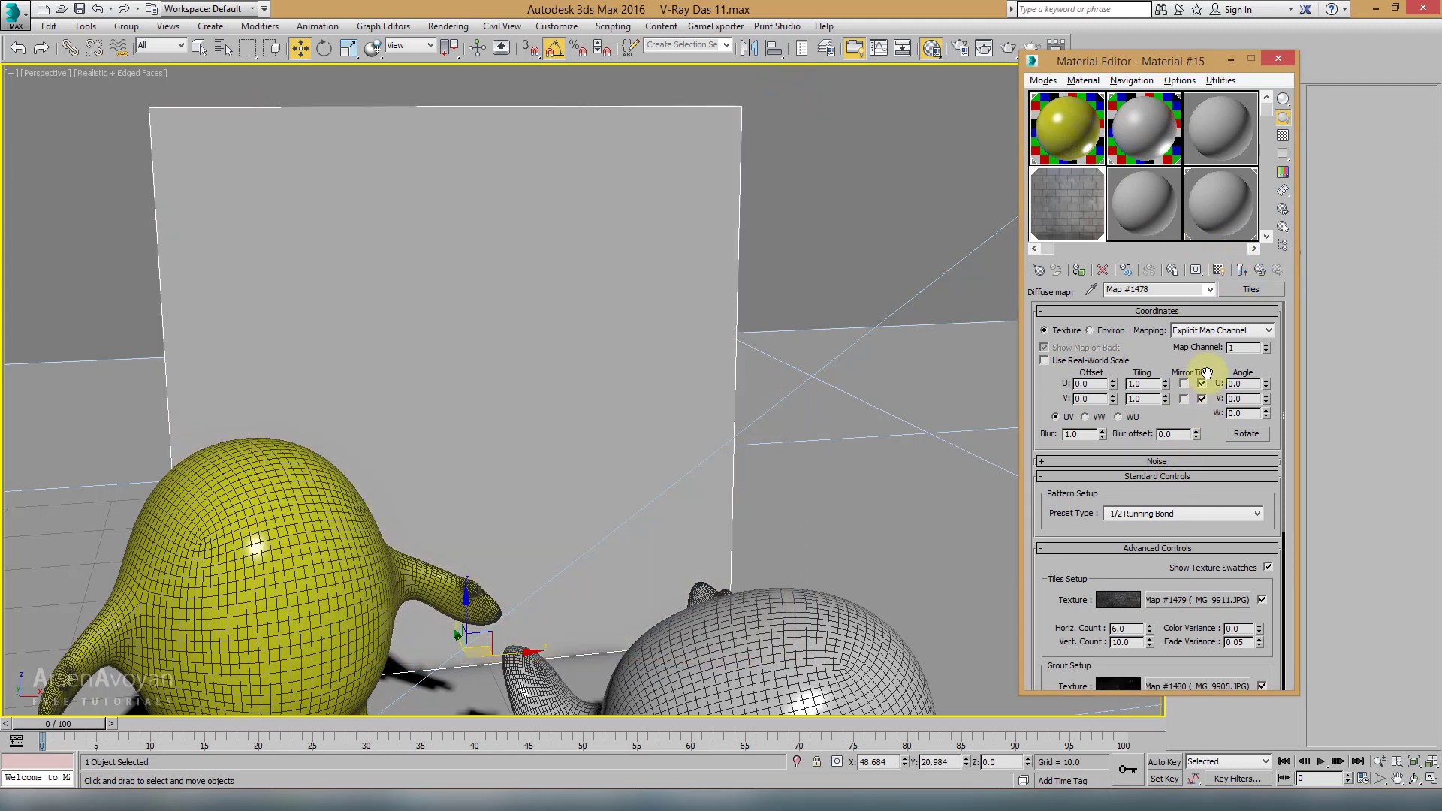
left_click(1218, 270)
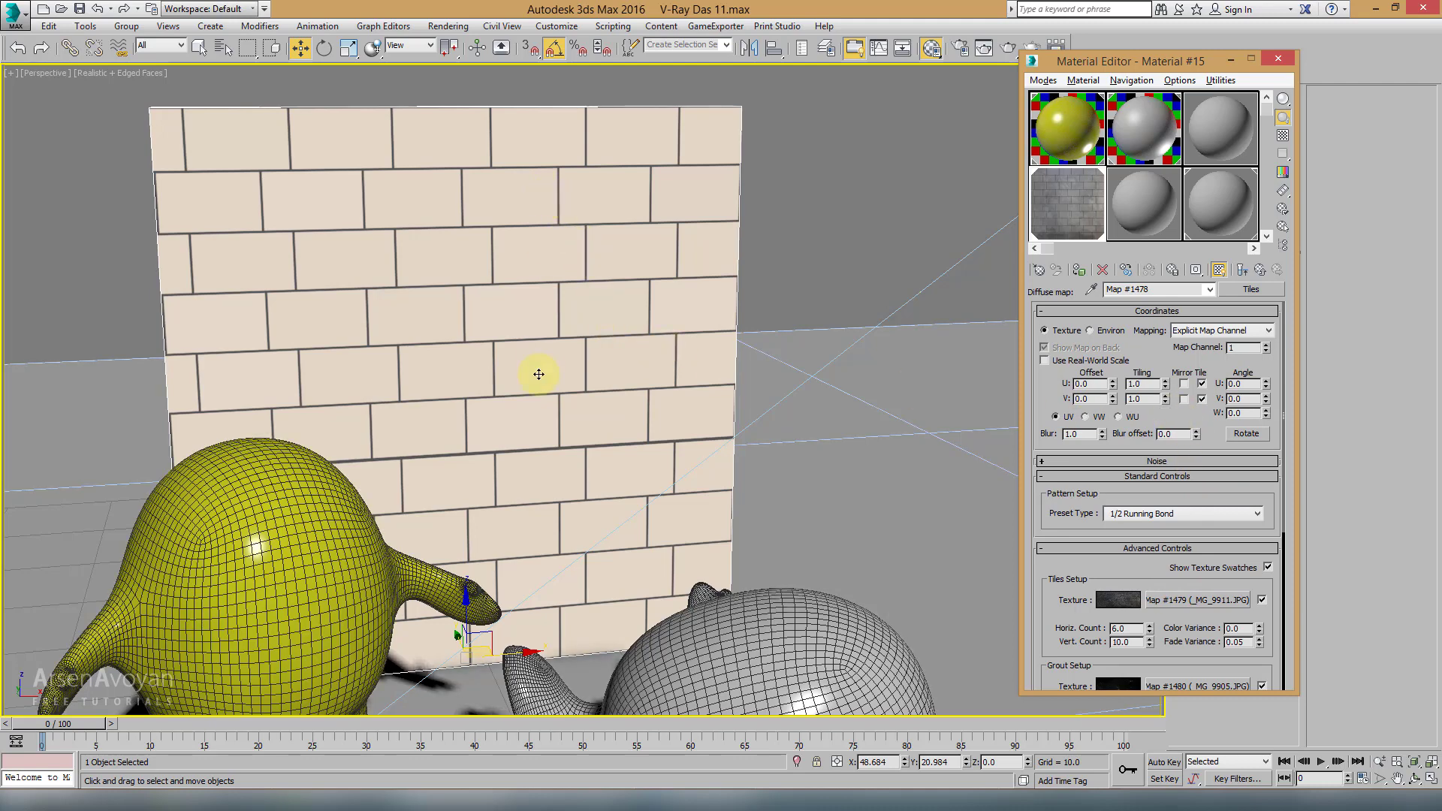
Step: Display the Tiles Setup bitmap alone on the wall in the viewport and view its source image
left_click(1187, 600)
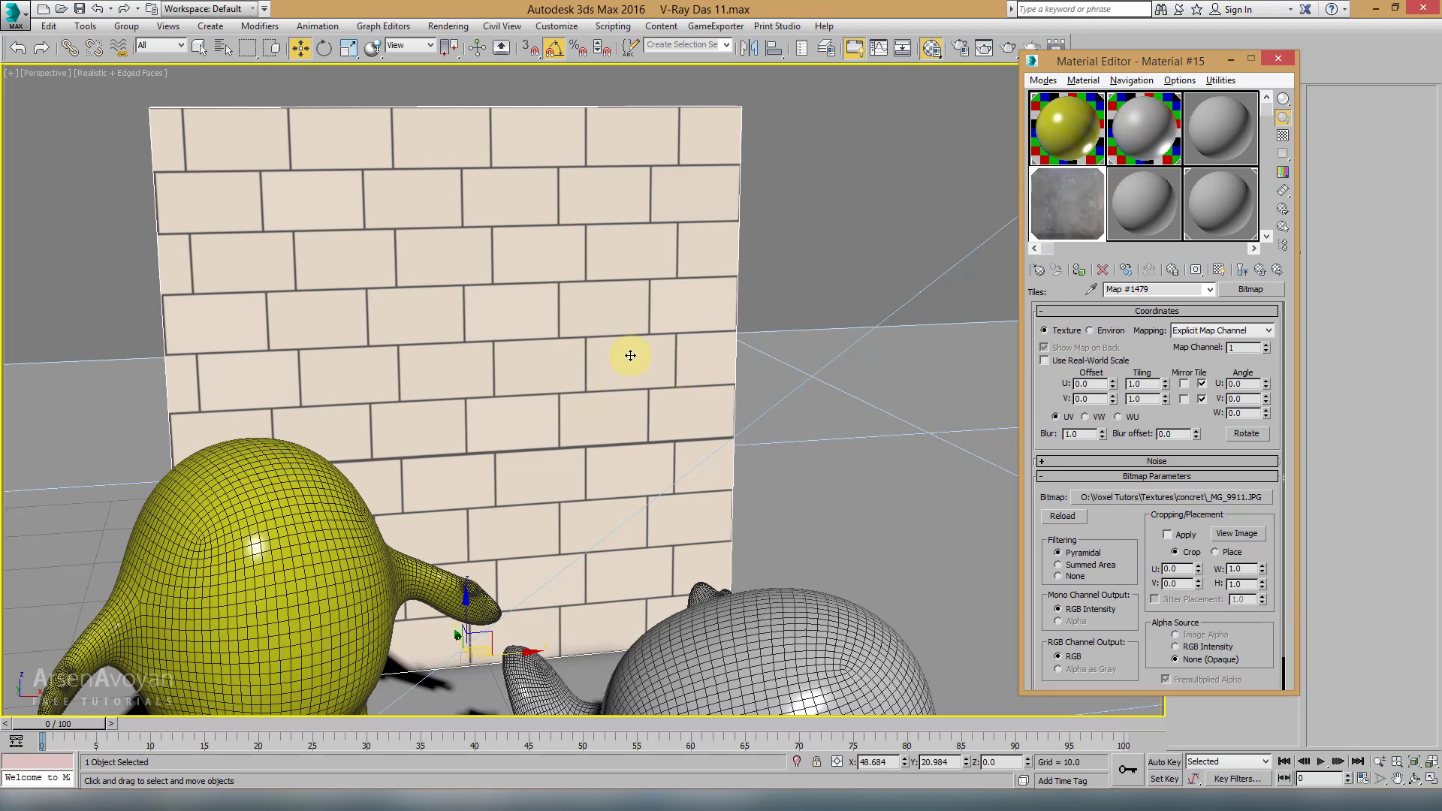
left_click(1219, 270)
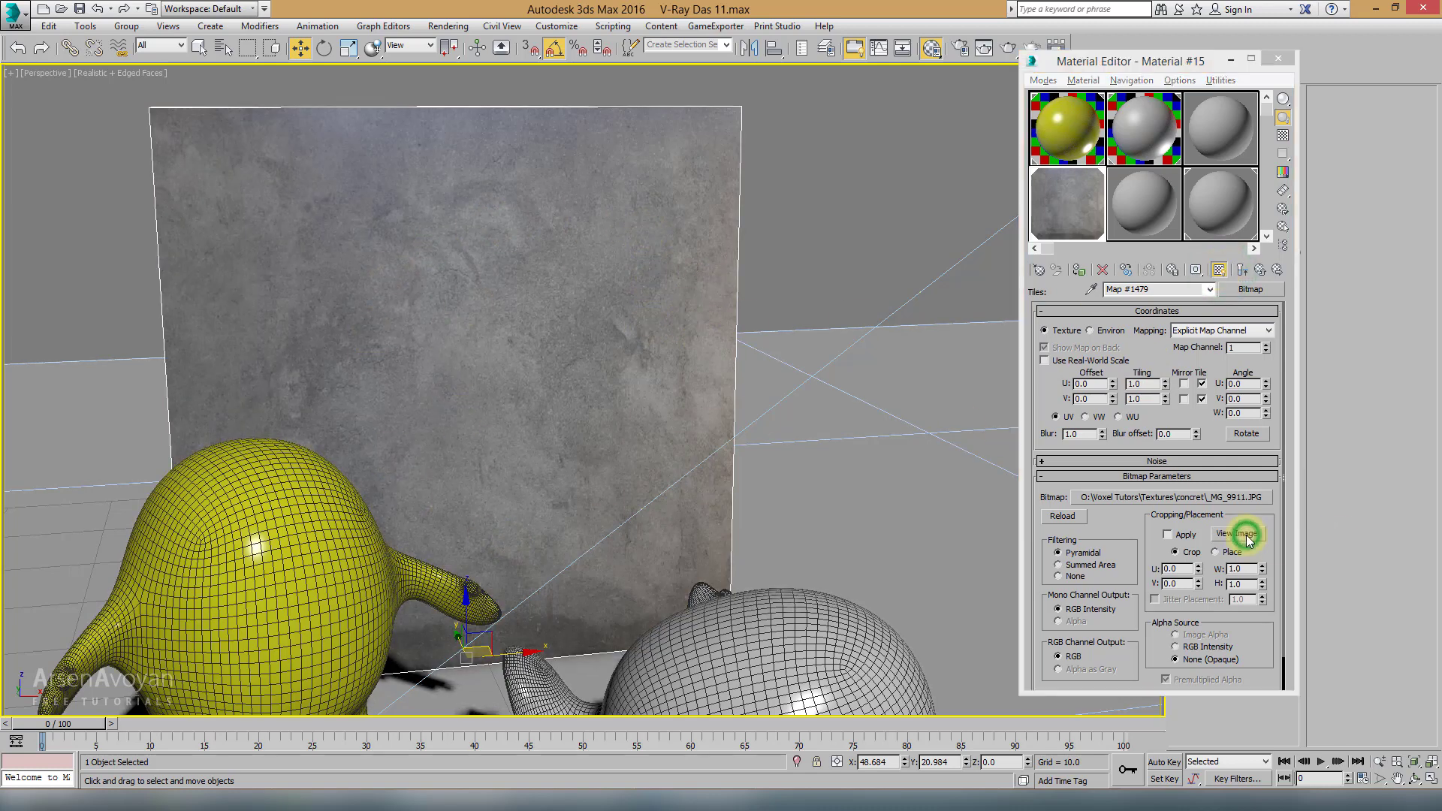
left_click(1237, 533)
left_click(1089, 94)
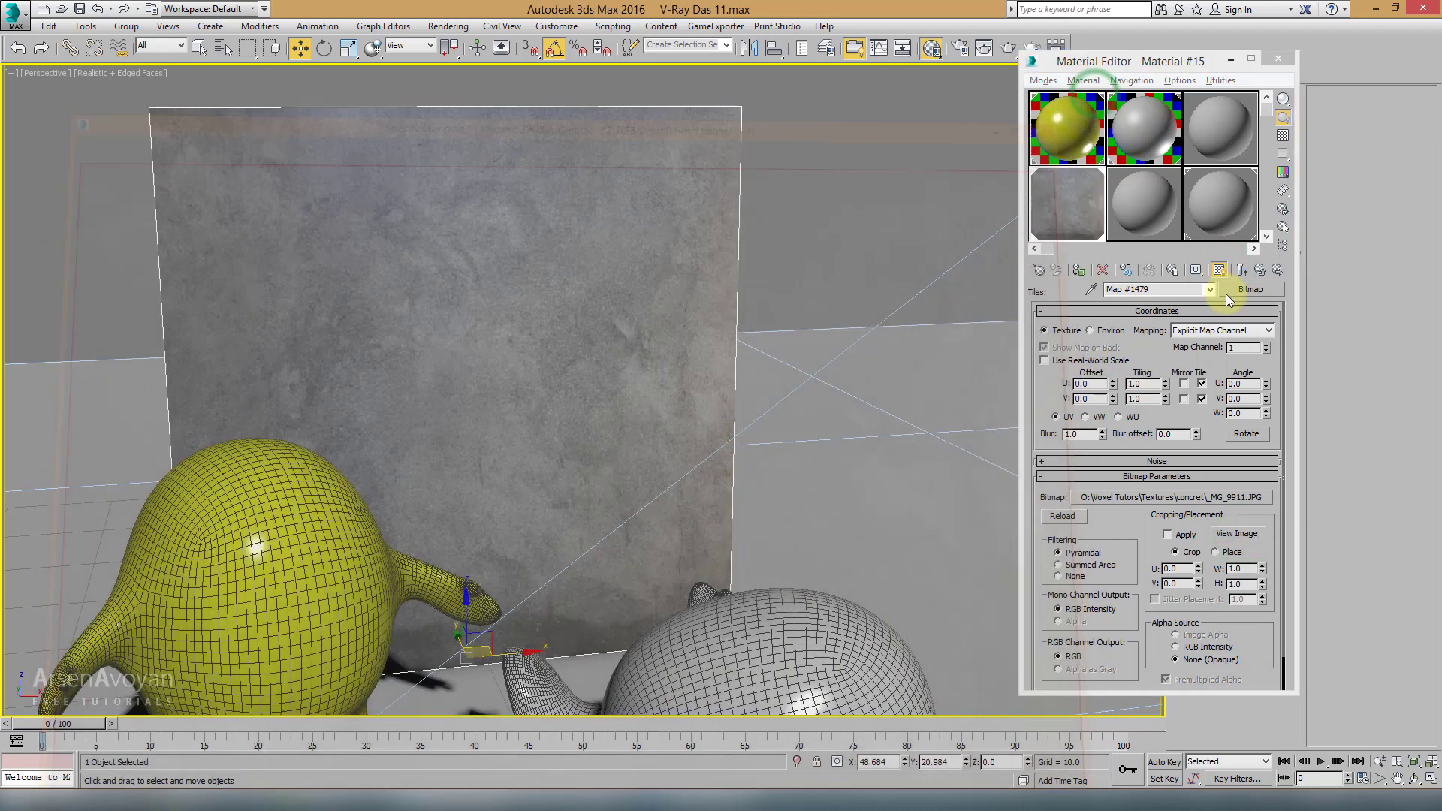
Step: Display the Grout Setup bitmap alone on the wall in the viewport
left_click(1262, 270)
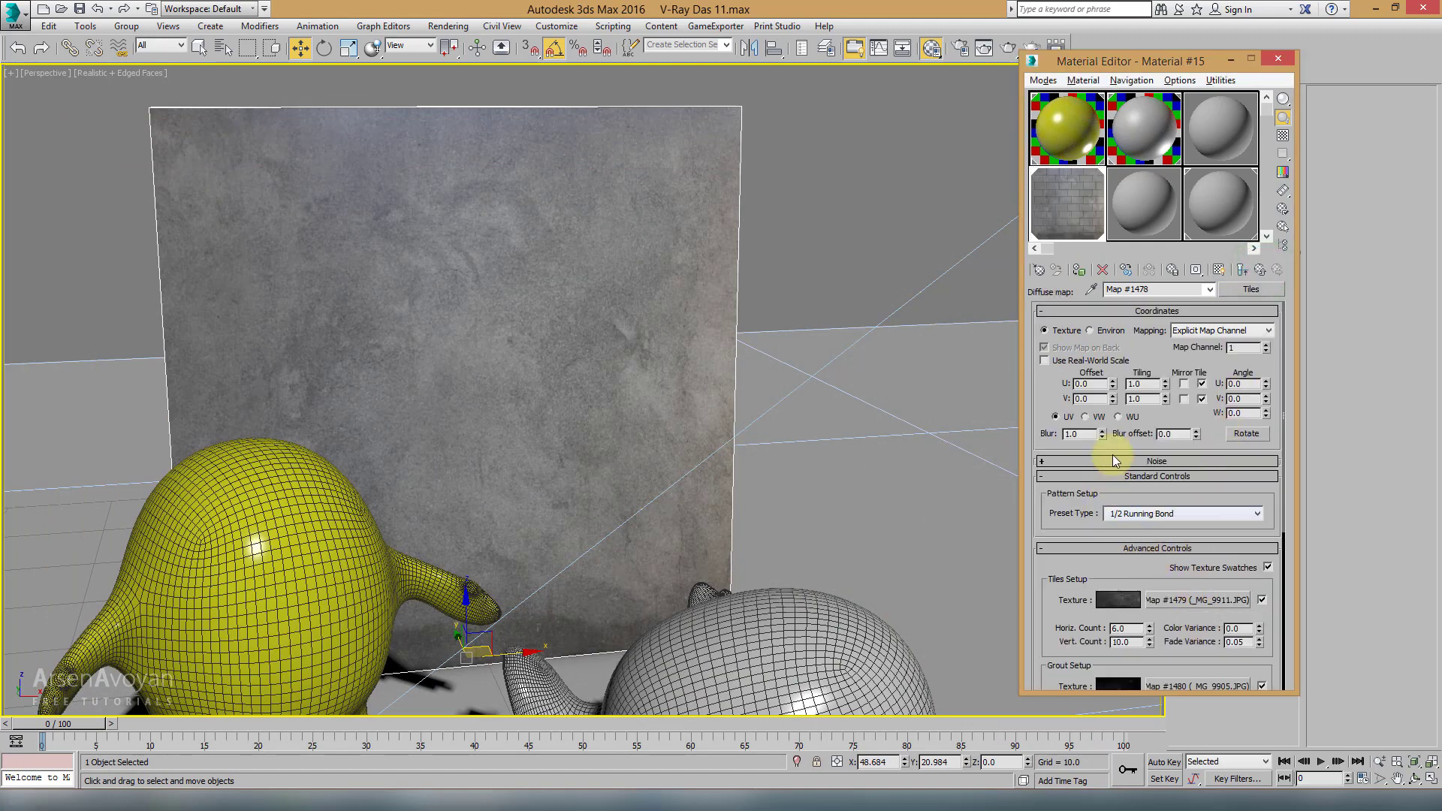
scroll(1138, 428, "down", 3)
left_click(1190, 615)
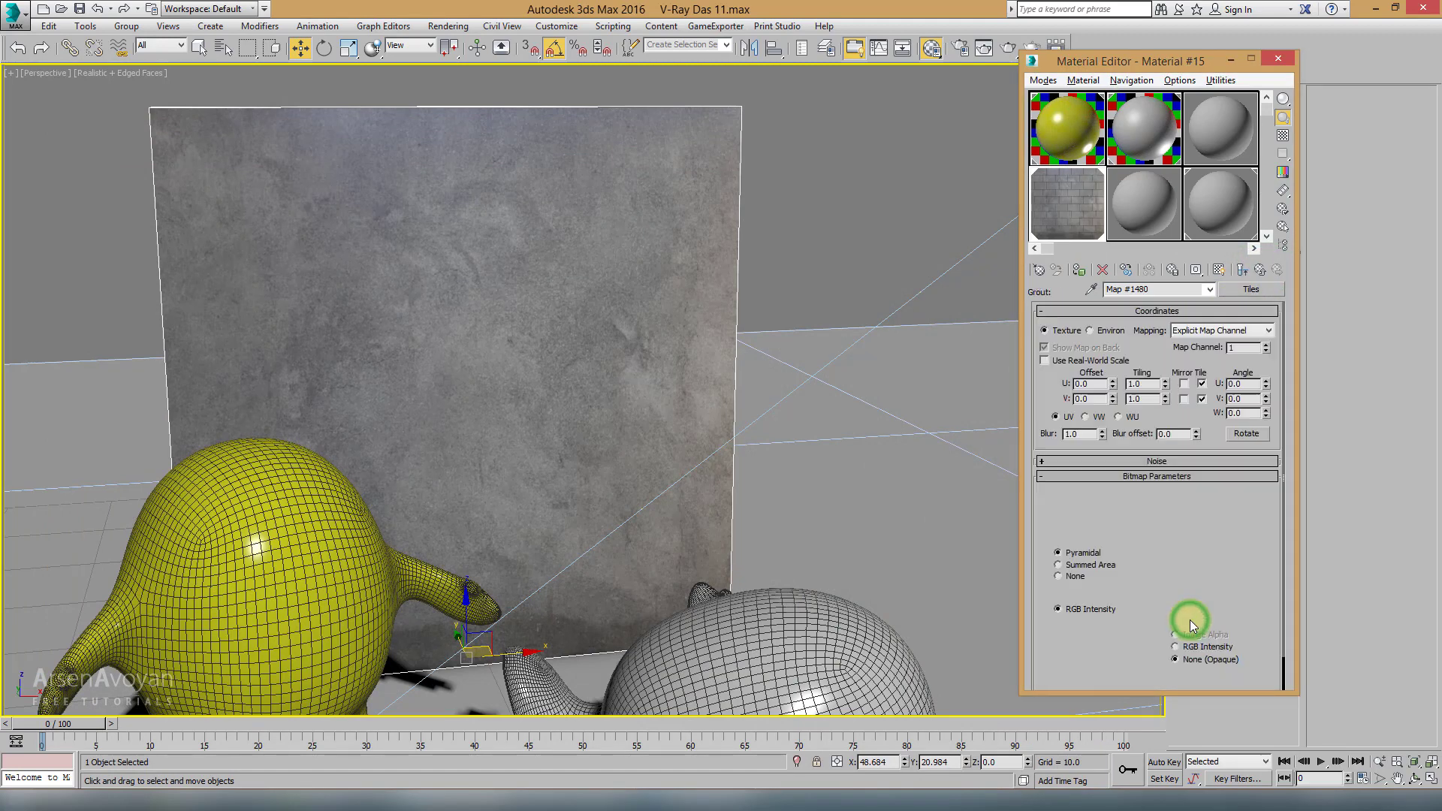
left_click(1218, 269)
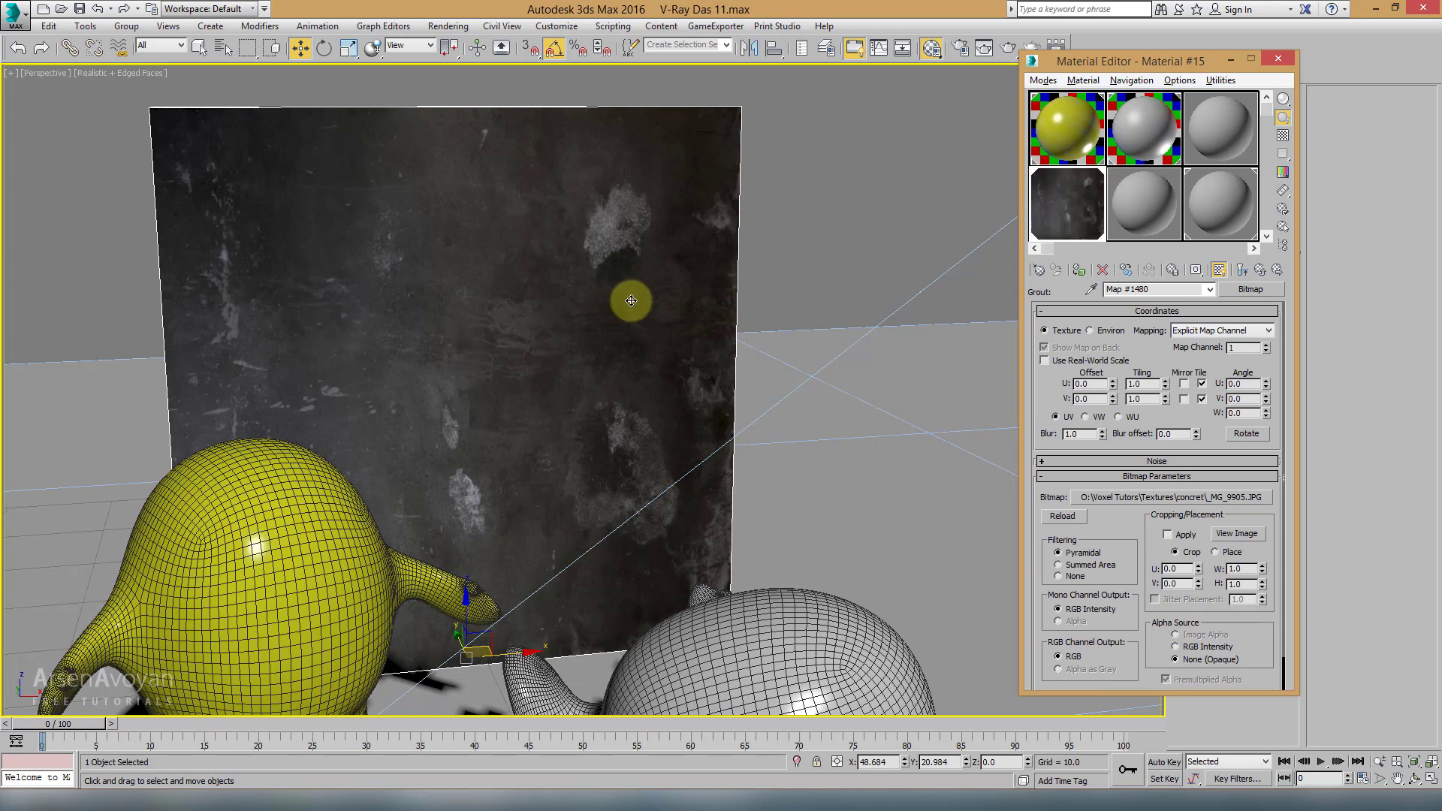
Step: Return to the parent Tiles map, show it on the wall again and bring its tile and grout settings into view
left_click(1260, 269)
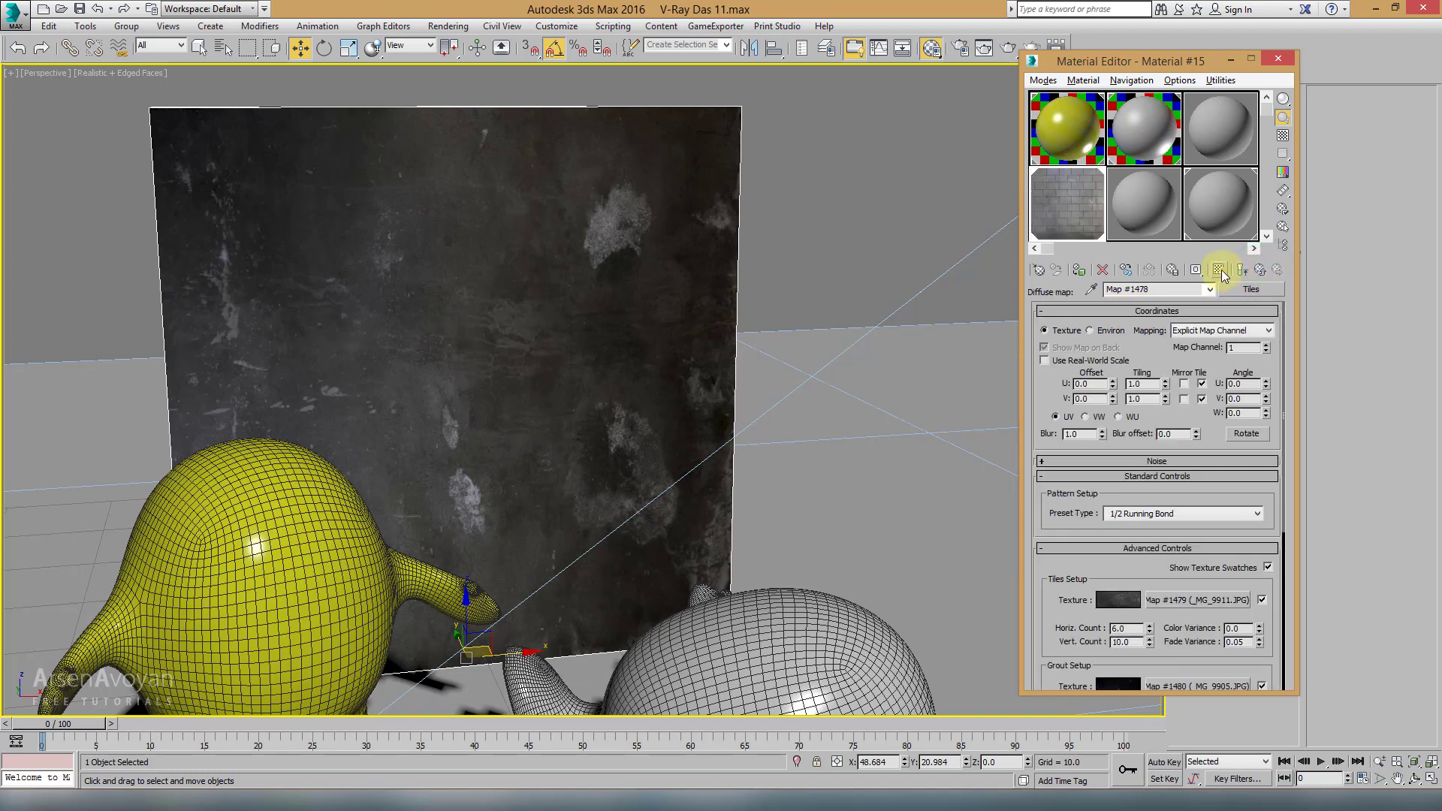
left_click(1219, 269)
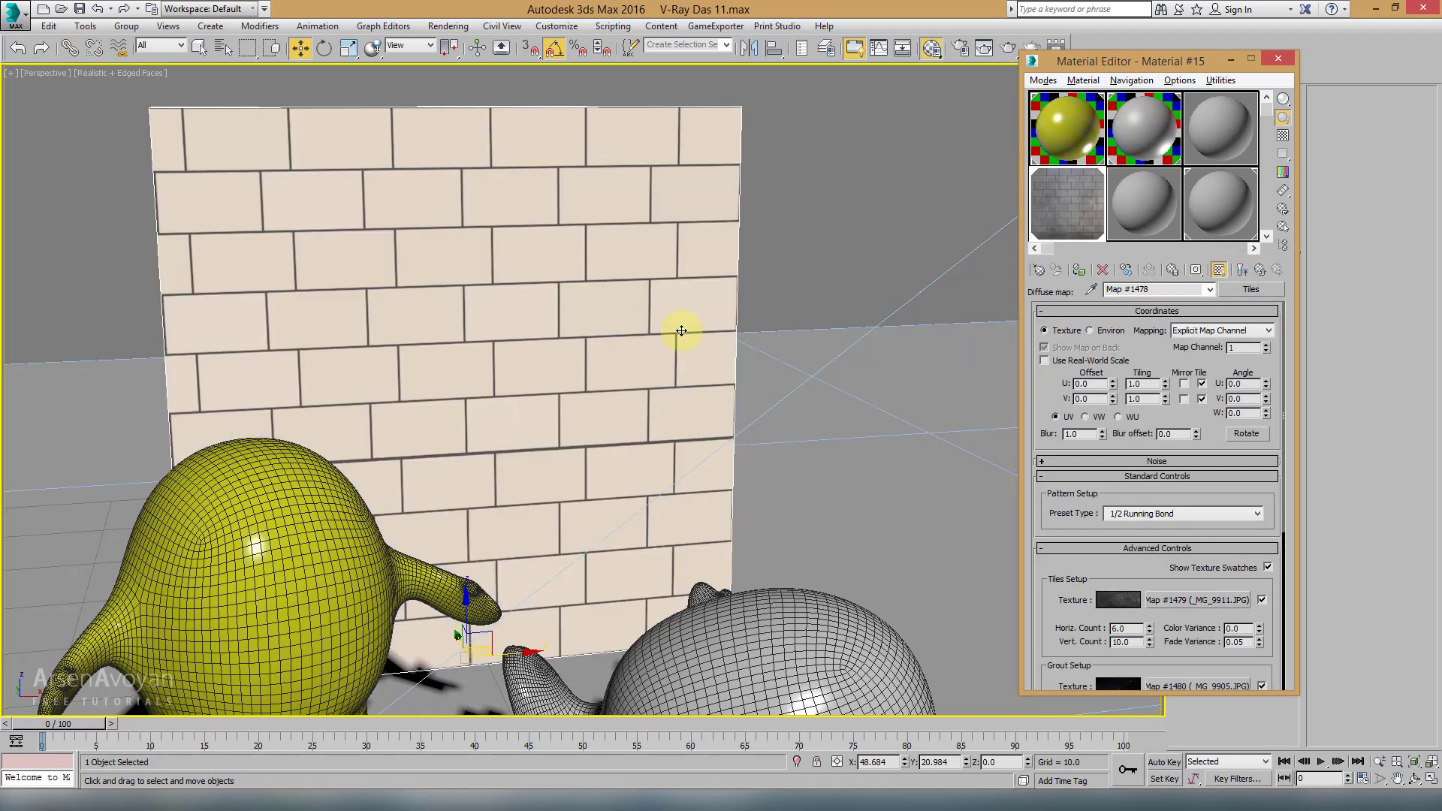
scroll(1202, 443, "down", 2)
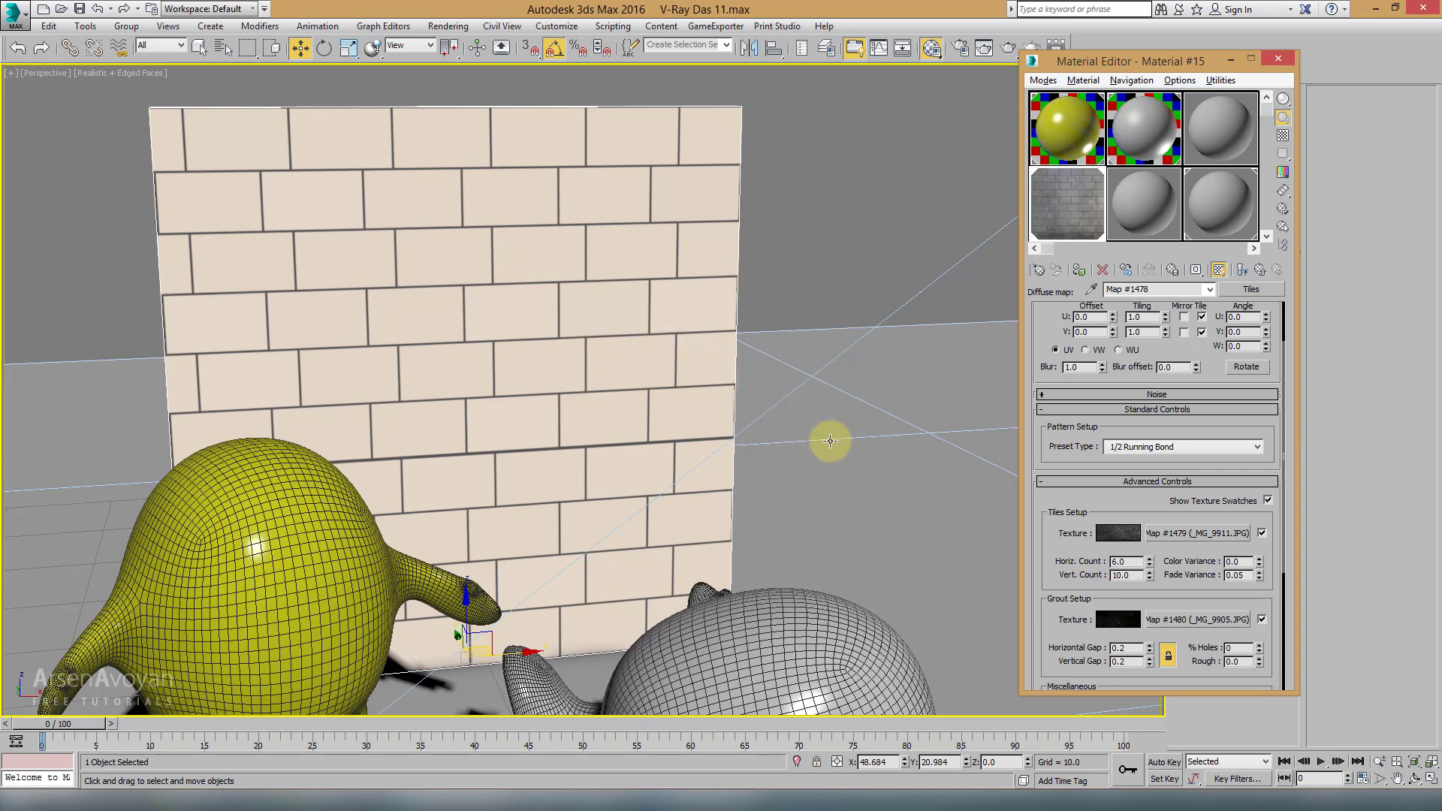
left_click_drag(1106, 509, 1105, 413)
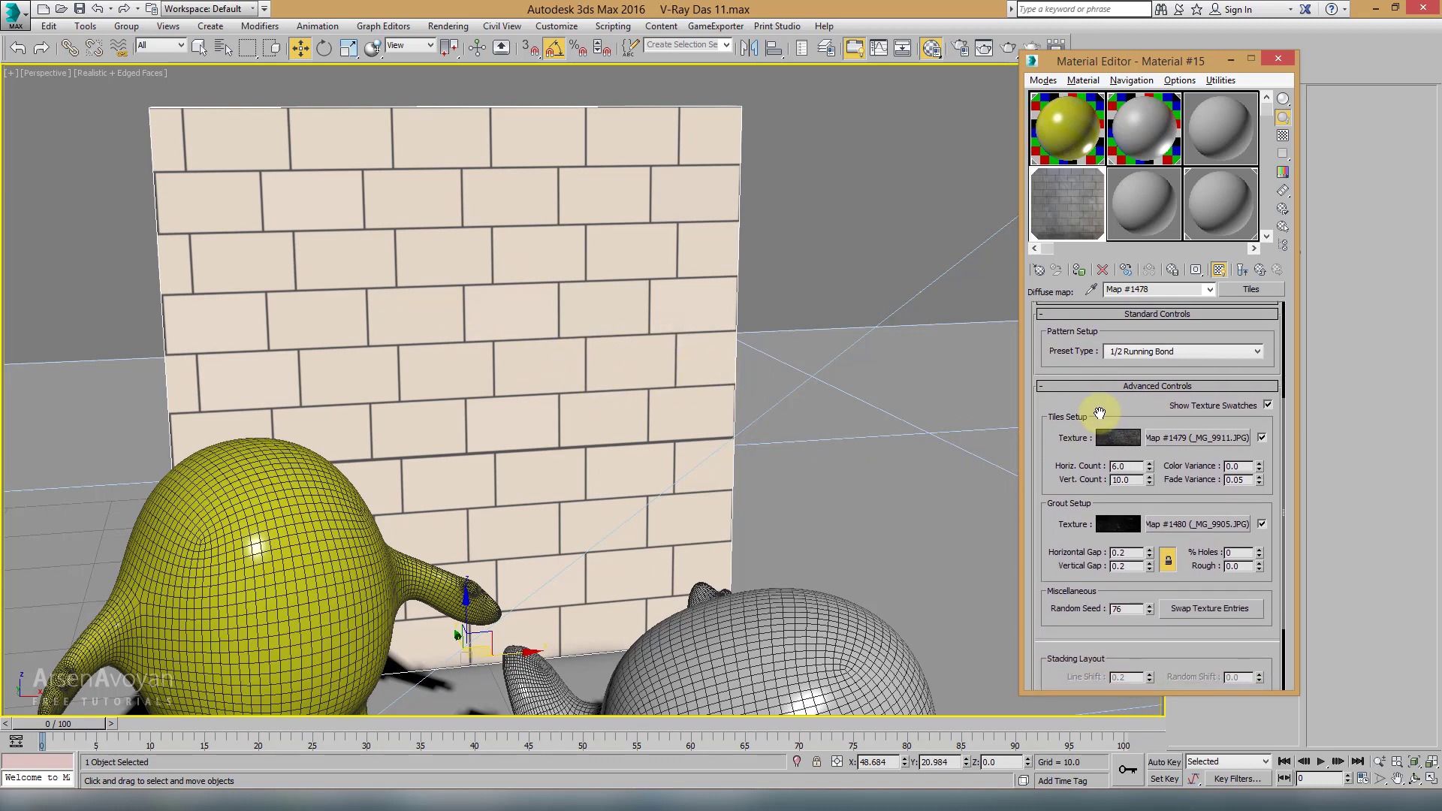
Step: Open an enlarged preview of the Tiles map and toggle the end result display on the material sphere on and back off
double_click(1071, 180)
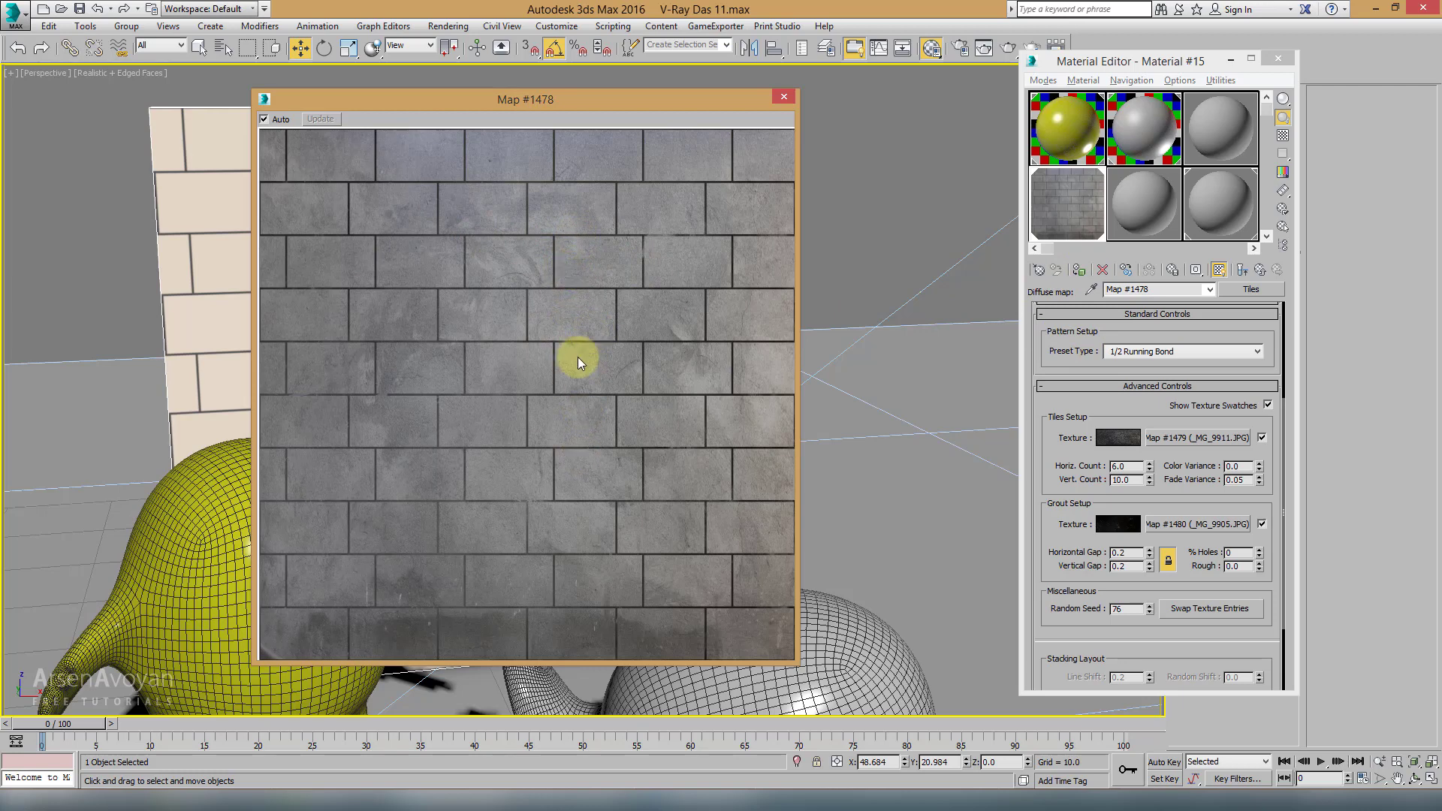
left_click(1243, 271)
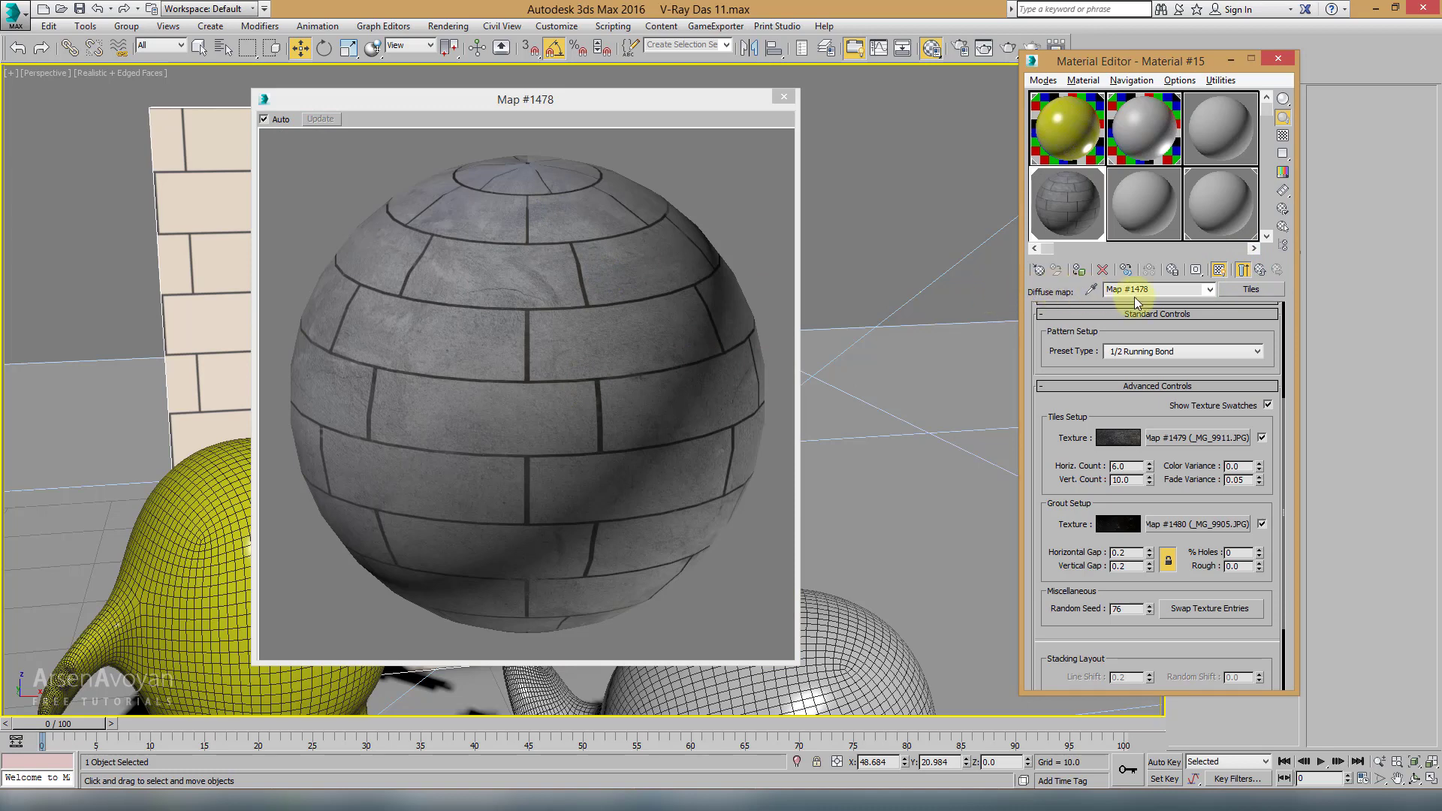
left_click(1245, 271)
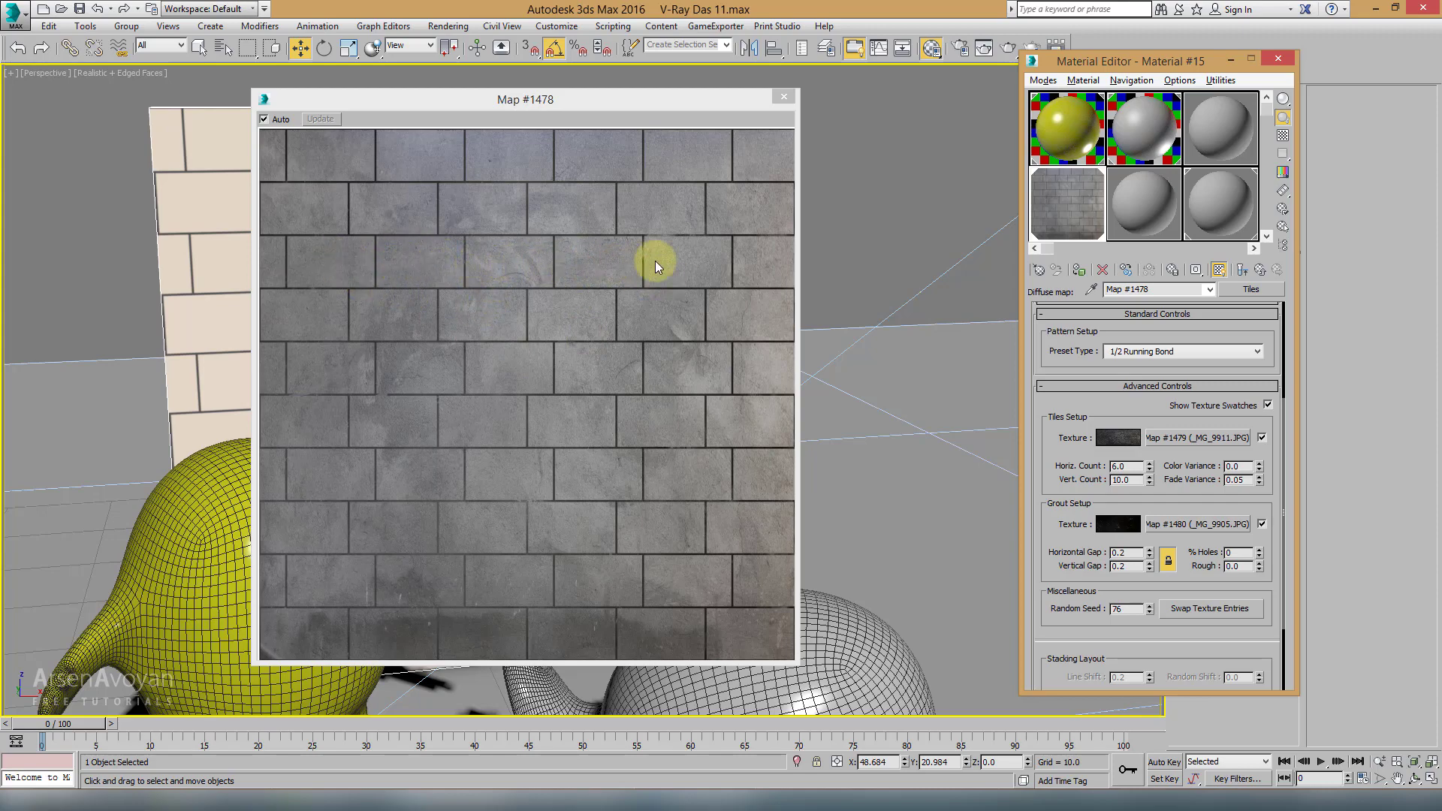
Step: Render the scene to view the brick wall, and move the V-Ray frame buffer clear of the map preview
left_click(1006, 49)
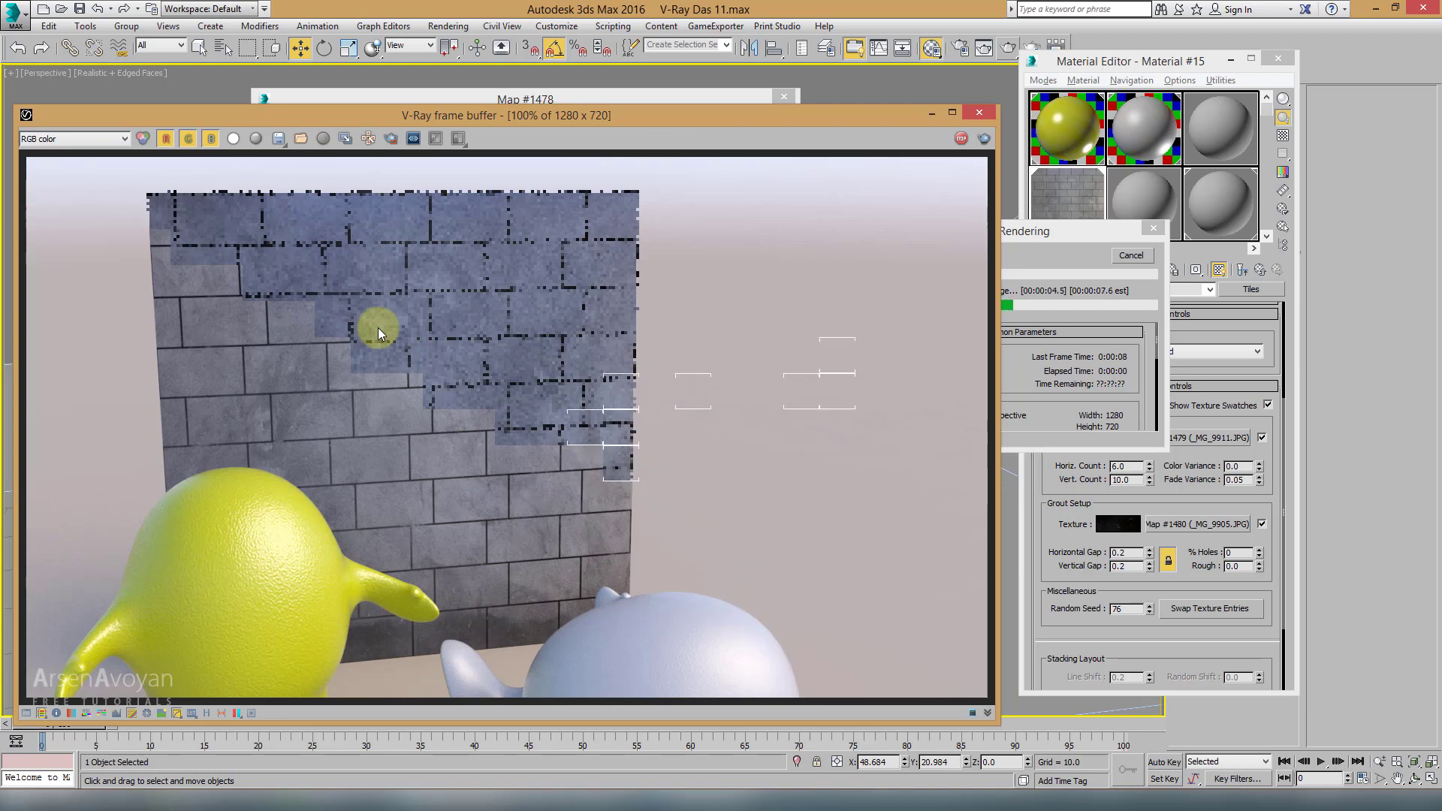
left_click_drag(619, 121, 625, 172)
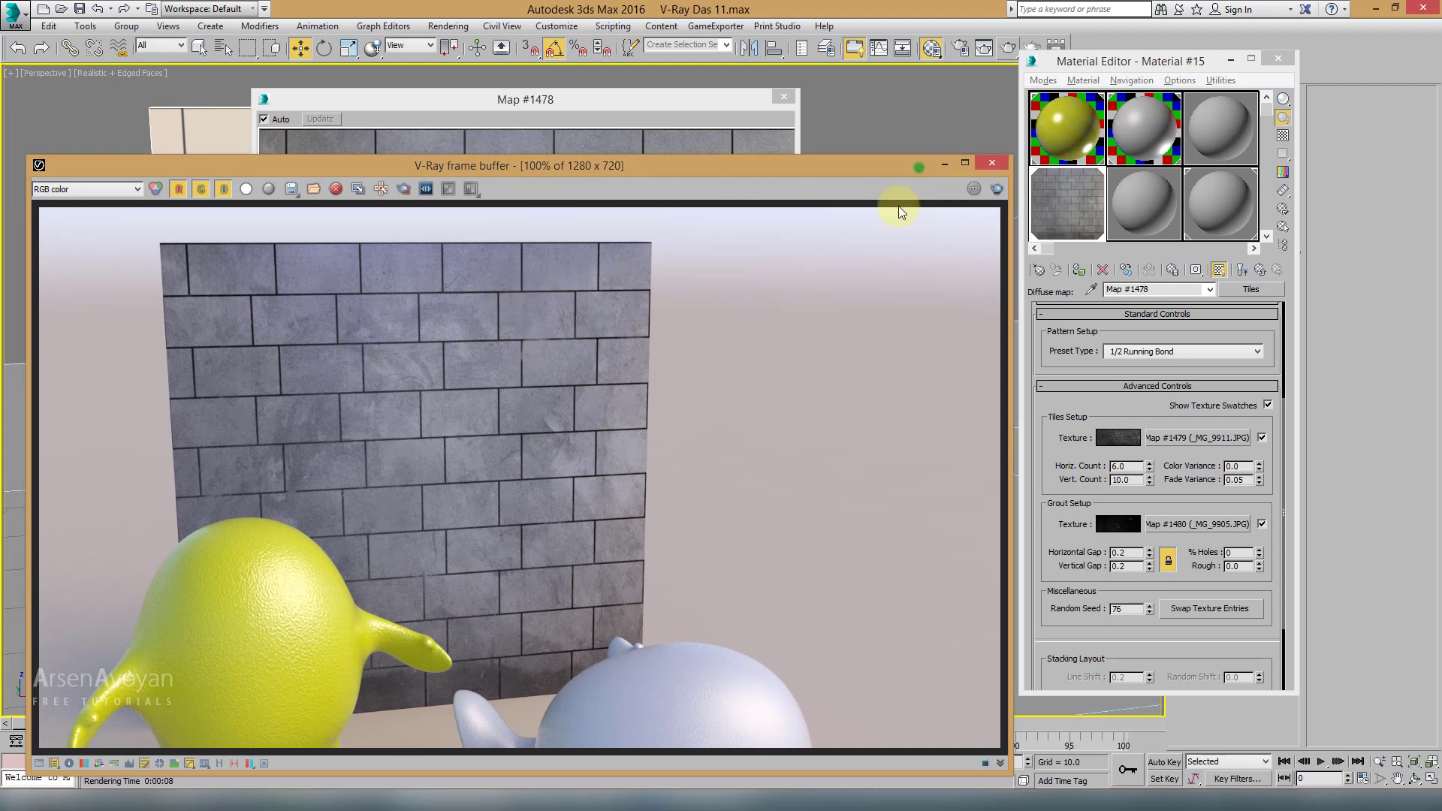
left_click_drag(894, 167, 796, 752)
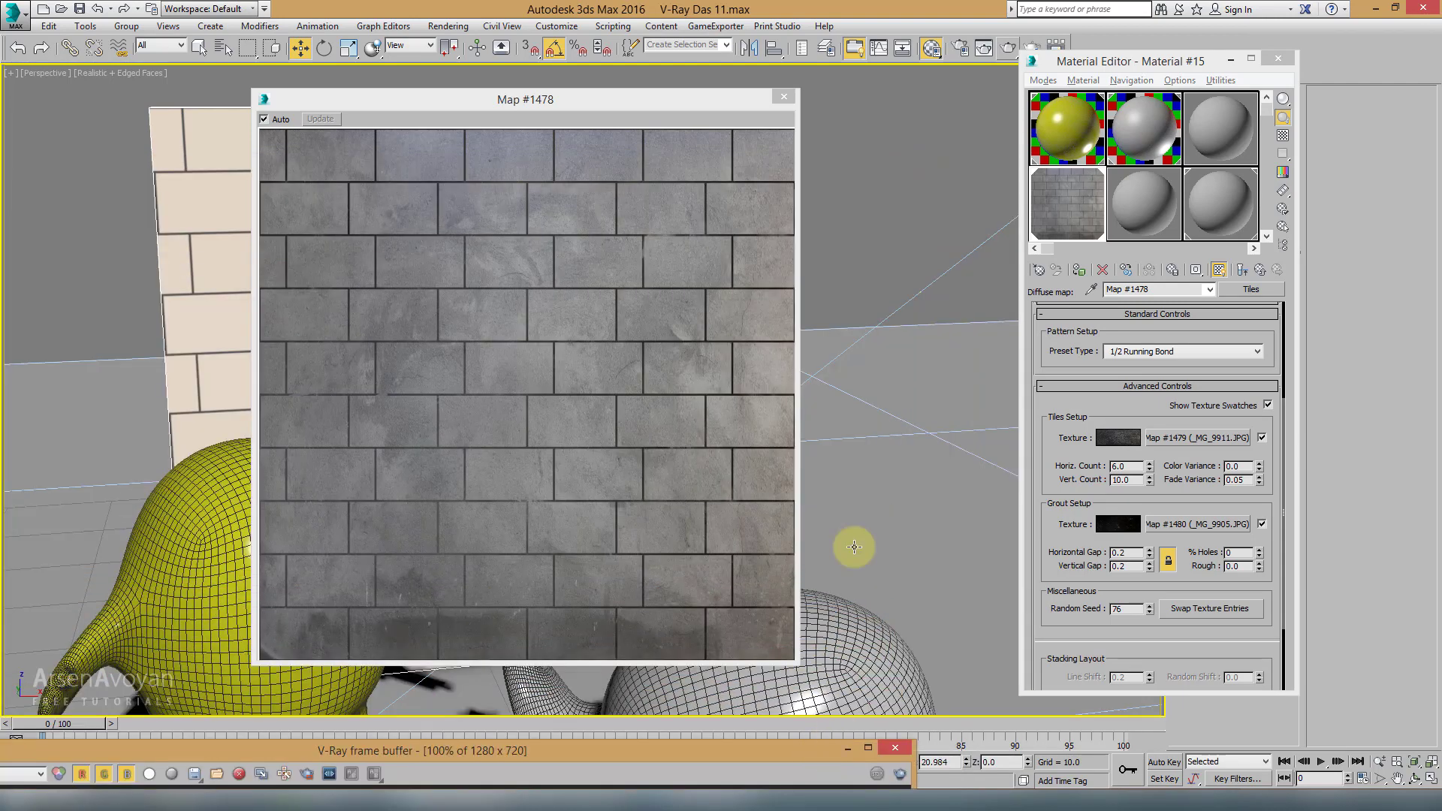
Step: Raise the Color Variance of the tiles step by step to 2.1
left_click(1260, 463)
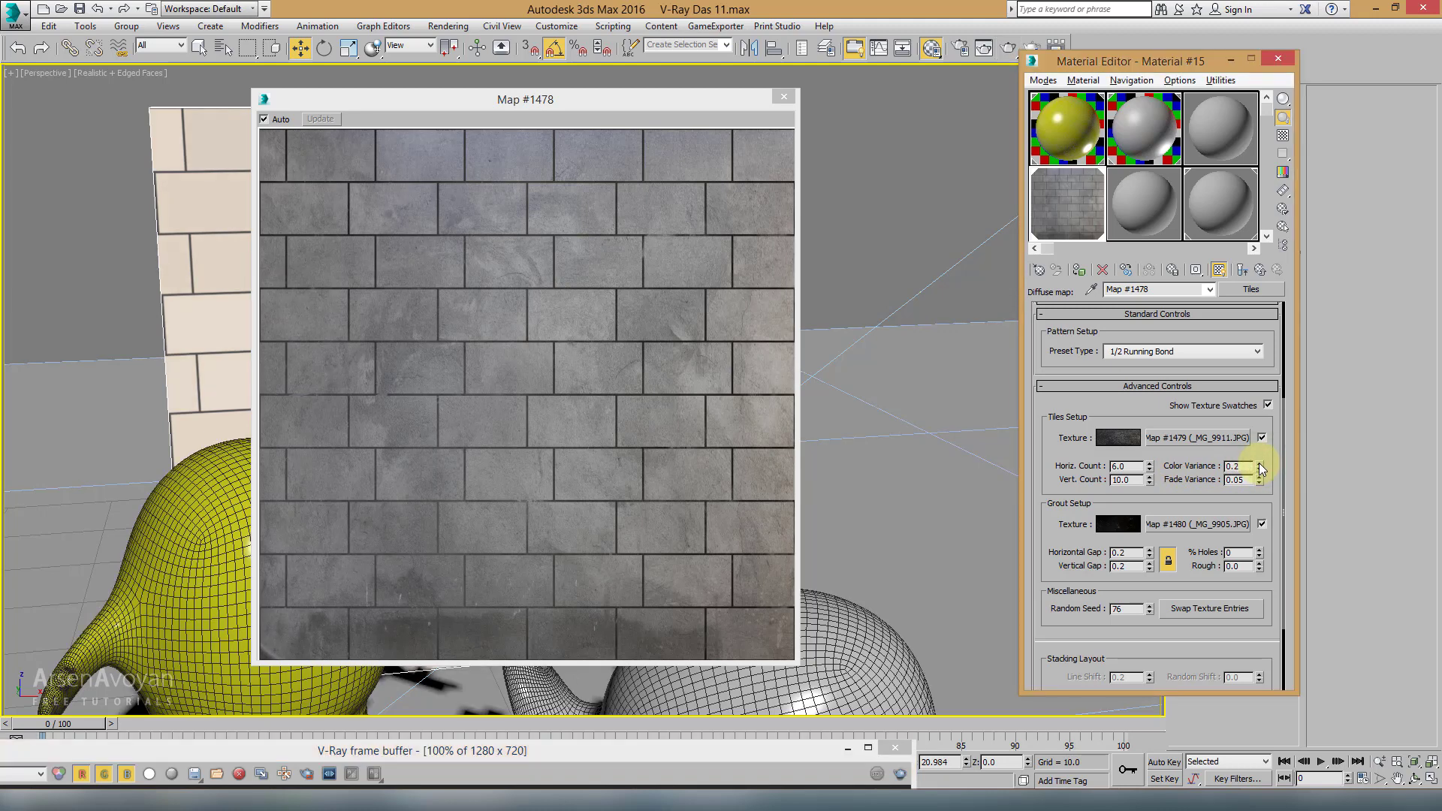
left_click(1259, 463)
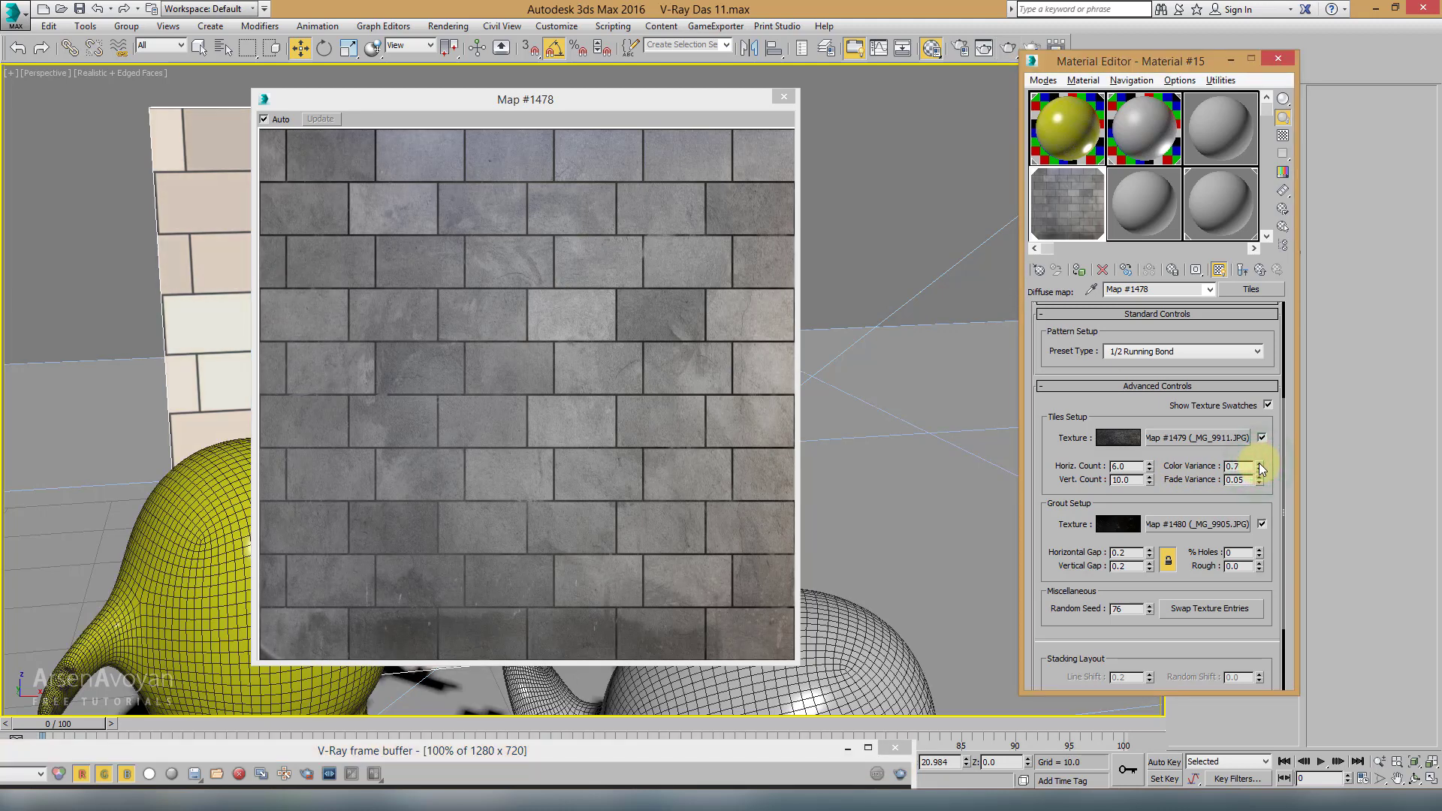
left_click(1260, 463)
left_click(1259, 462)
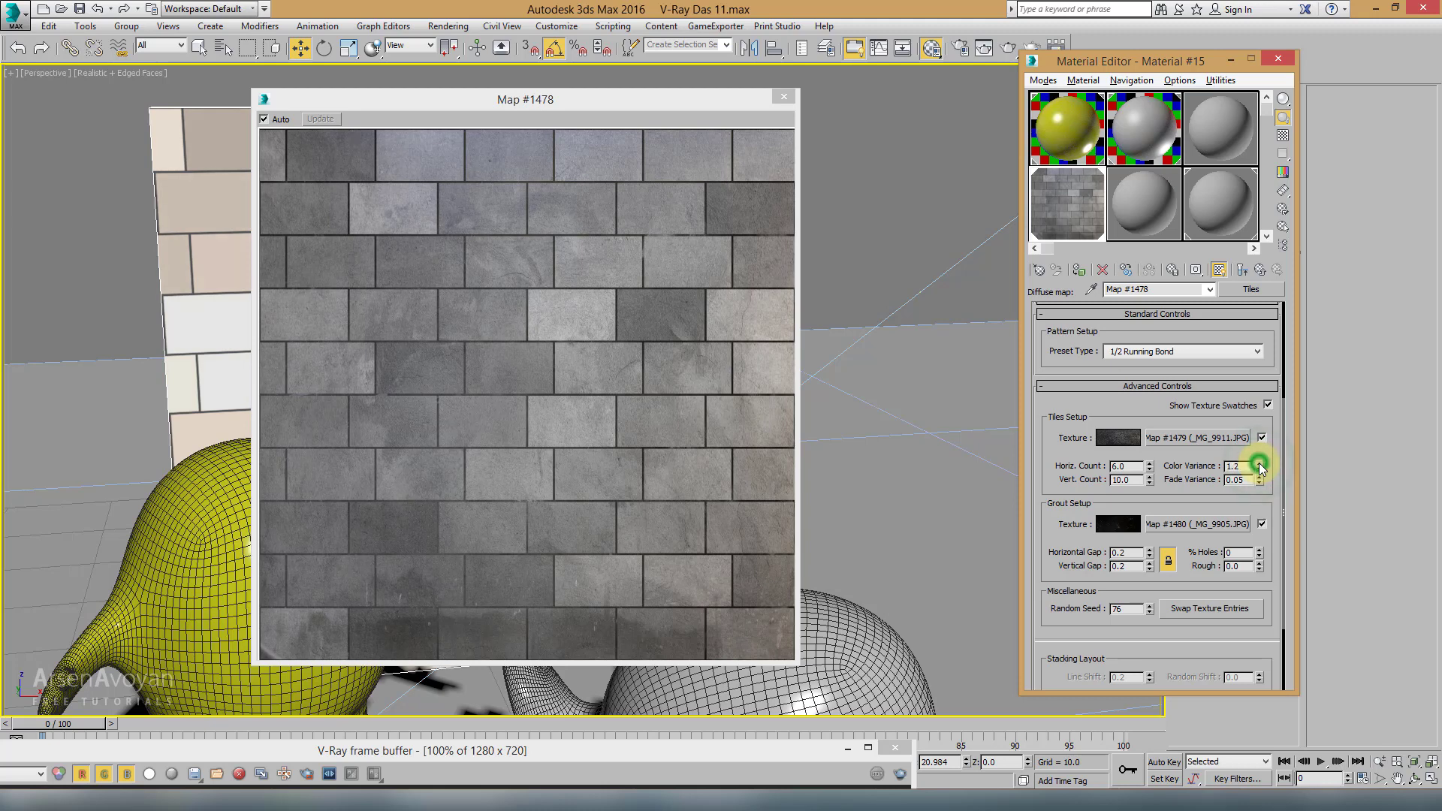
left_click(1259, 464)
left_click(1259, 463)
left_click(1259, 463)
left_click(1259, 464)
left_click(1259, 463)
left_click(1260, 464)
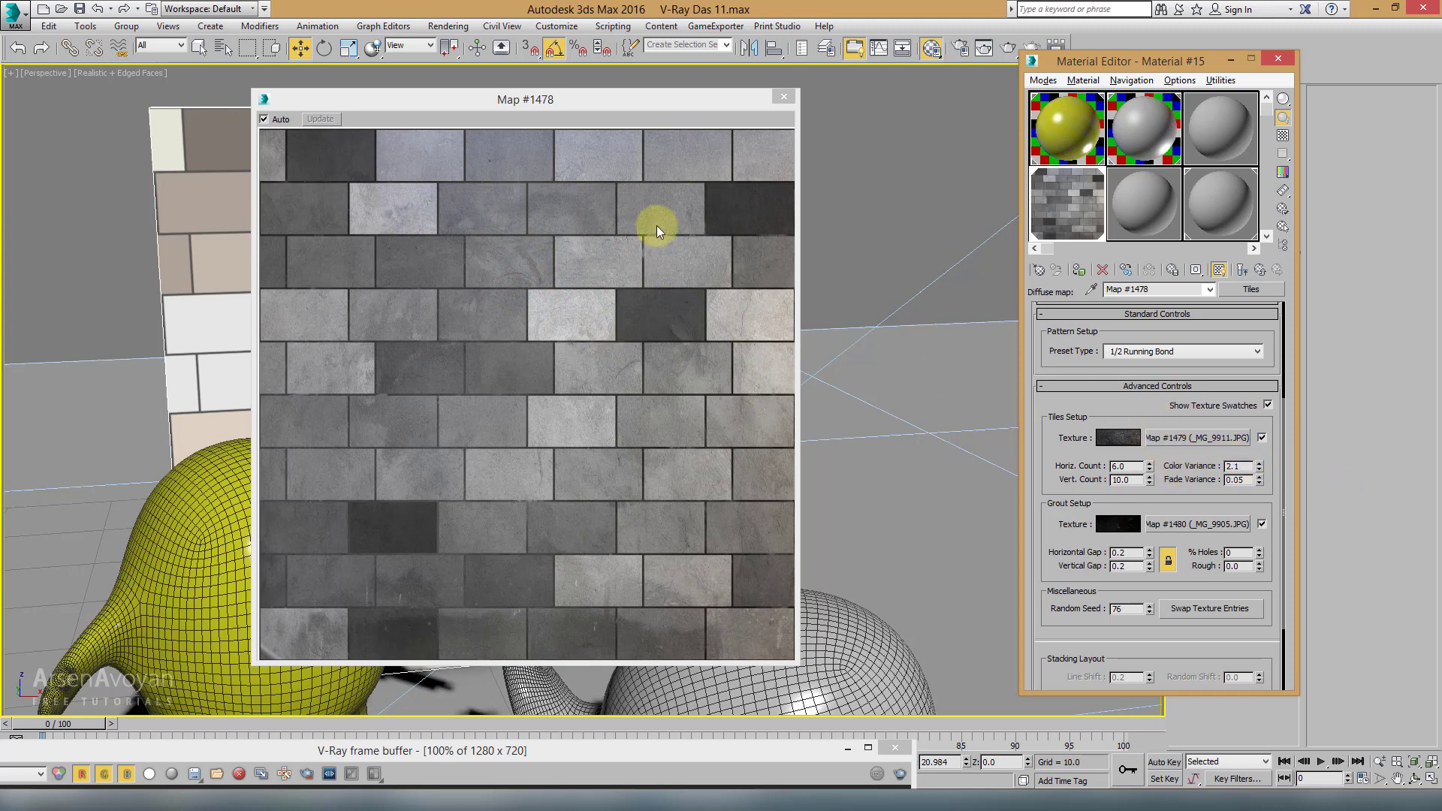
Step: Set the Color Variance of the tiles to 1.0
left_click_drag(1241, 467, 1180, 471)
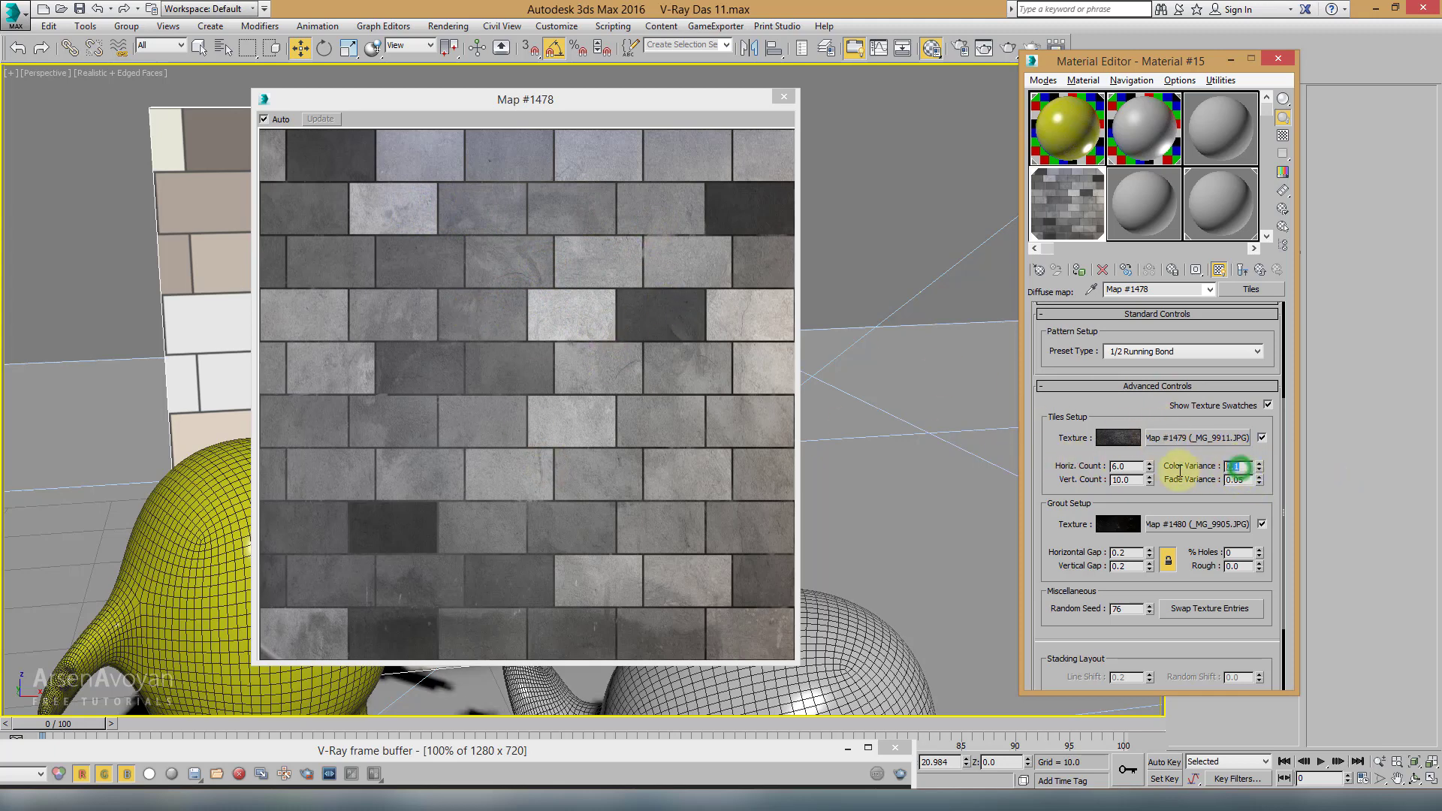
type("1")
key("Return")
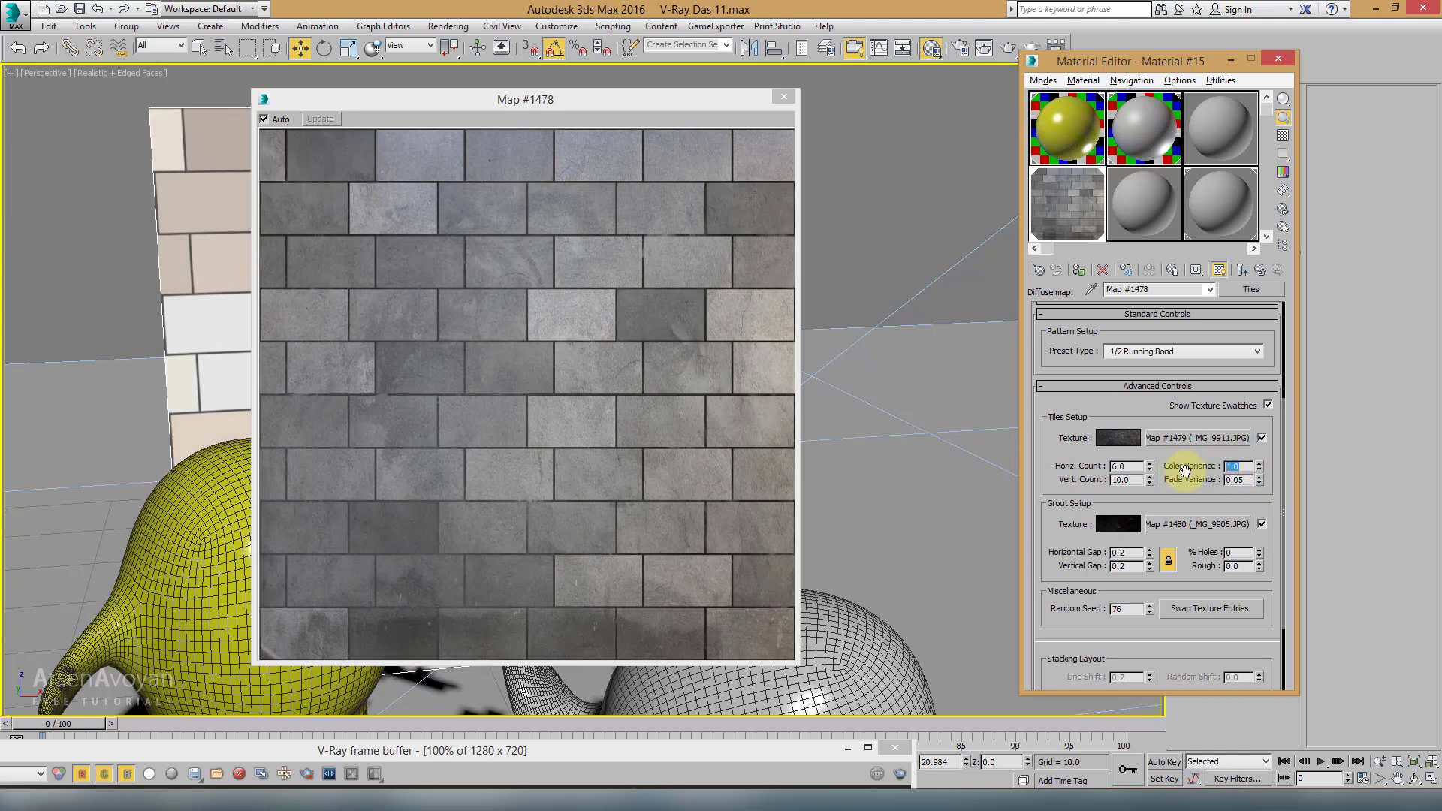
key("Return")
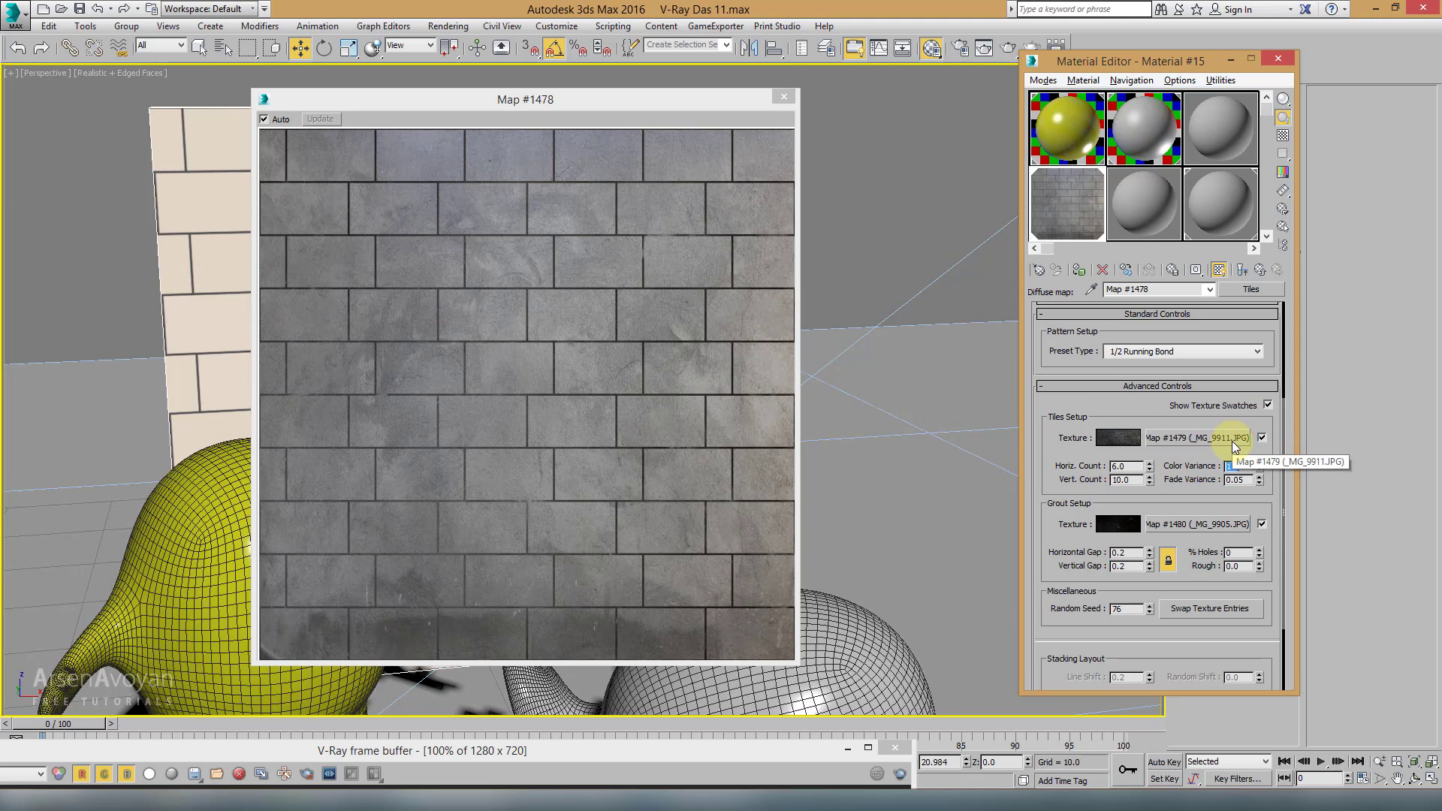
type("1")
key("Return")
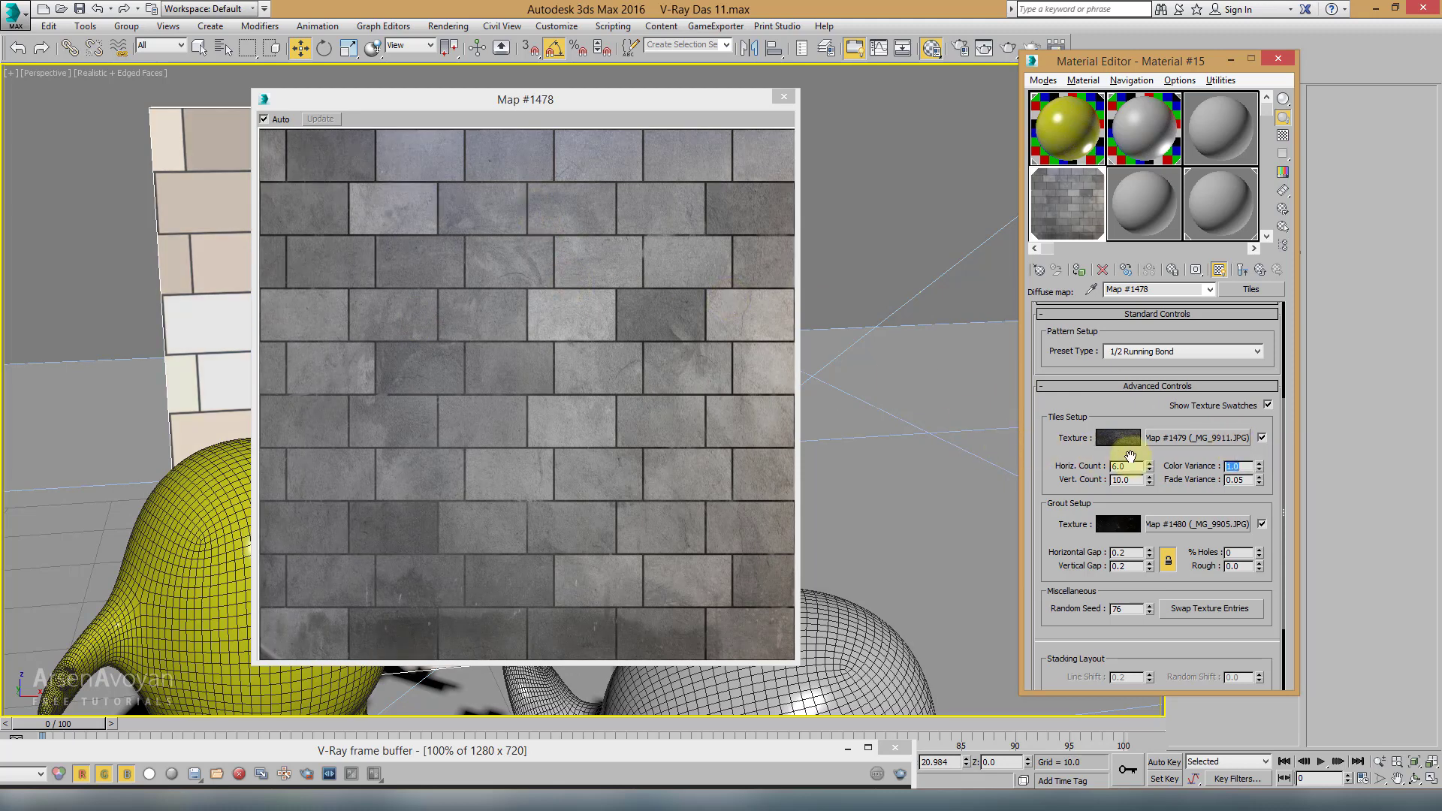
Step: Try a Fade Variance of 2.6 on the tiles and reset it to 0
right_click(1260, 480)
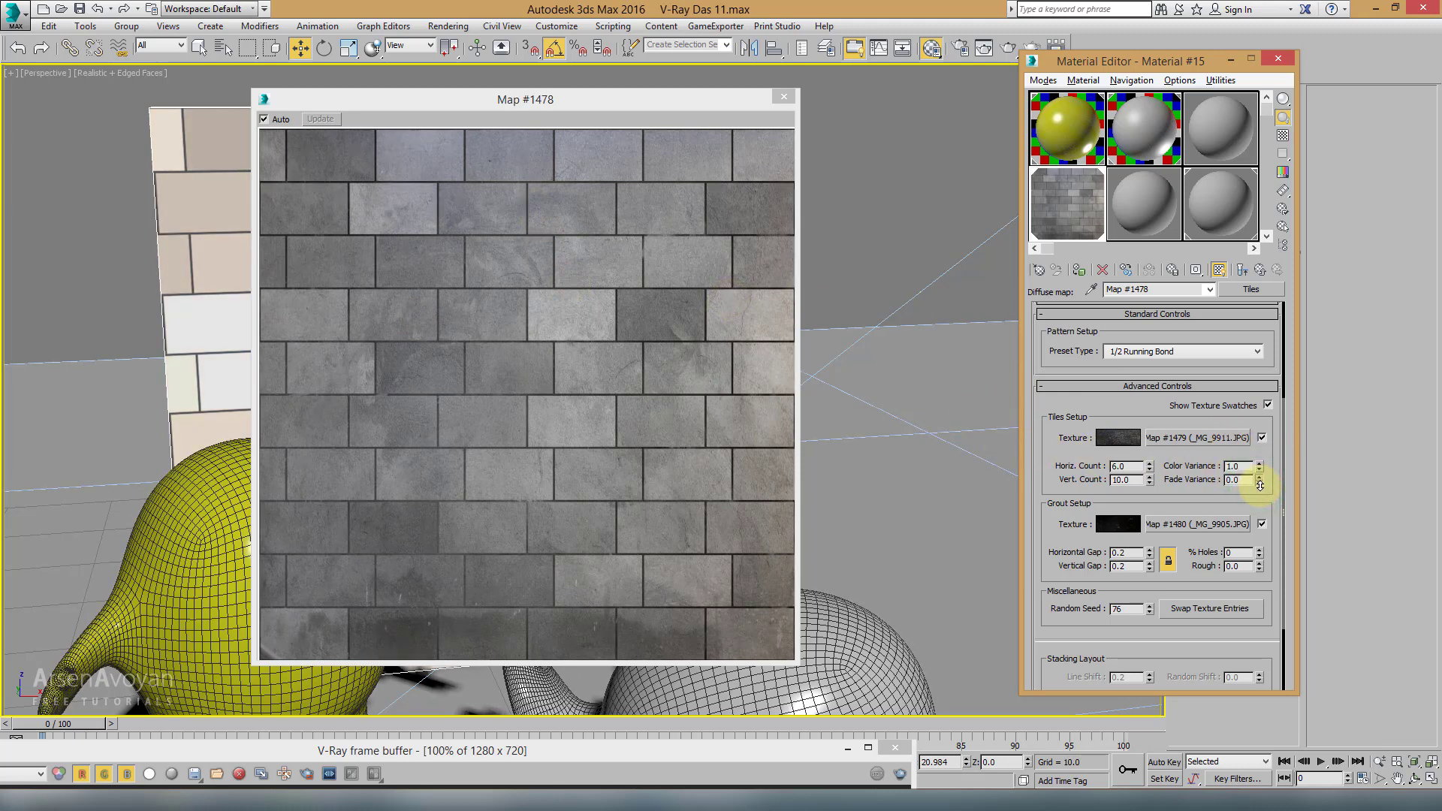
type("1")
key("Return")
left_click_drag(1259, 481, 1260, 477)
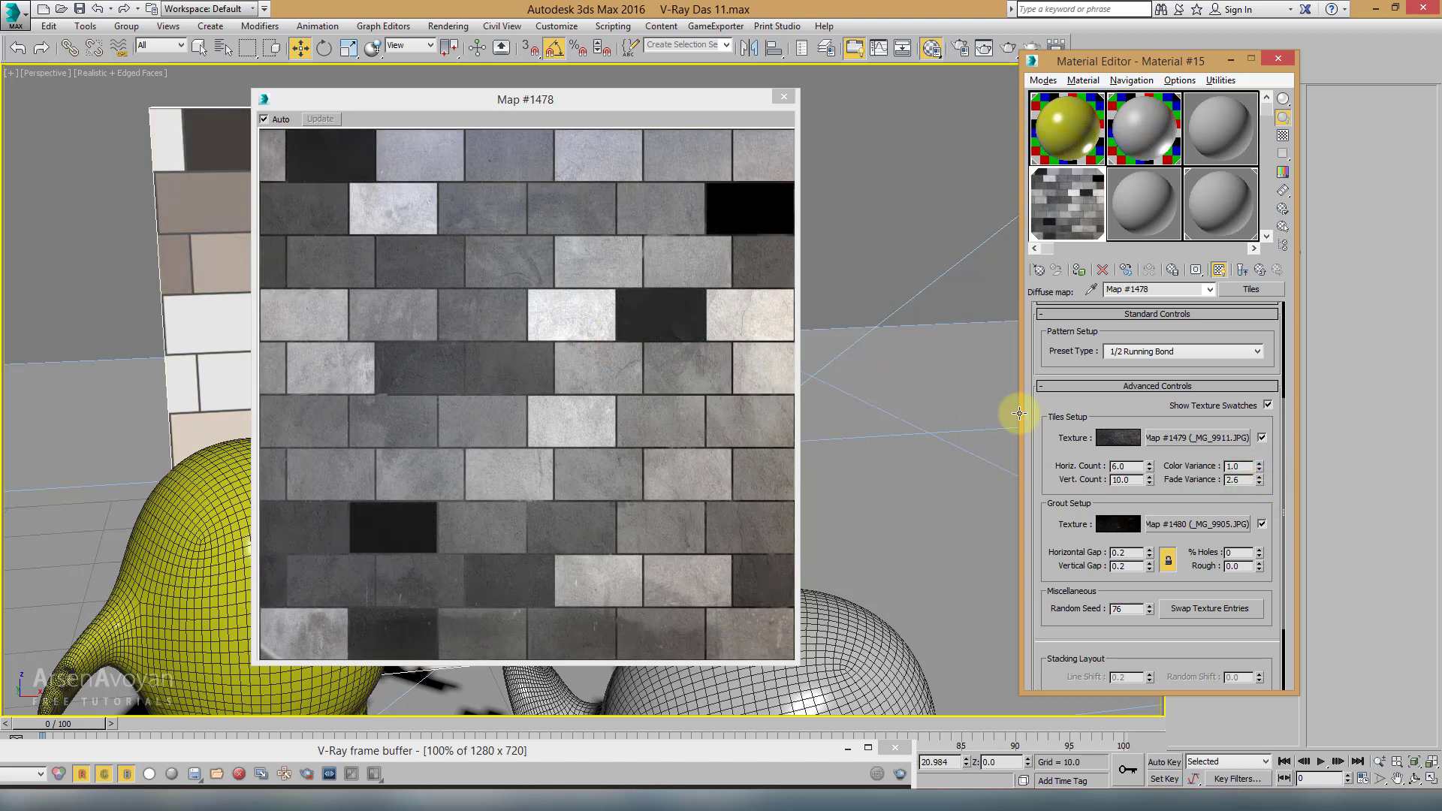
double_click(1246, 481)
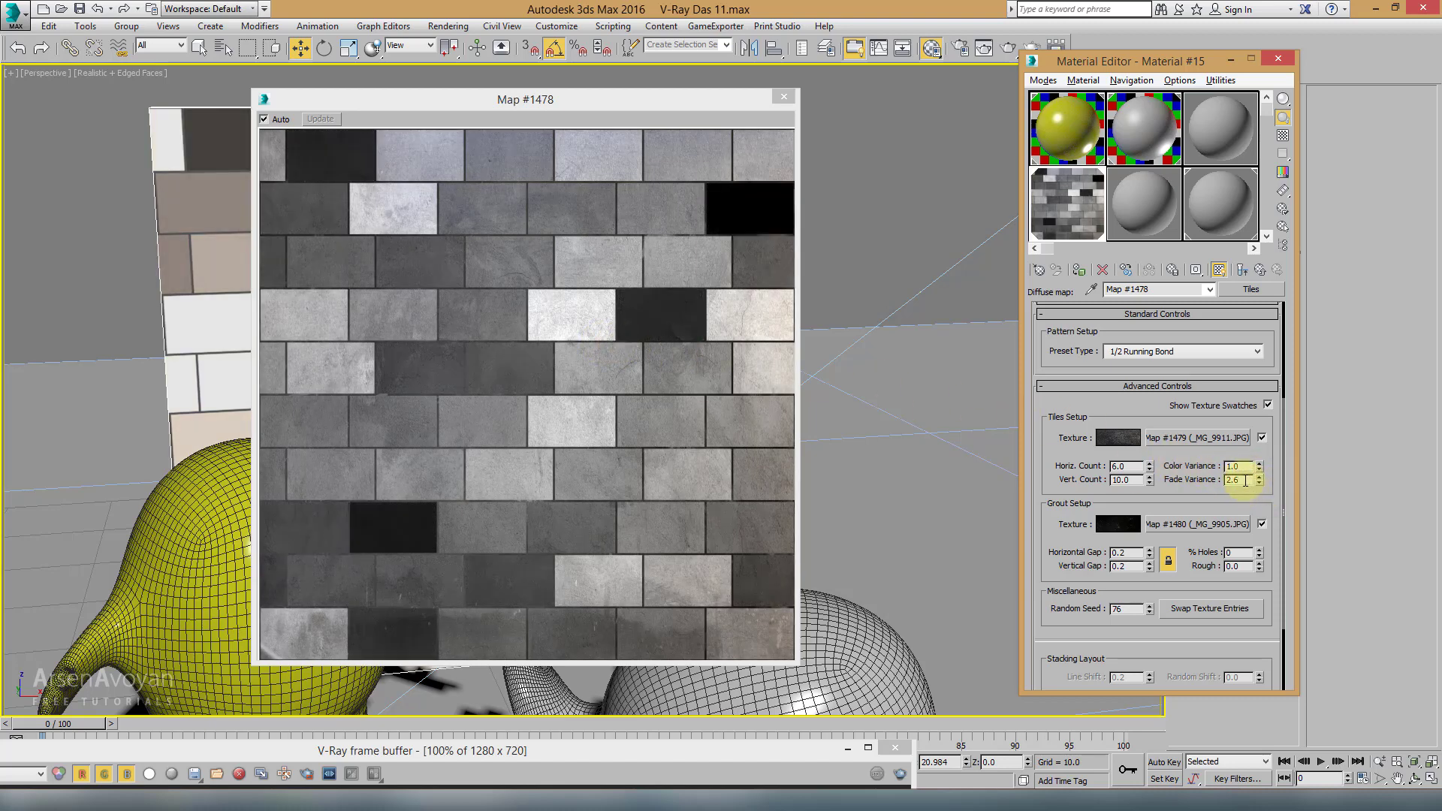
type("0")
key("Return")
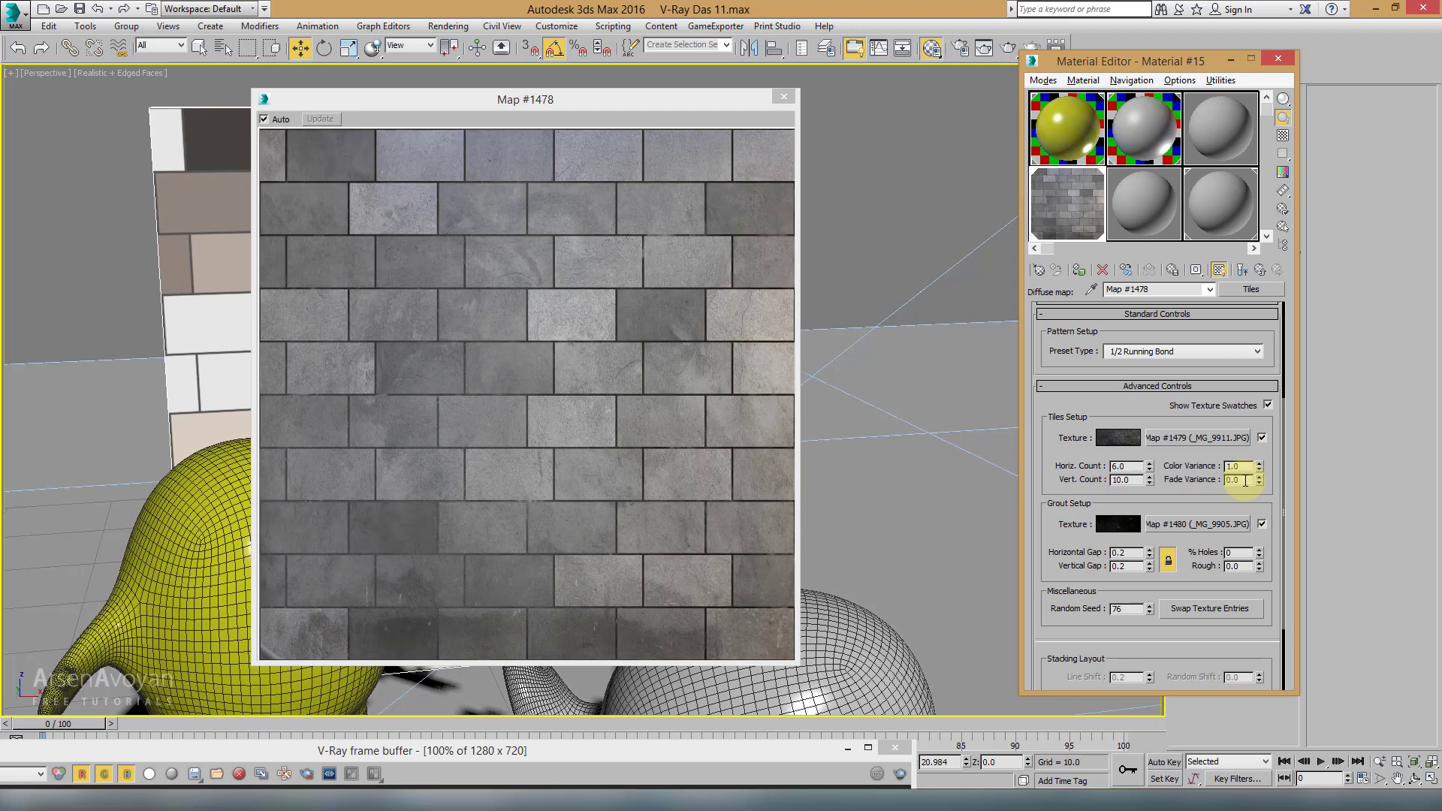
Step: Try a Color Variance of 0 and a Vert. Count of 20 for the tiles
double_click(1238, 467)
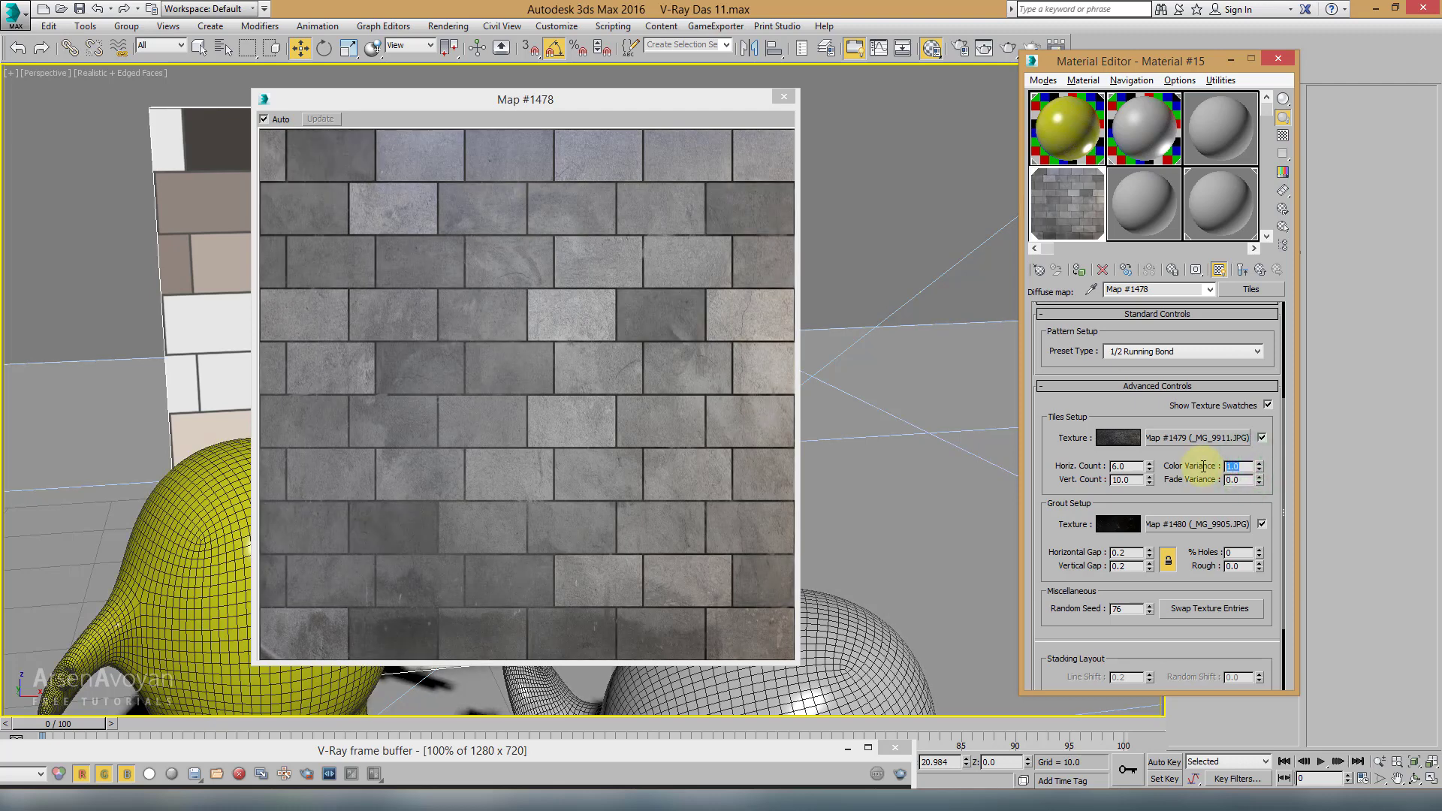
type("0")
key("Return")
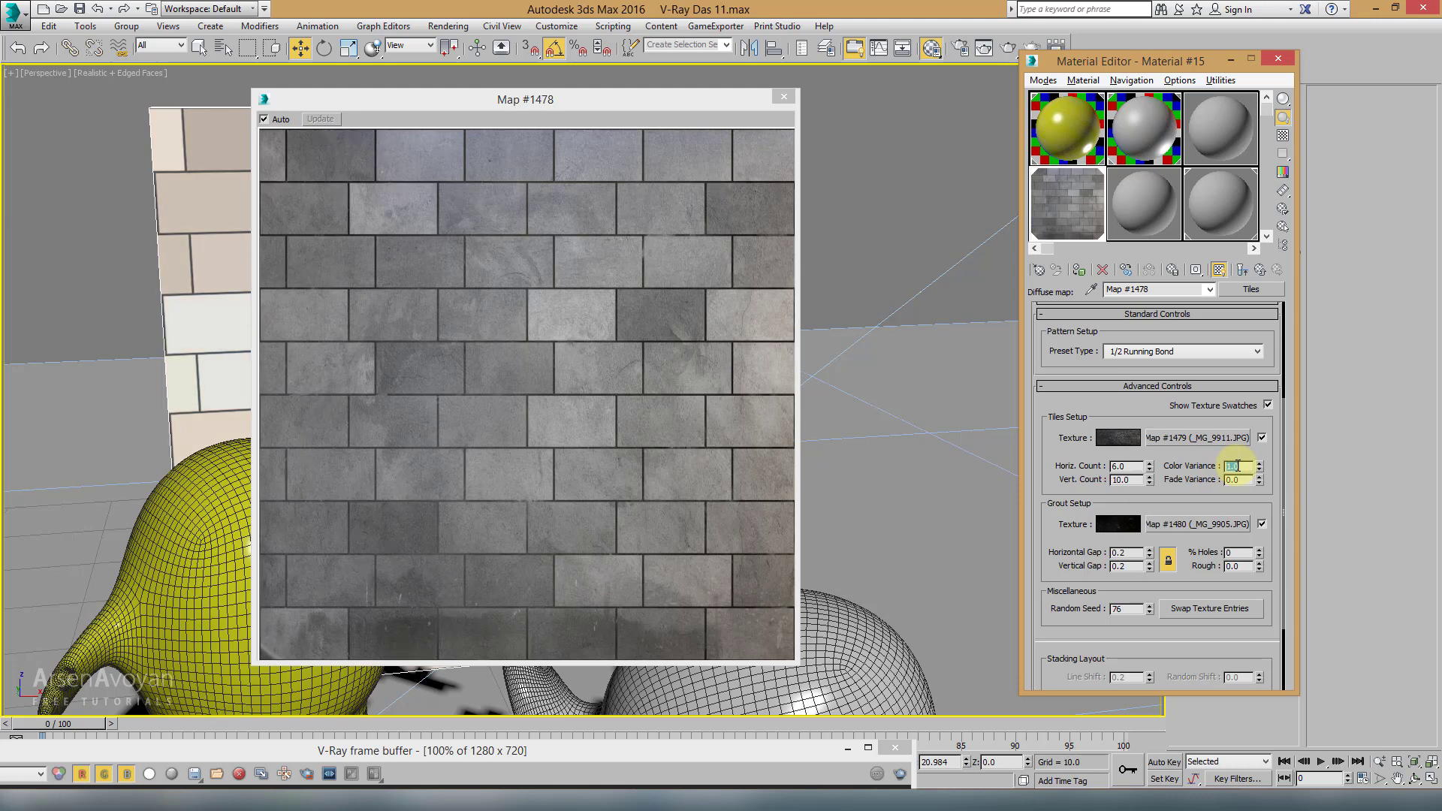
left_click(1126, 481)
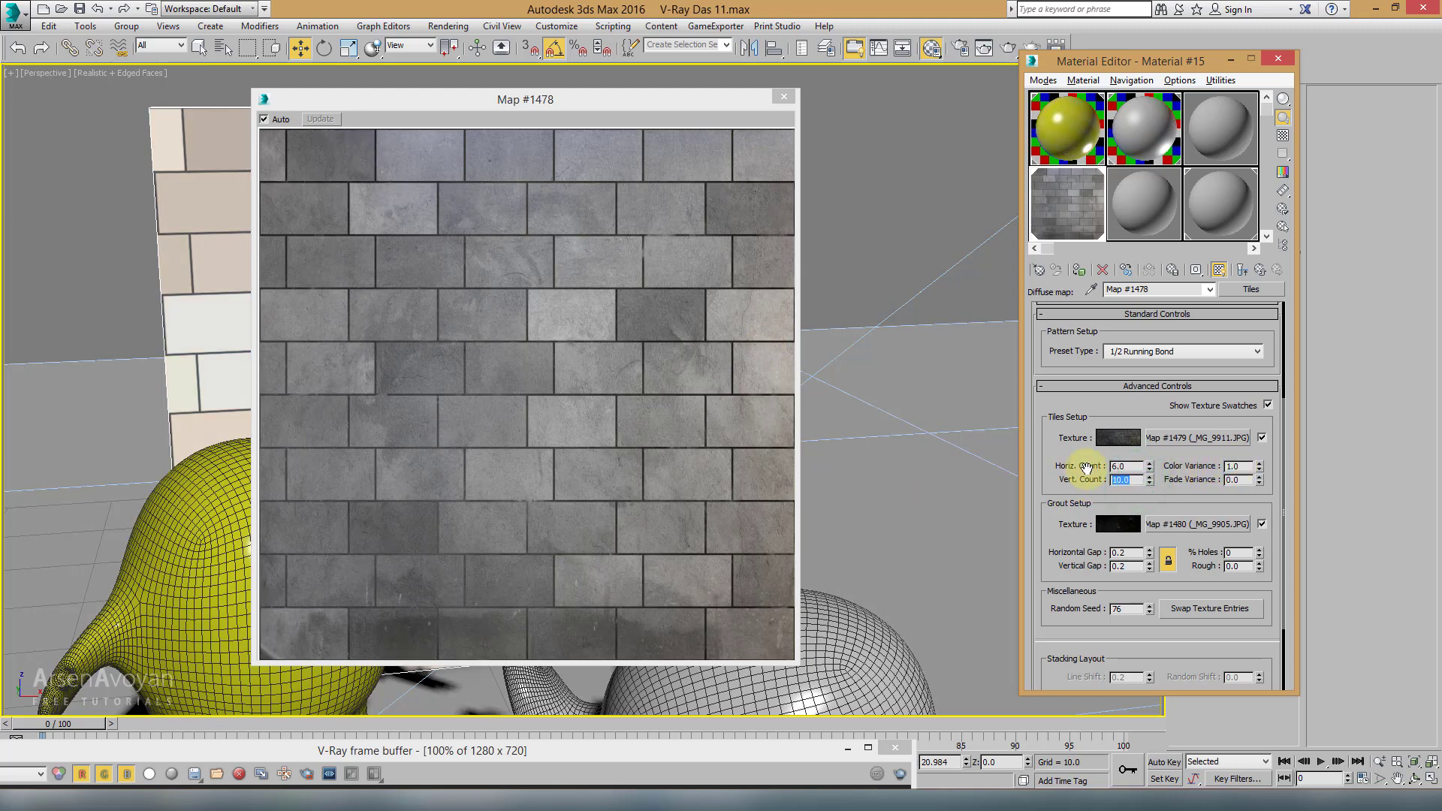
type("20")
key("Return")
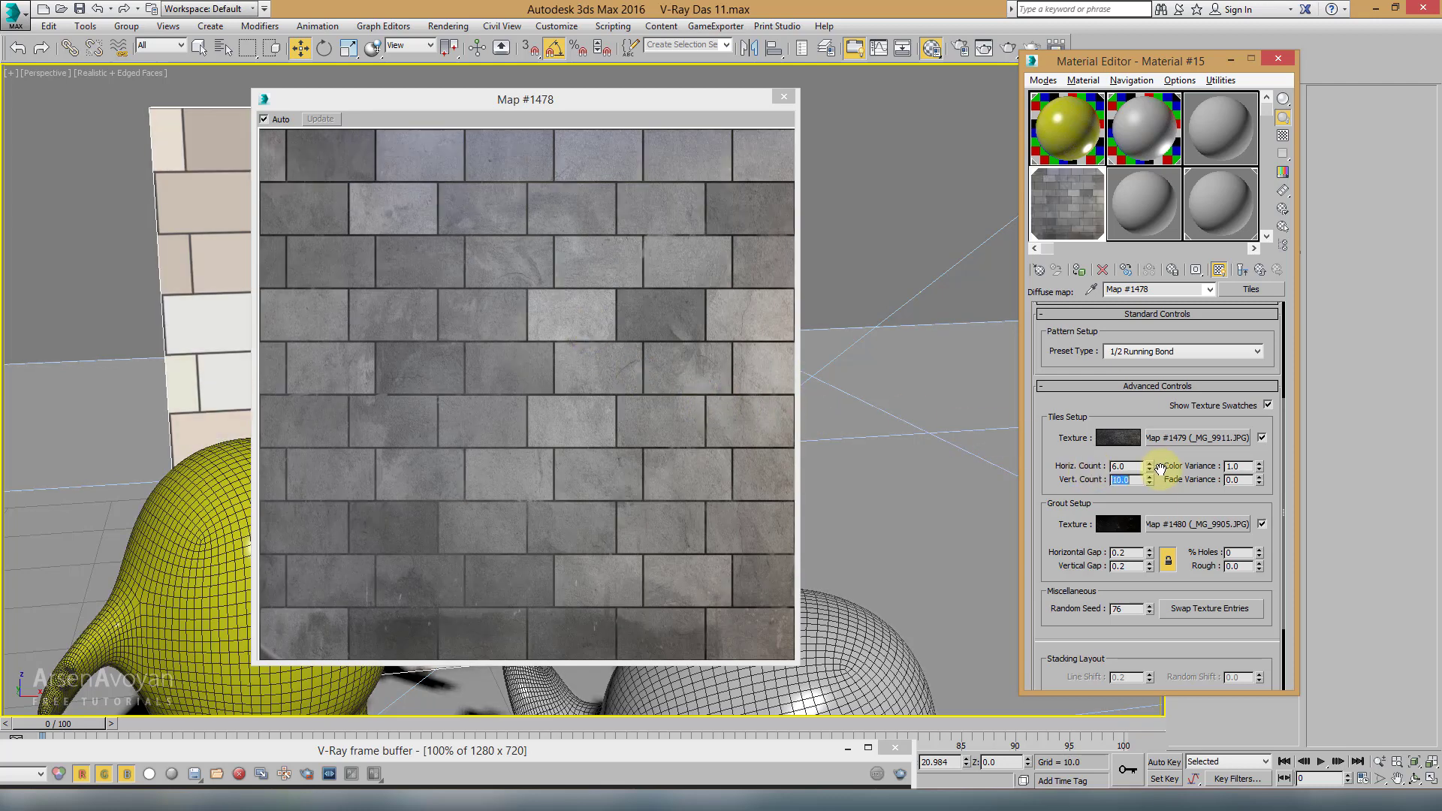
Step: Try locked grout gaps of 0.1 and 0.3, with Rough values of 4.0 and 1.0
scroll(1062, 539, "down", 1)
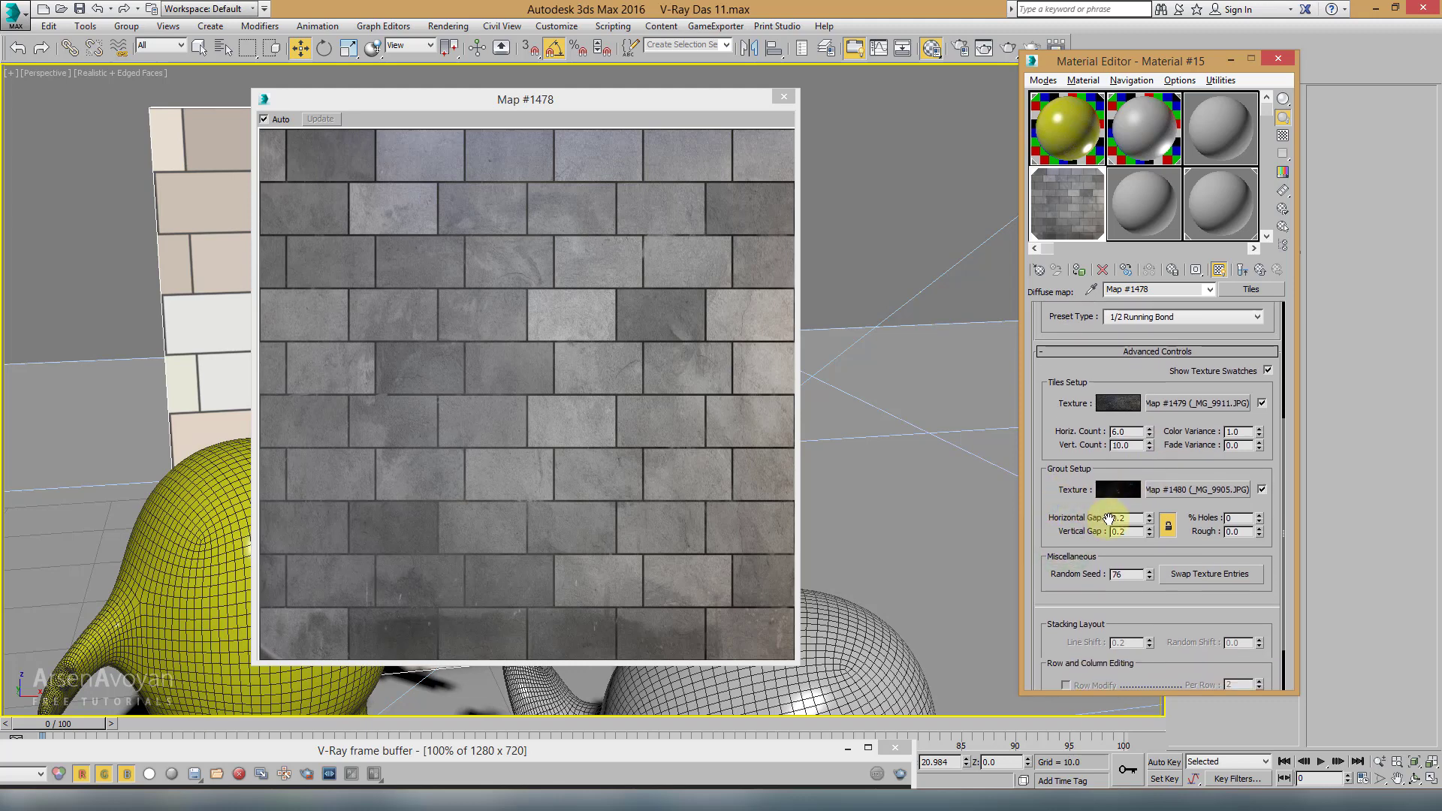
left_click(1150, 524)
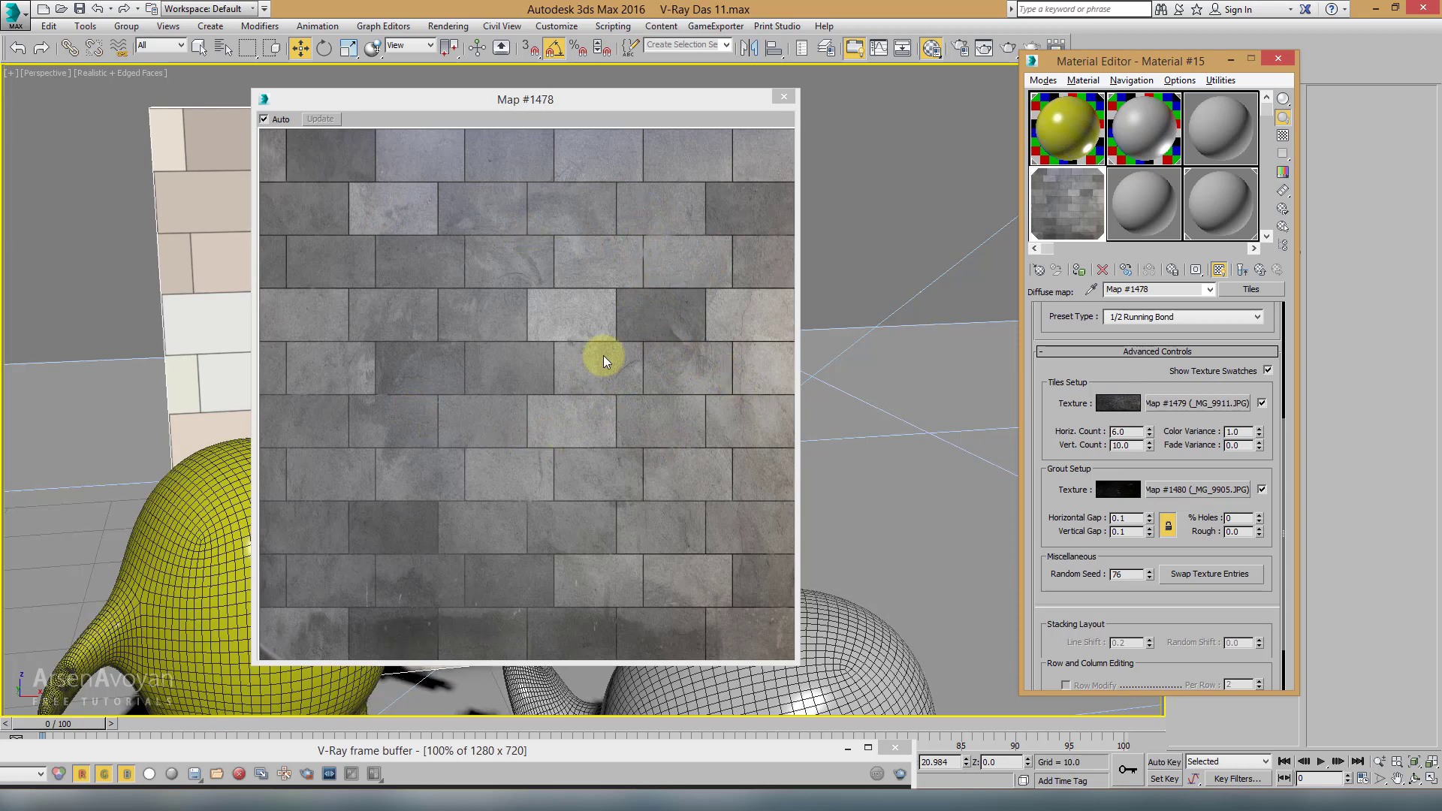
left_click(1134, 518)
type("3")
key("Return")
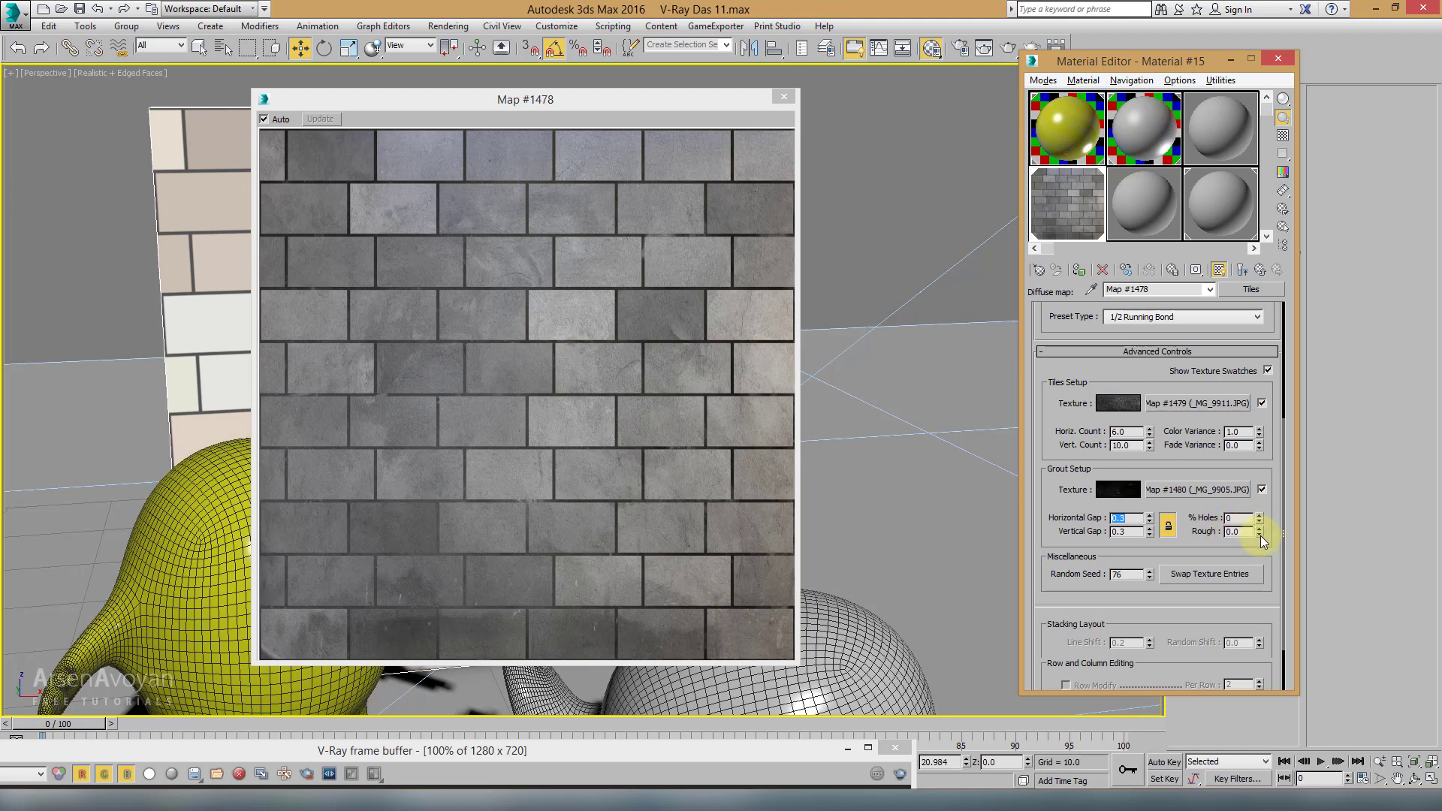
left_click_drag(1260, 534, 1260, 530)
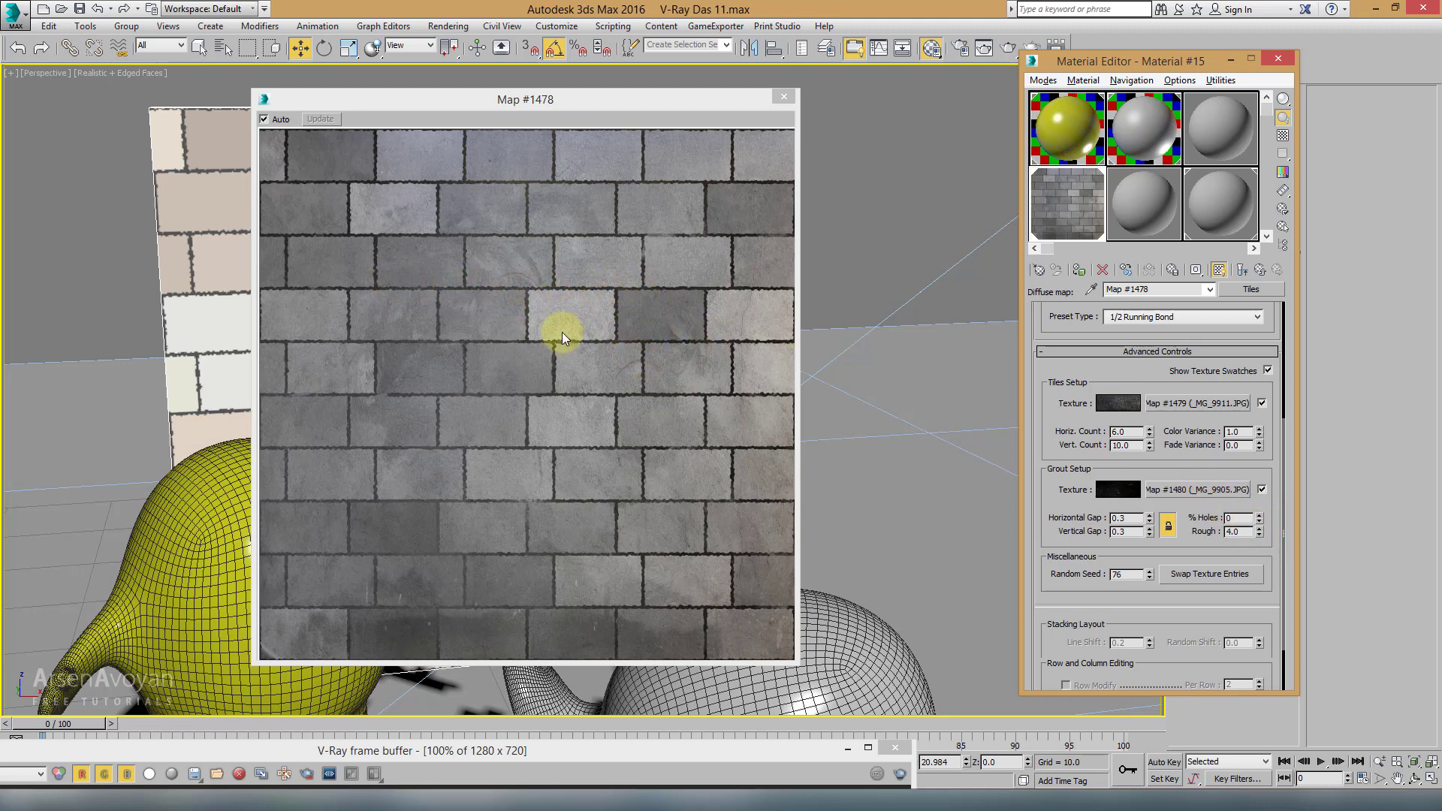
double_click(1243, 533)
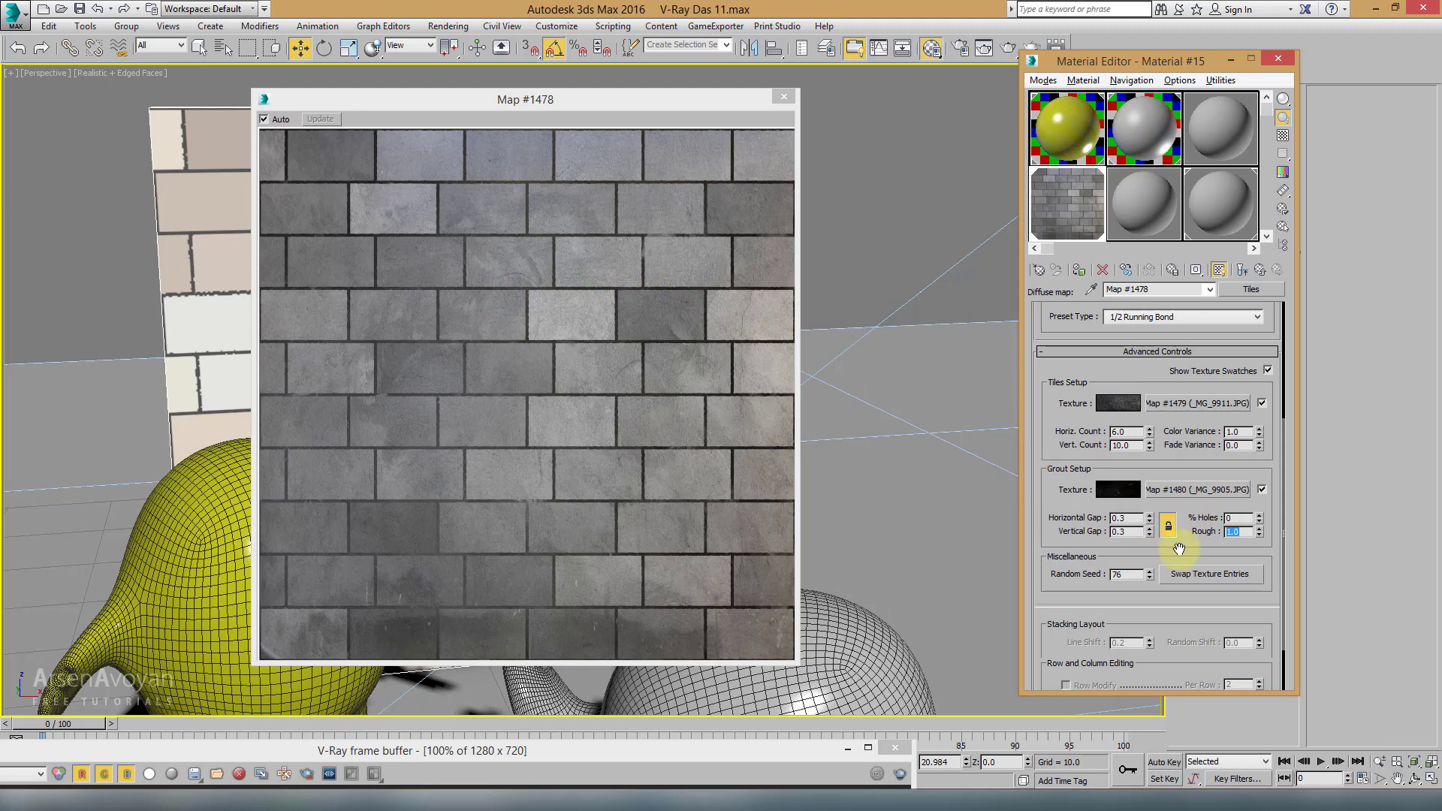
Step: Set the locked horizontal and vertical grout gaps to 0.1 and the grout's Rough value to 0.5
left_click(1131, 518)
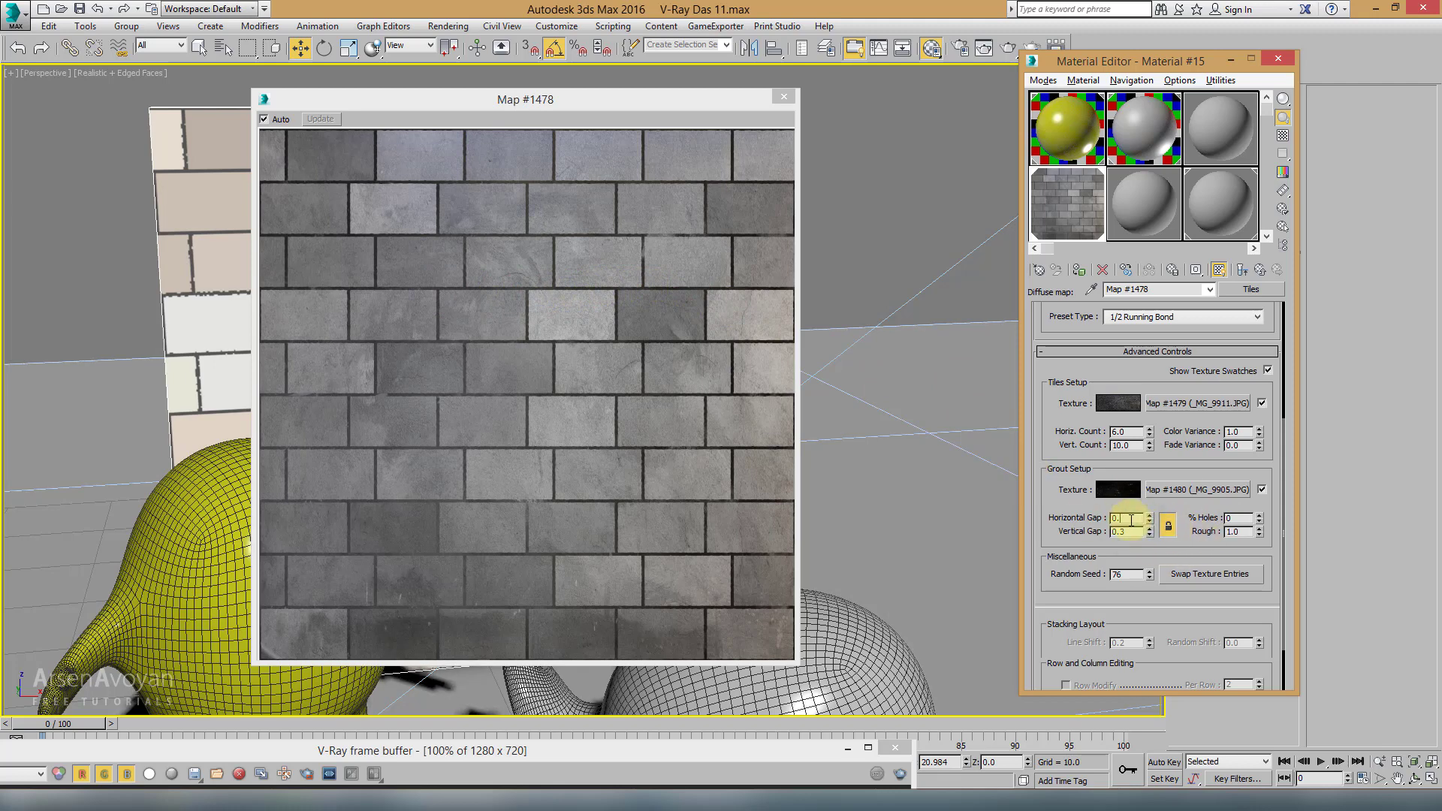
type("1")
key("Return")
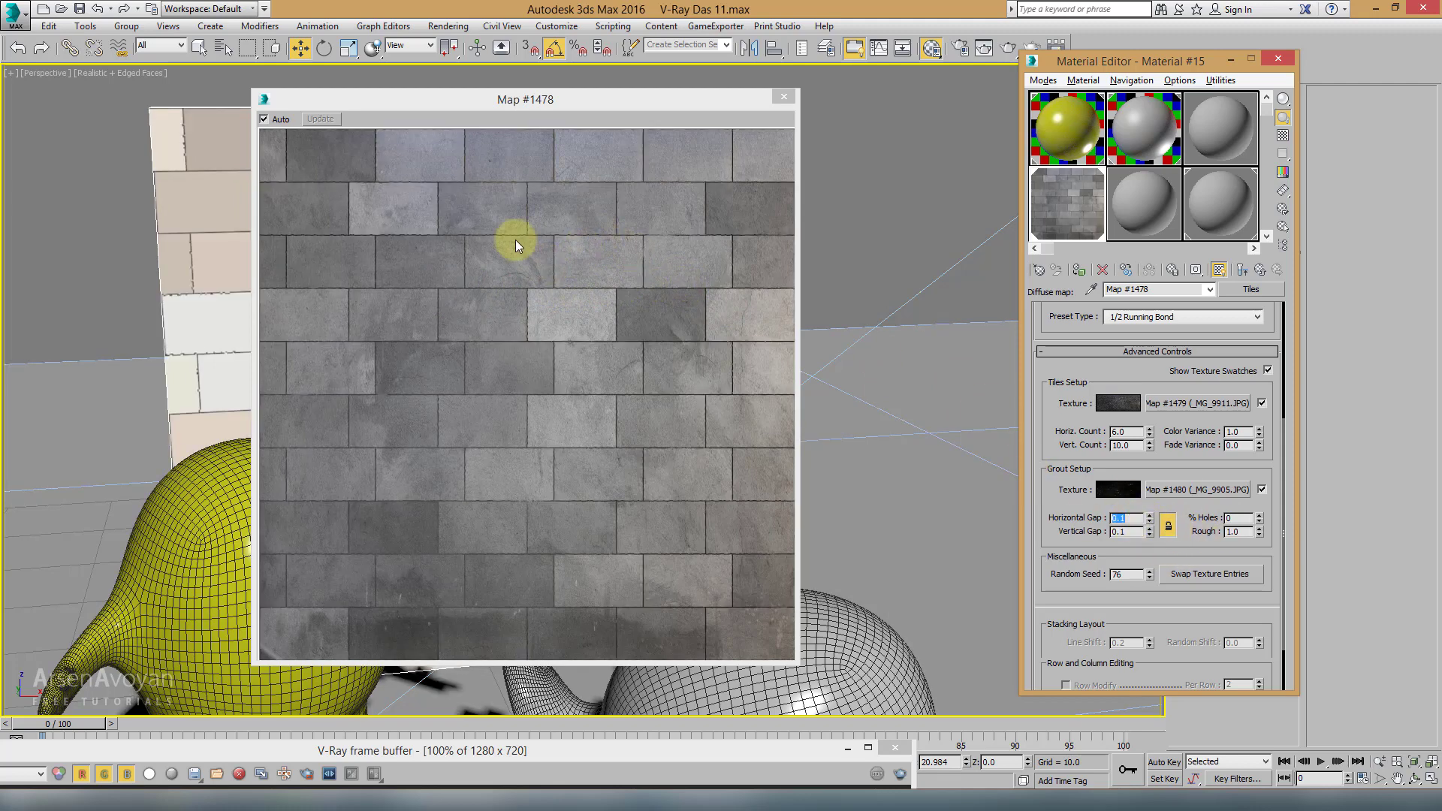
double_click(1238, 531)
type("0")
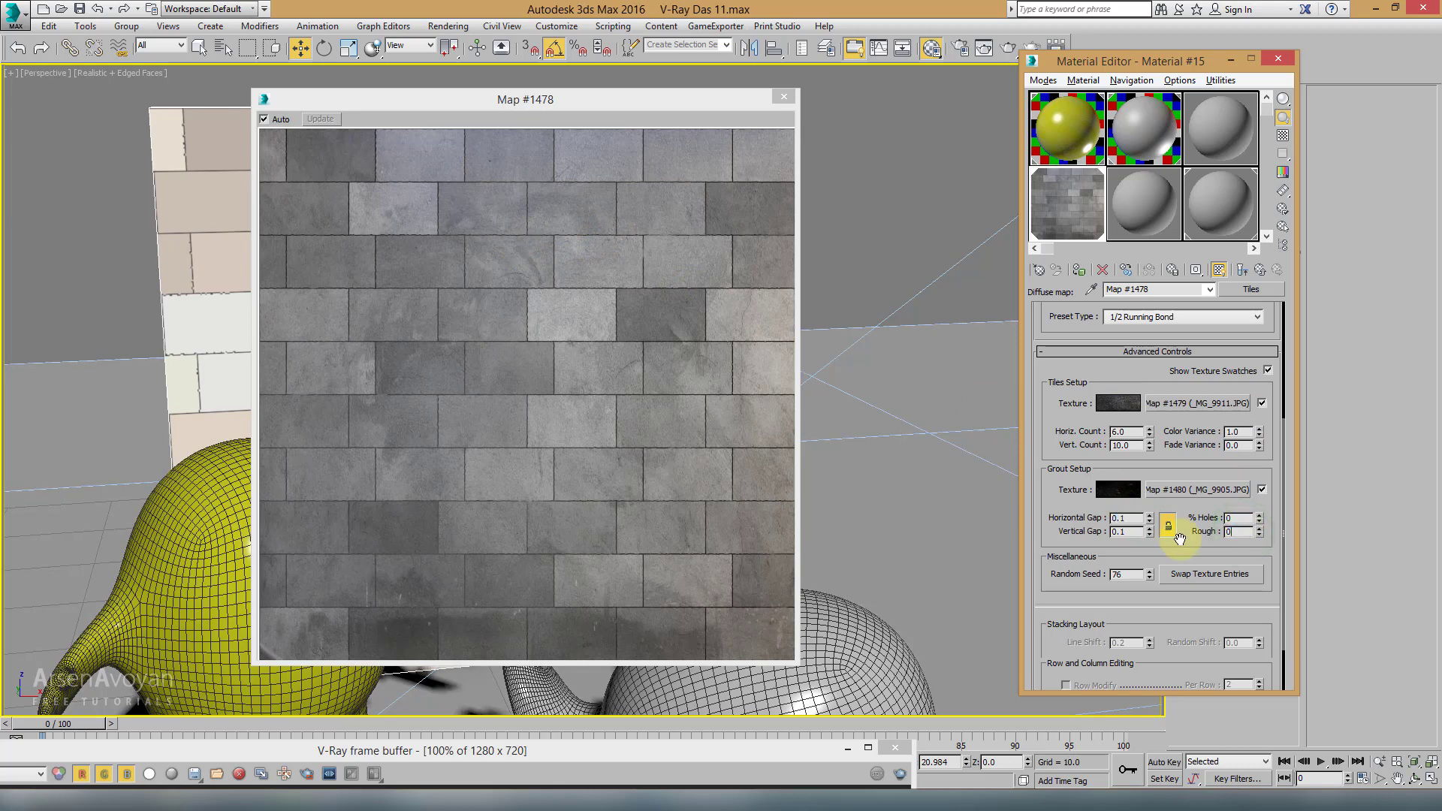
type("5")
key("Return")
key("Return")
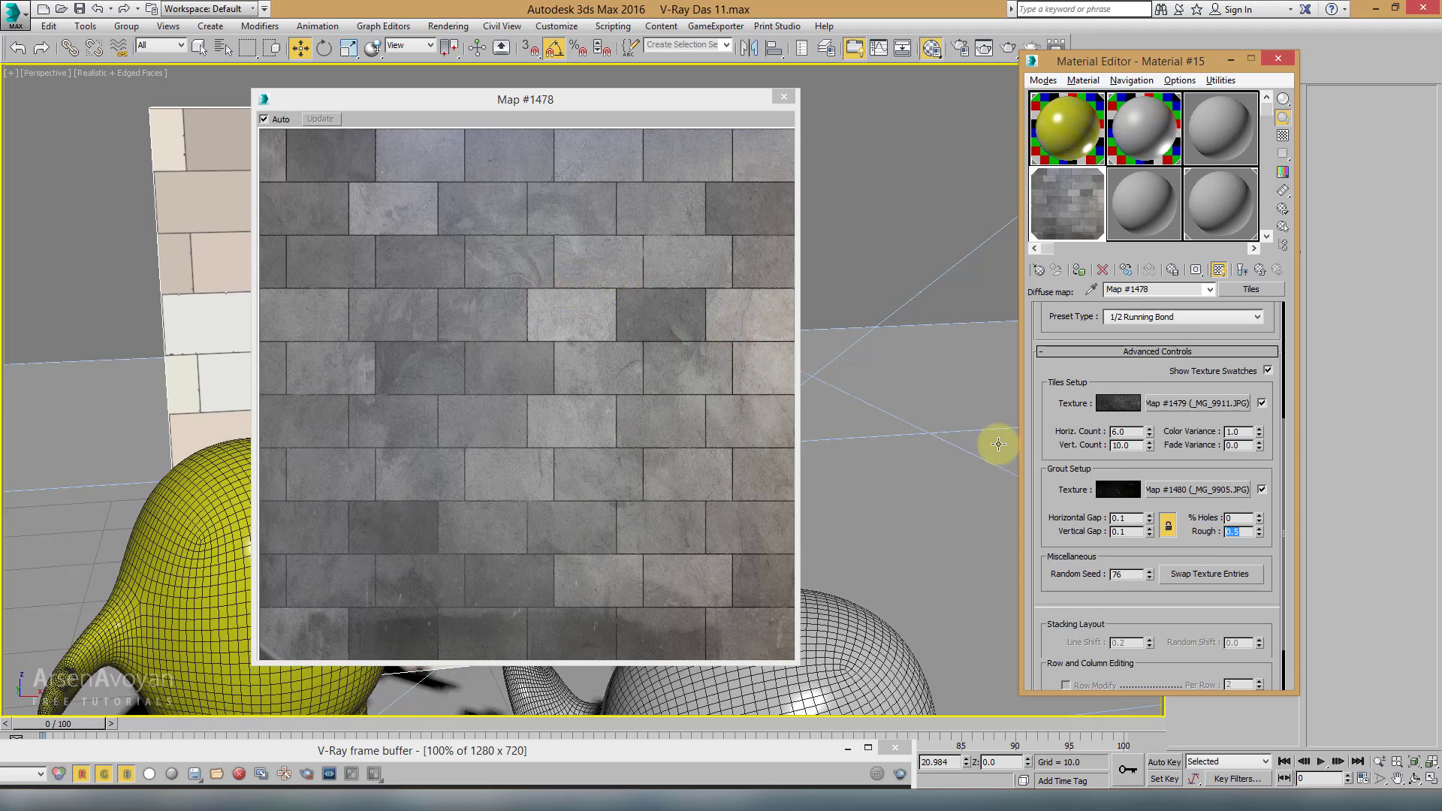
Step: Raise the grout's % Holes value to 7
double_click(1232, 519)
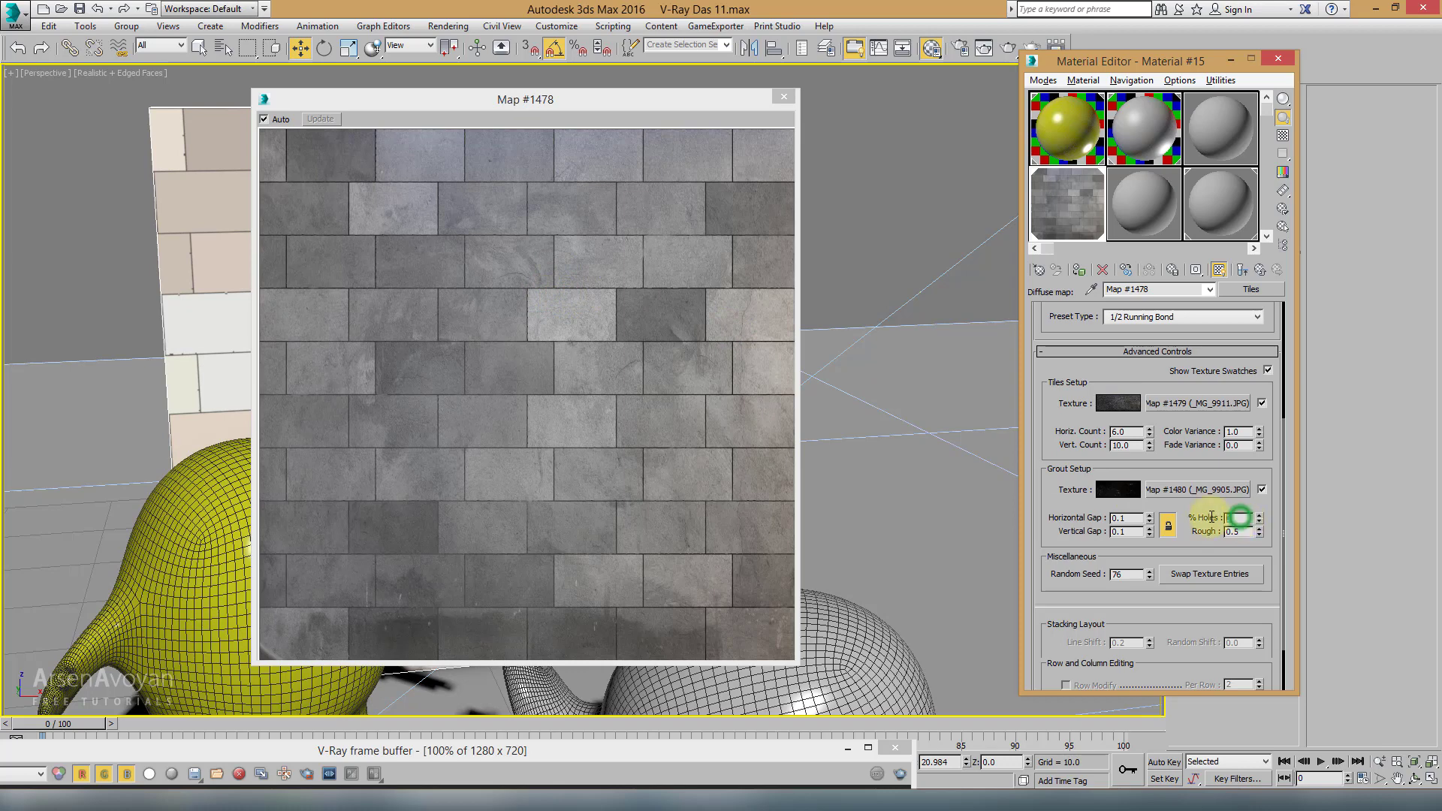
left_click(1254, 518)
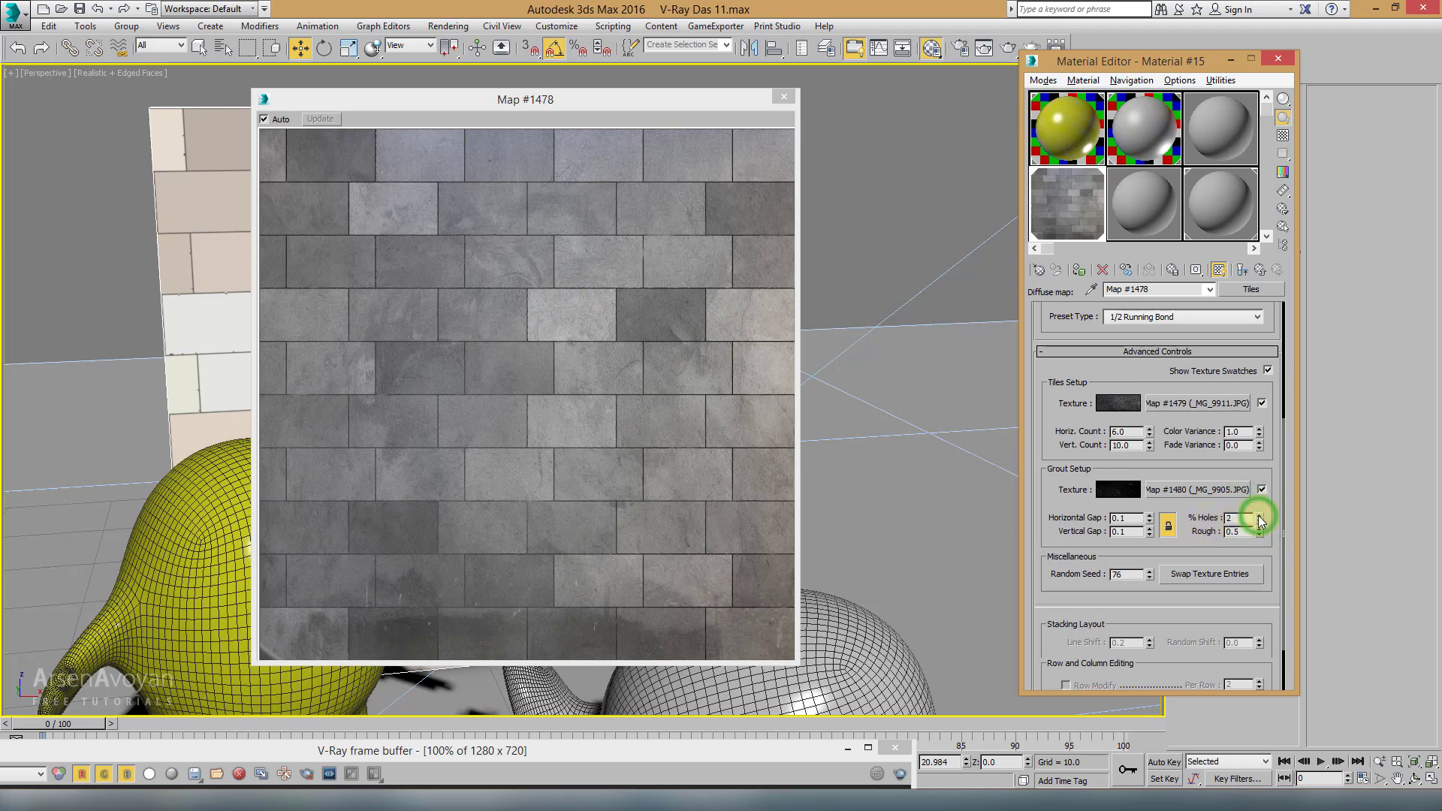
left_click(1259, 515)
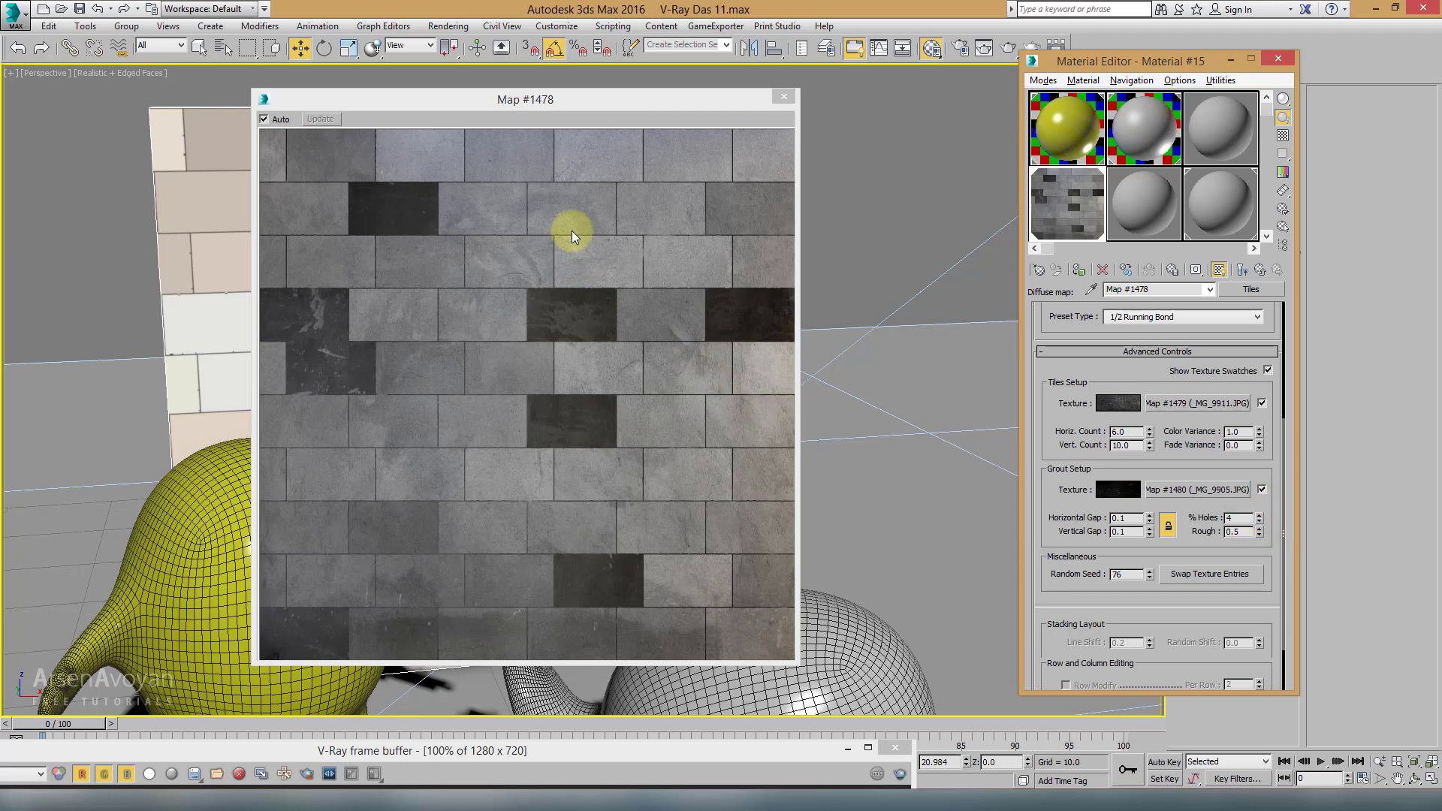
left_click(1259, 516)
left_click(1258, 516)
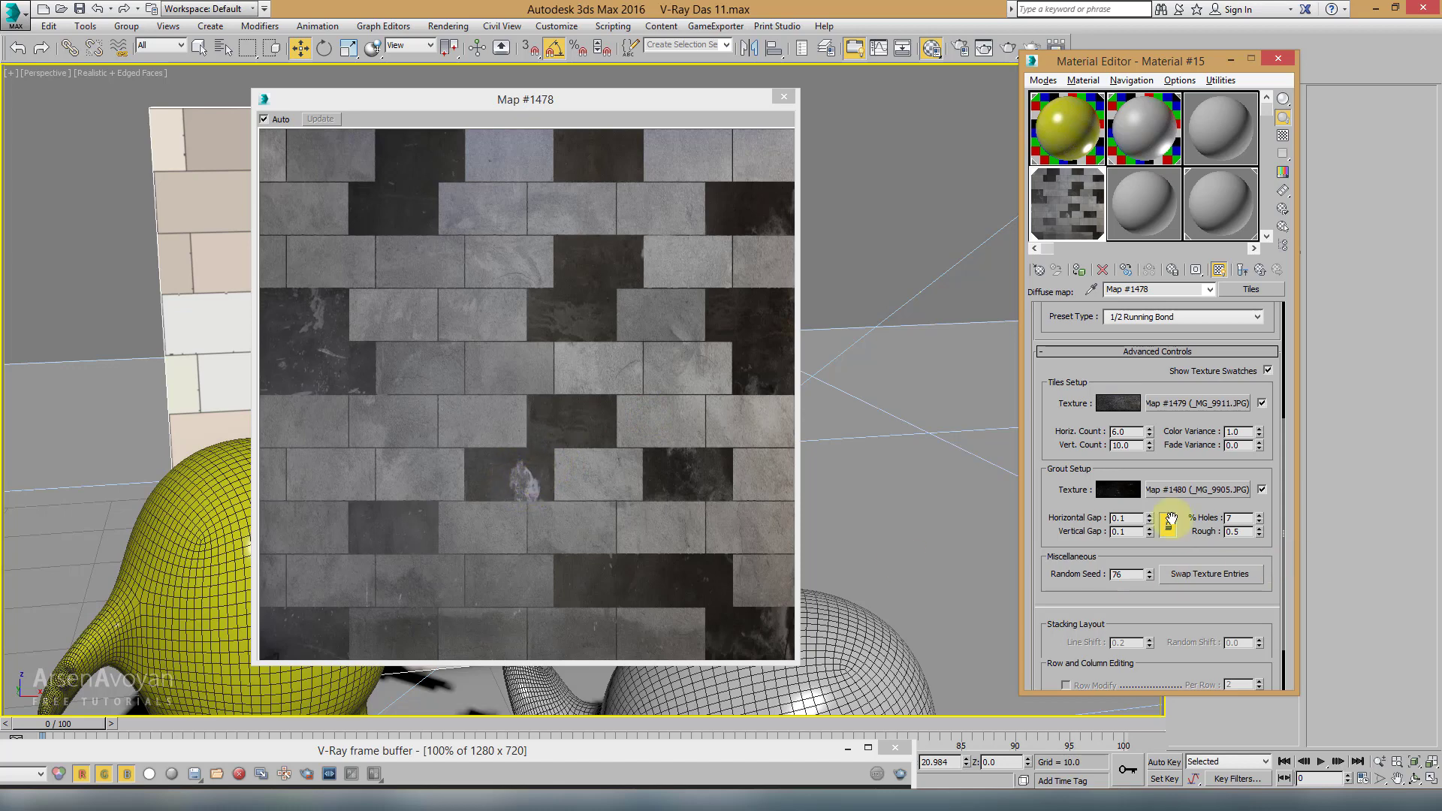
Step: Try a Horiz. Count of 60 and a Vert. Count of 100 for the tiles, with the grout's % Holes at 0
double_click(1127, 432)
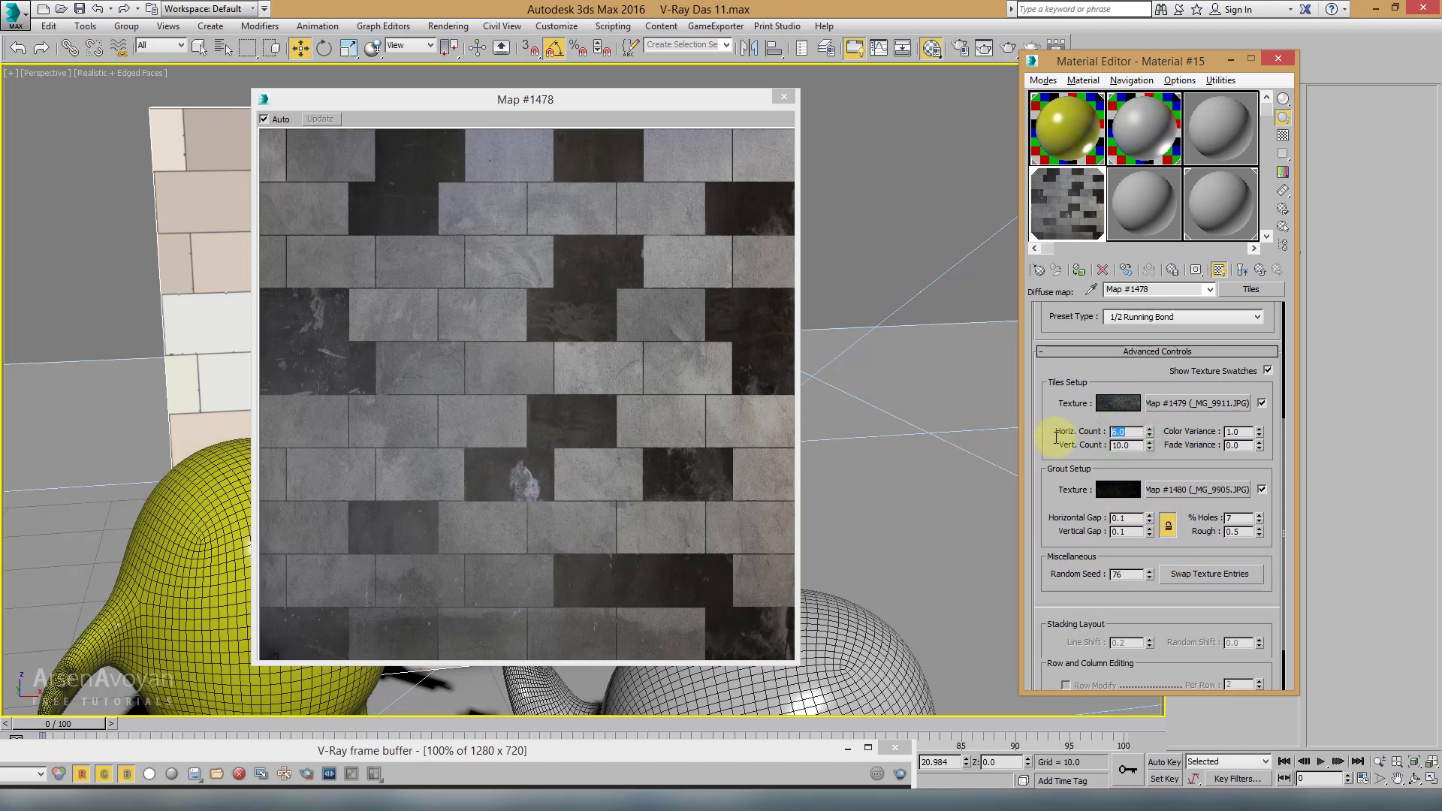
type("60")
double_click(1123, 445)
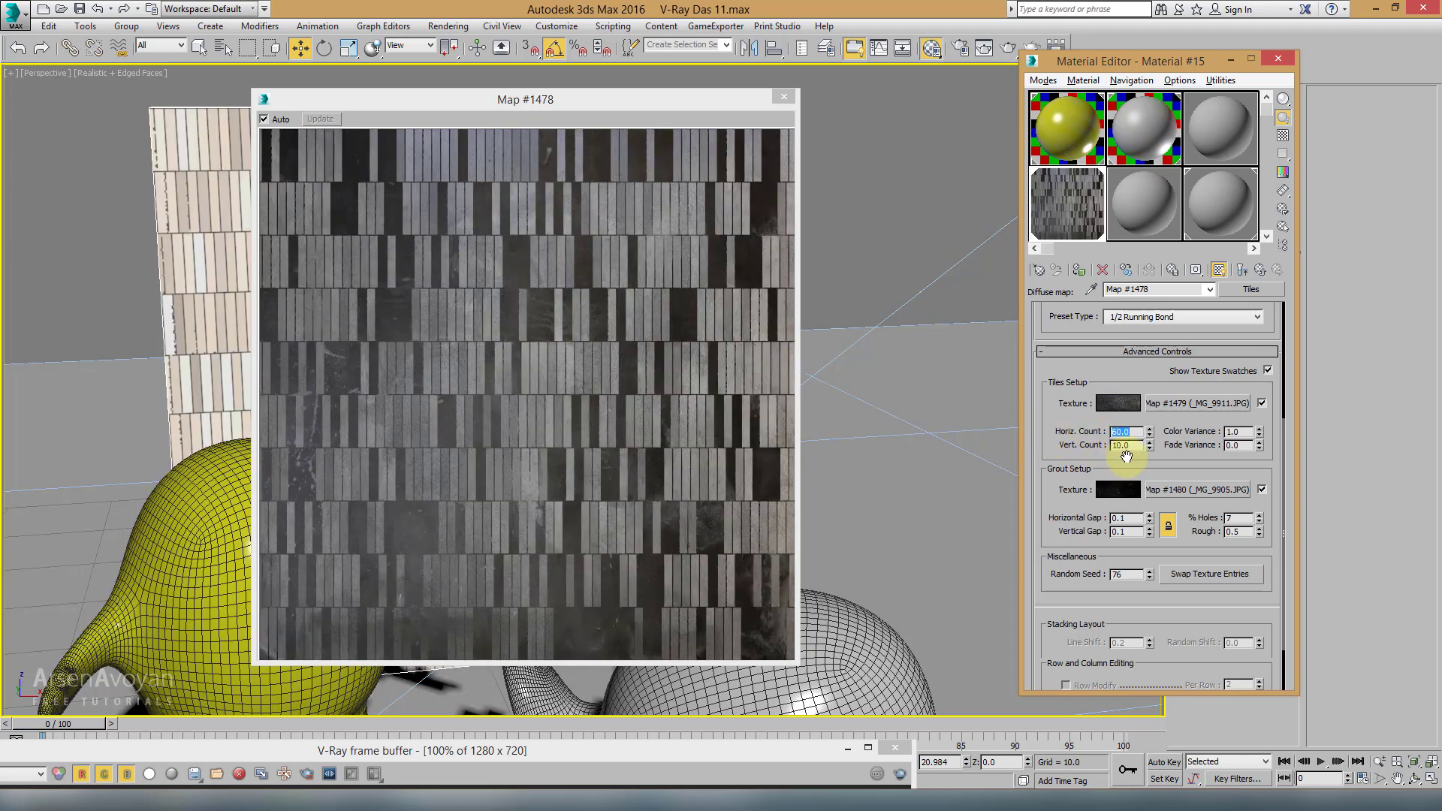
type("100")
key("Return")
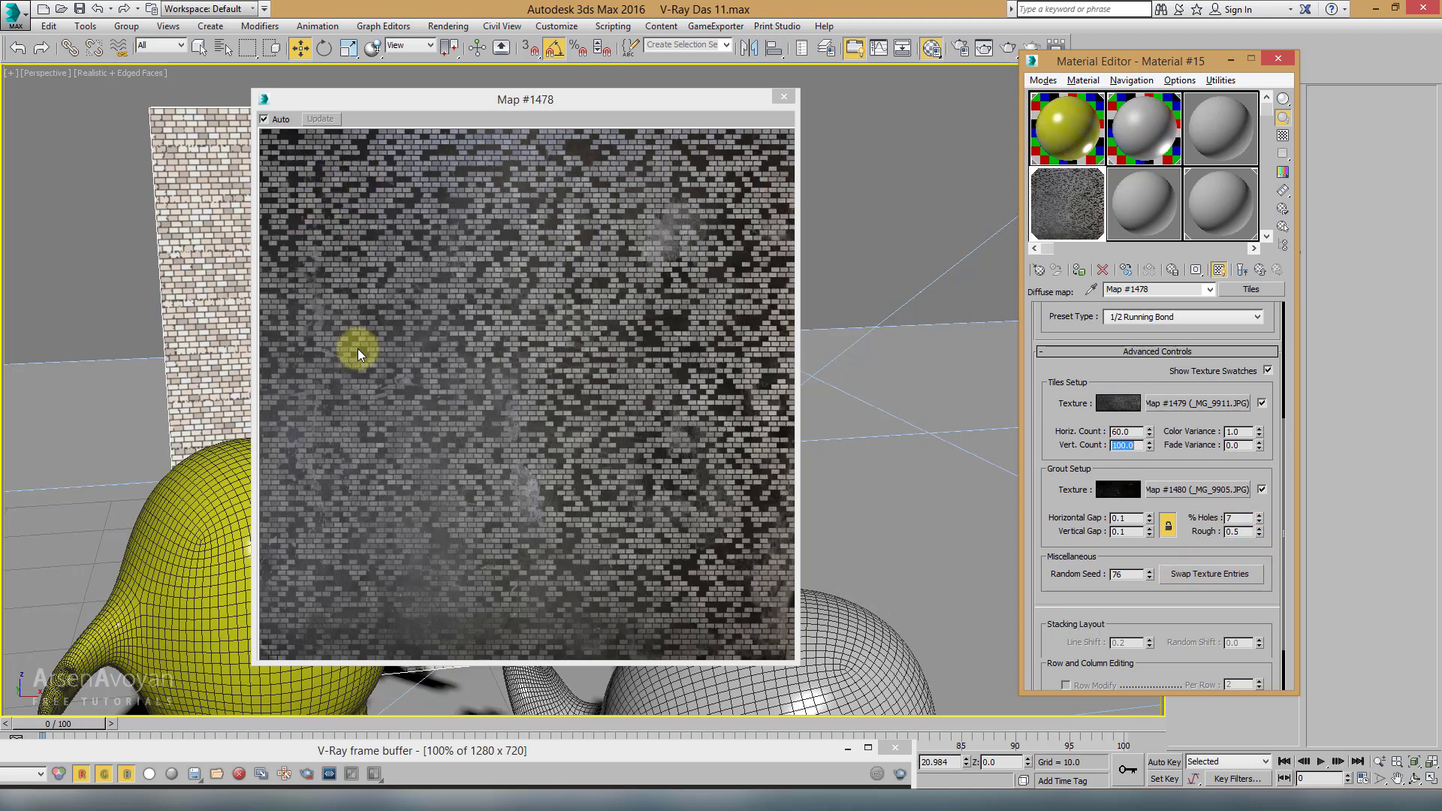
left_click(1223, 517)
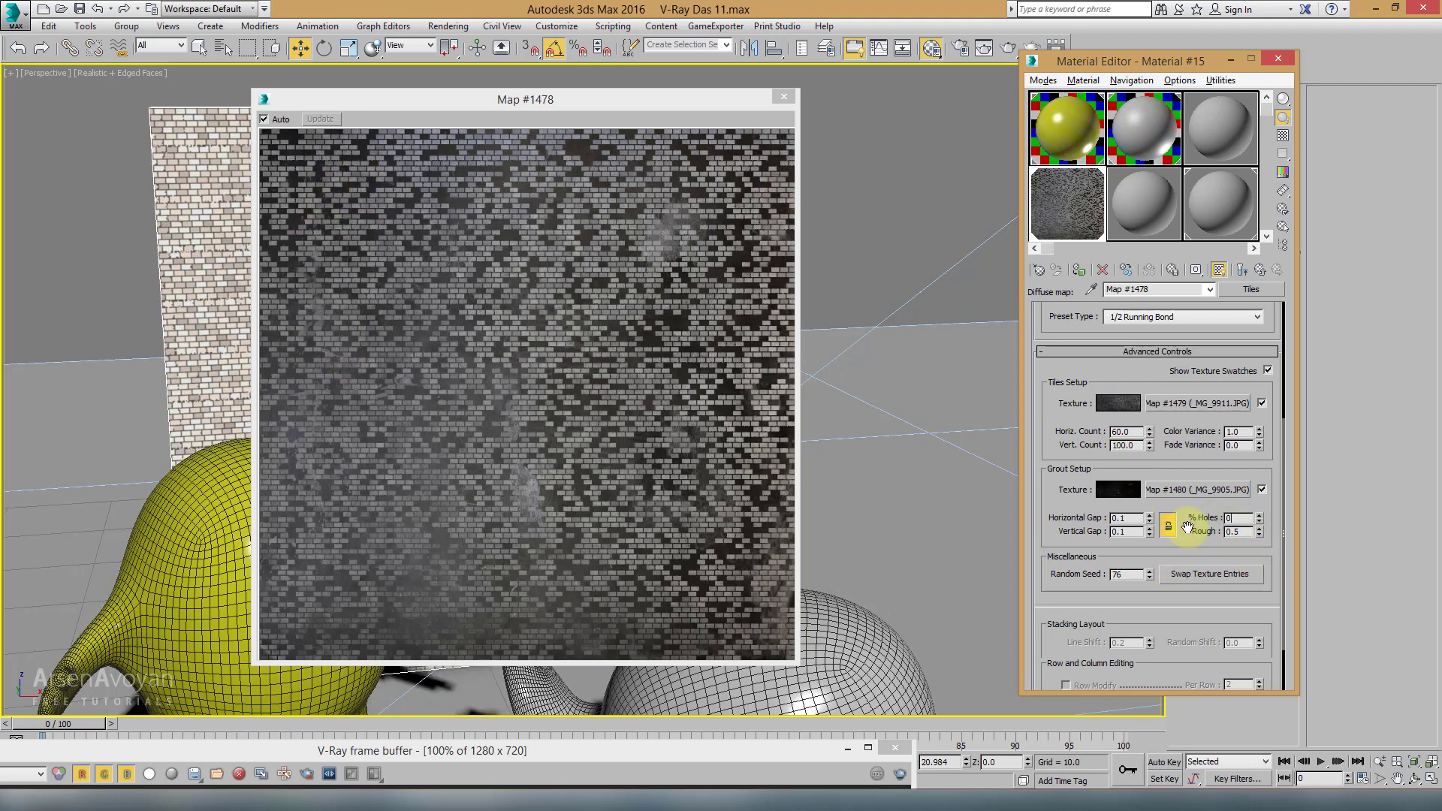
key("Return")
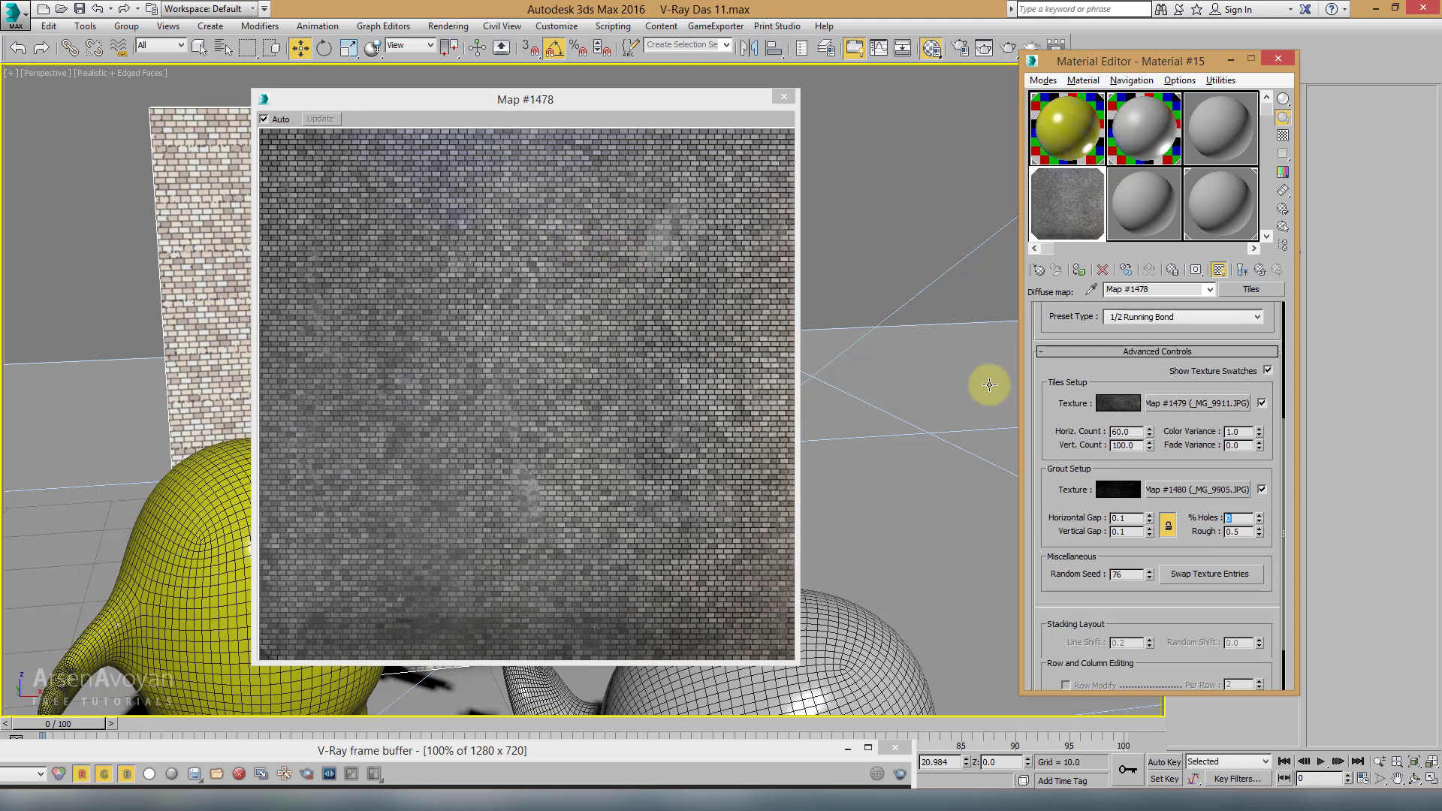
Step: Try Color Variance values of 0 and 1.1 for the tiles, and set it back to 1.0
double_click(1238, 432)
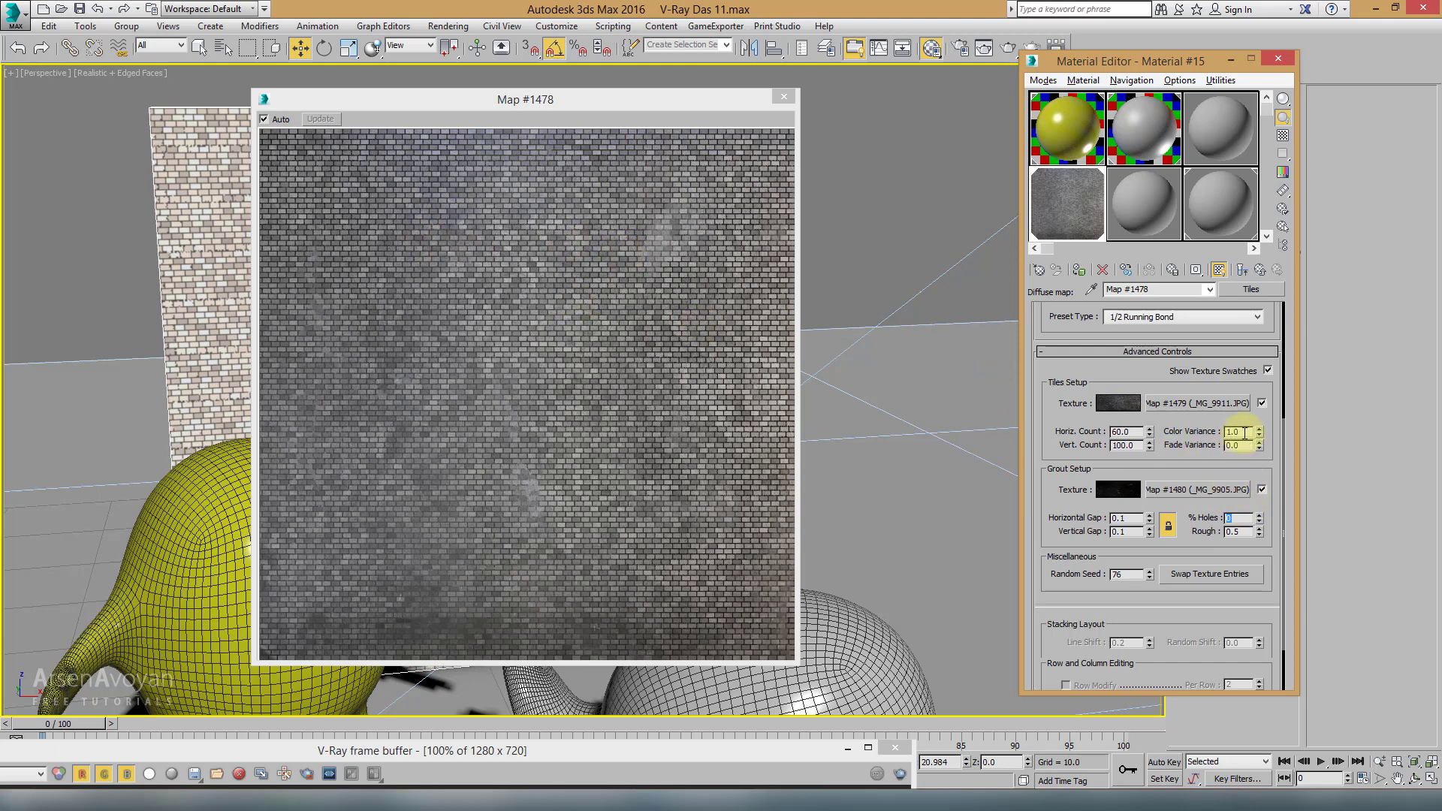
type("0")
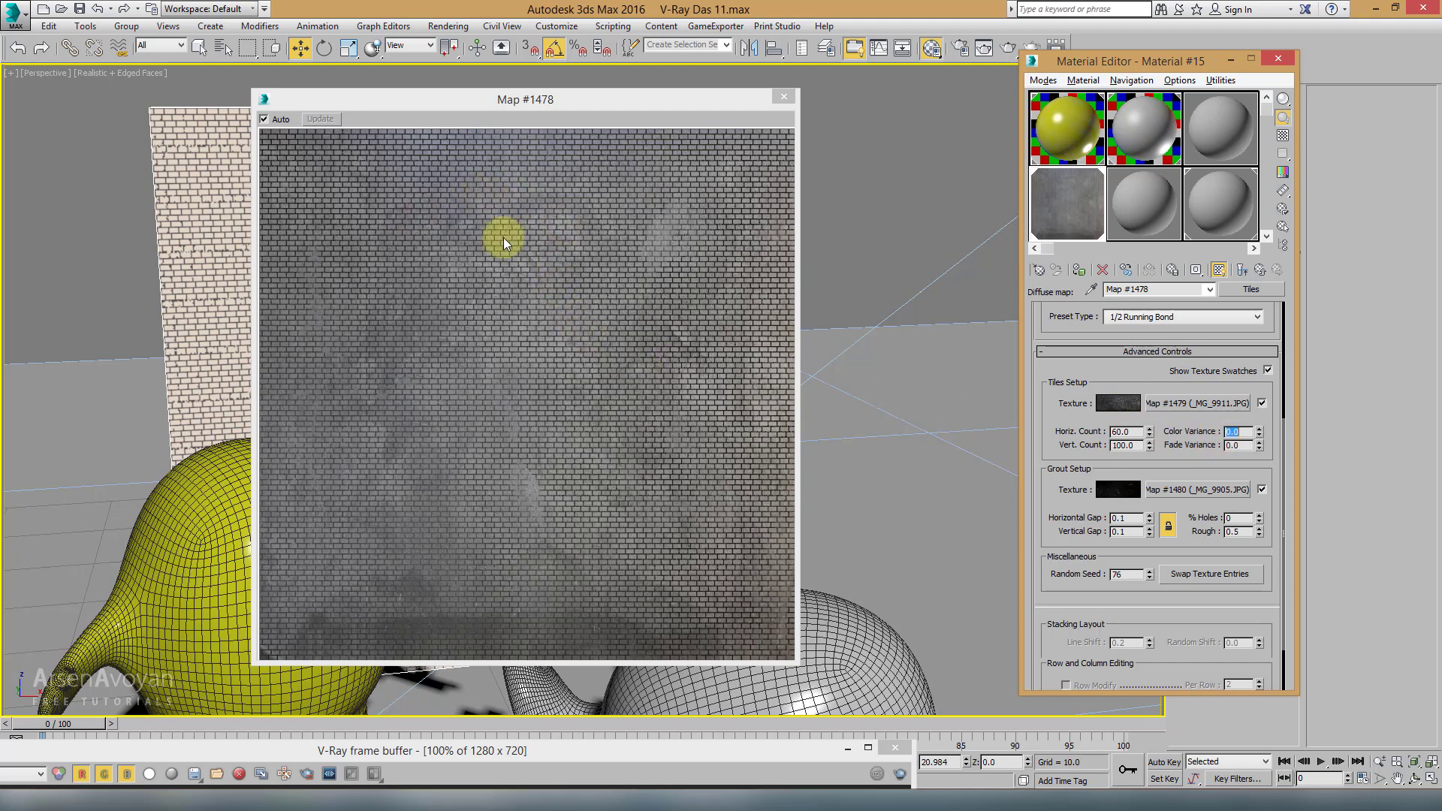
left_click(1259, 428)
left_click(1259, 428)
left_click(1258, 428)
left_click(1259, 428)
left_click(1259, 428)
left_click(1259, 428)
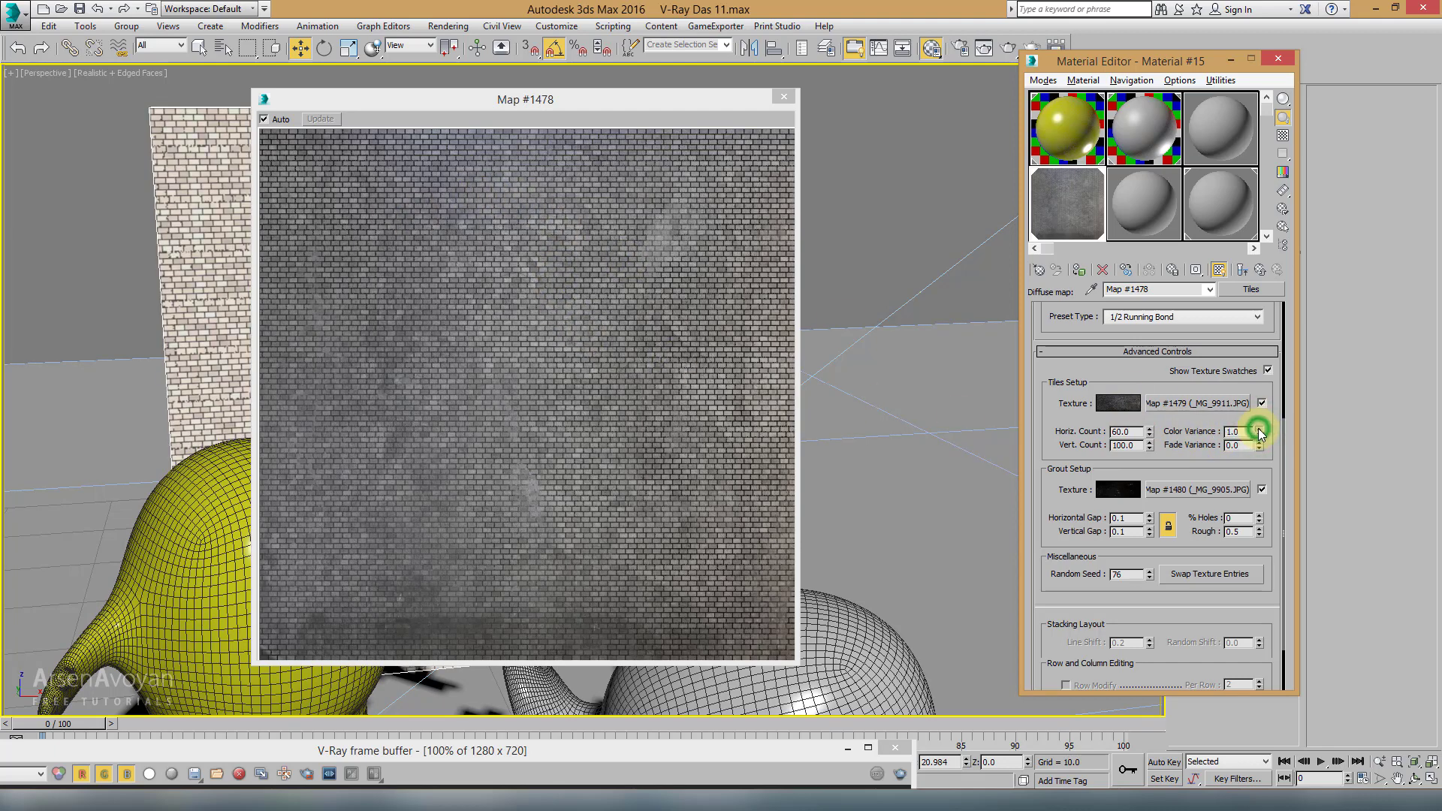
left_click(1259, 428)
left_click(1258, 428)
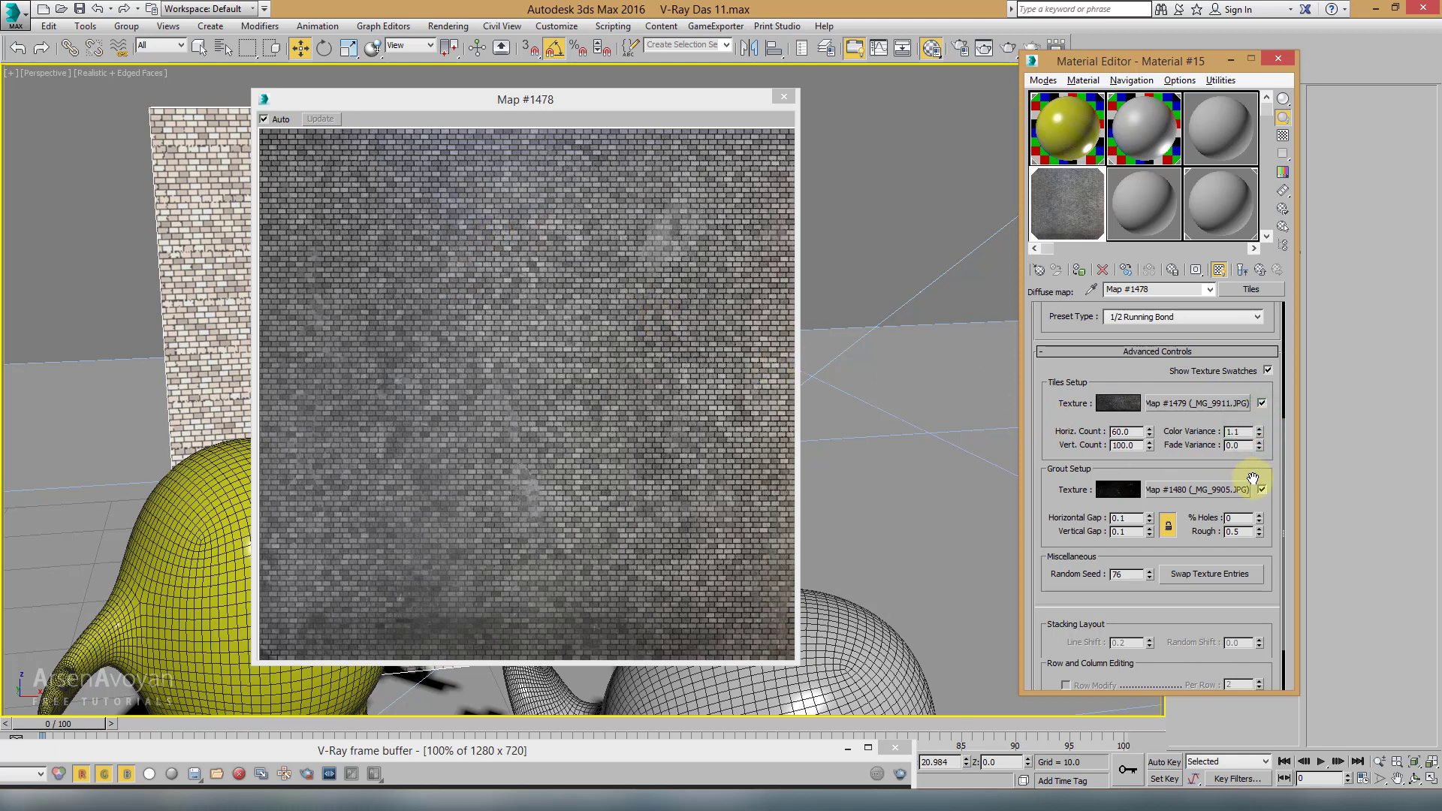
double_click(1243, 432)
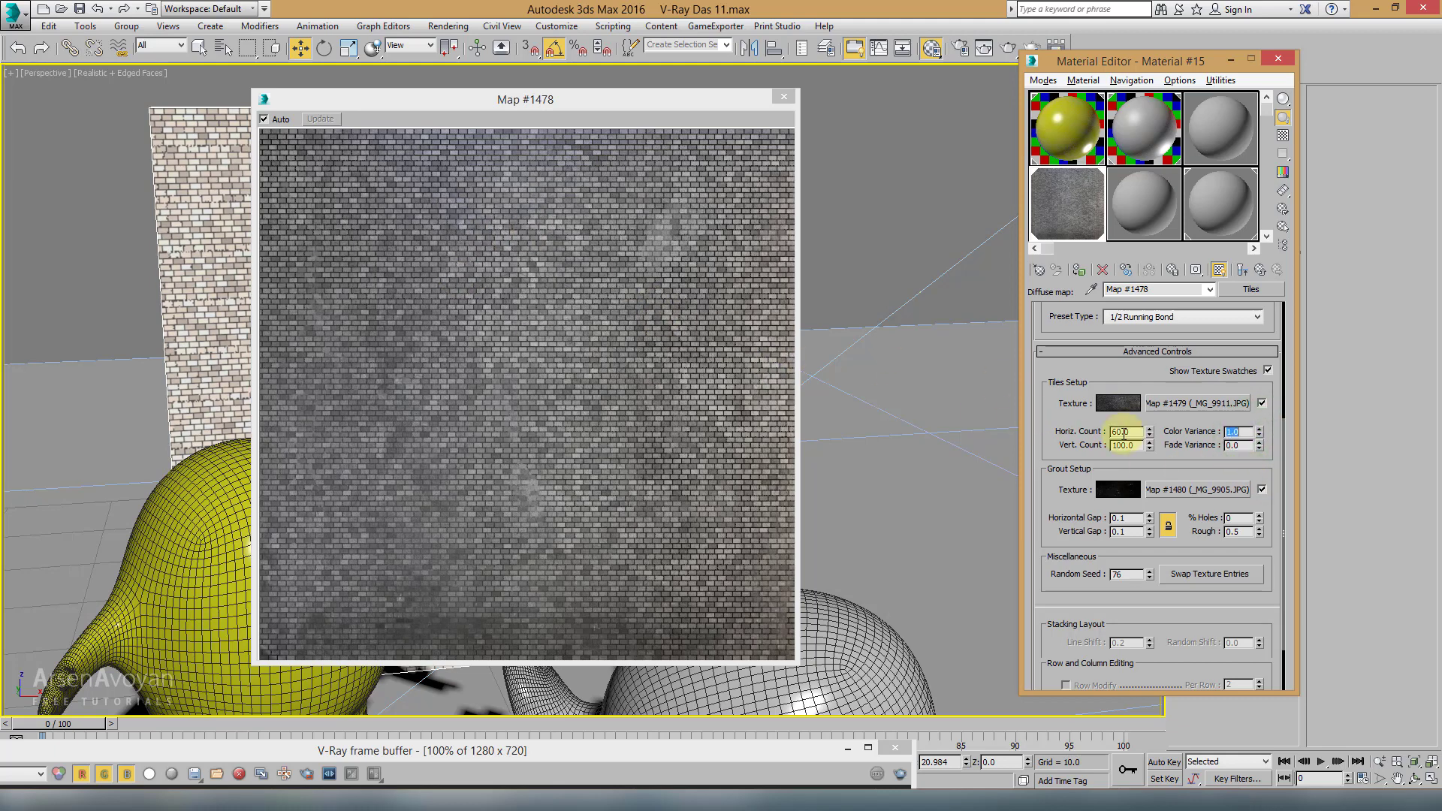
Step: Try a higher % Holes value on the grout and reset it to 0
left_click(1259, 516)
left_click(1259, 516)
left_click(1260, 516)
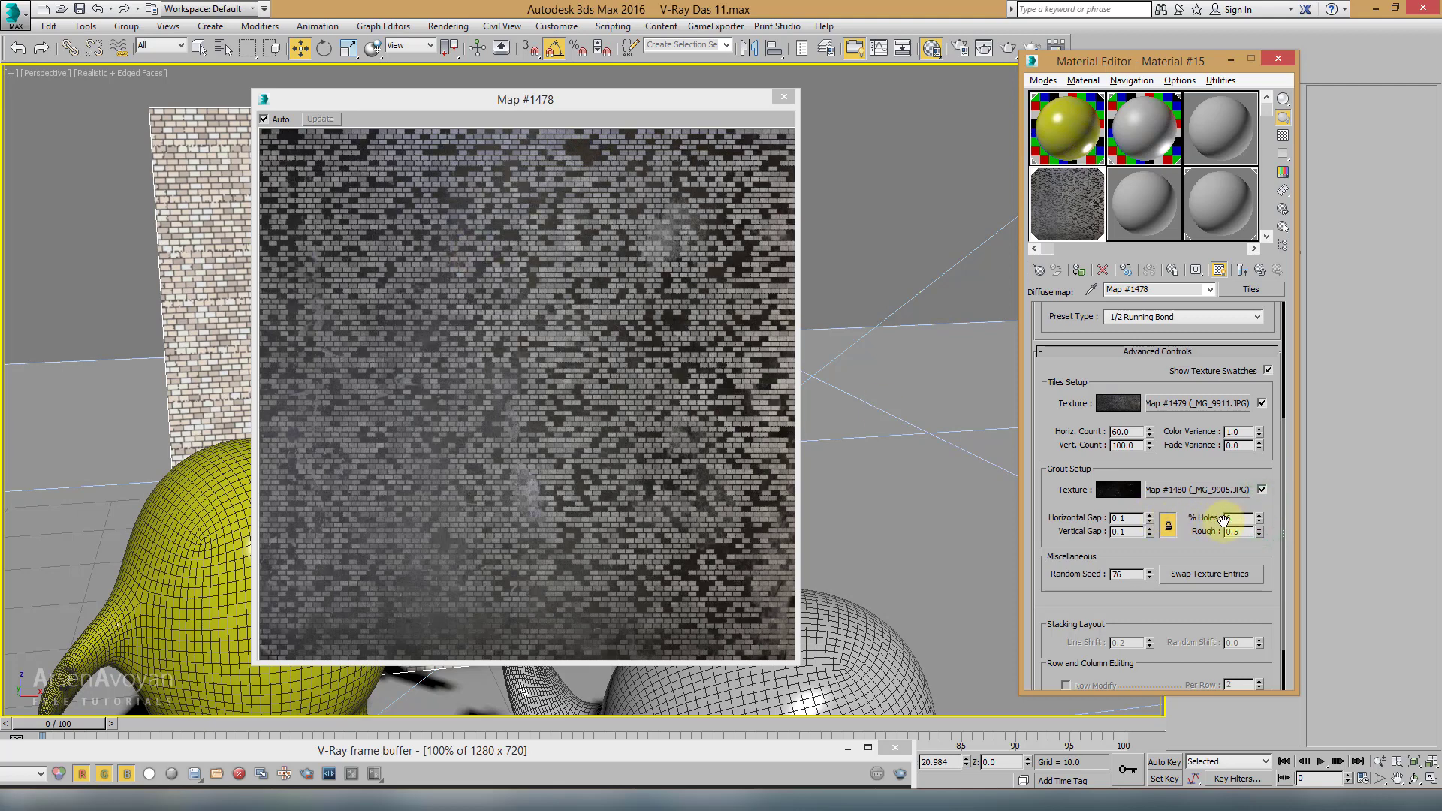
double_click(1235, 518)
type("5")
key("Return")
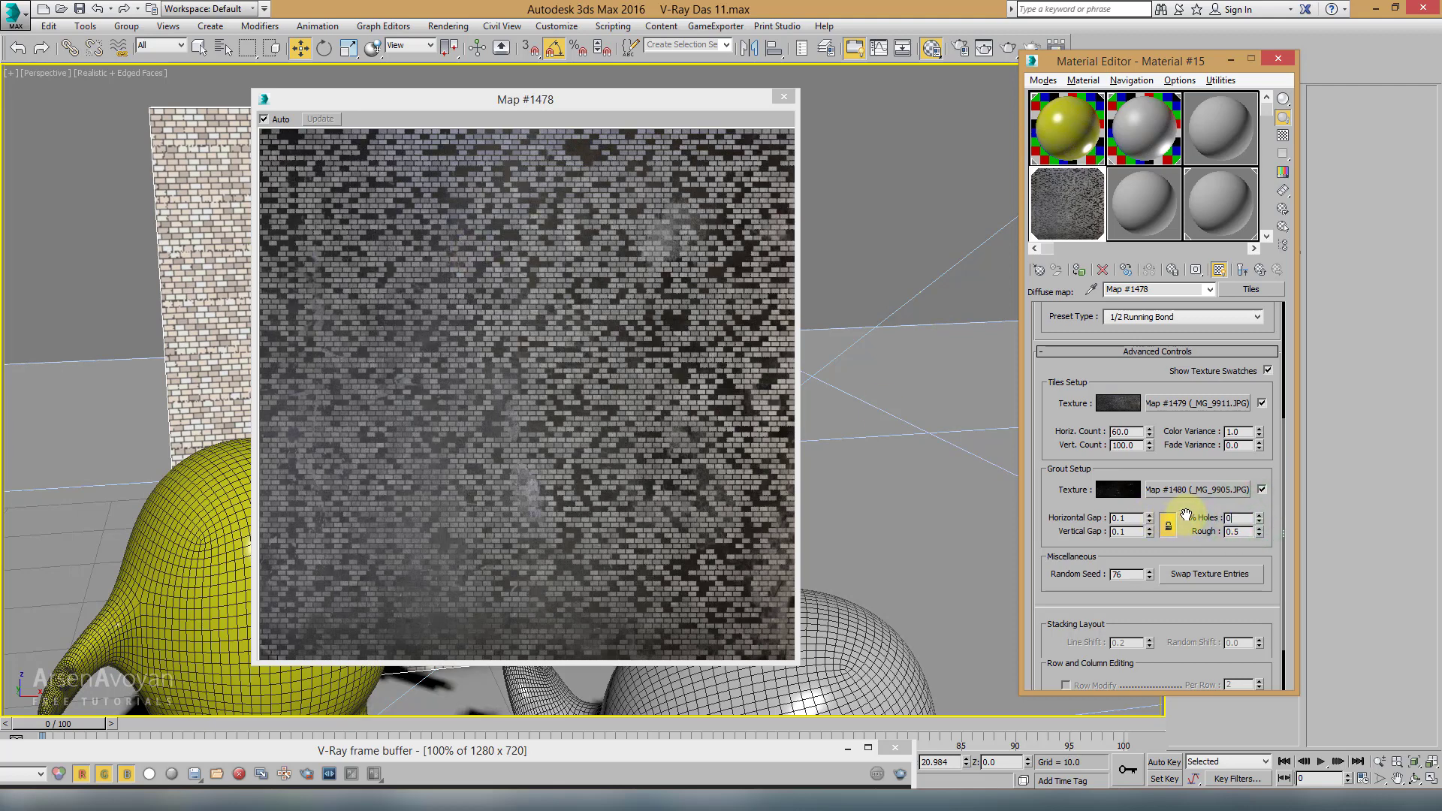
key("Return")
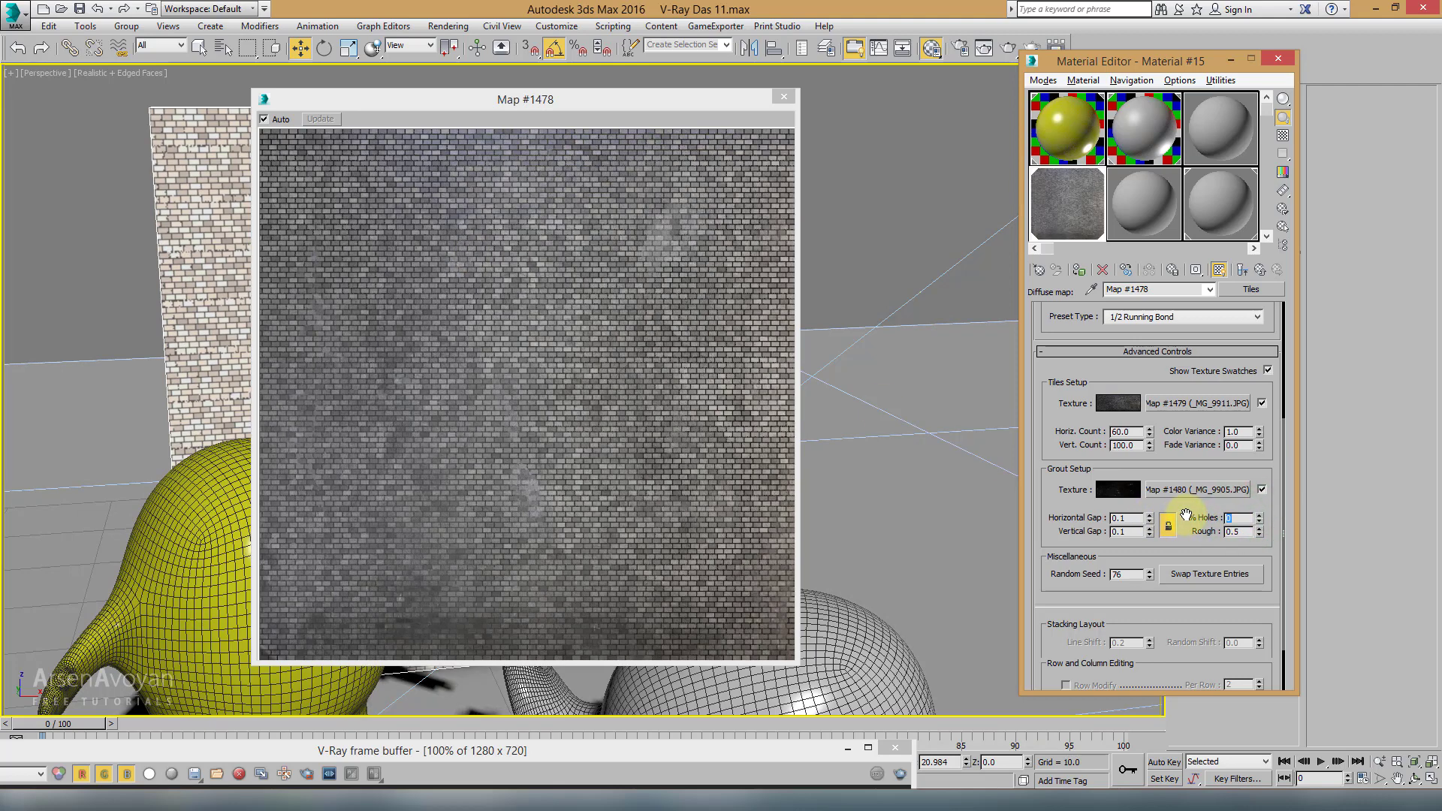
Step: Set the tiles' Horiz. Count to 6 and Vert. Count to 10
double_click(1126, 431)
type("6")
double_click(1127, 446)
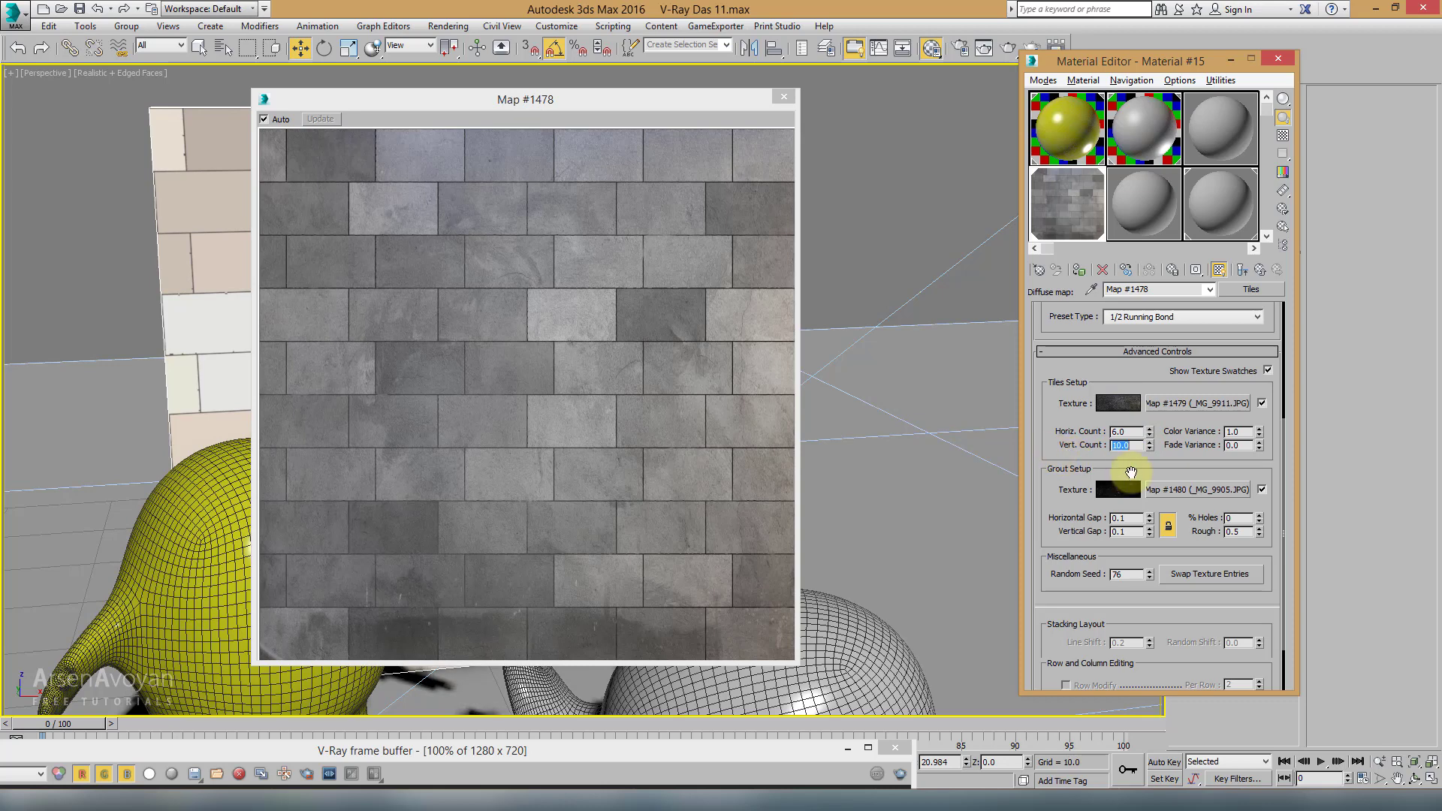
Step: Try grout % Holes values of 3 and 65 on the large tiles, and return the value to 0
left_click(1259, 515)
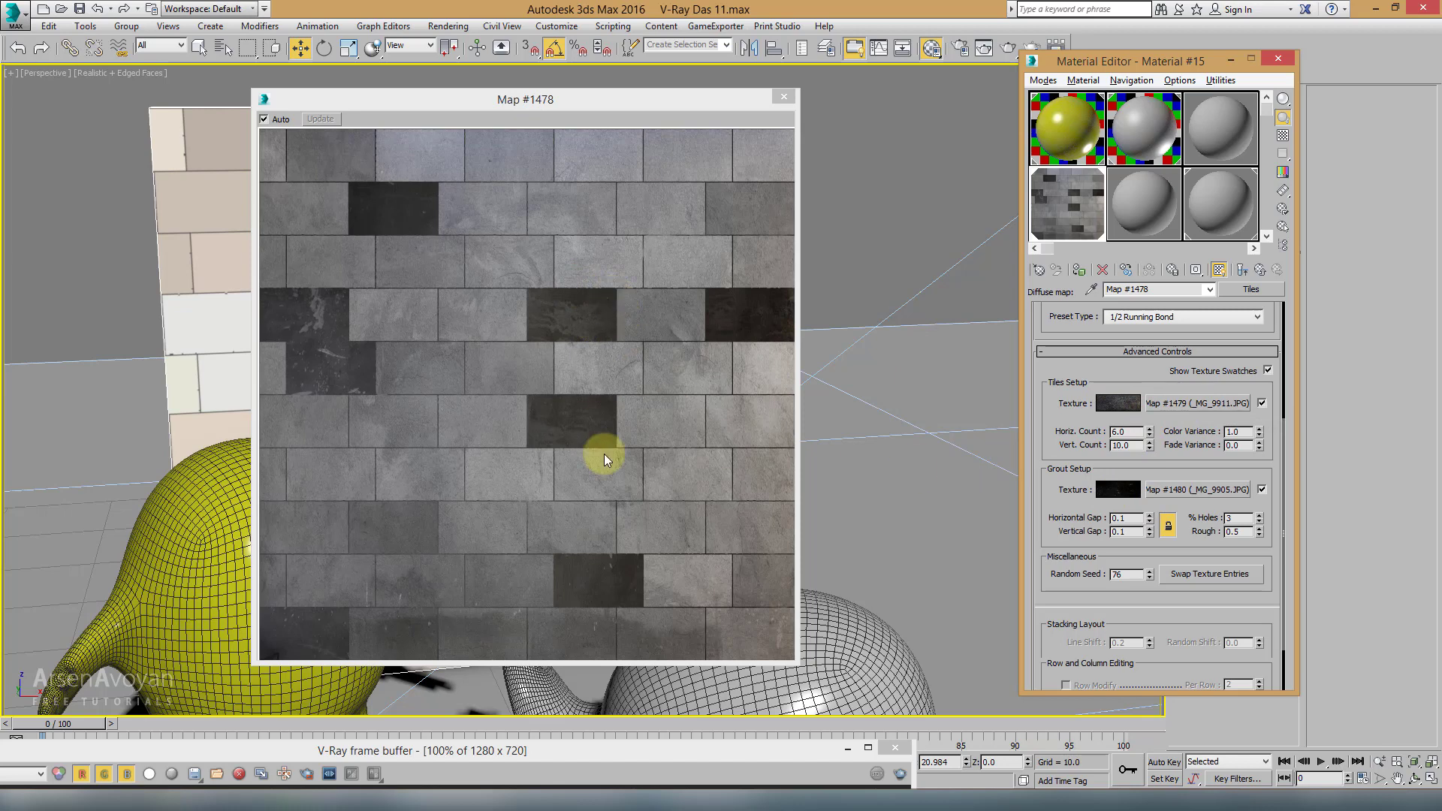
double_click(1239, 517)
type("65")
key("Return")
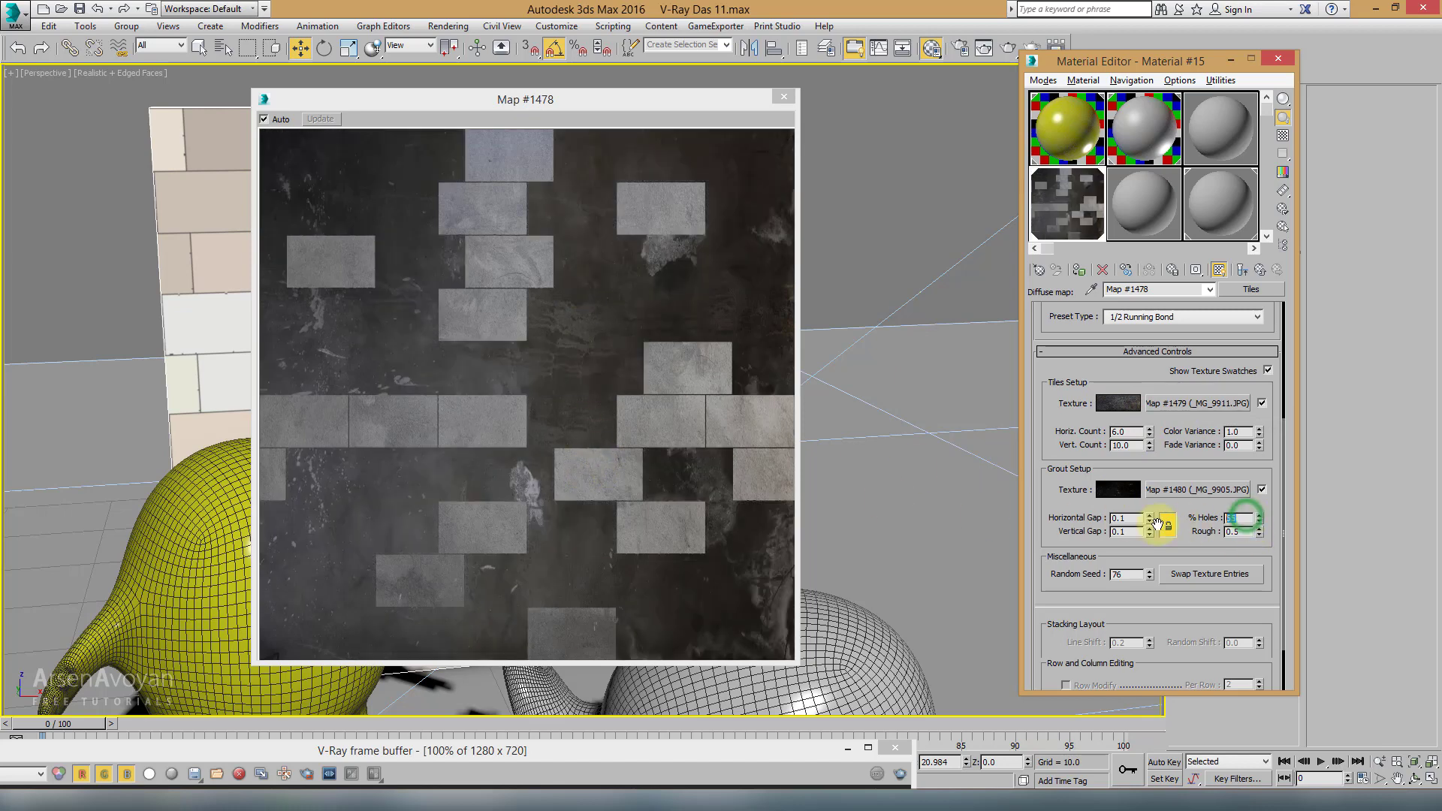
type("0")
key("Return")
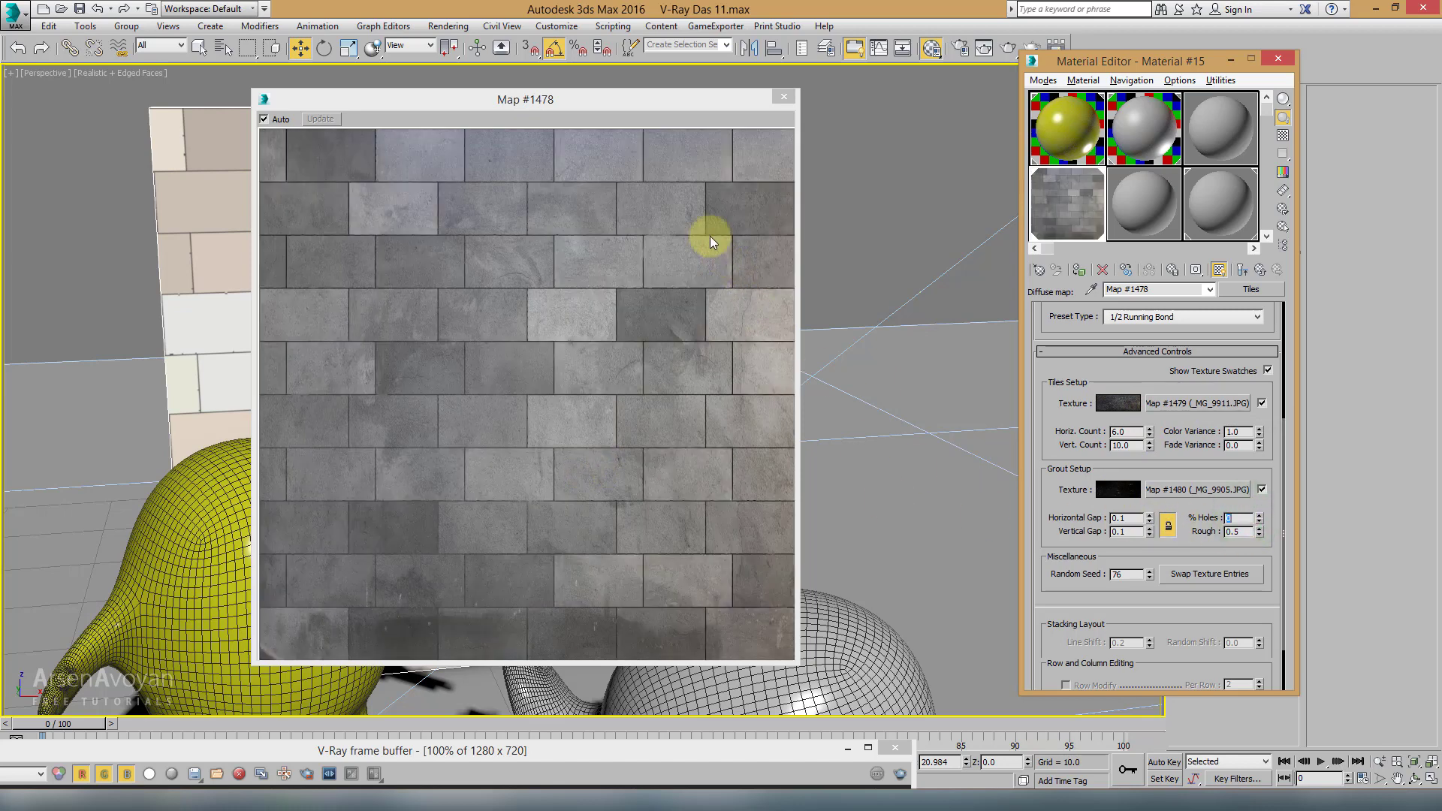
Step: Close the Tiles map preview and test-render the brick wall with V-Ray, cancelling the render partway
left_click(784, 99)
left_click(1008, 50)
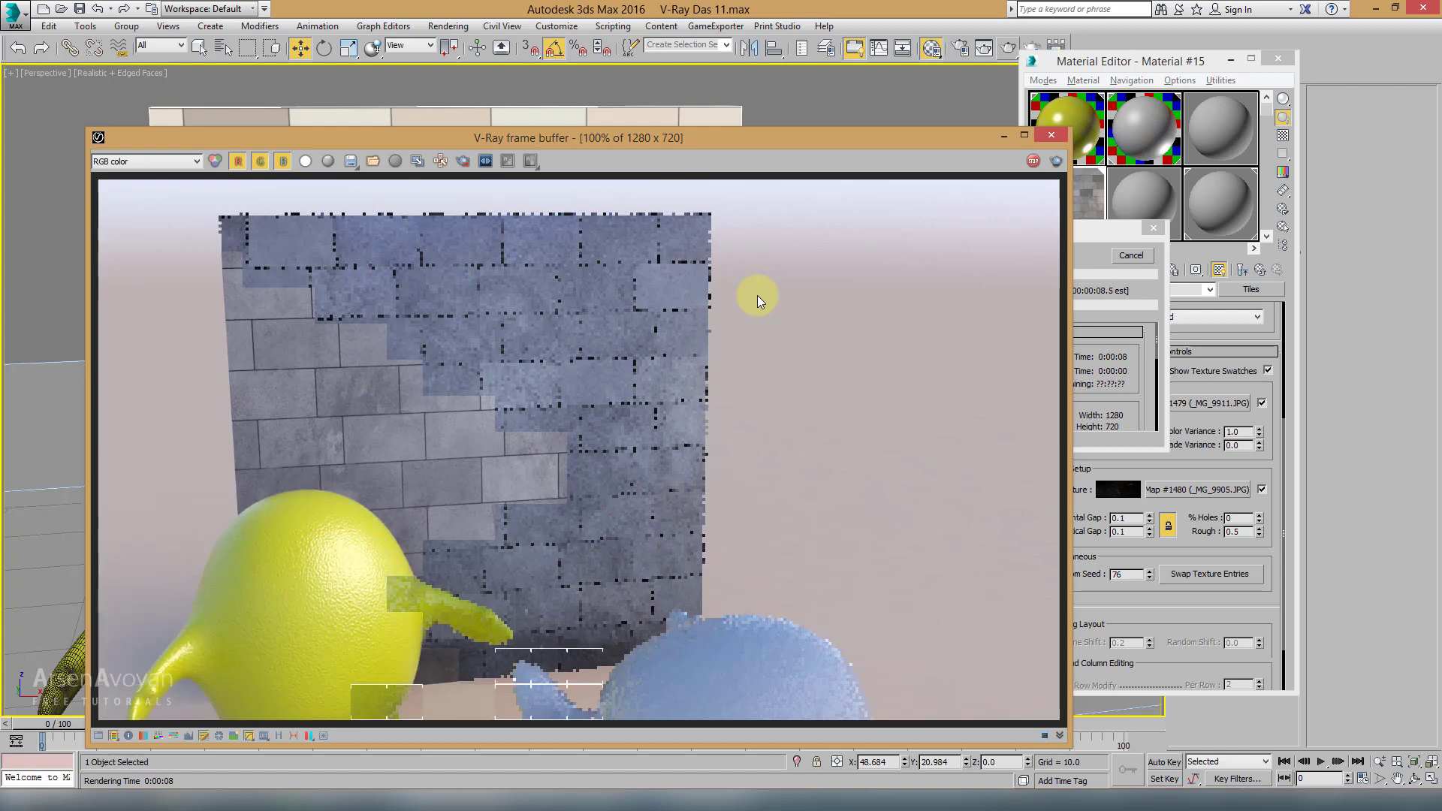
left_click(1137, 246)
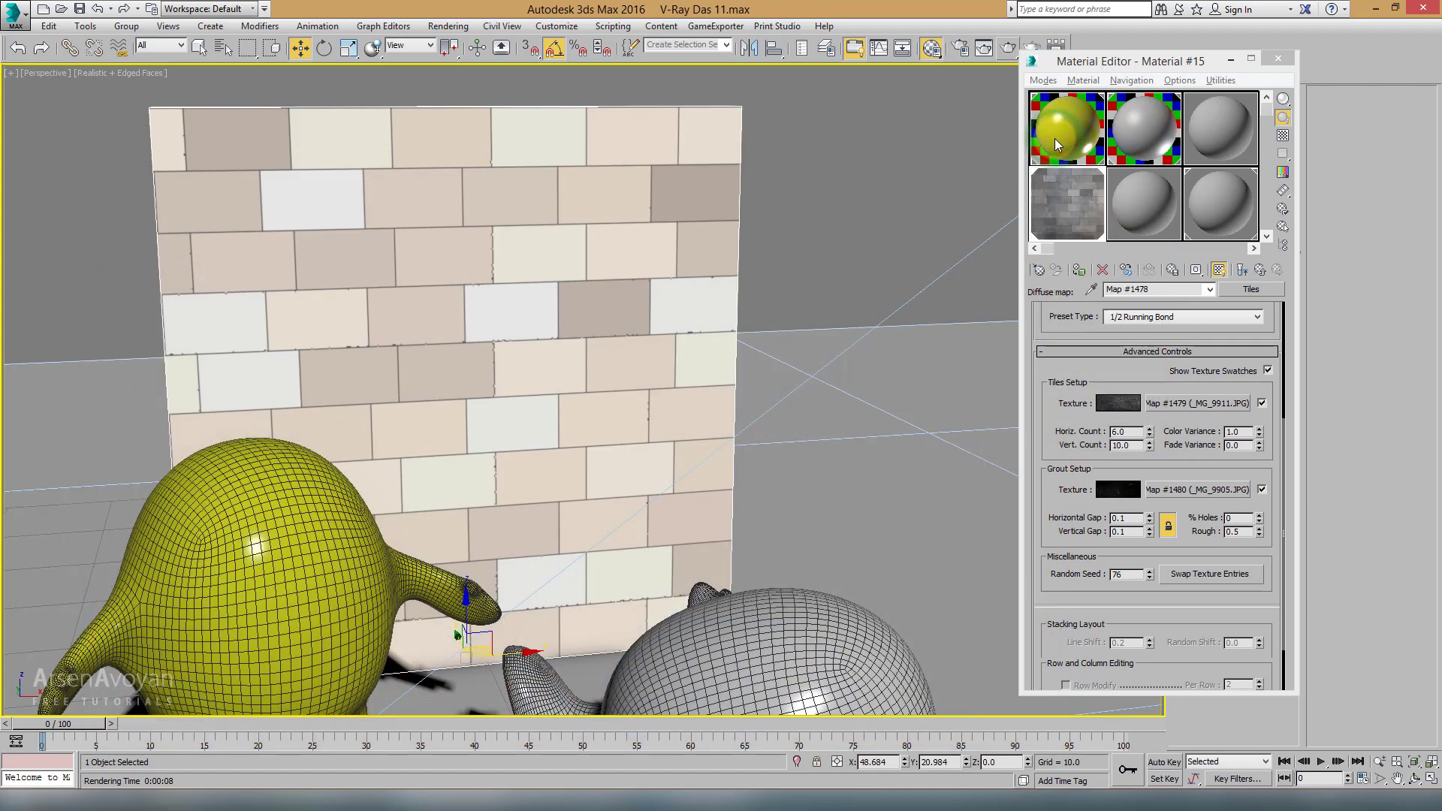
scroll(628, 258, "up", 8)
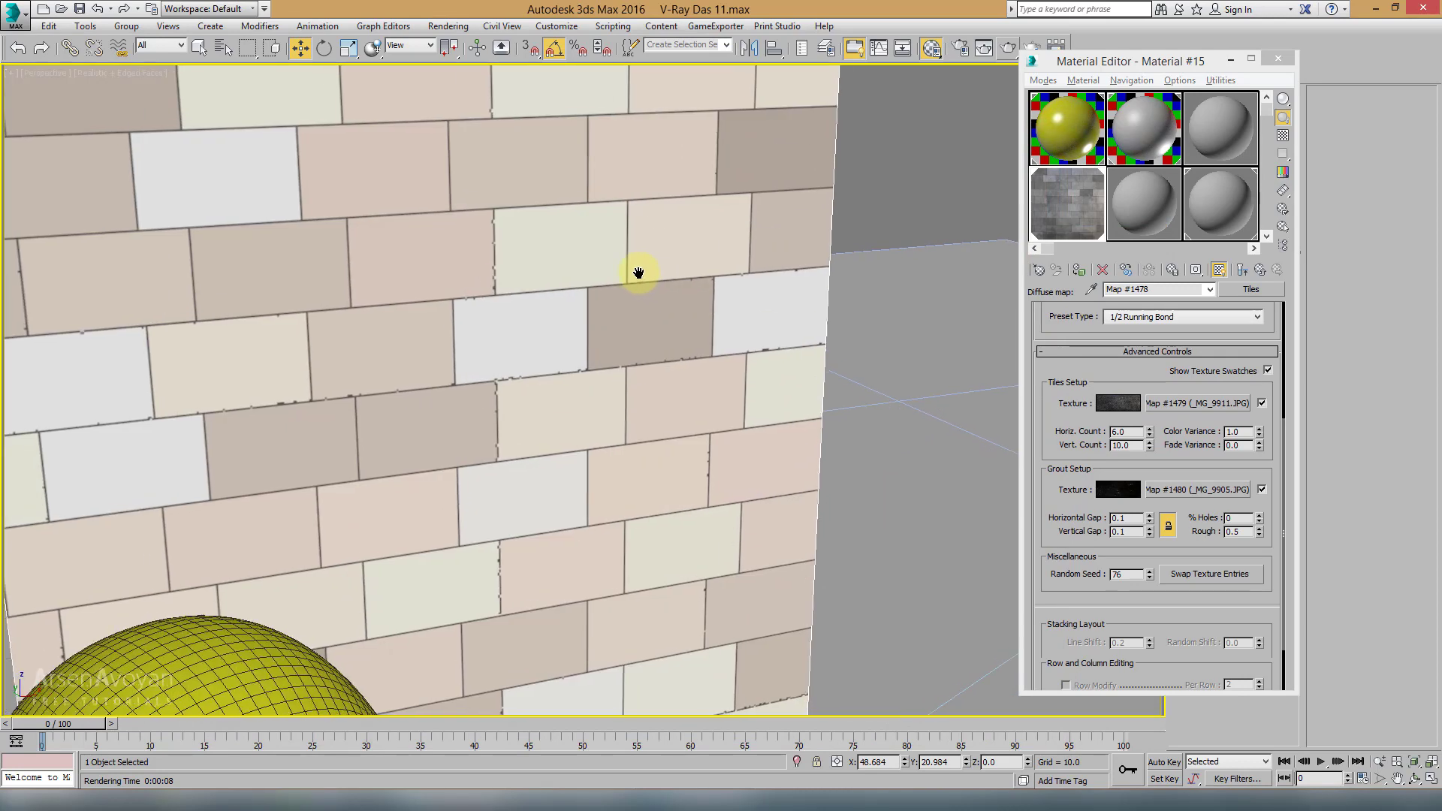
scroll(736, 259, "up", 5)
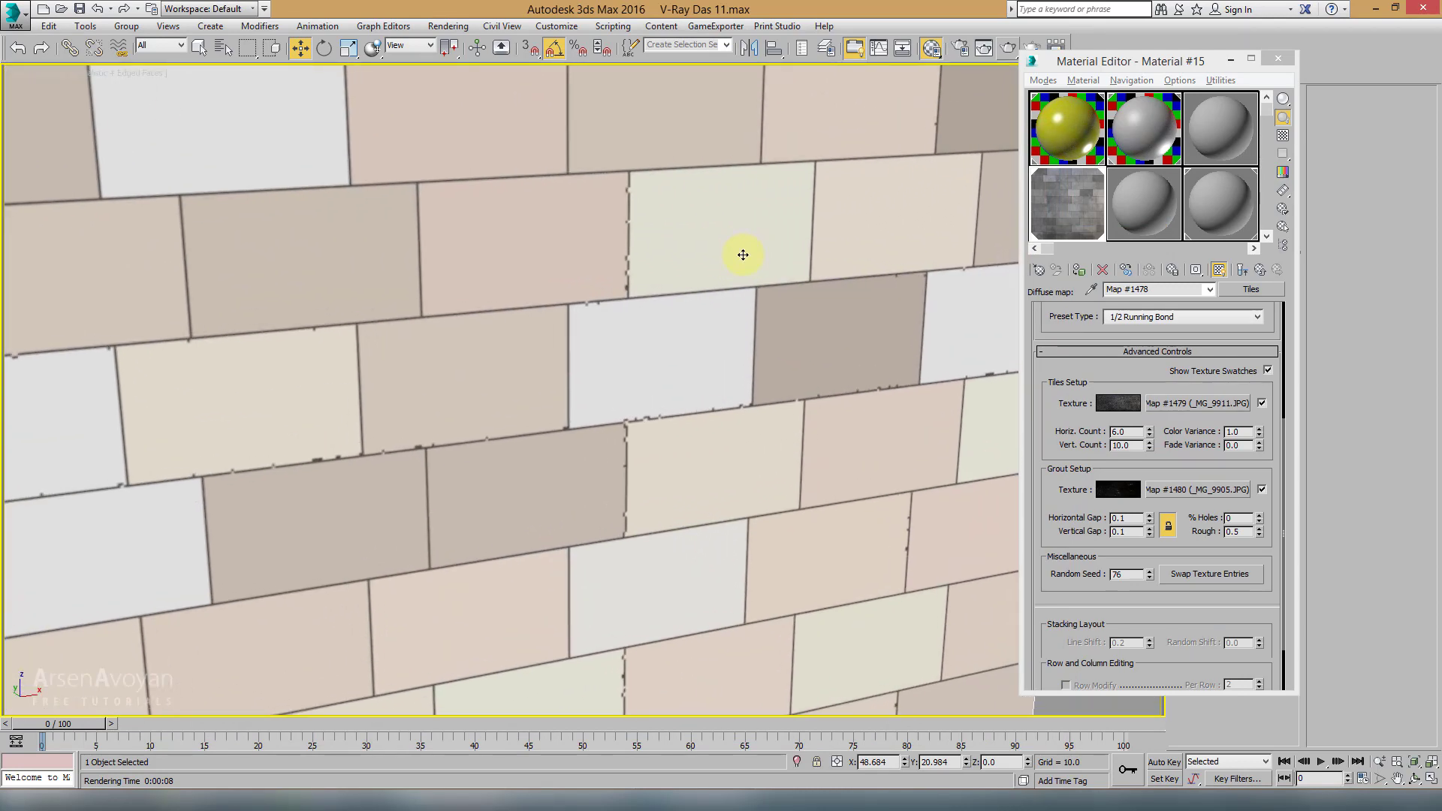
Step: Copy the Diffuse Tiles map into the Bump slot of Material #15 as an independent copy
left_click(1243, 270)
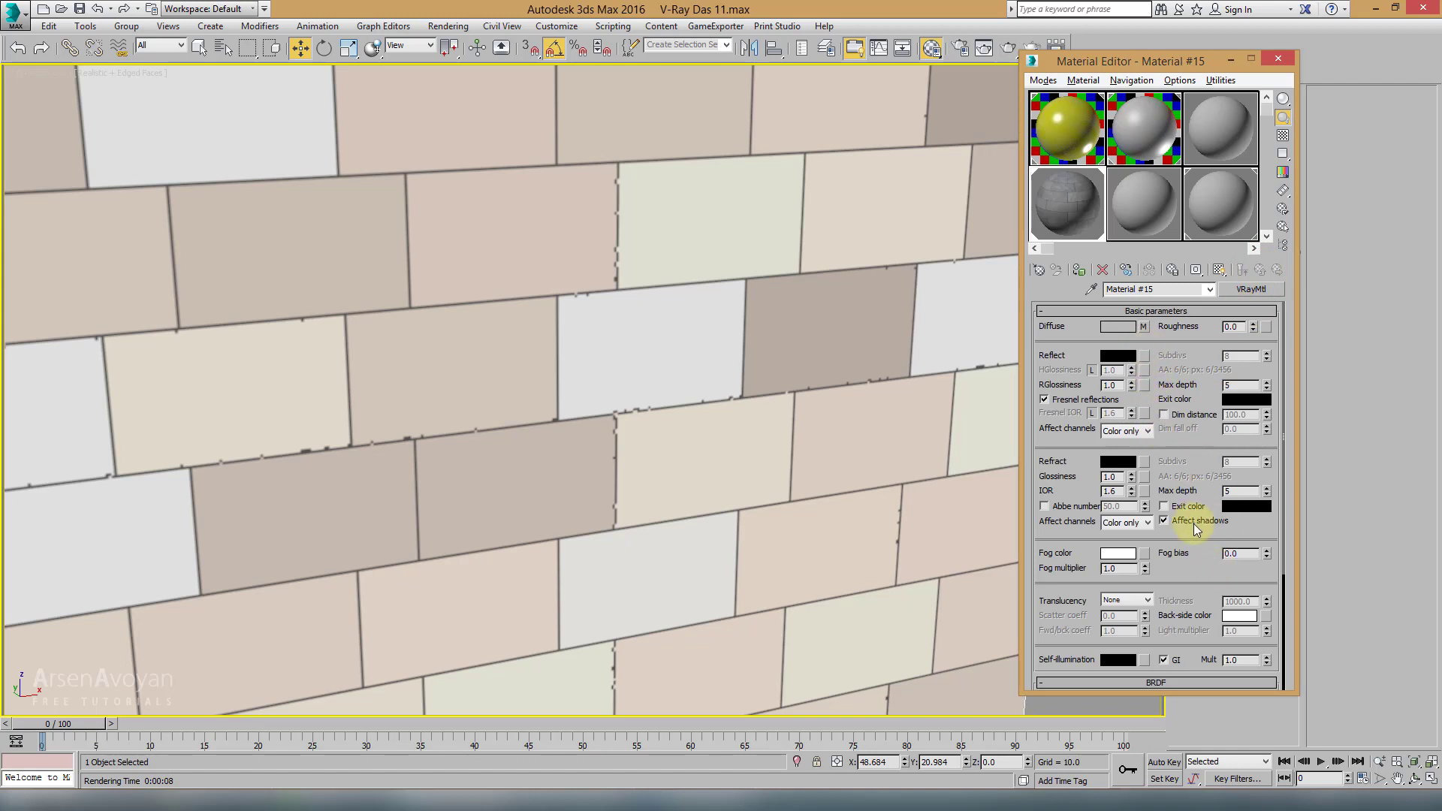
left_click_drag(1194, 546, 1179, 256)
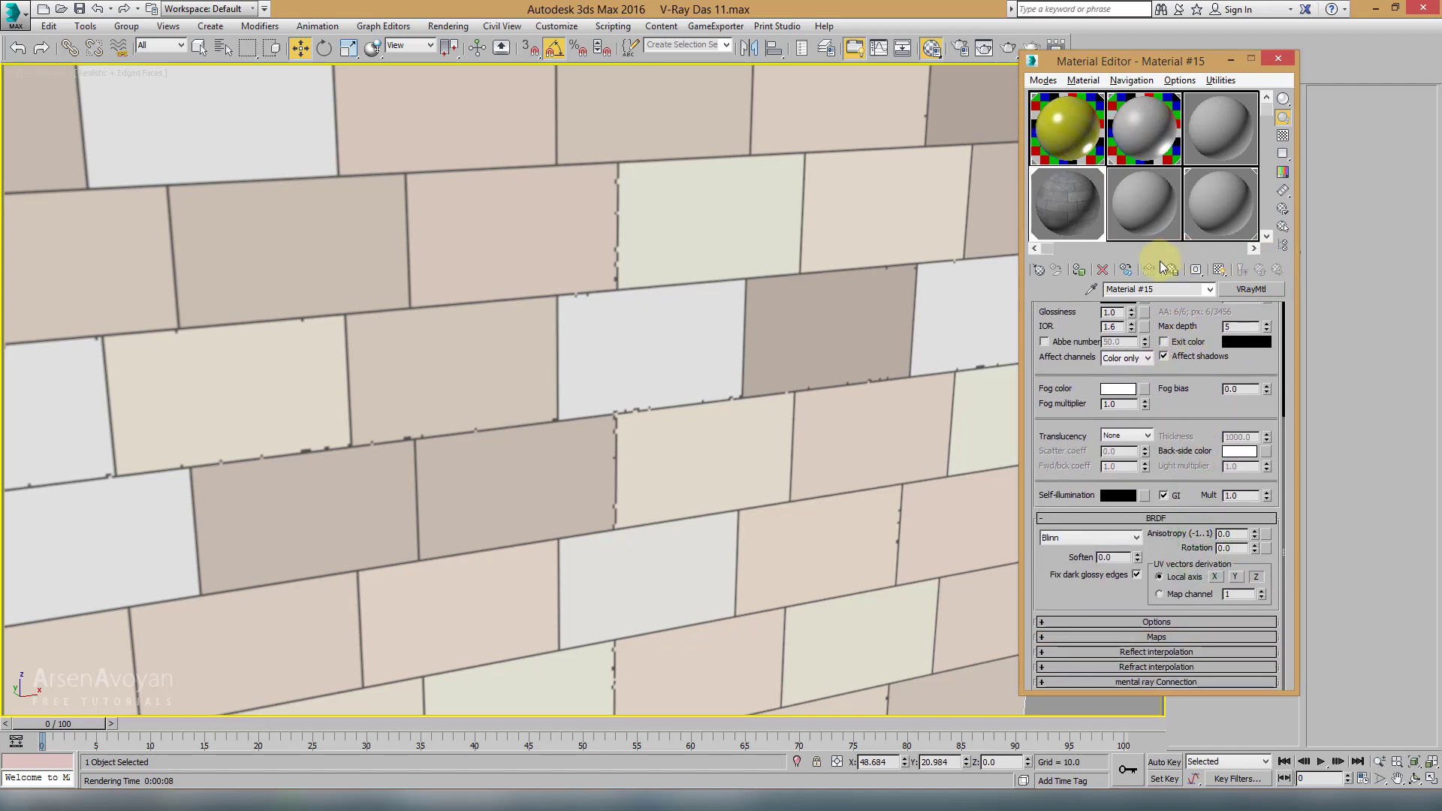
left_click(1156, 637)
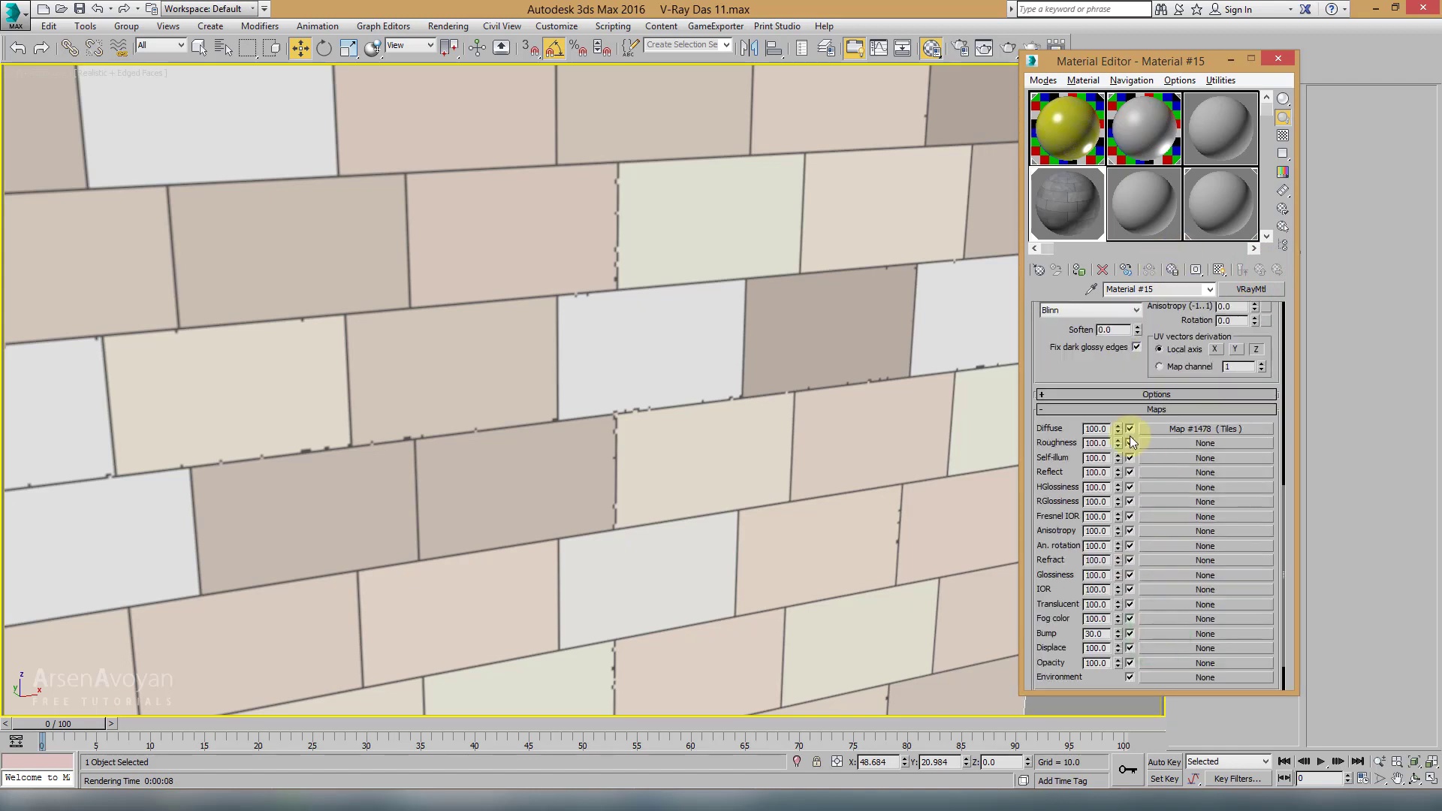
left_click_drag(1098, 370, 1097, 322)
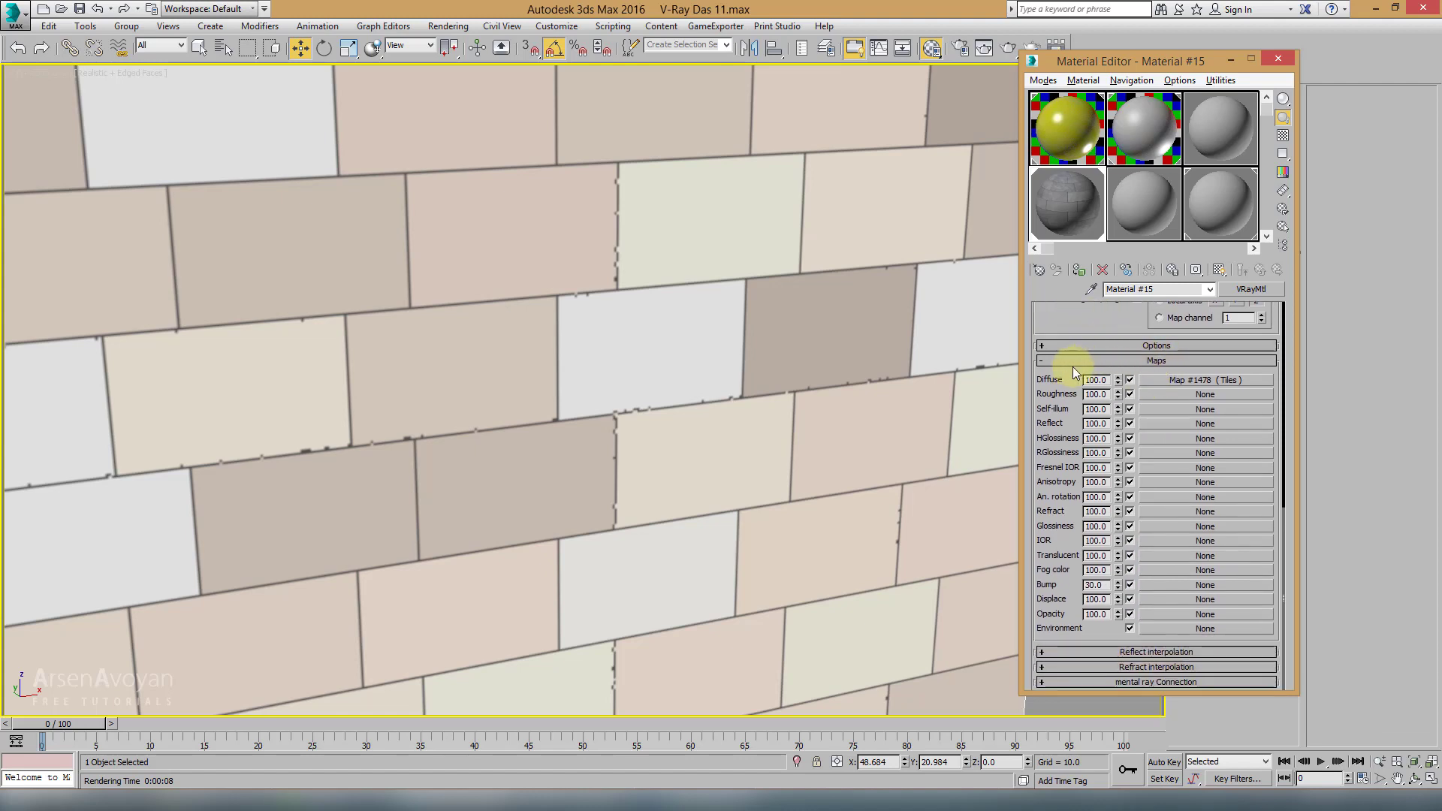
left_click_drag(1156, 378, 1169, 584)
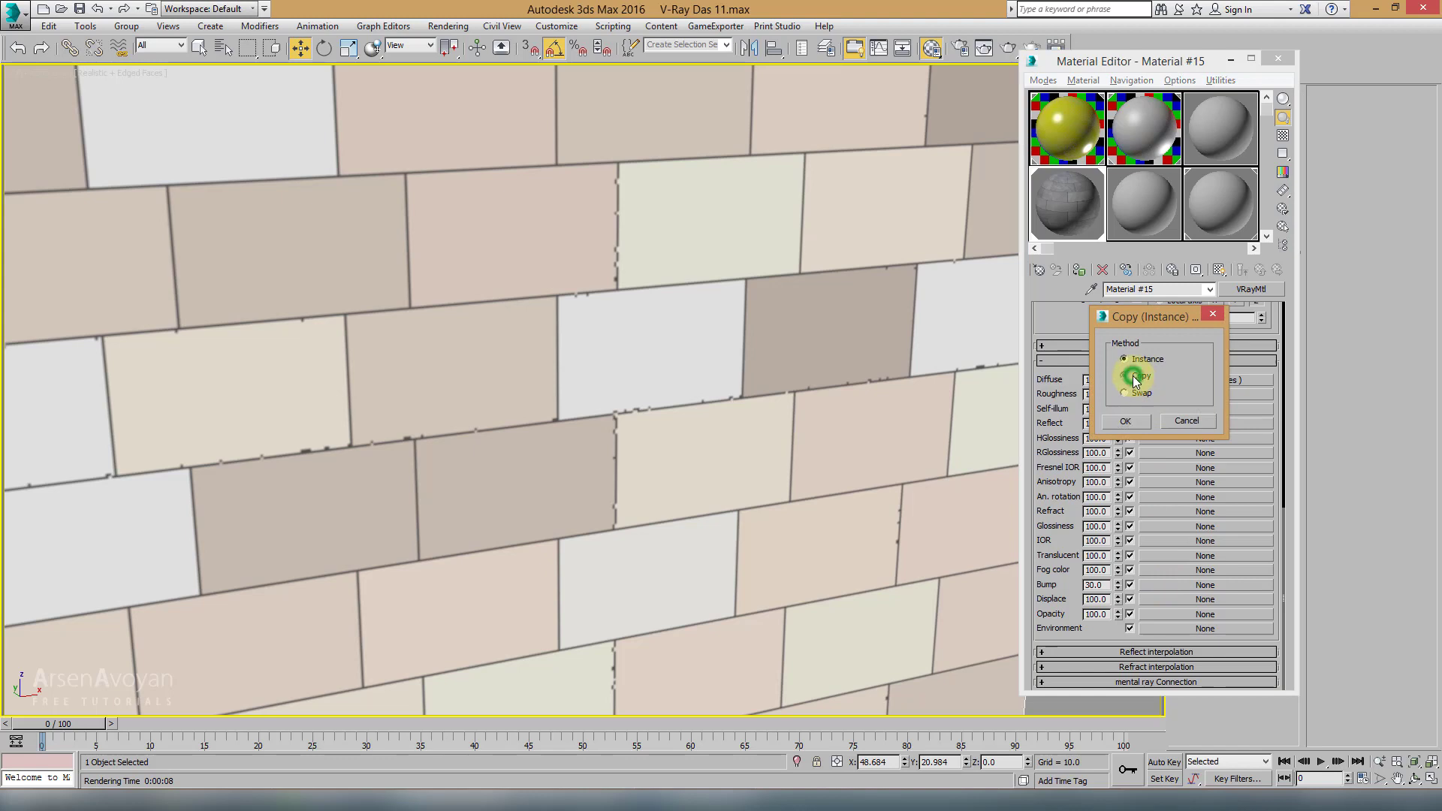
left_click(1134, 376)
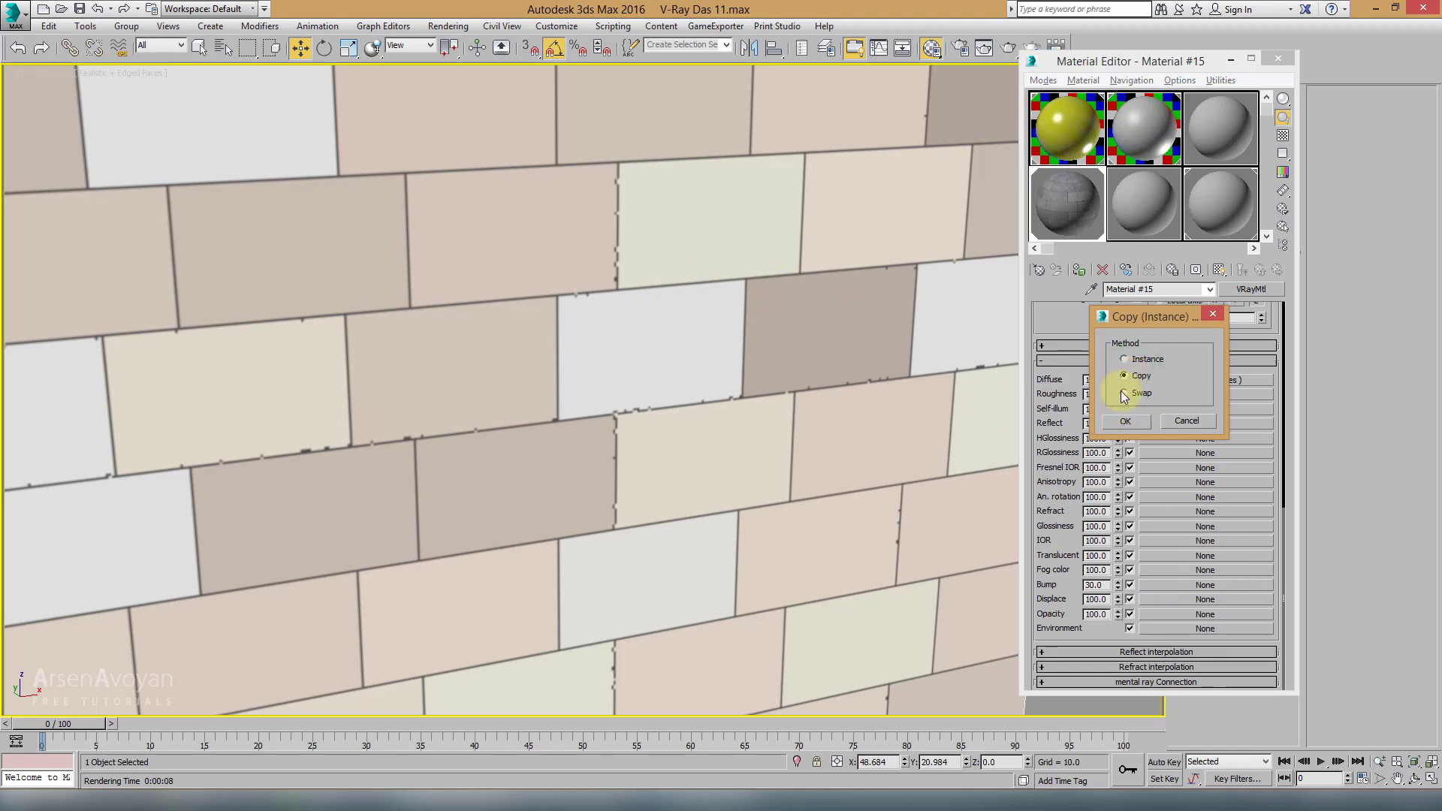
left_click(1126, 421)
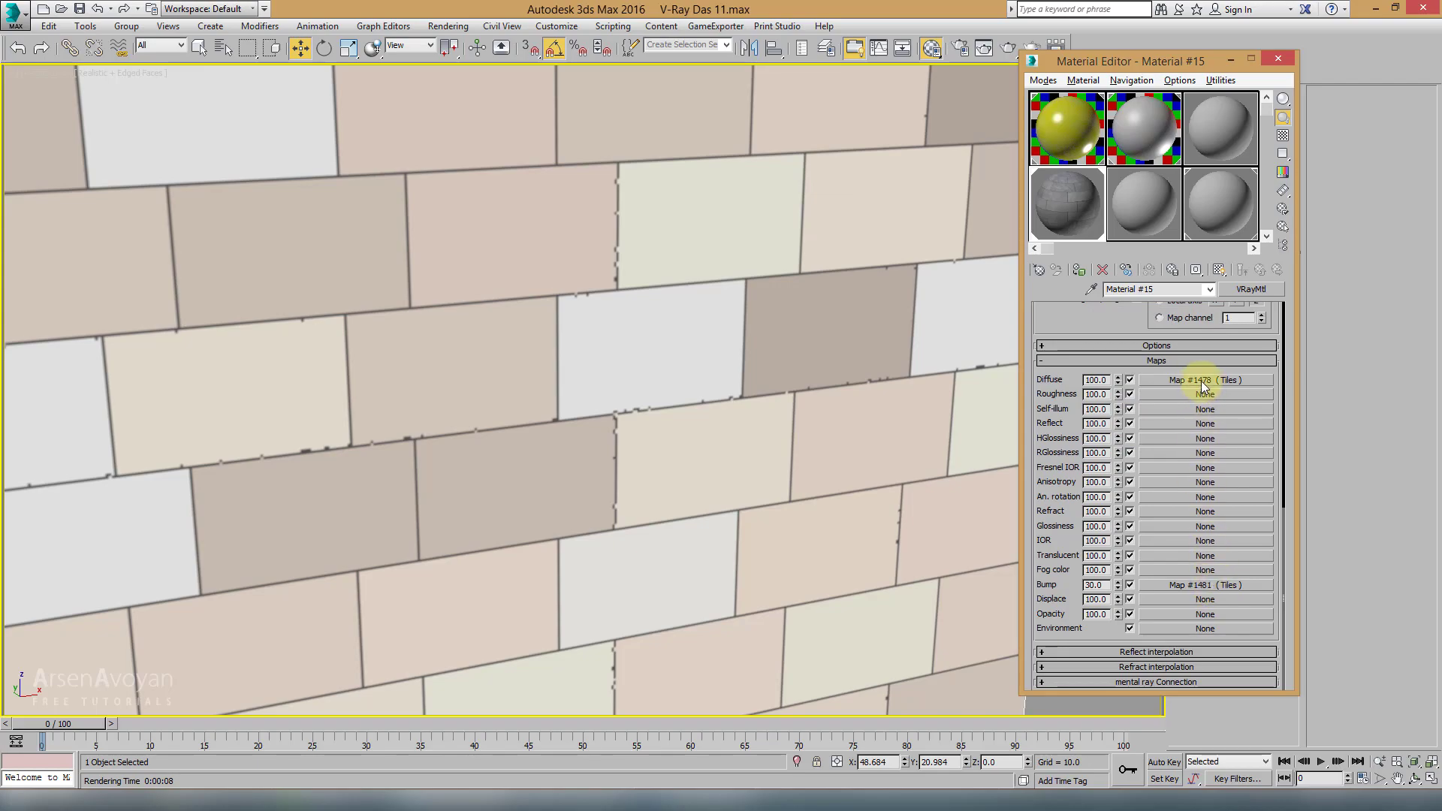
Step: Render a close-up of the wall to check the bump effect on the bricks
left_click(1006, 45)
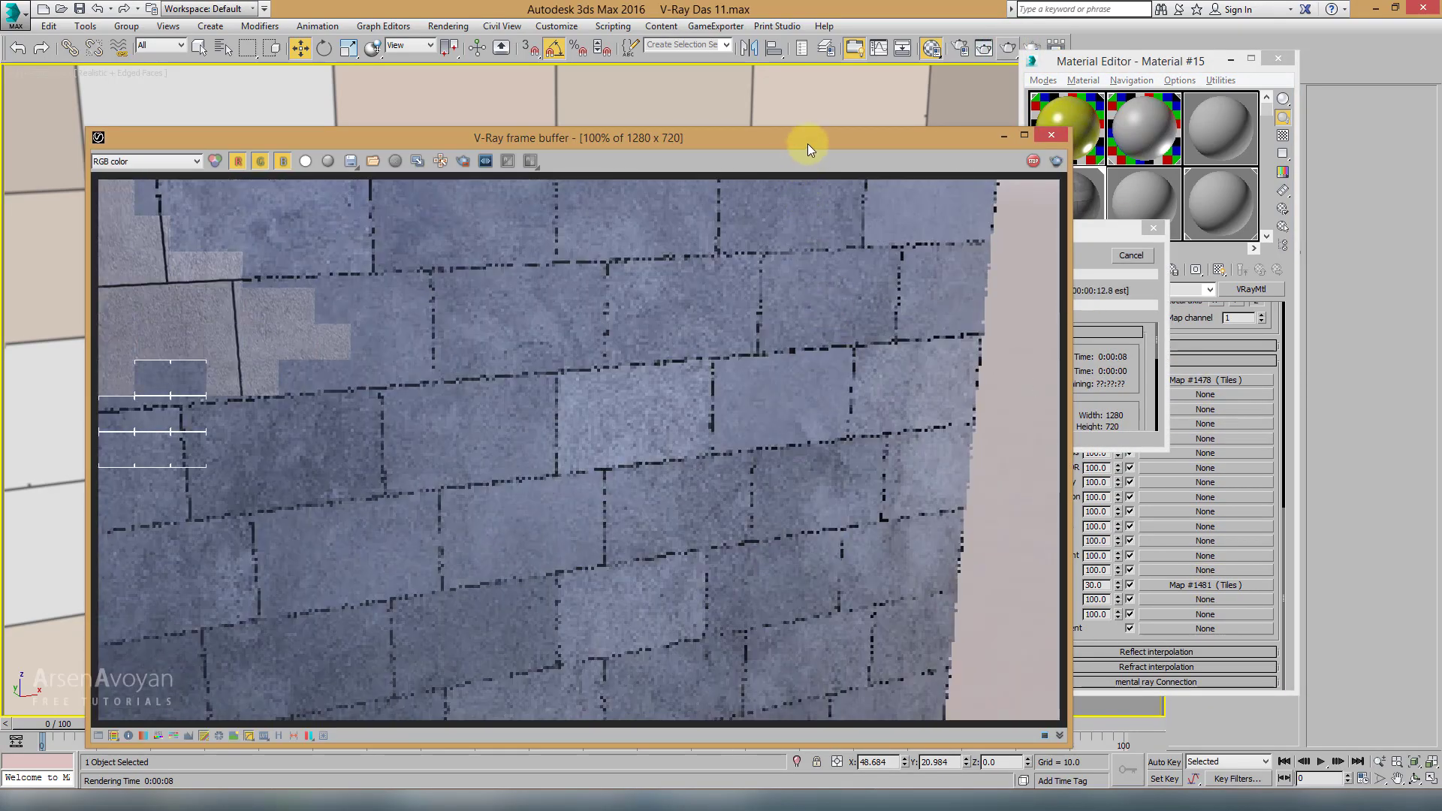
left_click_drag(808, 143, 864, 122)
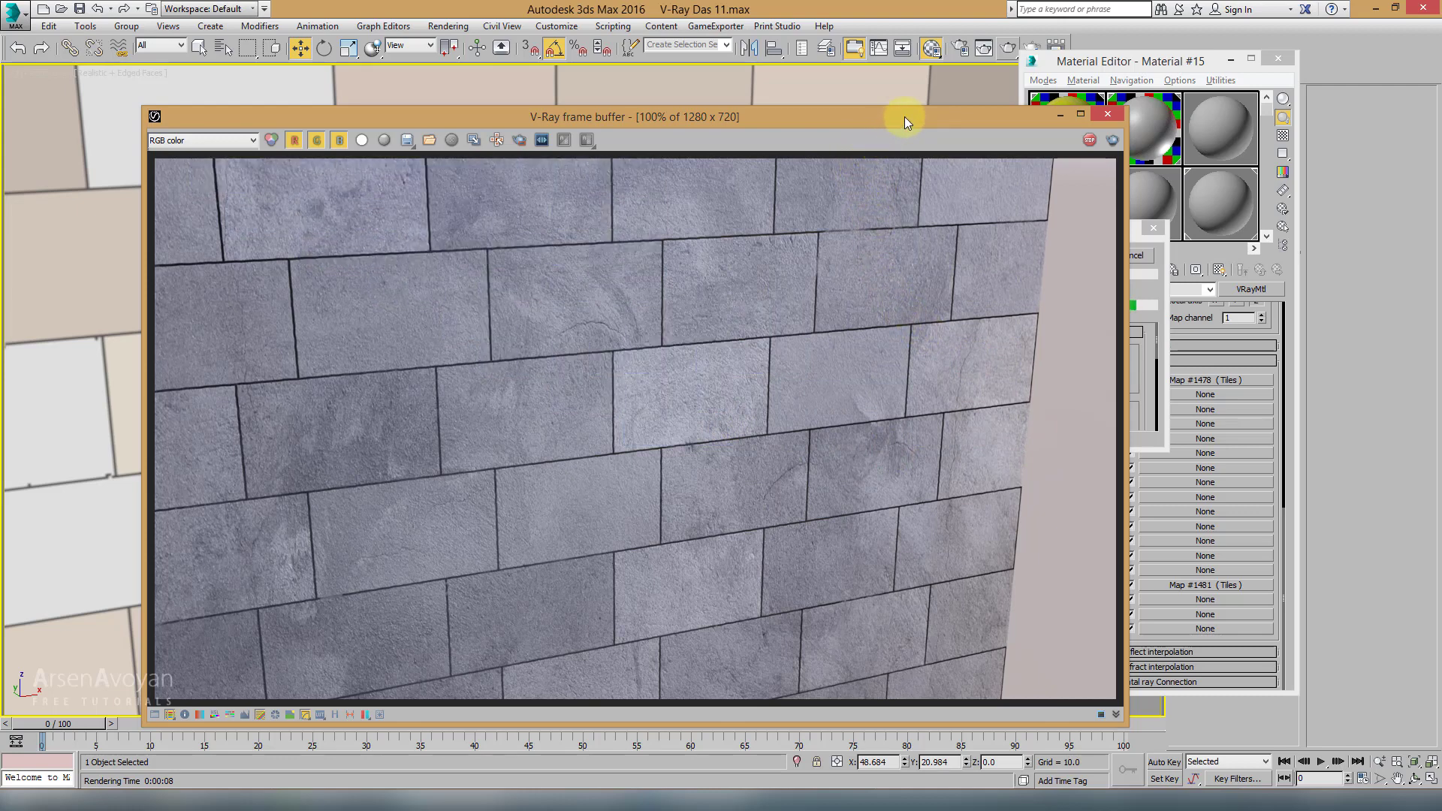
left_click_drag(904, 116, 821, 101)
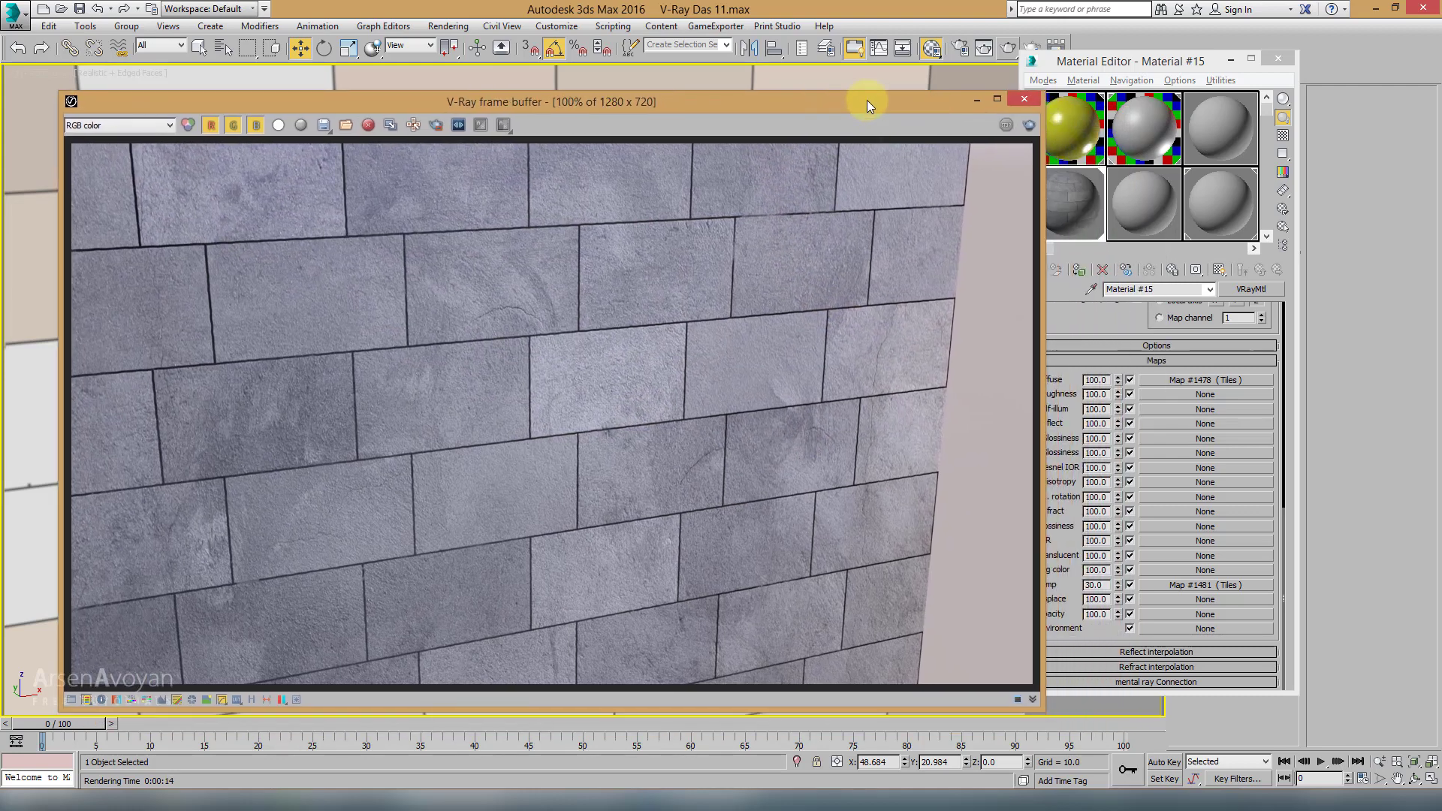
Step: Set the Bump amount to 60 and re-render only a region around the wall's middle bricks for close inspection
left_click(1094, 585)
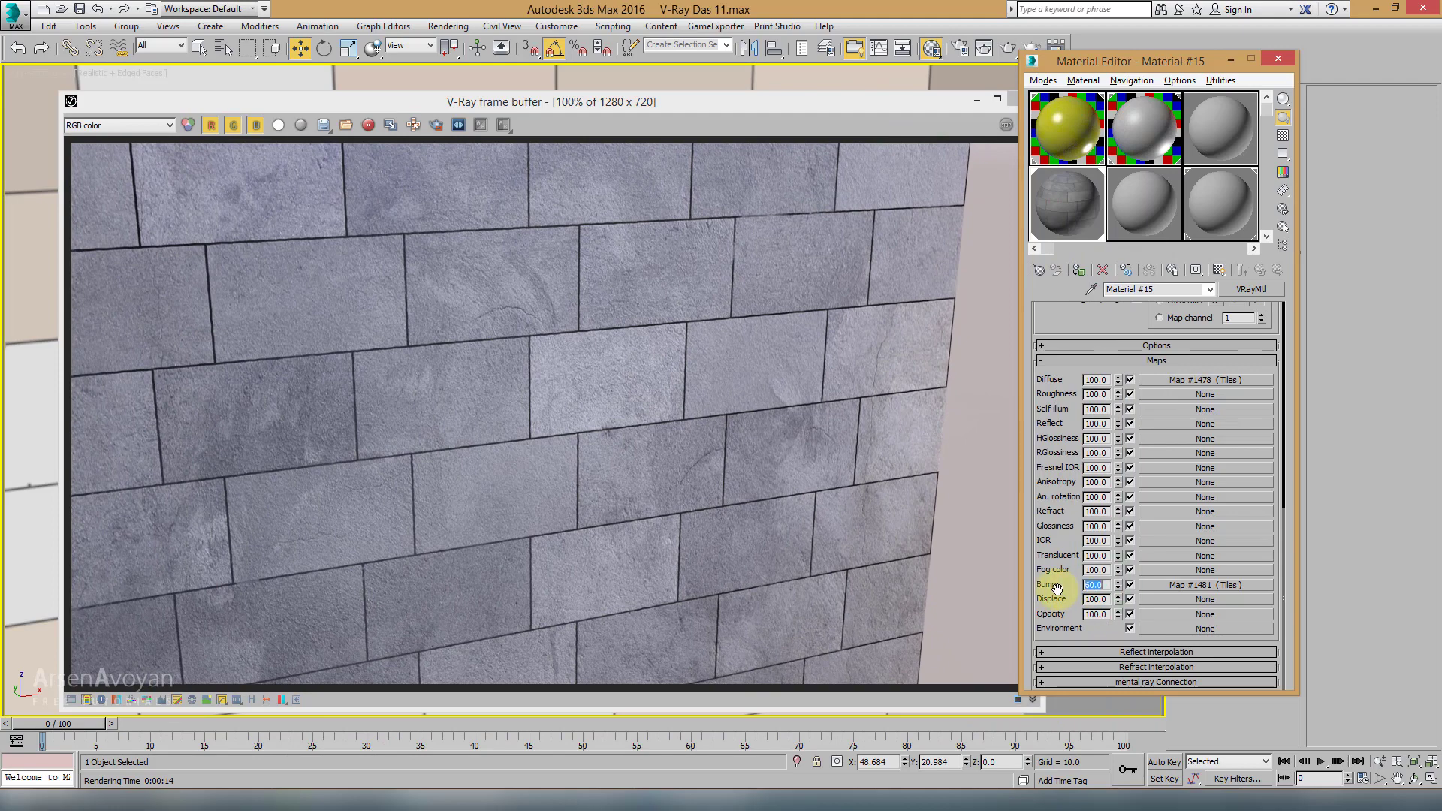
left_click(435, 124)
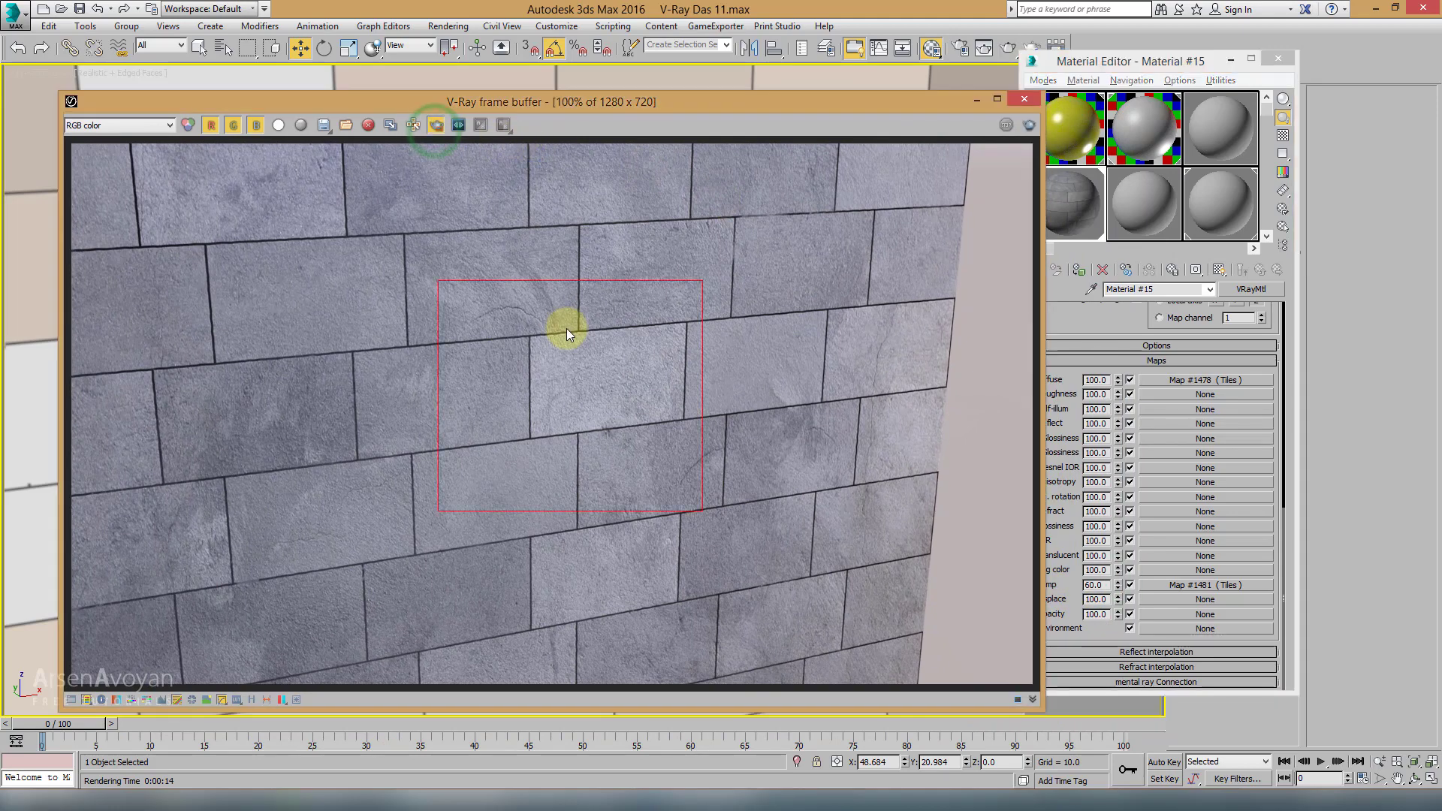
left_click(1012, 129)
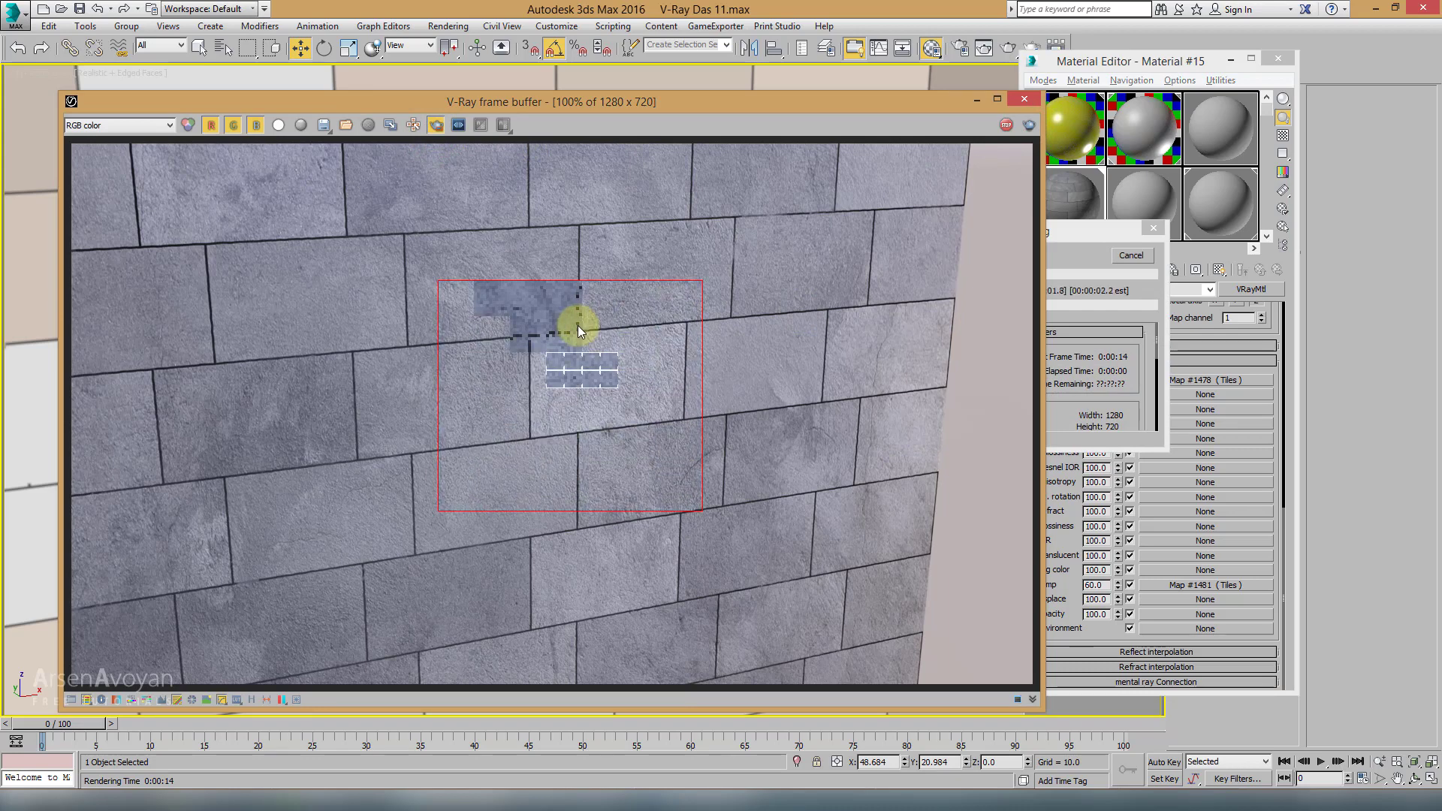
scroll(578, 326, "up", 1)
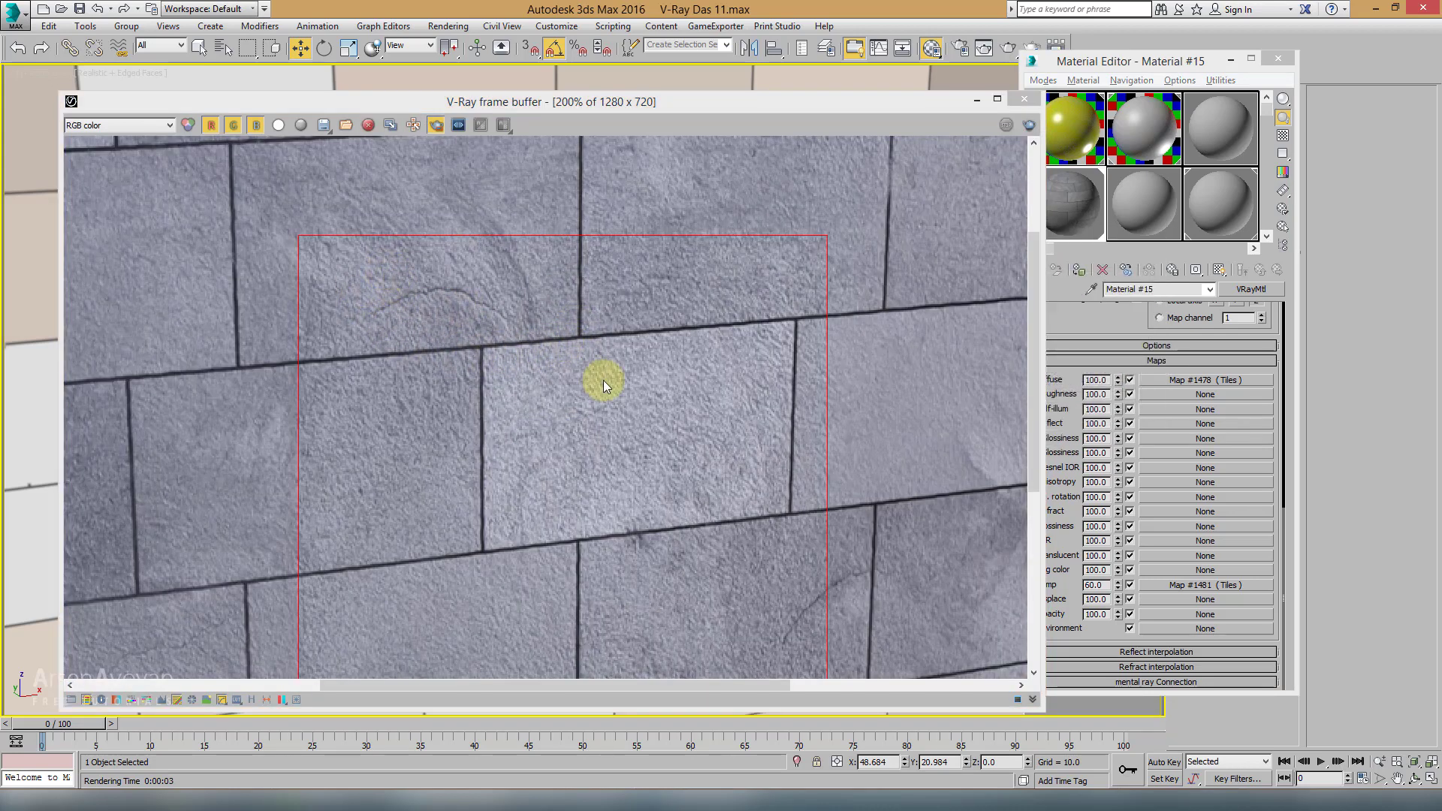
Step: Set the Blur of the Tiles map in the Bump slot to 2.0 and check the enlarged map preview
scroll(597, 403, "down", 1)
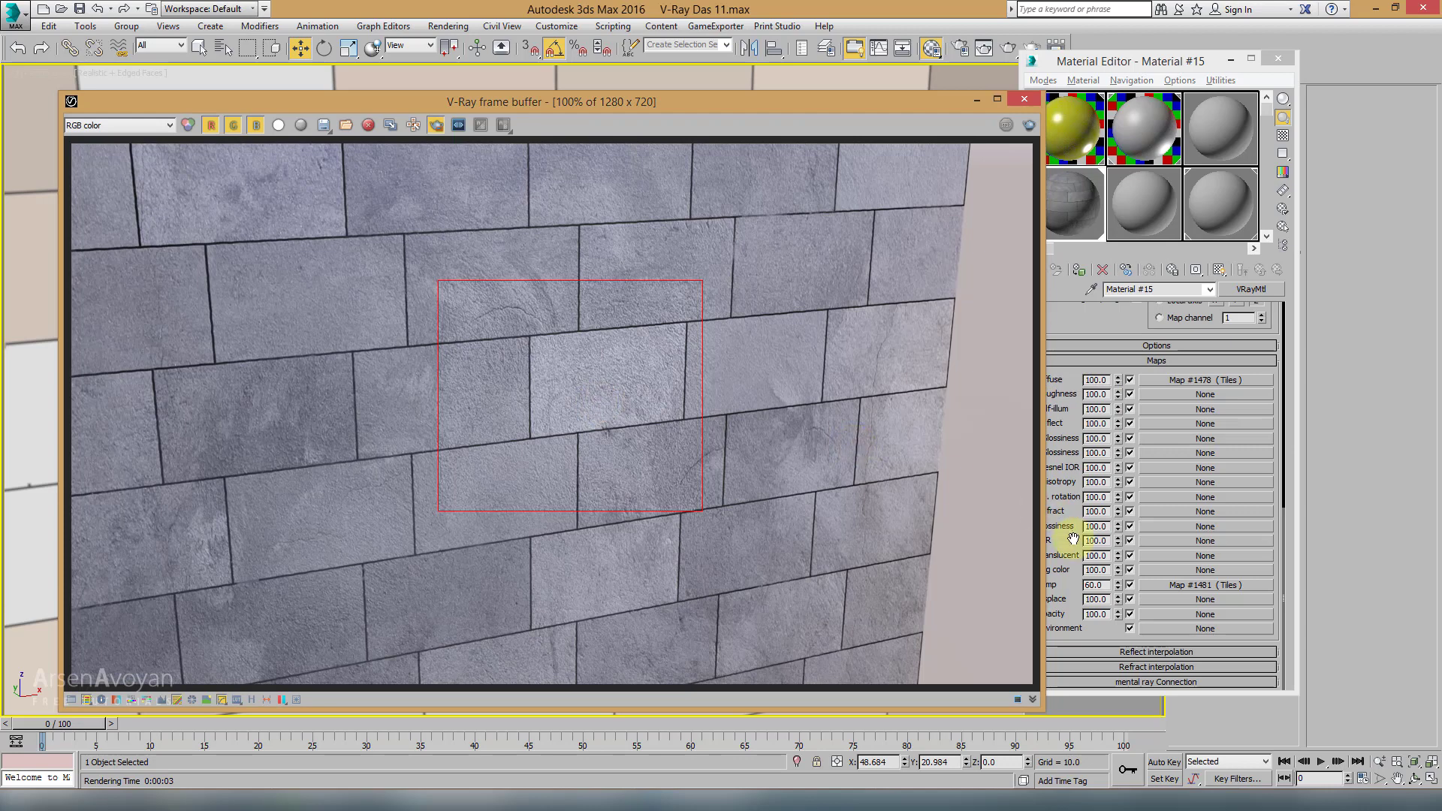
left_click(1202, 590)
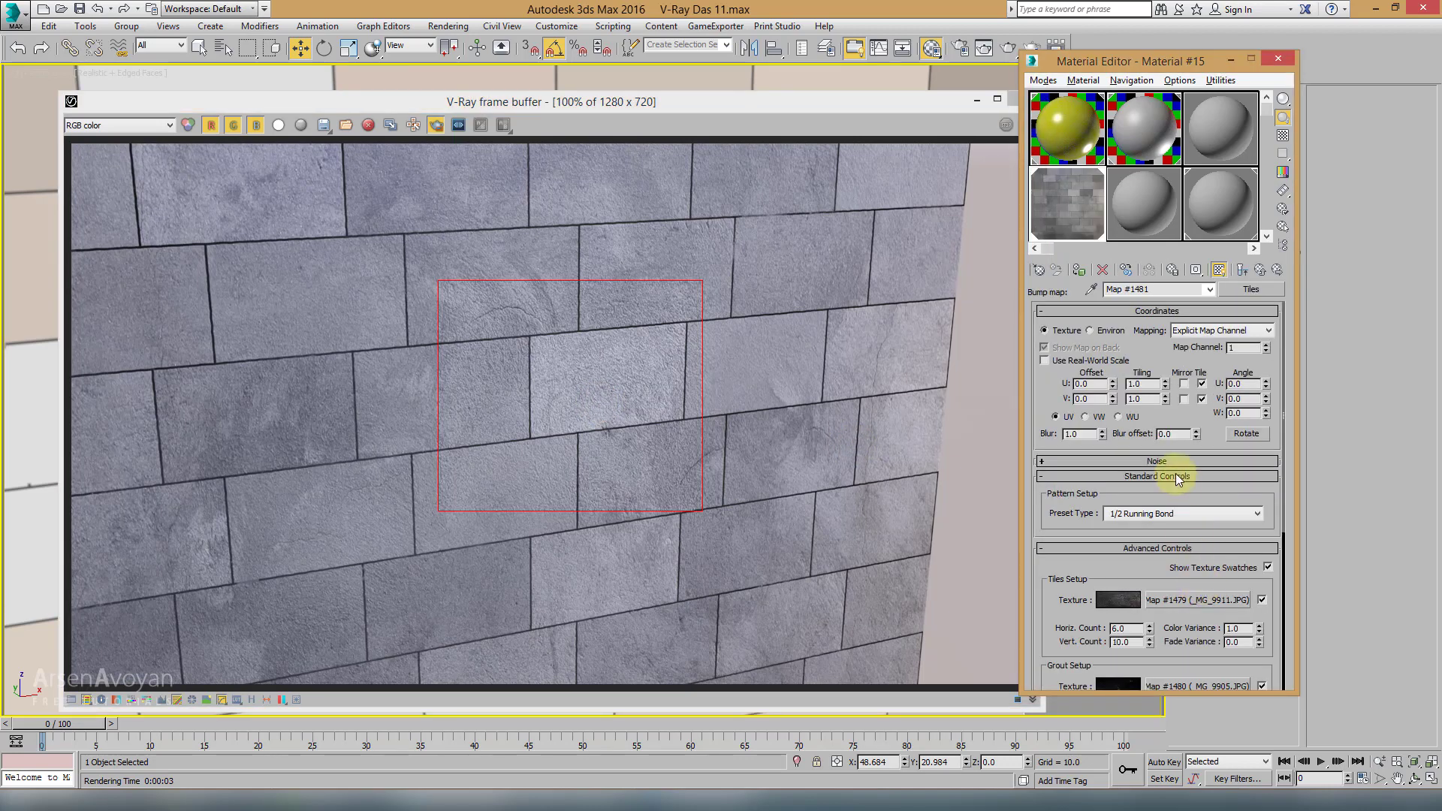
double_click(1086, 434)
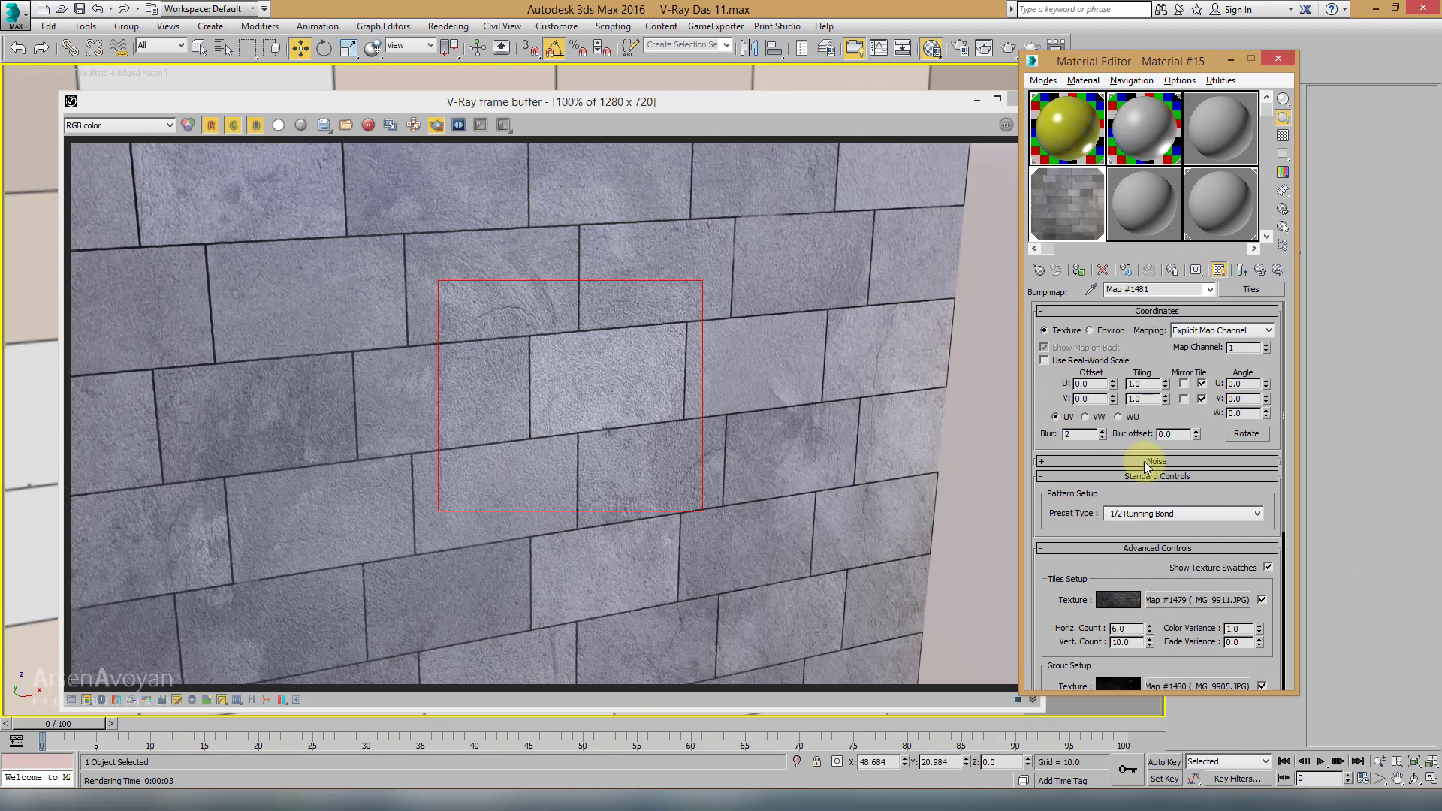
double_click(1070, 204)
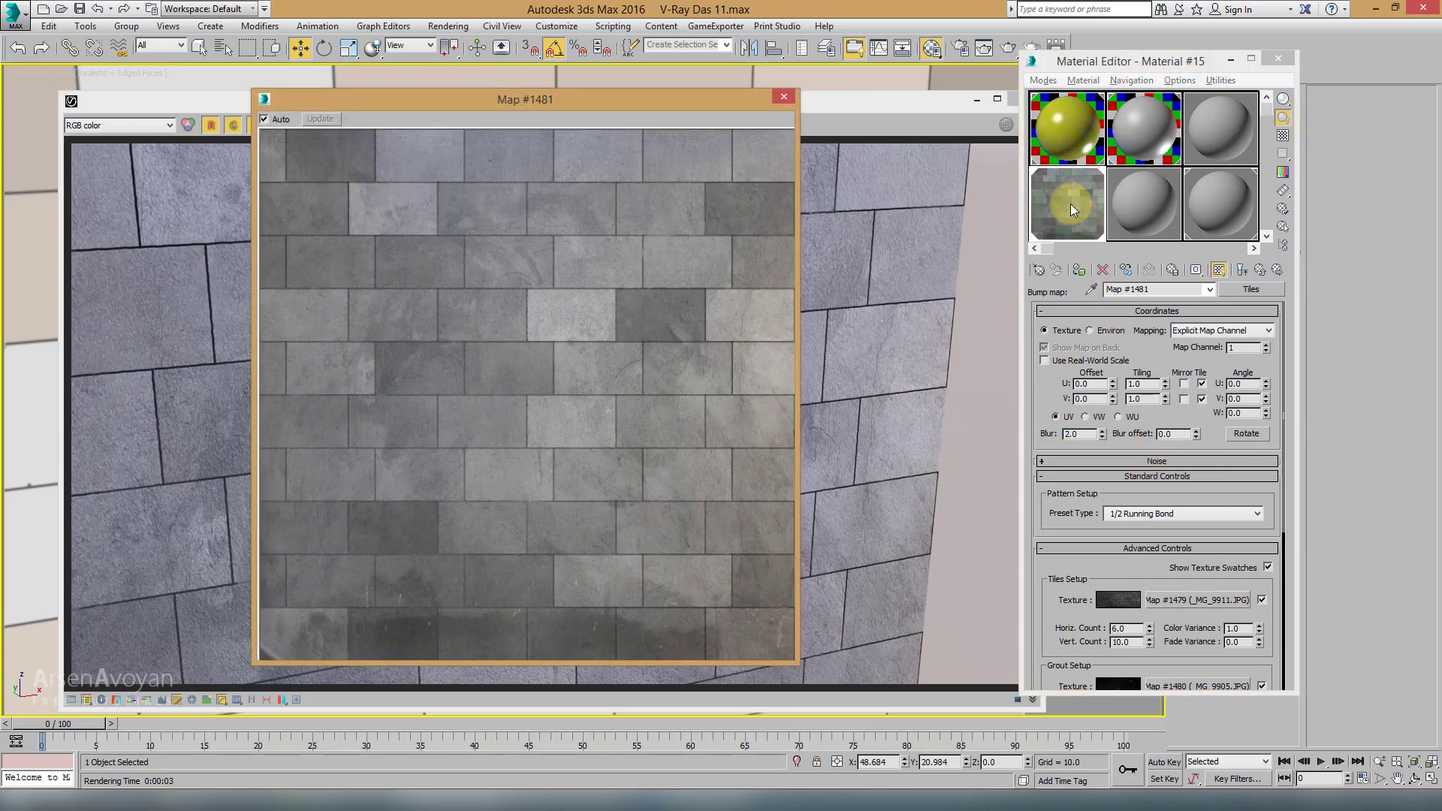
double_click(1089, 434)
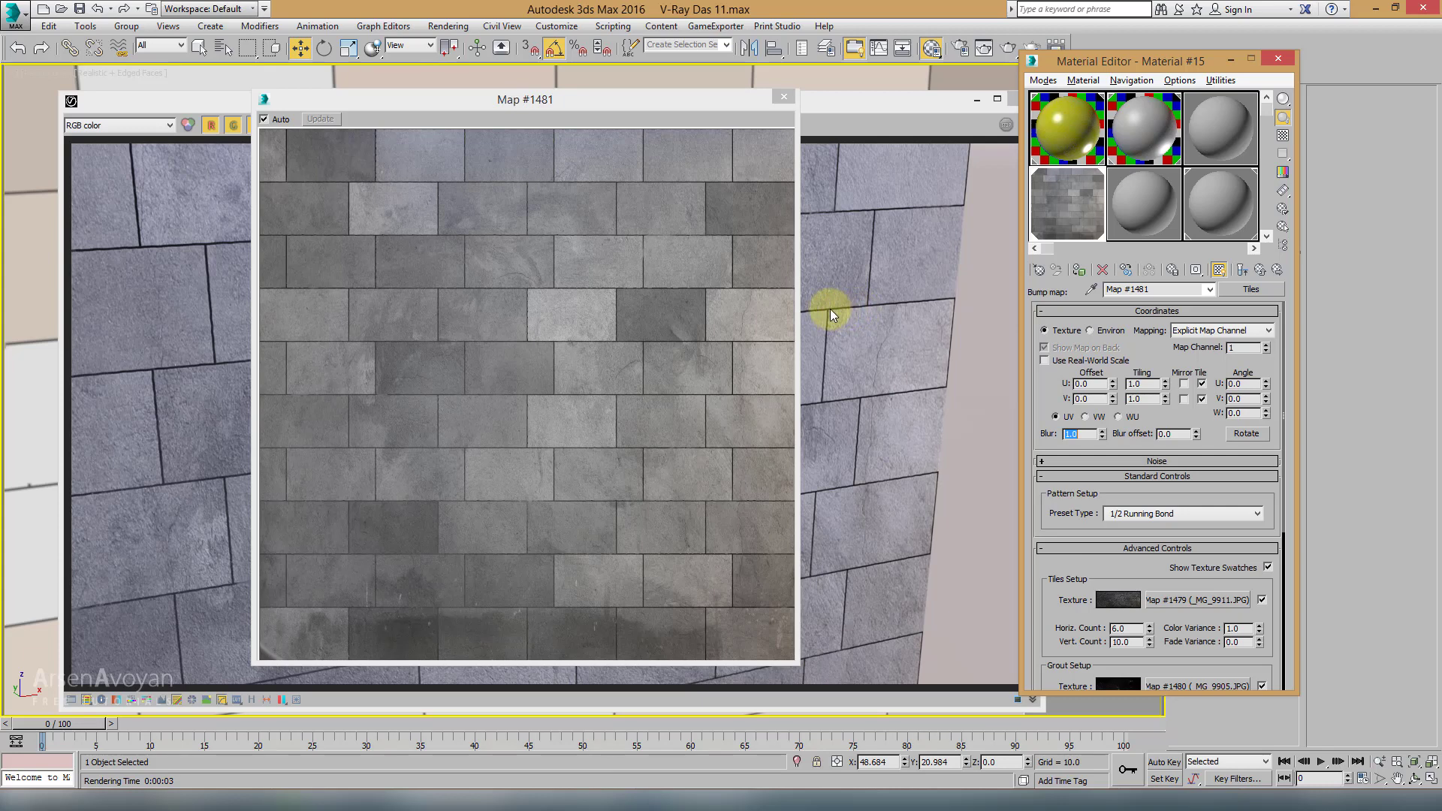
left_click(1101, 430)
left_click(784, 97)
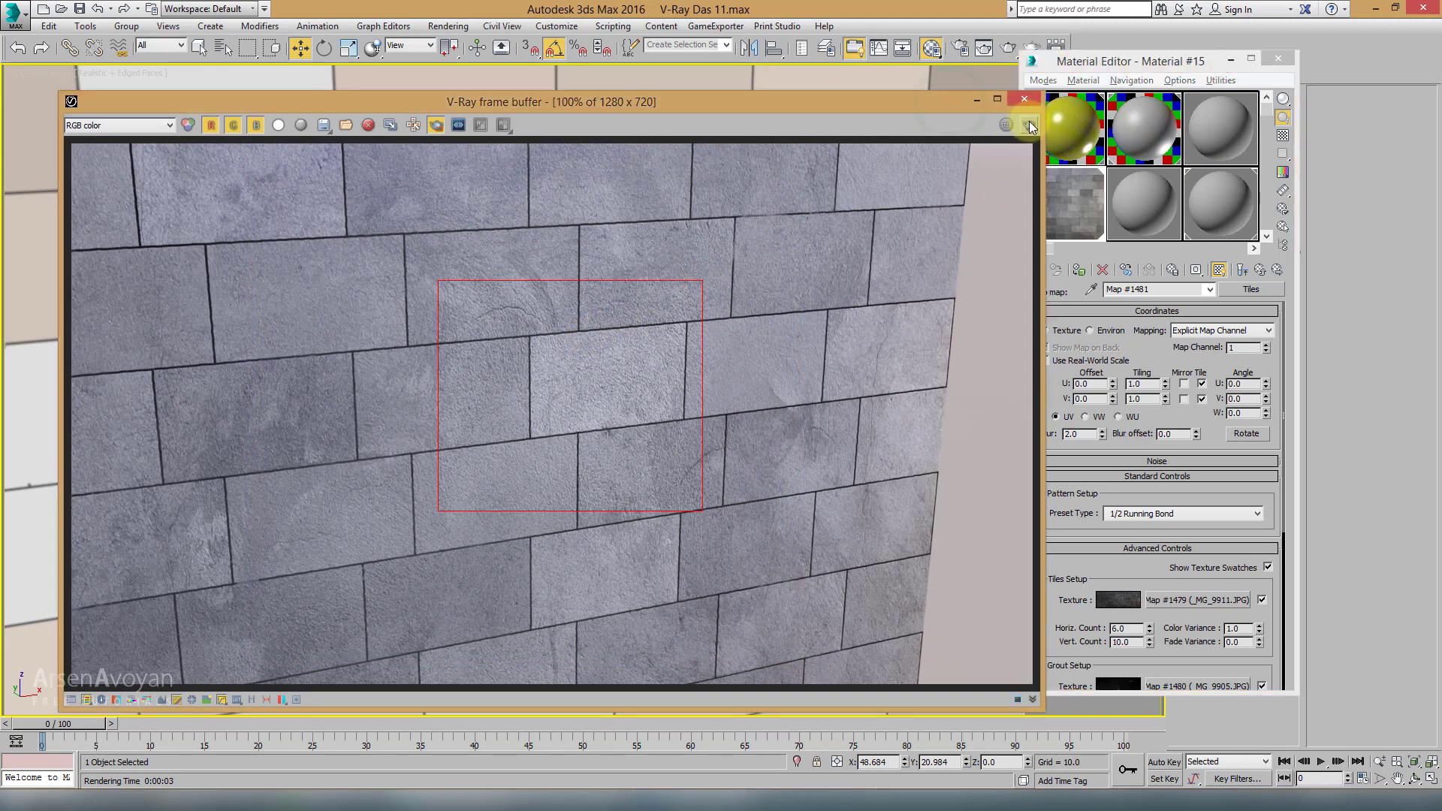
Step: Re-render the marked region of the wall, turn off region rendering and render the whole close-up
key("shift+q")
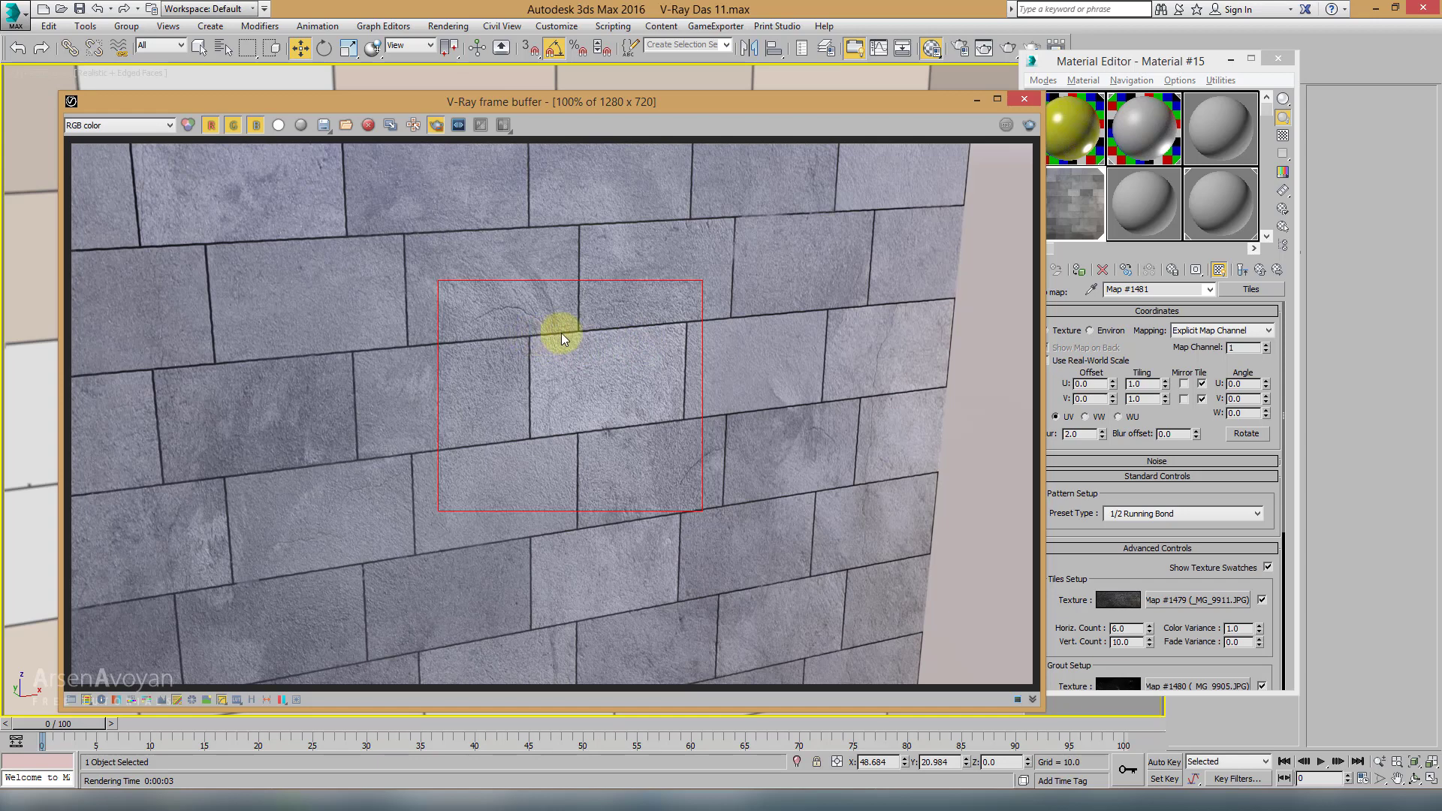
left_click(436, 124)
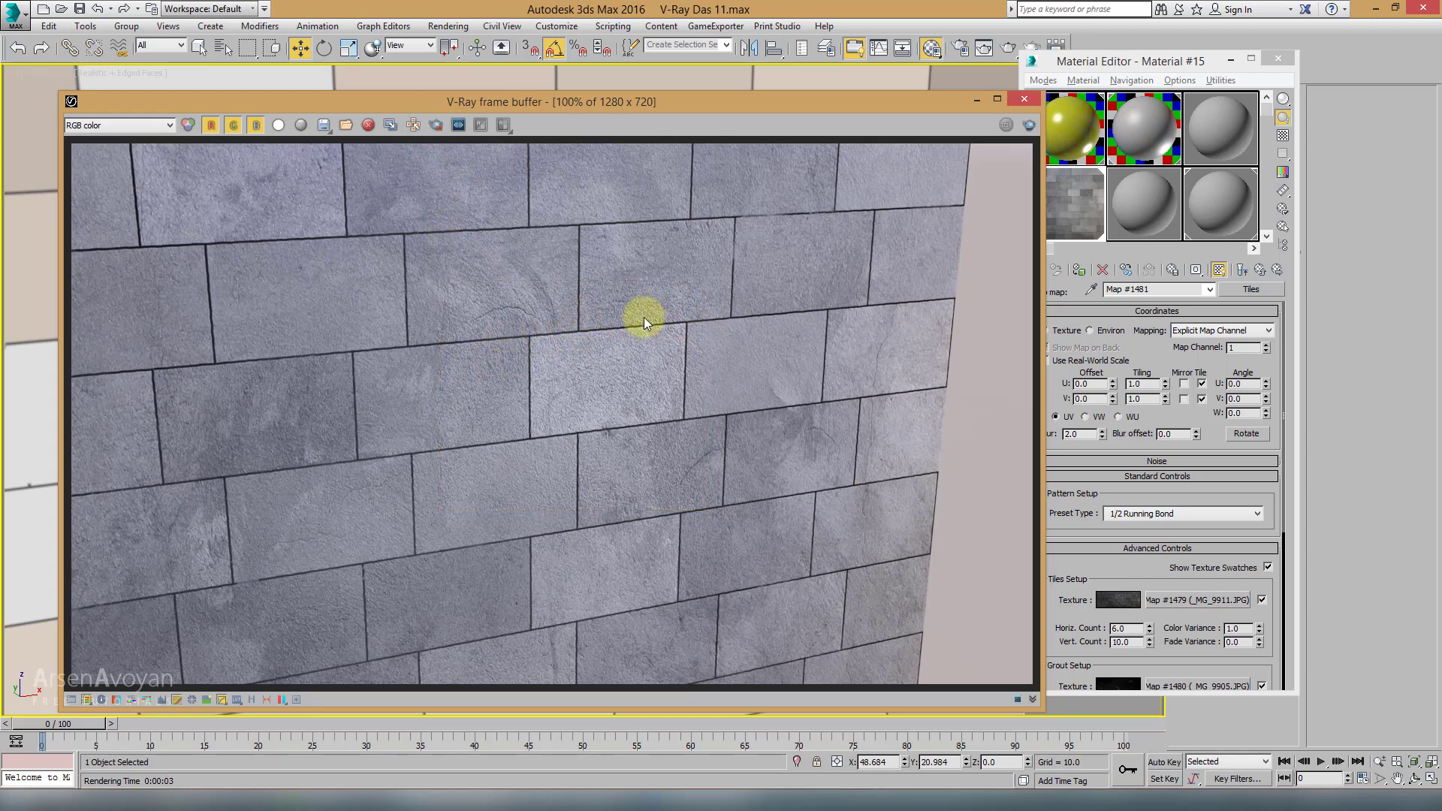
left_click(1028, 124)
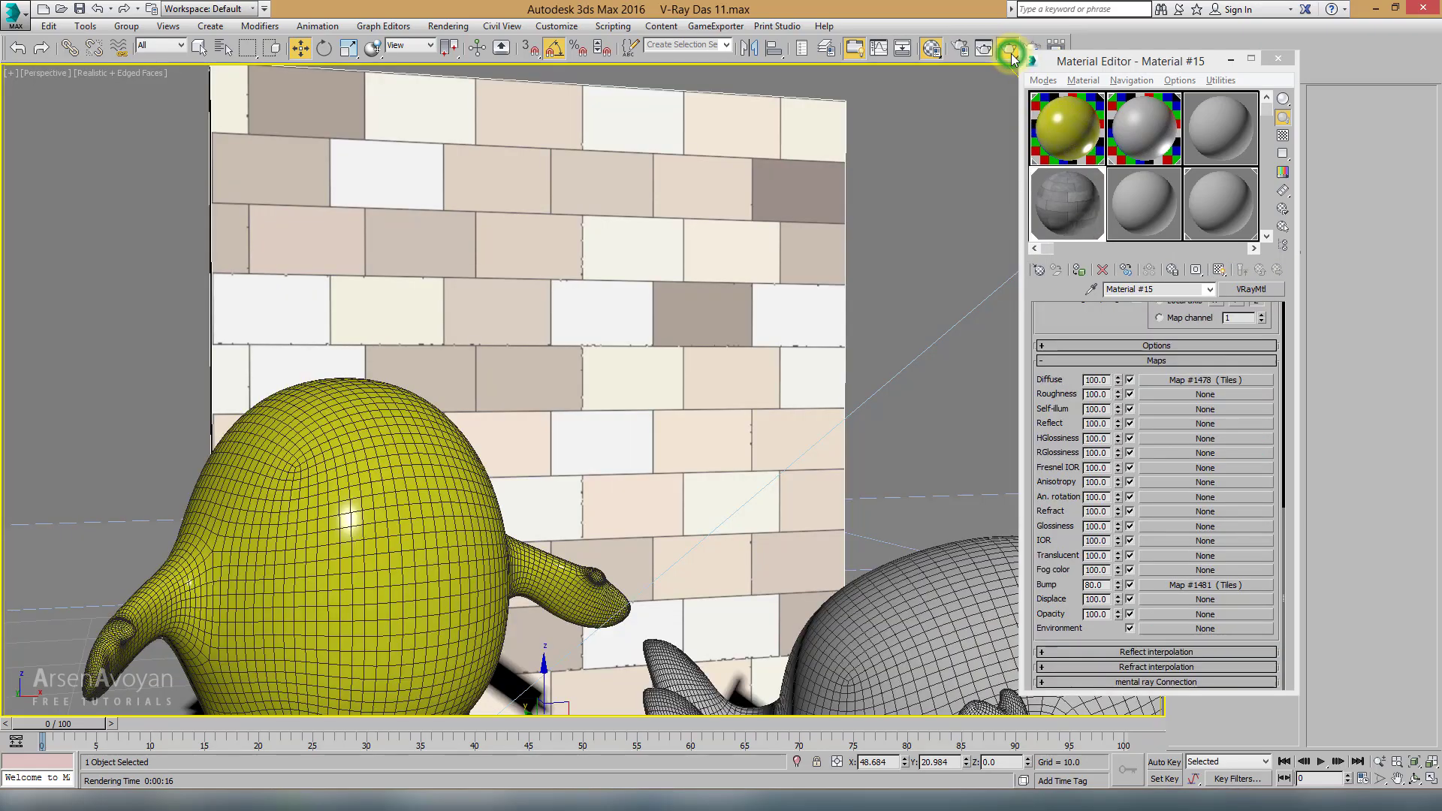
Step: Render the brick wall together with both characters at a Bump amount of 80, then close the render and material windows
left_click(1008, 47)
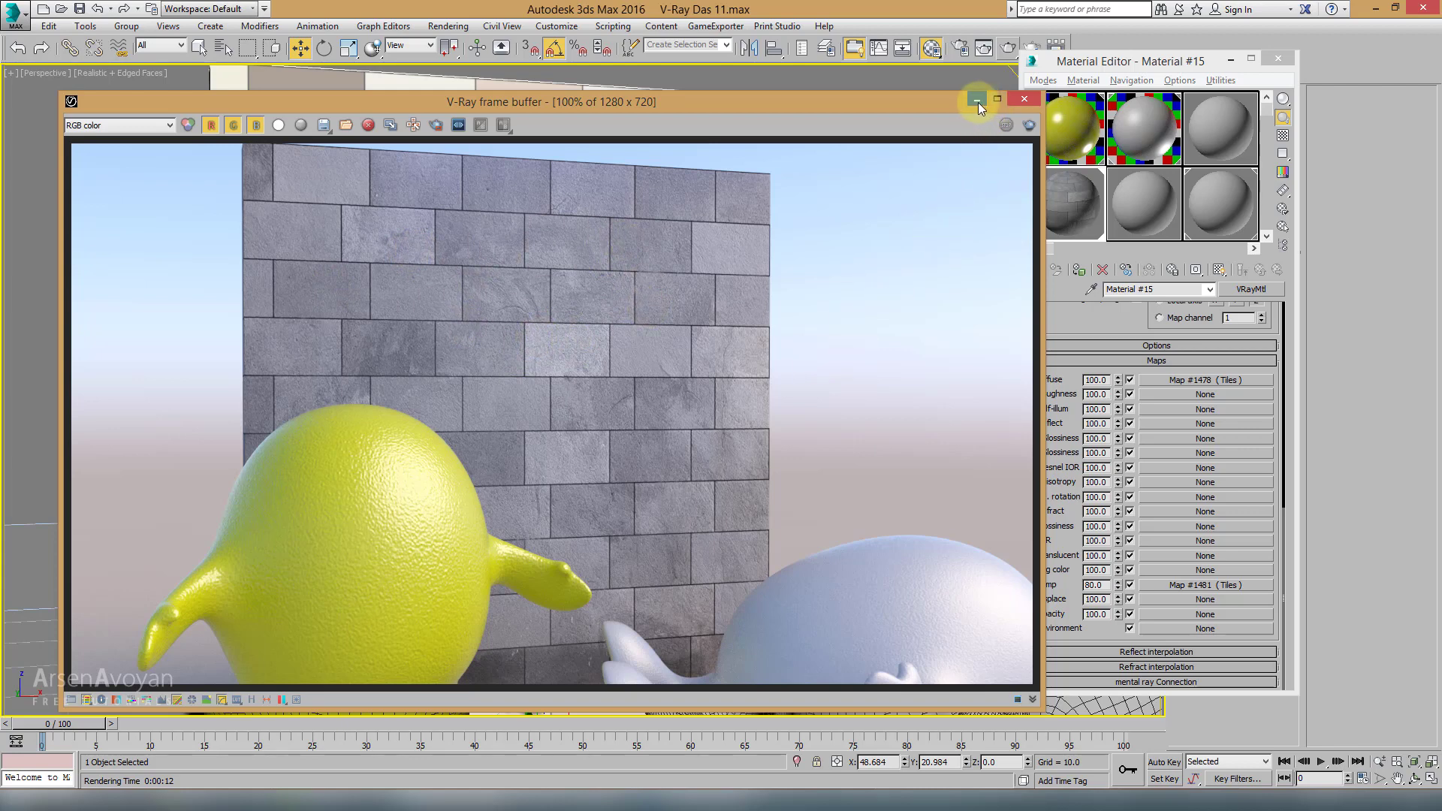
left_click(1024, 99)
left_click(1277, 58)
Step: Try a UVW Map modifier on the wall box with Box mapping, width 16.4 and height 13.2
left_click(715, 193)
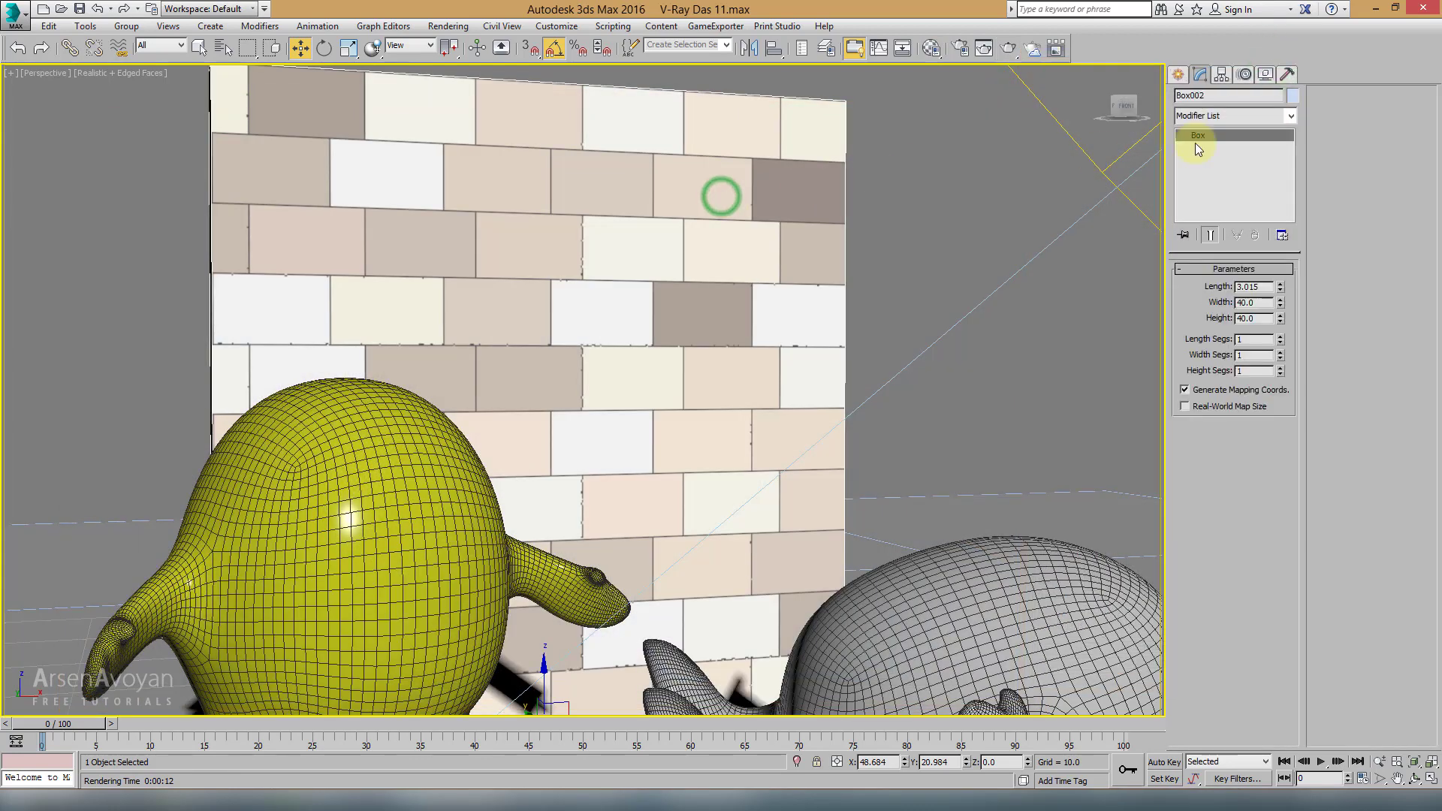
left_click(1247, 116)
key("u")
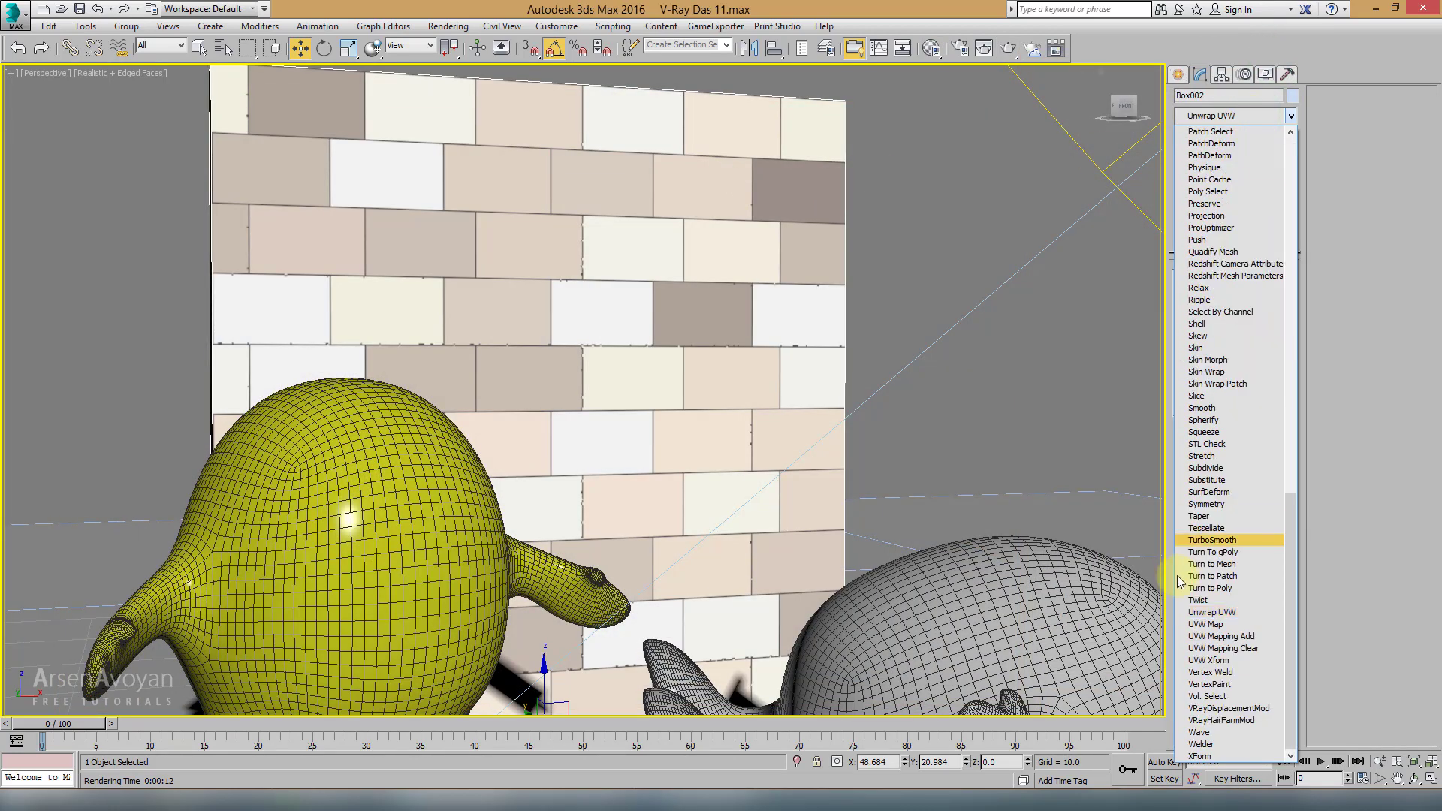
left_click(1205, 624)
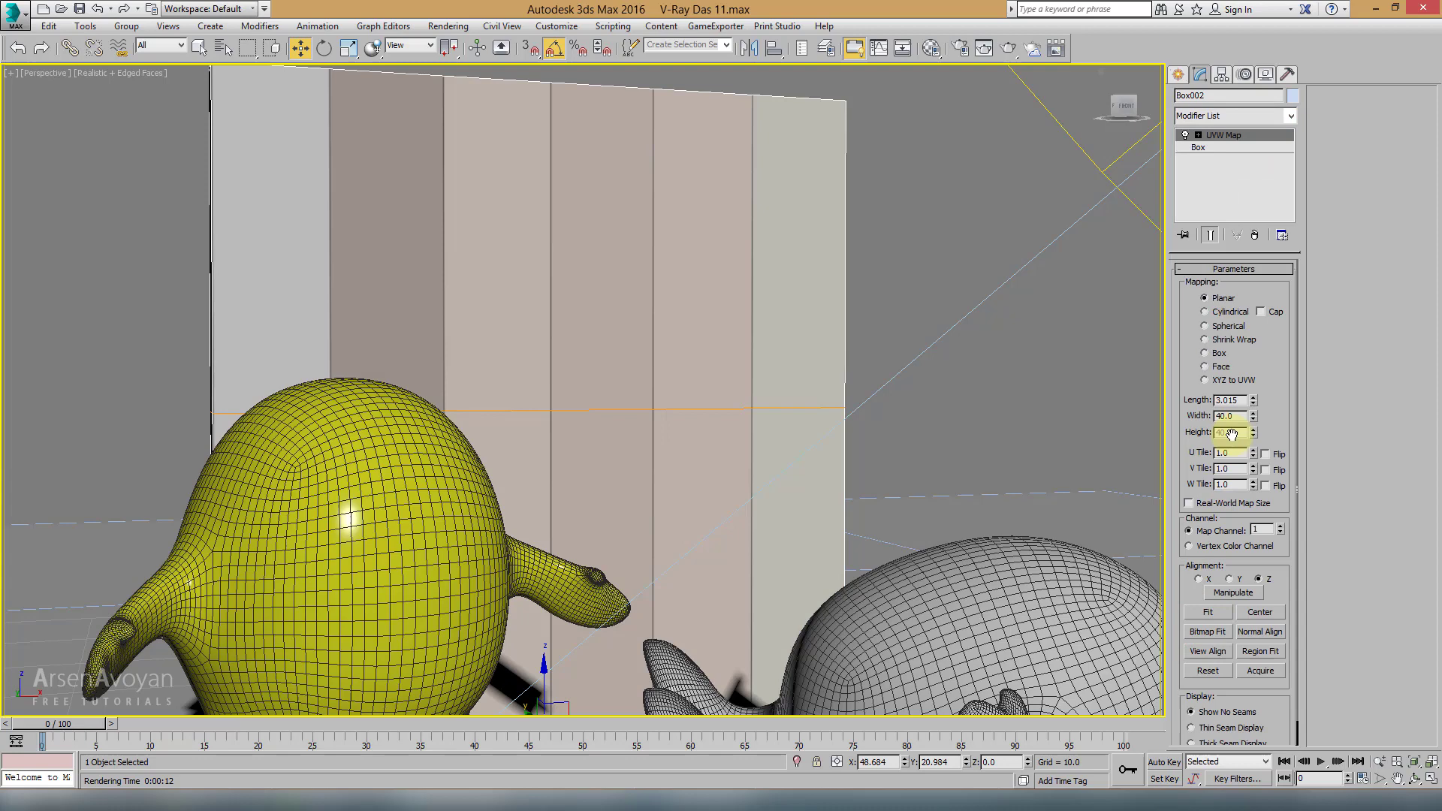
left_click(1205, 353)
left_click_drag(1252, 400, 1253, 432)
right_click(1251, 415)
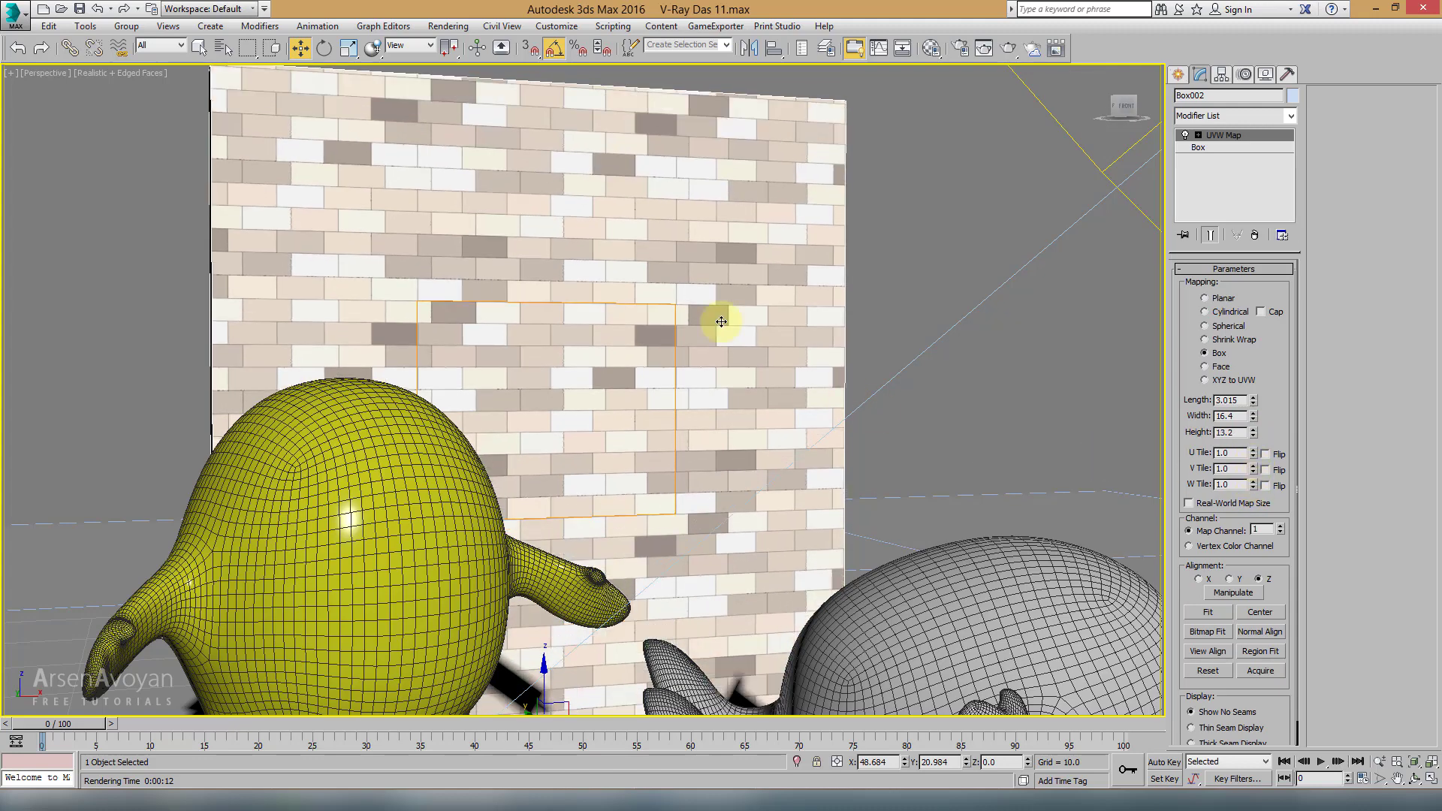
Step: Remove the UVW Map modifier from the wall box
left_click(933, 48)
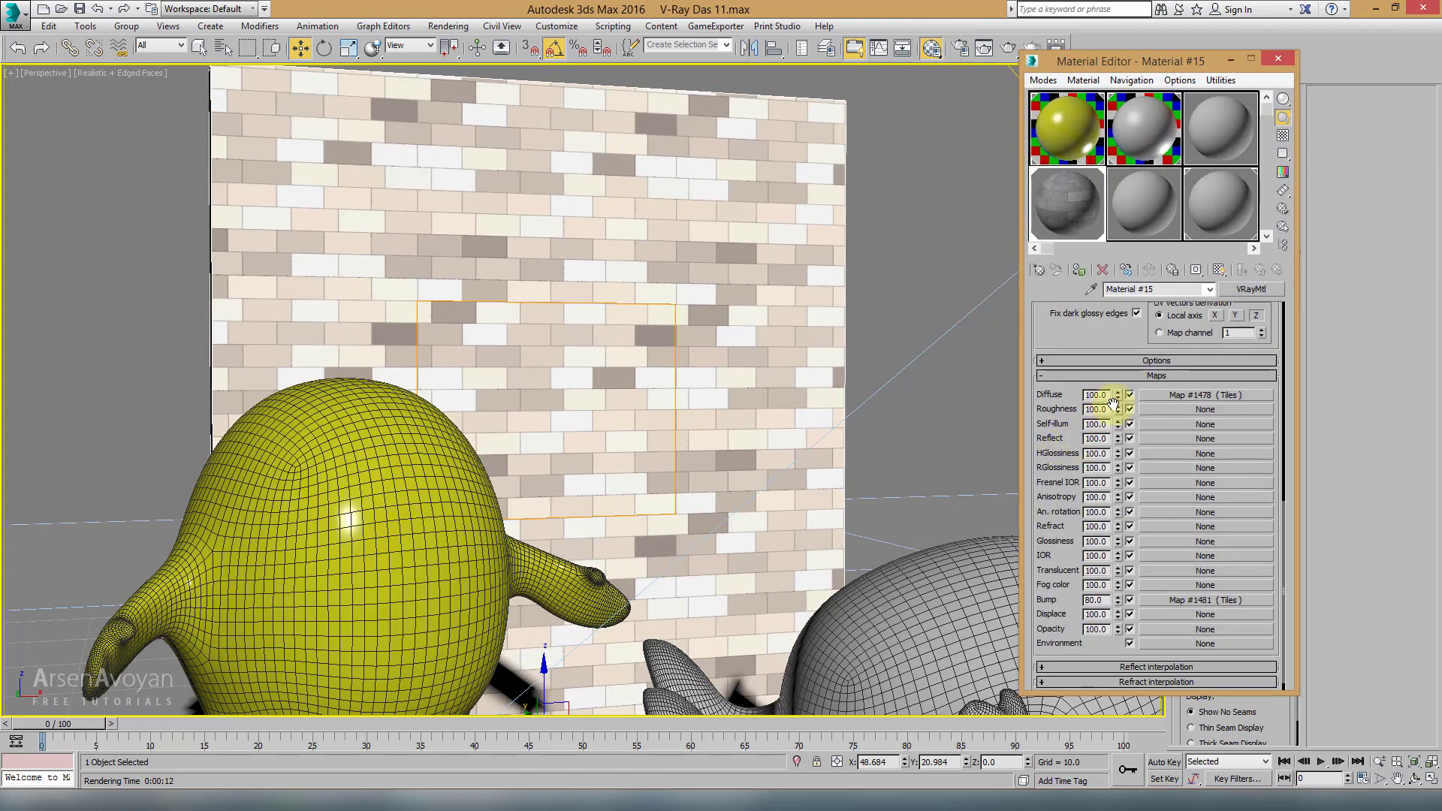
left_click(1277, 60)
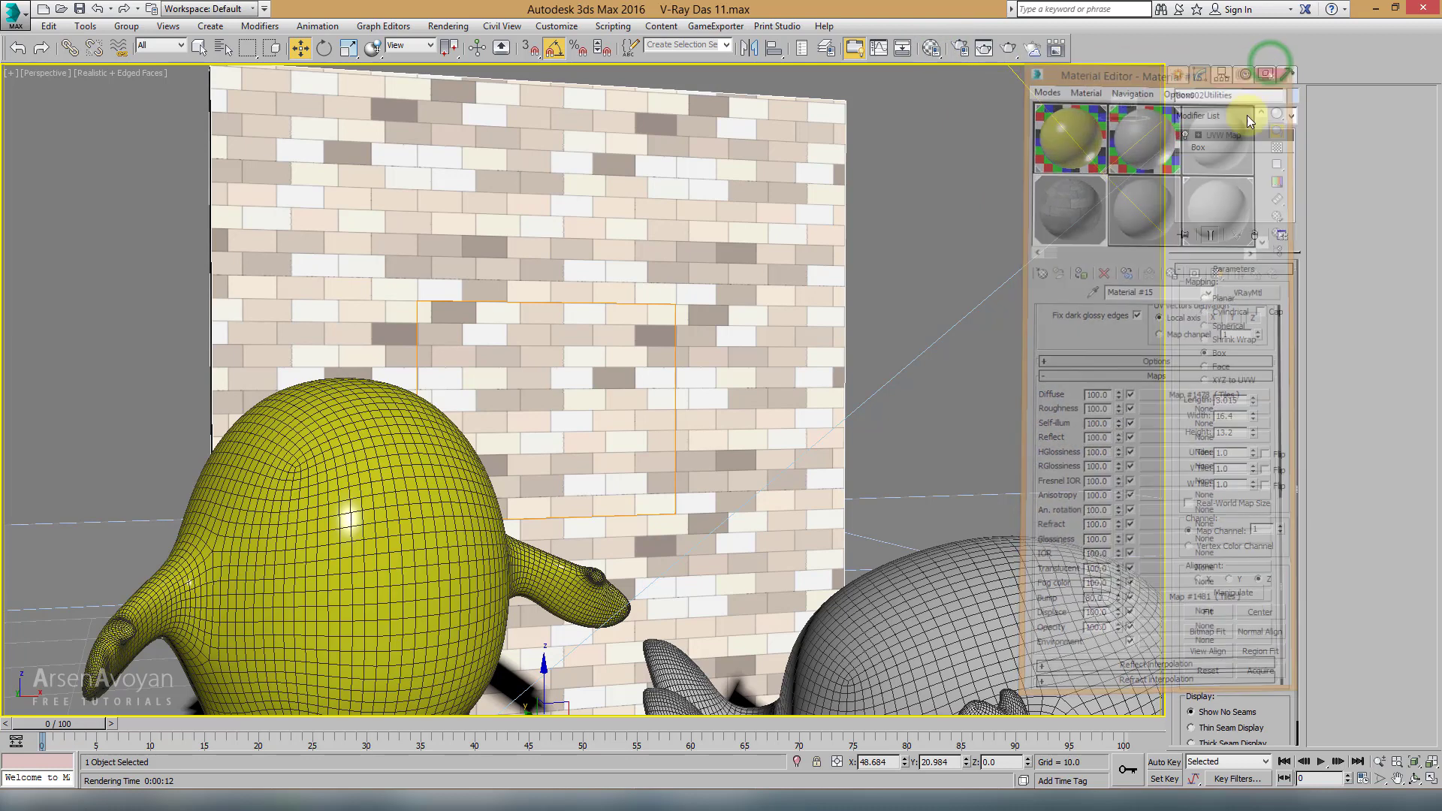
left_click(1254, 235)
Step: Set the Diffuse Tiles map of the wall material to a horizontal count of 10 and a vertical count of 20
left_click(929, 49)
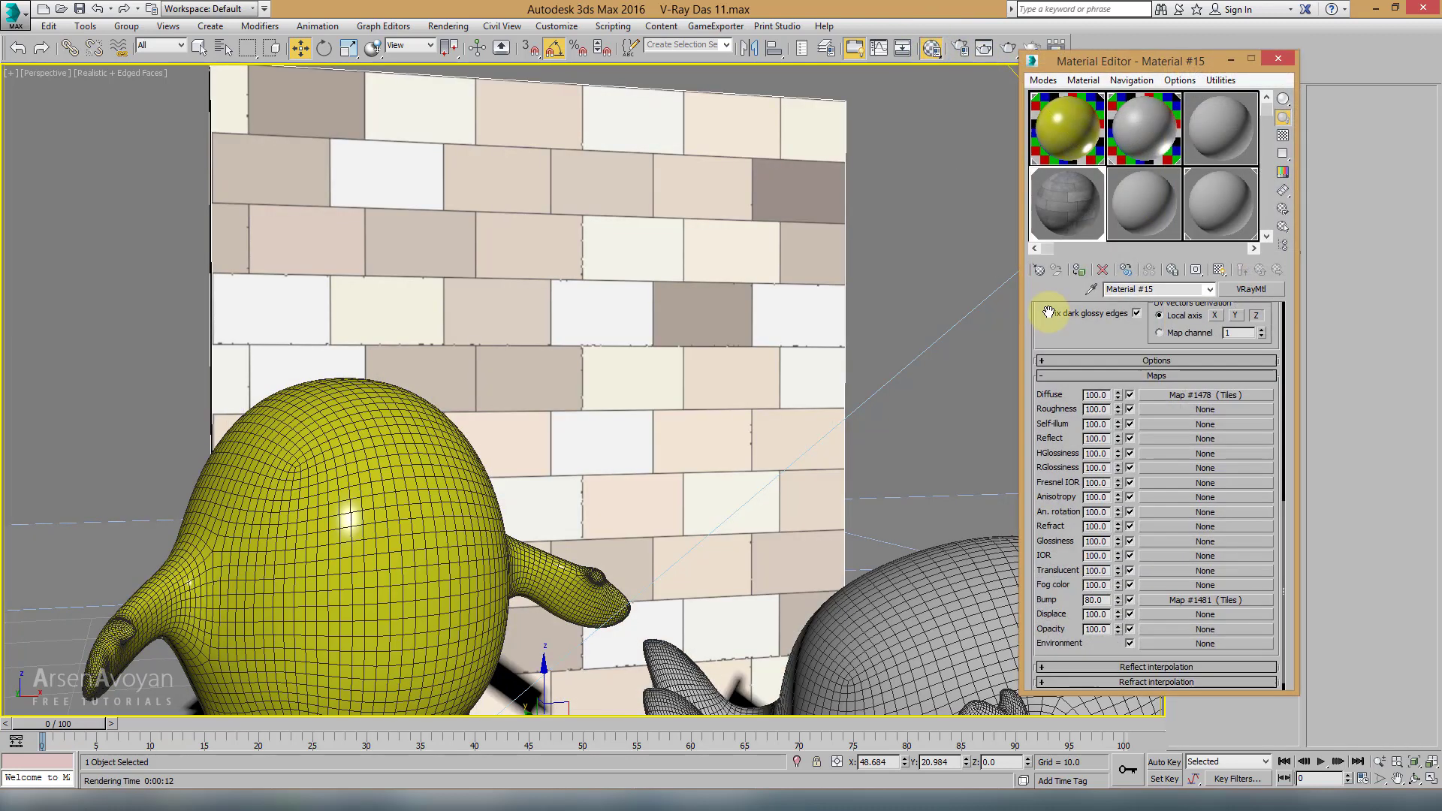
left_click(1193, 400)
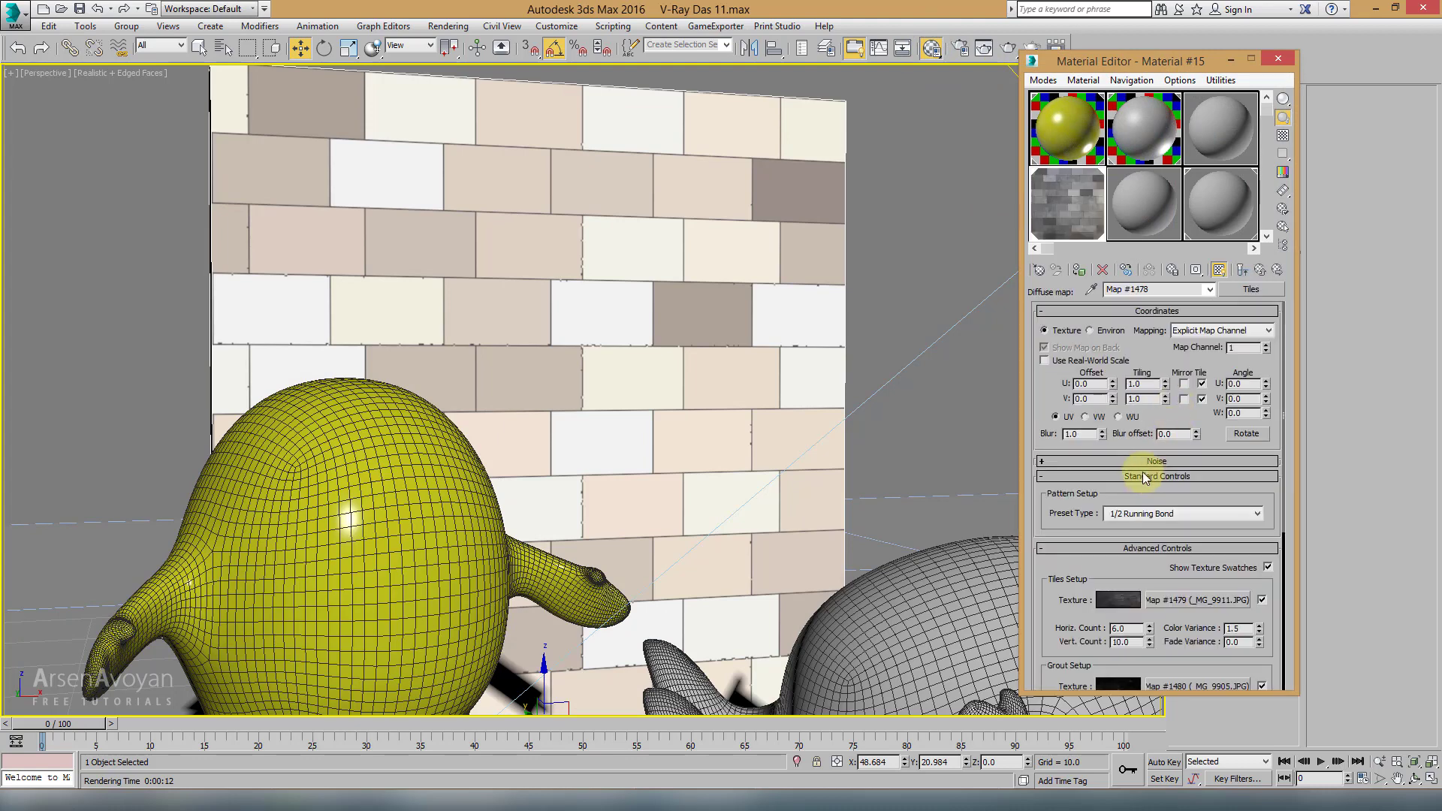
left_click_drag(1150, 571, 1147, 403)
double_click(1119, 460)
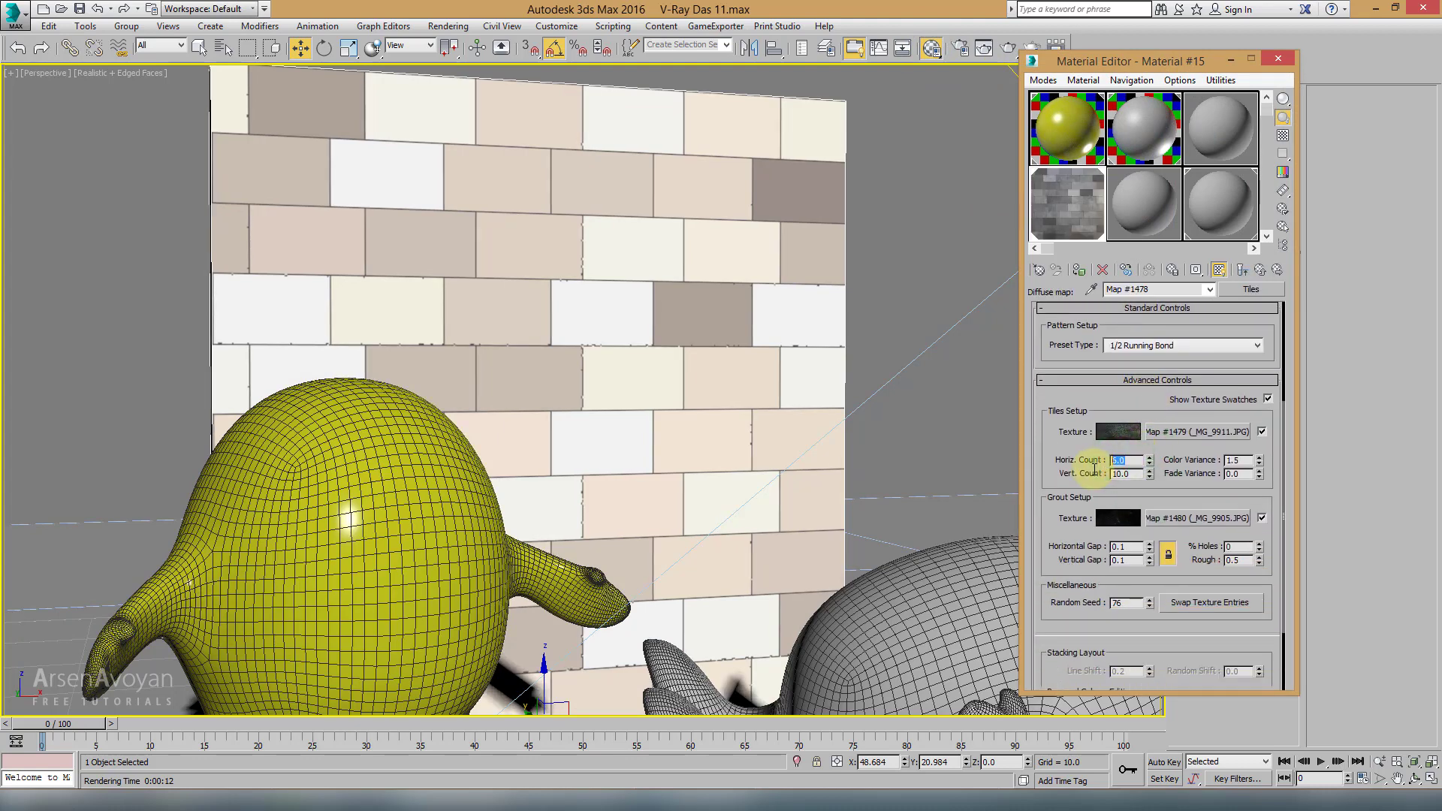
type("10")
key("Tab")
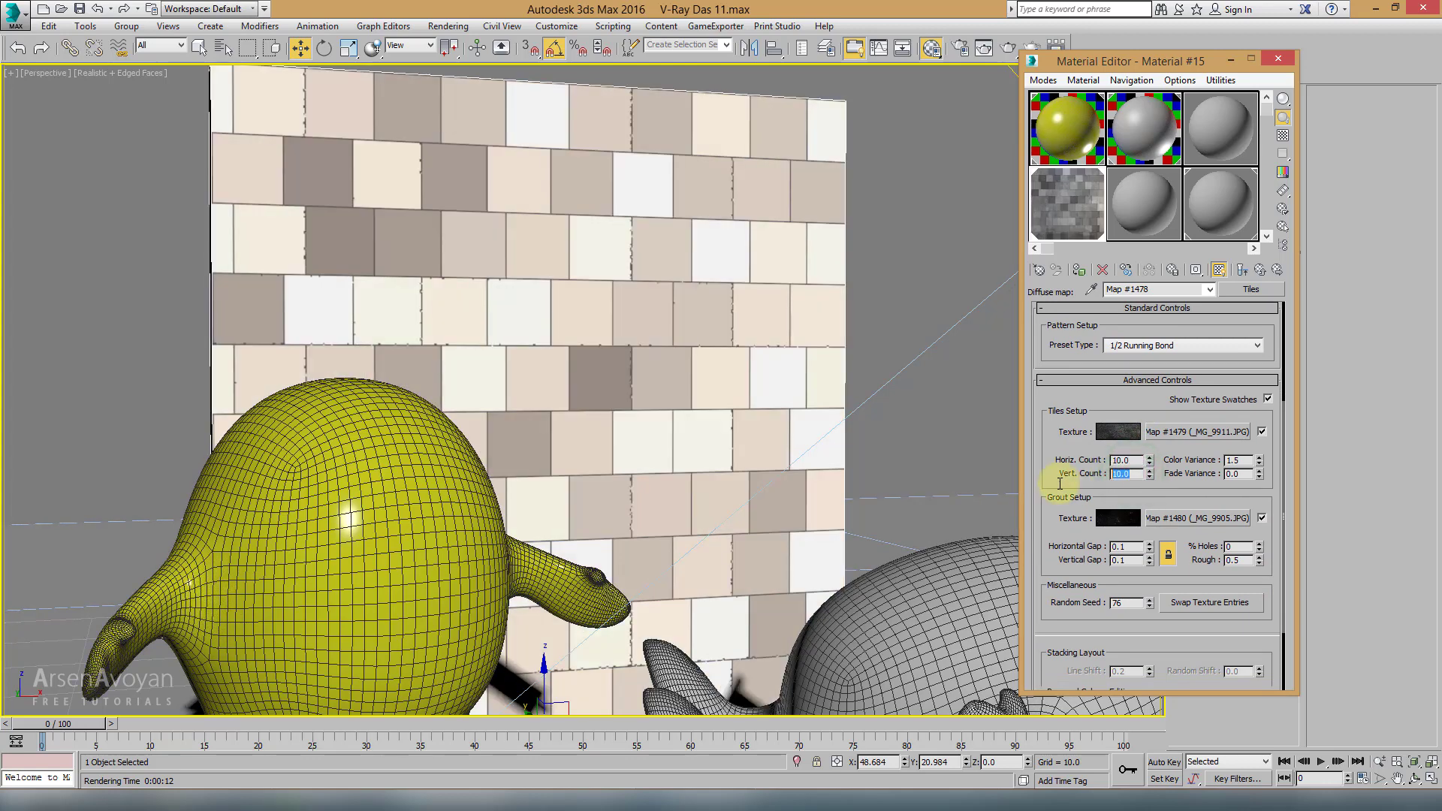
type("20")
key("Return")
scroll(1103, 471, "up", 5)
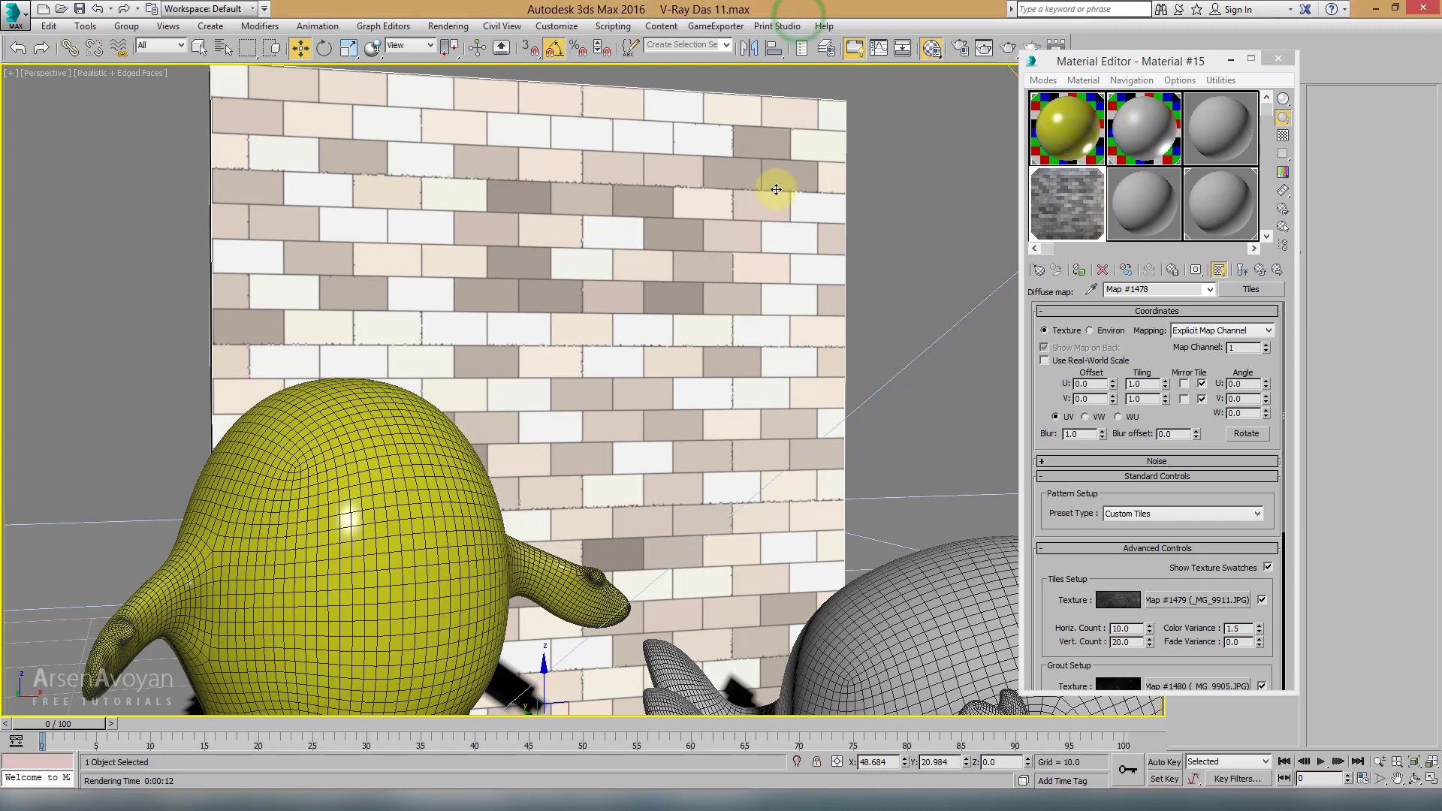
Step: Delete the brick wall from the scene and replace the tile material in its slot with a new VRayMtl
middle_click_drag(776, 187, 766, 191, "alt")
key("Delete")
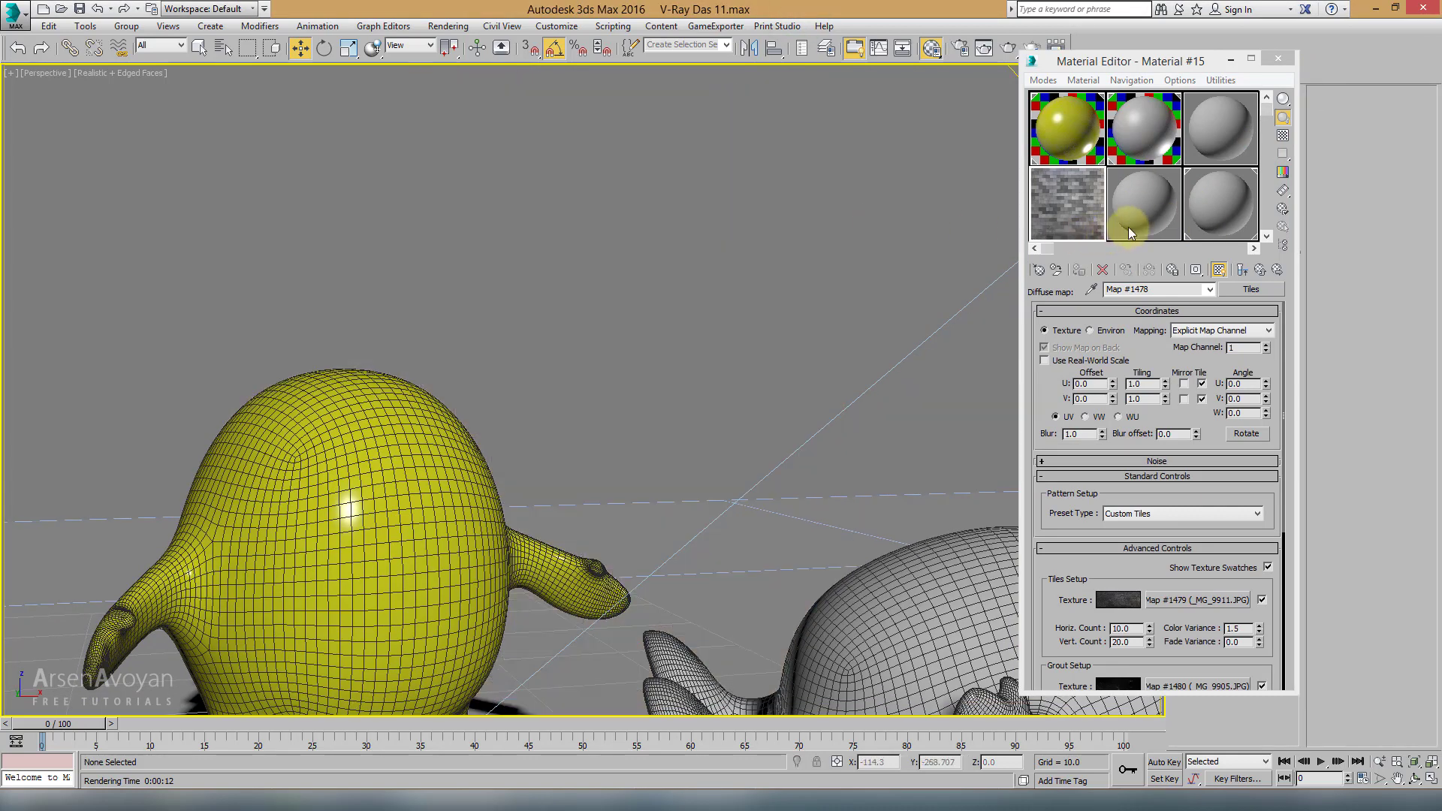
left_click(1072, 206)
left_click(1038, 269)
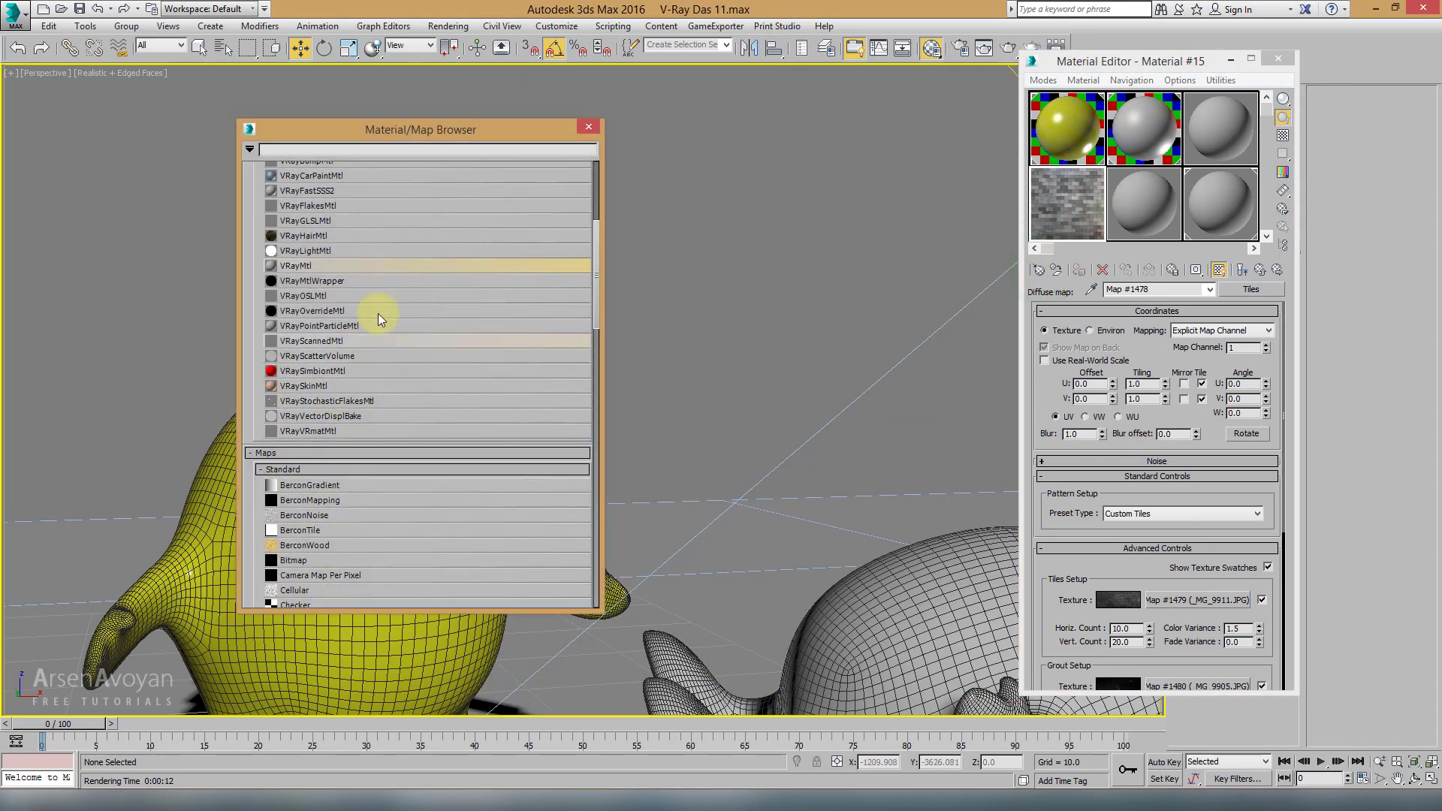
double_click(321, 269)
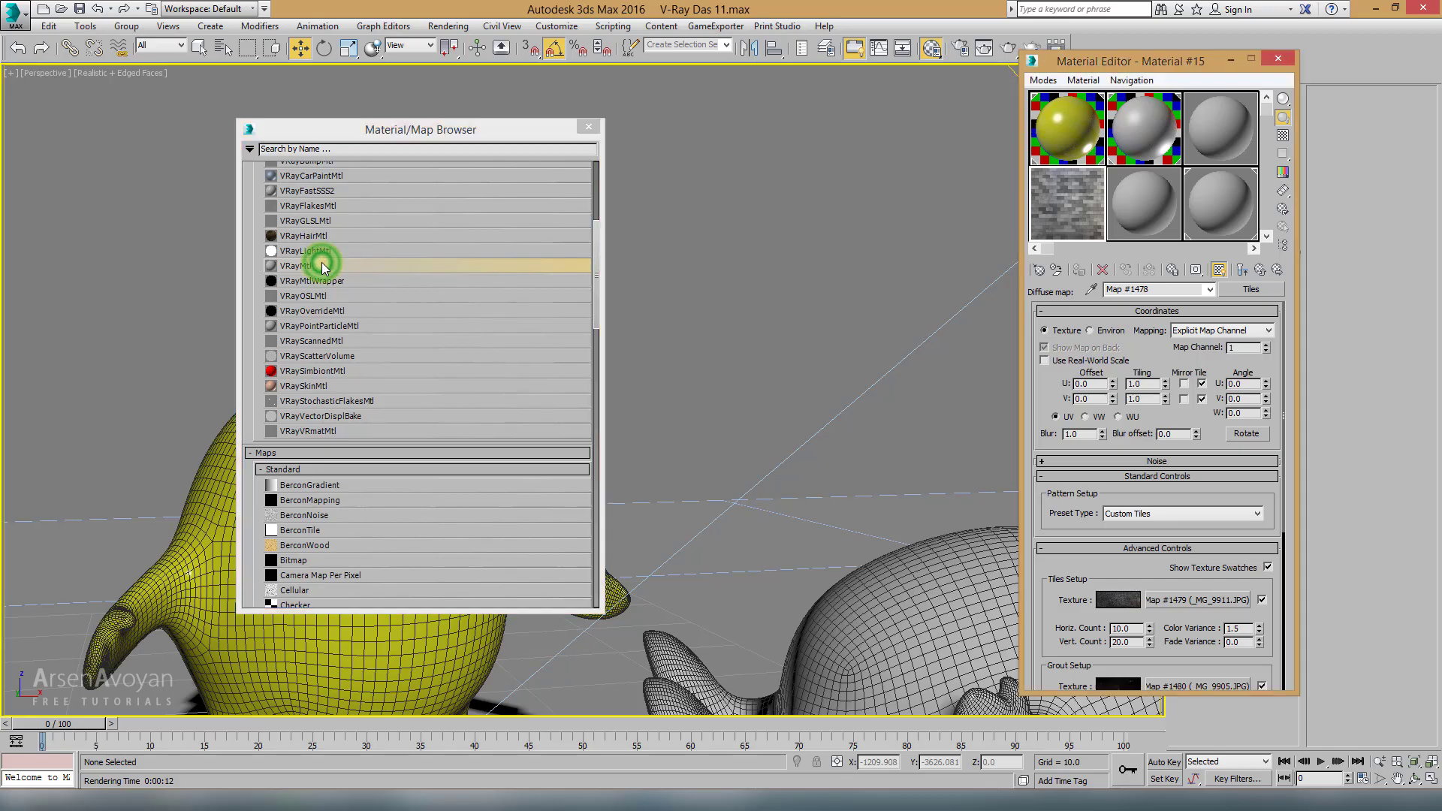
left_click(604, 123)
left_click(1277, 58)
Step: Assign a VRayDirt map to the Diffuse slot of the new VRayMtl
left_click(400, 440)
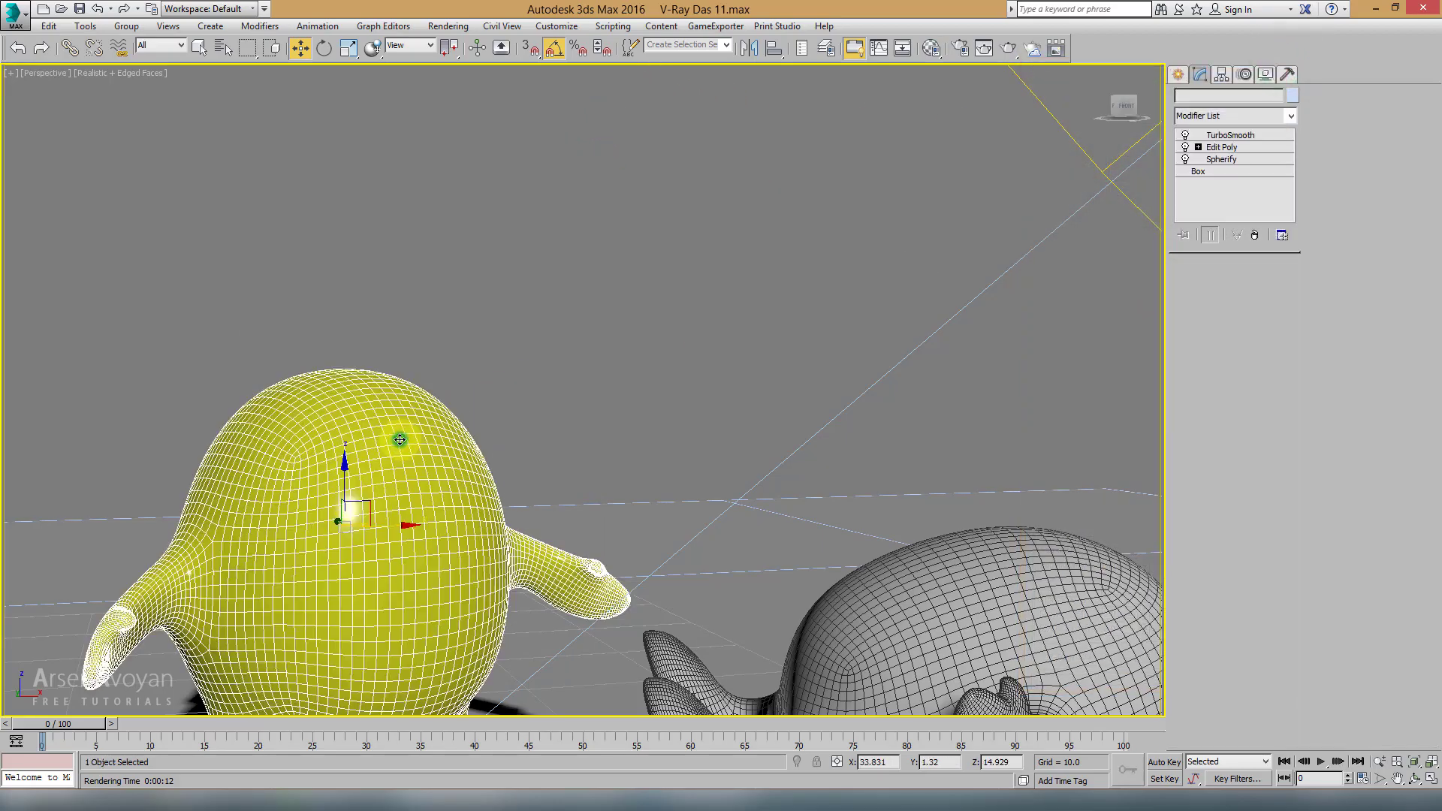
middle_click_drag(400, 440, 703, 326, "alt")
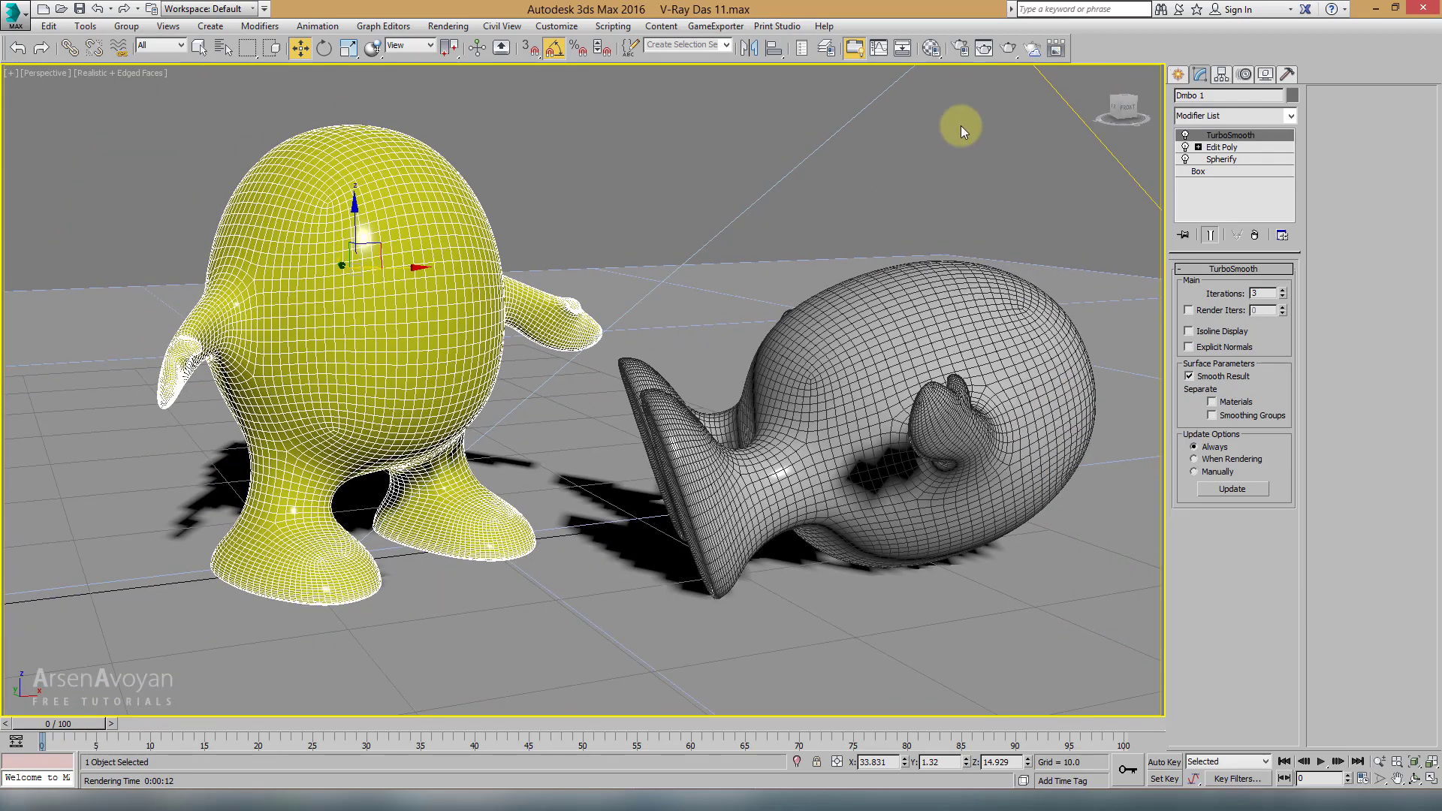
left_click(931, 47)
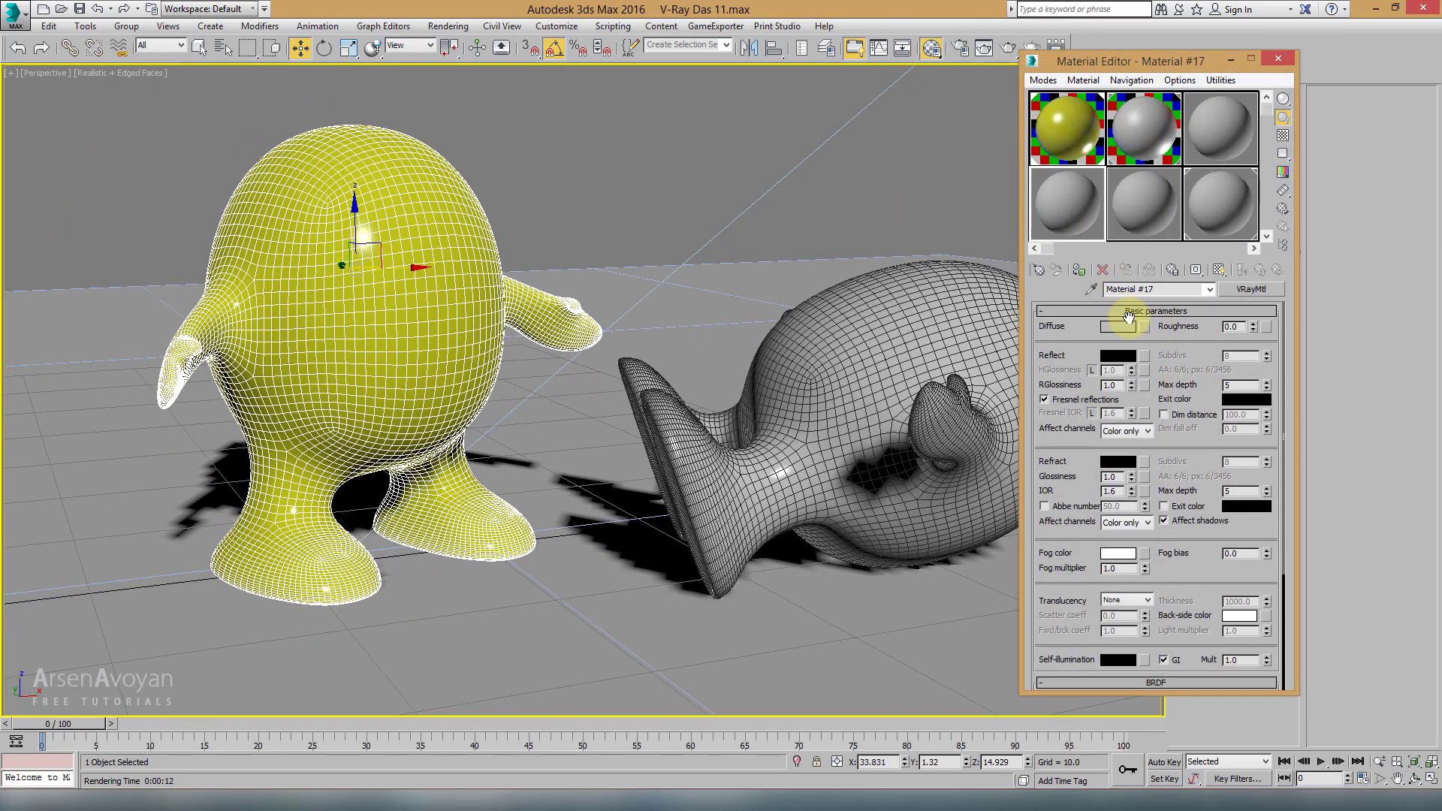
left_click(1142, 326)
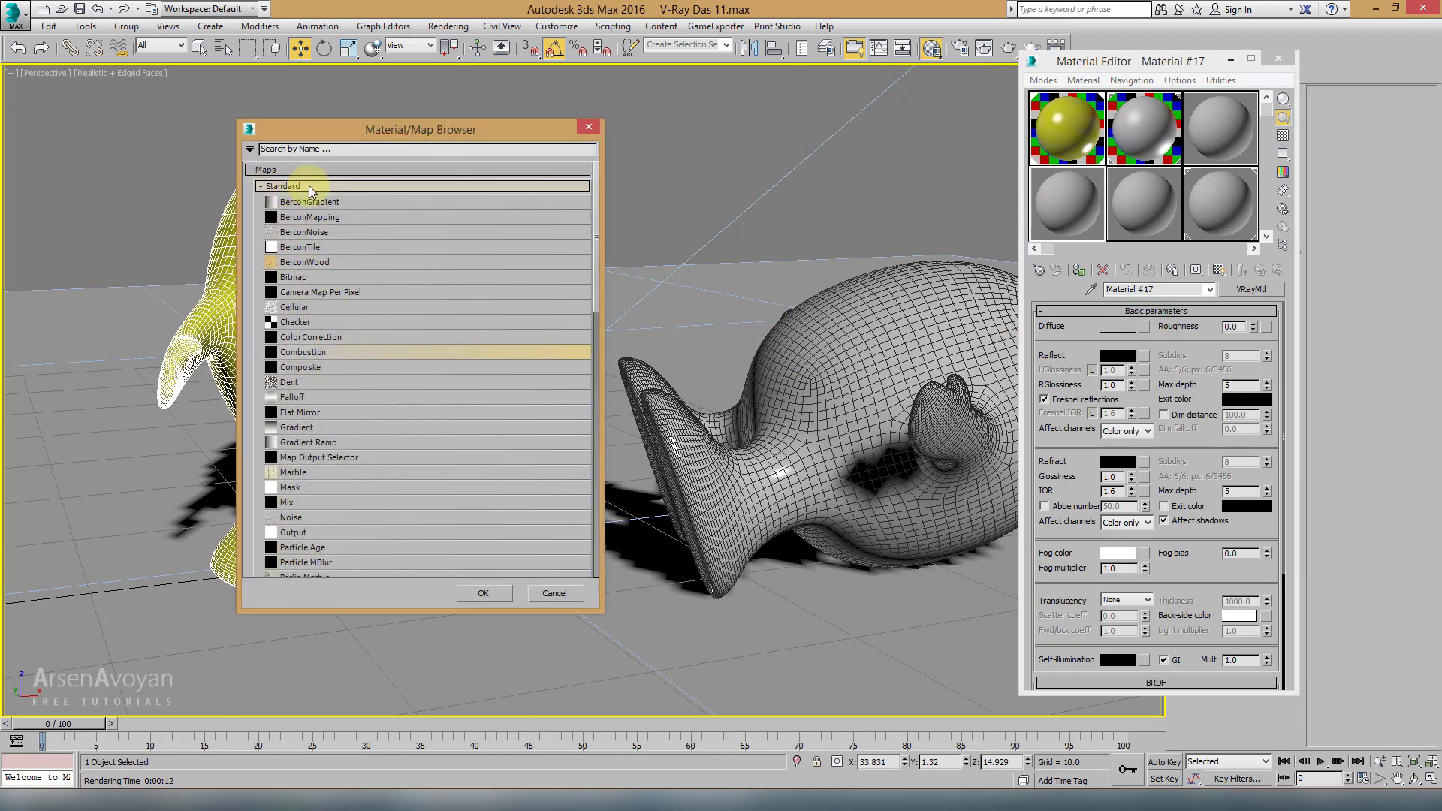
scroll(330, 353, "down", 2)
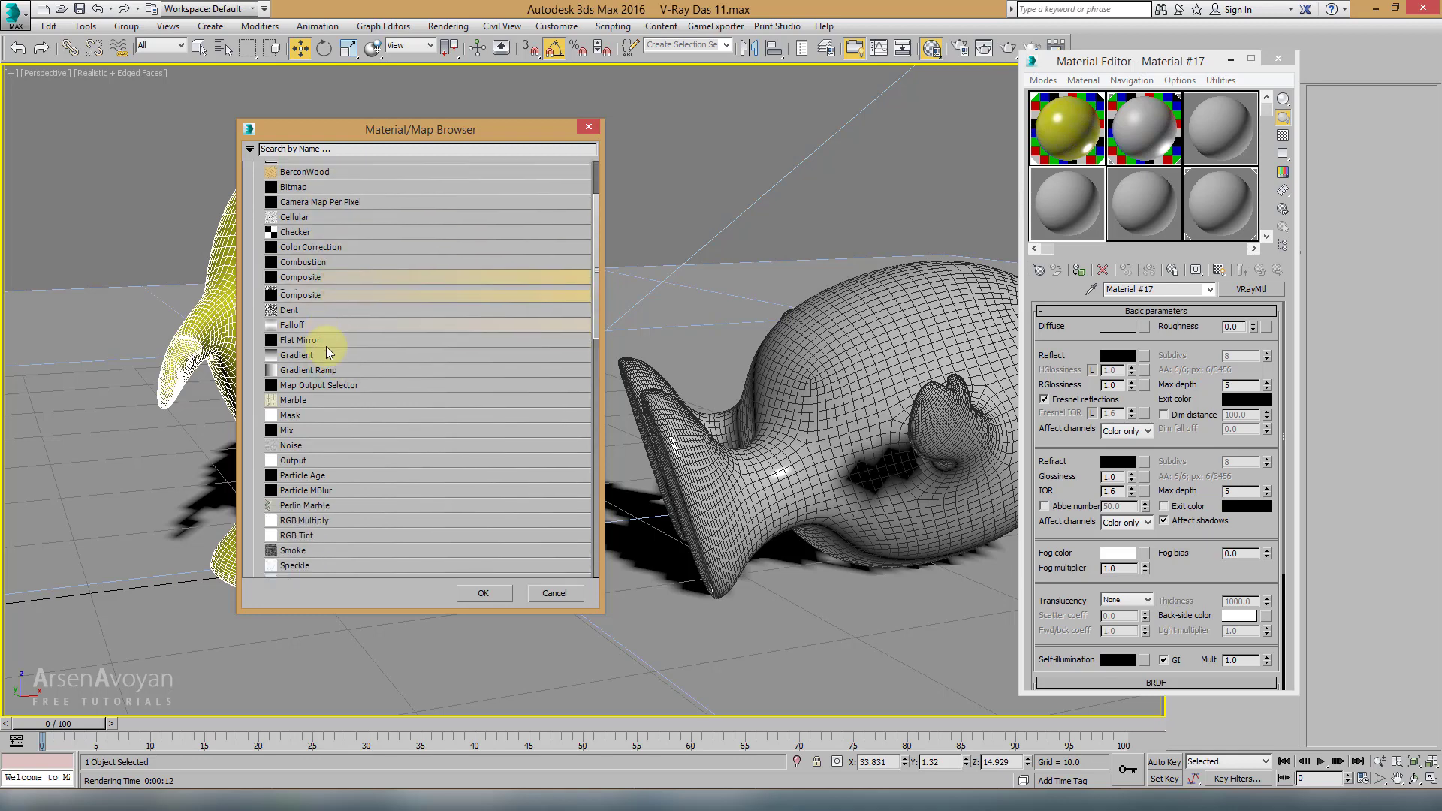
scroll(326, 352, "down", 7)
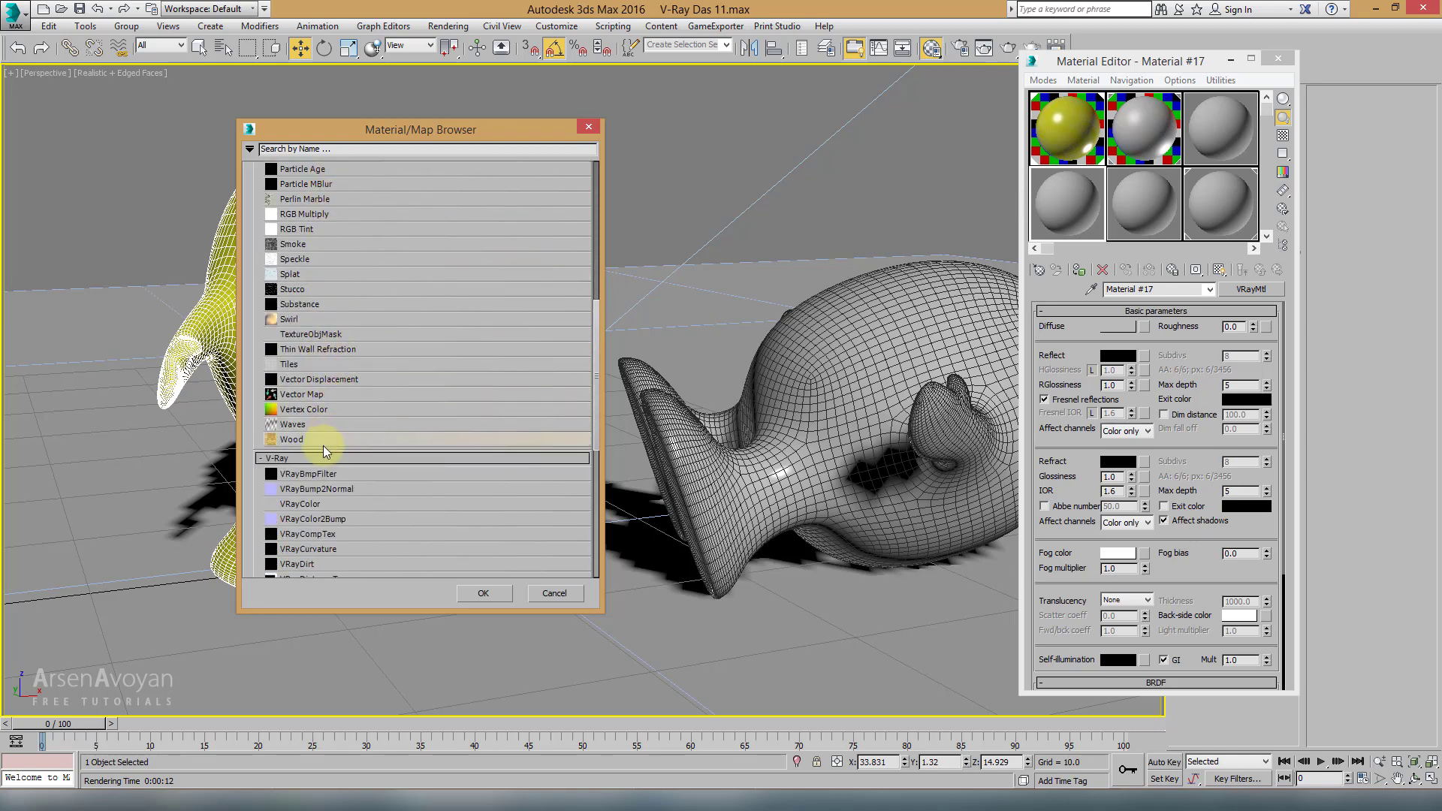
scroll(326, 407, "down", 2)
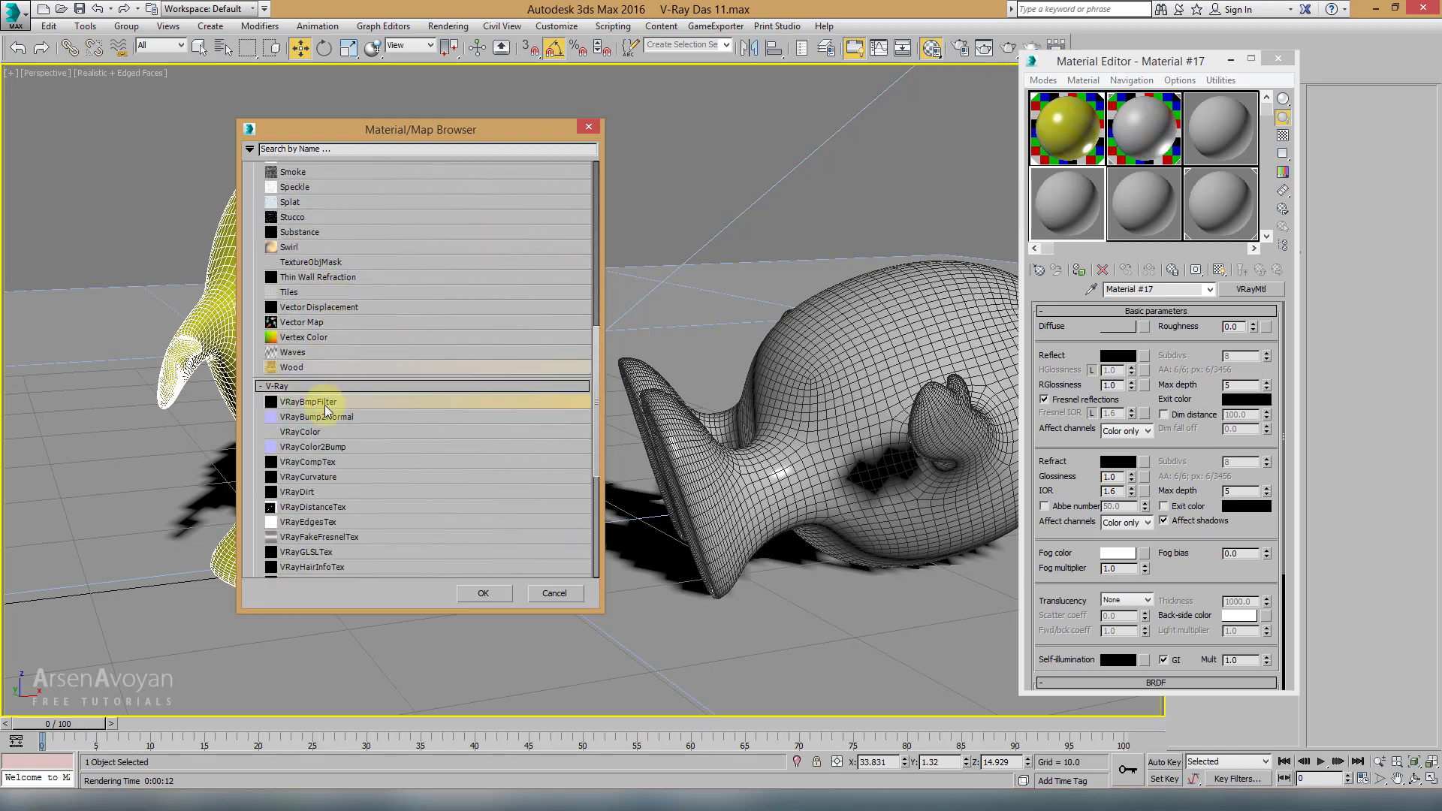
scroll(353, 398, "down", 1)
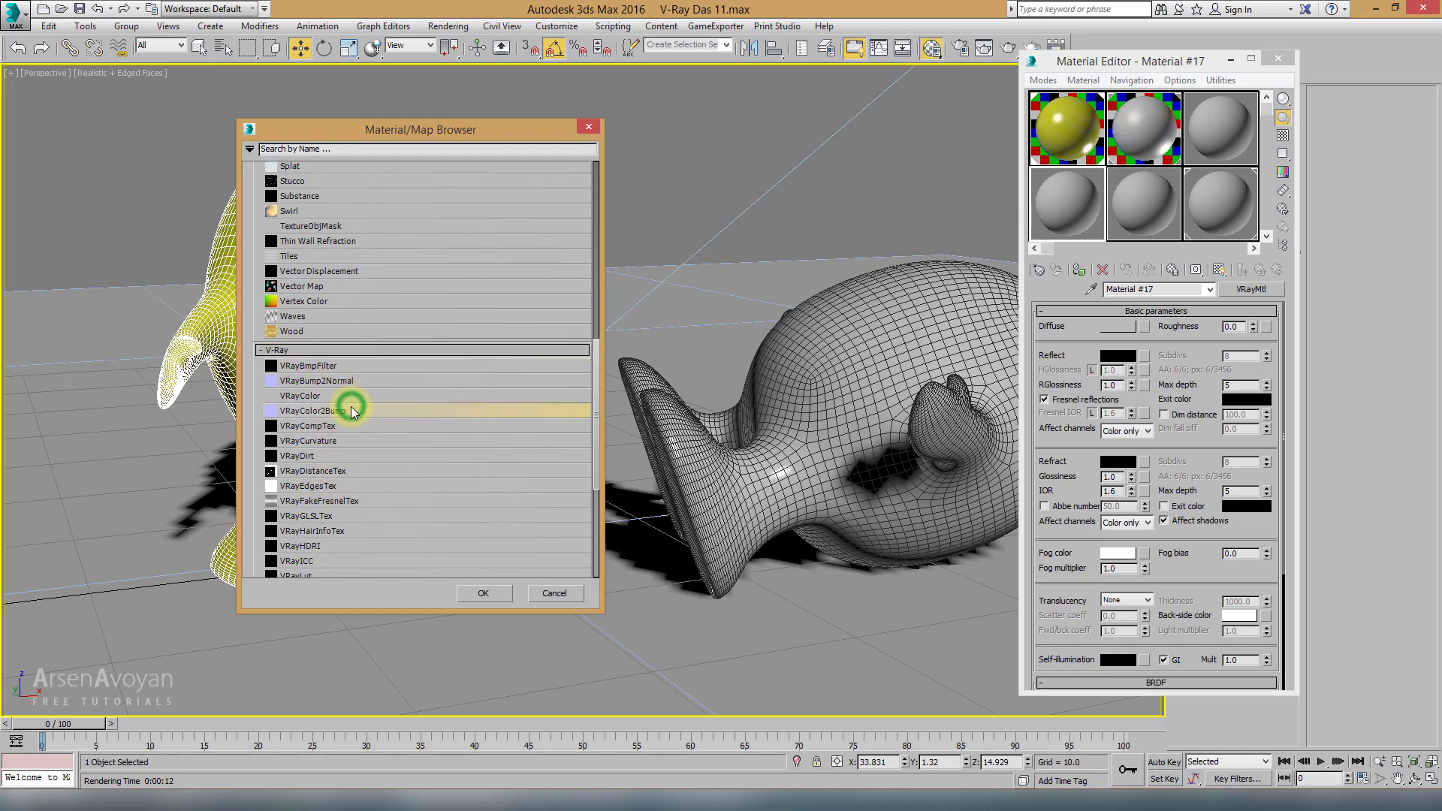
scroll(350, 407, "down", 1)
scroll(358, 409, "down", 1)
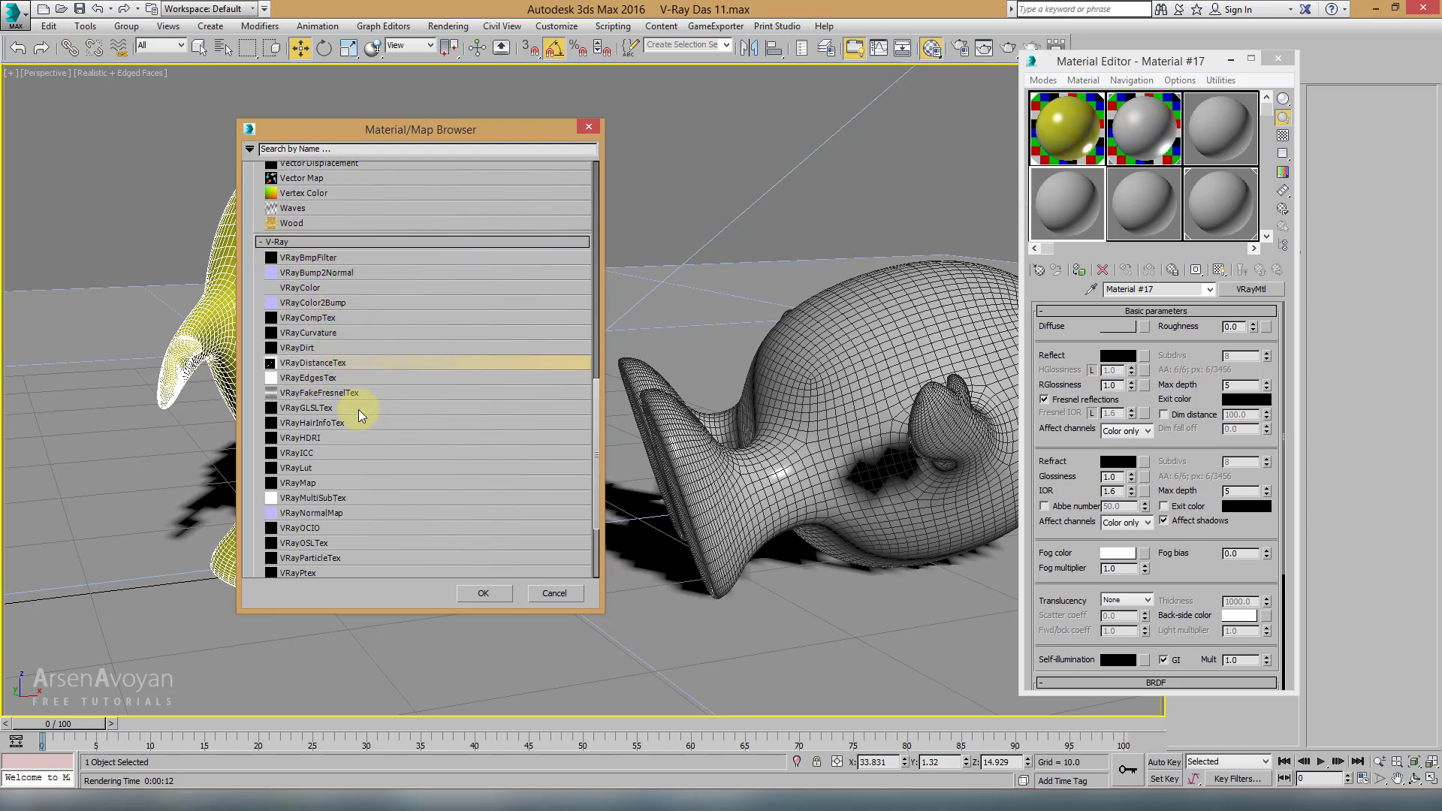
scroll(358, 408, "up", 2)
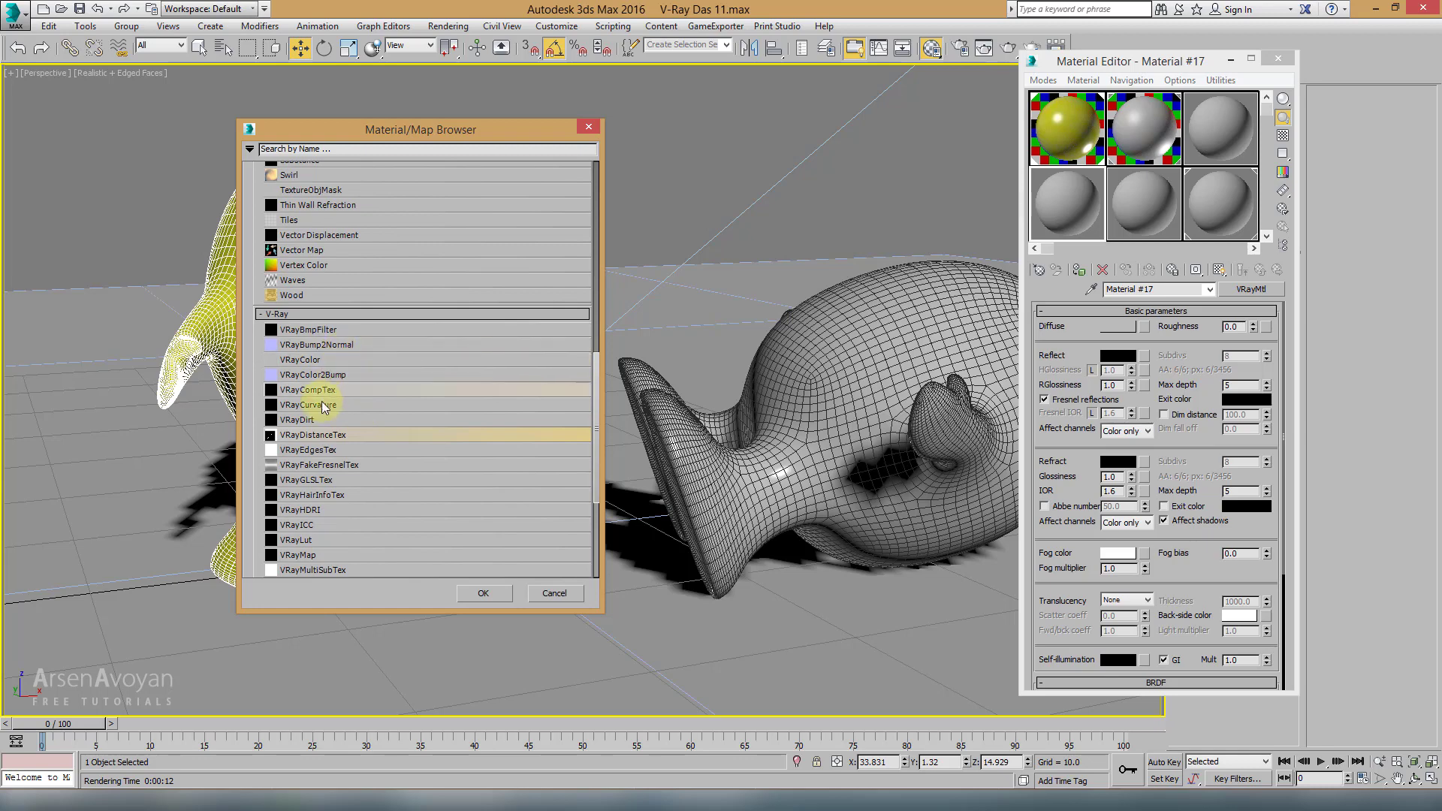
left_click(284, 421)
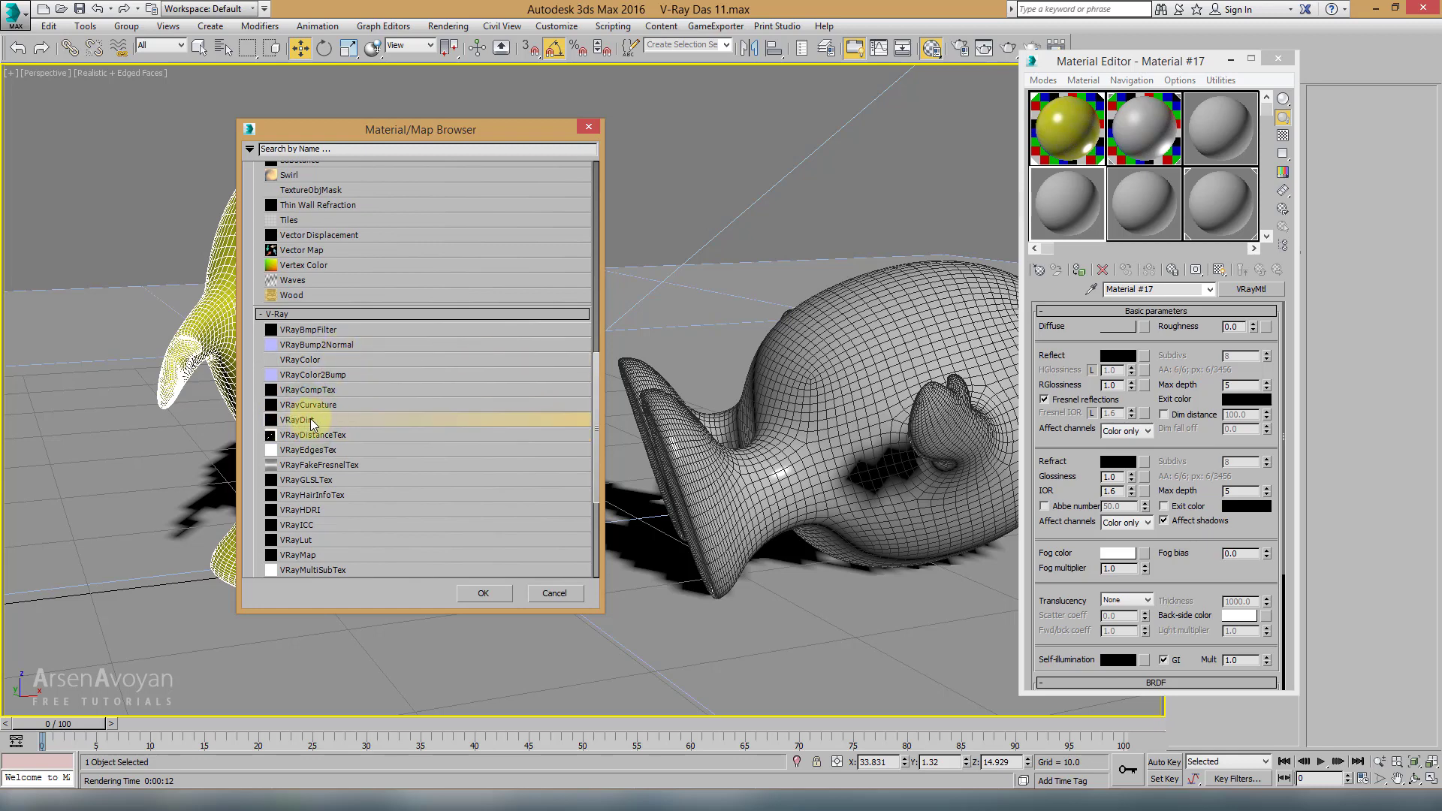
double_click(310, 420)
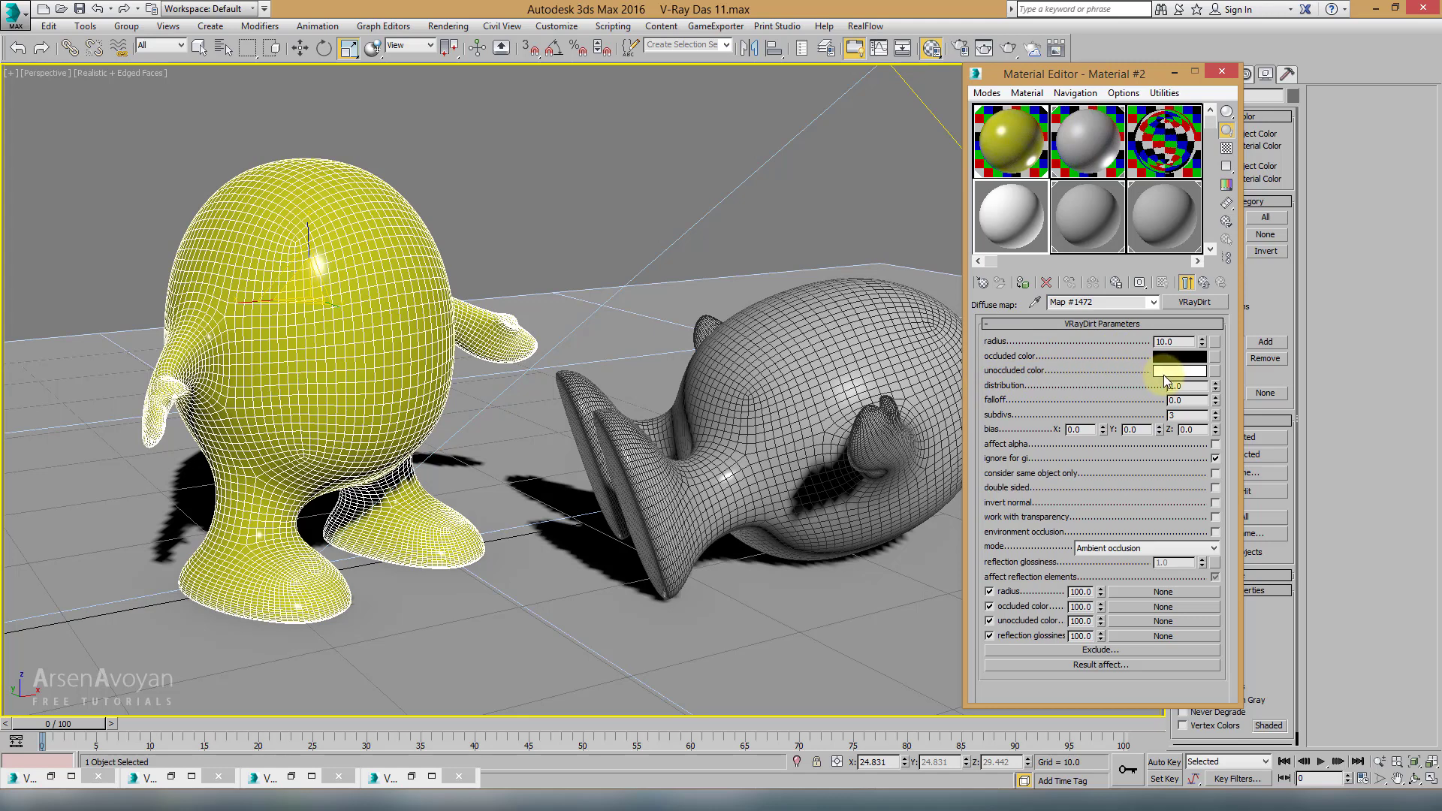
Step: Unhide all objects in the scene and hide the two cartoon characters
right_click(540, 252)
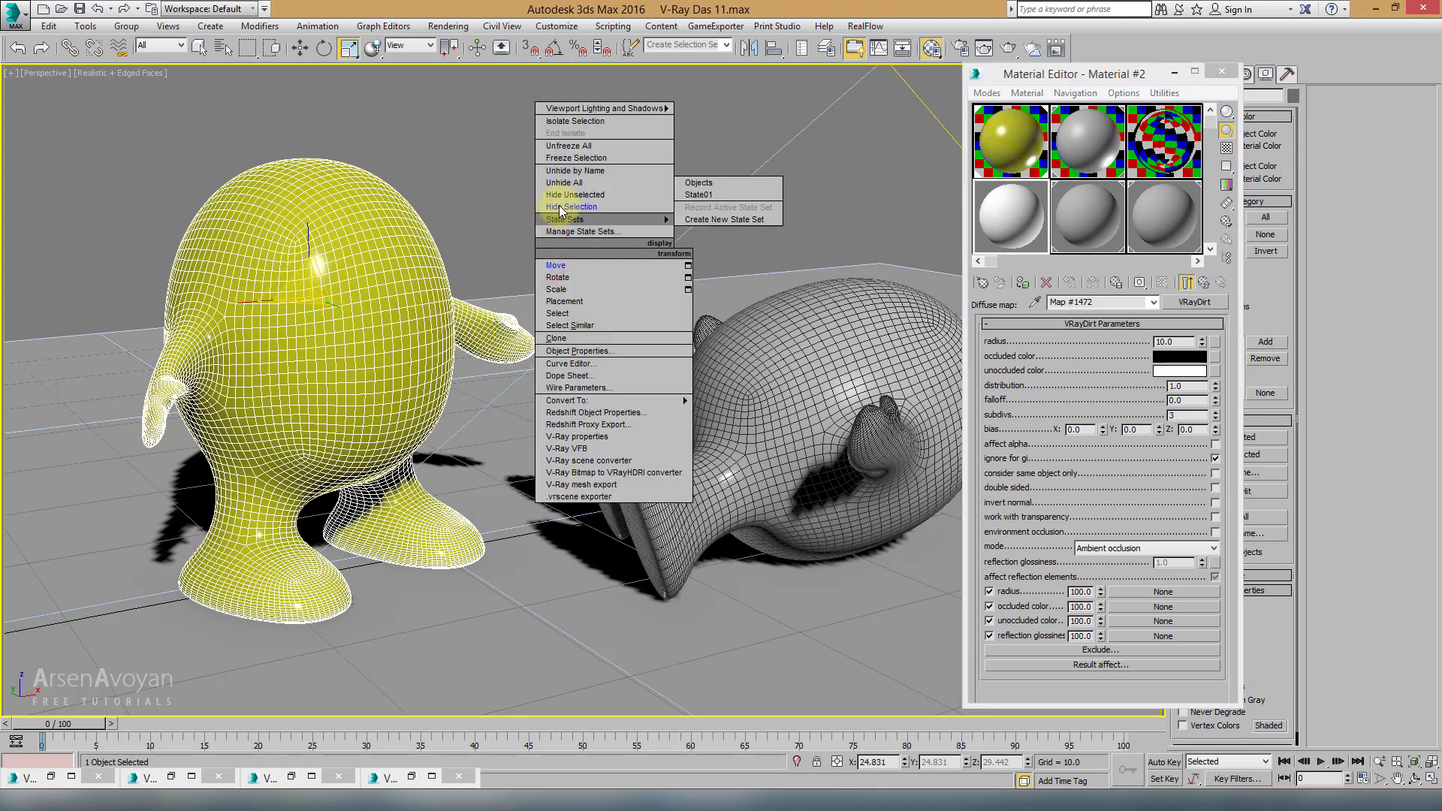
left_click(561, 183)
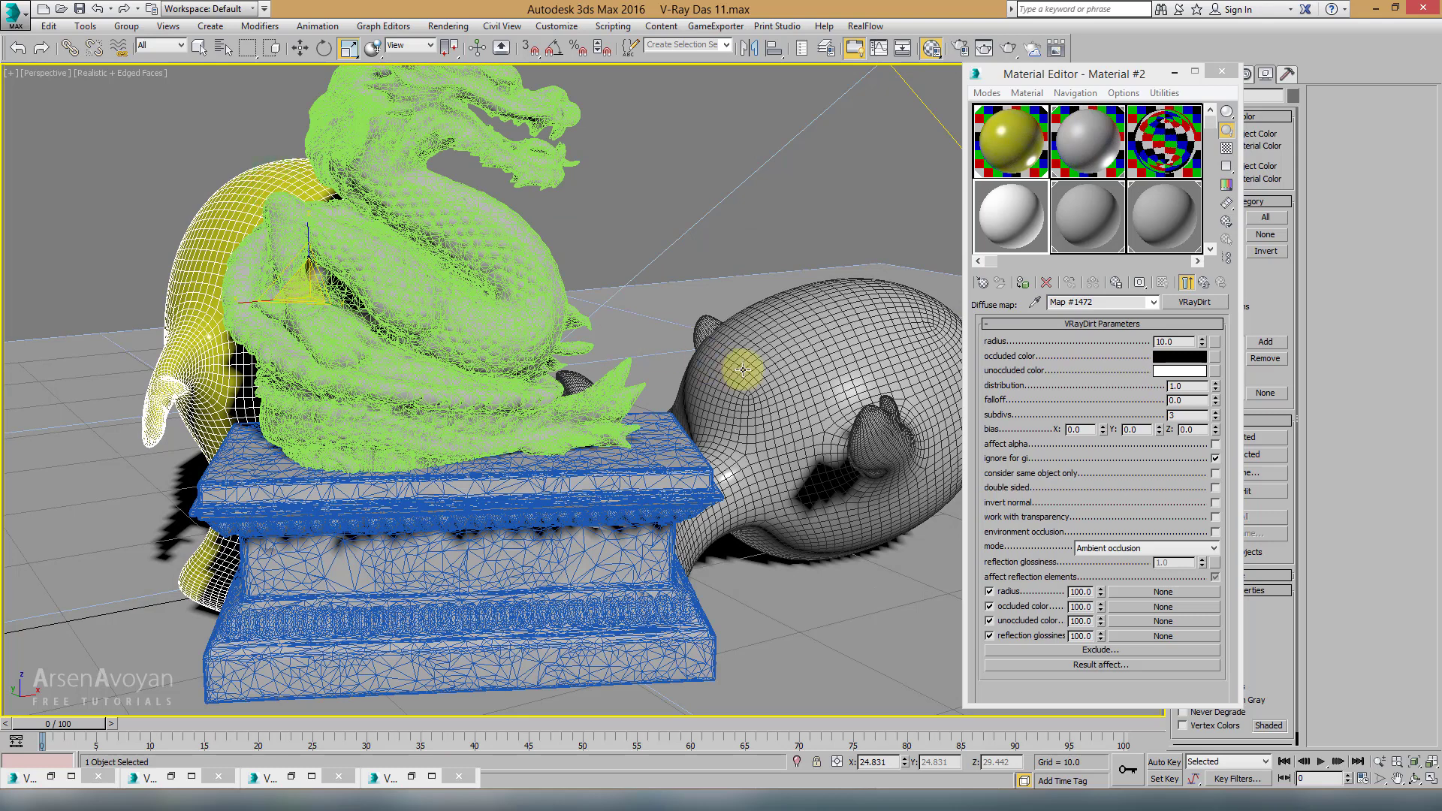
right_click(781, 371)
left_click(807, 324)
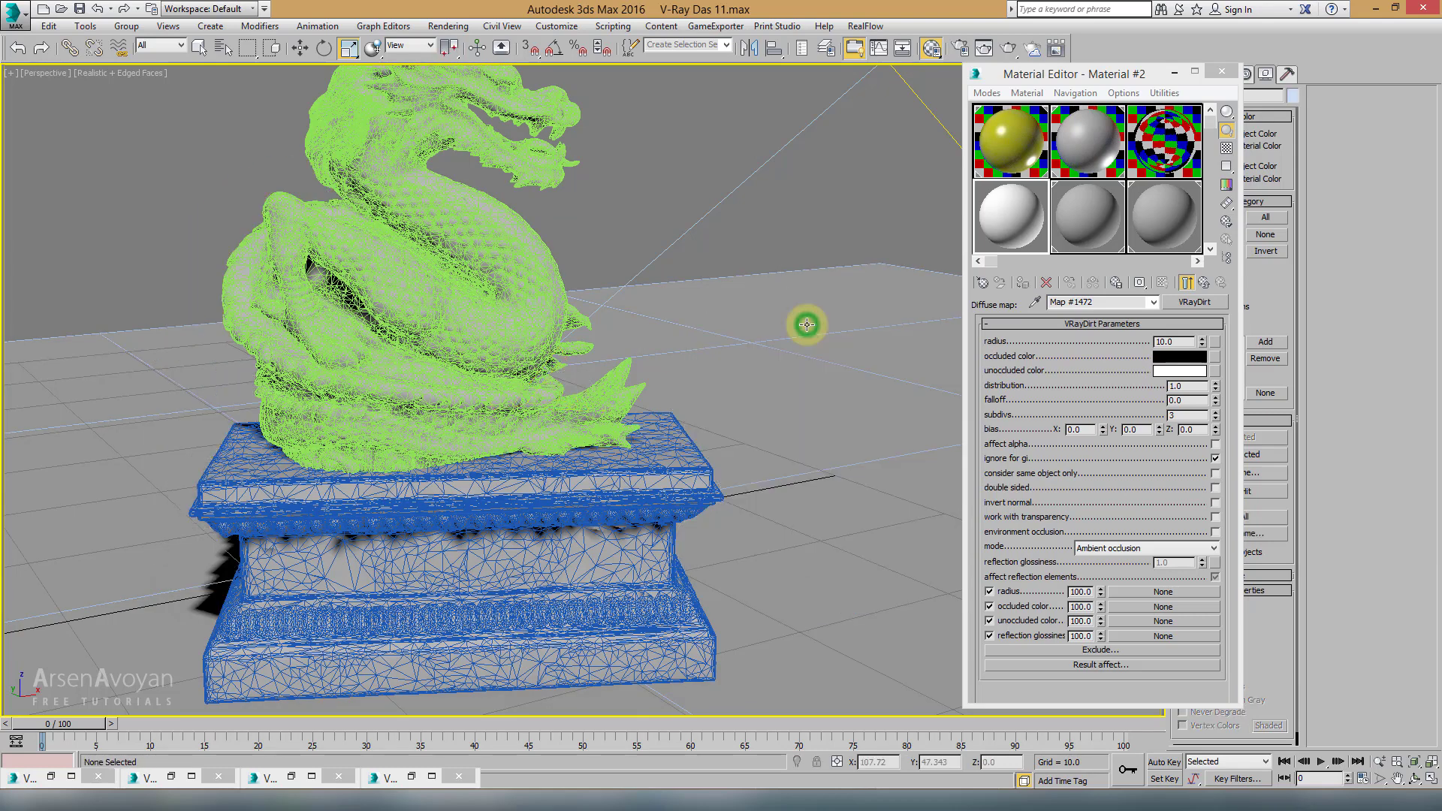
Step: Show the scene maximized through PhysCamera002 and assign the VRayDirt material to the dragon statue
key("alt+w")
left_click(773, 437)
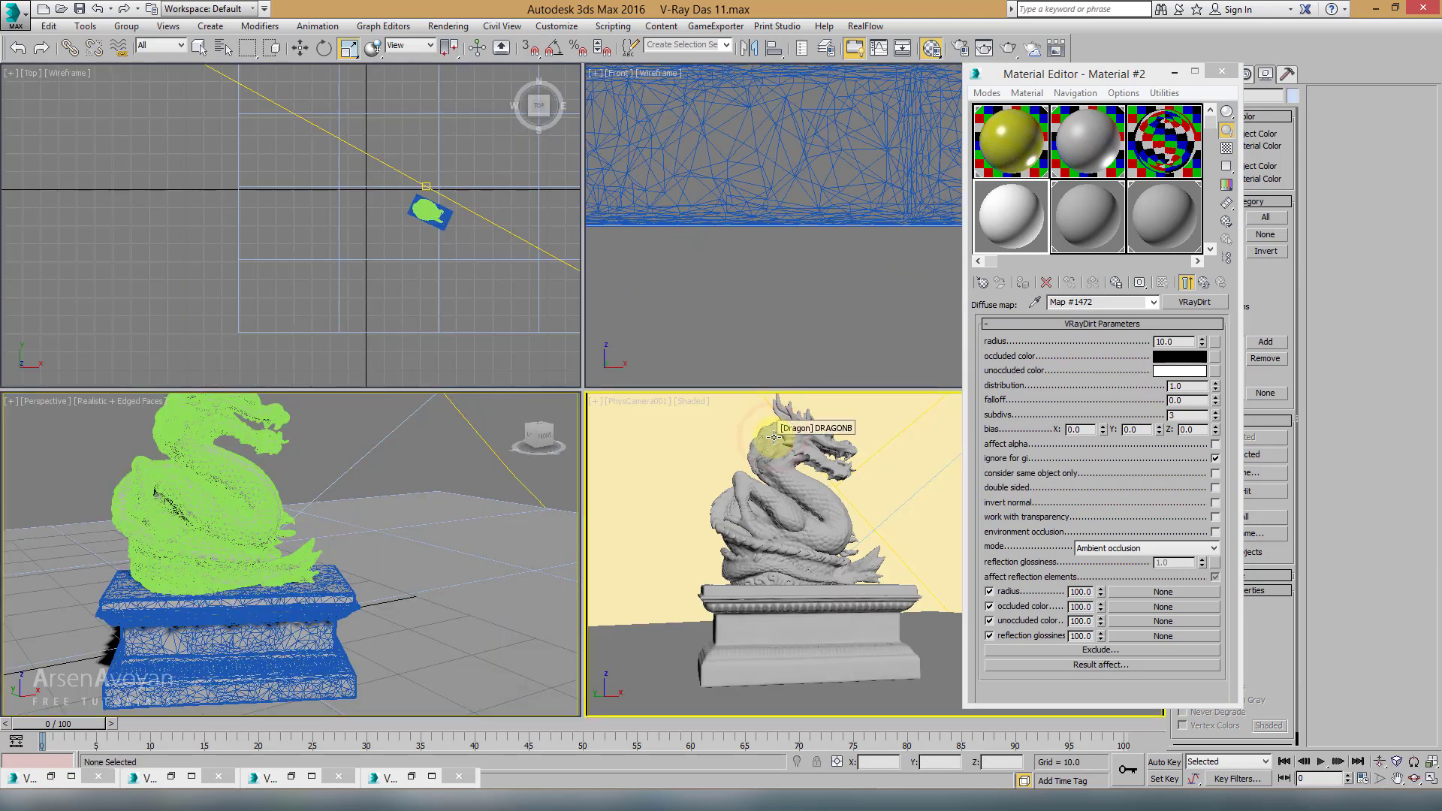
key("alt+w")
key("c")
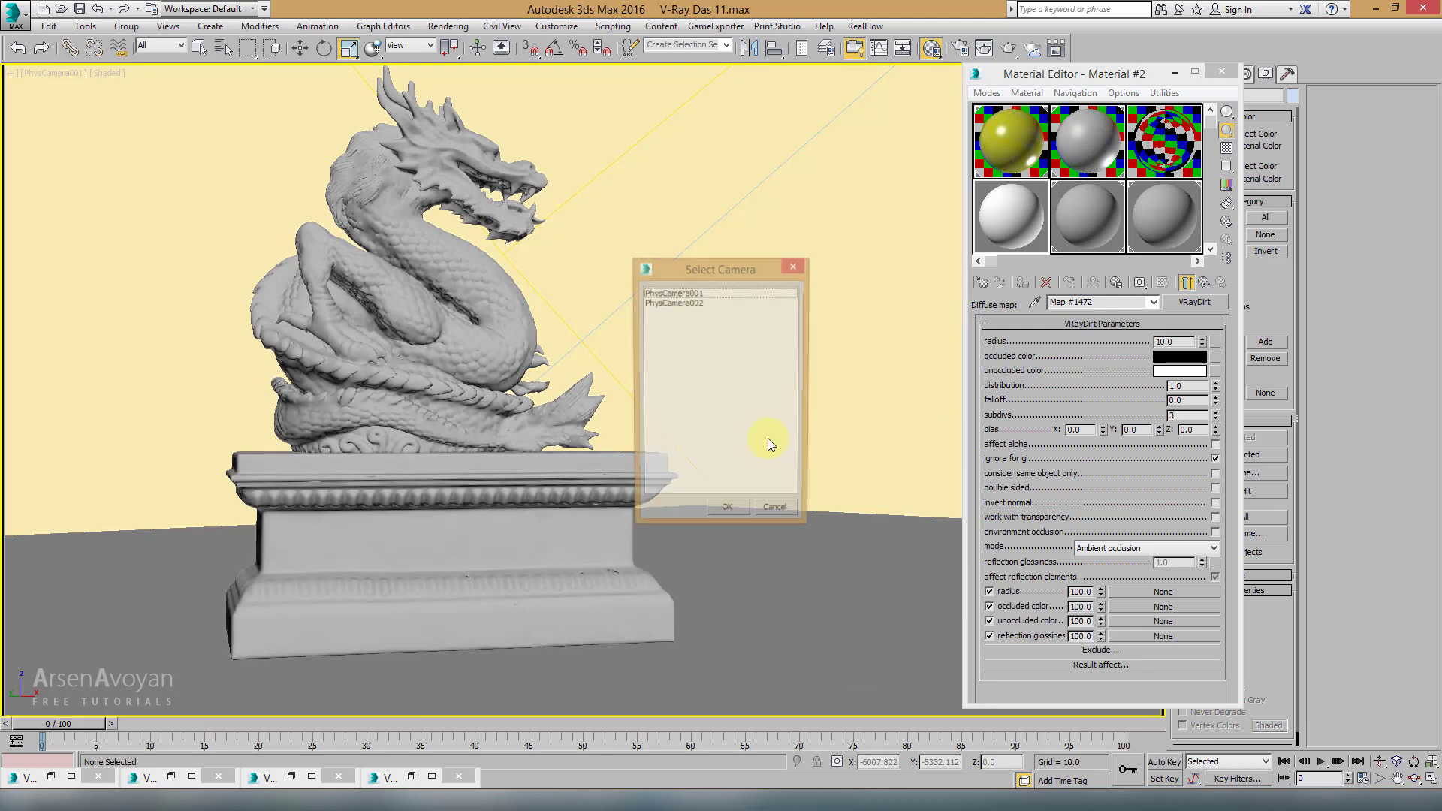
double_click(703, 304)
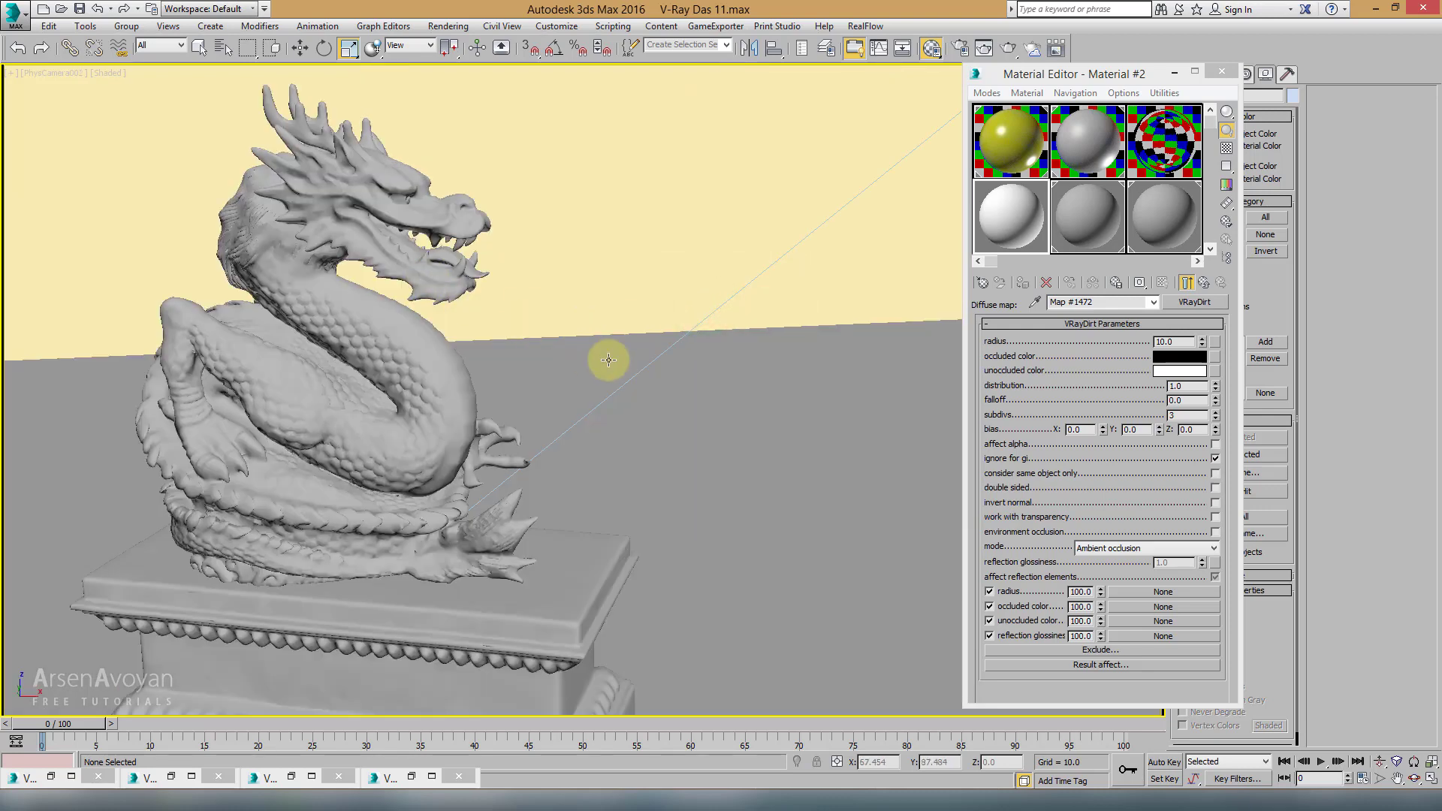
left_click(376, 333)
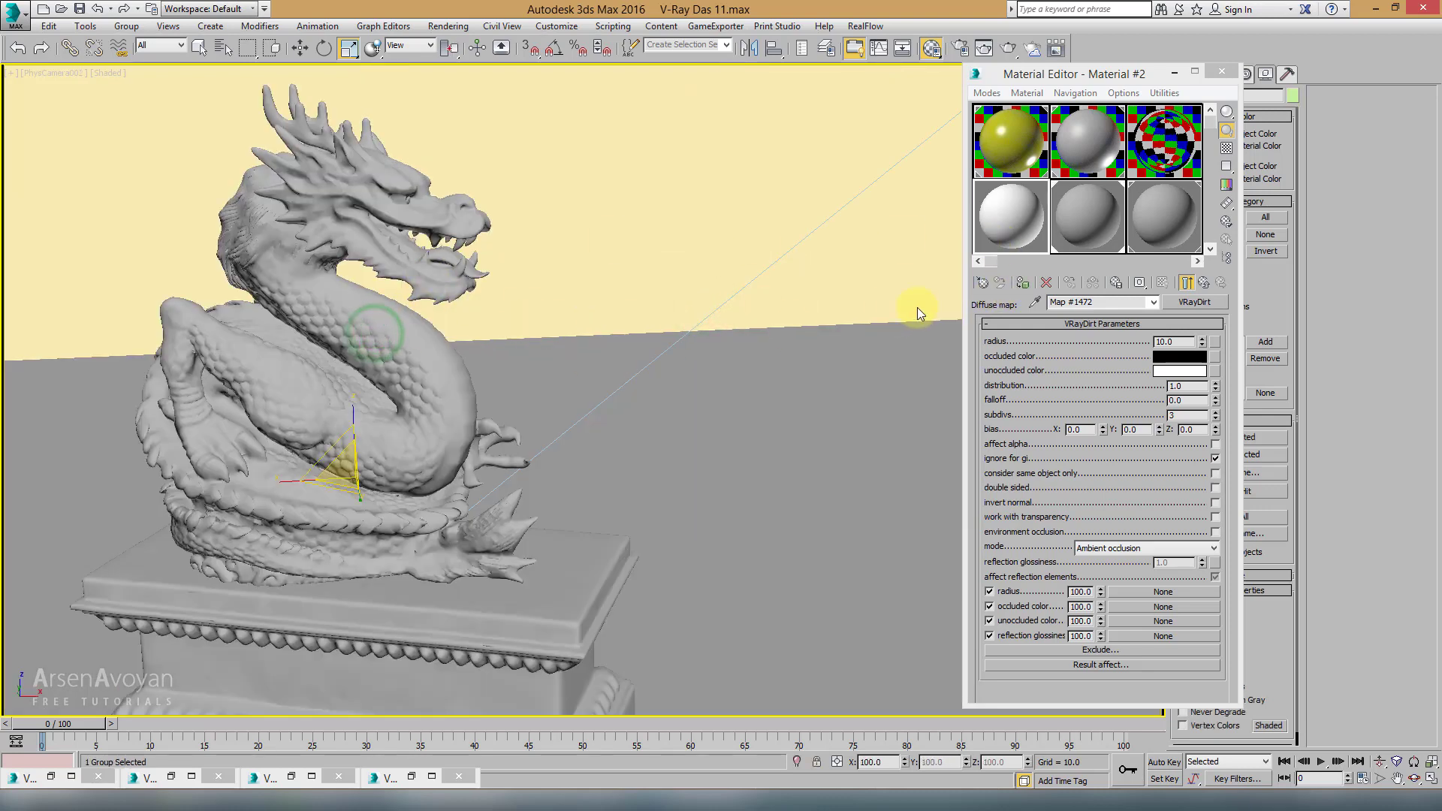
left_click(1023, 282)
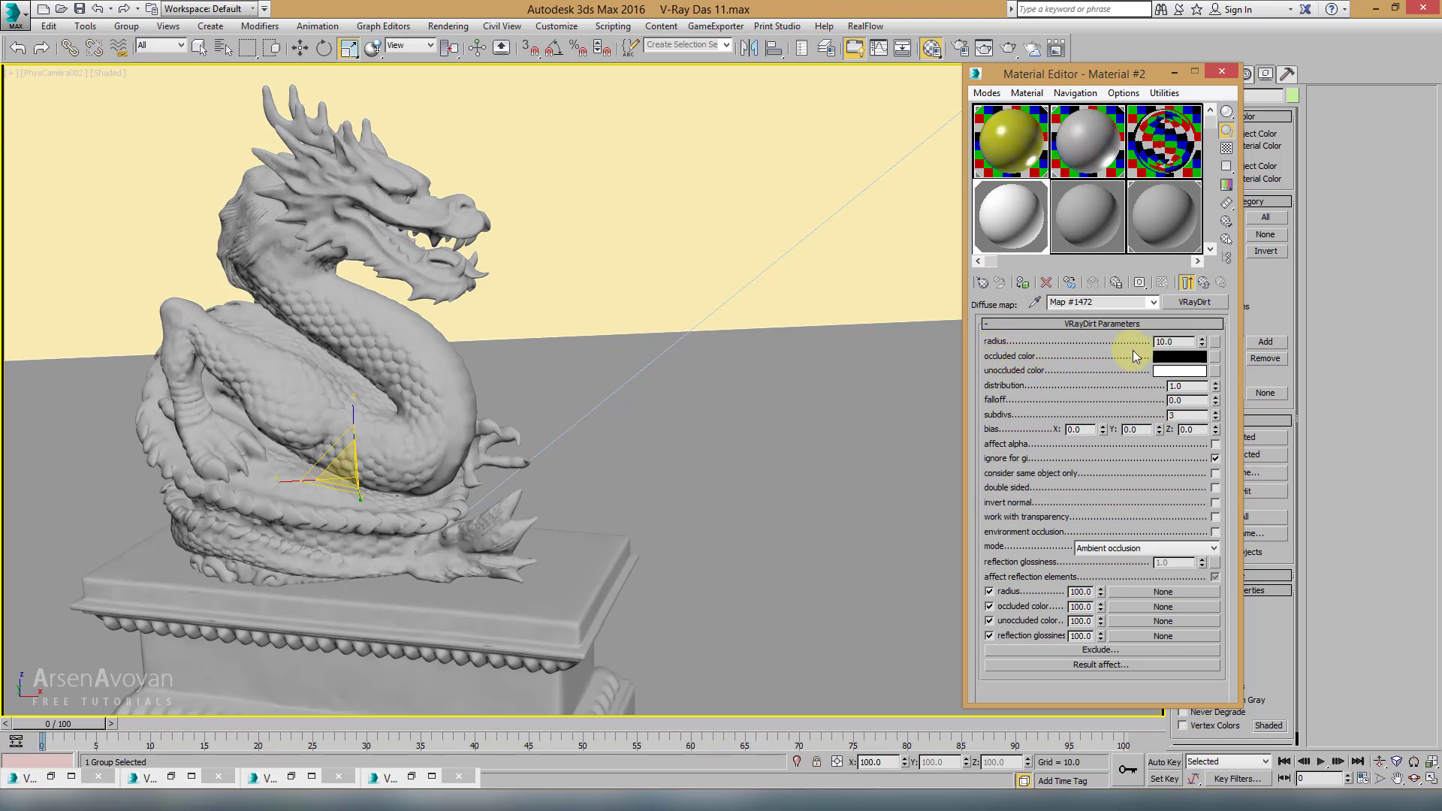
Step: Set the VRayDirt occluded color to red (245, 0, 0) and the unoccluded color to grey 166
left_click(1160, 358)
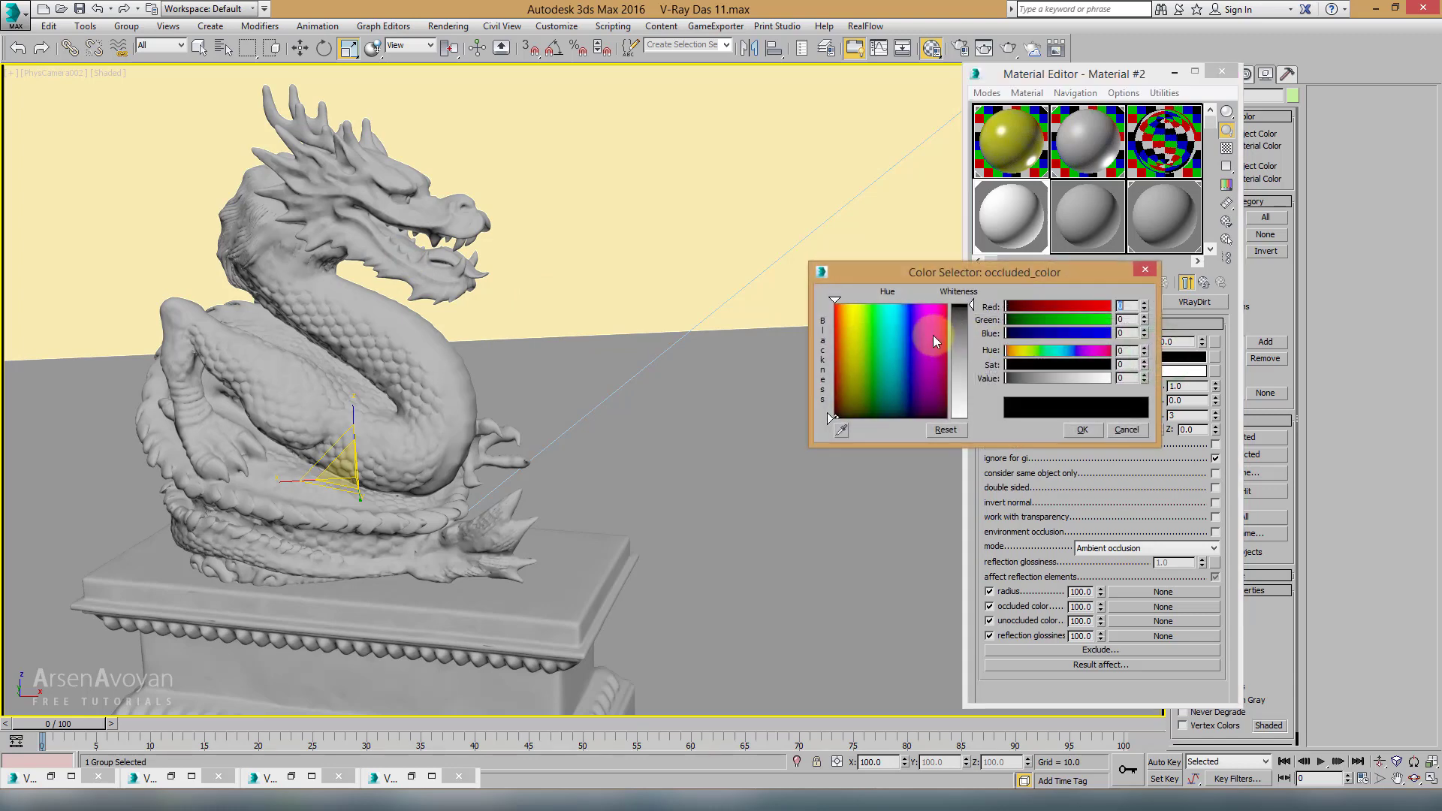
left_click_drag(931, 335, 946, 311)
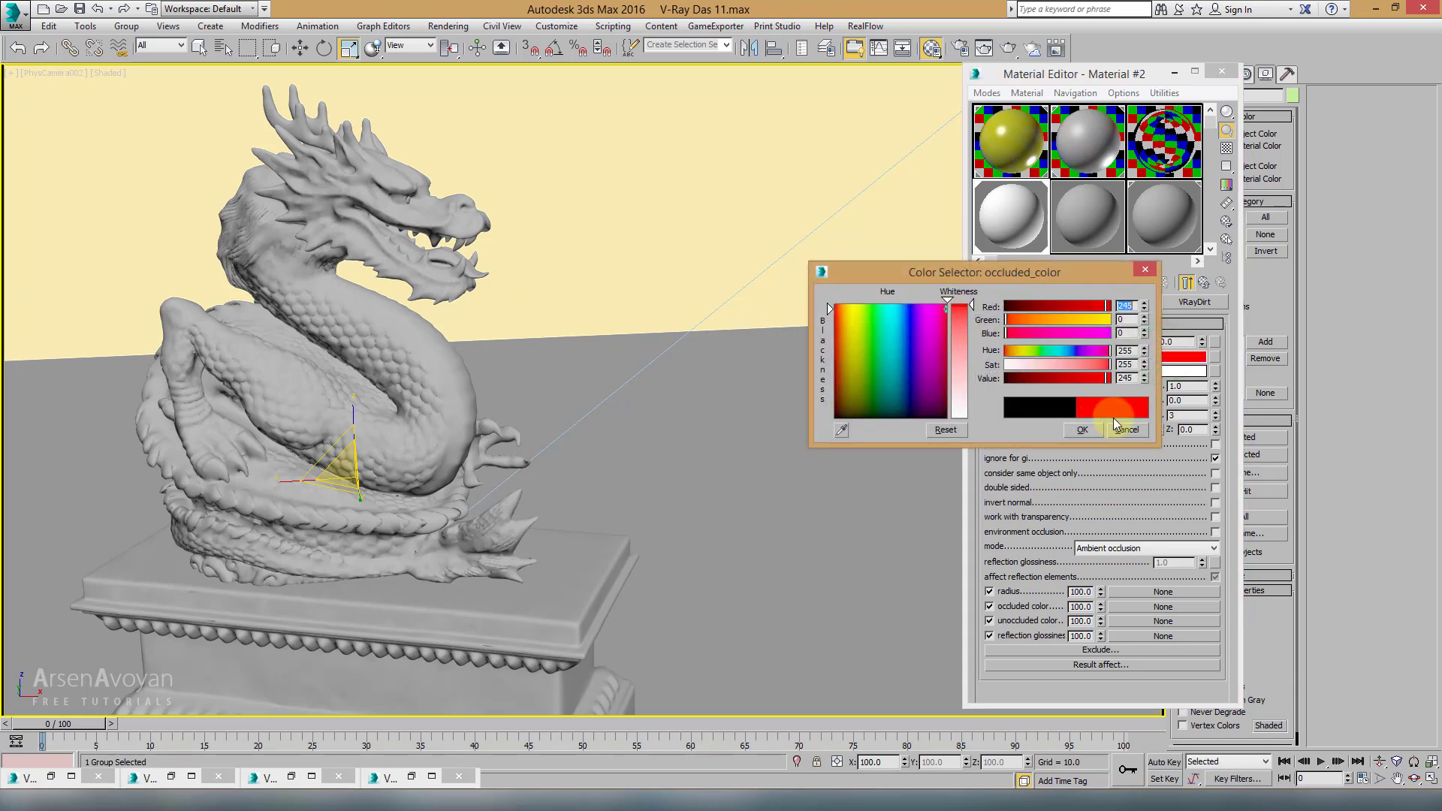
left_click(1083, 431)
left_click(1165, 371)
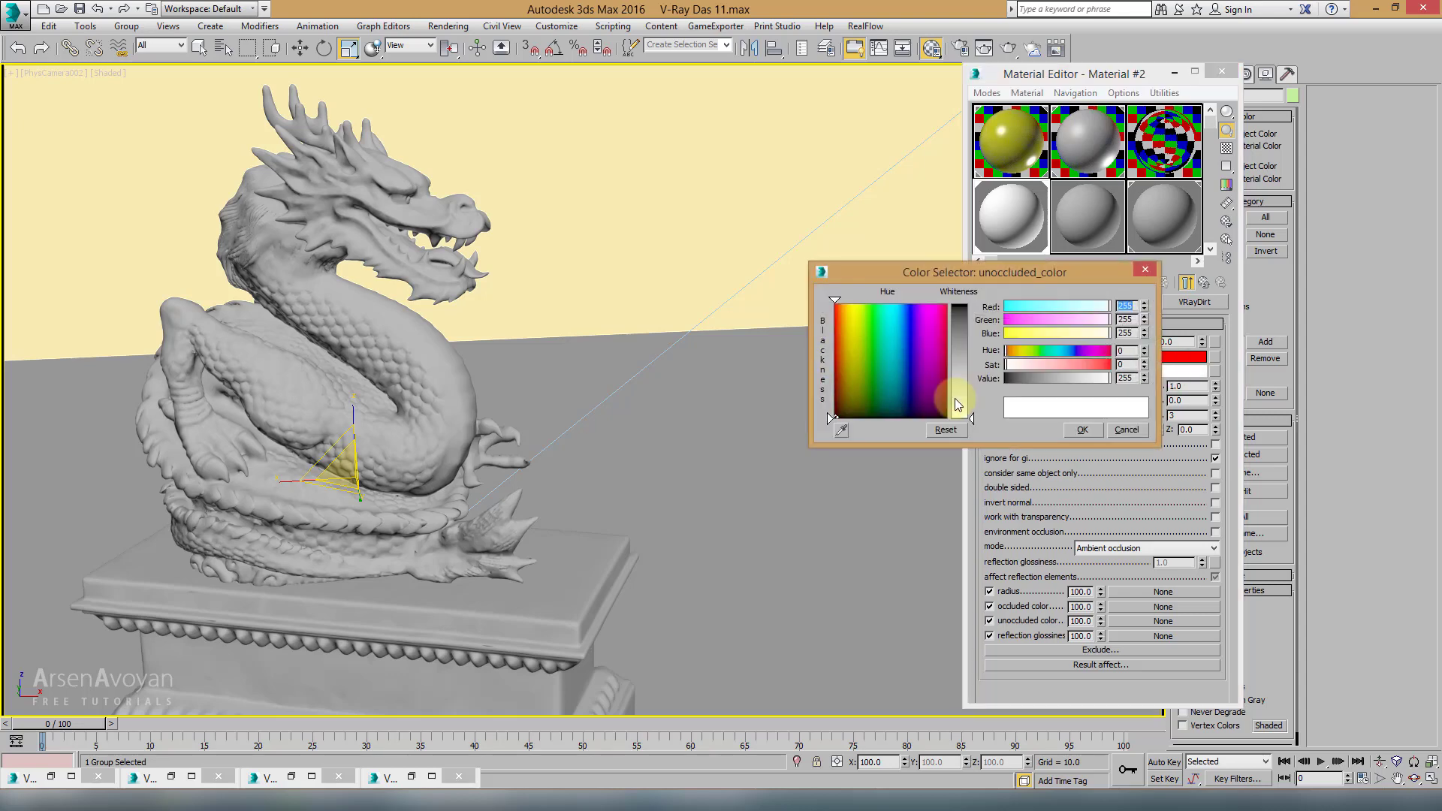
left_click(962, 398)
left_click_drag(963, 398, 964, 379)
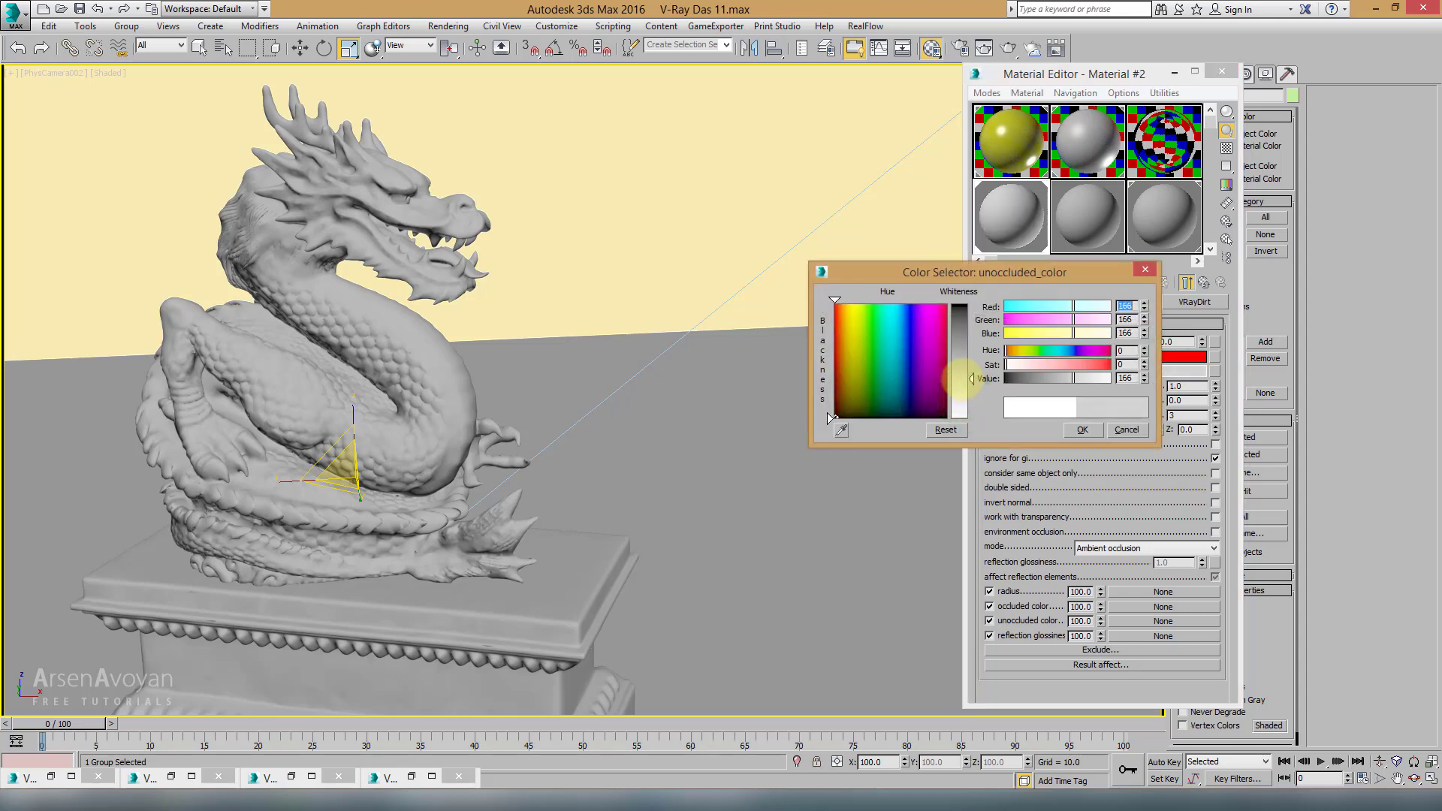
left_click(1082, 430)
Step: Set the material's Reflect color to light grey 210 and its RGlossiness to 0.7
left_click(1204, 282)
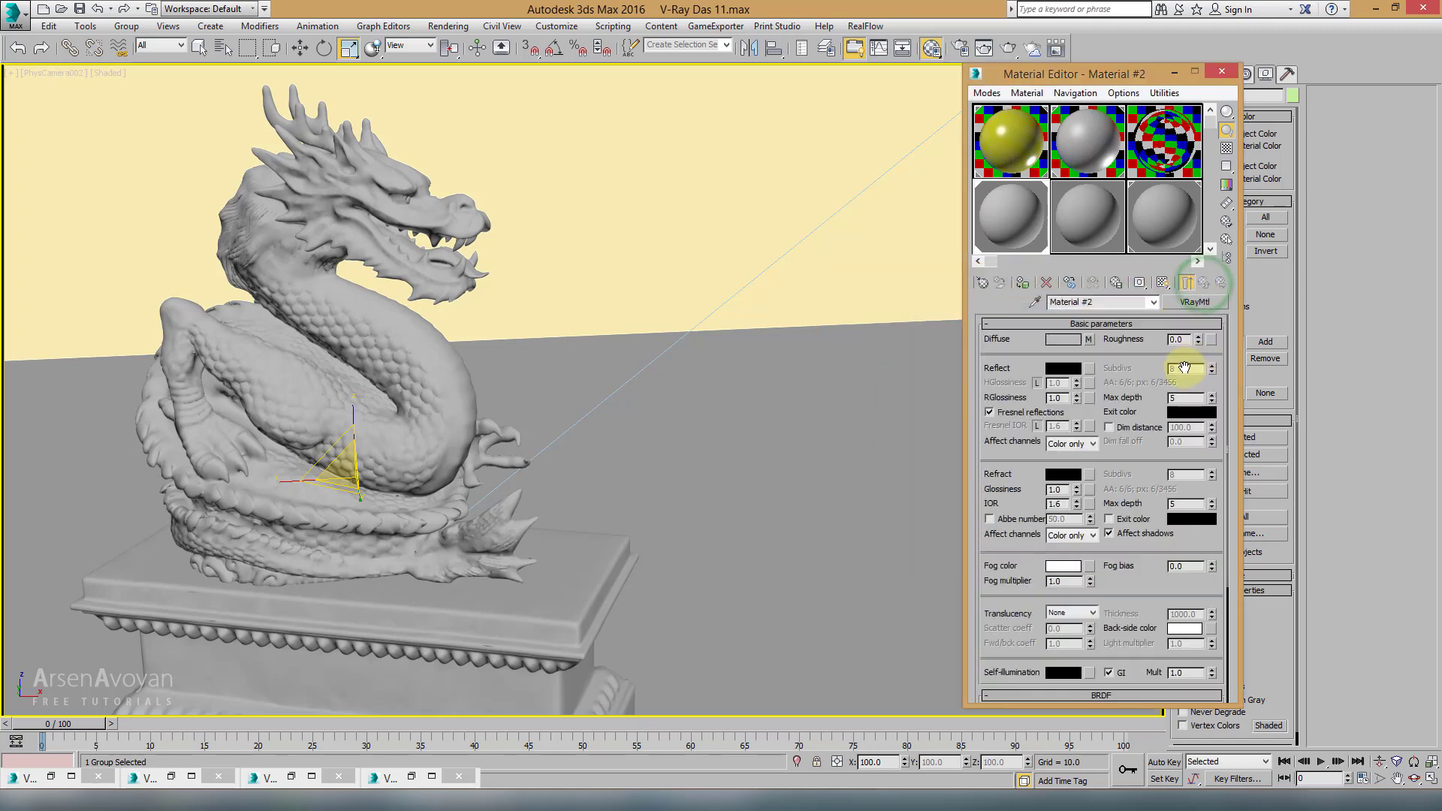
left_click(1063, 368)
left_click_drag(966, 348, 972, 398)
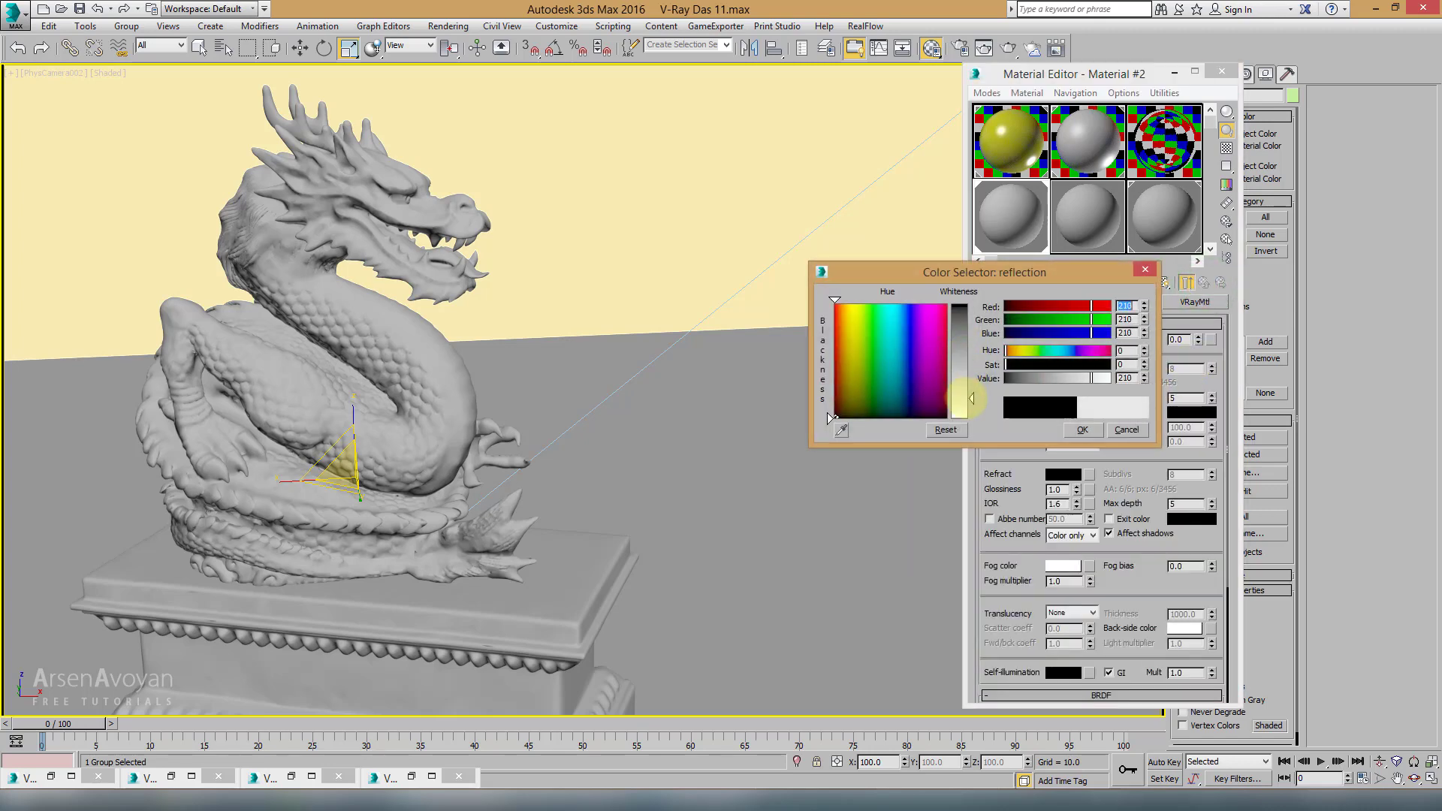
left_click(1079, 428)
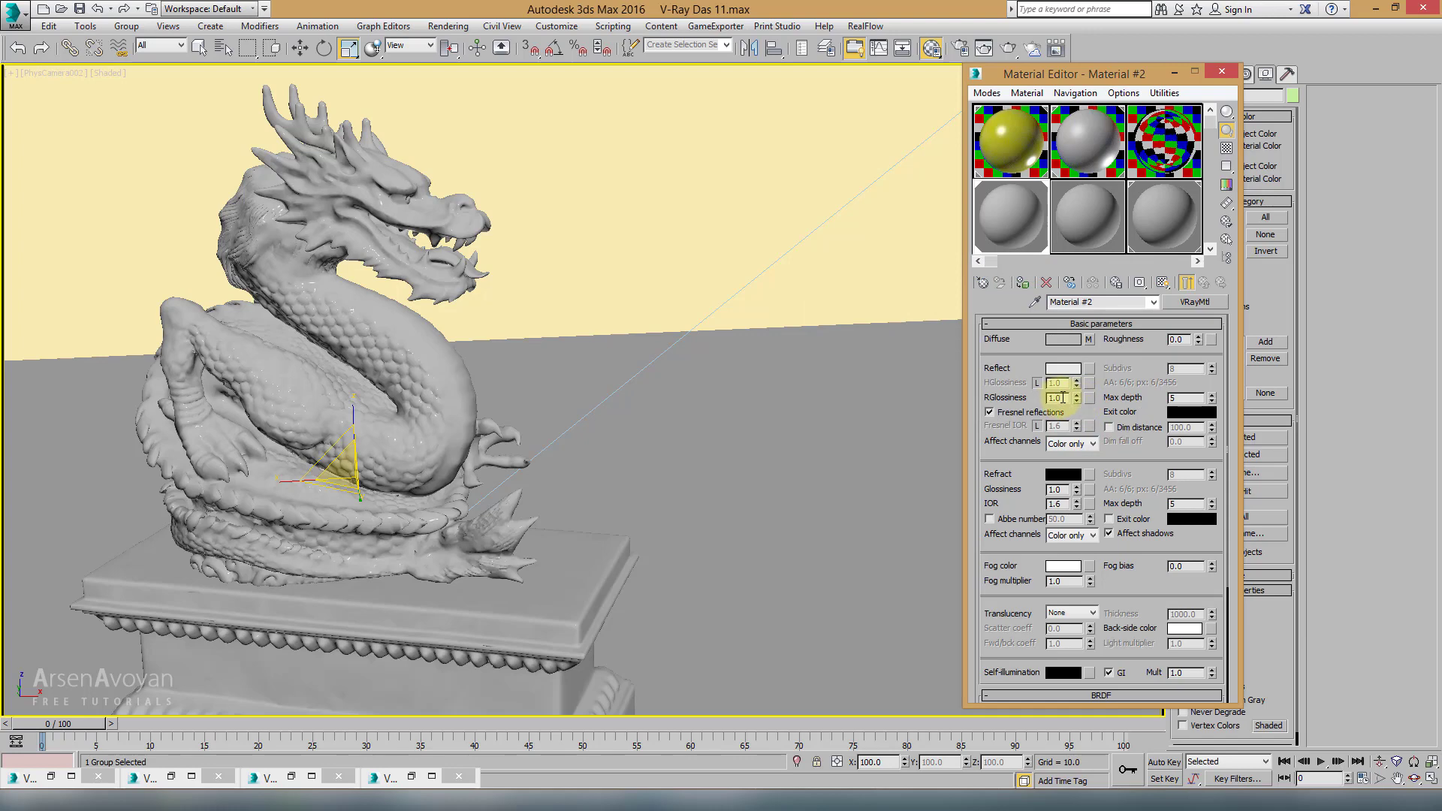
left_click(1058, 398)
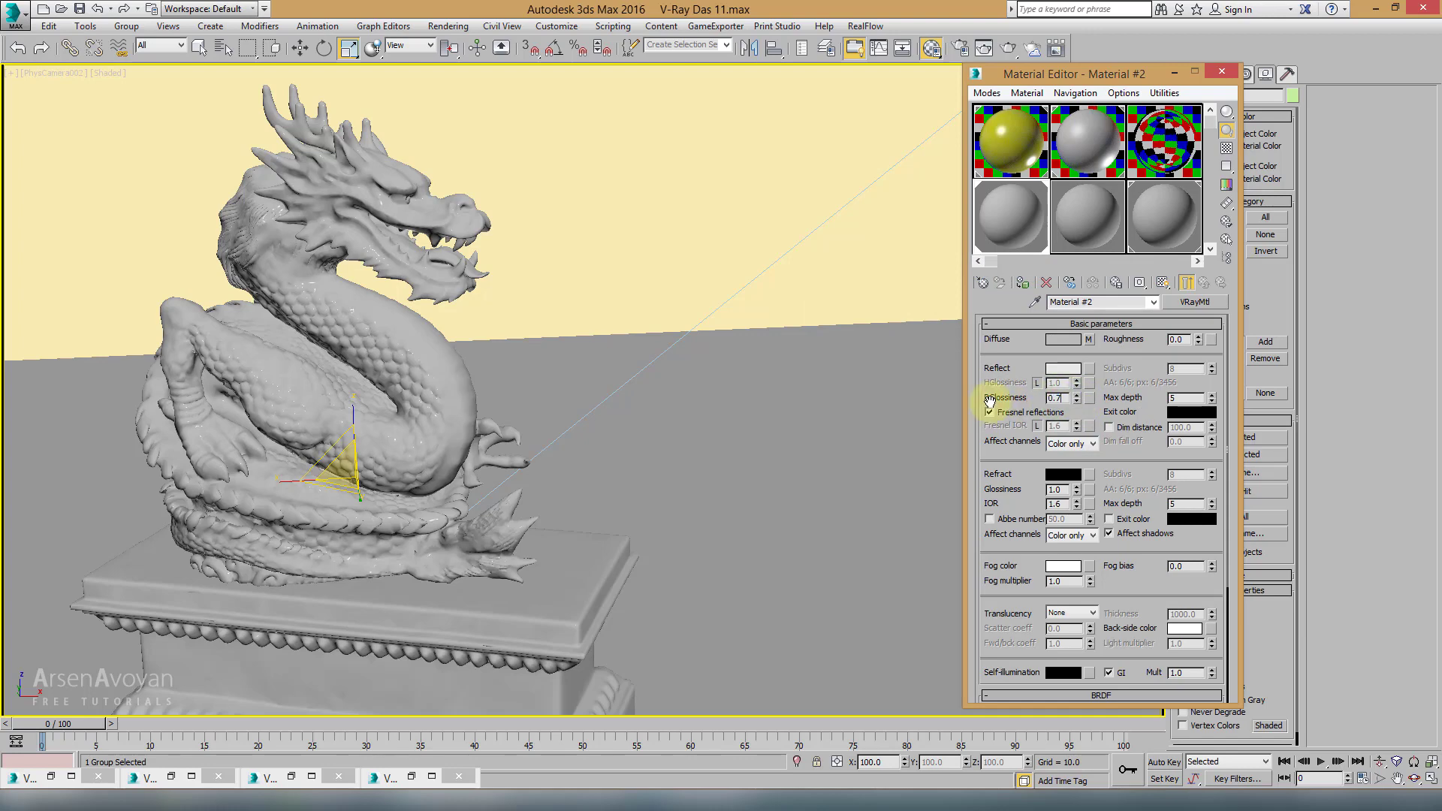
Step: Open the VRayDirt map's parameters and render the dragon statue, keeping the render beside the material settings
left_click(1088, 340)
left_click(1009, 49)
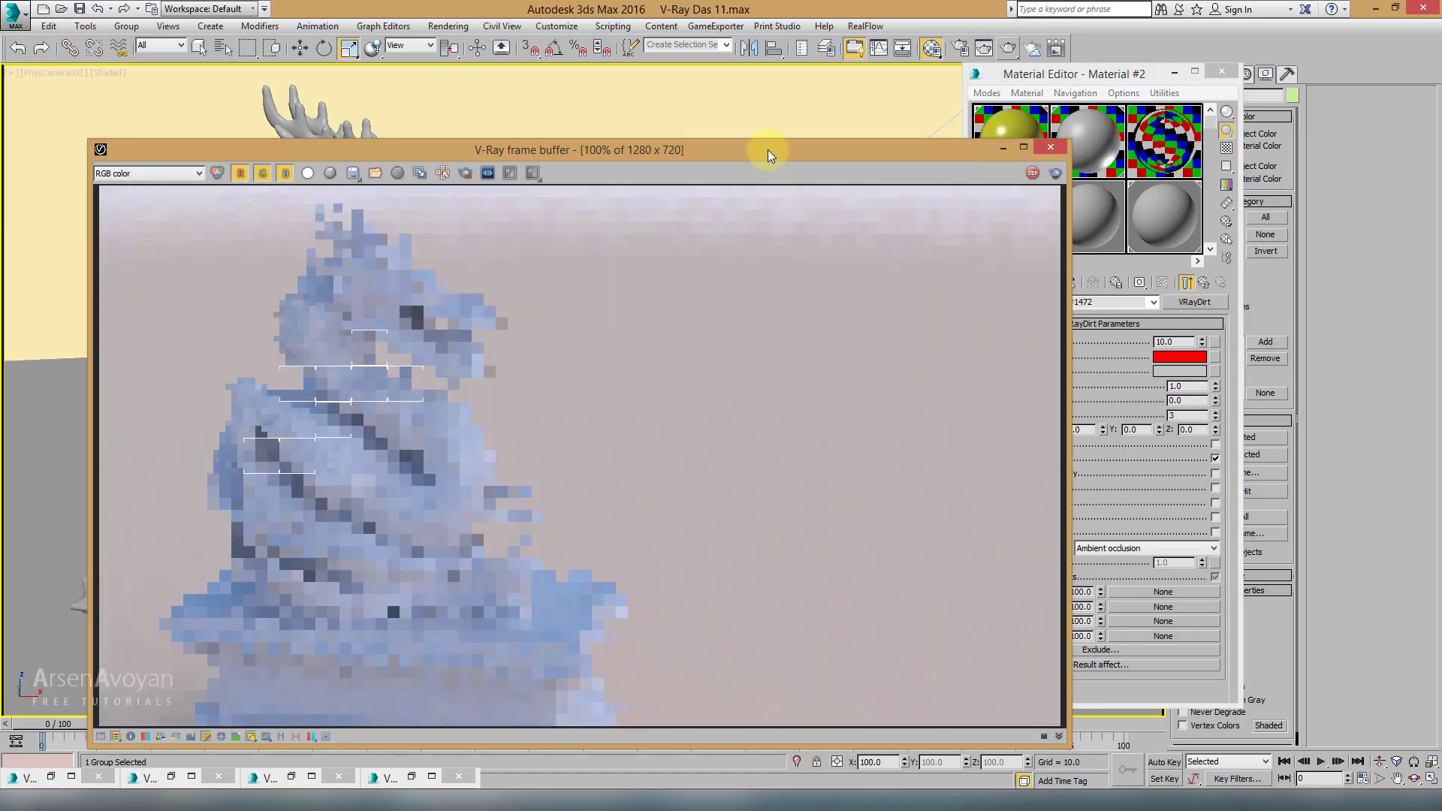
left_click_drag(767, 150, 731, 103)
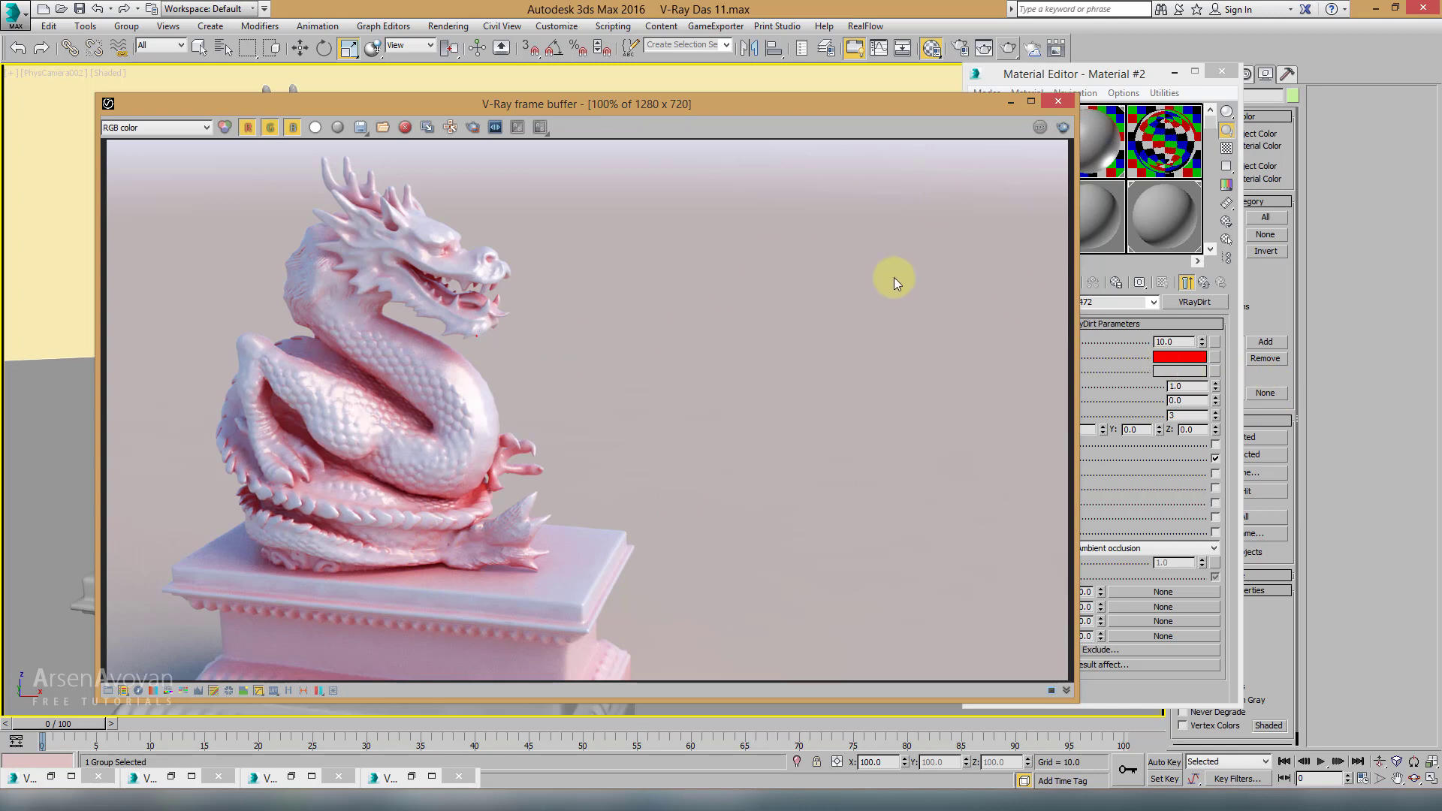
left_click_drag(890, 105, 842, 104)
left_click(1082, 376)
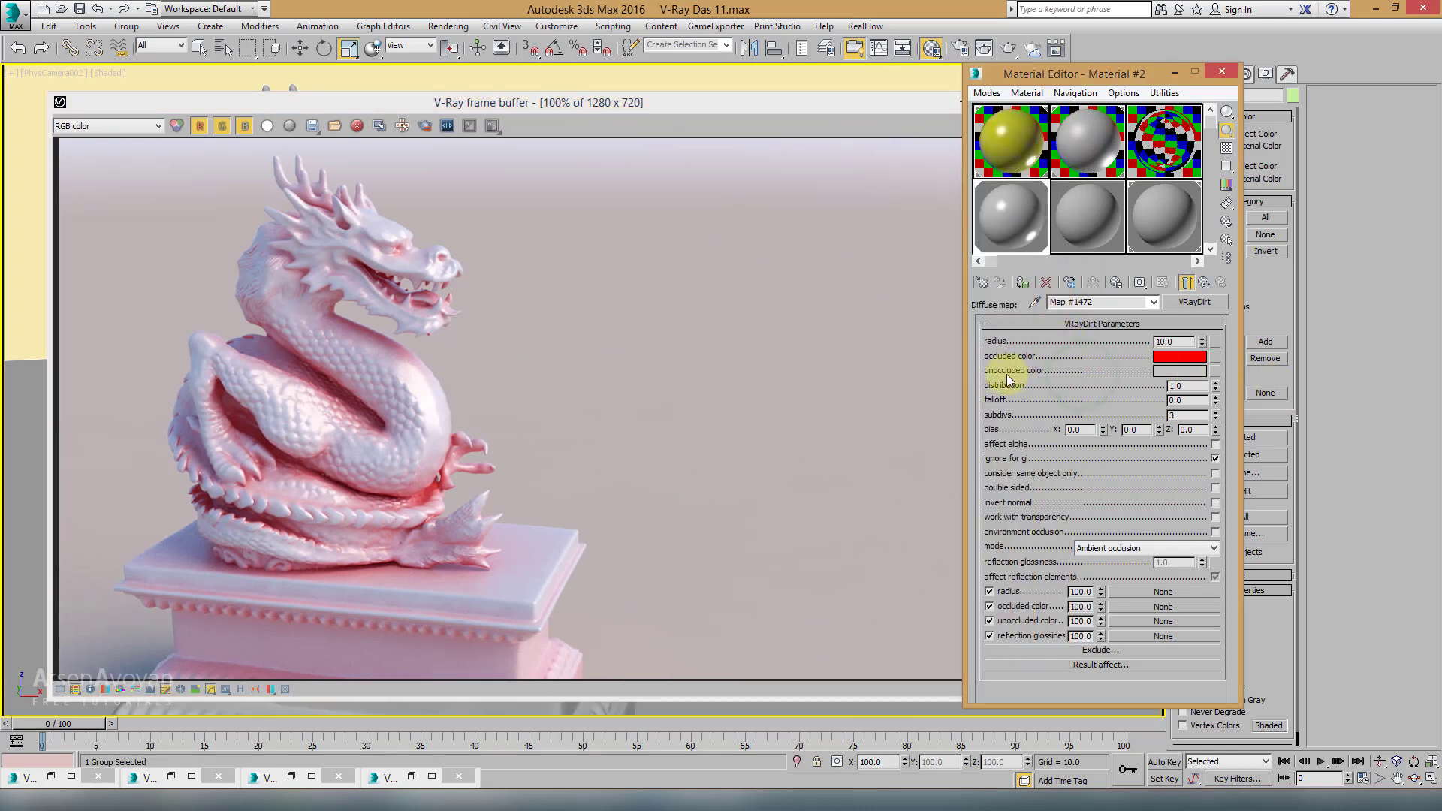
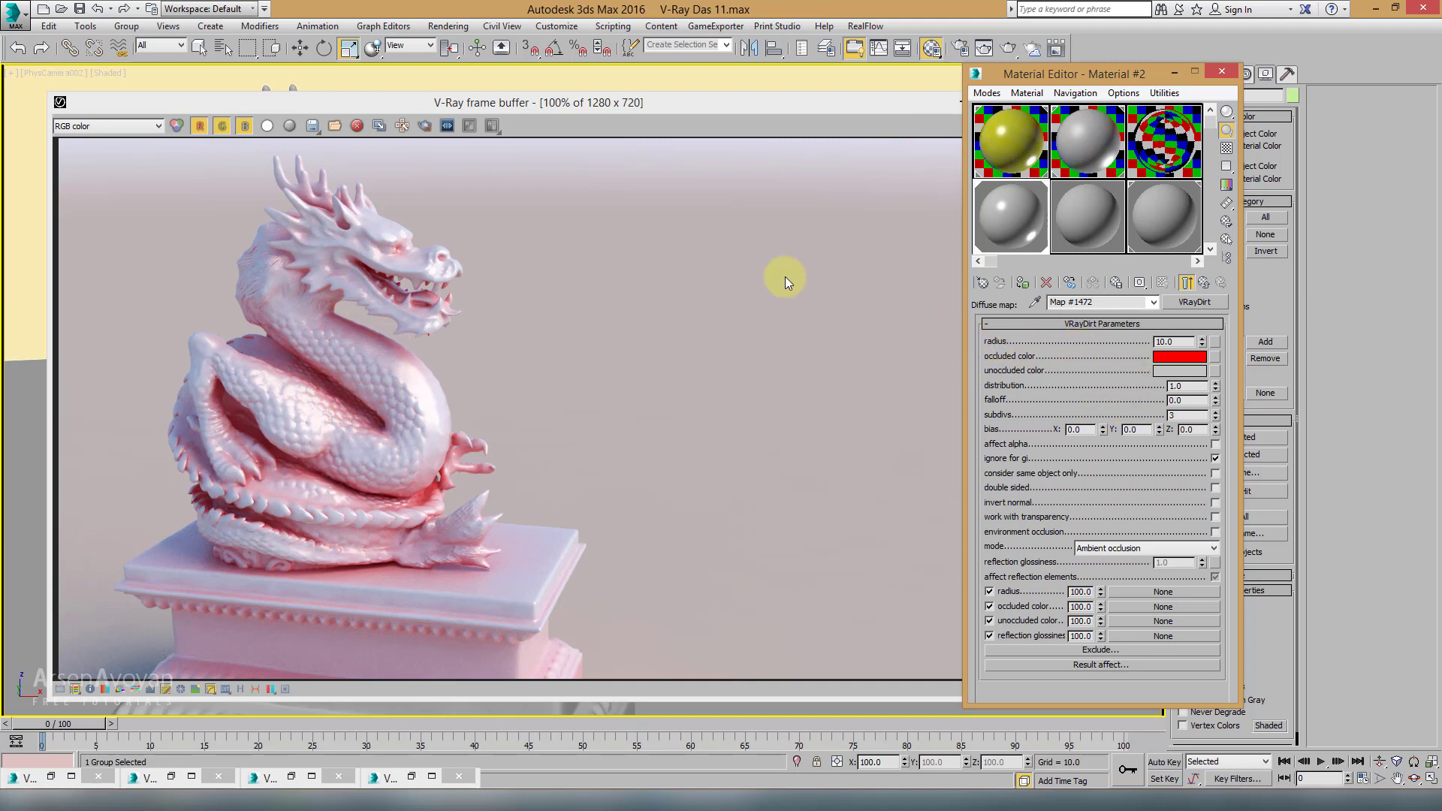
Step: Set the VRayDirt radius to 40
left_click_drag(1186, 342, 1097, 346)
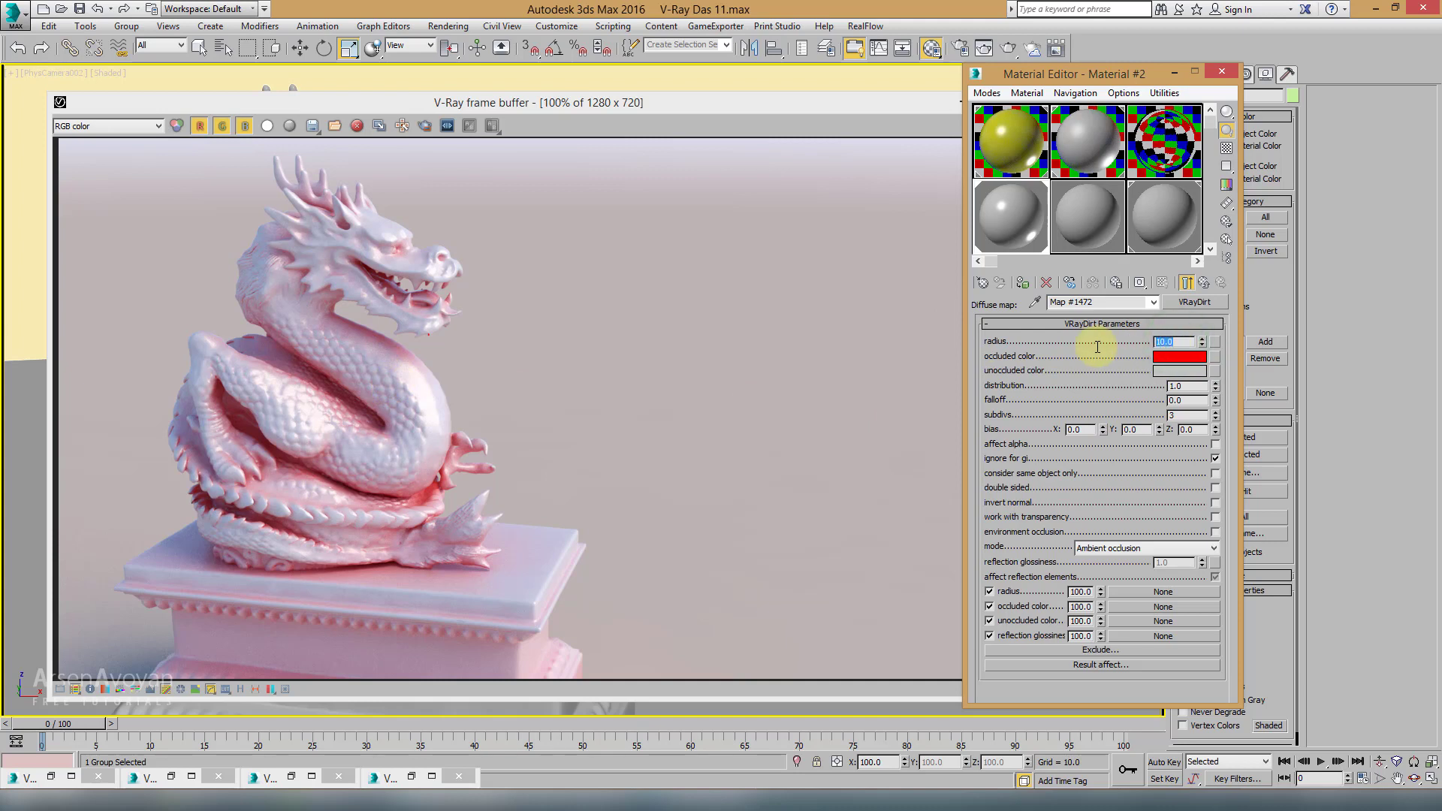
type("40")
Step: Duplicate the current render into a separate frame buffer for comparison and render the dragon statue again
left_click(378, 126)
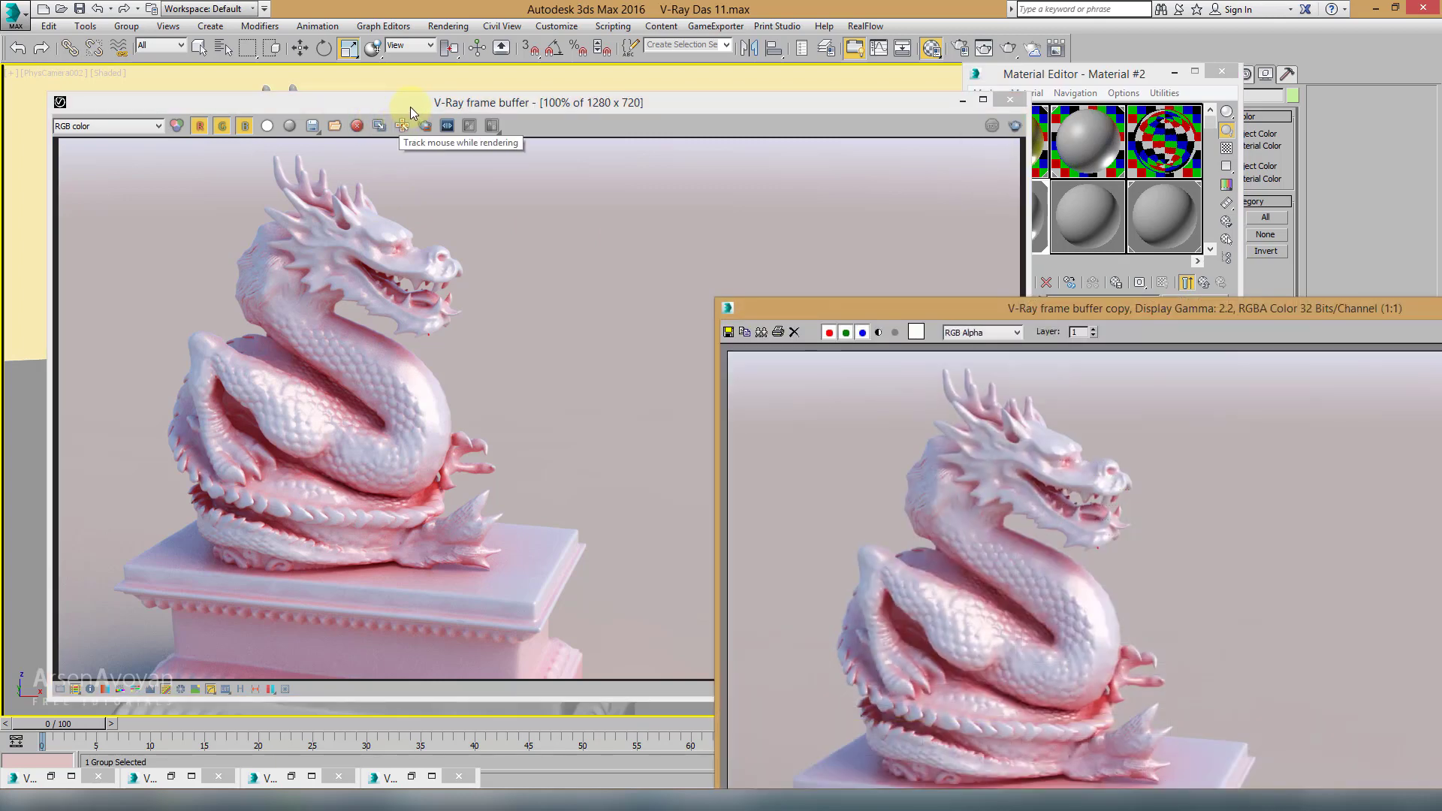
left_click_drag(406, 108, 304, 113)
left_click_drag(980, 314, 749, 125)
left_click(1008, 48)
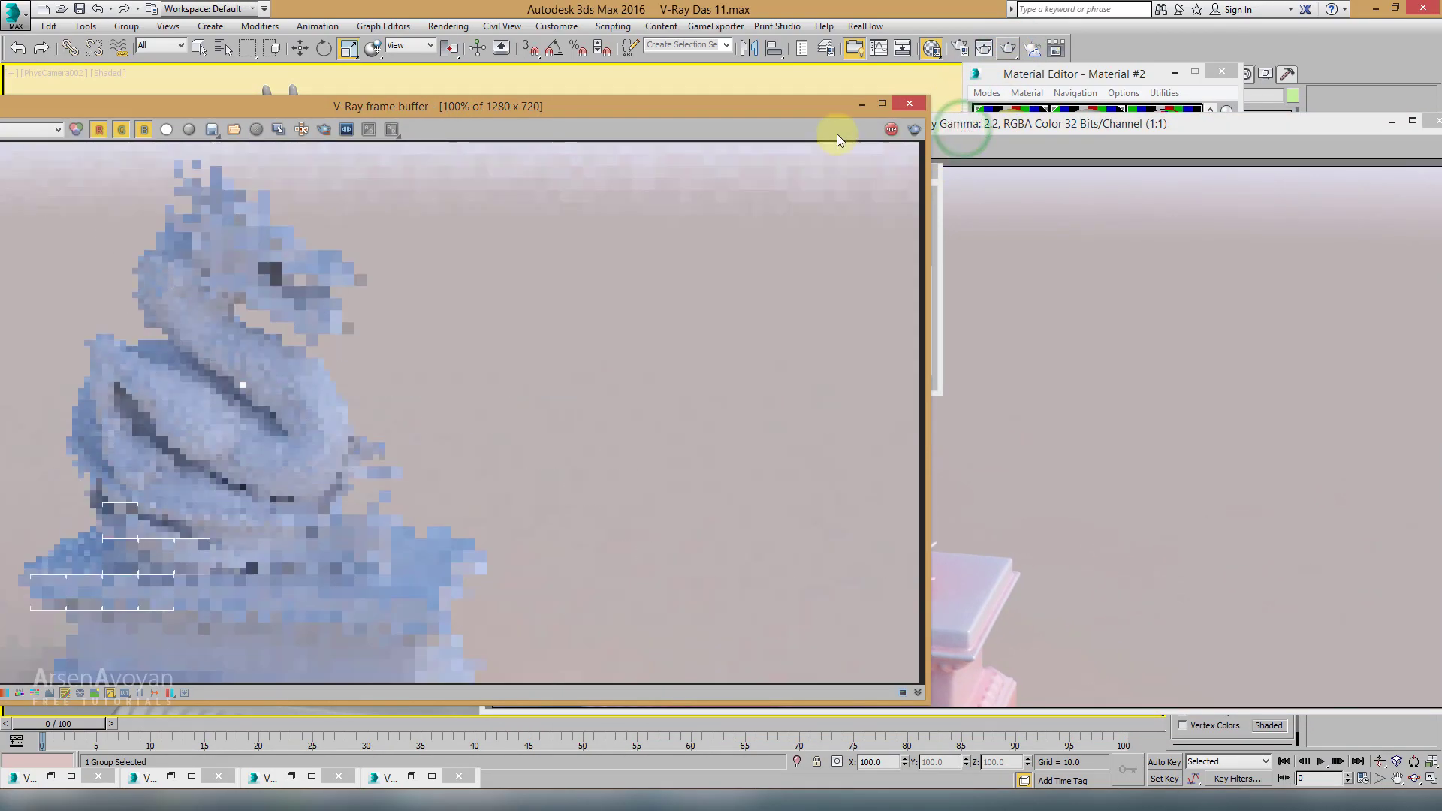
Step: Arrange the new render and the duplicated earlier render side by side for comparison
left_click_drag(458, 106, 1389, 142)
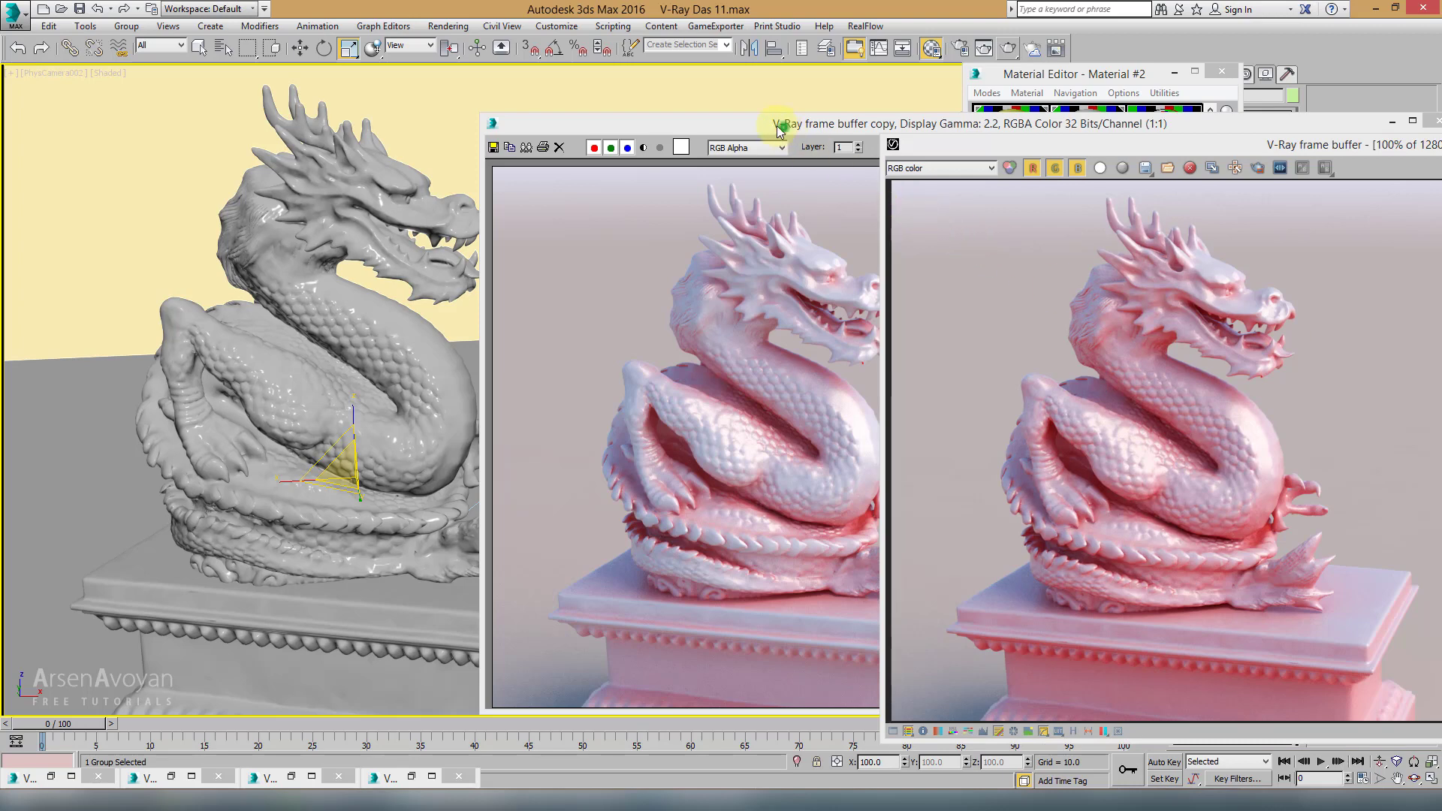
left_click_drag(779, 129, 341, 119)
left_click_drag(1052, 148, 839, 111)
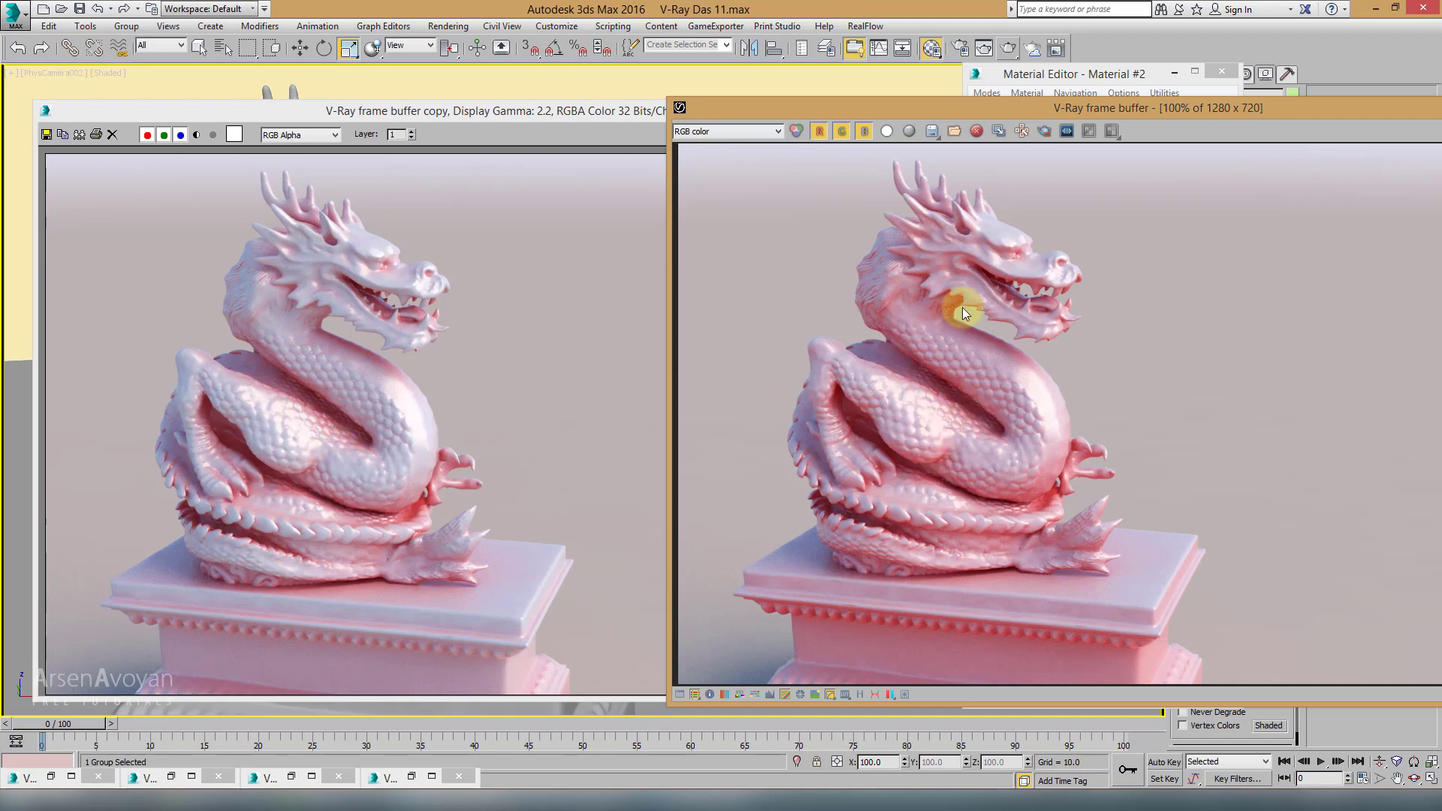
Step: Compare the dirt on the dragon's head, neck and body in both renders at 200% zoom
scroll(962, 308, "up", 2)
middle_click_drag(957, 283, 853, 387)
left_click(290, 323)
scroll(290, 323, "up", 1)
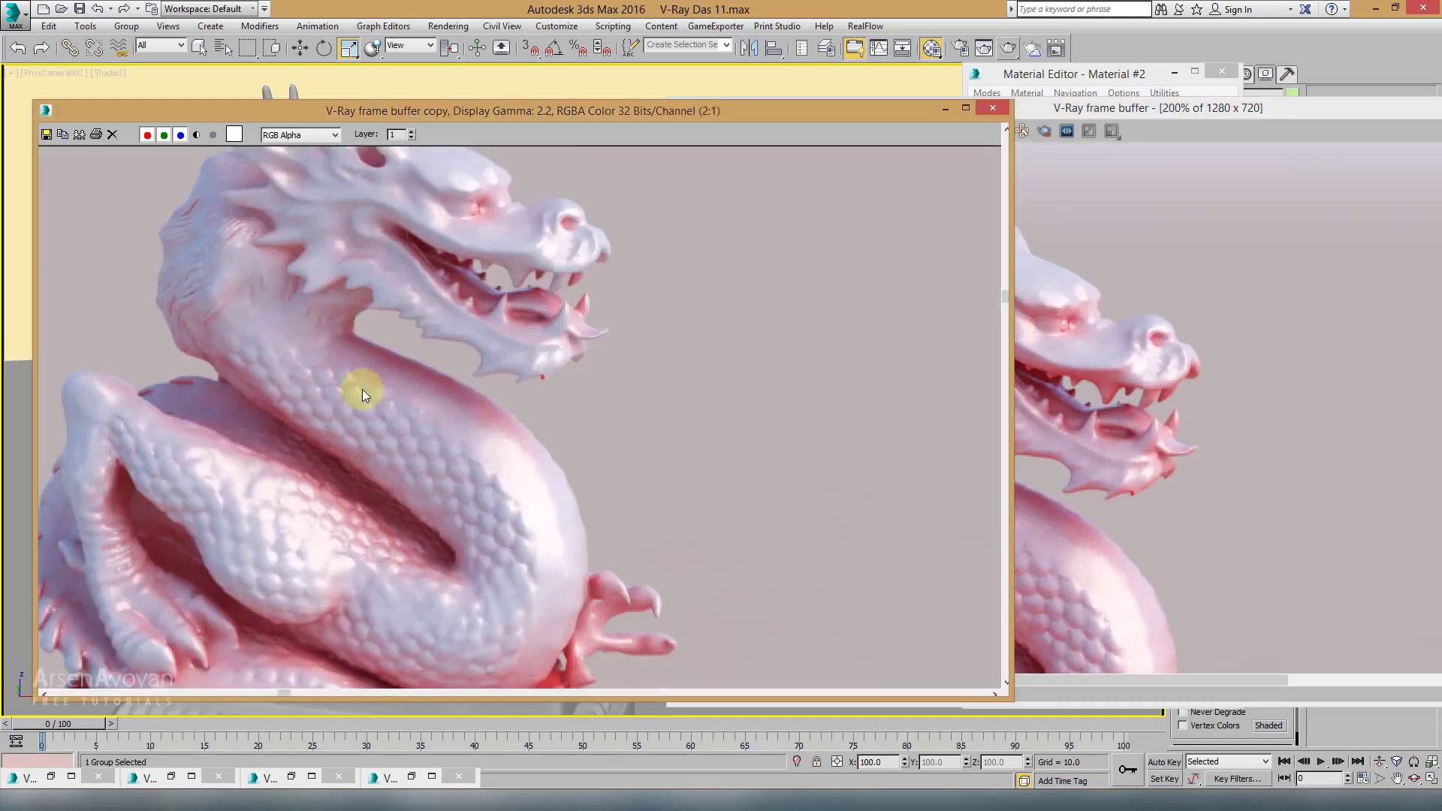
scroll(362, 389, "down", 1)
scroll(342, 417, "up", 1)
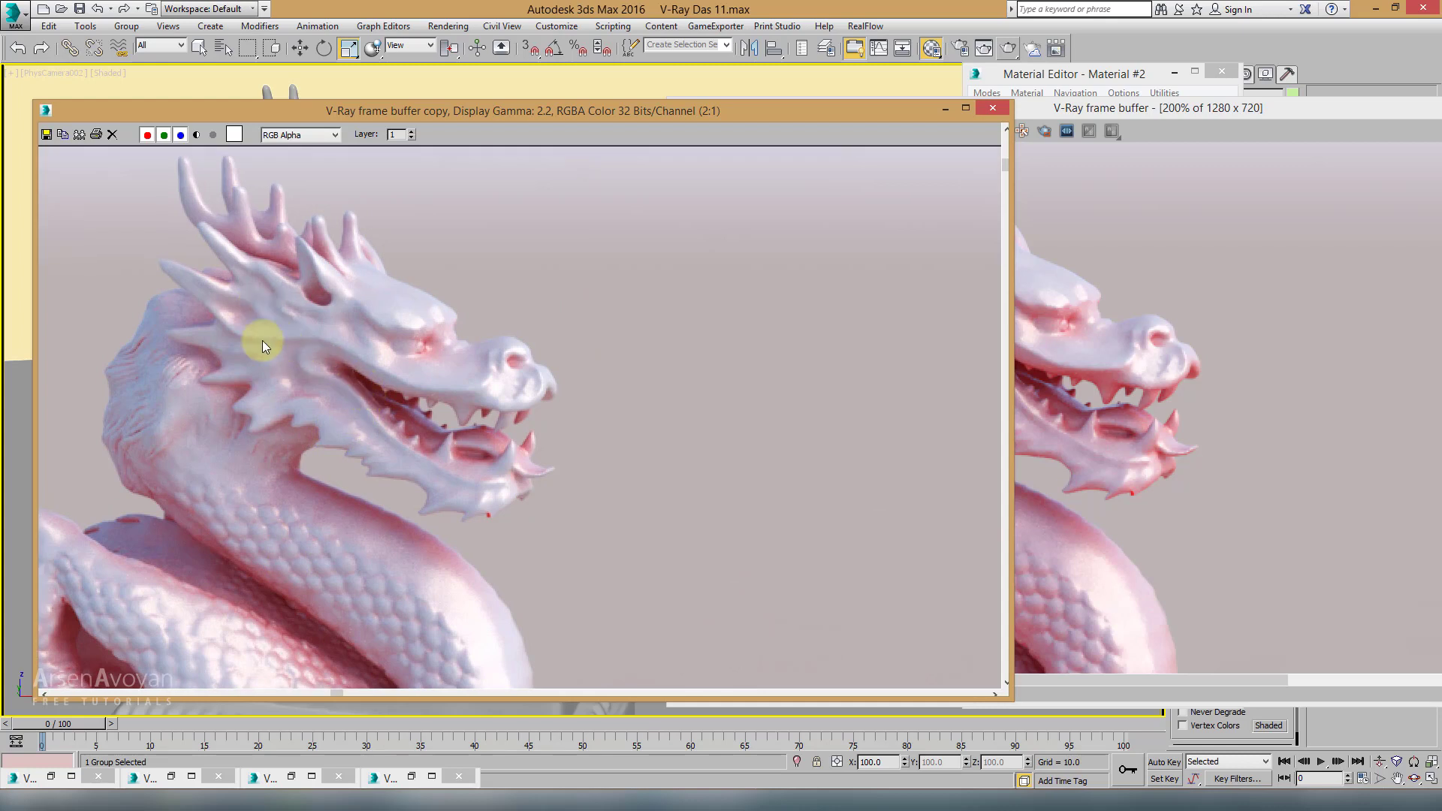
left_click(1049, 385)
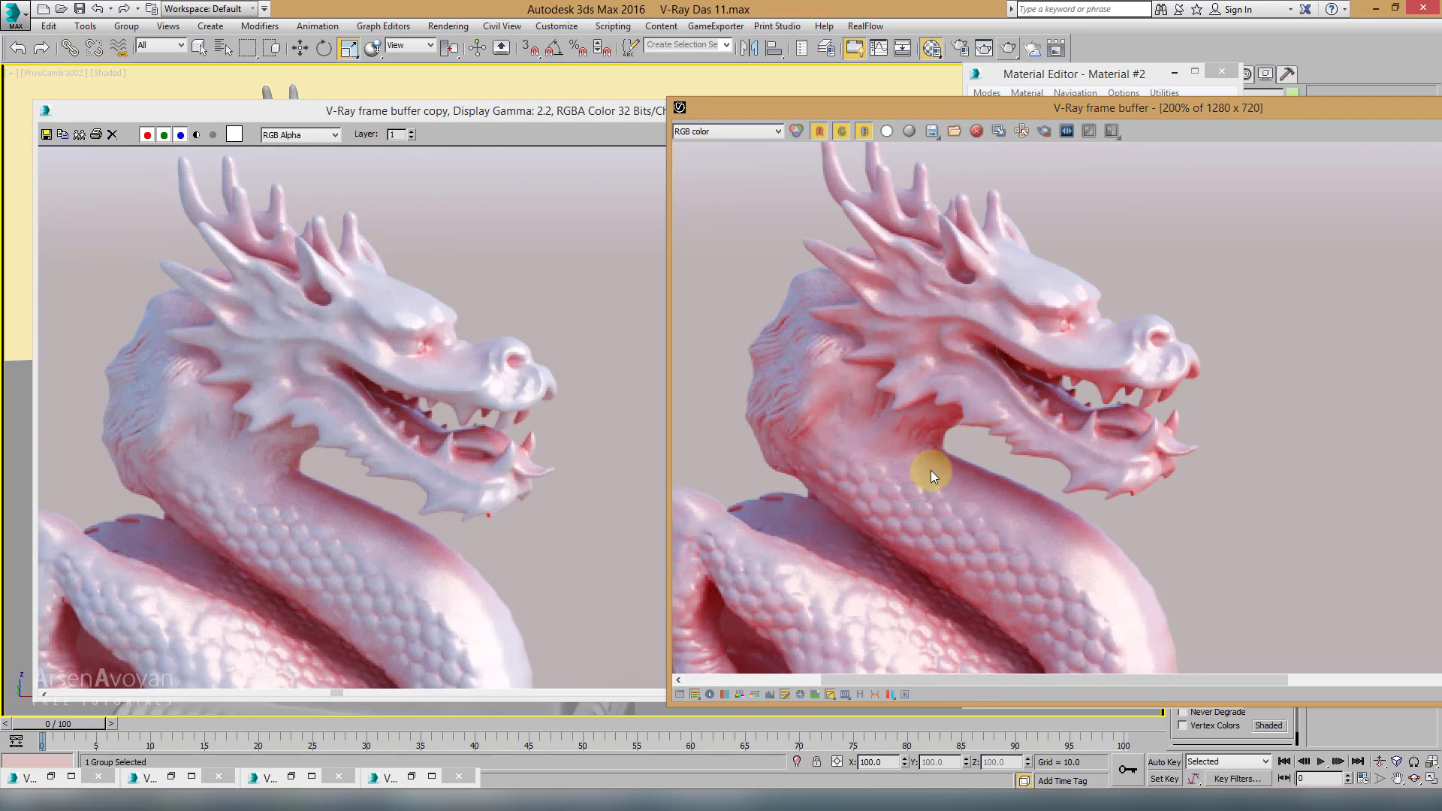
middle_click_drag(930, 470, 946, 389)
middle_click_drag(1008, 548, 1014, 517)
left_click(363, 544)
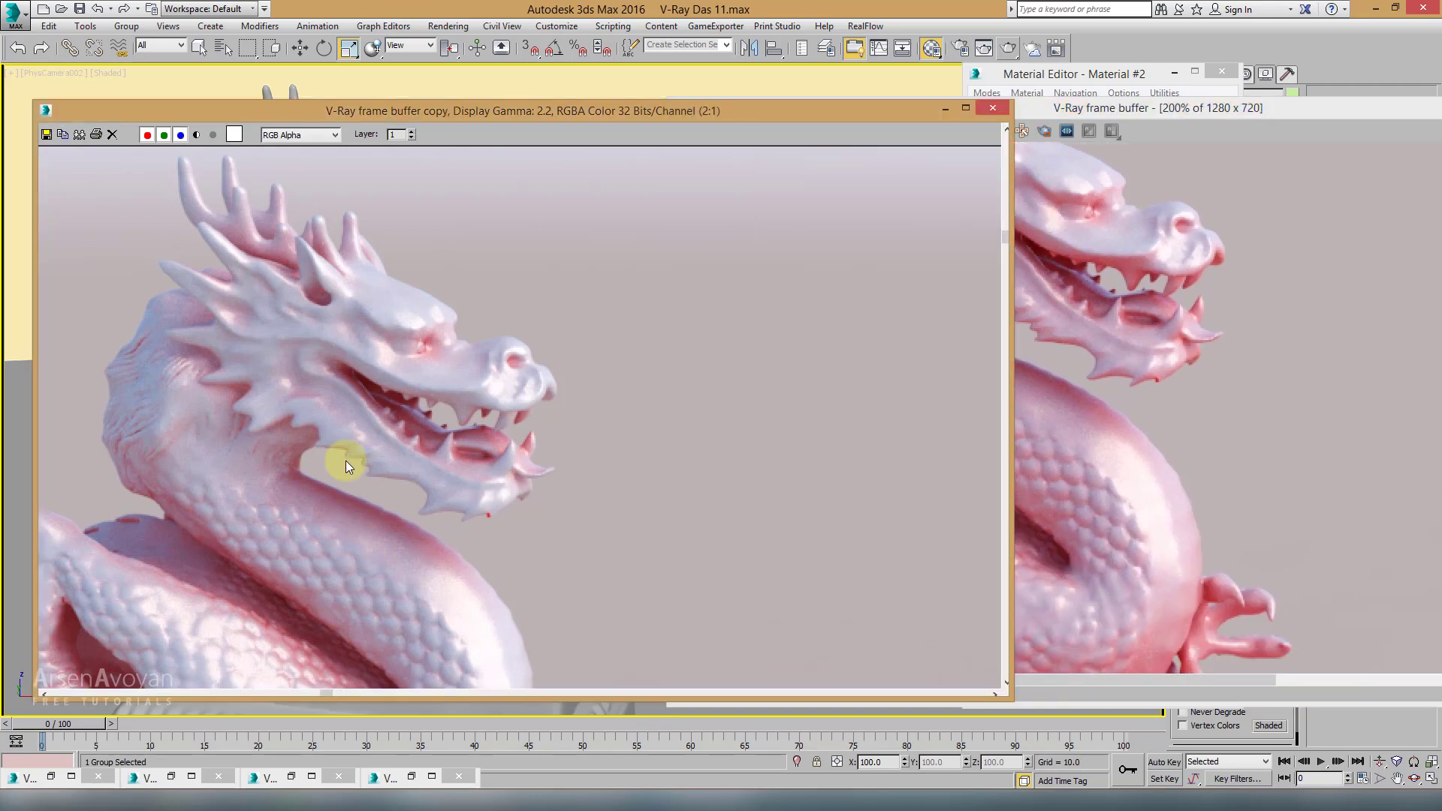
scroll(480, 557, "down", 1)
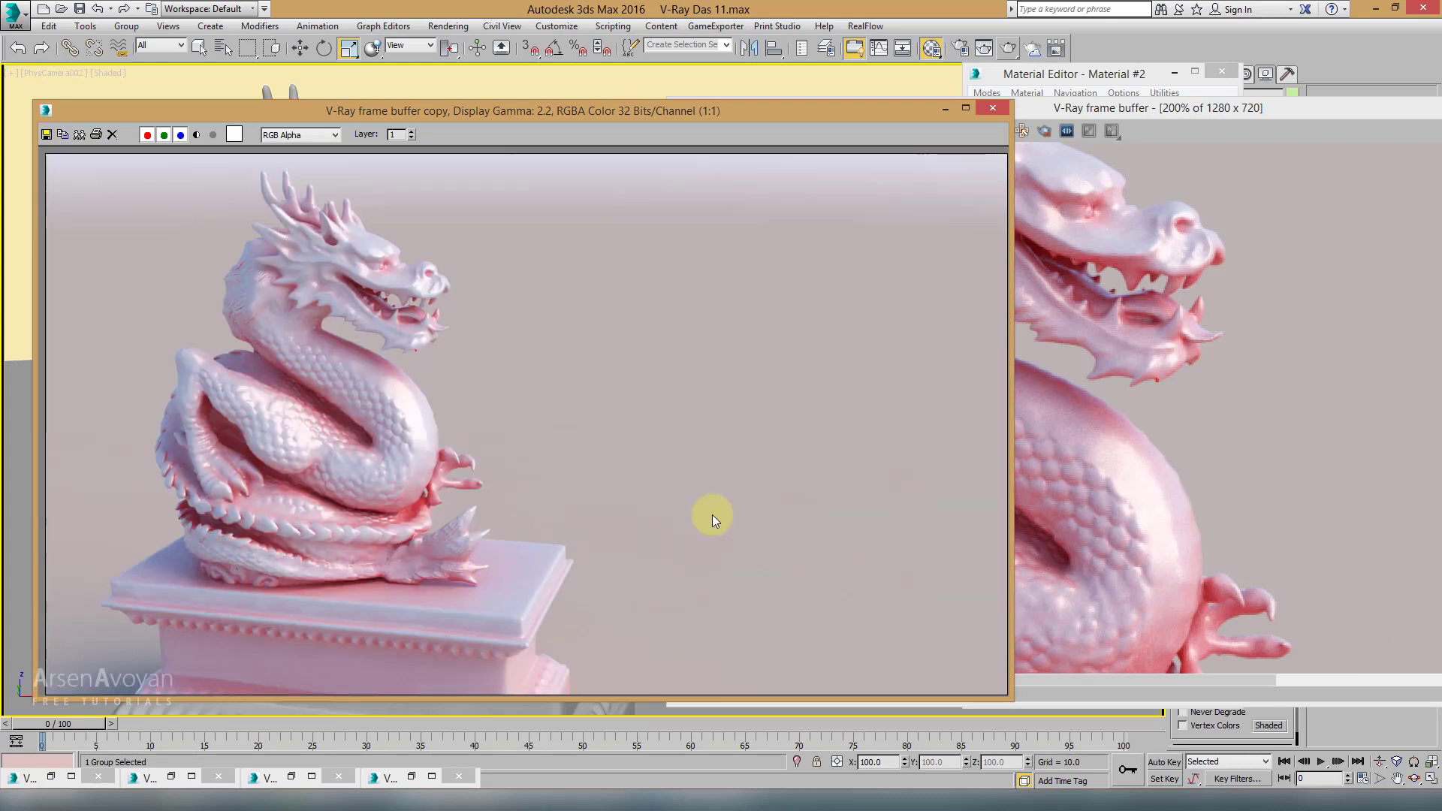
left_click(1214, 492)
scroll(1103, 476, "down", 1)
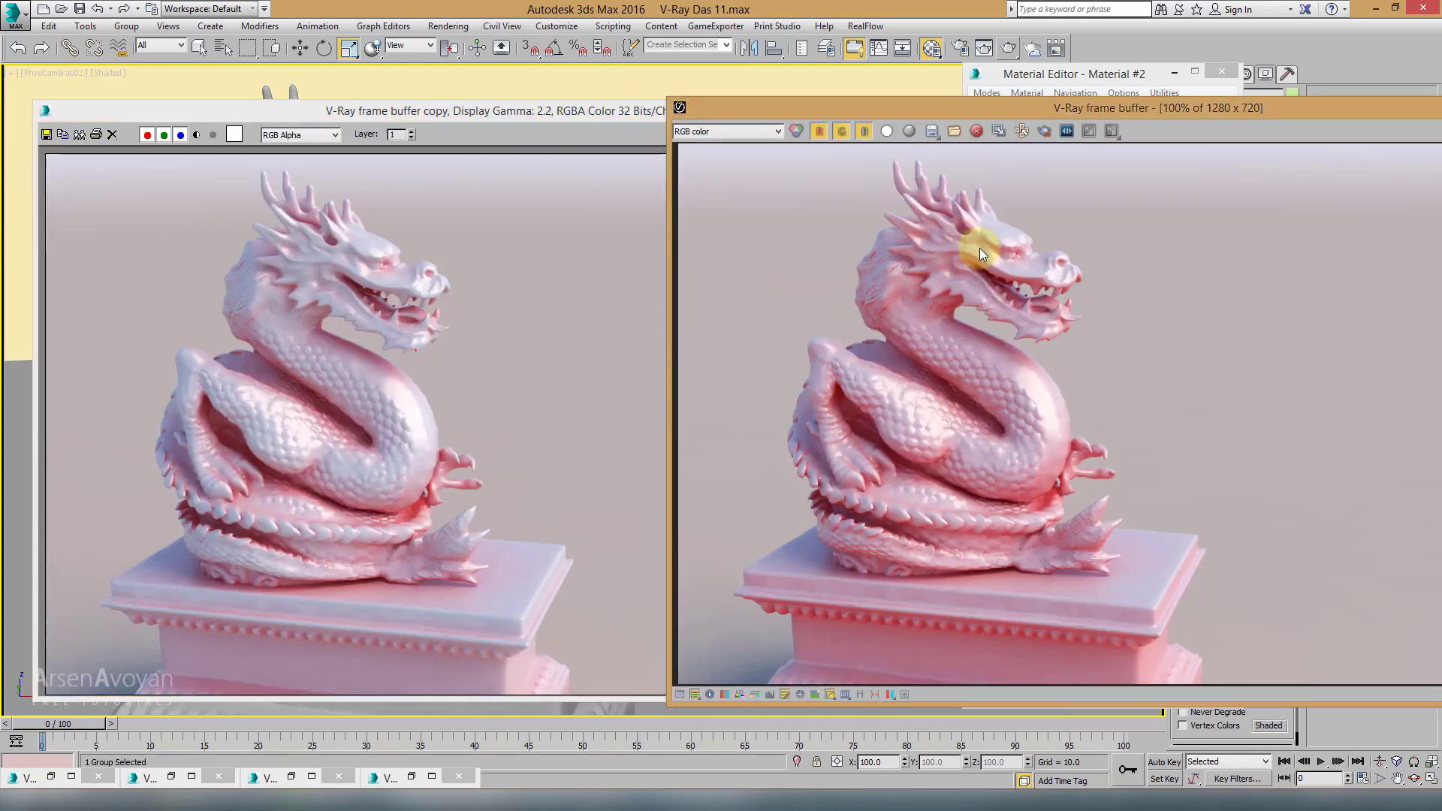
Step: Set the VRayDirt map's distribution to 100
left_click(1053, 87)
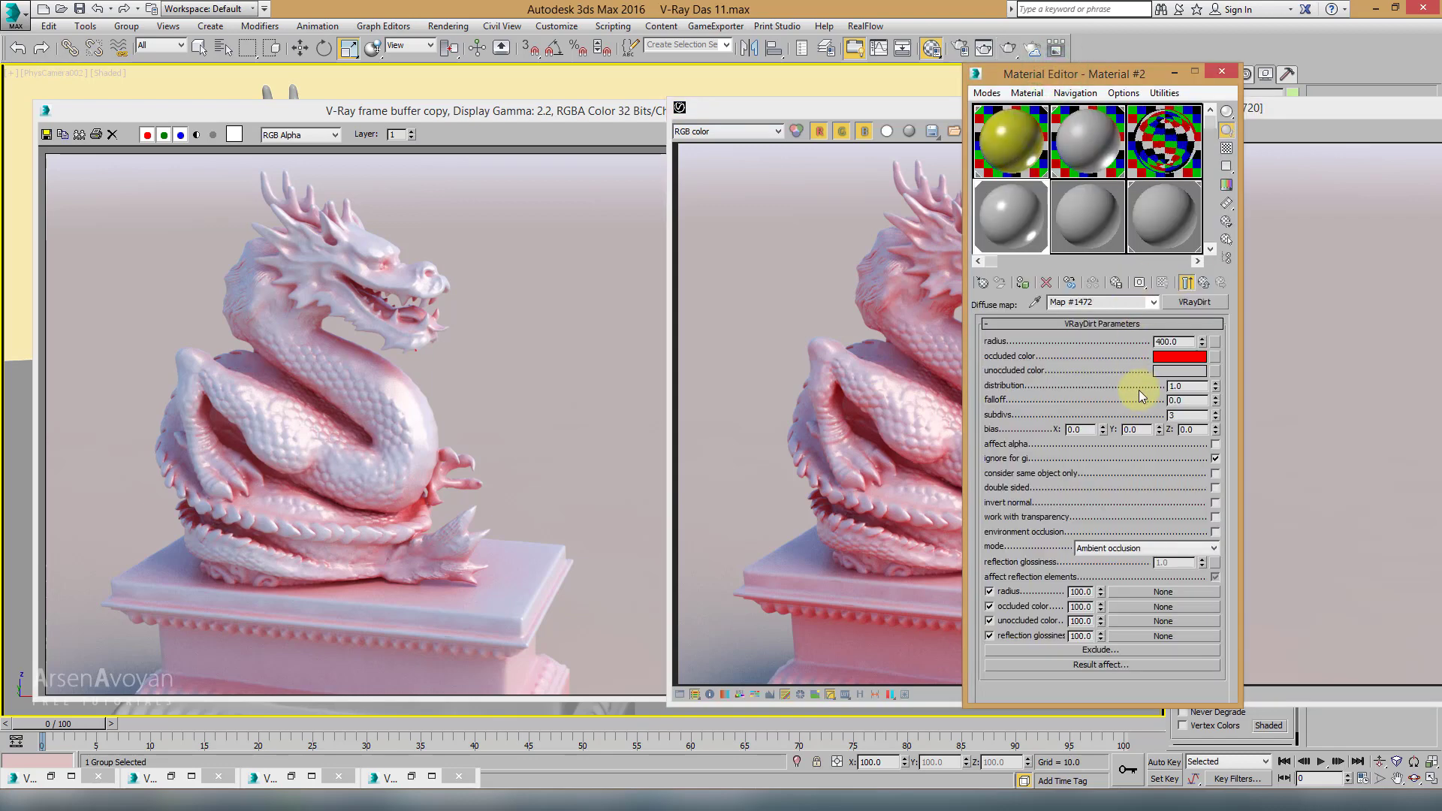
double_click(1190, 387)
type("100")
key("Return")
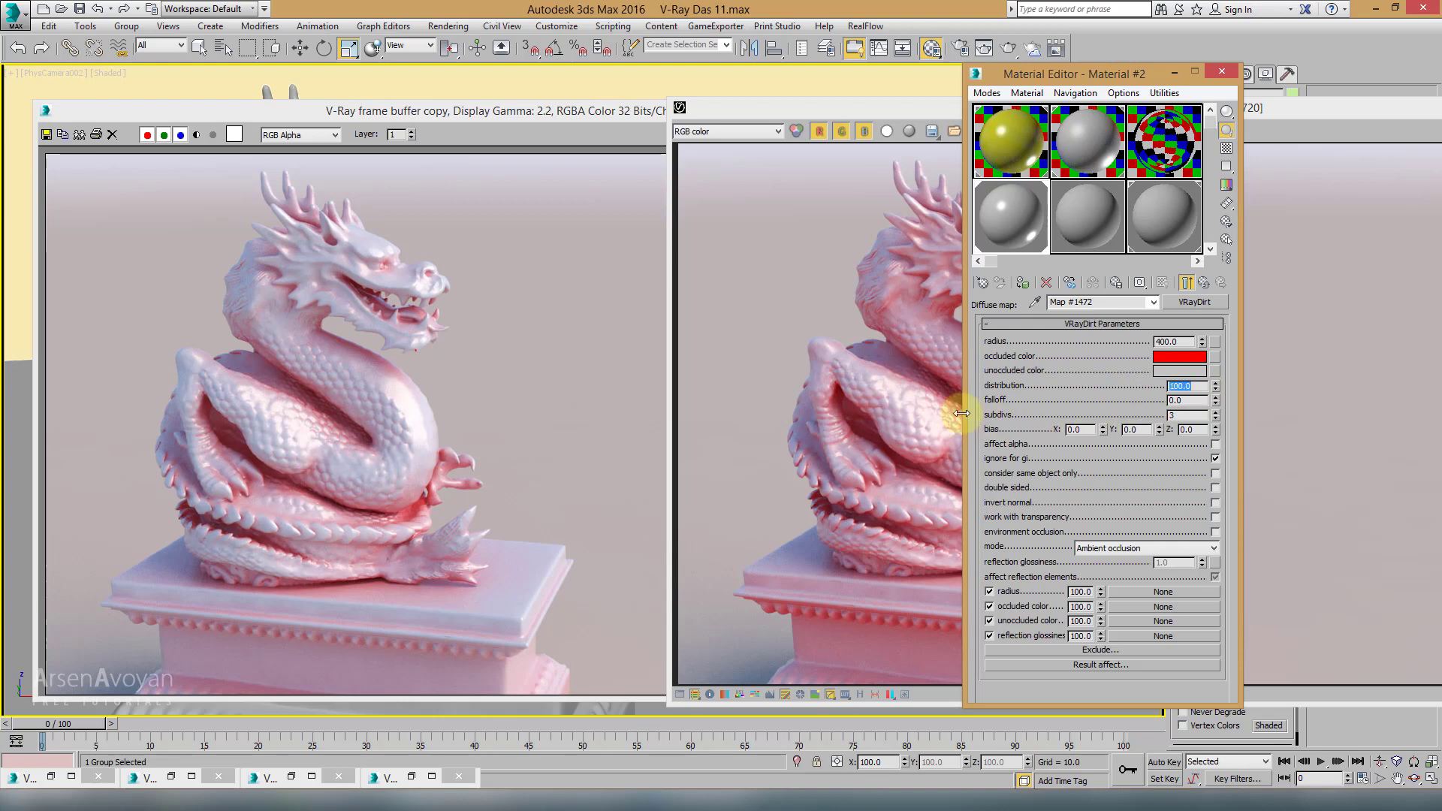
left_click(888, 393)
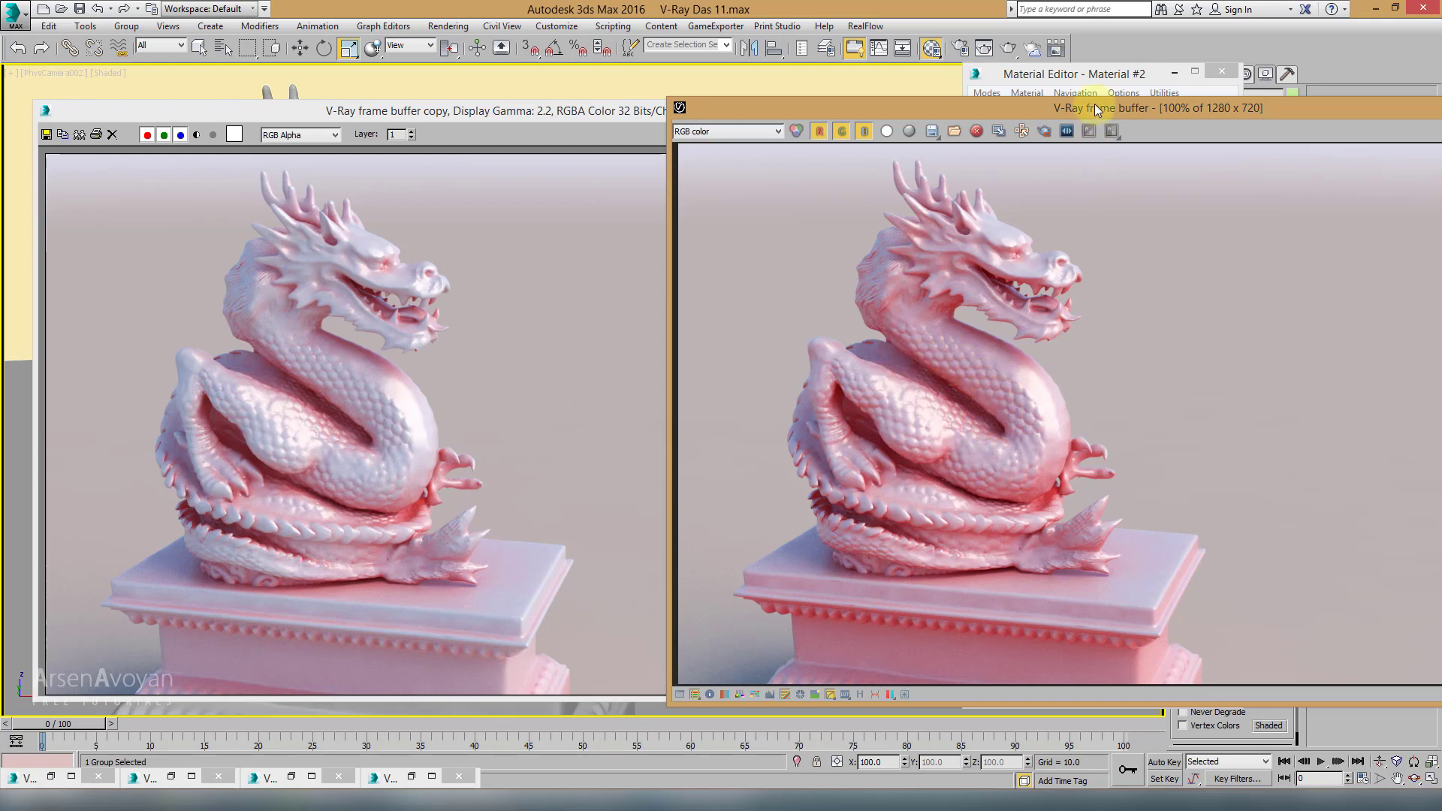
Step: Reposition the current frame buffer and its copy so both dragons sit closer together
left_click_drag(1097, 109, 1034, 127)
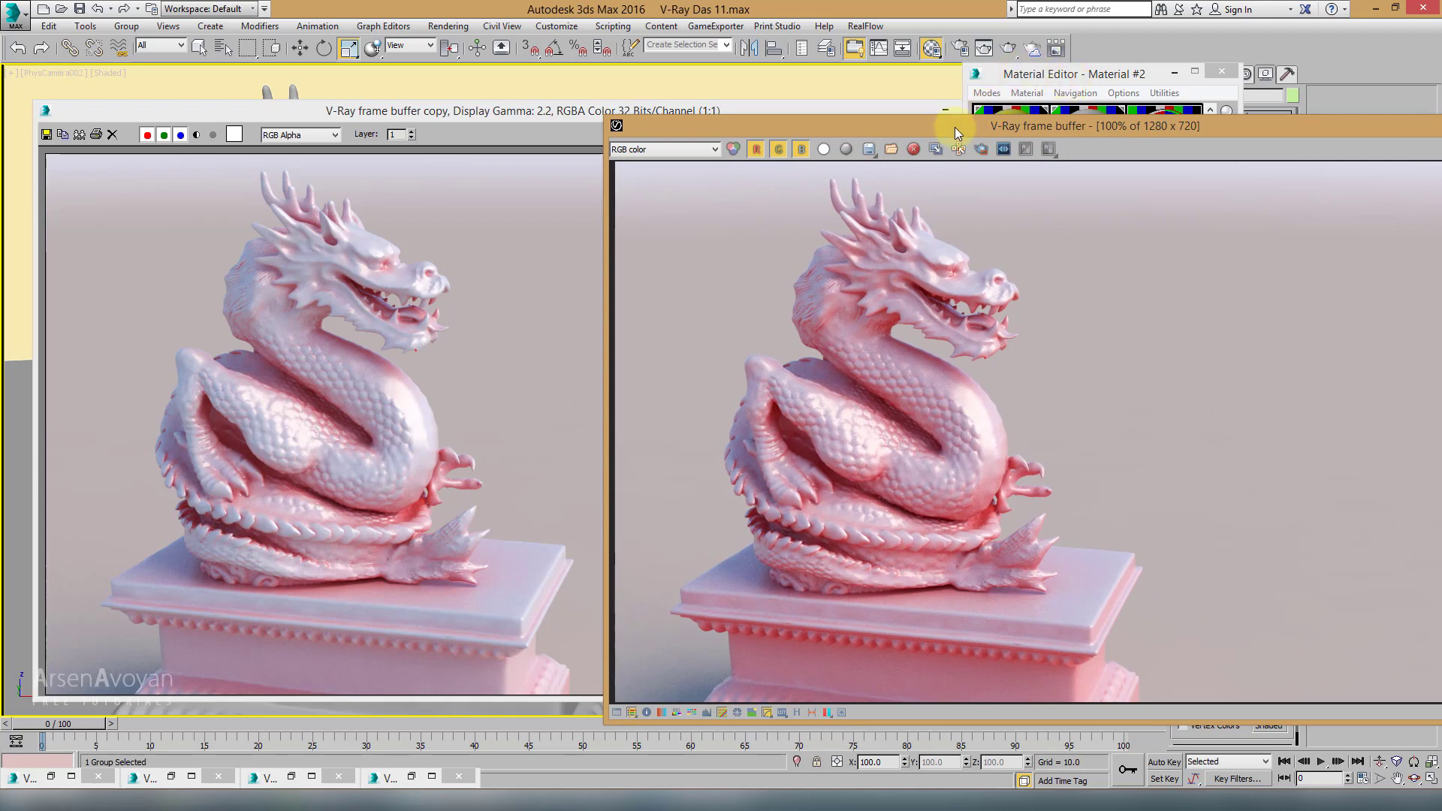
left_click_drag(380, 111, 340, 108)
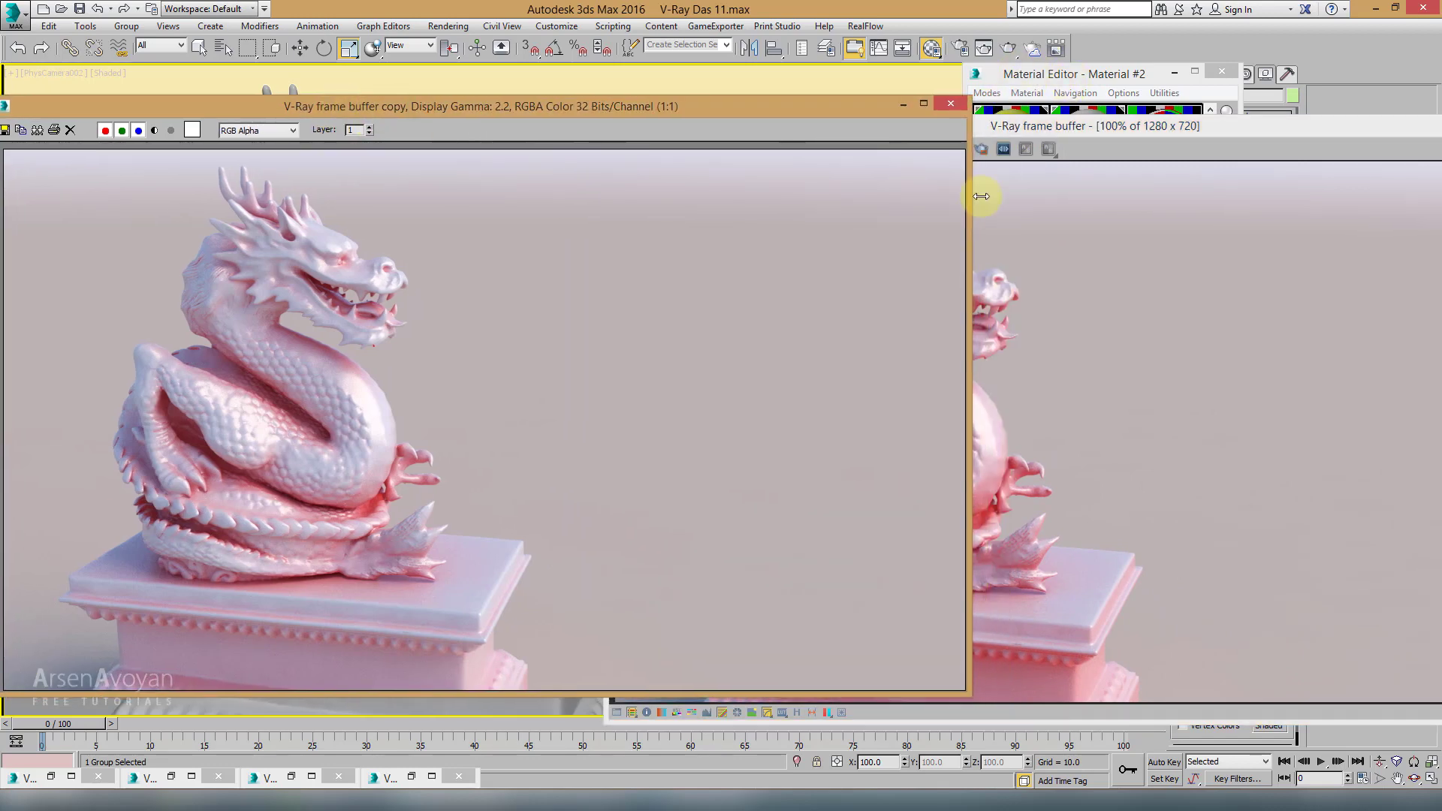
left_click_drag(1067, 126, 965, 124)
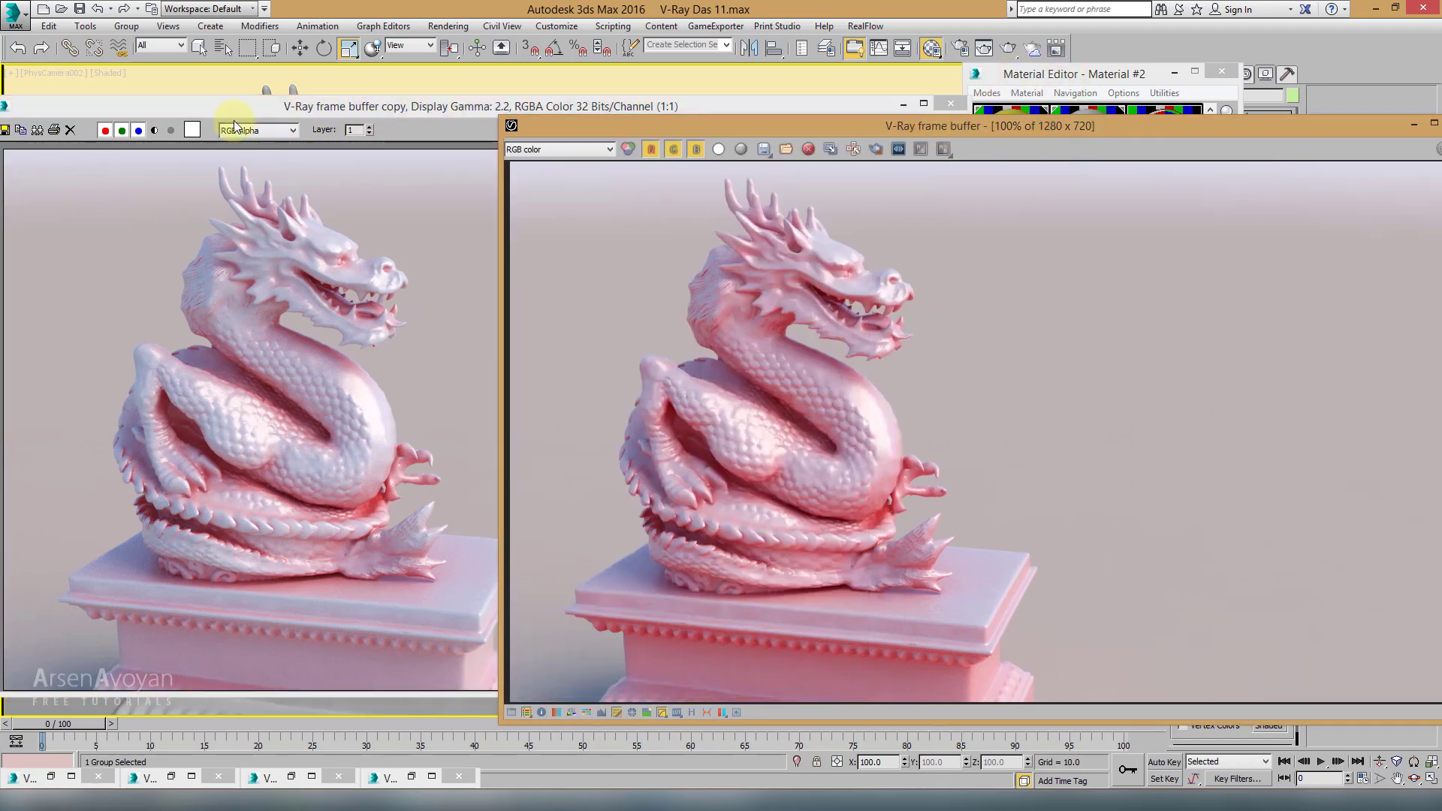
left_click_drag(239, 106, 268, 103)
left_click(1084, 215)
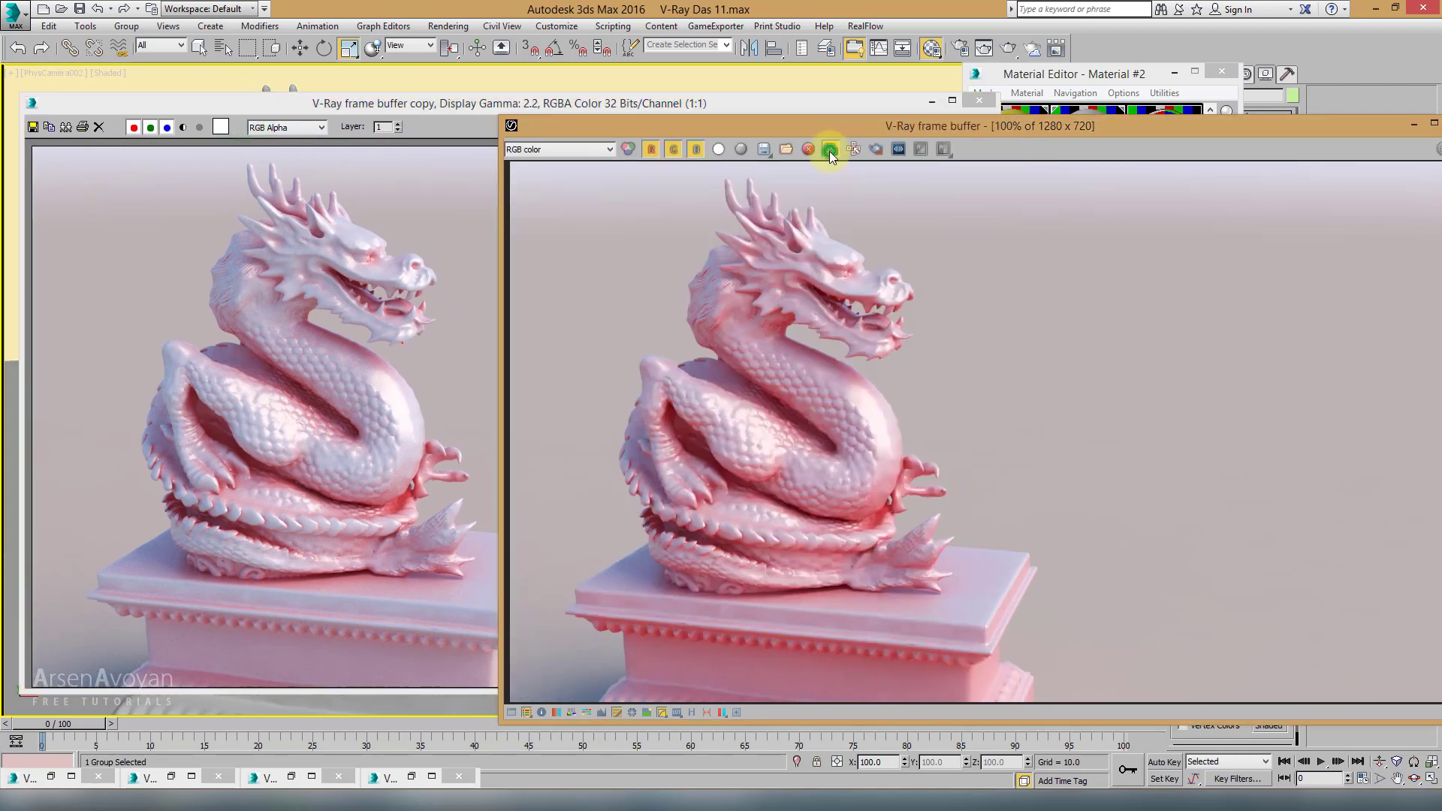
Step: Duplicate the current render into another frame buffer copy beside it and render the dragon statue again
left_click(829, 149)
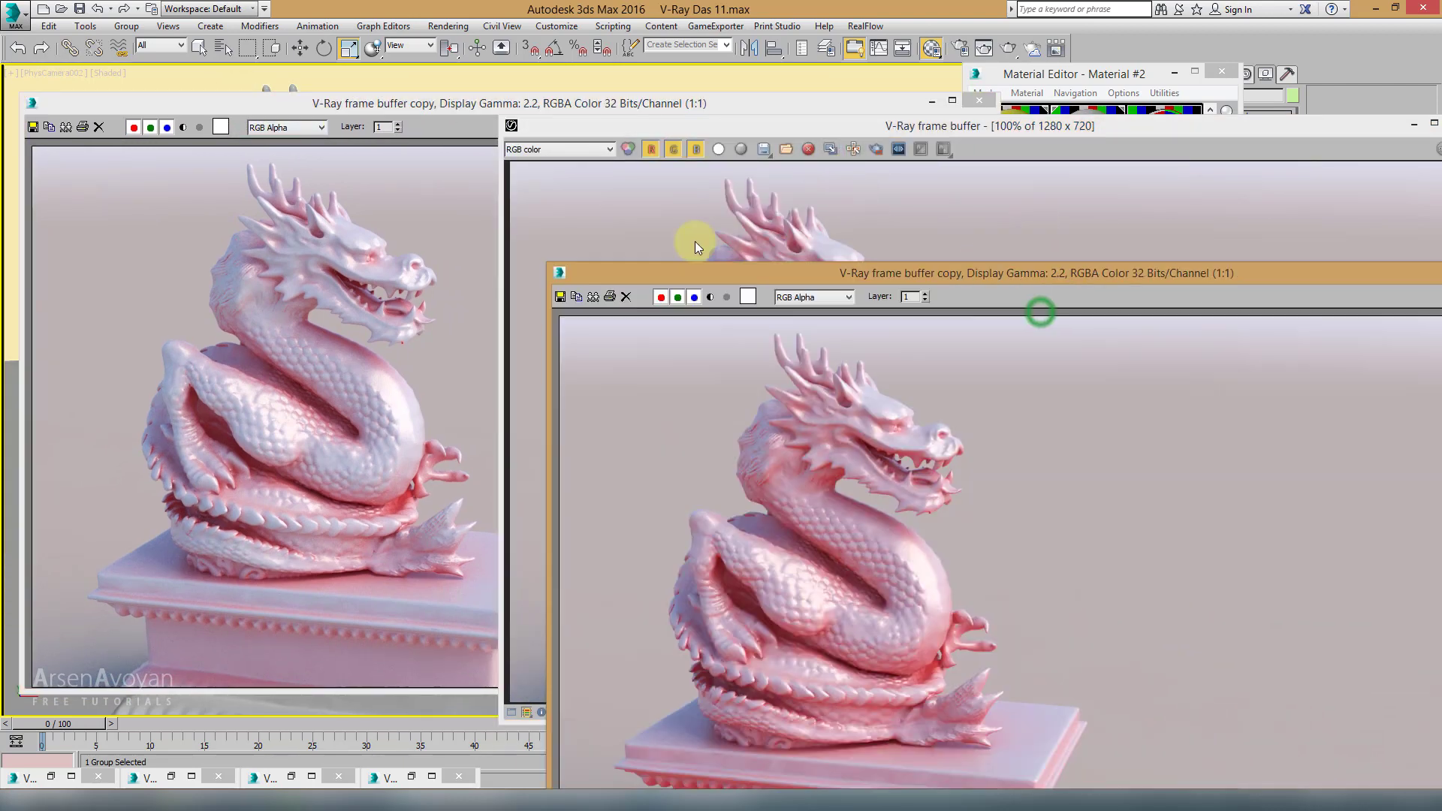
left_click_drag(863, 275, 321, 152)
left_click_drag(1020, 145, 999, 141)
left_click(1423, 167)
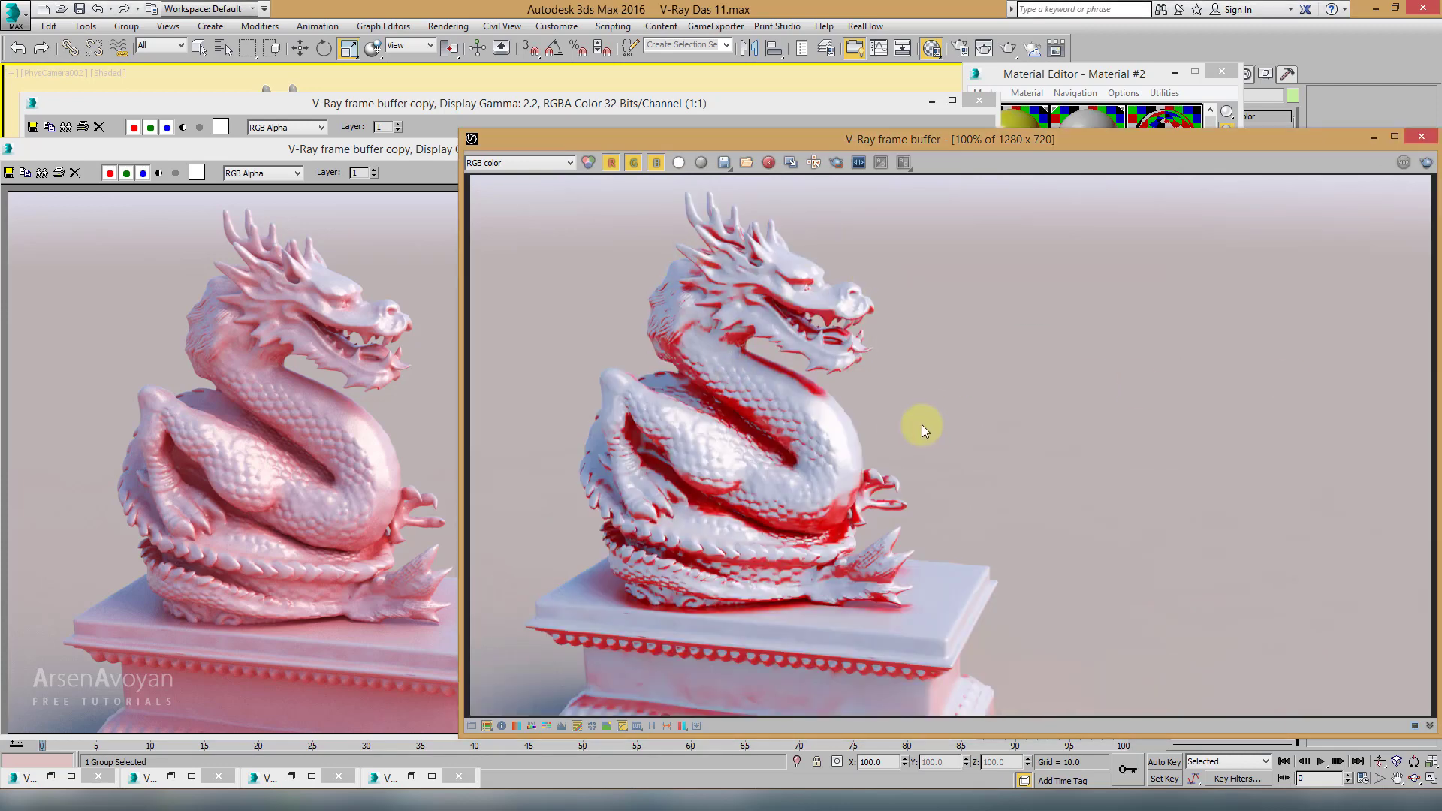
Step: Select the unused VRayMtl Material #1 in the Material Editor and set its Diffuse color to black
left_click(1101, 75)
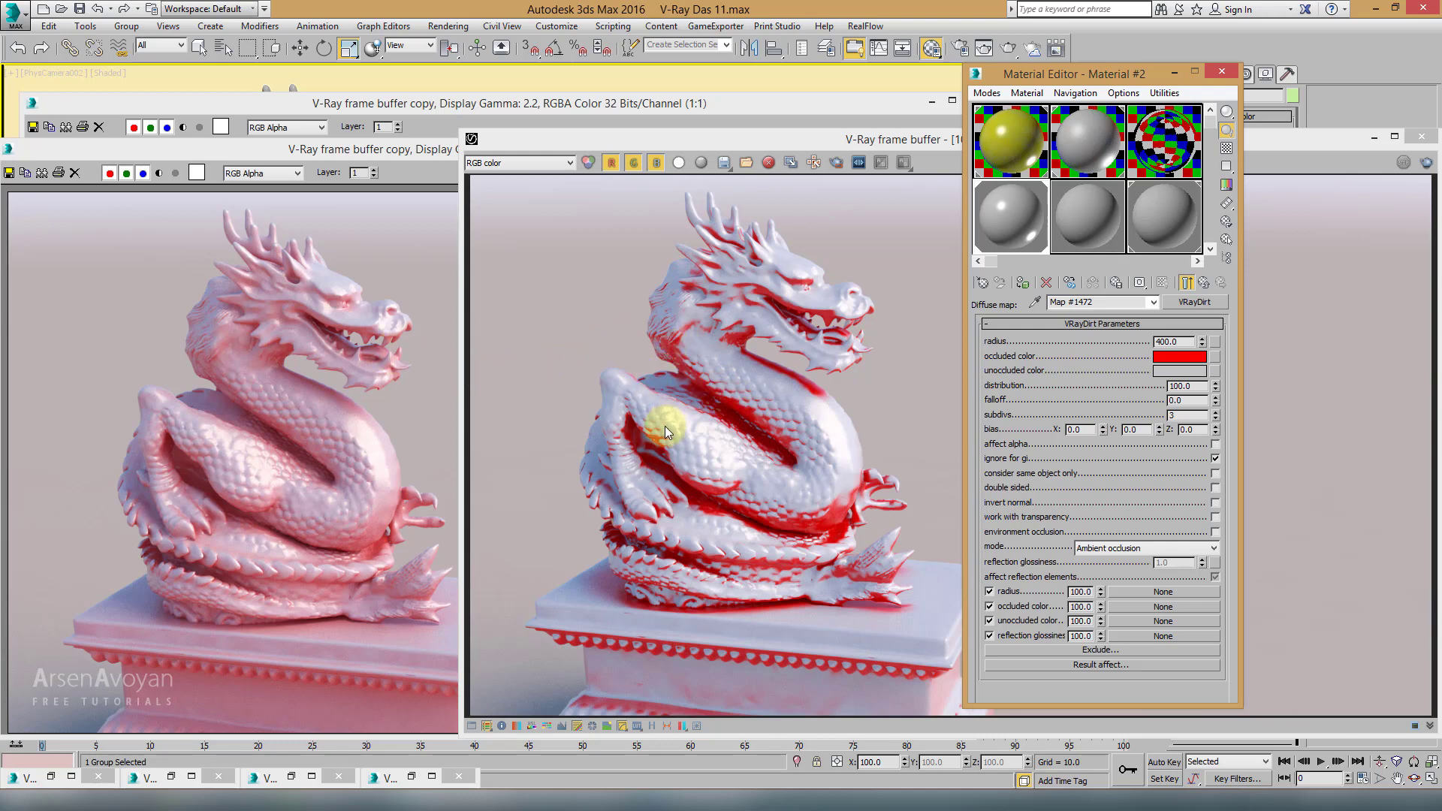
left_click(1102, 210)
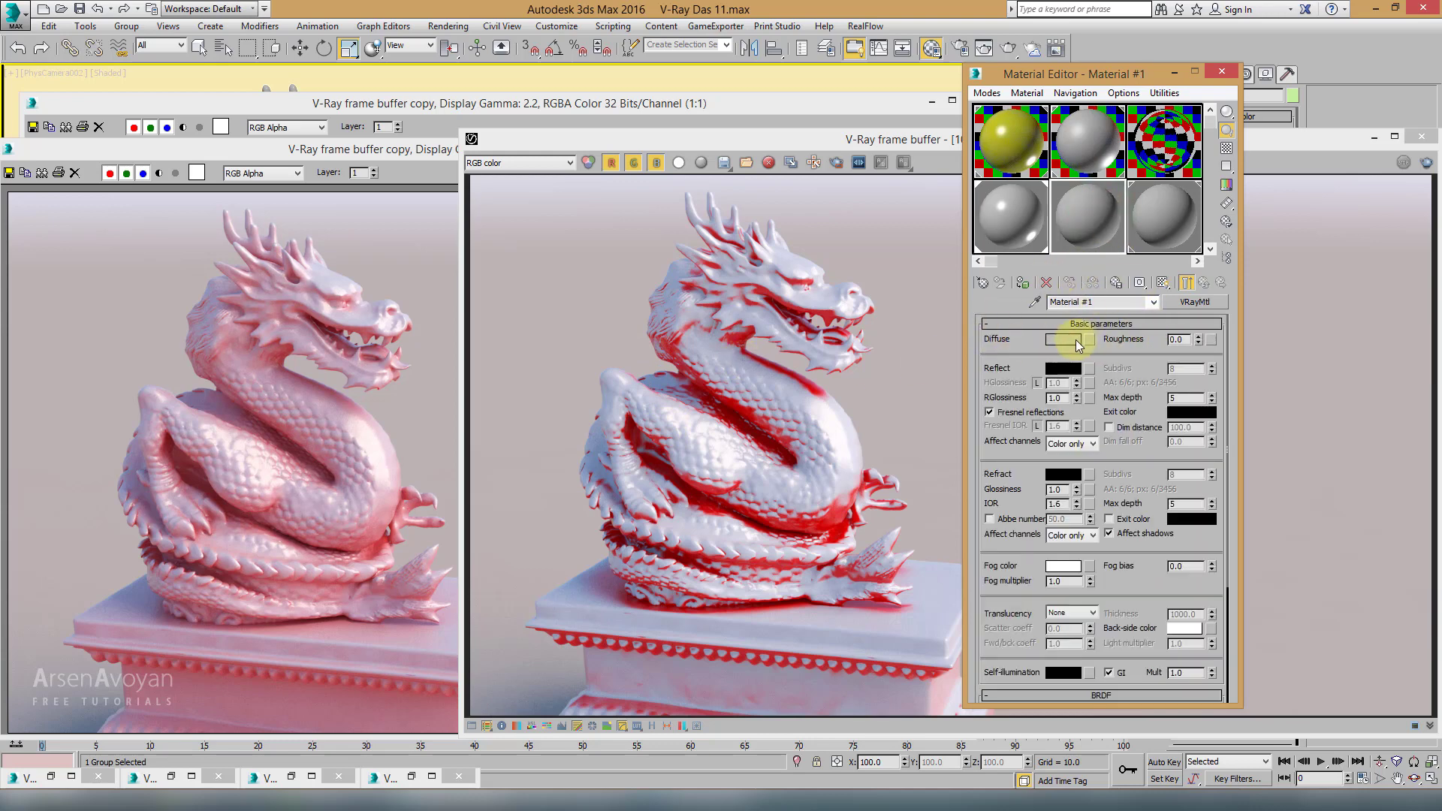
left_click(1061, 339)
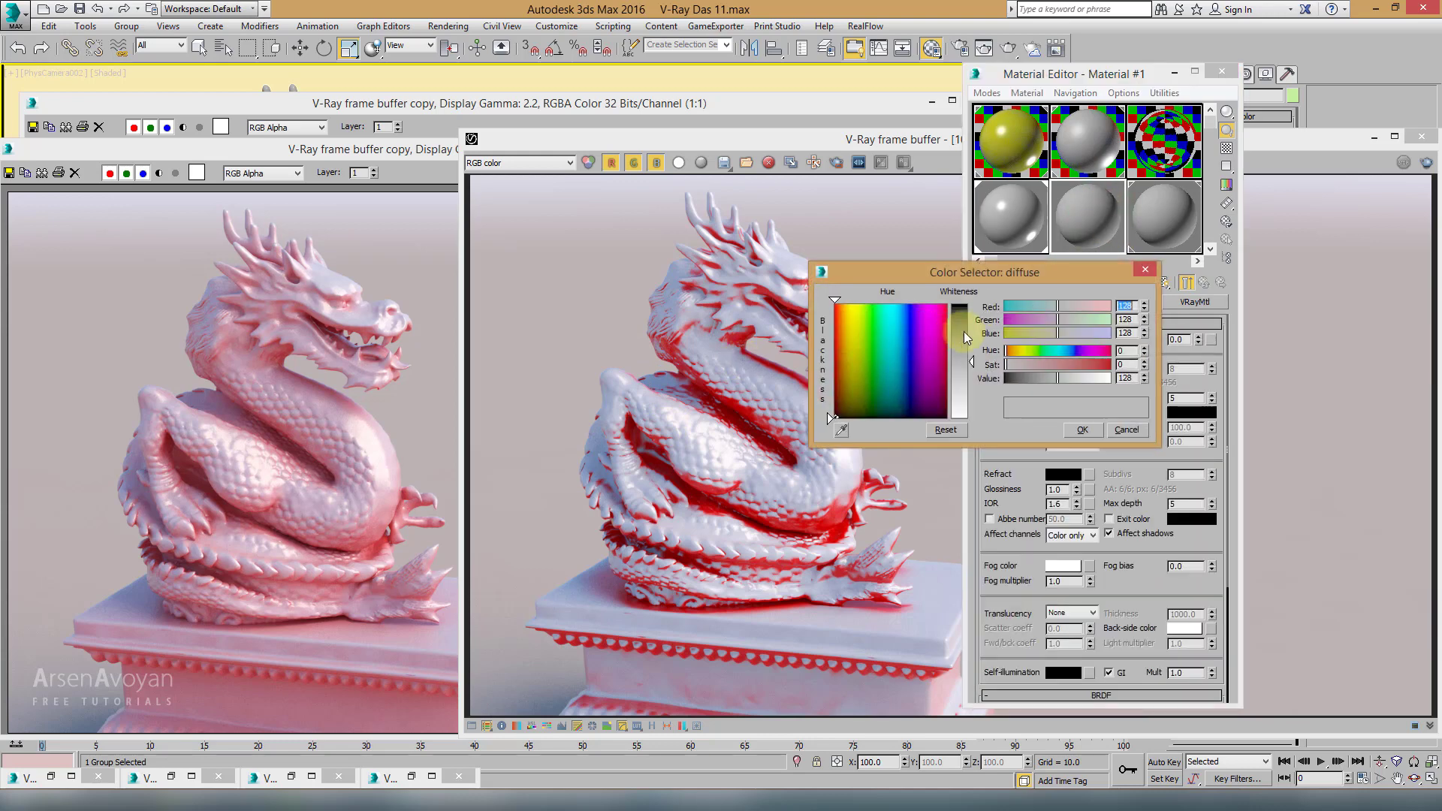
left_click_drag(967, 338, 967, 300)
left_click(1072, 430)
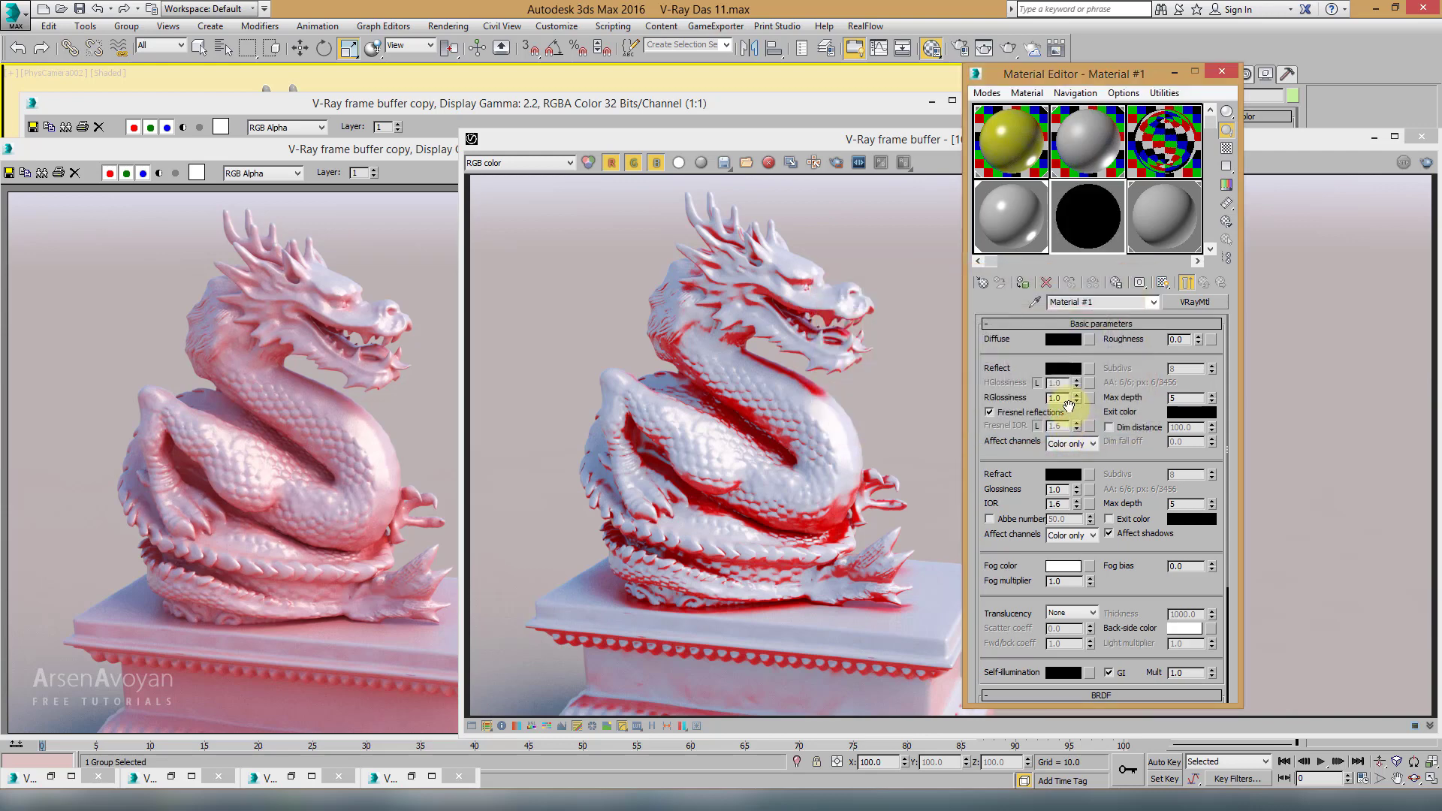
Step: Set Material #1's Reflect color to a slightly lightened orange
left_click(1063, 368)
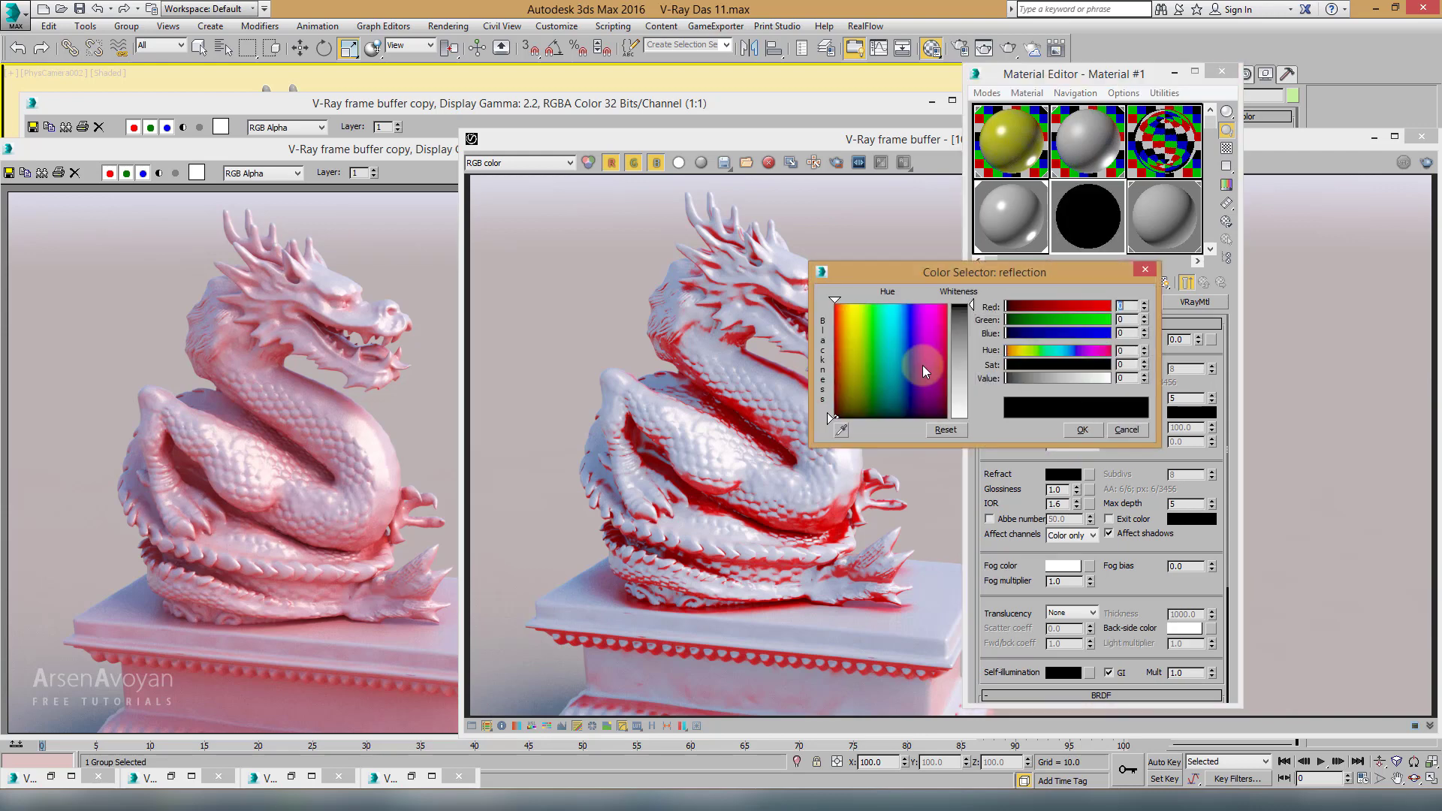
left_click_drag(871, 342, 842, 306)
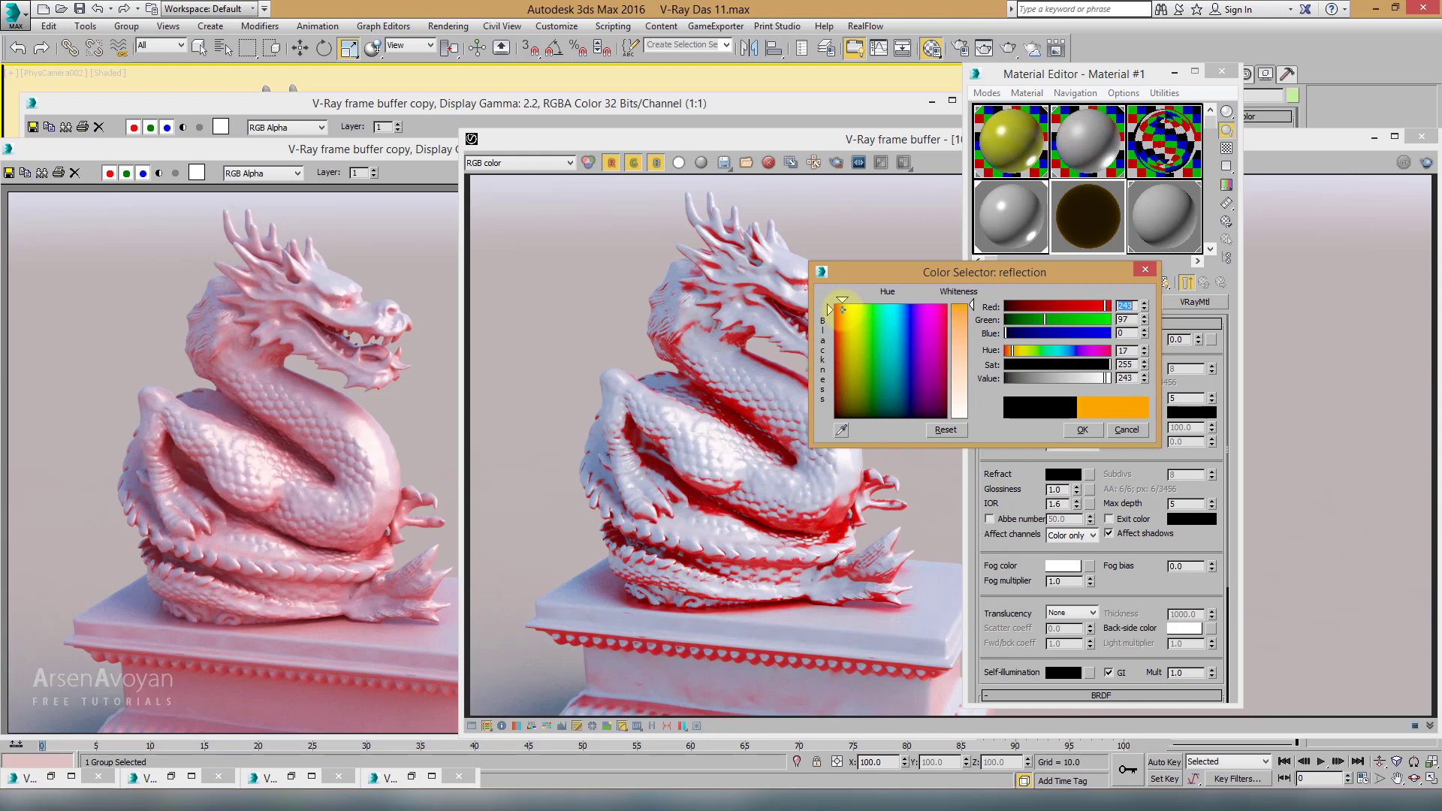
left_click_drag(972, 304, 972, 314)
left_click(1065, 428)
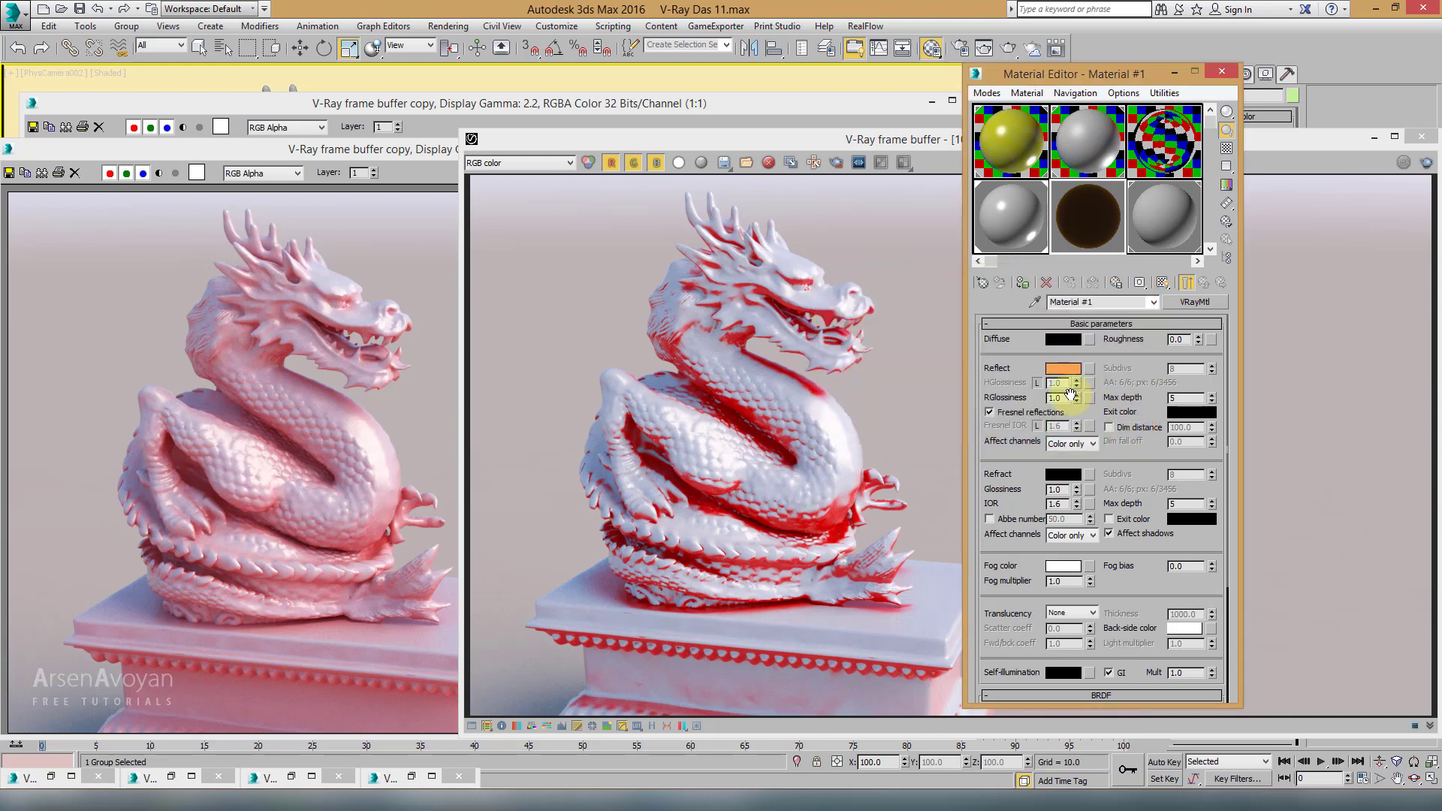
Step: Set RGlossiness to 0.85 with Fresnel reflections disabled, and preview the sample against the checkered background
double_click(1063, 398)
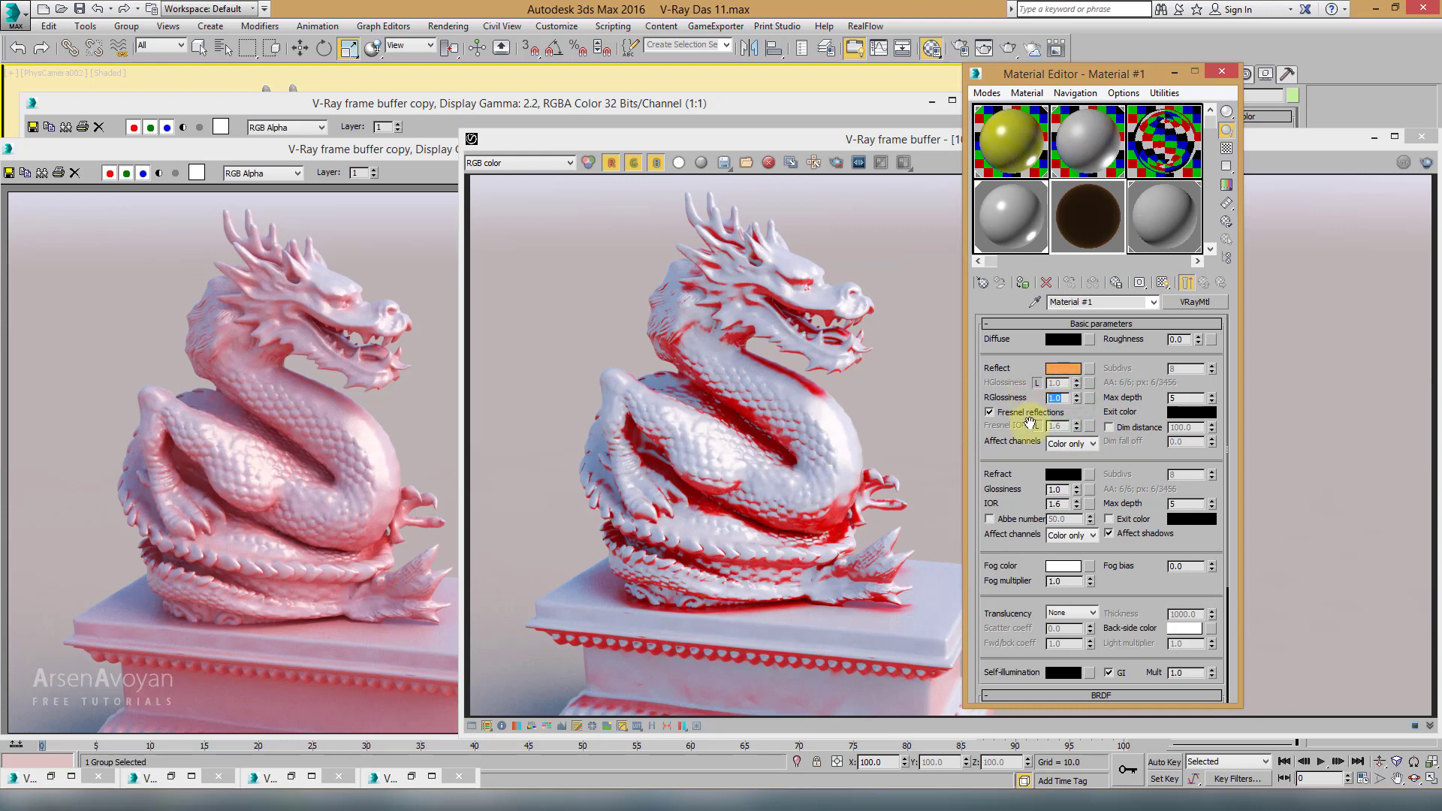
type("0.85")
key("Return")
left_click(990, 413)
left_click(1227, 148)
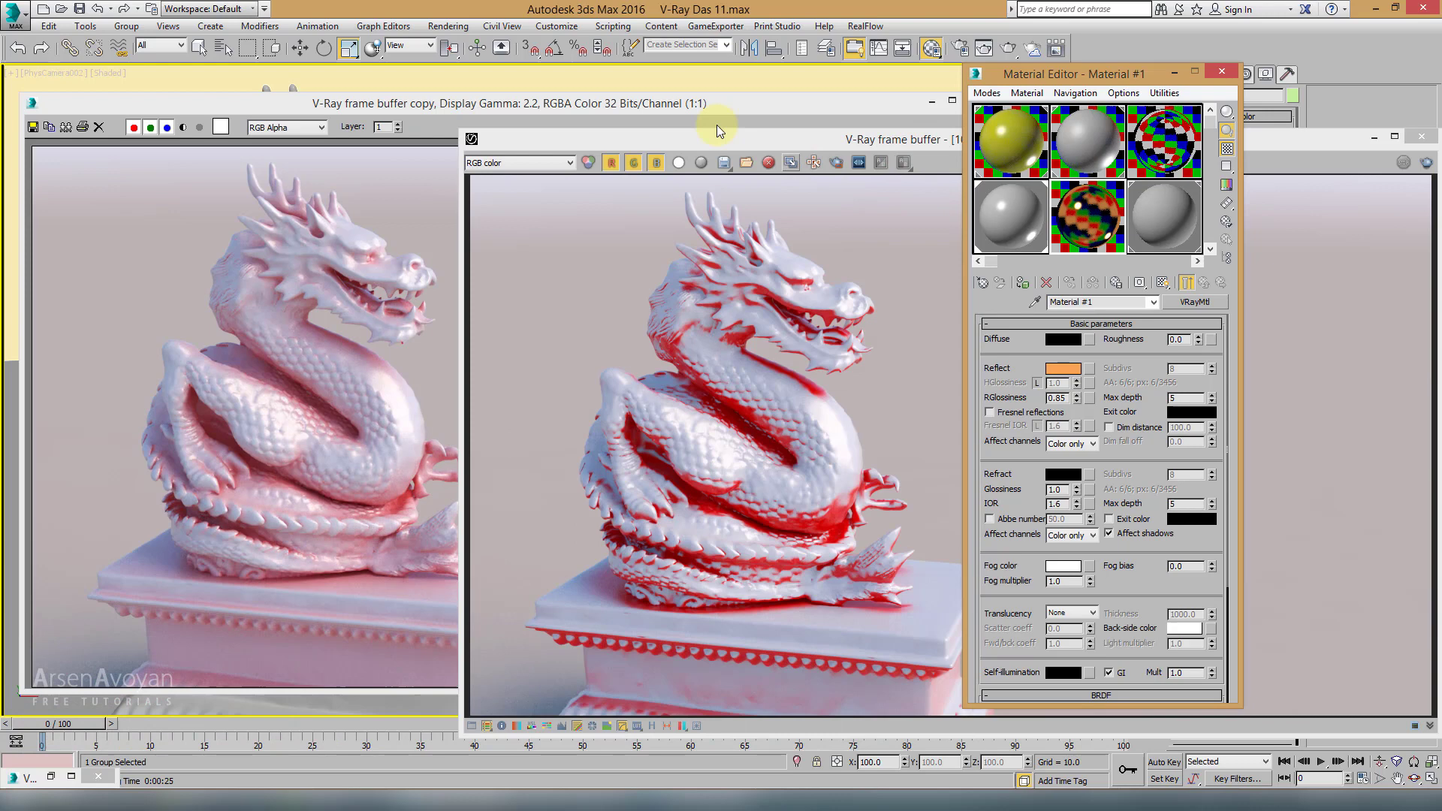
Step: Minimize the open frame buffer copy and assign Material #1 to the selected dragon statue
left_click(717, 130)
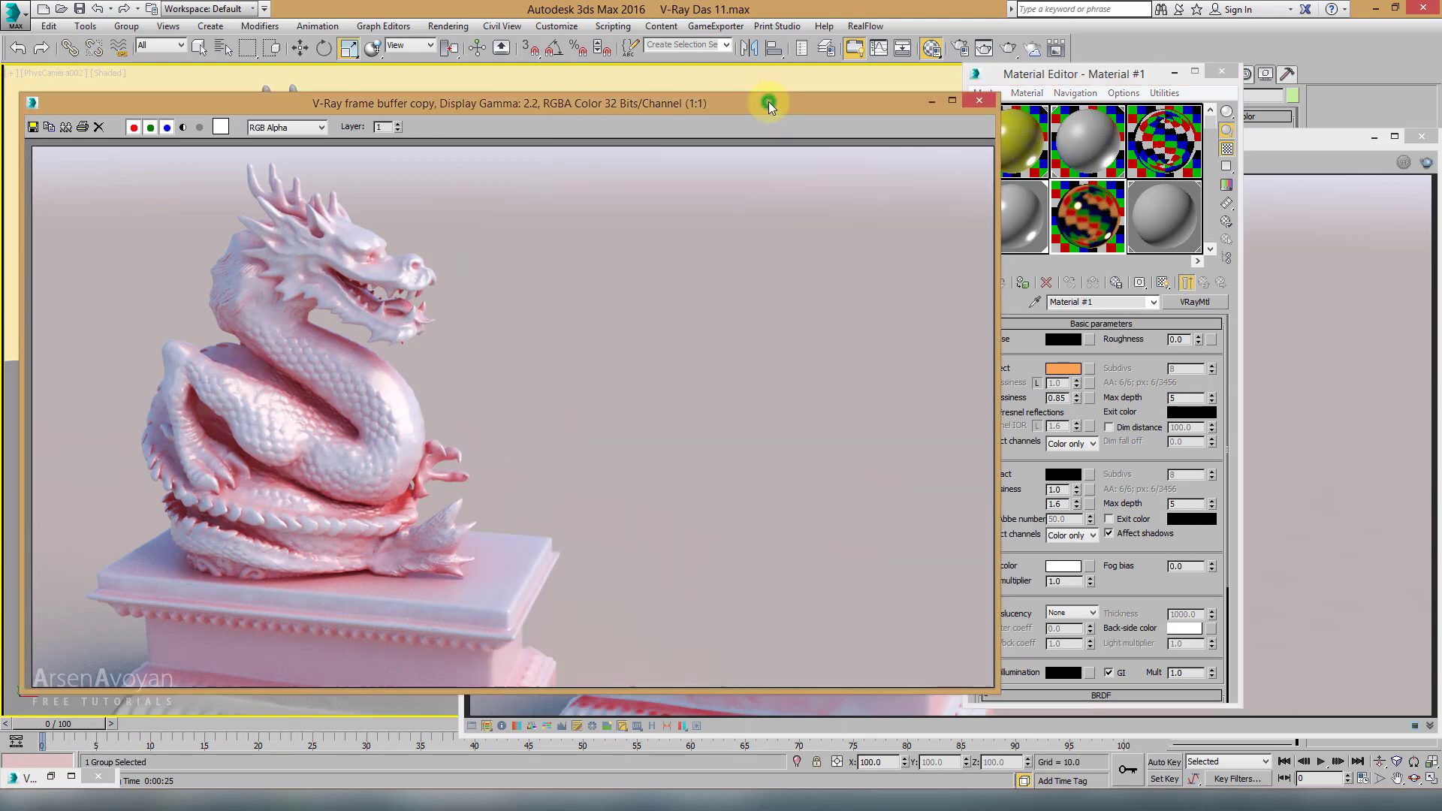
left_click(930, 102)
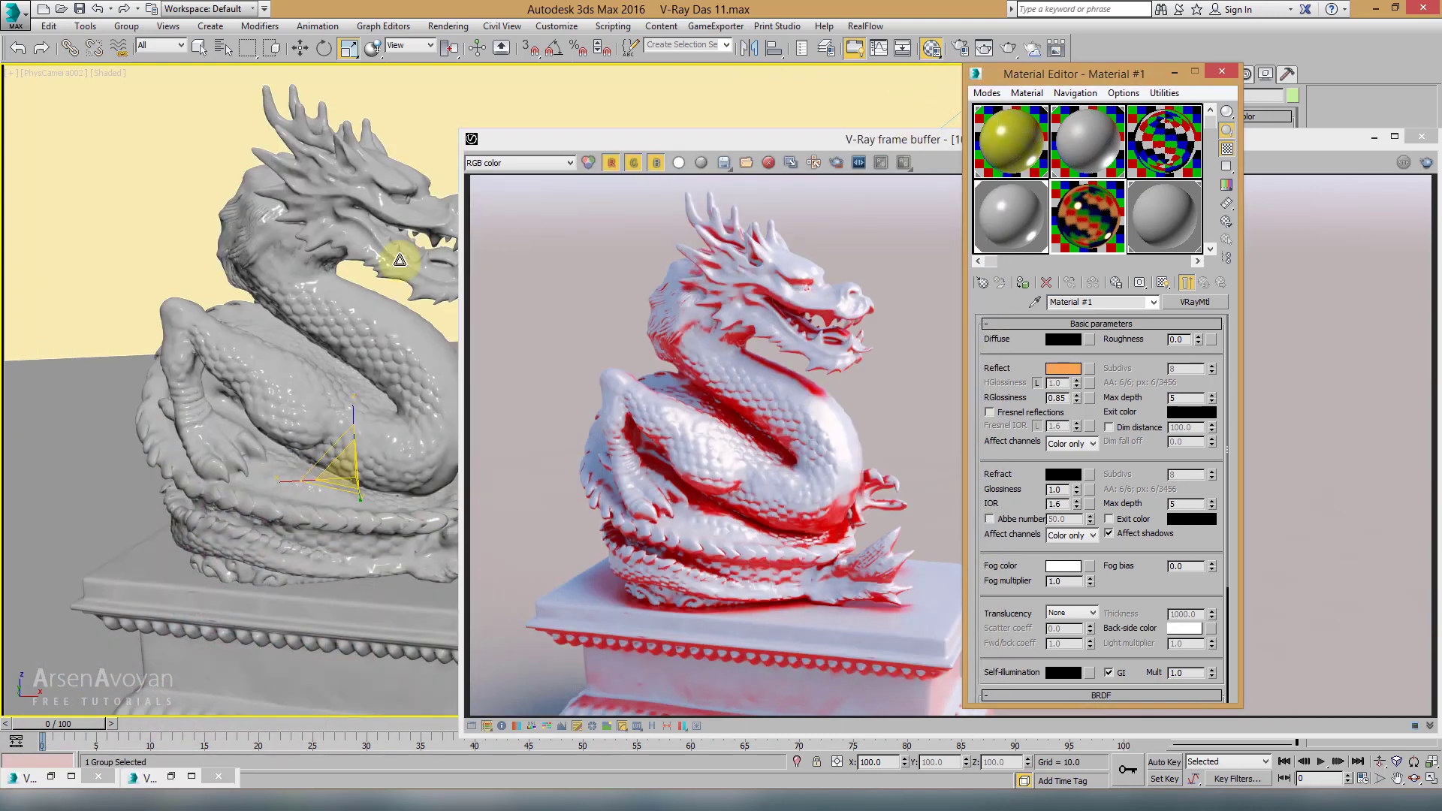
left_click(1023, 283)
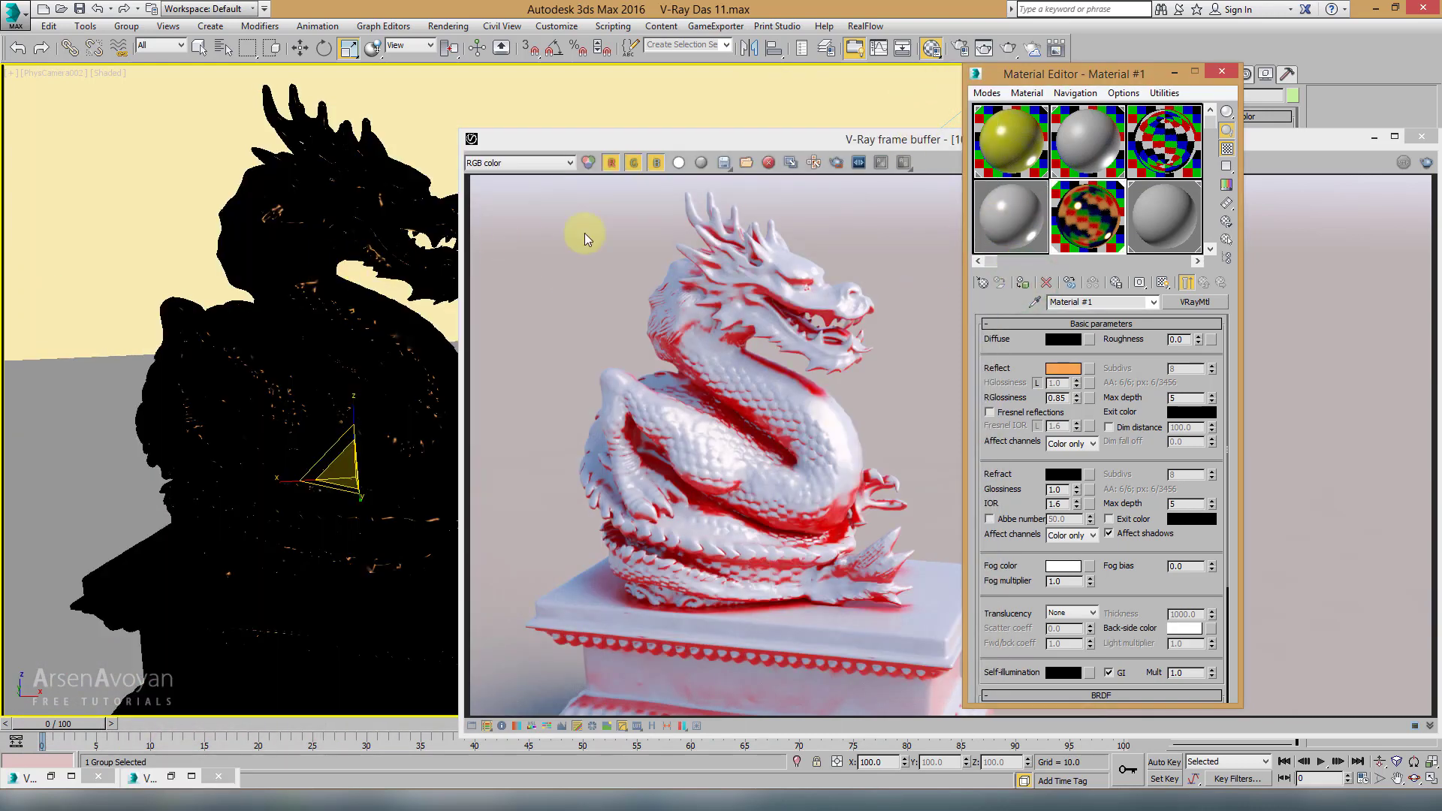
Step: Duplicate the red dirt render into a minimized frame buffer copy and render the dragon with the new material
left_click_drag(666, 148, 259, 94)
left_click(383, 114)
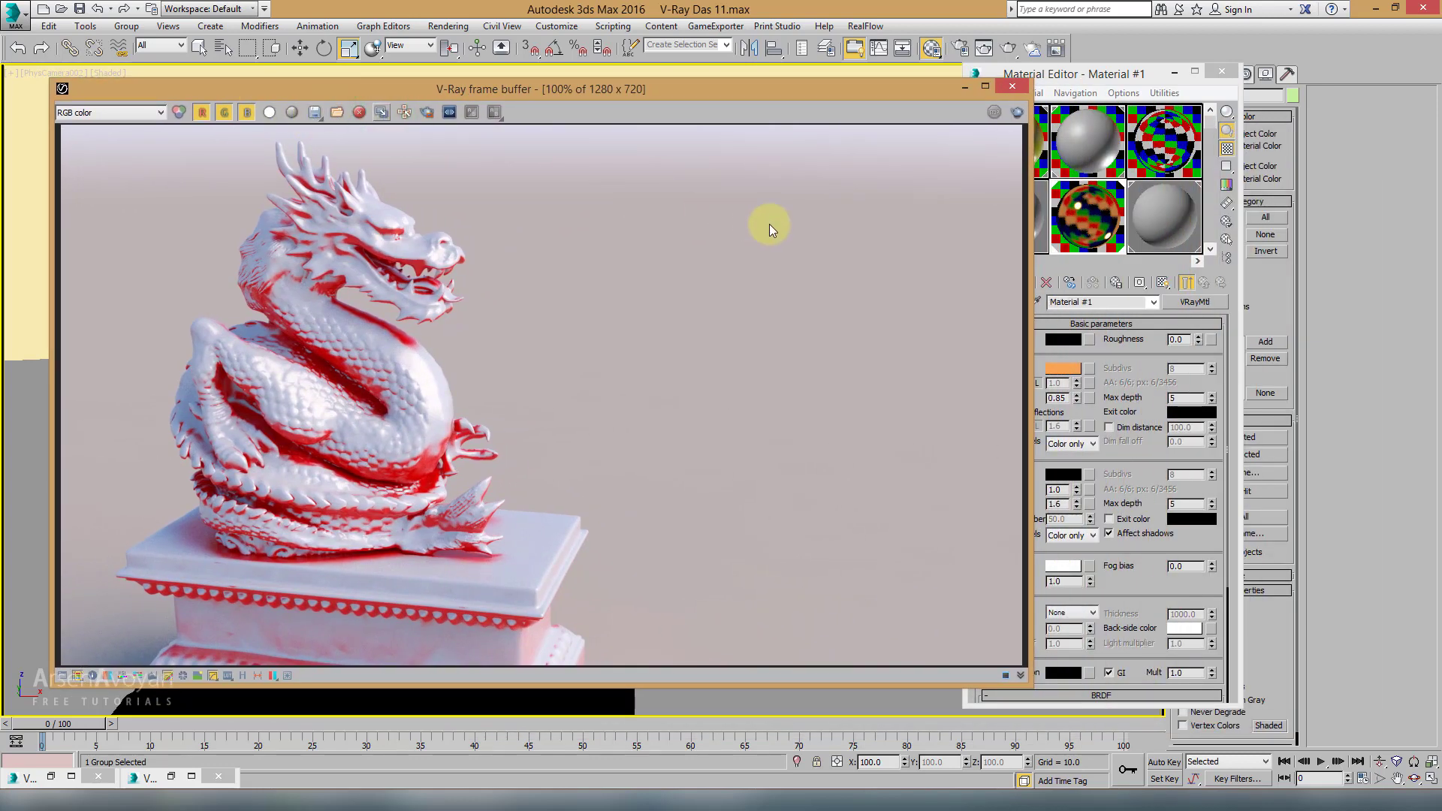
left_click_drag(1051, 315, 578, 149)
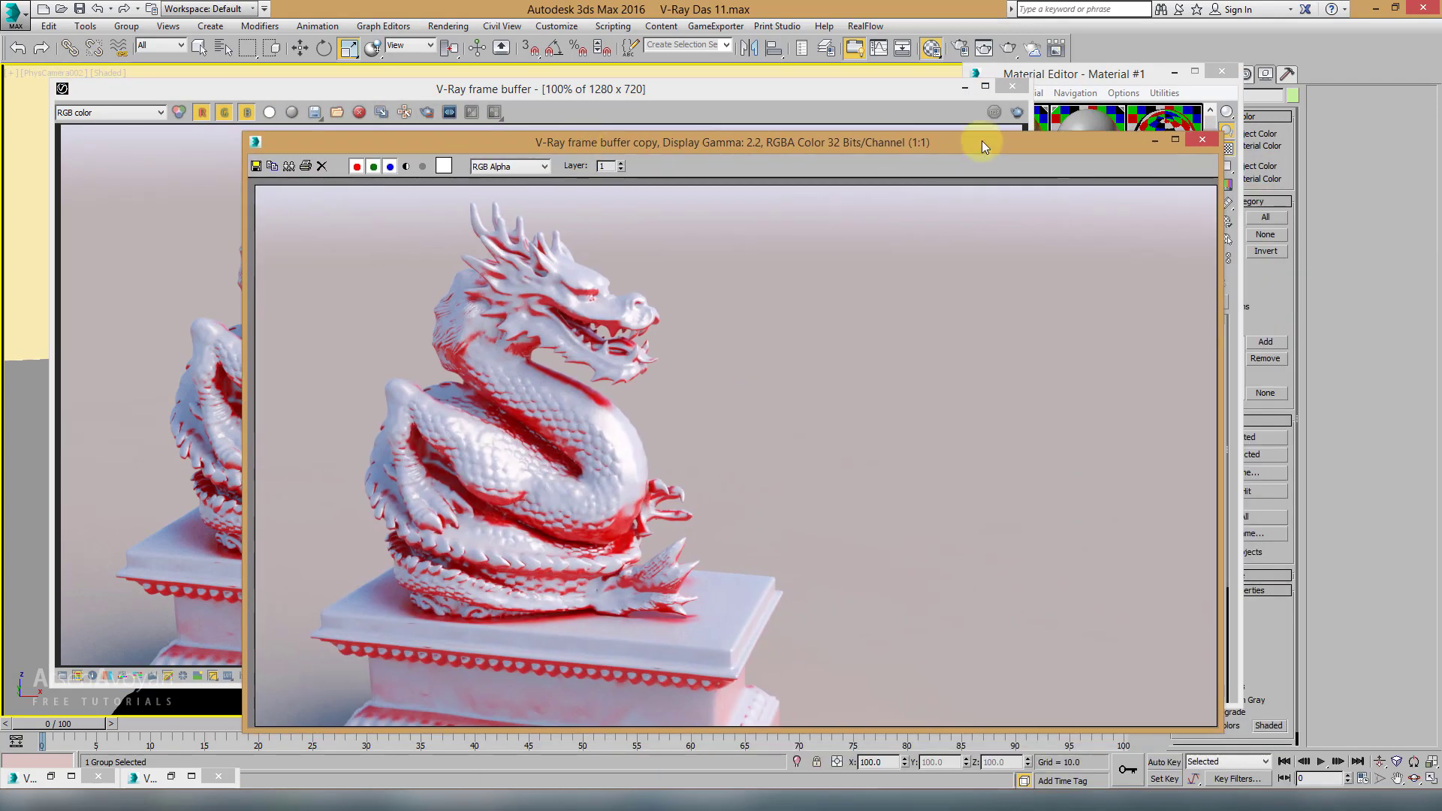
left_click(1147, 144)
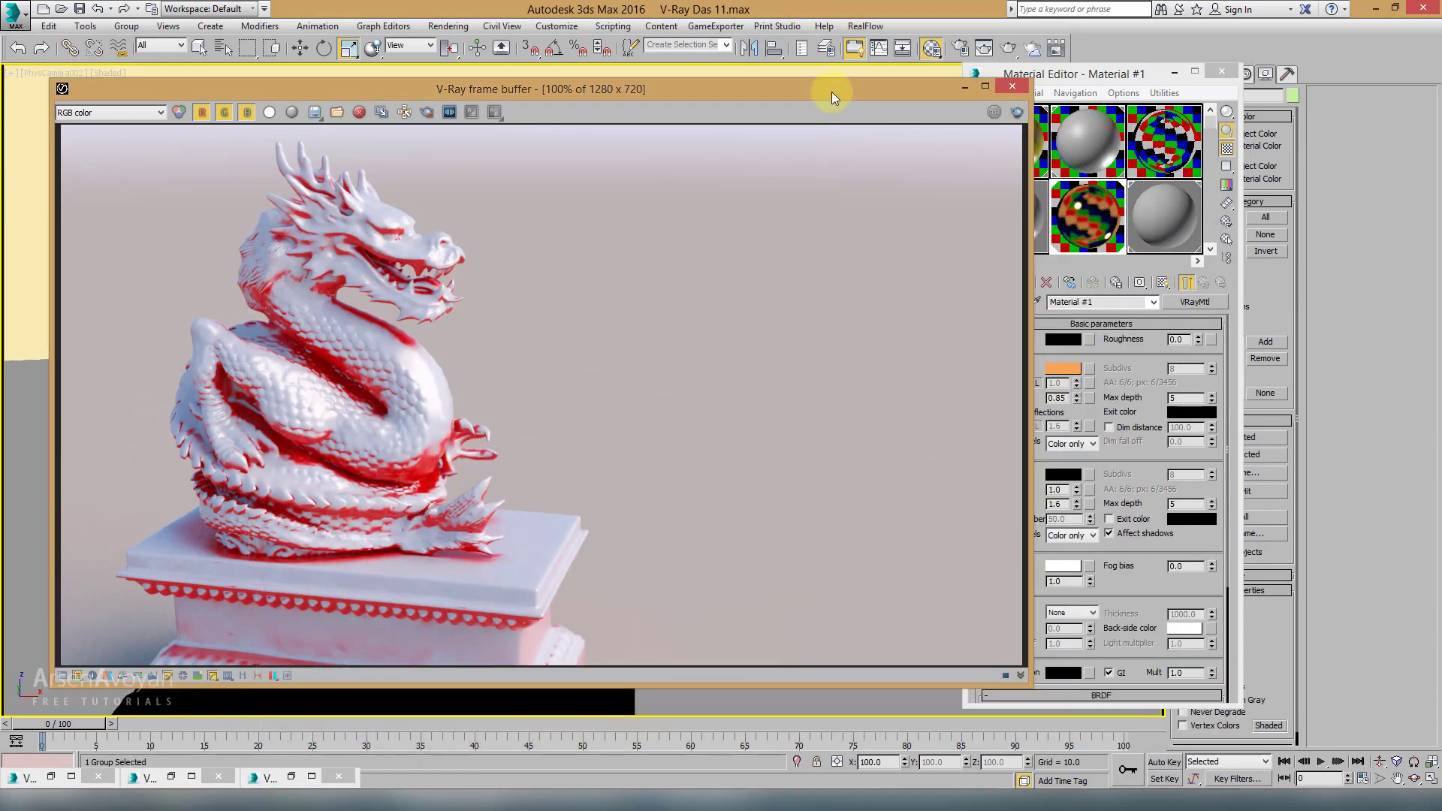
left_click_drag(831, 91, 810, 93)
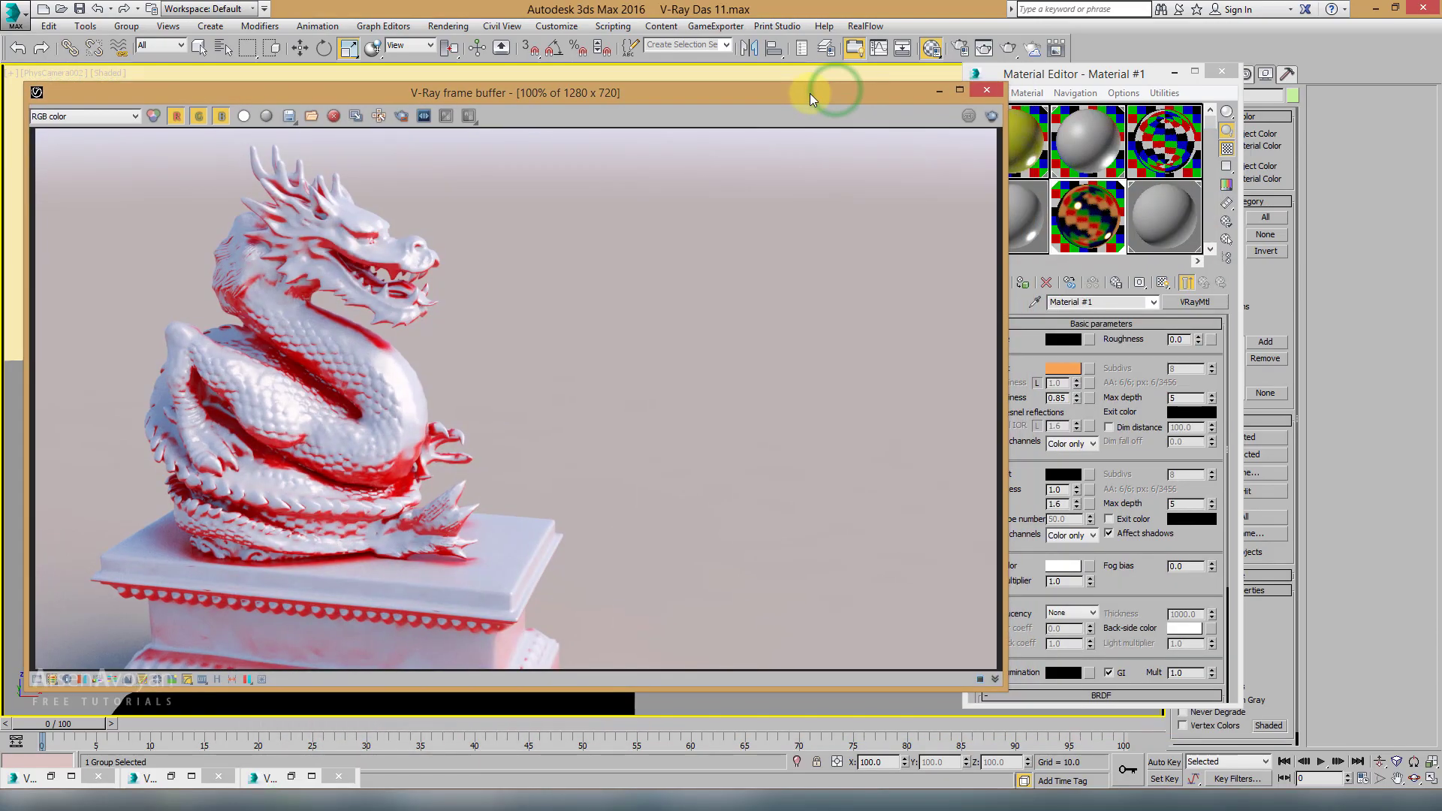
left_click(990, 117)
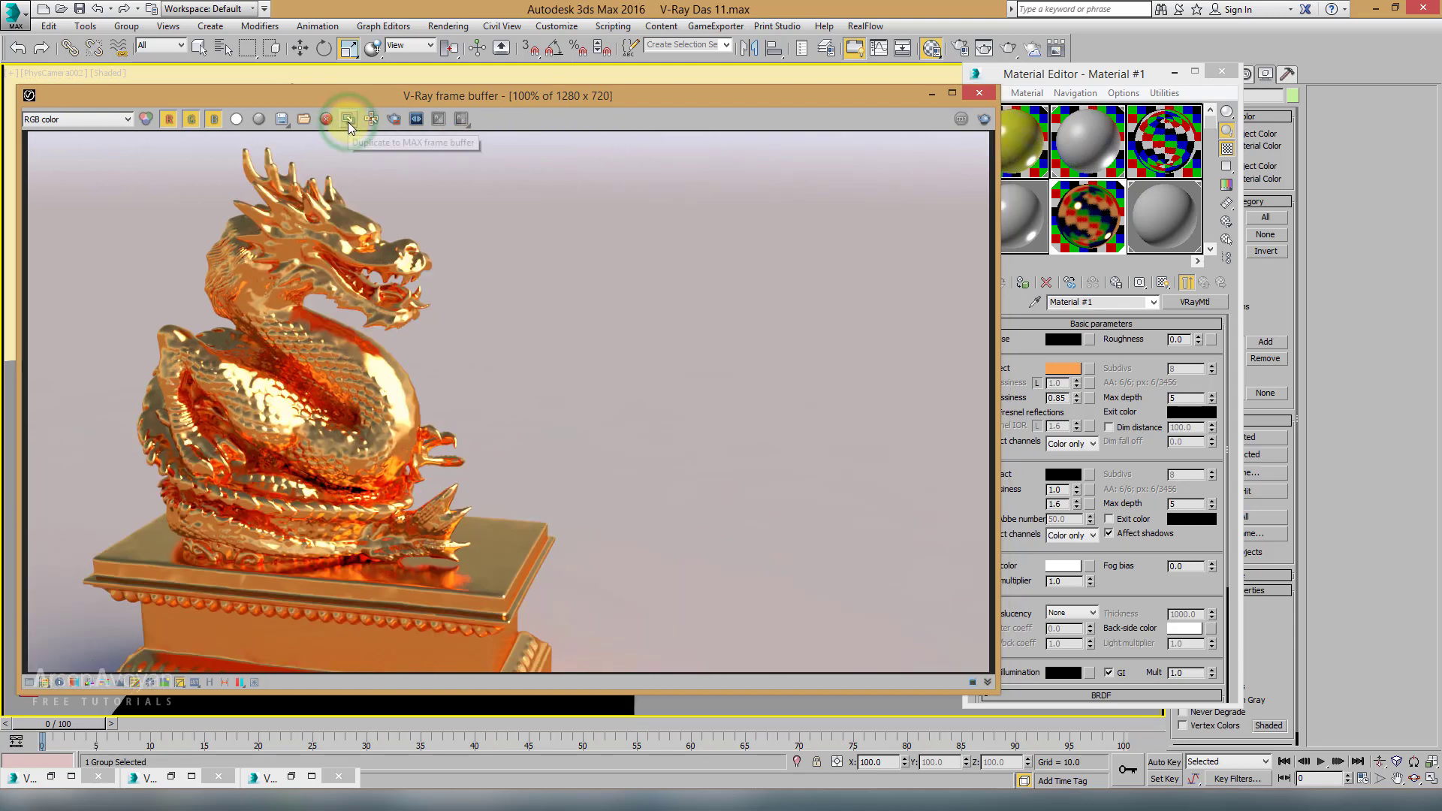
Step: Duplicate the gold dragon render into a separate frame buffer and place the two side by side
left_click(347, 121)
left_click_drag(756, 303, 539, 133)
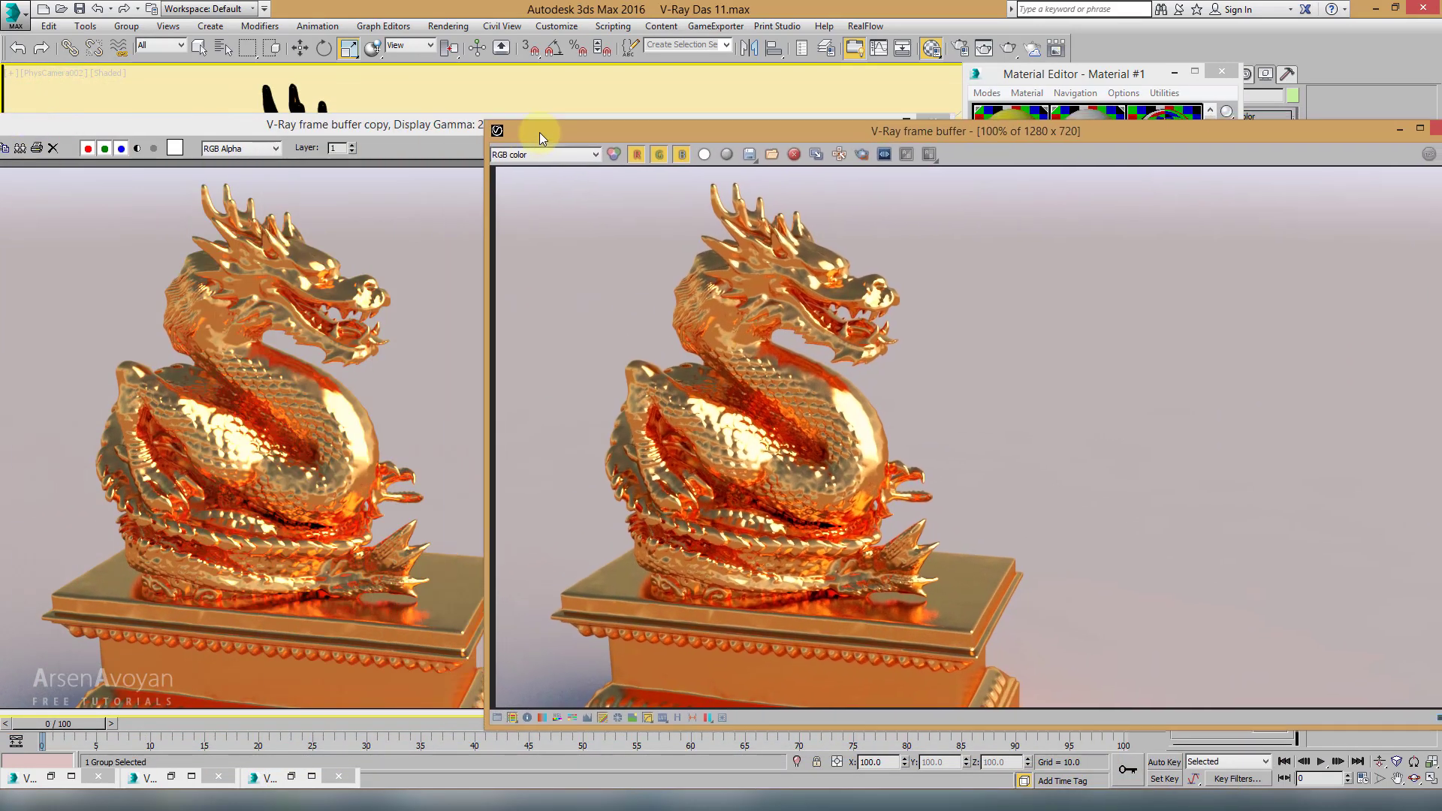
Step: Add a VRayDirt map to Material #1's Reflect slot and copy the orange reflect color into its unoccluded color
left_click(1015, 75)
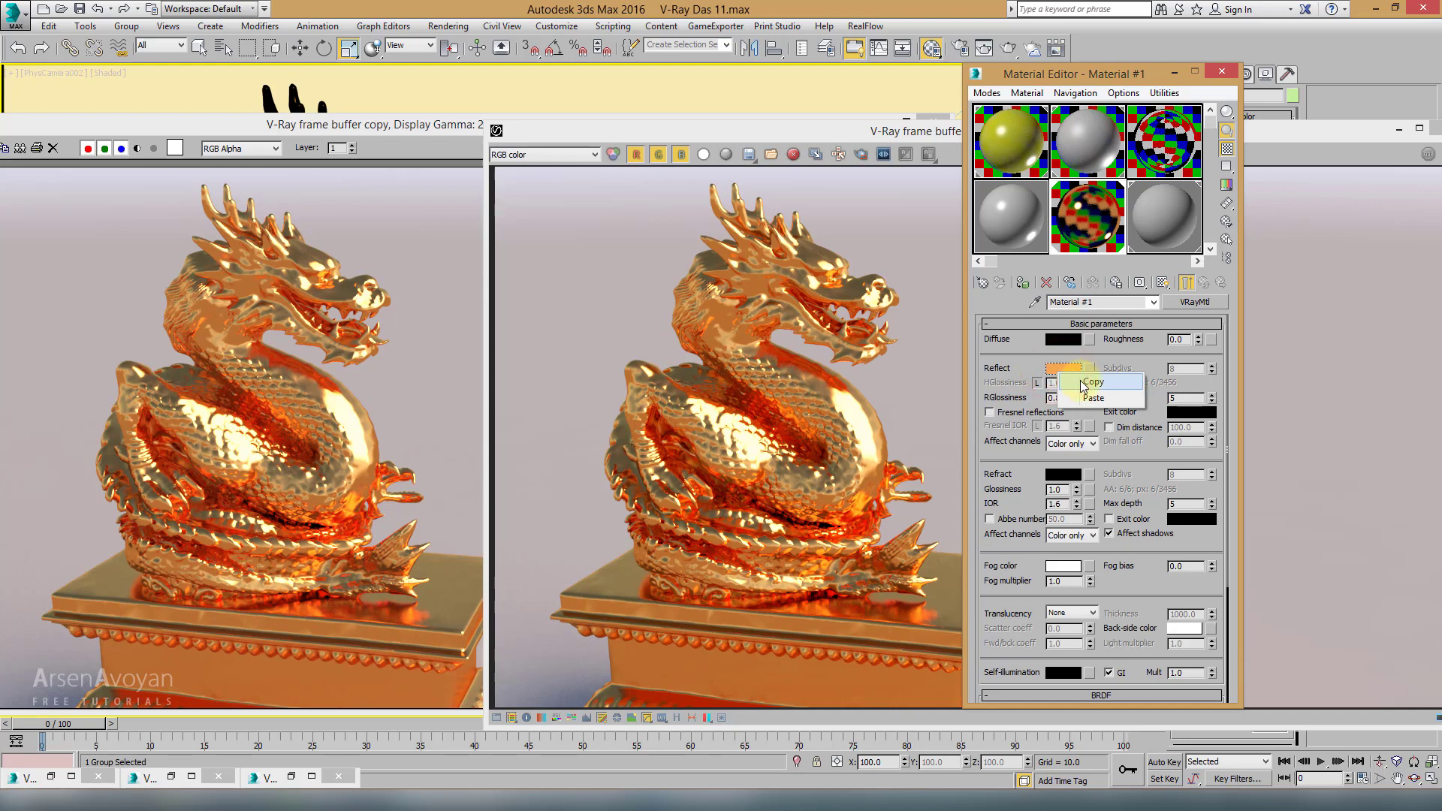
left_click(1089, 369)
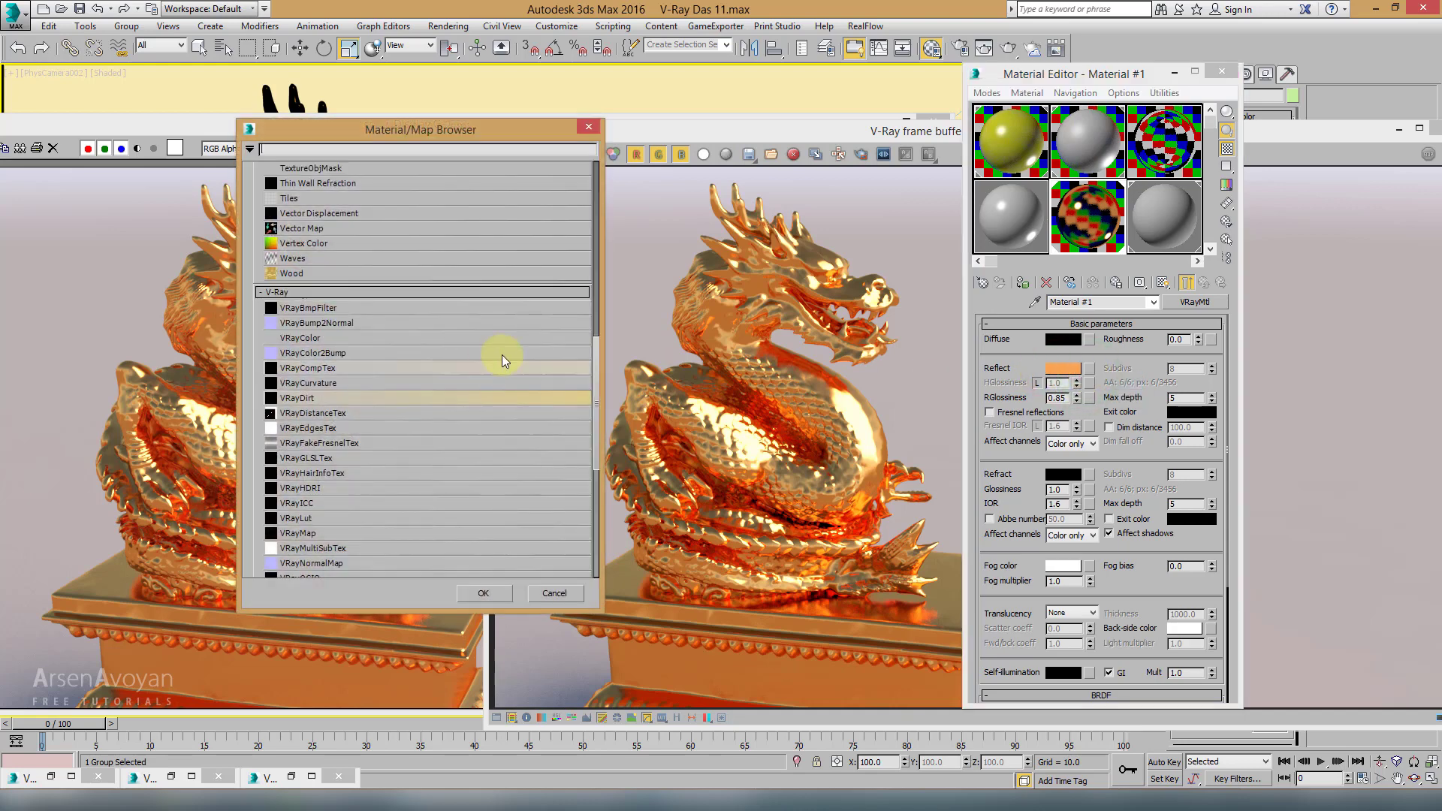
double_click(302, 398)
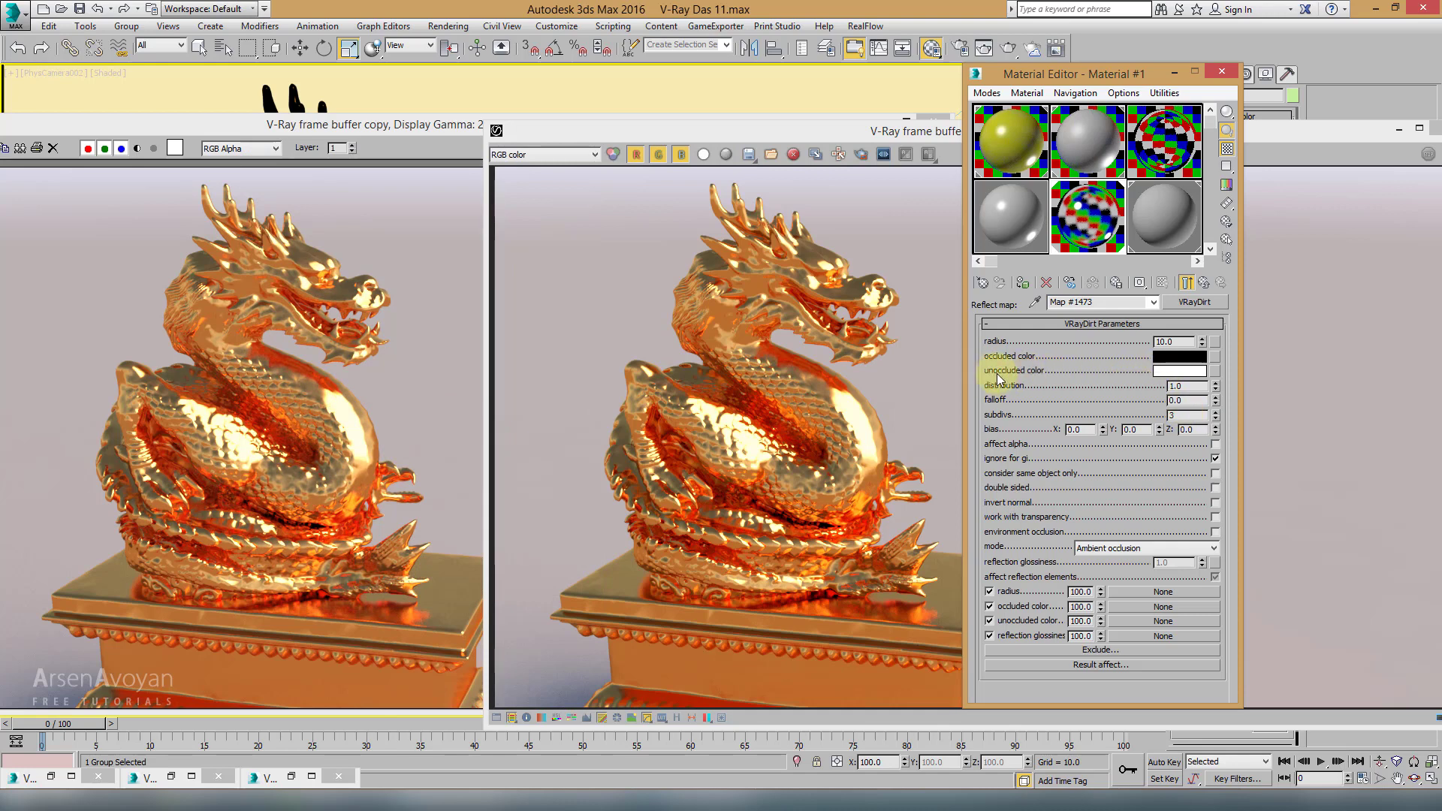
right_click(1161, 371)
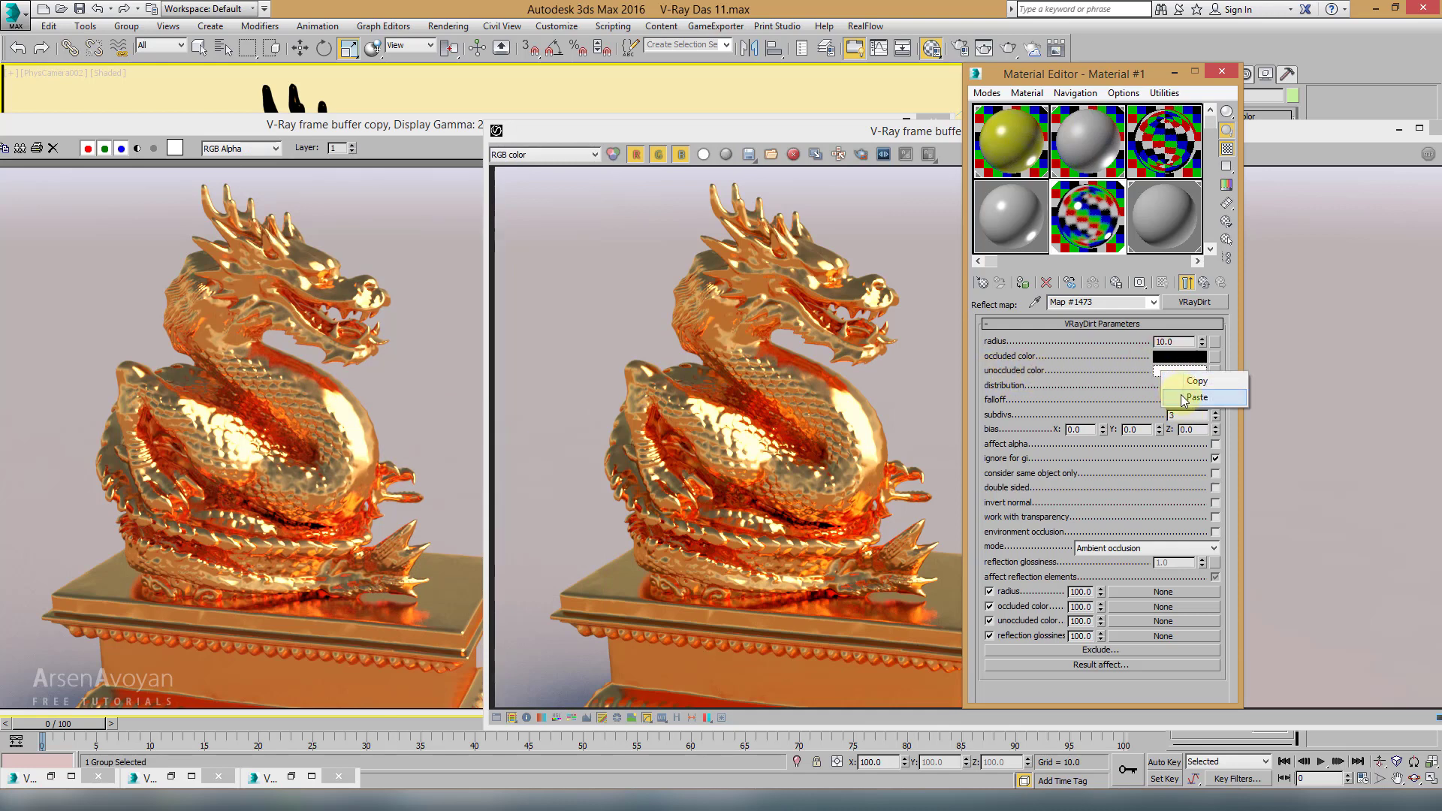
left_click(1181, 394)
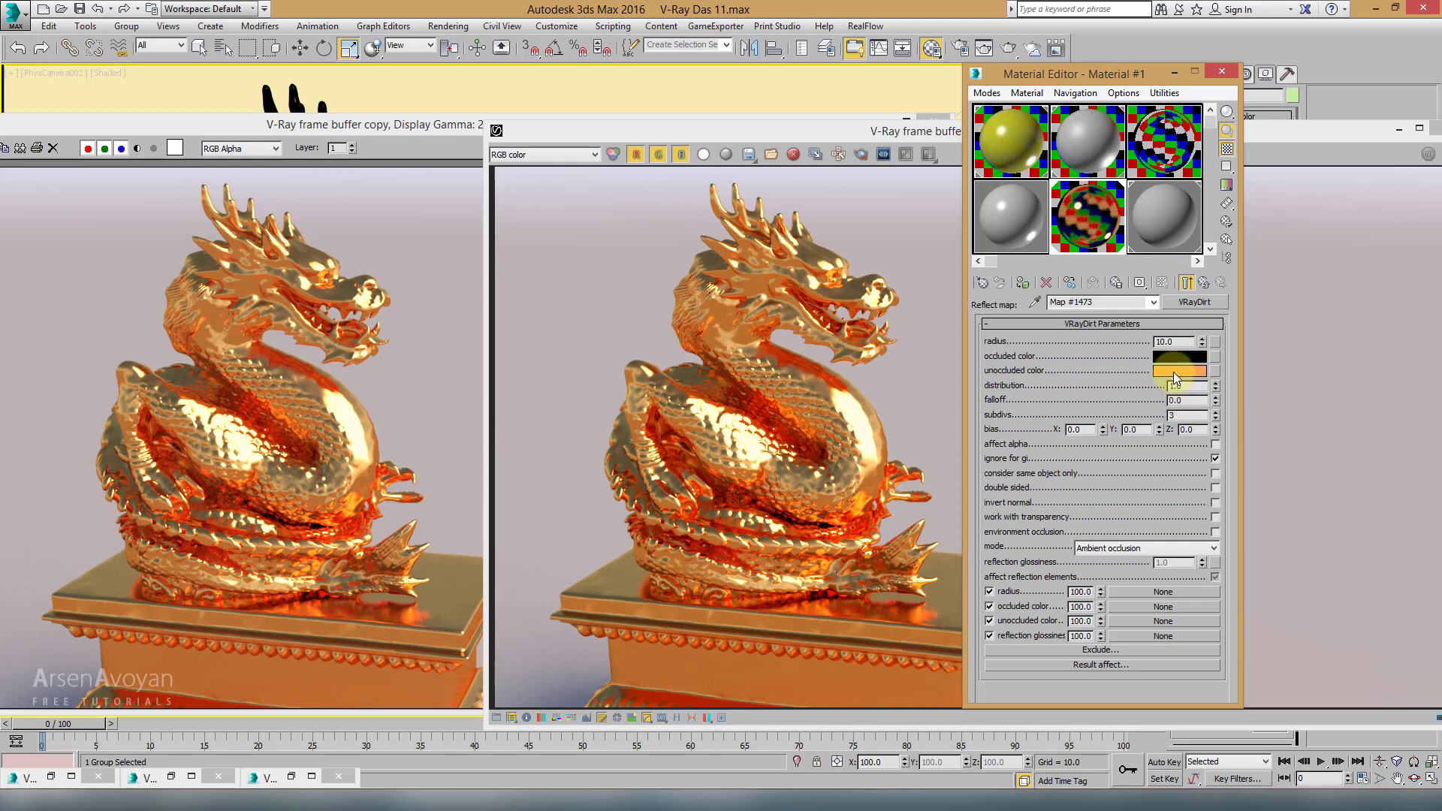
left_click(1205, 283)
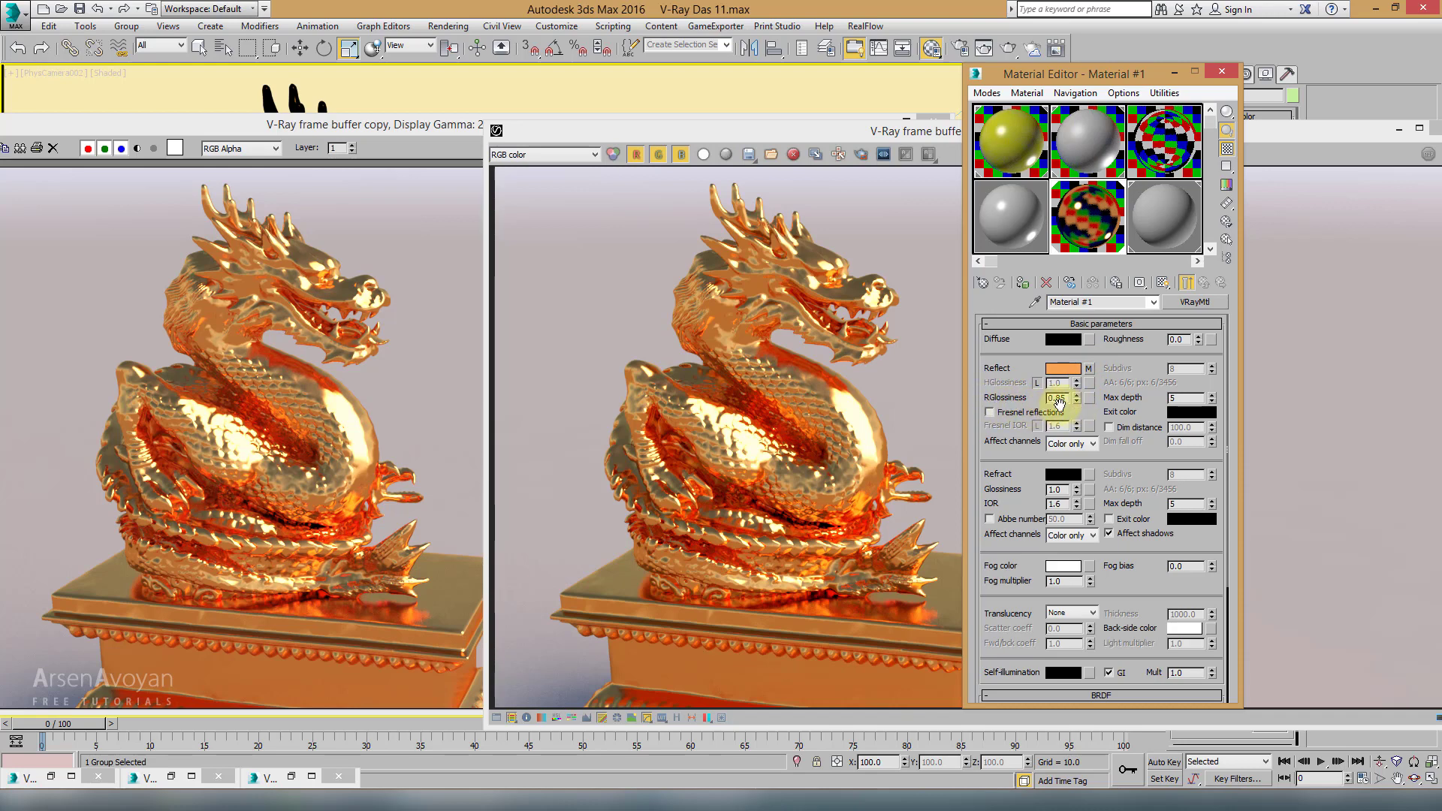
Step: Add a VRayDirt map to the RGlossiness slot and set its unoccluded color to a grey with value 218
left_click(1089, 398)
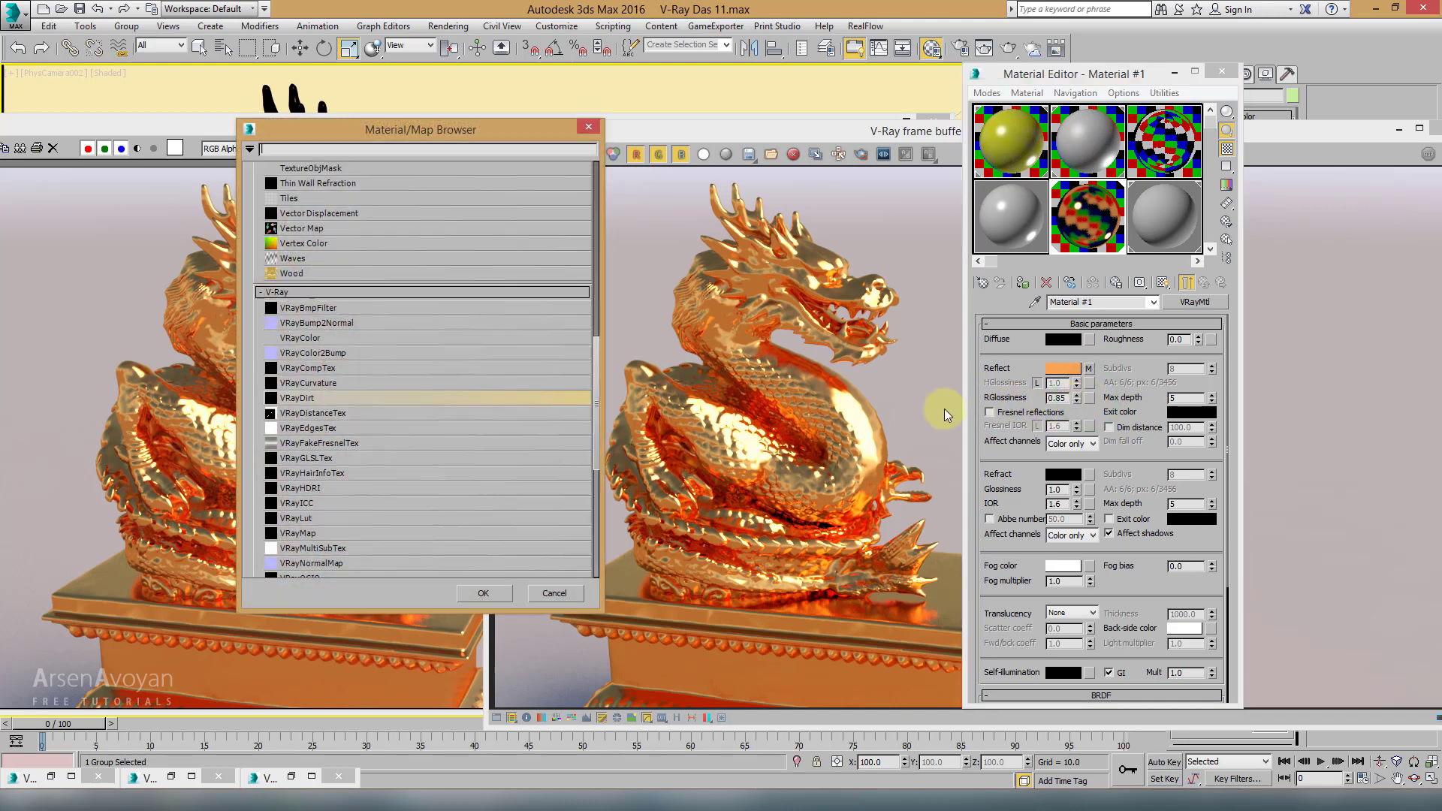
double_click(323, 396)
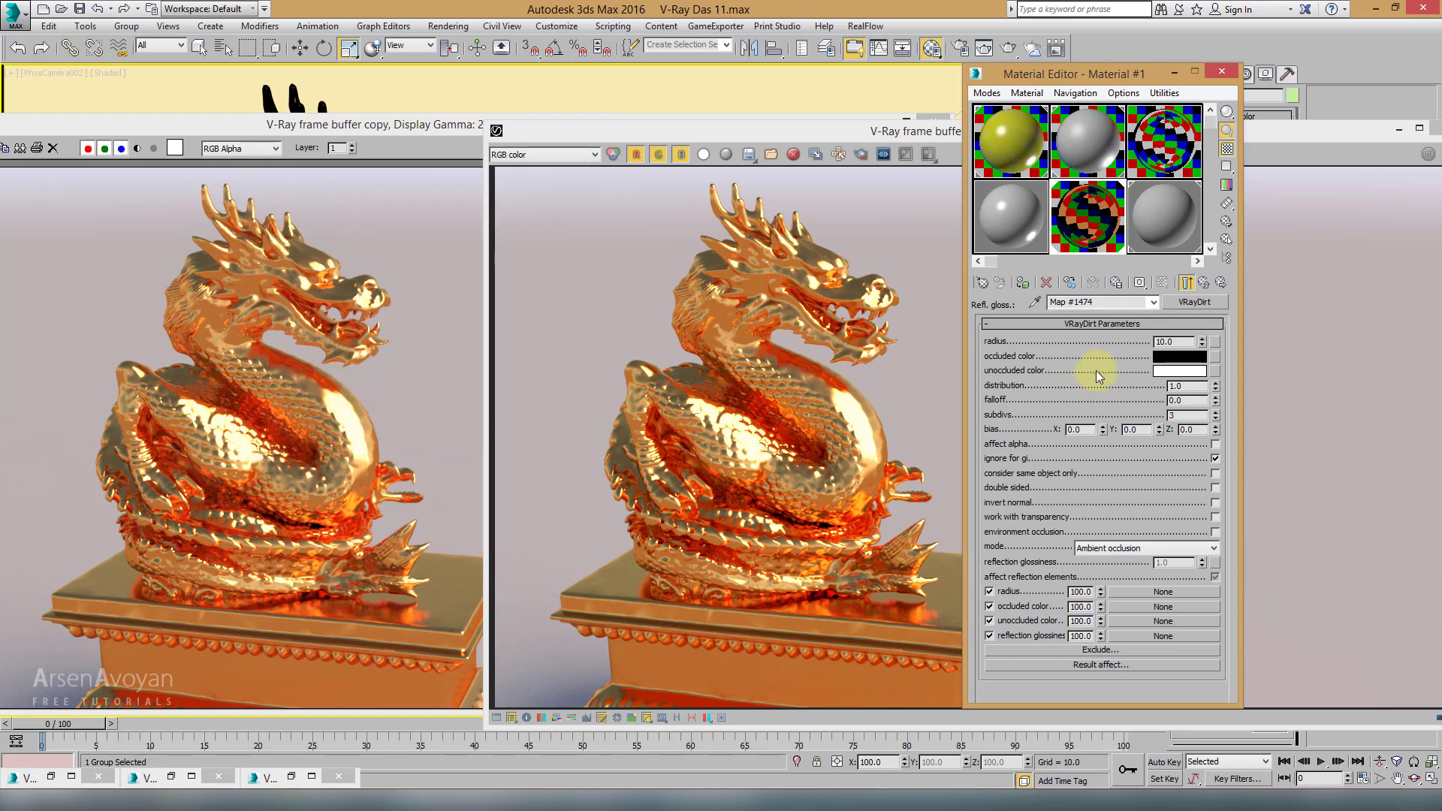
left_click(1166, 372)
left_click_drag(1068, 273, 936, 348)
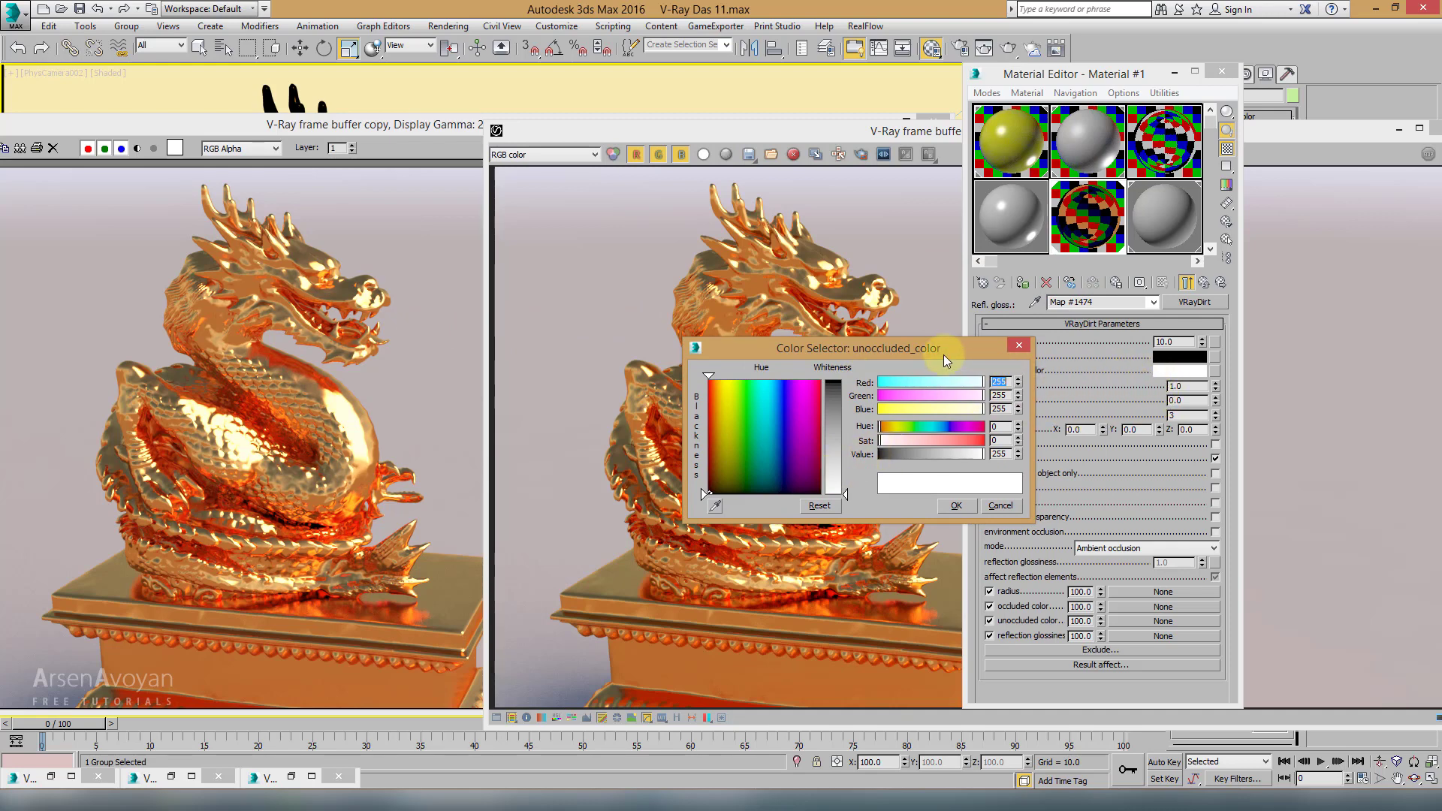
left_click_drag(944, 350, 936, 363)
left_click_drag(836, 508, 841, 490)
left_click(949, 518)
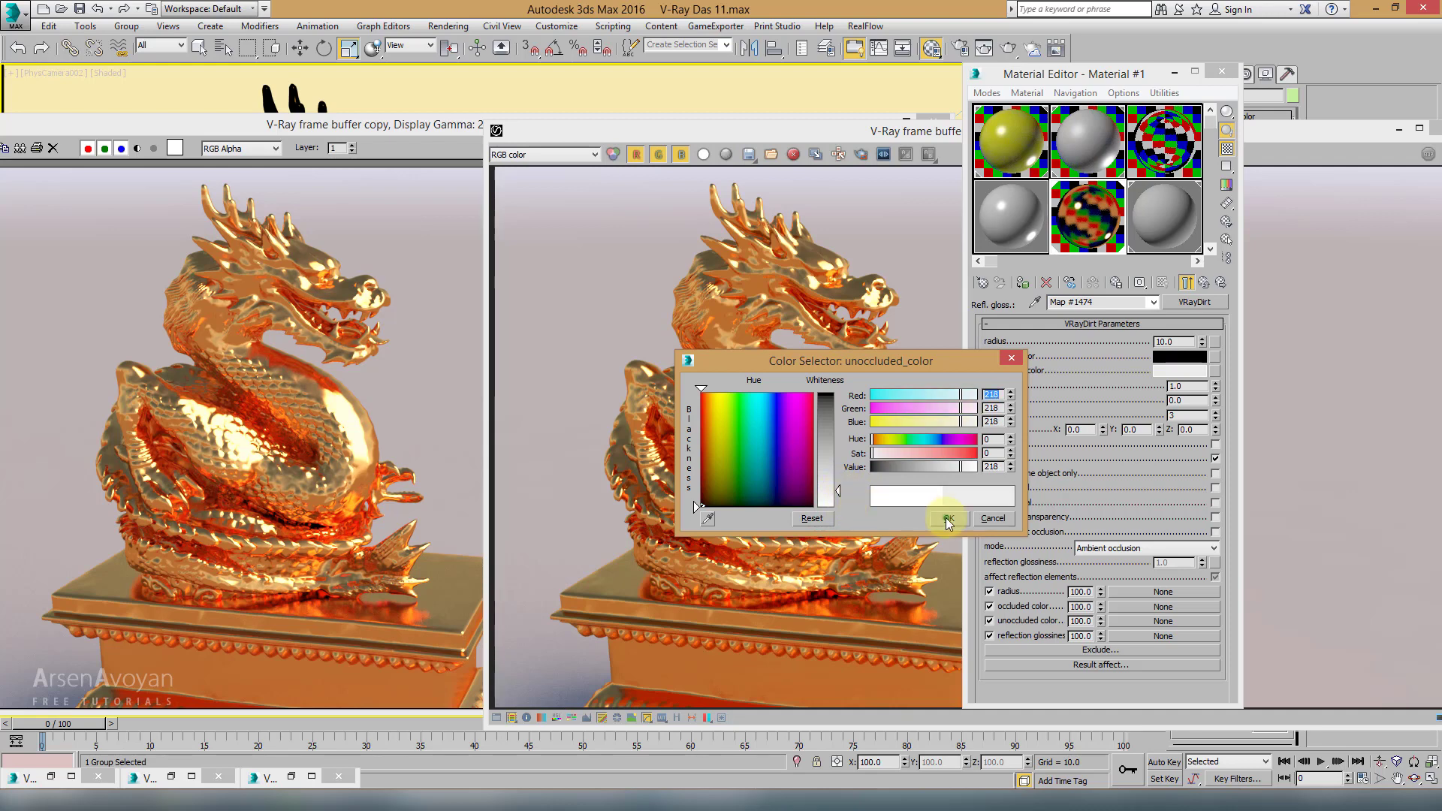
left_click(1187, 282)
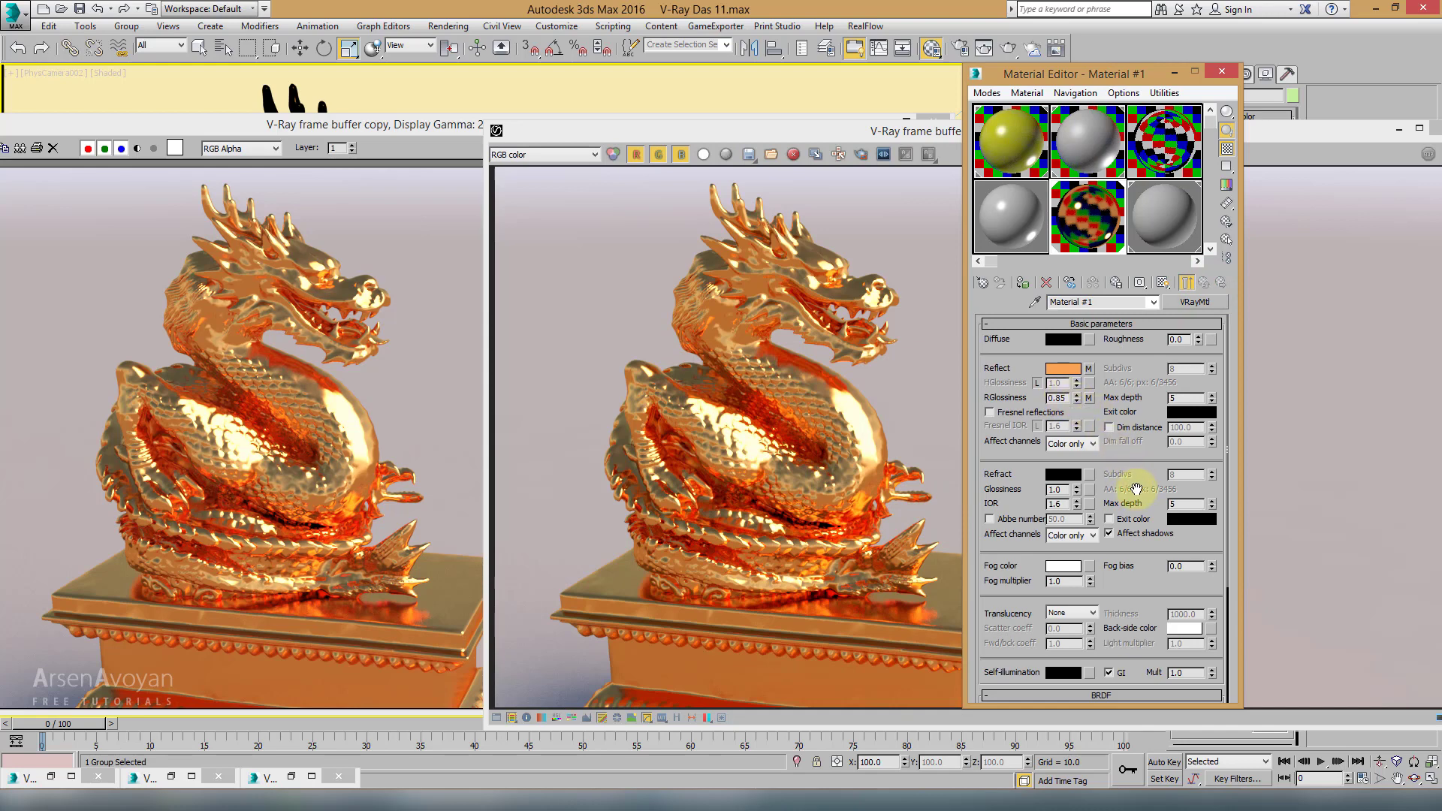
Step: Review Material #1's map assignments and the VRayDirt parameters of its Reflect and RGlossiness maps
scroll(1134, 485, "down", 3)
left_click(1111, 648)
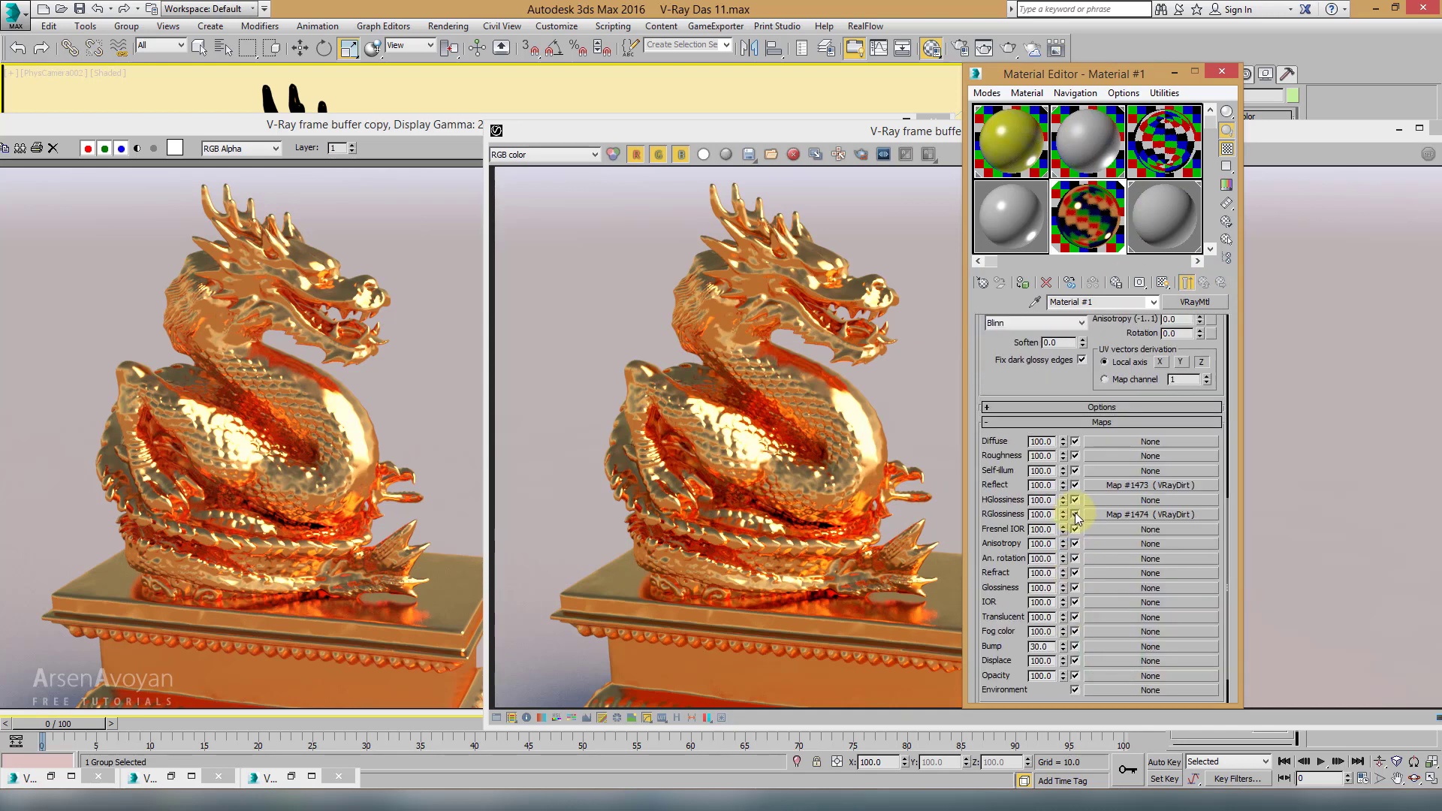
left_click(1075, 514)
left_click(1122, 484)
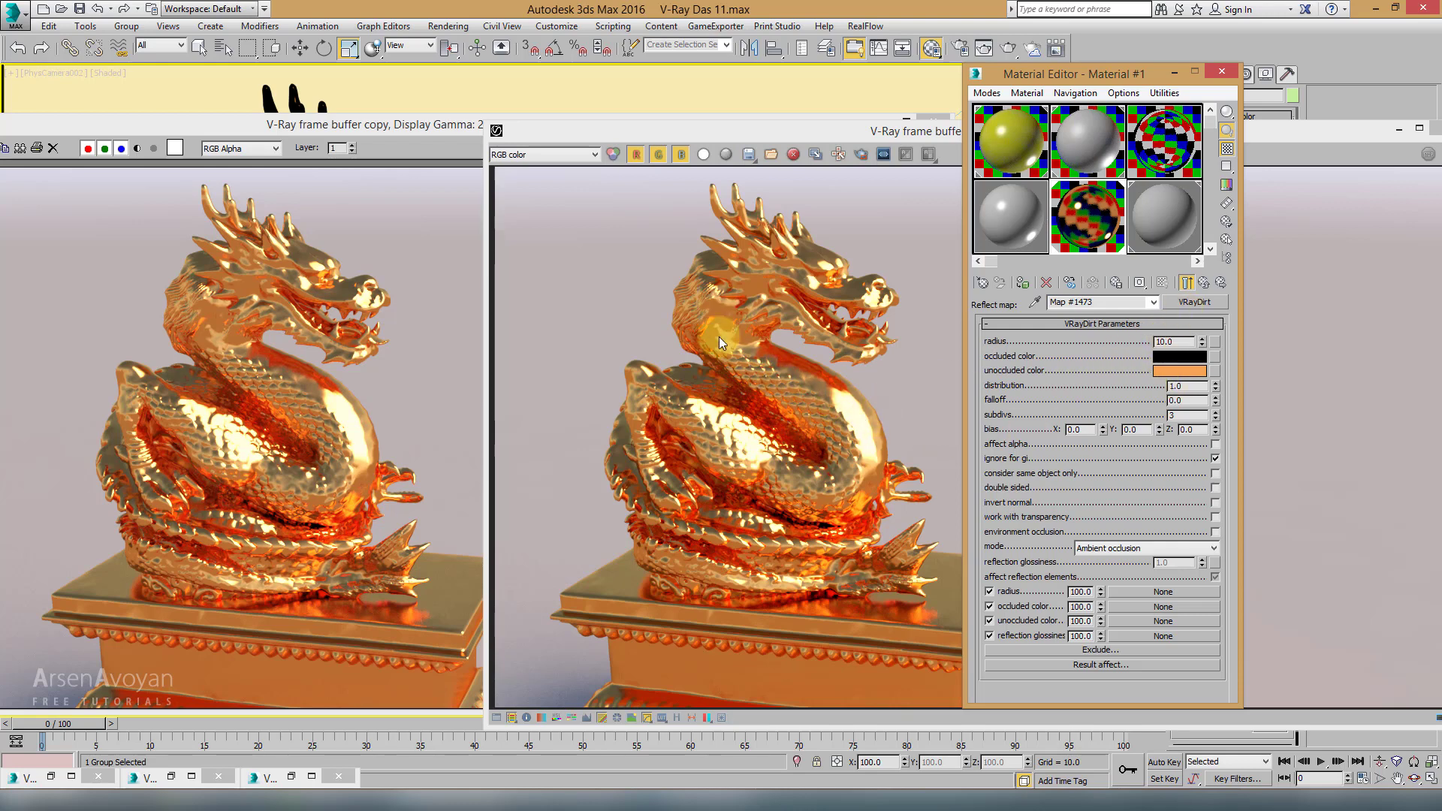
left_click(1194, 285)
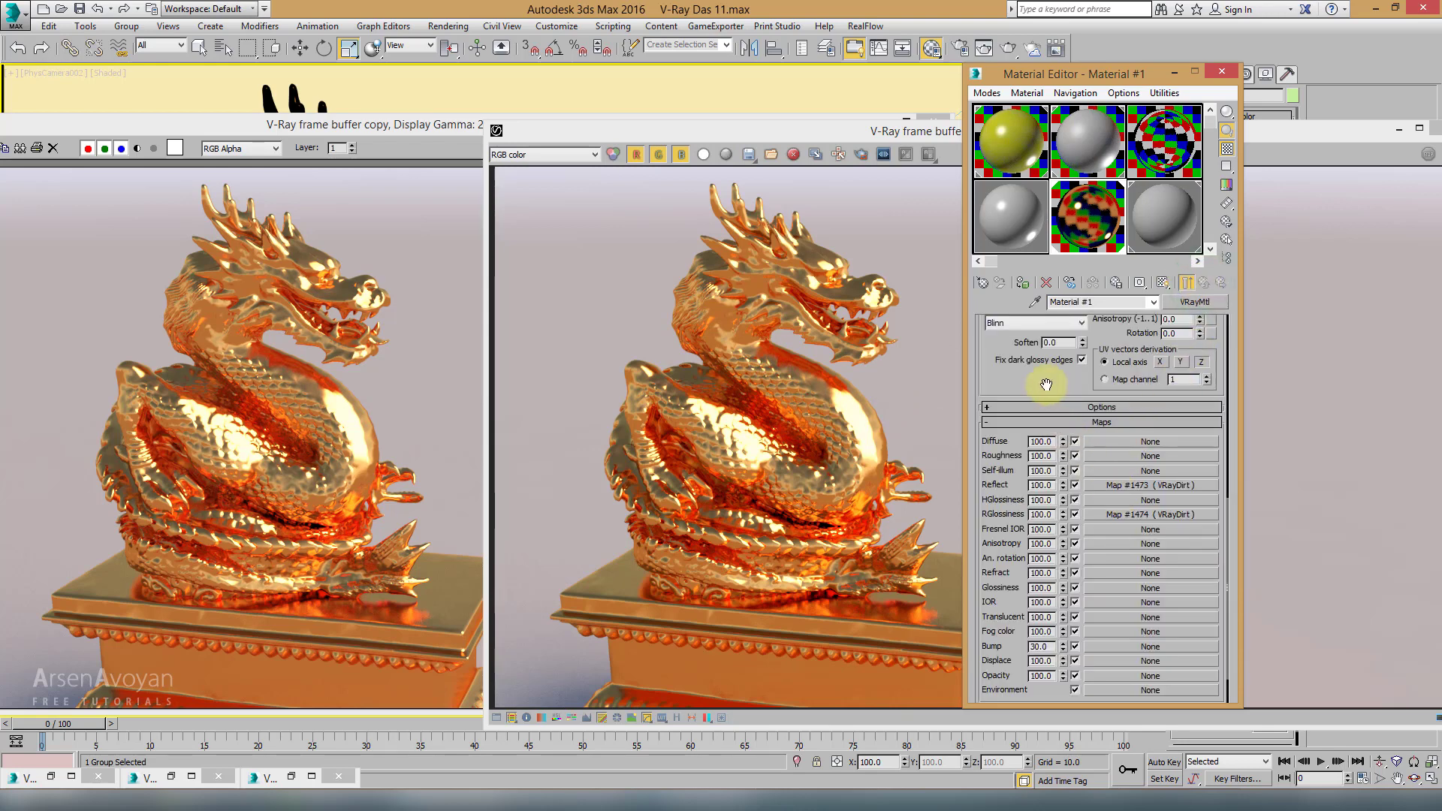
scroll(1097, 571, "up", 5)
scroll(1131, 572, "up", 1)
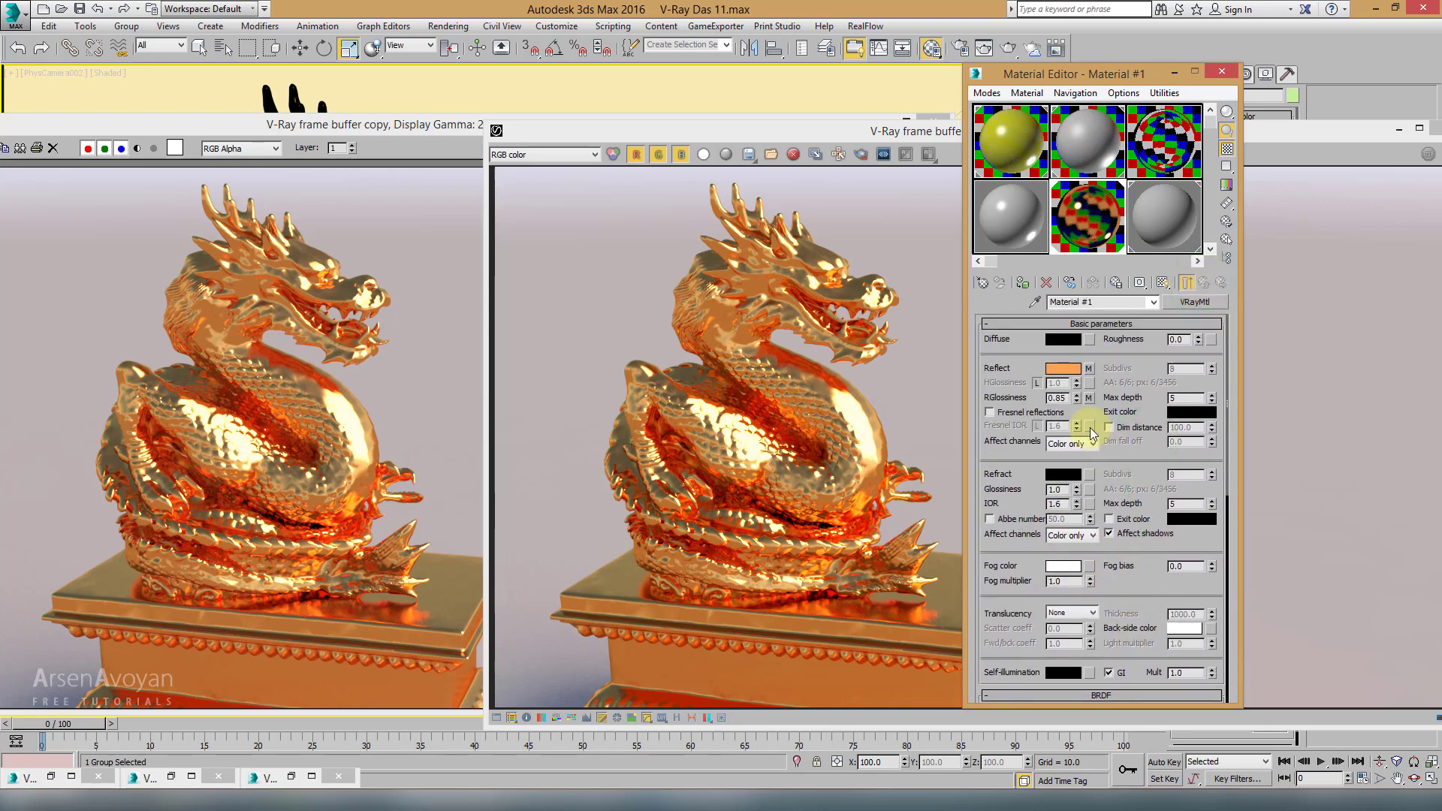
left_click(1089, 401)
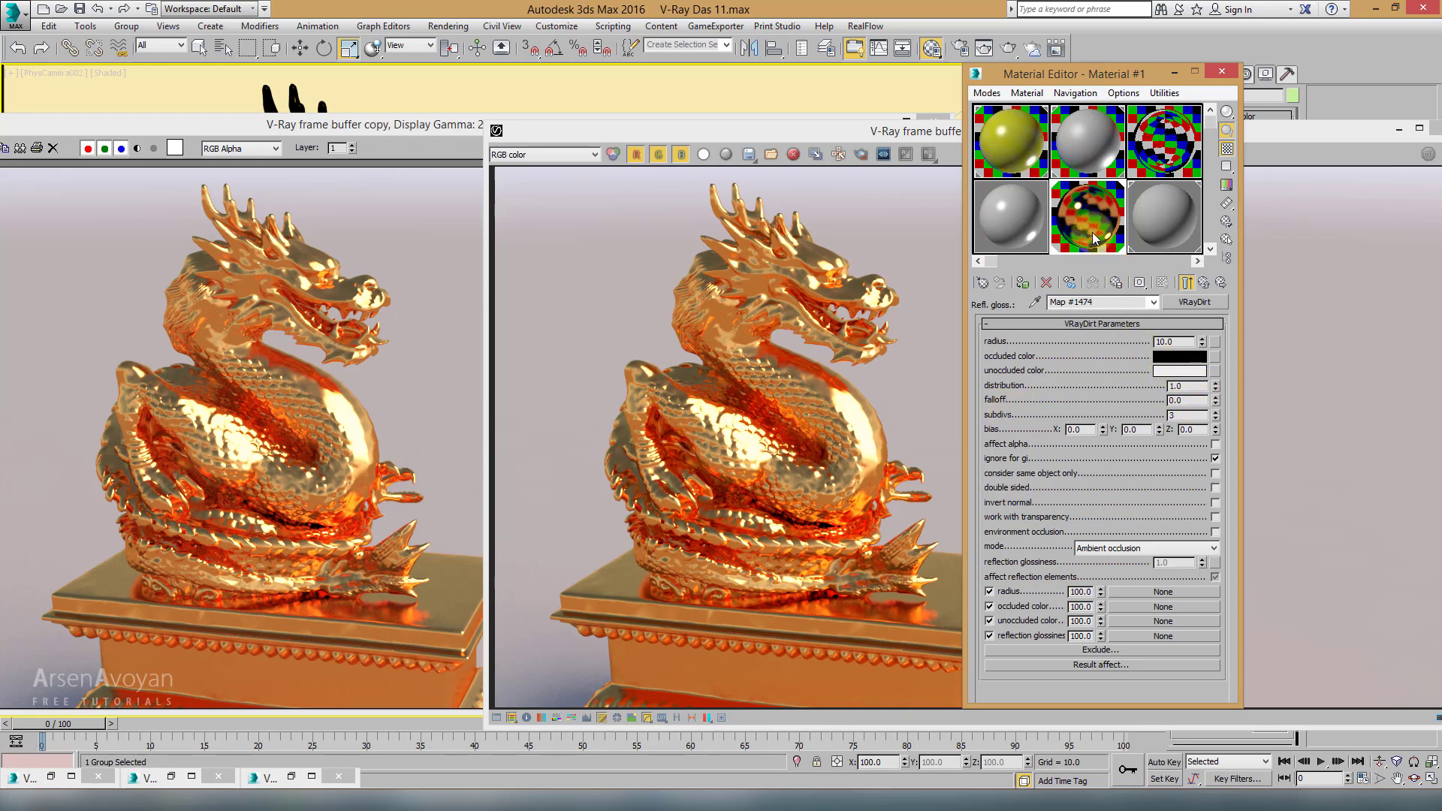
left_click(1204, 283)
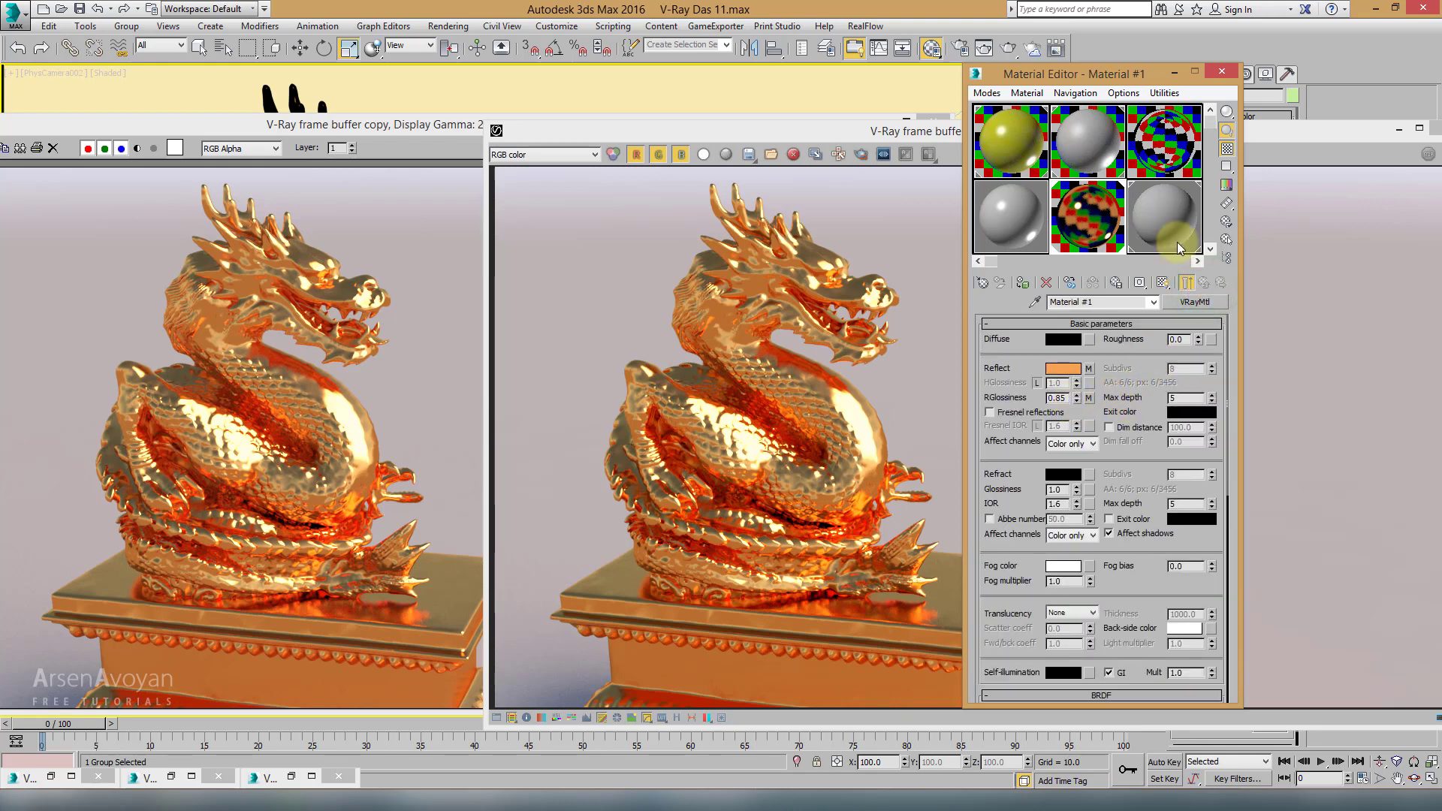
Step: Render the dragon with the dirt-mapped gold material and position the new frame buffer beside the earlier gold render
left_click(1315, 138)
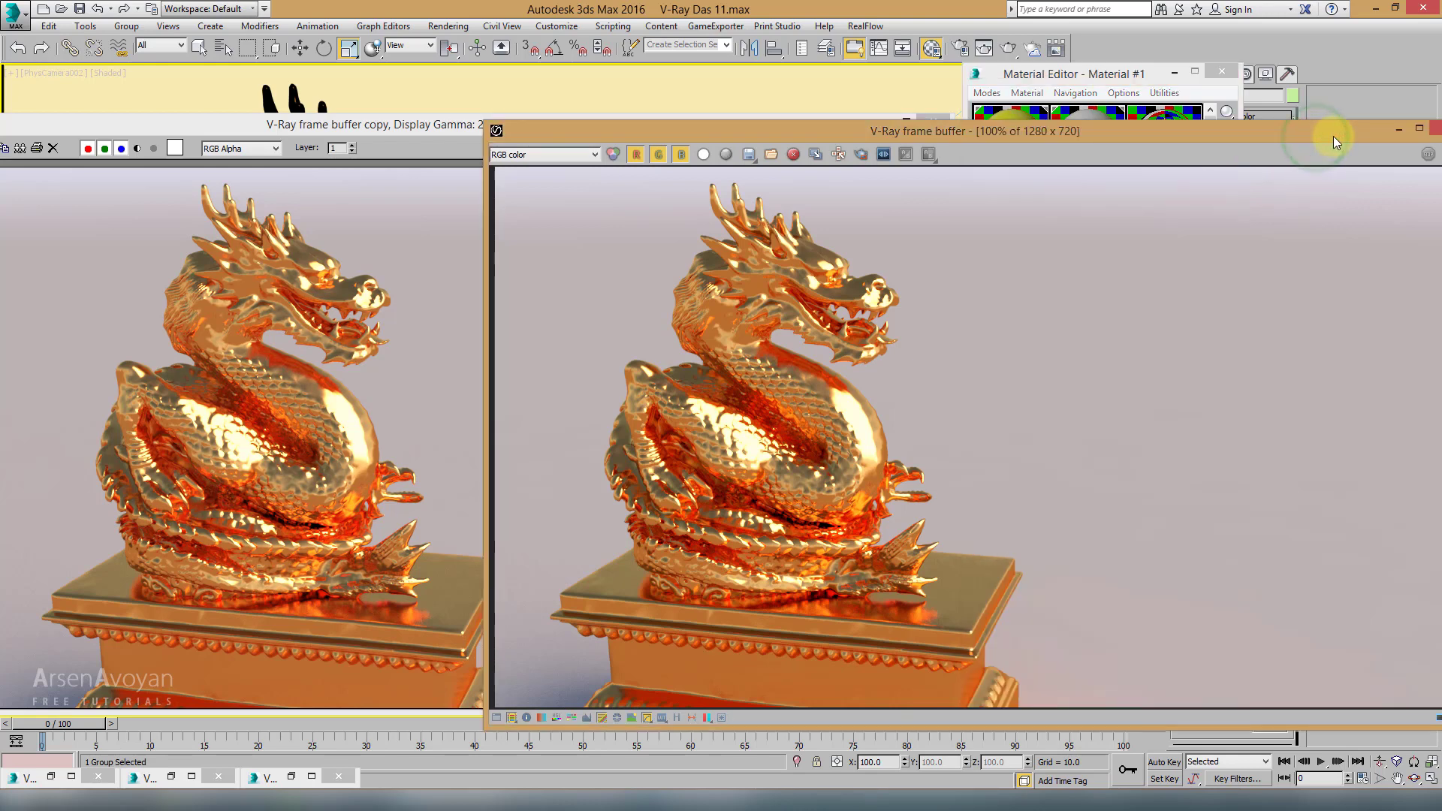
left_click(1007, 50)
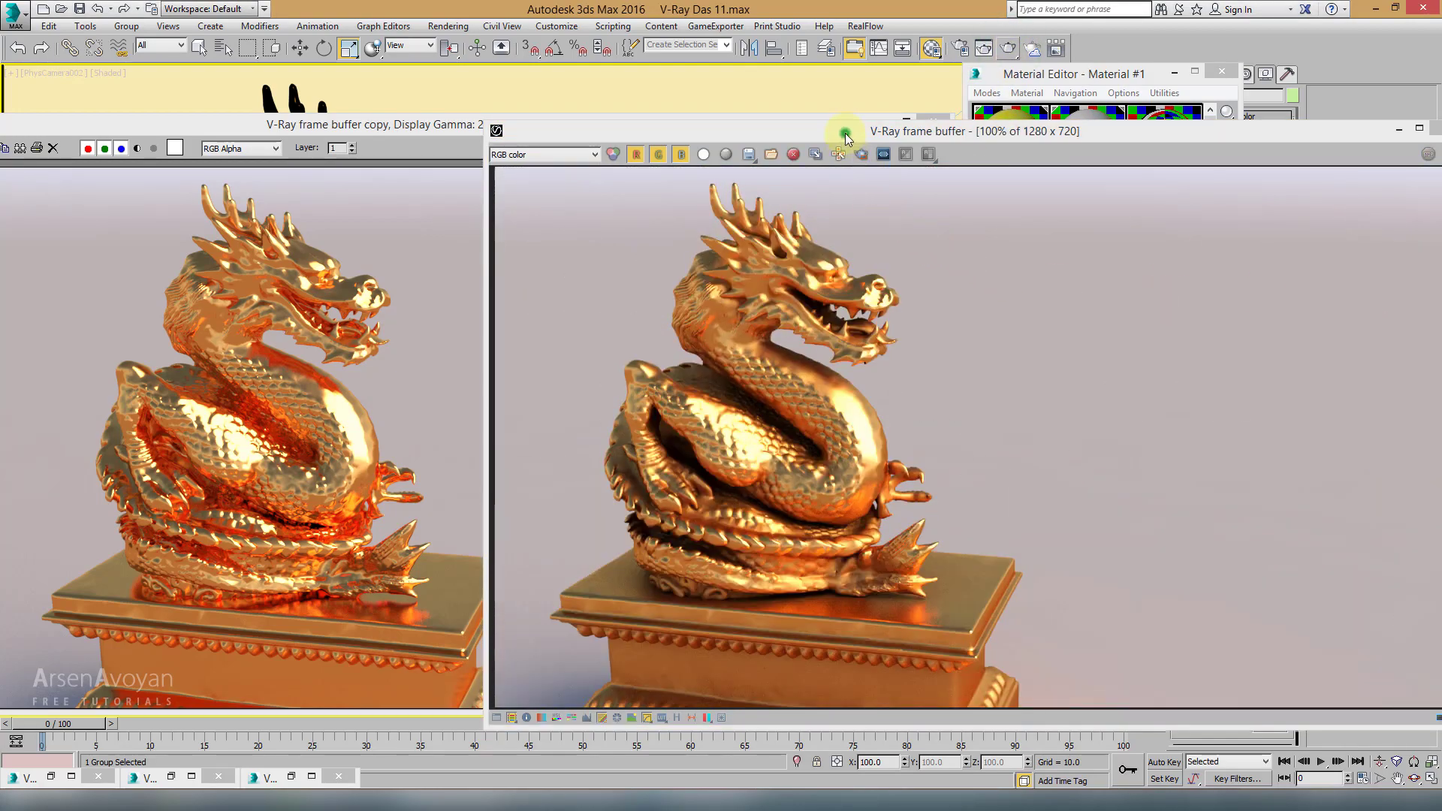
left_click_drag(844, 136, 875, 131)
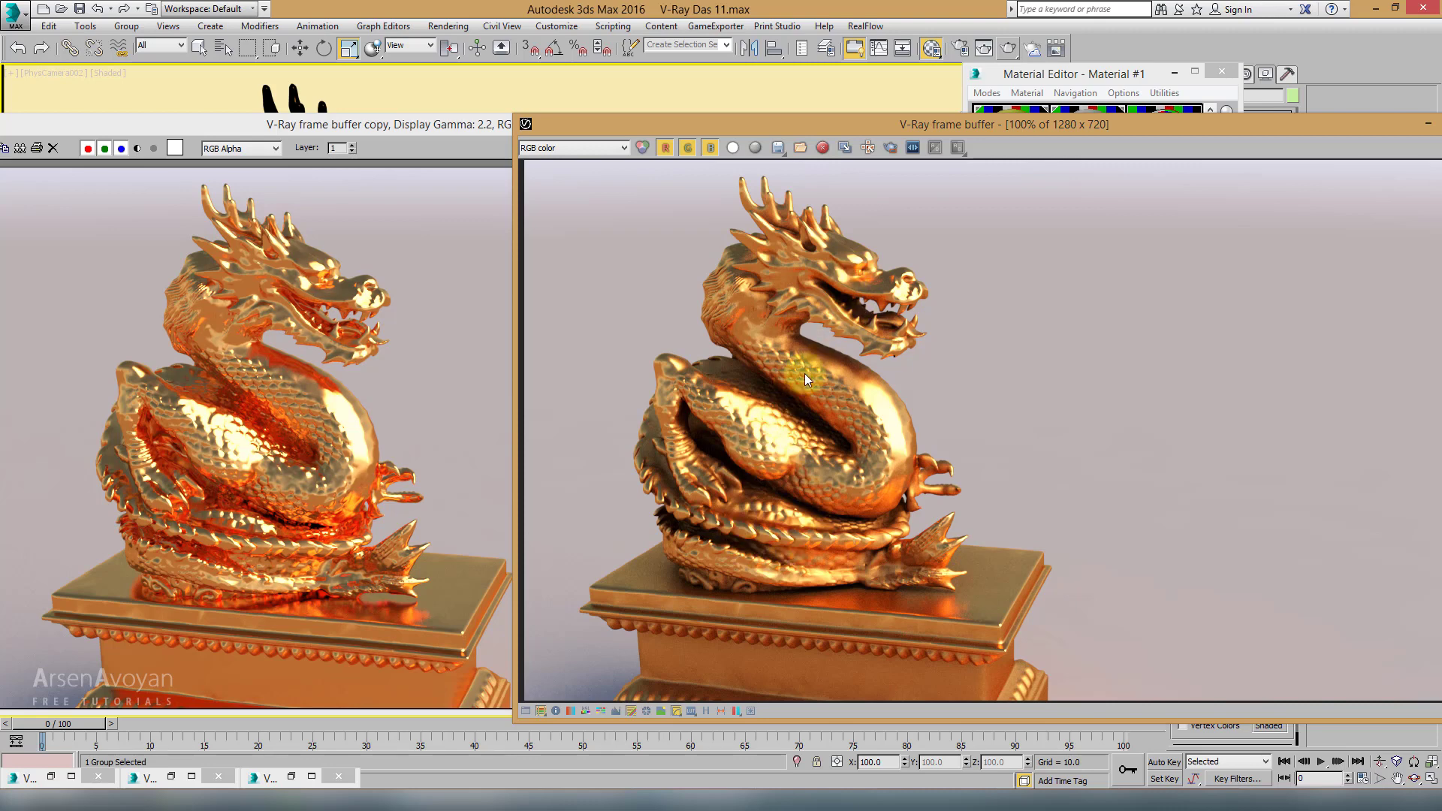
Step: Compare the pedestal and the dragon's lower coils at close range in the new render and the earlier copy
left_click(1034, 74)
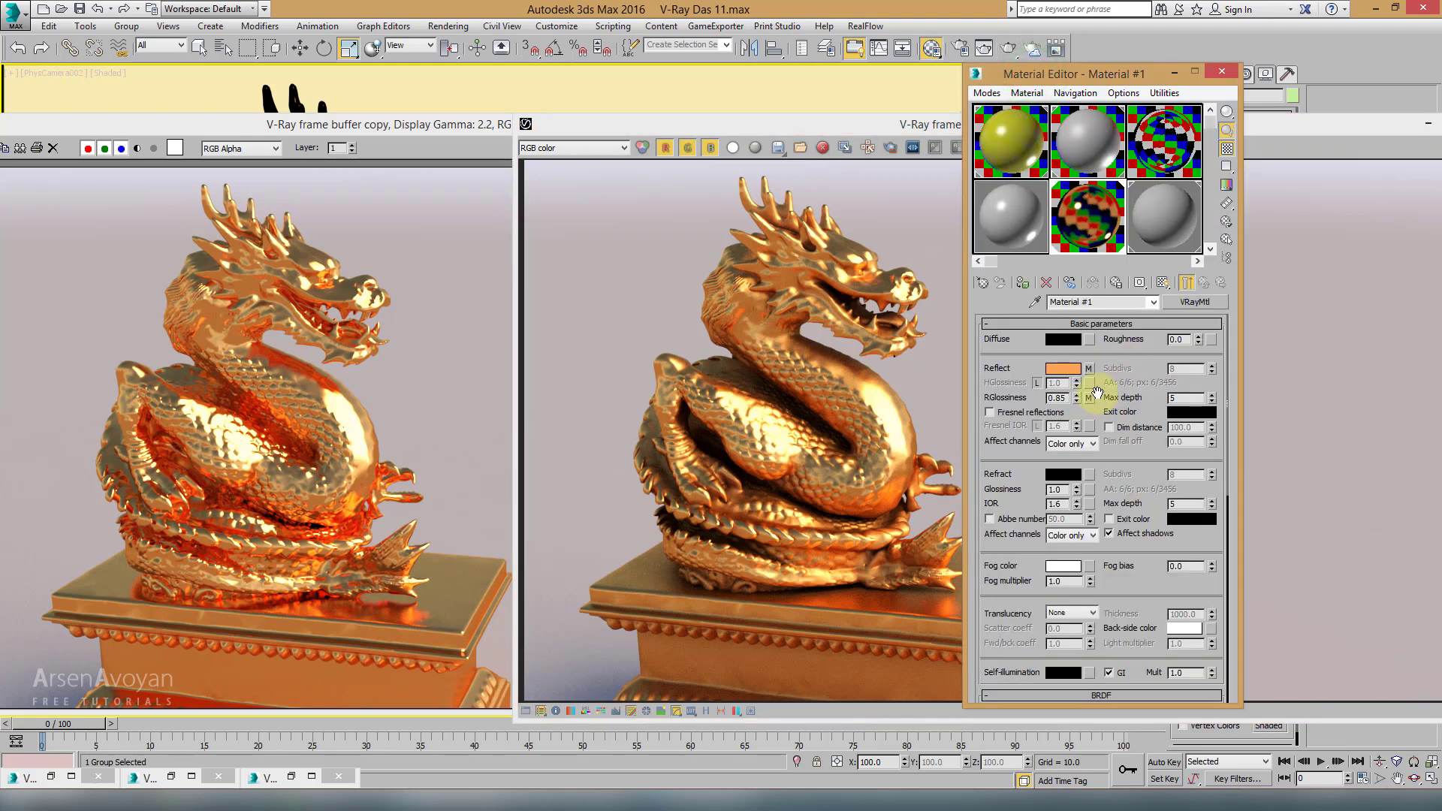
left_click(876, 376)
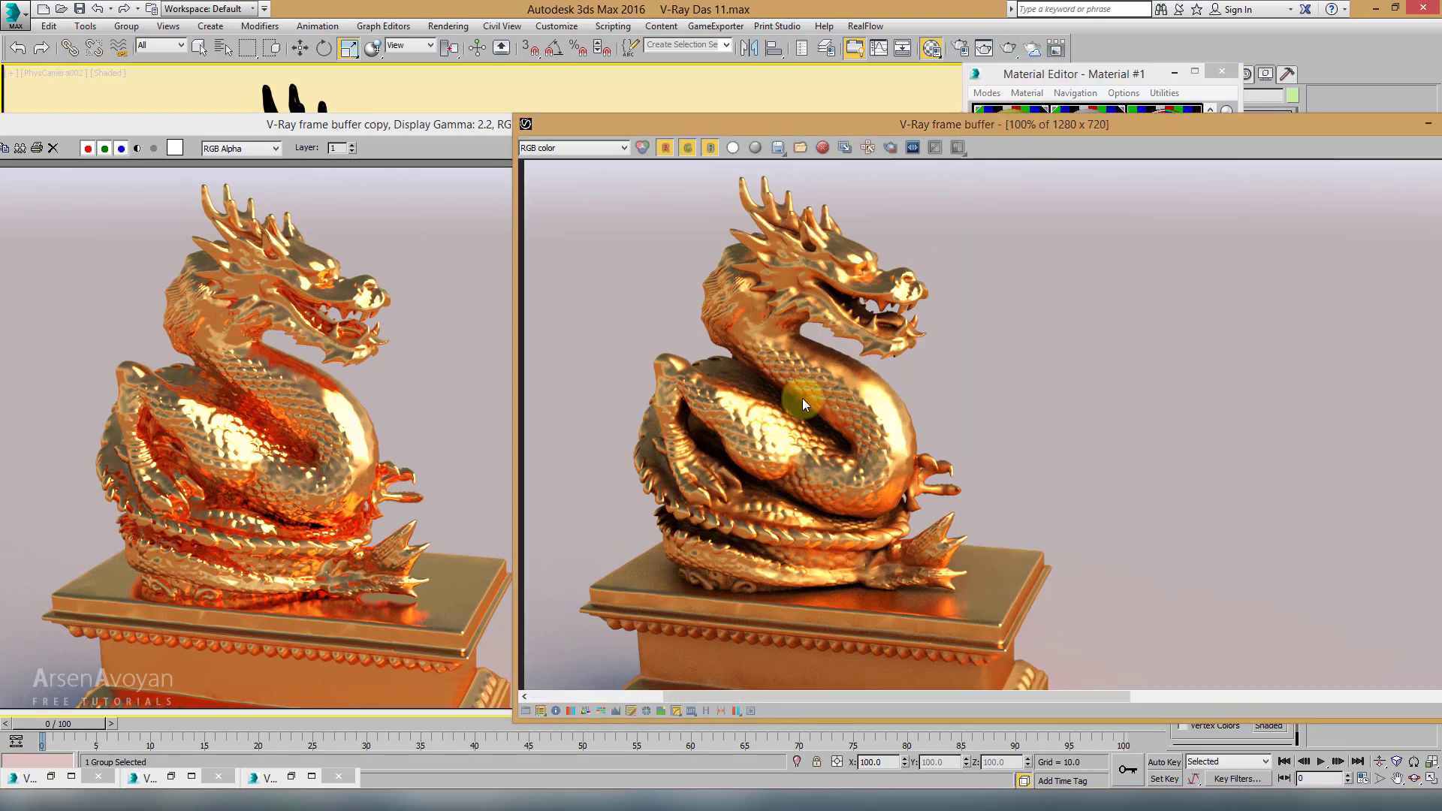
scroll(802, 398, "up", 1)
middle_click_drag(872, 394, 963, 511)
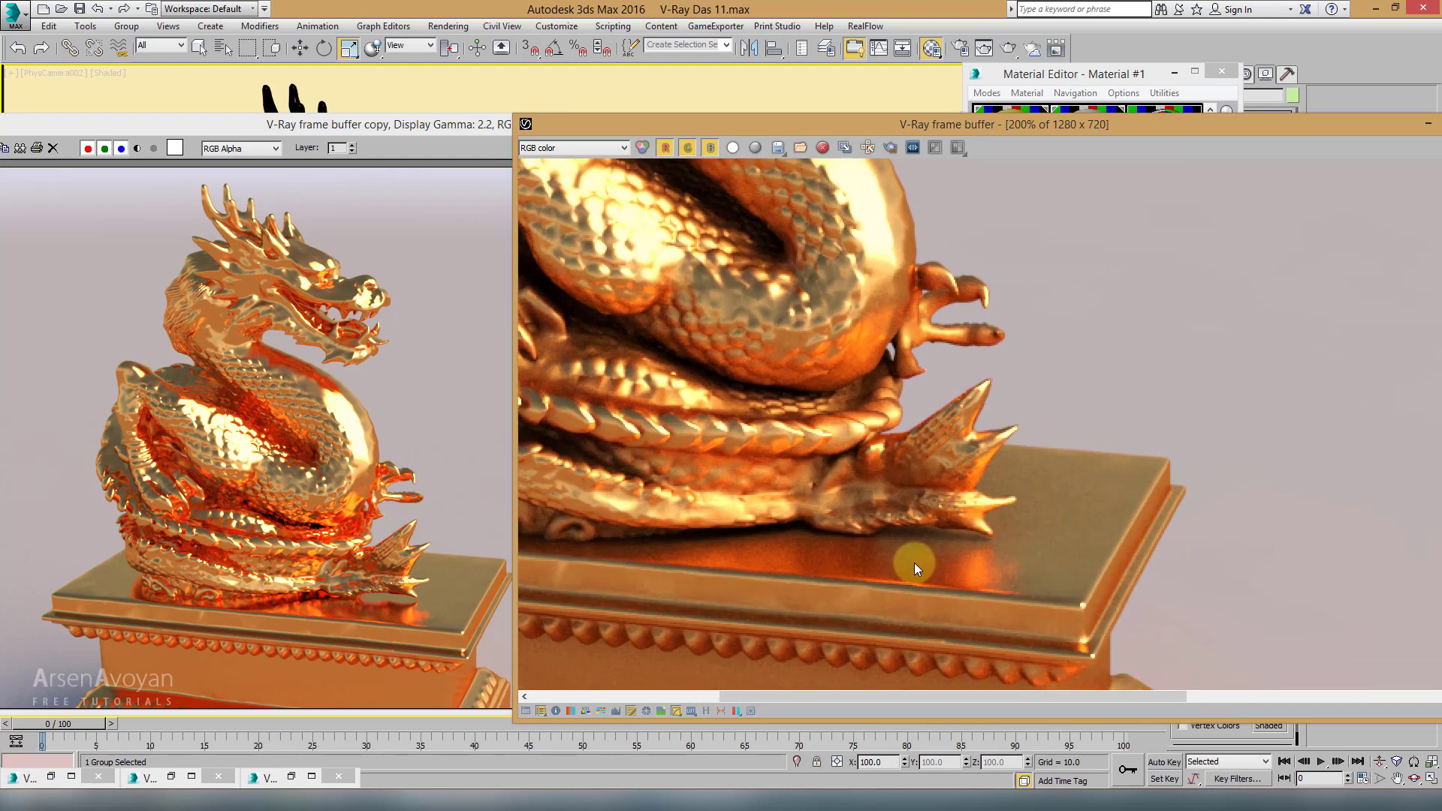
middle_click_drag(754, 542, 912, 534)
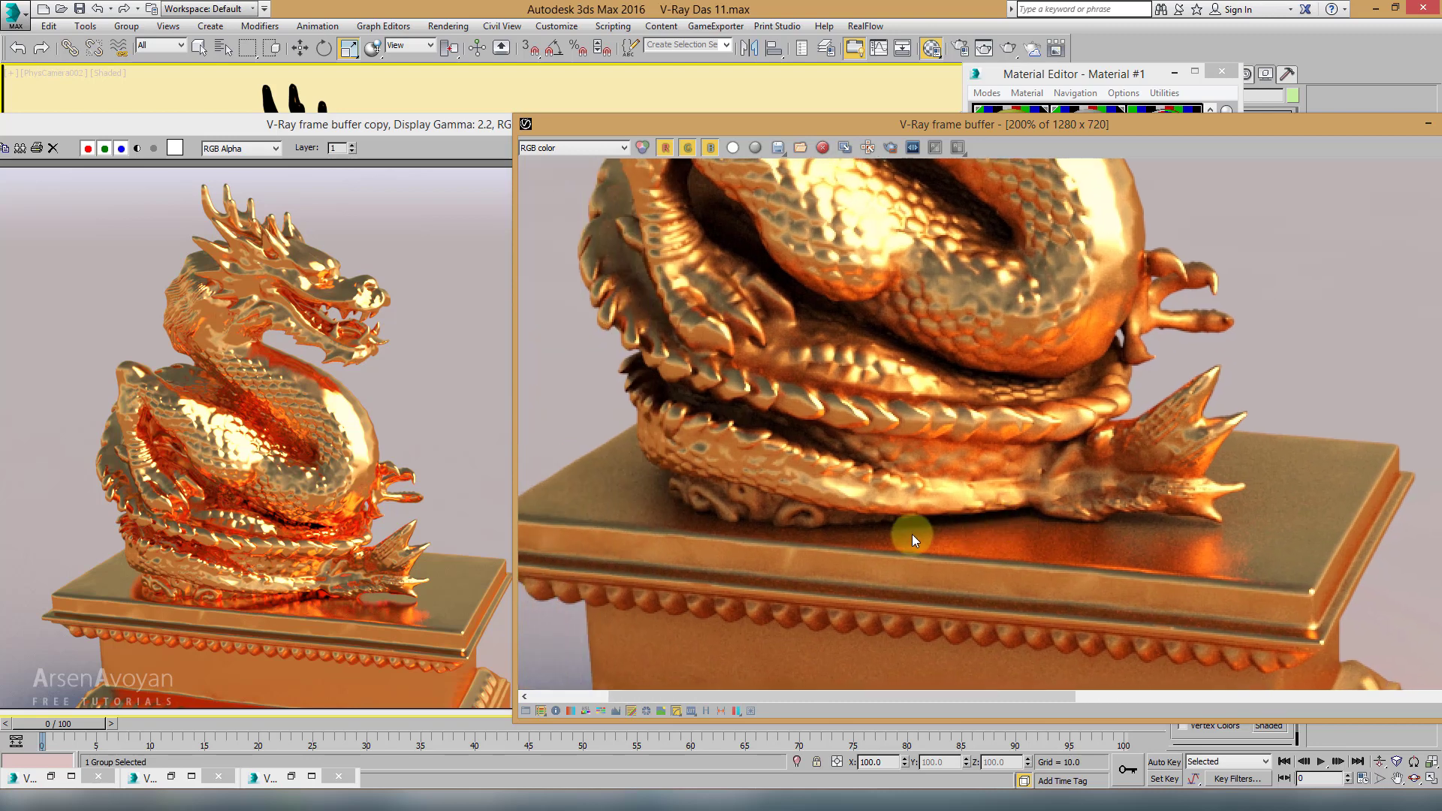
scroll(777, 512, "up", 1)
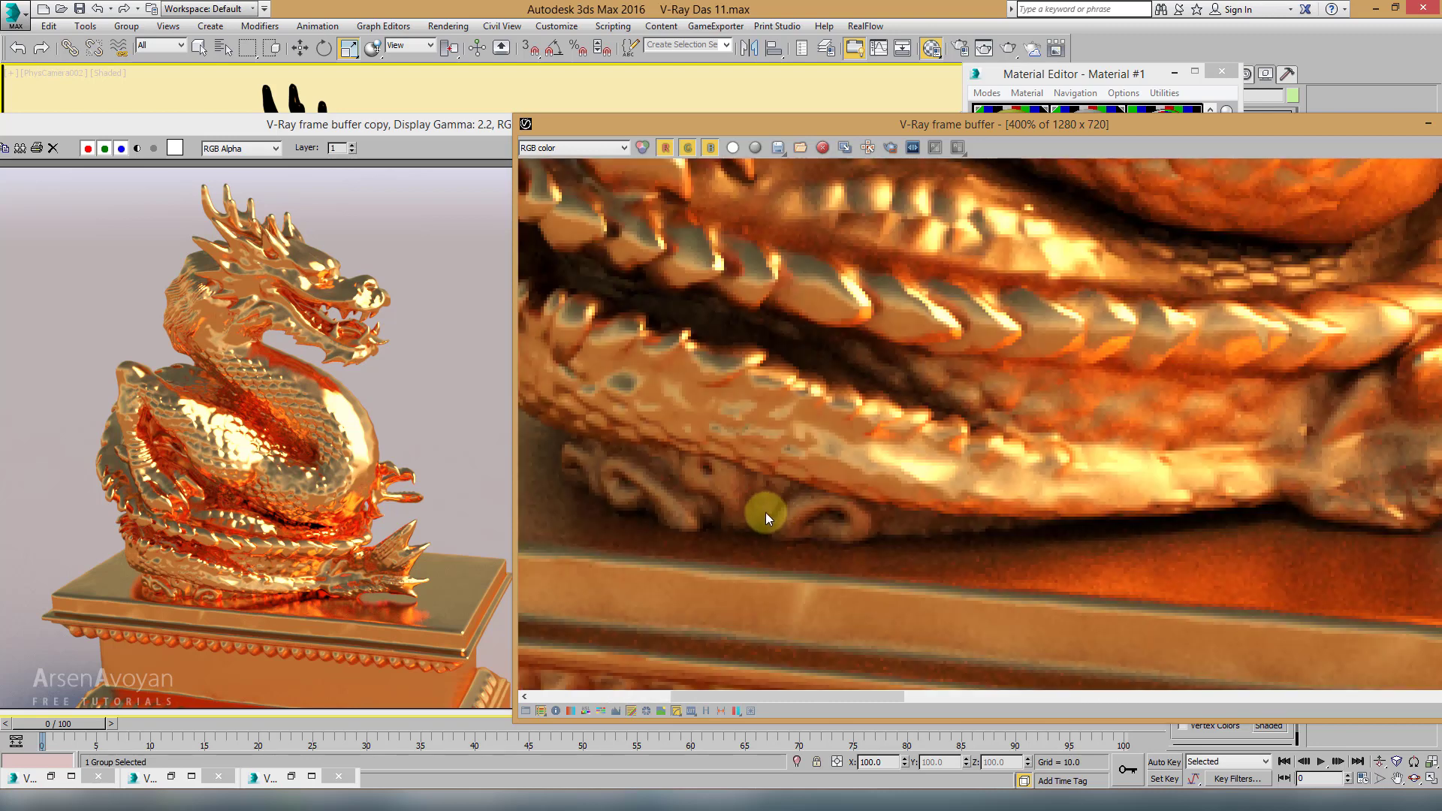
middle_click_drag(765, 512, 815, 516)
left_click(295, 555)
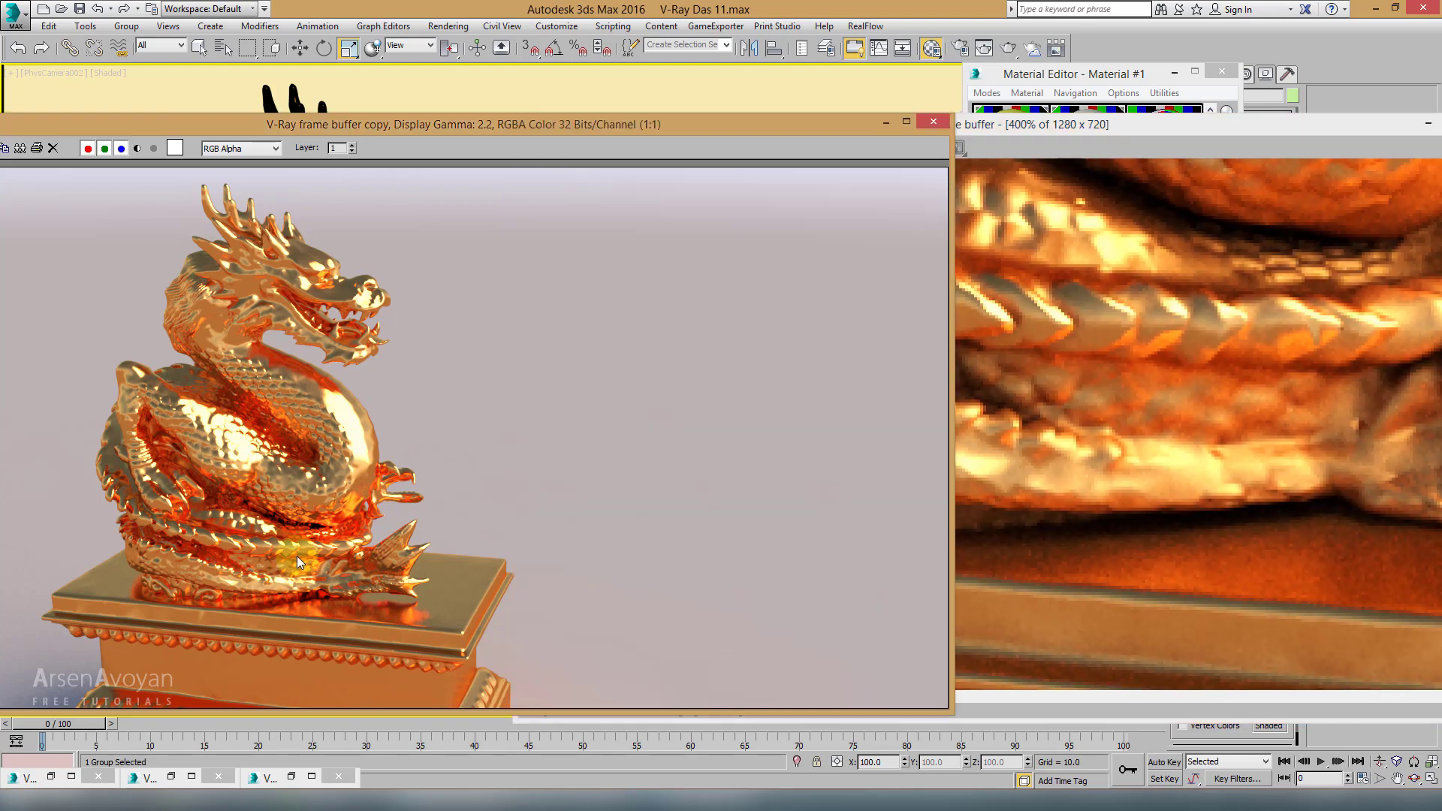
scroll(296, 556, "up", 1)
middle_click_drag(218, 565, 377, 507)
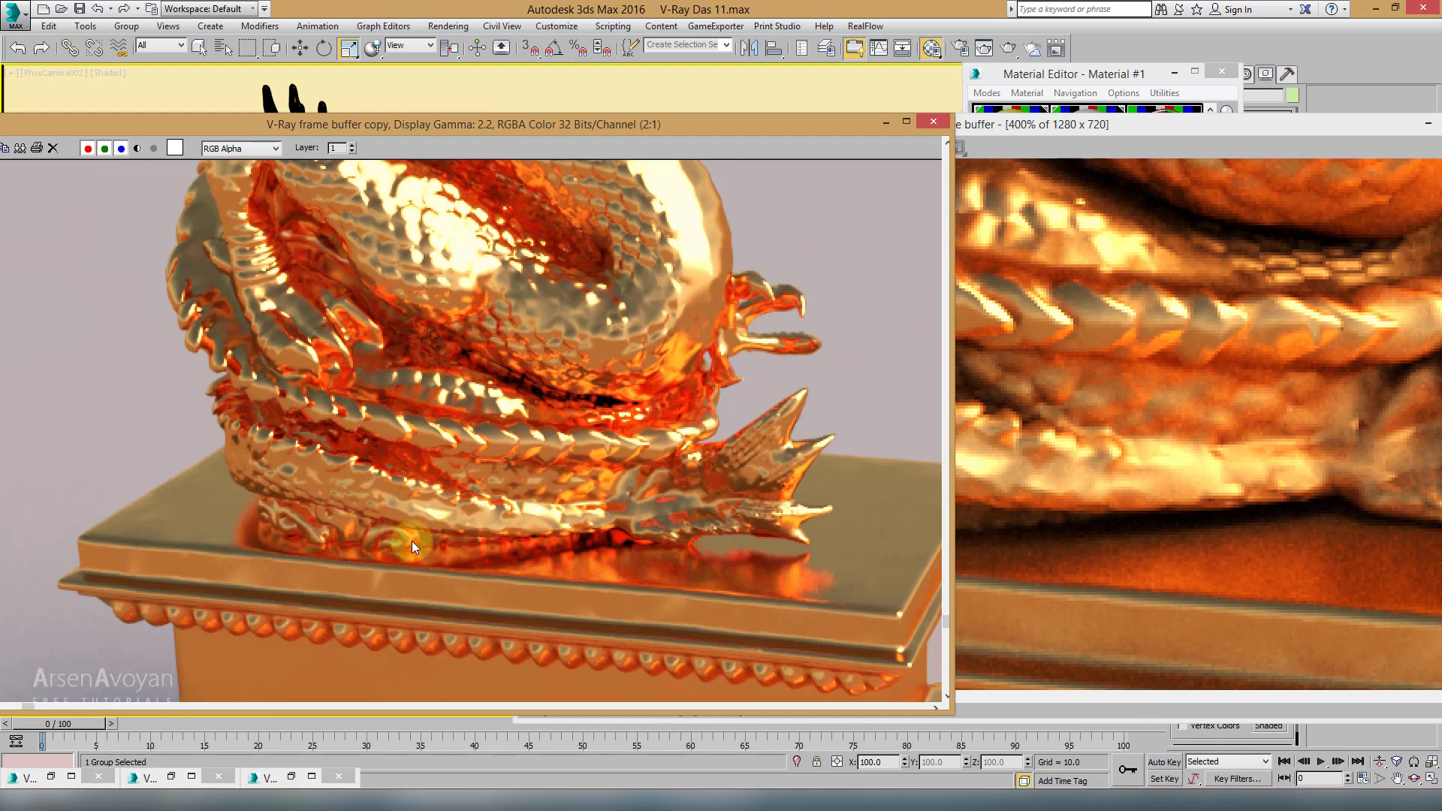
left_click(1010, 500)
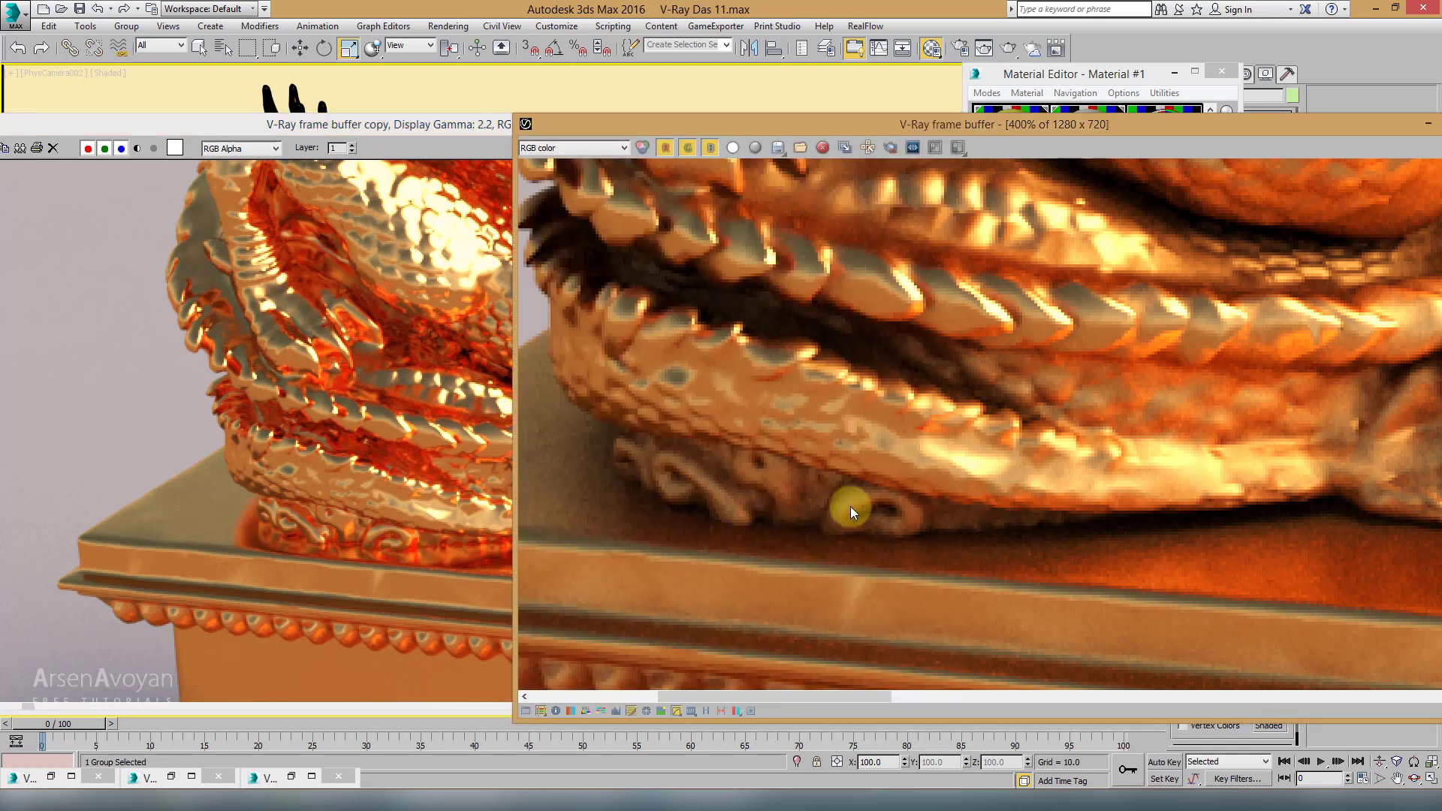
Step: Compare the scales and crevices of the dragon's coiled body in both renders
middle_click_drag(759, 383, 826, 417)
left_click(314, 404)
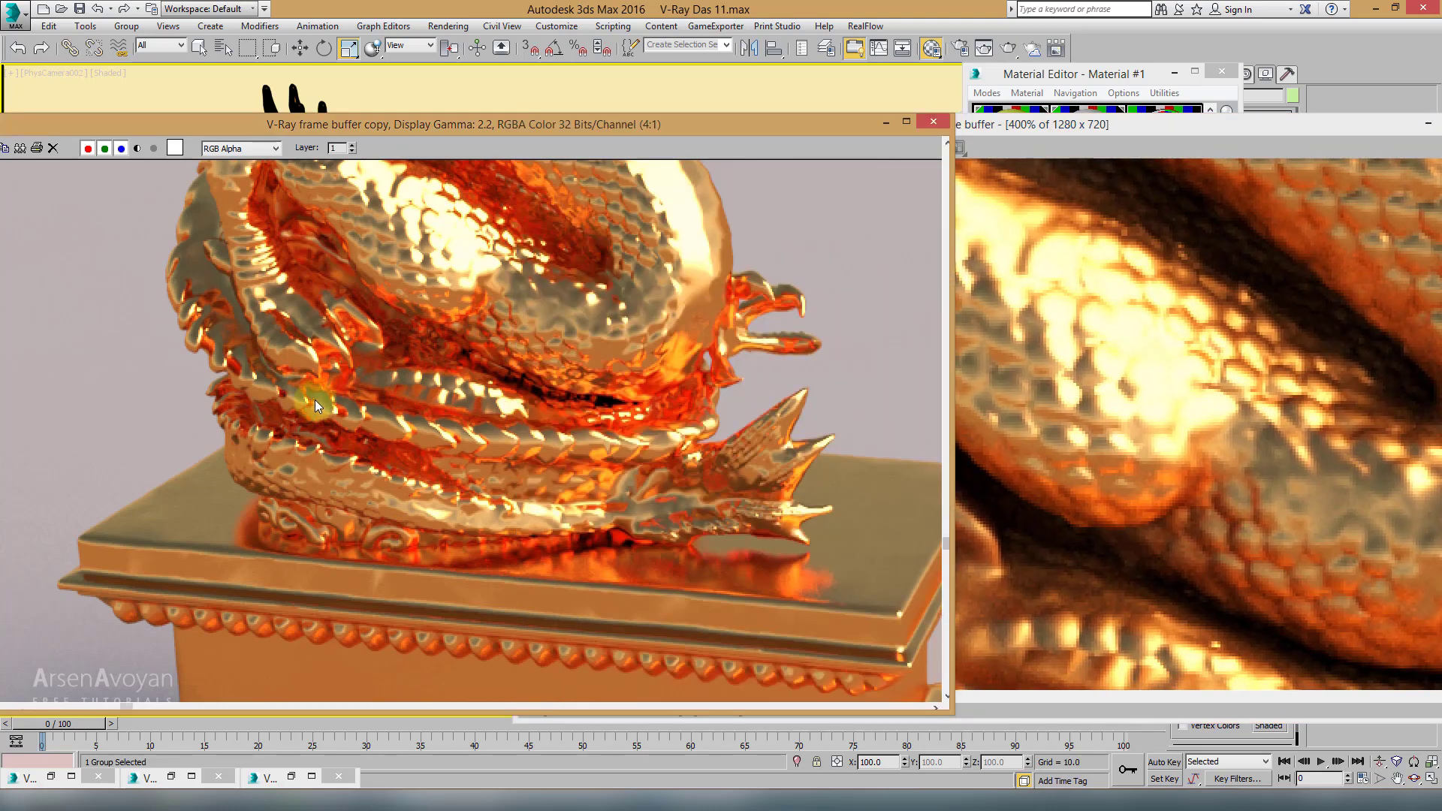
scroll(314, 399, "up", 3)
scroll(321, 394, "down", 1)
scroll(308, 409, "down", 1)
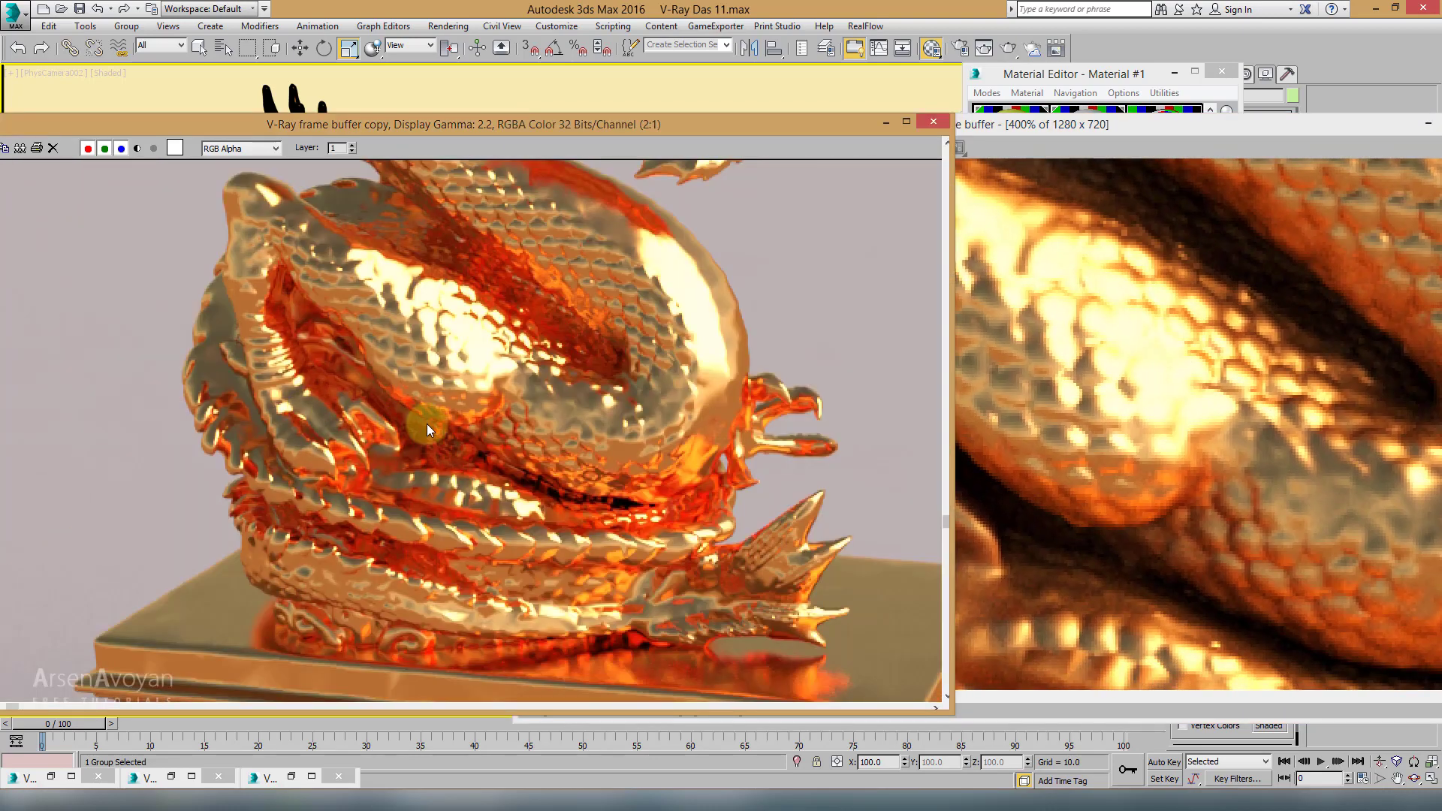
left_click(1063, 465)
scroll(1064, 466, "down", 1)
scroll(972, 451, "down", 1)
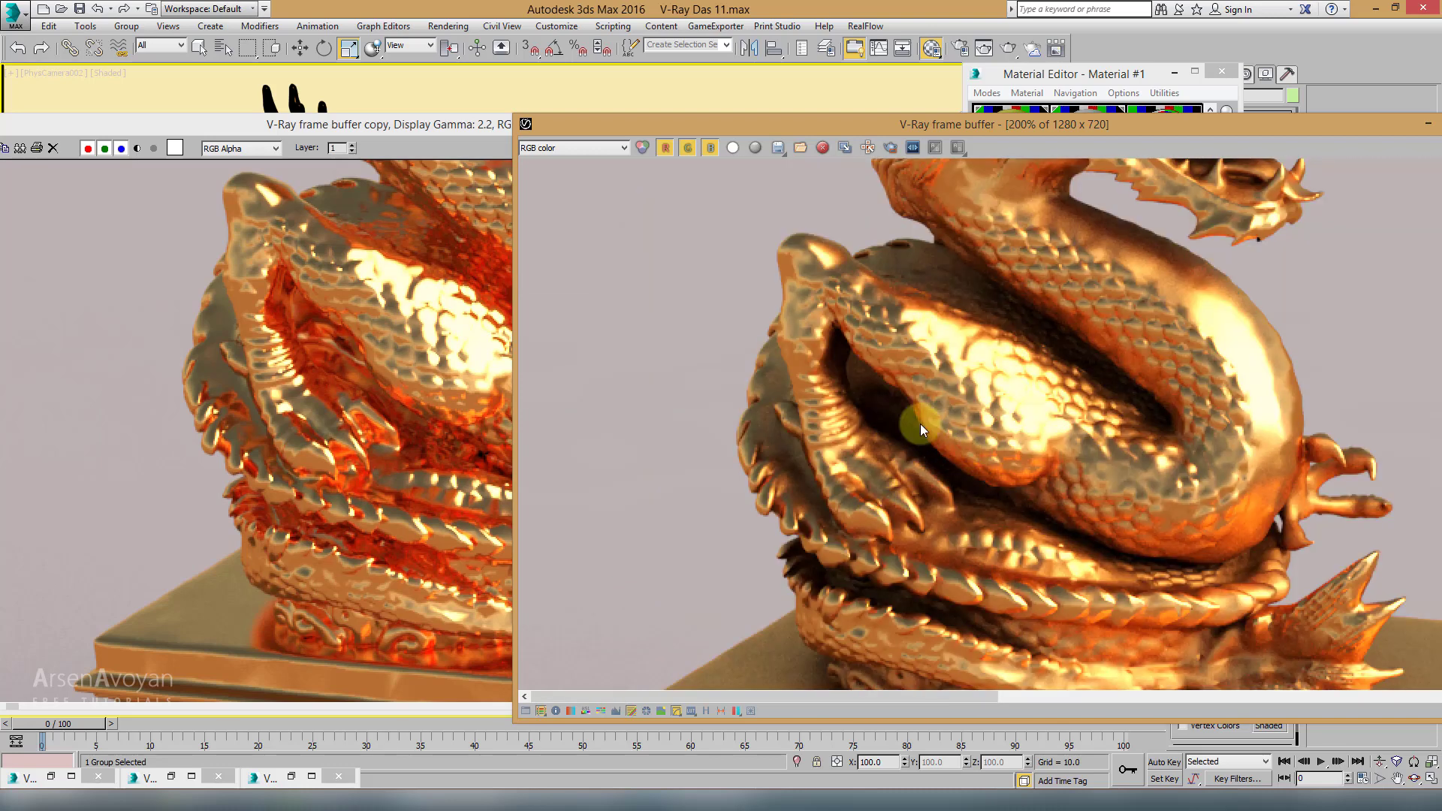
Step: Compare the dragon's head, mouth and neck in both renders
middle_click_drag(991, 389, 931, 511)
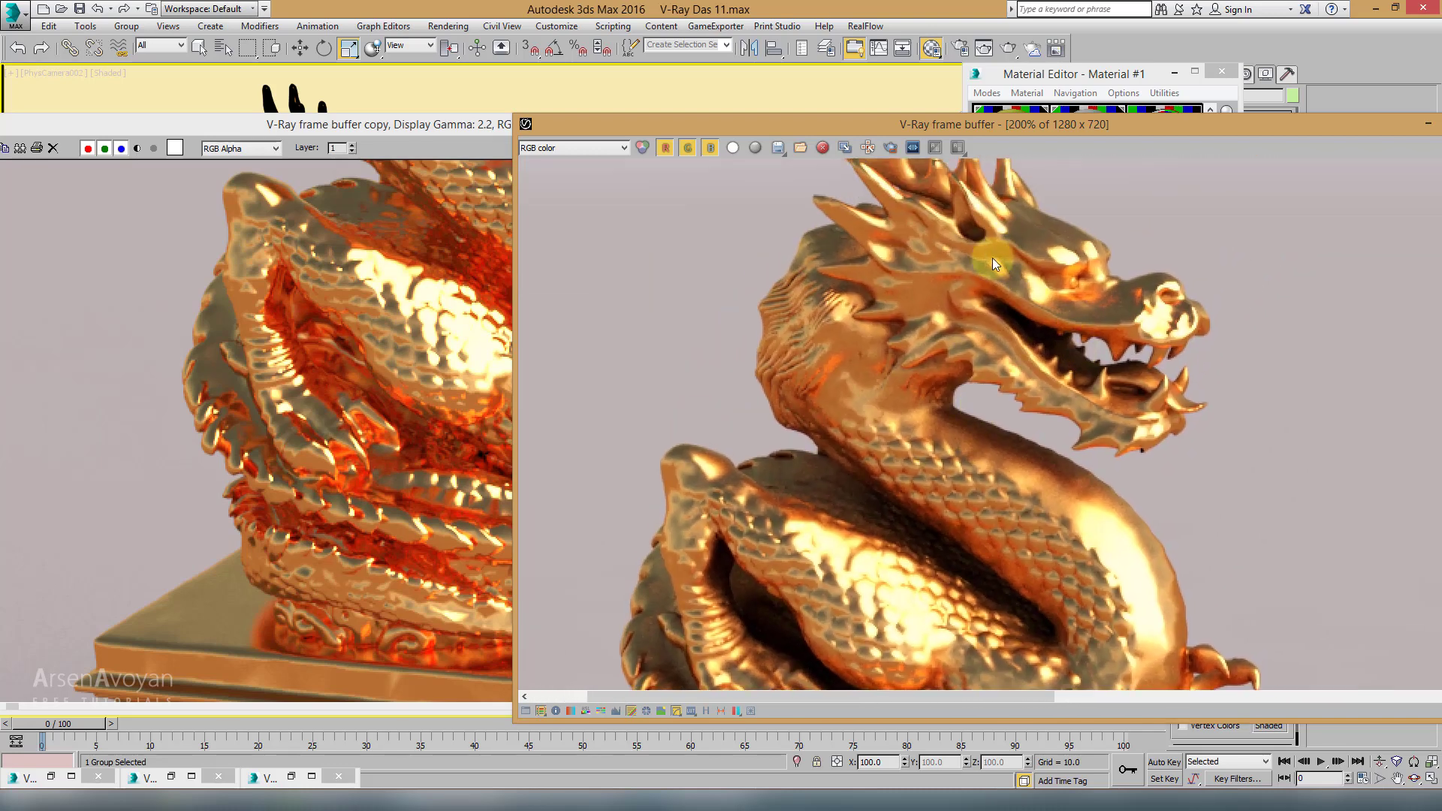
middle_click_drag(993, 258, 947, 290)
left_click(385, 305)
middle_click_drag(385, 305, 493, 331)
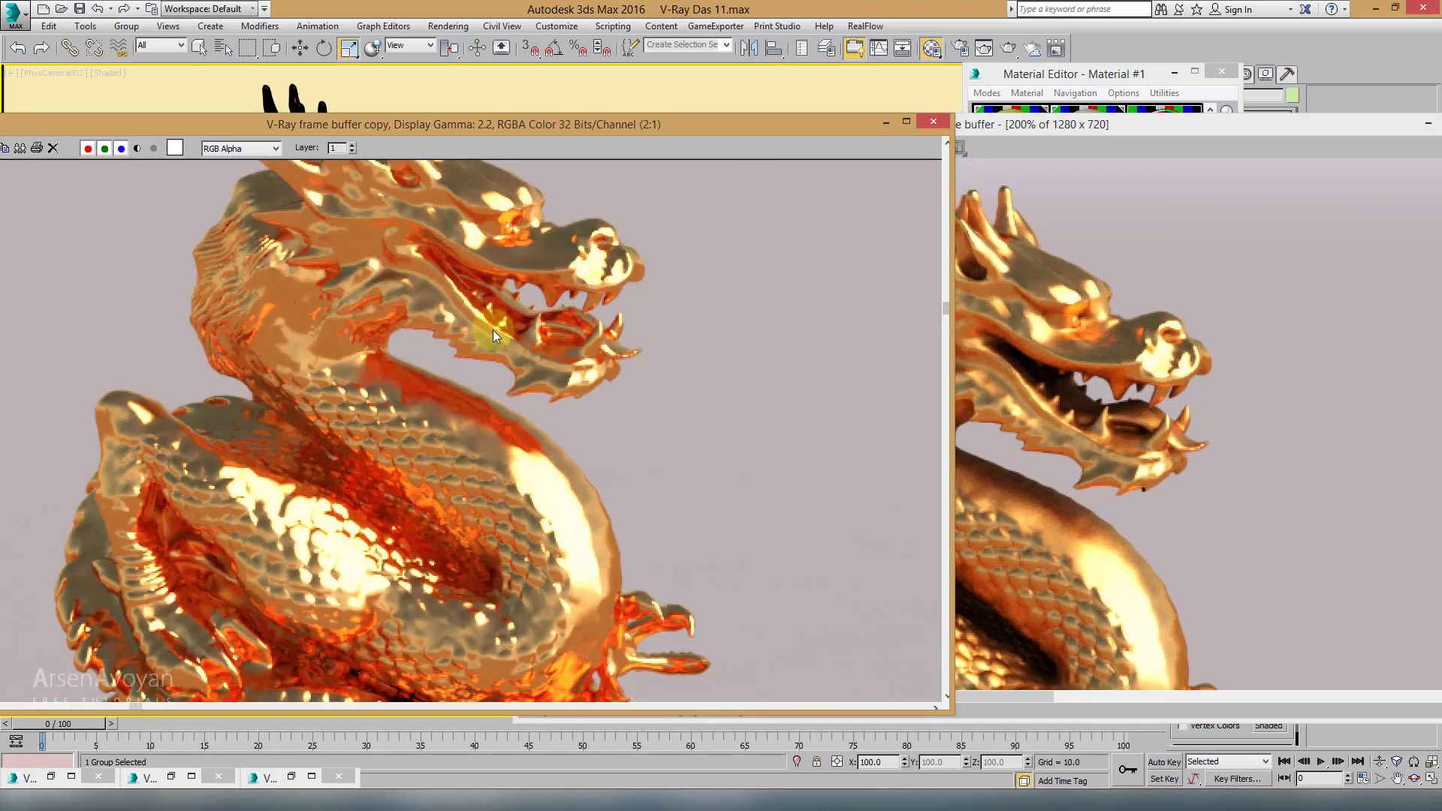
scroll(493, 330, "up", 3)
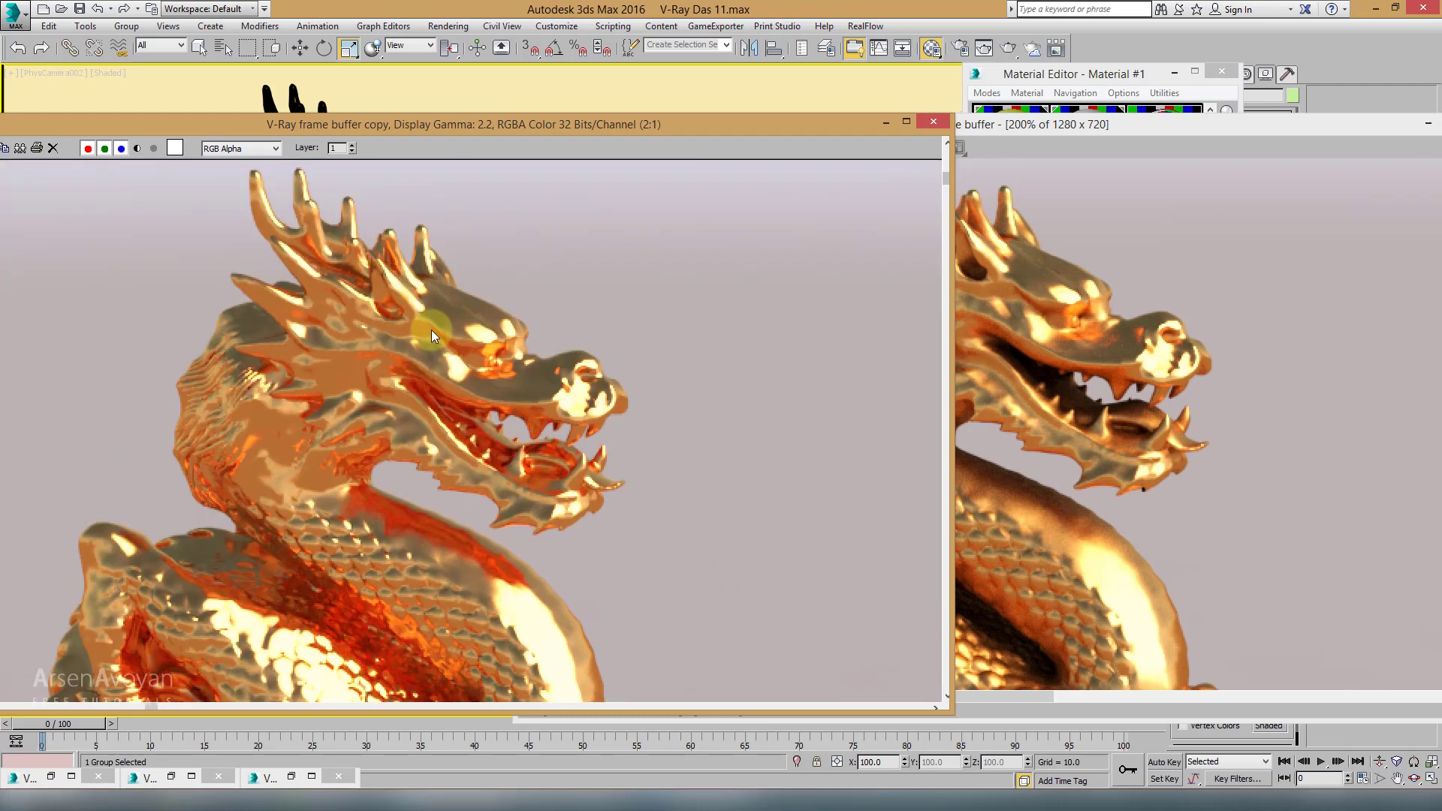
scroll(431, 331, "down", 1)
left_click(1104, 410)
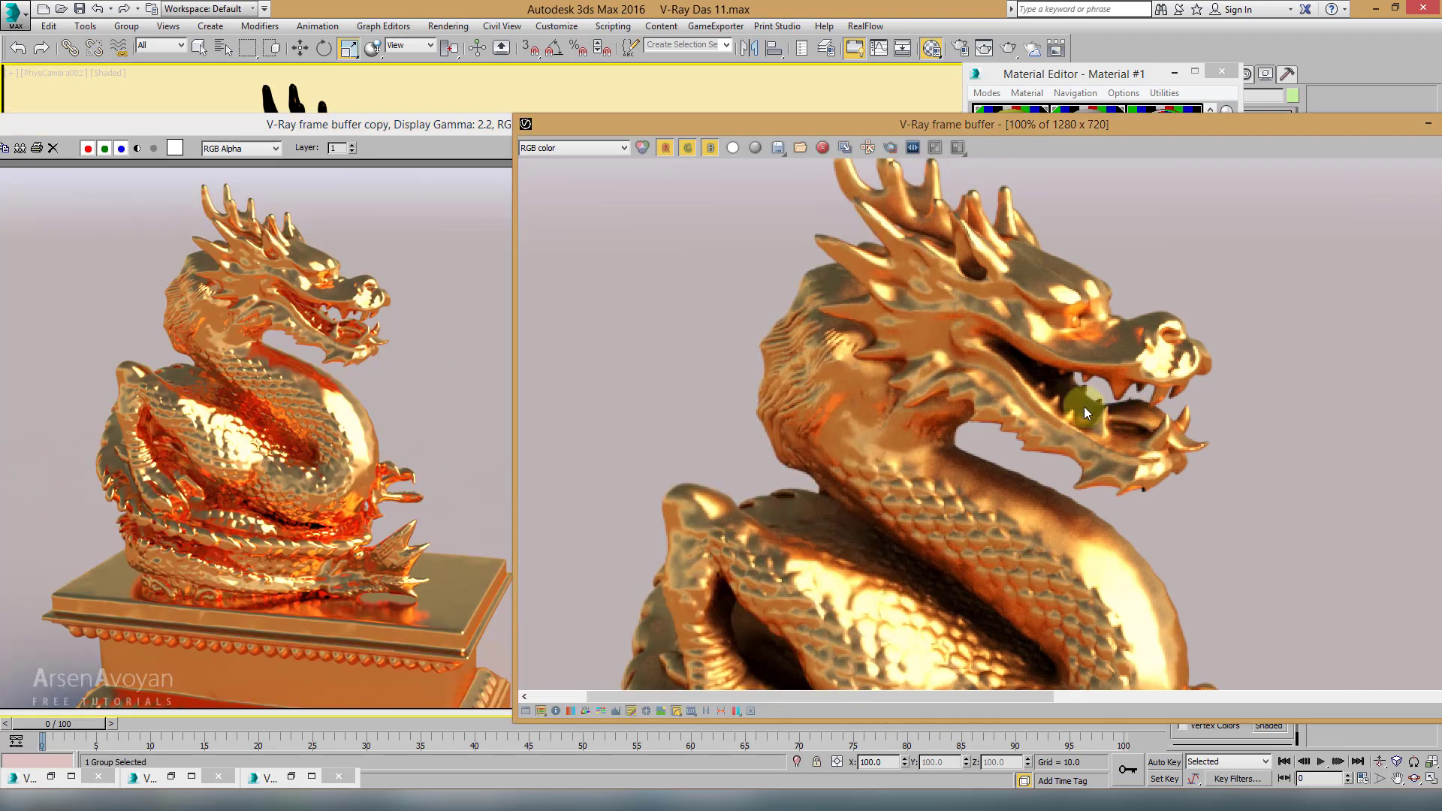
Step: Minimize the earlier gold render copy, duplicate the current frame buffer, and minimize the duplicate for reference
scroll(1083, 407, "down", 1)
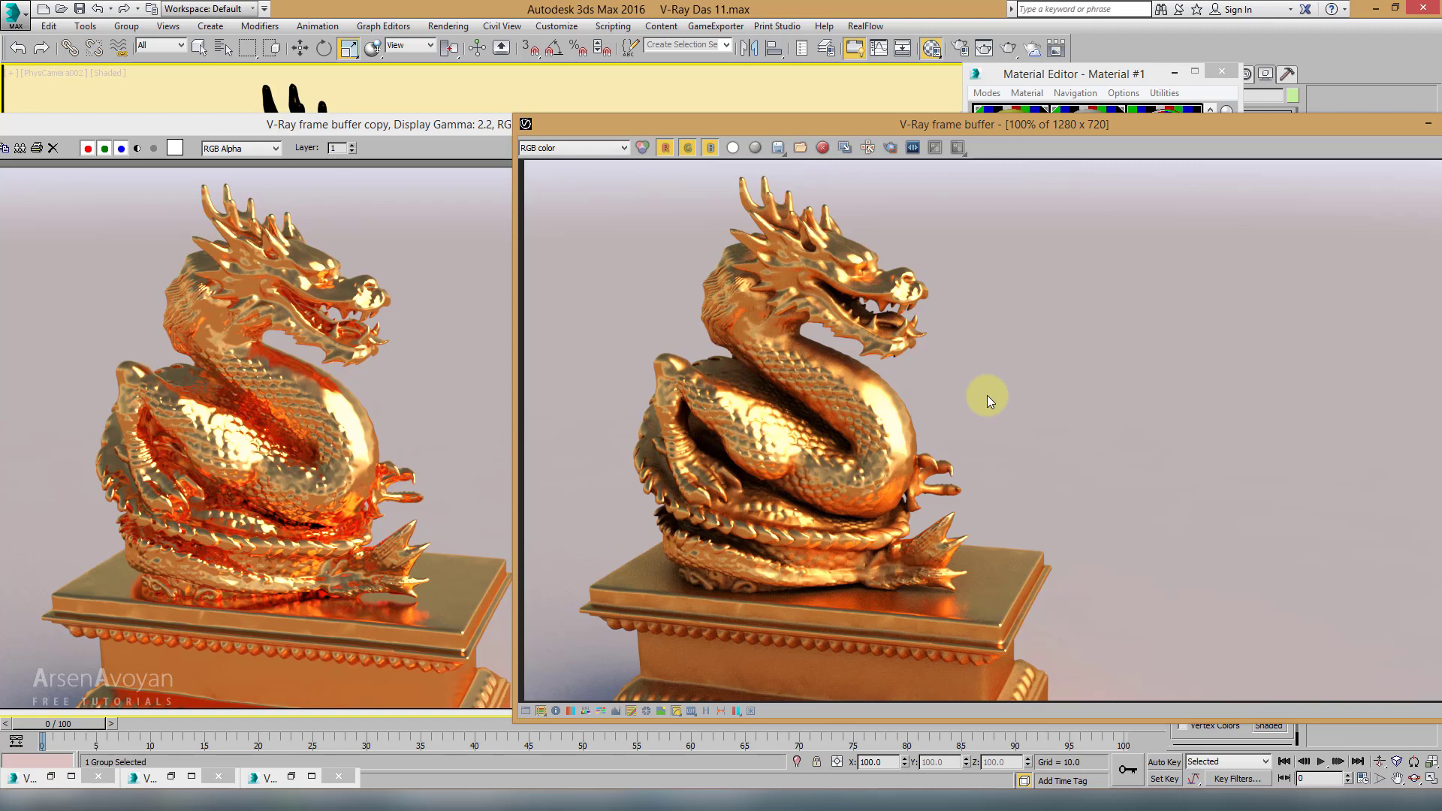
left_click(478, 139)
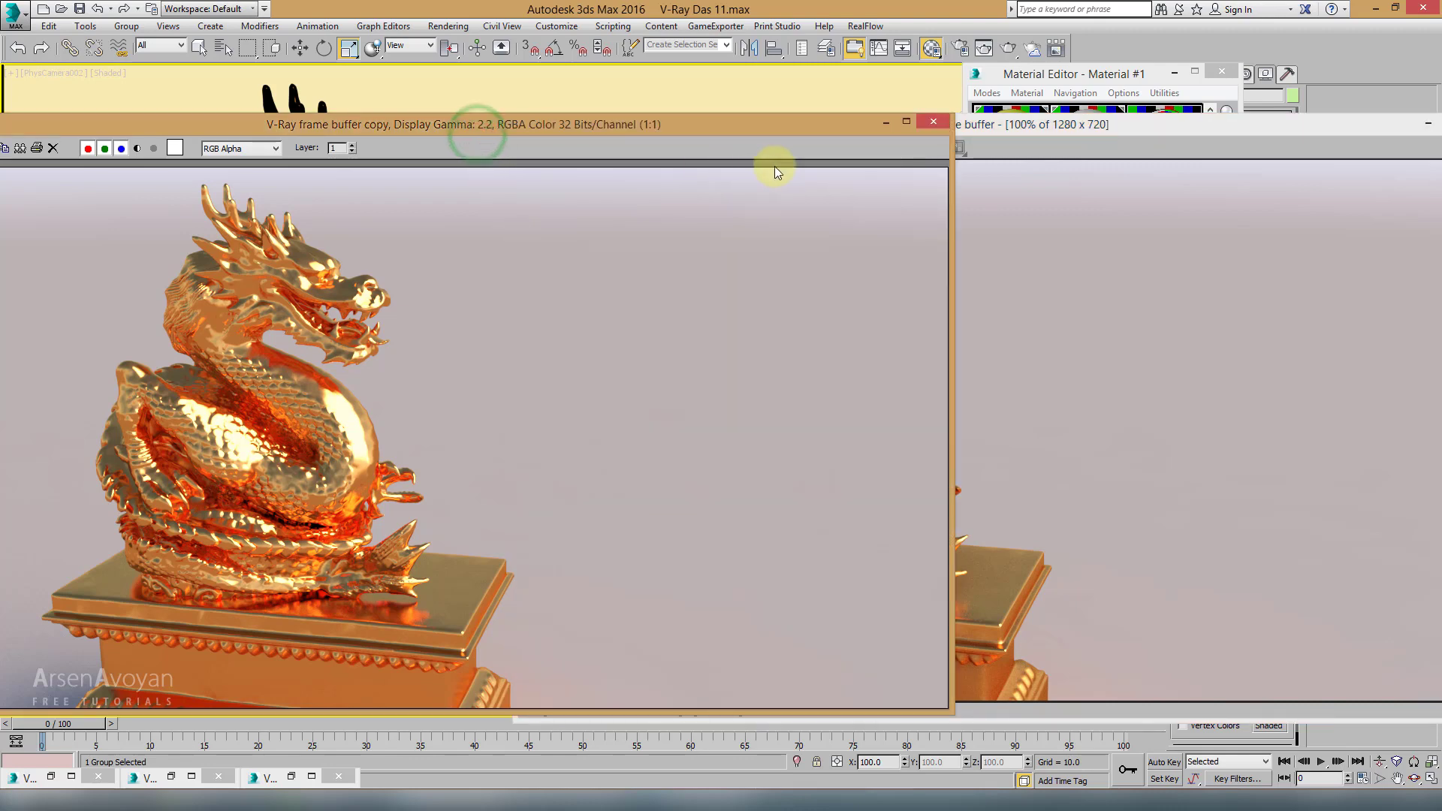
left_click(879, 121)
left_click(845, 148)
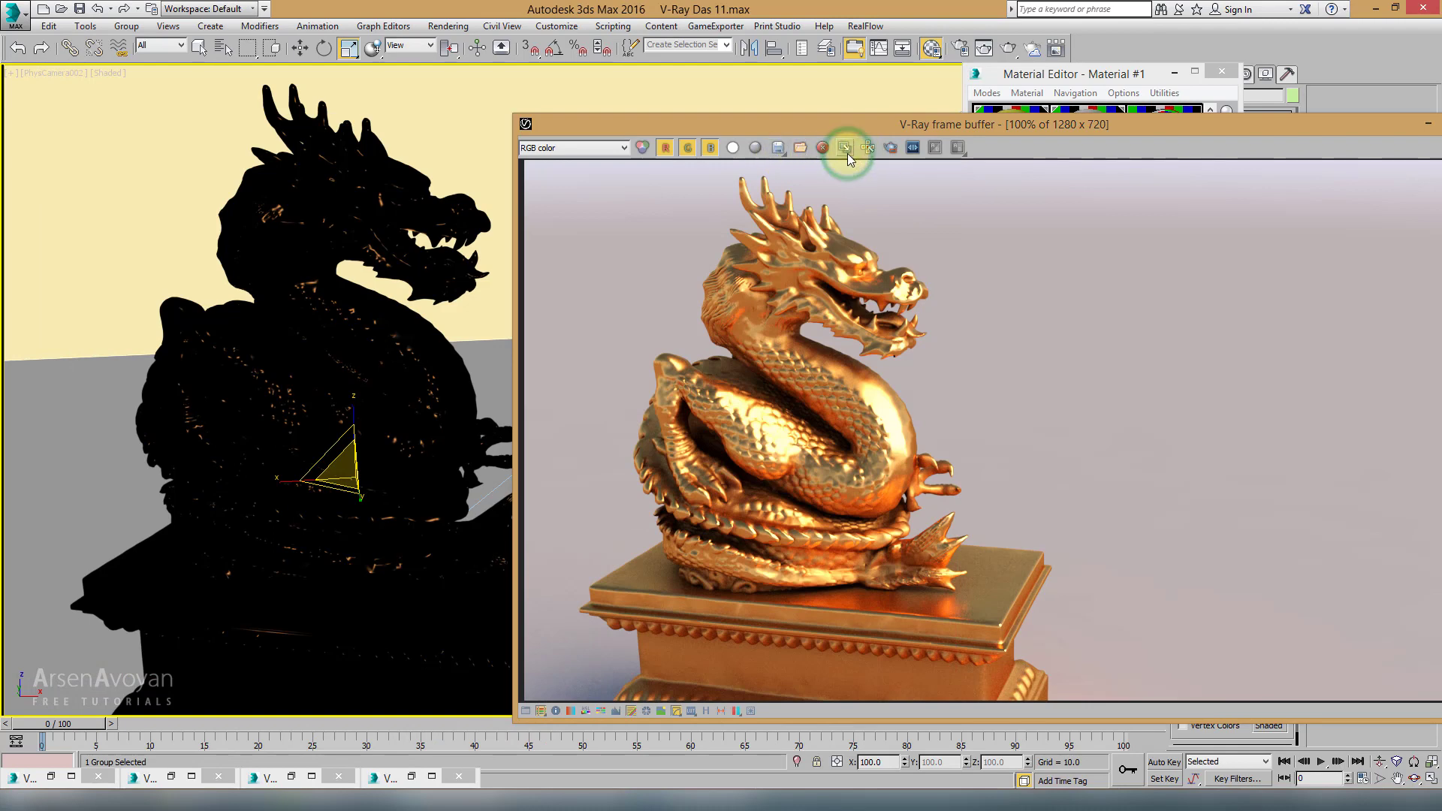
left_click_drag(1089, 310, 501, 172)
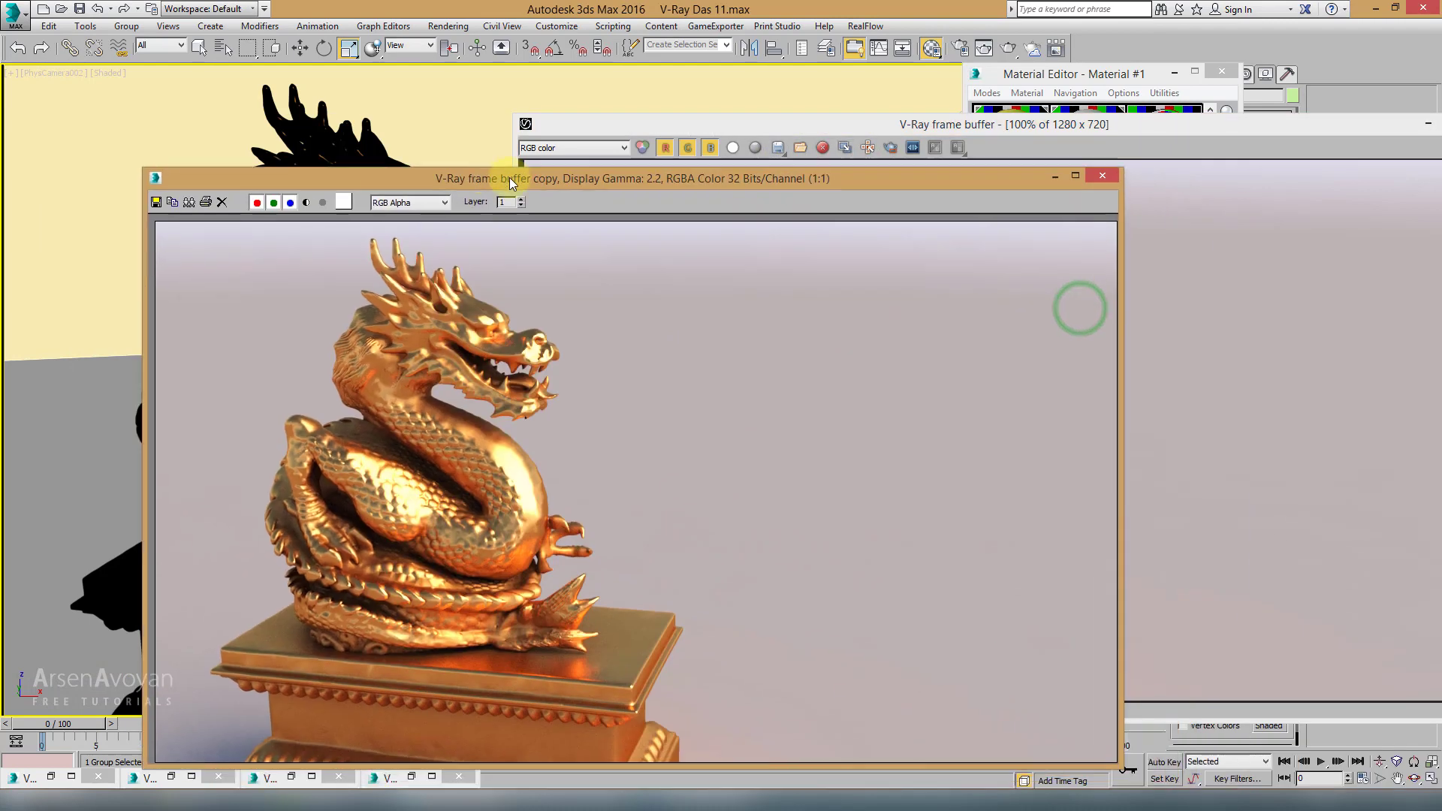
left_click(1041, 177)
left_click_drag(1037, 128, 601, 96)
left_click(1117, 73)
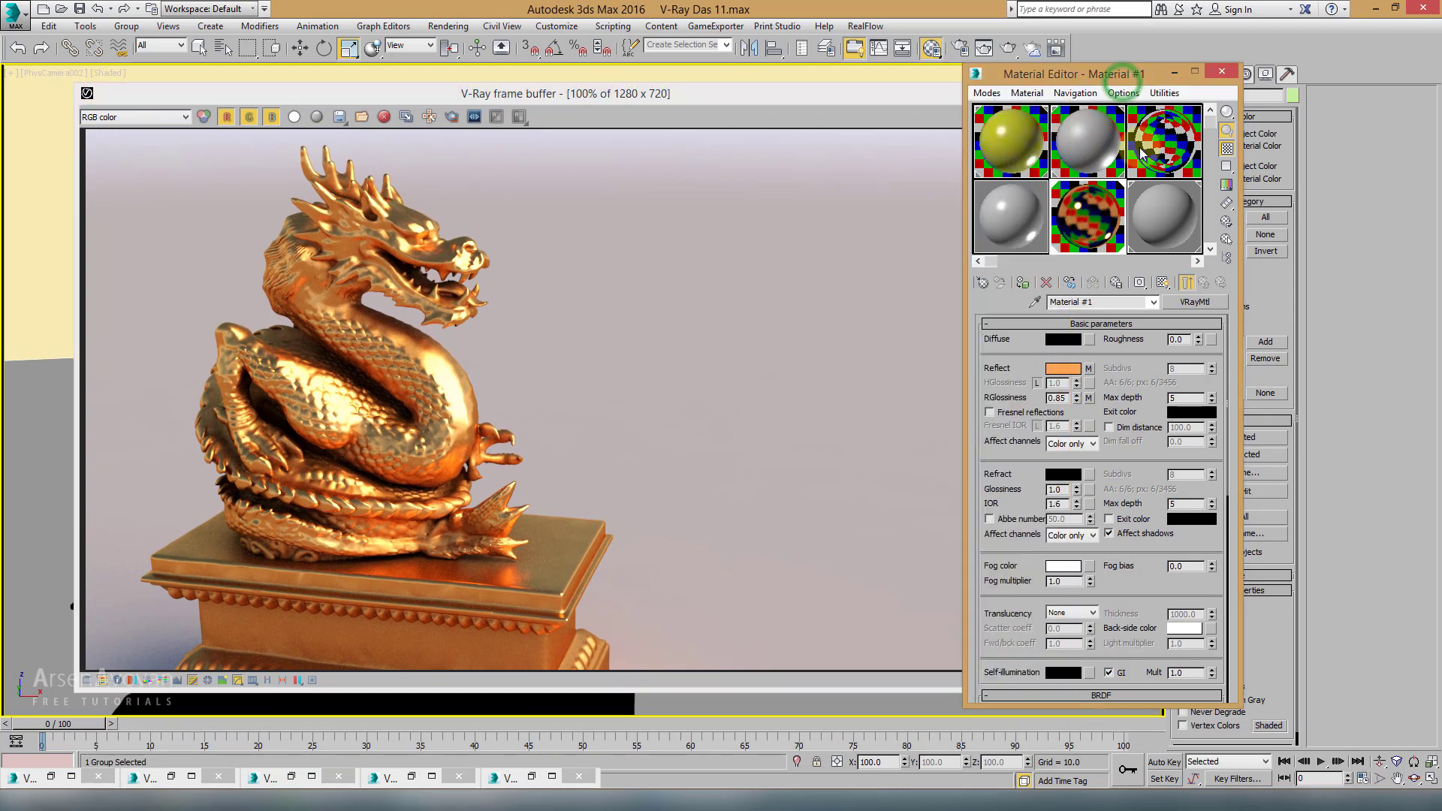
Step: Replace Material #1 with a fresh VRayMtl and set its diffuse color to green (30, 214, 30)
left_click(1193, 303)
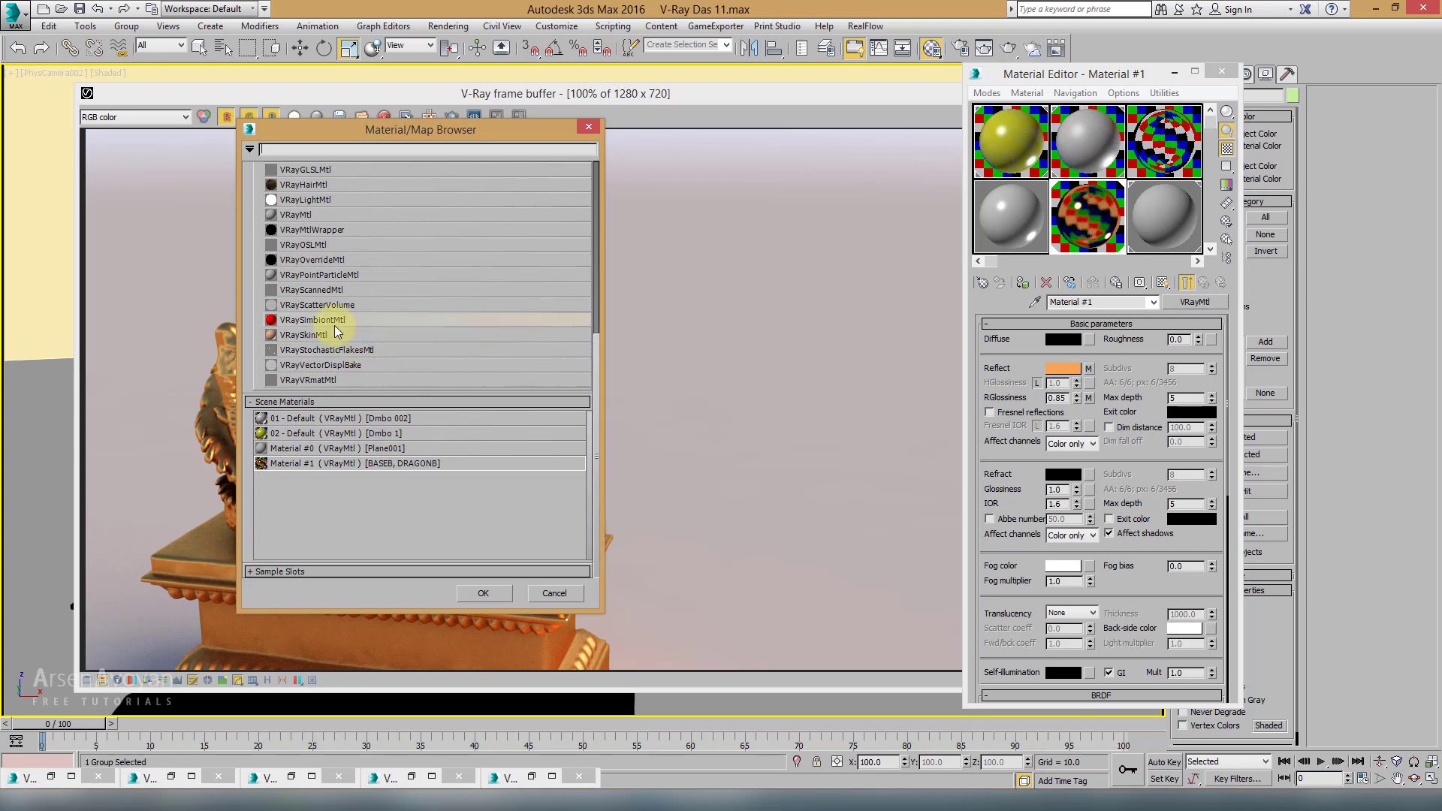
double_click(314, 215)
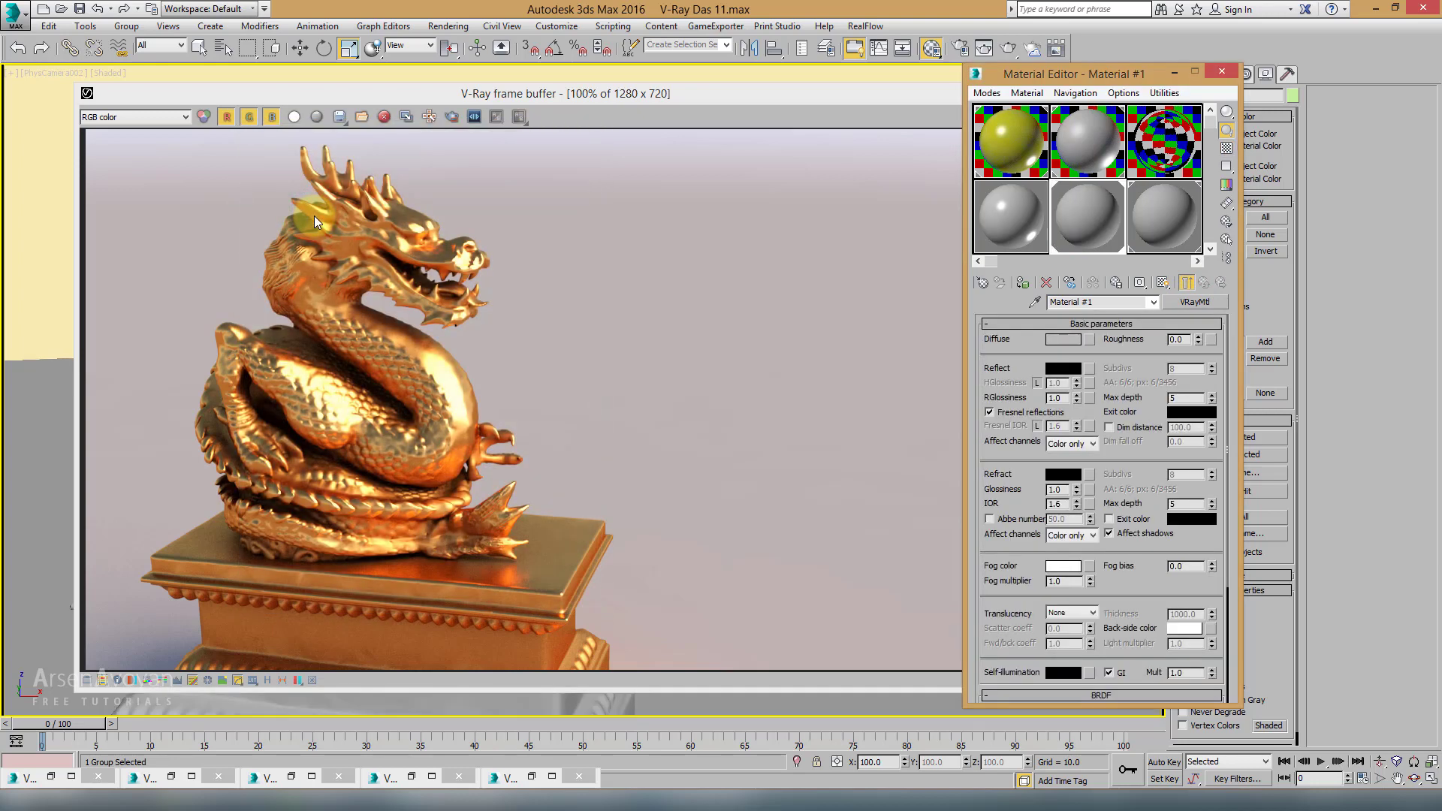
mouse_move(725, 104)
left_mouse_down()
mouse_move(686, 271)
mouse_move(754, 200)
mouse_move(718, 107)
mouse_move(722, 121)
left_mouse_up()
left_click(1112, 197)
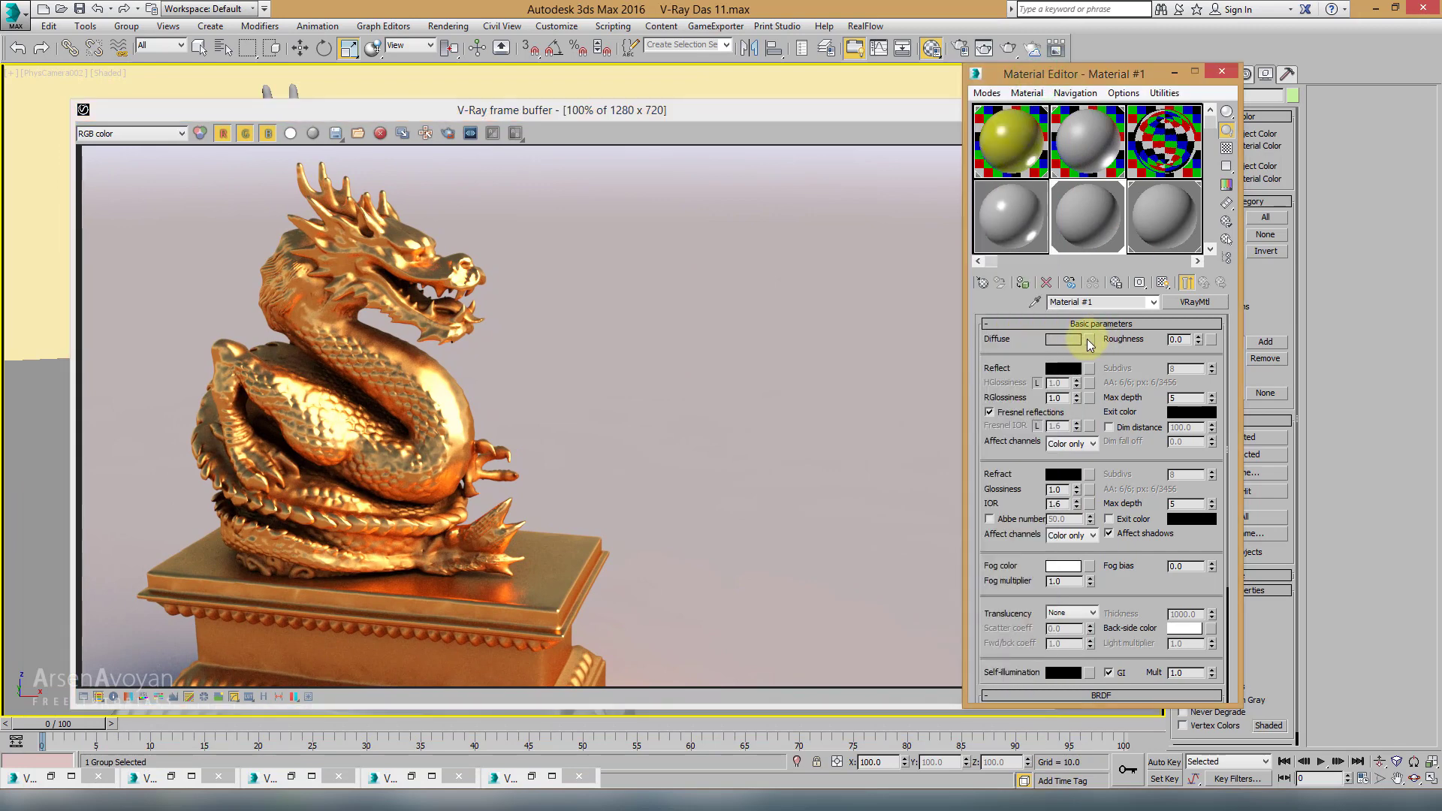
left_click(1070, 349)
mouse_move(811, 401)
left_mouse_down()
mouse_move(766, 458)
mouse_move(836, 428)
mouse_move(836, 408)
left_mouse_up()
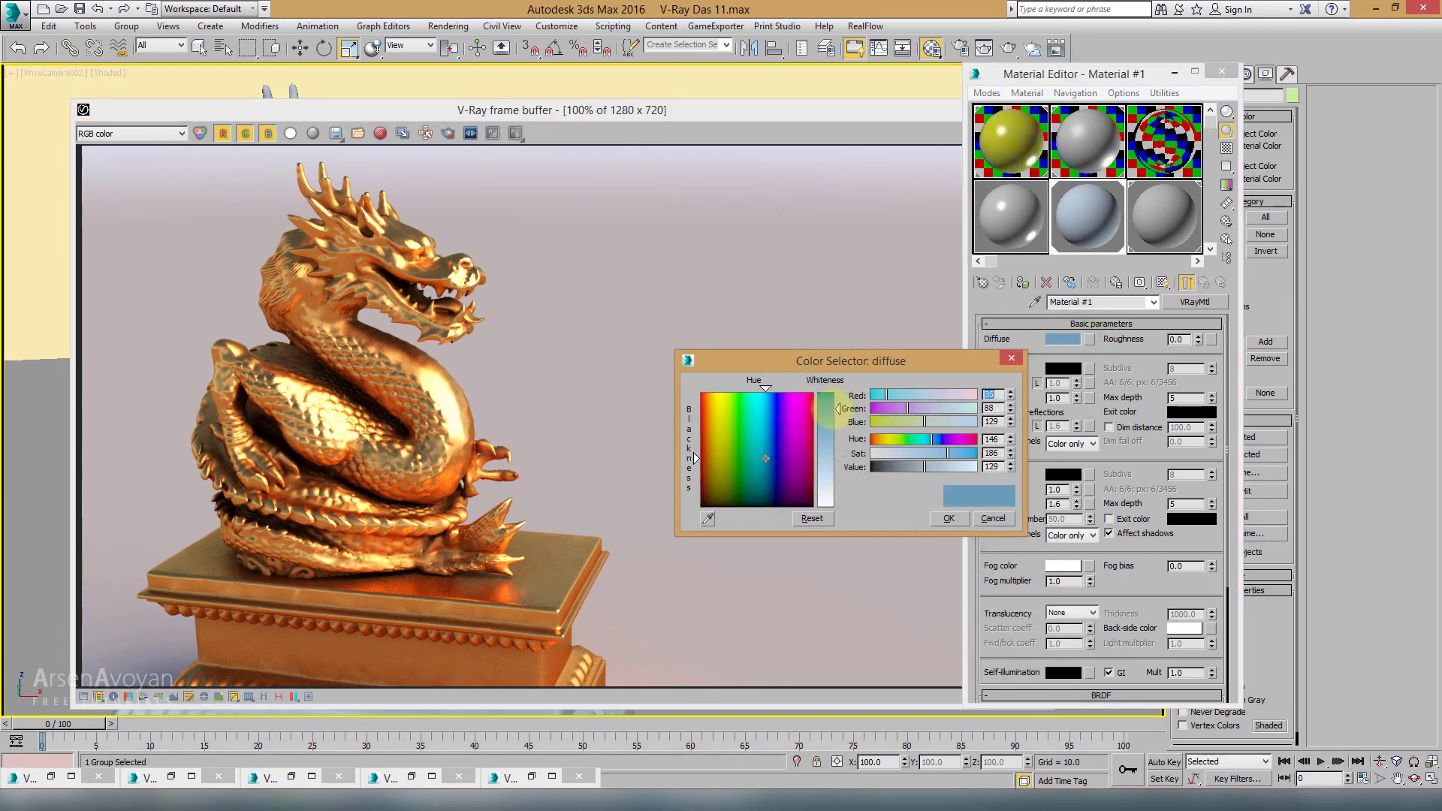
left_click_drag(765, 458, 739, 414)
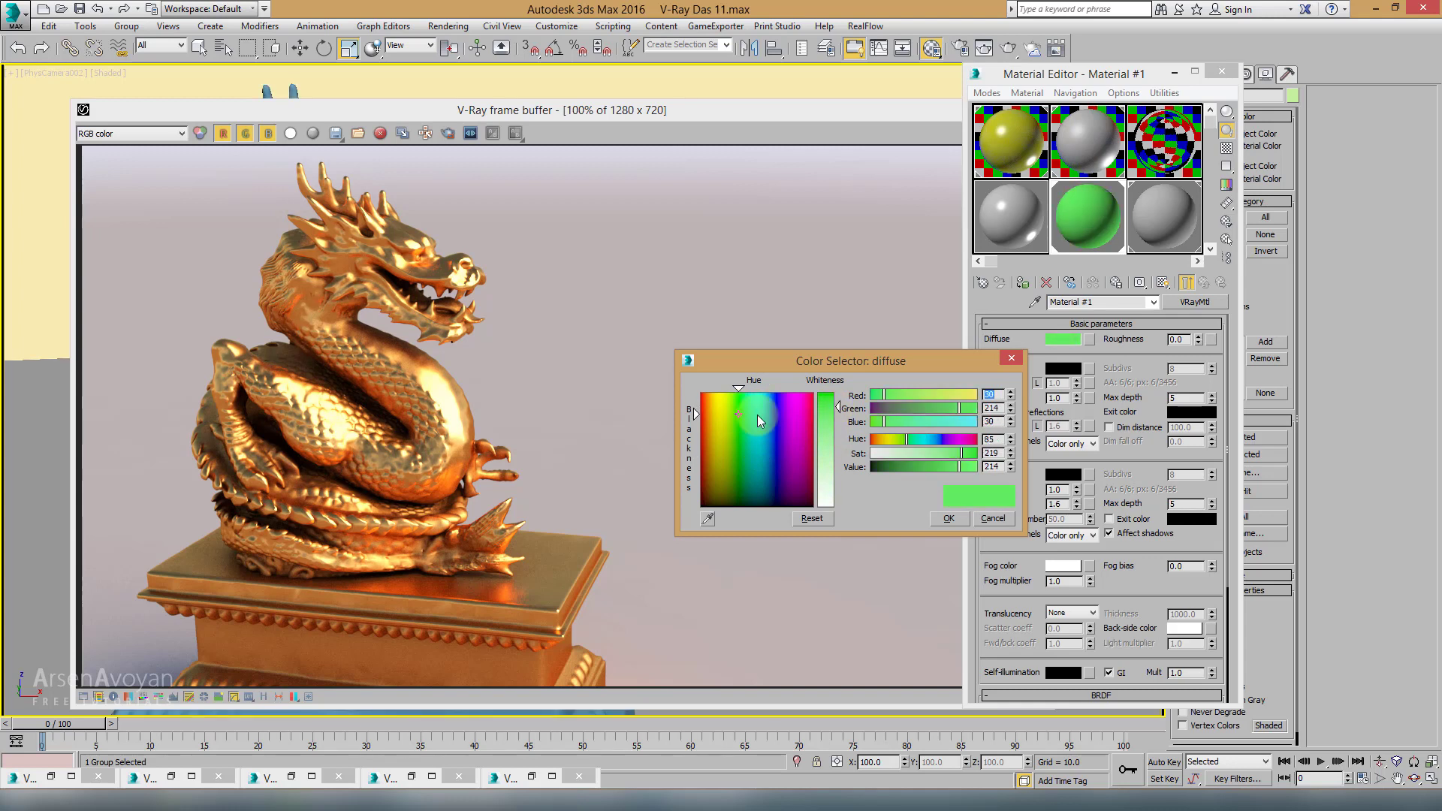
left_click(944, 519)
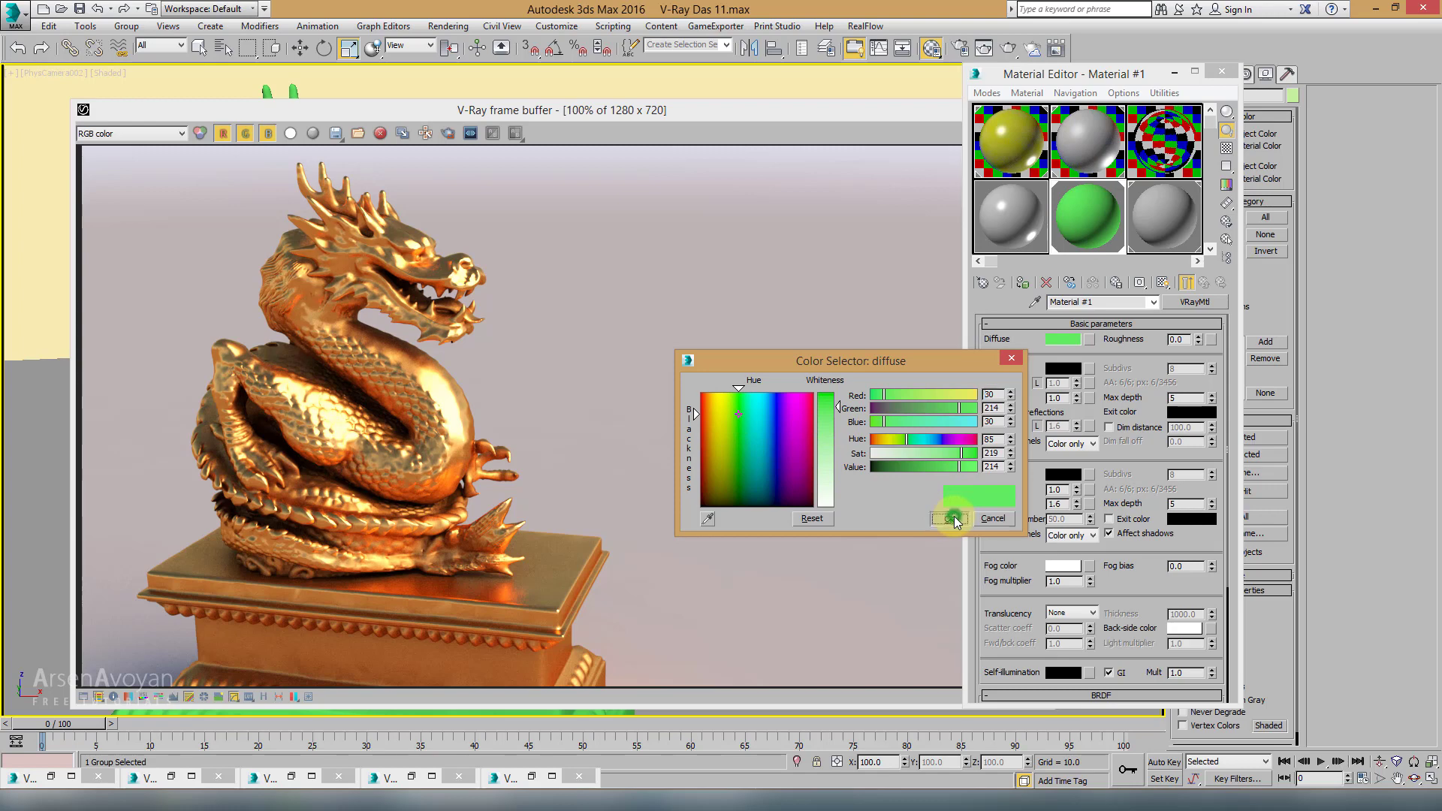
Step: Assign a VRayDirt map to the diffuse channel of Material #1 and return to the parent material
left_click(1090, 342)
left_click(430, 350)
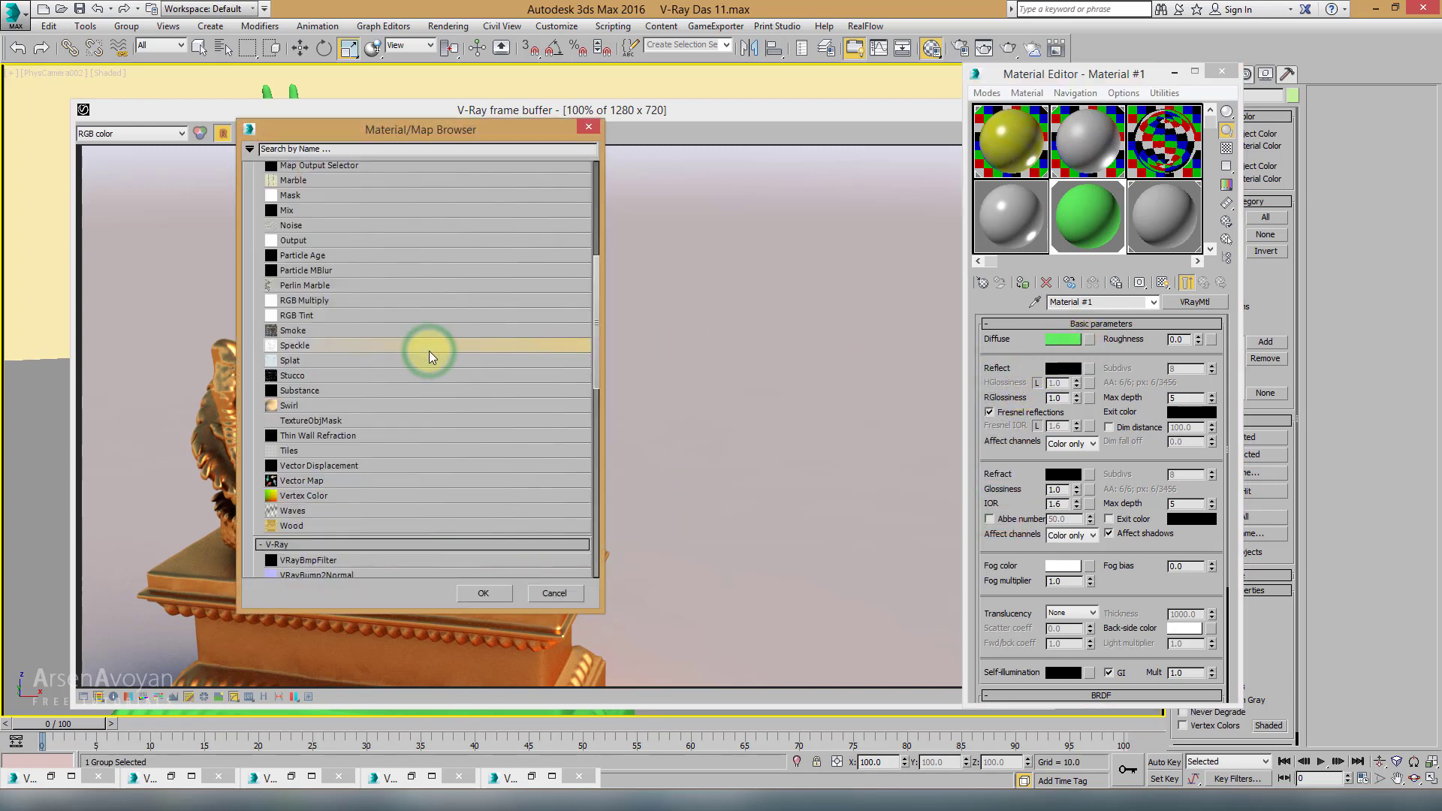
scroll(430, 350, "down", 4)
double_click(348, 489)
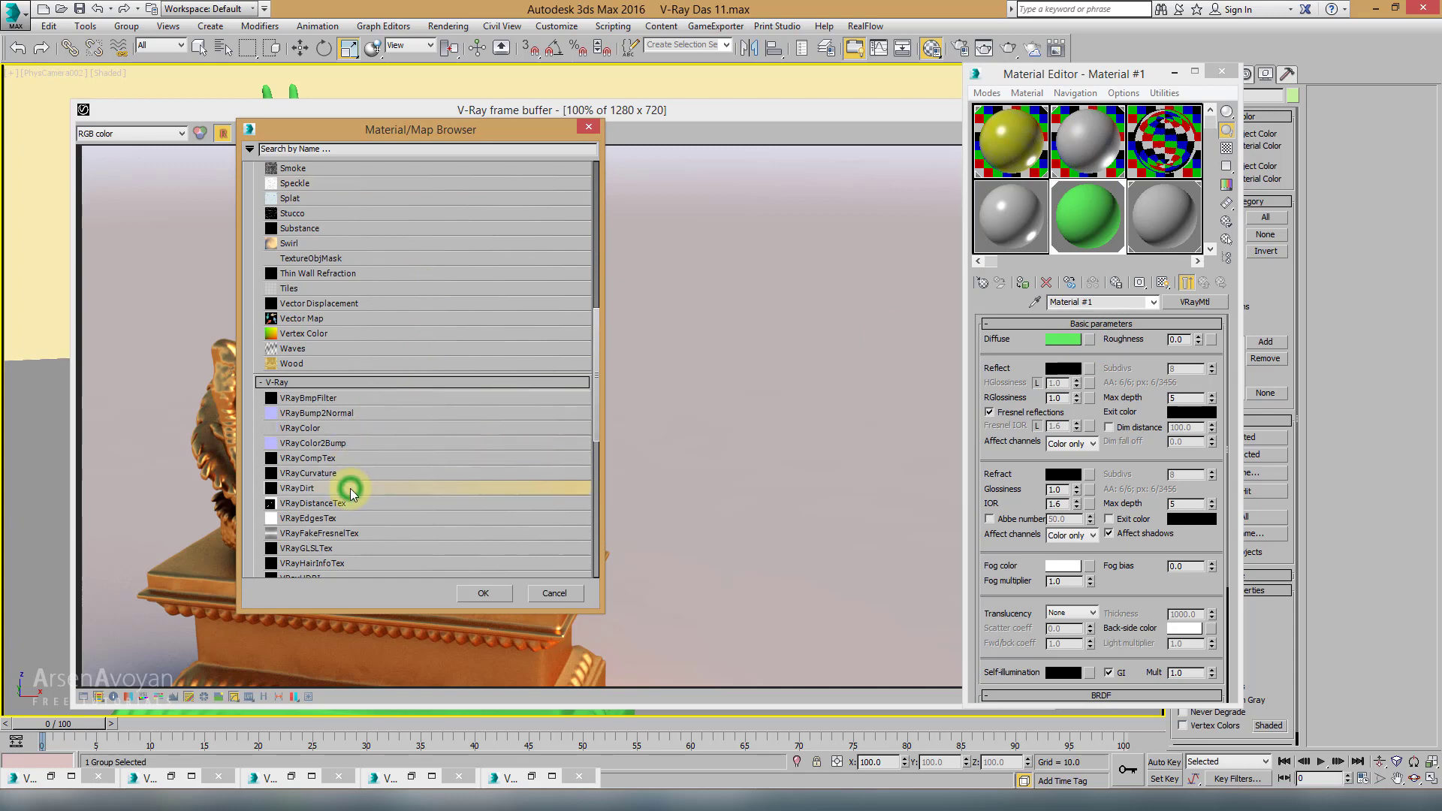
left_click(1206, 285)
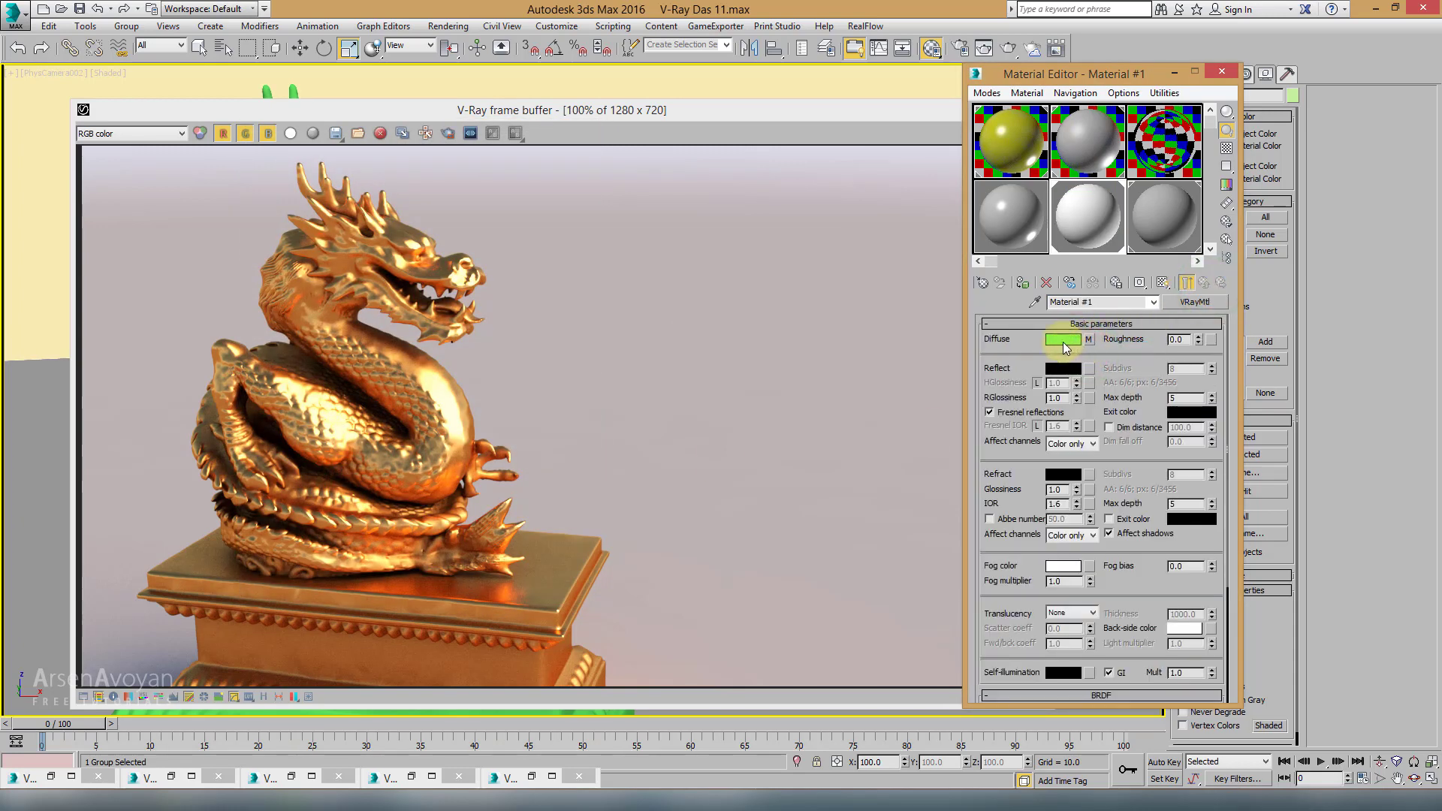
Step: Copy the green diffuse color of Material #1 into the VRayDirt map's unoccluded color
left_click_drag(862, 115, 798, 536)
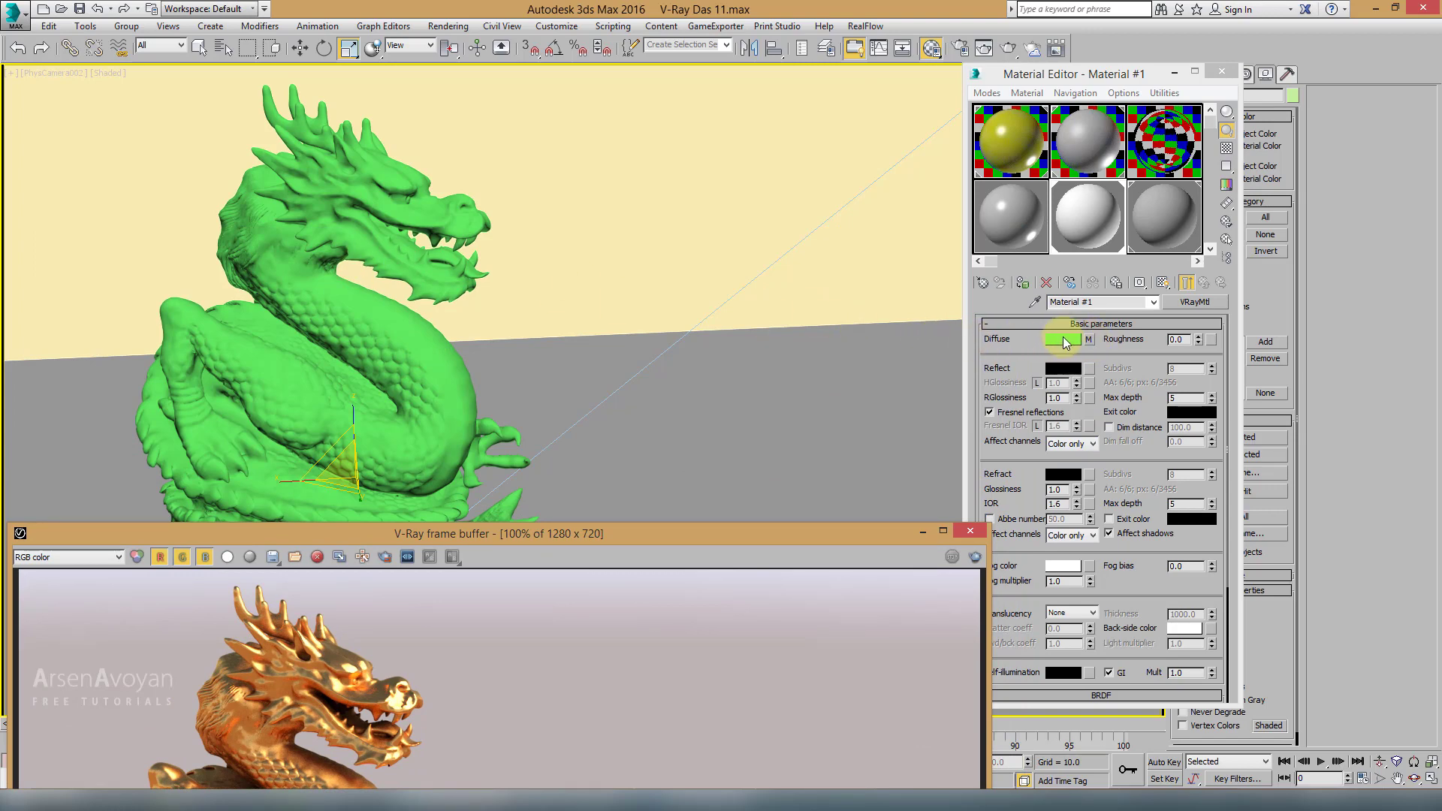
left_click(1085, 339)
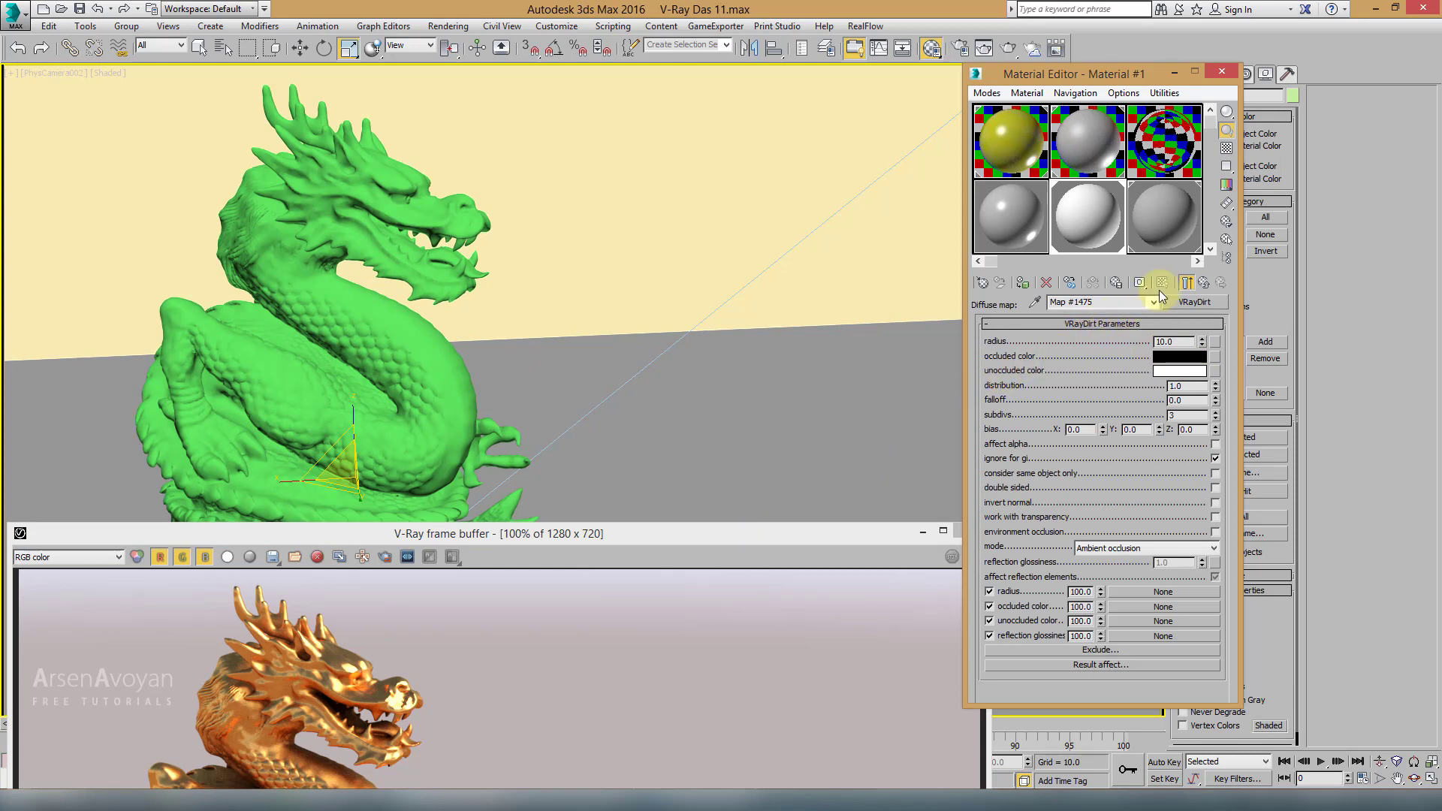
left_click(1188, 282)
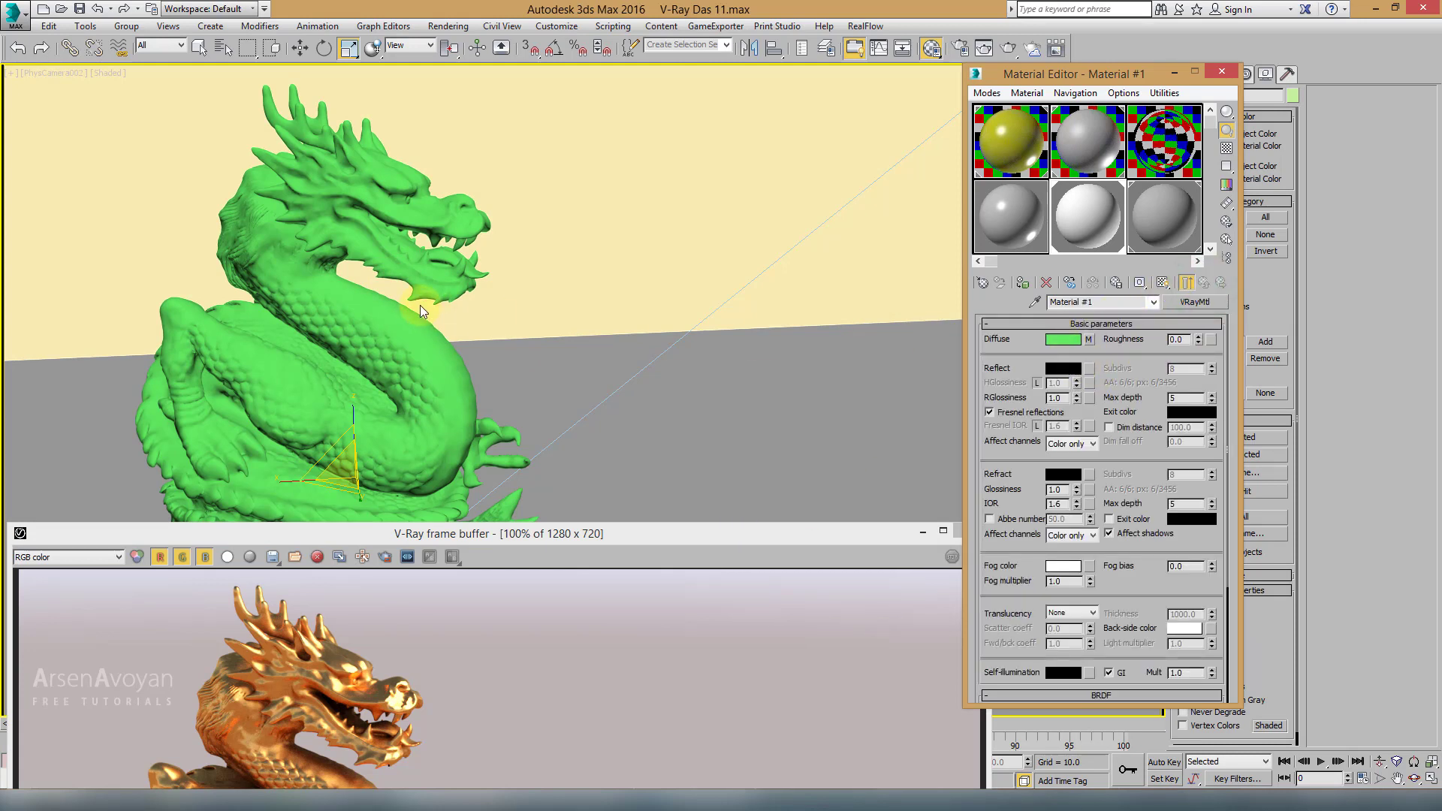
left_click(1086, 339)
right_click(1157, 368)
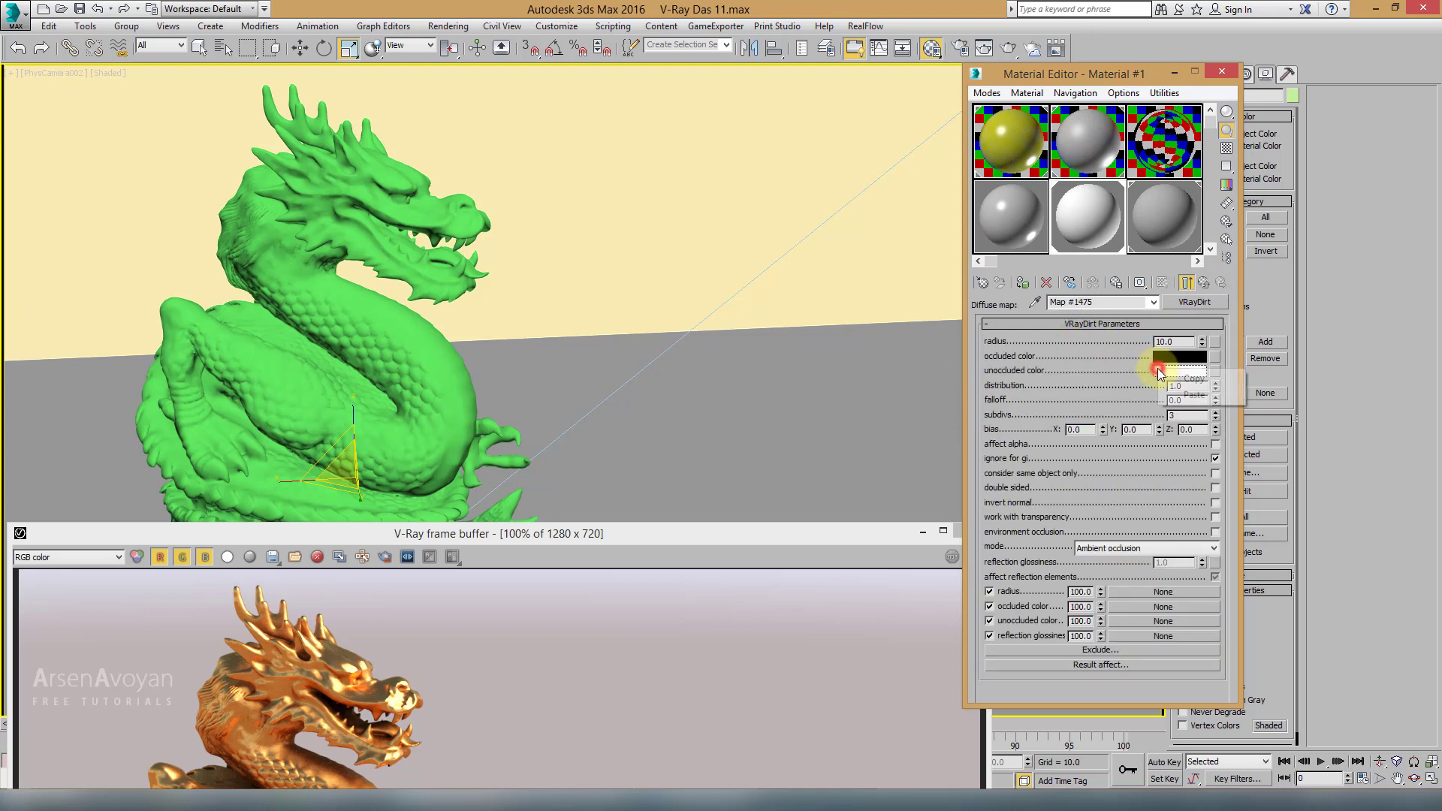
left_click(1193, 395)
Step: Render the dragon with the green dirt material and enable invert normal in the VRayDirt map
left_click_drag(829, 533, 876, 100)
left_click(1048, 120)
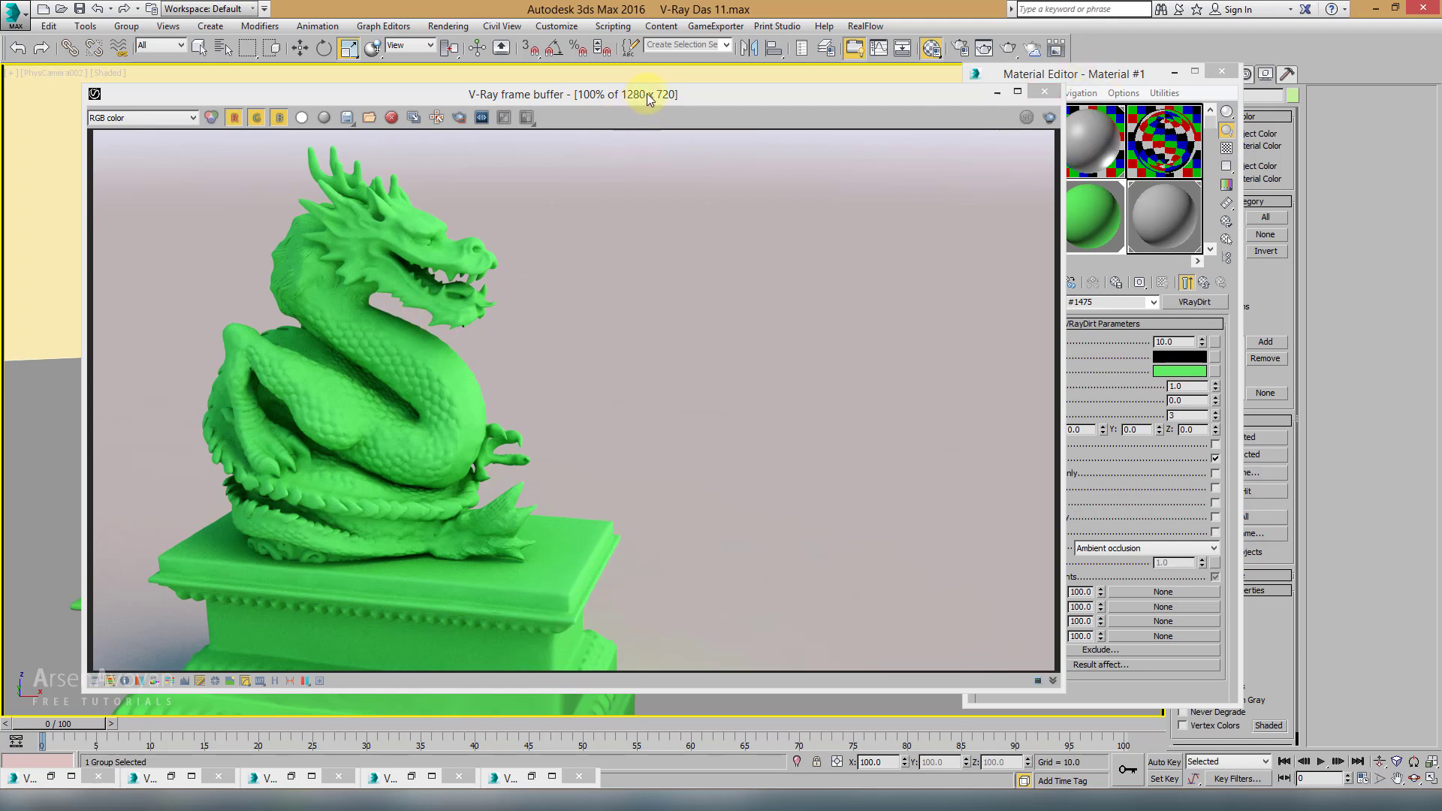
left_click_drag(647, 93, 607, 87)
left_click(1054, 86)
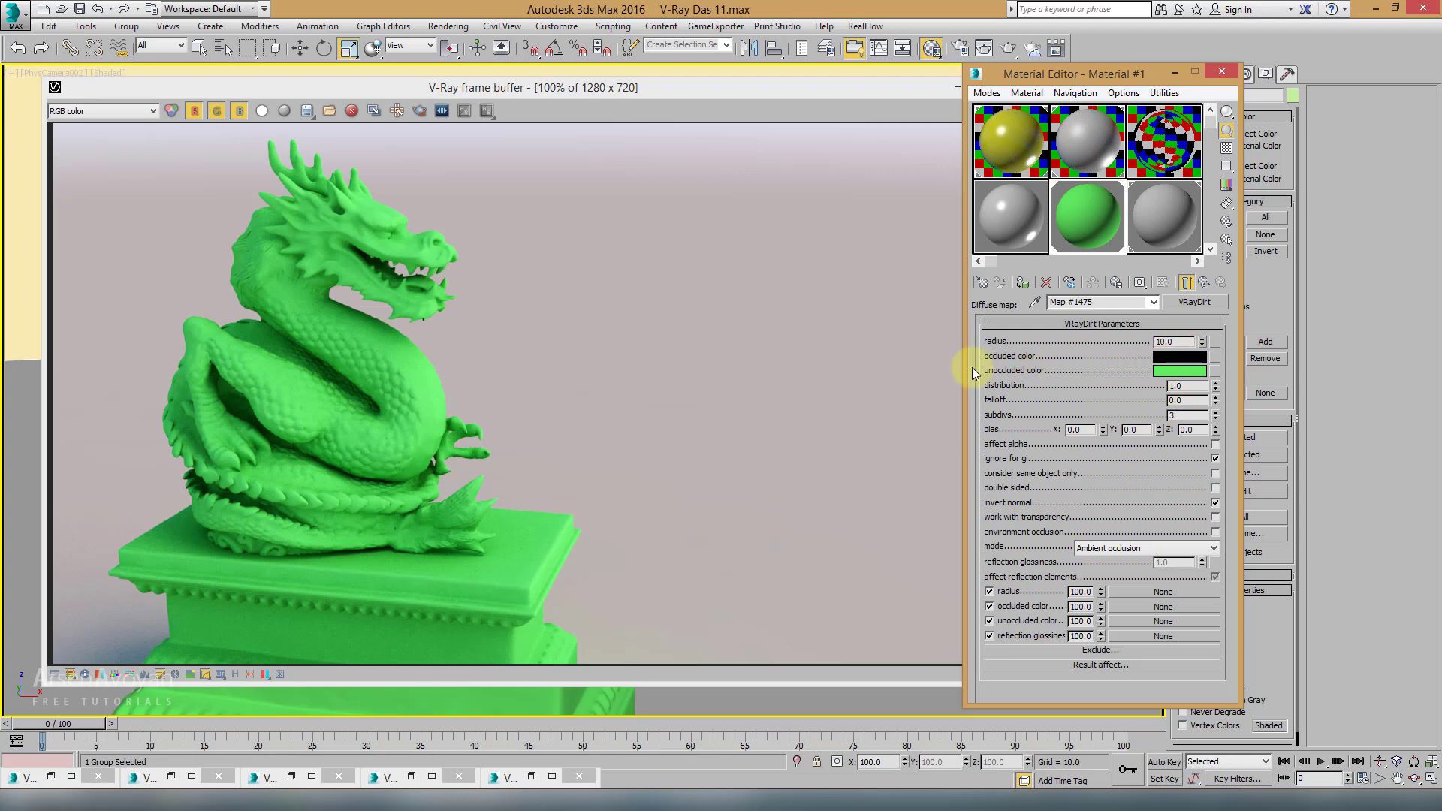
Step: Set the VRayDirt occluded color to light gray (183, 183, 183) and render the dragon
left_click(1161, 359)
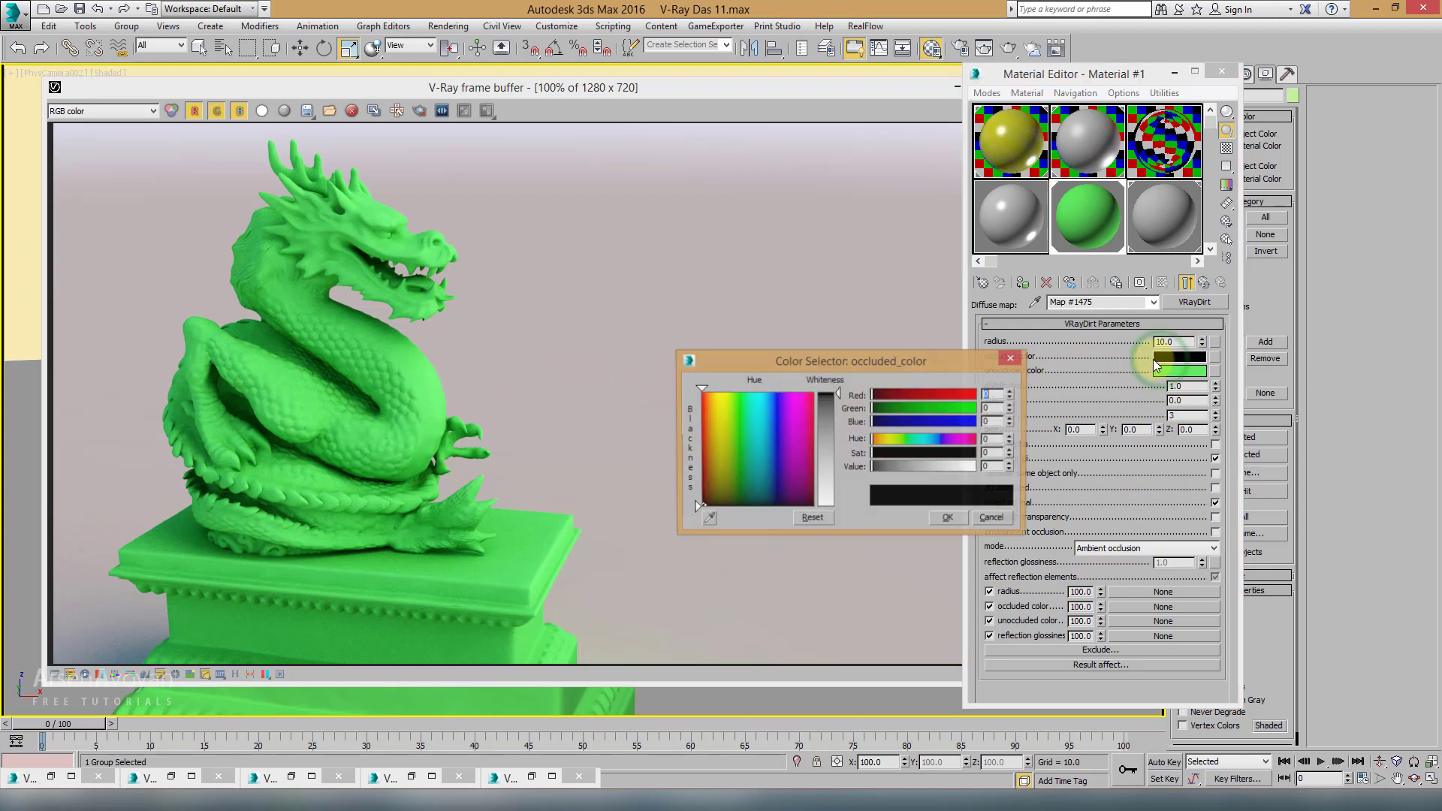
left_click_drag(827, 397, 838, 479)
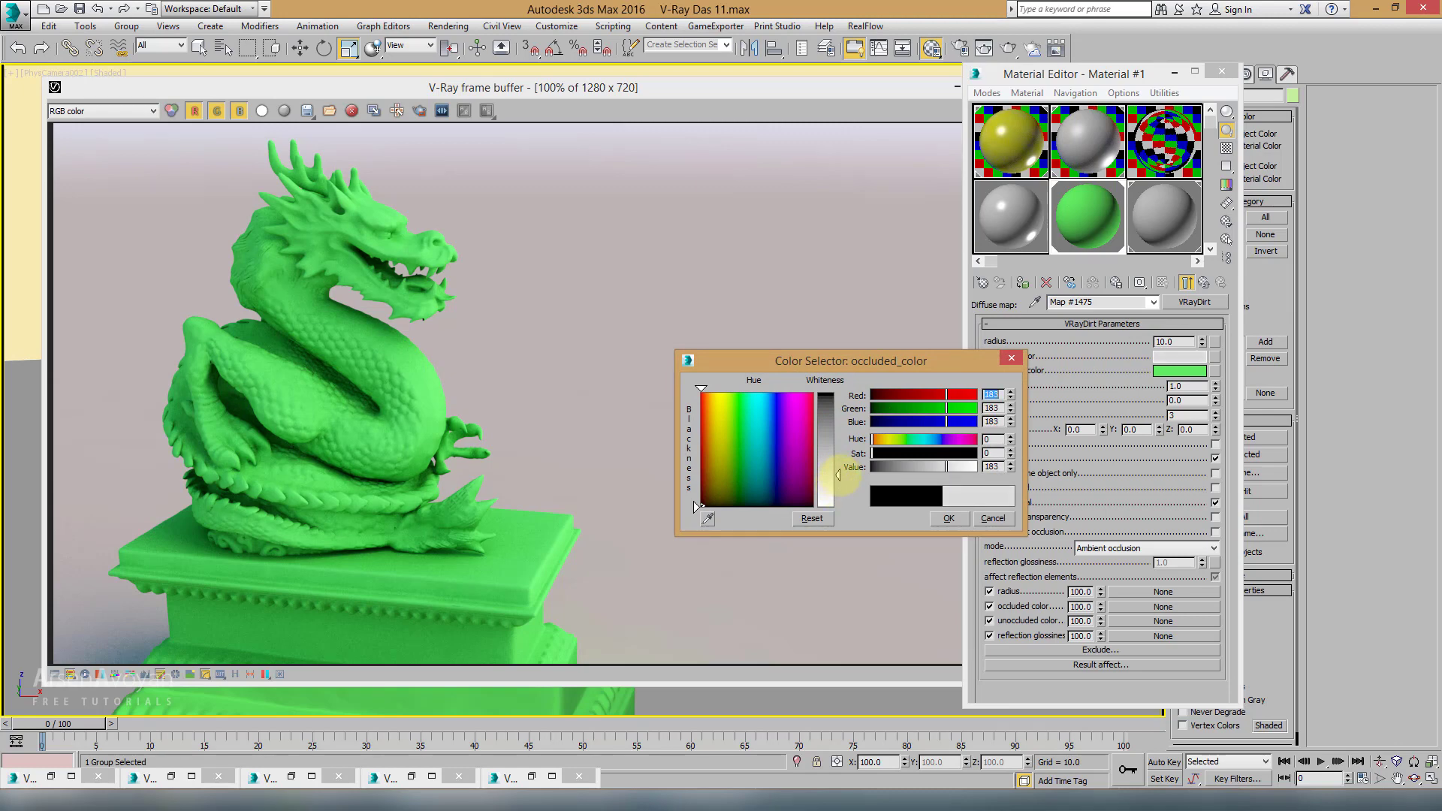
left_click(438, 442)
left_click(938, 520)
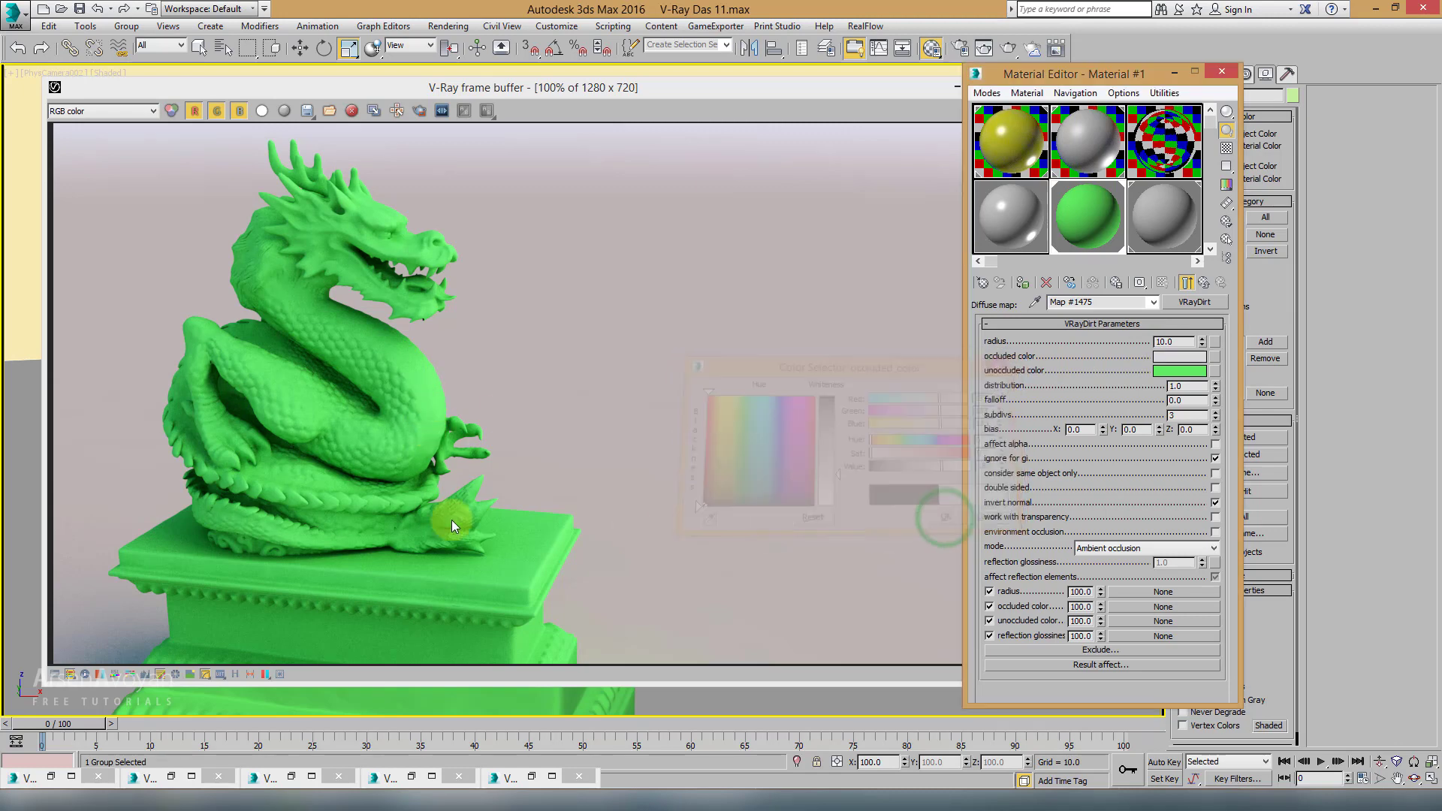
left_click(871, 209)
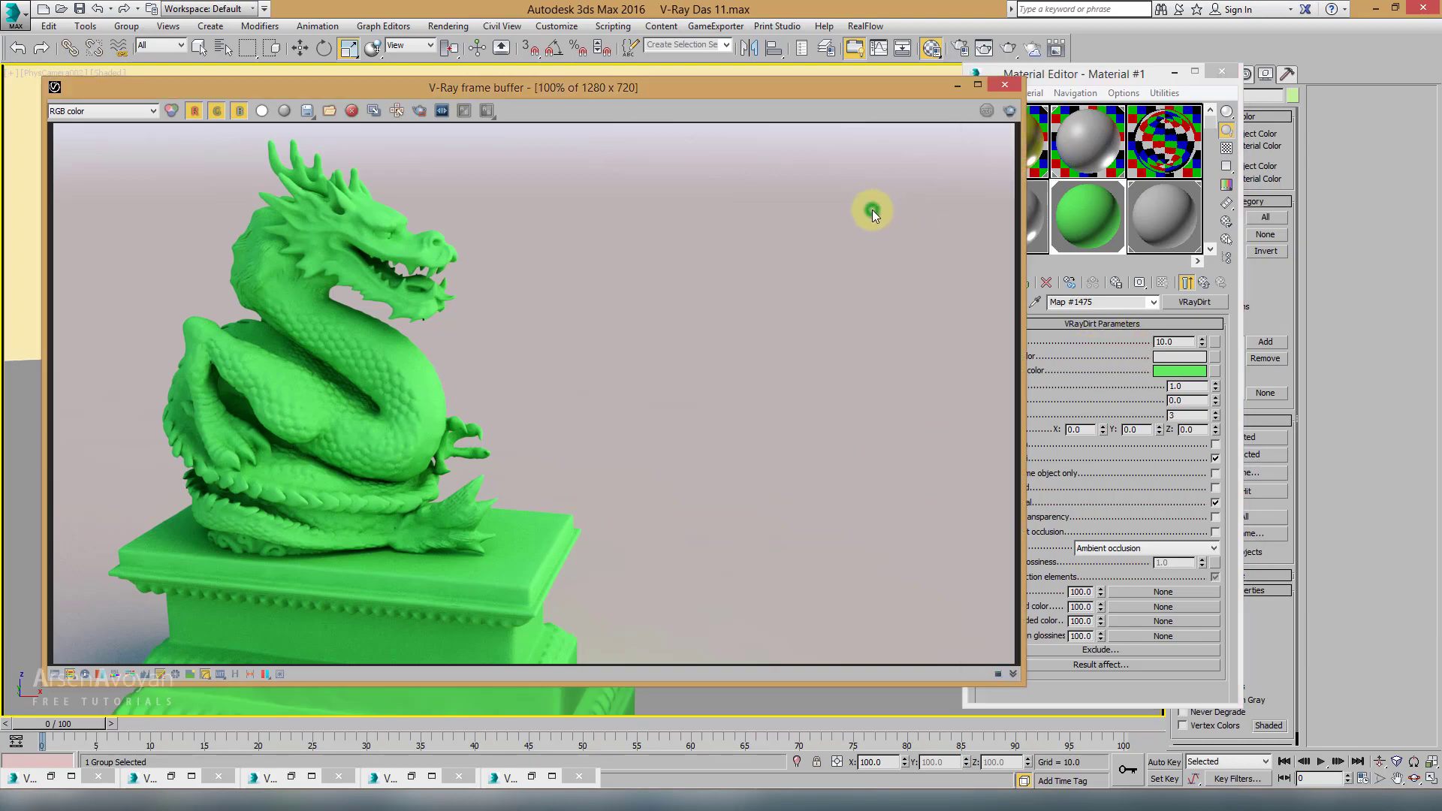
left_click(1003, 111)
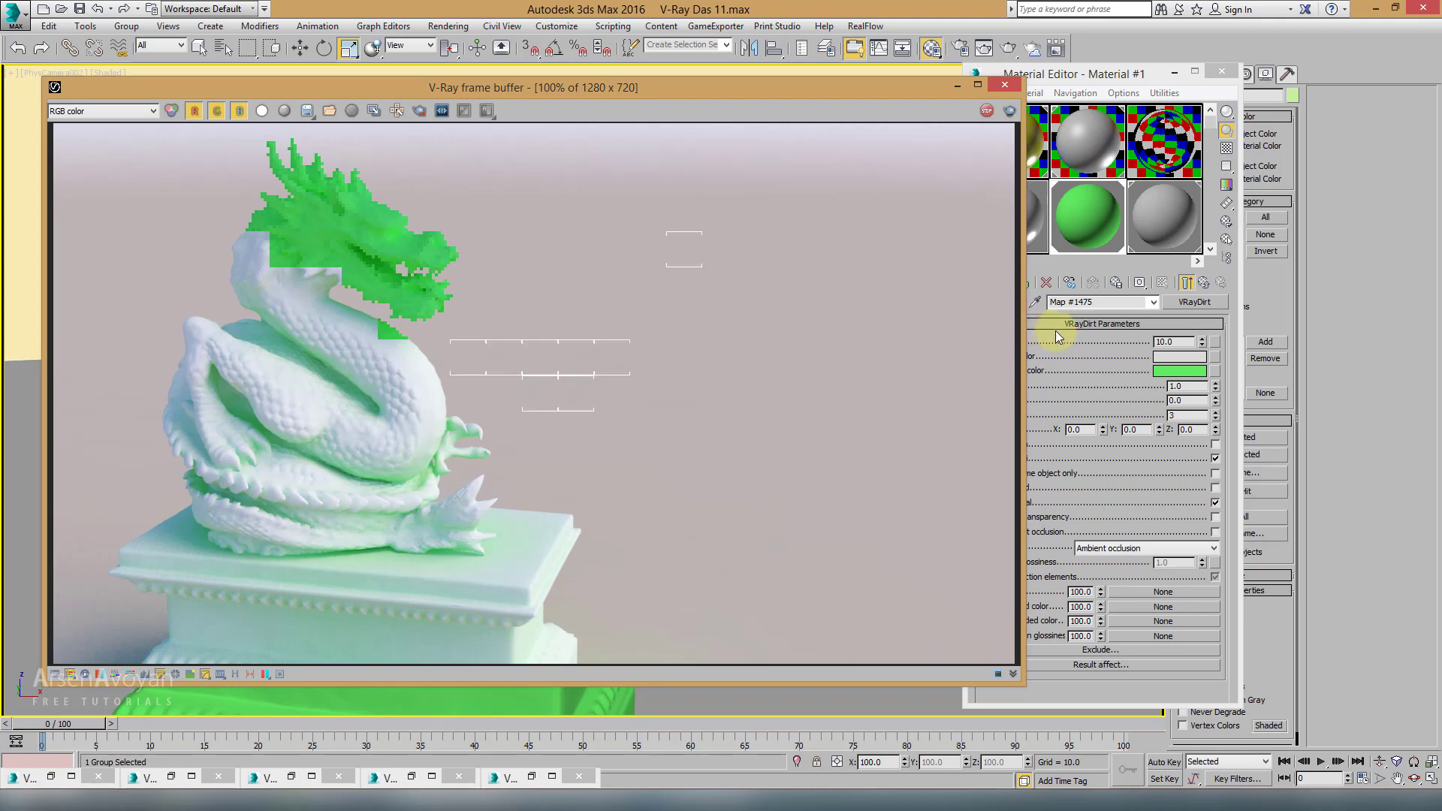
Step: Set the VRayDirt radius to 1.0 and render the dragon again
left_click(1081, 75)
left_click(1173, 342)
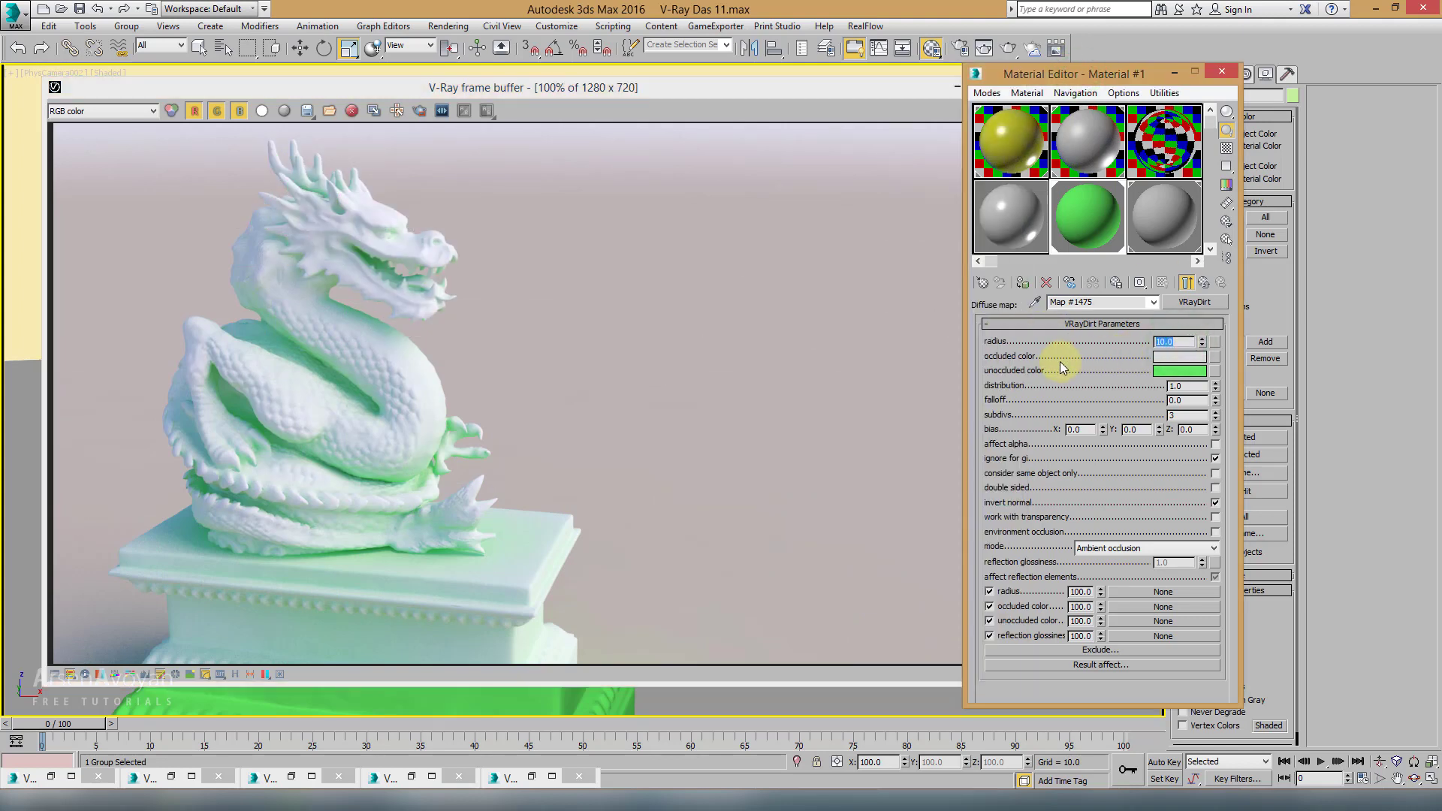
type("1")
key("Return")
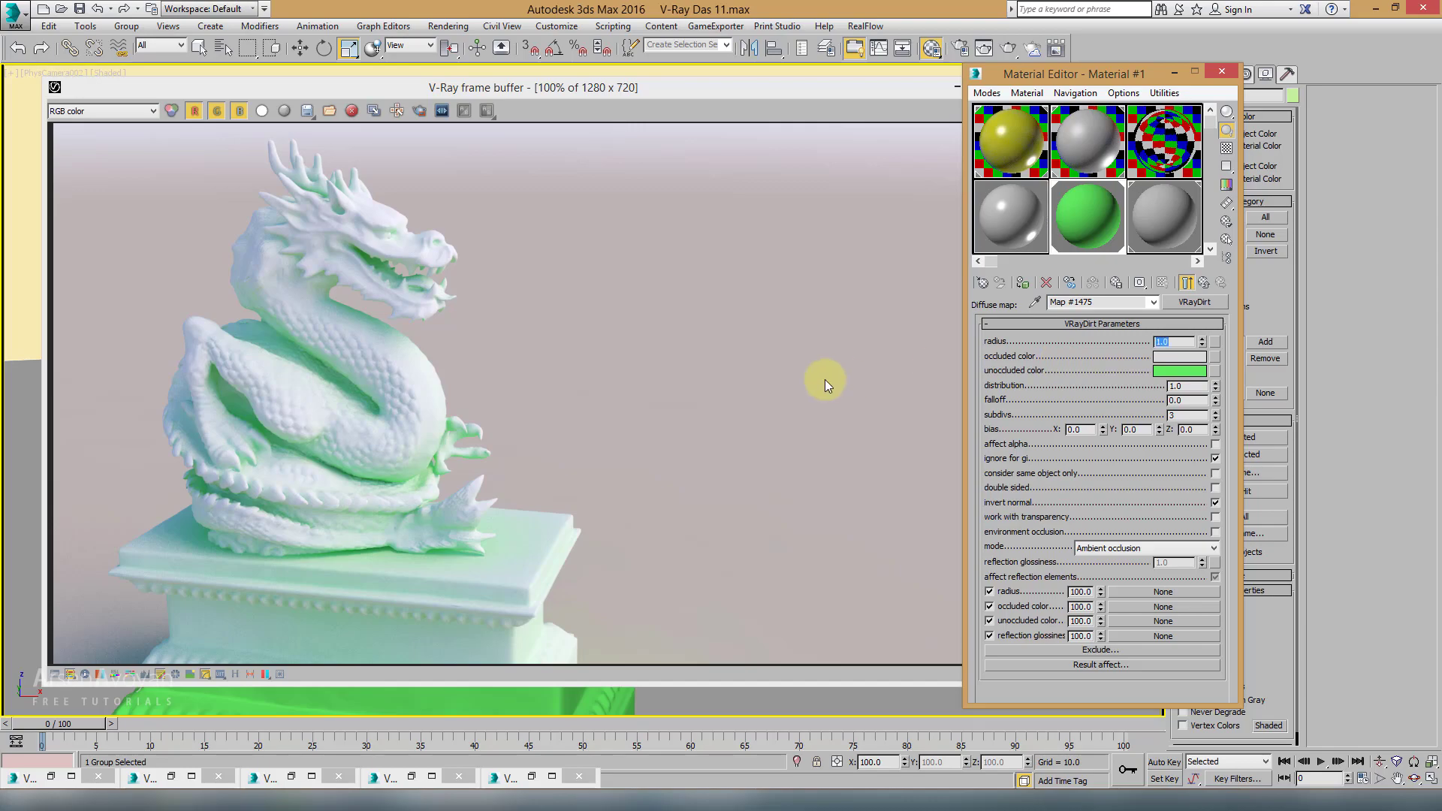
left_click(886, 300)
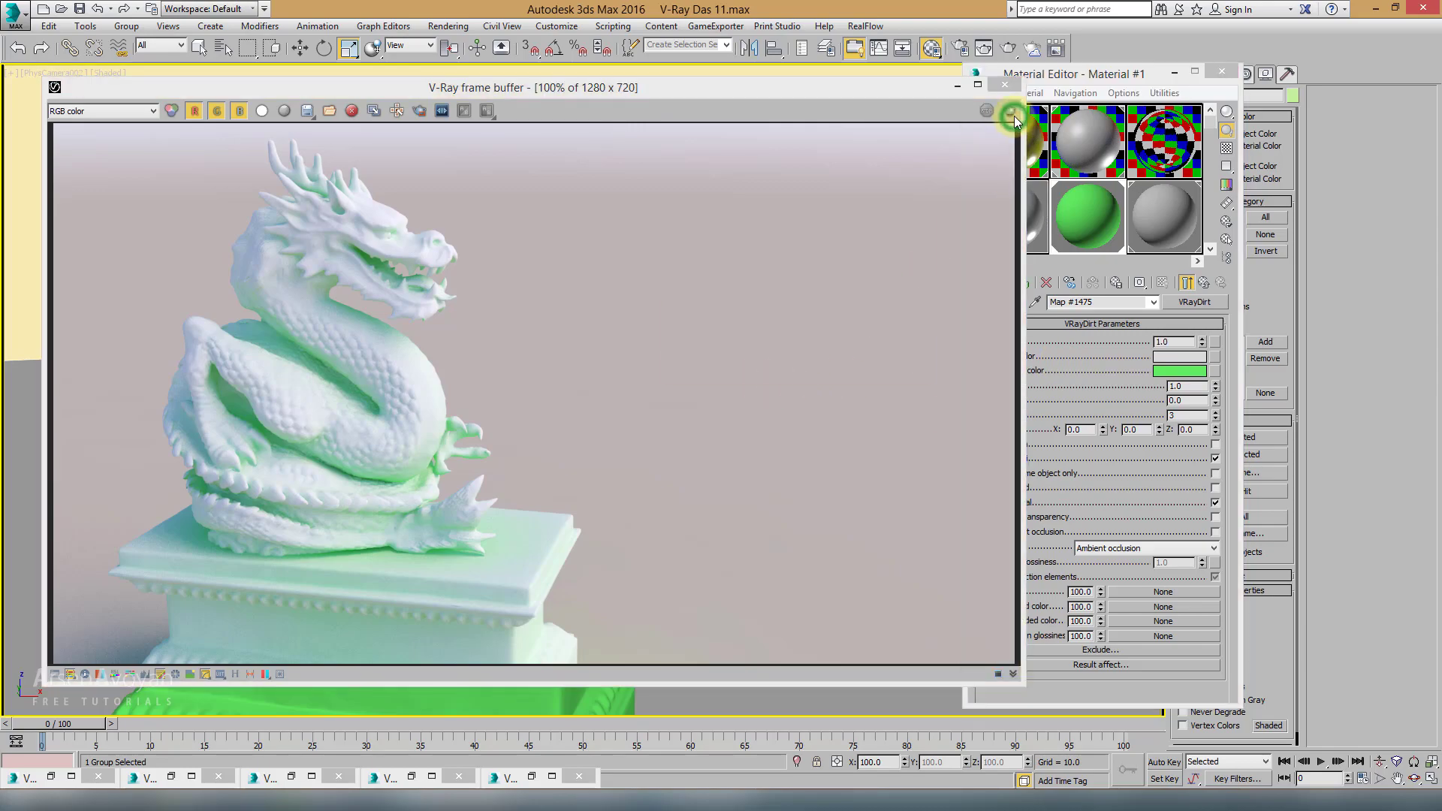
left_click(1009, 111)
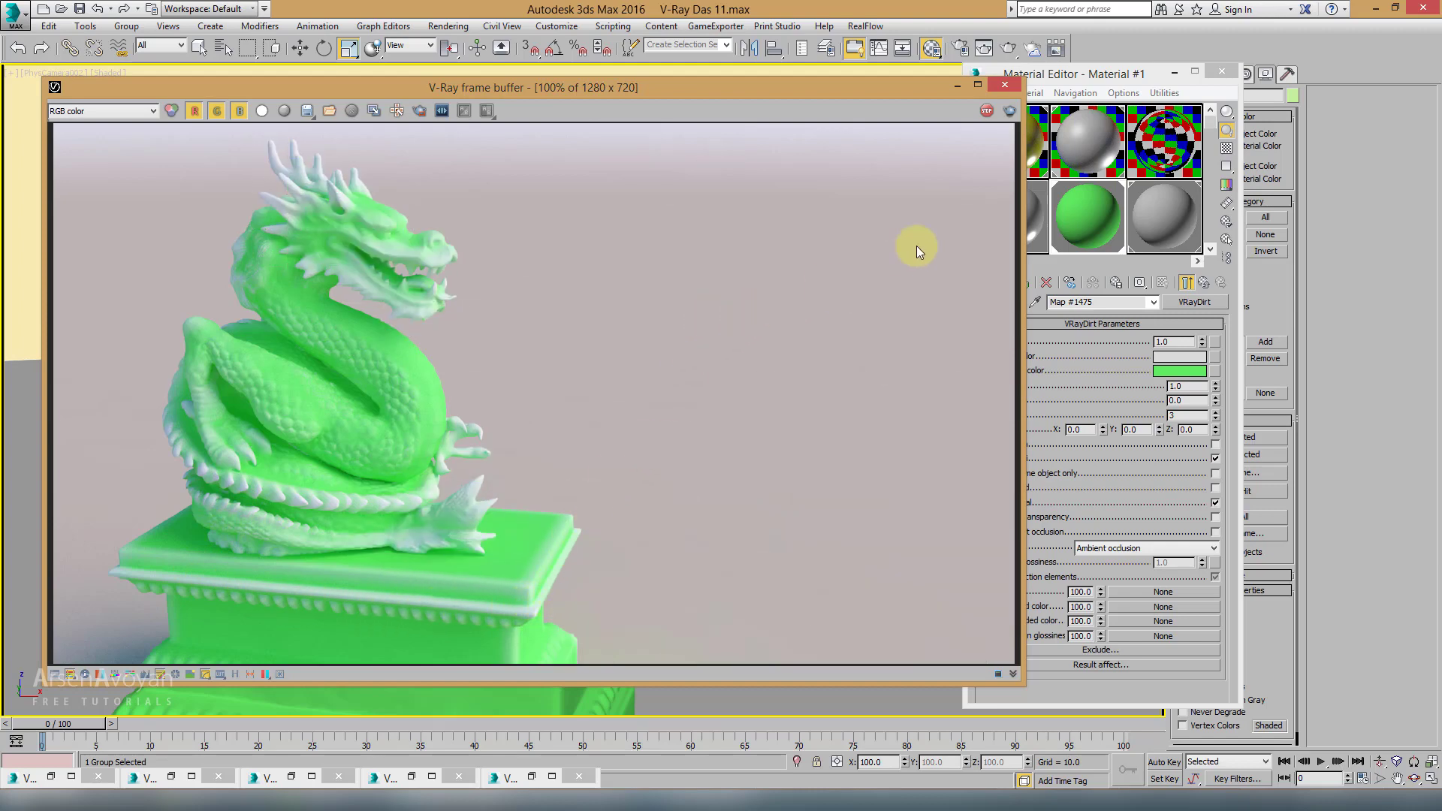
Step: Close the frame buffer and Material Editor, and frame the dragon and pedestal top in a perspective view
left_click(1007, 87)
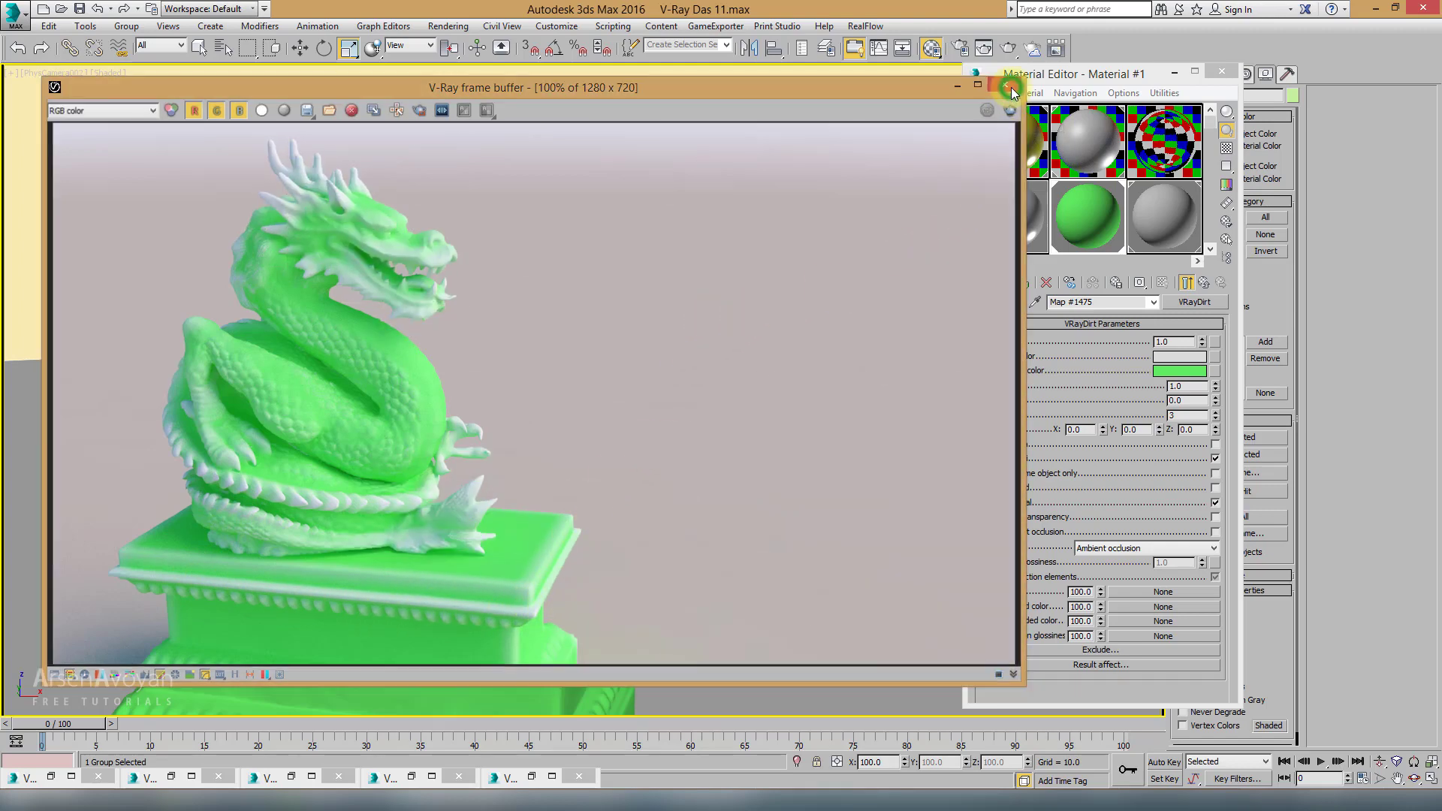
left_click(1219, 72)
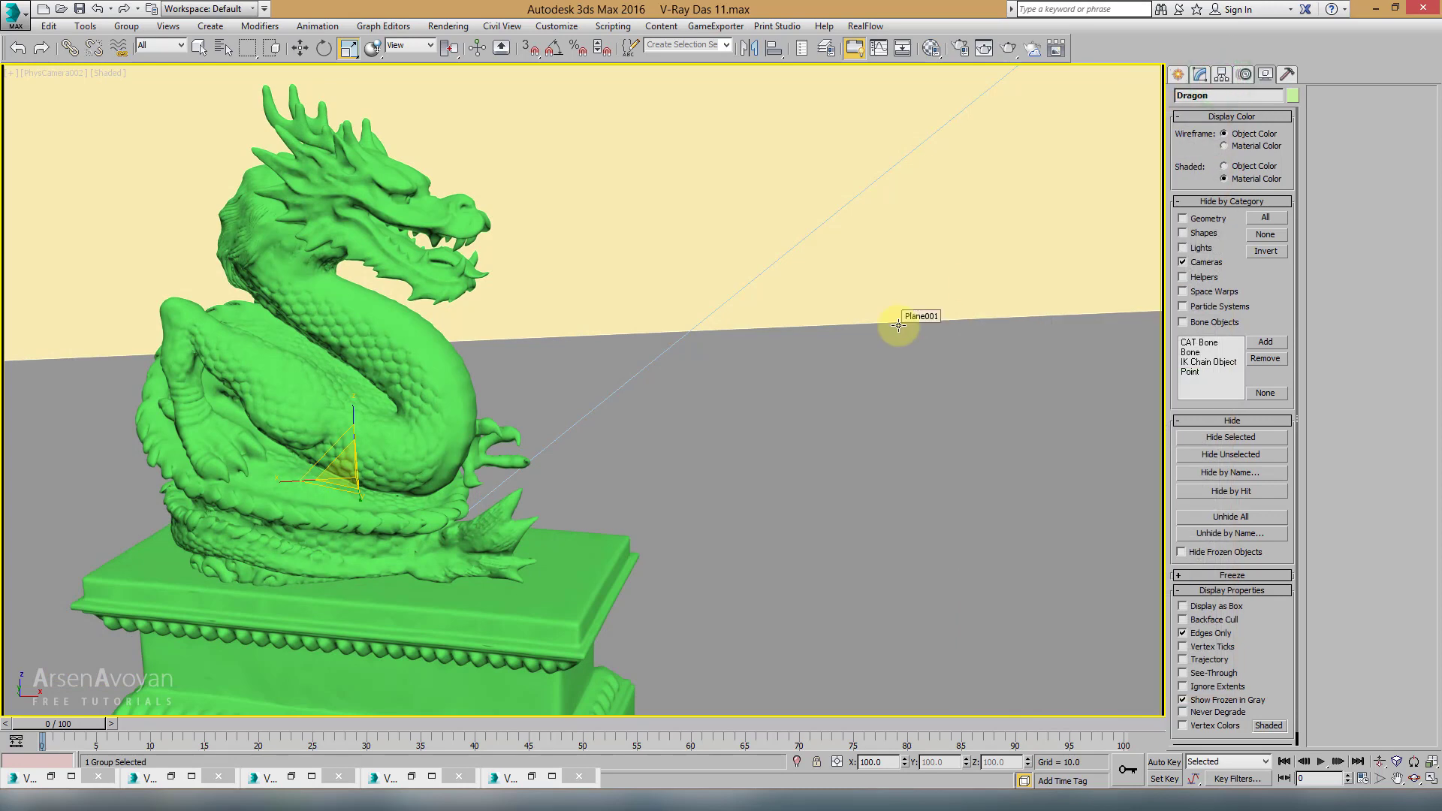
key("c")
double_click(719, 296)
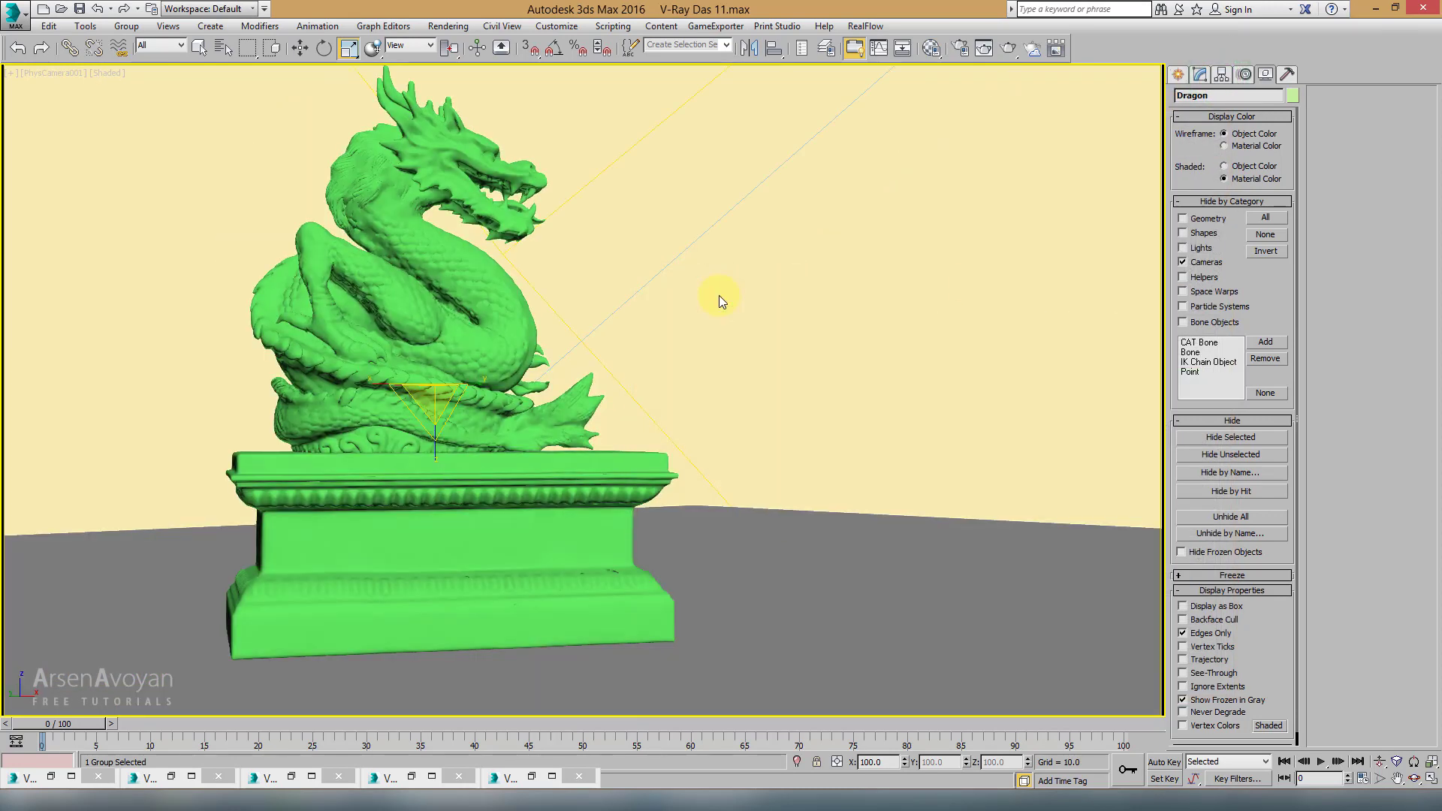
key("p")
middle_click_drag(733, 296, 226, 411)
key("z")
scroll(254, 379, "up", 4)
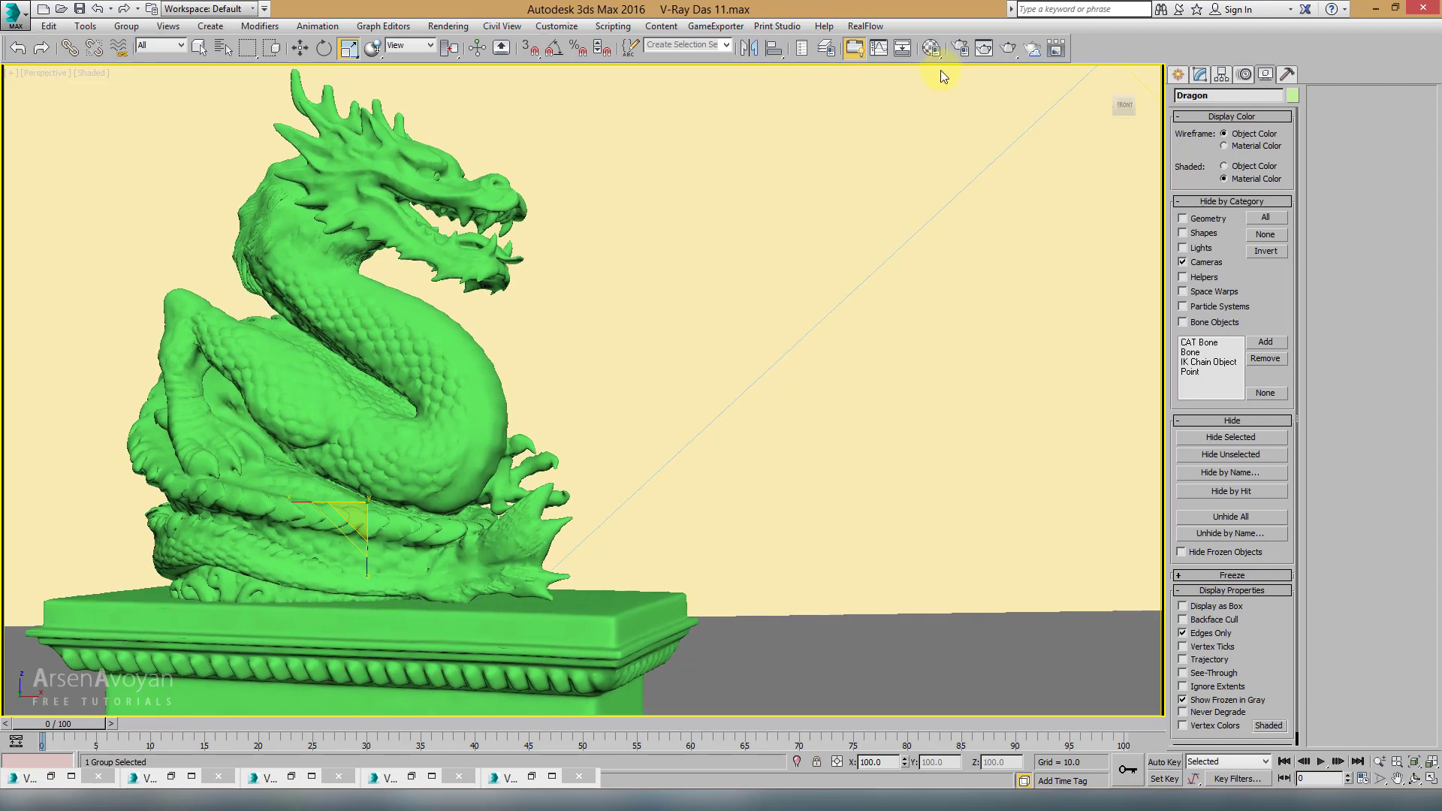
Step: Set the green material's reflection color to light gray (213, 213, 213) and its reflection glossiness to 0.8
left_click(935, 49)
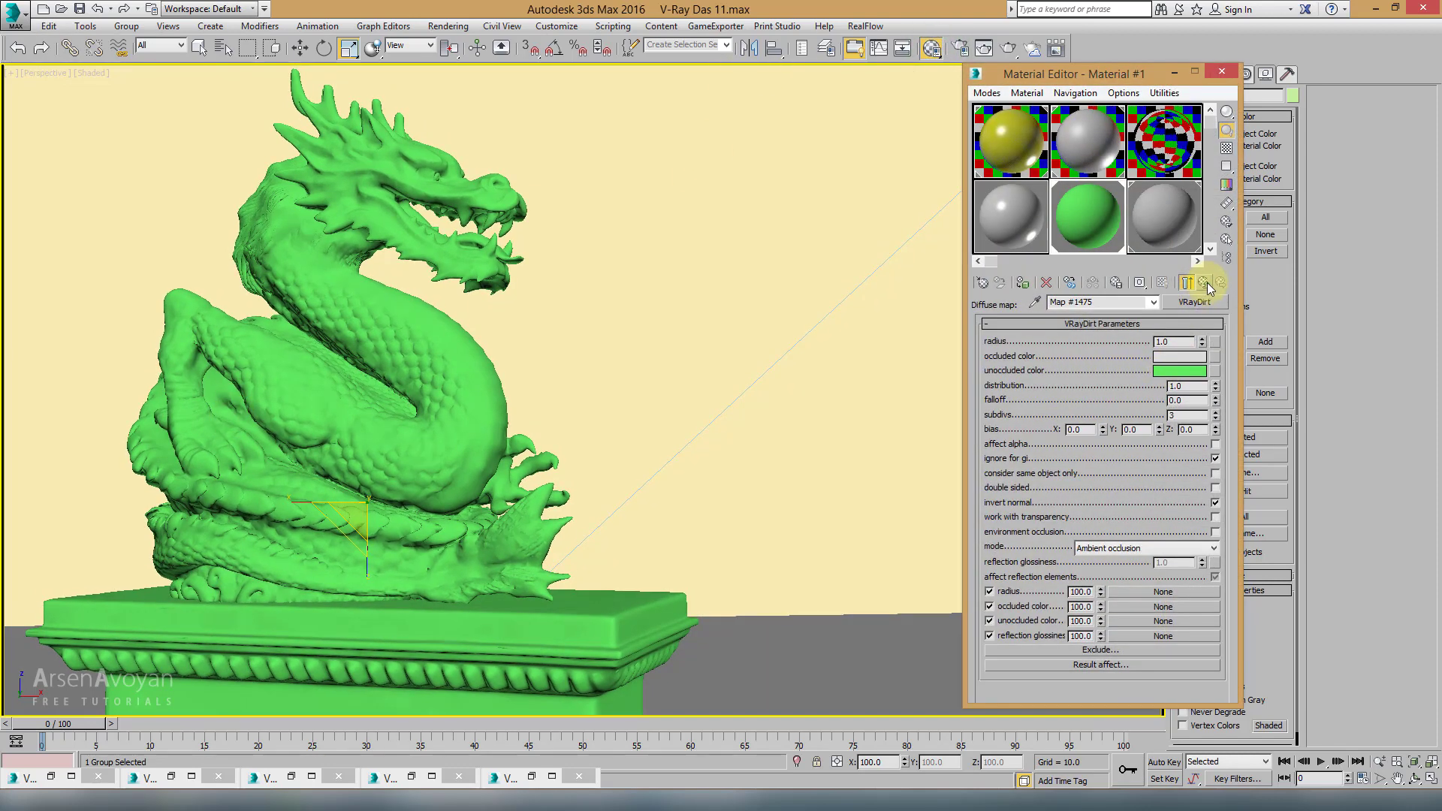
left_click(1062, 368)
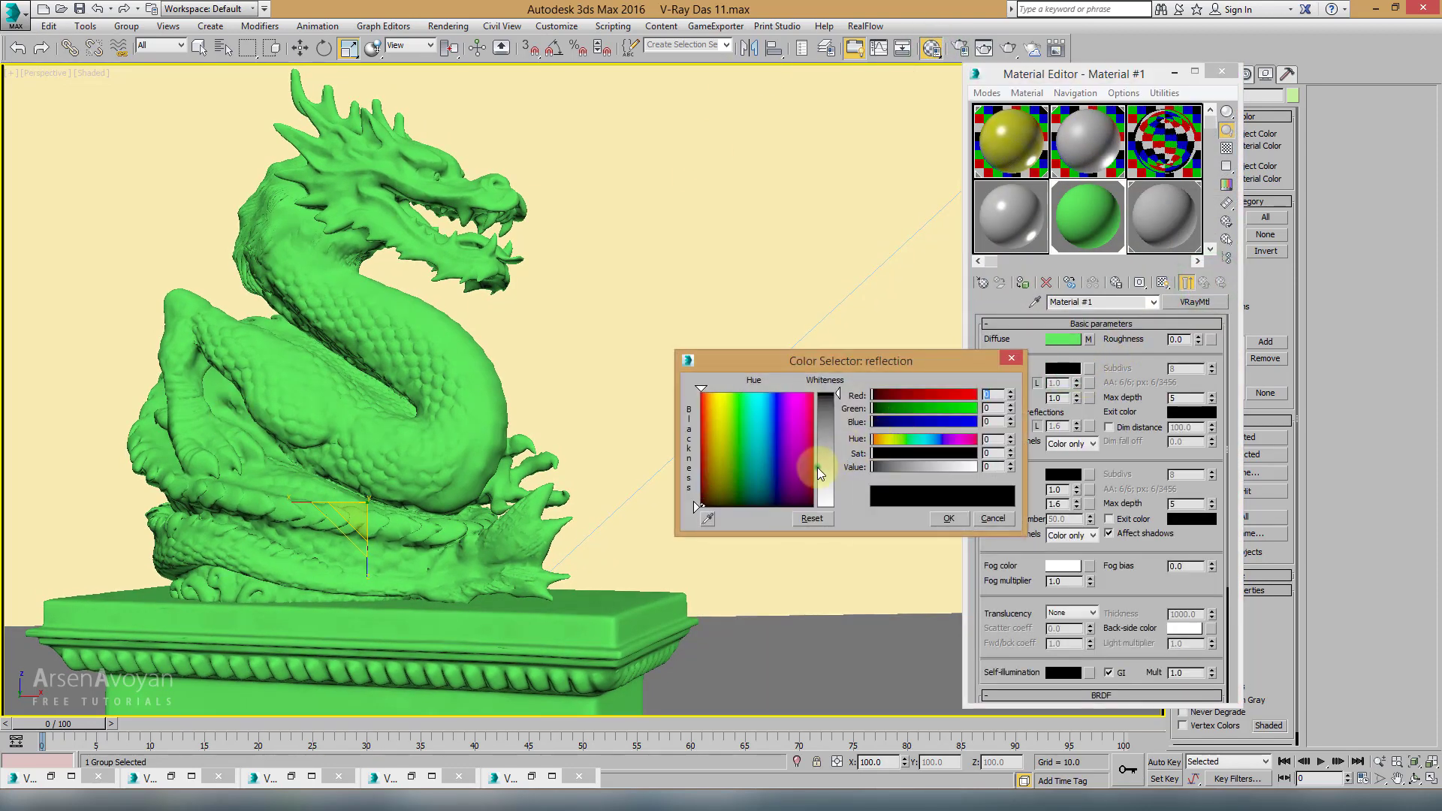
left_click_drag(829, 478, 830, 488)
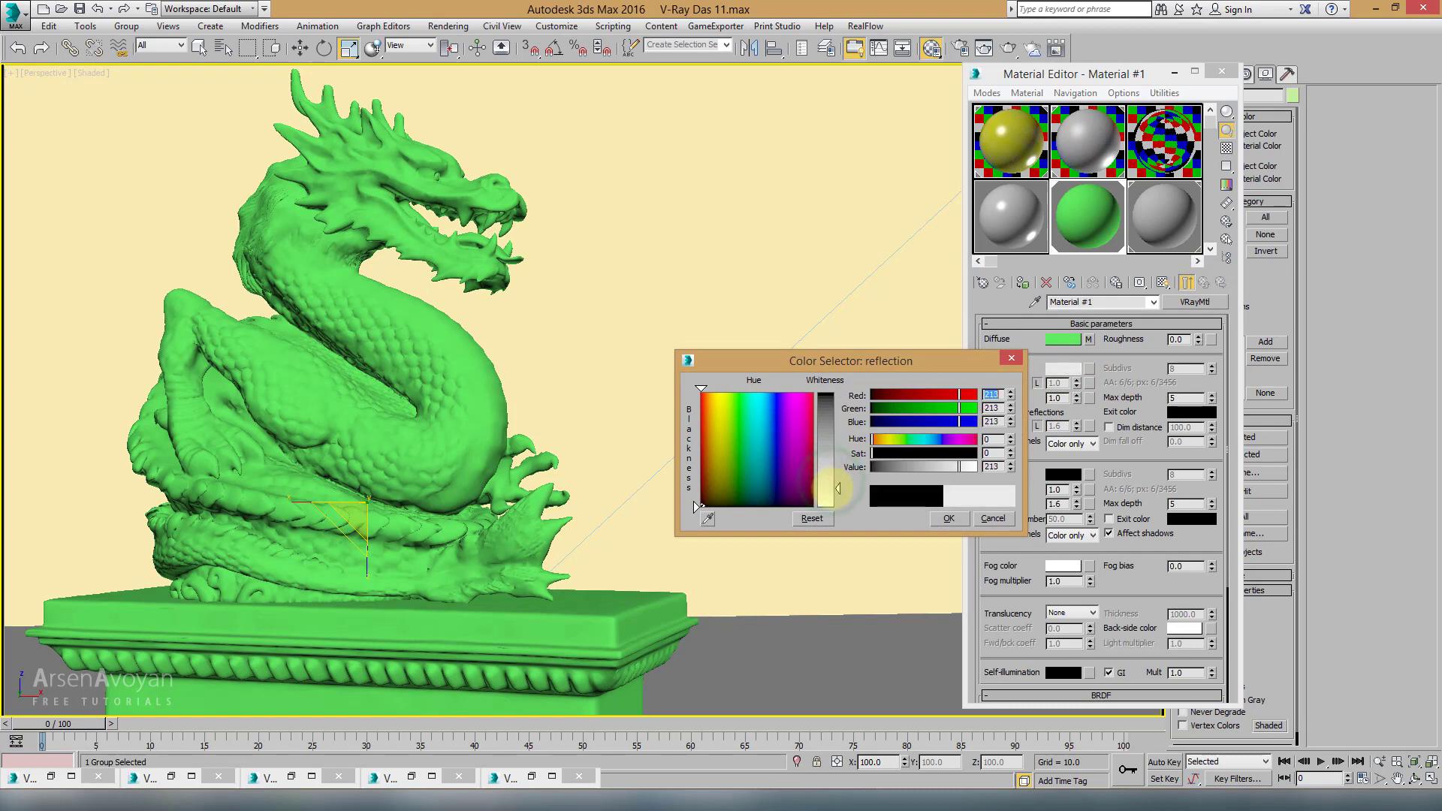
left_click(948, 518)
left_click(1058, 398)
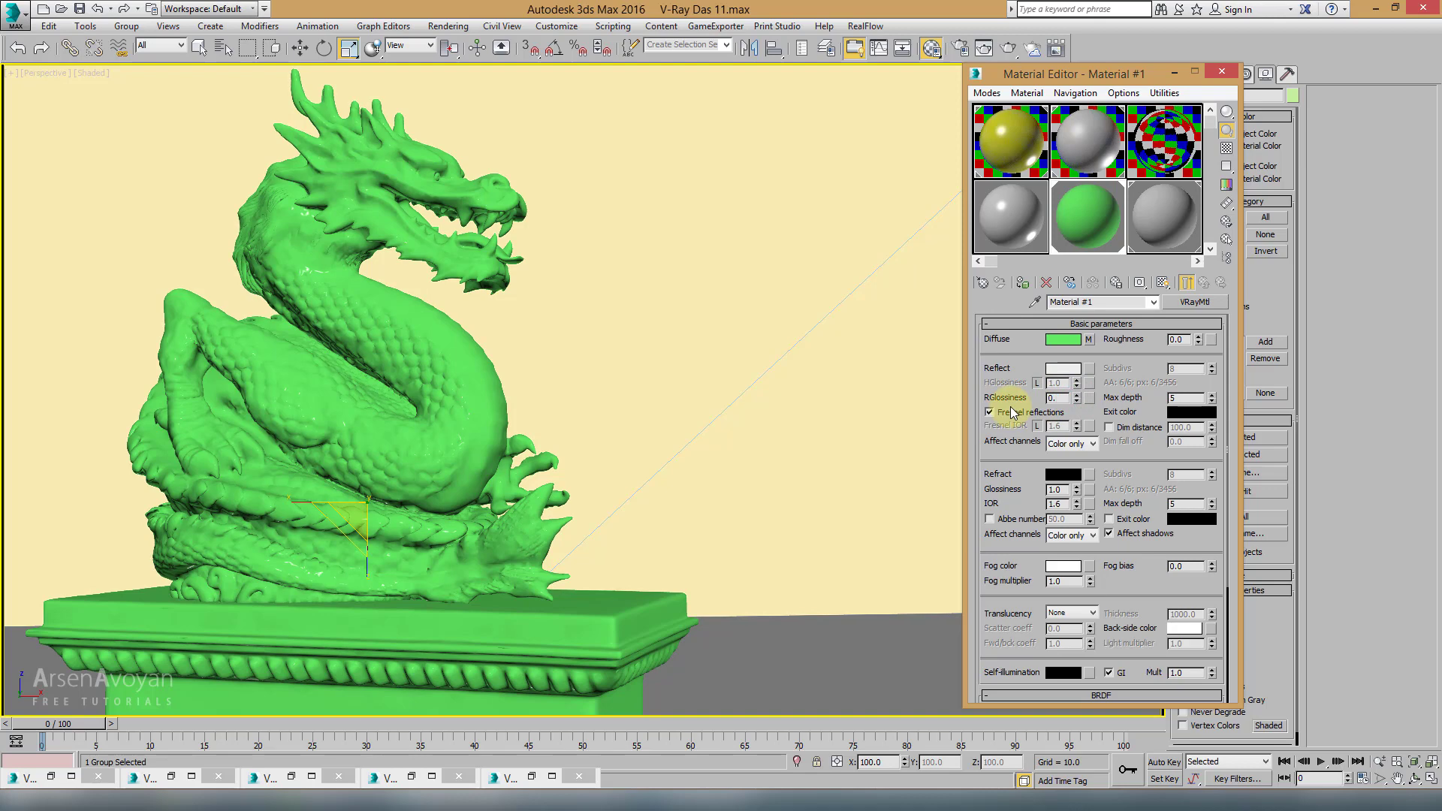
key("Return")
Step: Open the diffuse VRayDirt map, start a test render of the dragon and stop it to return to the map settings
left_click(1089, 341)
left_click(1009, 48)
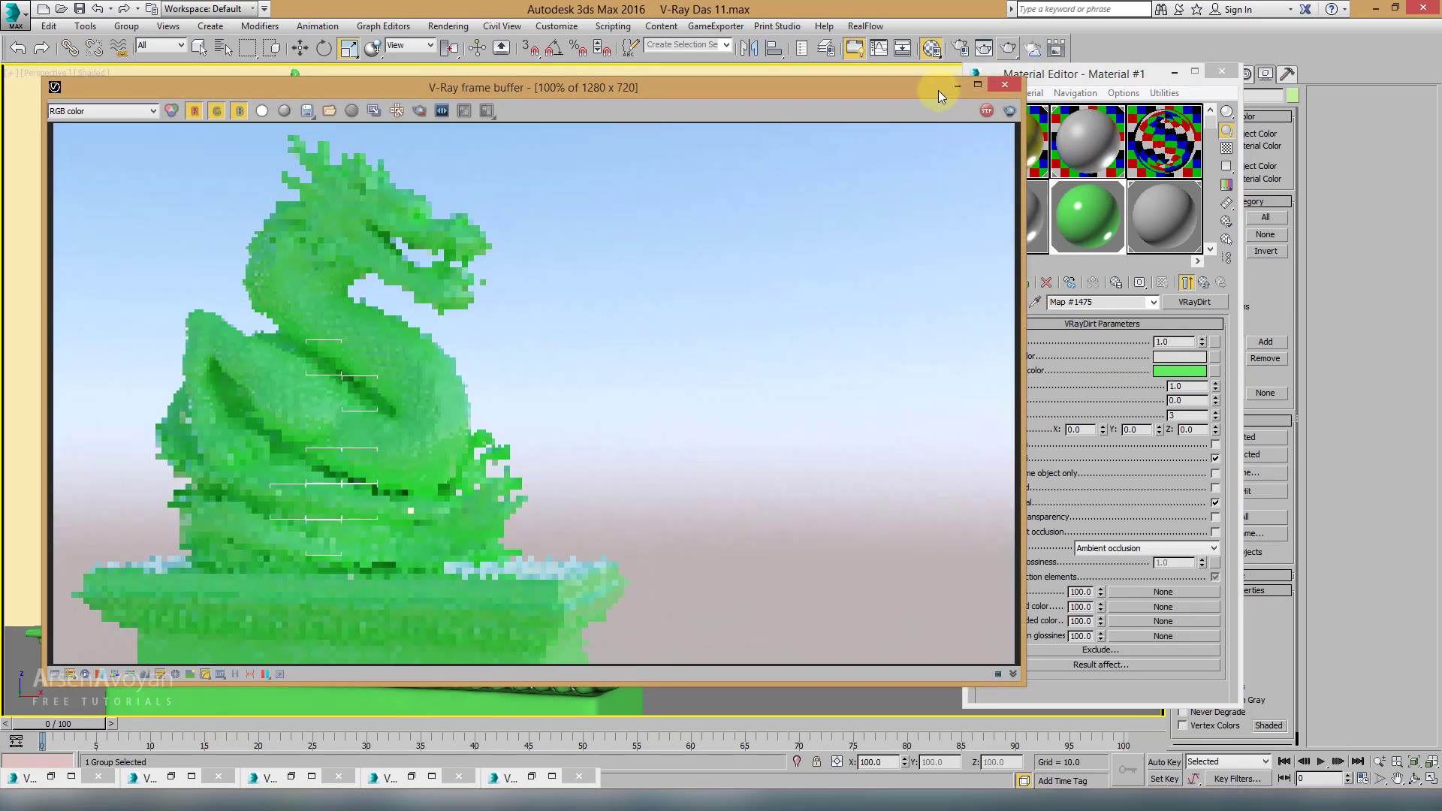
left_click_drag(939, 90, 730, 105)
left_click(900, 200)
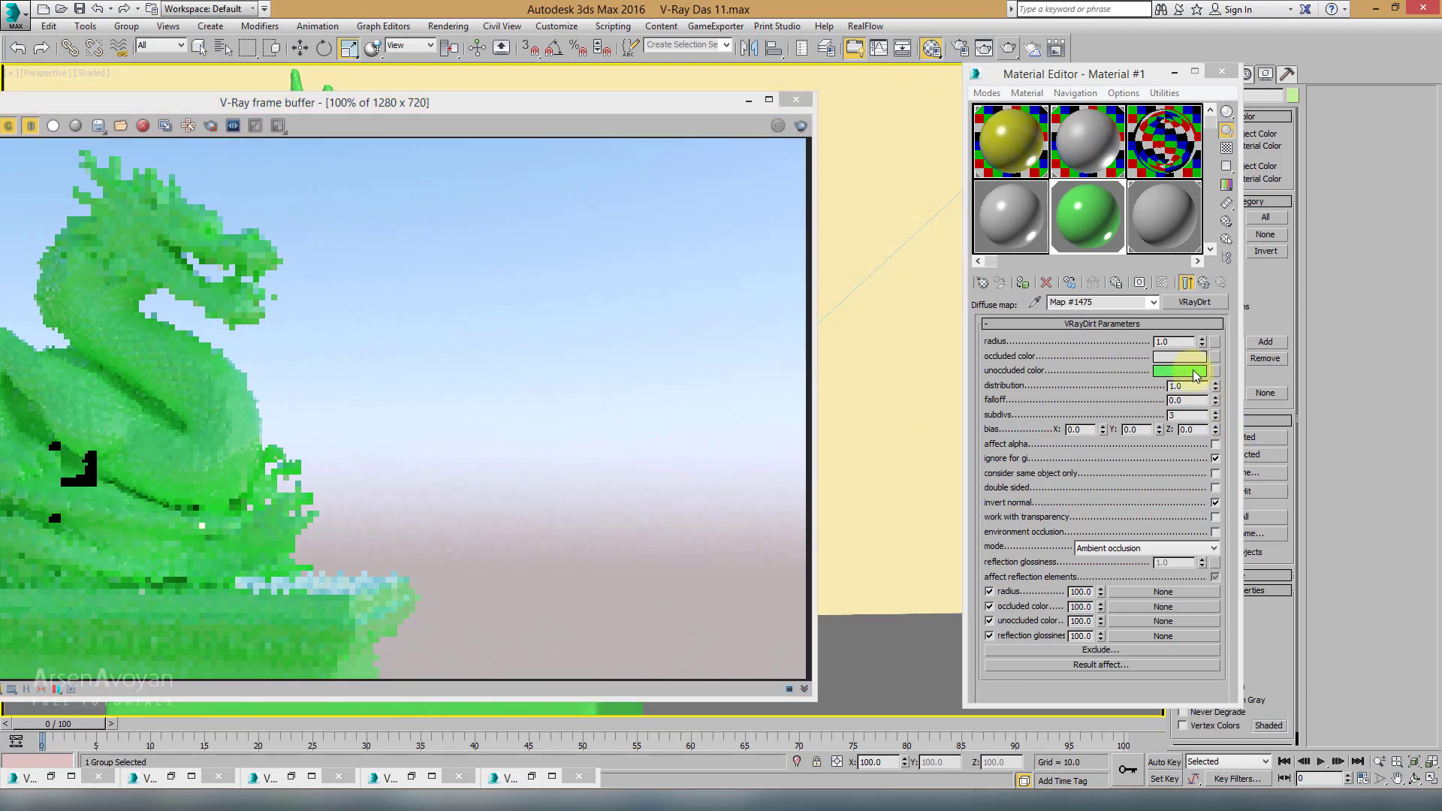
Step: Set the VRayDirt unoccluded color to blue (hue 160, saturation 212, value 178) and render the dragon
left_click(1196, 376)
left_click_drag(782, 473, 772, 432)
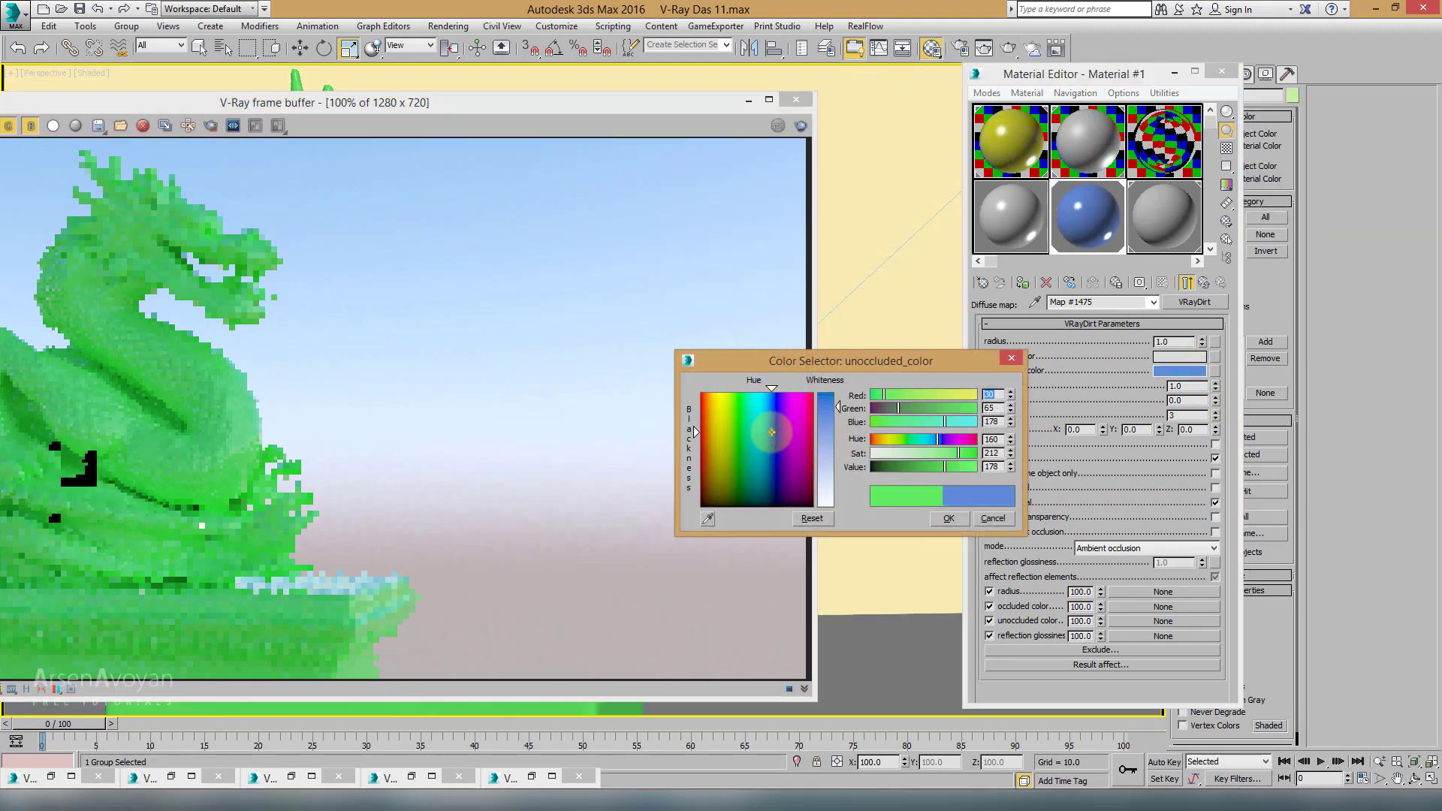
left_click(948, 518)
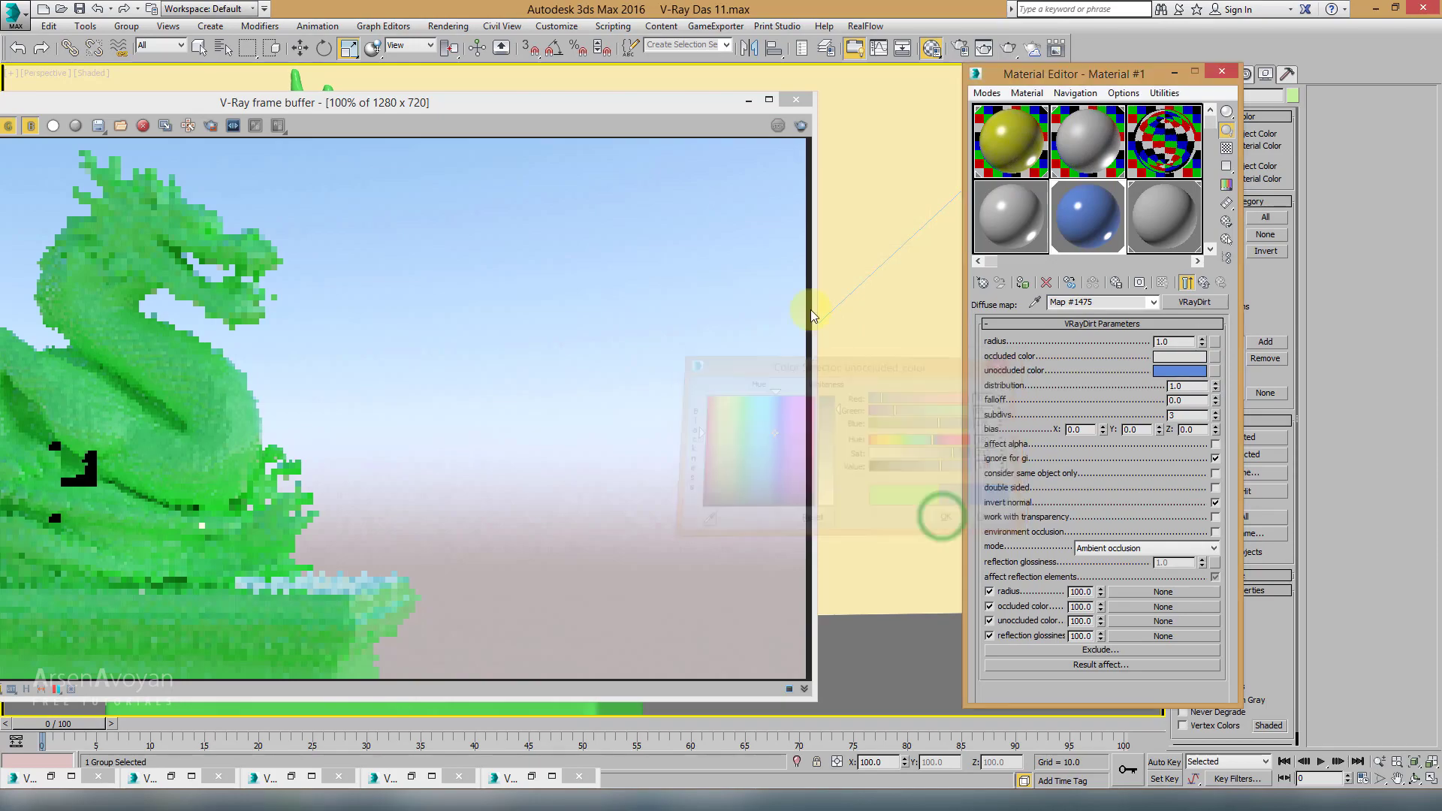
left_click_drag(650, 111, 856, 102)
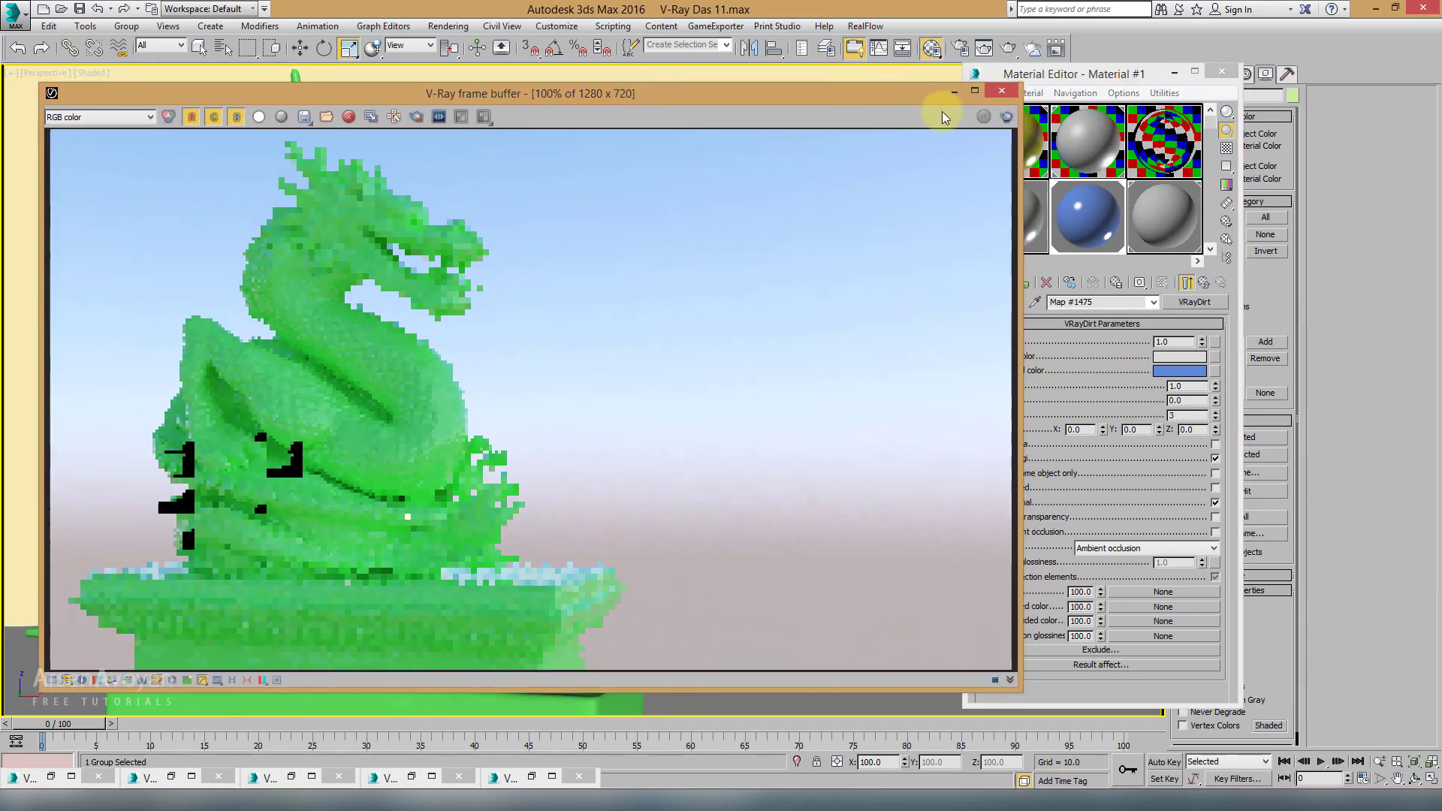
left_click(1006, 118)
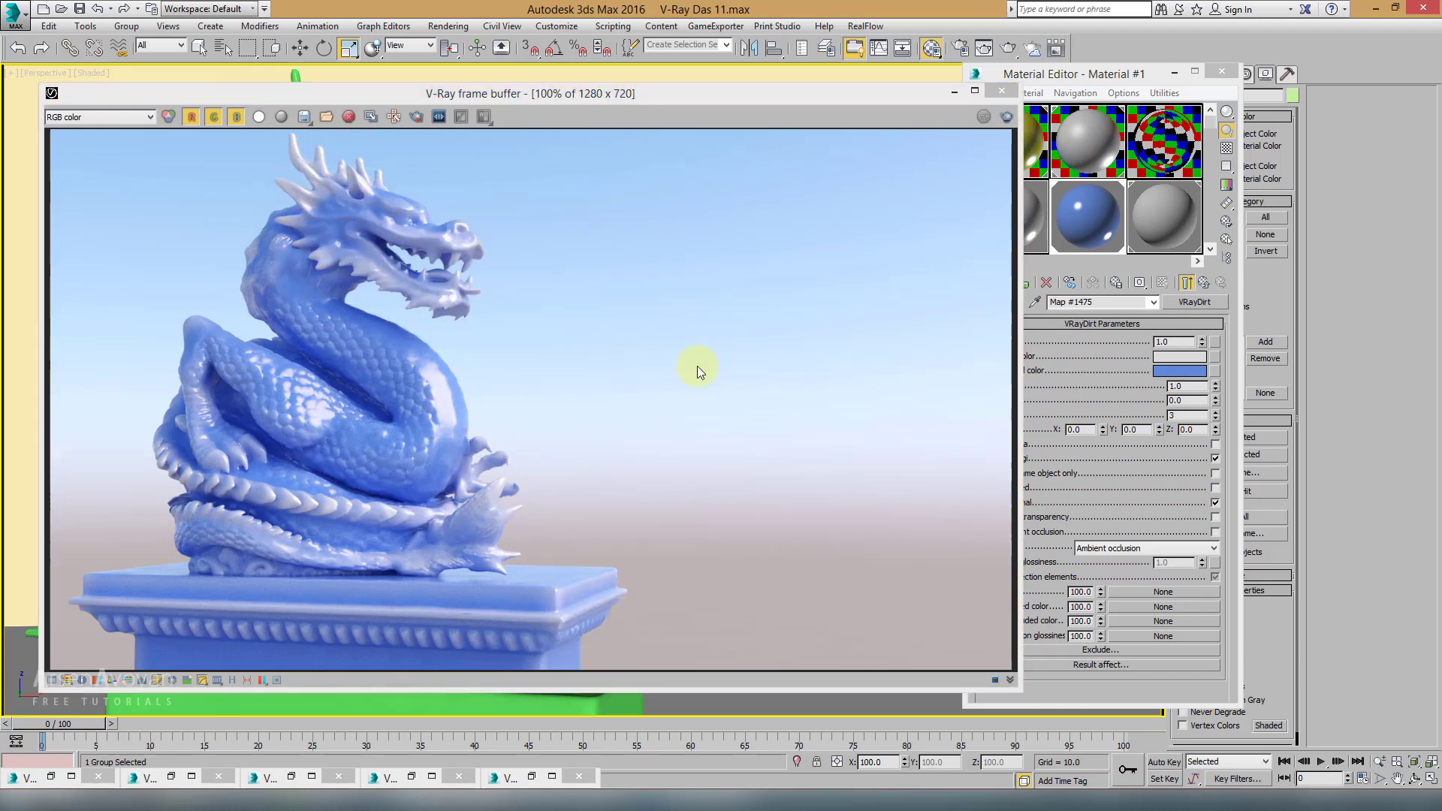
Step: Set the VRayDirt radius to 0.7, close the frame buffer and orbit the perspective view slightly around the dragon
left_click(1174, 342)
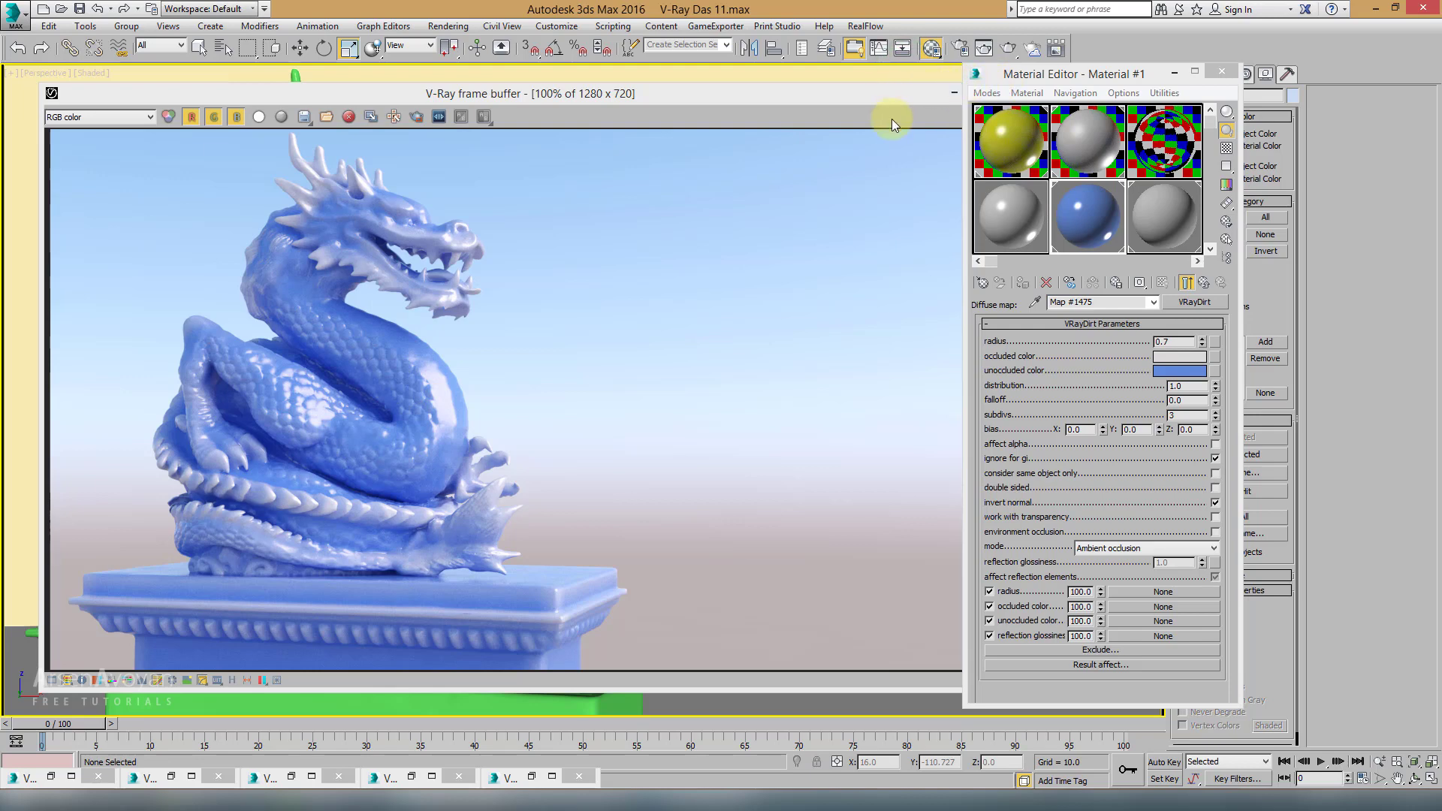
left_click(614, 300)
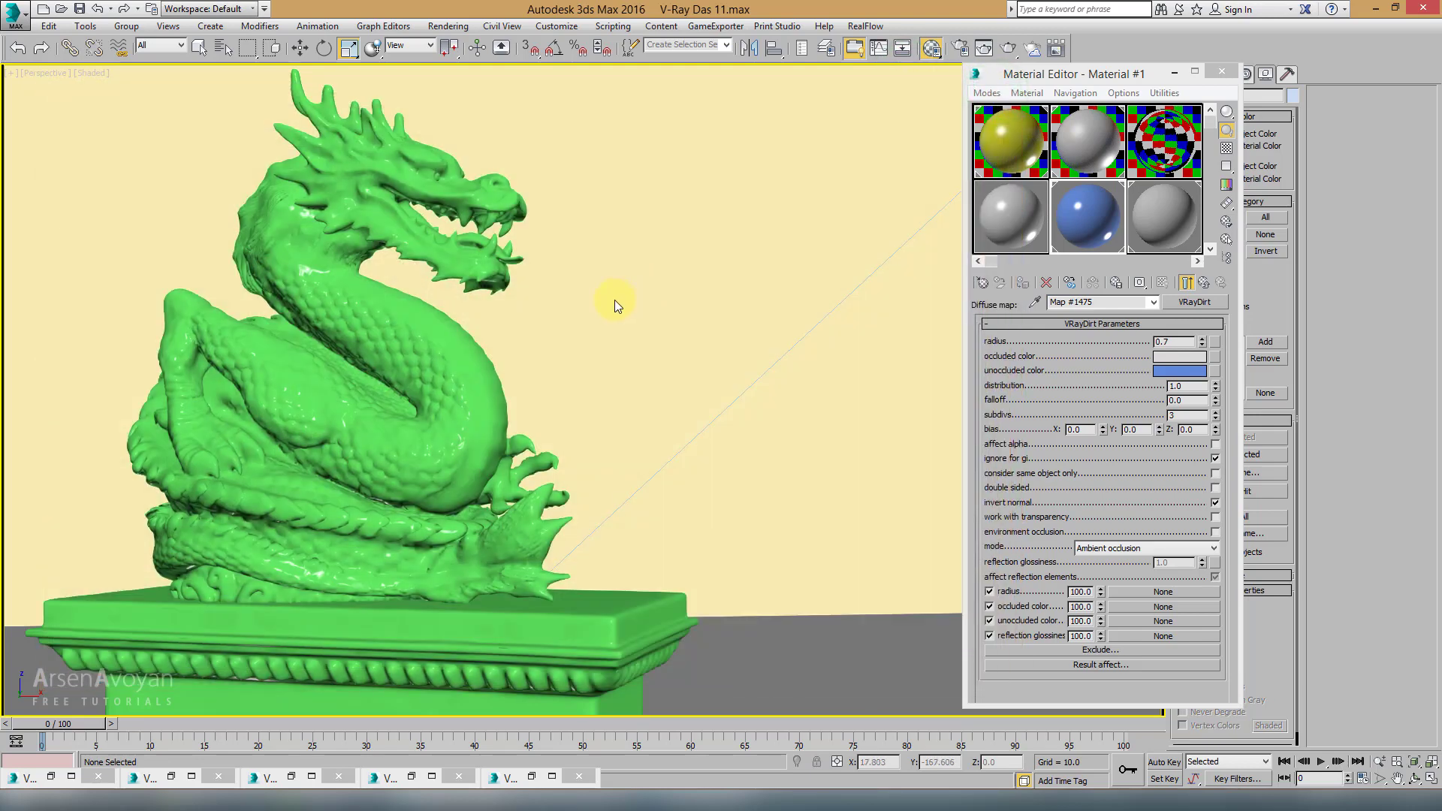
middle_click_drag(610, 302, 598, 301, "alt")
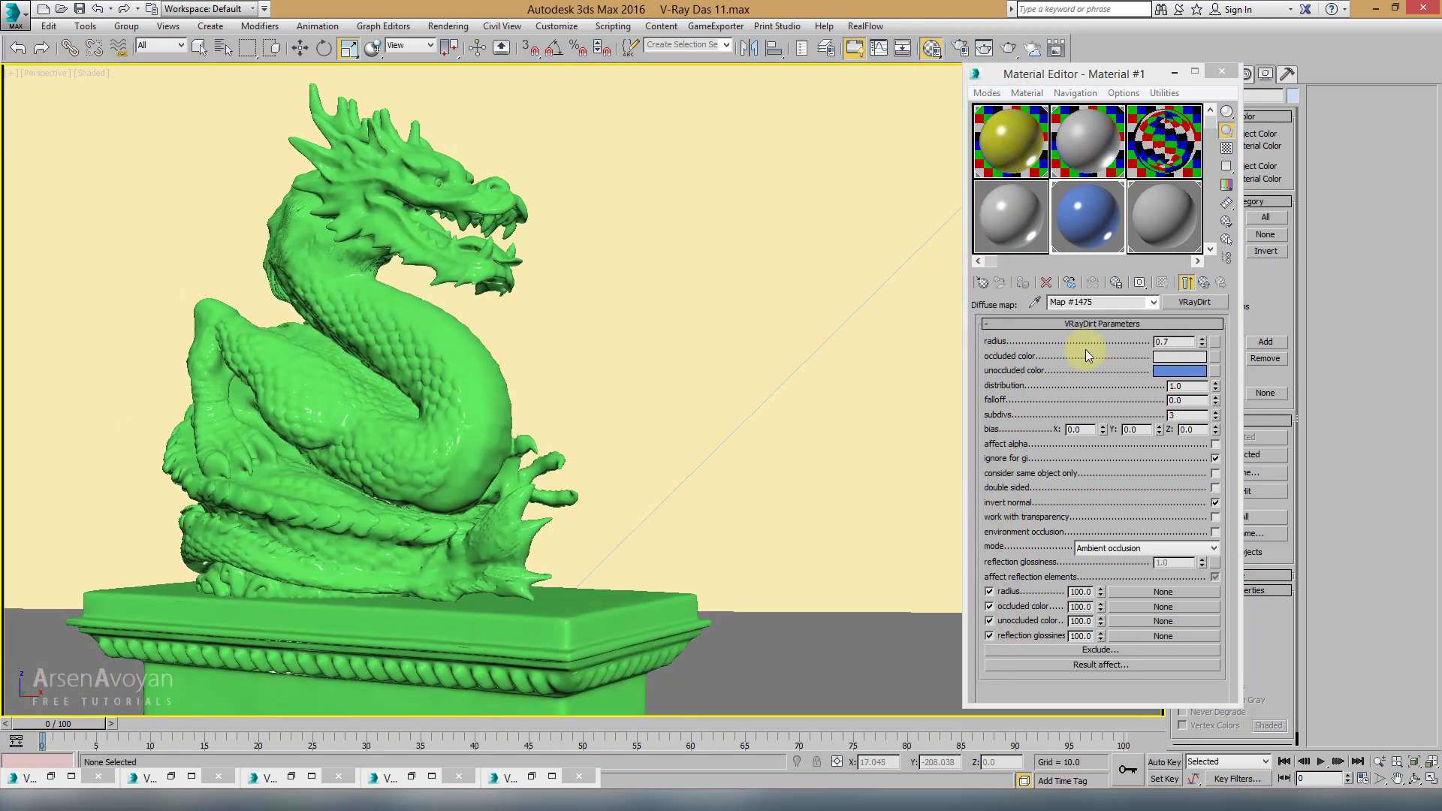
Step: Copy the blue unoccluded color from the VRayDirt map and paste it into the parent material's diffuse color
right_click(1184, 370)
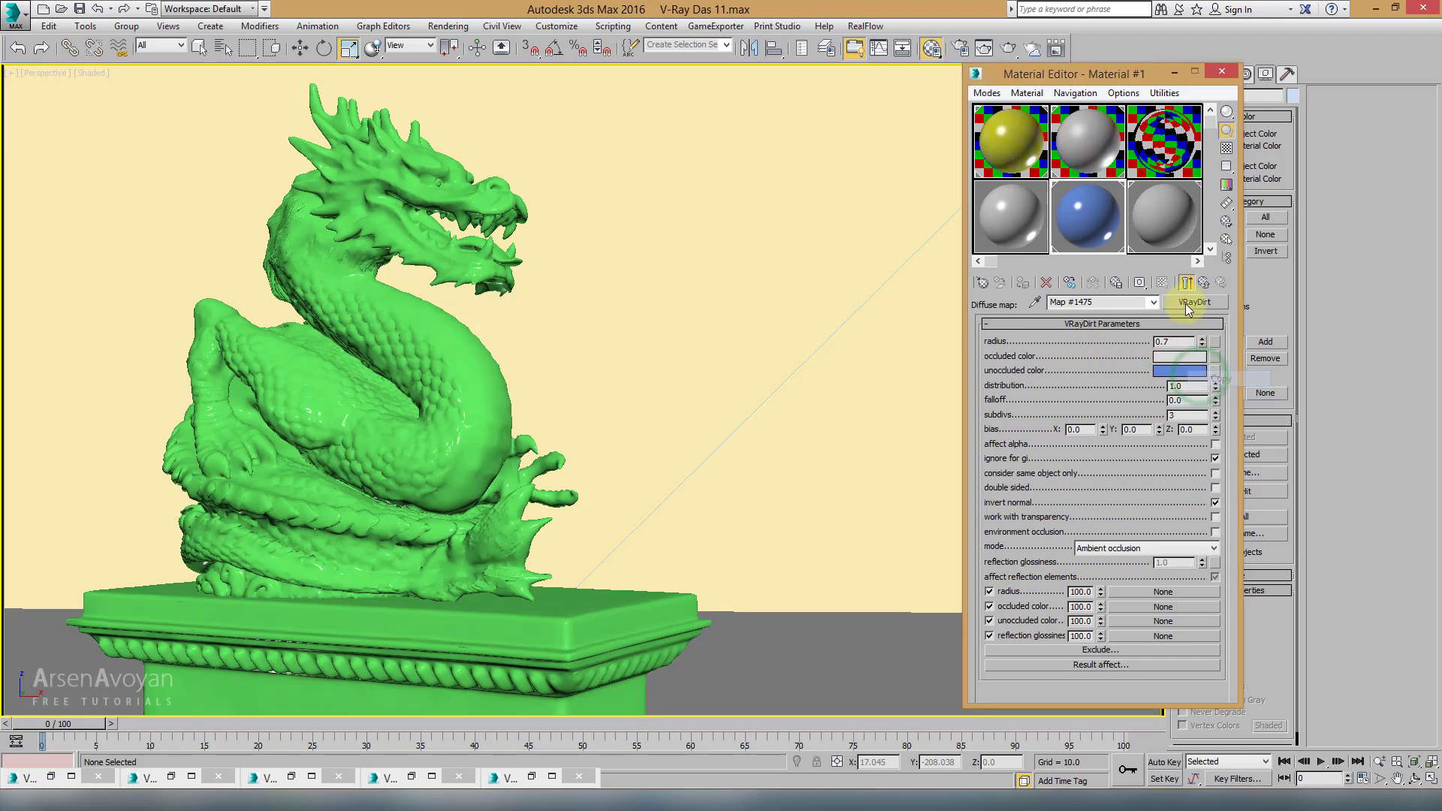
left_click(1205, 282)
left_click(1205, 282)
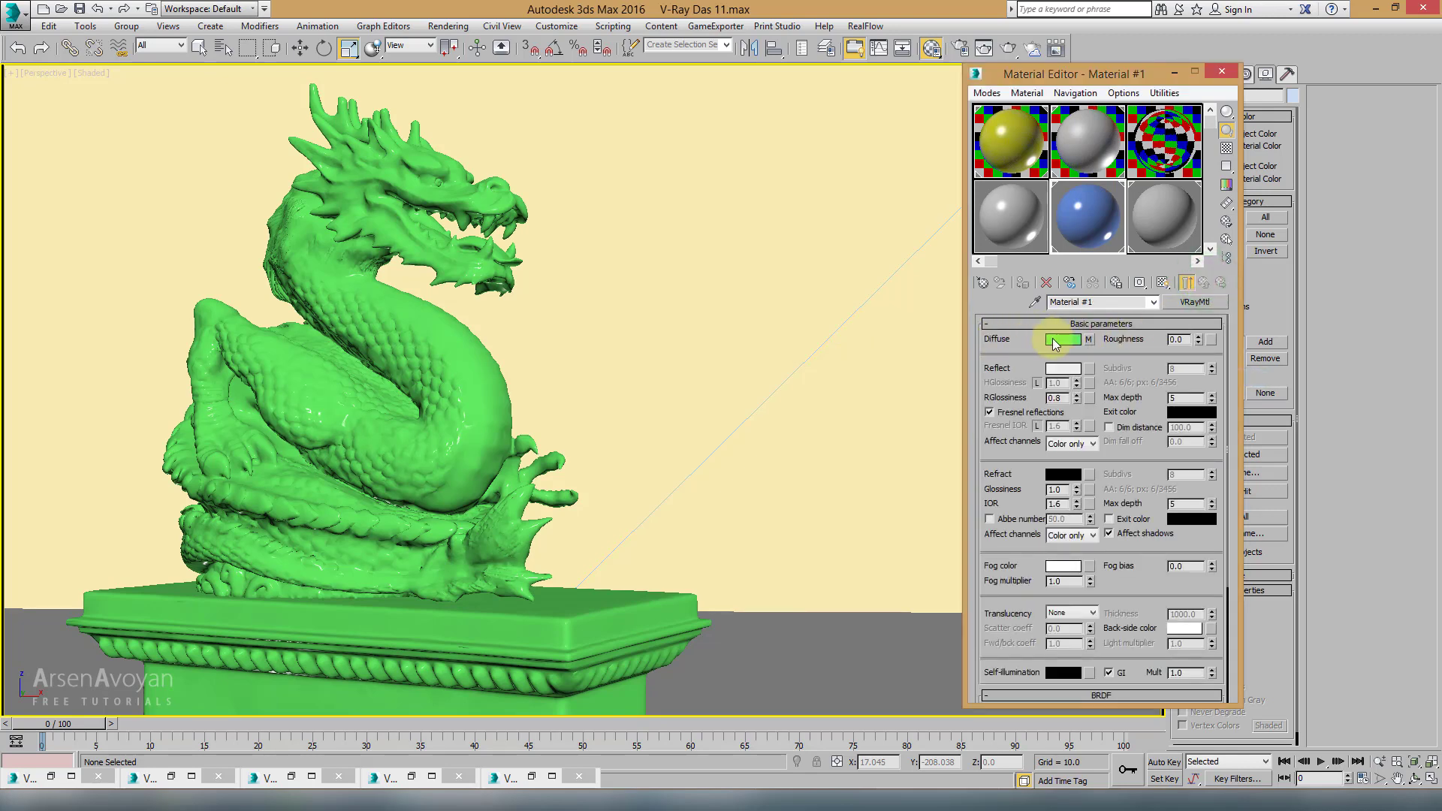
right_click(1055, 341)
left_click(1085, 365)
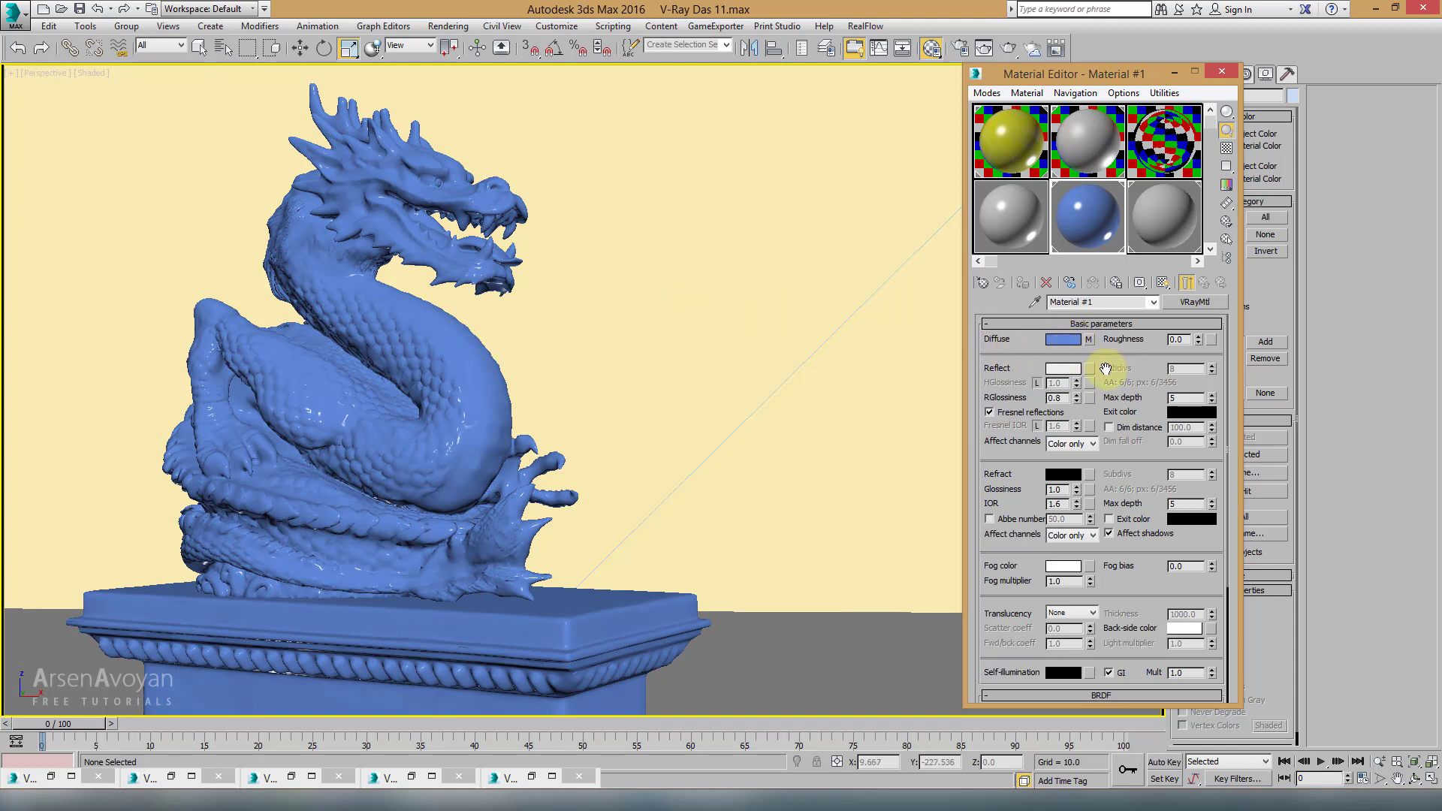
Step: Render the blue dragon with the 0.7 dirt radius and duplicate the result into a separate frame buffer copy
left_click(561, 352)
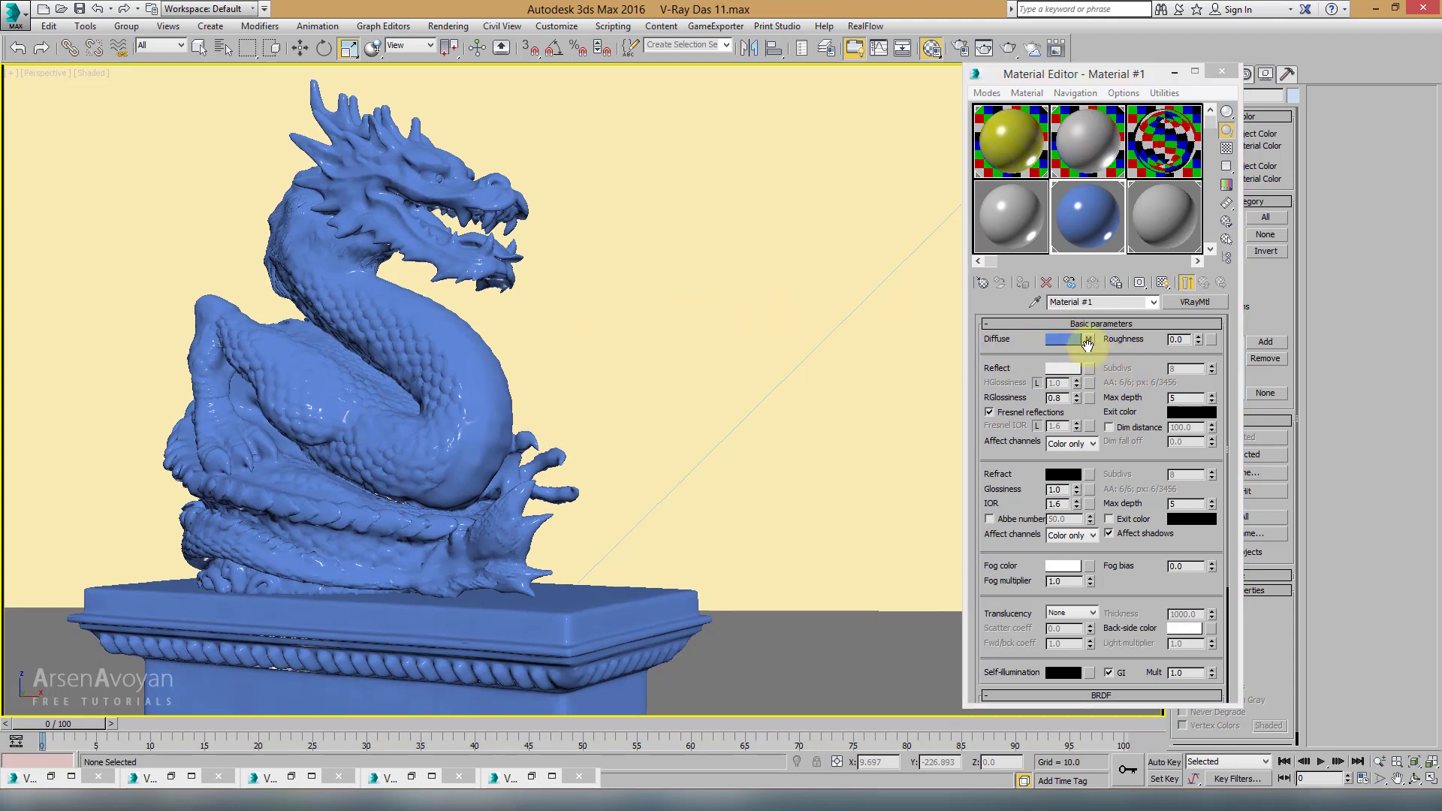
left_click(1009, 50)
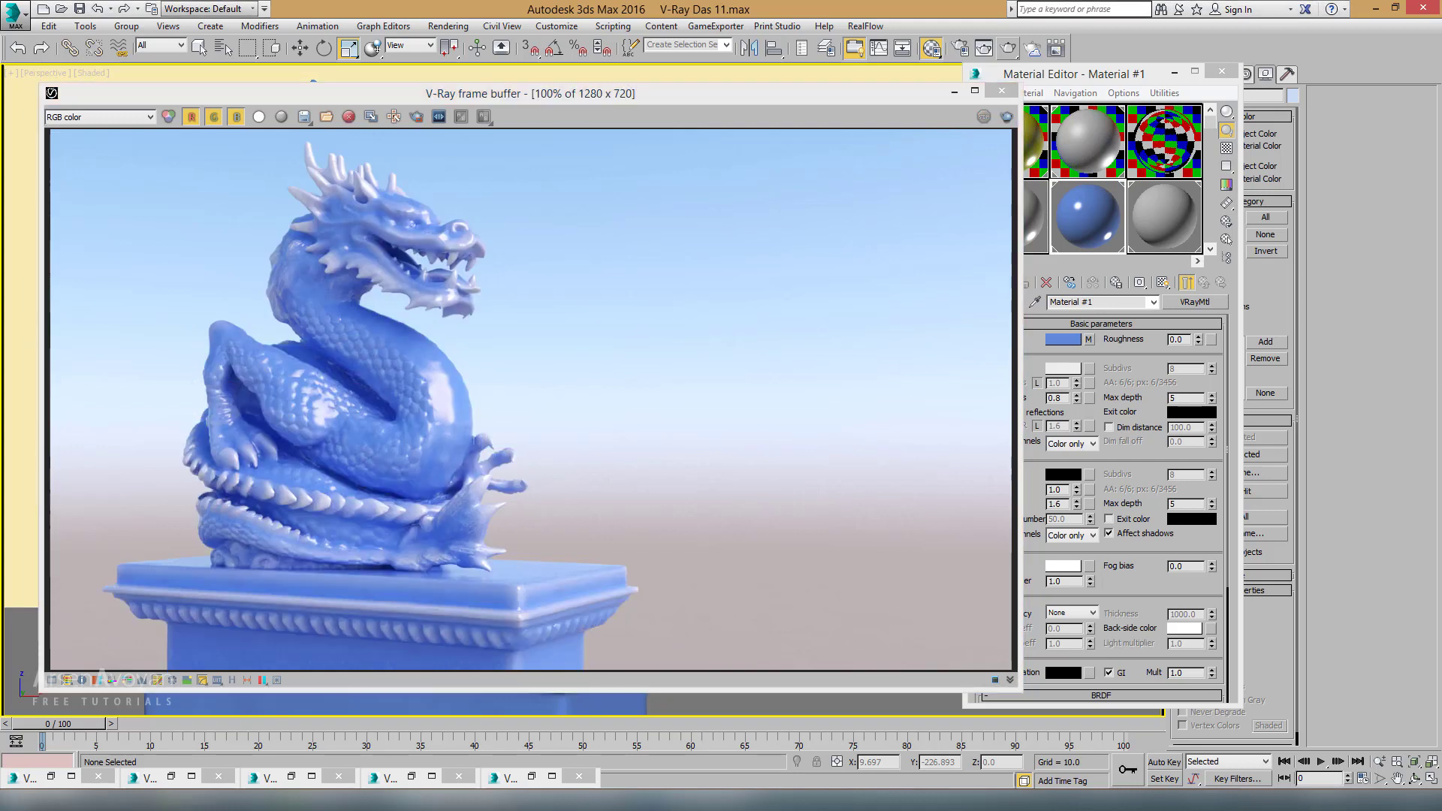
left_click(515, 543)
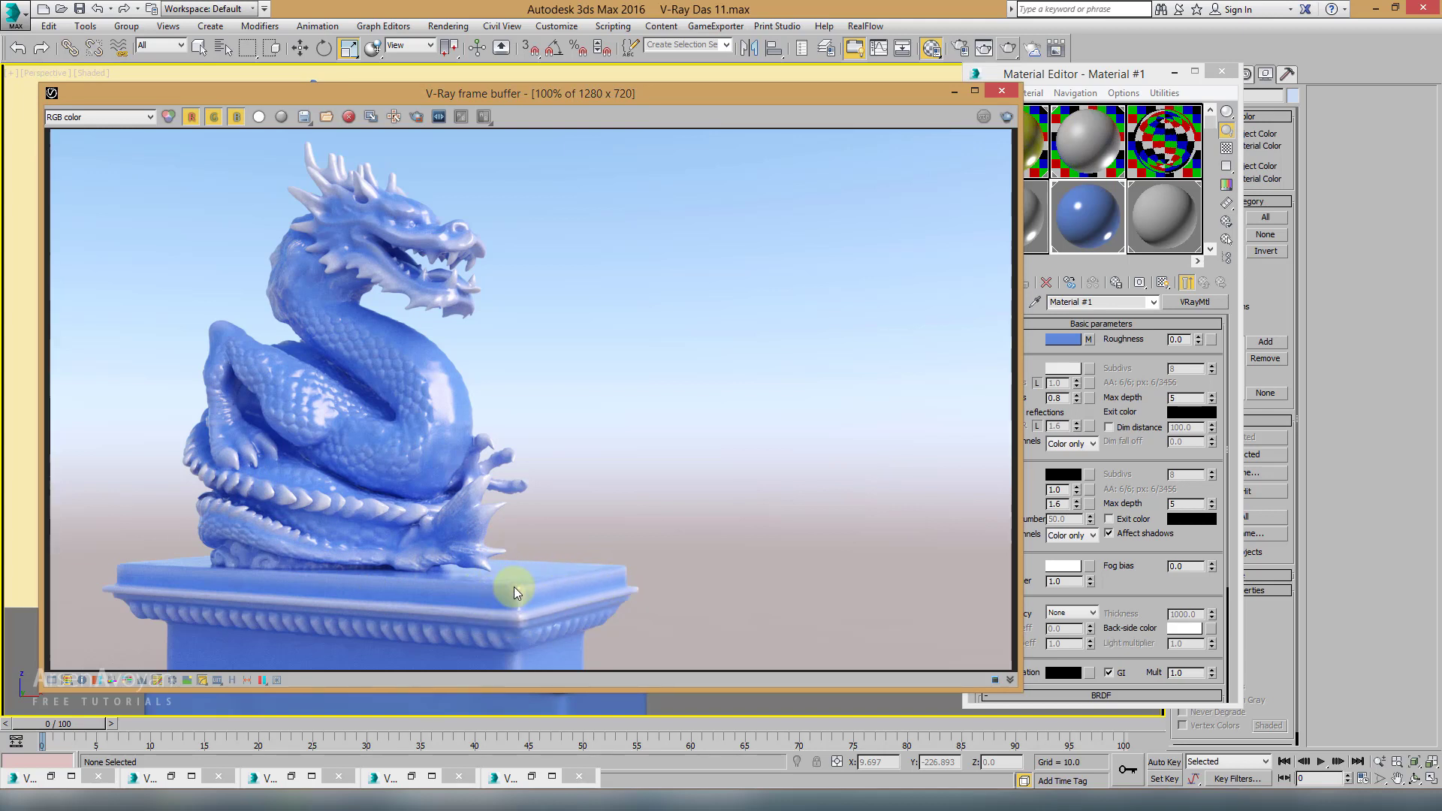
left_click(370, 117)
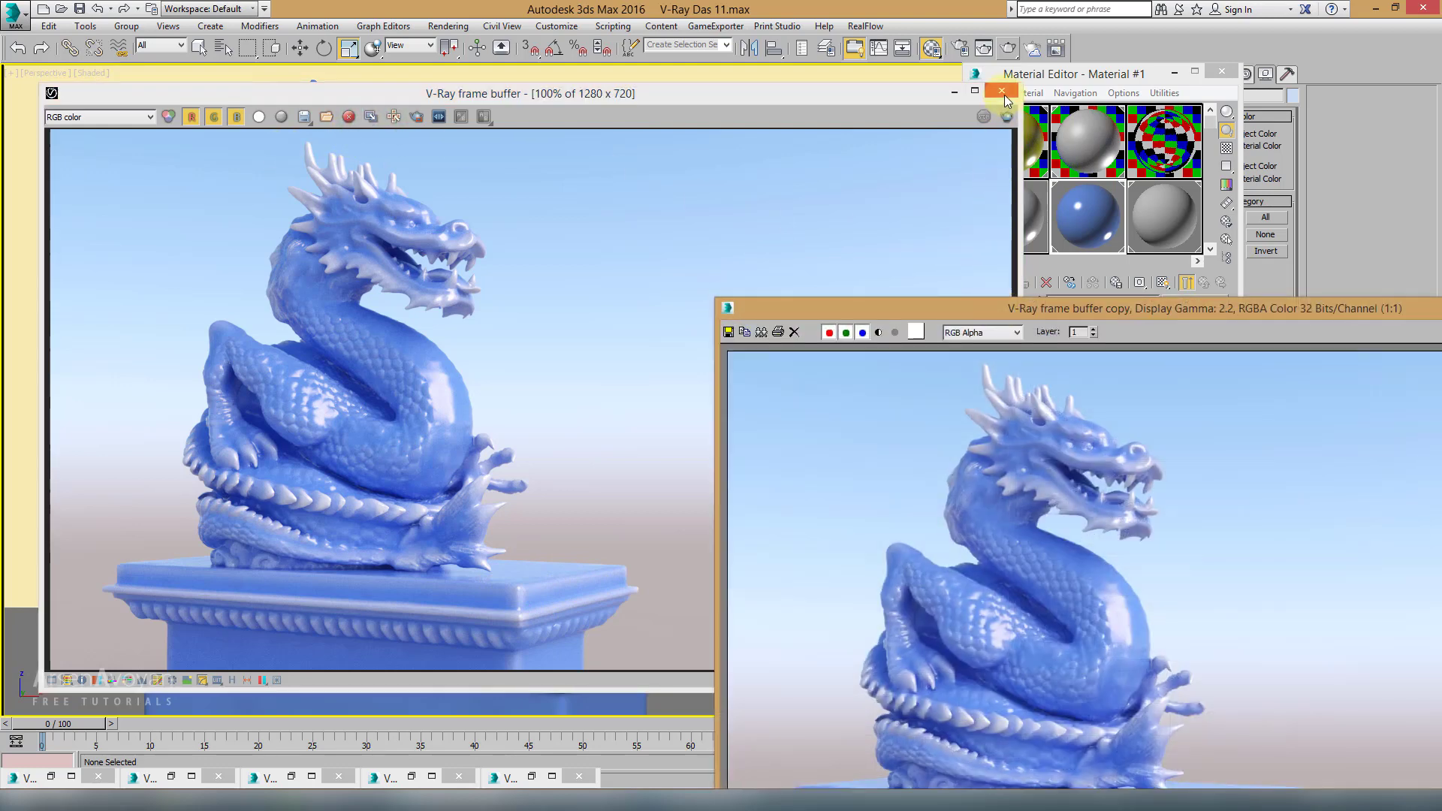
Step: Close the main frame buffer, reframe the dragon closer and from a higher angle, and render it
left_click(1003, 93)
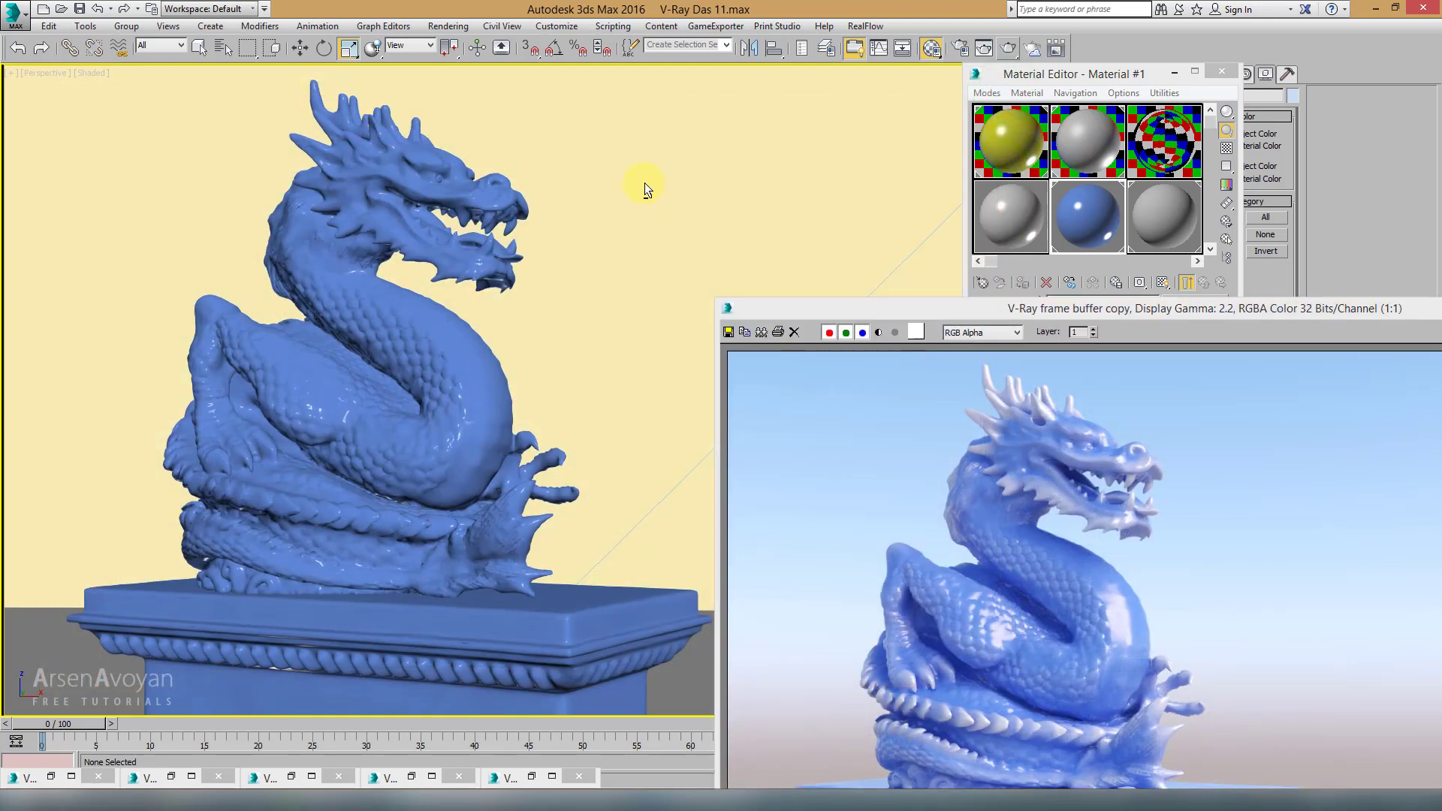
middle_click_drag(644, 183, 660, 226, "alt")
scroll(631, 234, "up", 4)
mouse_move(551, 445)
middle_mouse_down("alt")
mouse_move(540, 471)
mouse_move(524, 451)
middle_mouse_up("alt")
left_click(1023, 147)
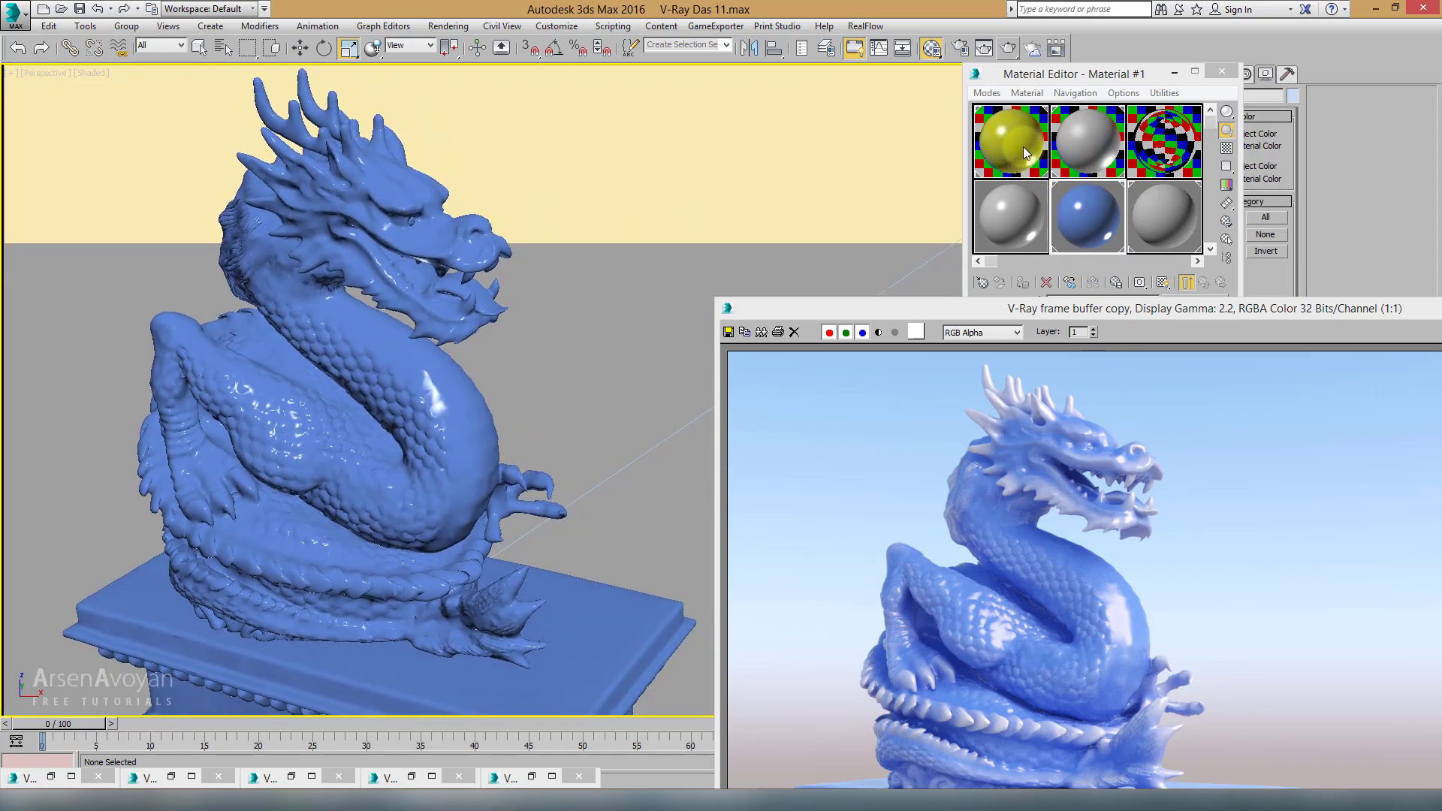
left_click(1011, 50)
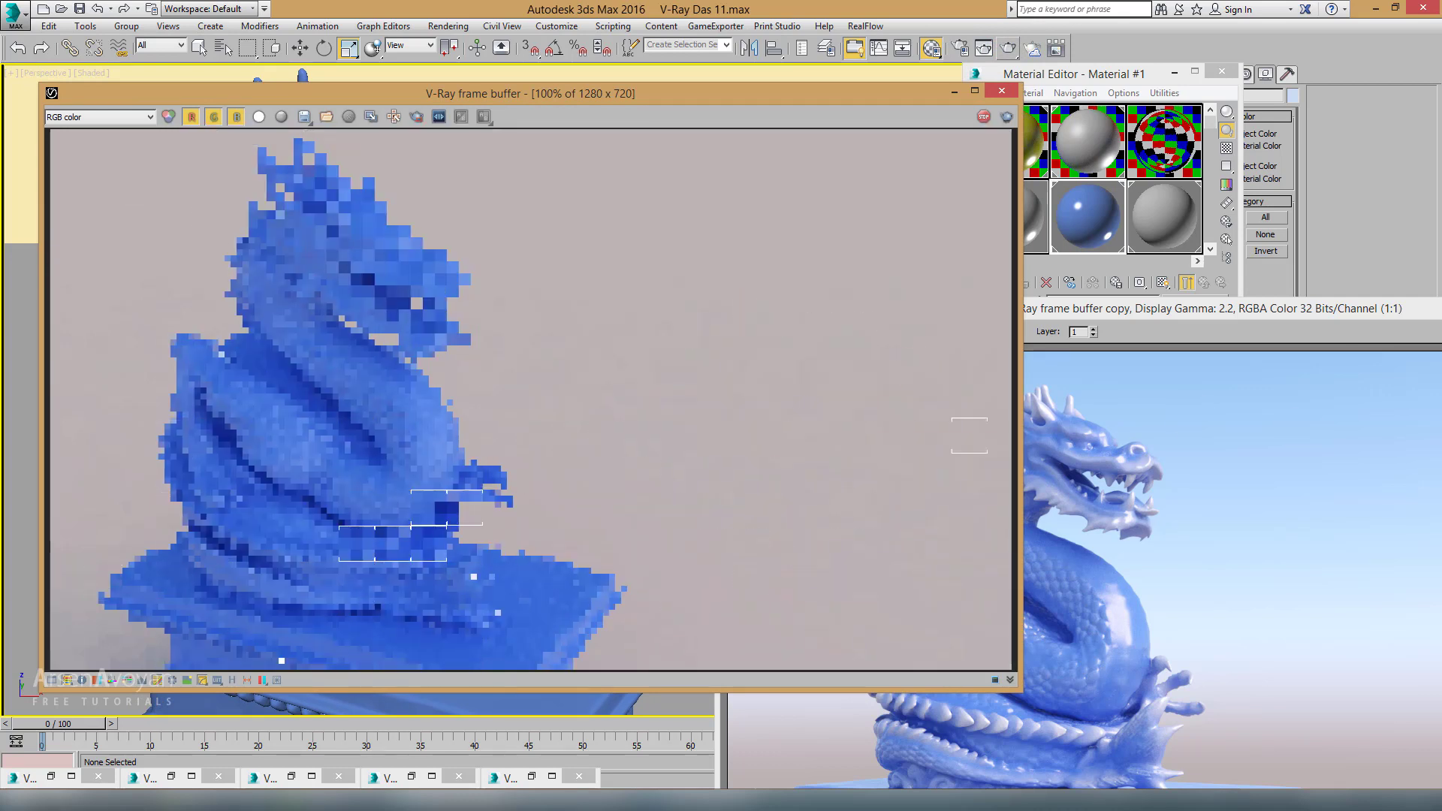
Step: Place the earlier frame buffer copy beside the new render to compare the light edges on both dragons
left_click(749, 386)
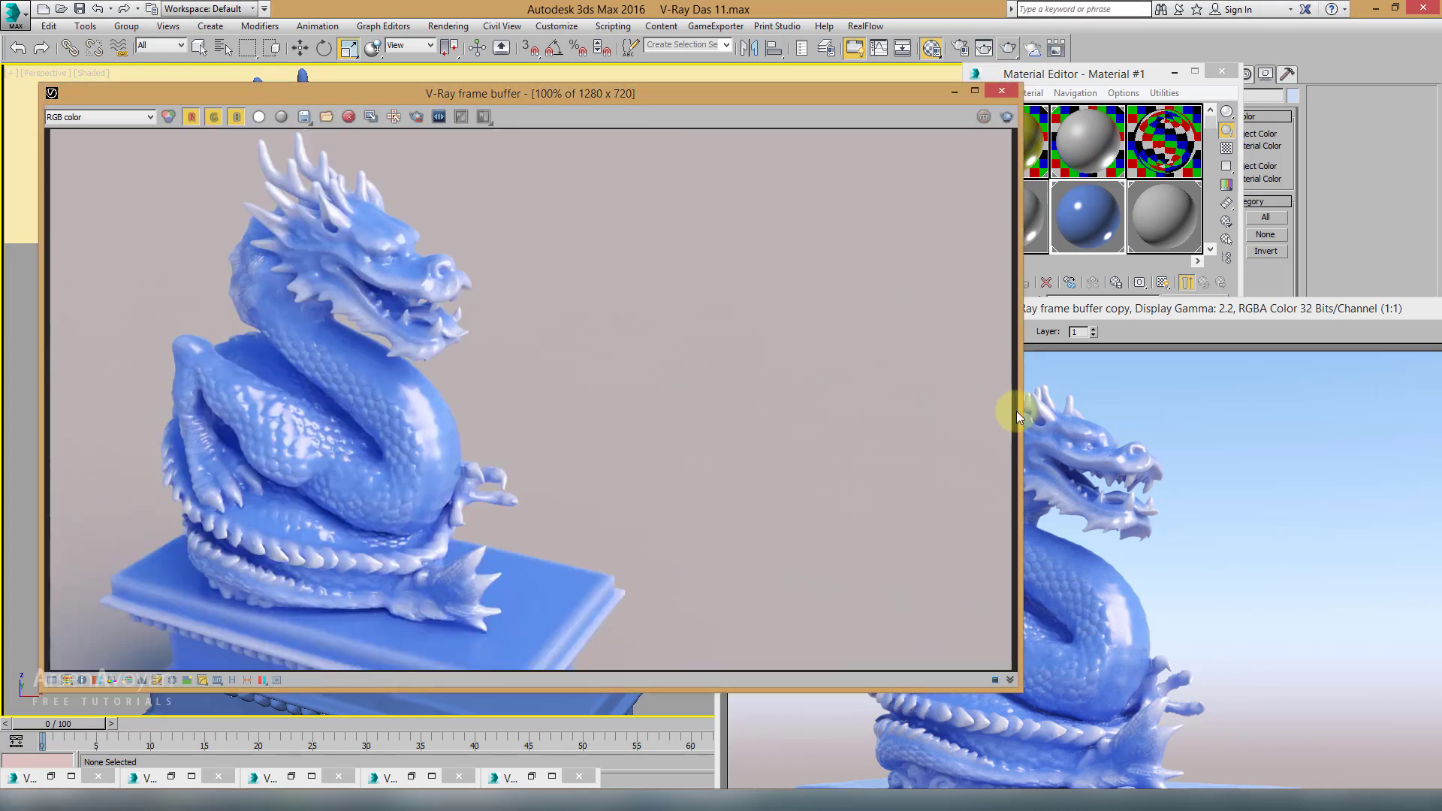
left_click(1069, 409)
left_click_drag(1040, 310, 831, 132)
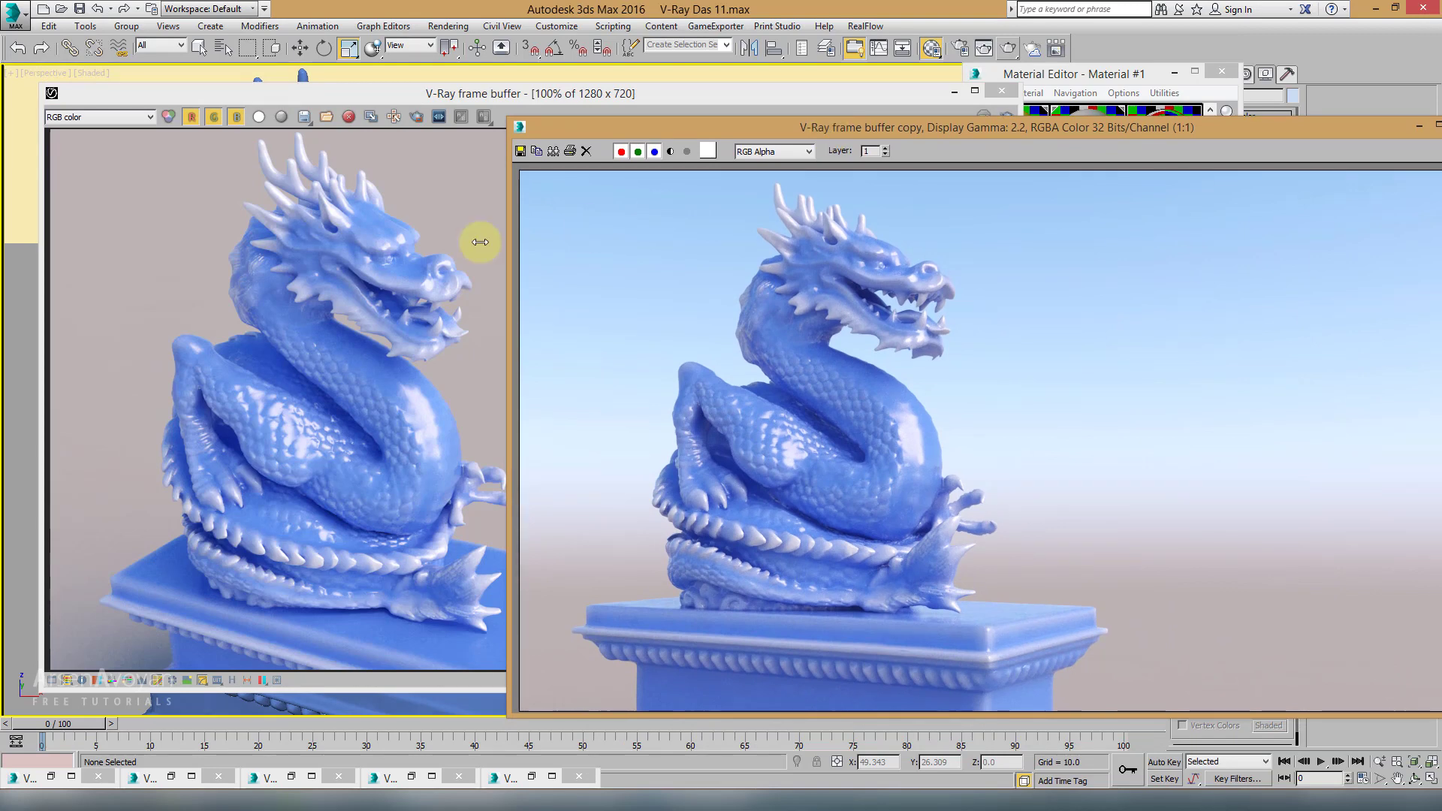
Step: Set the radius of the blue material's VRayDirt map to 0.4 and return to the main frame buffer
left_click(1042, 95)
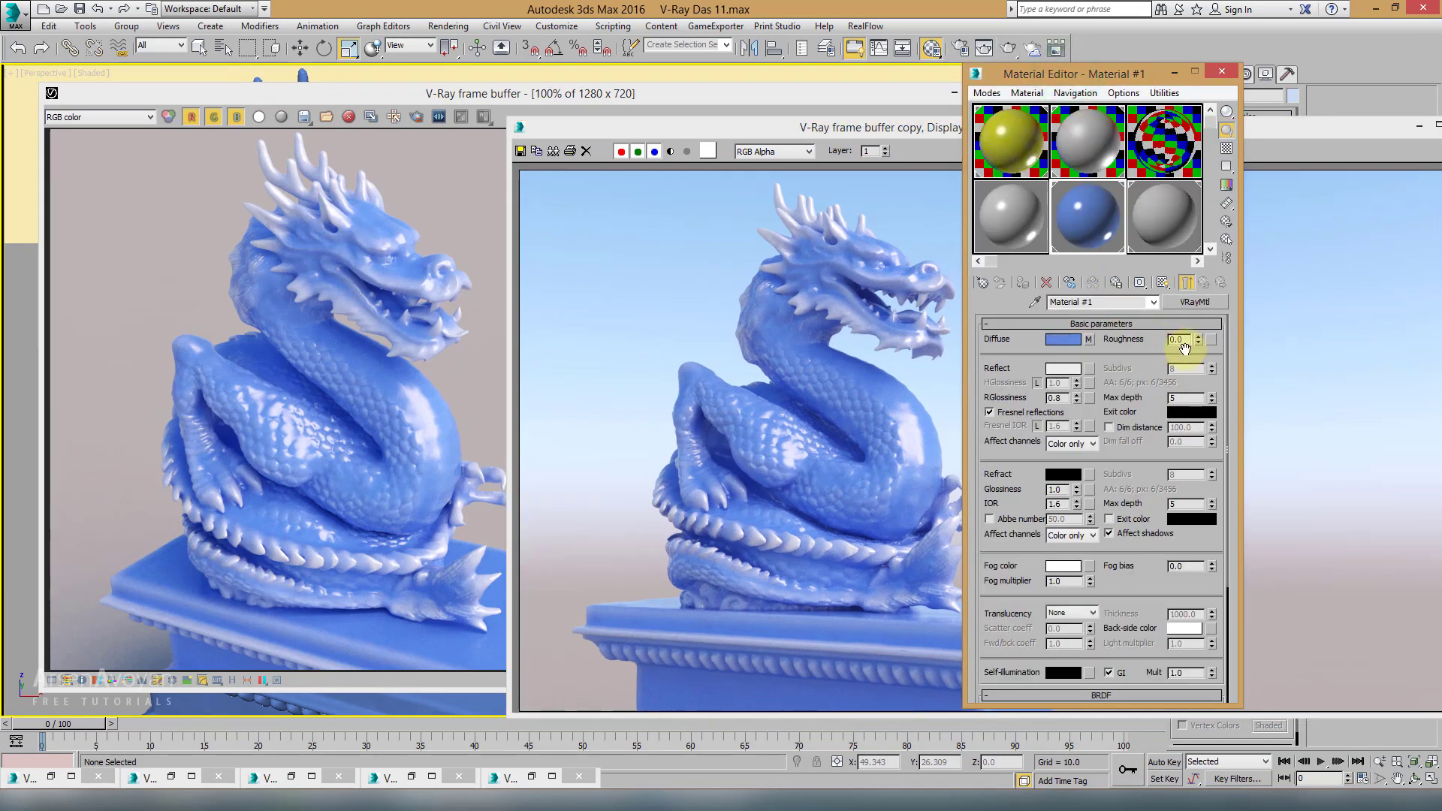
left_click(1089, 342)
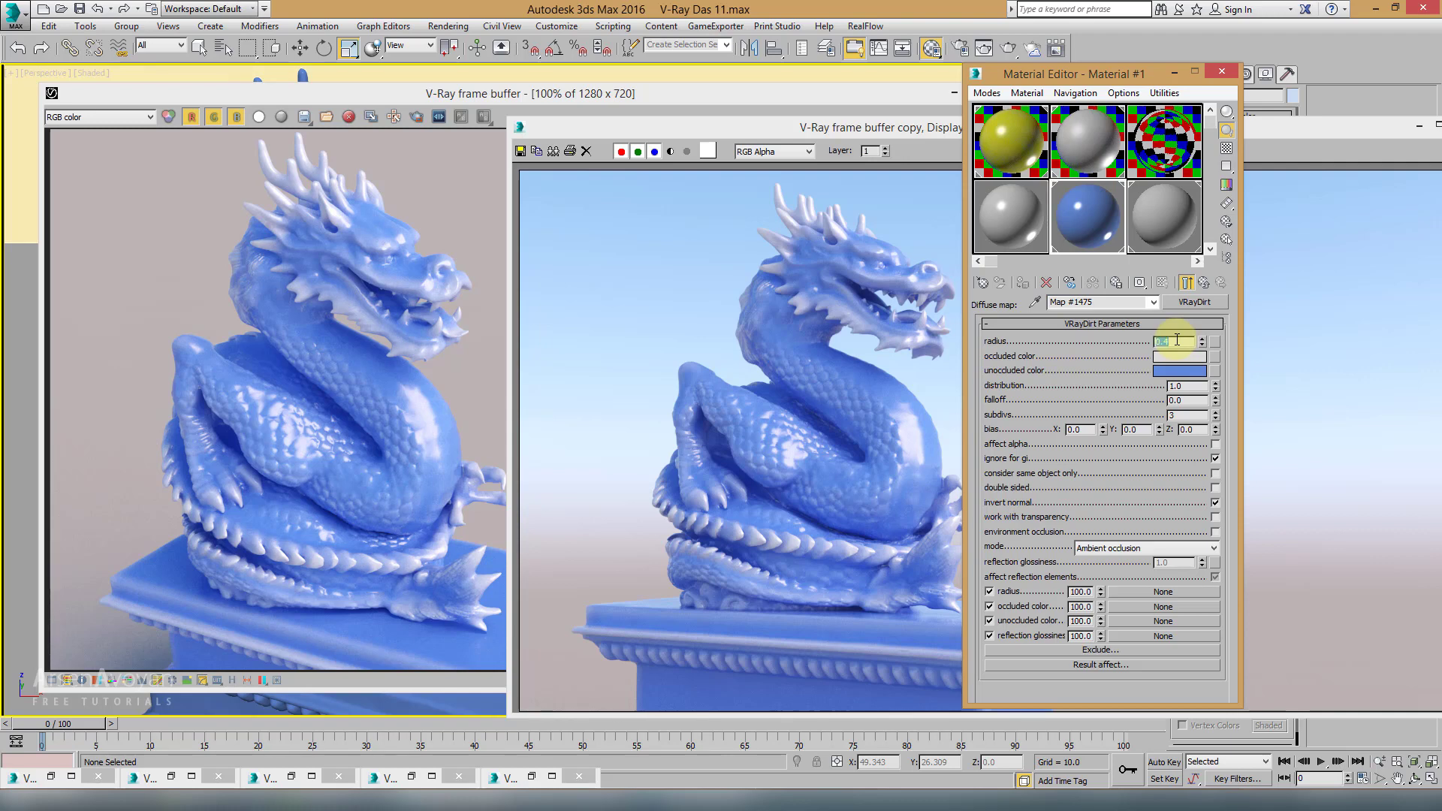
left_click(386, 208)
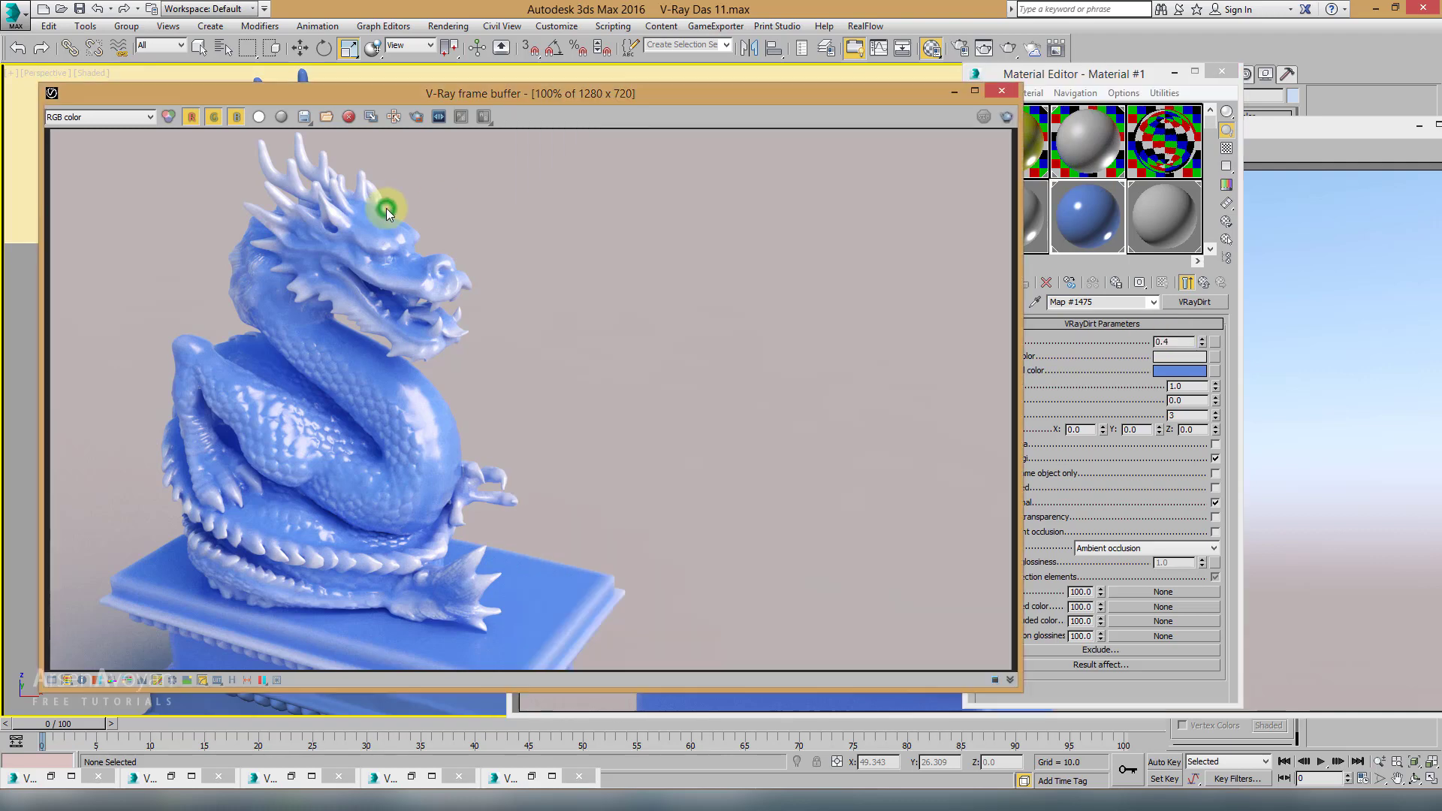
Step: Duplicate the high-angle render to a new frame buffer copy and move it aside, clear of the render controls
left_click(371, 117)
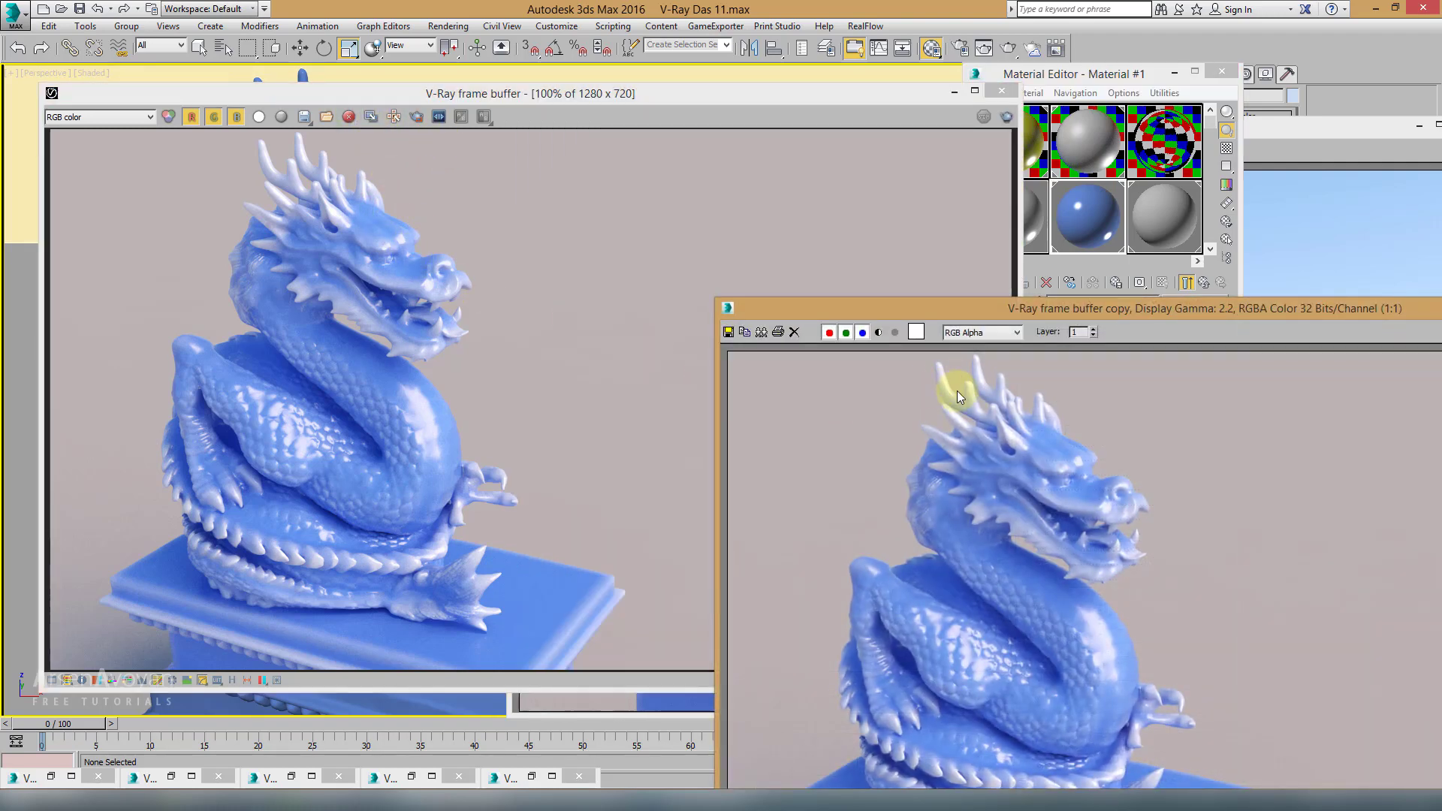
left_click_drag(890, 307, 320, 218)
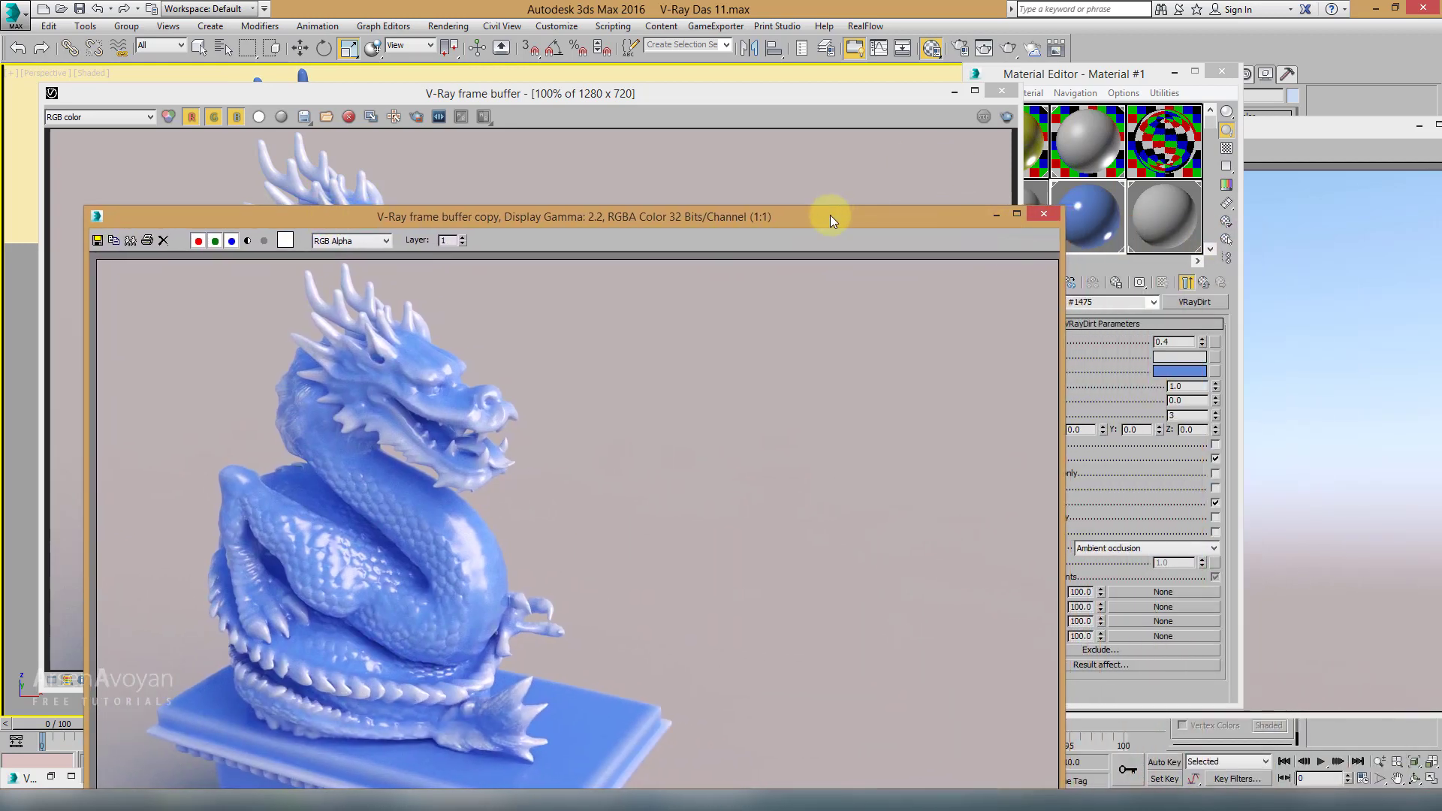
left_click_drag(830, 219, 697, 186)
Step: Render the dragon with the 0.4 dirt radius and compare its edges with the two earlier frame buffer copies
left_click(1005, 116)
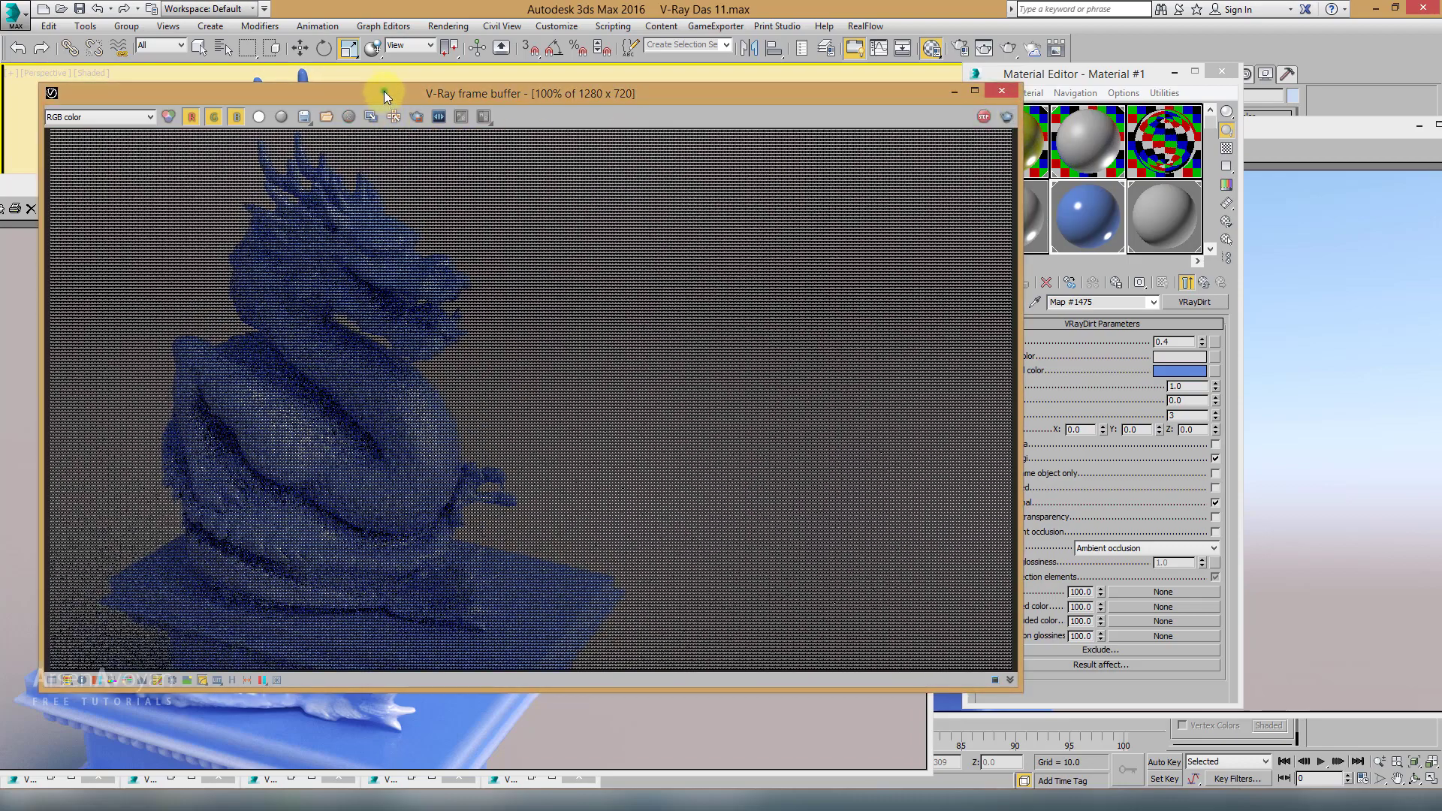
left_click_drag(384, 91, 805, 134)
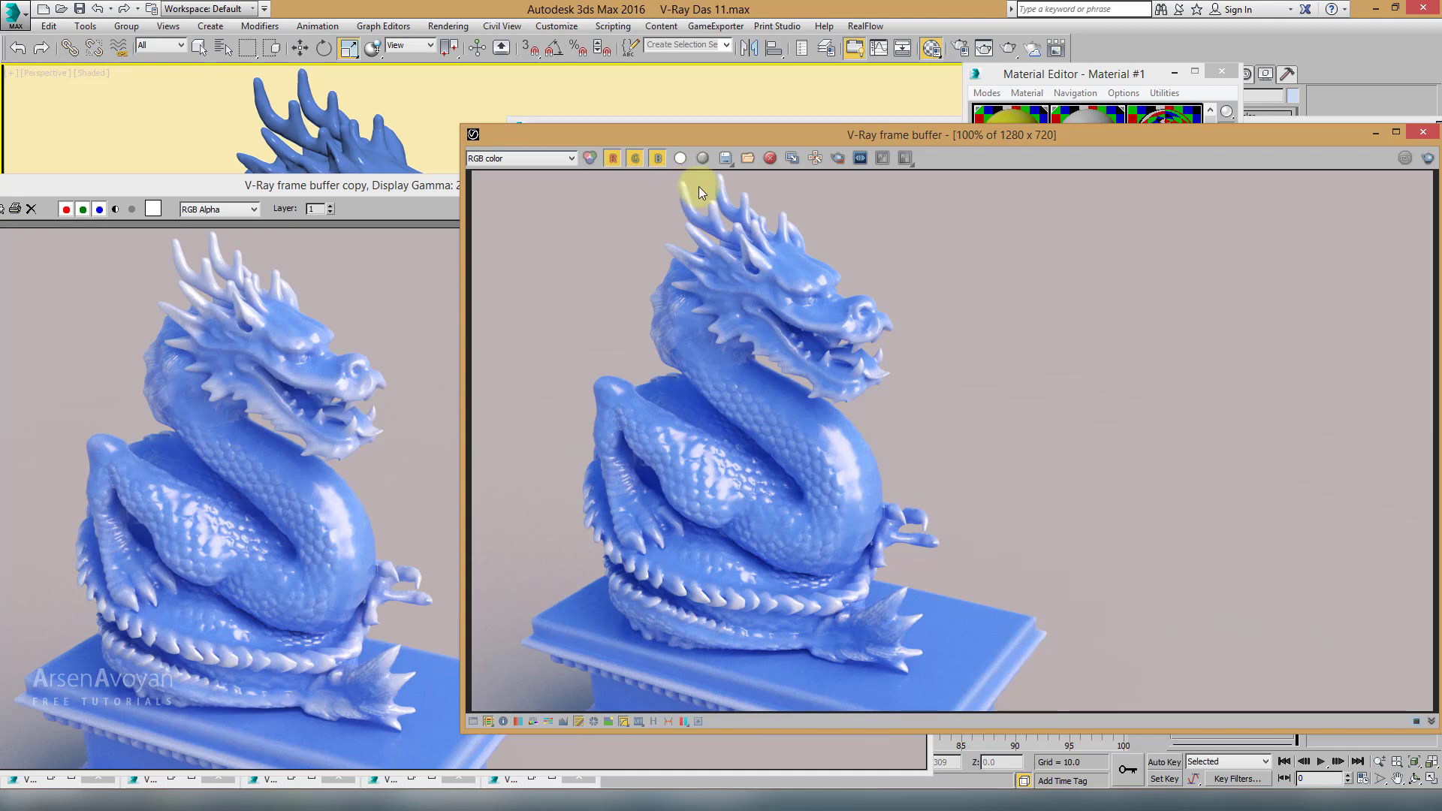
left_click(348, 283)
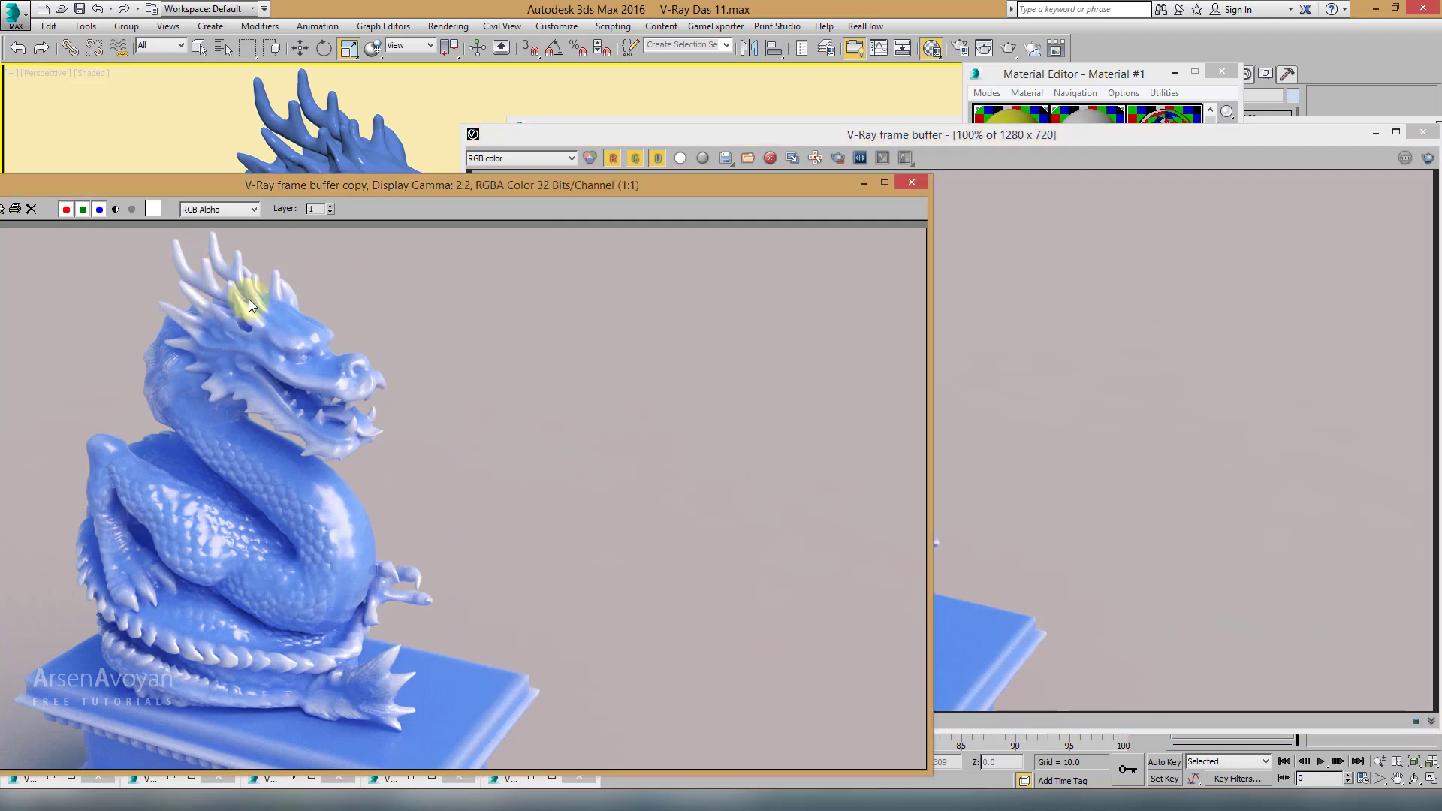
left_click(976, 156)
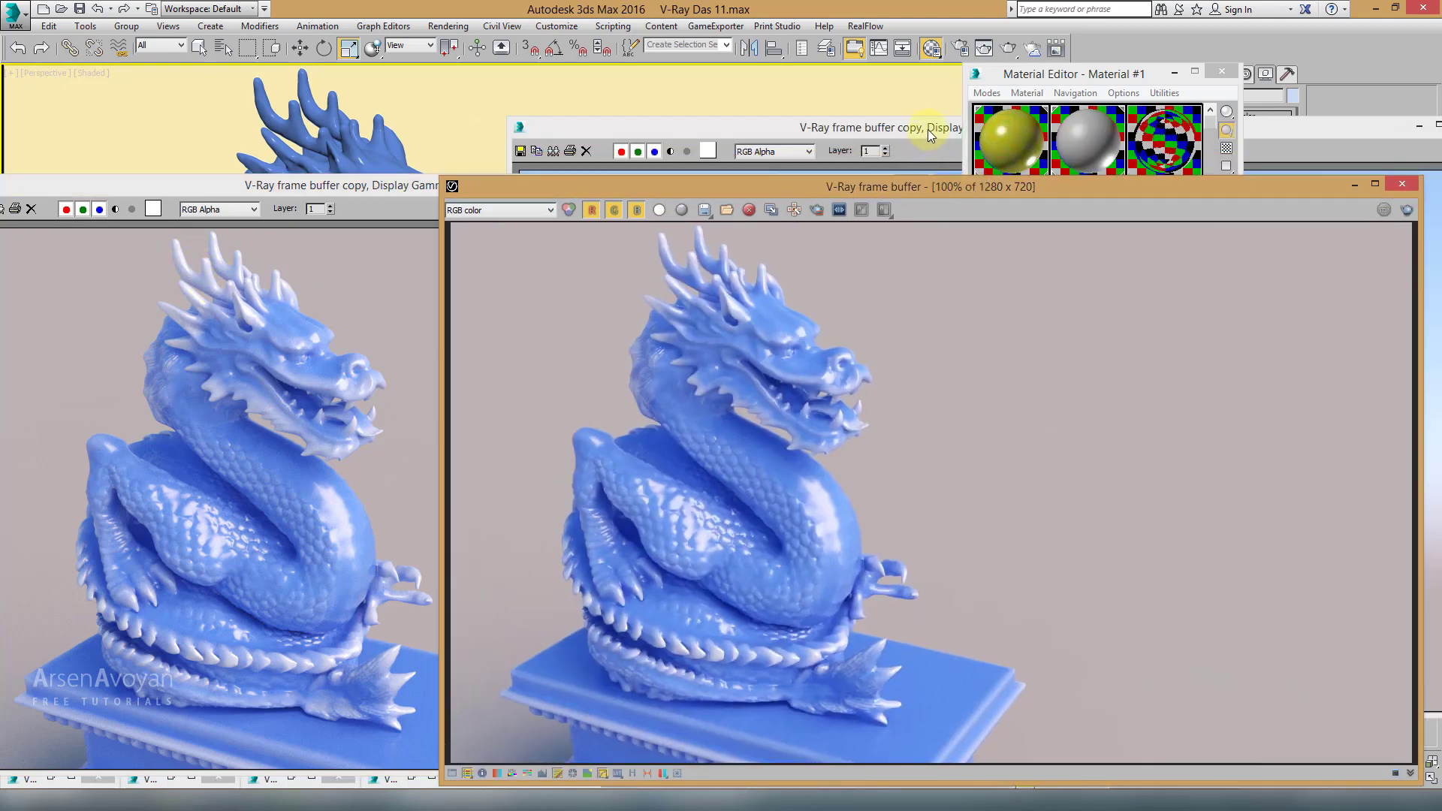
left_click_drag(927, 129, 944, 105)
left_click(854, 204)
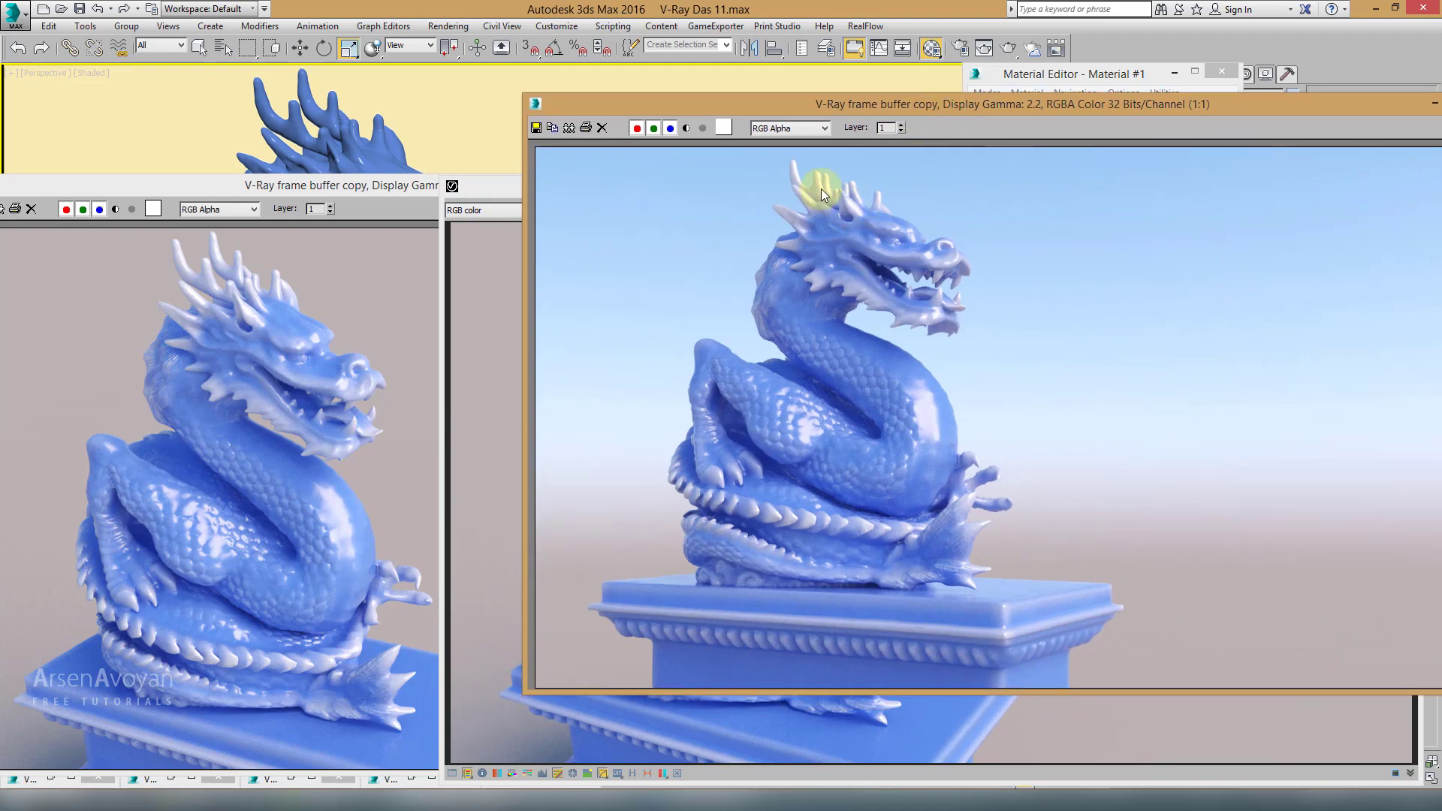
Step: Lighten the occluded color of the blue material's VRayDirt map to a near-white with a value of 233
left_click(271, 302)
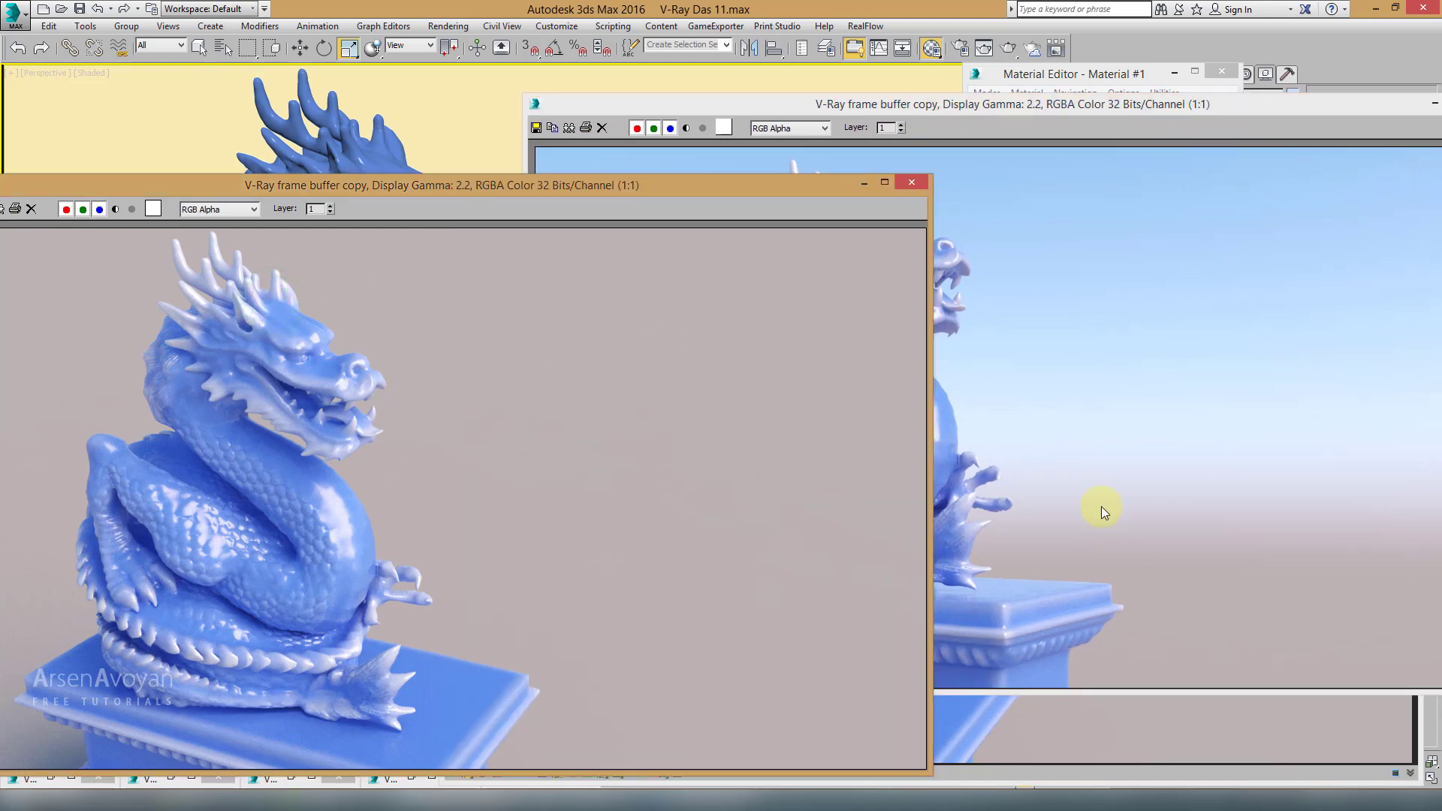
left_click(1128, 745)
left_click(1088, 80)
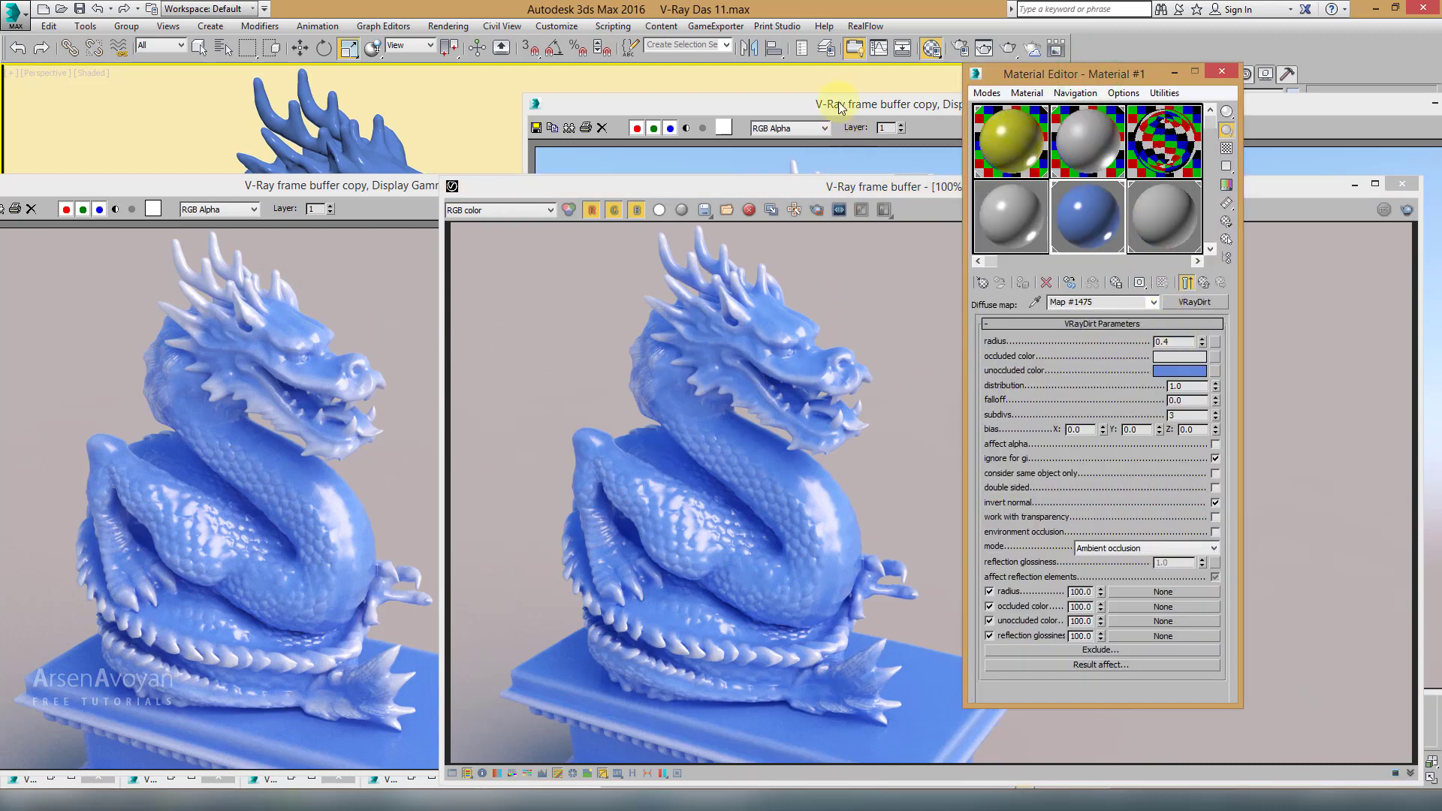
left_click(1170, 357)
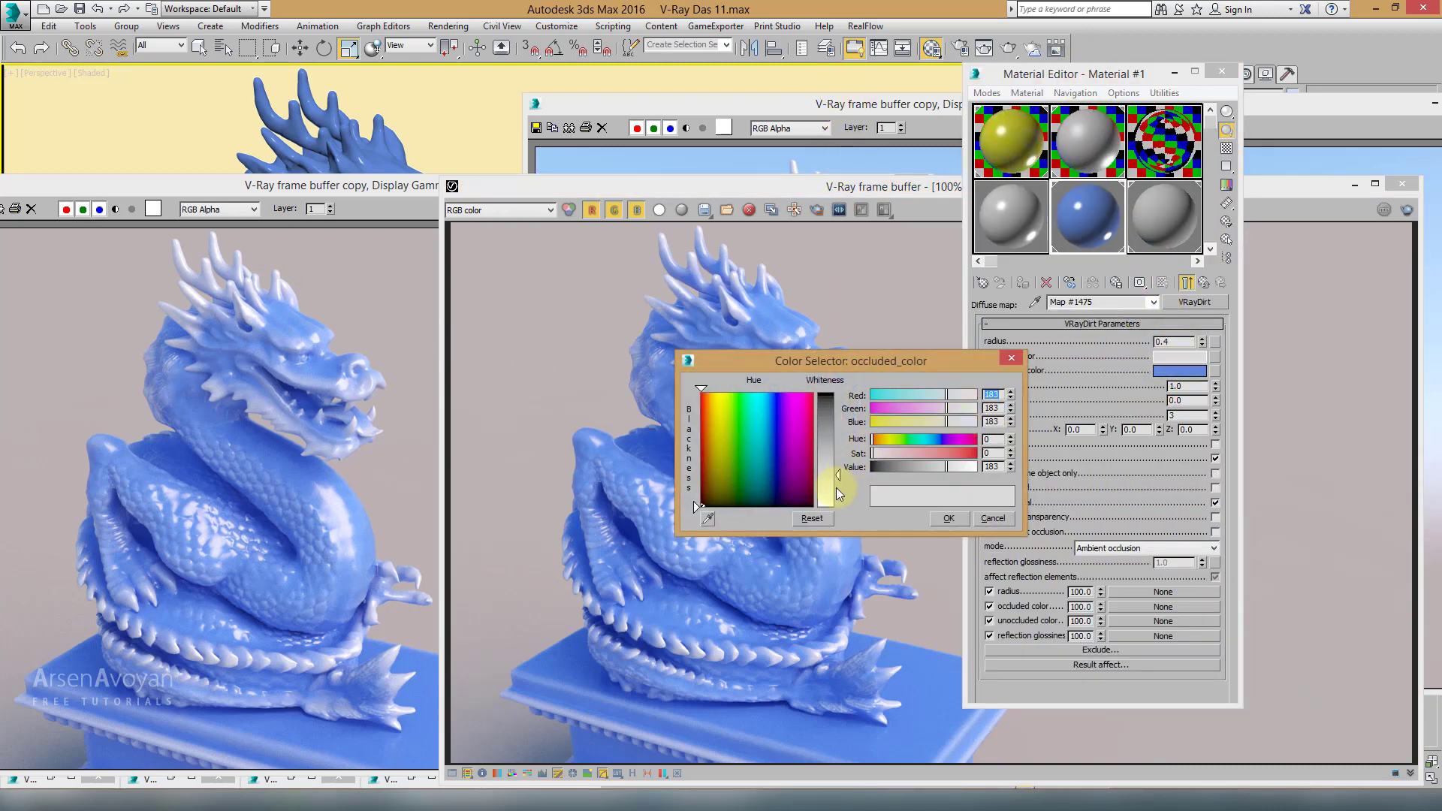
left_click_drag(830, 472, 838, 497)
left_click(947, 520)
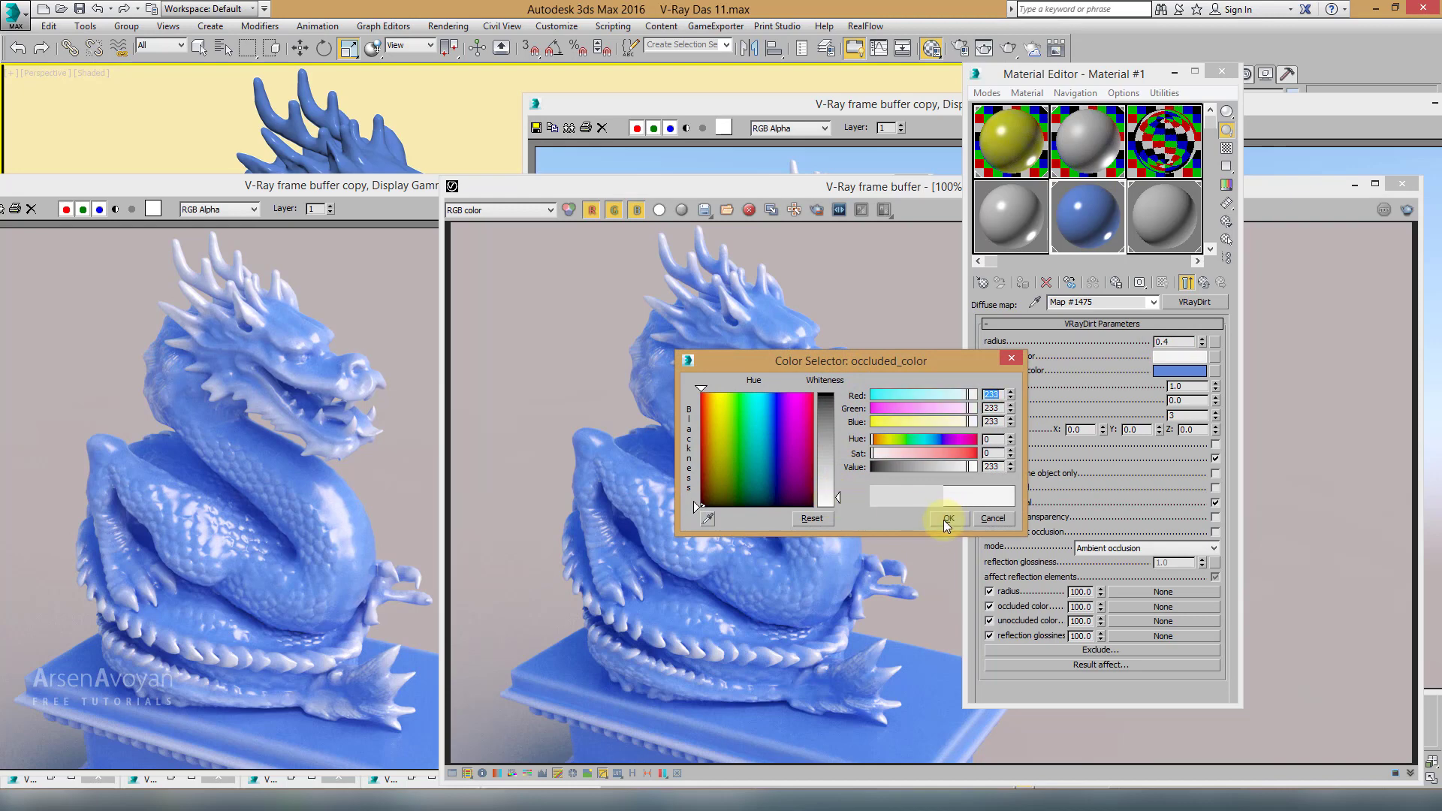
left_click(946, 519)
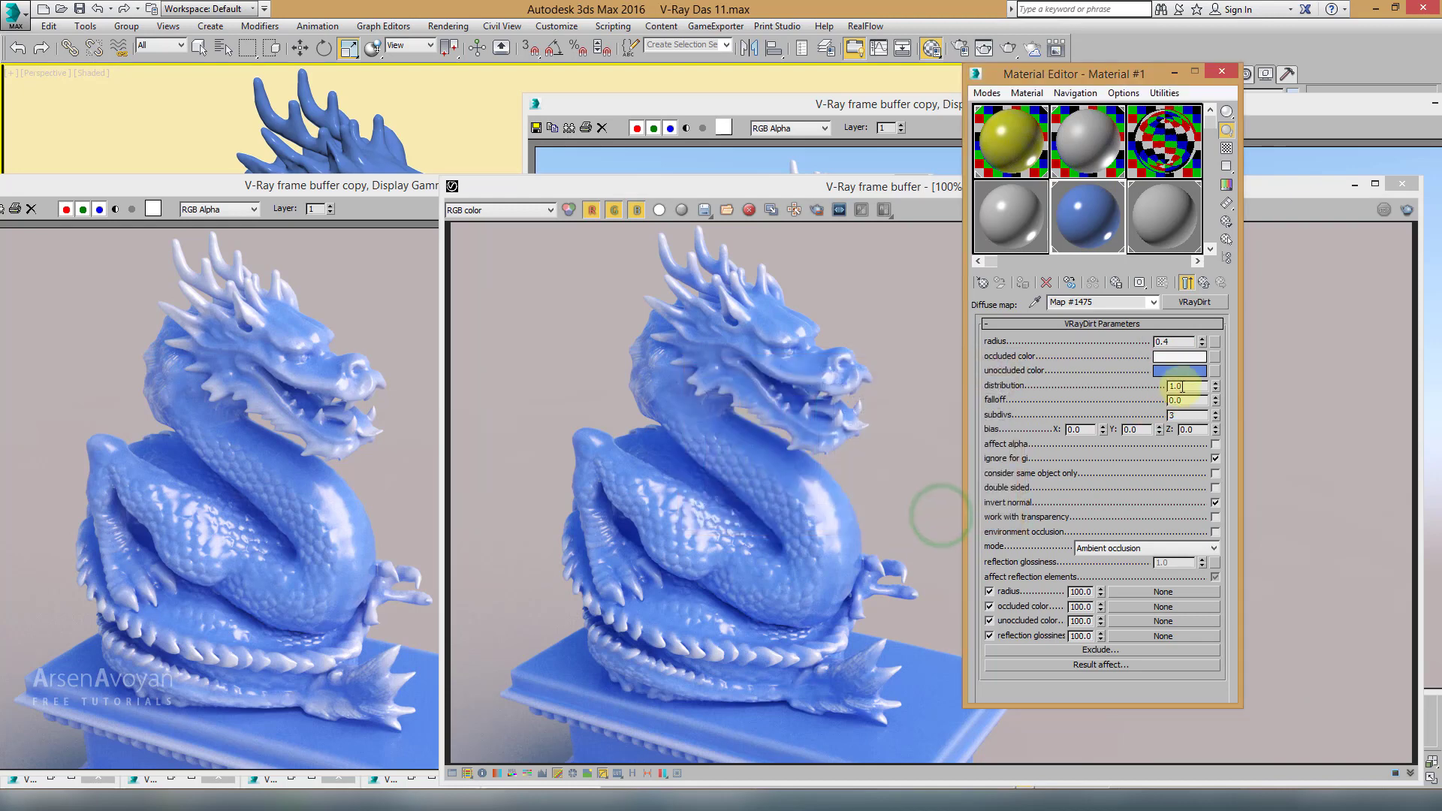
Step: Darken the VRayDirt unoccluded color to a deep navy blue with hue 150, saturation 204 and value 23
left_click(1194, 371)
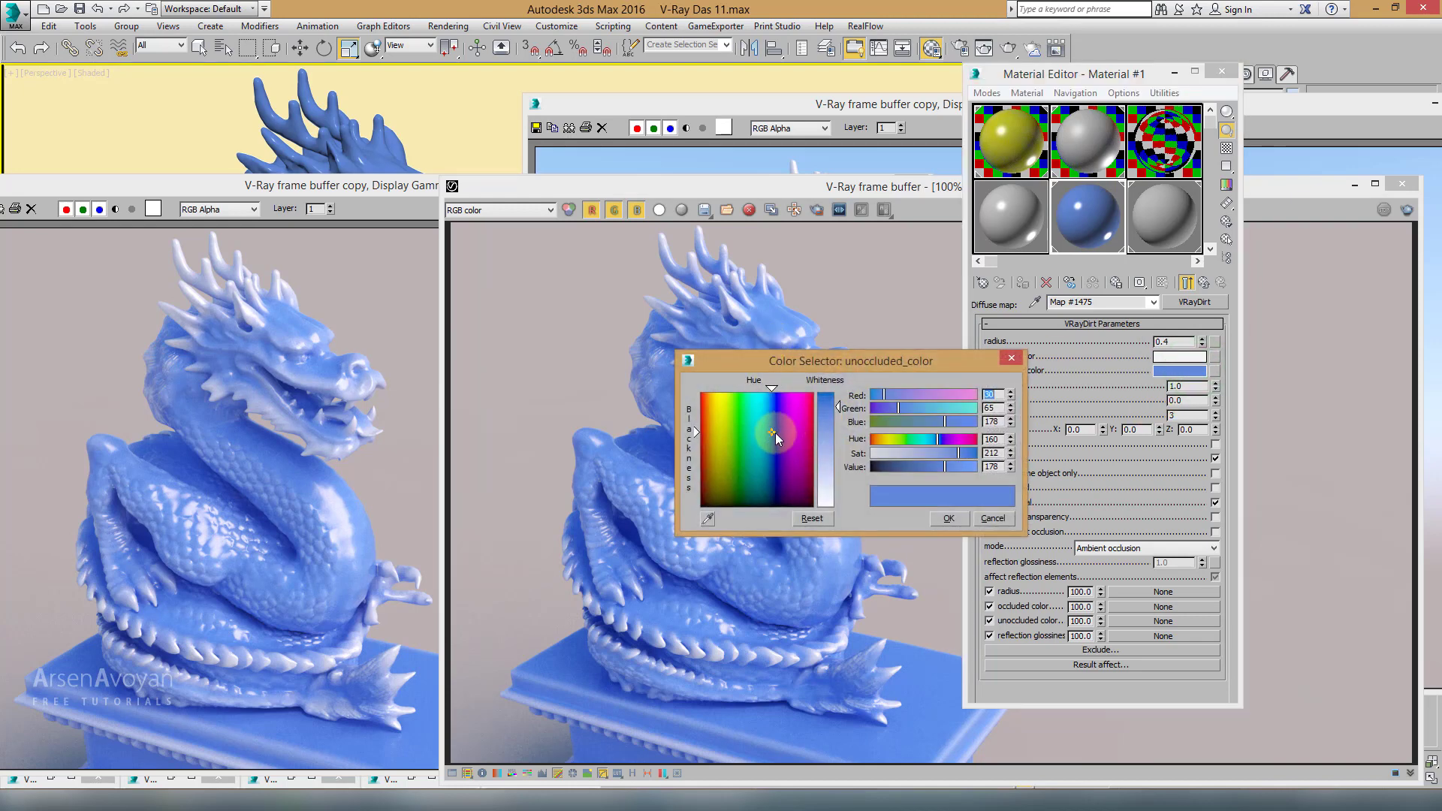
left_click_drag(775, 432, 767, 487)
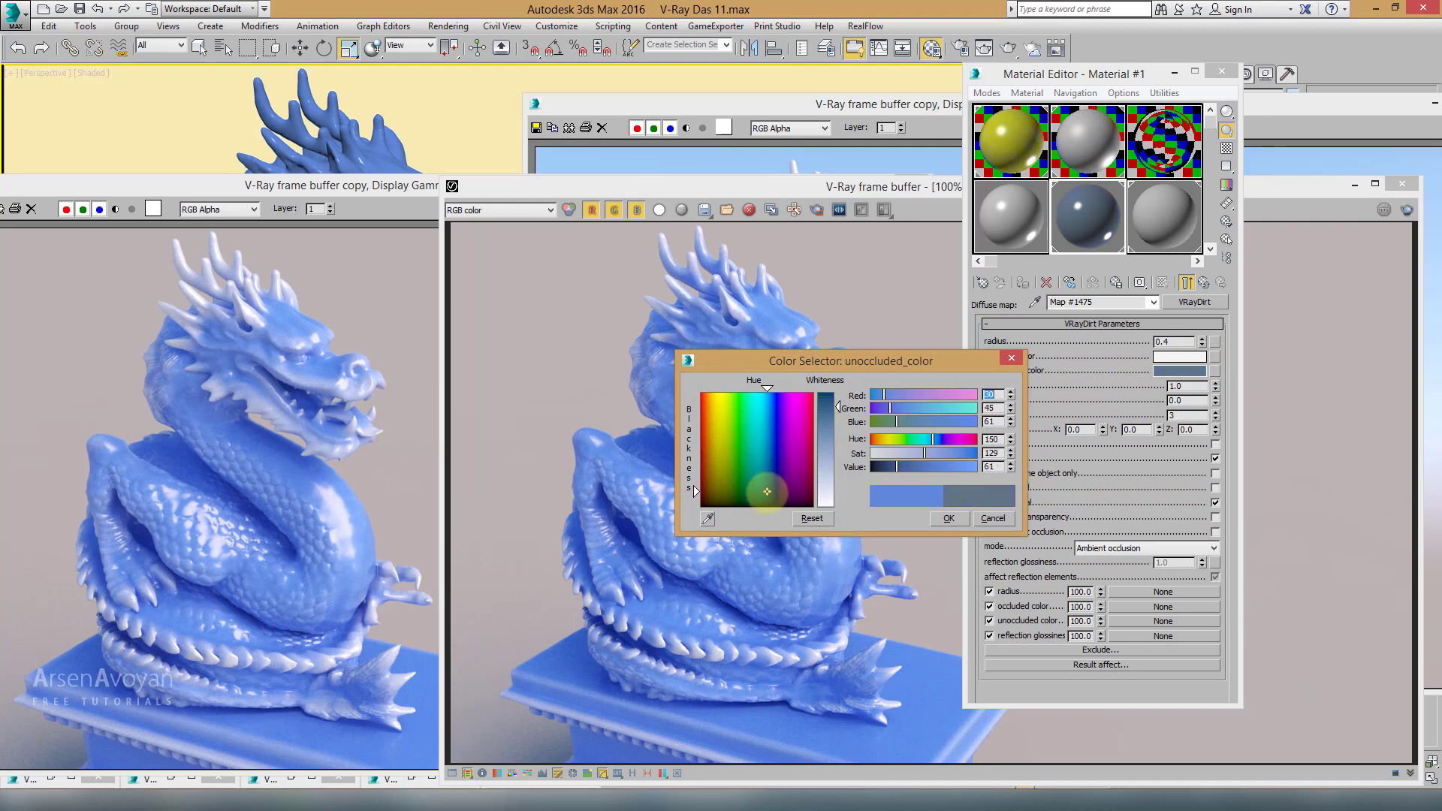
left_click_drag(823, 409, 824, 396)
left_click_drag(899, 466, 880, 469)
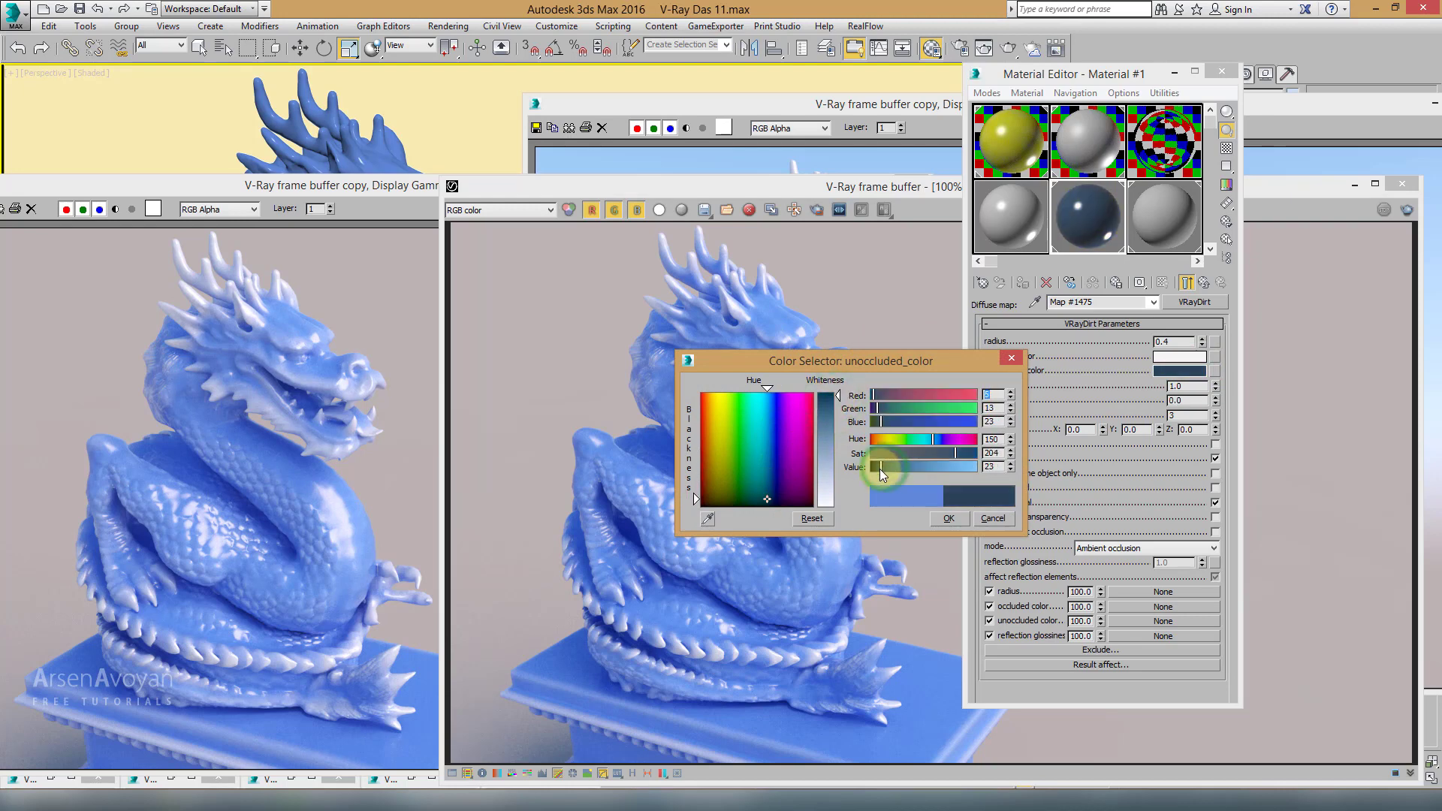
left_click(945, 519)
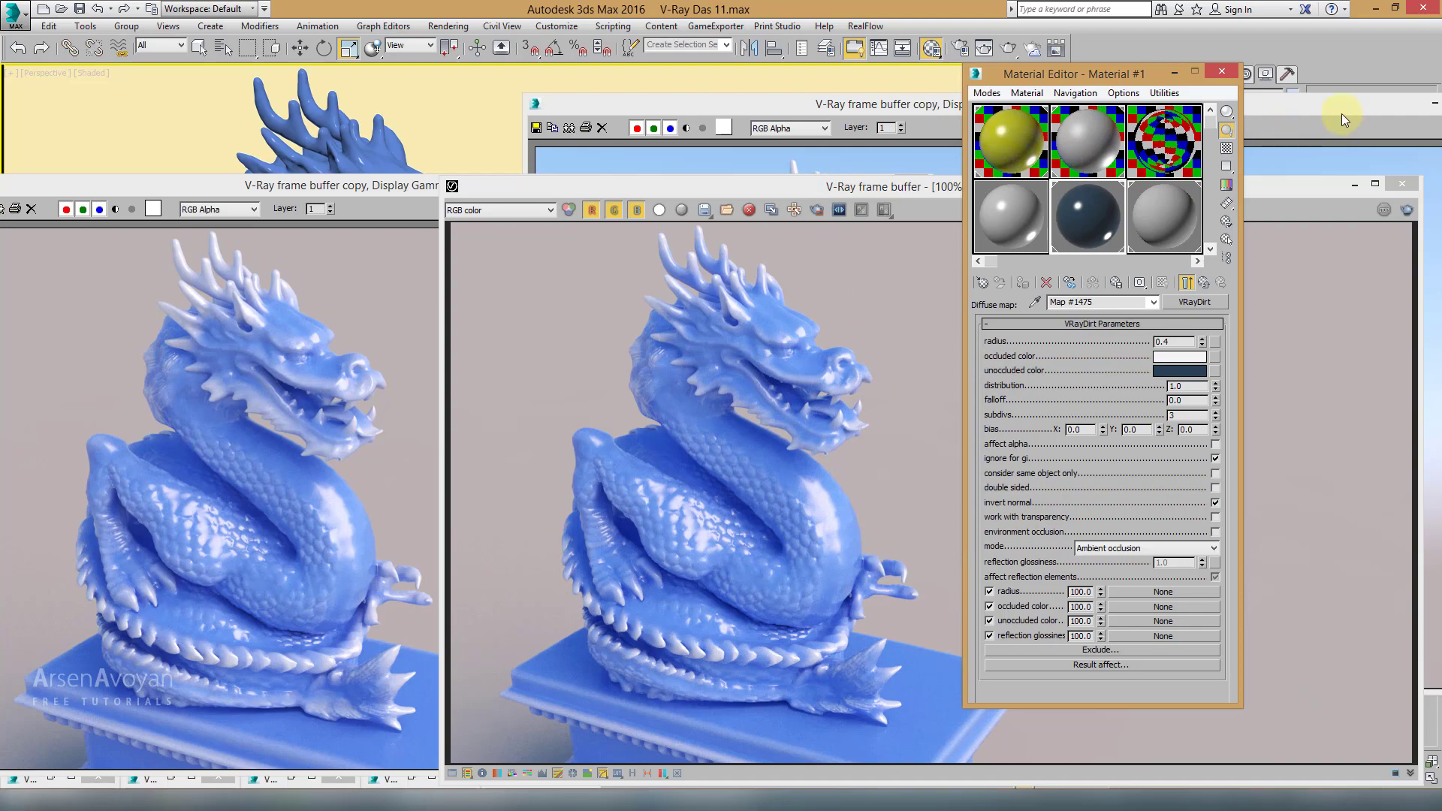
Step: Render the dragon with the new dirt colors and move the frame buffer beside the blue render copy
left_click(1341, 114)
left_click(535, 563)
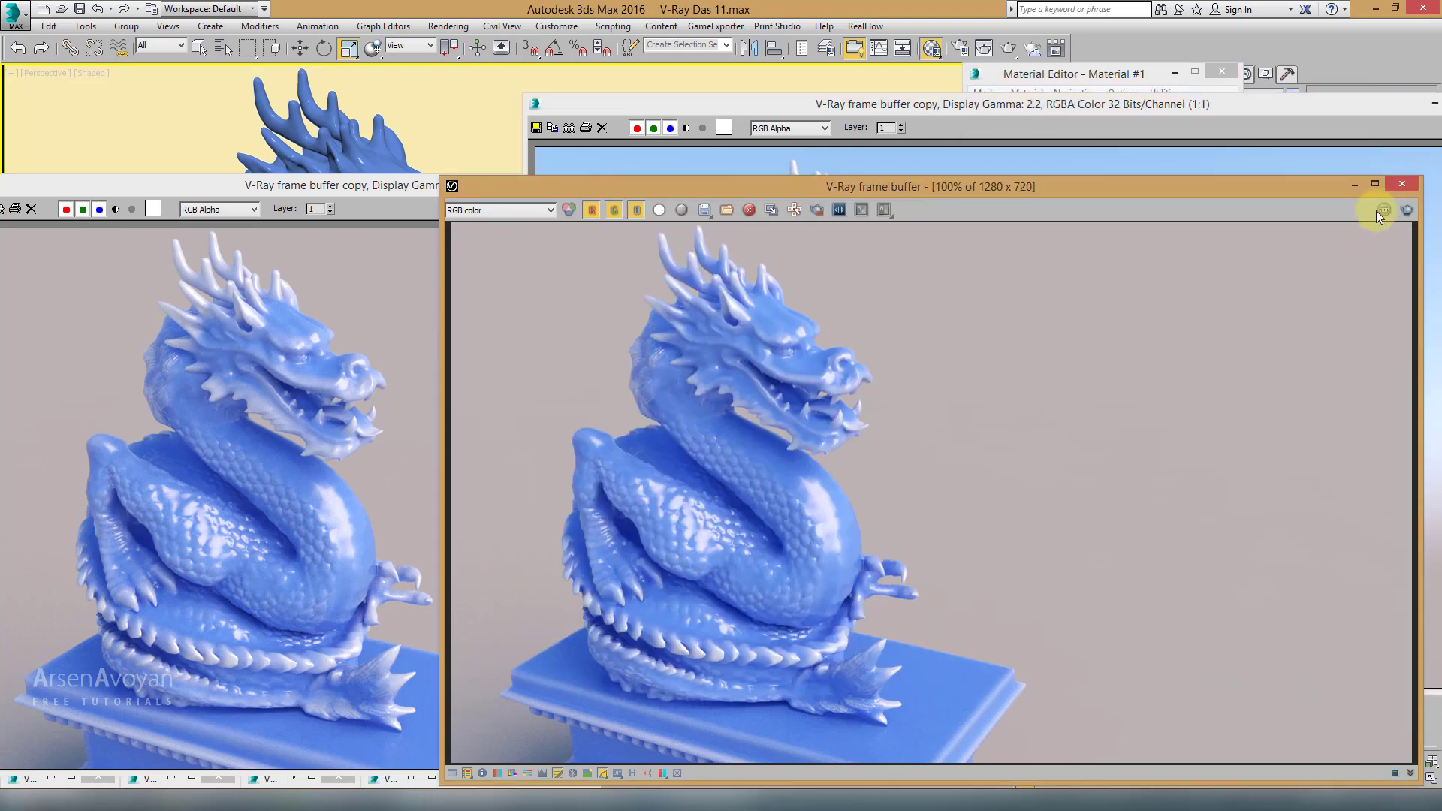
left_click(1406, 209)
left_click_drag(963, 189, 769, 115)
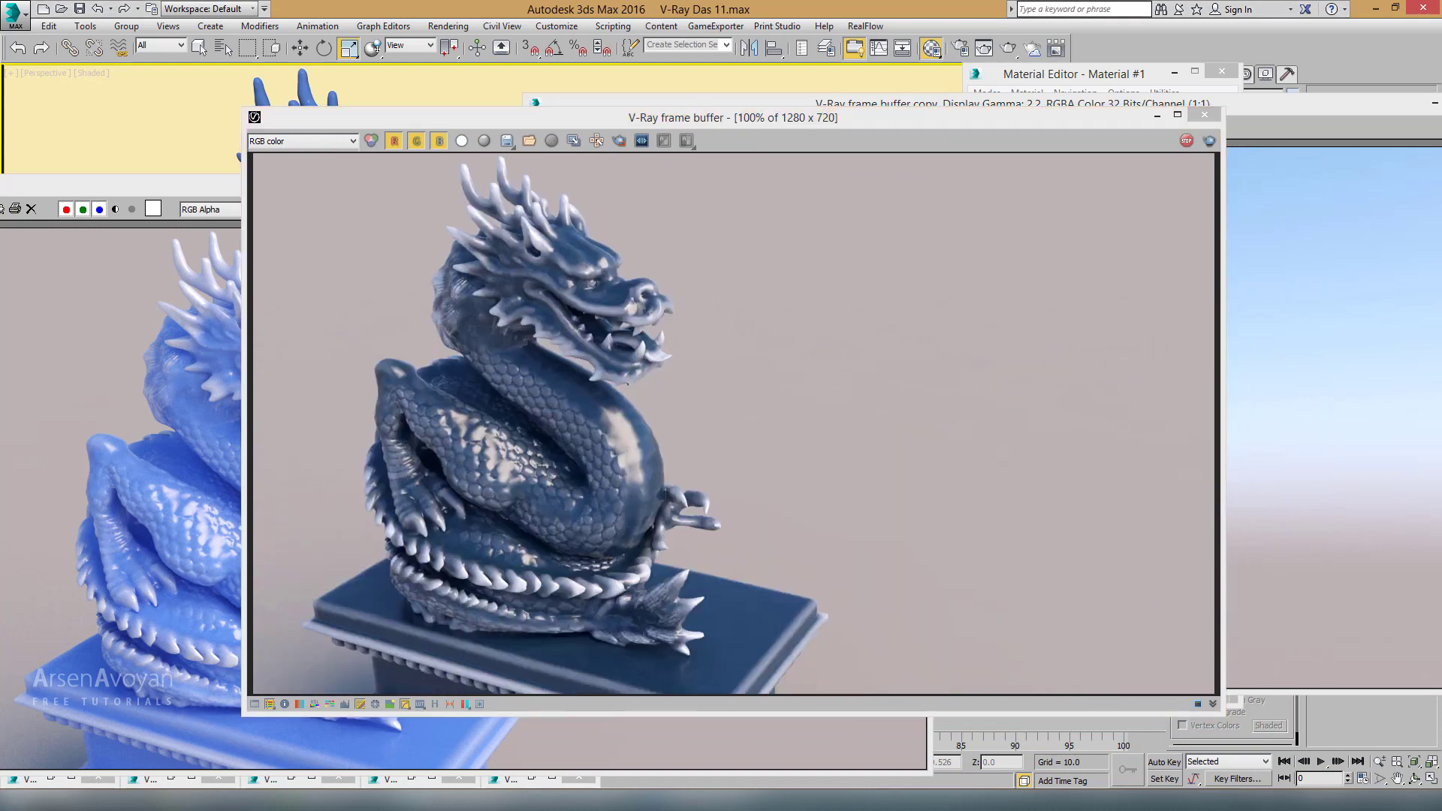
left_click(731, 390)
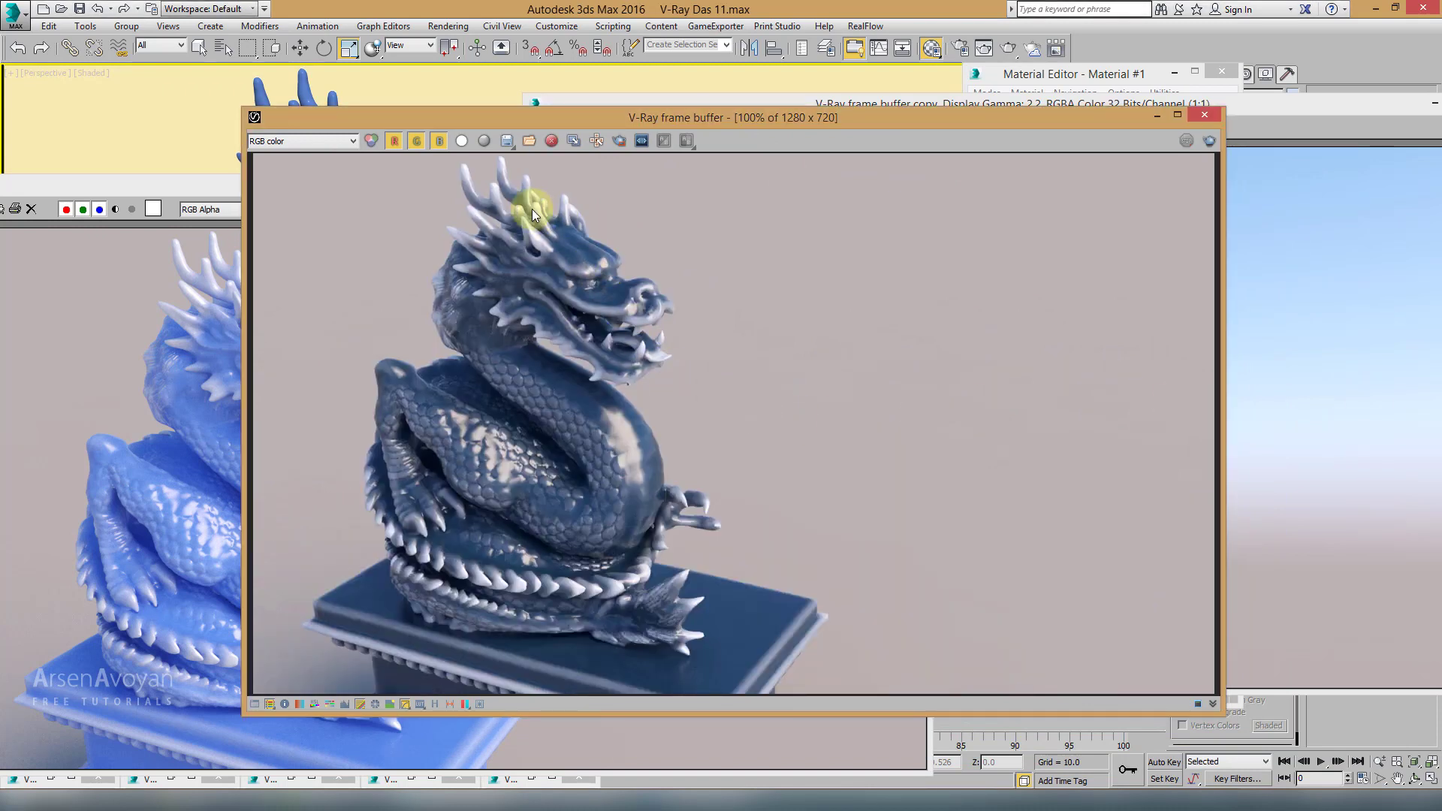
Step: Examine the scales and edges of the dark dragon render at 200% and compare them with the blue frame buffer copy
left_click(593, 145)
scroll(515, 385, "up", 2)
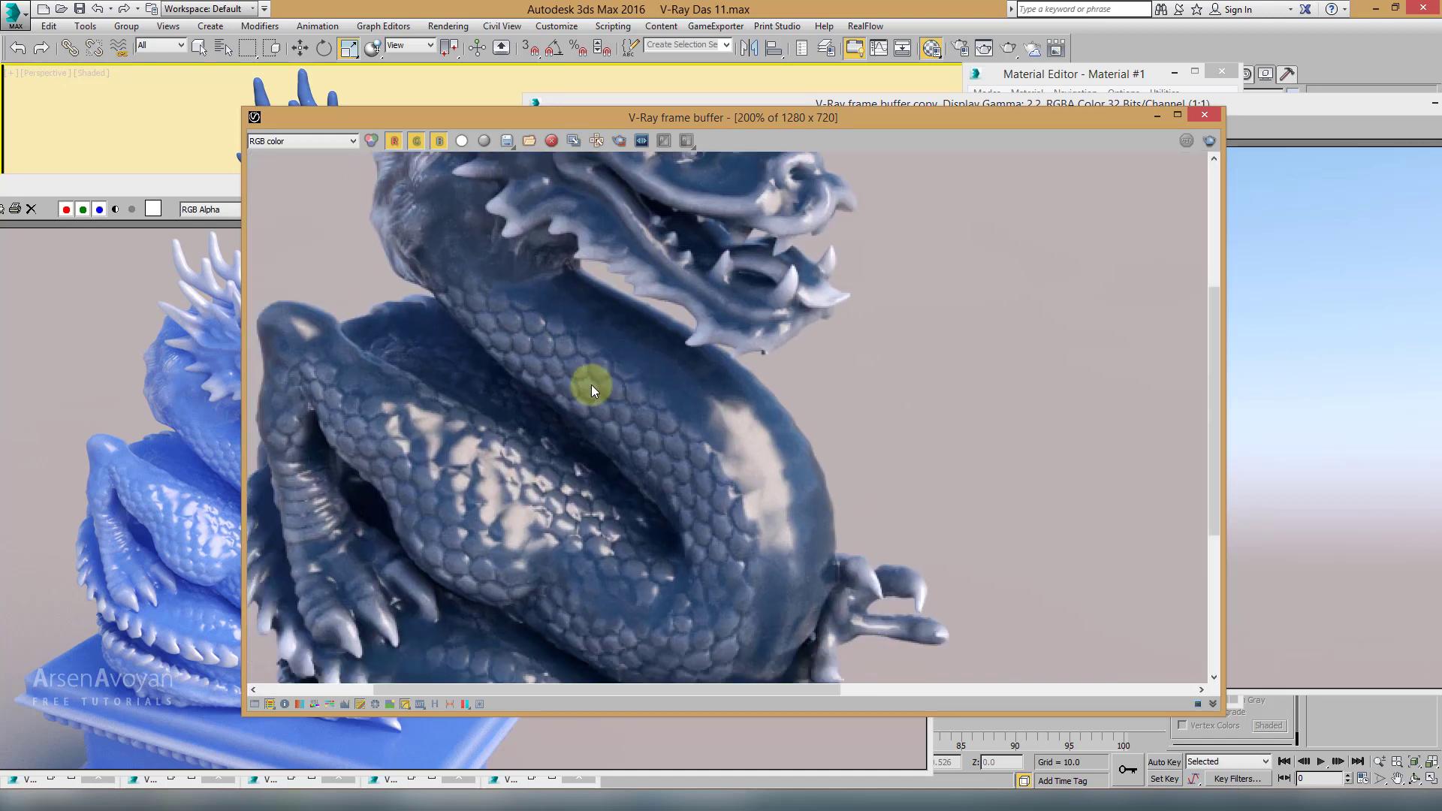
middle_click_drag(644, 418, 708, 380)
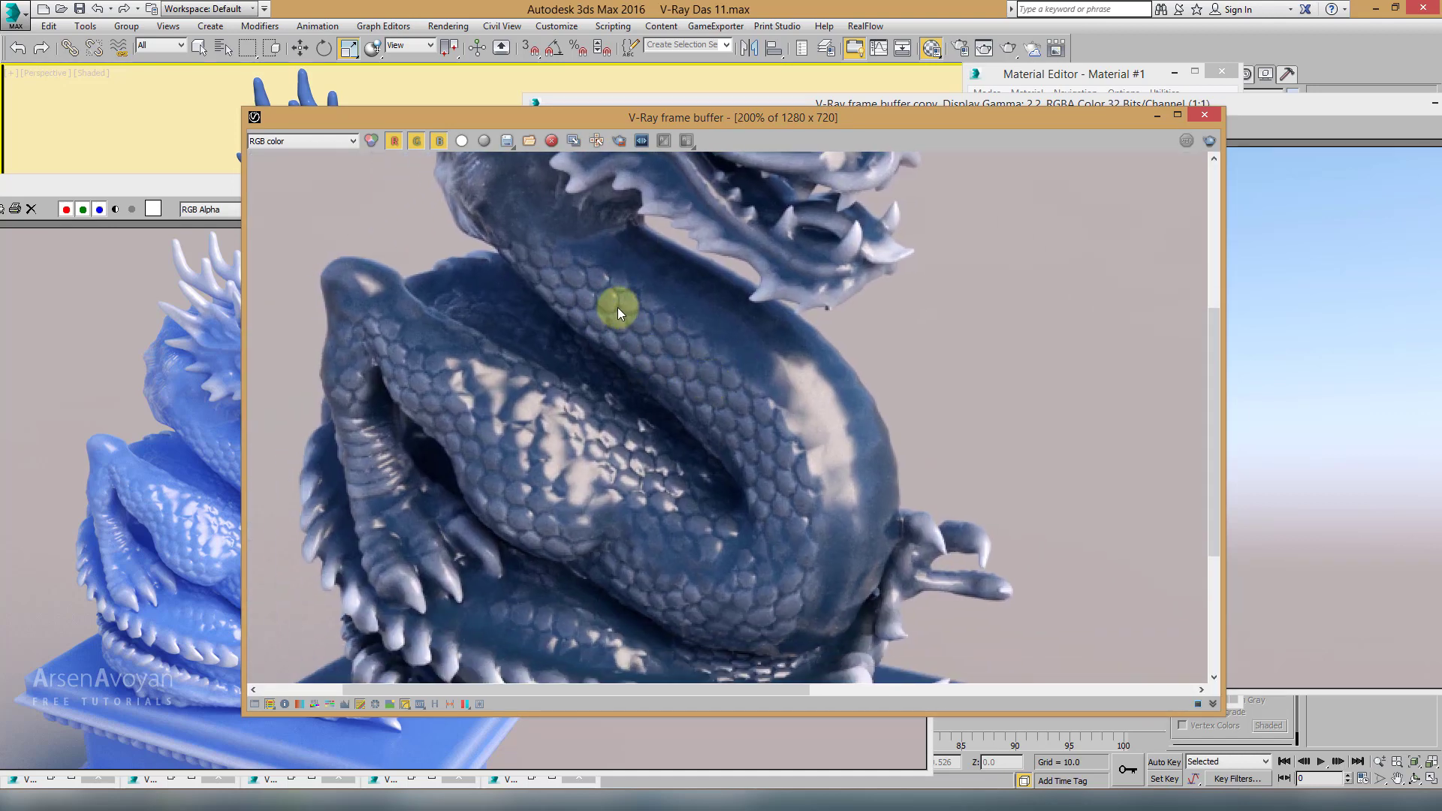
middle_click_drag(618, 313, 748, 320)
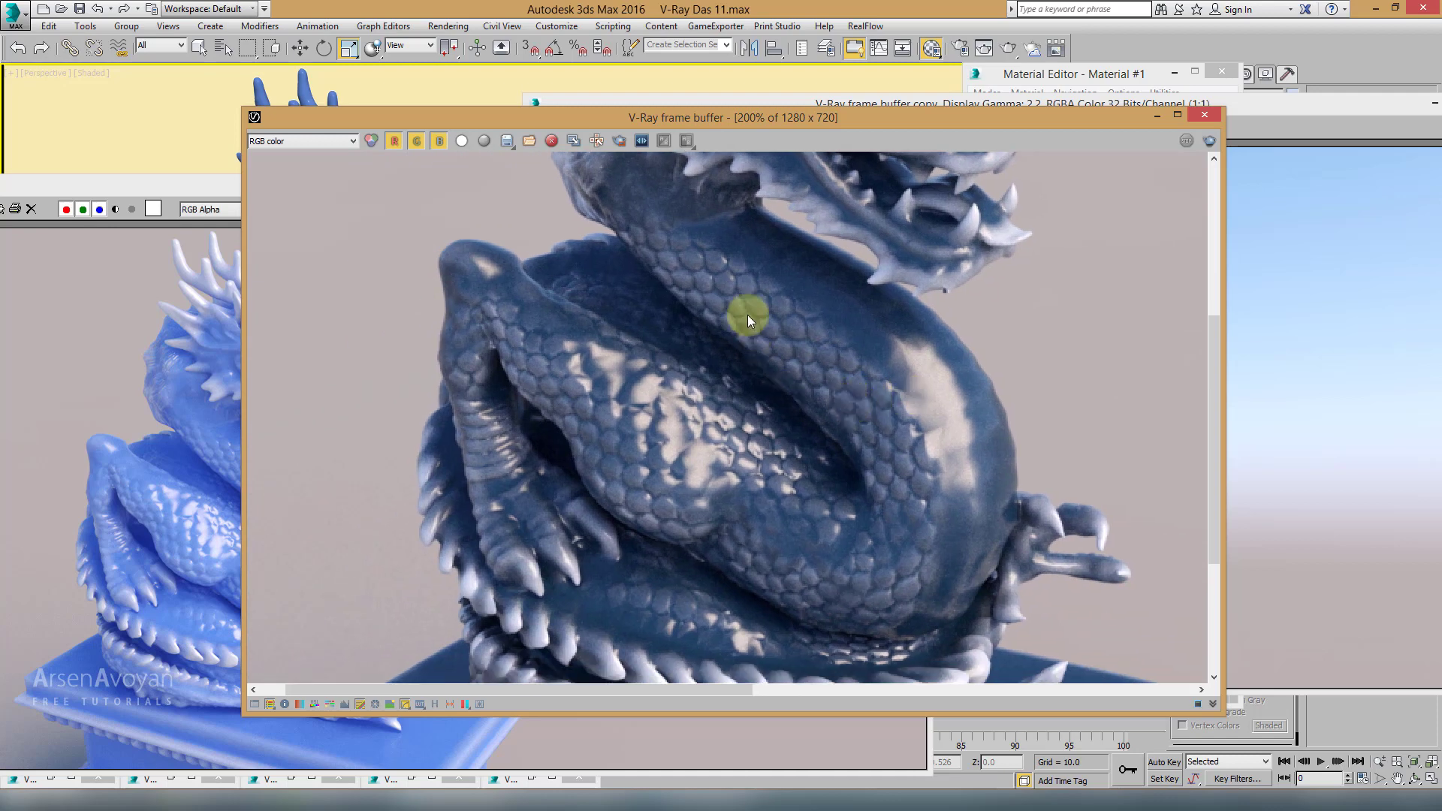
middle_click_drag(833, 380, 772, 348)
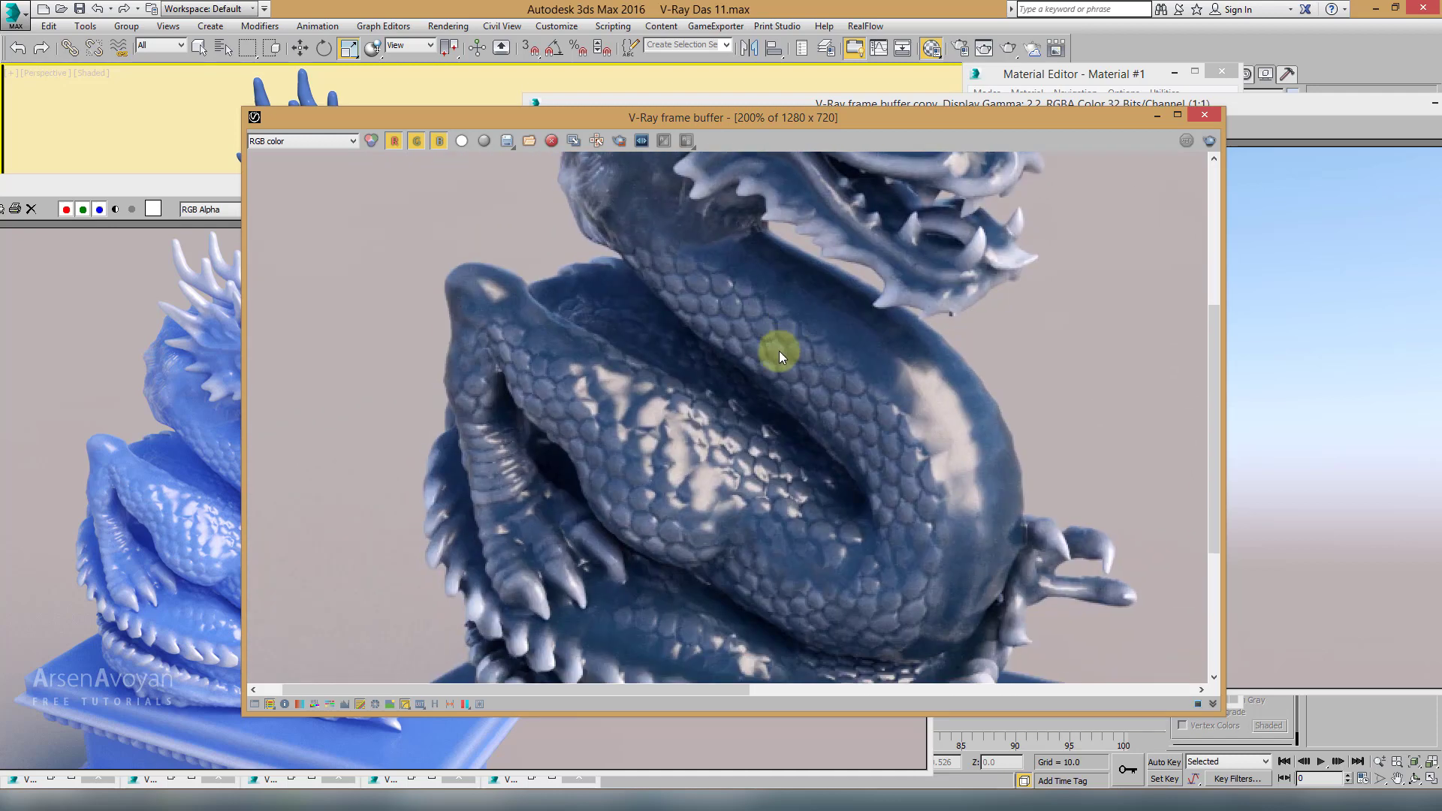
left_click(166, 430)
scroll(299, 440, "up", 1)
middle_click_drag(272, 461, 322, 475)
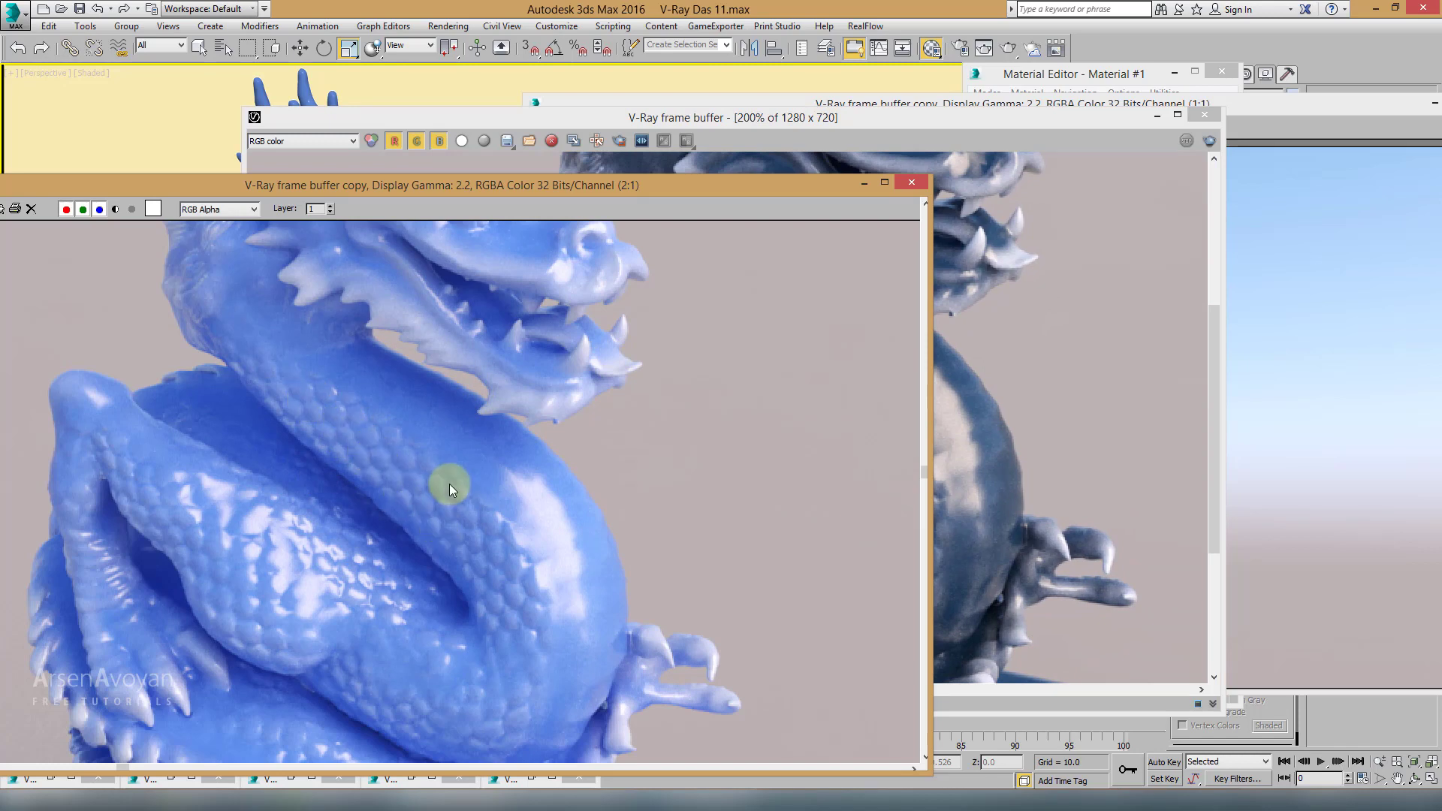
scroll(449, 484, "down", 1)
left_click(993, 439)
scroll(903, 431, "down", 1)
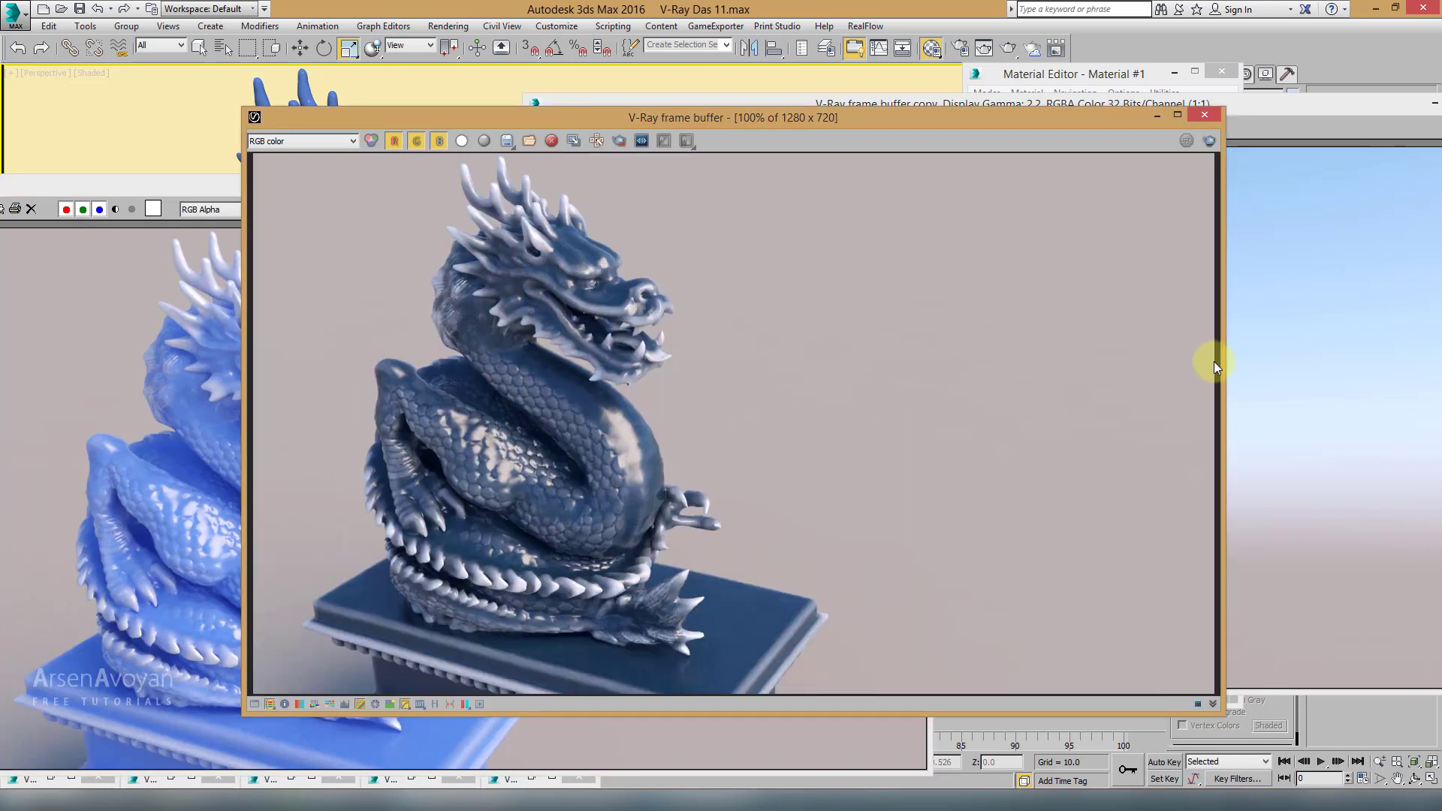
Step: Bring the light blue dragon render copy forward, view it at 1:2, and shrink its window into a corner for comparison
left_click(1259, 370)
left_click(209, 188)
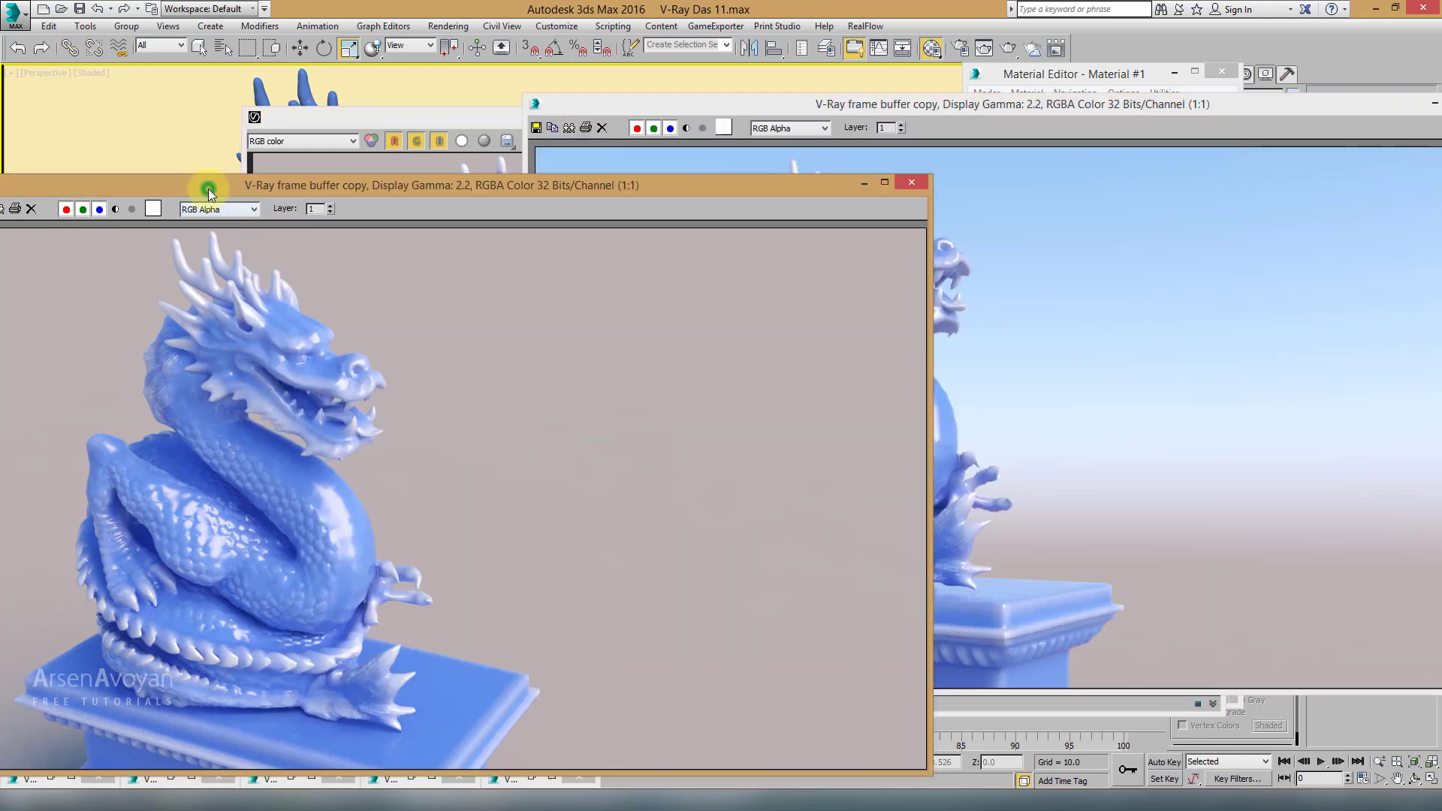
scroll(433, 379, "down", 1)
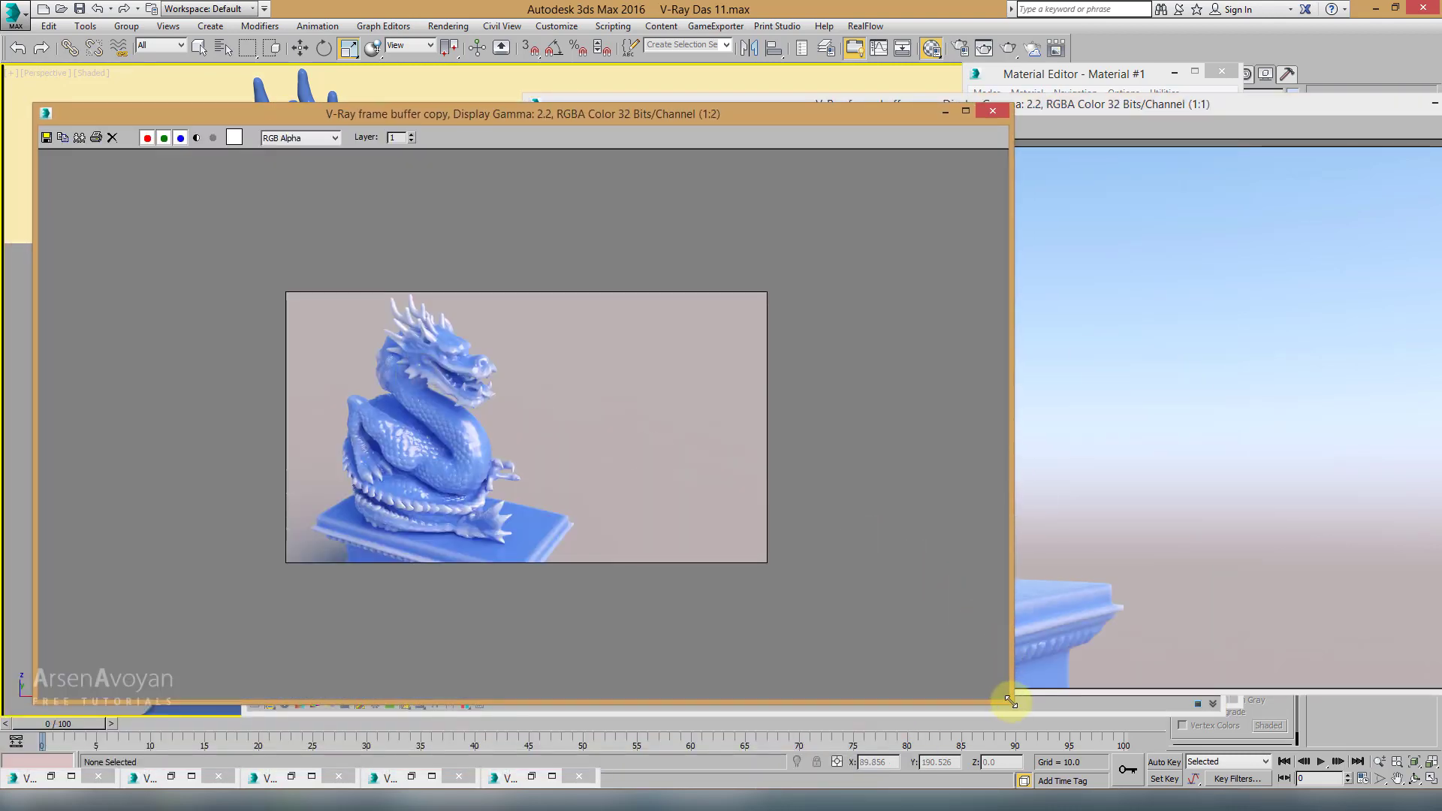
left_click_drag(1011, 702, 544, 440)
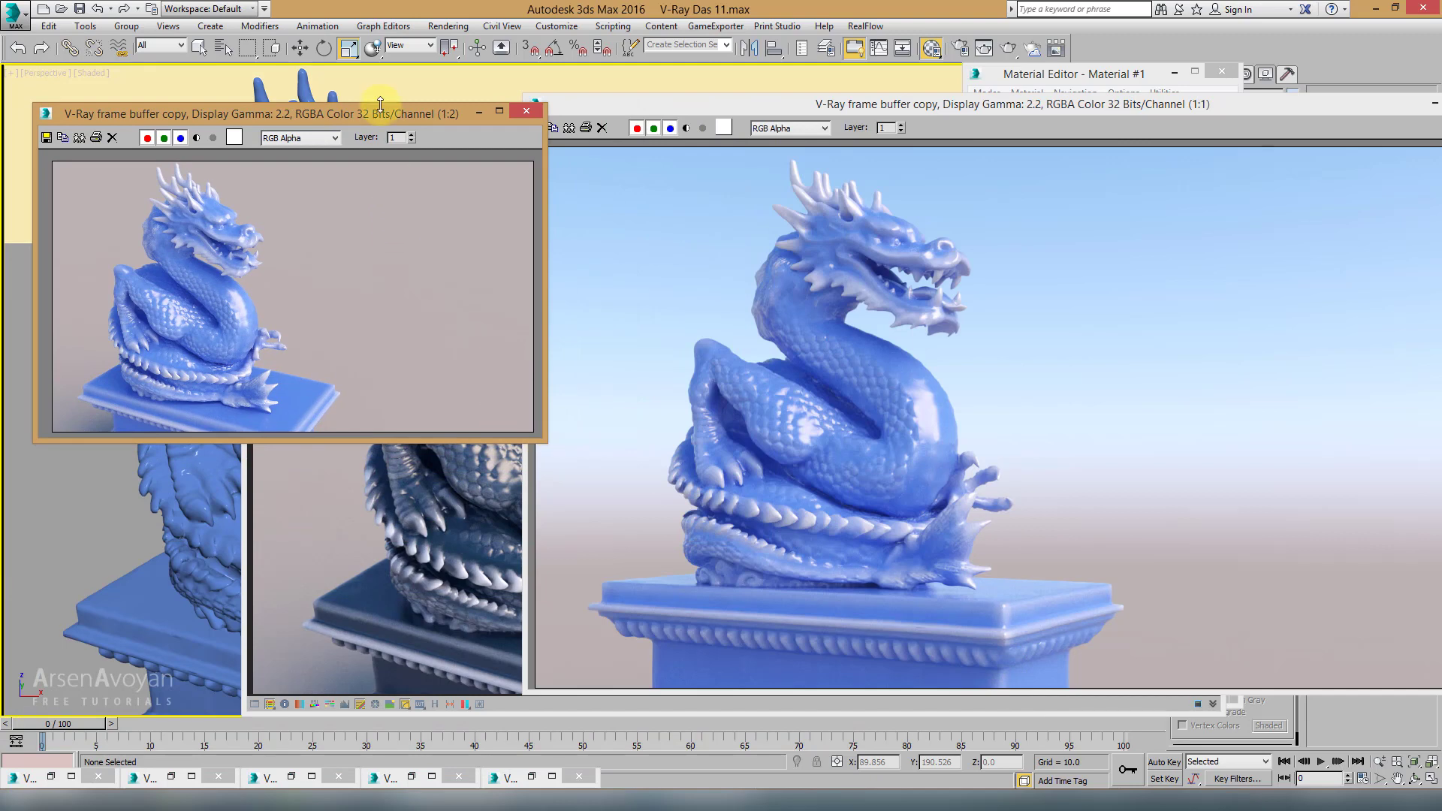
left_click_drag(416, 120, 375, 31)
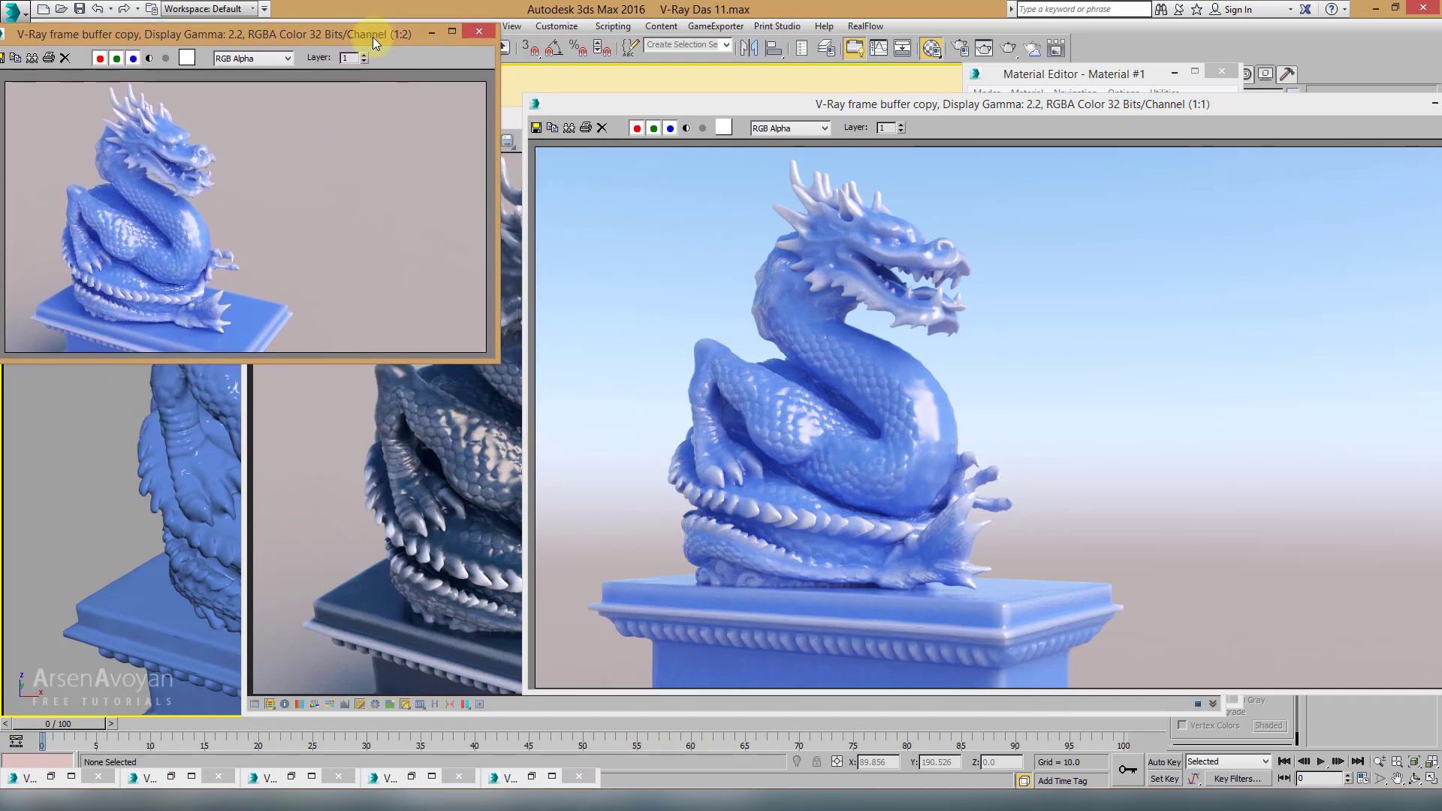
Step: View the dark blue dragon render at 50% in the V-Ray frame buffer and place its shrunken window beside the light blue copy
left_click(494, 497)
scroll(494, 498, "down", 1)
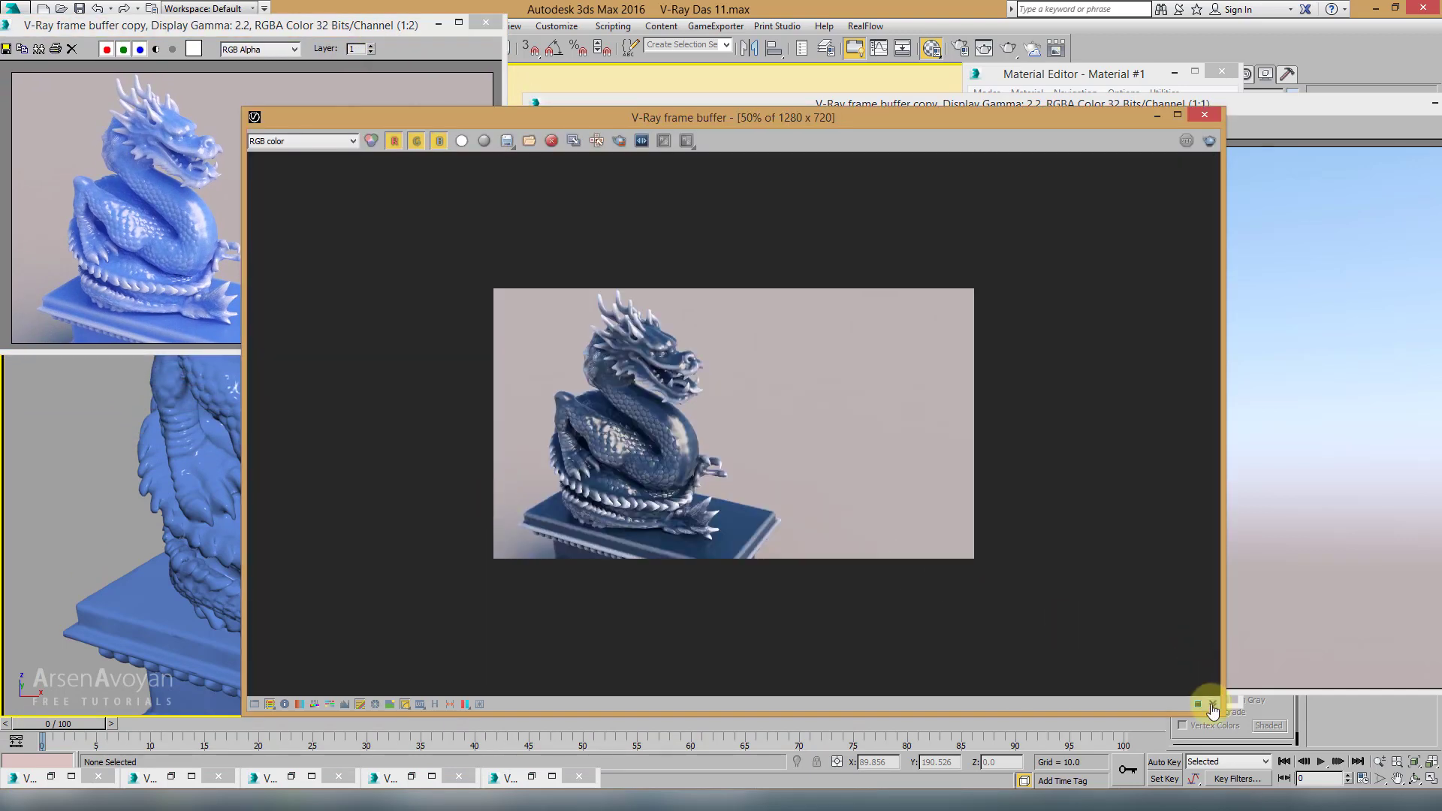
left_click_drag(1213, 710, 773, 459)
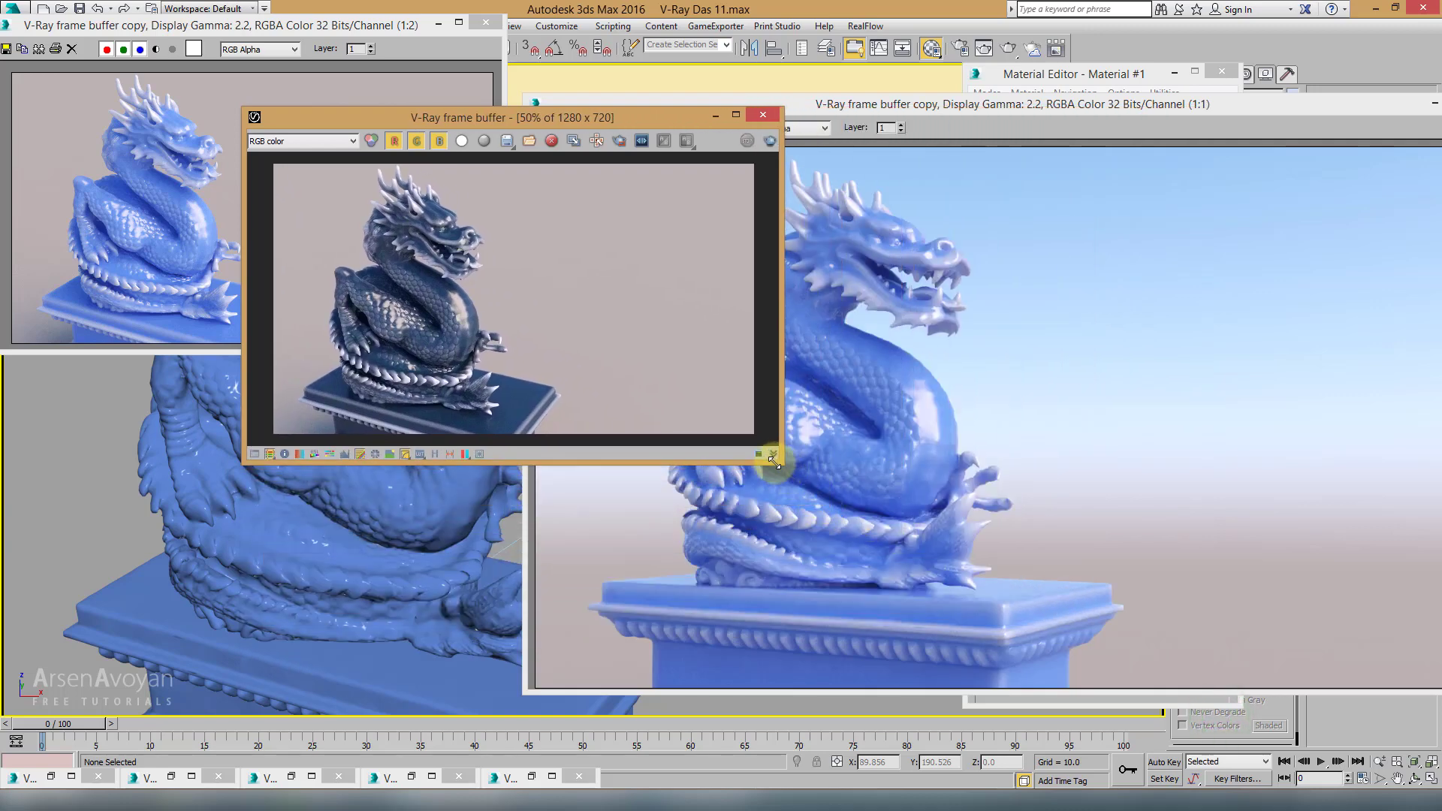
left_click_drag(557, 118, 826, 19)
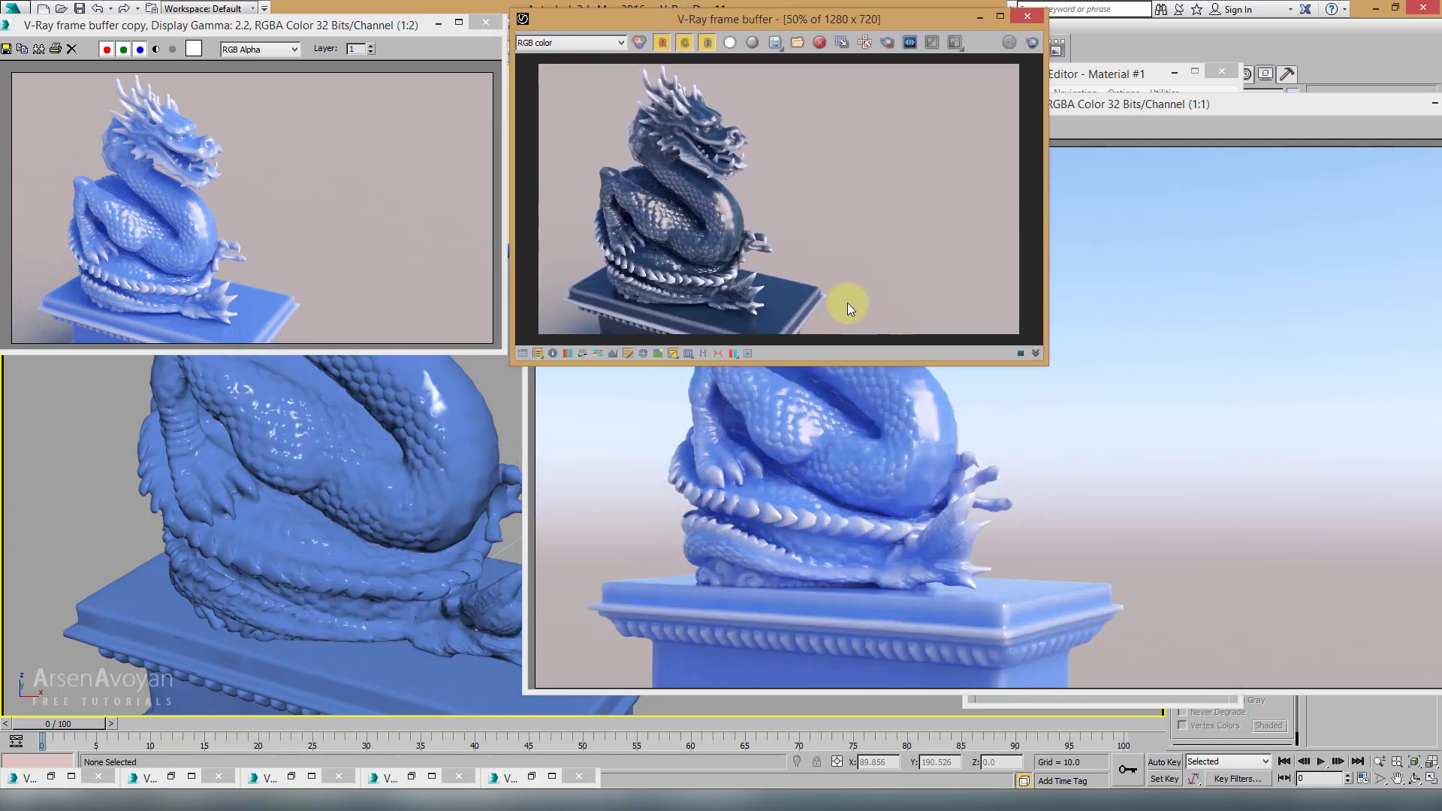
Step: View the sky-background dragon render copy at 1:2 and fit its shrunken window in line with the other two renders
left_click(912, 441)
scroll(912, 442, "down", 1)
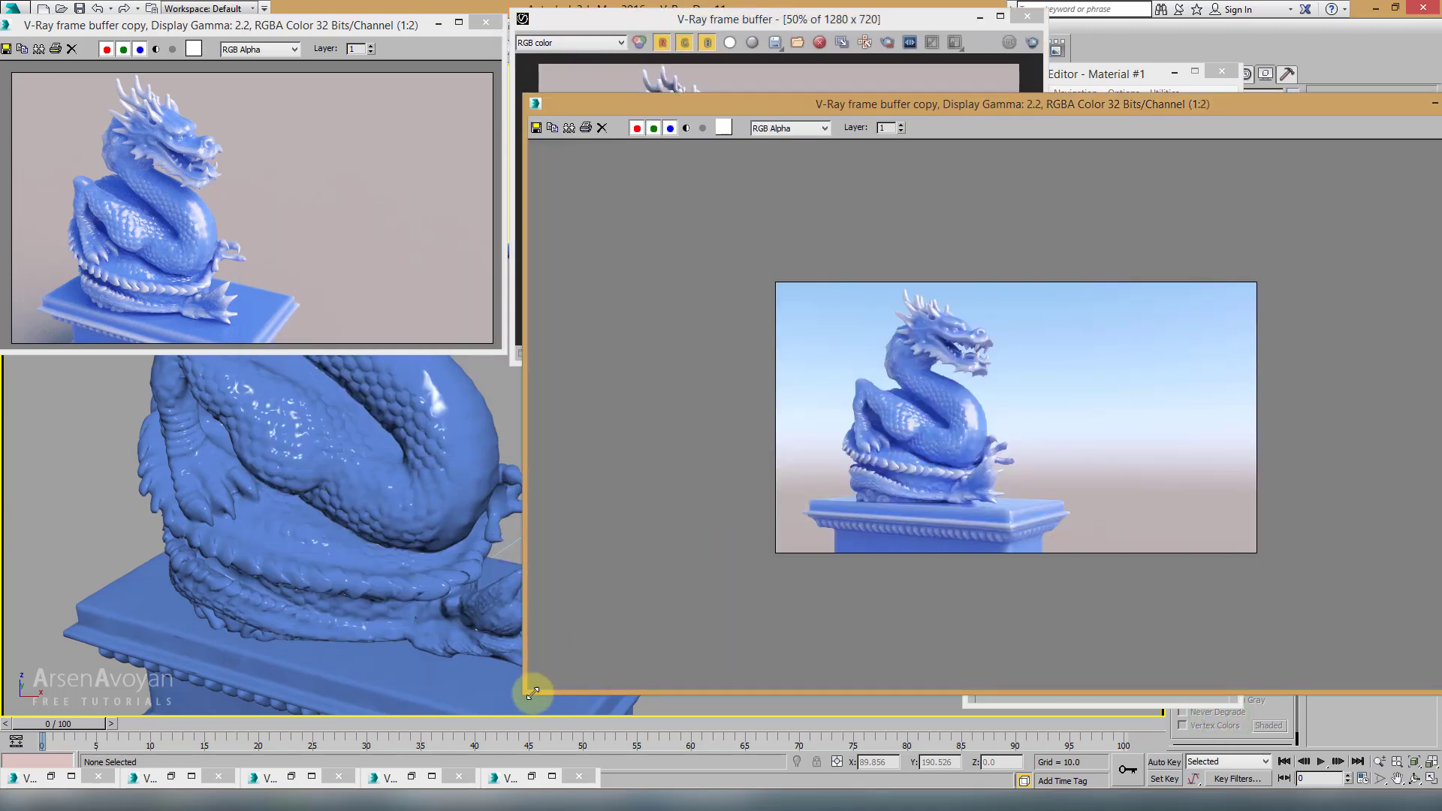
left_click_drag(532, 692, 1007, 447)
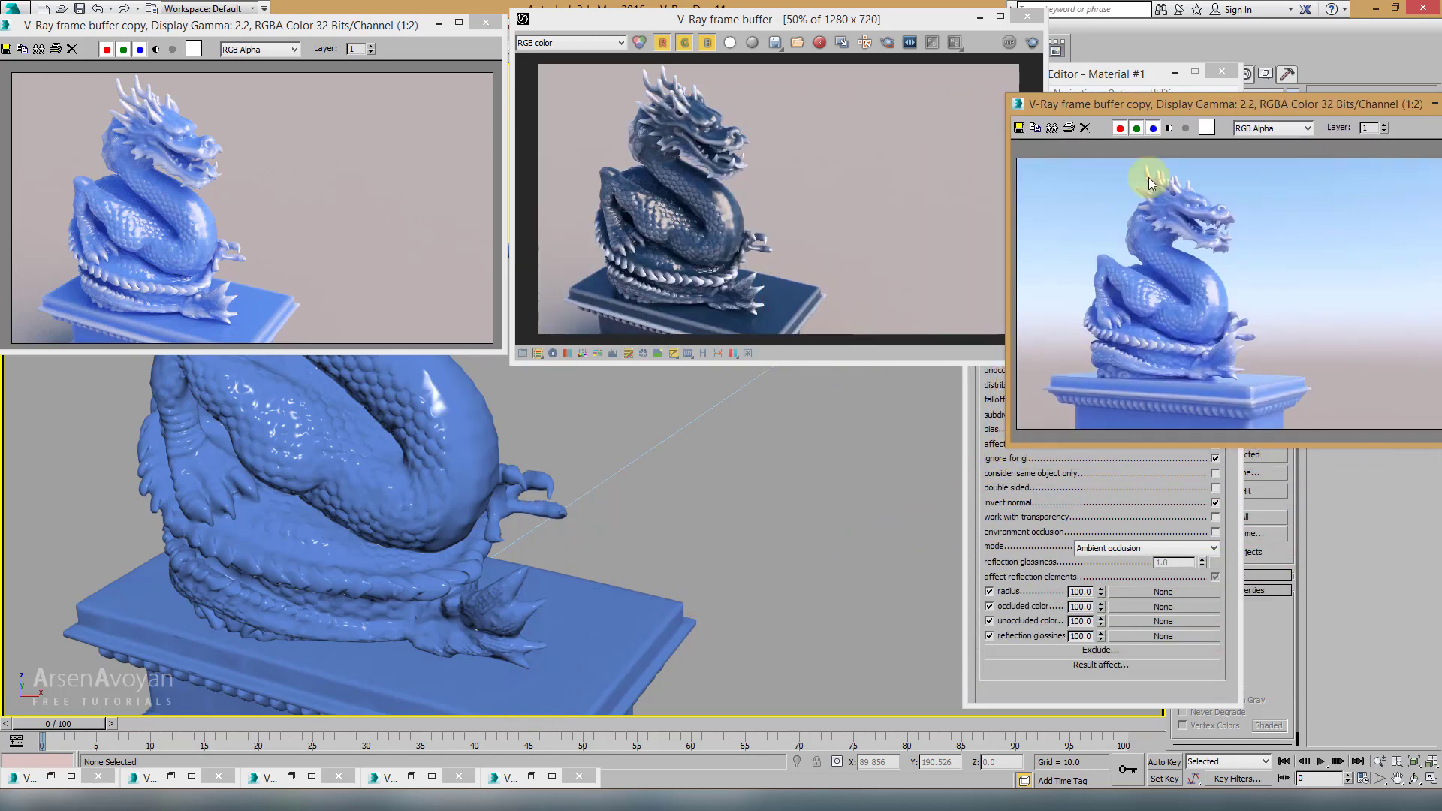
left_click_drag(1149, 101, 1140, 8)
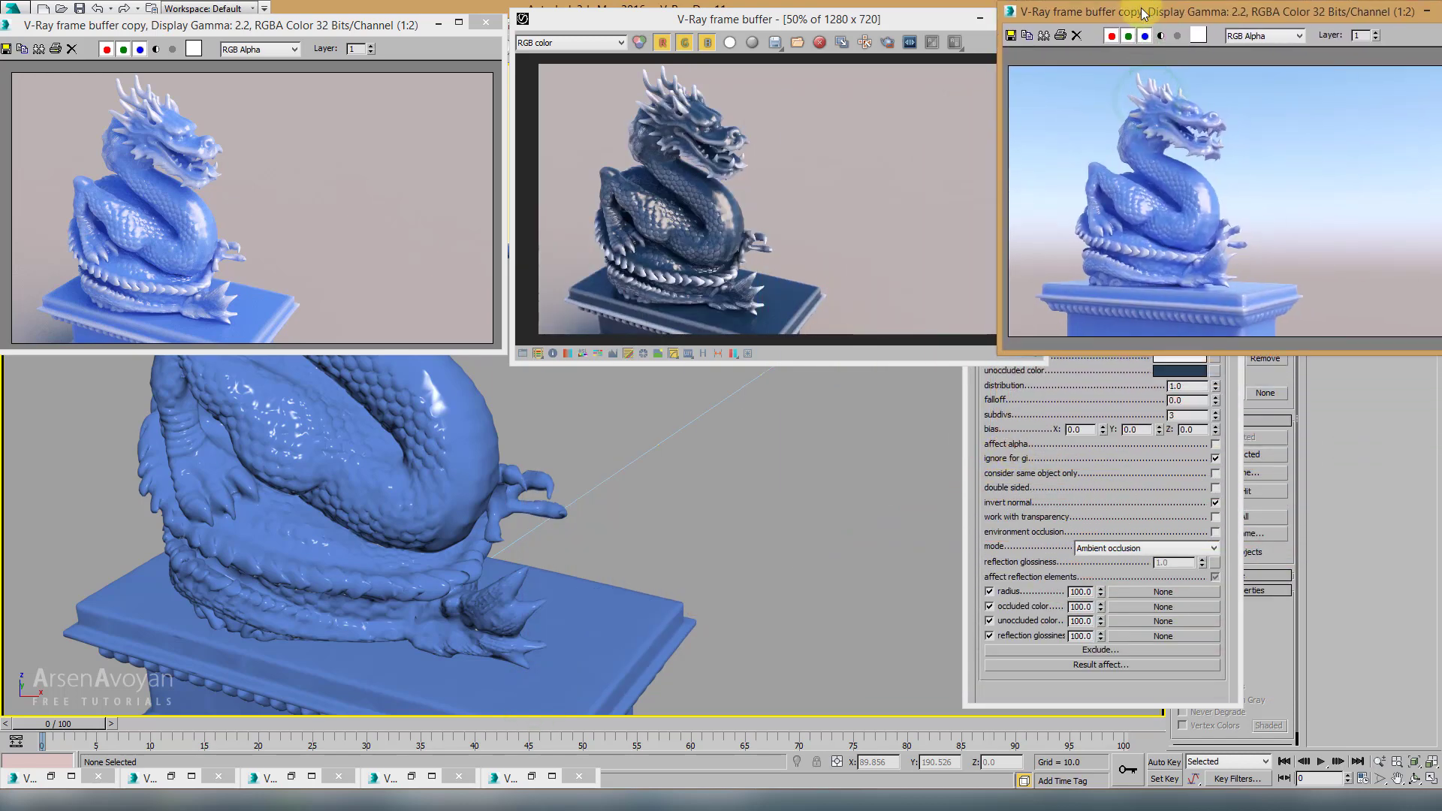
Step: Restore both minimized gold dragon render copies and place their shrunken windows side by side beneath the blue renders
left_click(552, 776)
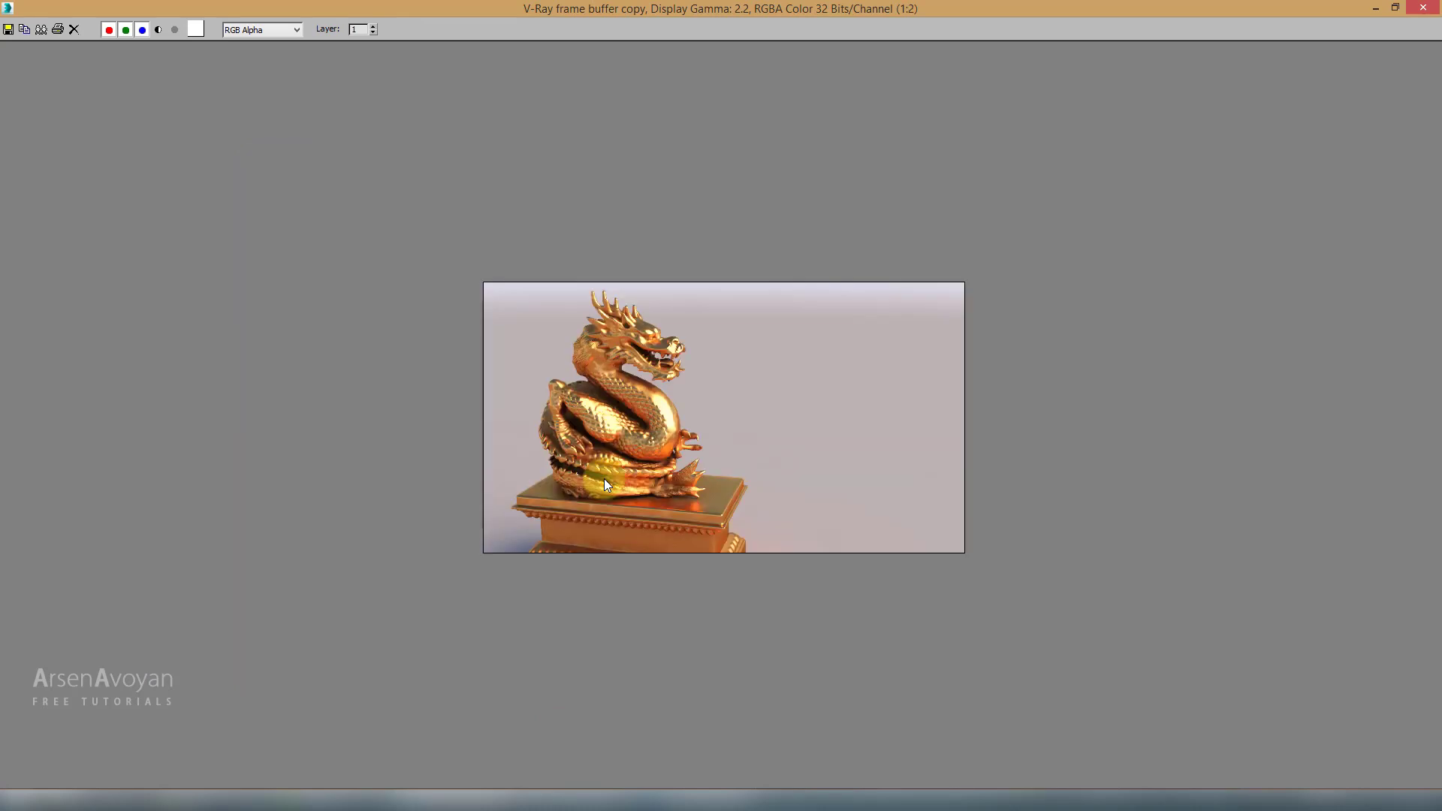
left_click(1395, 7)
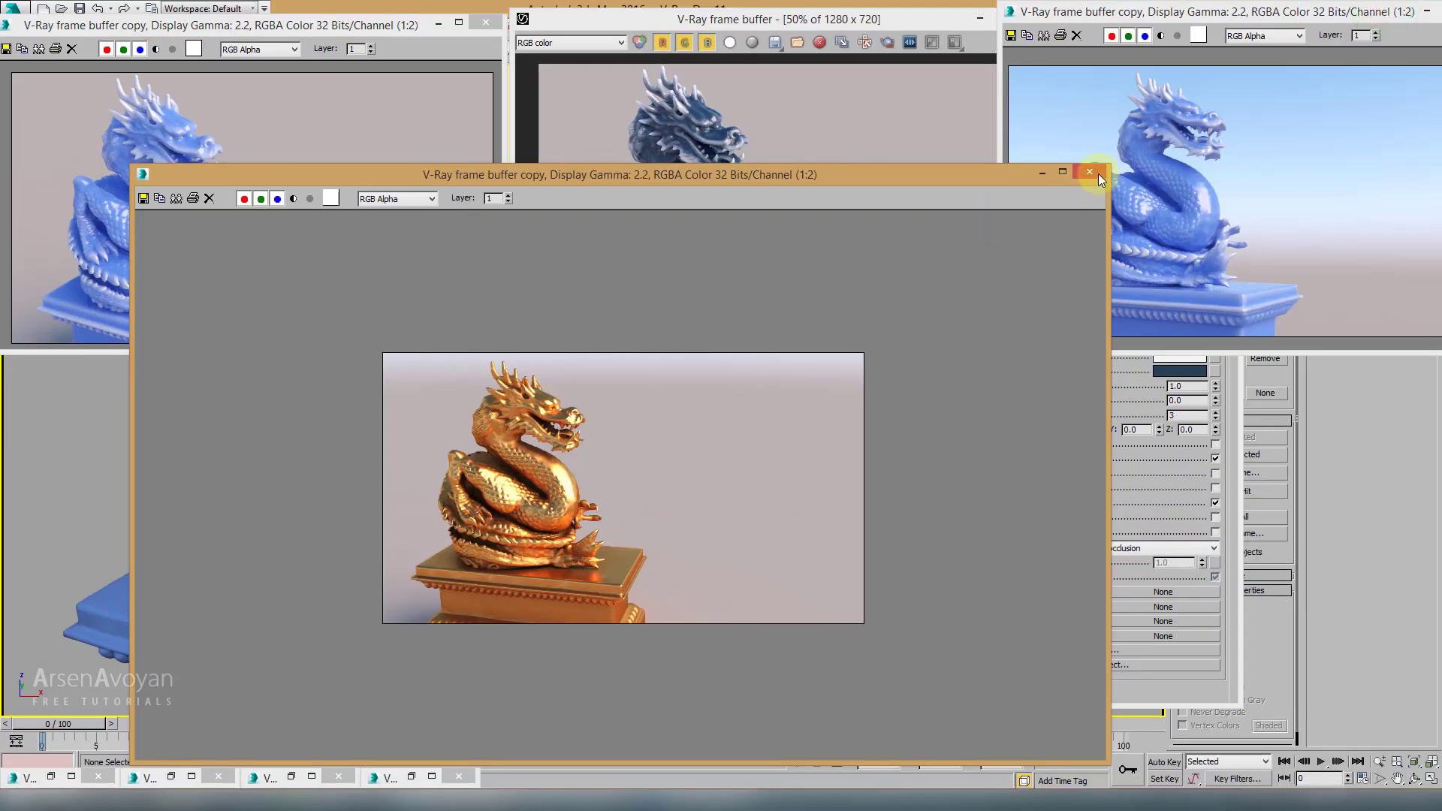
left_click_drag(1112, 171, 690, 430)
left_click_drag(563, 434, 923, 358)
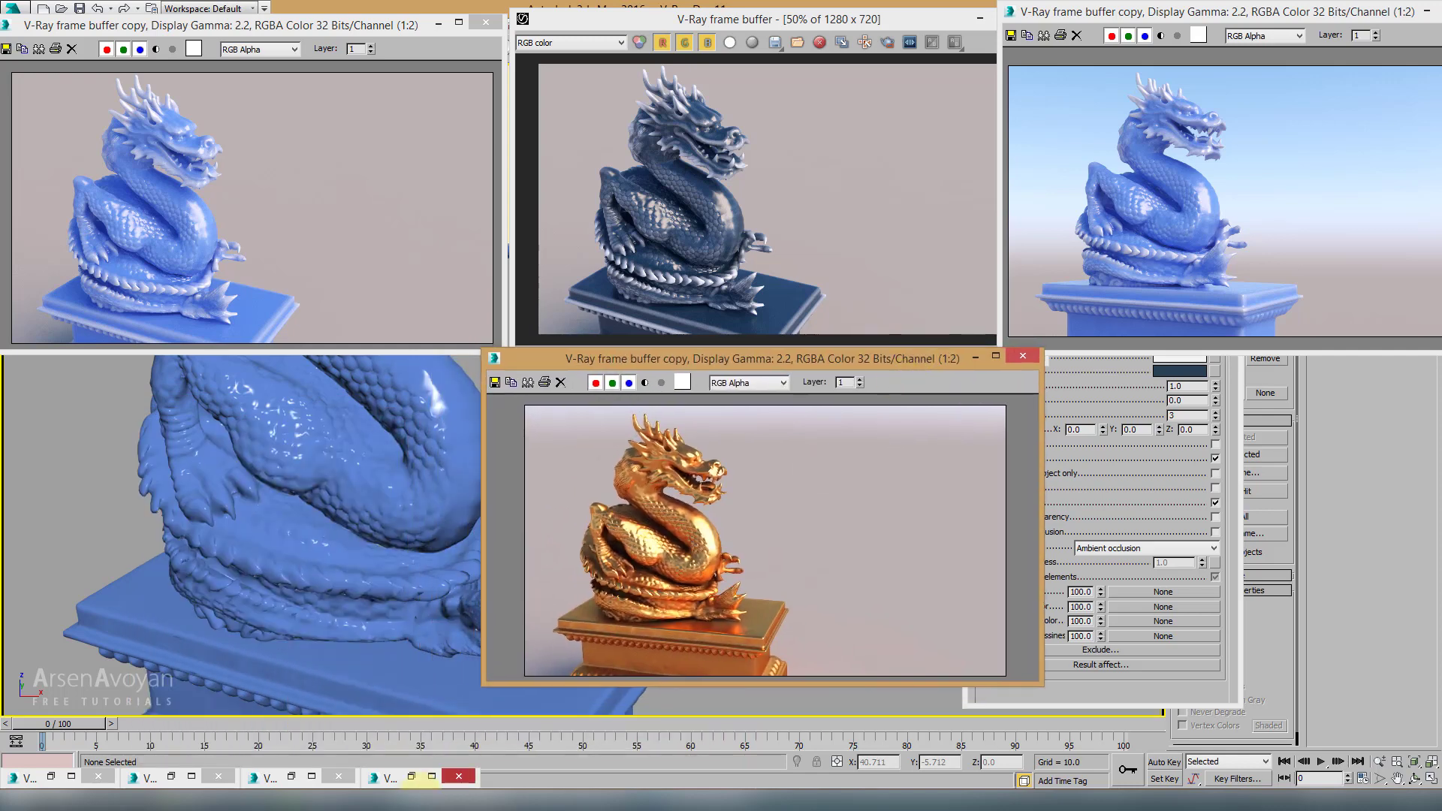
left_click(411, 776)
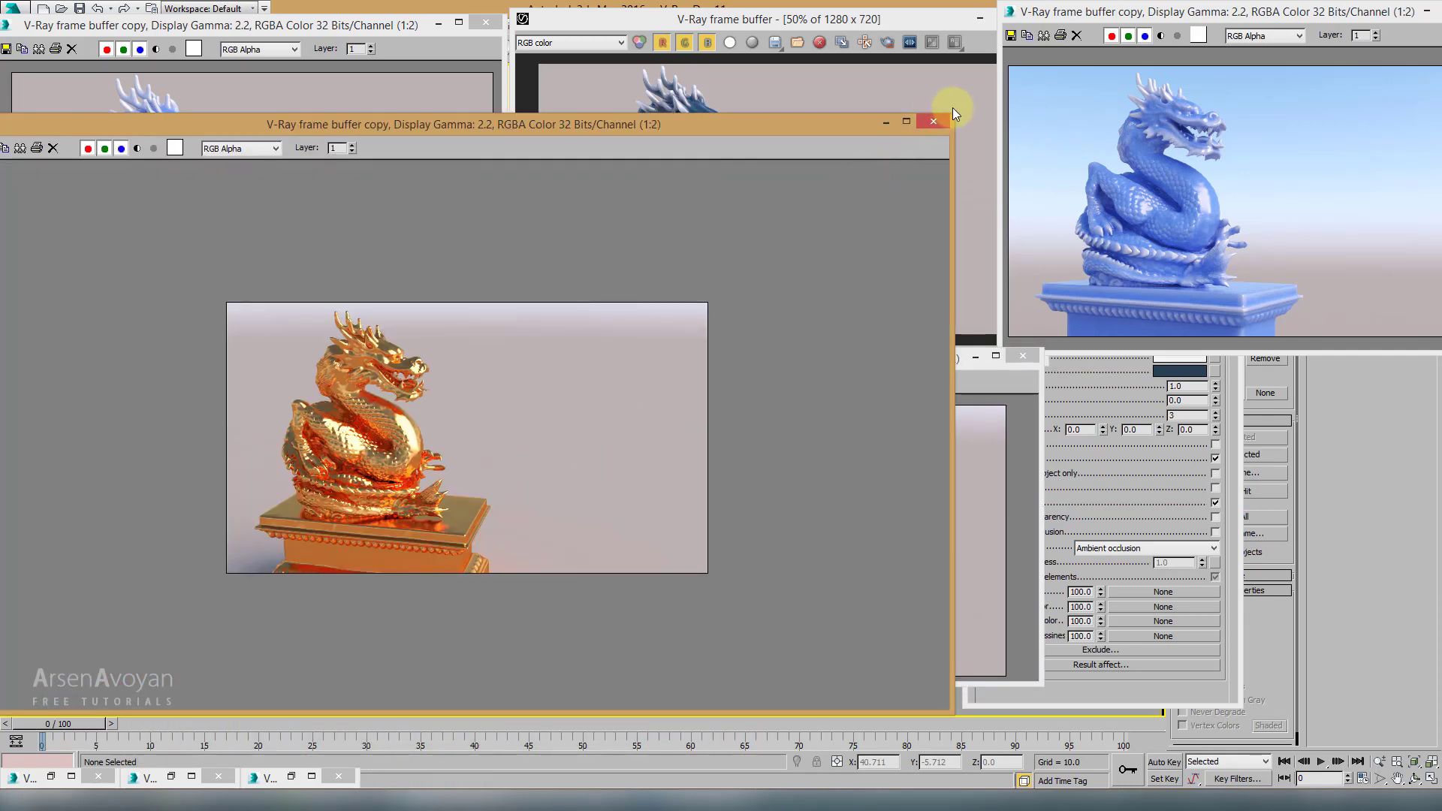
left_click_drag(952, 111, 505, 375)
left_click_drag(404, 392, 424, 371)
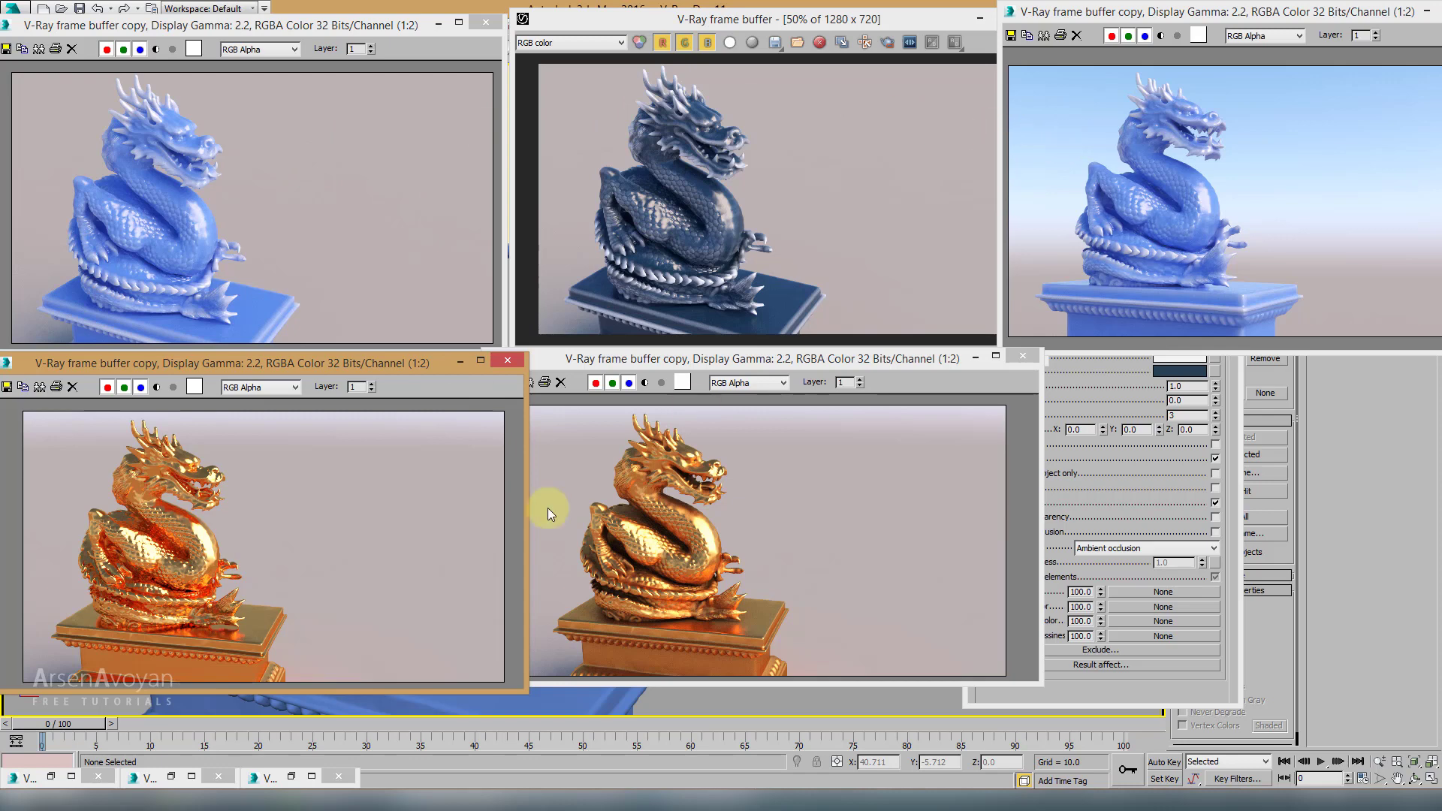
Step: Restore the white dragon render with red crevices, view it at 1:2, and place its shrunken window next to the gold renders
left_click(291, 777)
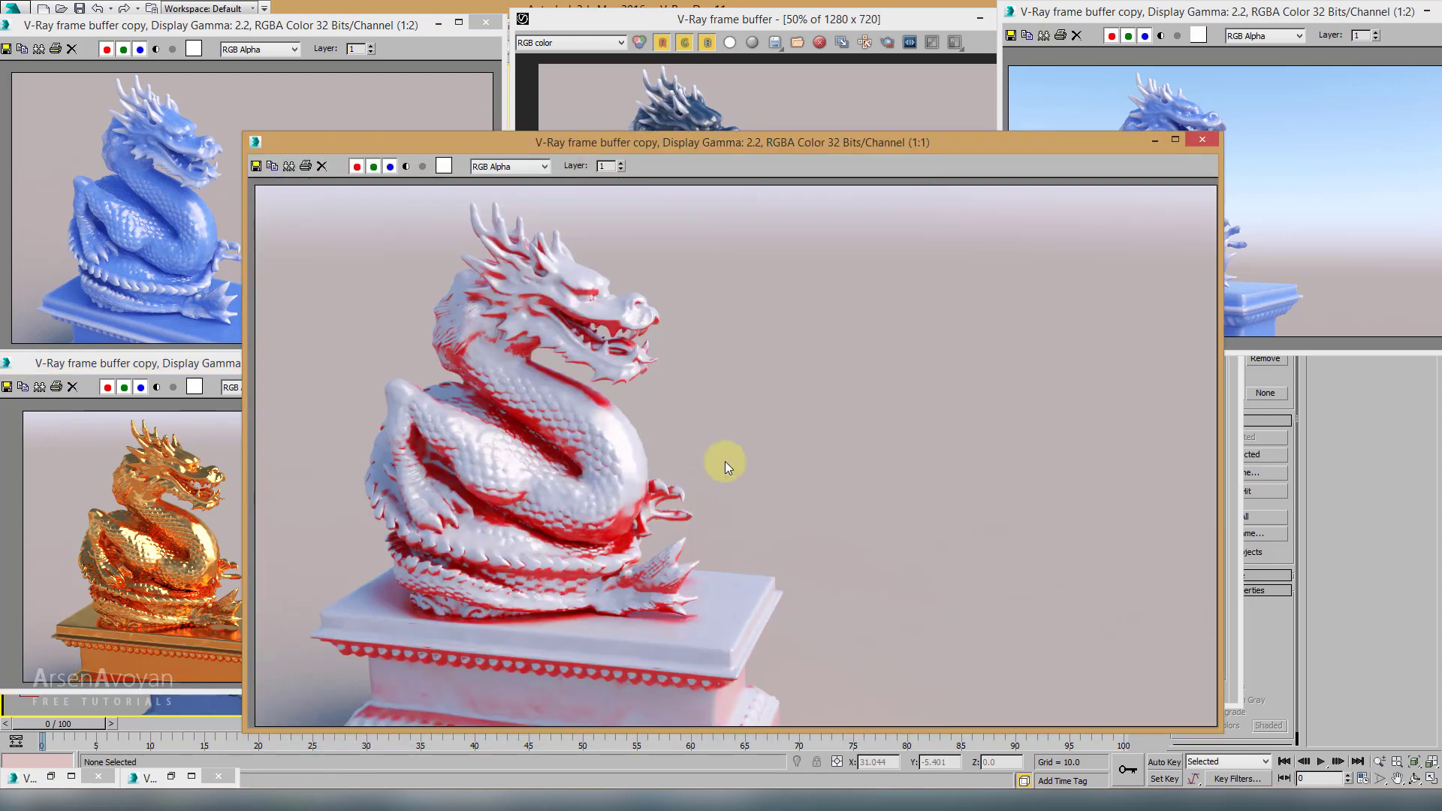
scroll(723, 431, "down", 1)
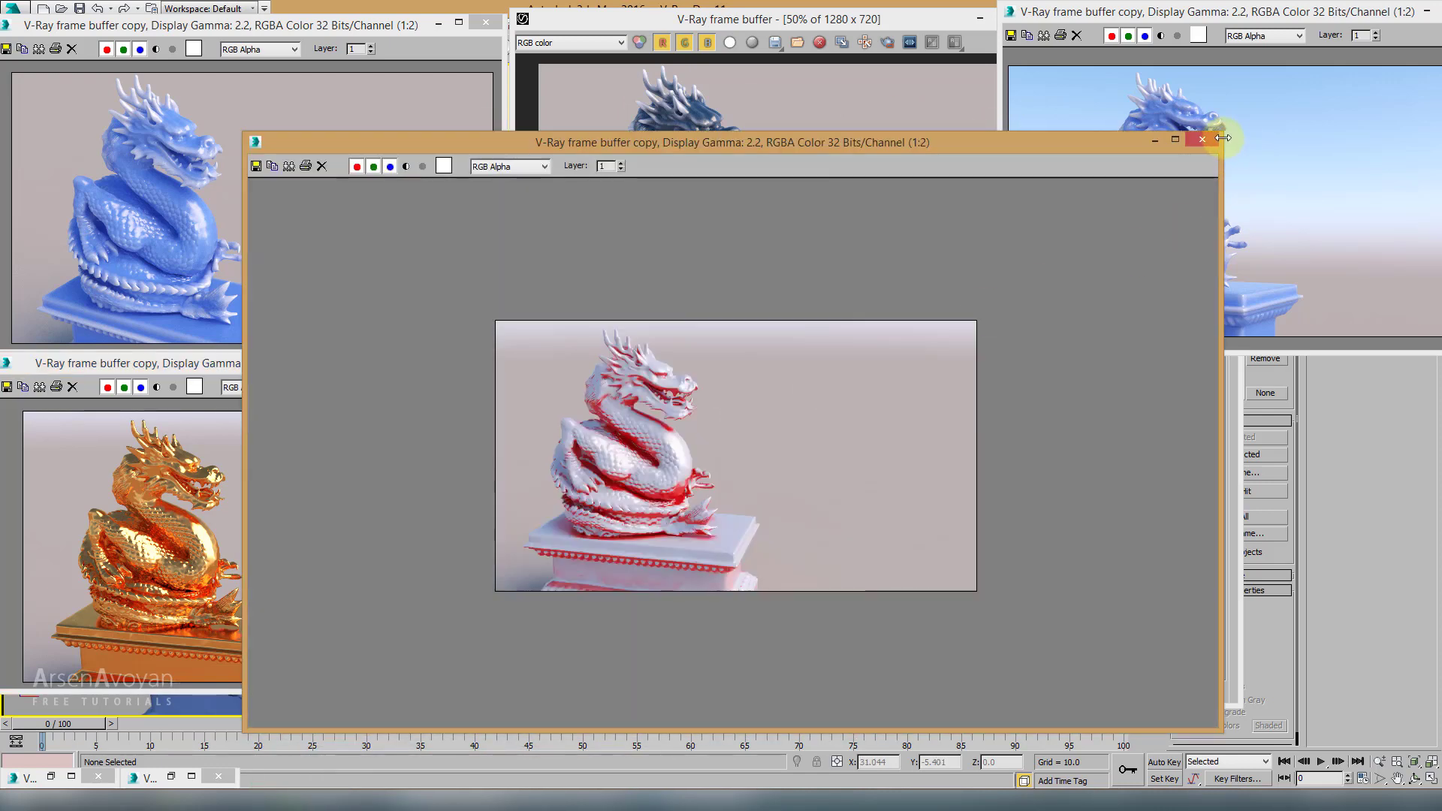
left_click_drag(1222, 137, 899, 362)
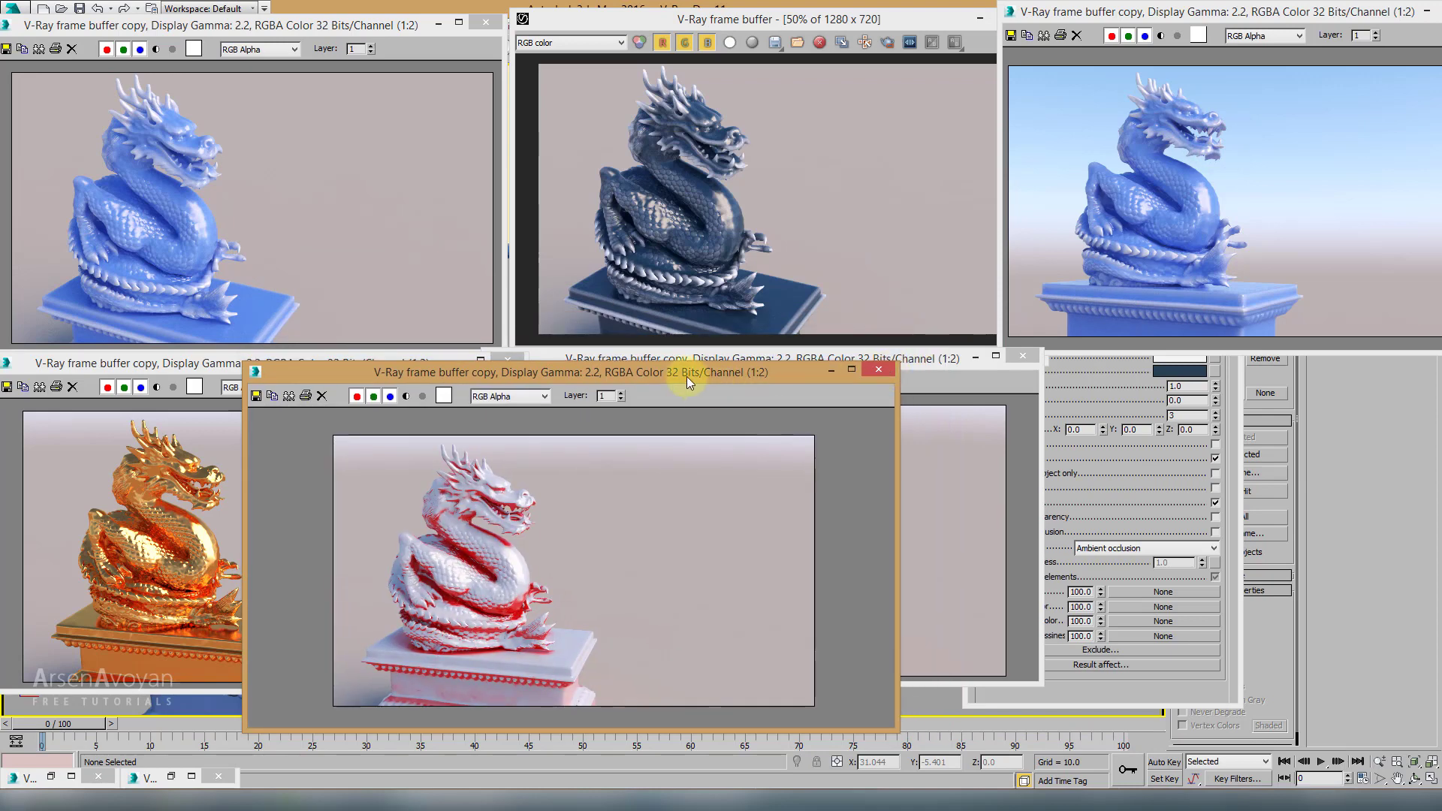
left_click_drag(686, 377, 1295, 344)
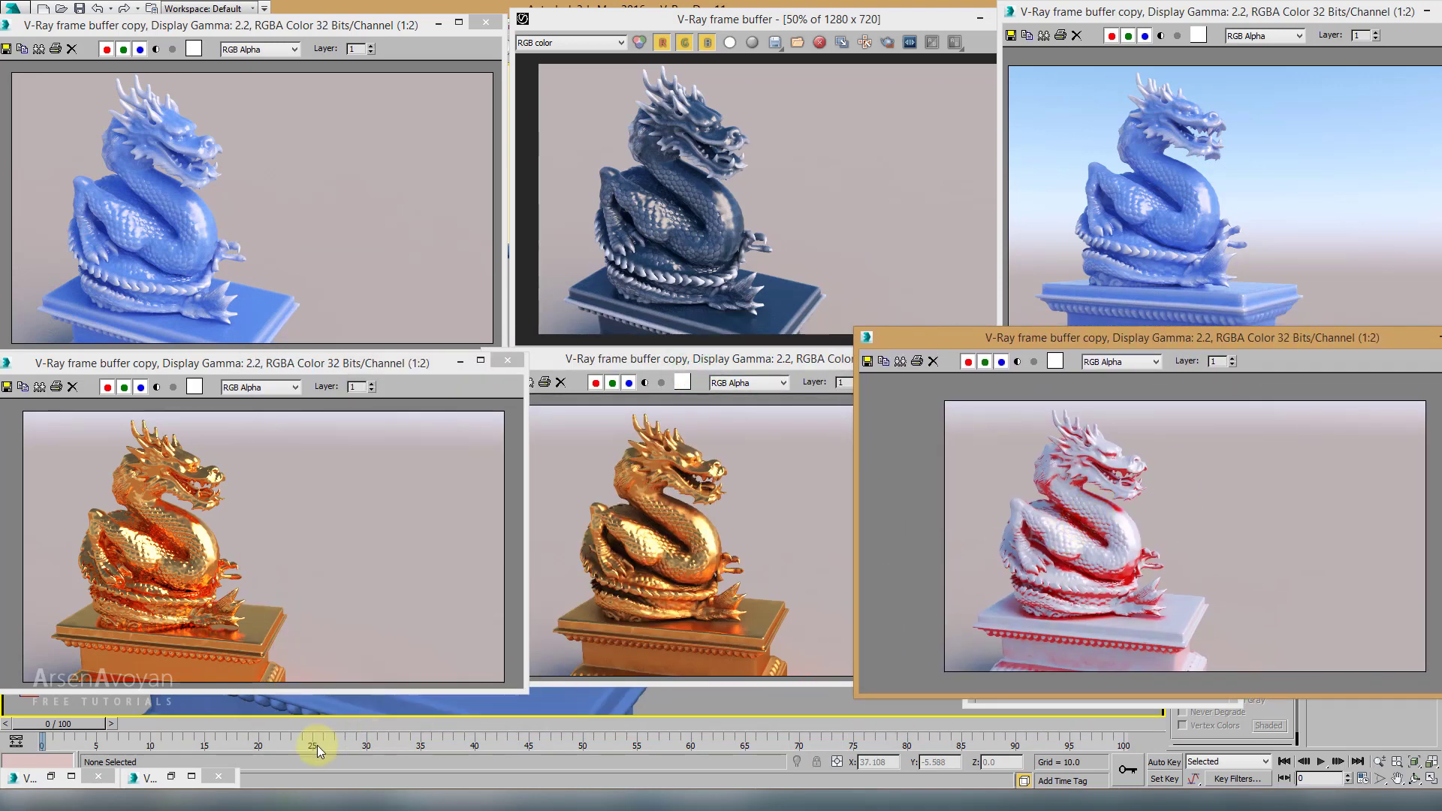
Step: Restore and inspect the pink-tinted dragon render copy, dismiss it, and narrow the red-and-white render's window to uncover its neighbours
left_click(171, 775)
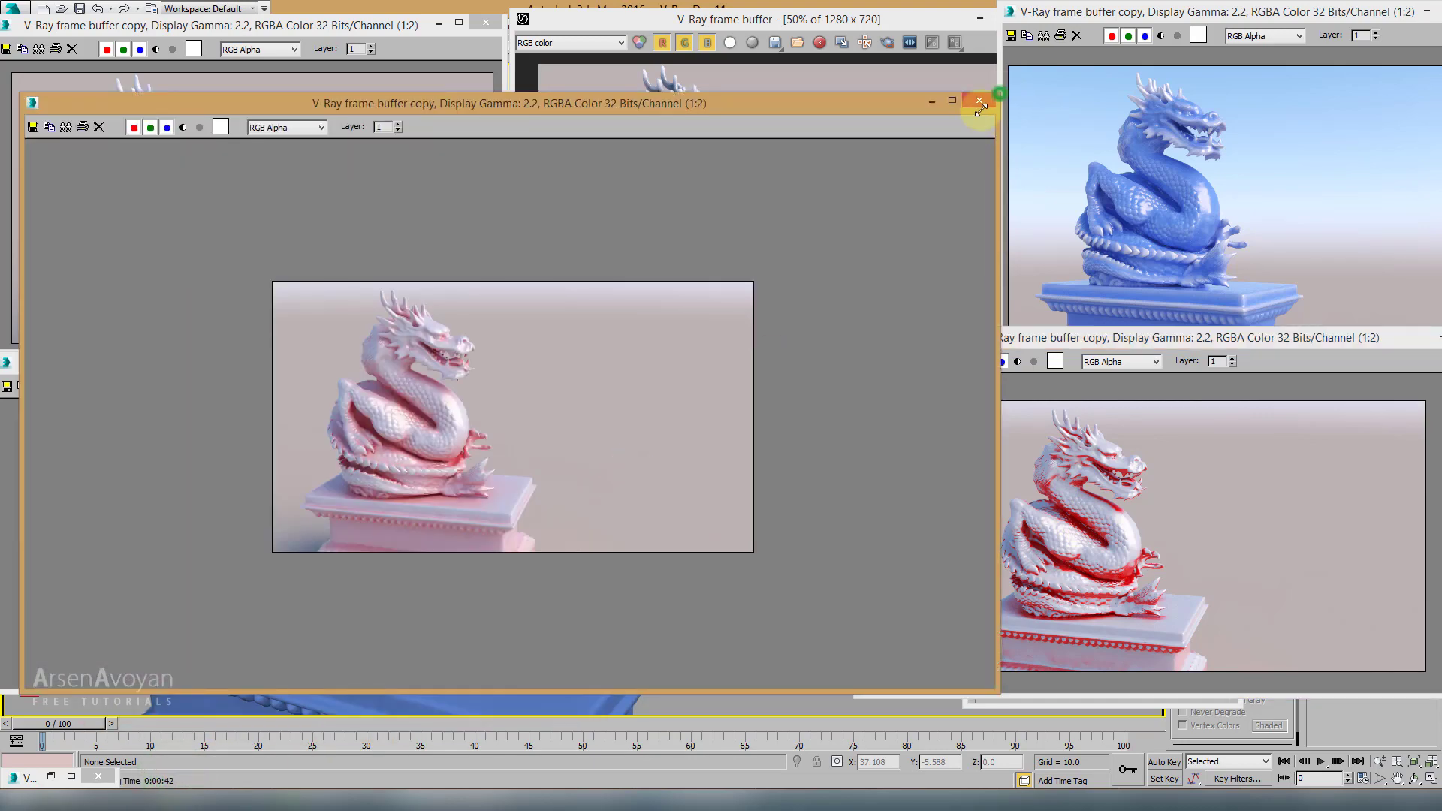
left_click_drag(1003, 96, 676, 344)
left_click(674, 345)
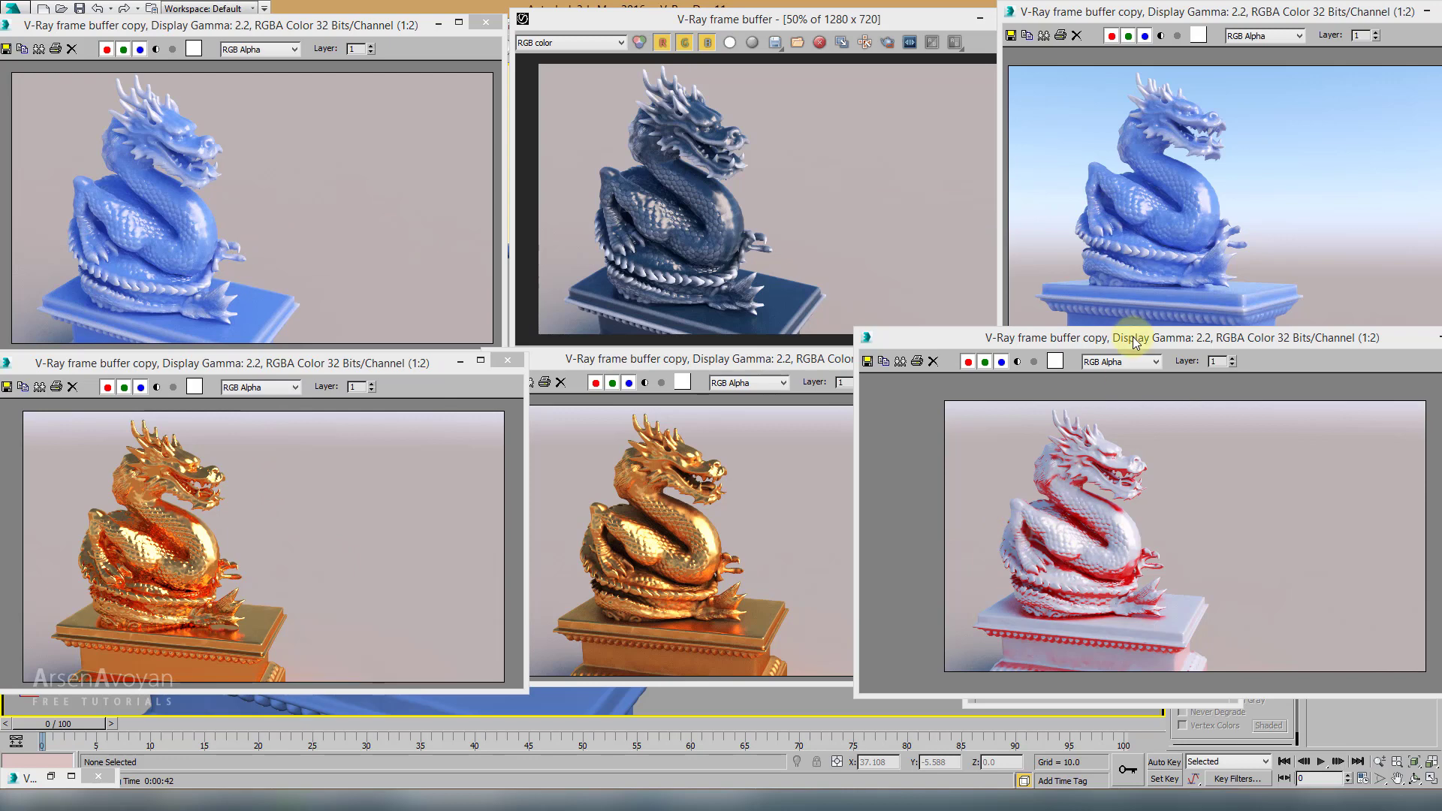
left_click_drag(854, 329, 984, 382)
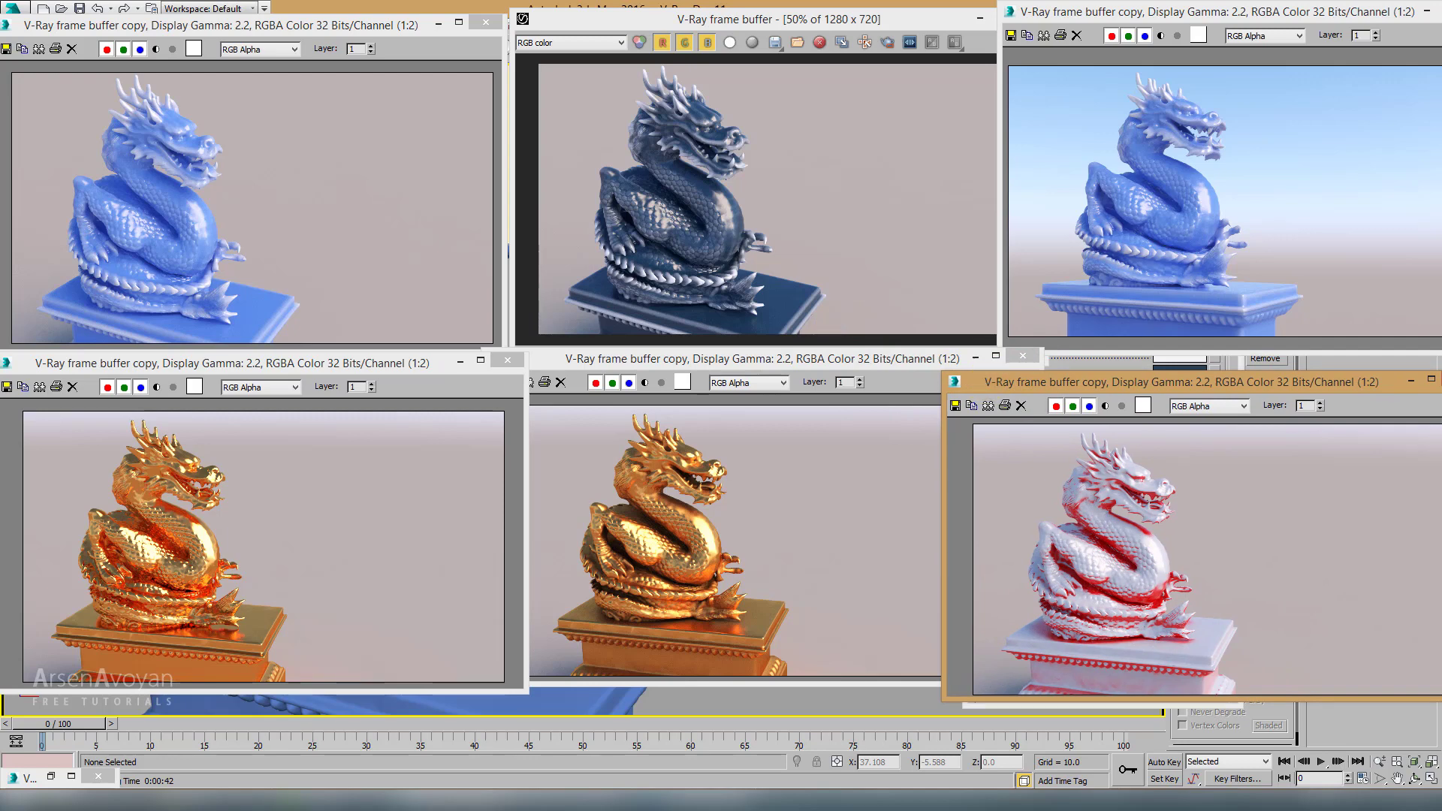
left_click(953, 413)
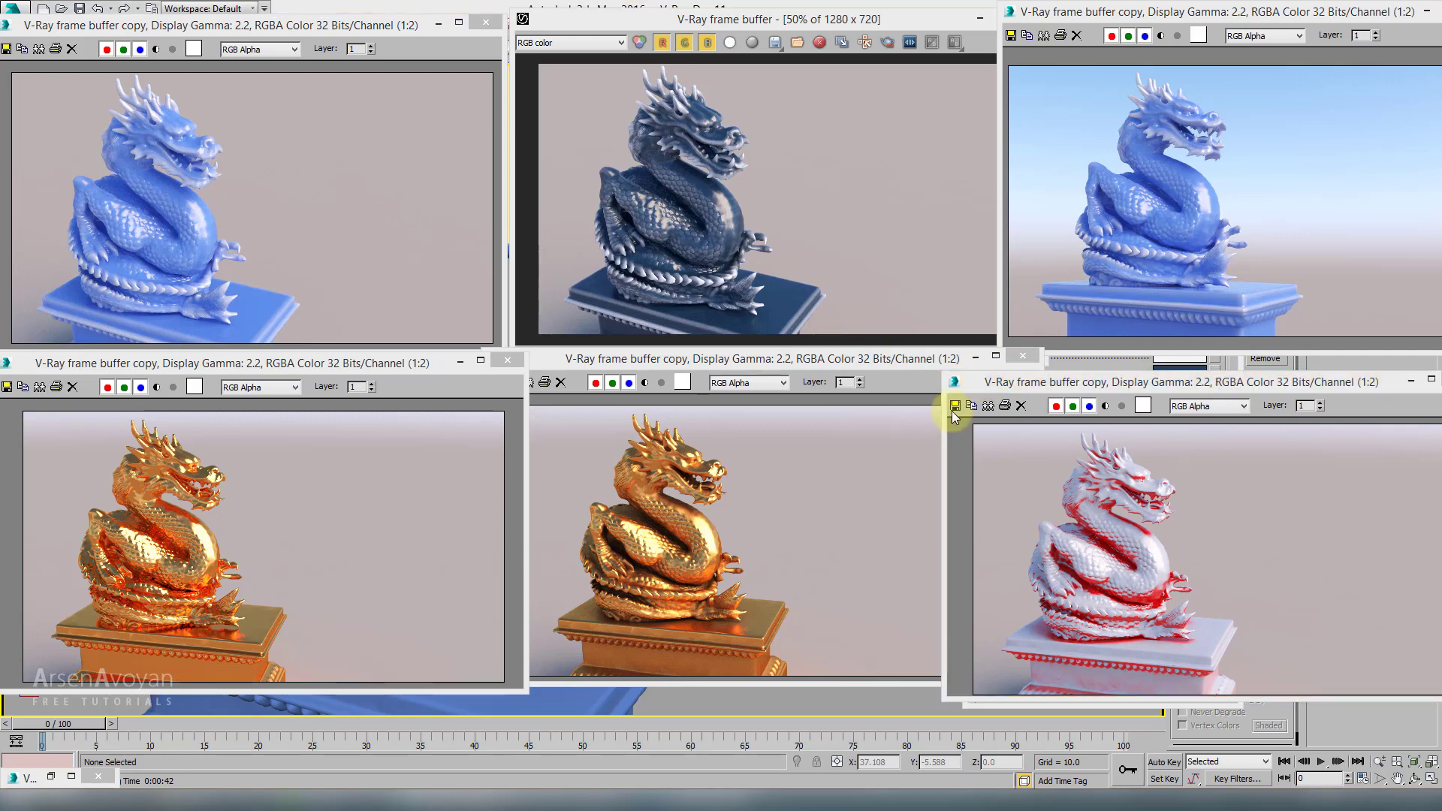
Step: Clear all the dragon render windows from view, leaving the viewport and Material Editor uncovered
left_click(458, 361)
left_click(439, 25)
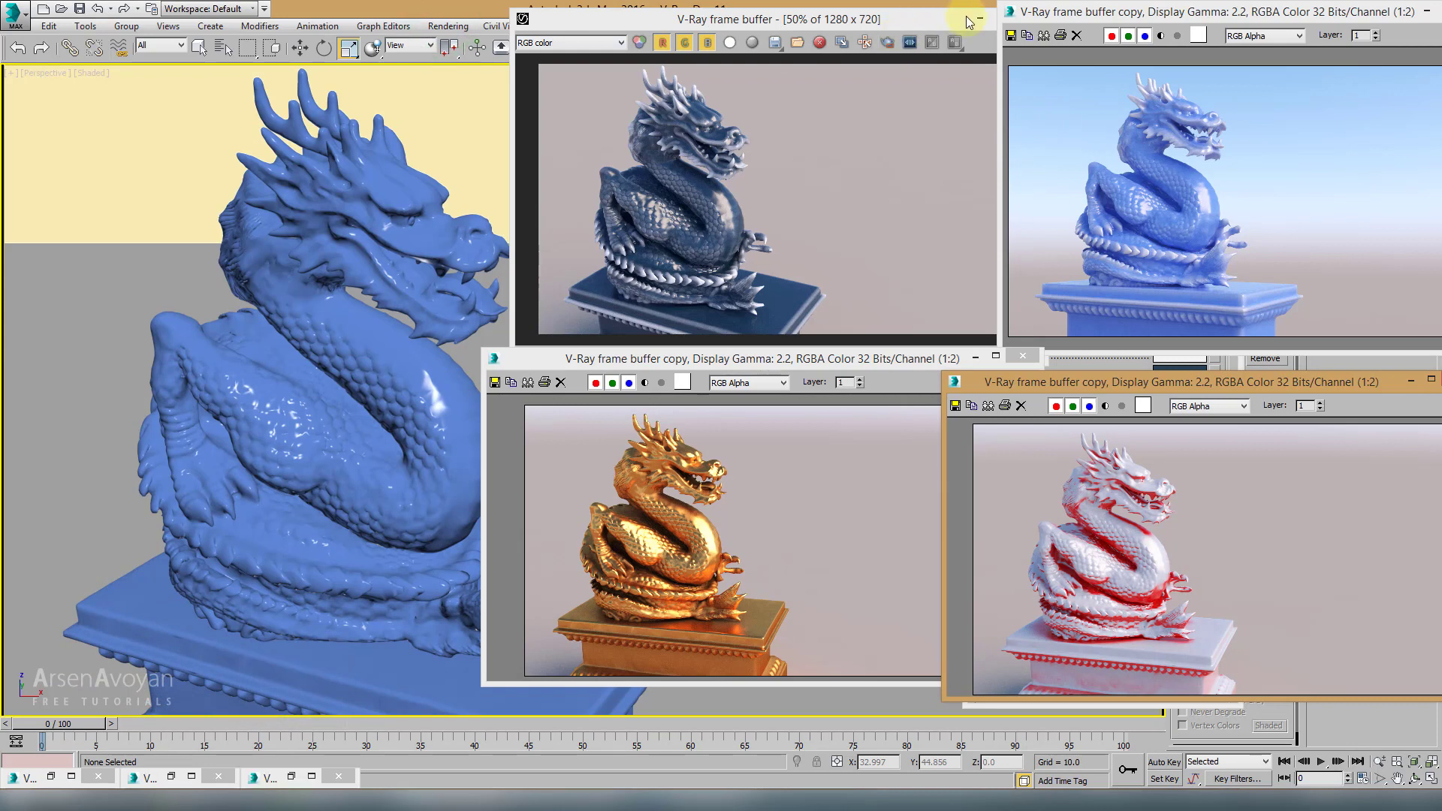
left_click(978, 19)
left_click(975, 357)
left_click_drag(1083, 378, 1053, 385)
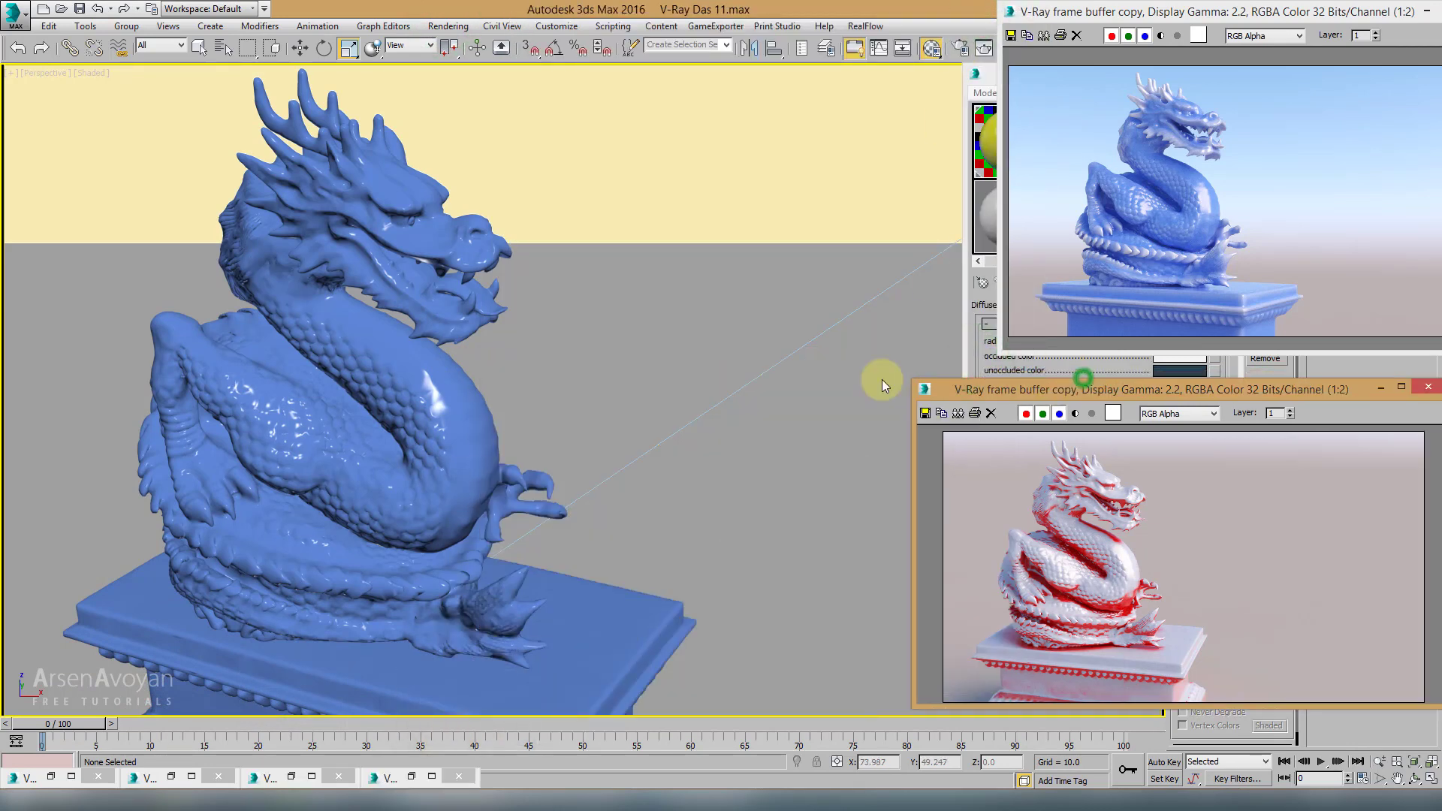
left_click_drag(1338, 406, 1035, 392)
left_click(1119, 372)
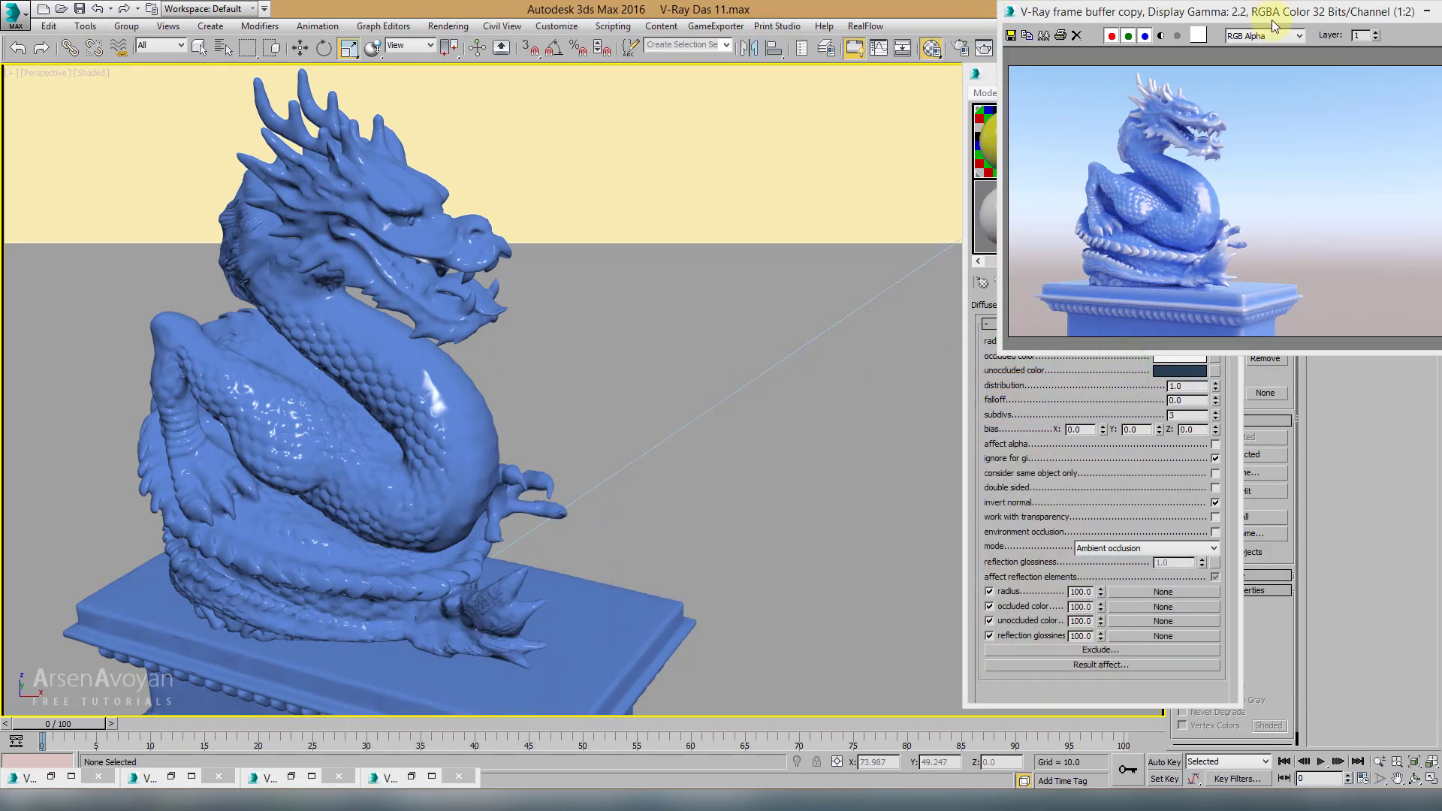
left_click_drag(1286, 26, 666, 144)
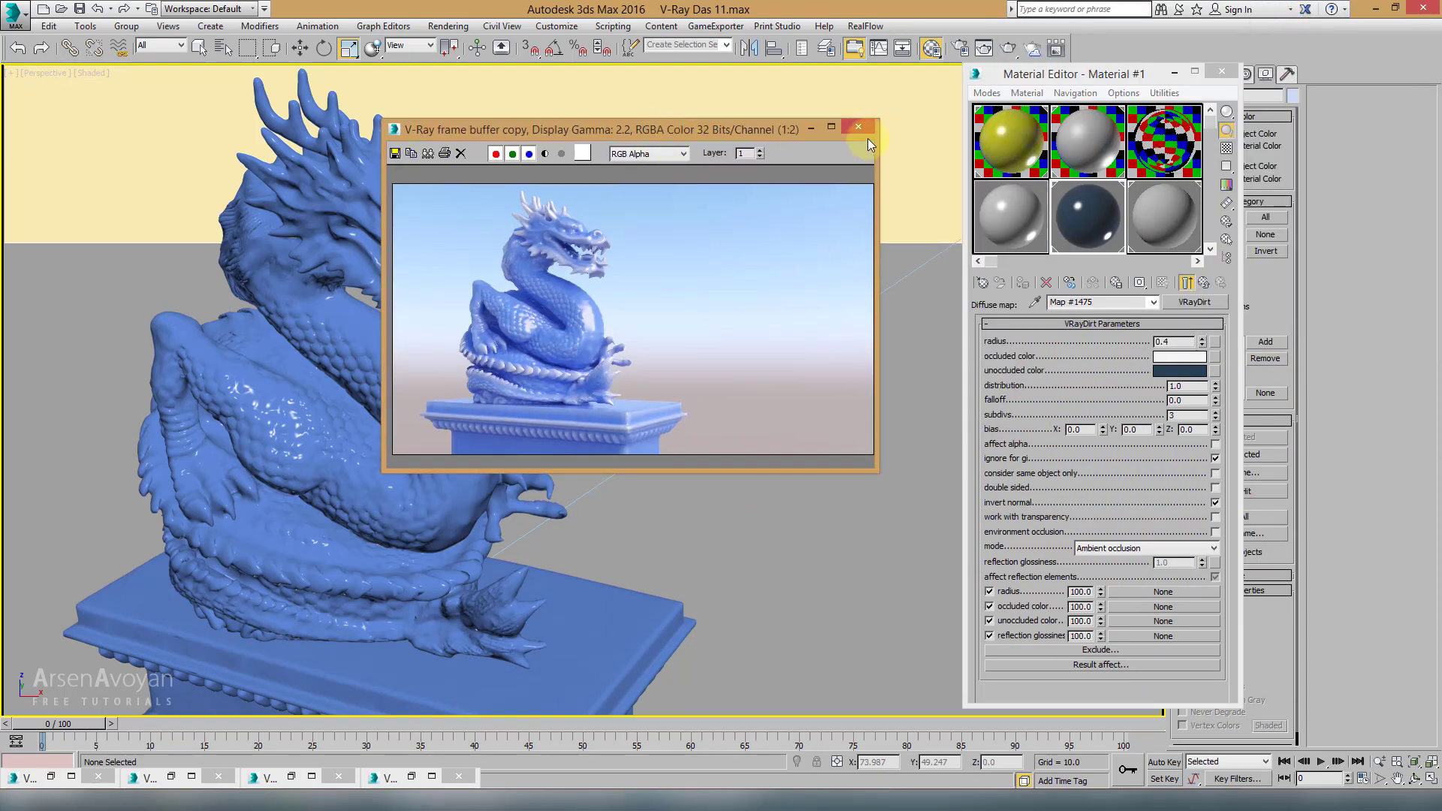
left_click(812, 131)
Step: Unhide all objects in the scene and hide the blue dragon group
right_click(560, 256)
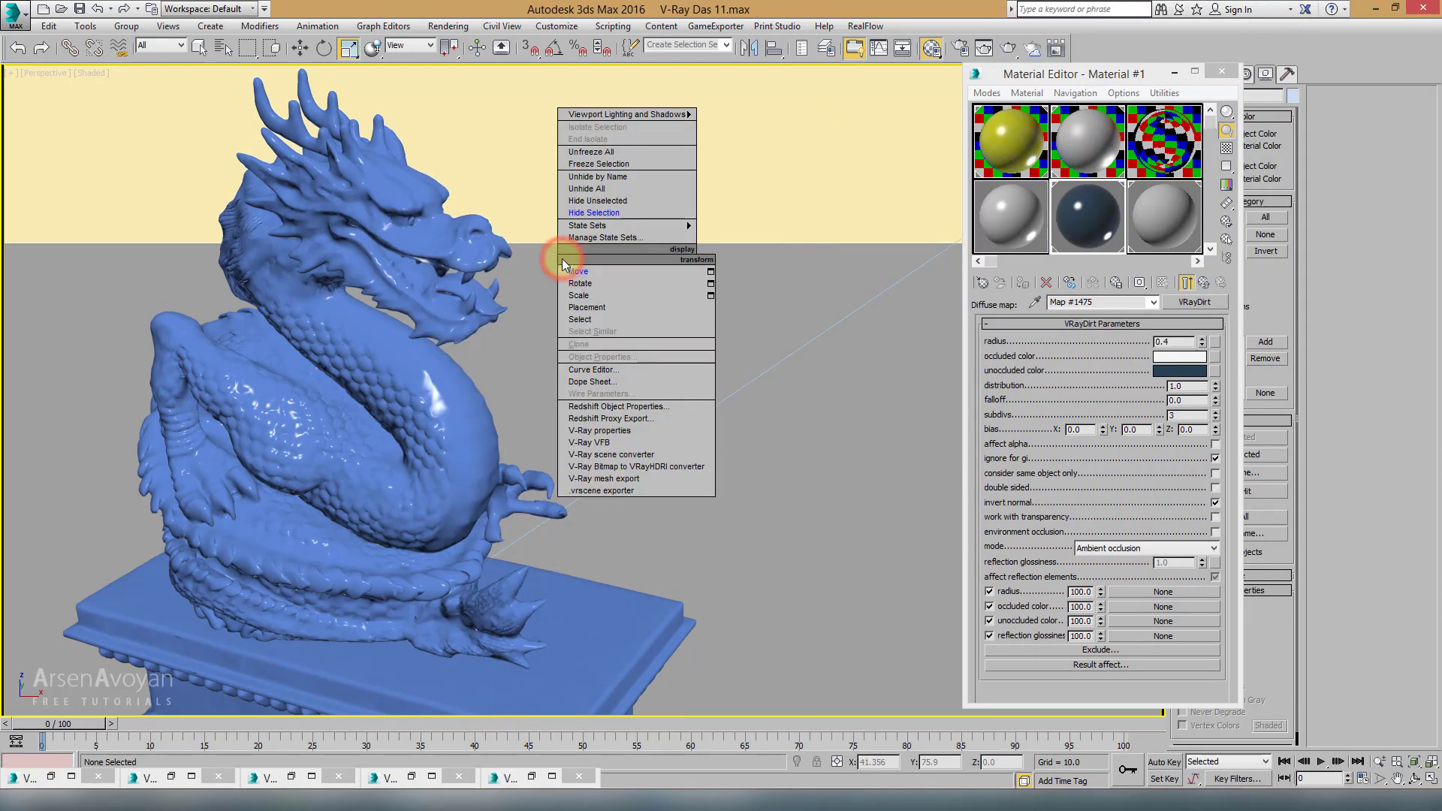
left_click(587, 188)
left_click(388, 253)
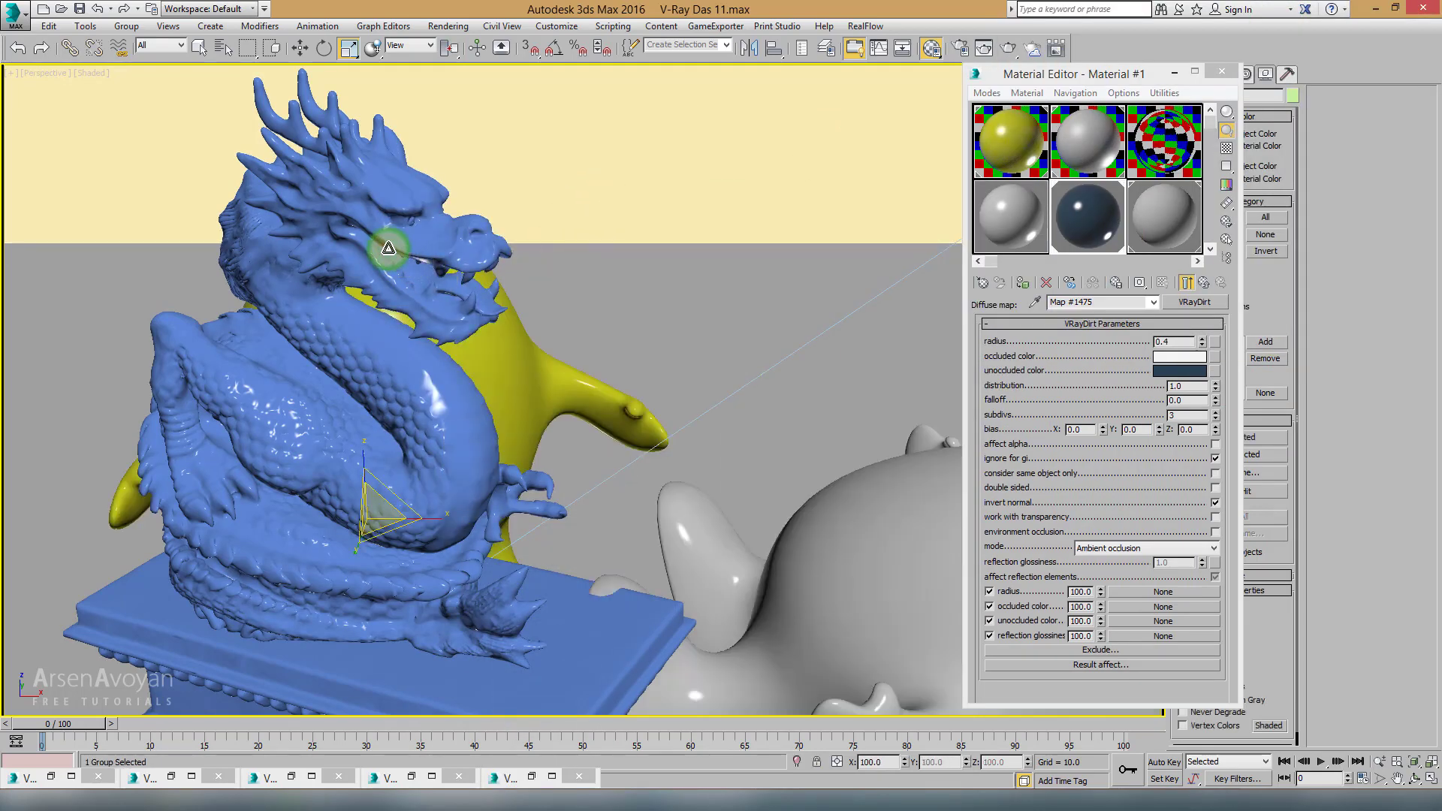
right_click(388, 253)
left_click(420, 202)
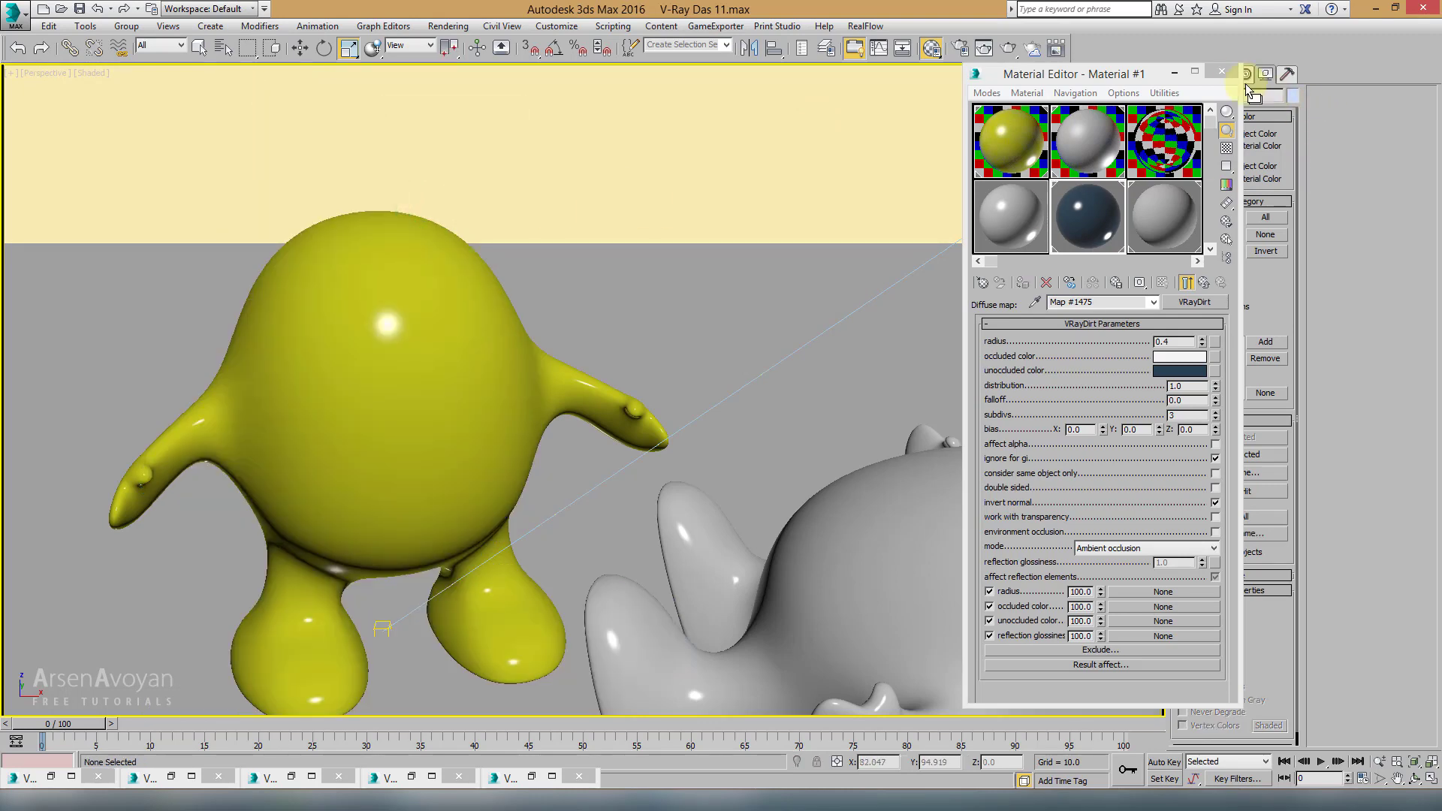
Step: Close the Material Editor, render the egg-shaped characters through PhysCamera001, and move the frame buffer clear of the command panel
left_click(1222, 71)
key("c")
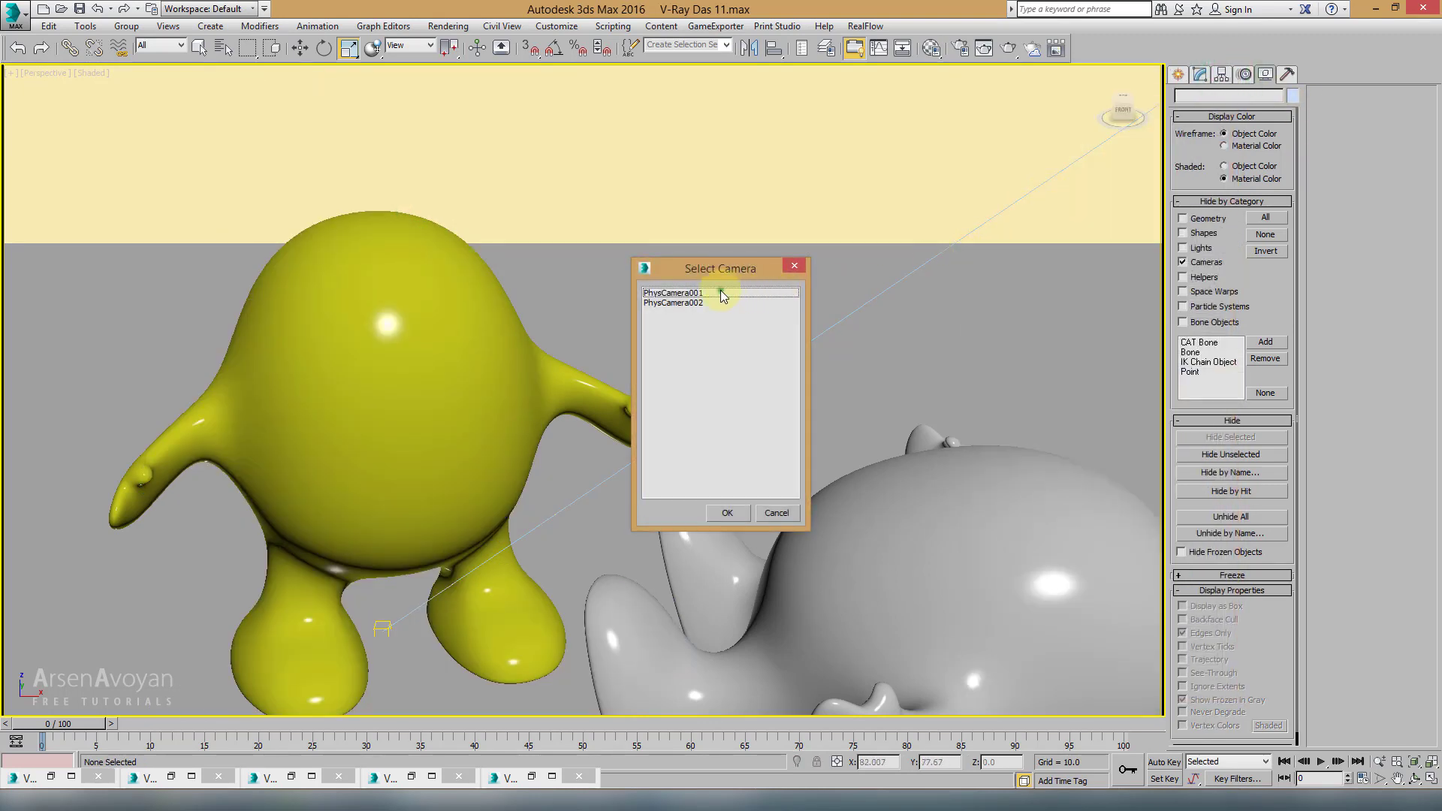
double_click(719, 290)
left_click(1007, 48)
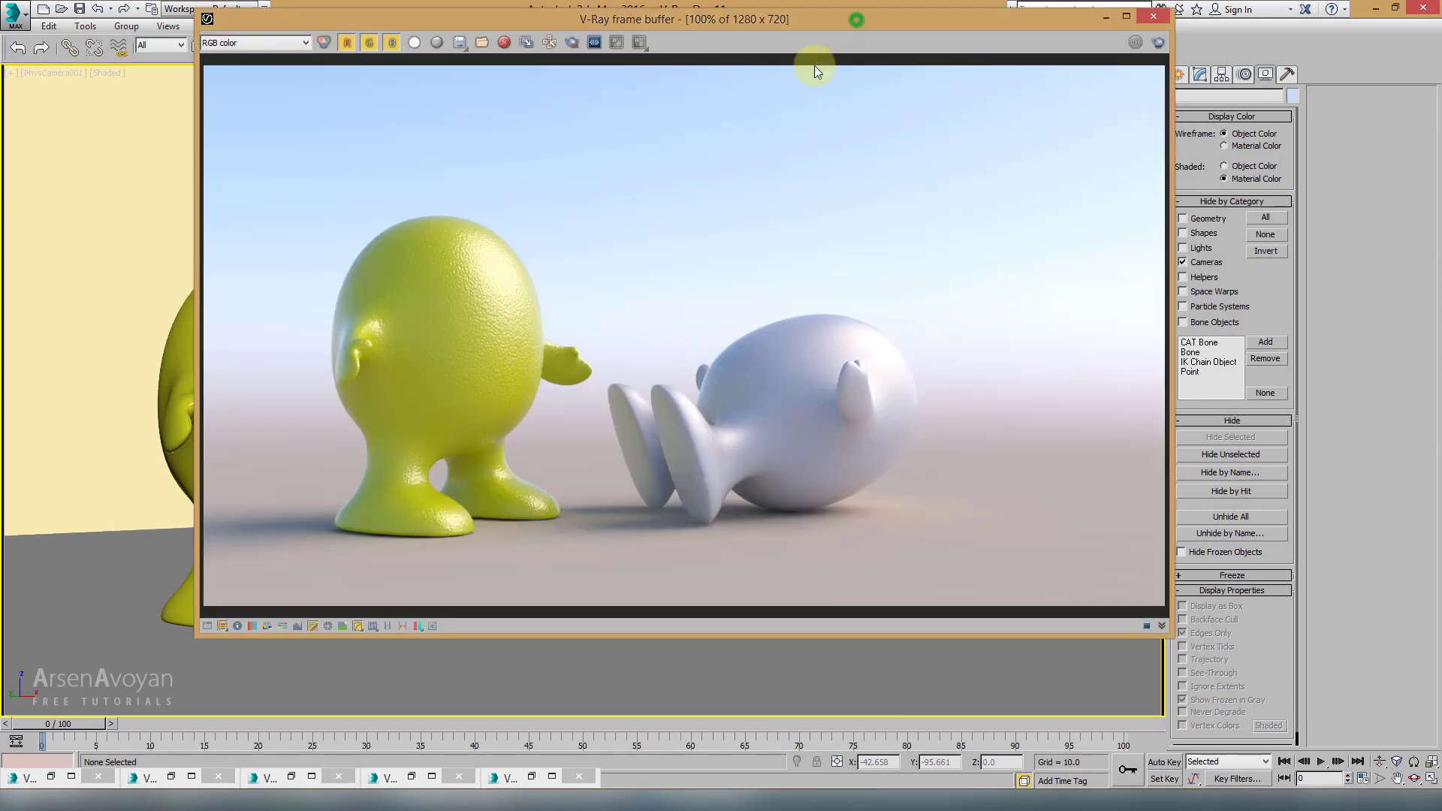
left_click_drag(847, 18, 706, 90)
Step: Reopen the Material Editor beside the render and select Material #2 to show its VRayDirt diffuse map
left_click(932, 49)
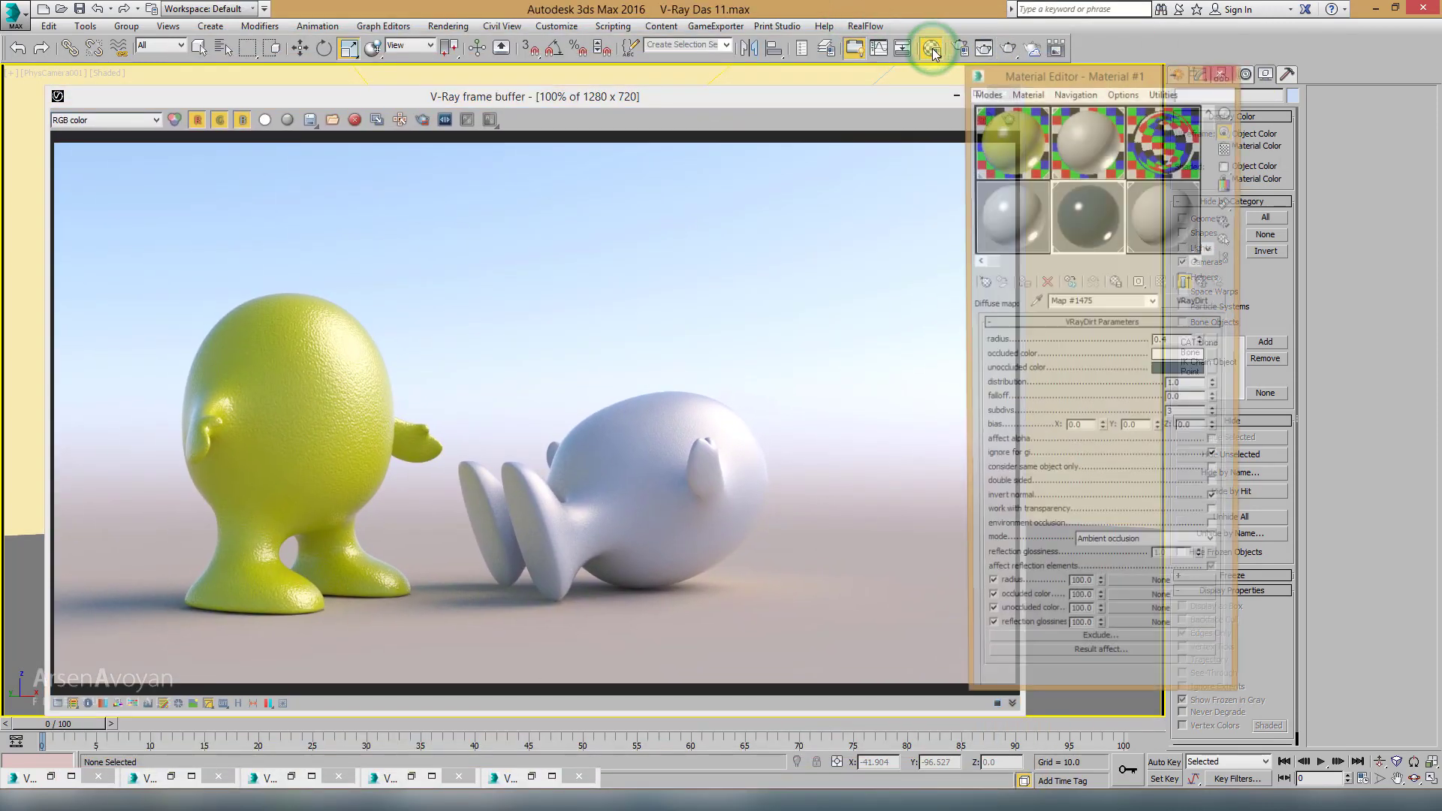
left_click_drag(1074, 75, 1039, 53)
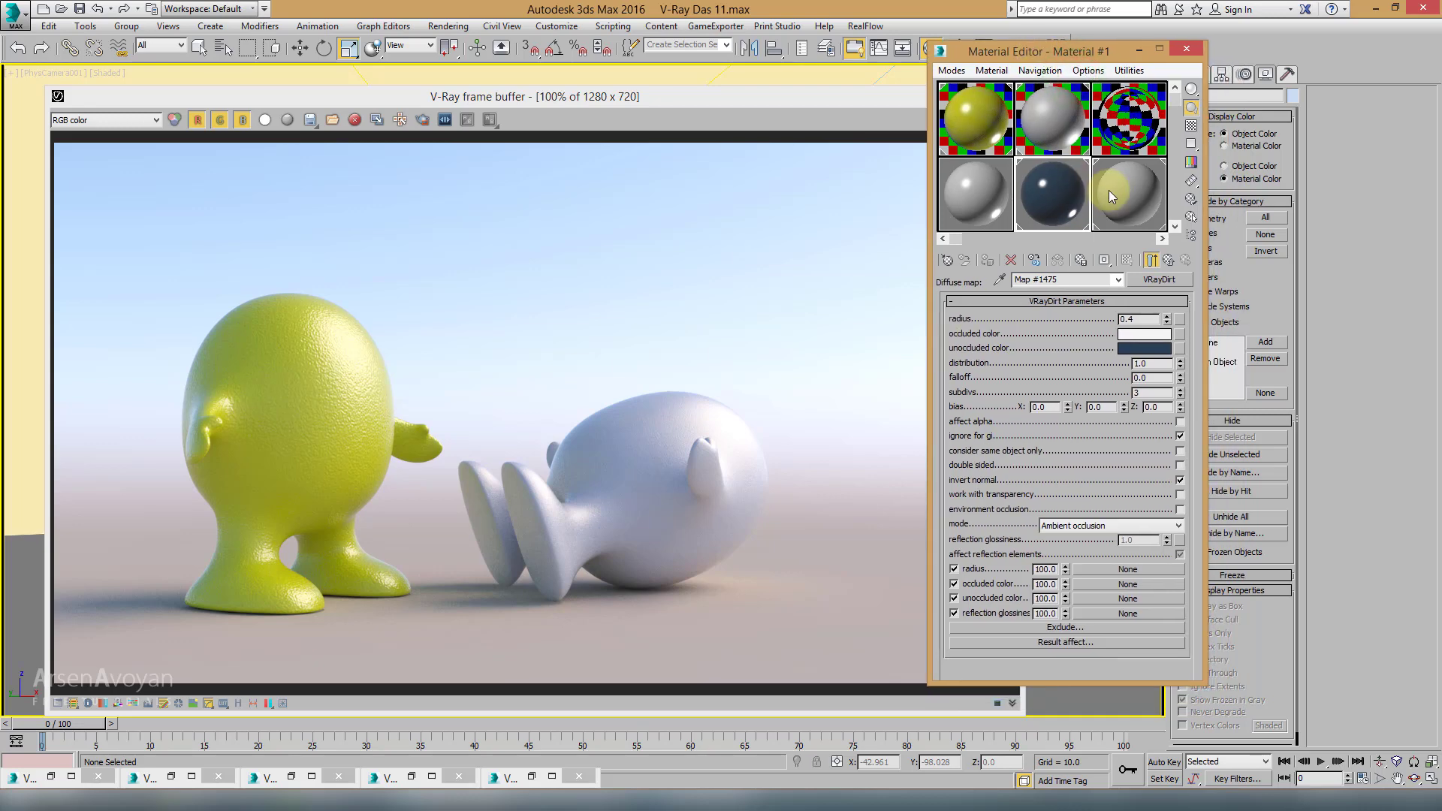
left_click(984, 198)
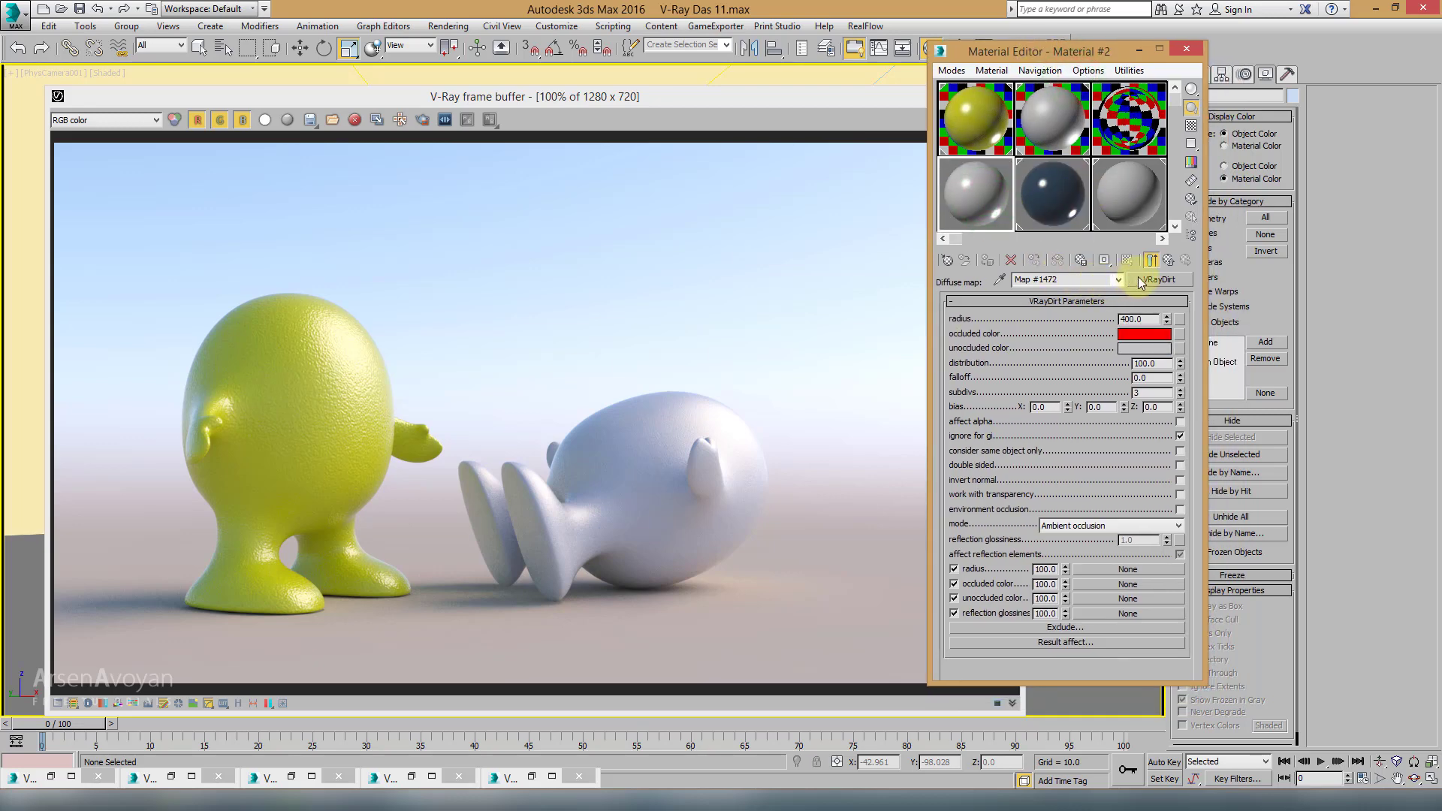
Step: Replace Material #2 with a fresh VRayMtl and assign a VRayEdgesTex map to its diffuse channel
left_click(1169, 259)
left_click(1159, 281)
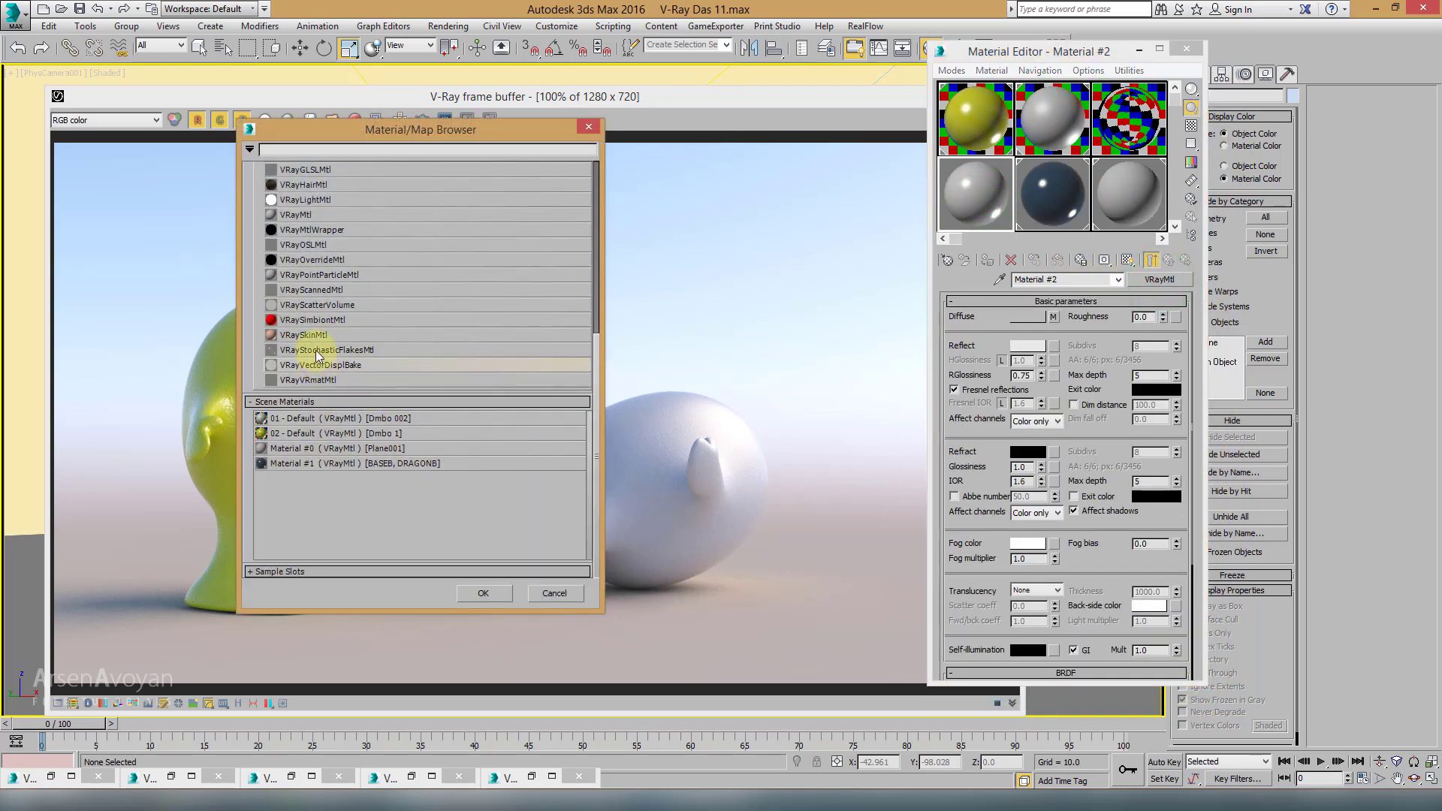
double_click(304, 214)
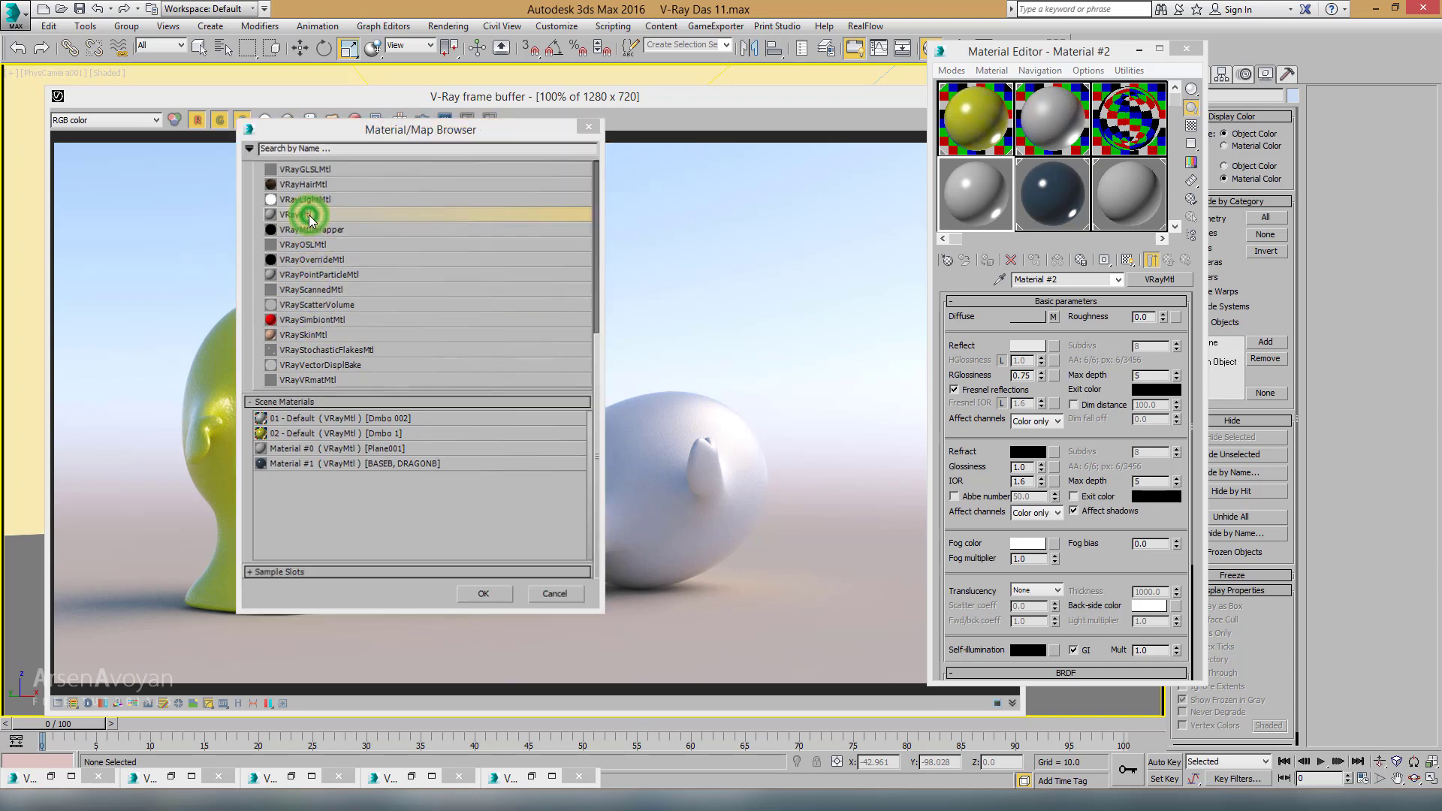
left_click(1051, 317)
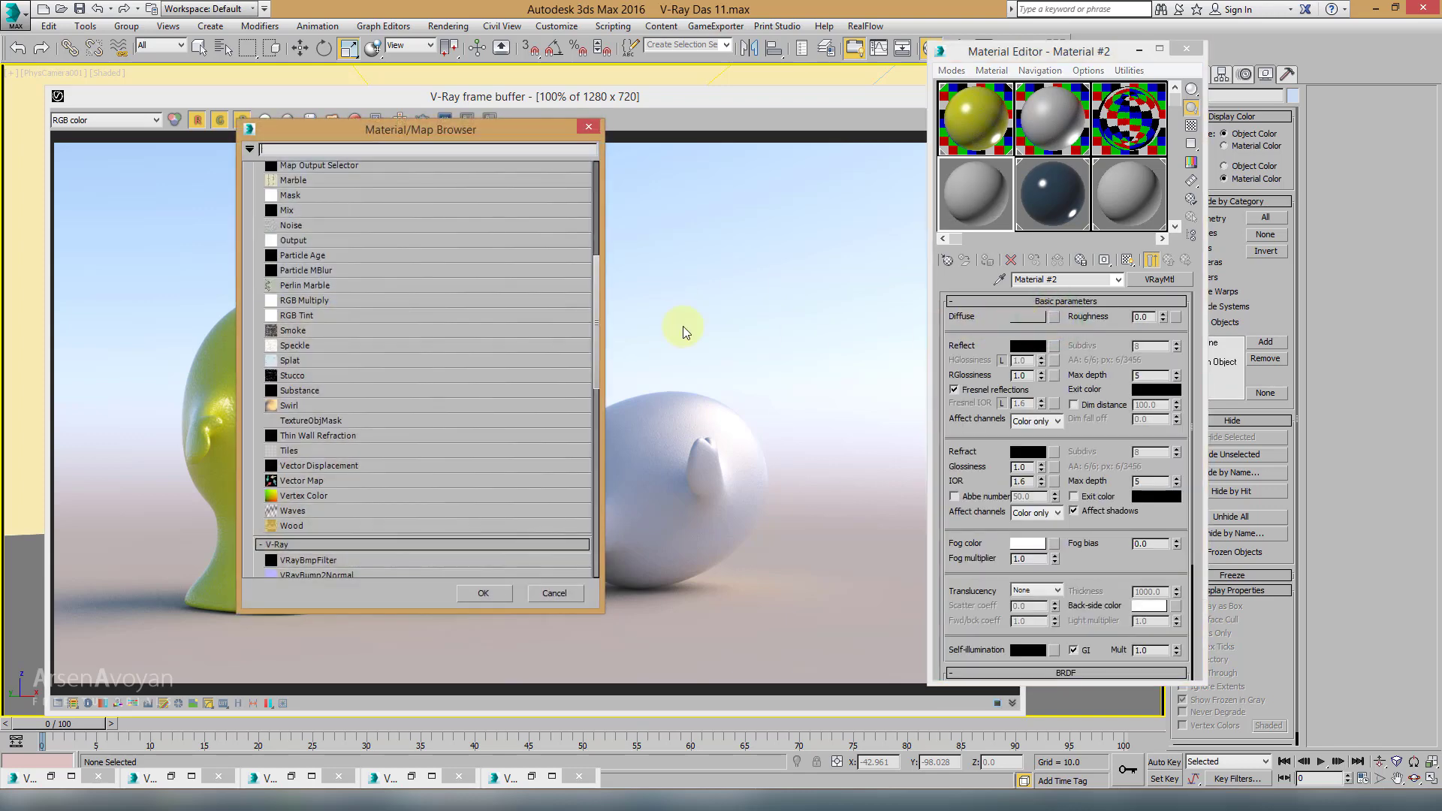
scroll(385, 353, "down", 4)
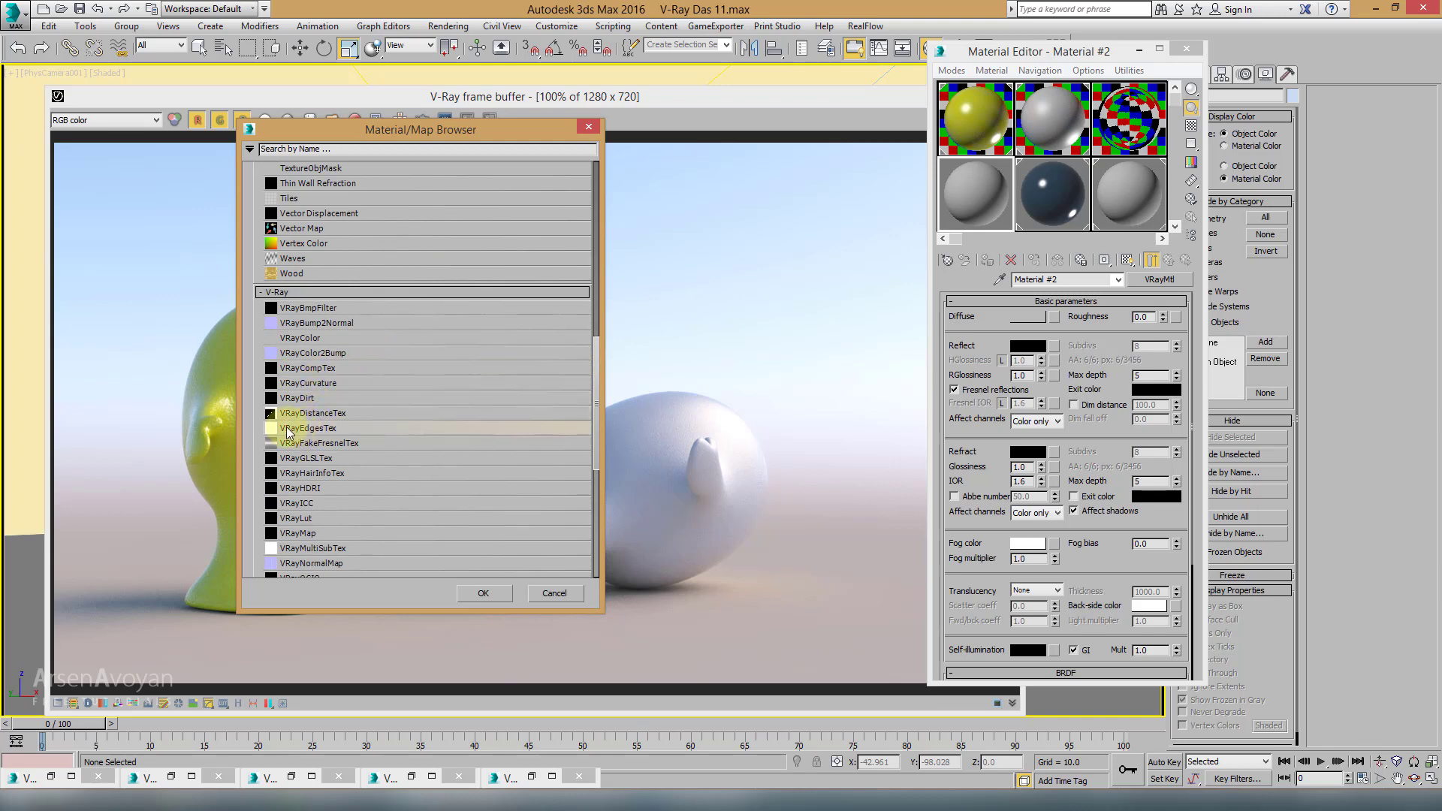
double_click(313, 428)
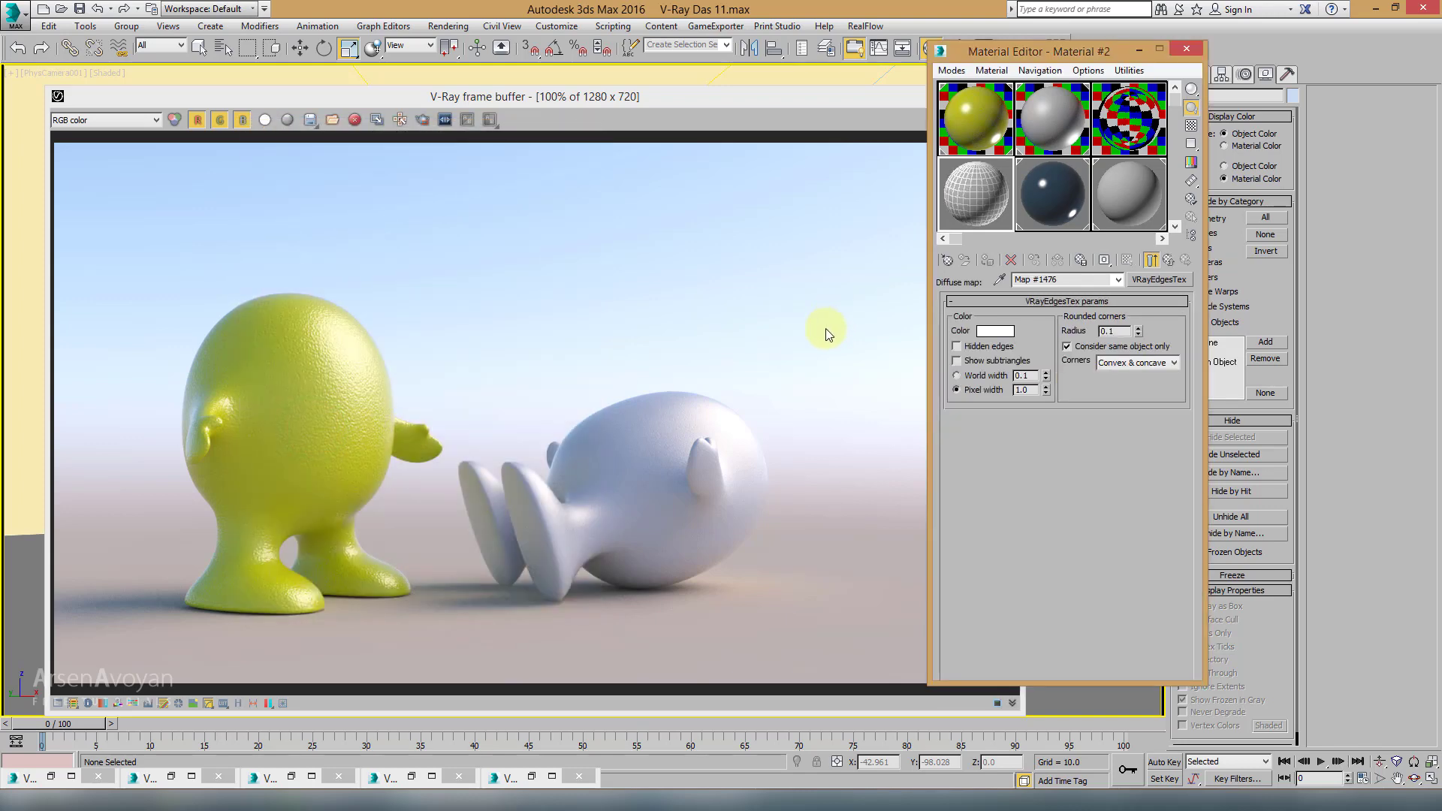
Step: Set the VRayEdgesTex line color to dark red (34, 10, 10), checking it in an enlarged sample preview that is closed again
double_click(980, 197)
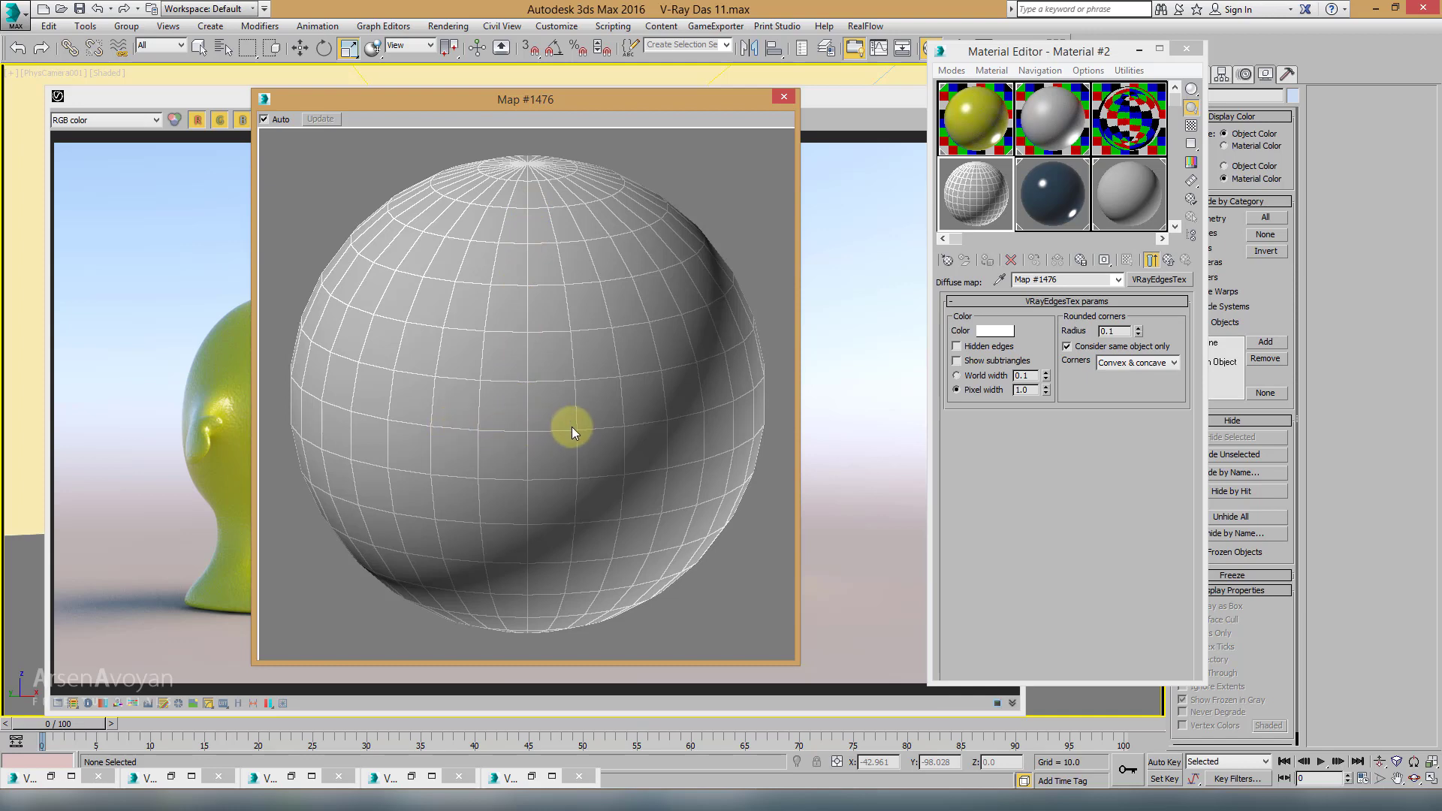
left_click(988, 331)
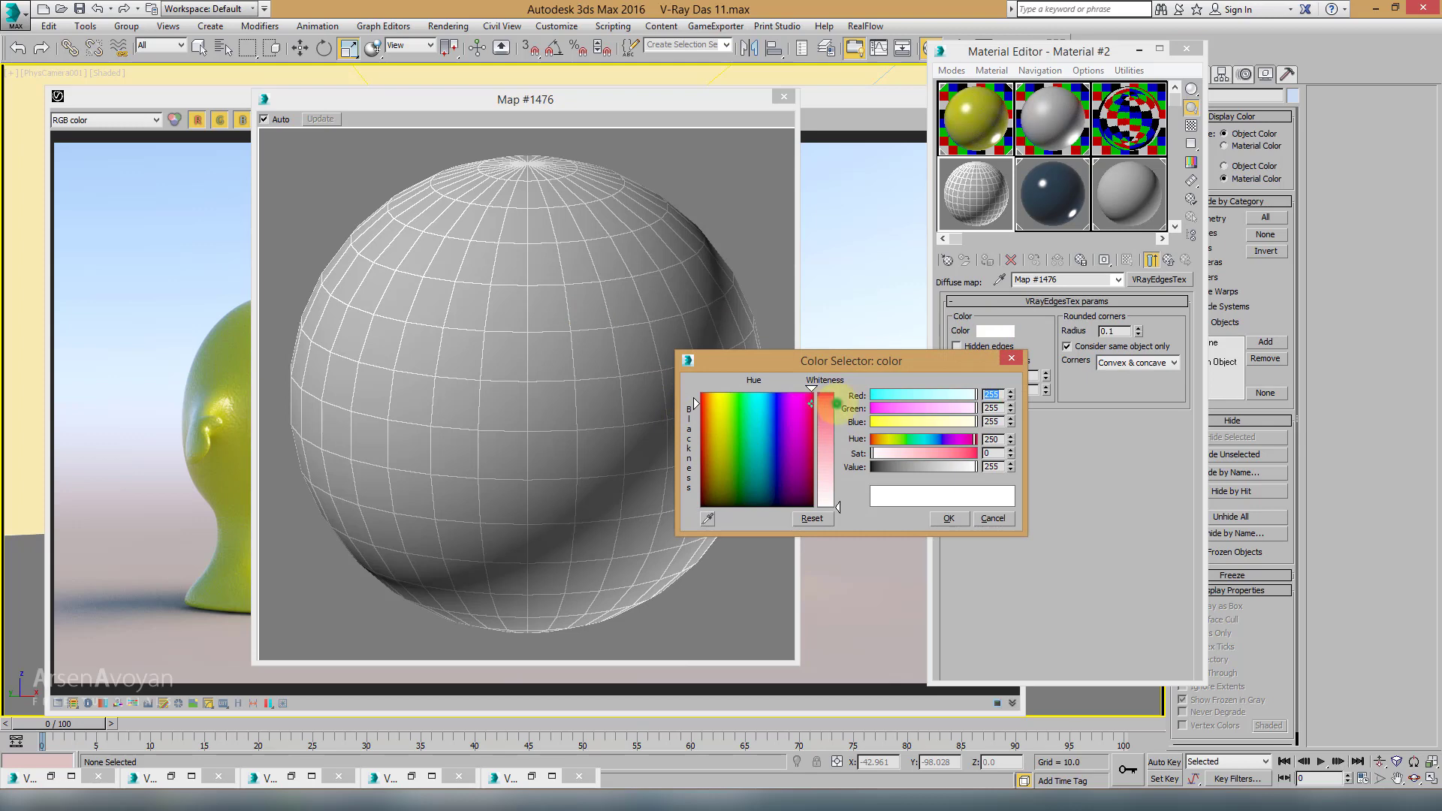
left_click(834, 403)
left_click_drag(813, 420, 817, 498)
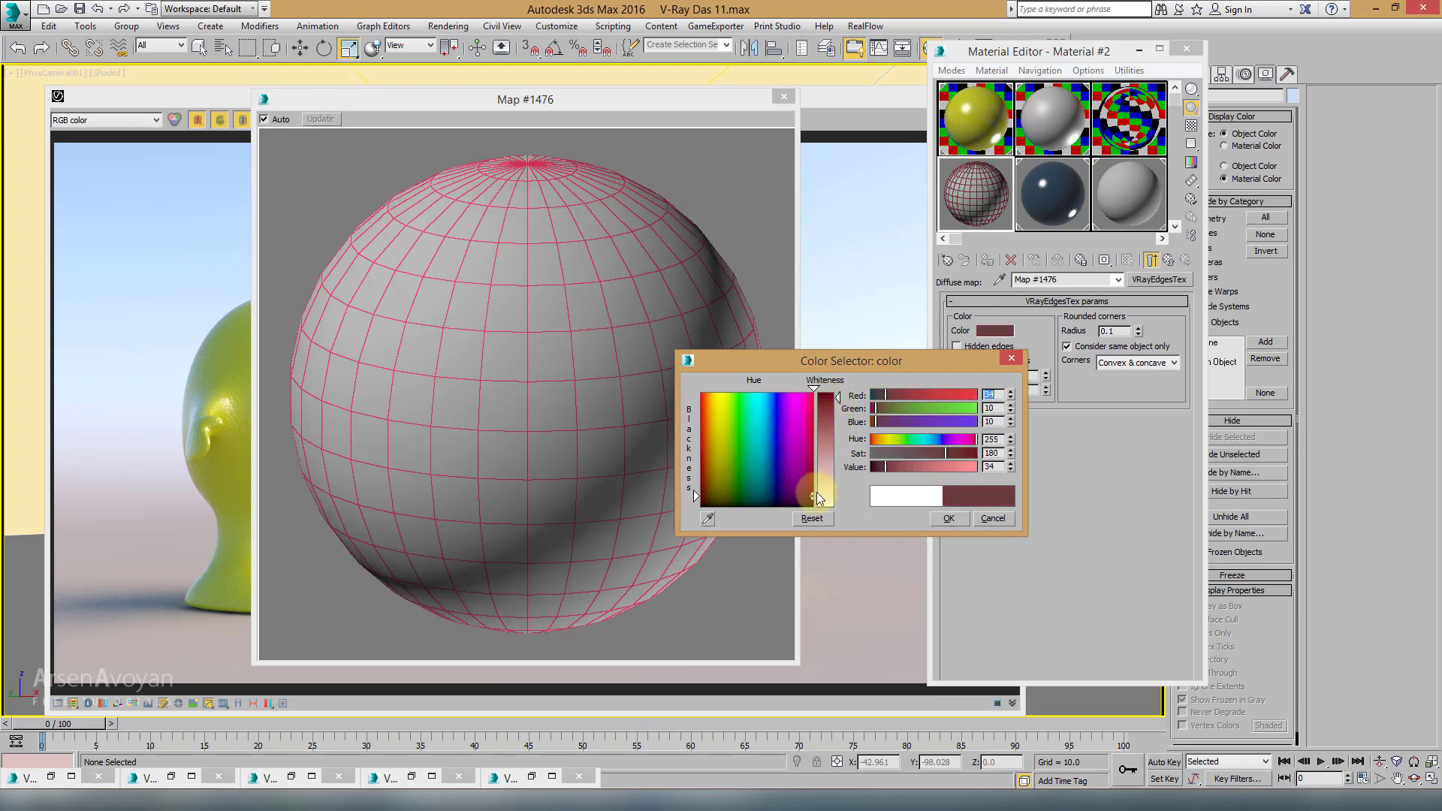
left_click(947, 518)
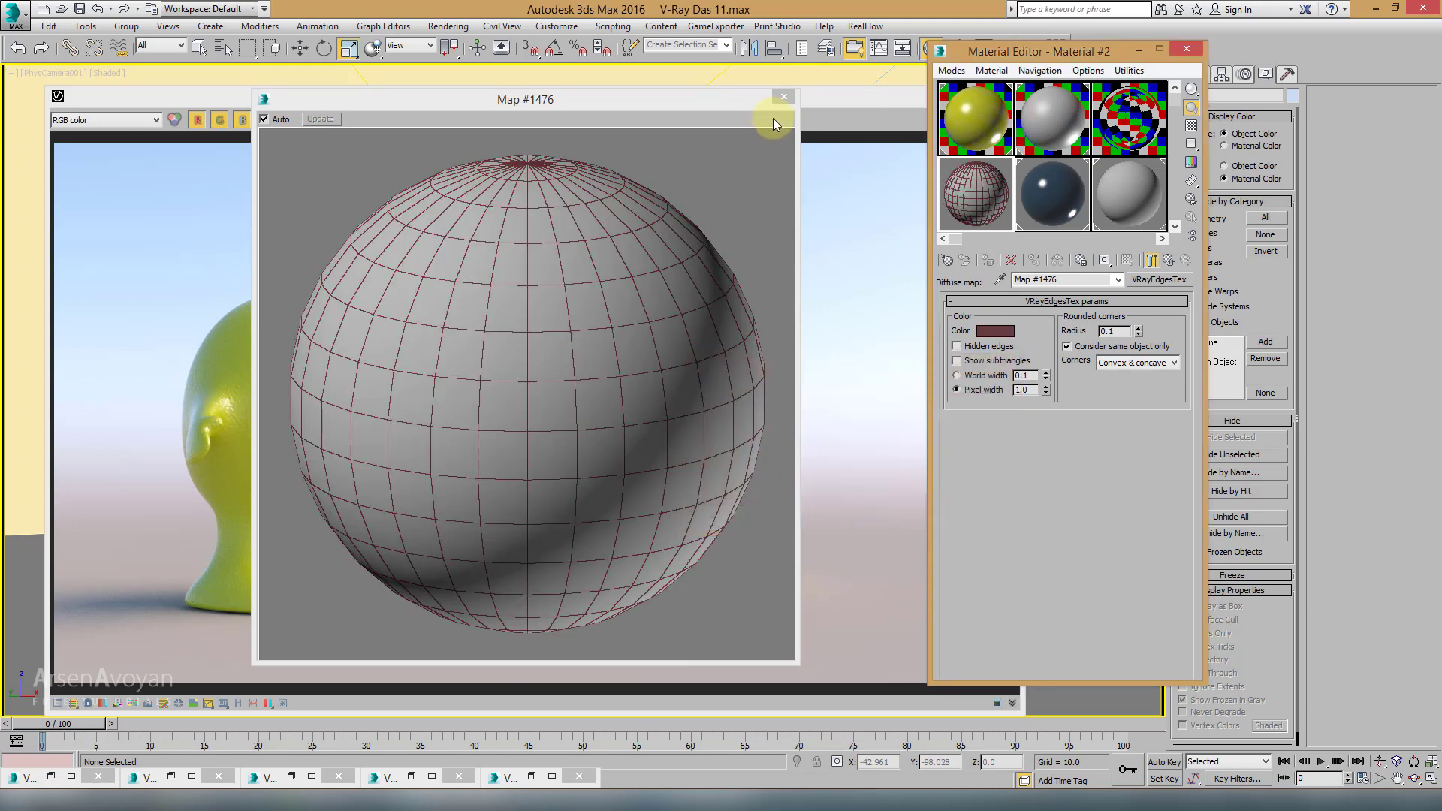
left_click(773, 102)
left_click(790, 99)
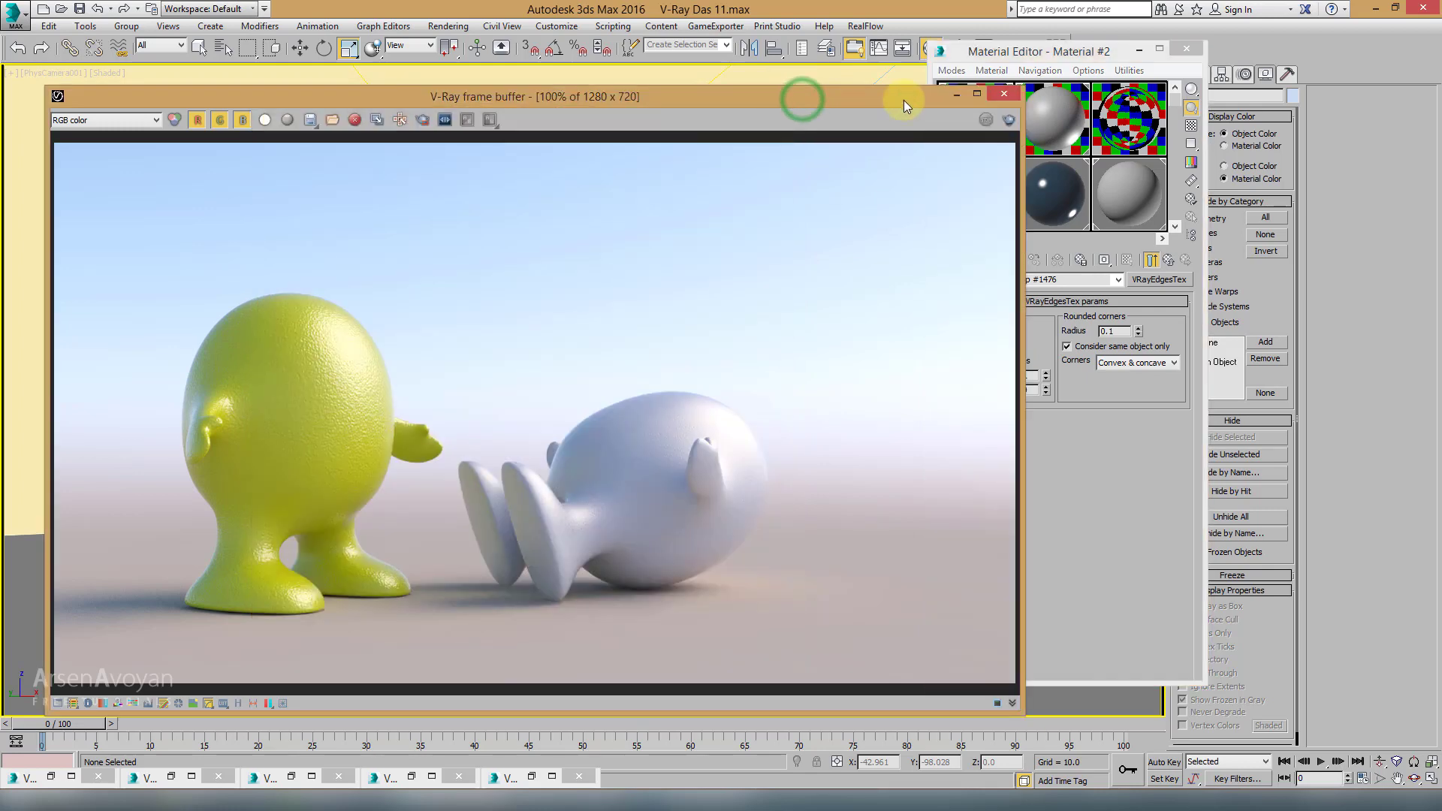
Step: Minimize the frame buffer, select both egg-shaped characters, and assign Material #2 to them
left_click(963, 97)
left_click(348, 419)
left_click(330, 408, "ctrl")
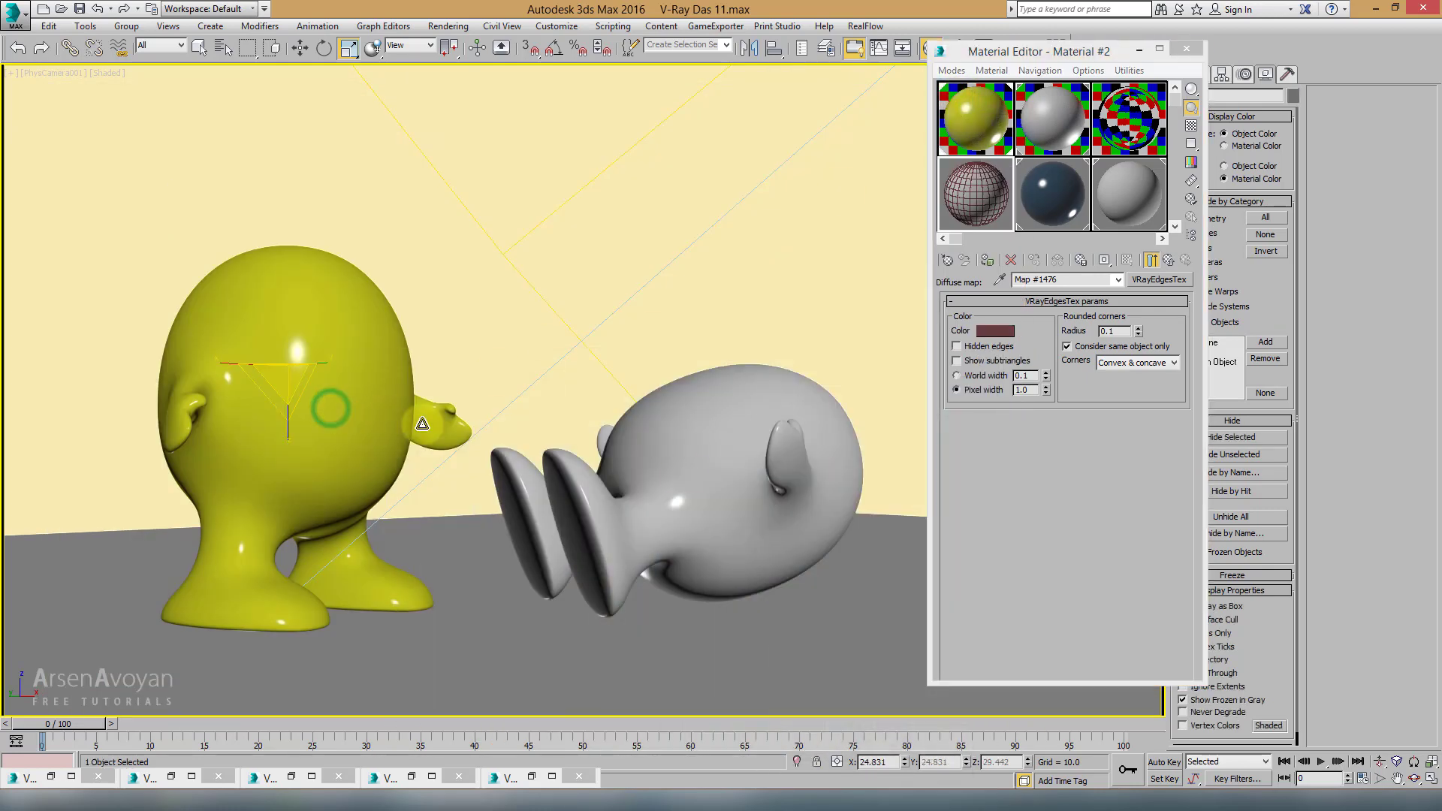
left_click(705, 475, "ctrl")
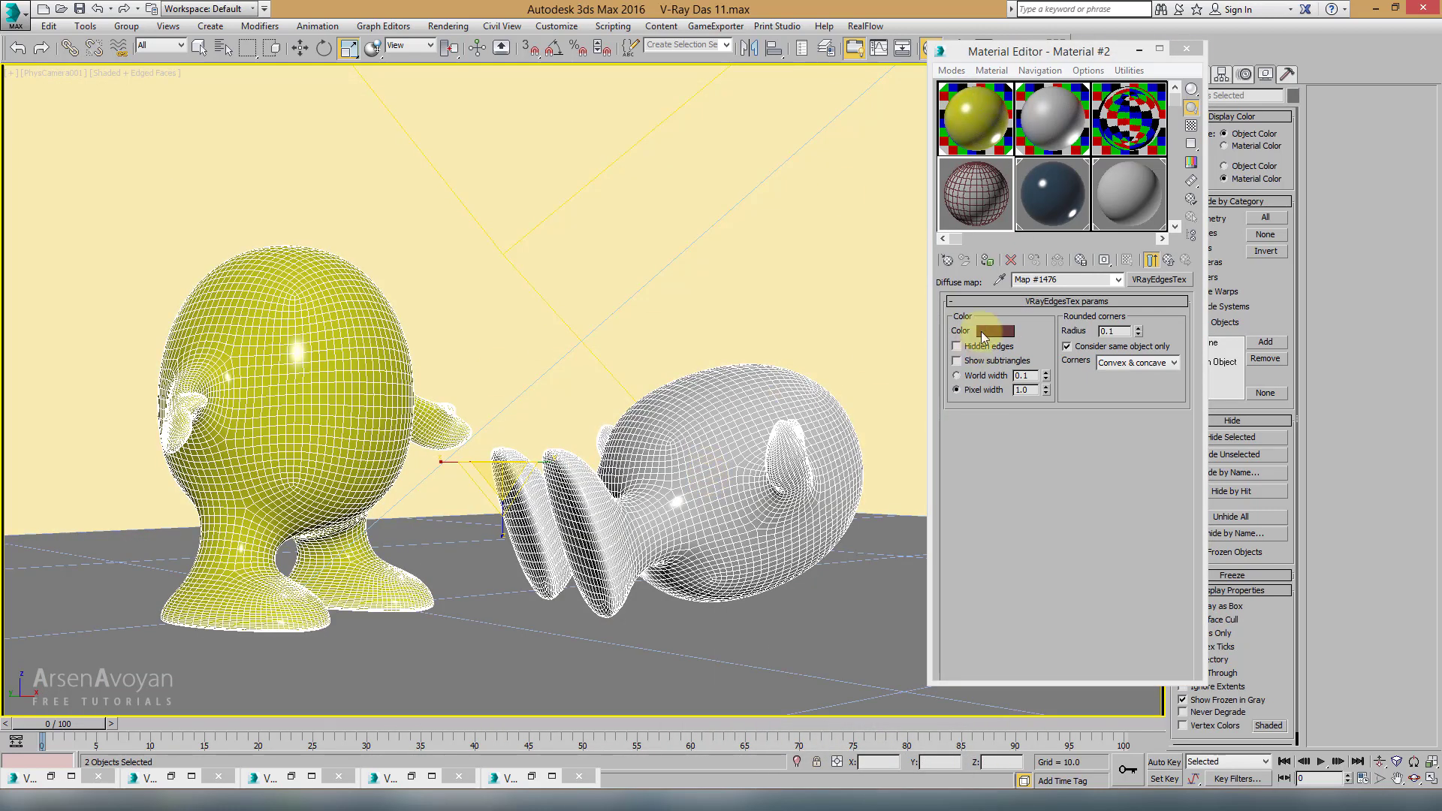
left_click(987, 260)
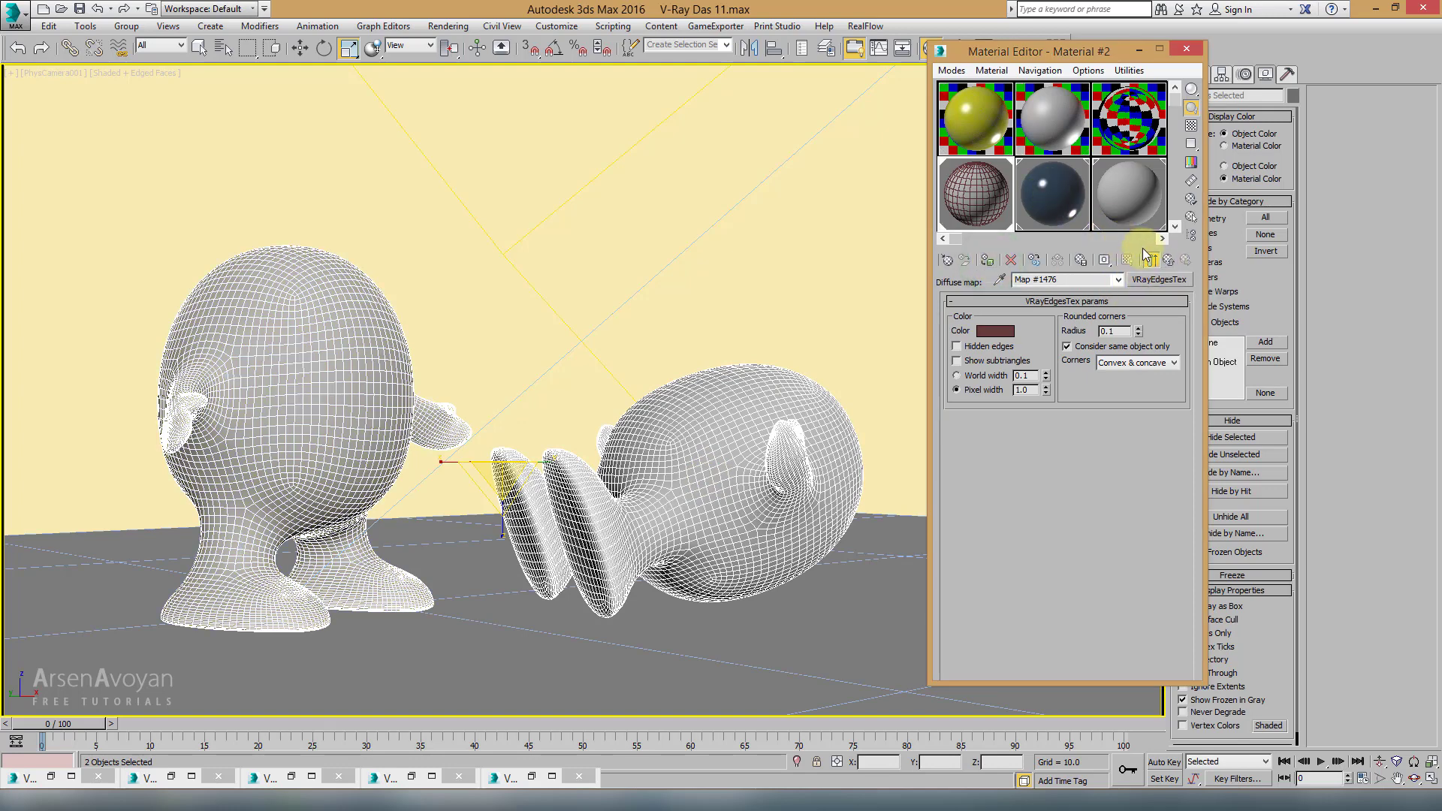
Step: Give Material #2 a near-white reflection color with value 226 and a reflection glossiness of 0.78
left_click(1169, 260)
left_click(1029, 348)
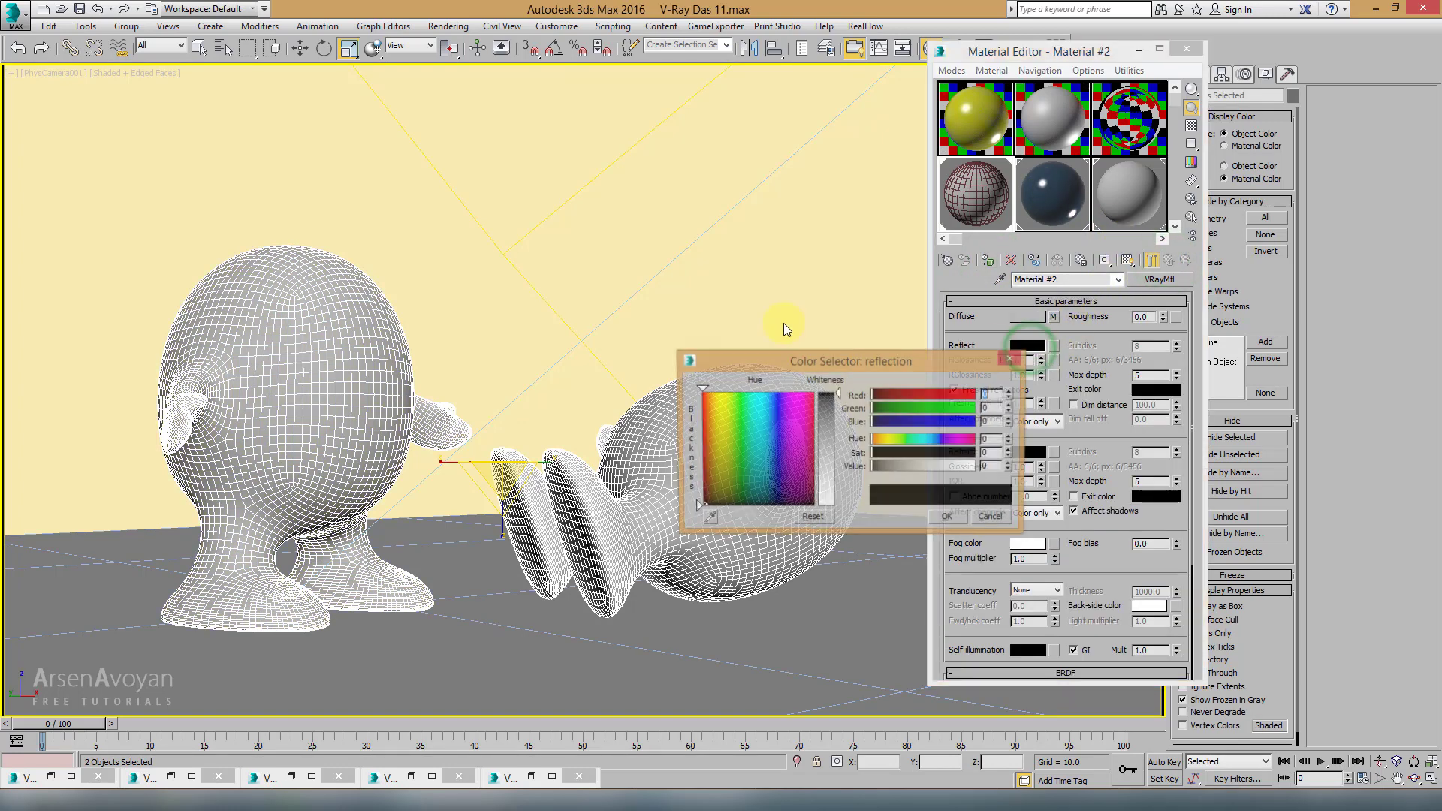
left_click_drag(825, 432, 825, 497)
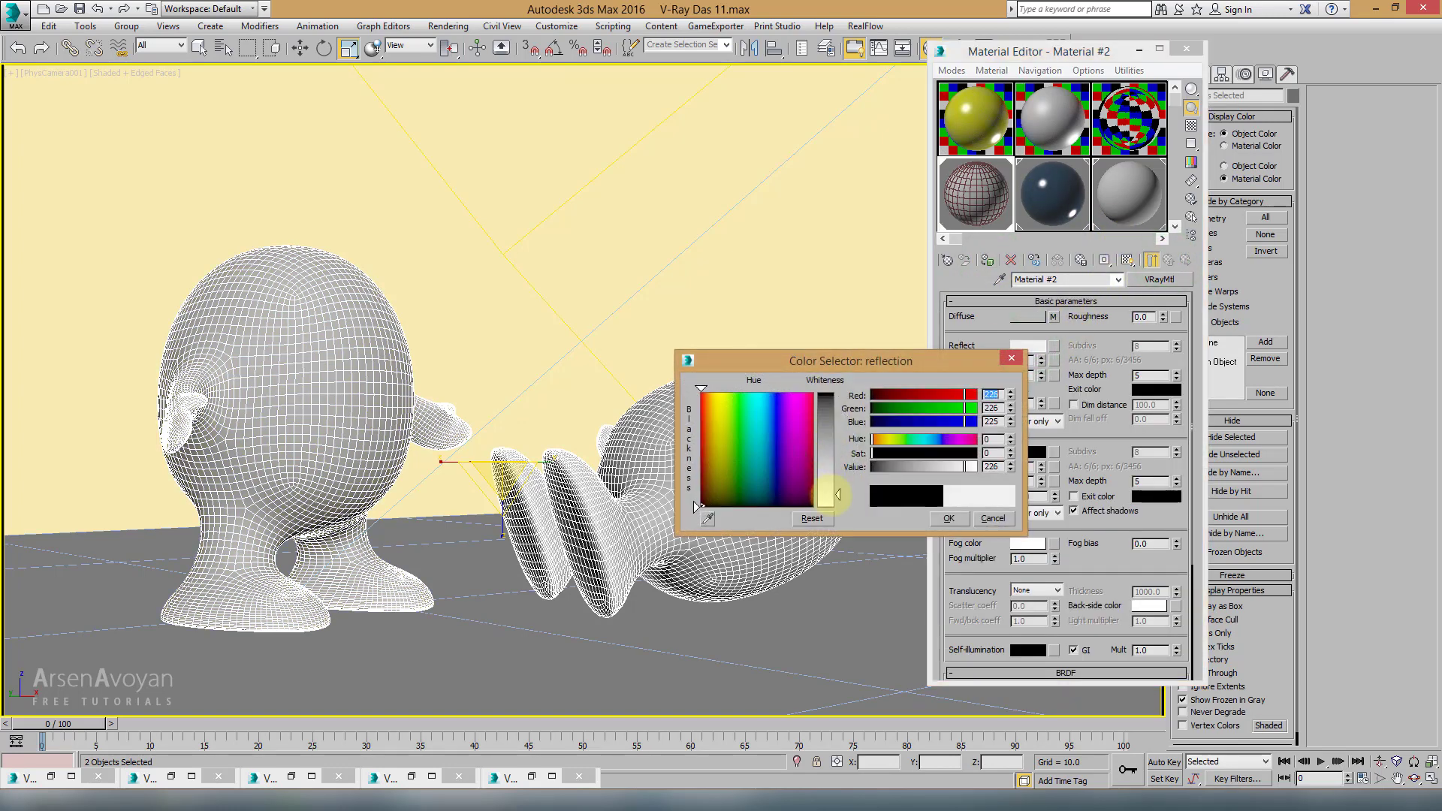
left_click(947, 518)
double_click(1028, 375)
type("0.")
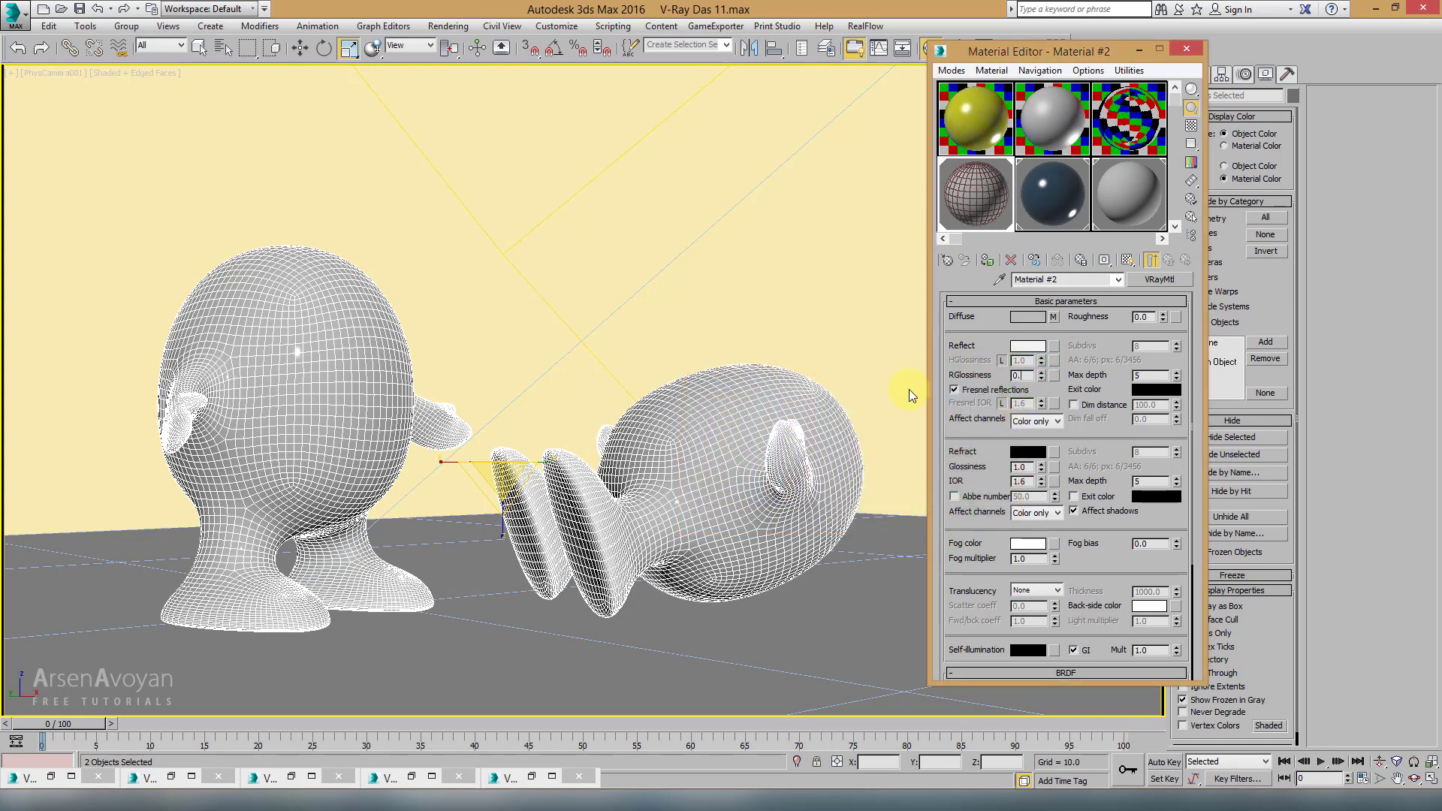
type("78")
key("Return")
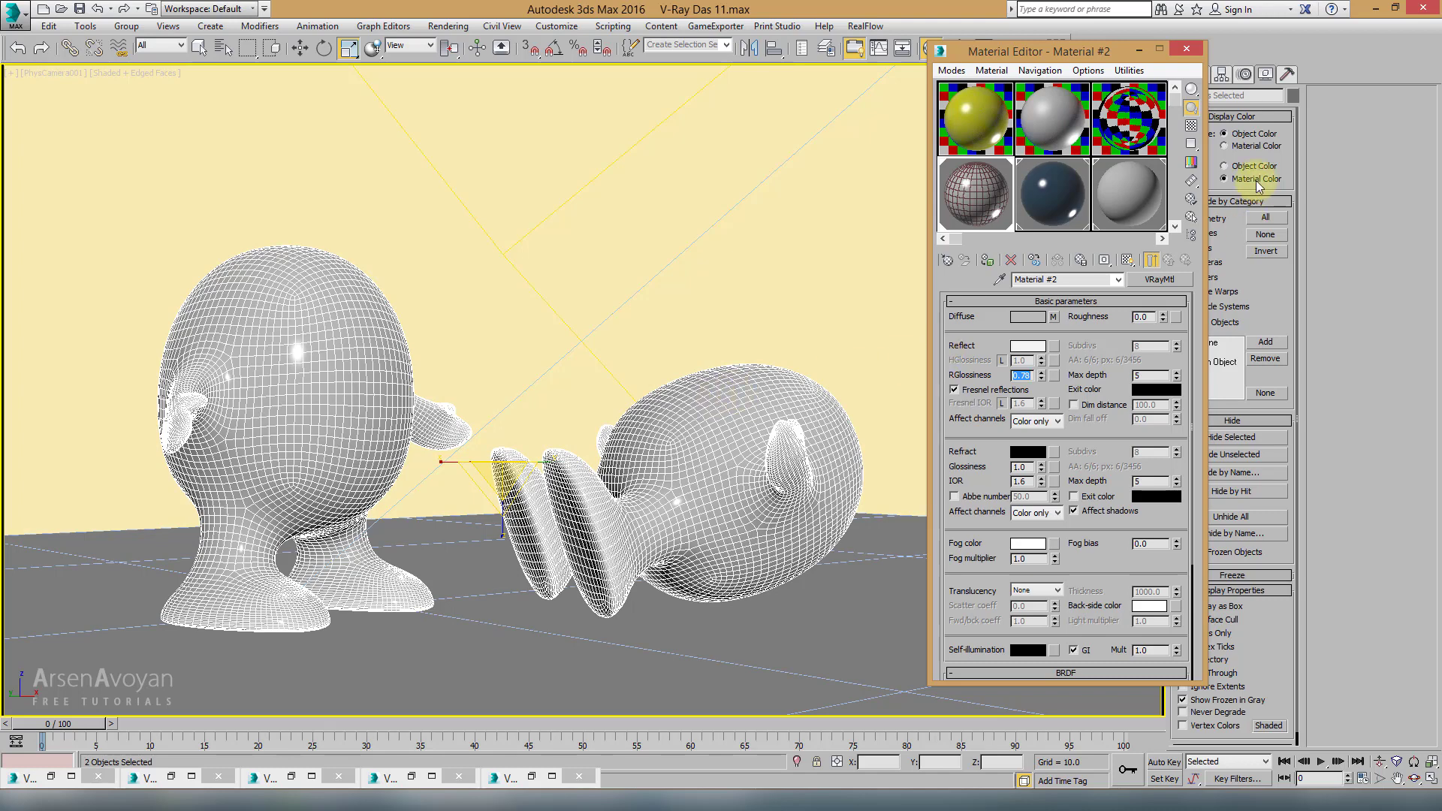
left_click(1033, 319)
left_click_drag(792, 428, 811, 413)
left_click_drag(826, 473, 826, 406)
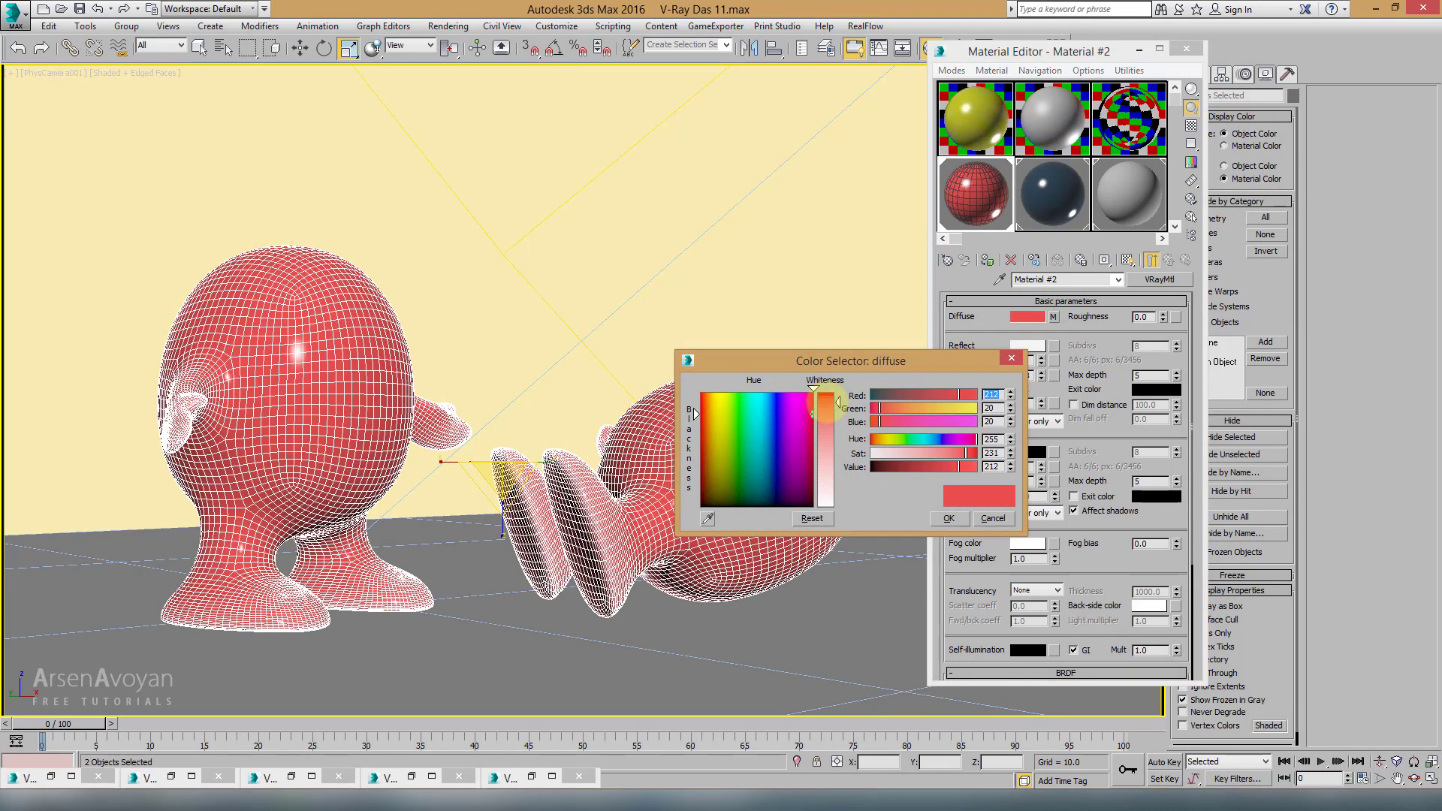
left_click(992, 519)
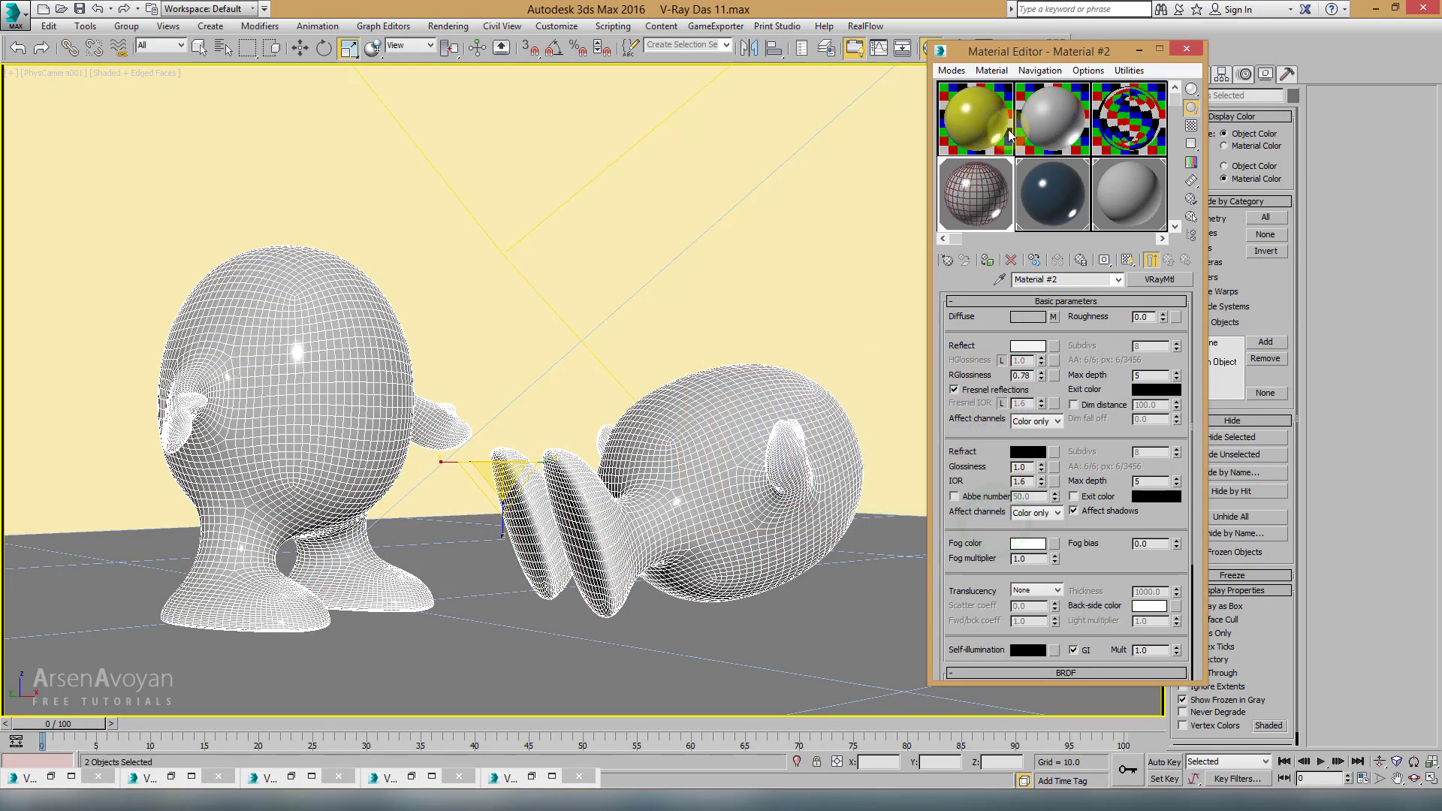
Step: Copy the yellow-green material's diffuse color into Material #2 and turn off edged faces in the viewport
right_click(1025, 317)
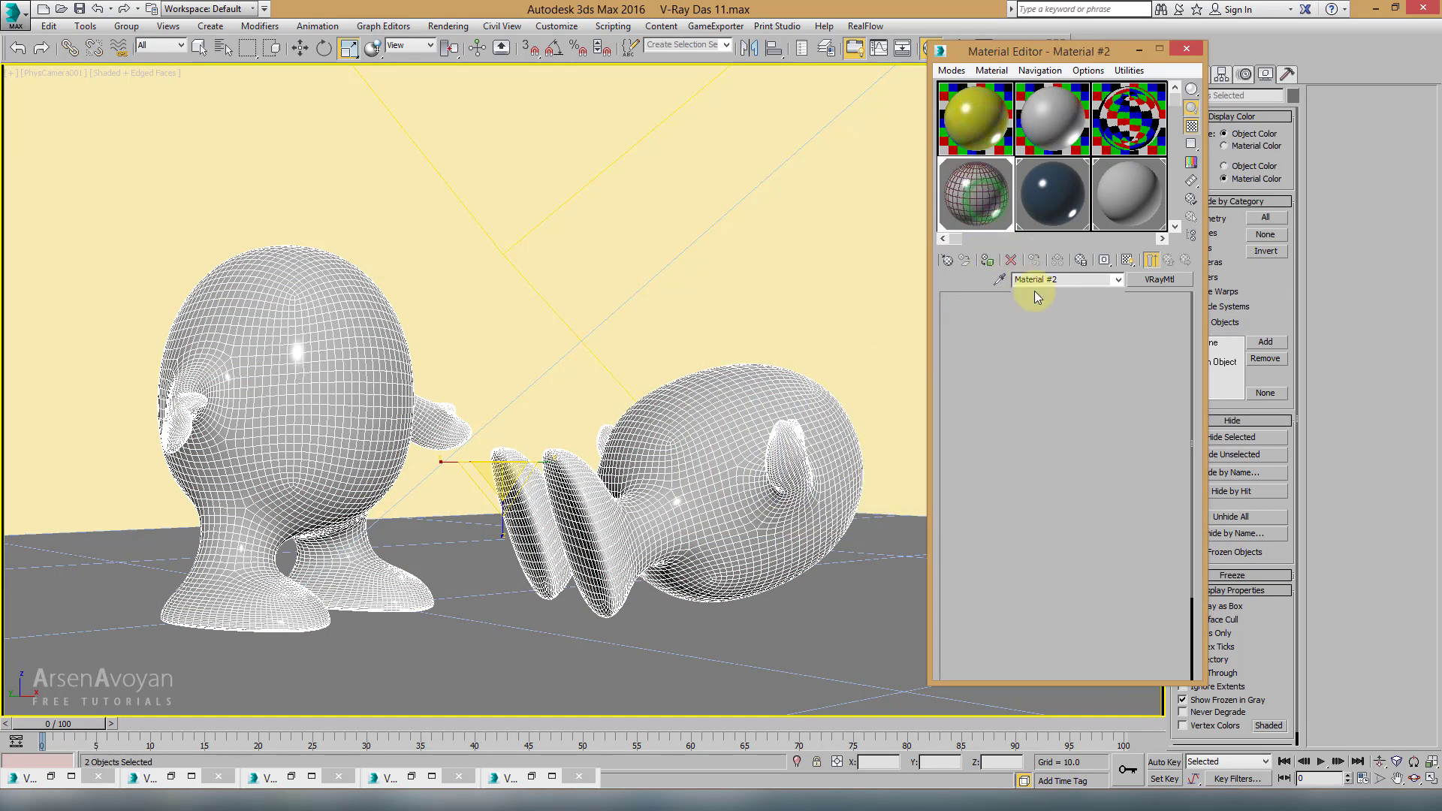
right_click(1030, 318)
left_click(1048, 346)
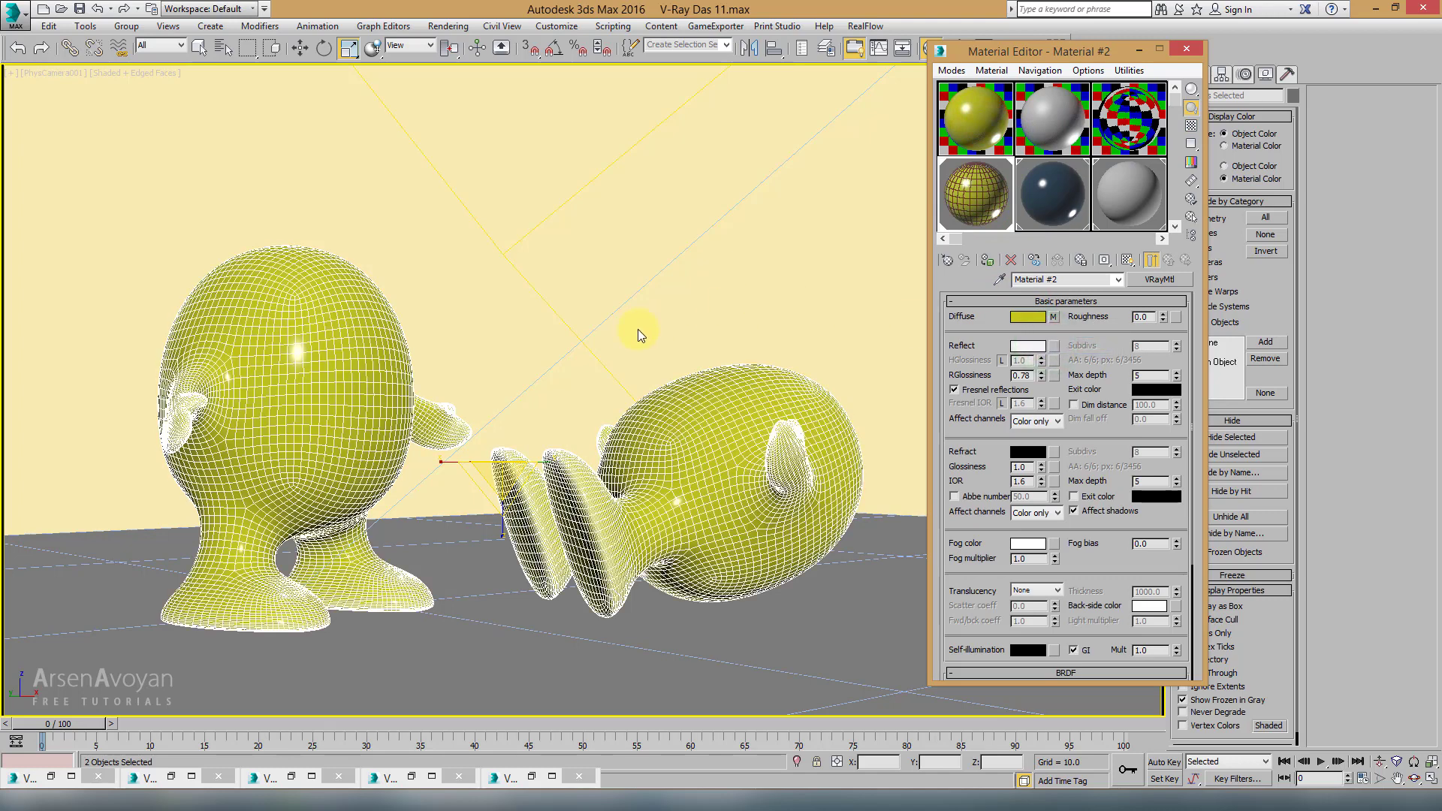
key("F4")
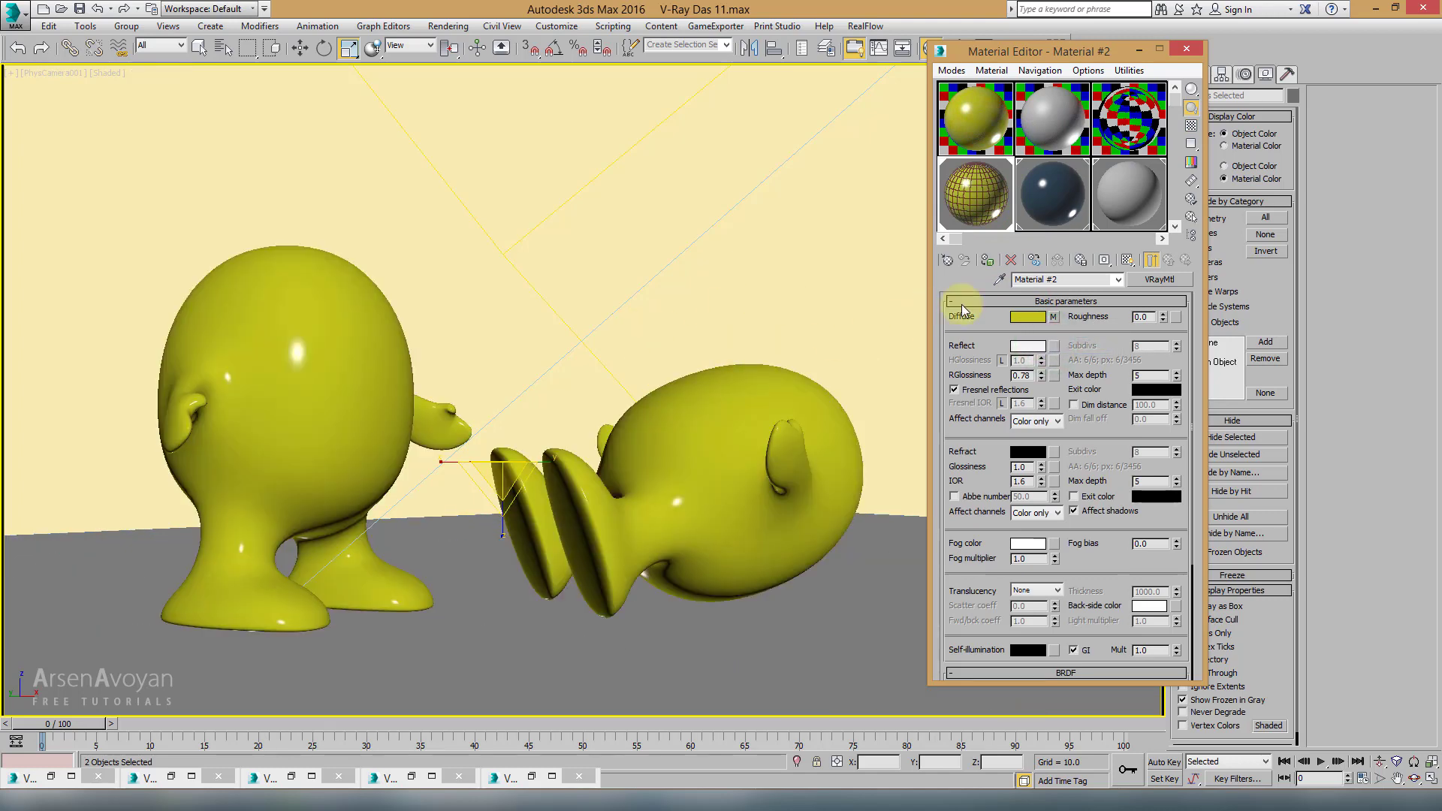
Step: Change the line color of Material #2's VRayEdgesTex map to black and close the Material Editor
left_click(1055, 317)
left_click(997, 331)
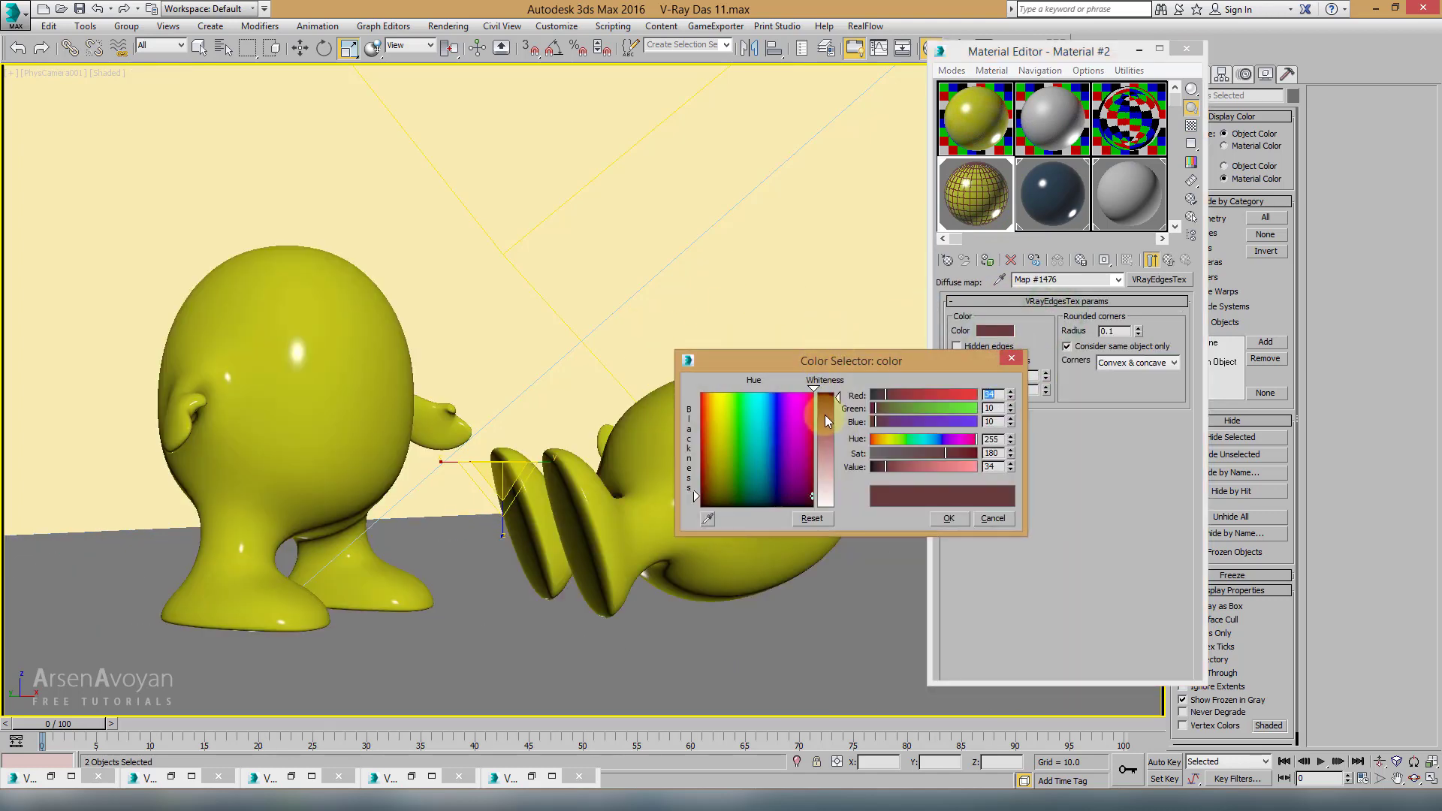
left_click_drag(881, 468, 846, 461)
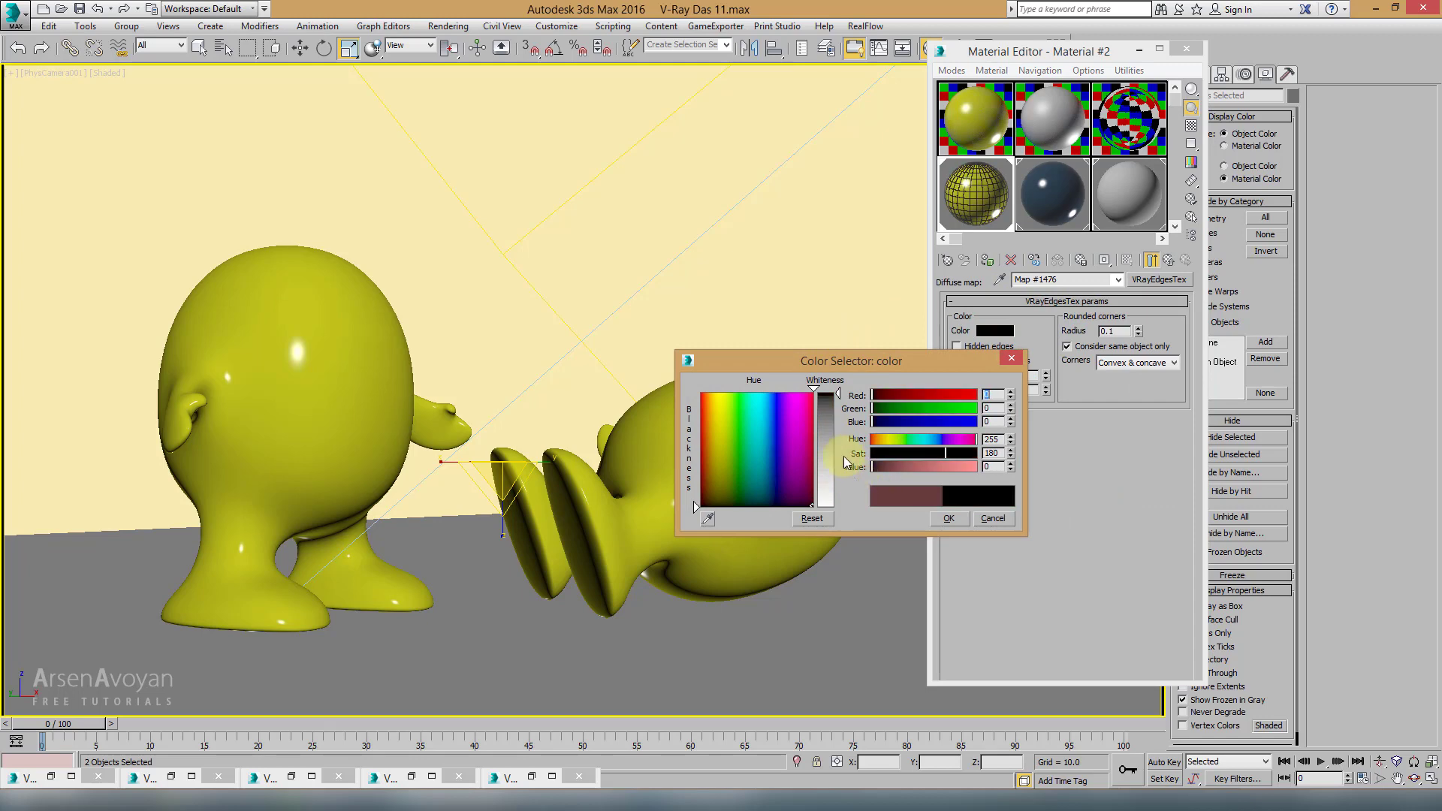
left_click(949, 519)
left_click(1189, 49)
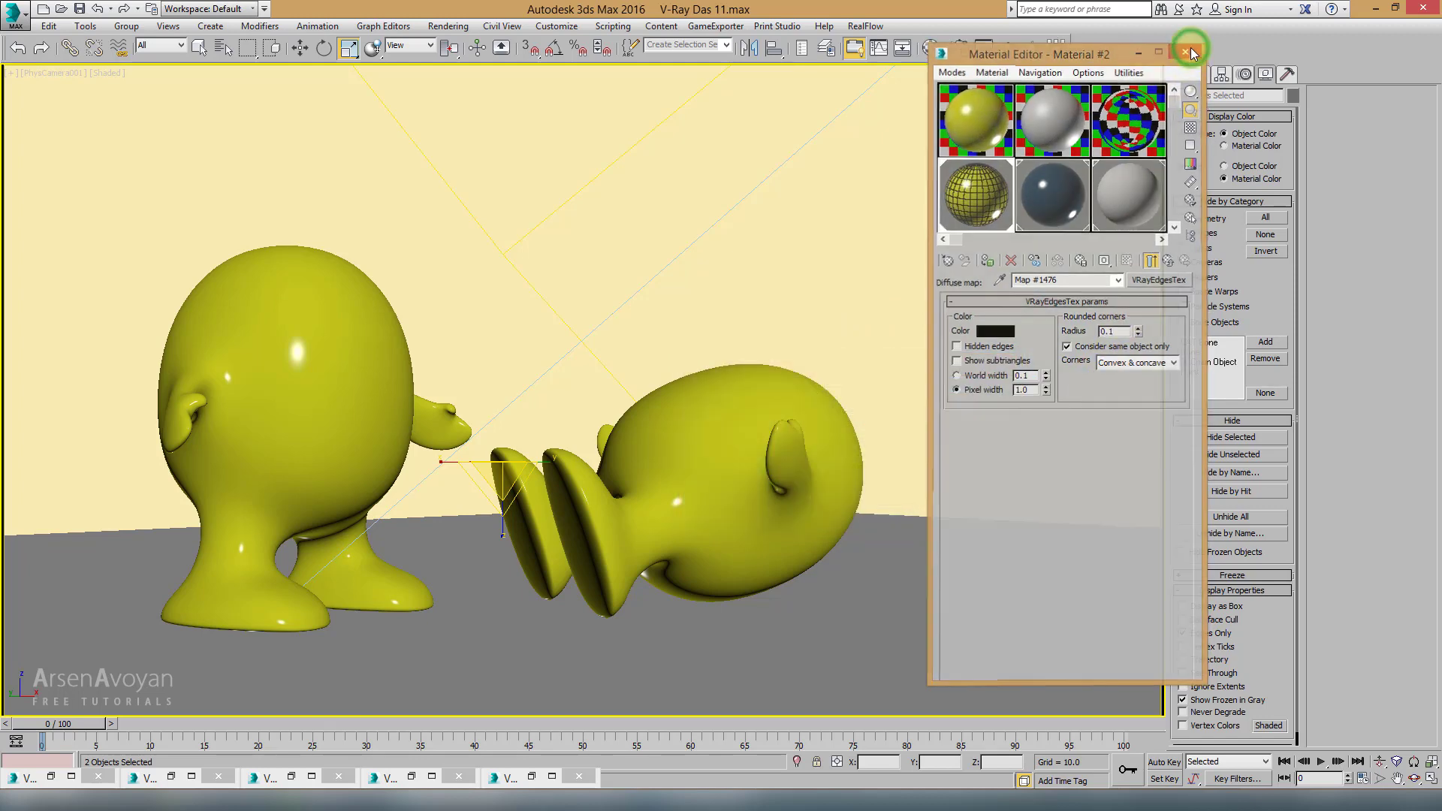
Step: Show edged faces in the viewport and set the TurboSmooth iterations of the standing character, Dmbo 1, to 1
left_click(338, 304)
key("F4")
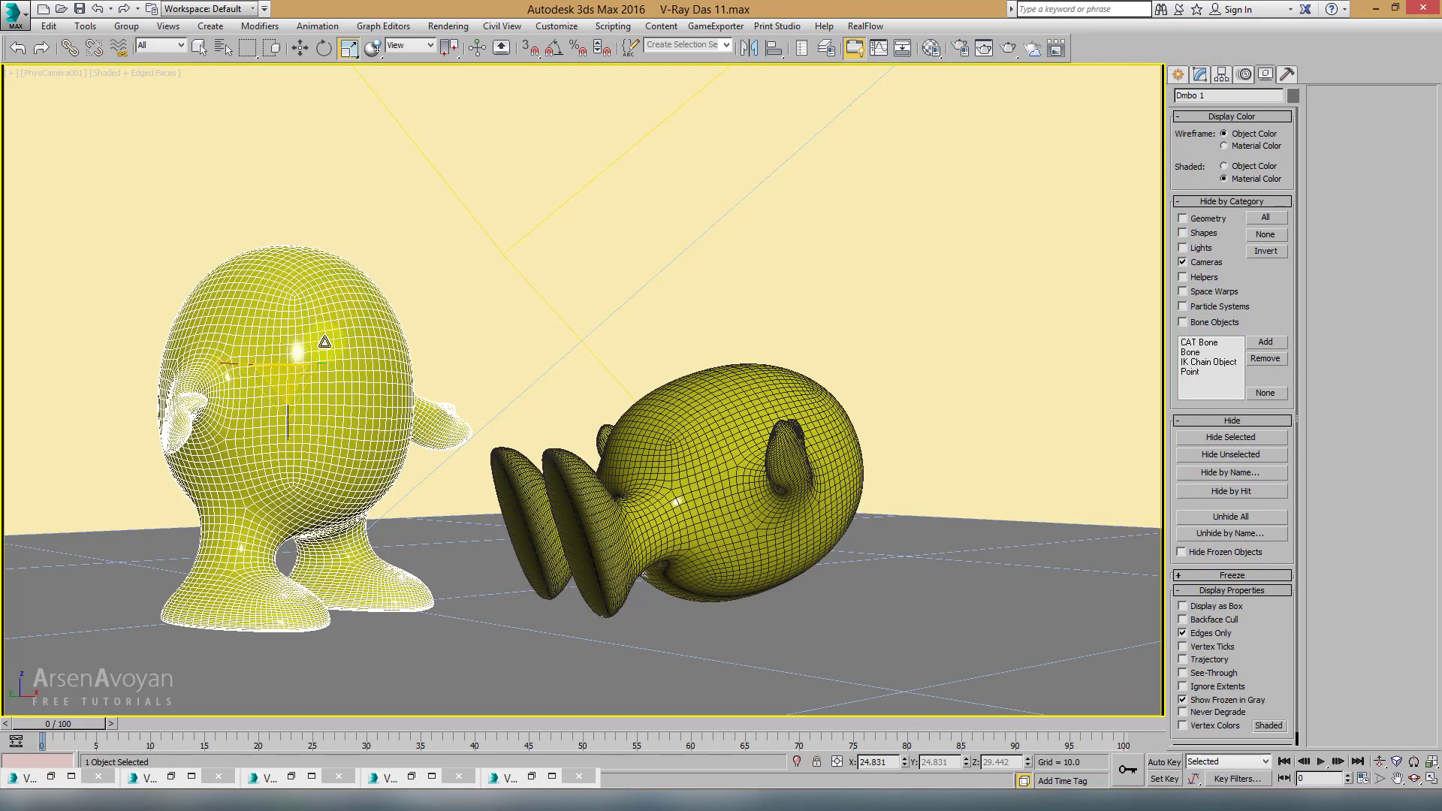
left_click(1199, 74)
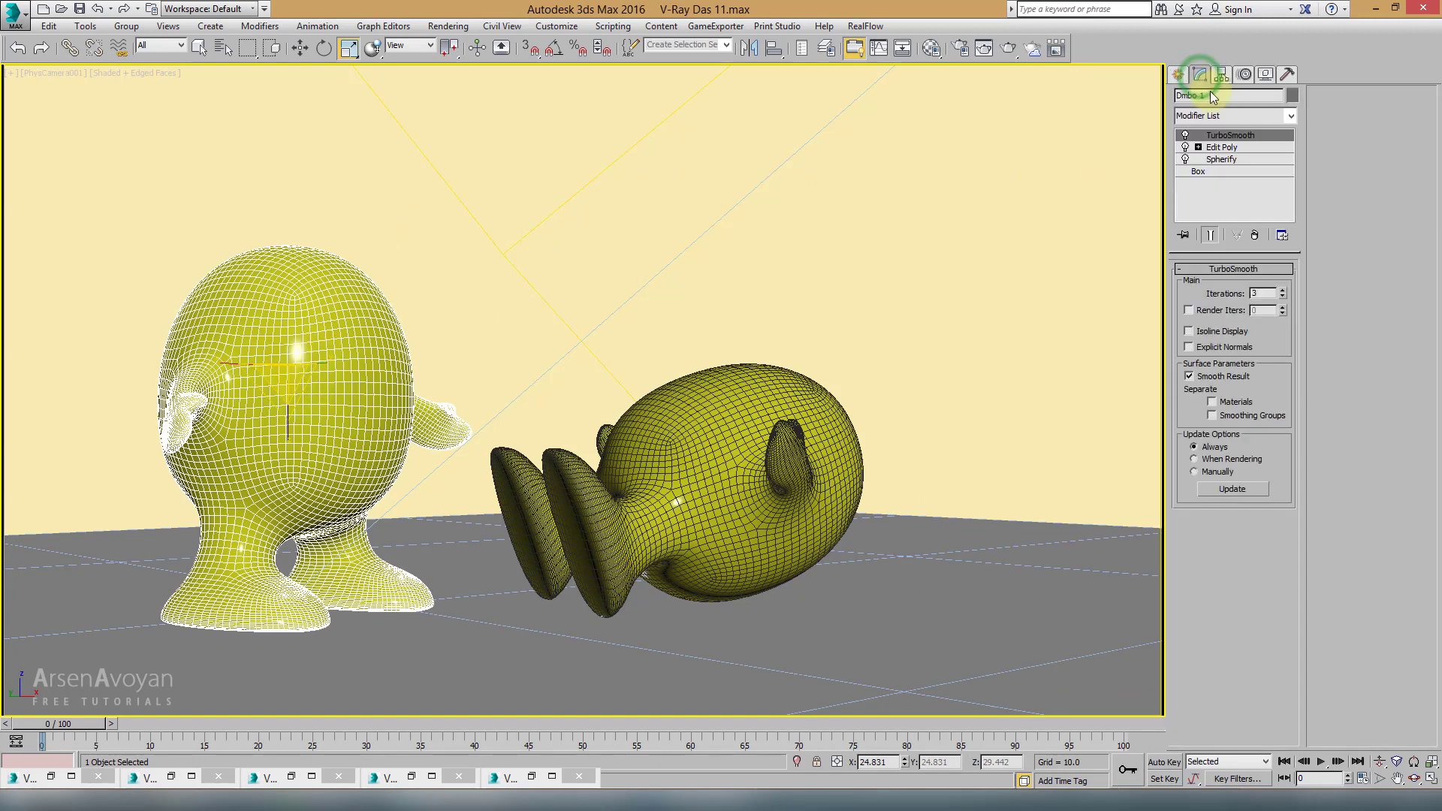
left_click(1282, 298)
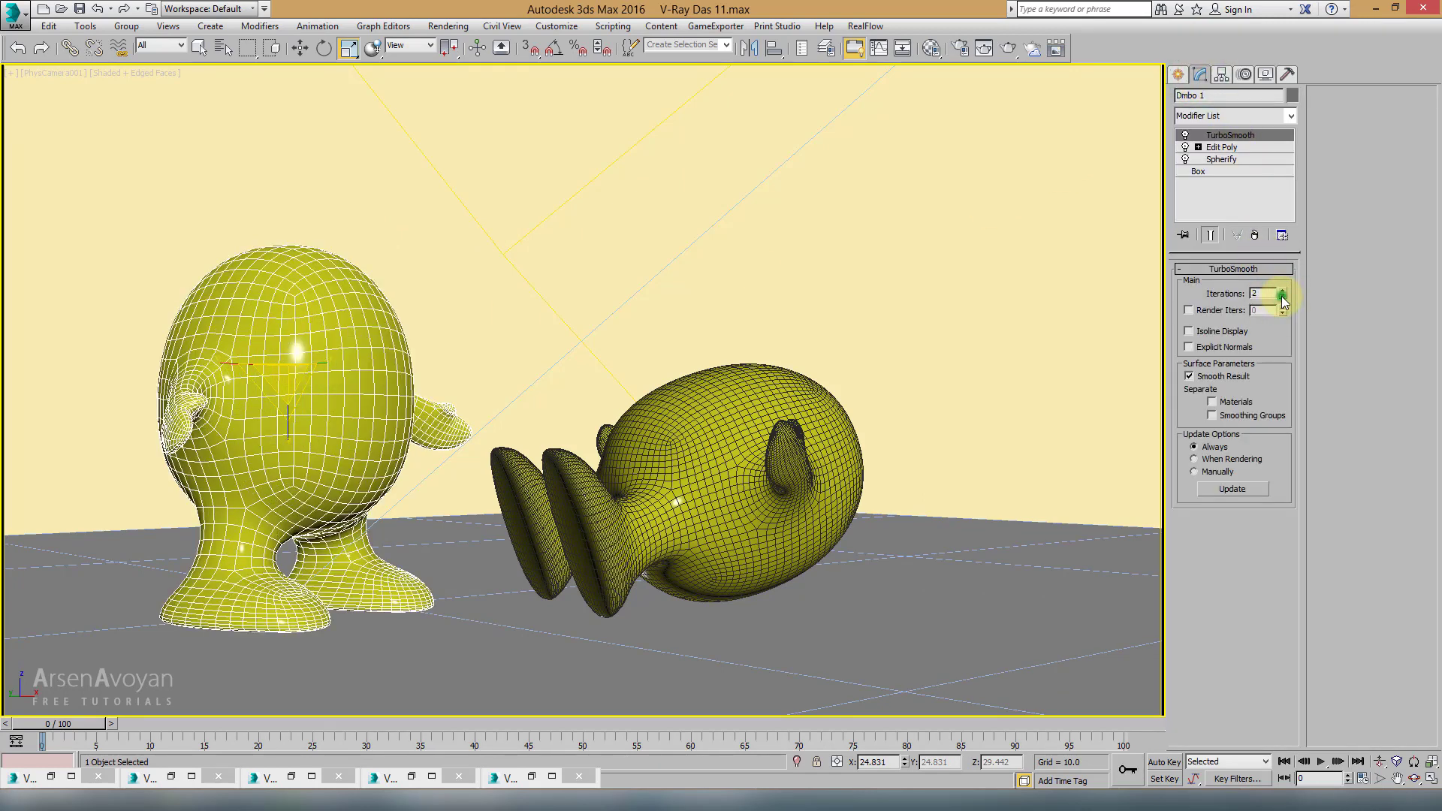
right_click(1282, 298)
left_click(1282, 291)
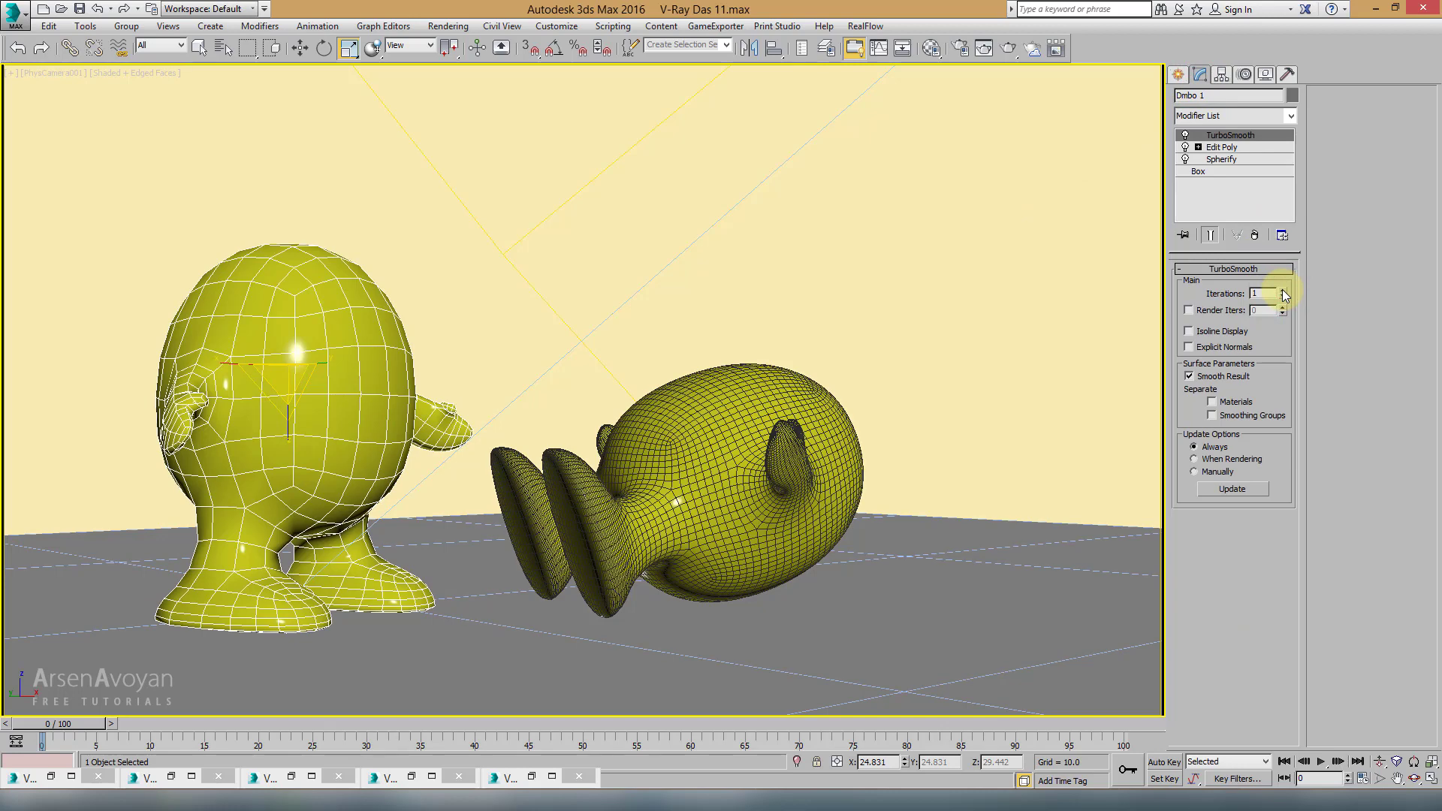
left_click(1282, 291)
left_click(1283, 299)
Step: Set the TurboSmooth iterations of the lying character, Dmbo 002, to 2
left_click(787, 440)
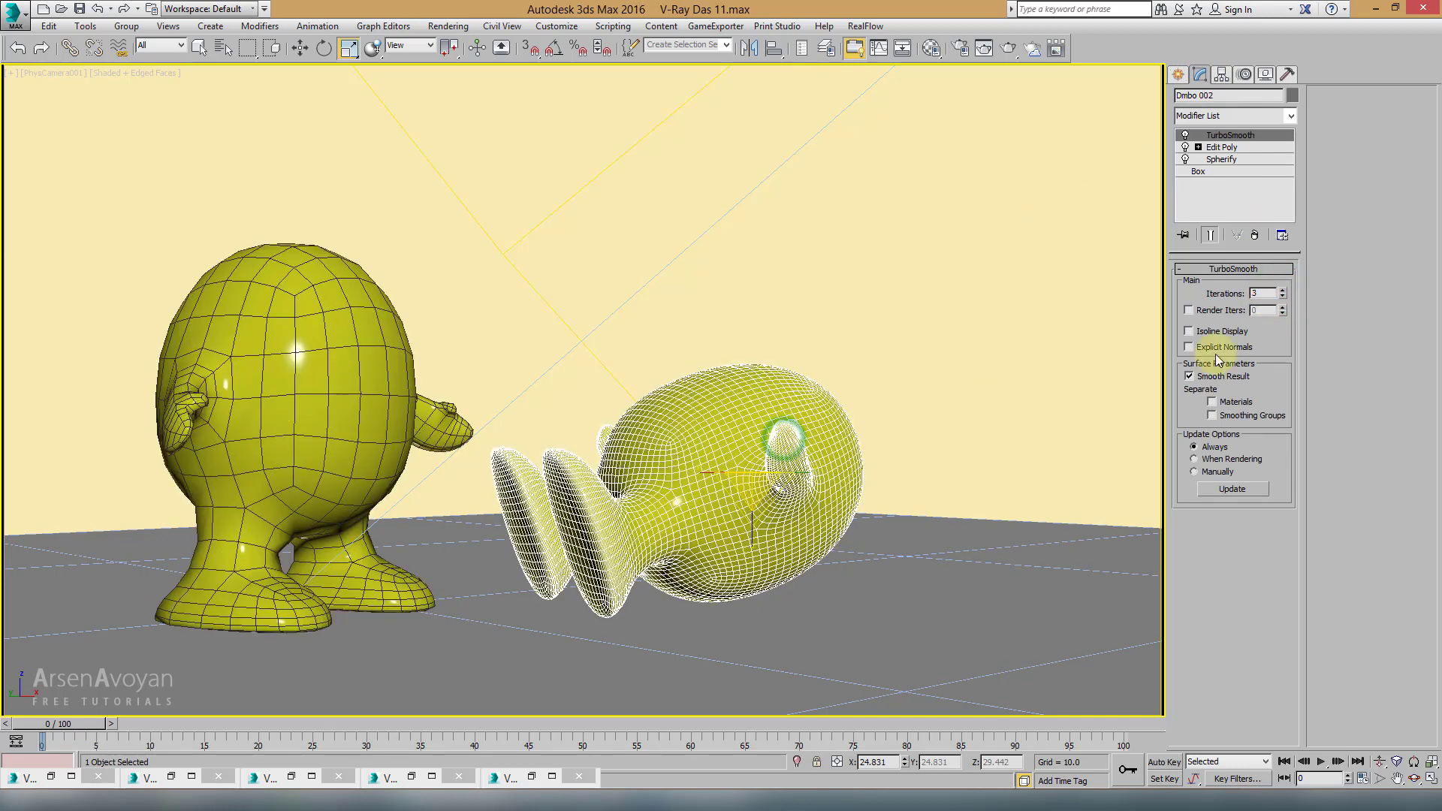
left_click(1284, 297)
left_click(1283, 298)
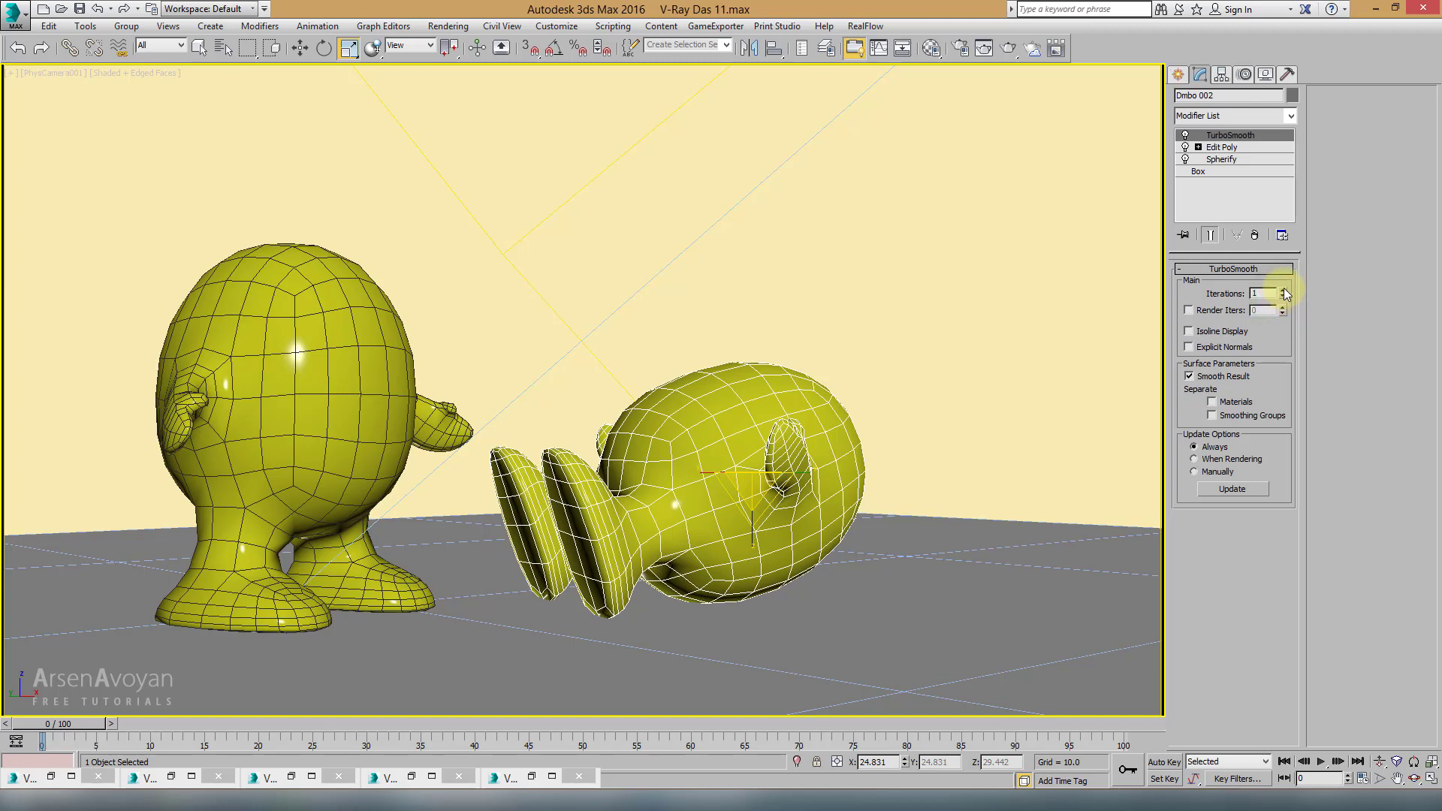
left_click(1283, 291)
Step: Render the wireframe-textured characters and move the frame buffer aside to compare the render with the viewport mesh
left_click(1012, 51)
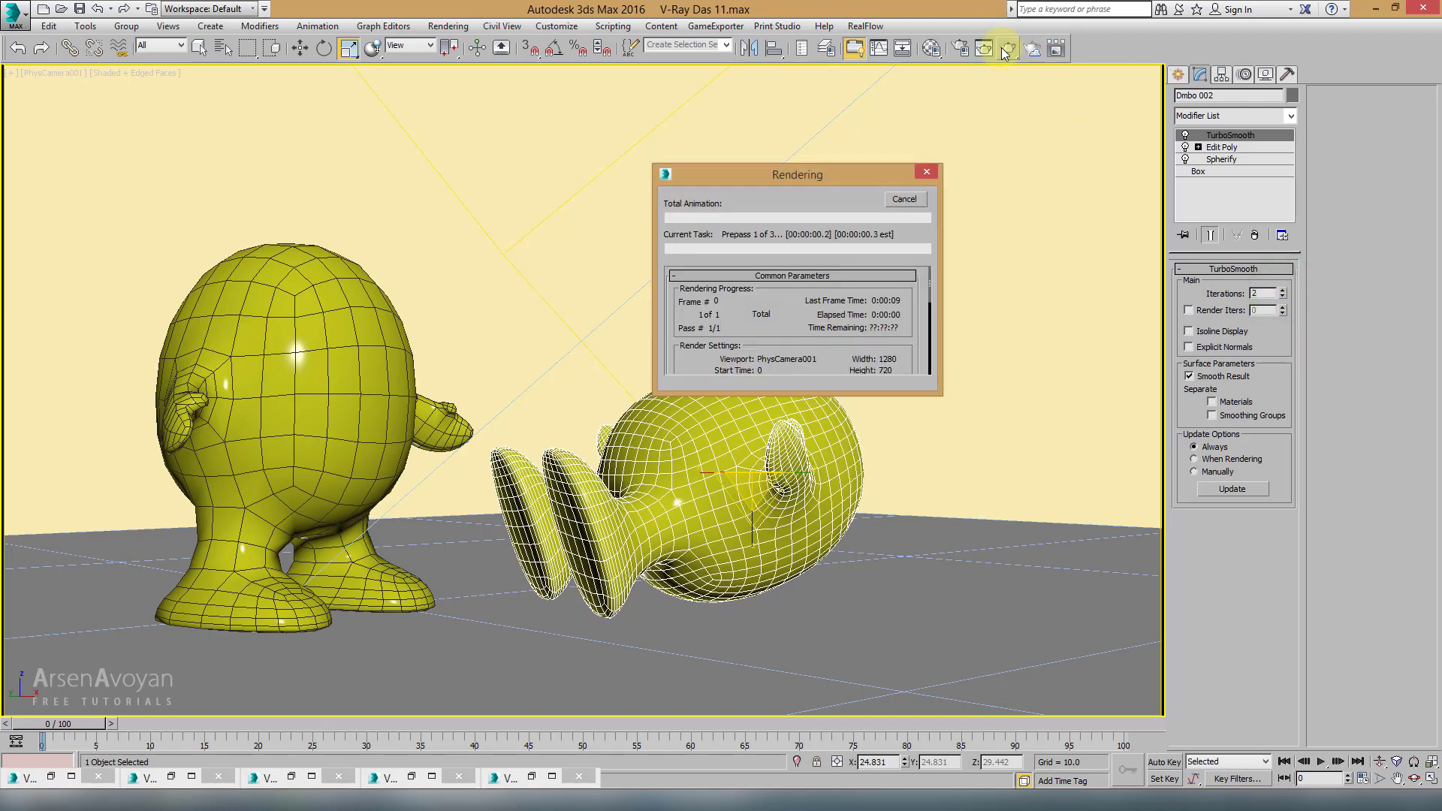
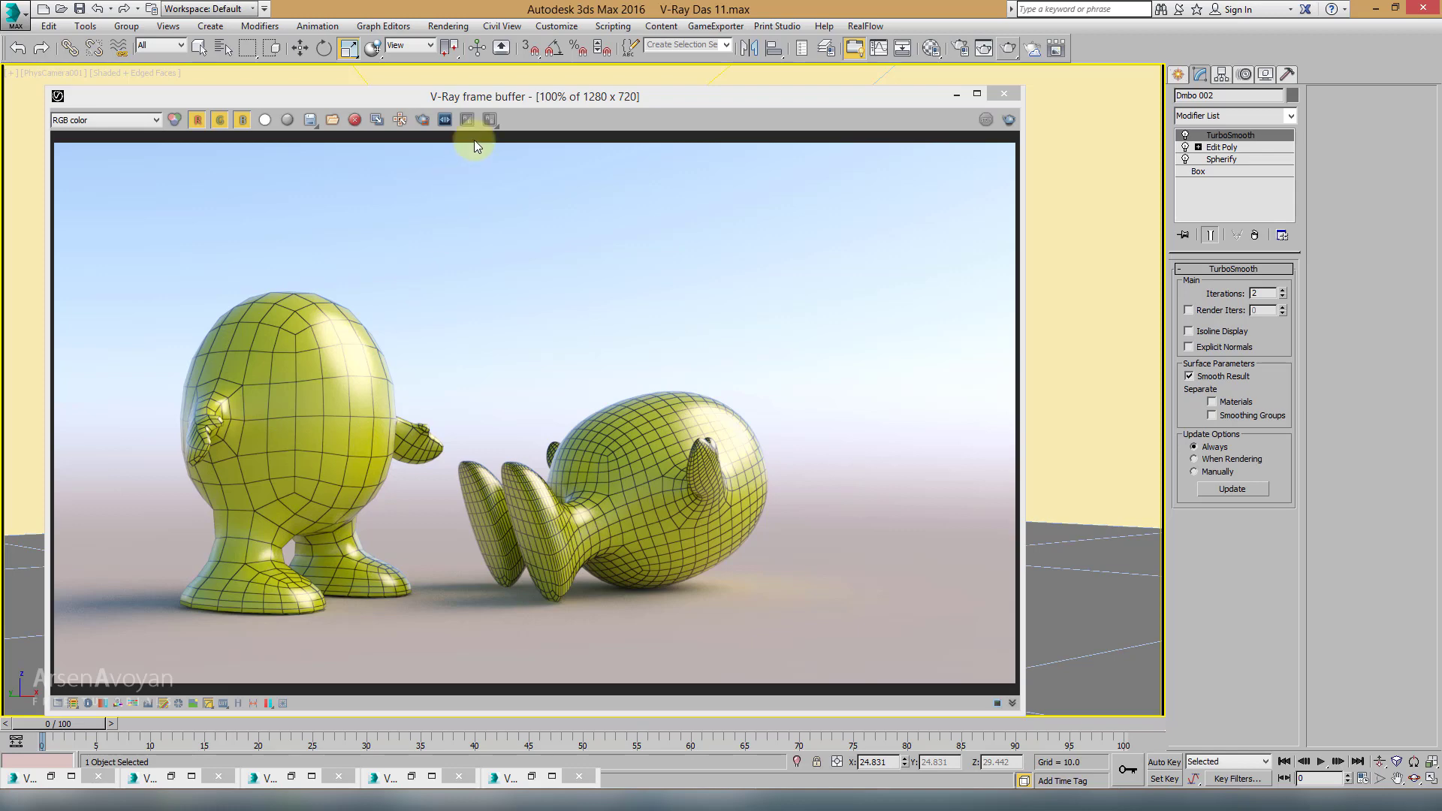
left_click_drag(489, 102, 529, 668)
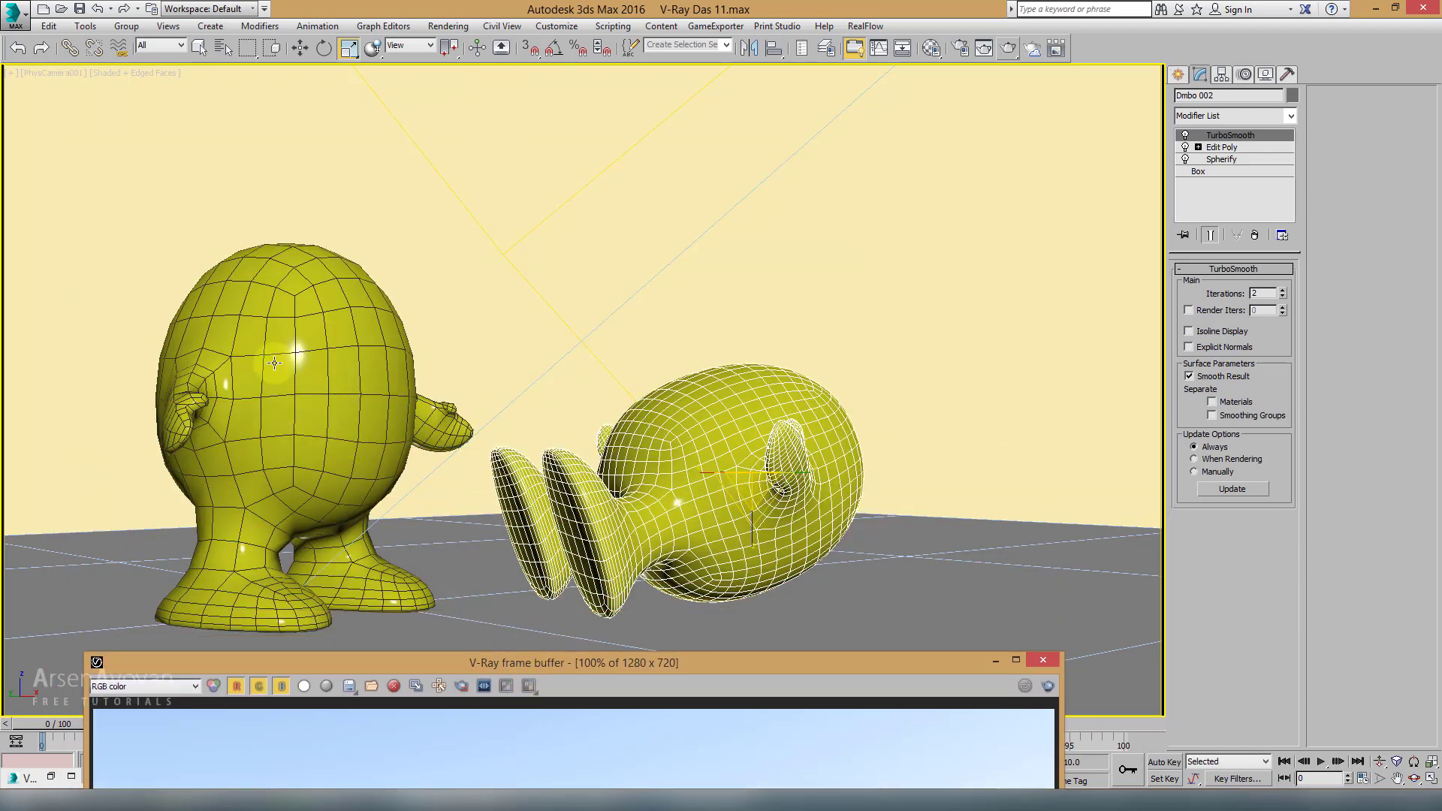
left_click_drag(558, 663, 629, 126)
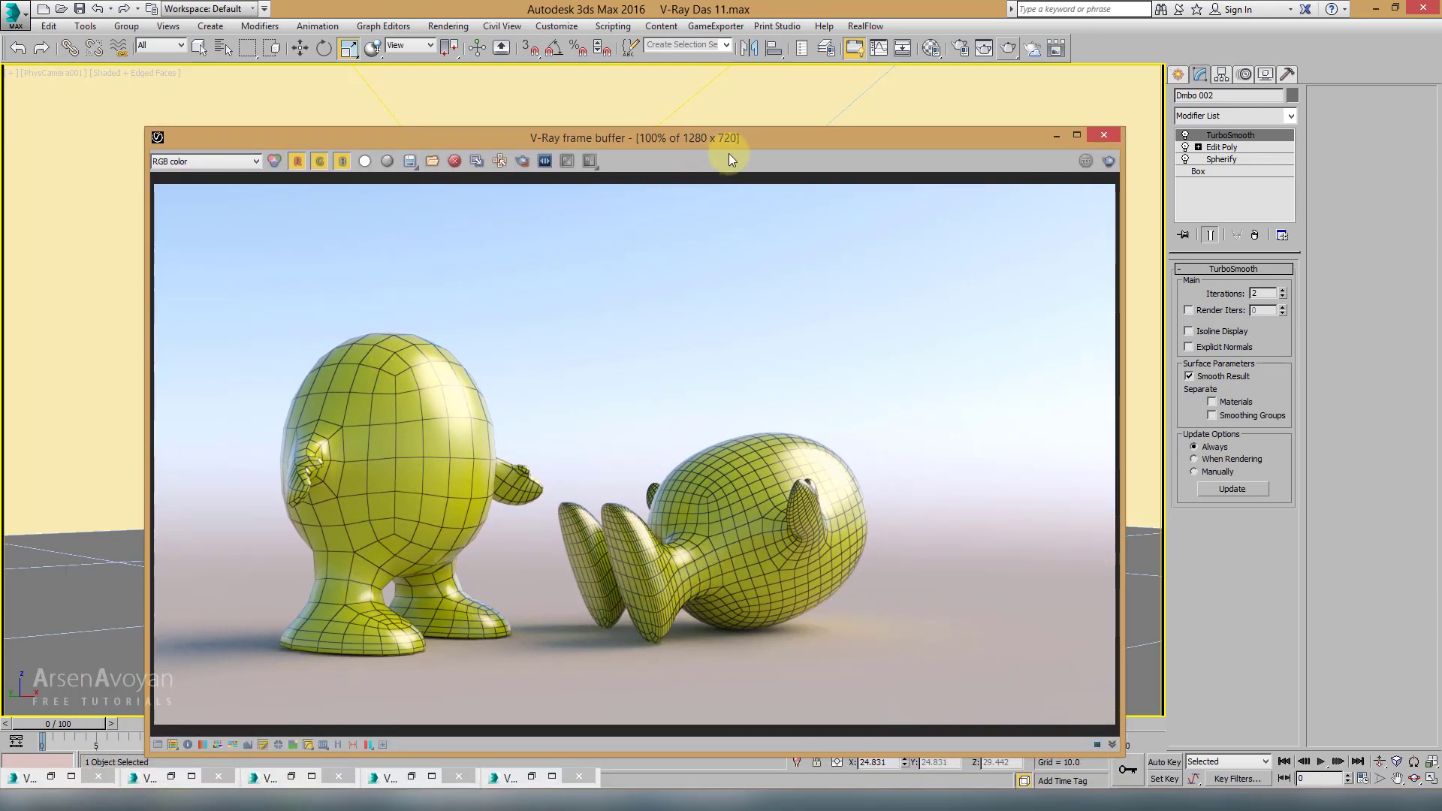
Step: Change the line color of Material #2's VRayEdgesTex diffuse map to white
left_click_drag(750, 138, 676, 134)
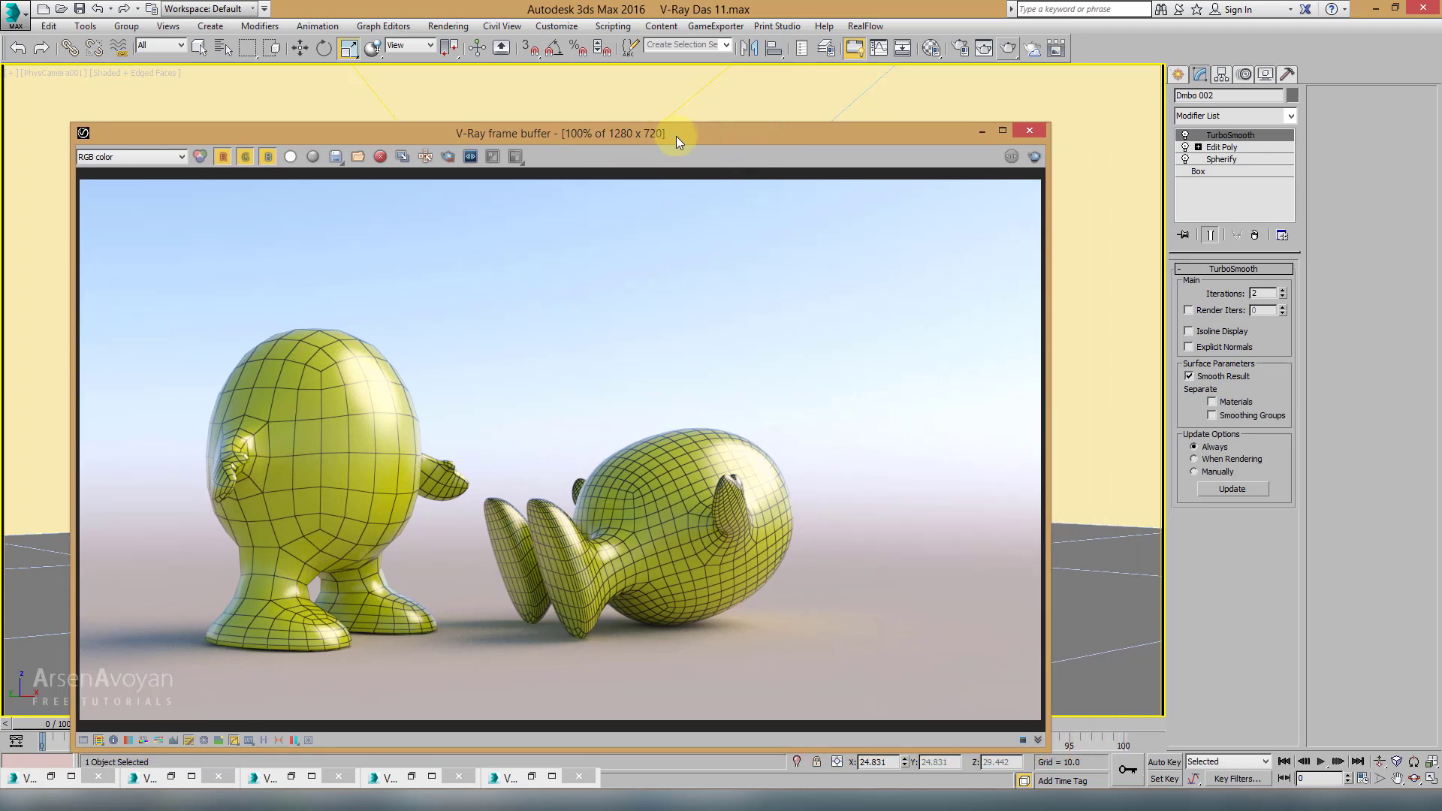
left_click(931, 47)
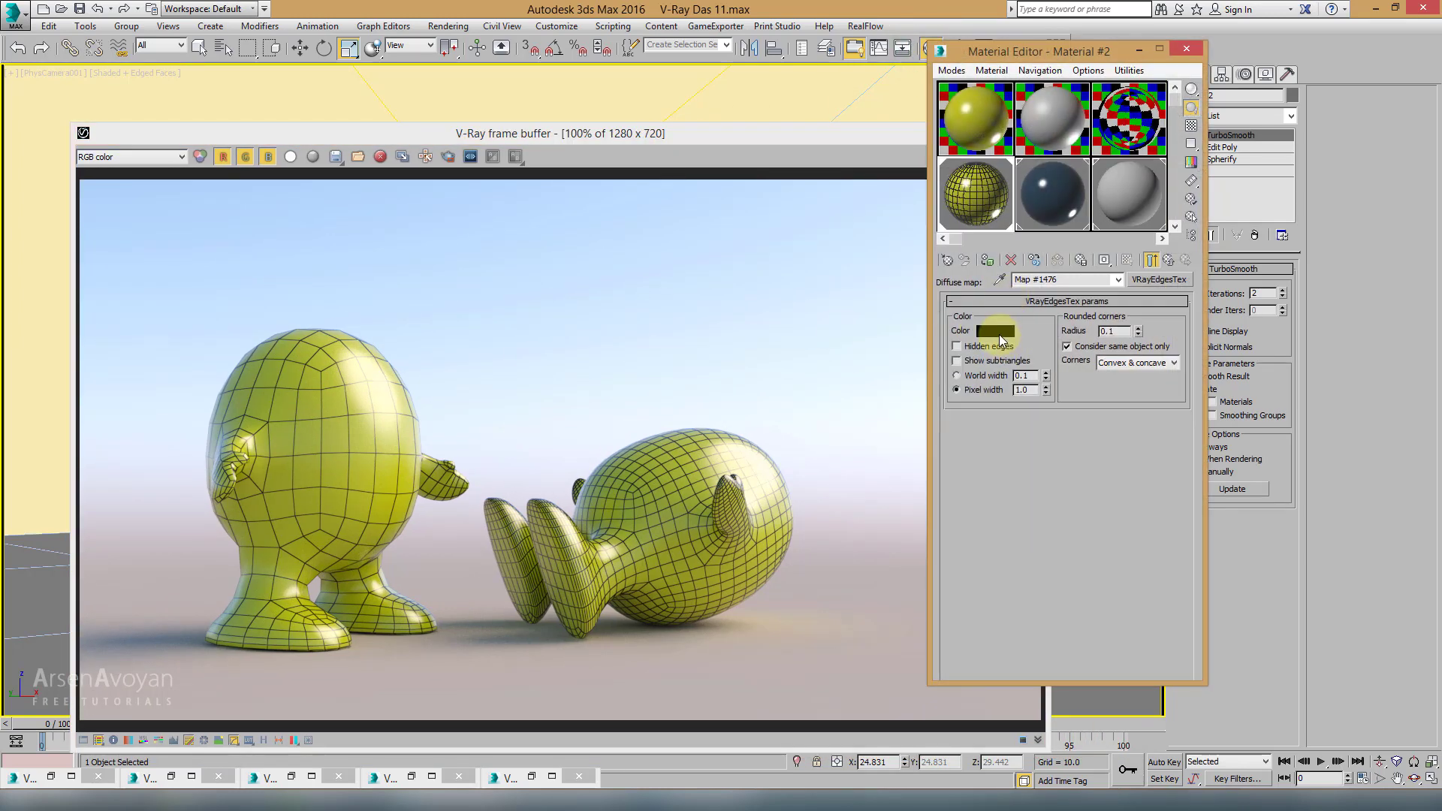
left_click(1000, 341)
left_click_drag(824, 450, 830, 507)
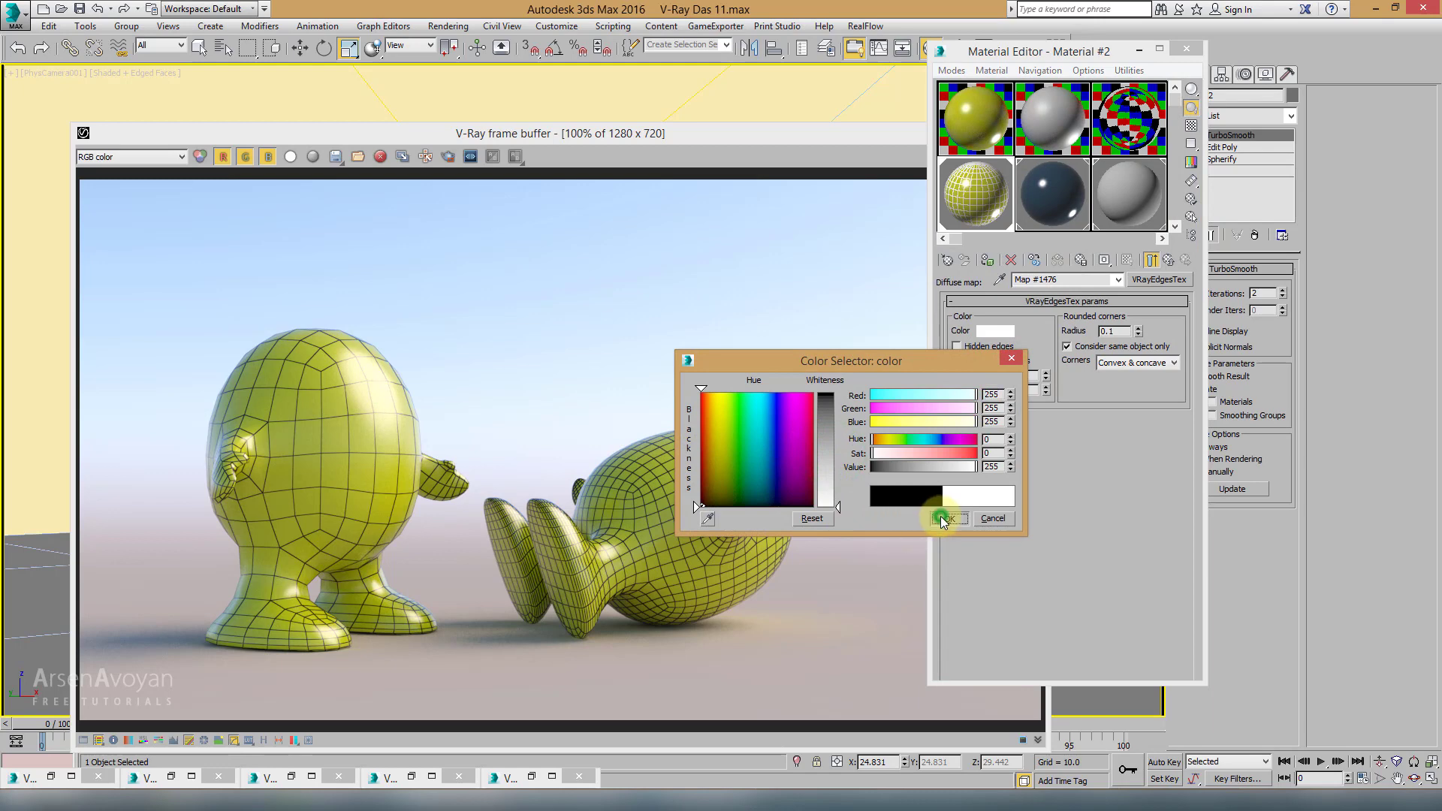
left_click(943, 518)
Step: Define a render region around the standing character and render it with the white wireframe lines
left_click(811, 451)
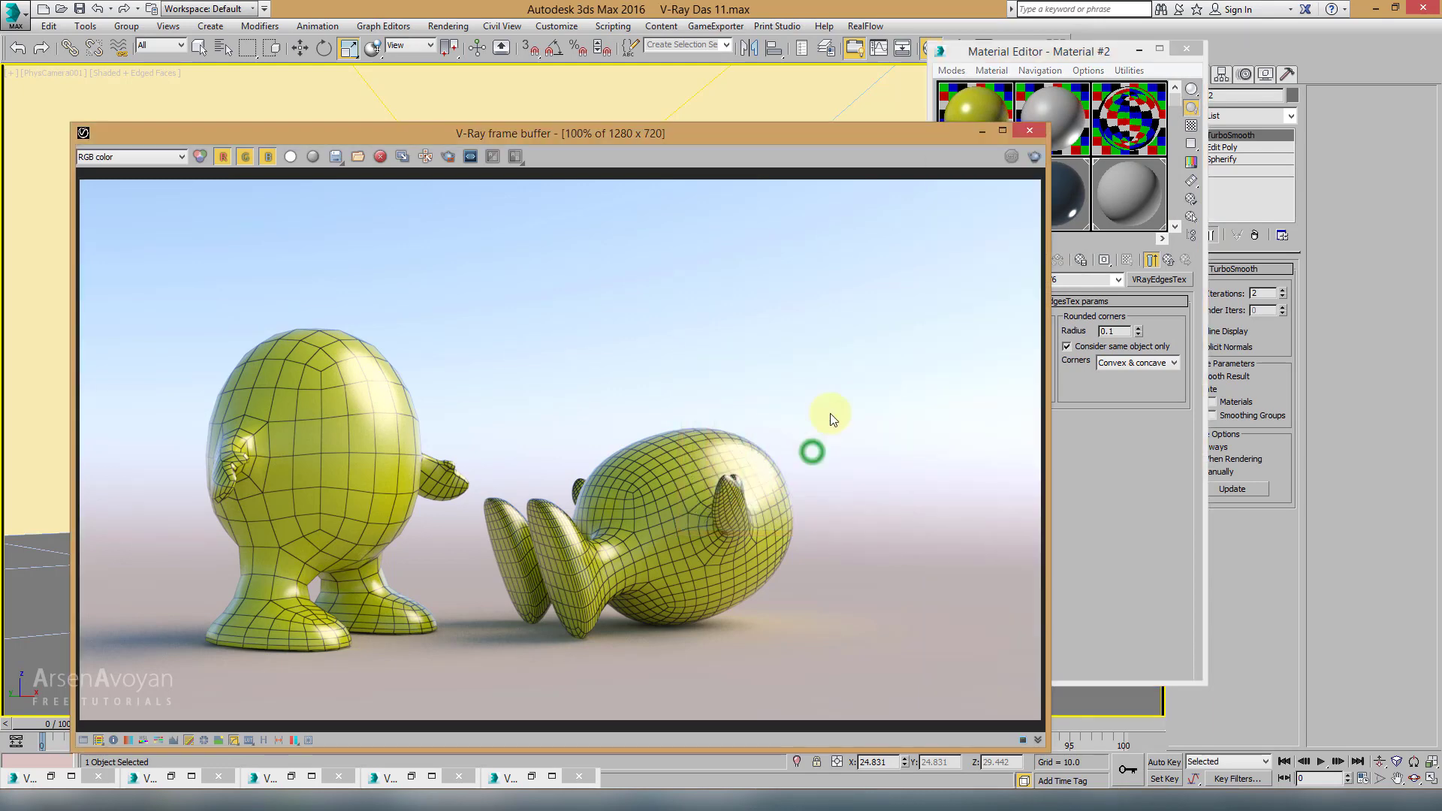
left_click(448, 156)
left_click_drag(135, 285, 480, 679)
left_click(1036, 157)
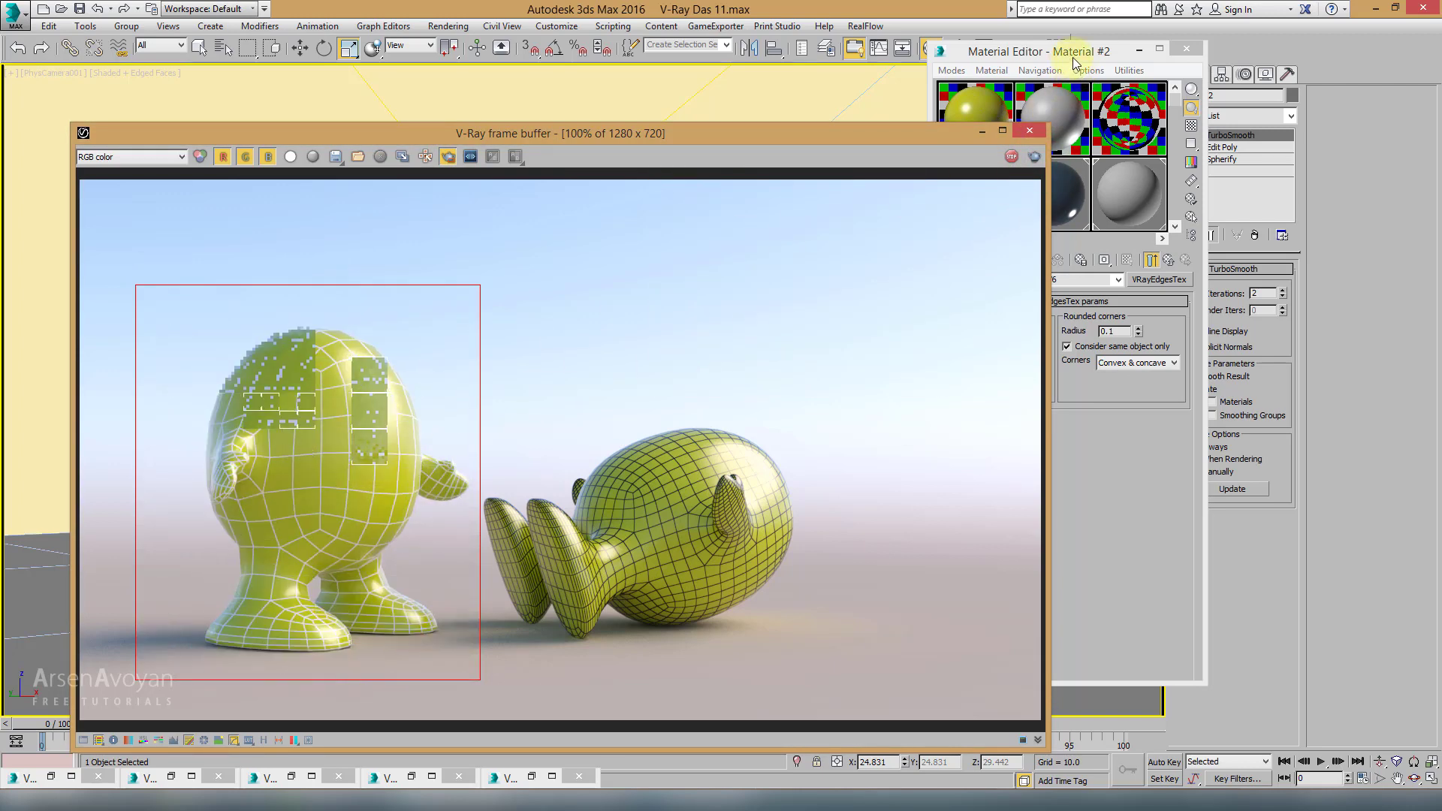
Step: Set the pixel width of the VRayEdgesTex diffuse map to 2 and re-render the region around the standing character
left_click_drag(944, 135, 845, 82)
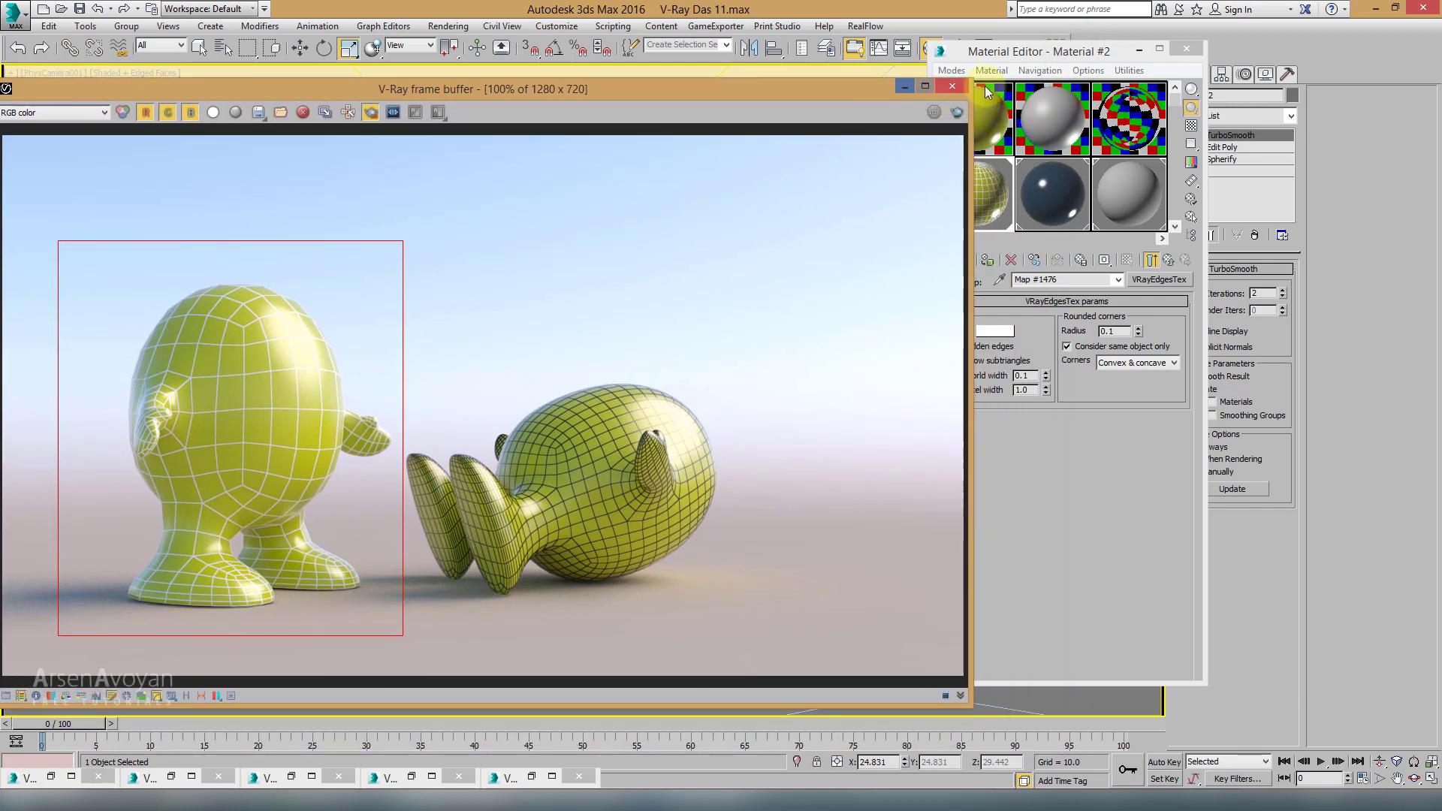
left_click(1023, 51)
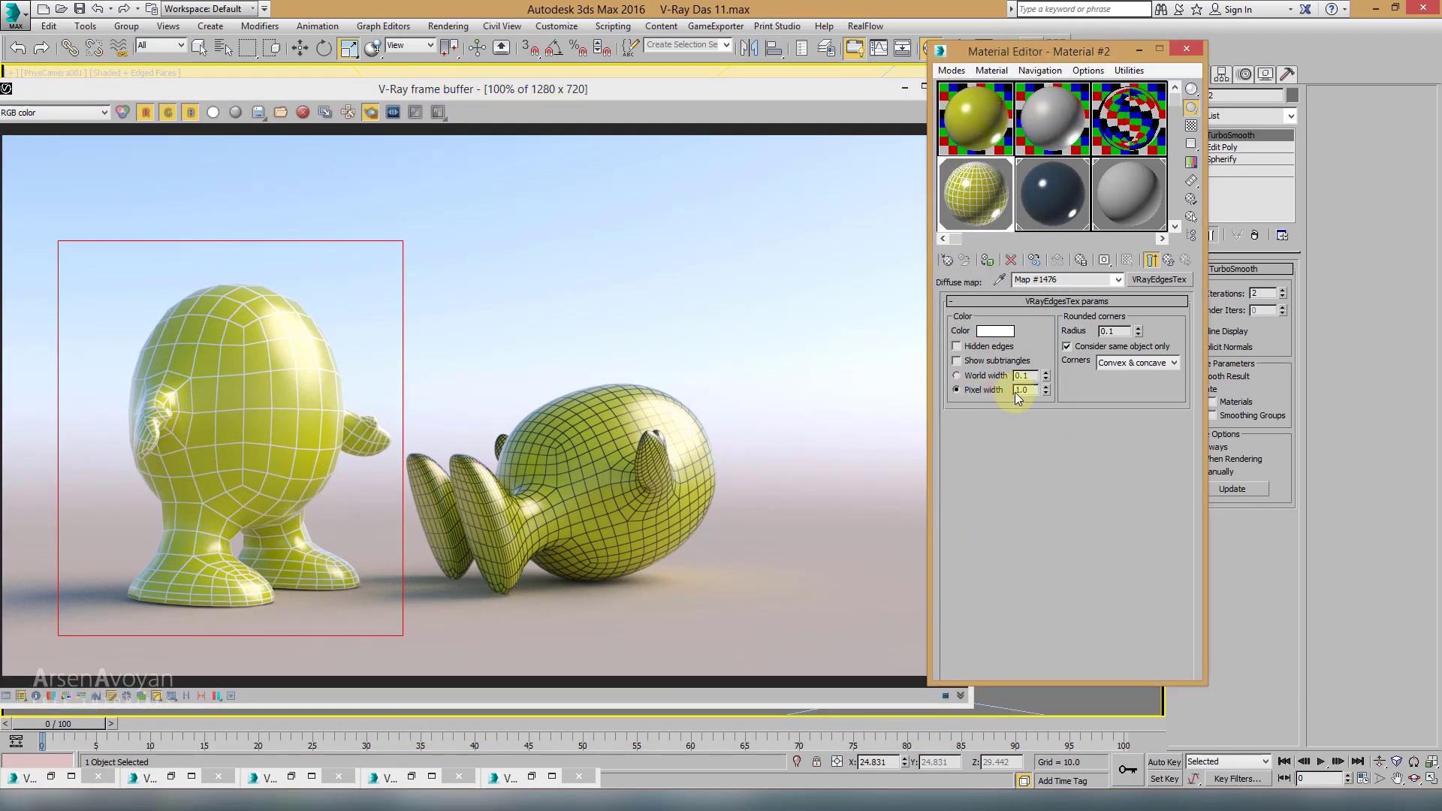
left_click_drag(1031, 389, 990, 395)
type("2")
key("Return")
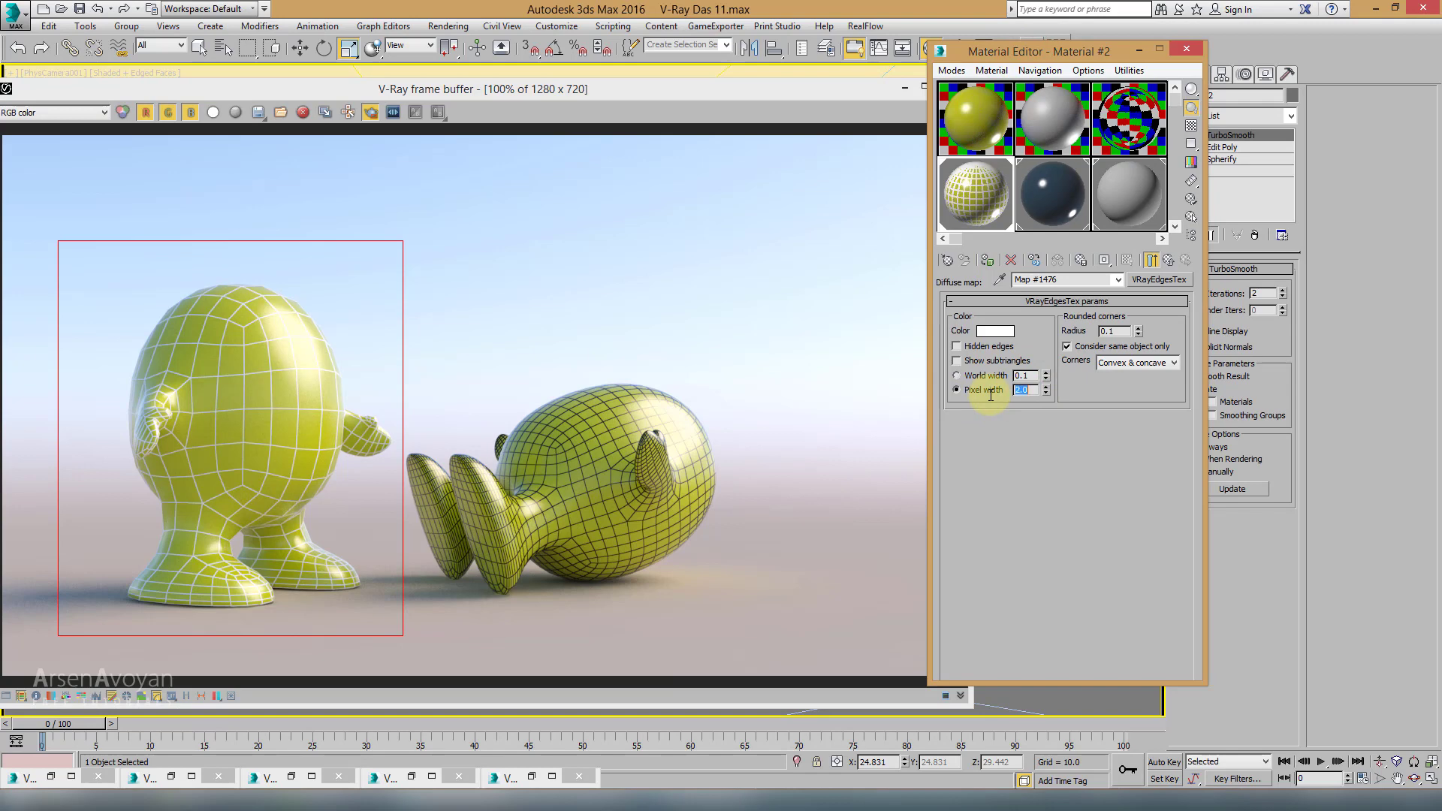
left_click(613, 228)
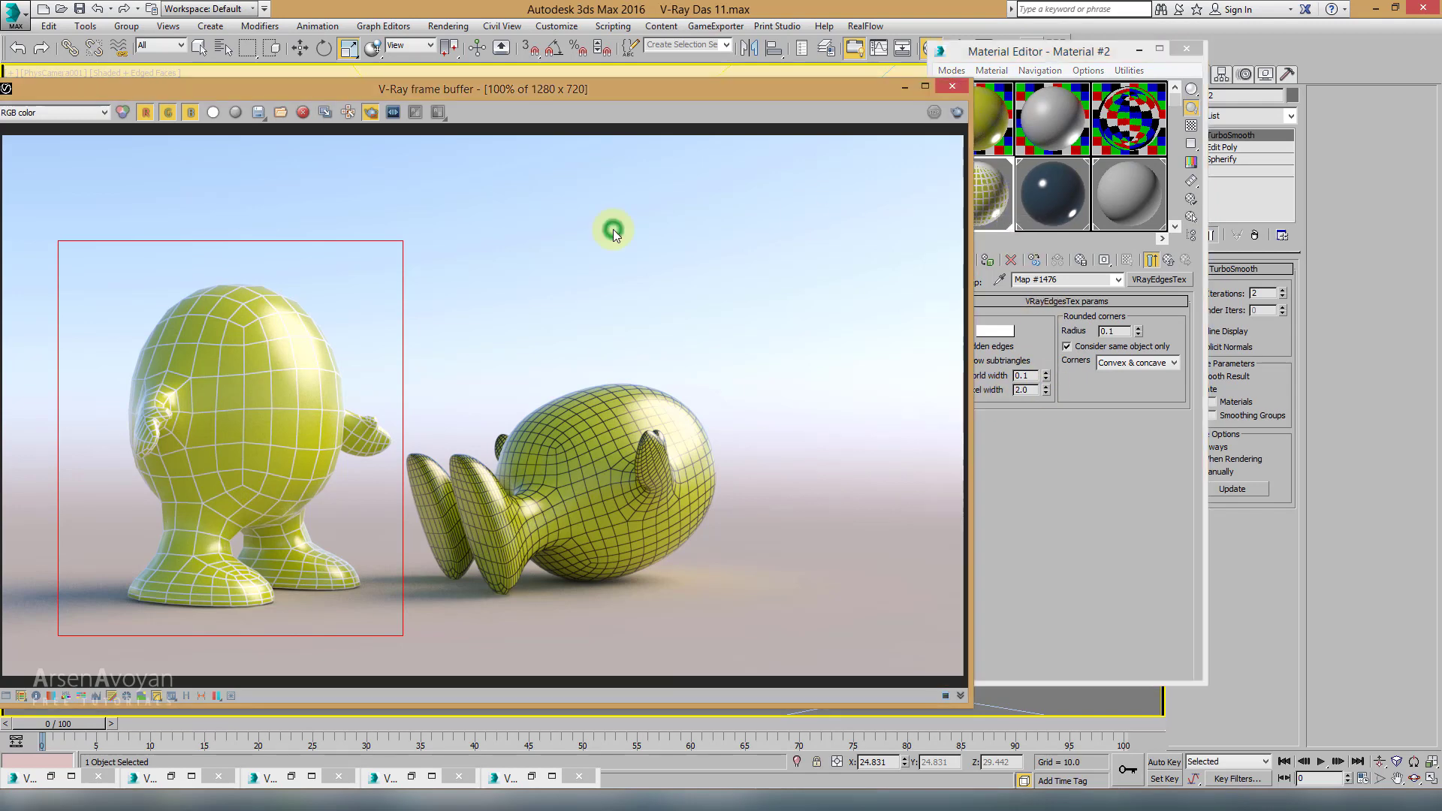
left_click(951, 117)
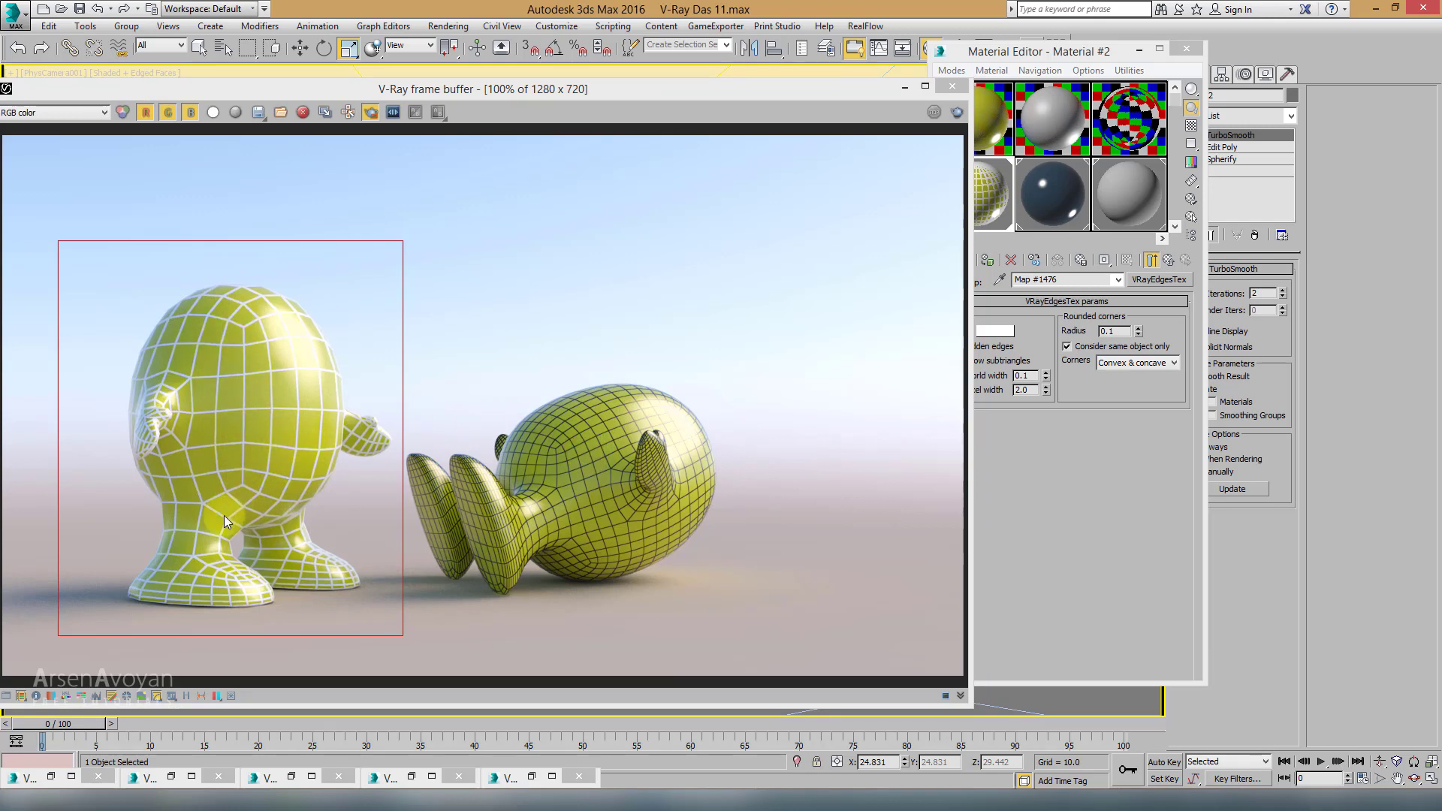
Step: Assign a VRayEdgesTex map to the Opacity slot of Material #2 and return to the material's main parameters
left_click(1043, 467)
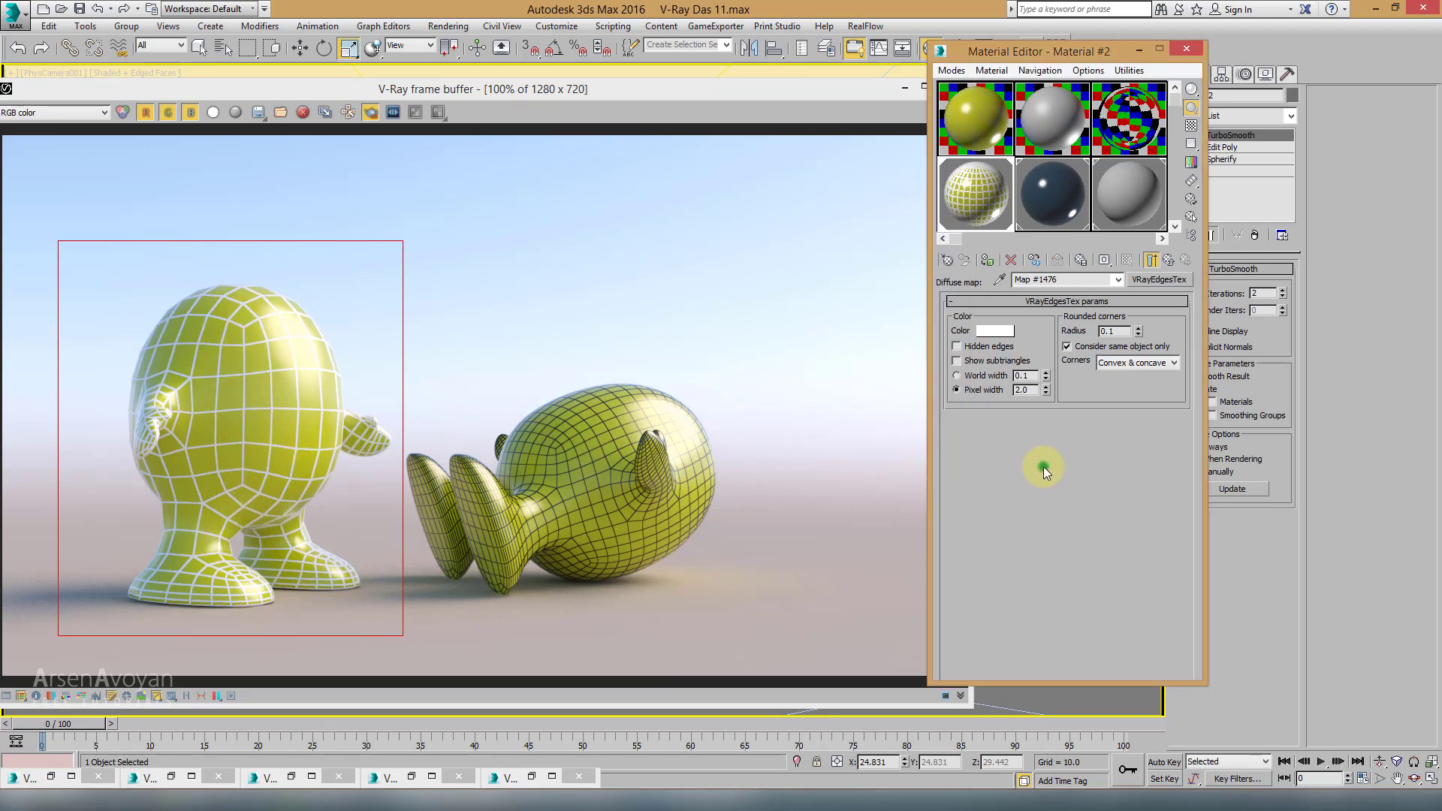
left_click(1170, 262)
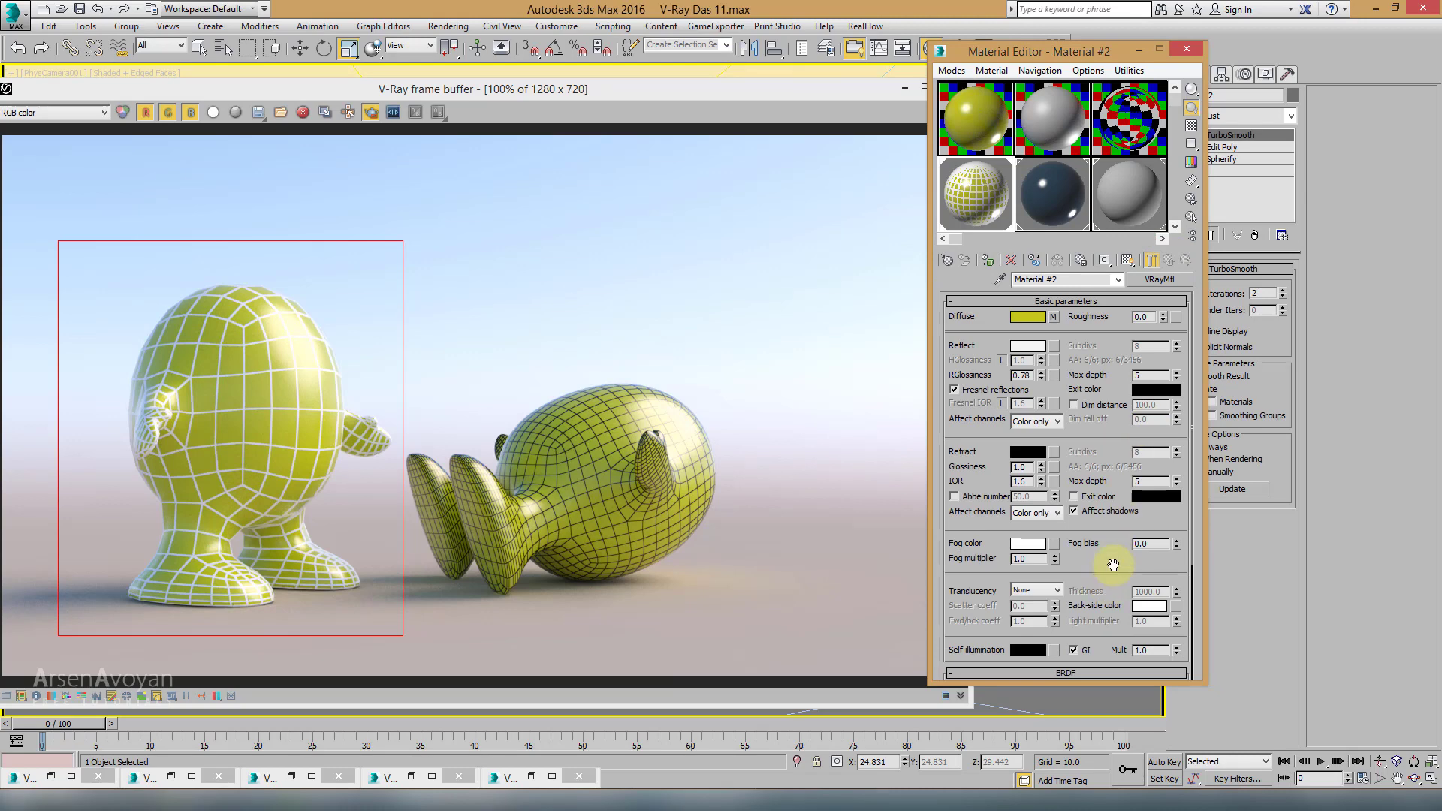
scroll(1110, 570, "down", 3)
left_click(1061, 628)
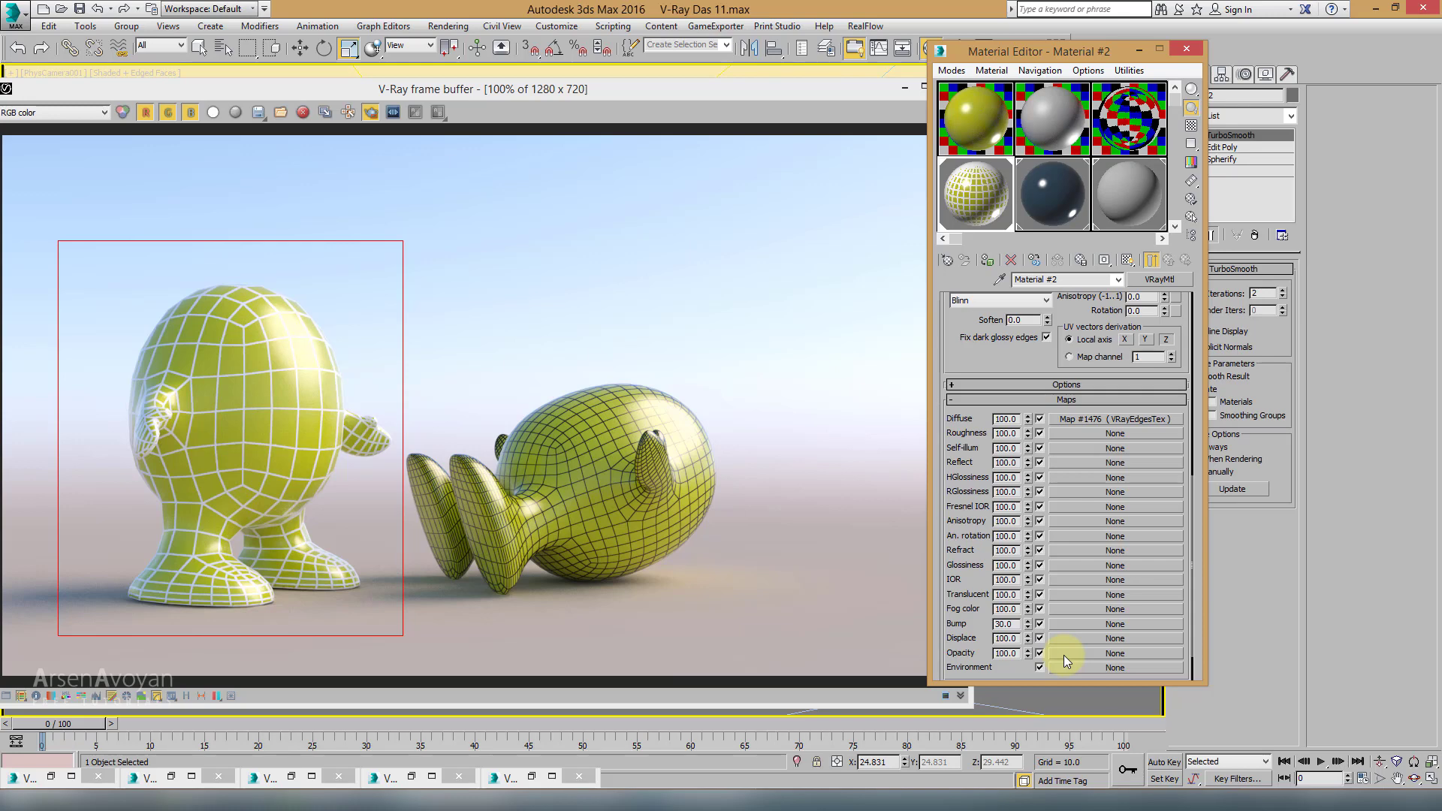
left_click(1063, 655)
double_click(330, 434)
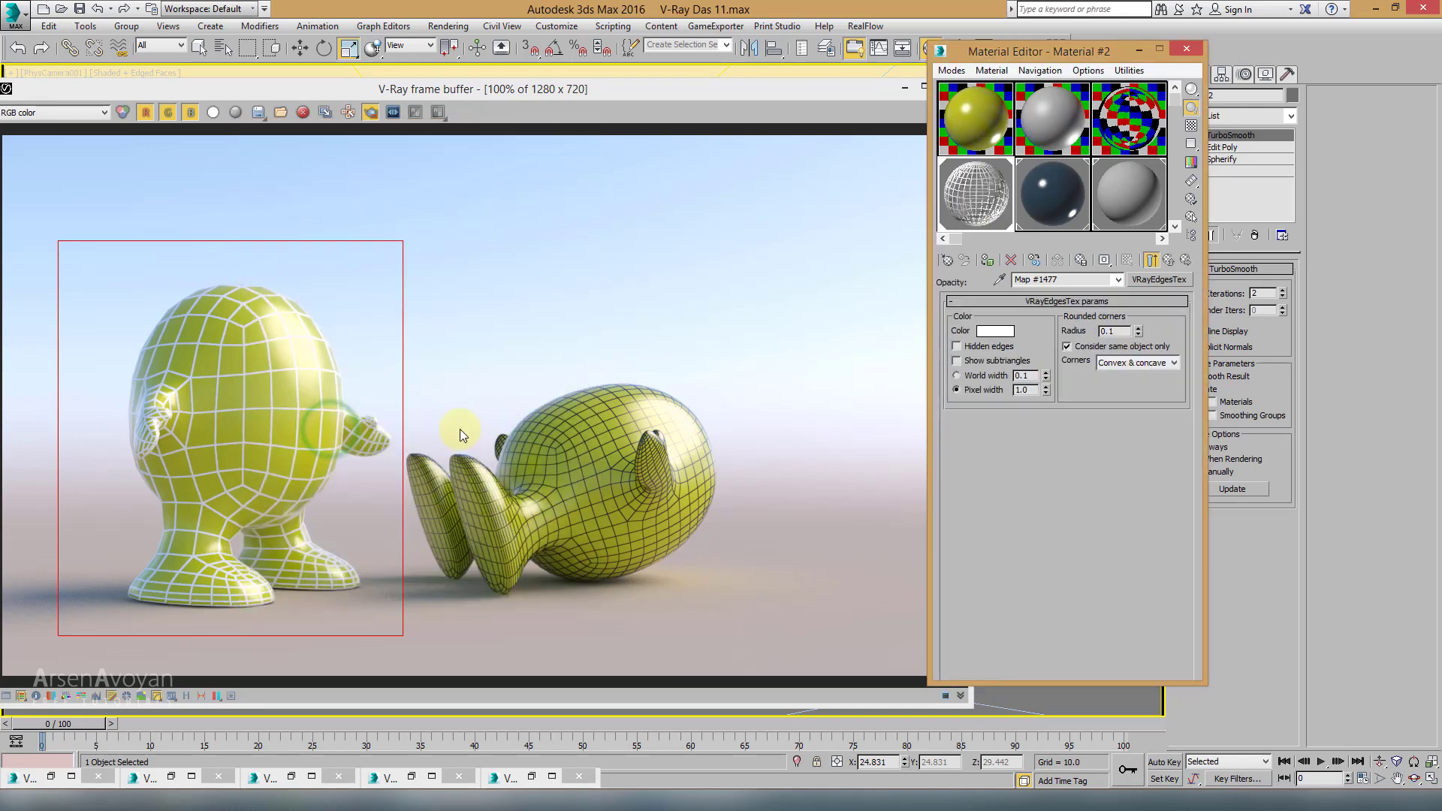
left_click(1169, 259)
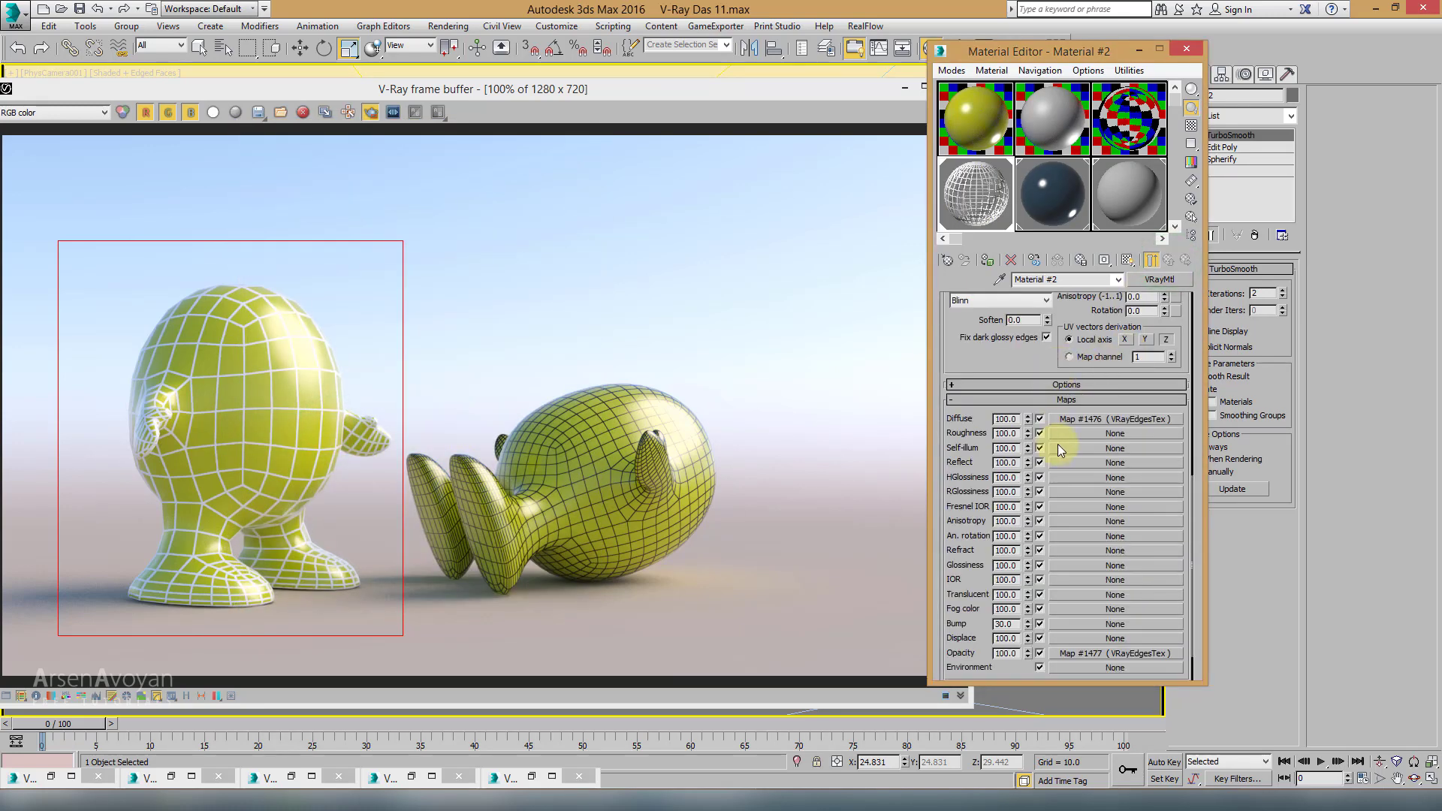
Step: Clear the Diffuse map of Material #2, leaving only the VRayEdgesTex opacity map, and re-render the region around the standing character
left_click_drag(1070, 435, 1070, 420)
left_click_drag(985, 366, 956, 570)
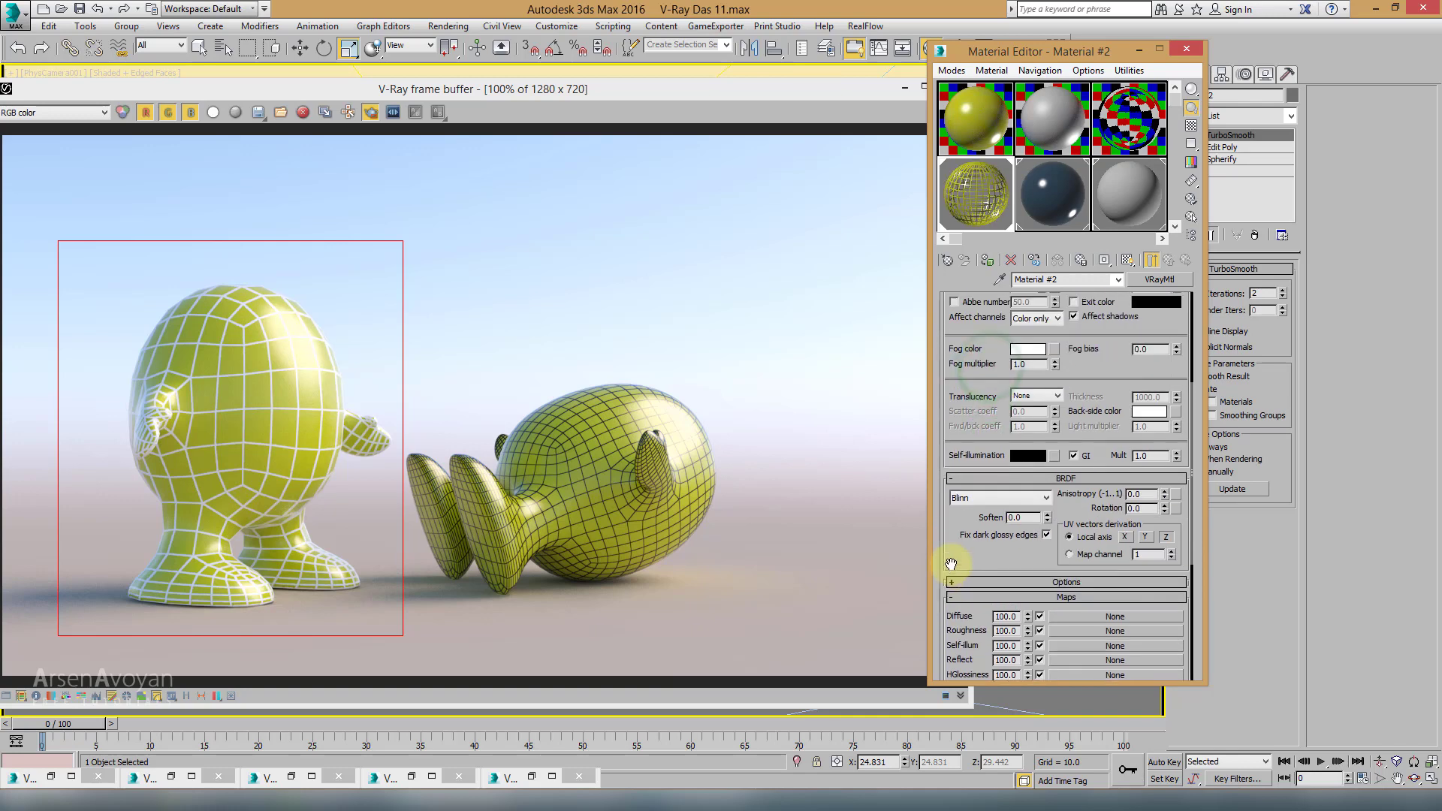
left_click_drag(1082, 375, 1072, 601)
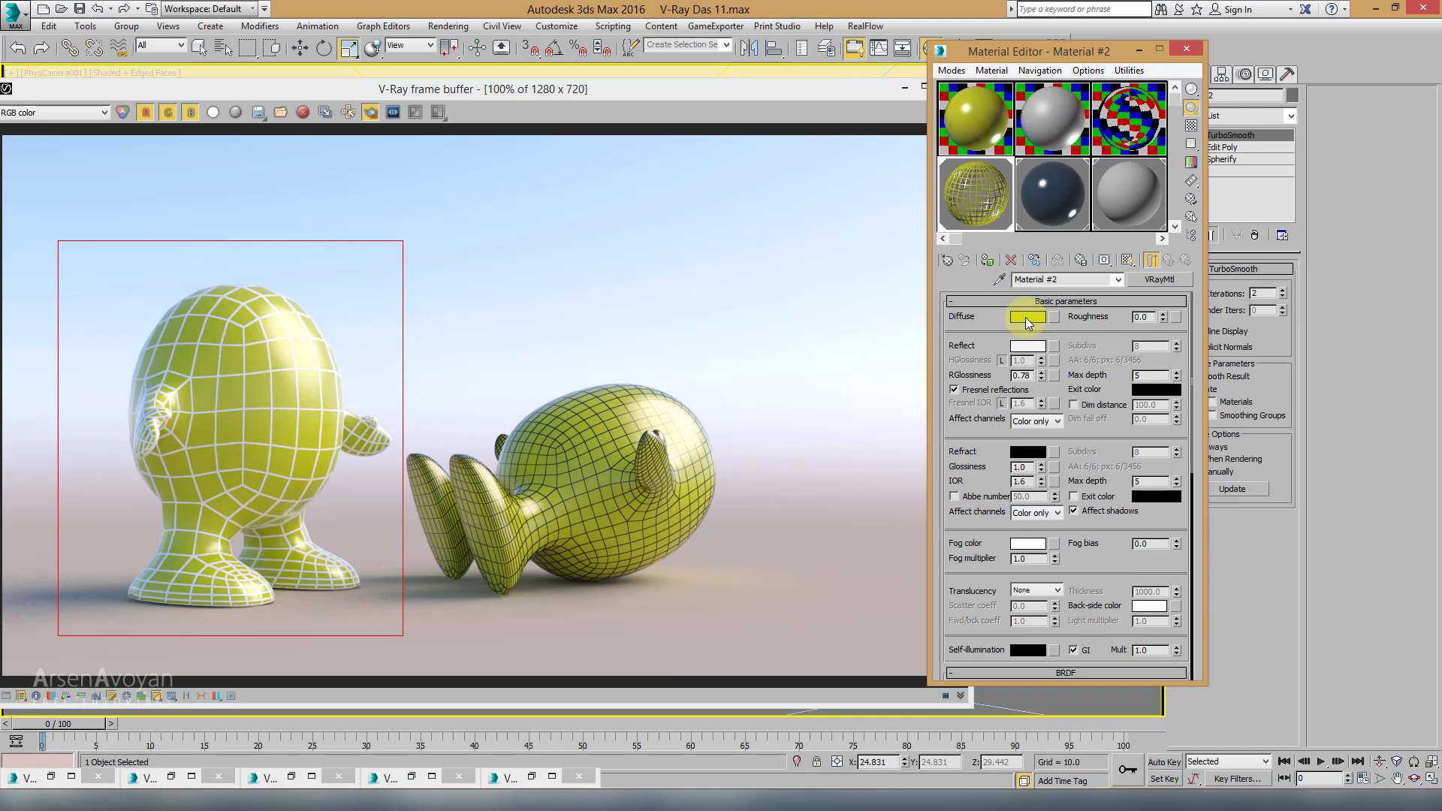
scroll(1110, 539, "down", 10)
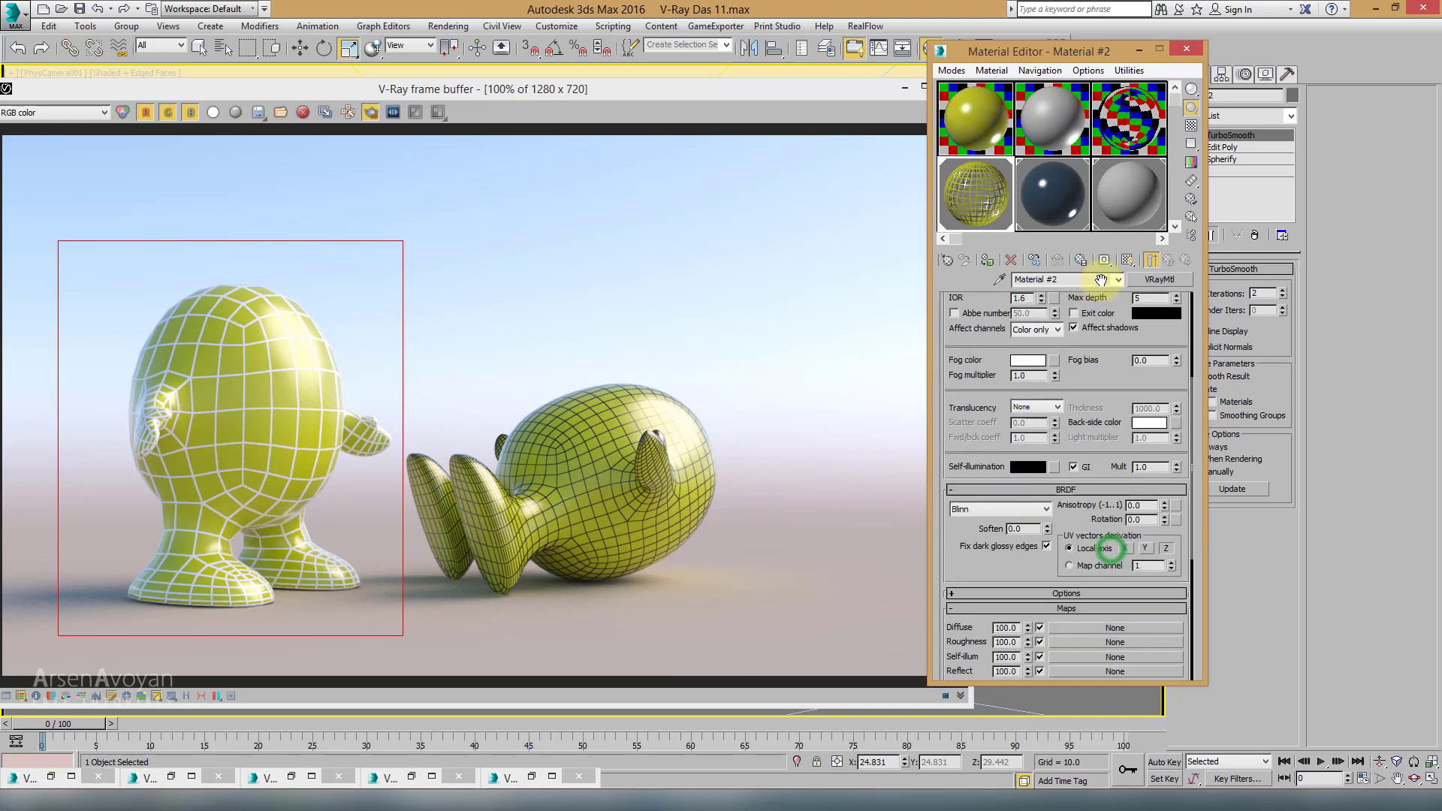
scroll(993, 383, "down", 3)
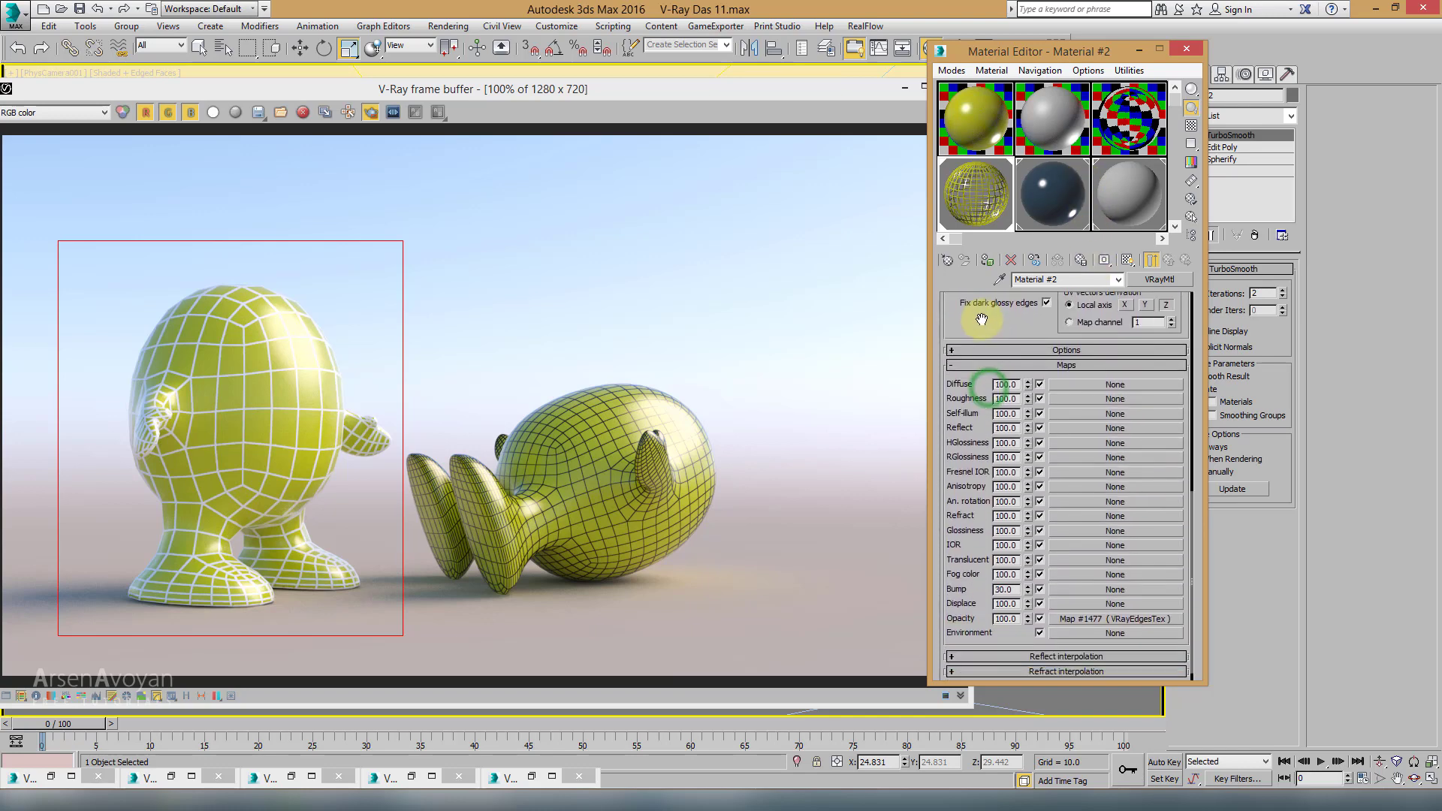
left_click(1089, 608)
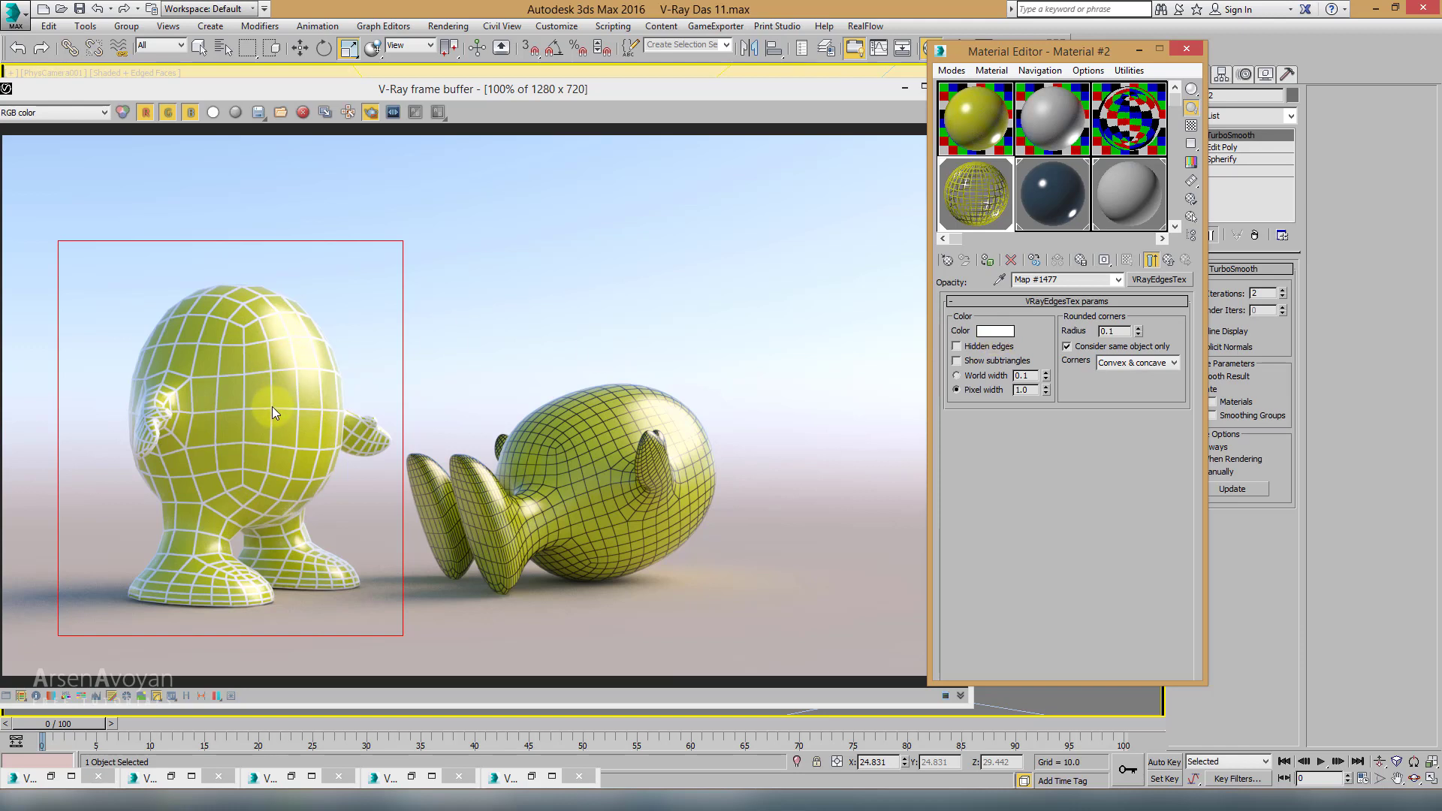
left_click(781, 95)
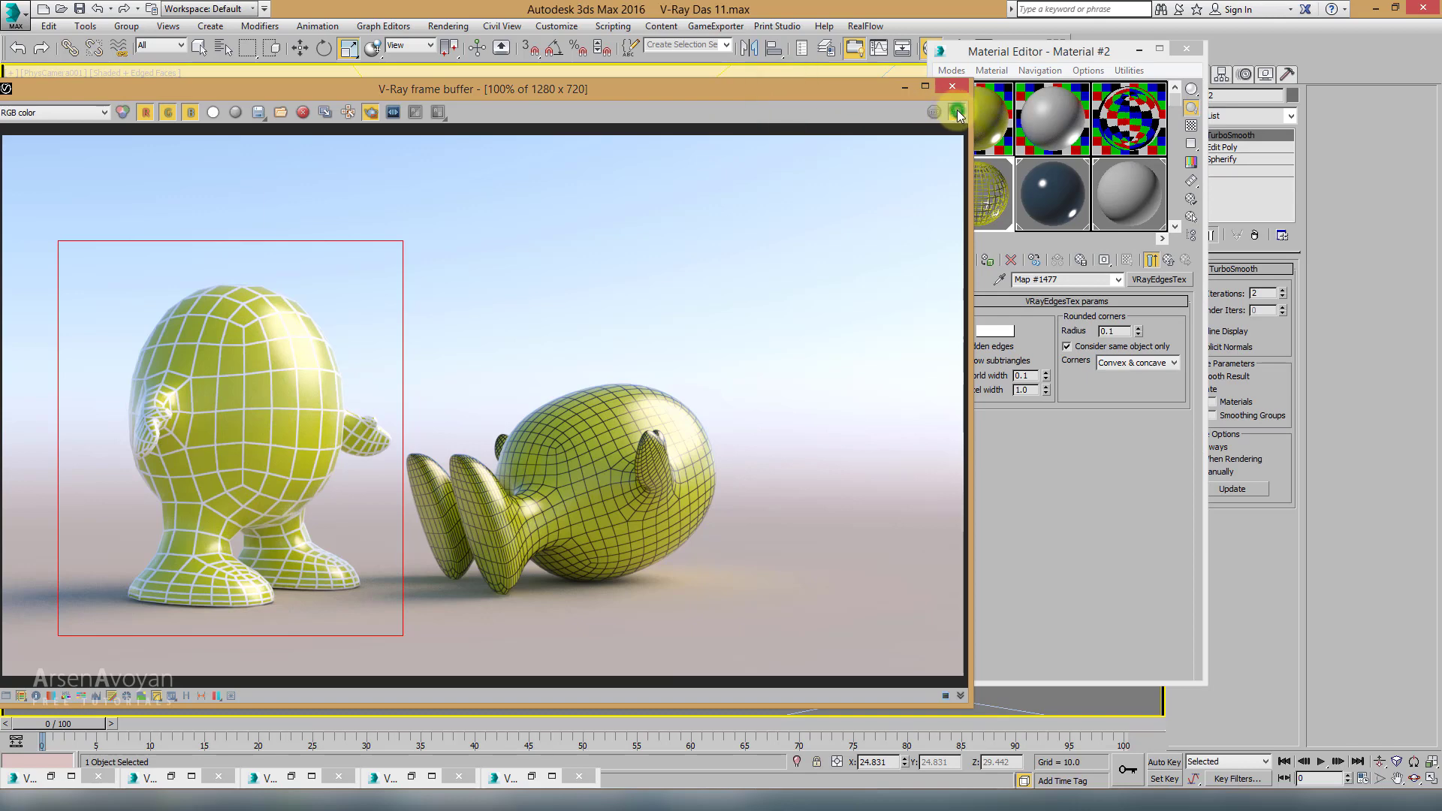
left_click(956, 112)
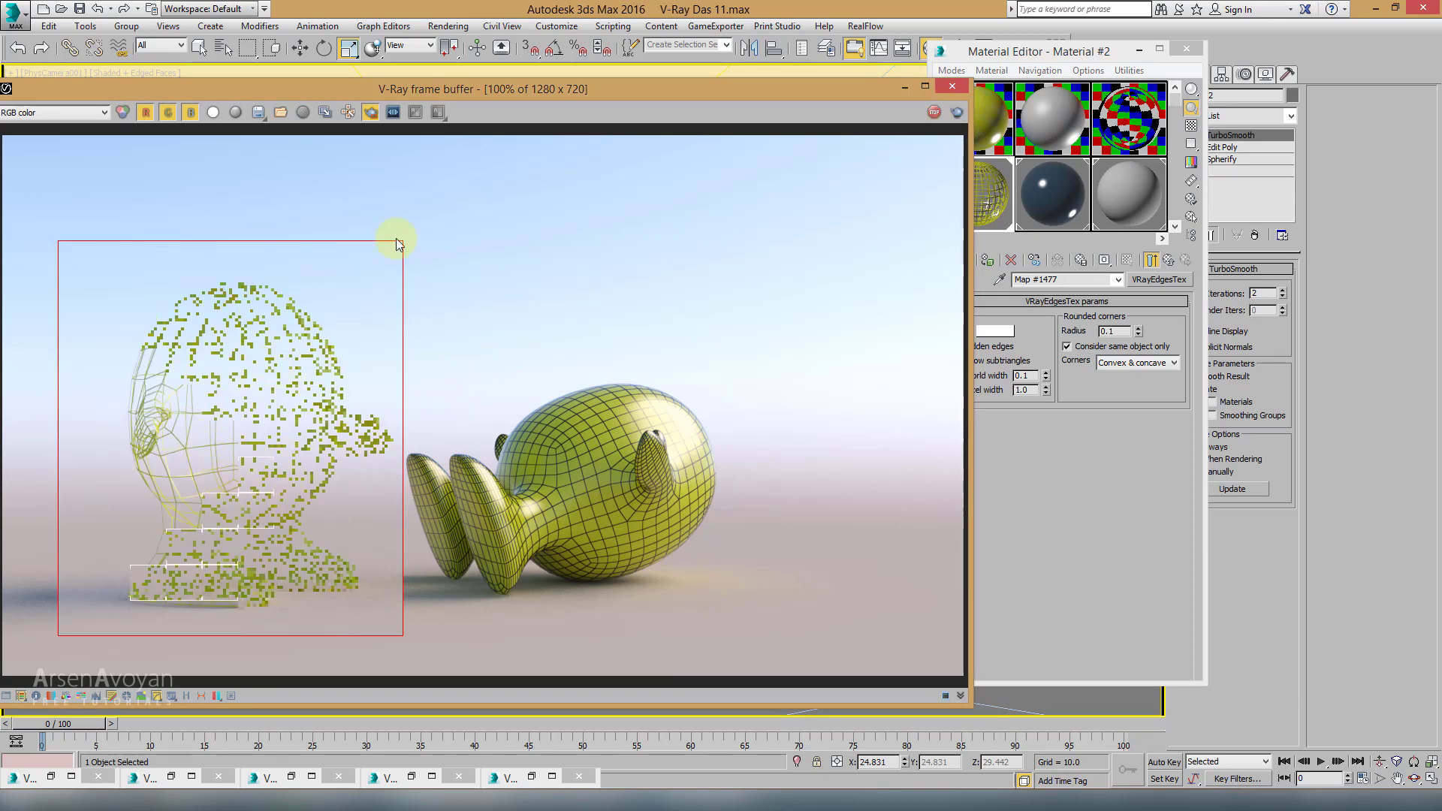
Step: Select both characters in the viewport with the render and material windows closed, and switch from the camera to the Perspective view
left_click_drag(473, 89, 660, 64)
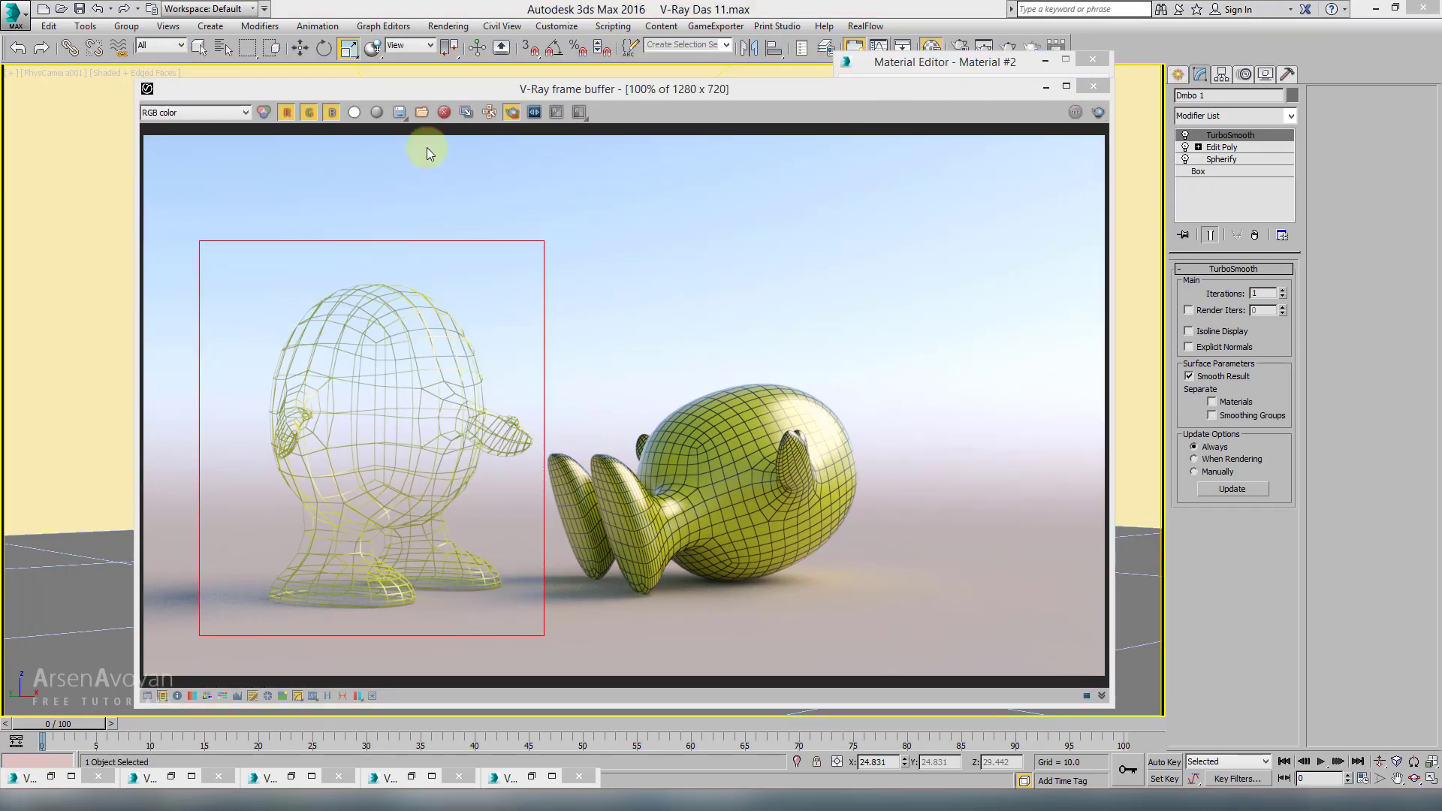
left_click(1093, 86)
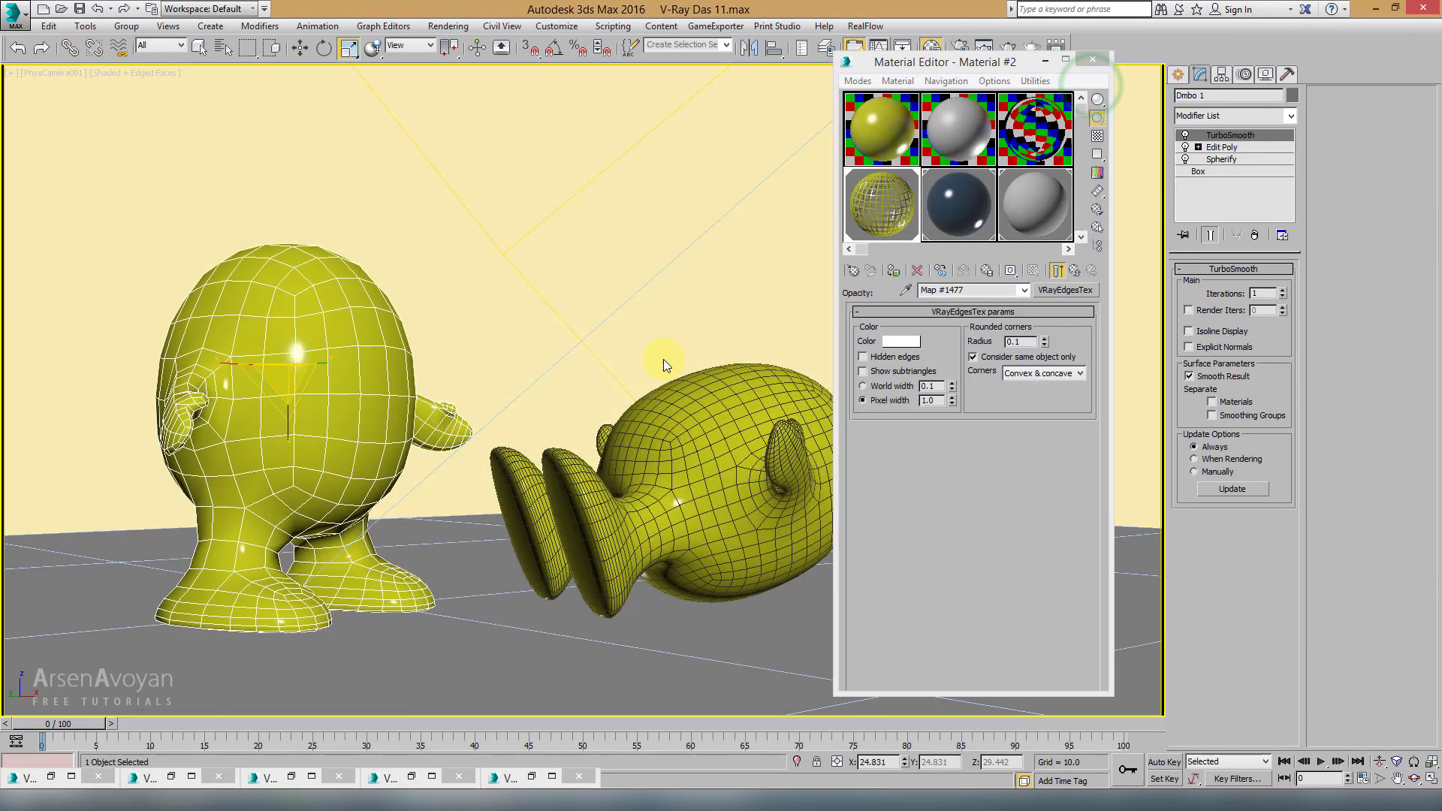
left_click(680, 444, "ctrl")
key("m")
key("p")
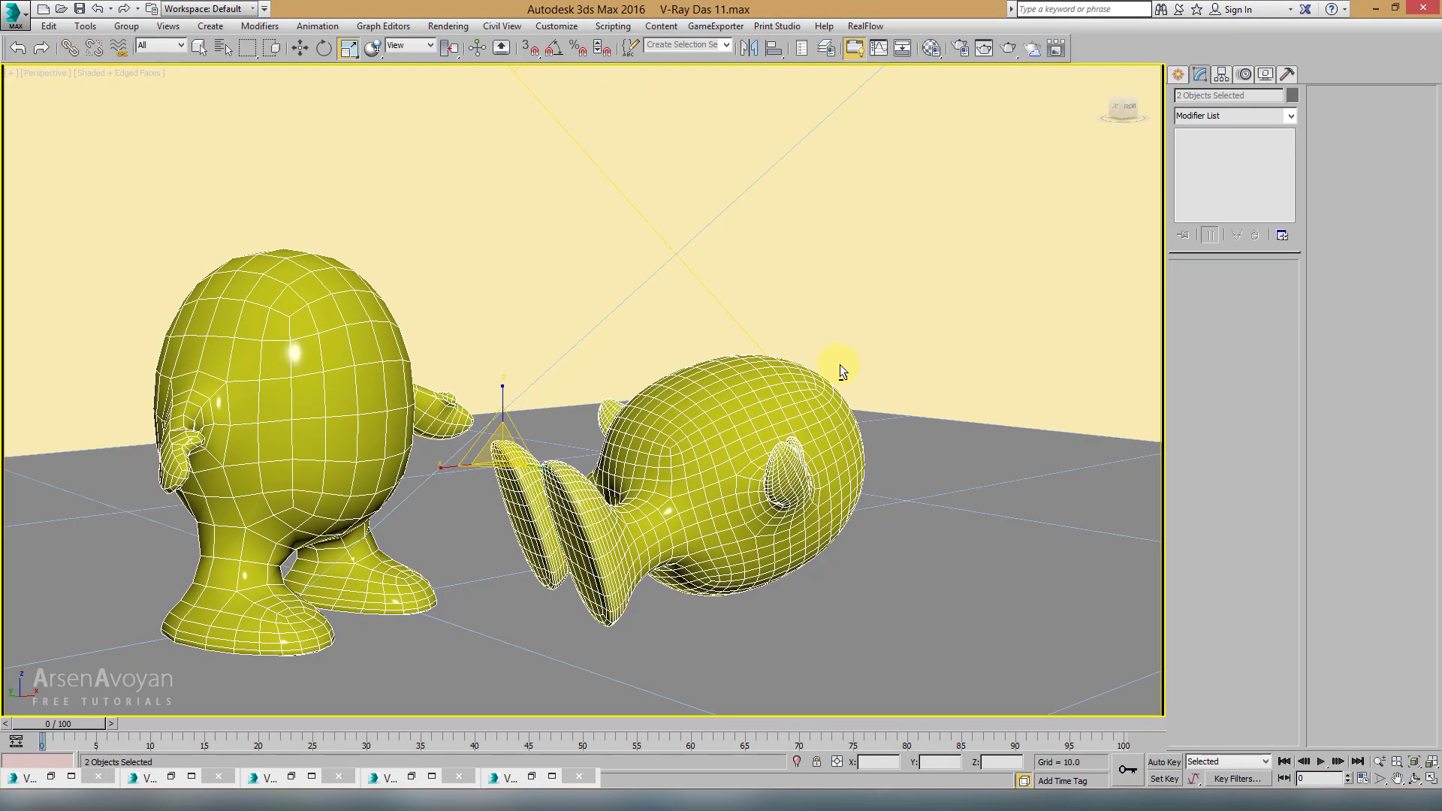
Step: Render the full frame with both see-through wireframe characters from a higher Perspective angle
scroll(836, 367, "down", 4)
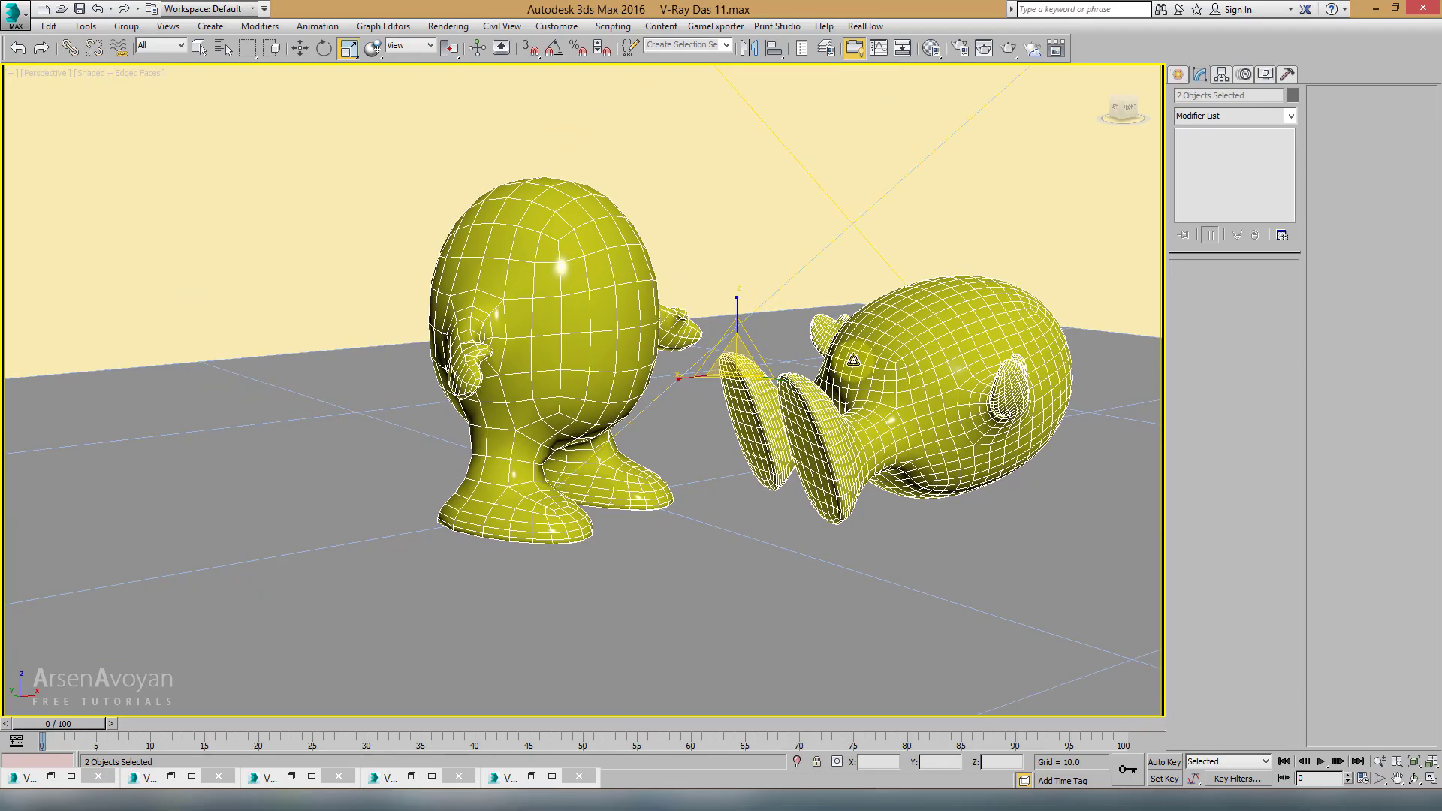
scroll(843, 360, "up", 8)
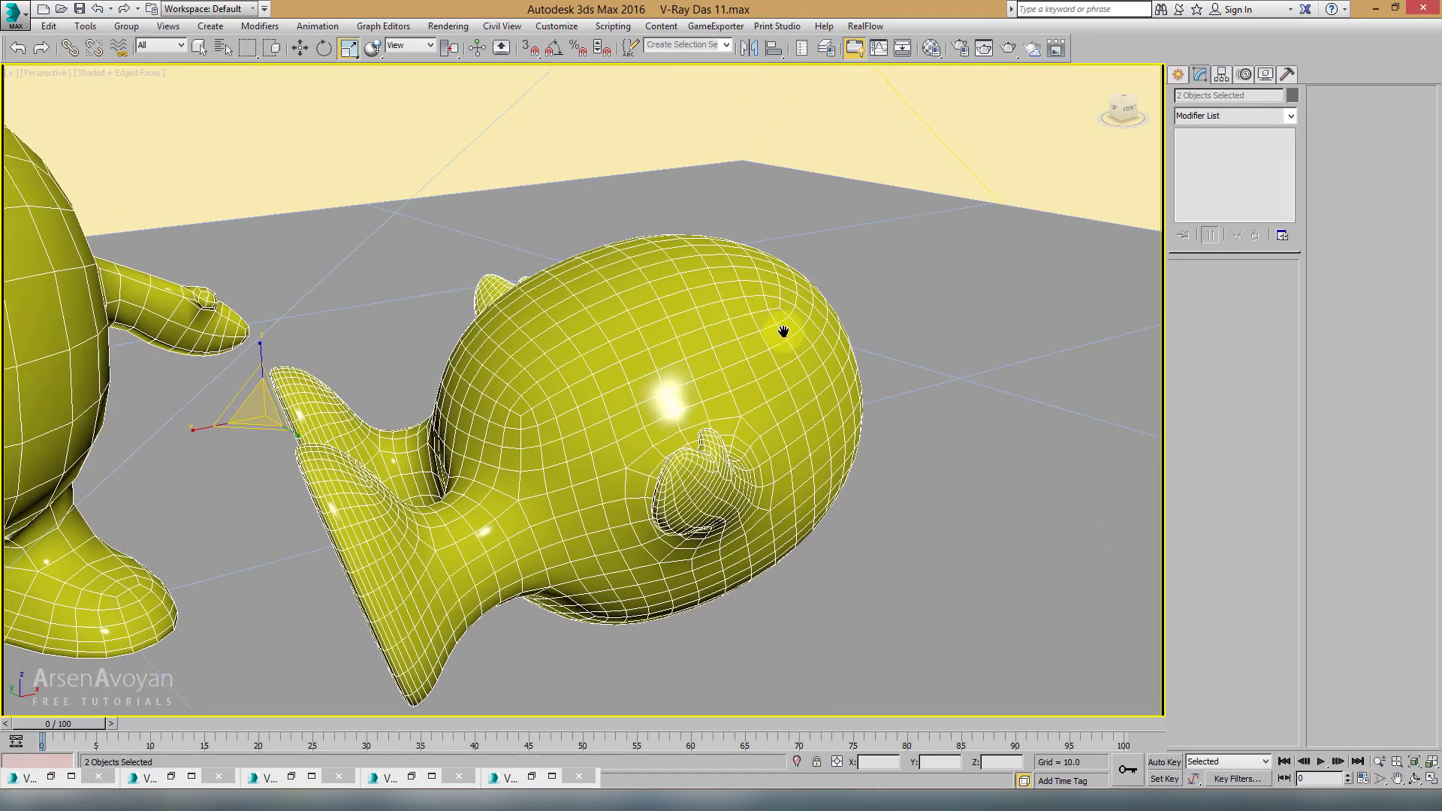
middle_click_drag(842, 360, 942, 375)
scroll(923, 317, "down", 3)
left_click(1009, 51)
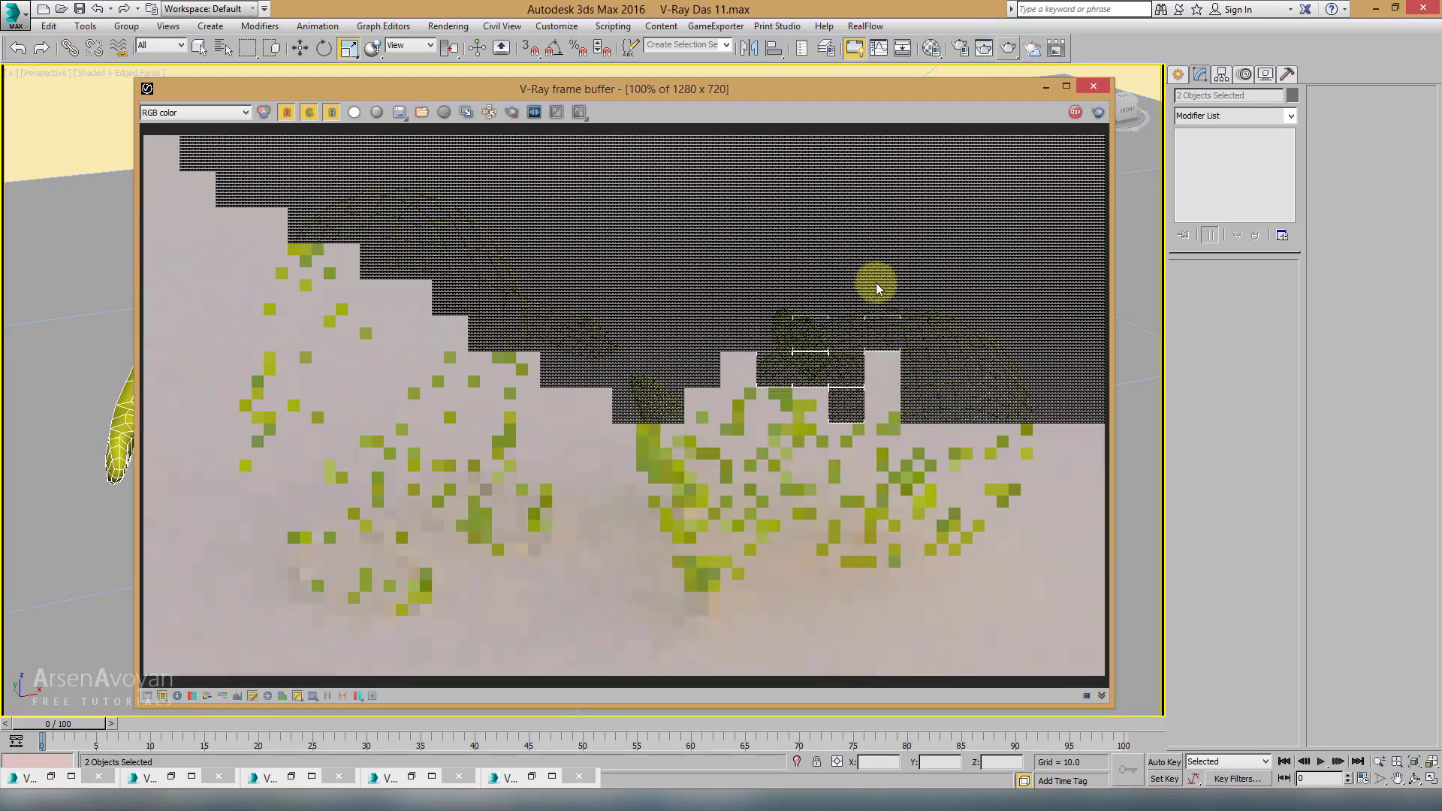
left_click_drag(898, 92, 904, 92)
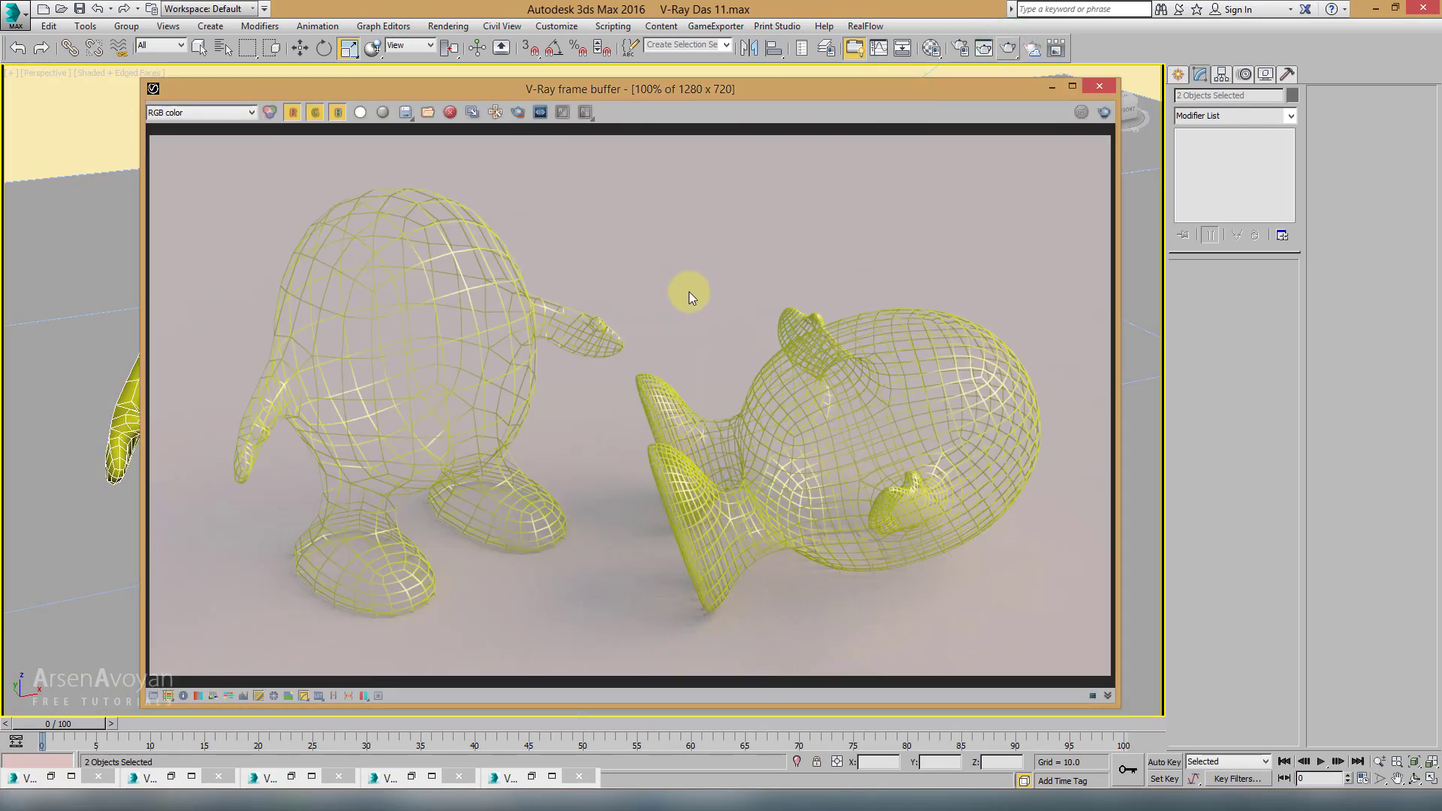
Step: Set the pixel width of Material #2's VRayEdgesTex opacity map to 3.0 and close the frame buffer
left_click(931, 49)
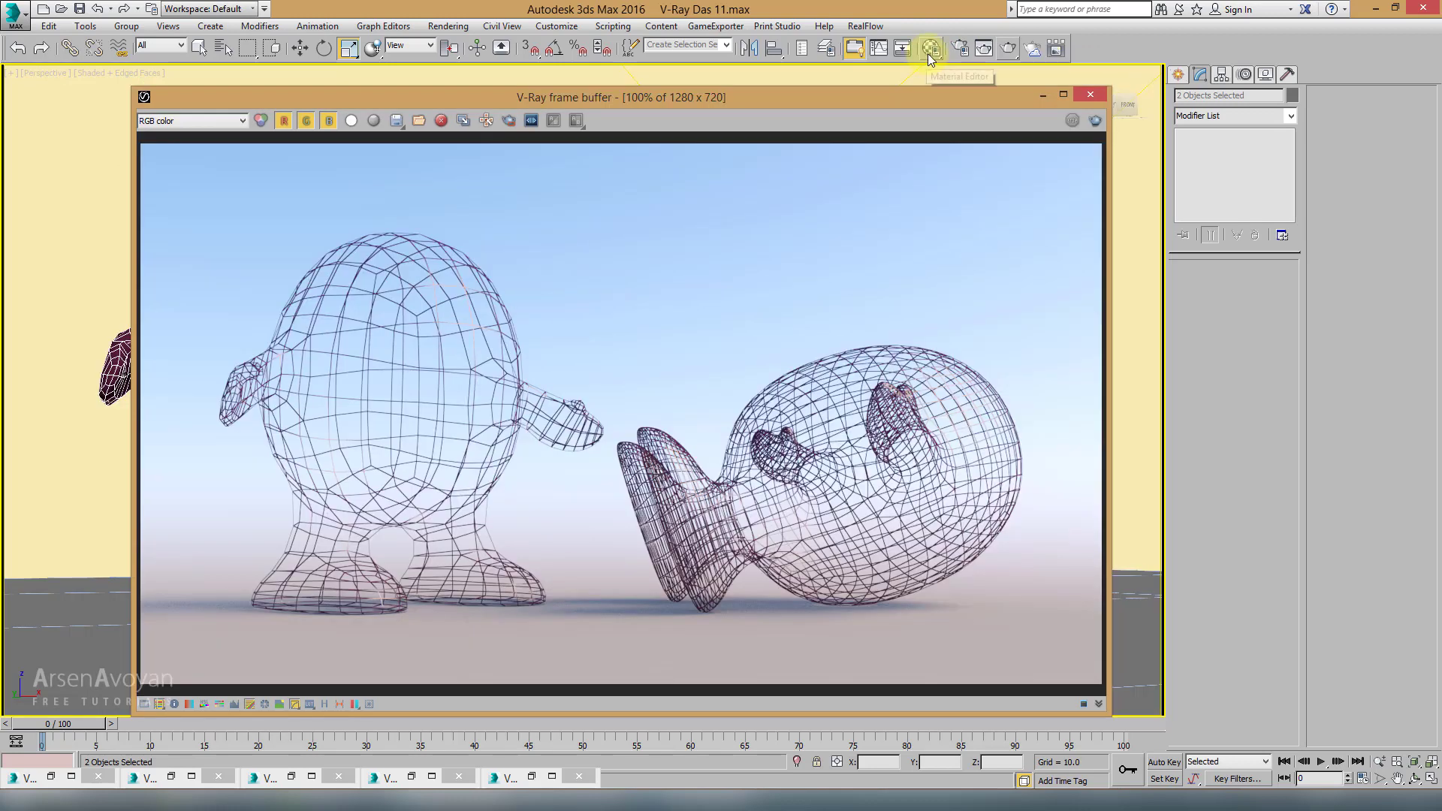
left_click(931, 49)
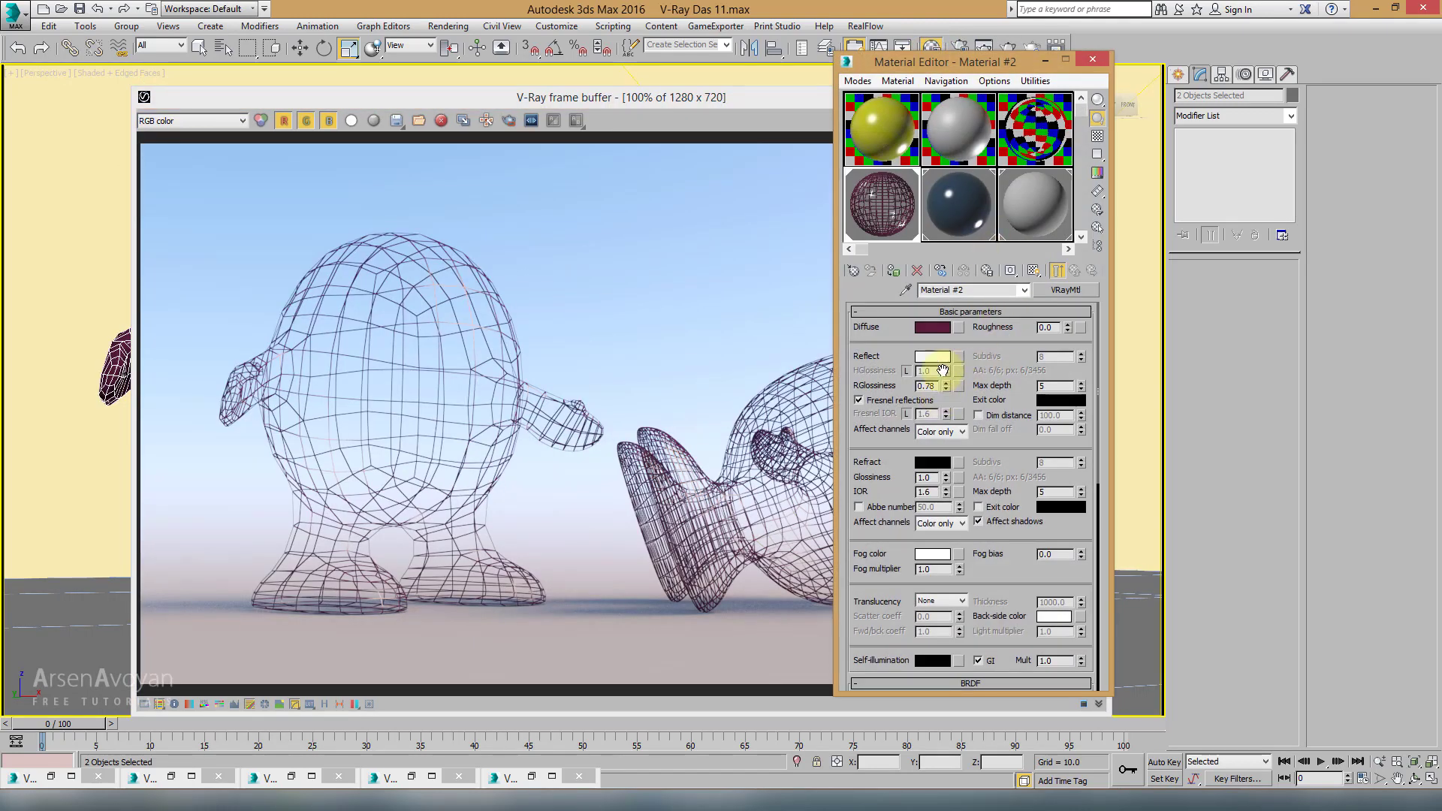
scroll(1007, 589, "down", 10)
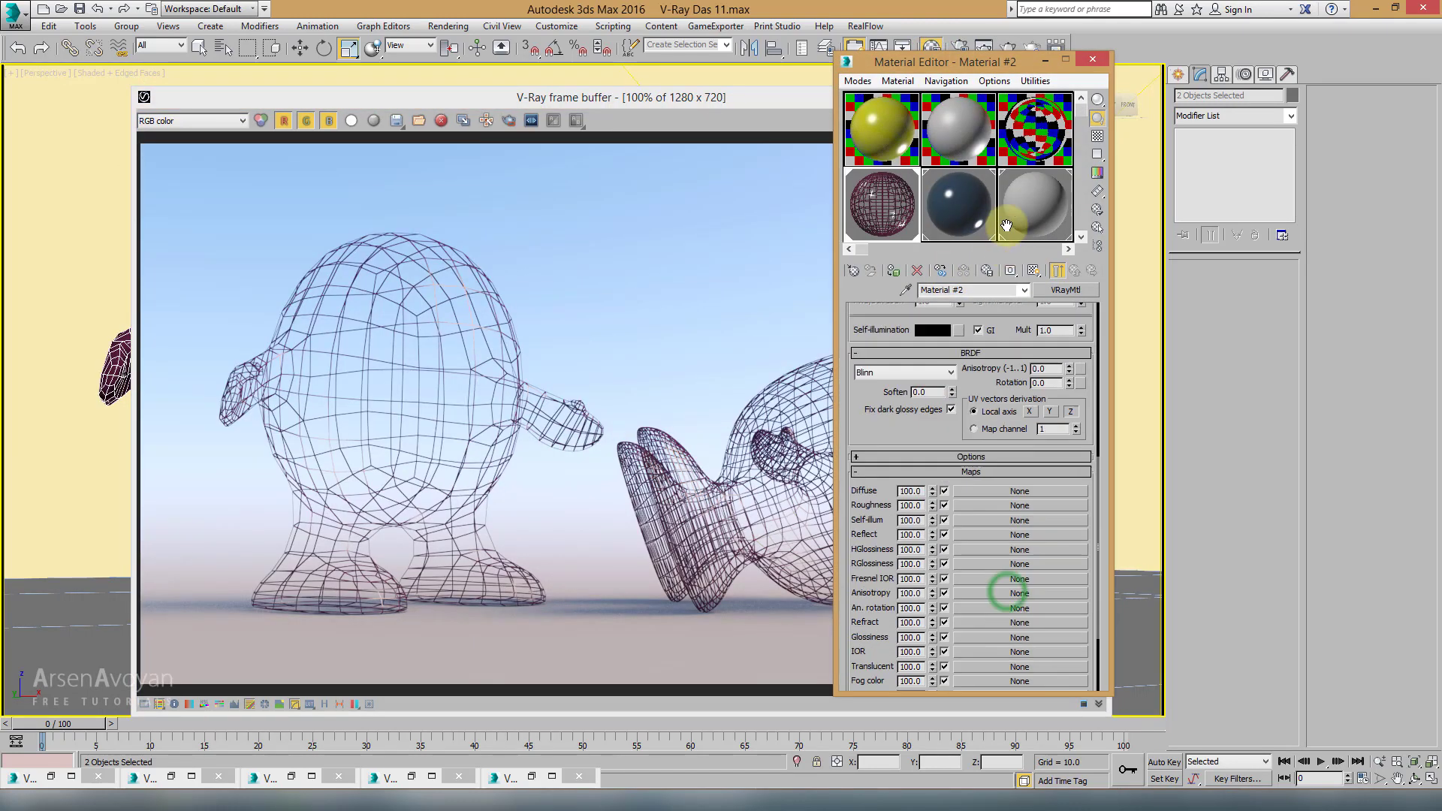
left_click(1018, 675)
left_click(931, 400)
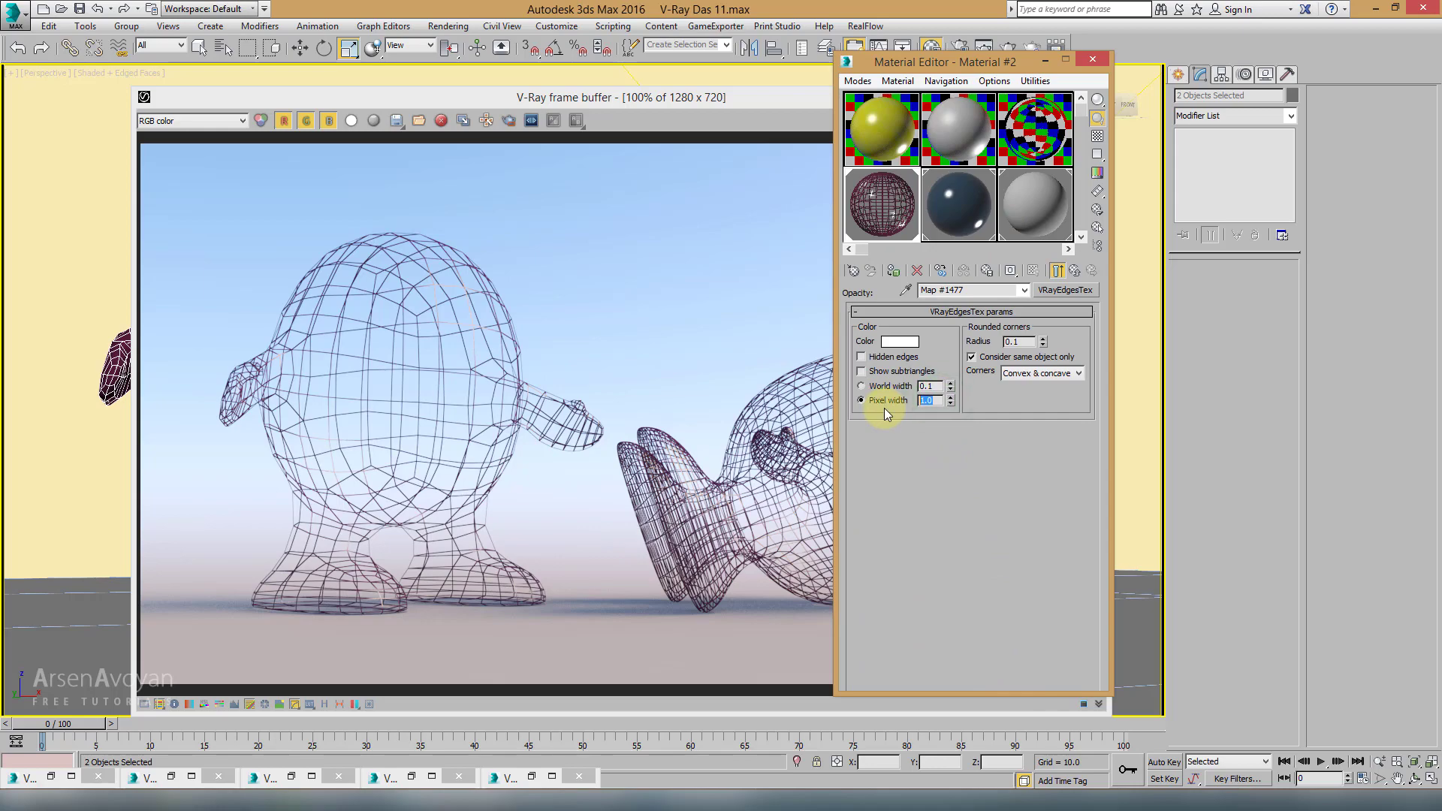
left_click(745, 277)
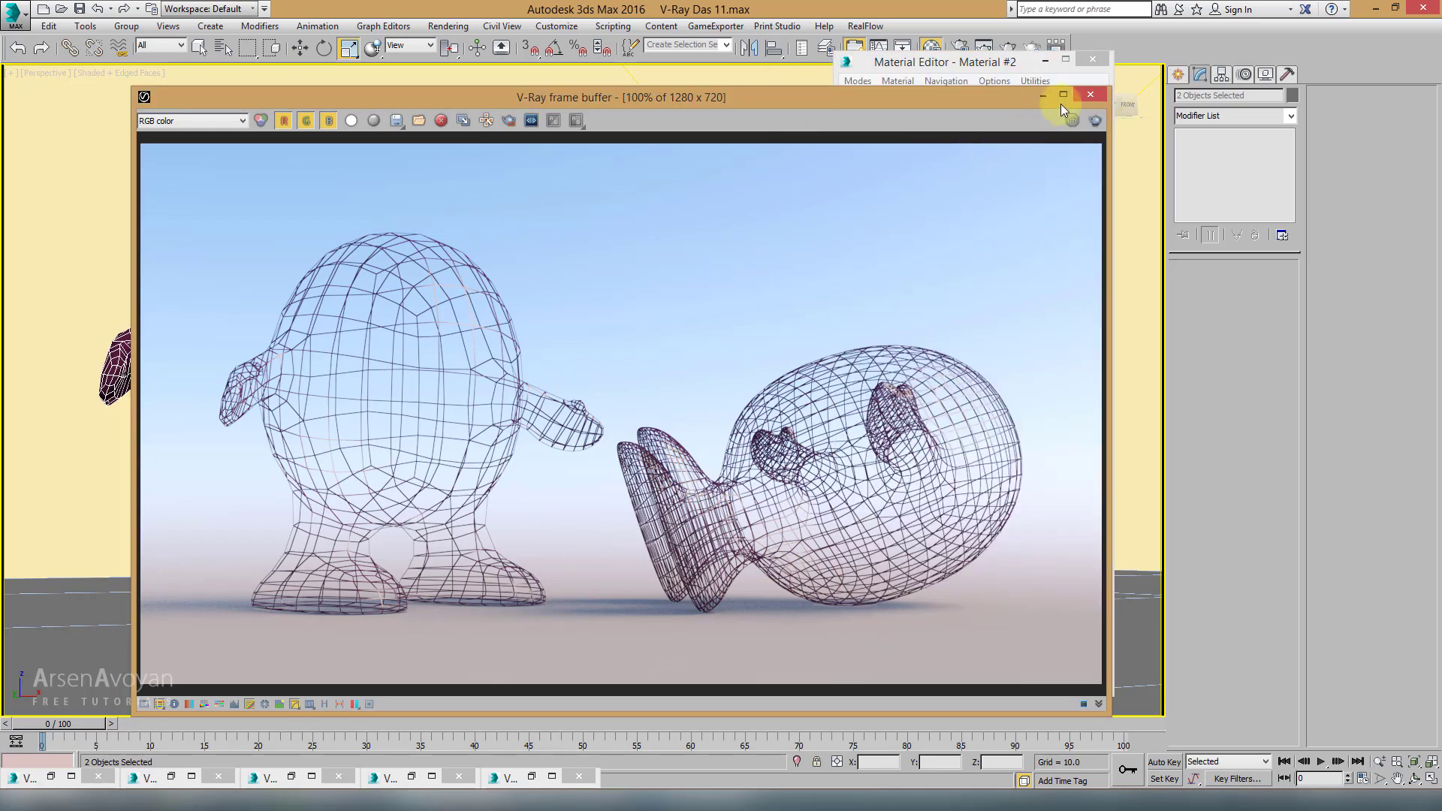
left_click(1090, 94)
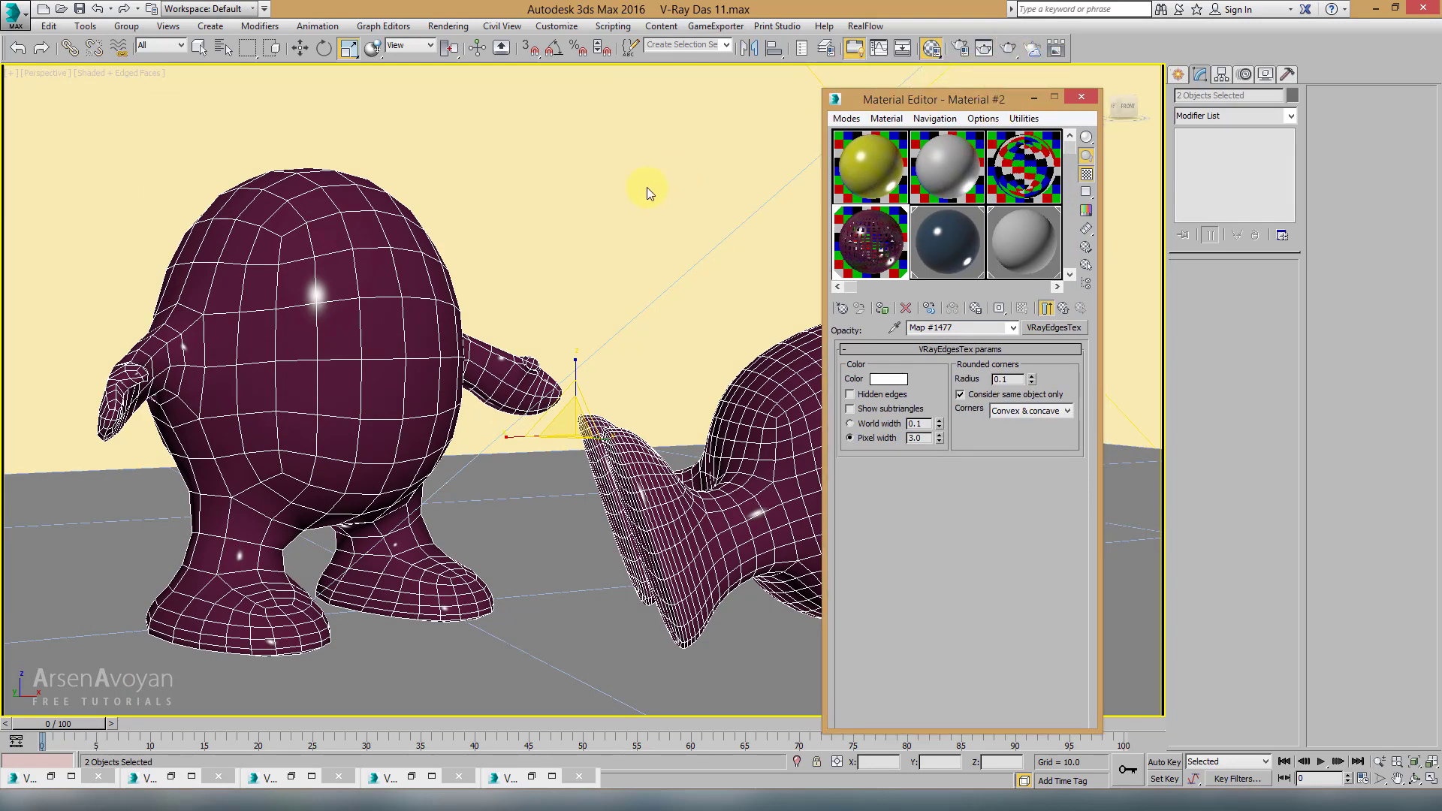
Step: Render both characters with the thicker see-through wireframe and review Material #2's maps beside the result
left_click(1008, 48)
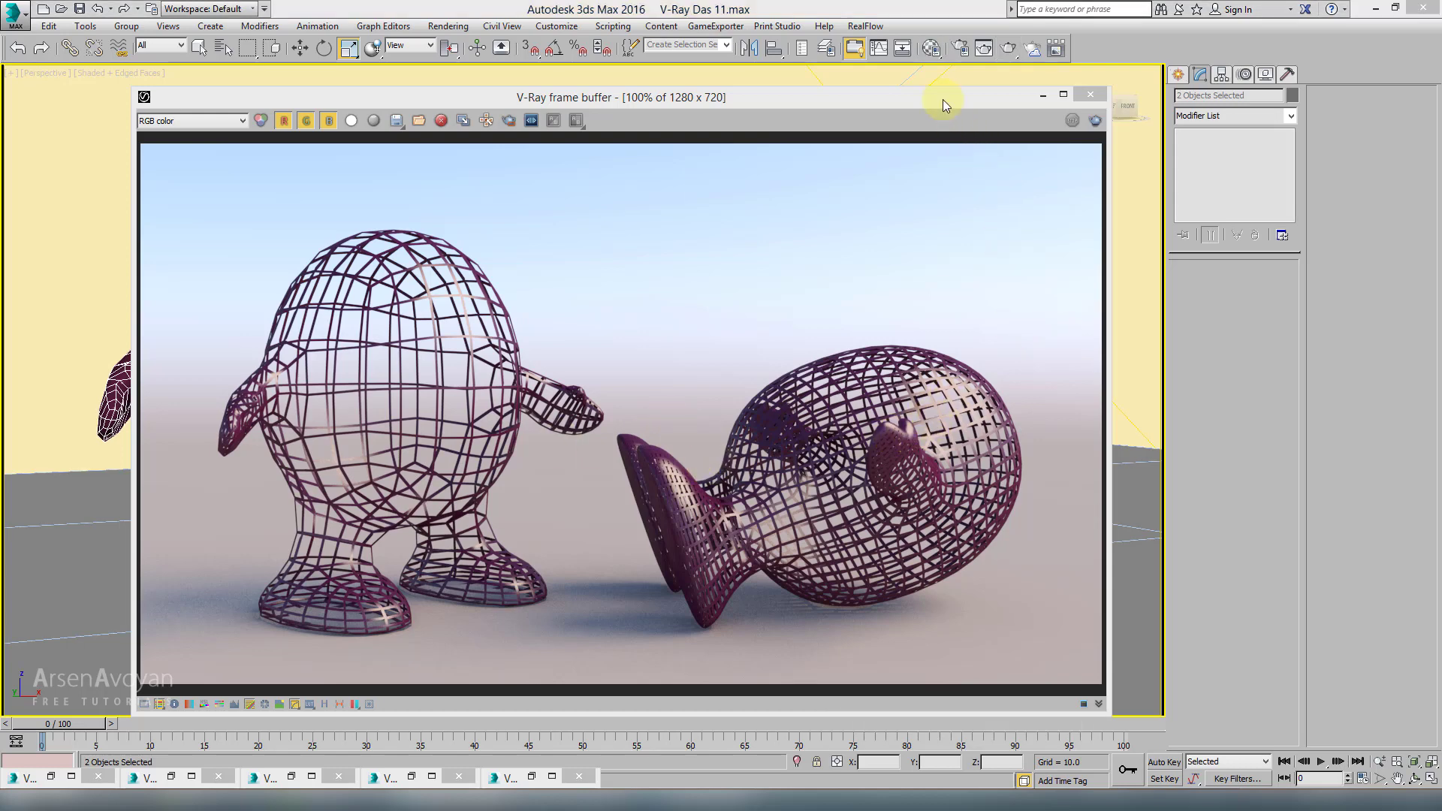
left_click(931, 50)
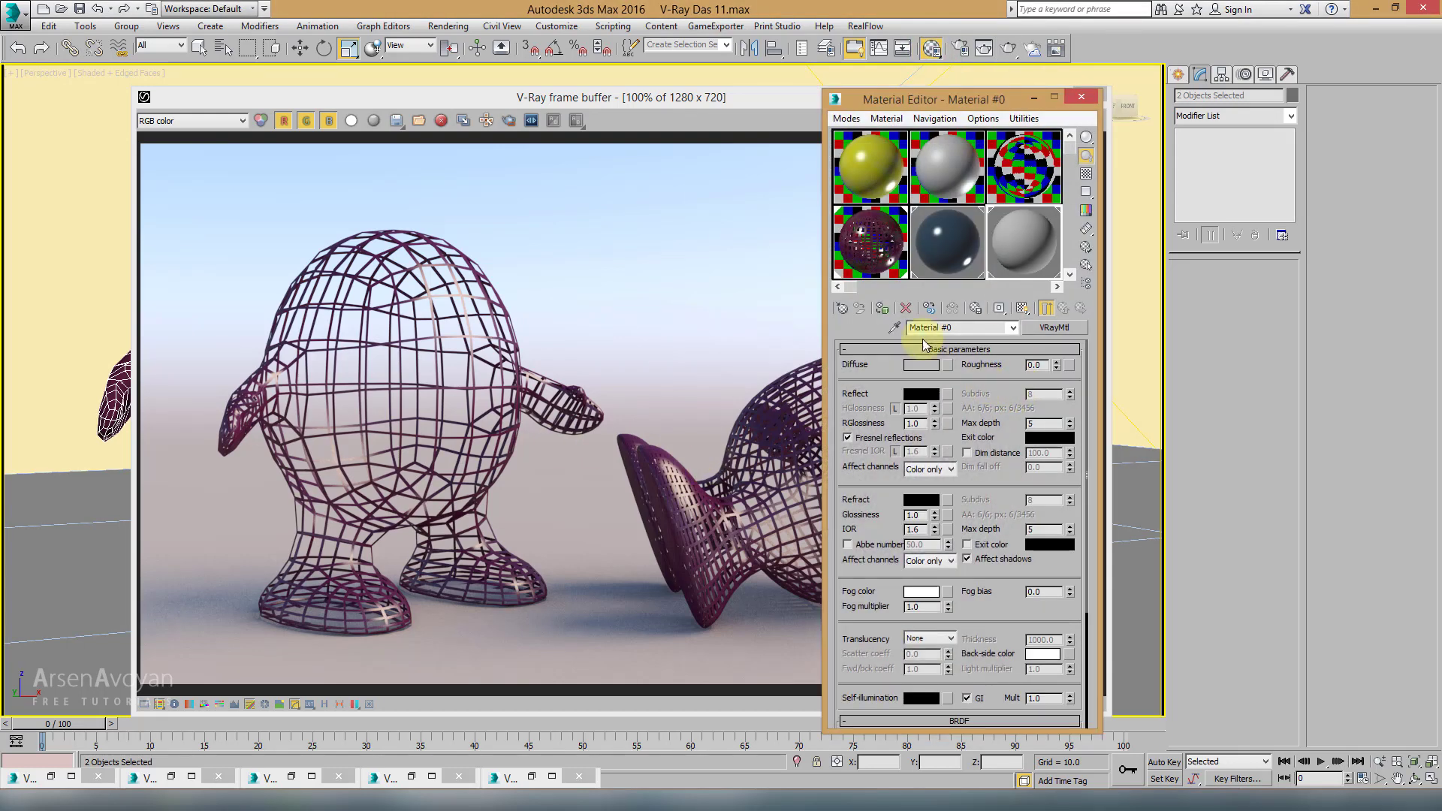
left_click(905, 249)
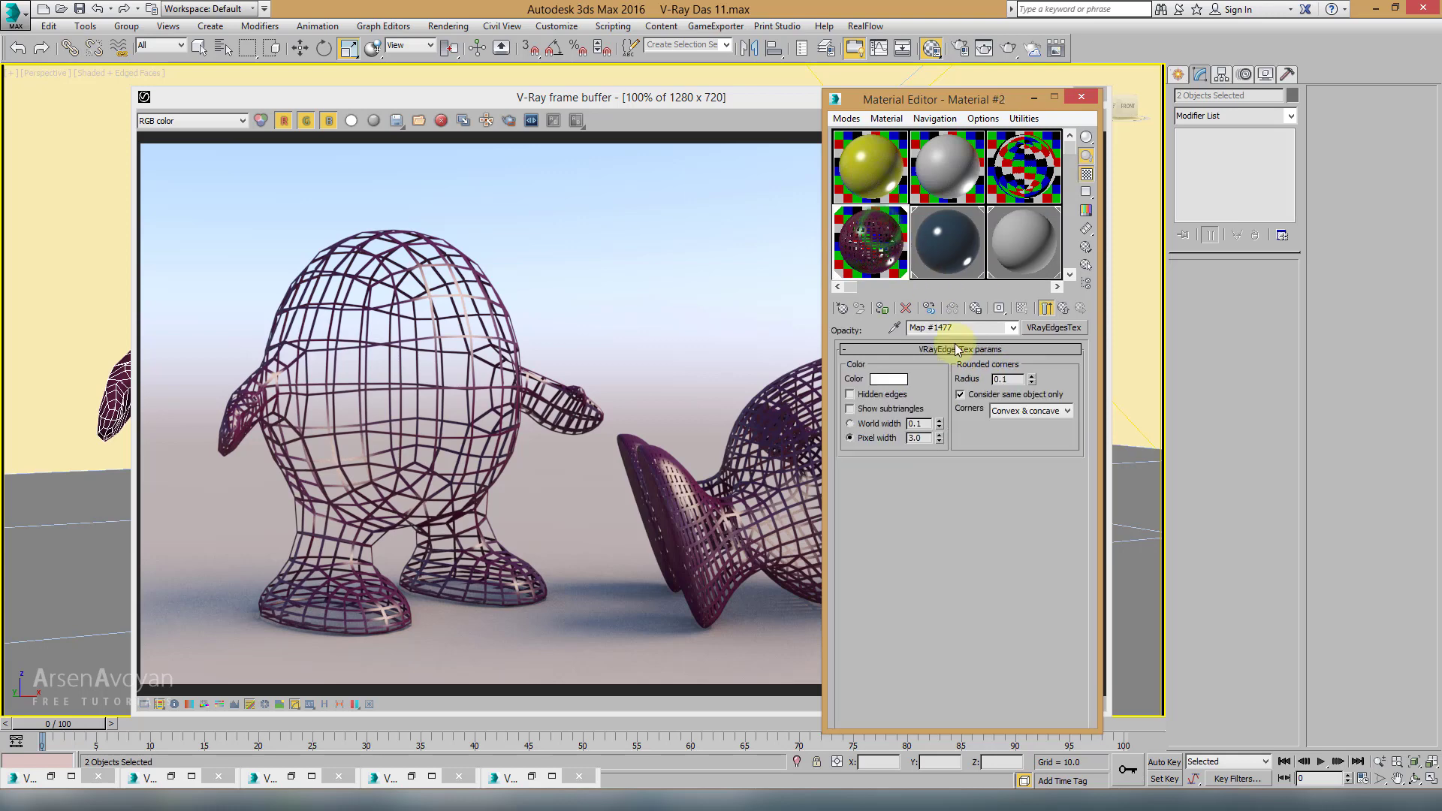
left_click(1063, 308)
scroll(909, 437, "down", 3)
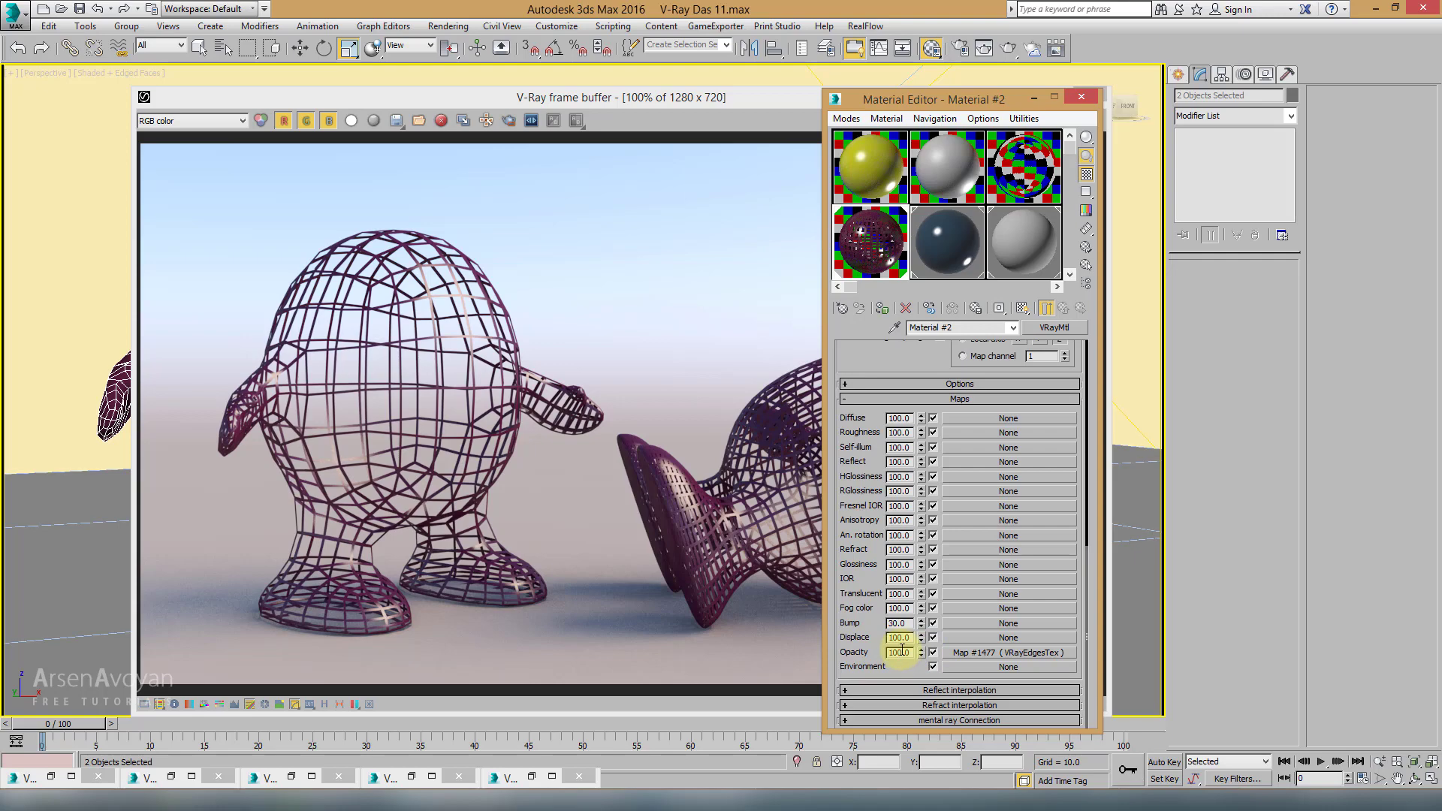
left_click(683, 506)
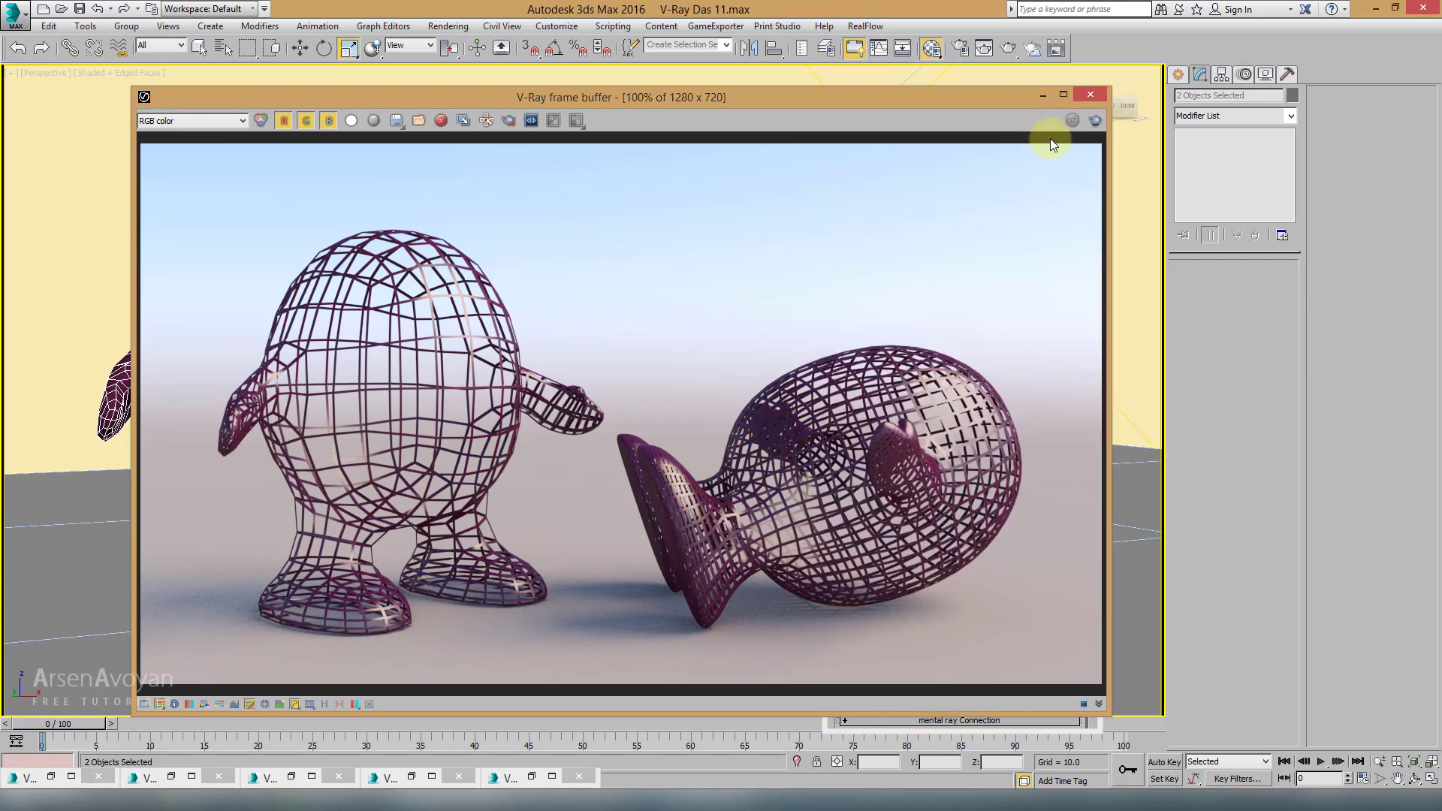
left_click(1090, 98)
Step: Set the TurboSmooth iterations to 3 on both the standing and the lying character
left_click(871, 168)
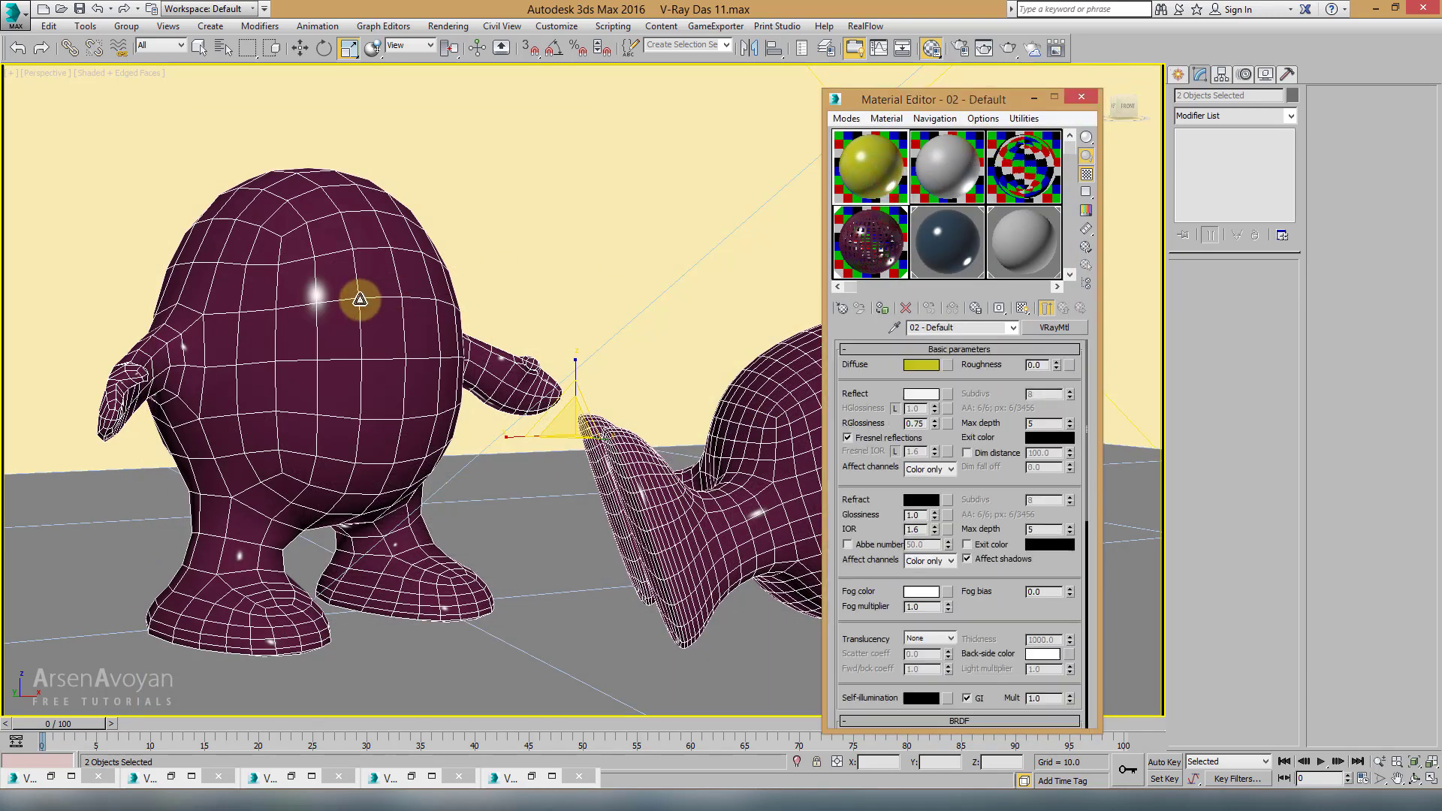
left_click(363, 344)
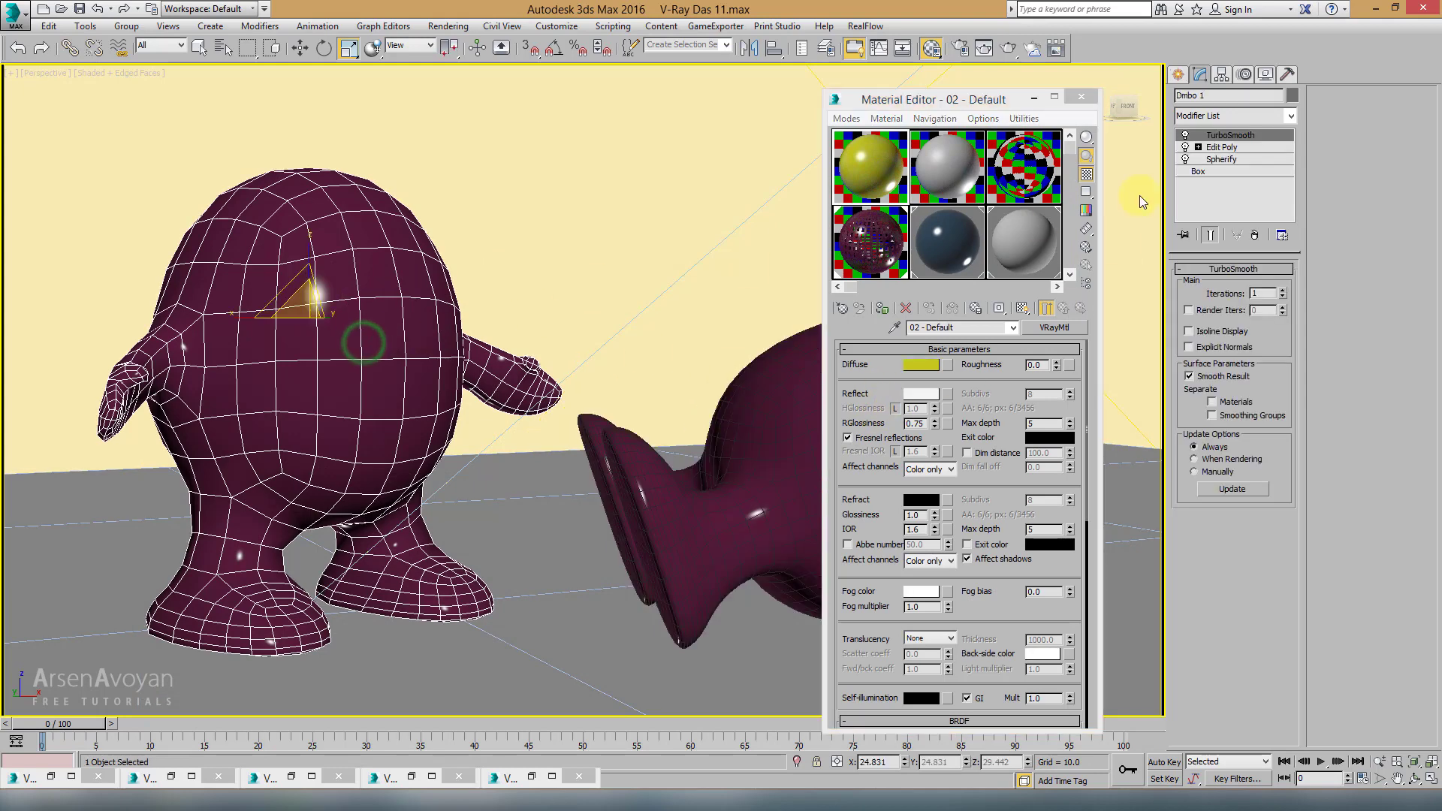
left_click(1283, 290)
left_click(1283, 291)
left_click(1282, 290)
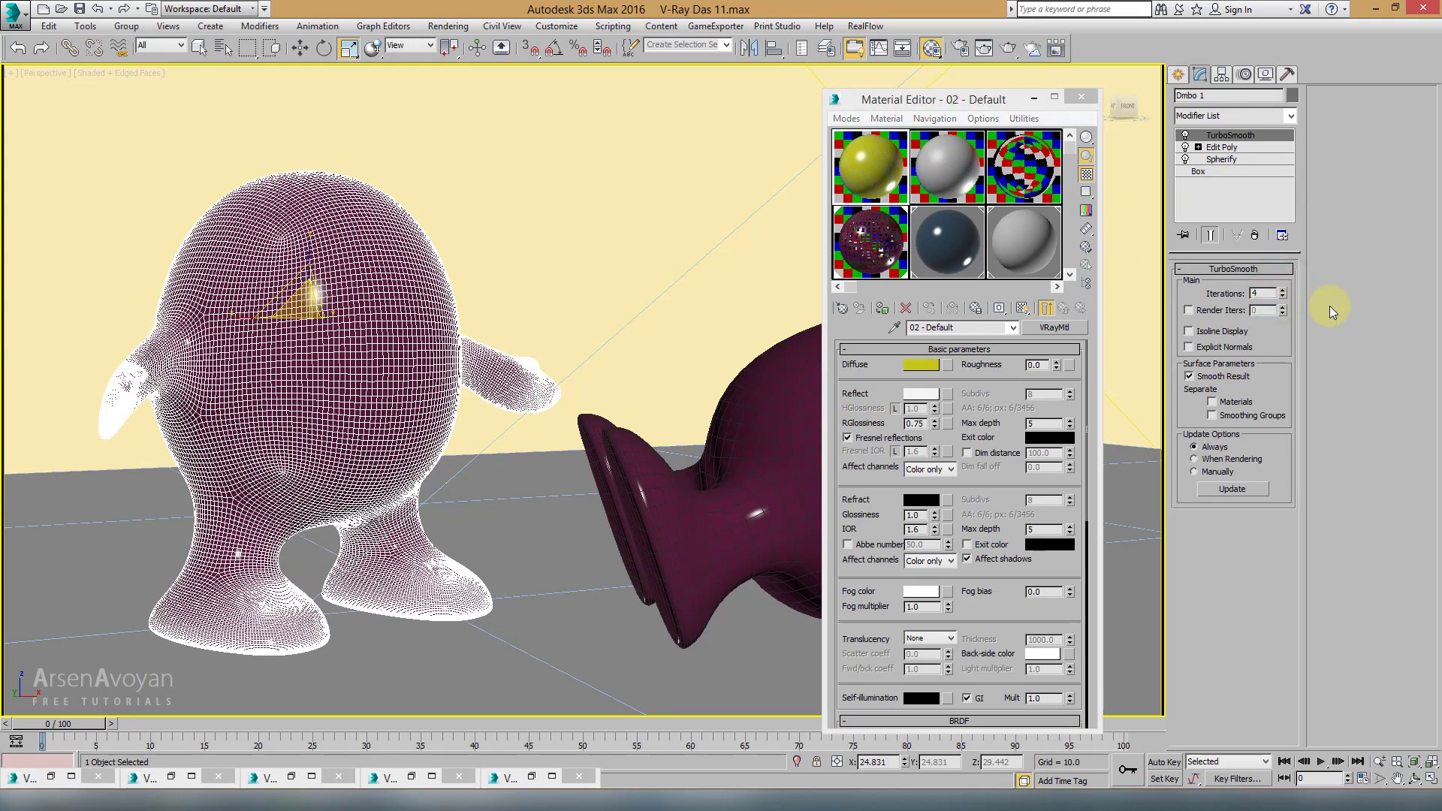
left_click(1282, 297)
left_click(721, 489)
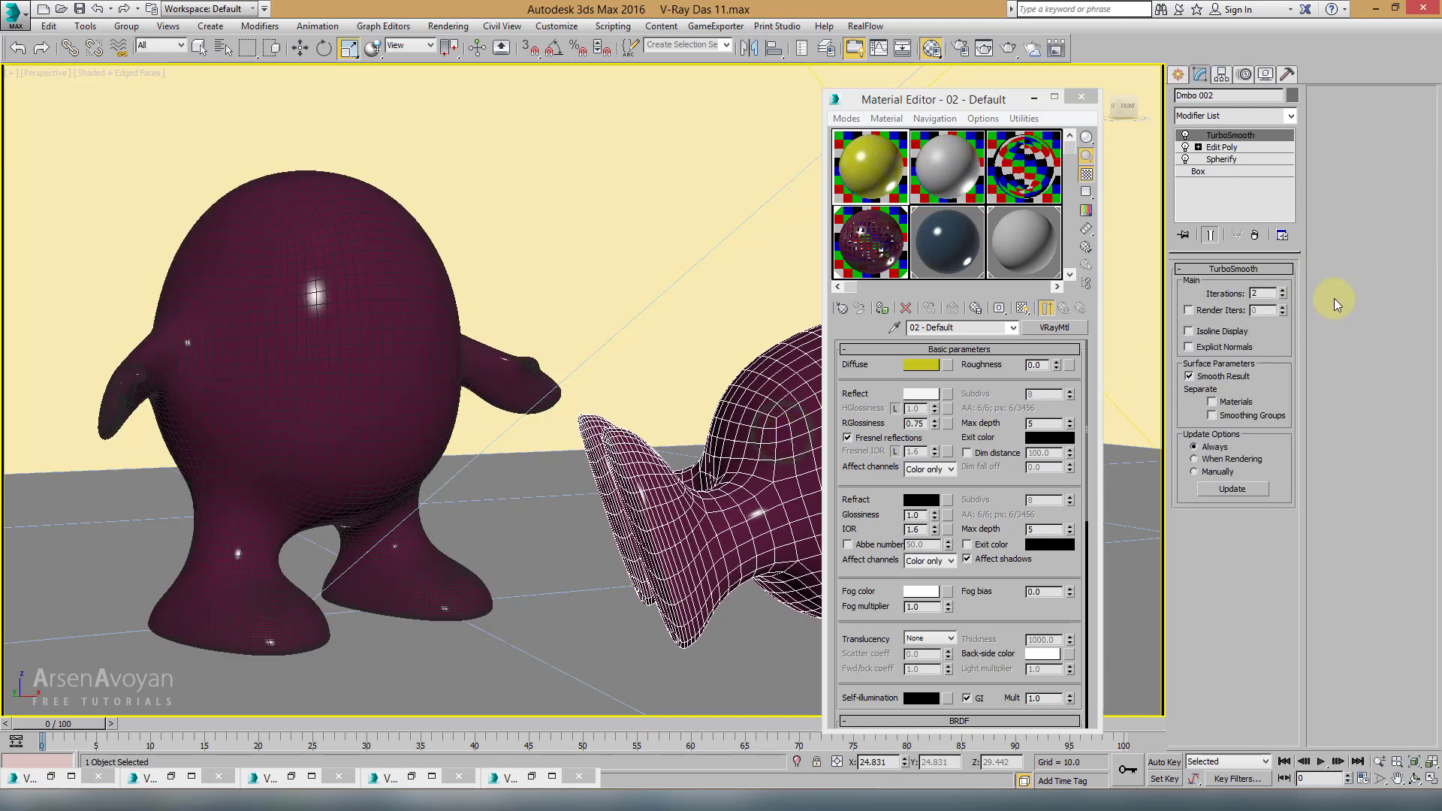
left_click(1284, 291)
Step: Assign the yellow 02 - Default material to the standing character and the light grey 01 - Default to the lying one, and render both
left_click(291, 294)
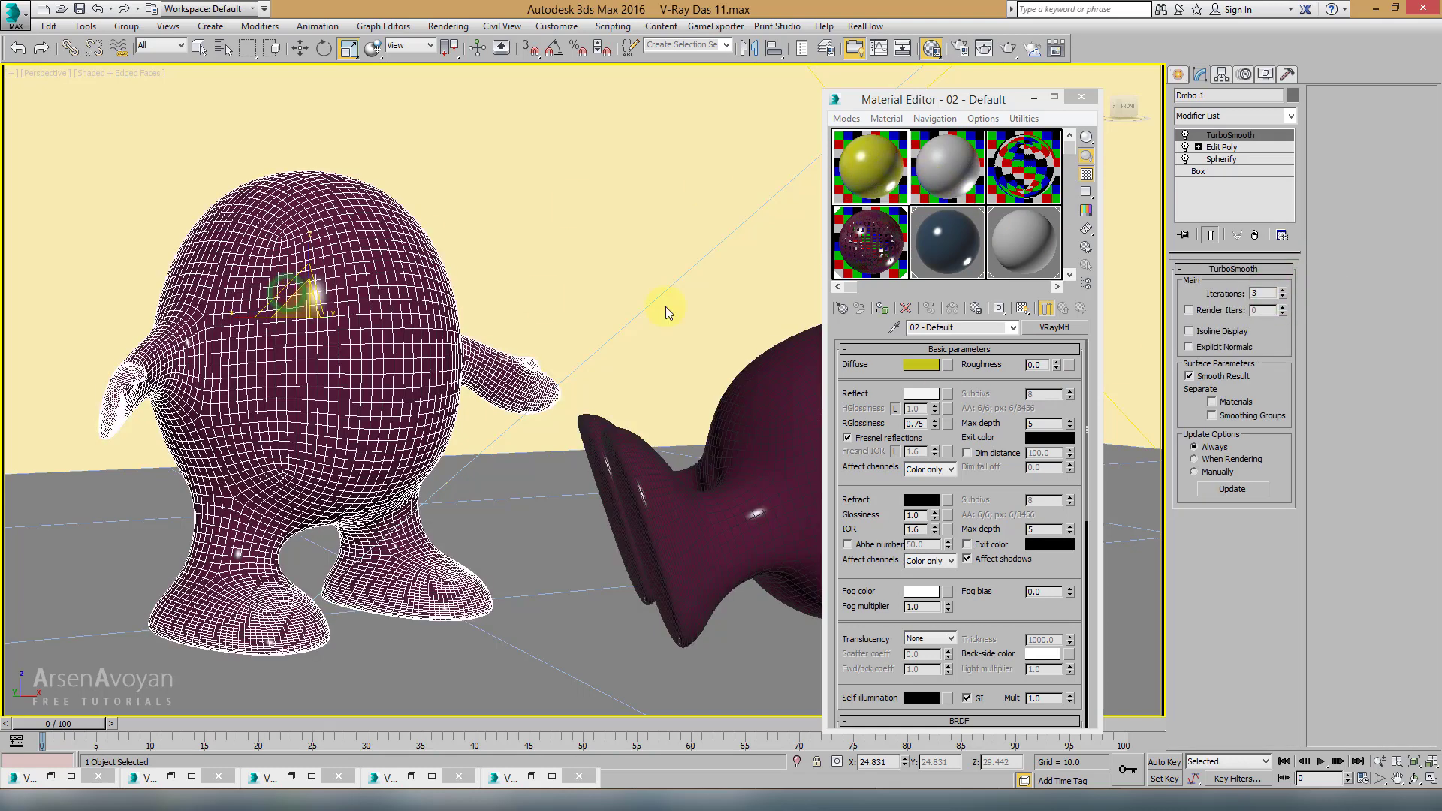
left_click(884, 310)
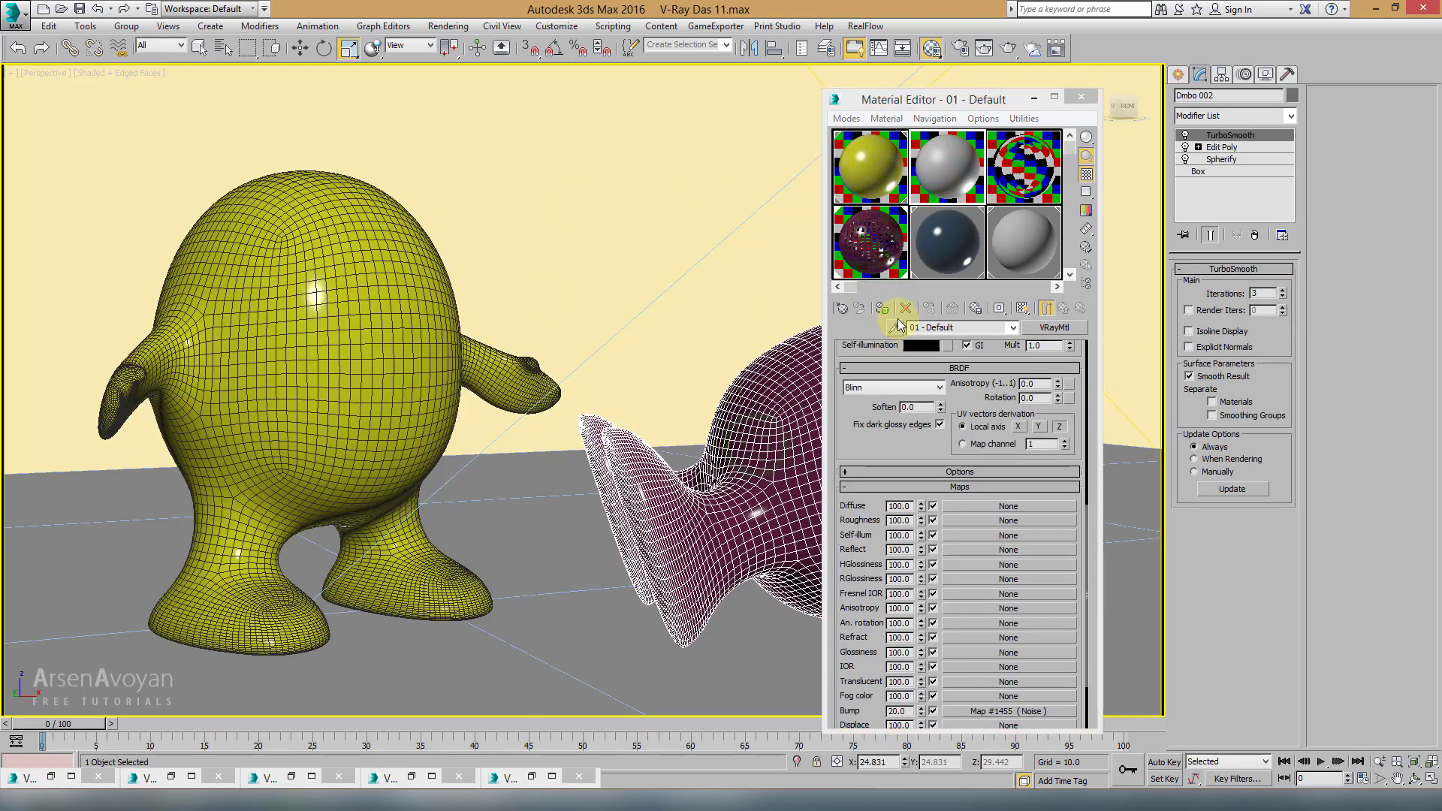
left_click(874, 169)
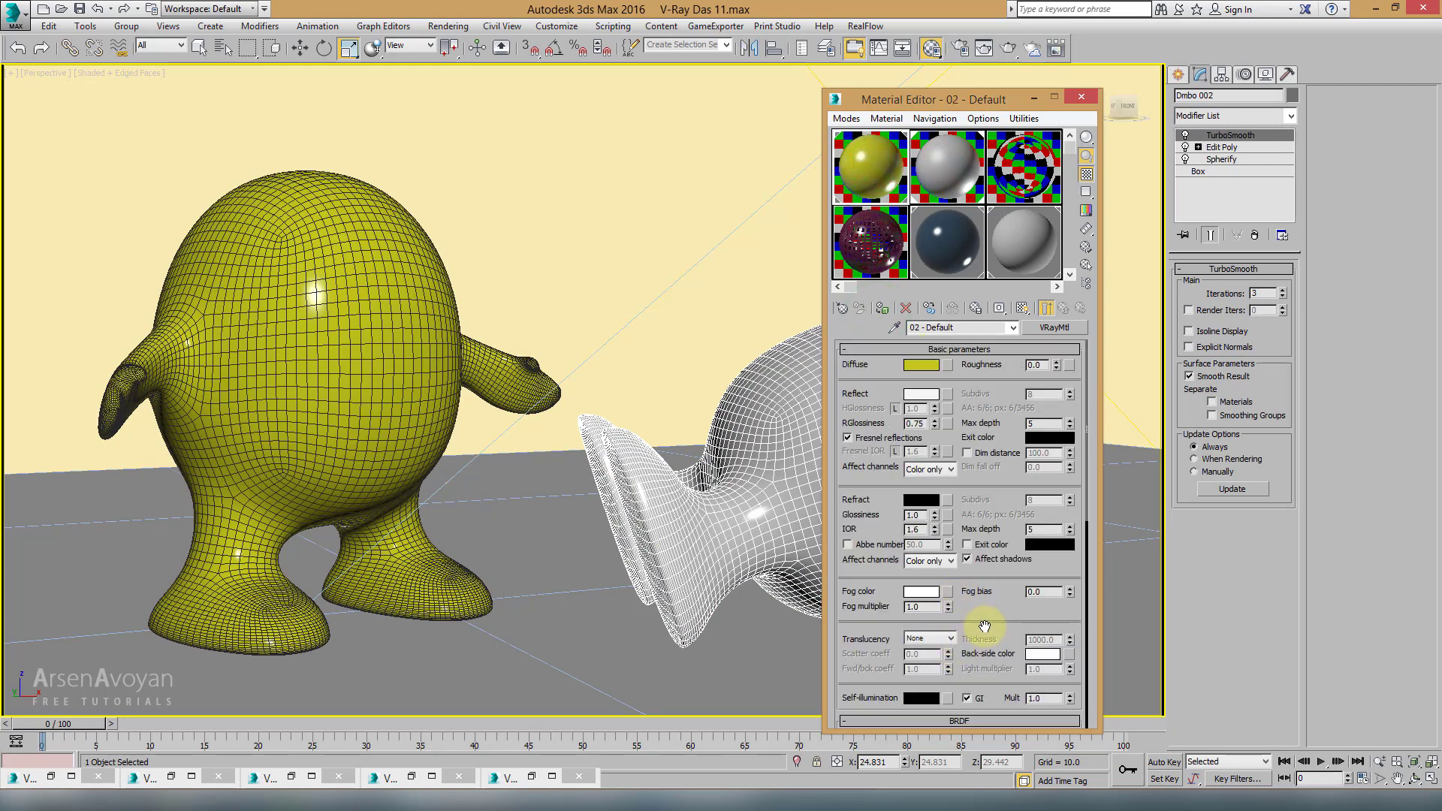
left_click_drag(991, 622, 988, 332)
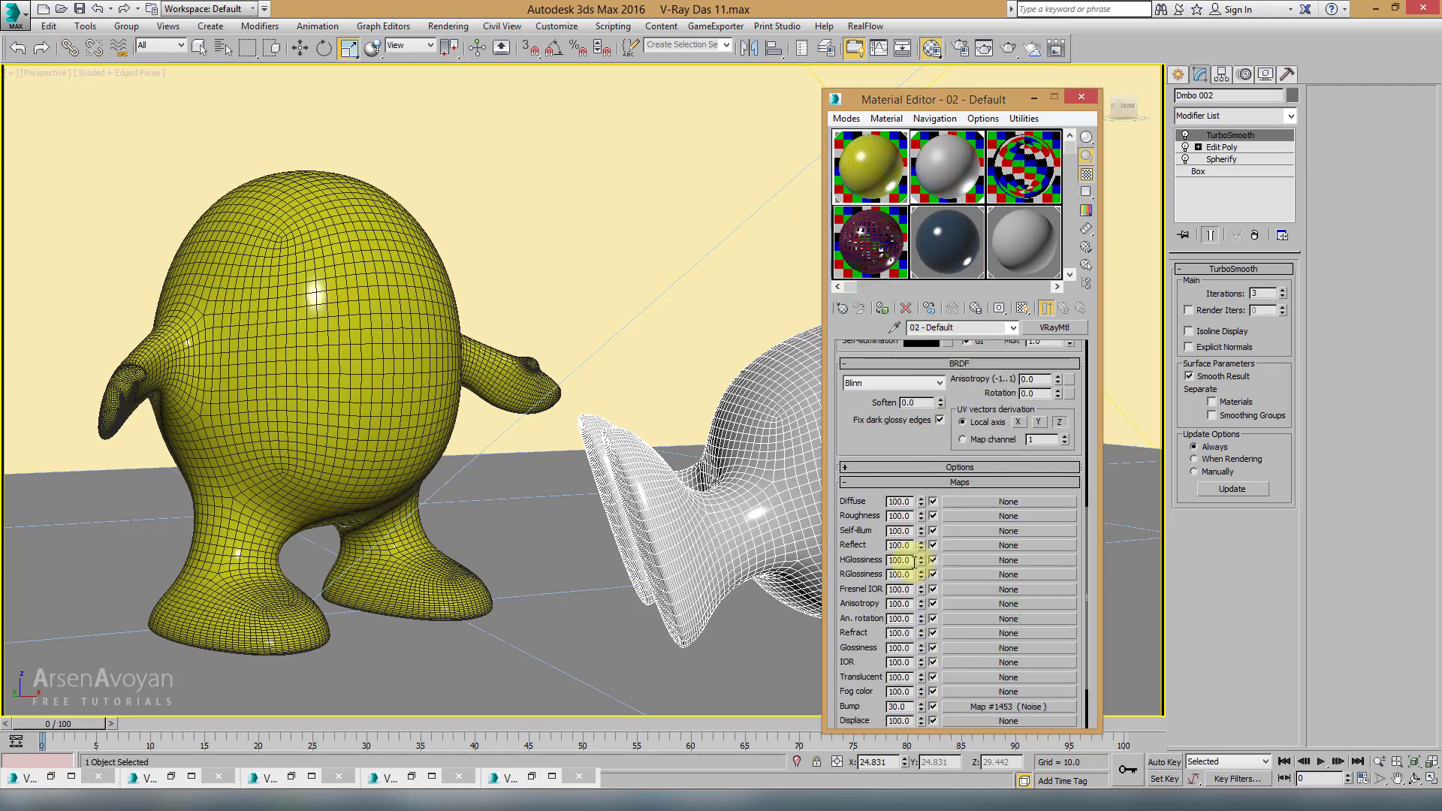
scroll(897, 443, "down", 2)
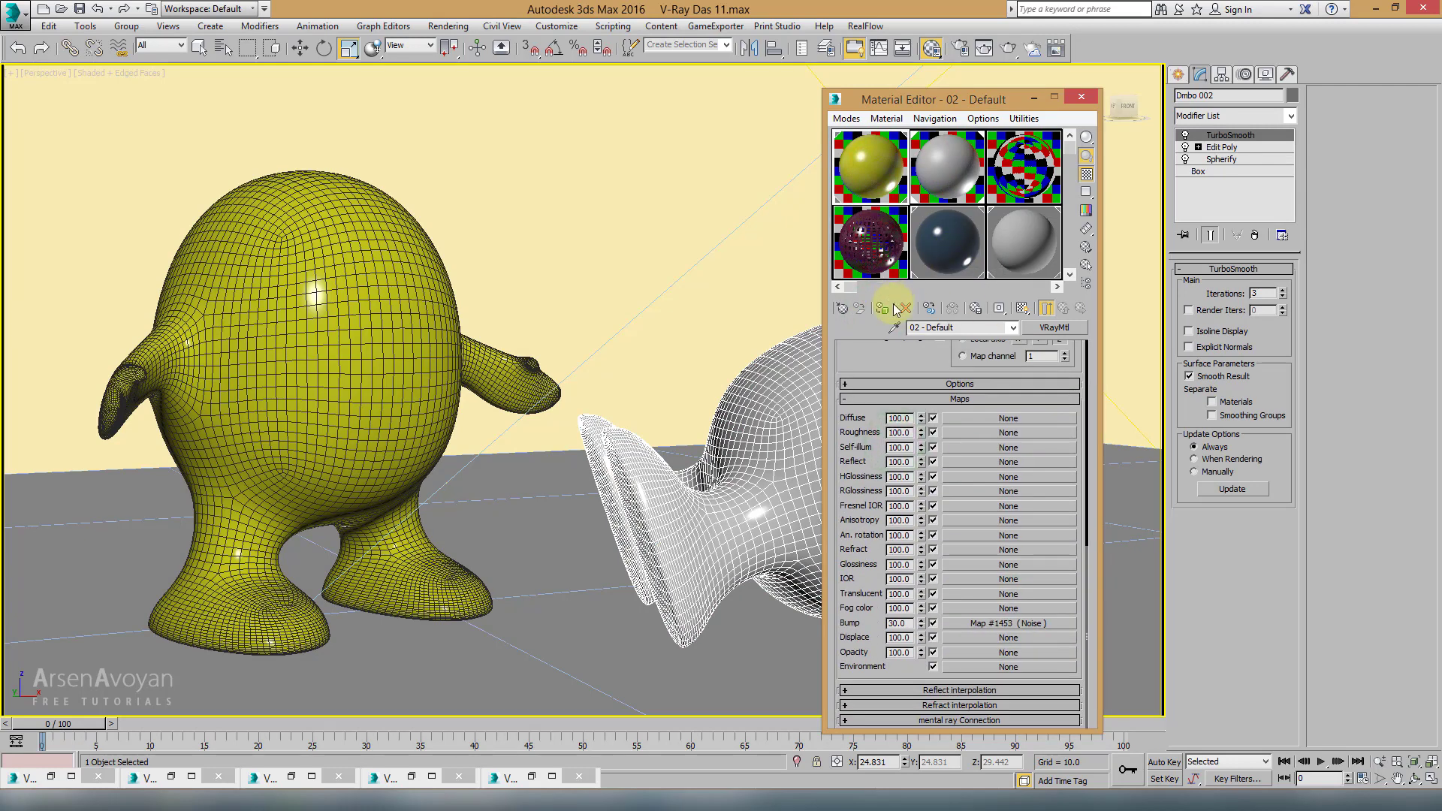
left_click(1082, 99)
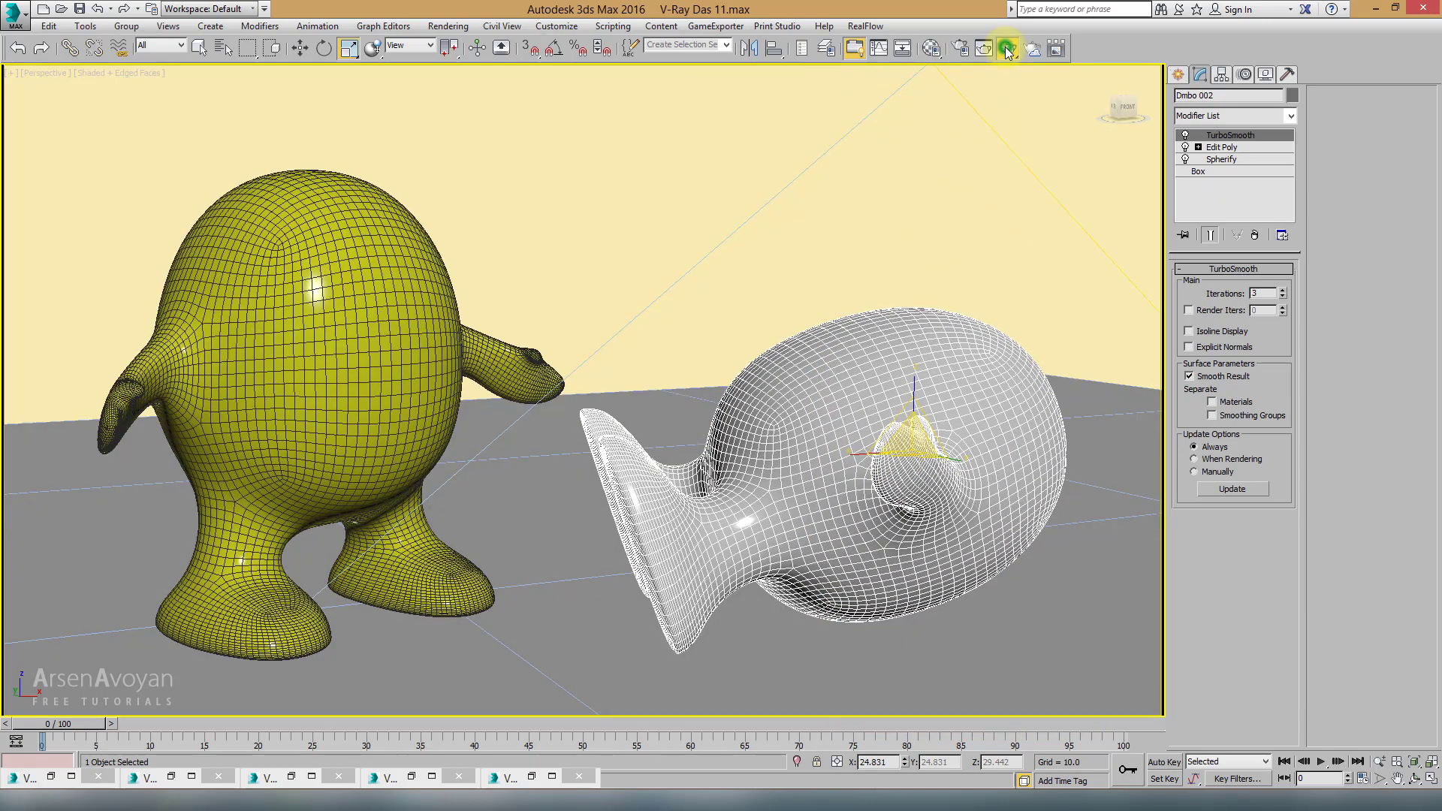
left_click(1006, 50)
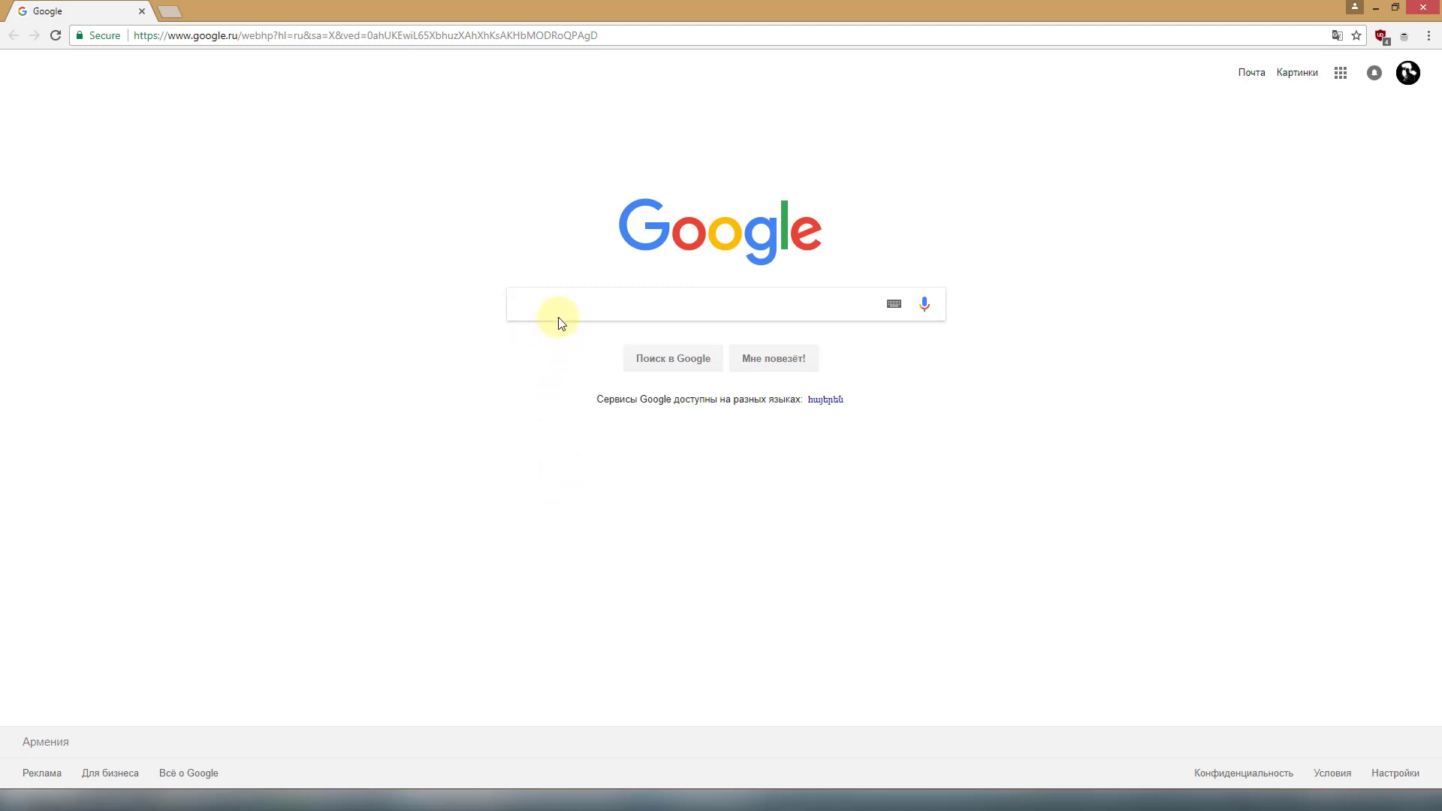
Step: Switch to the web browser, search Google Images for "butterfly", and refine the search to "butterfly png"
left_click(559, 306)
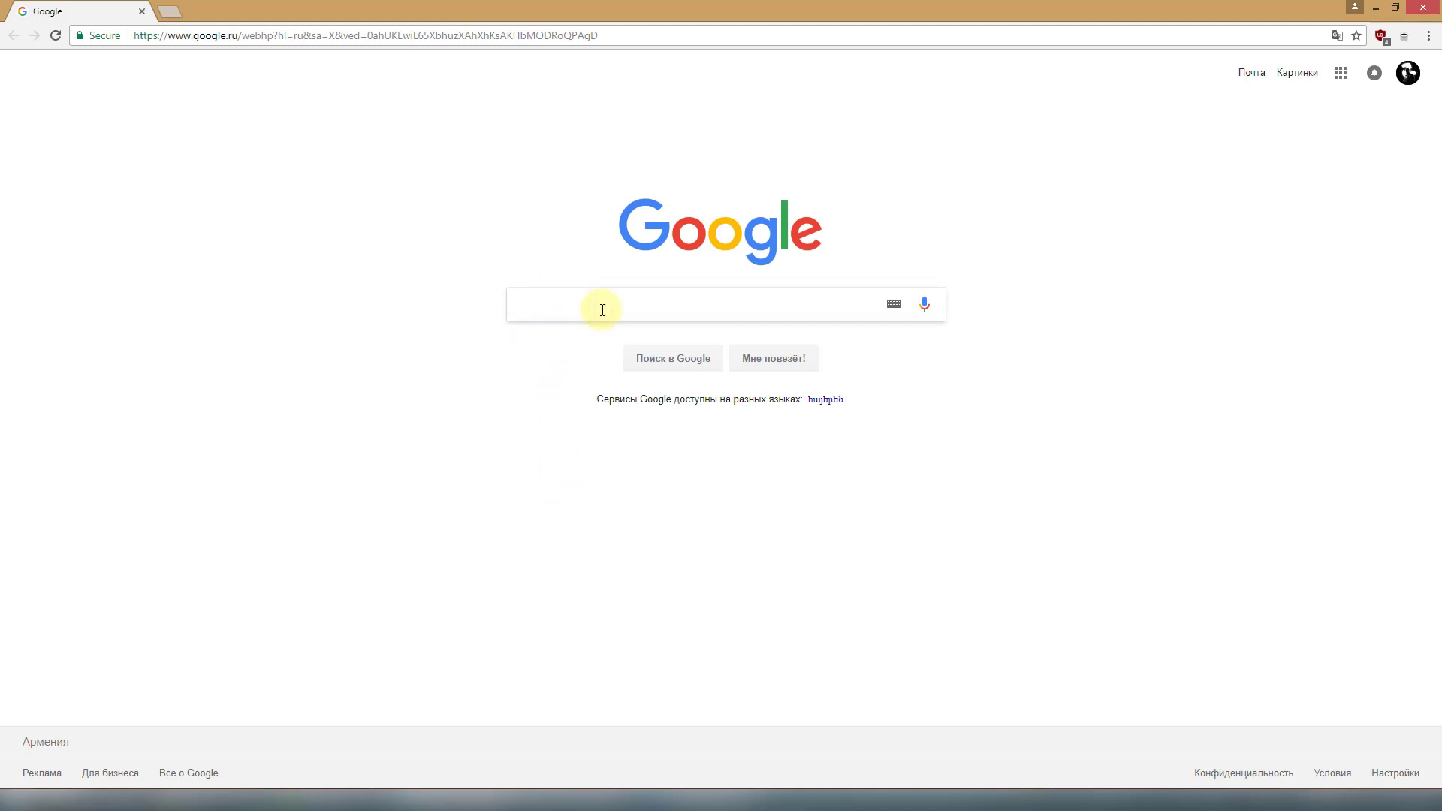
type("butterfl")
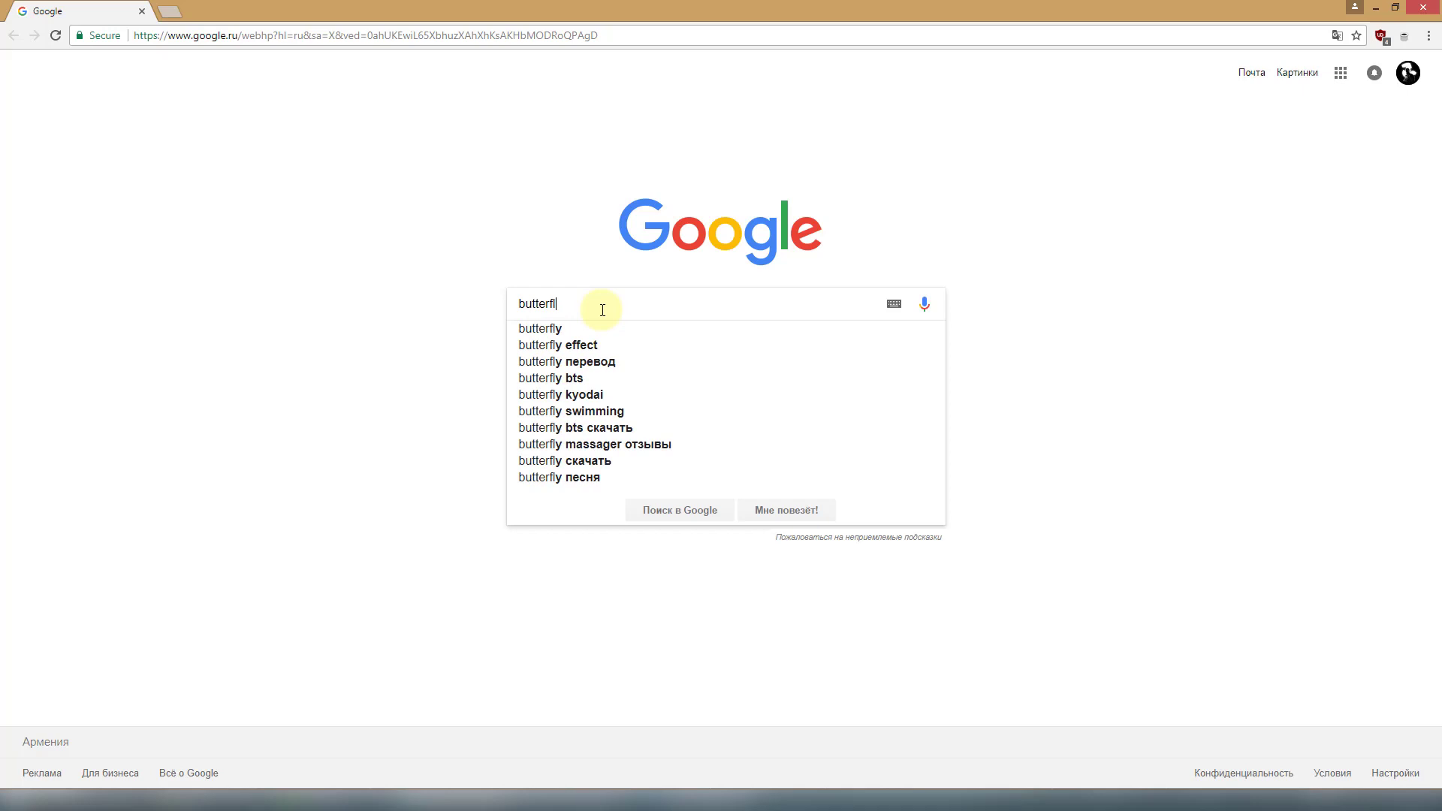
type("y")
key("Down")
key("Return")
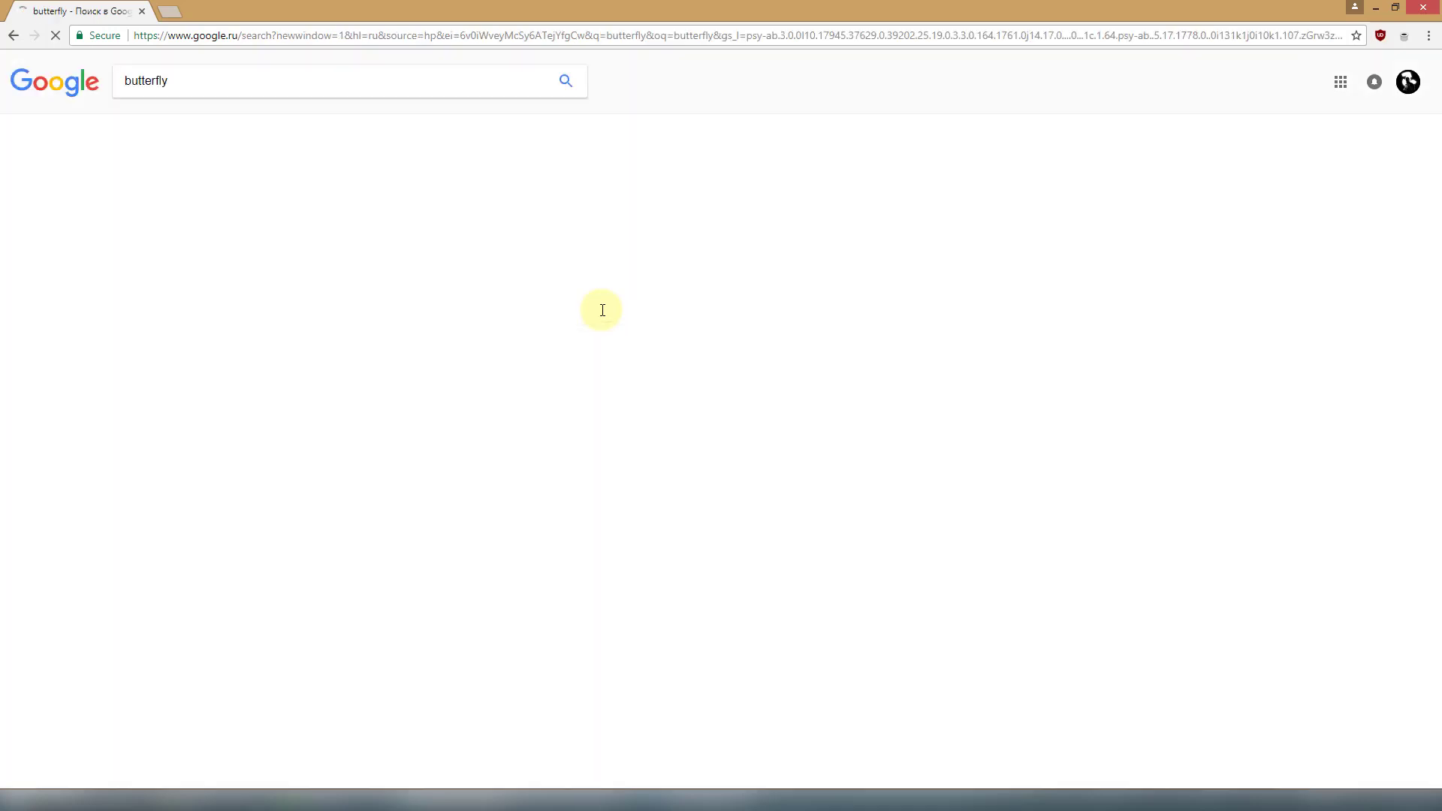
left_click(193, 124)
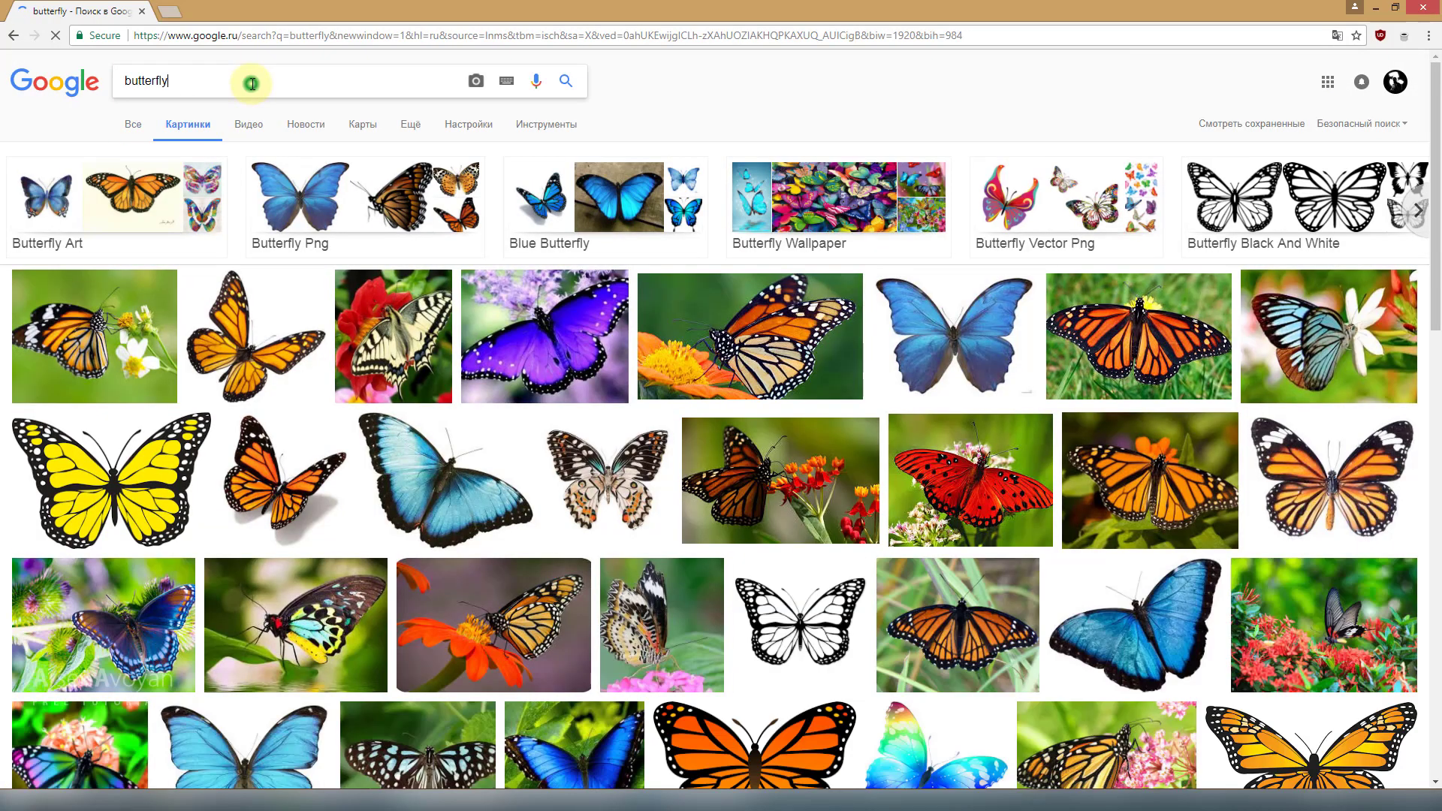
left_click(253, 82)
type("png")
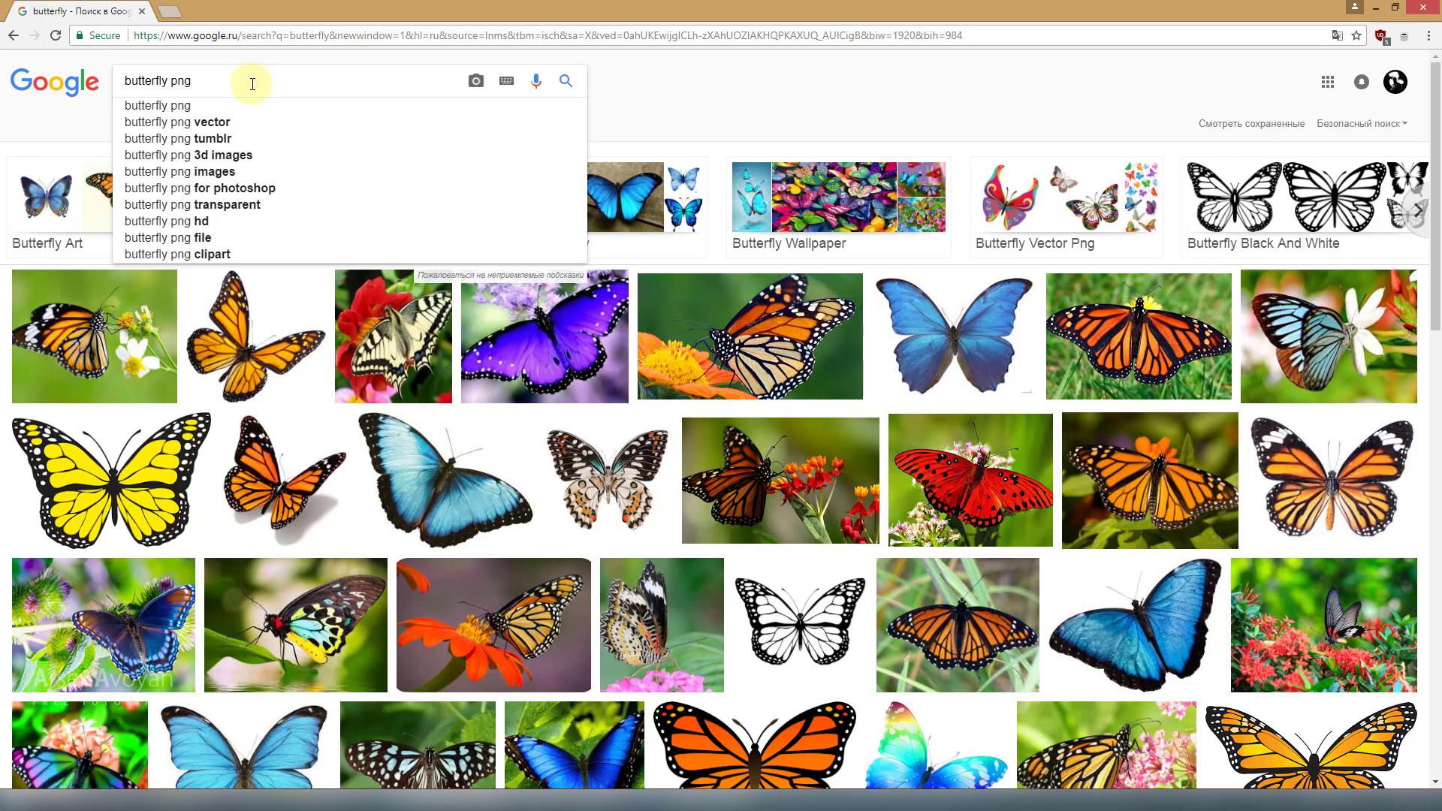
key("Return")
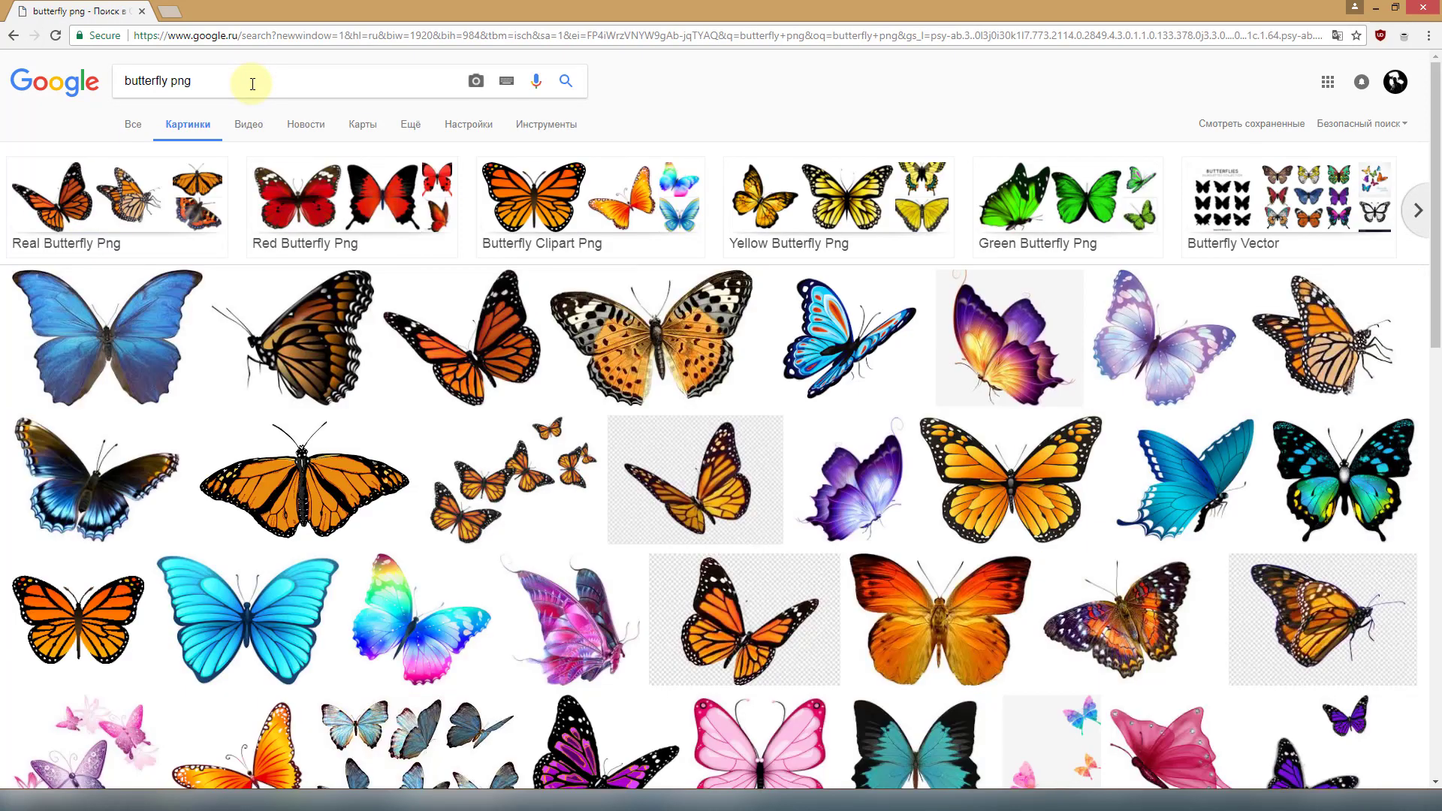
Step: Save the orange spotted butterfly image as butterfly_PNG1055.png in the Das 11 textures folder and minimise the browser
left_click(670, 367)
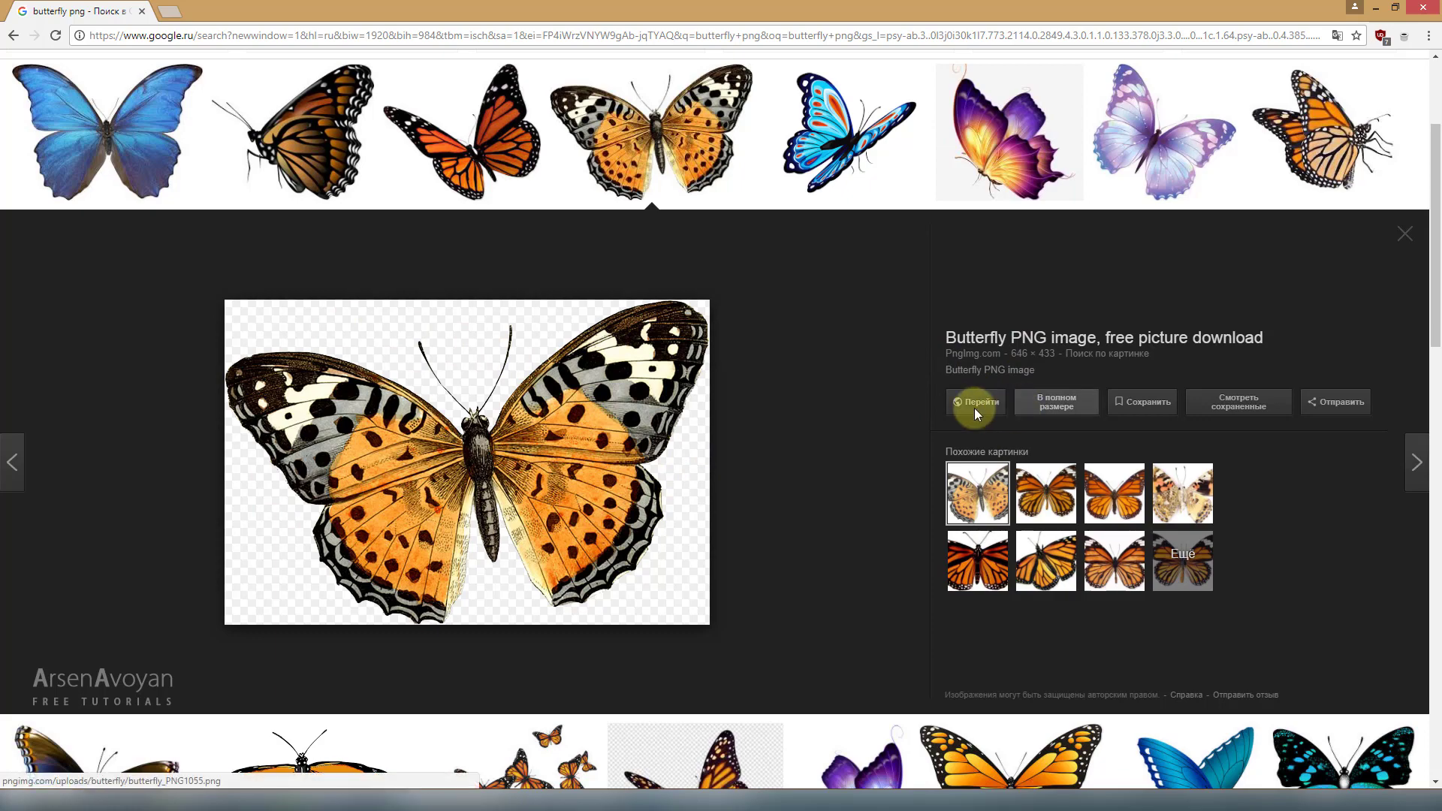
right_click(591, 425)
left_click(631, 550)
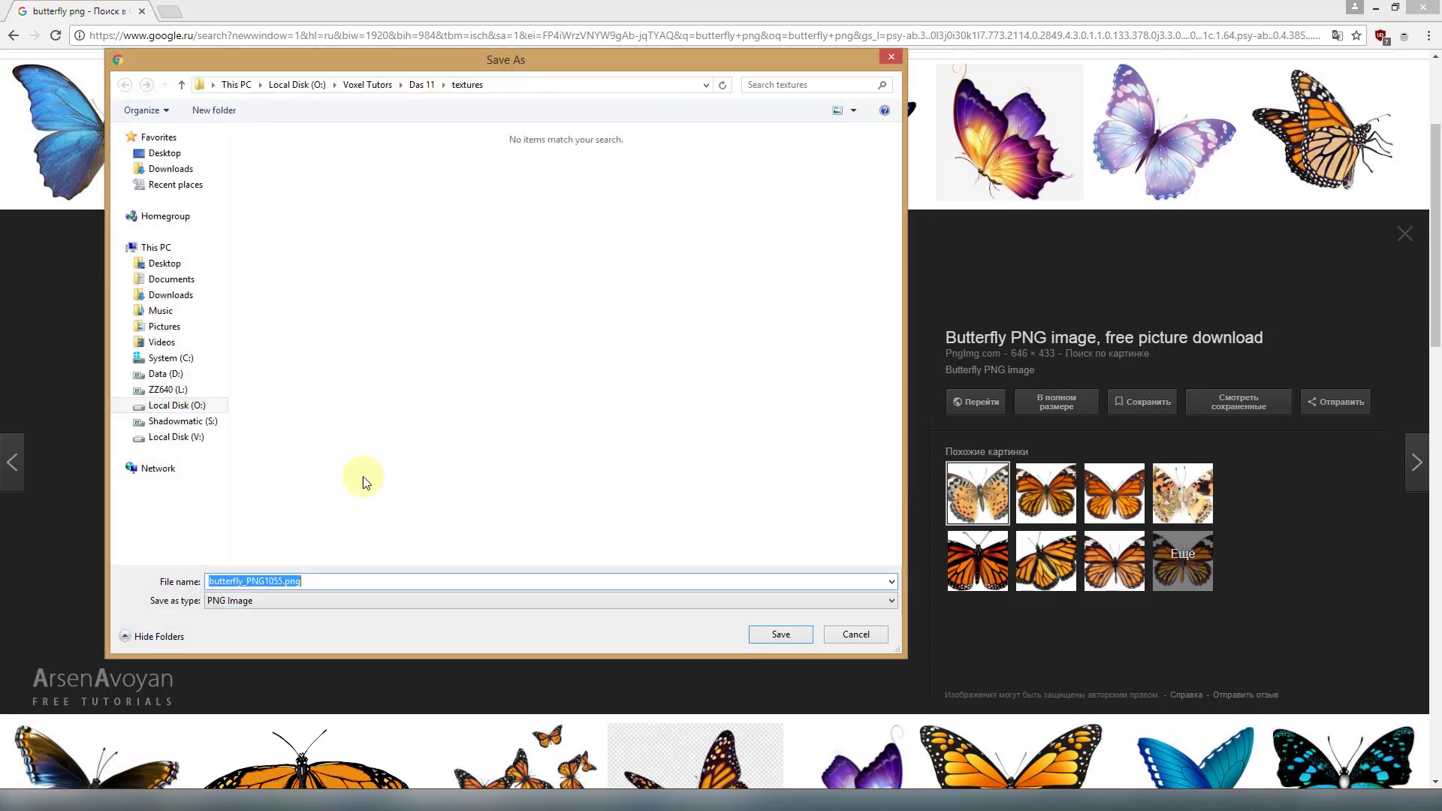
left_click(779, 644)
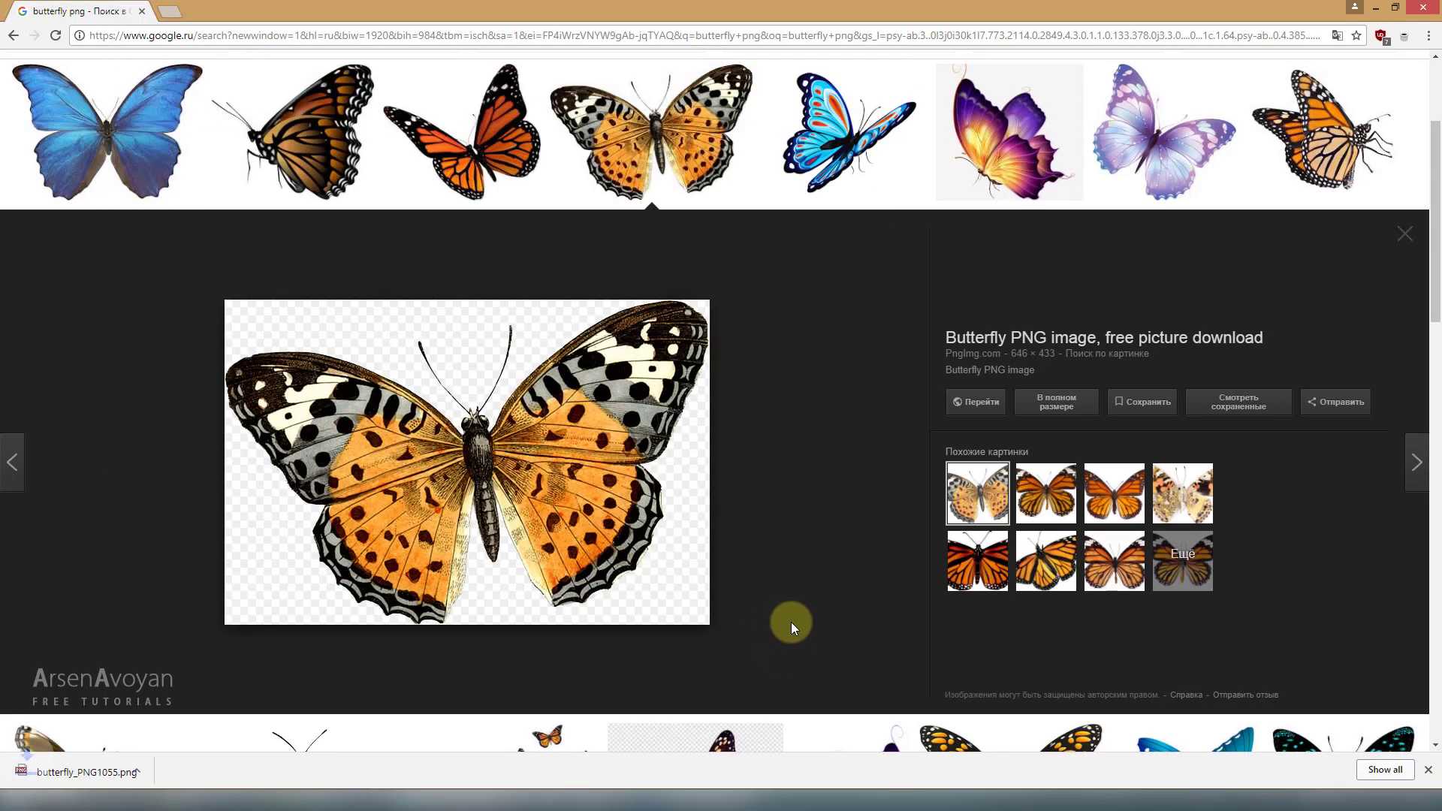
left_click(1376, 9)
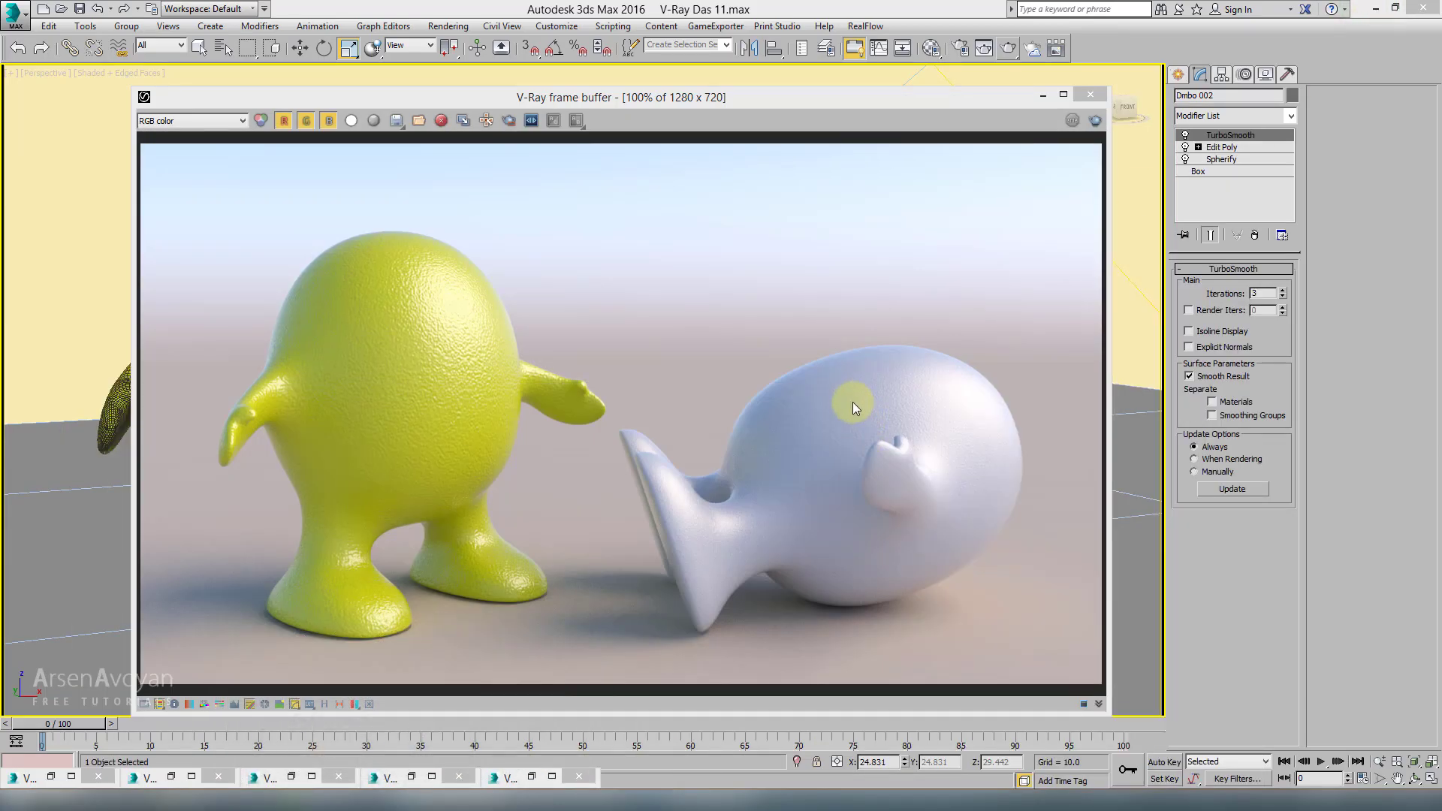
Step: Switch to Photoshop, open butterfly_PNG1055.png from the textures folder, and enlarge its floating document window
left_click_drag(835, 101, 826, 90)
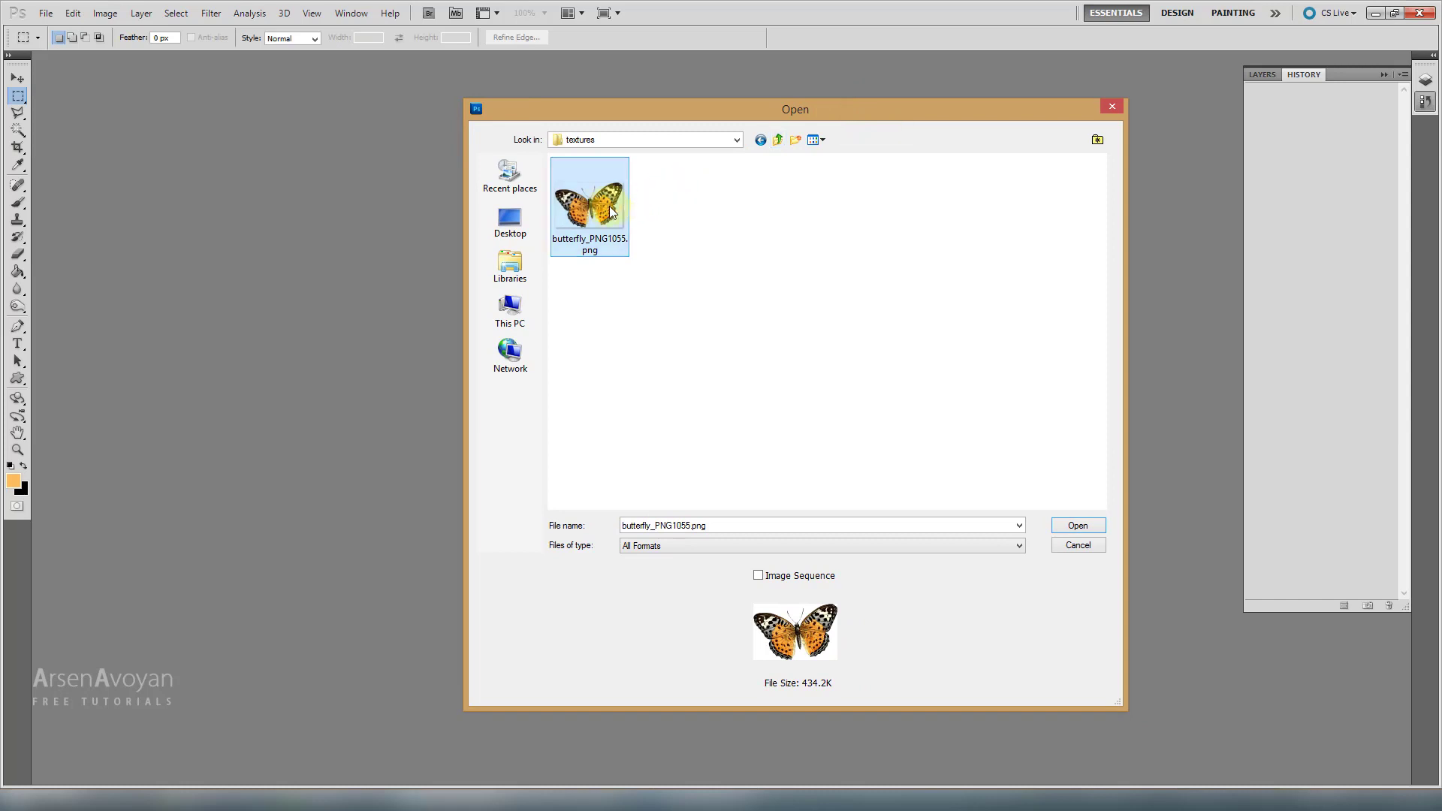
left_click(1075, 528)
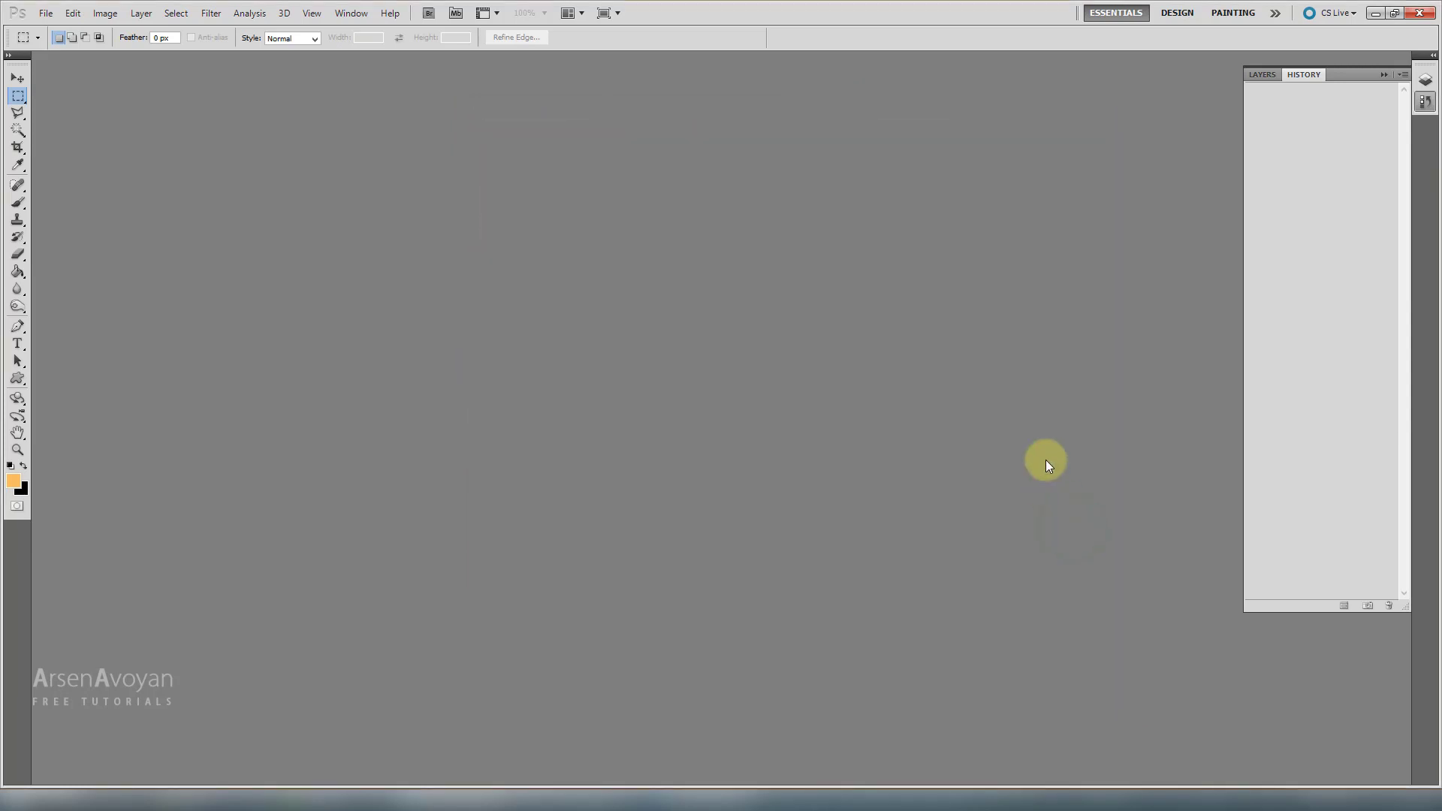
left_click_drag(369, 58, 527, 133)
left_click_drag(657, 469, 782, 553)
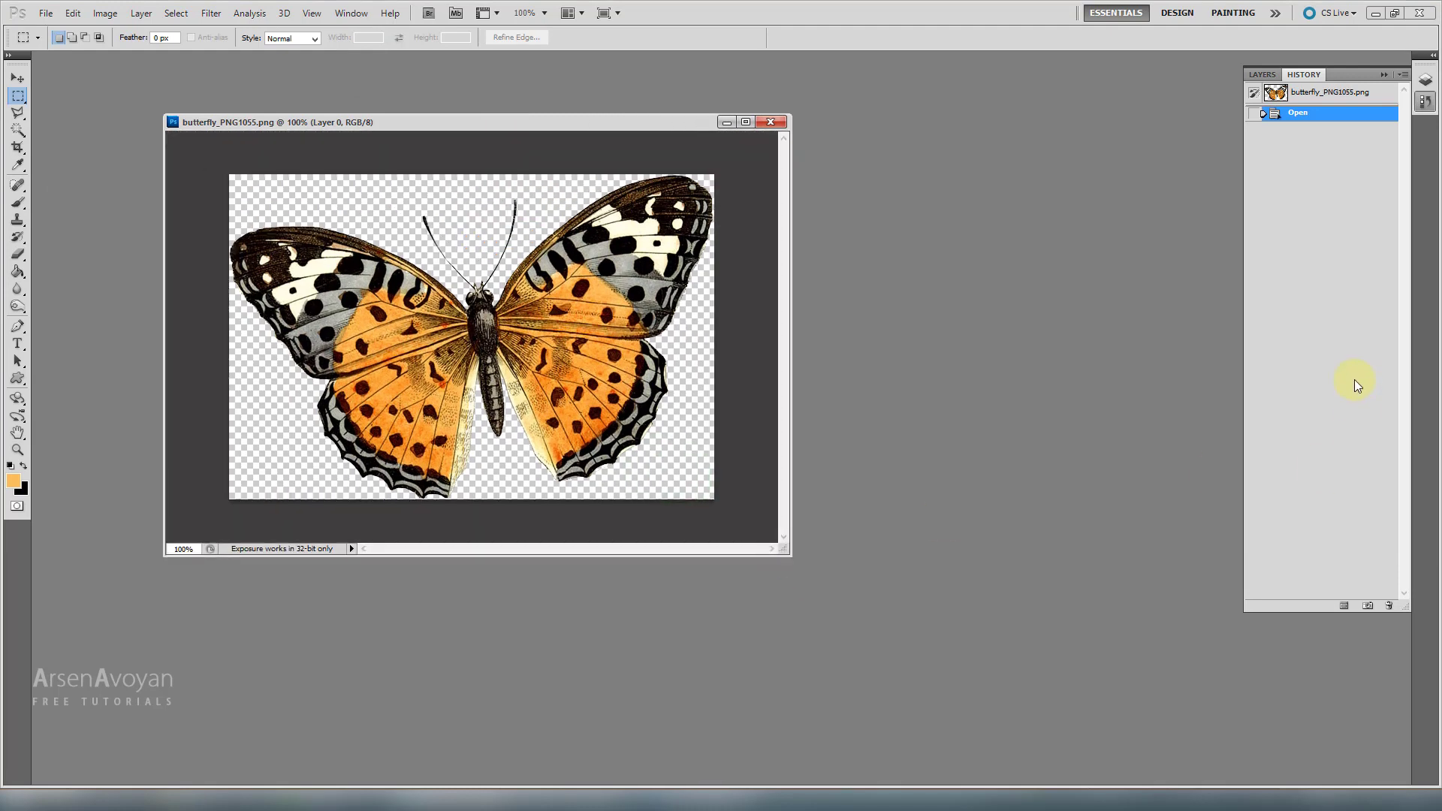
Step: Add a new empty layer and move it beneath the butterfly layer
left_click(1262, 74)
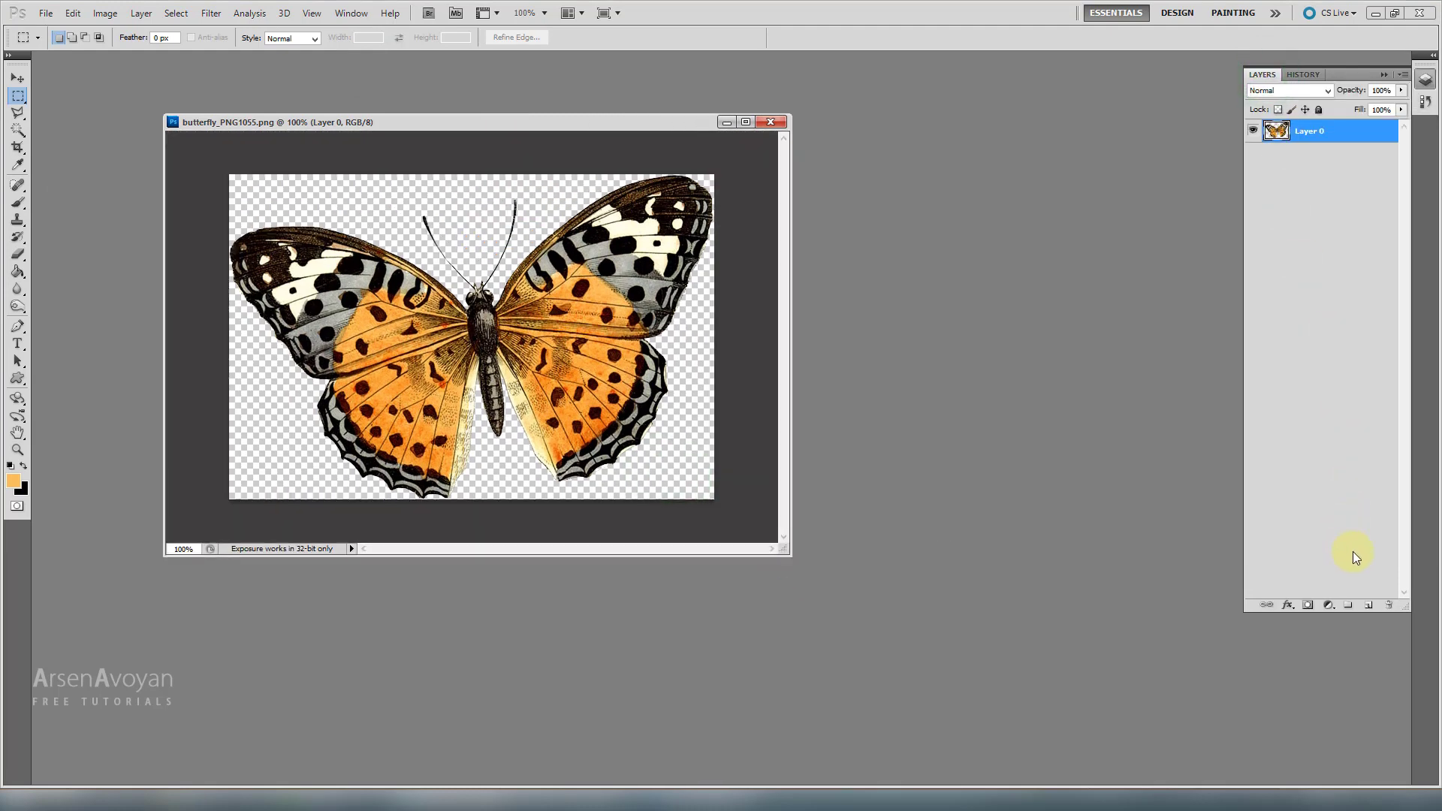
left_click(1366, 605)
left_click_drag(1295, 131, 1287, 169)
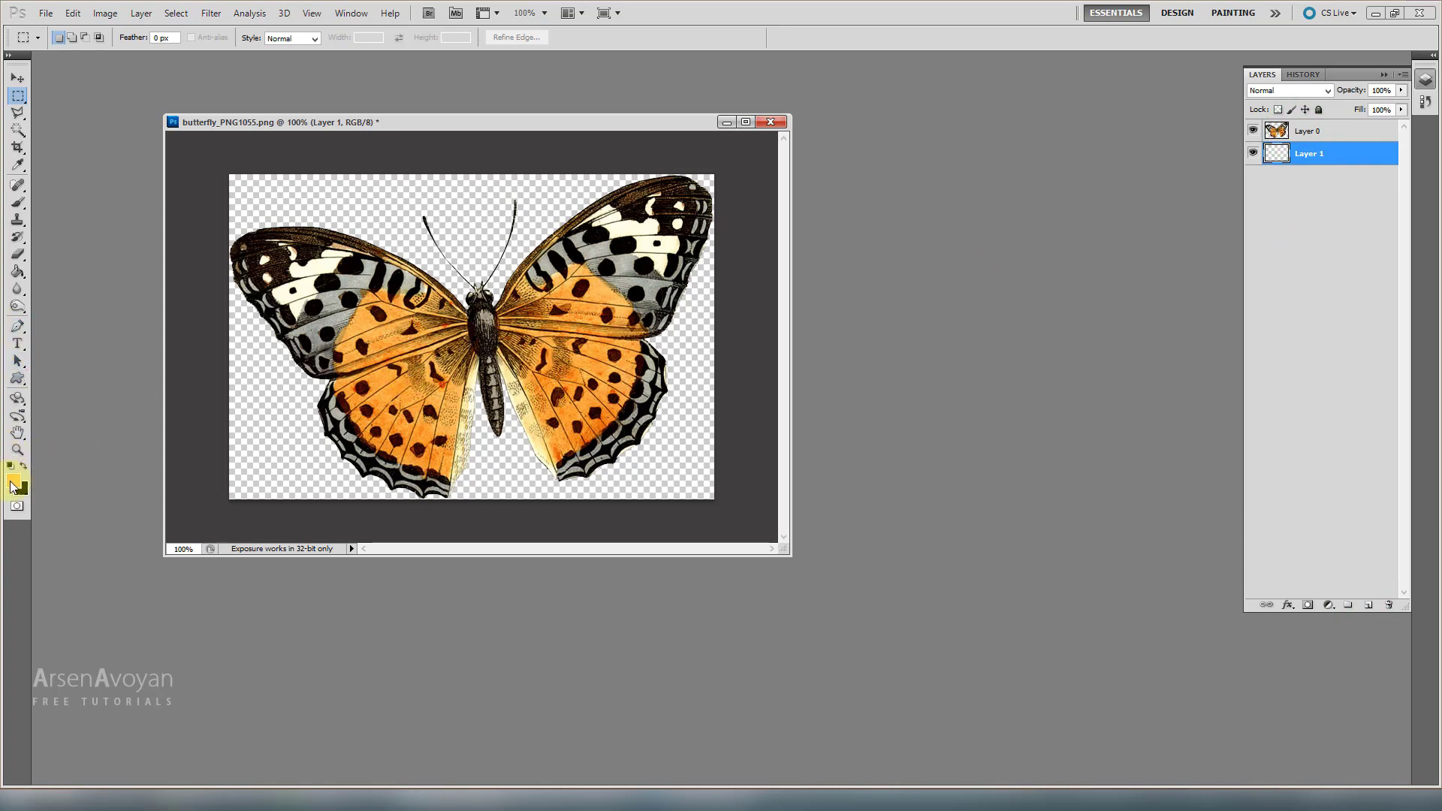
Step: Fill the layer beneath the butterfly with black (000000) using the Paint Bucket, and enlarge the document window
left_click(17, 272)
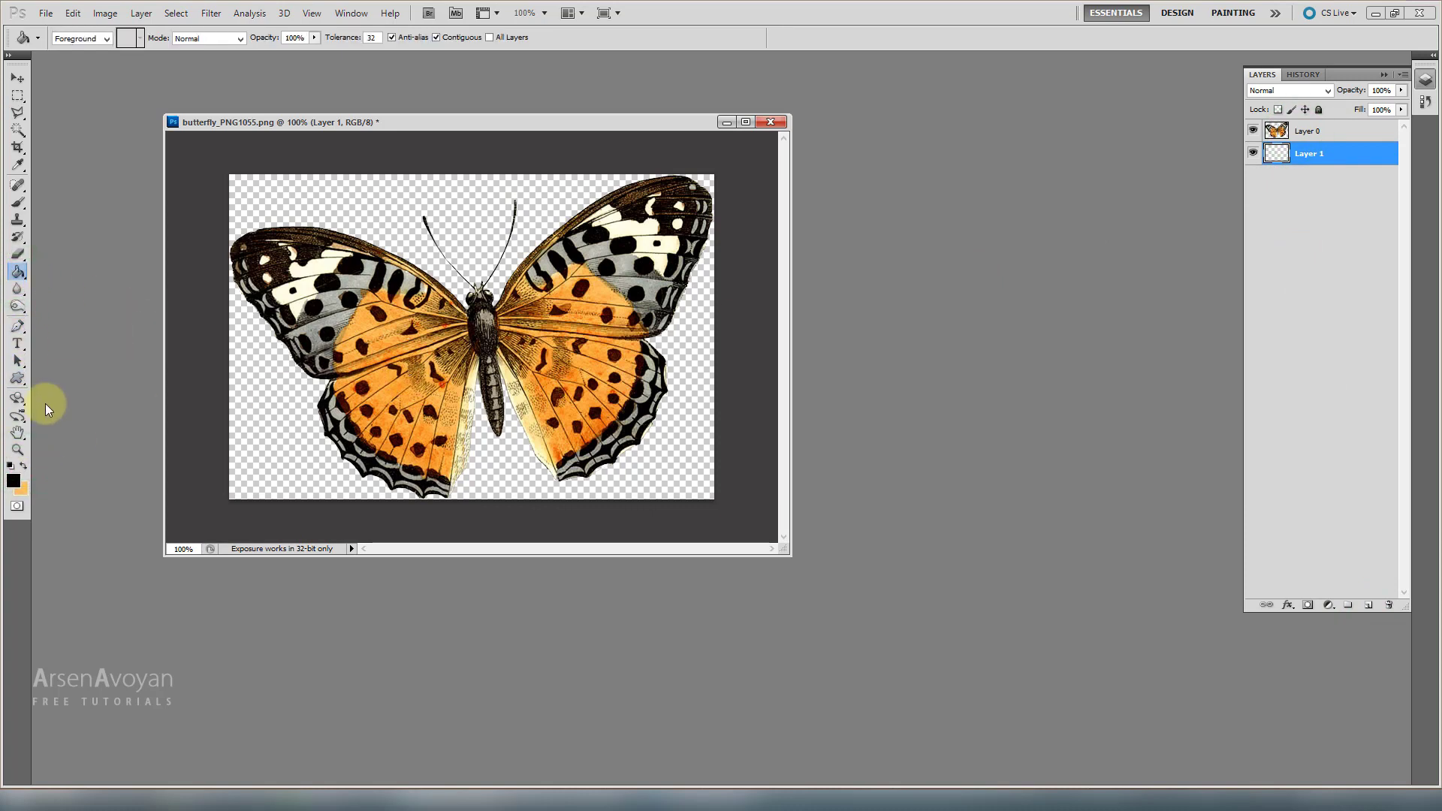
left_click(23, 465)
left_click(14, 482)
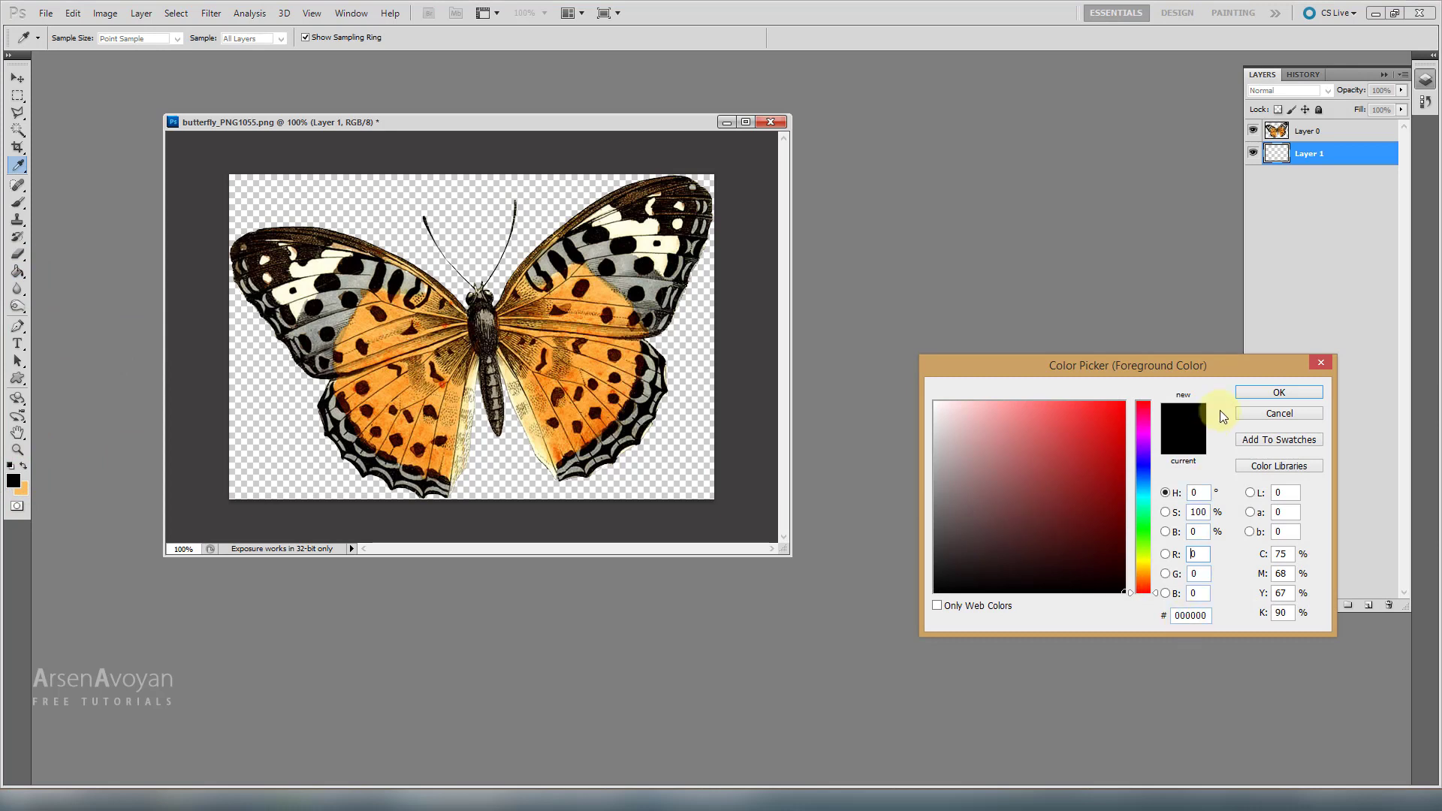
left_click(1250, 391)
left_click(376, 200)
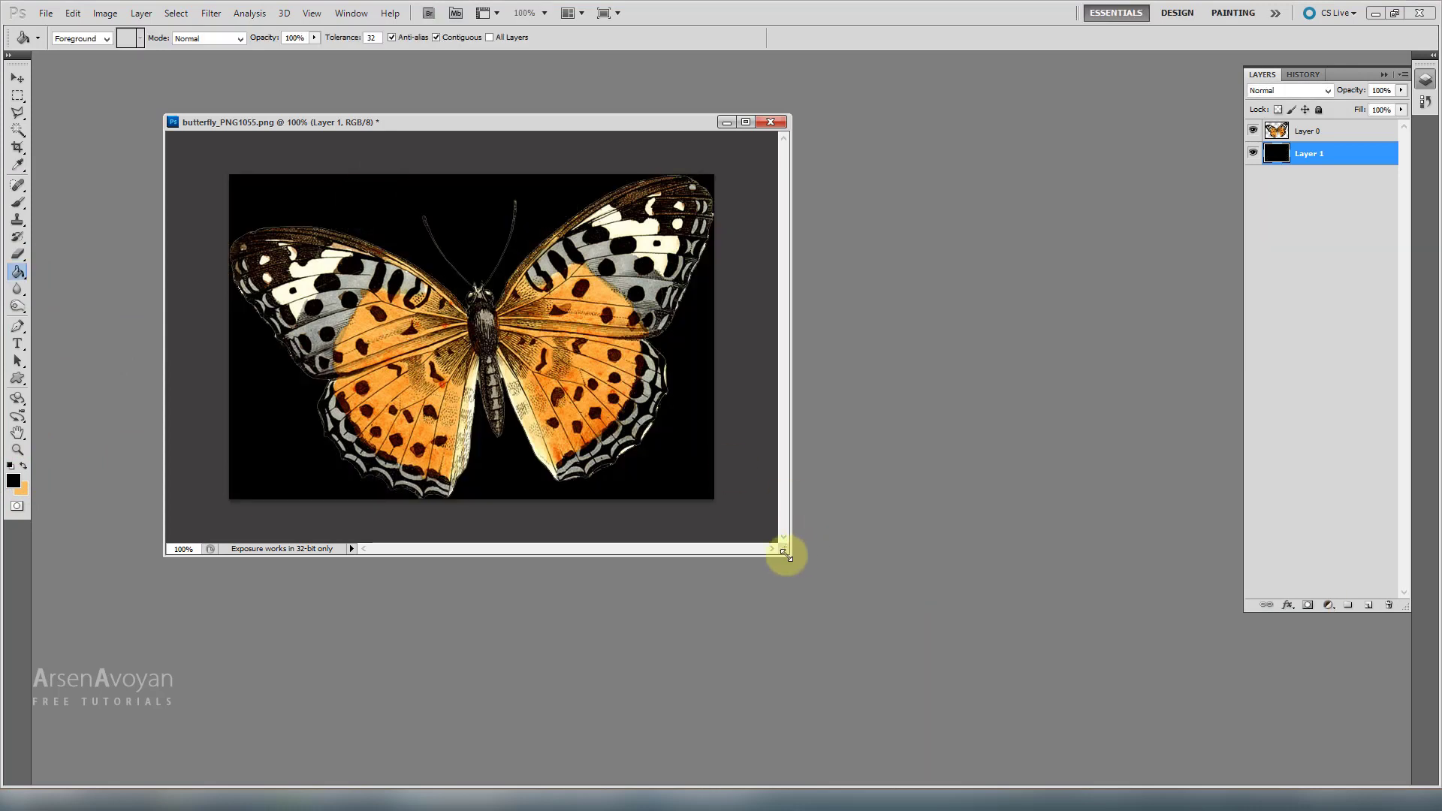
left_click_drag(786, 556, 928, 637)
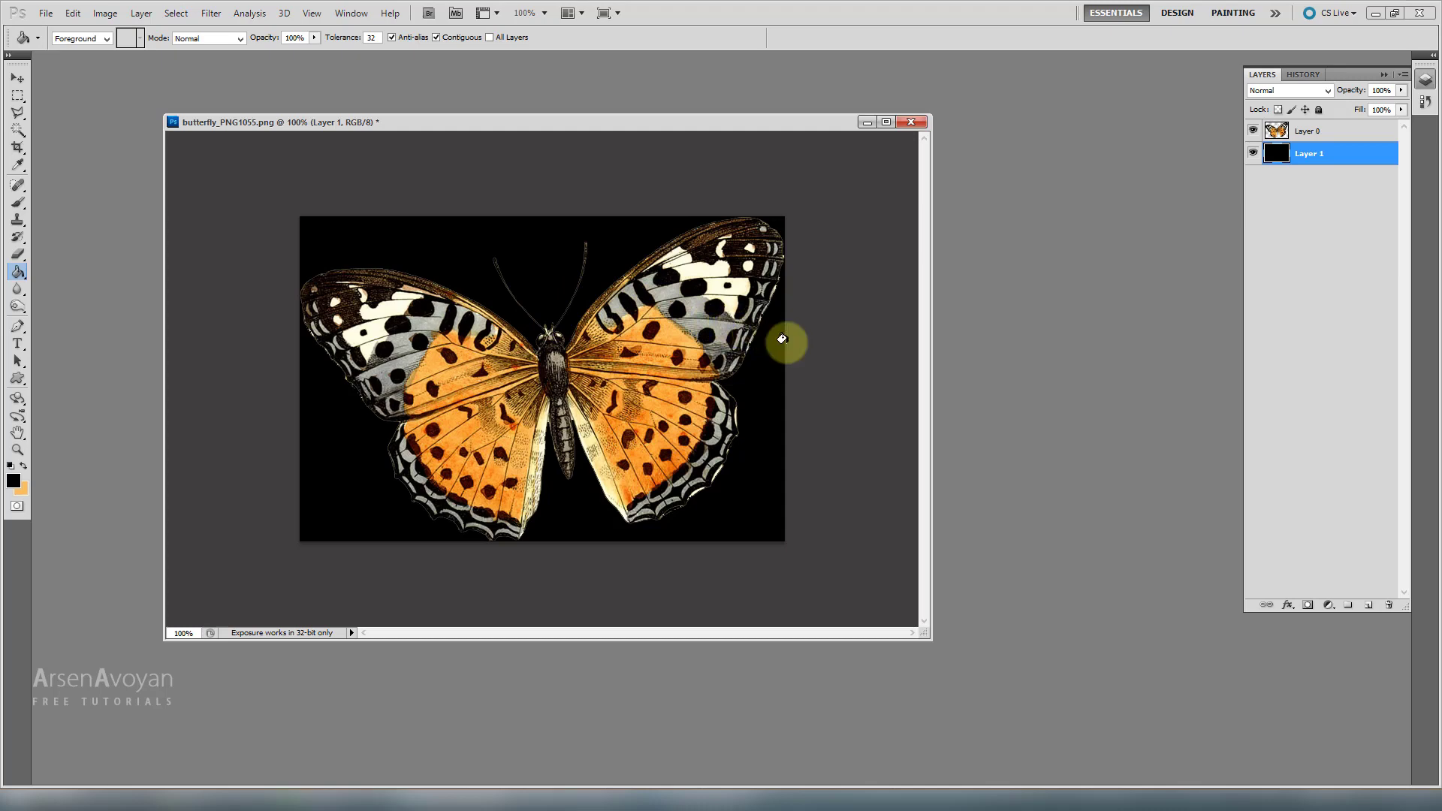
Step: Save a copy of the butterfly on black in the textures folder as butterfly_PNG_Dif.png in PNG format
key("ctrl+shift+s")
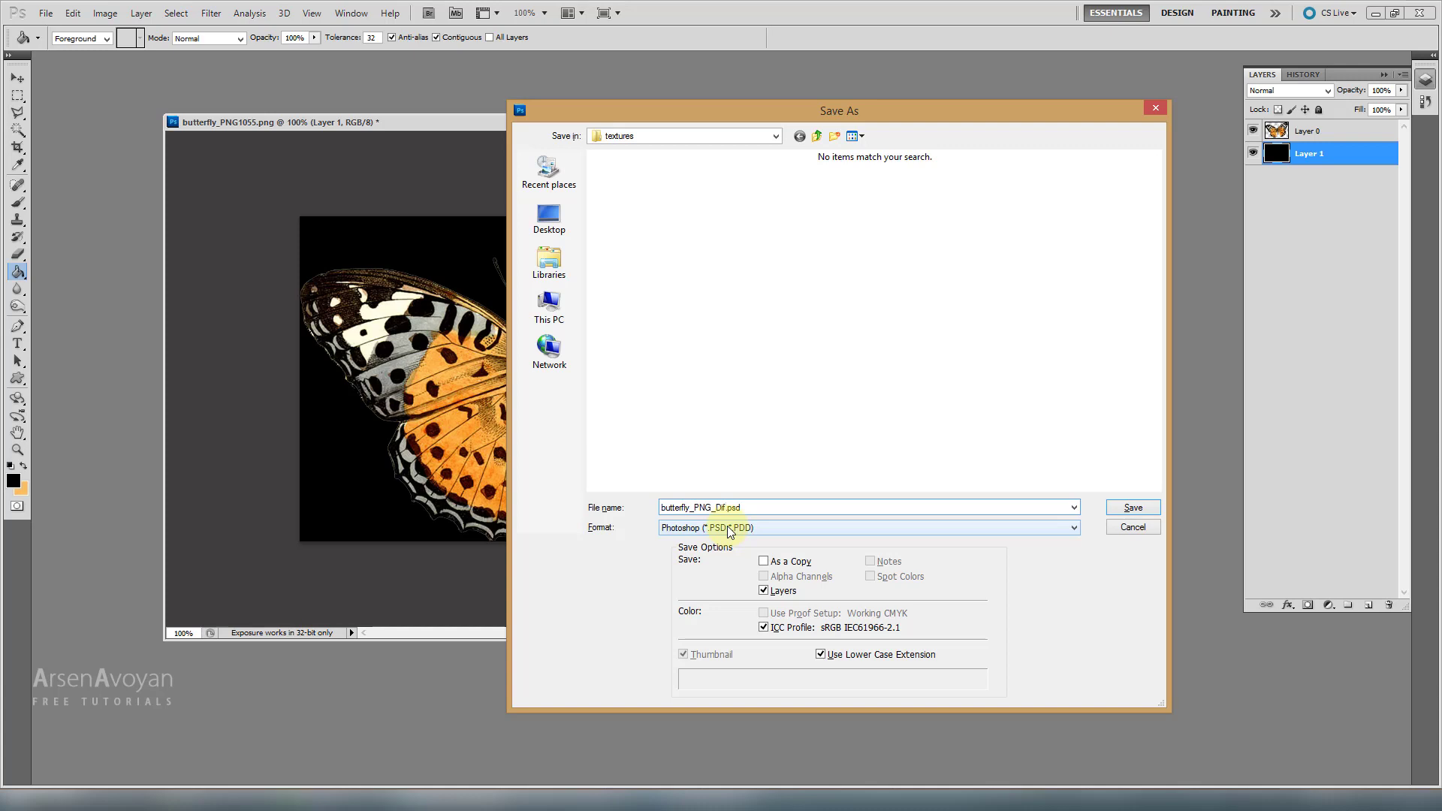
left_click(717, 530)
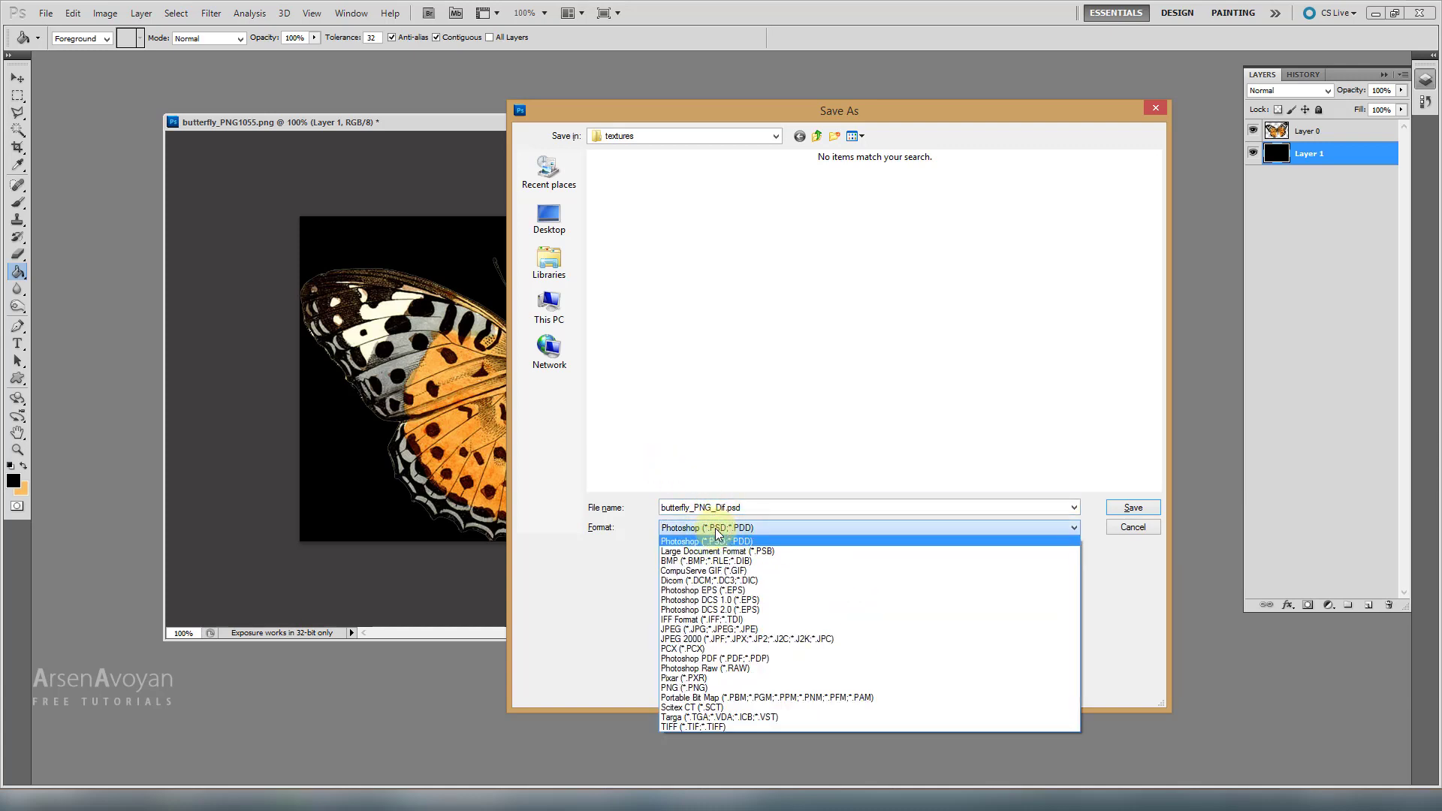
left_click(708, 689)
left_click(1134, 507)
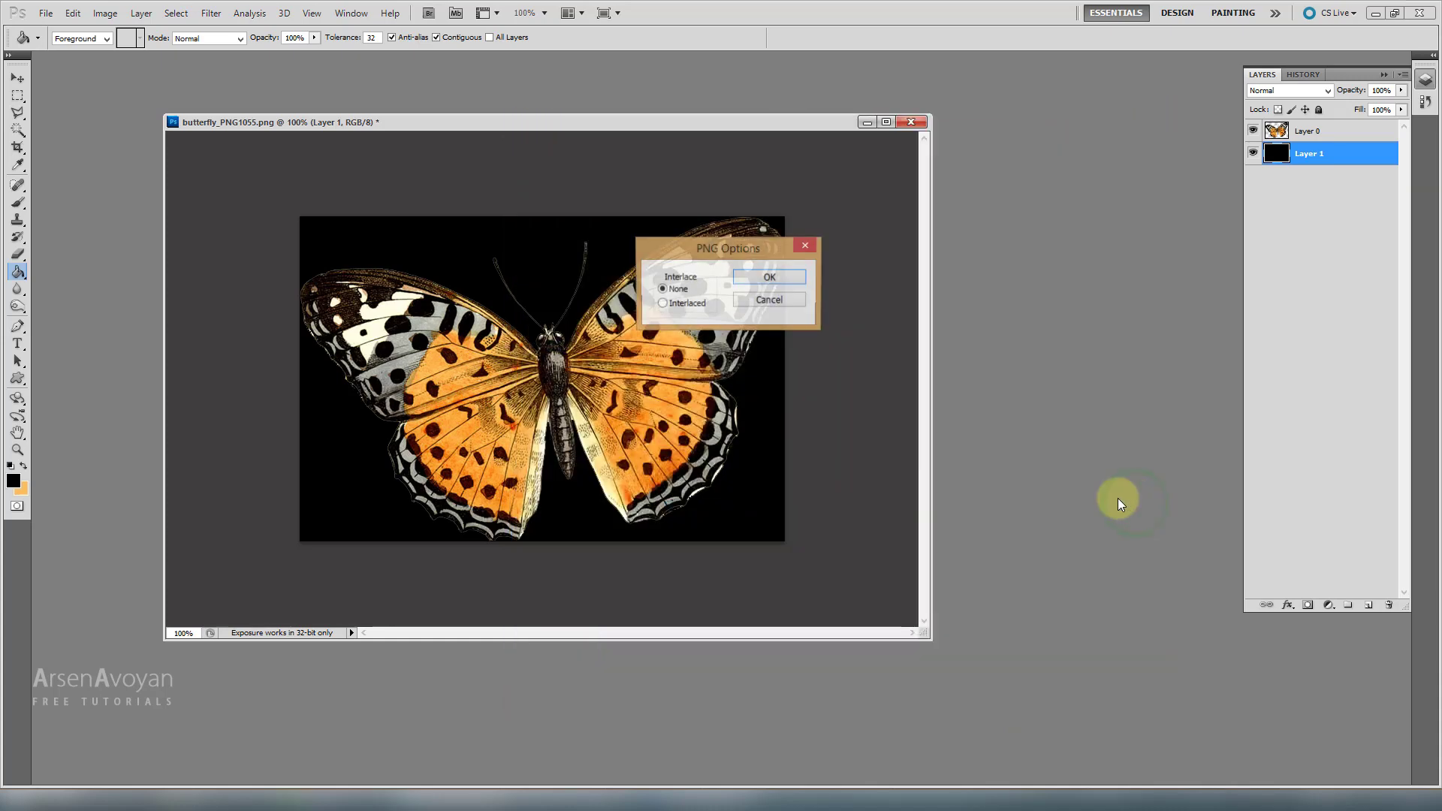
Step: Turn the butterfly layer (Layer 0) white by setting its Hue/Saturation Lightness to +100
left_click(1304, 133)
key("ctrl+u")
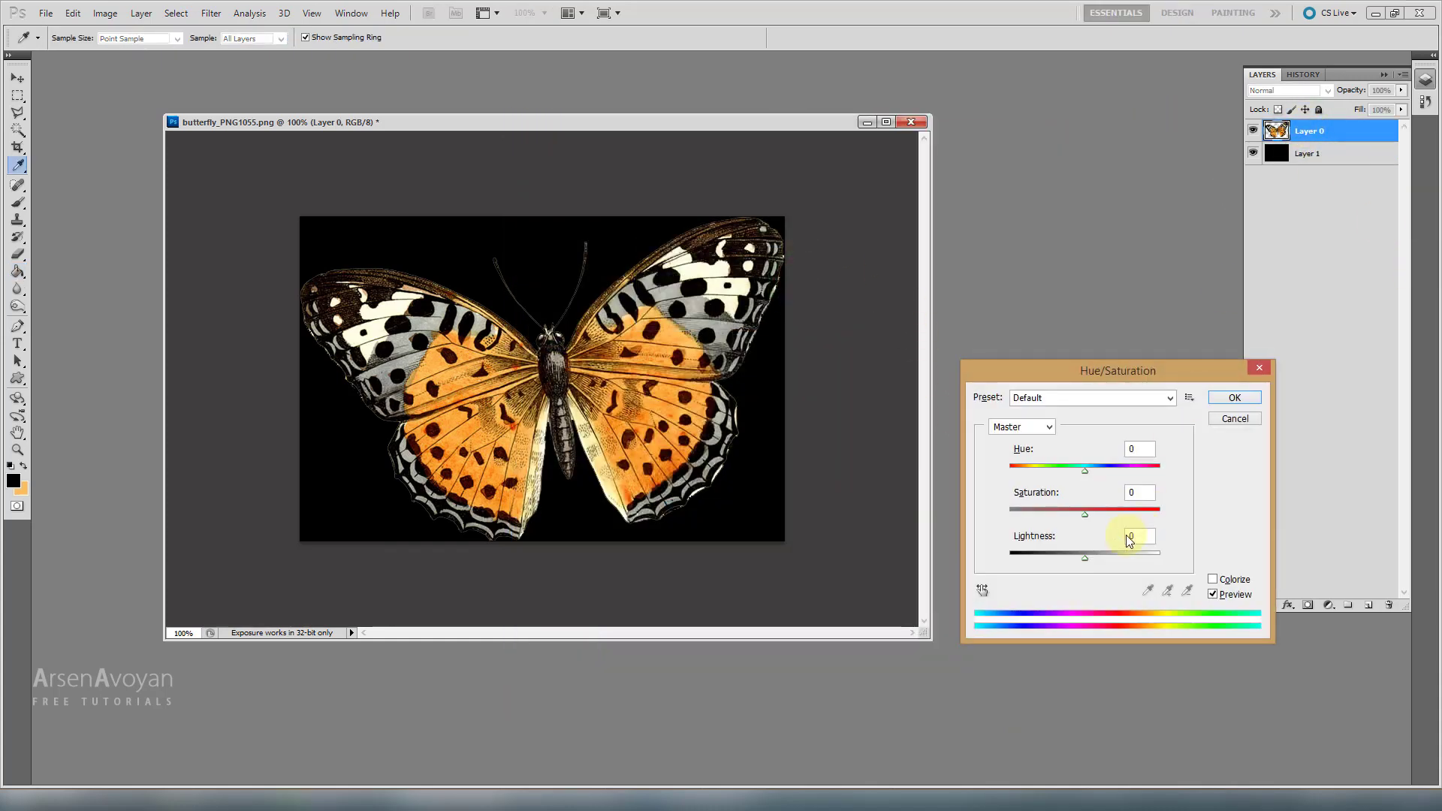
left_click_drag(1084, 559, 1272, 570)
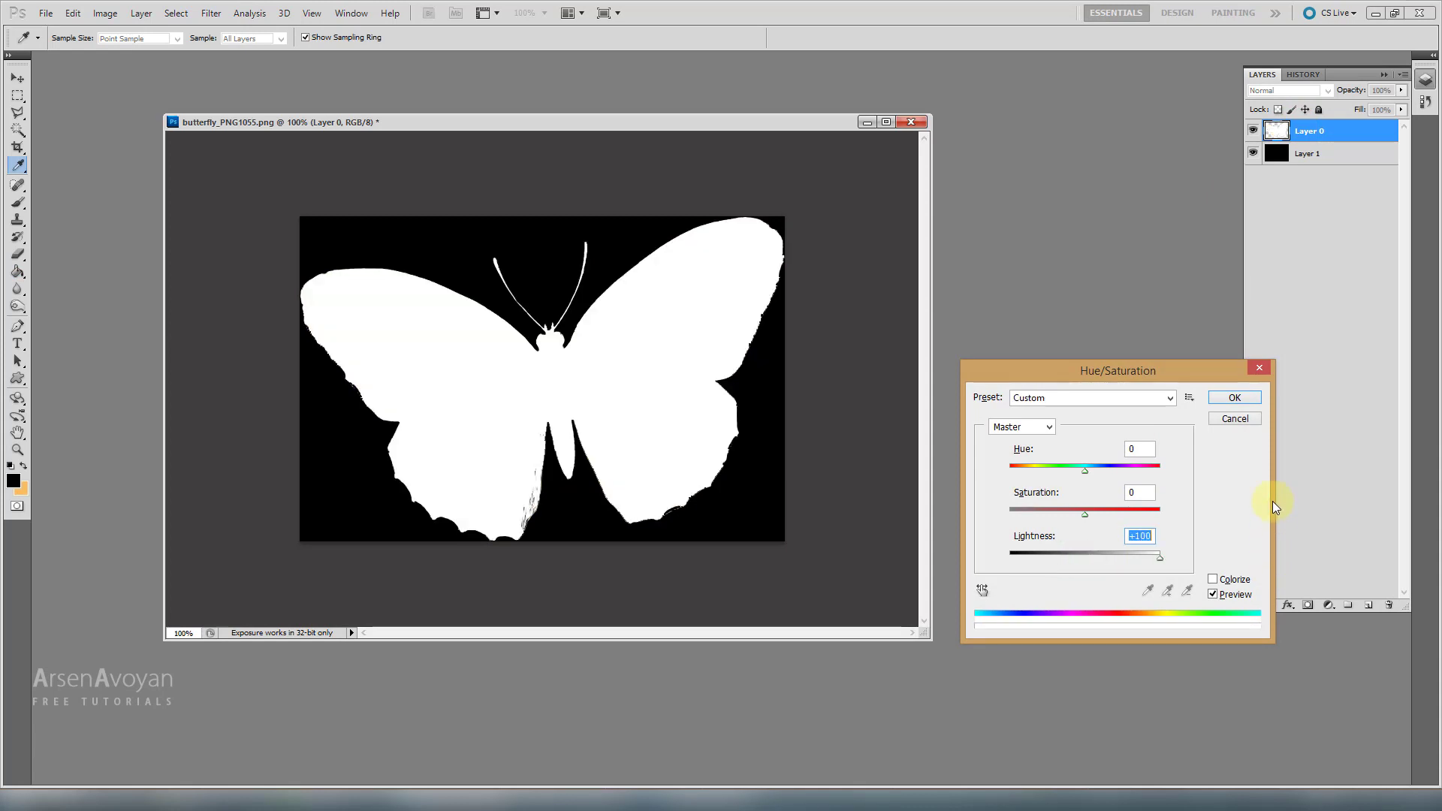
left_click(1252, 400)
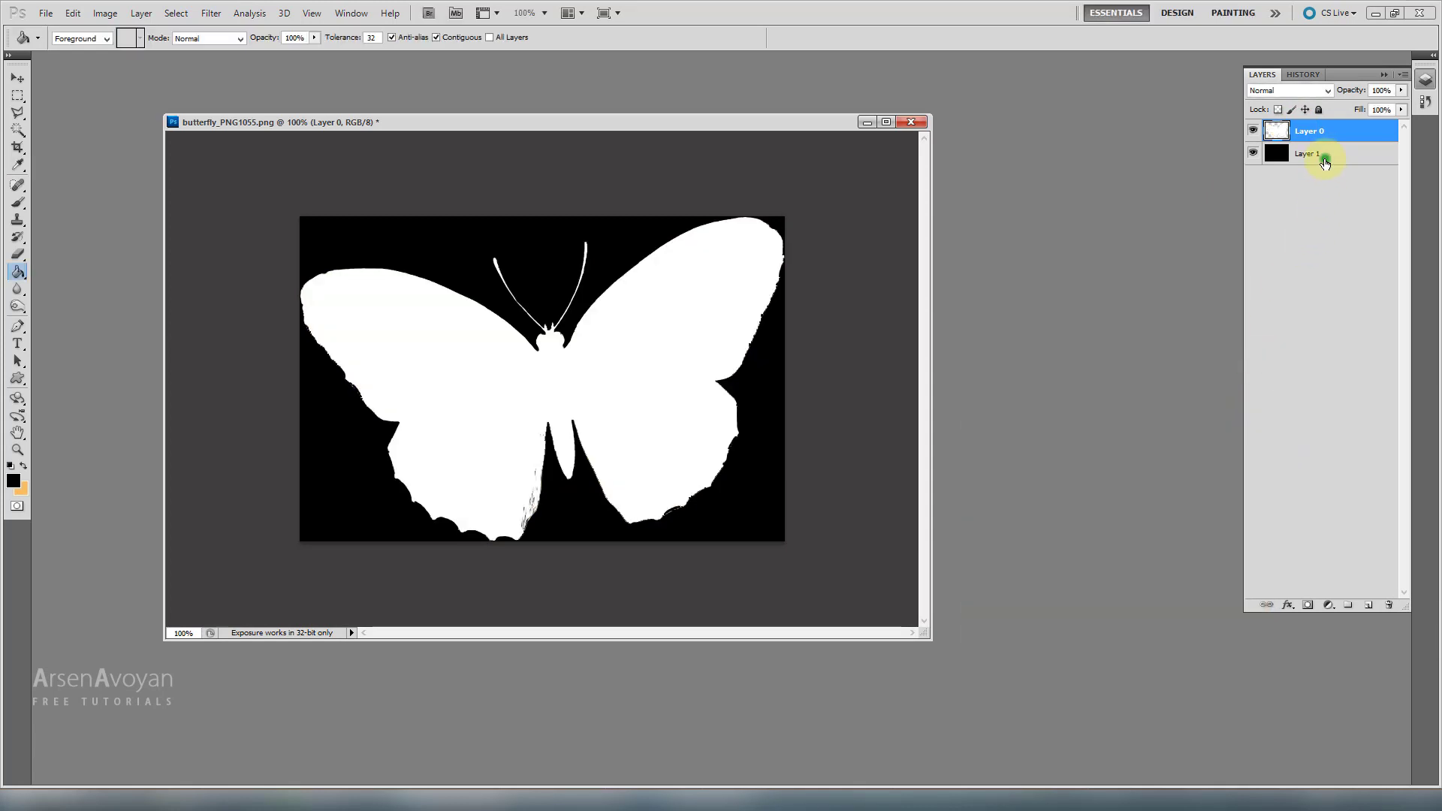
Step: Save a copy of the white silhouette on black as butterfly_PNG_opa.png in PNG format without interlacing
left_click(1325, 157)
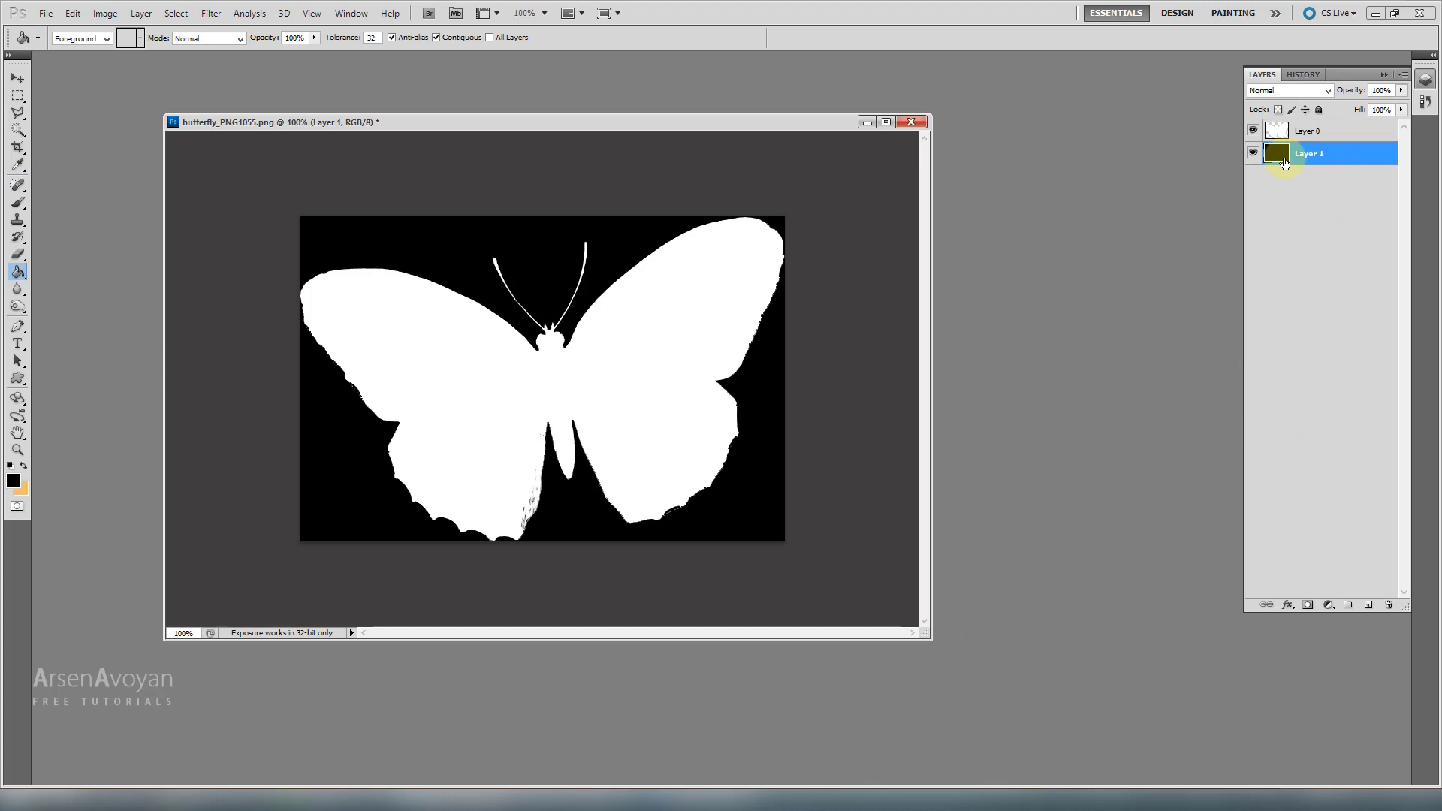
key("ctrl+shift+s")
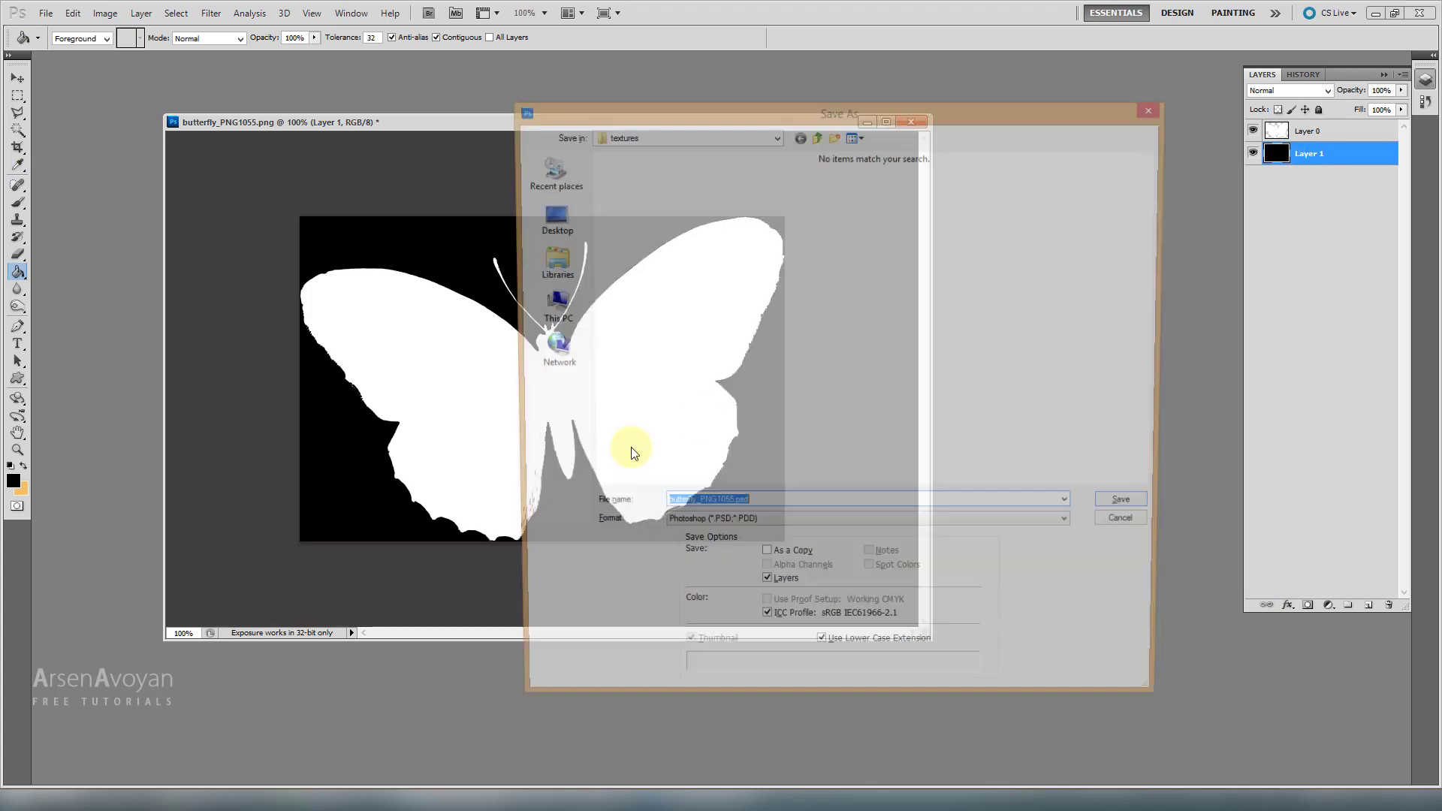
left_click(728, 527)
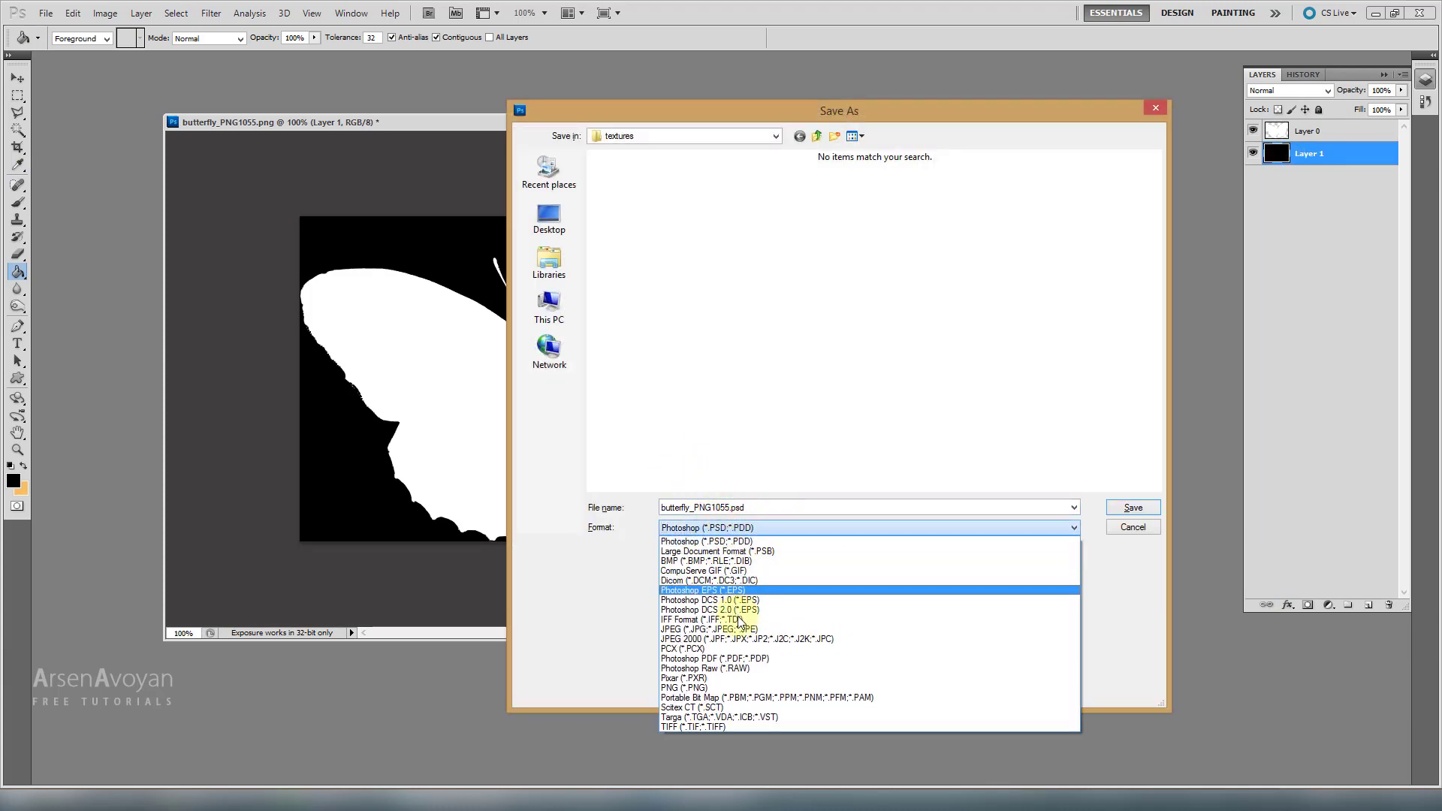
left_click(733, 685)
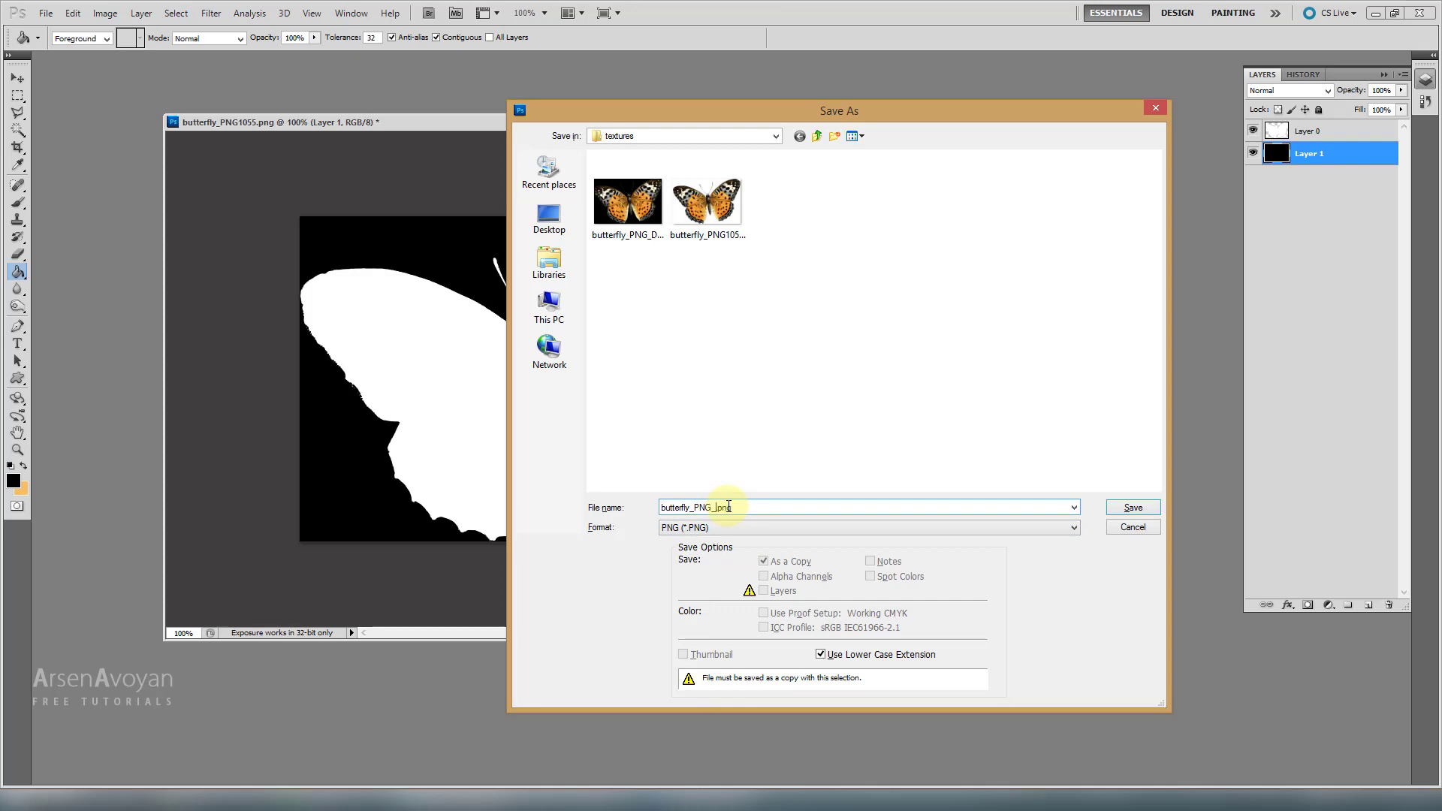
key("Return")
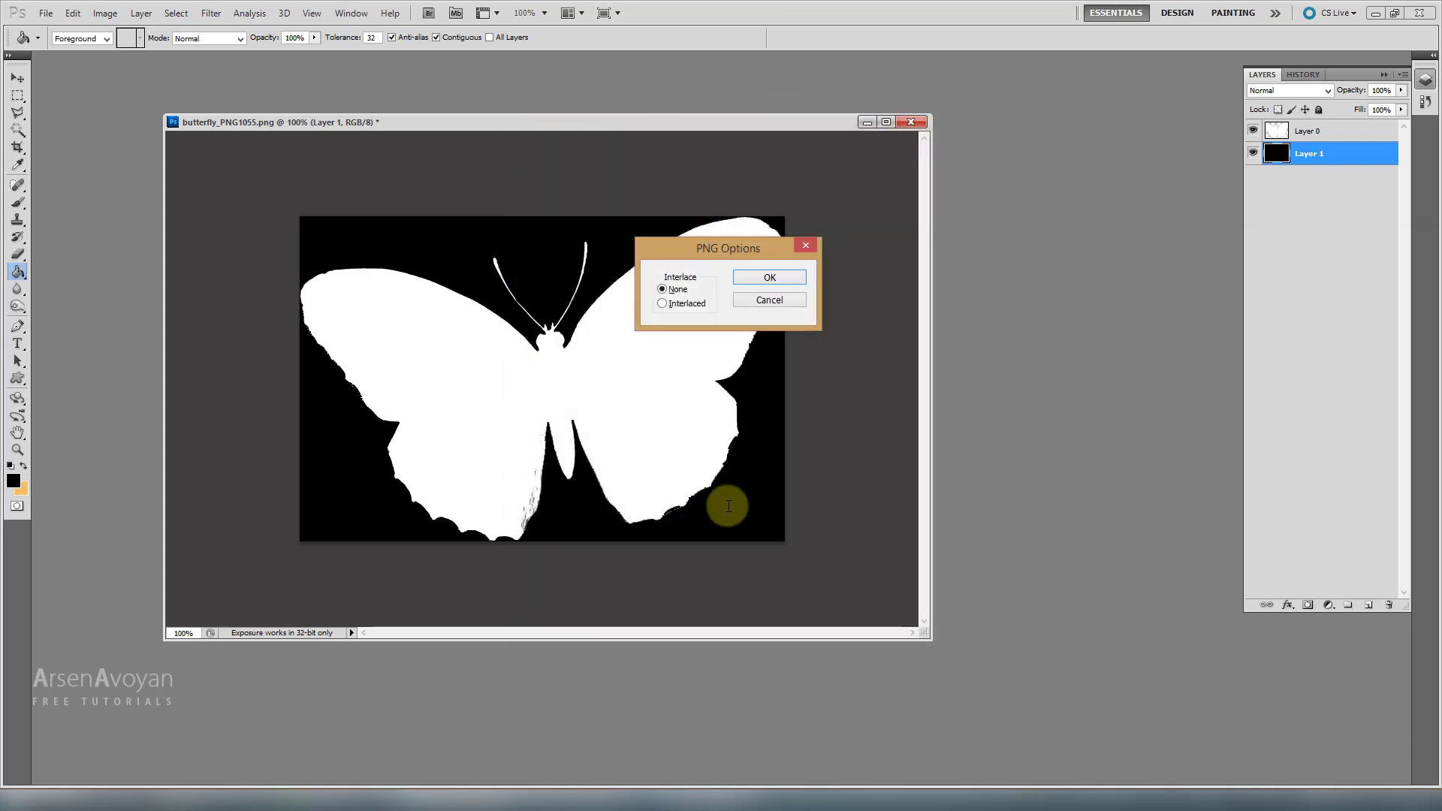
left_click(771, 278)
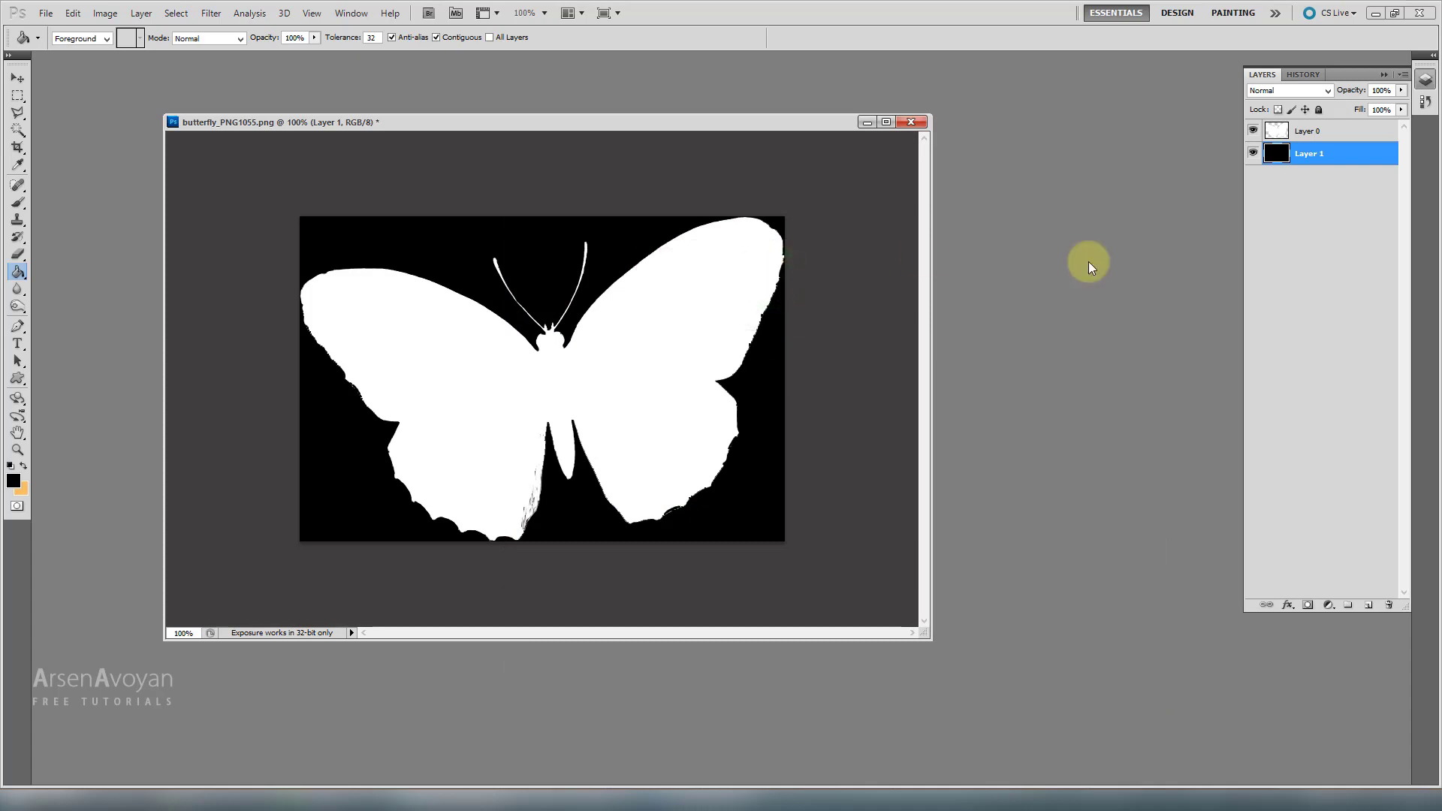
Step: Switch to 3ds Max, close the V-Ray frame buffer, and maximise the Top viewport
left_click(1375, 14)
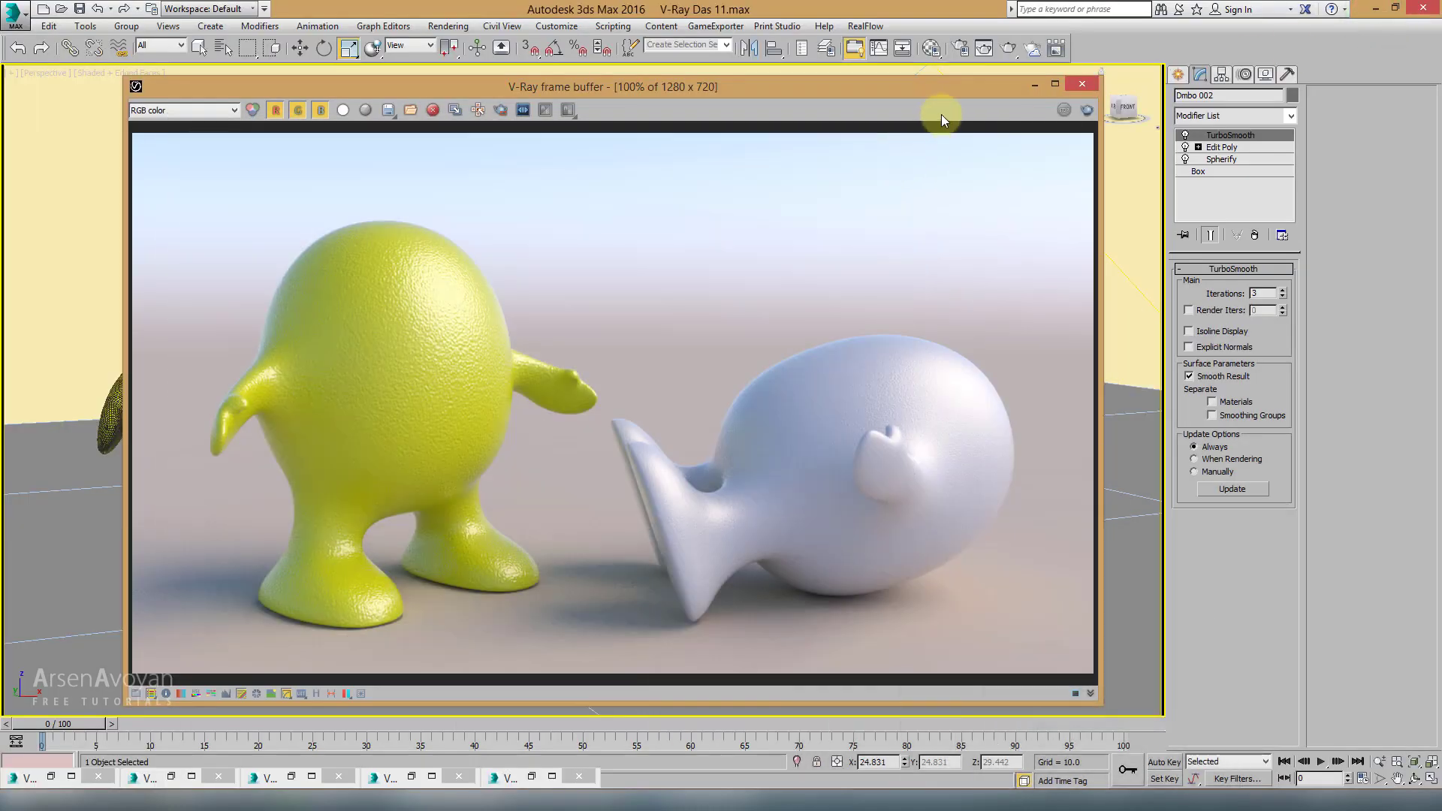
left_click(1082, 84)
key("alt+w")
key("alt+w")
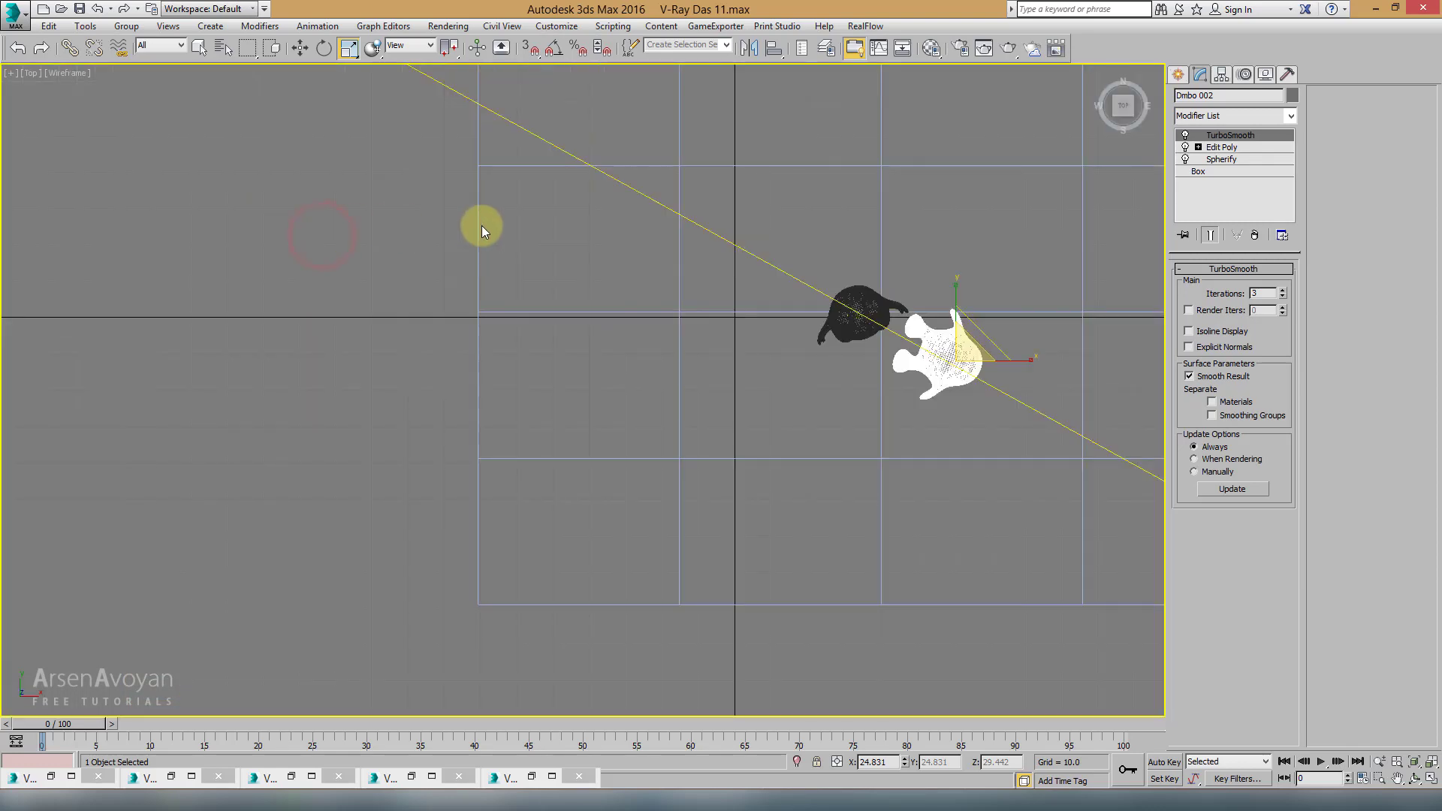
Step: Draw a plane about 14.8 long and 19.8 wide beside the two characters in the Top view
left_click(1179, 75)
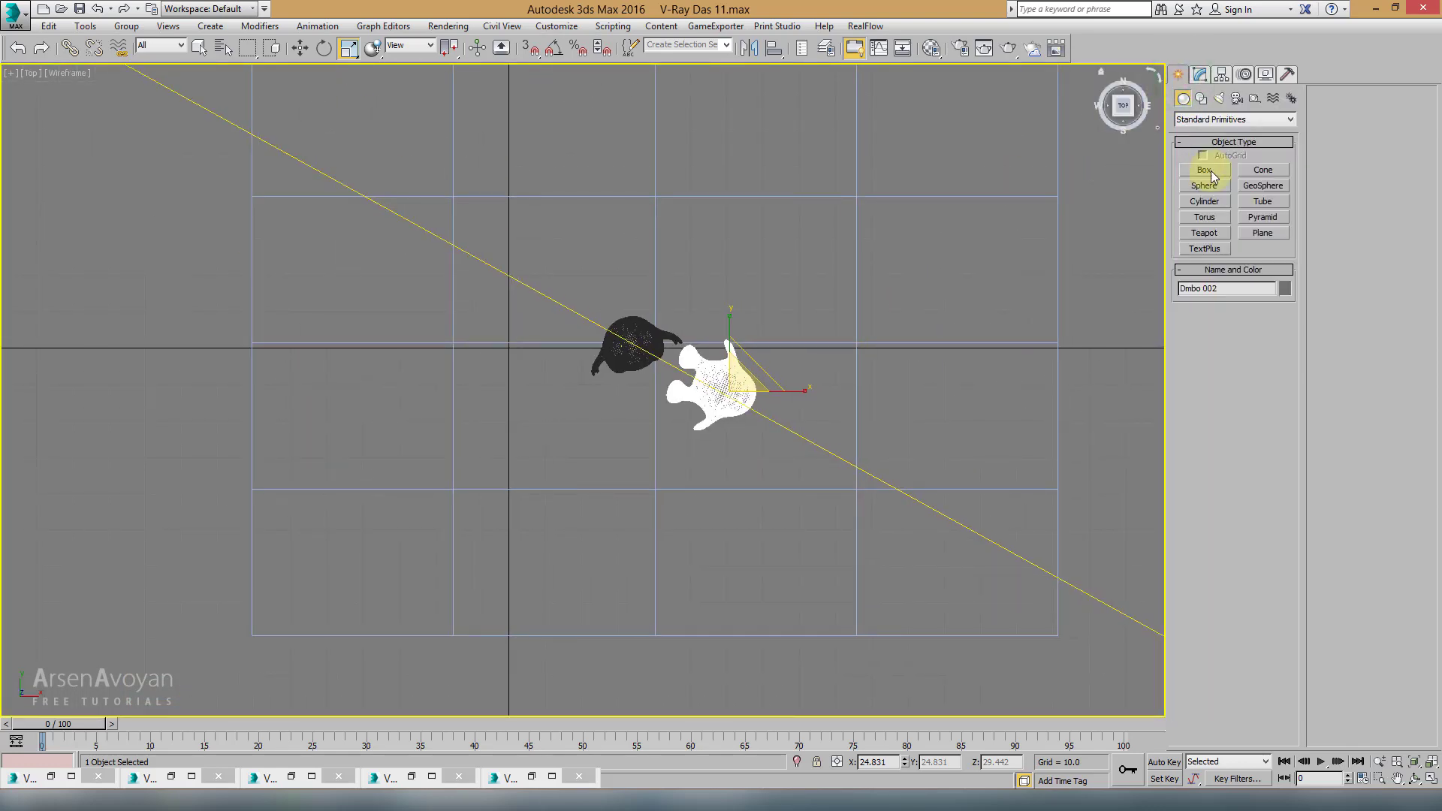
left_click(1261, 235)
scroll(691, 366, "up", 6)
left_click_drag(411, 421, 700, 636)
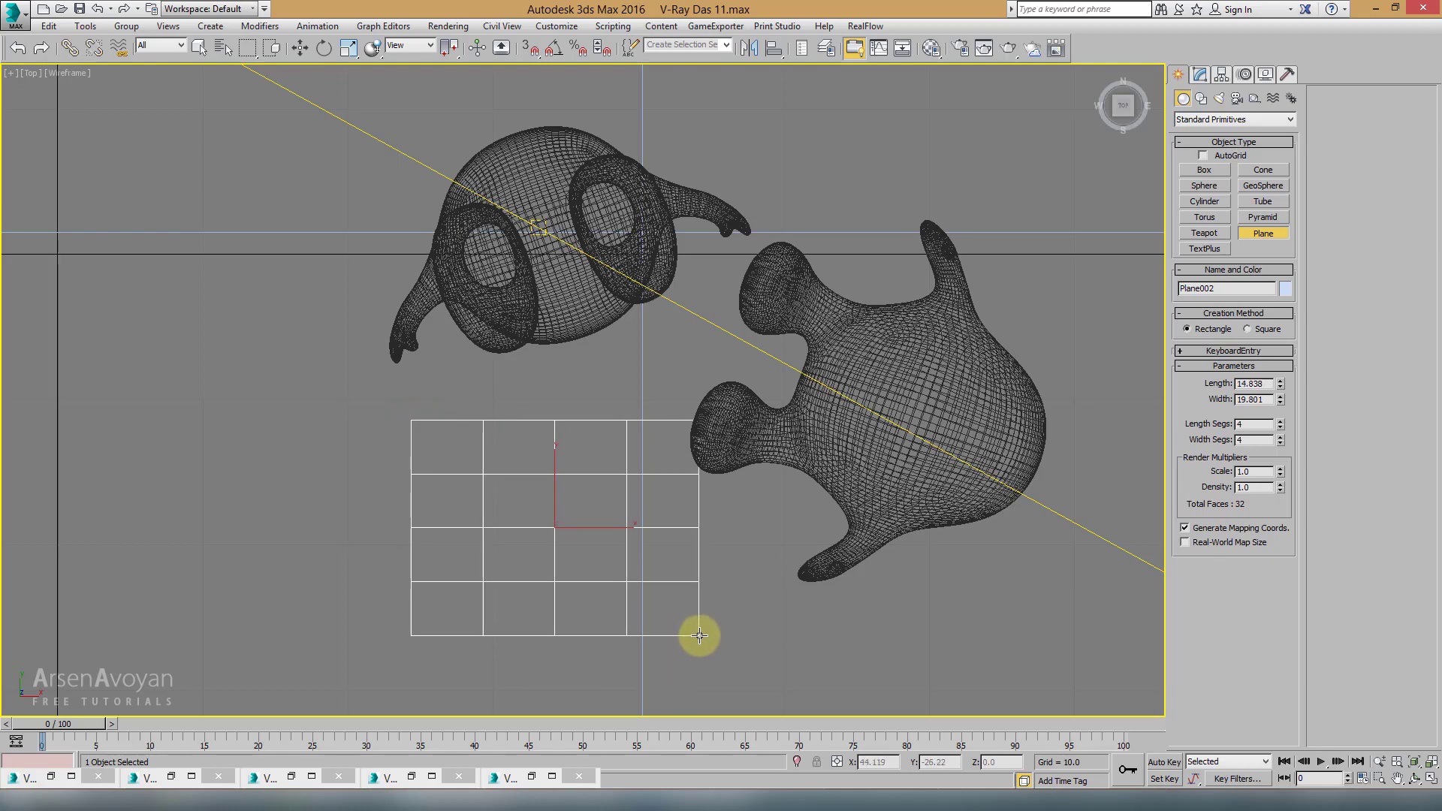
Step: Return to the maximised Perspective view and raise the new plane above the floor to a Z height of about 4.2
left_click(299, 47)
key("alt+w")
key("alt+w")
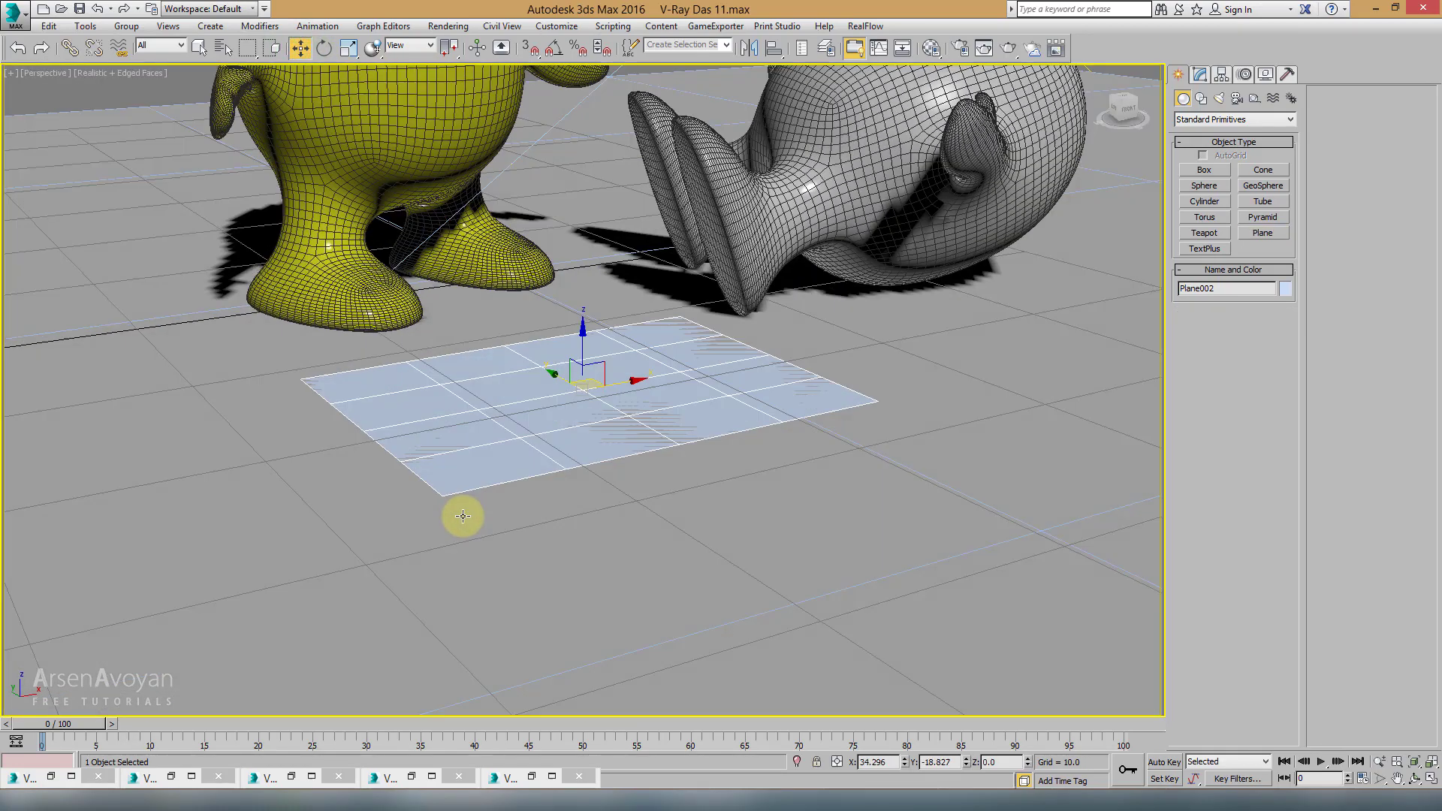
middle_click_drag(463, 516, 523, 429, "alt")
left_click_drag(554, 349, 589, 267)
middle_click_drag(589, 268, 611, 222)
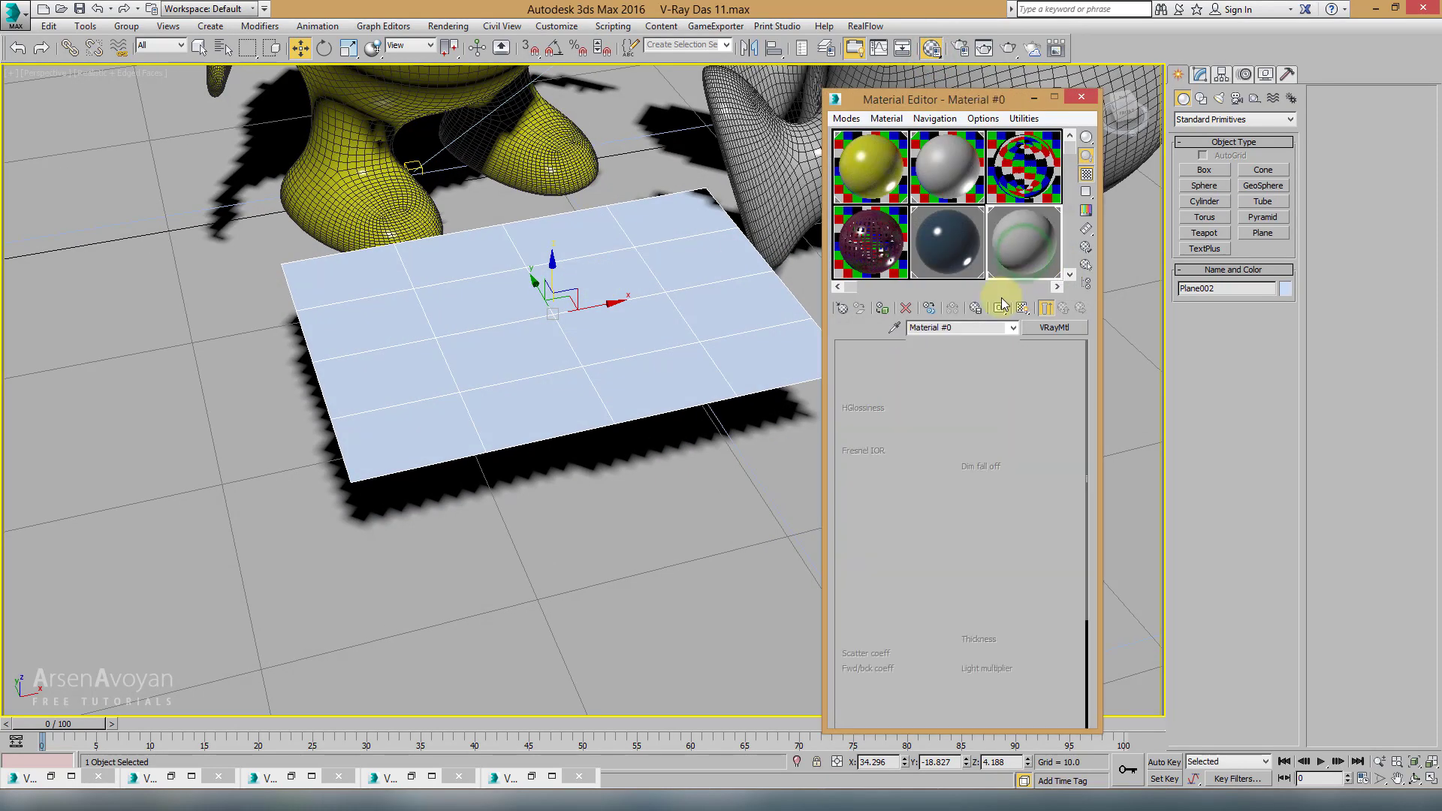
Step: Pick the unused 04 - Default sample slot in the Material Editor and change its type to VRayMtl
left_click(986, 212)
middle_click_drag(918, 220, 904, 187)
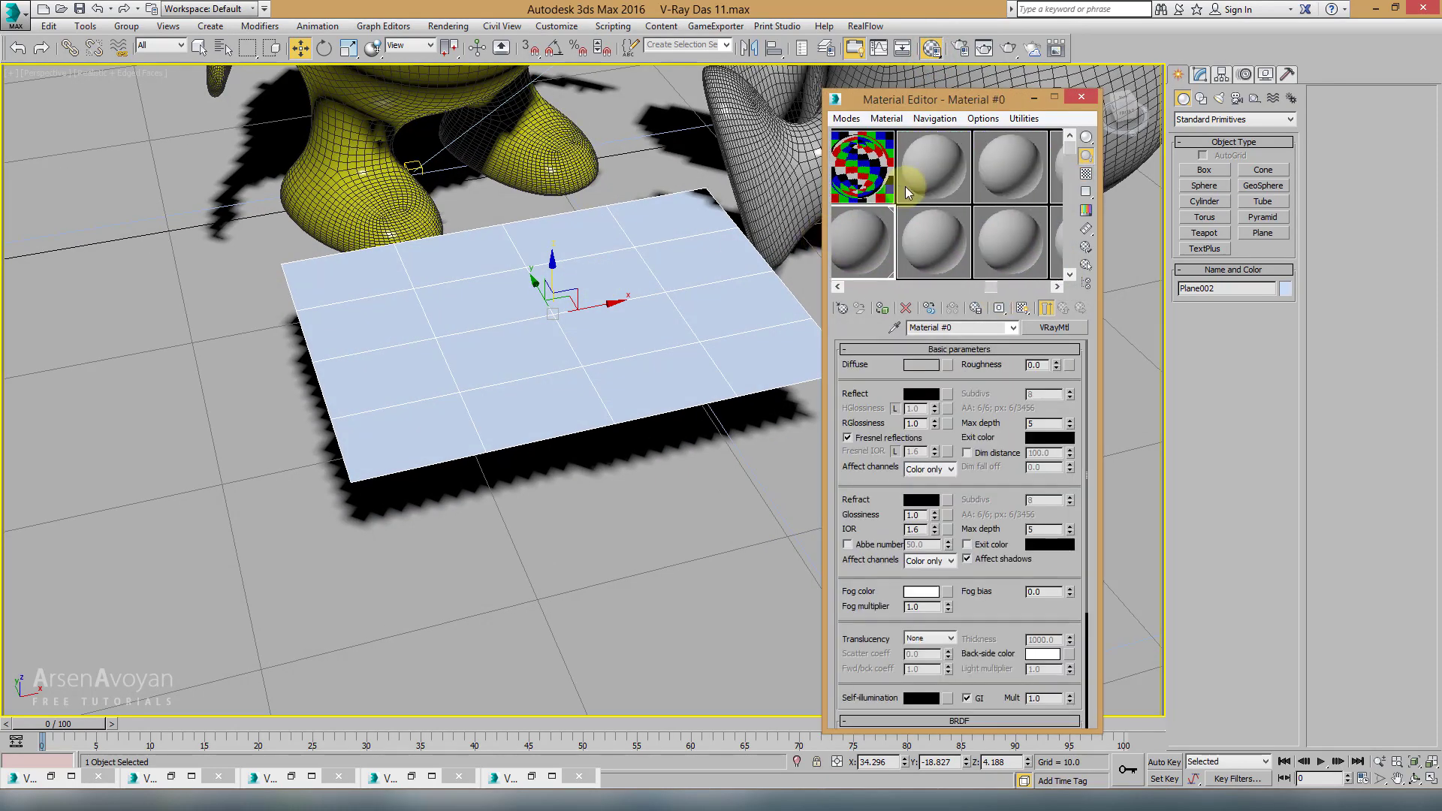
left_click(904, 186)
left_click(1033, 329)
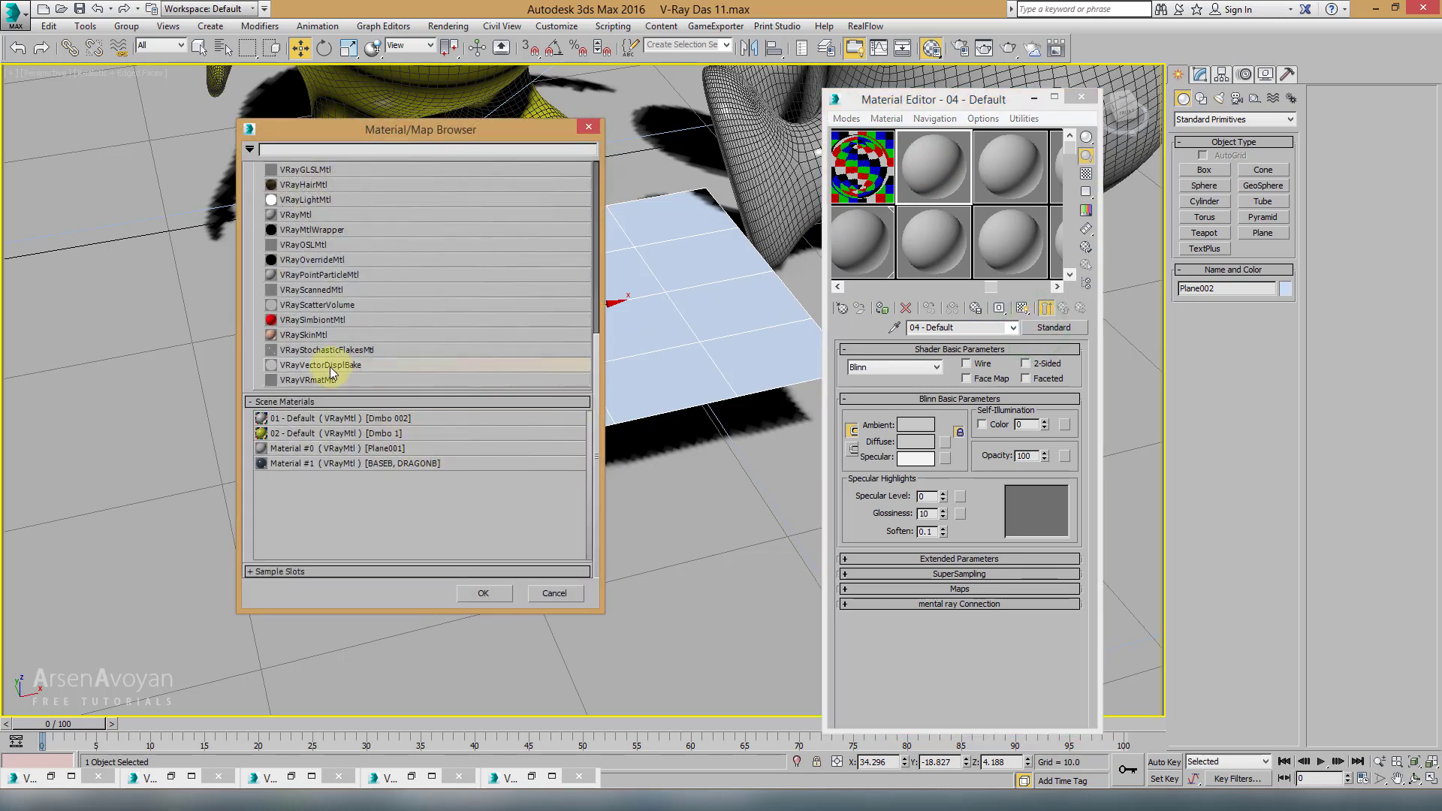
double_click(304, 216)
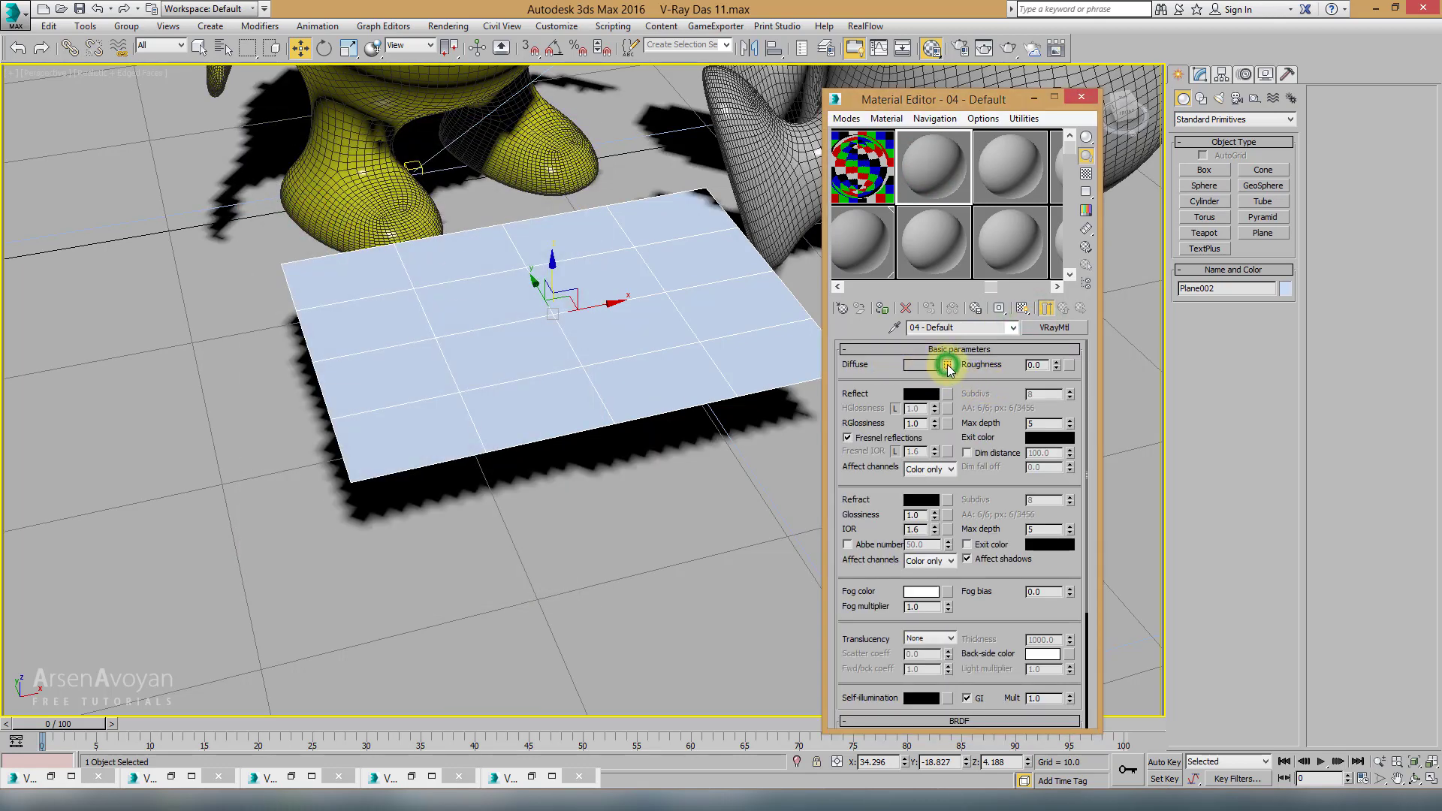
Step: Load butterfly_PNG_Dif.png from the Das 11 textures folder as the Diffuse Bitmap and assign the material to the plane
left_click(947, 366)
scroll(338, 284, "down", 5)
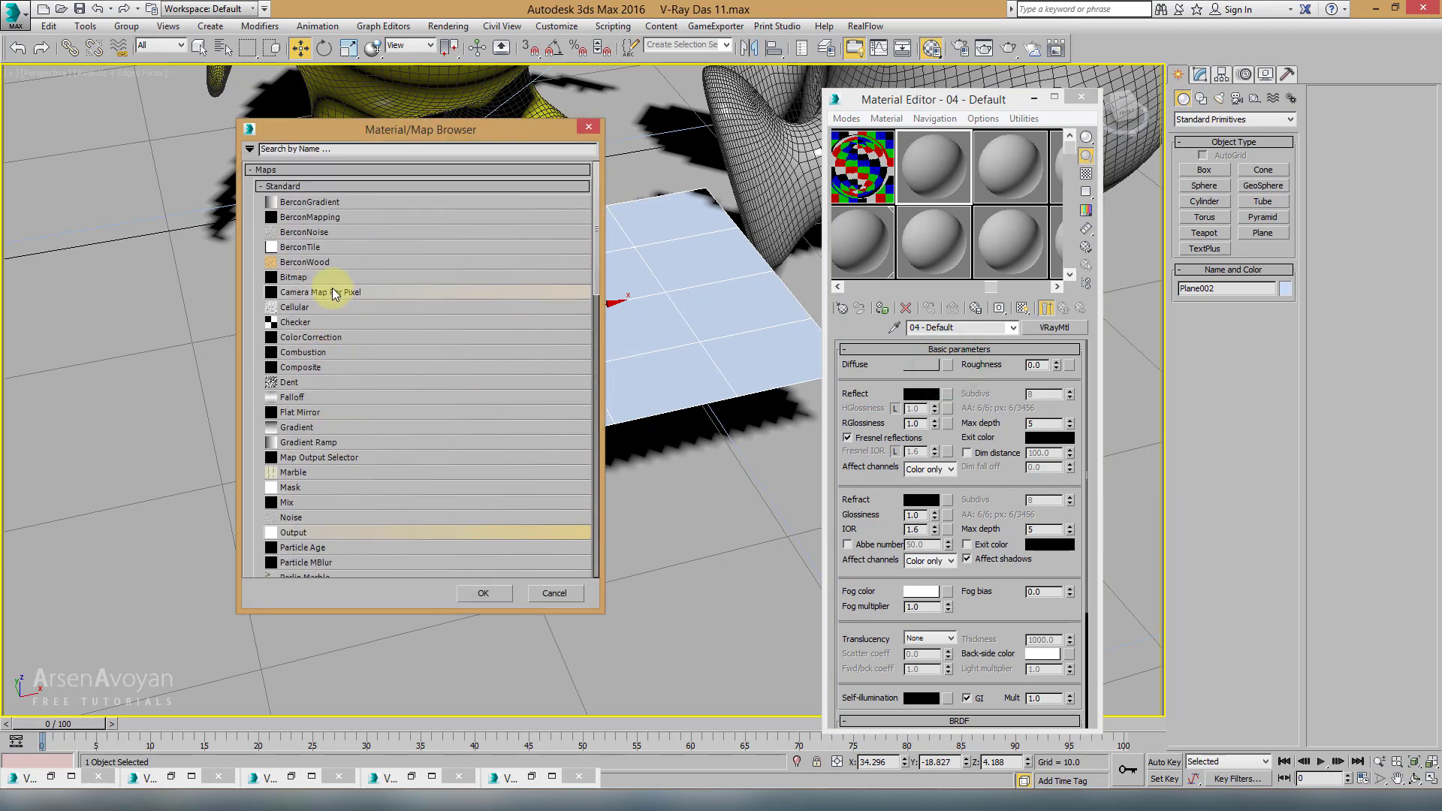
double_click(290, 278)
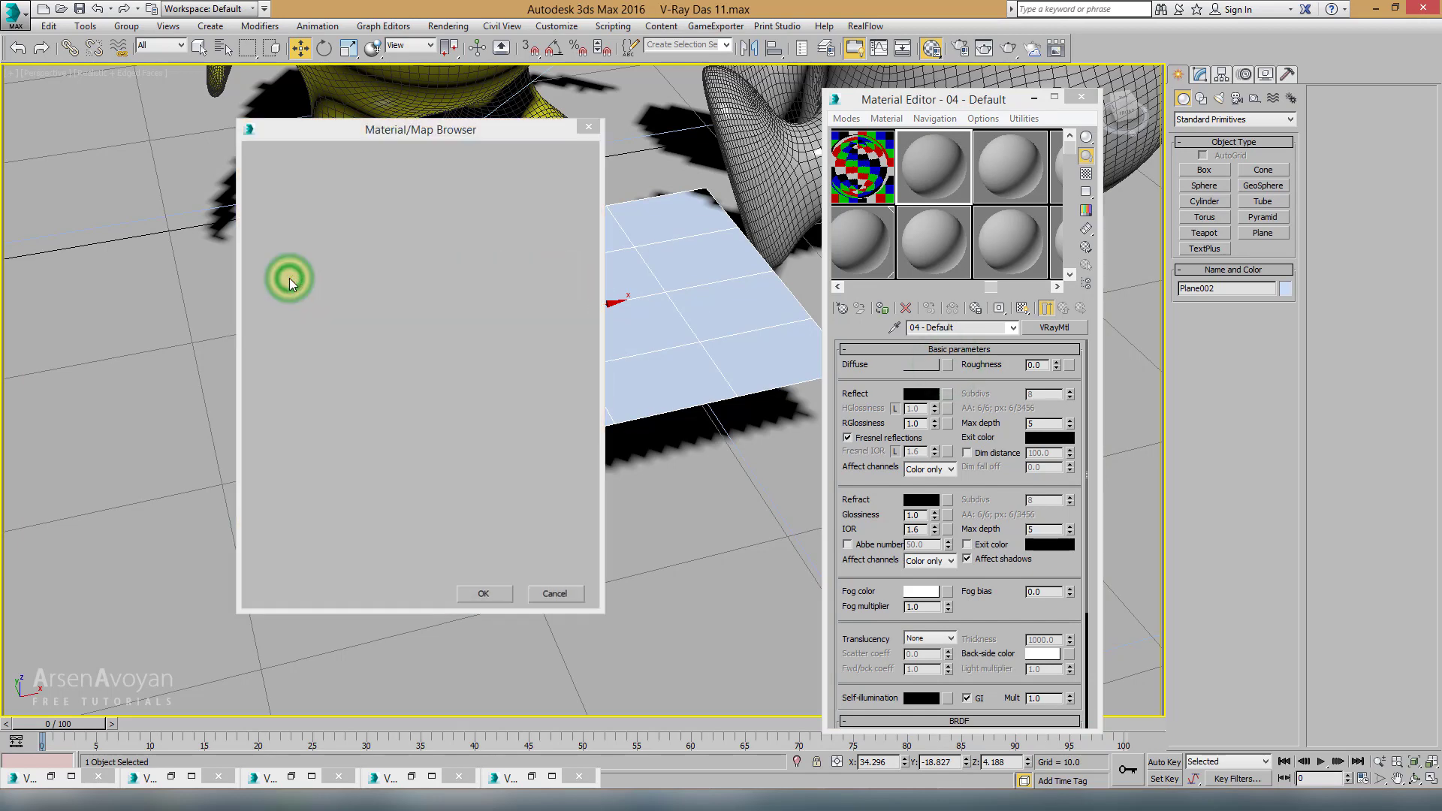
left_click(319, 66)
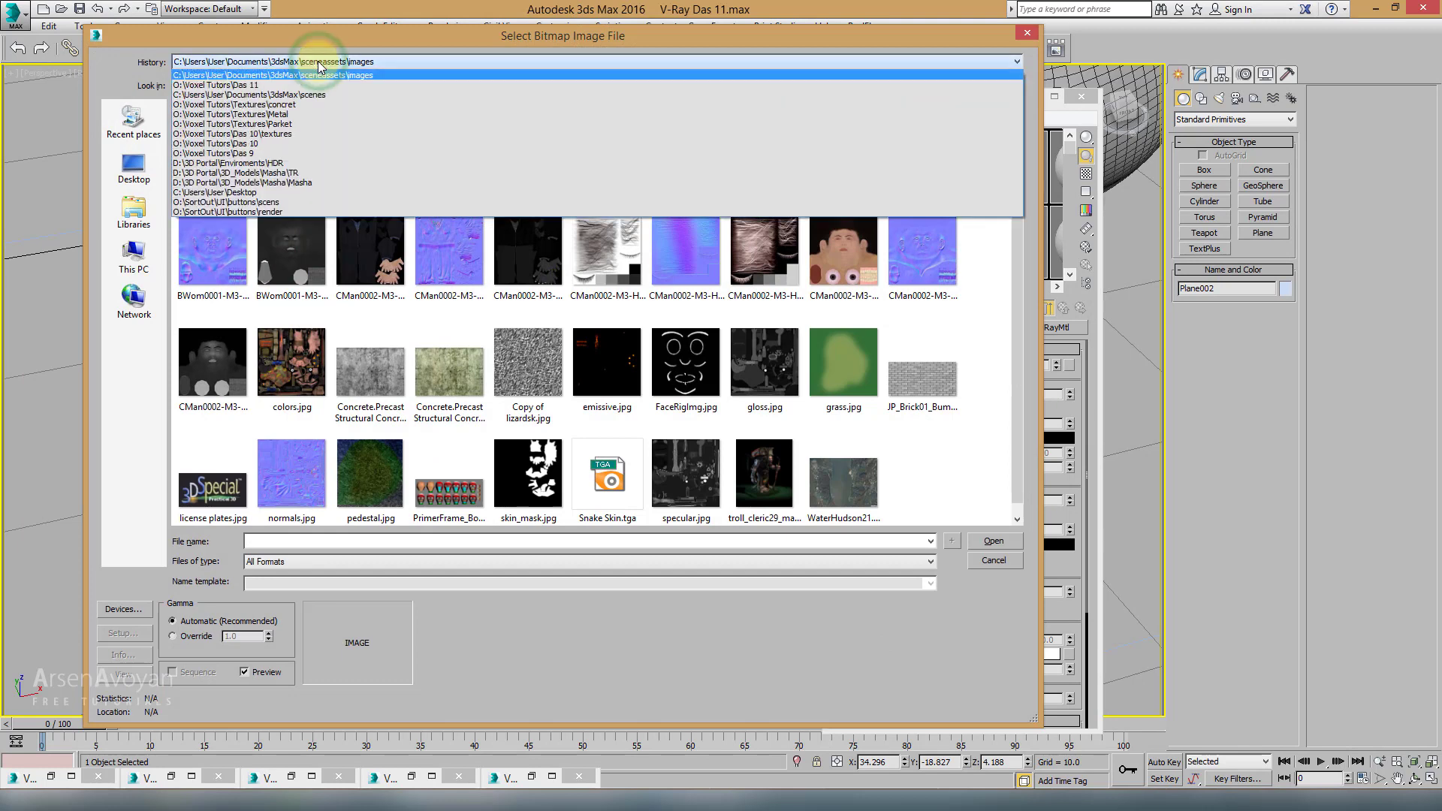
left_click(311, 73)
left_click(209, 124)
double_click(209, 124)
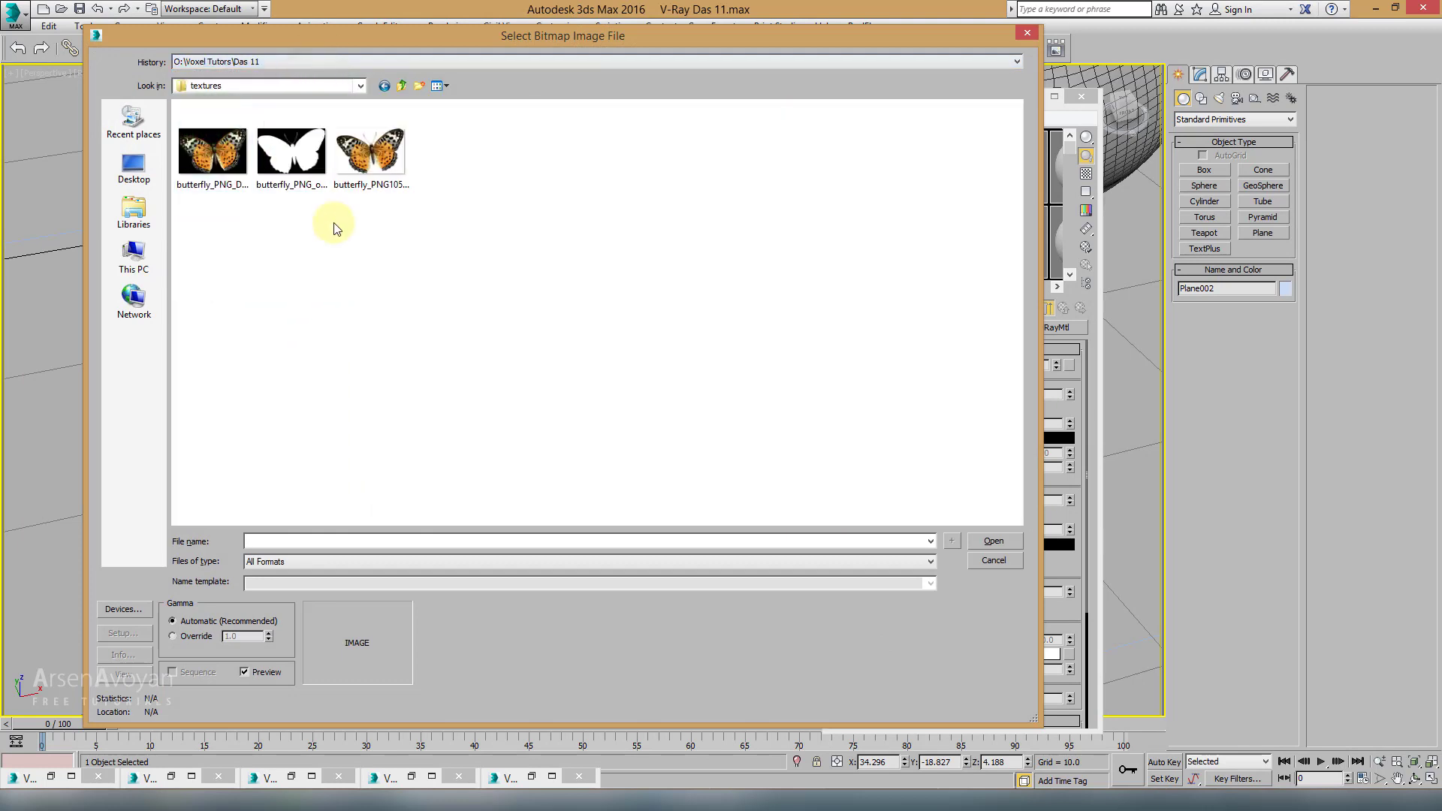
left_click(246, 197)
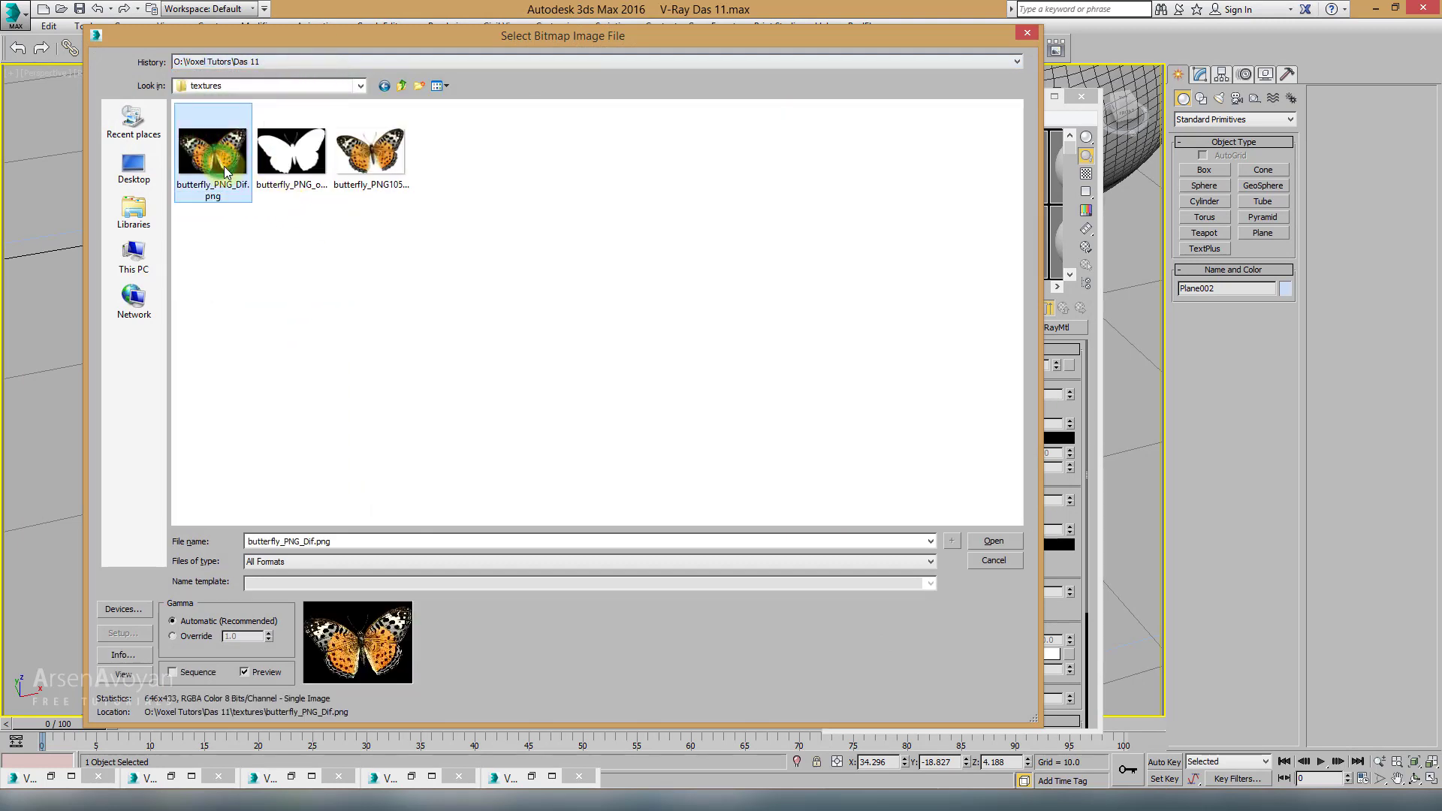
left_click(993, 541)
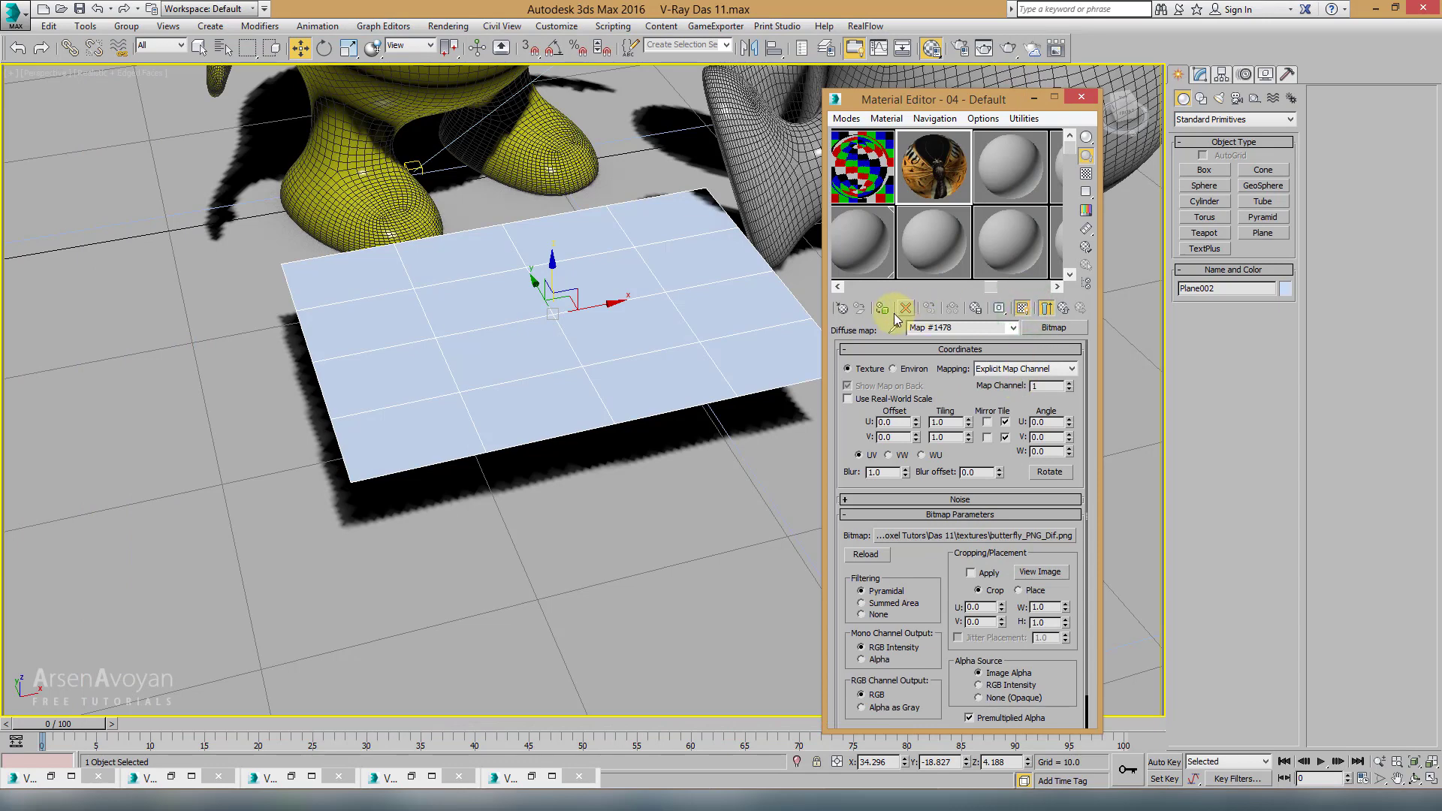
left_click(881, 307)
middle_click_drag(564, 311, 593, 303, "alt")
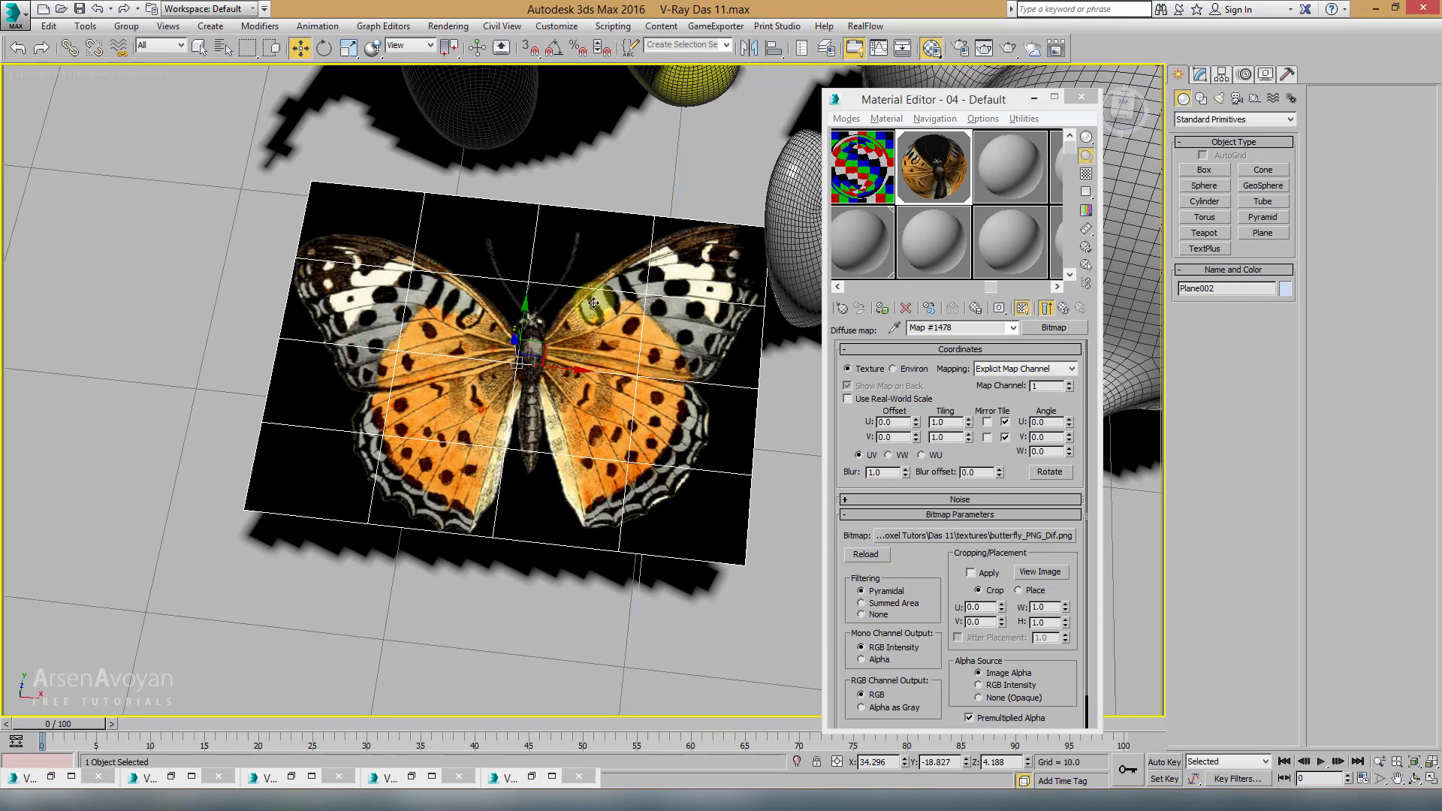
Step: Load butterfly_PNG_opa.png as a Bitmap in the material's Opacity map slot
left_click(1068, 312)
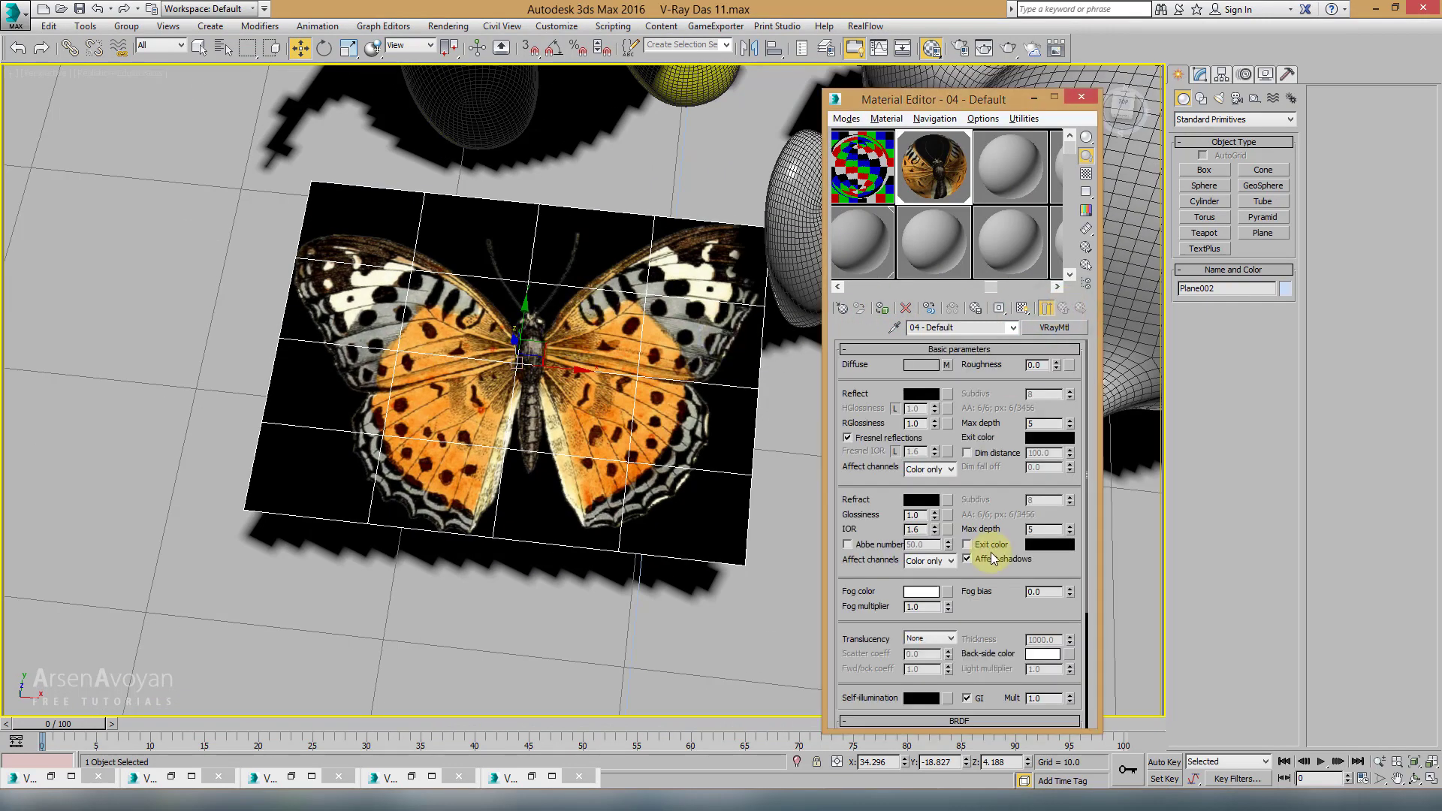
scroll(1002, 599, "down", 5)
scroll(962, 674, "down", 5)
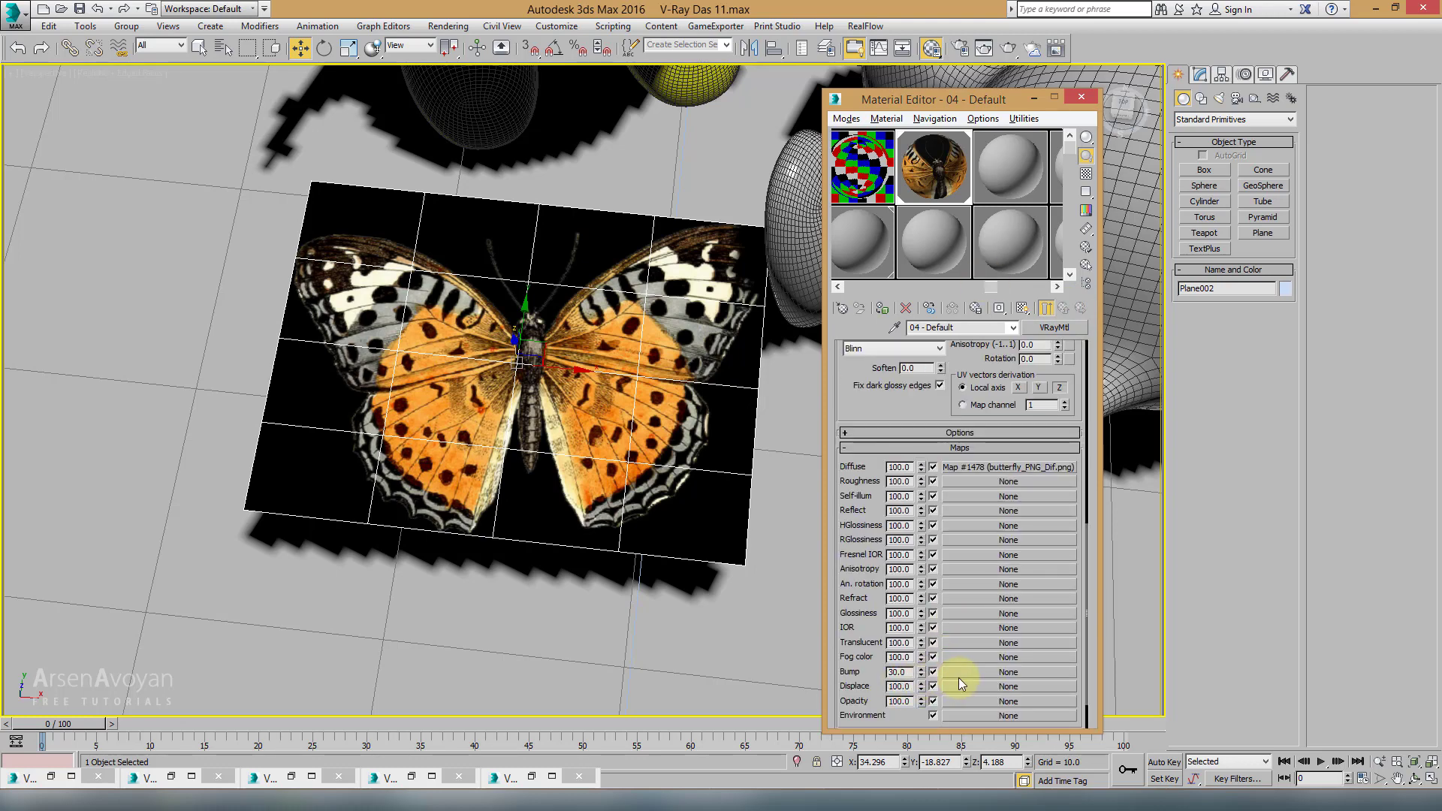
left_click(973, 701)
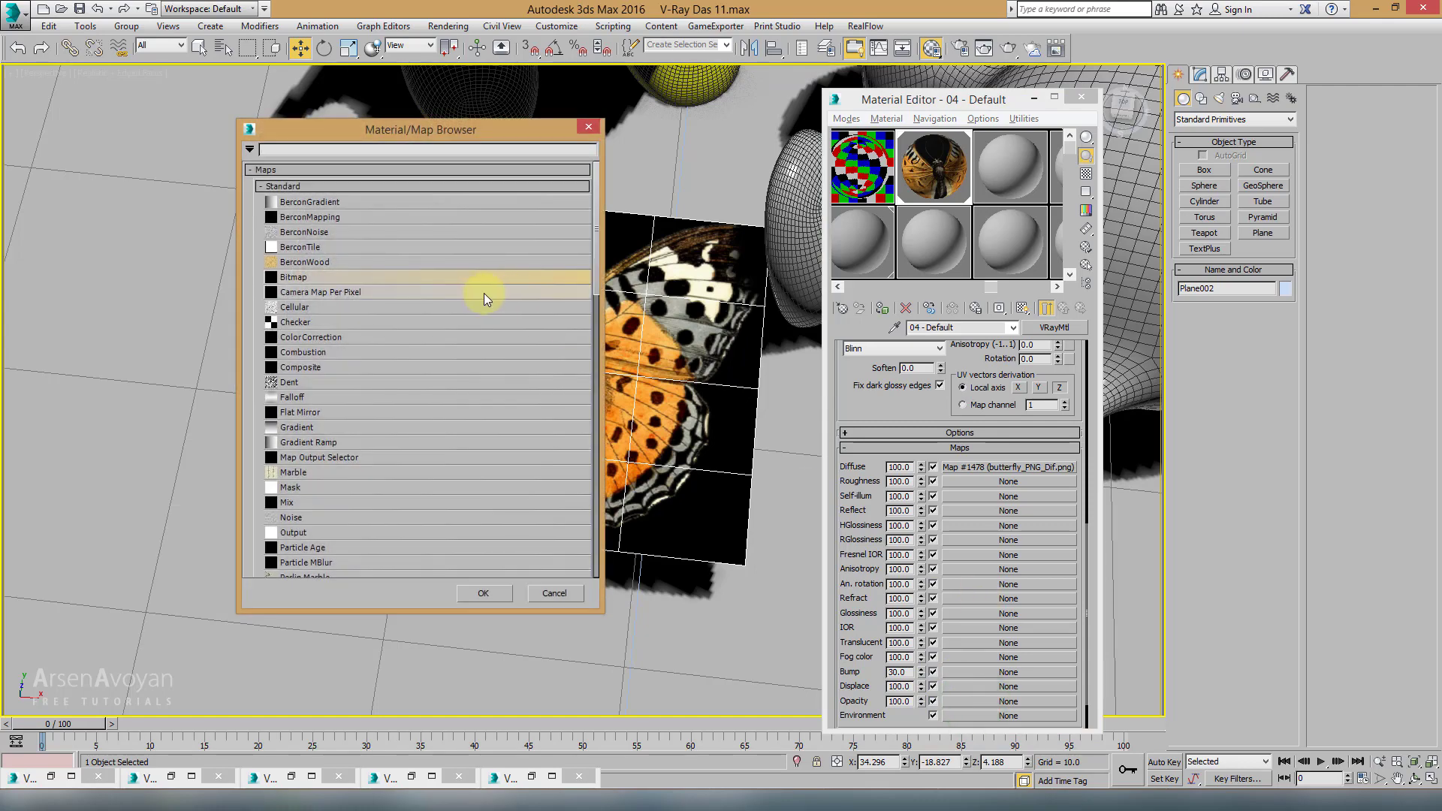
double_click(306, 275)
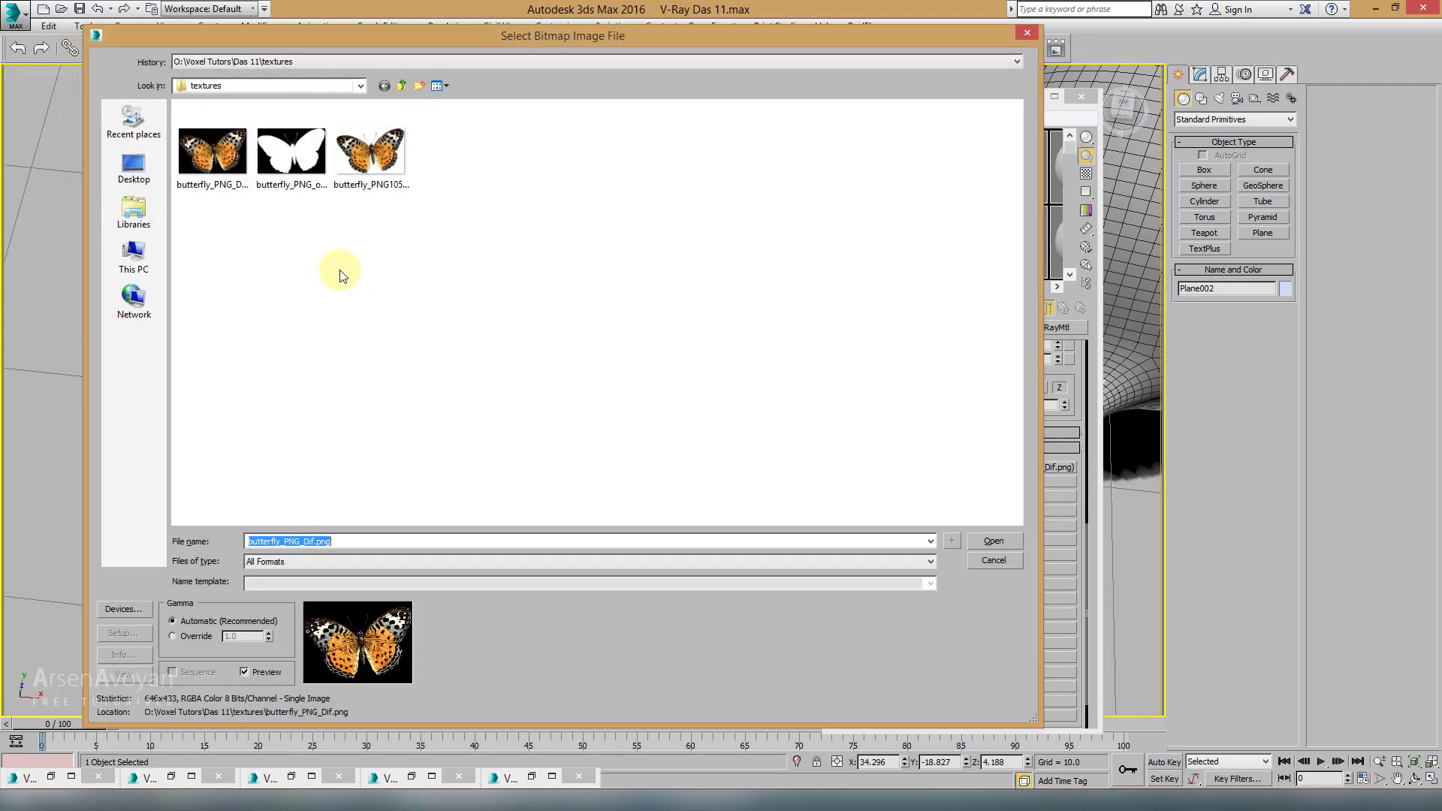
left_click(291, 150)
left_click(987, 546)
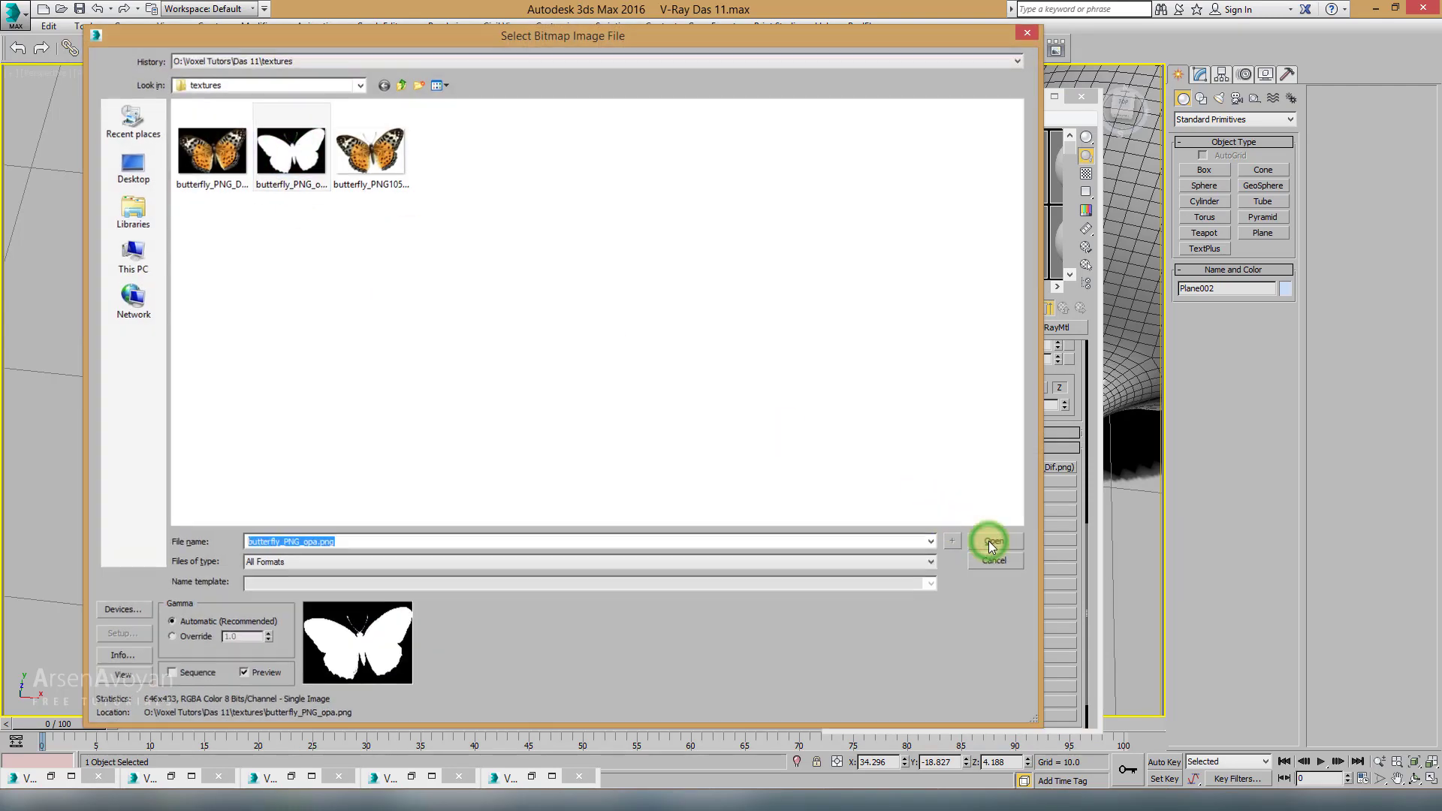
Step: Open an enlarged preview of the butterfly material's sample and turn on its checkered background
double_click(935, 179)
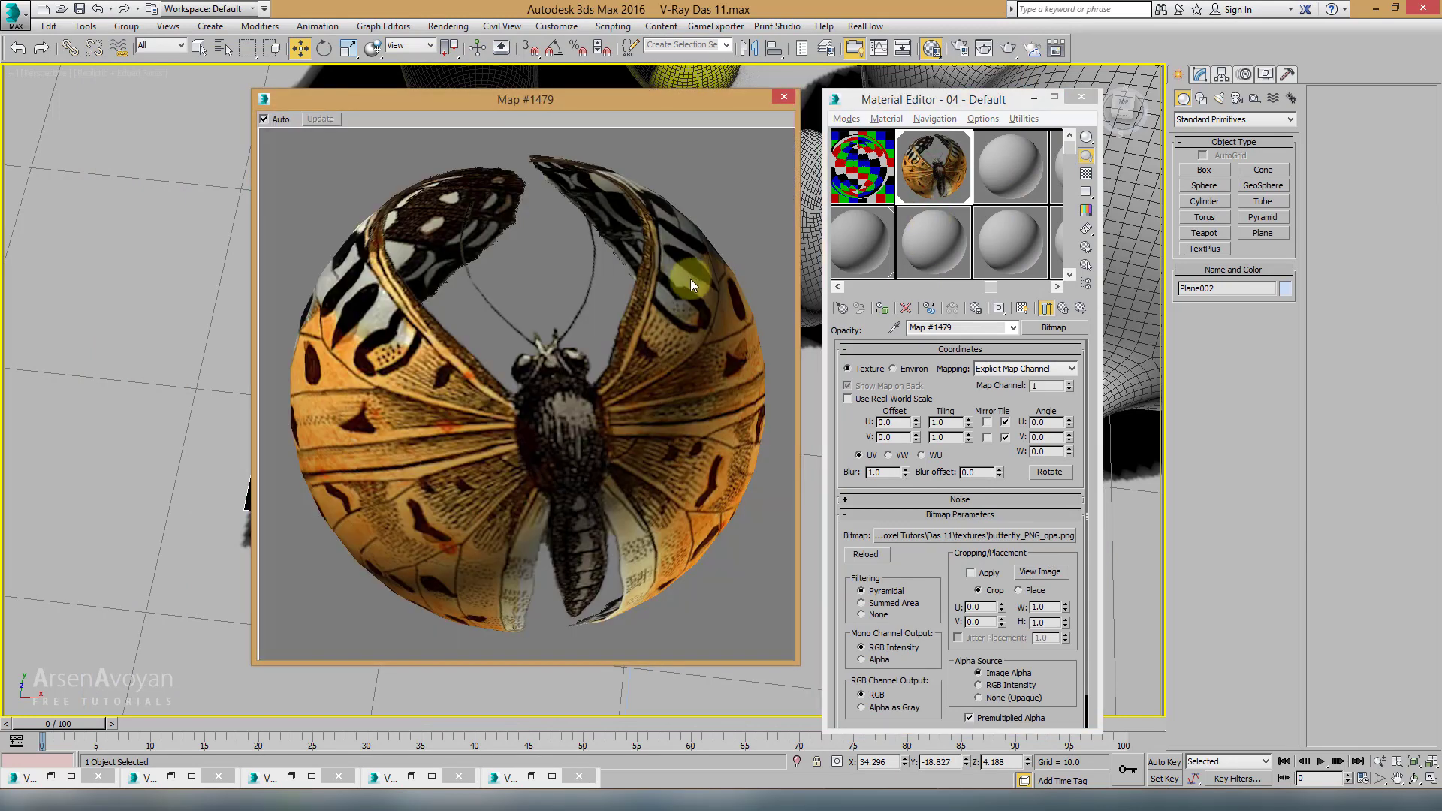
left_click(1086, 174)
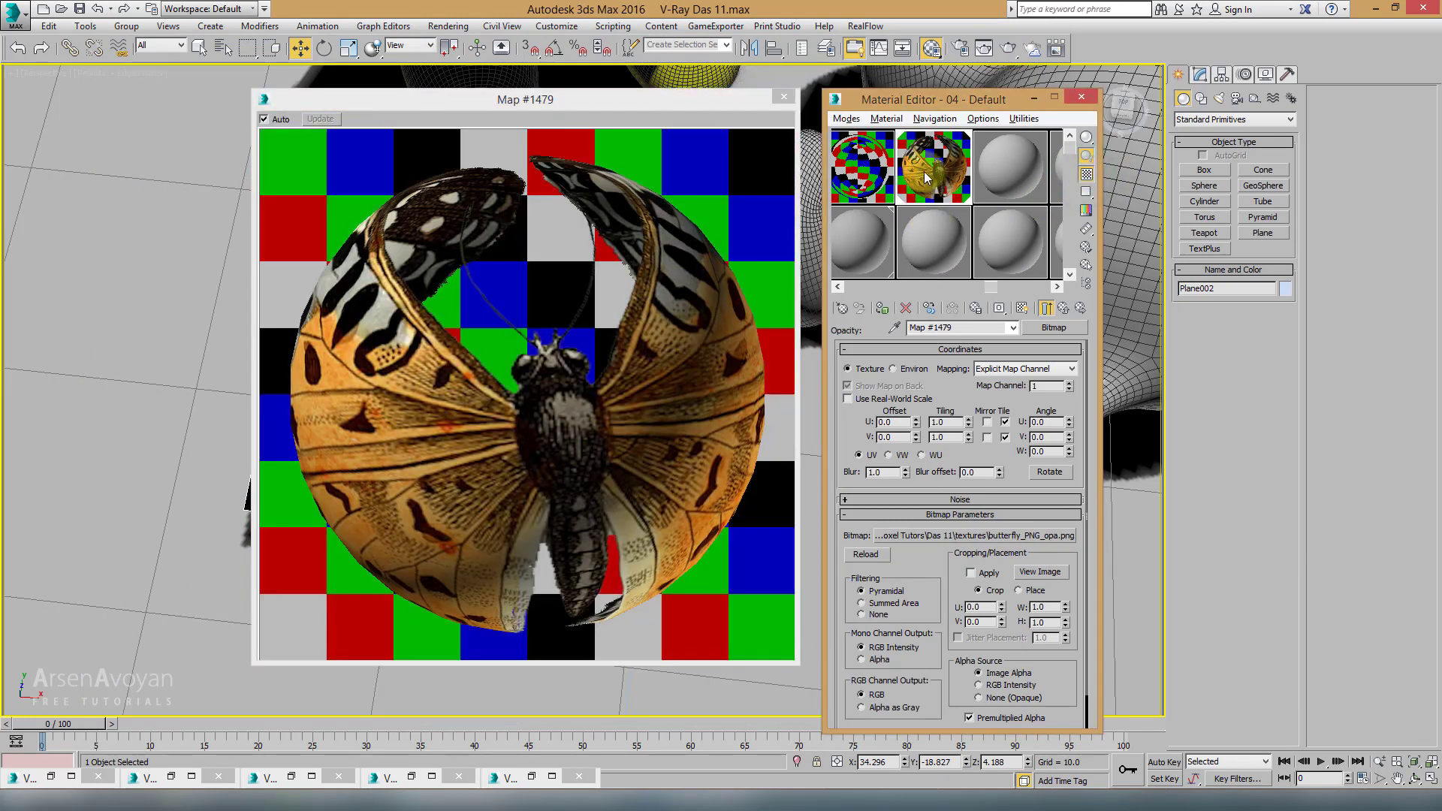
Step: Rotate the enlarged butterfly material sample to examine its transparency from several angles, and close the preview window
left_click_drag(928, 177, 944, 169)
left_click_drag(538, 227, 539, 246)
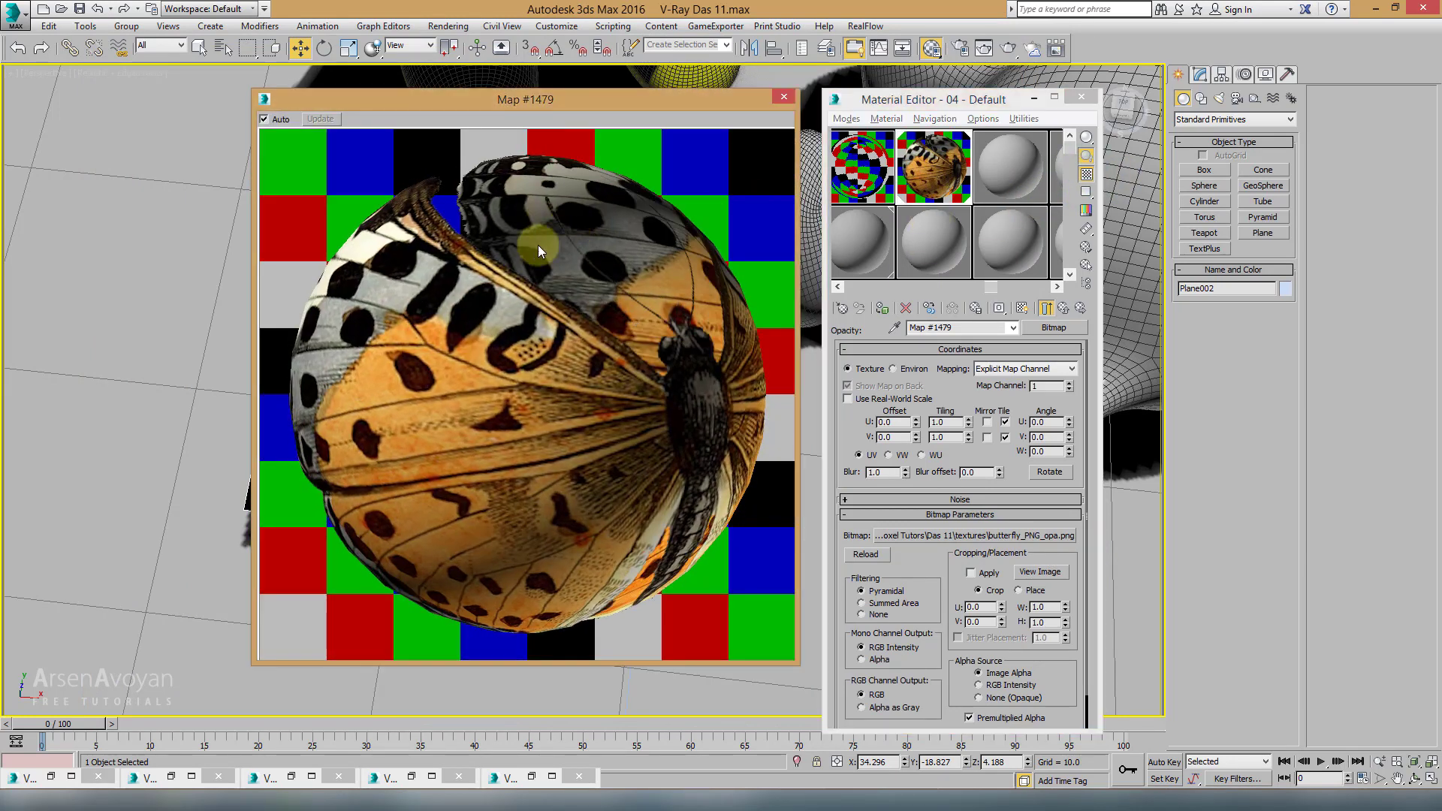
left_click_drag(955, 200, 900, 187)
left_click(1079, 99)
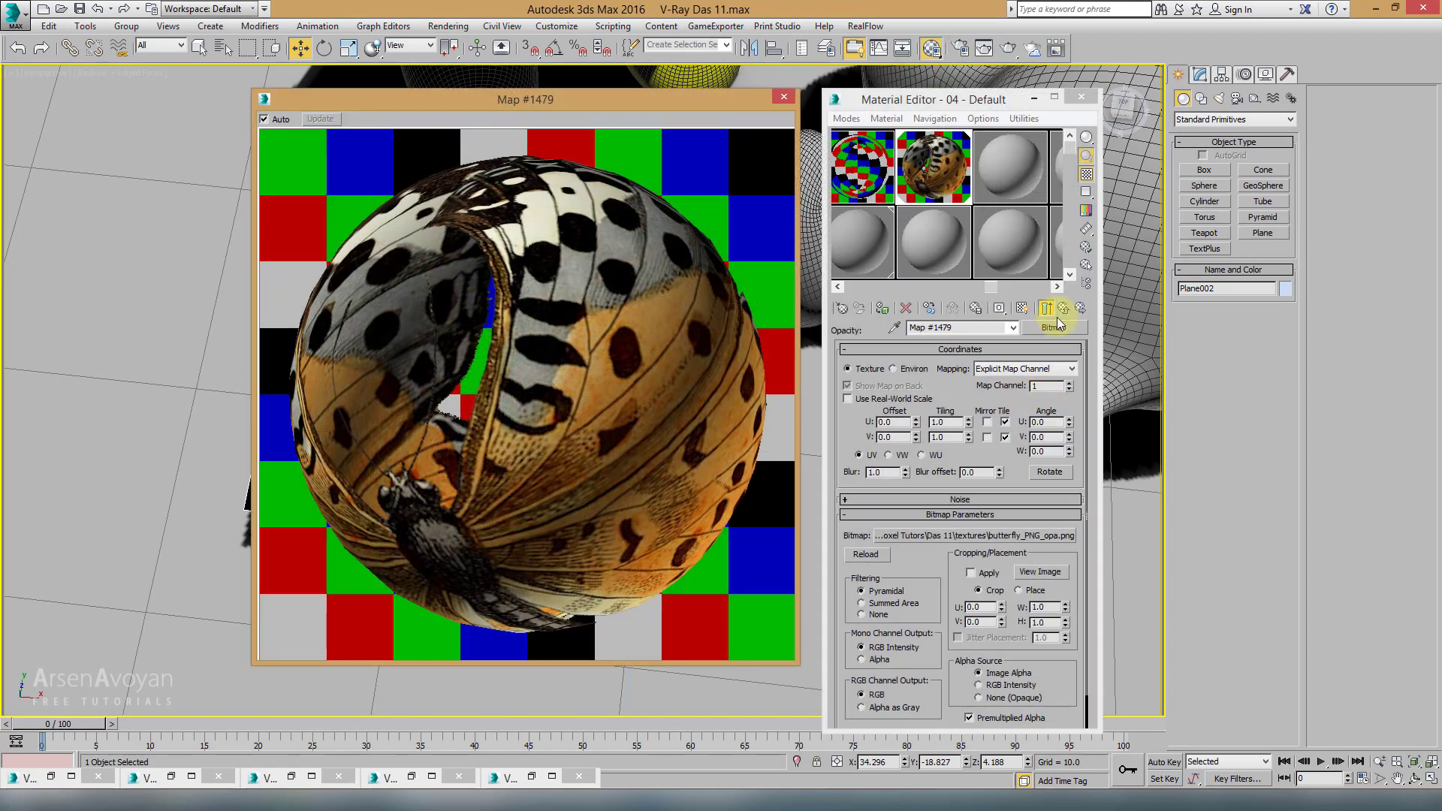
left_click(785, 96)
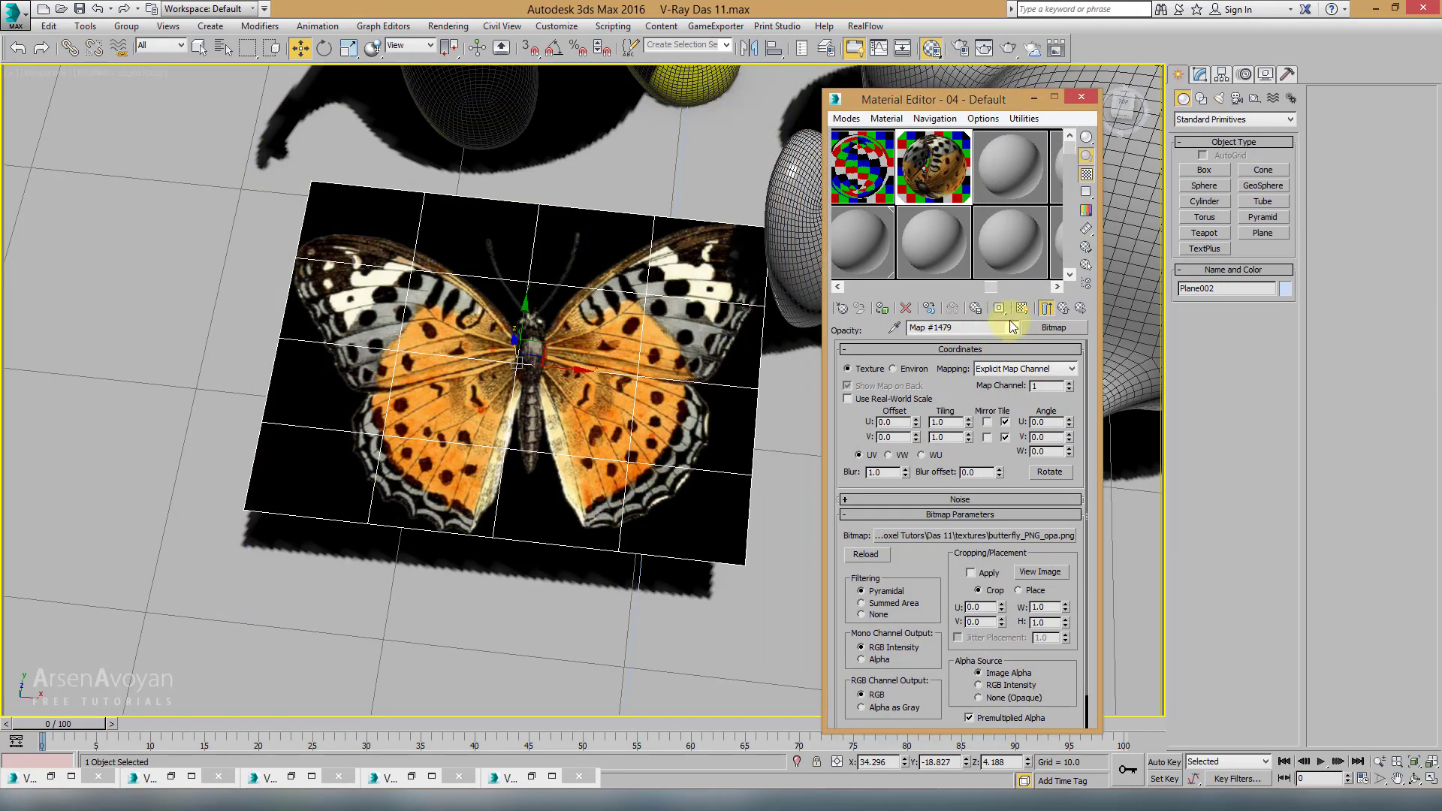
Step: Display the complete butterfly material with its opacity on the plane in the viewport, and close the Material Editor
left_click(1023, 308)
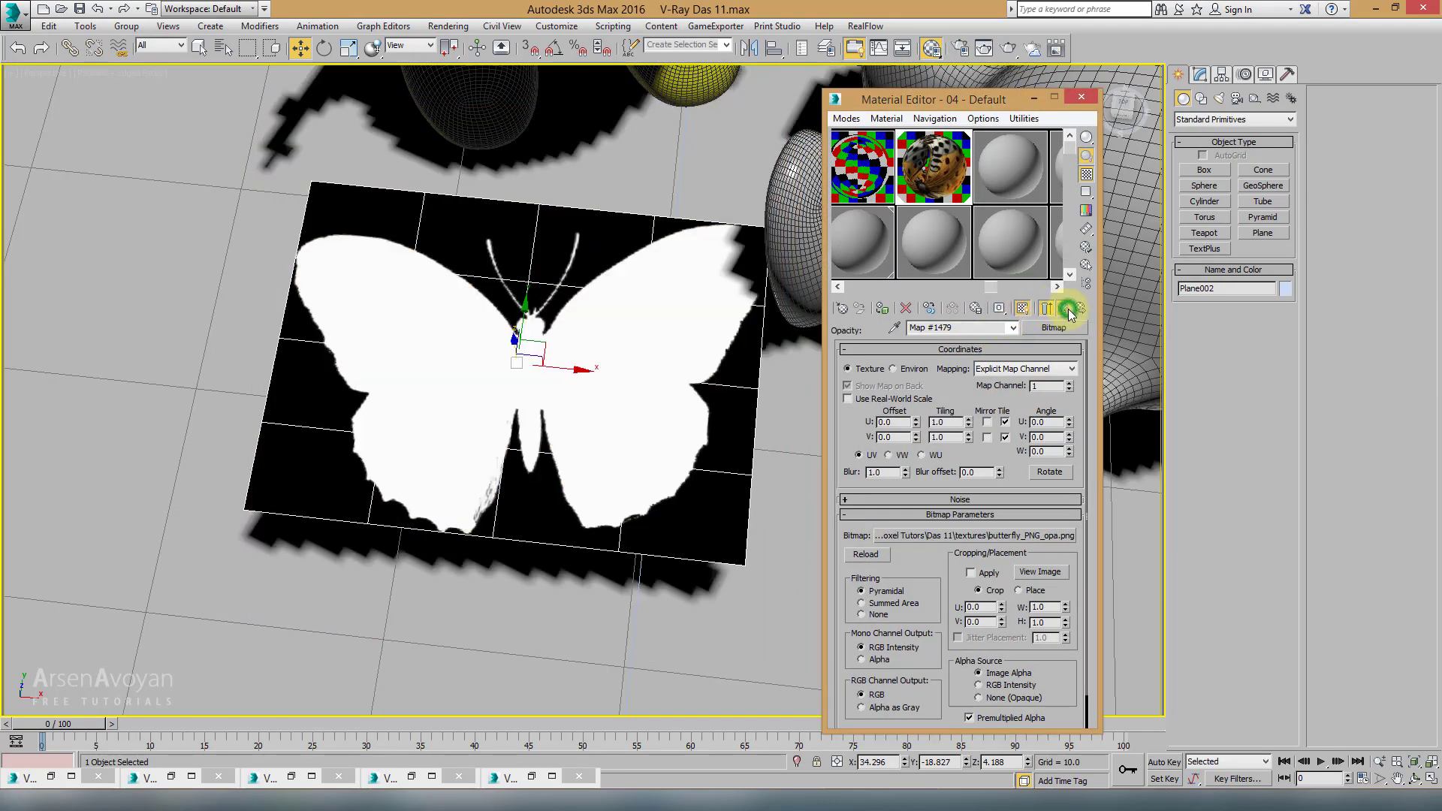
left_click(1068, 309)
left_click(1021, 310)
mouse_move(604, 411)
middle_mouse_down("alt")
mouse_move(559, 428)
mouse_move(584, 402)
middle_mouse_up("alt")
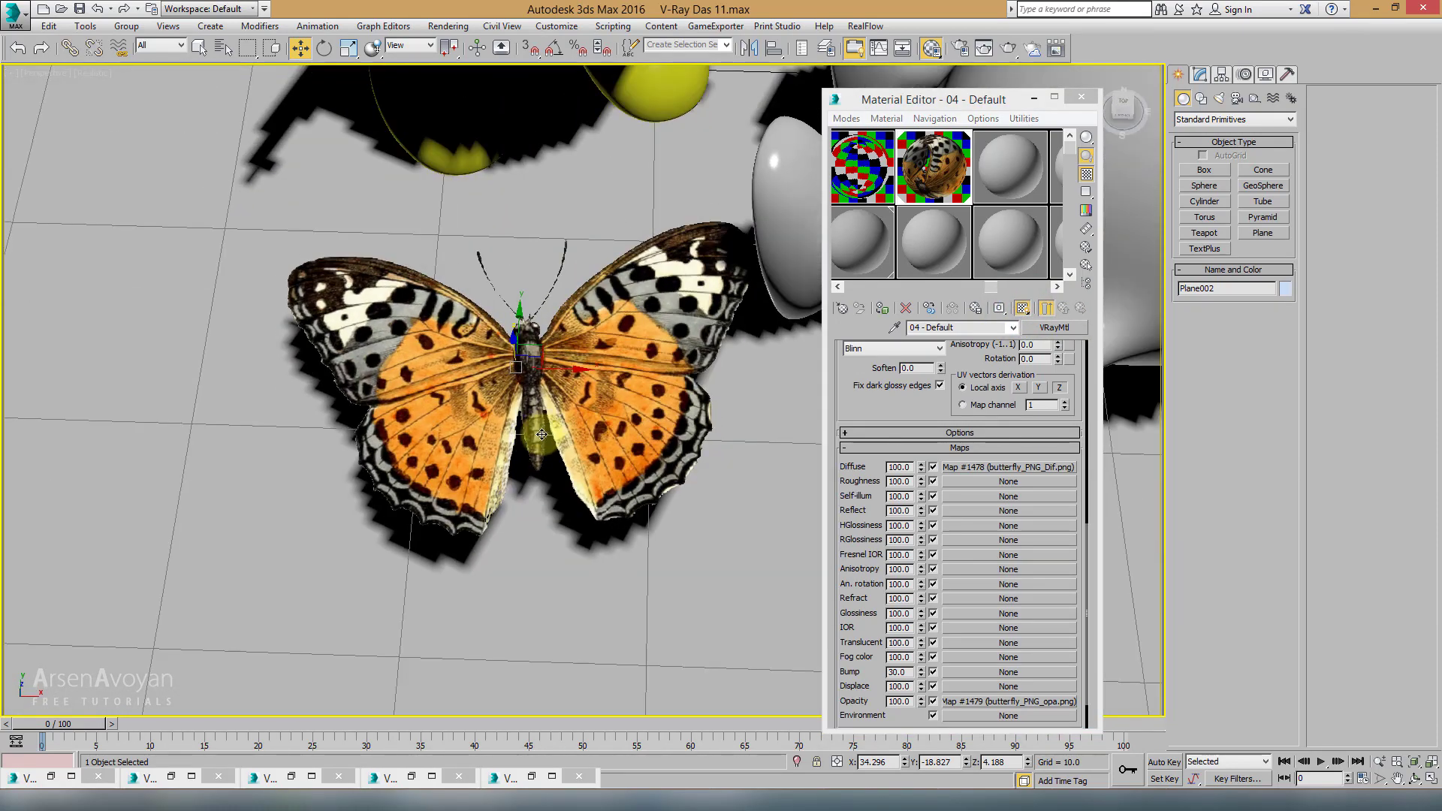
key("F4")
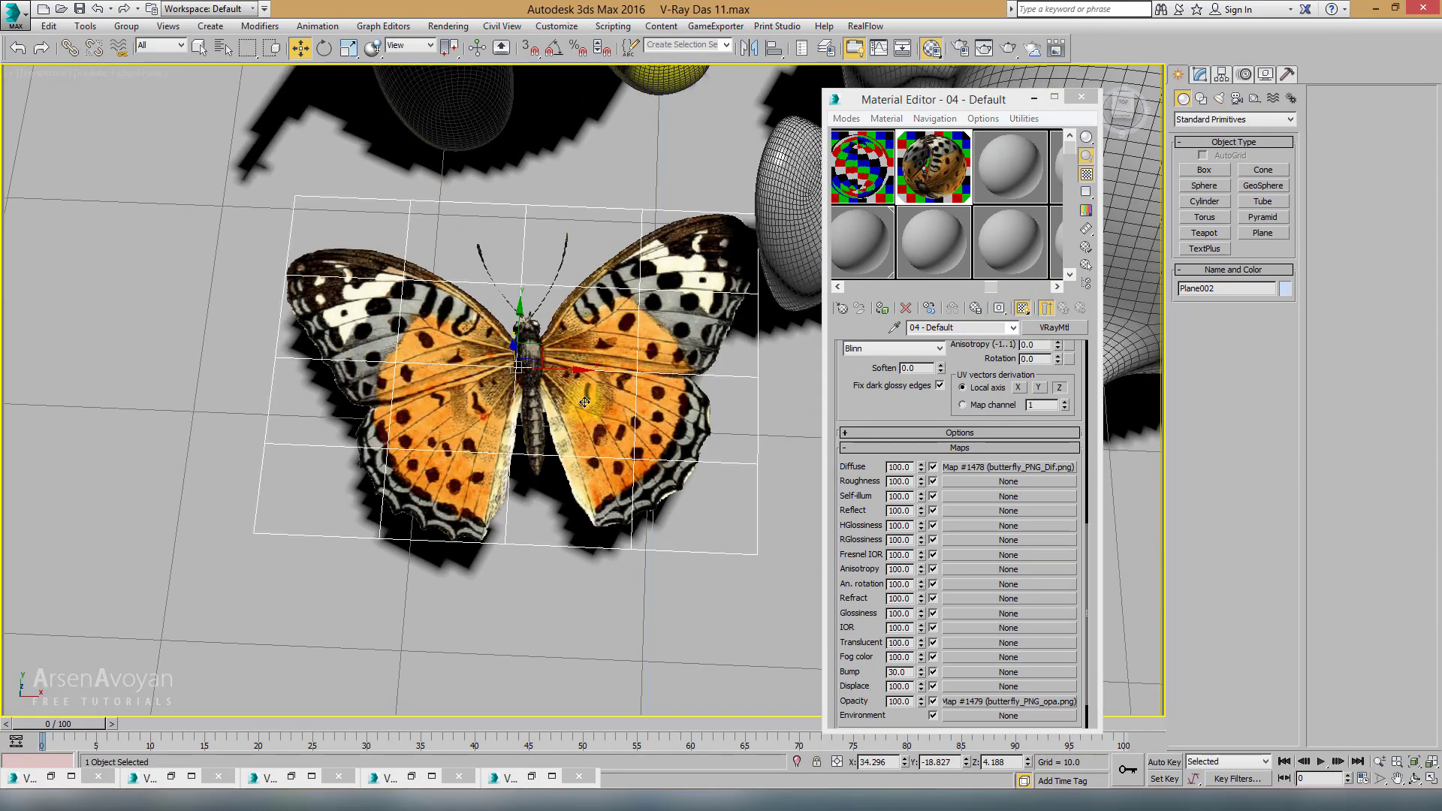
left_click(1081, 98)
Step: Add a Bend modifier to the butterfly plane and raise the base plane to 24 length and 102 width segments
left_click(1199, 74)
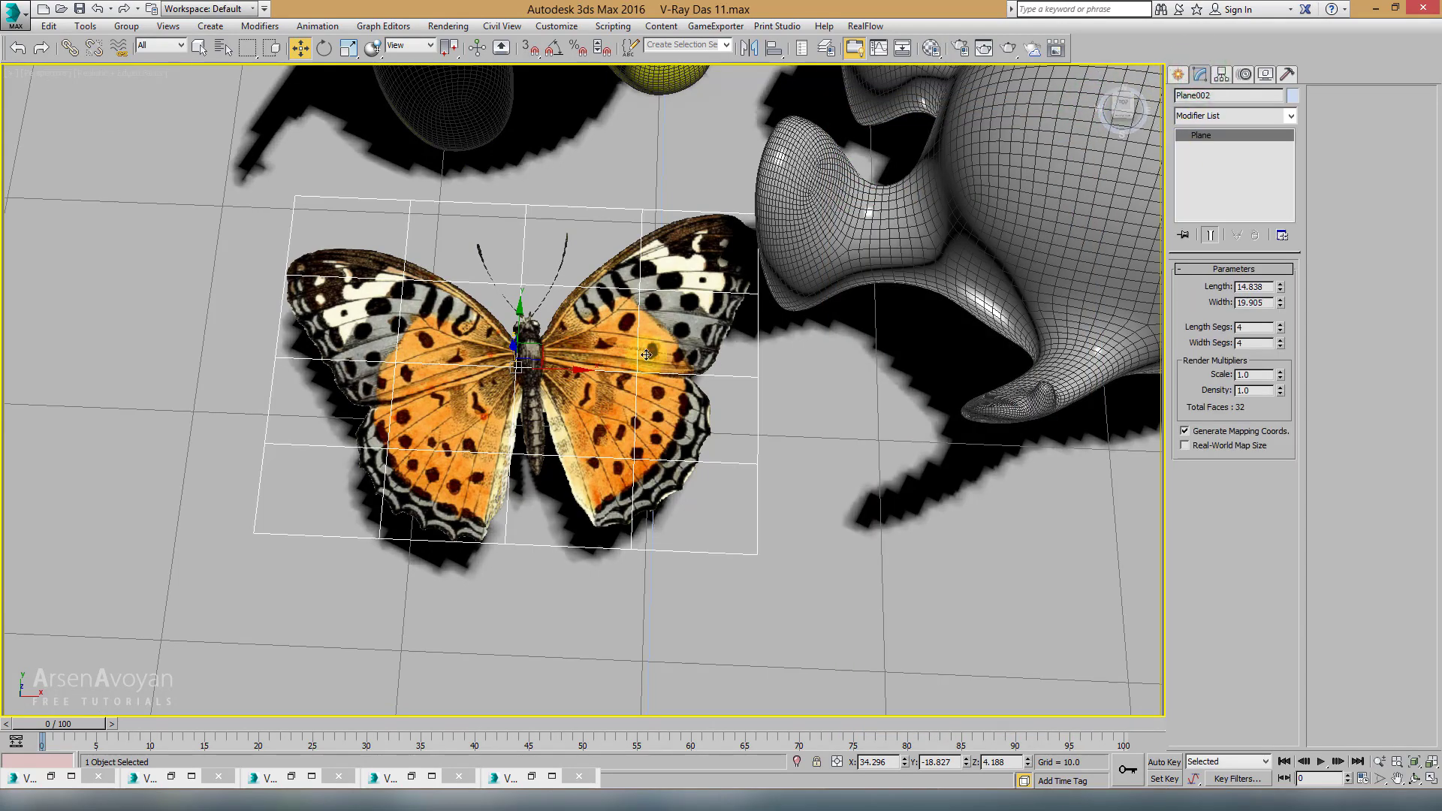
middle_click_drag(536, 383, 534, 361, "alt")
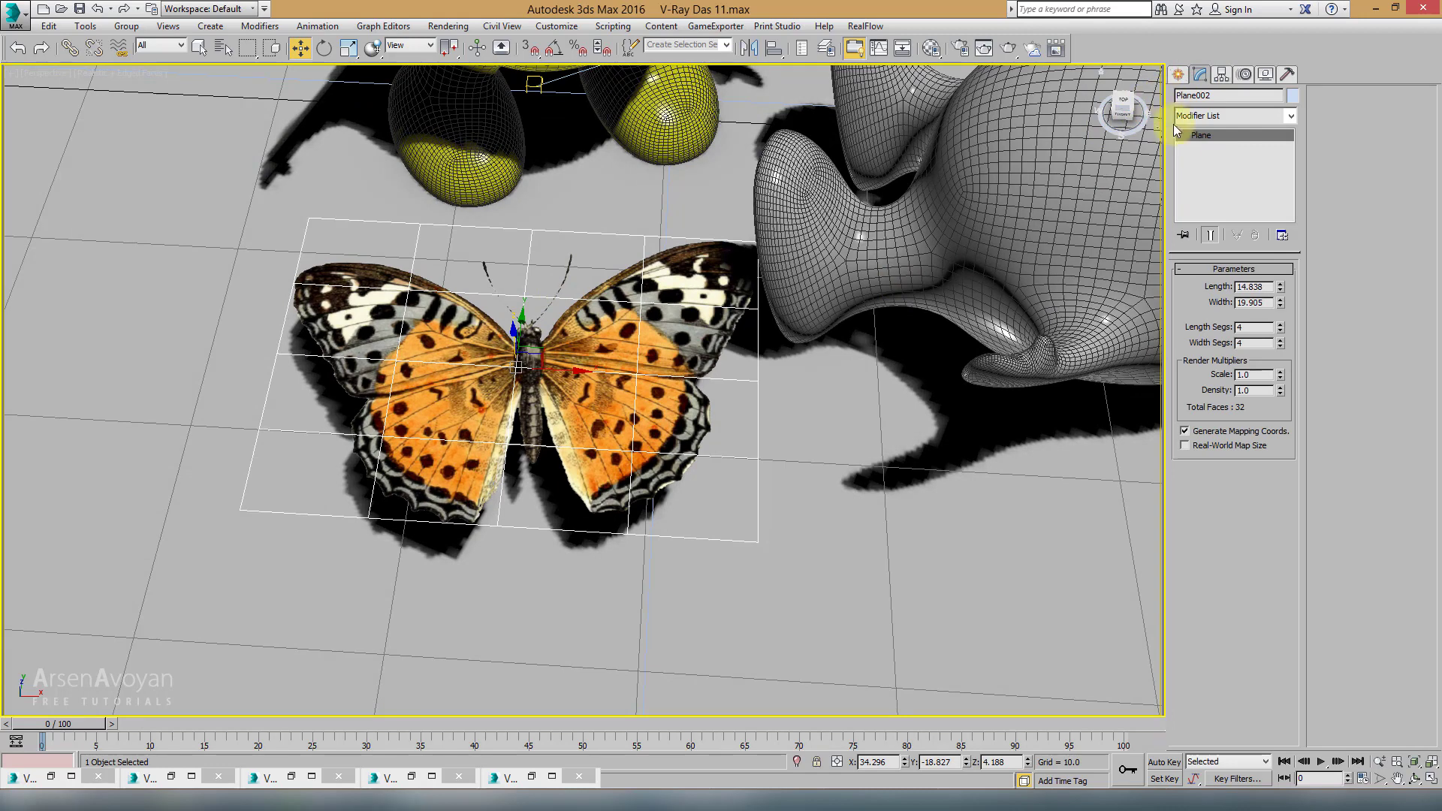
left_click(1209, 119)
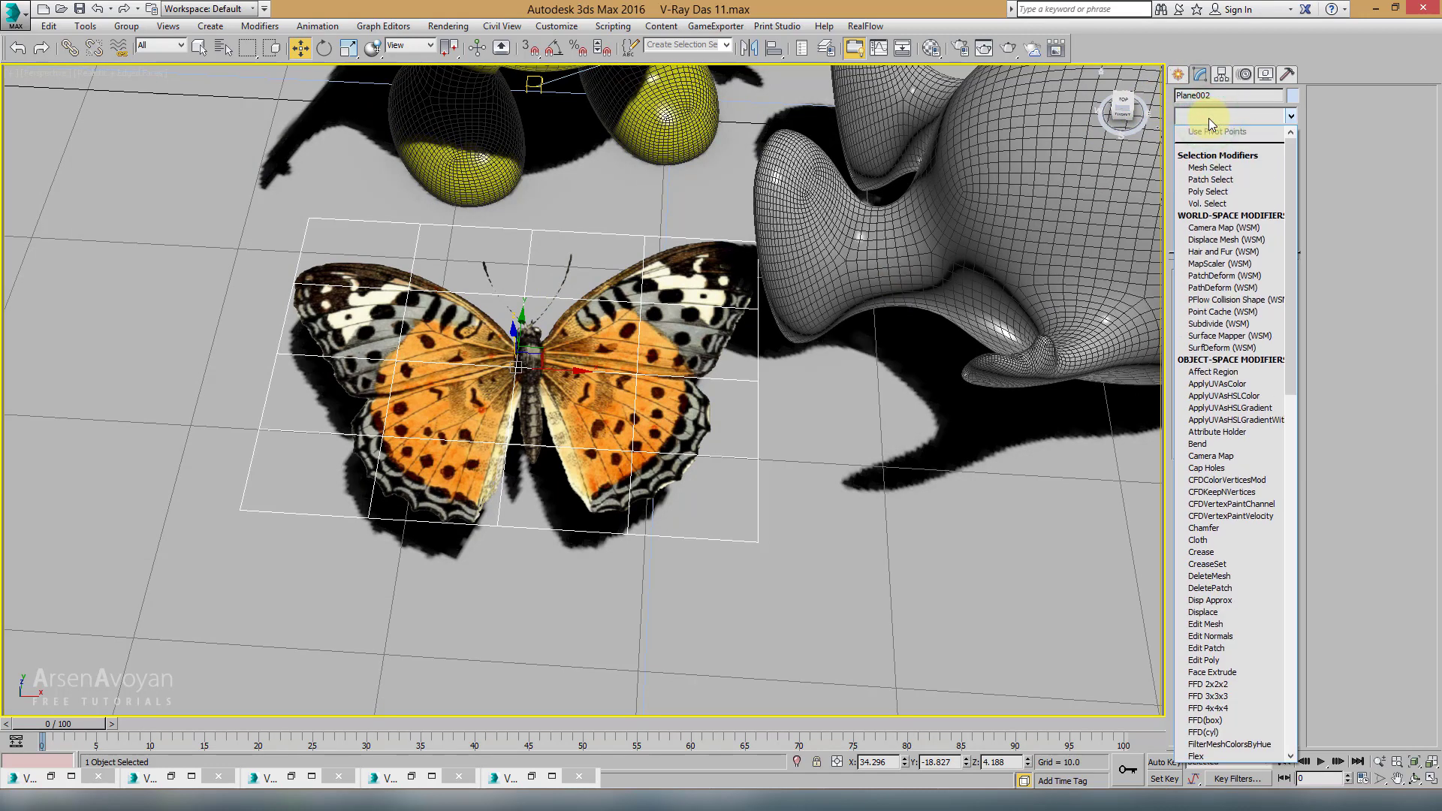
scroll(1209, 118, "down", 5)
left_click(1207, 135)
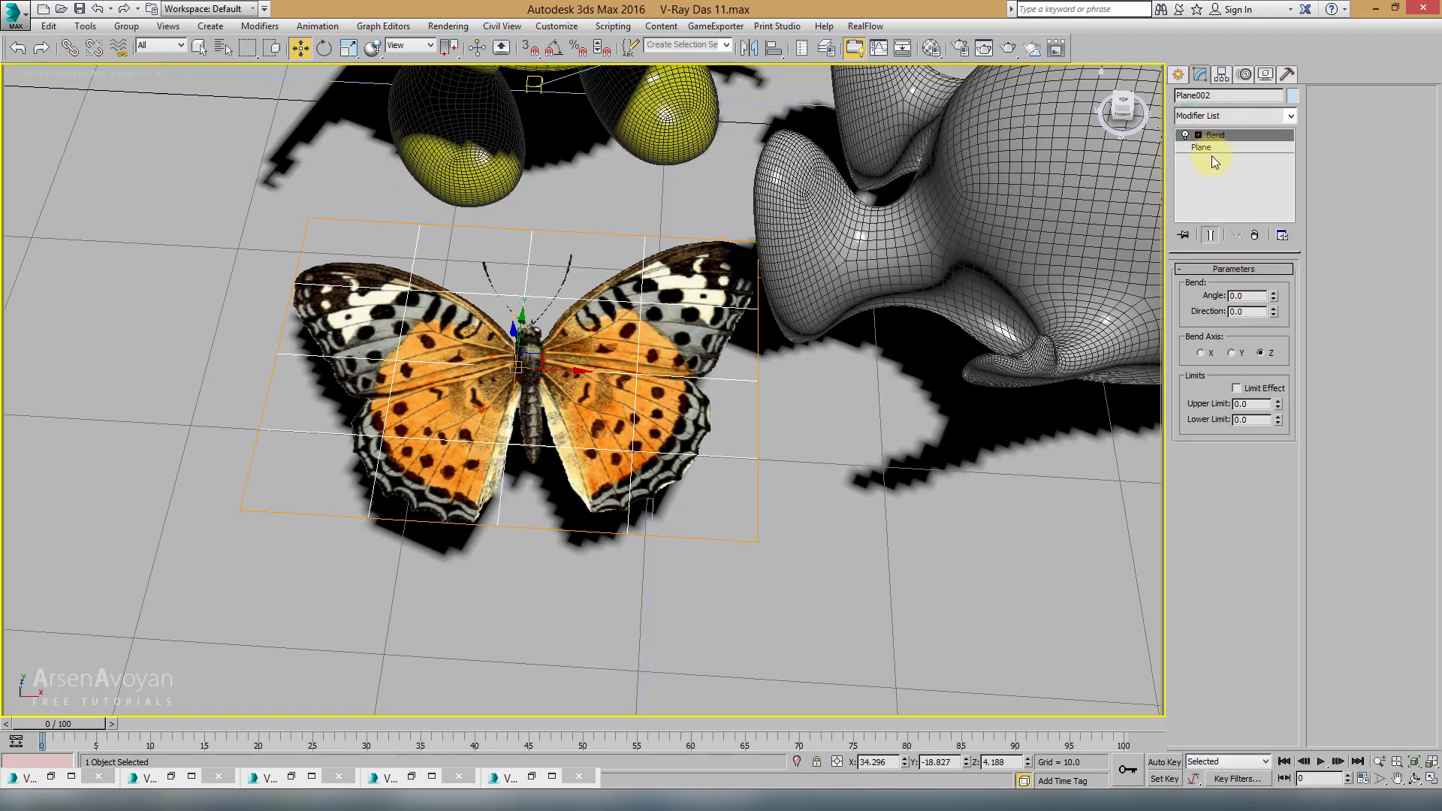
left_click(1215, 148)
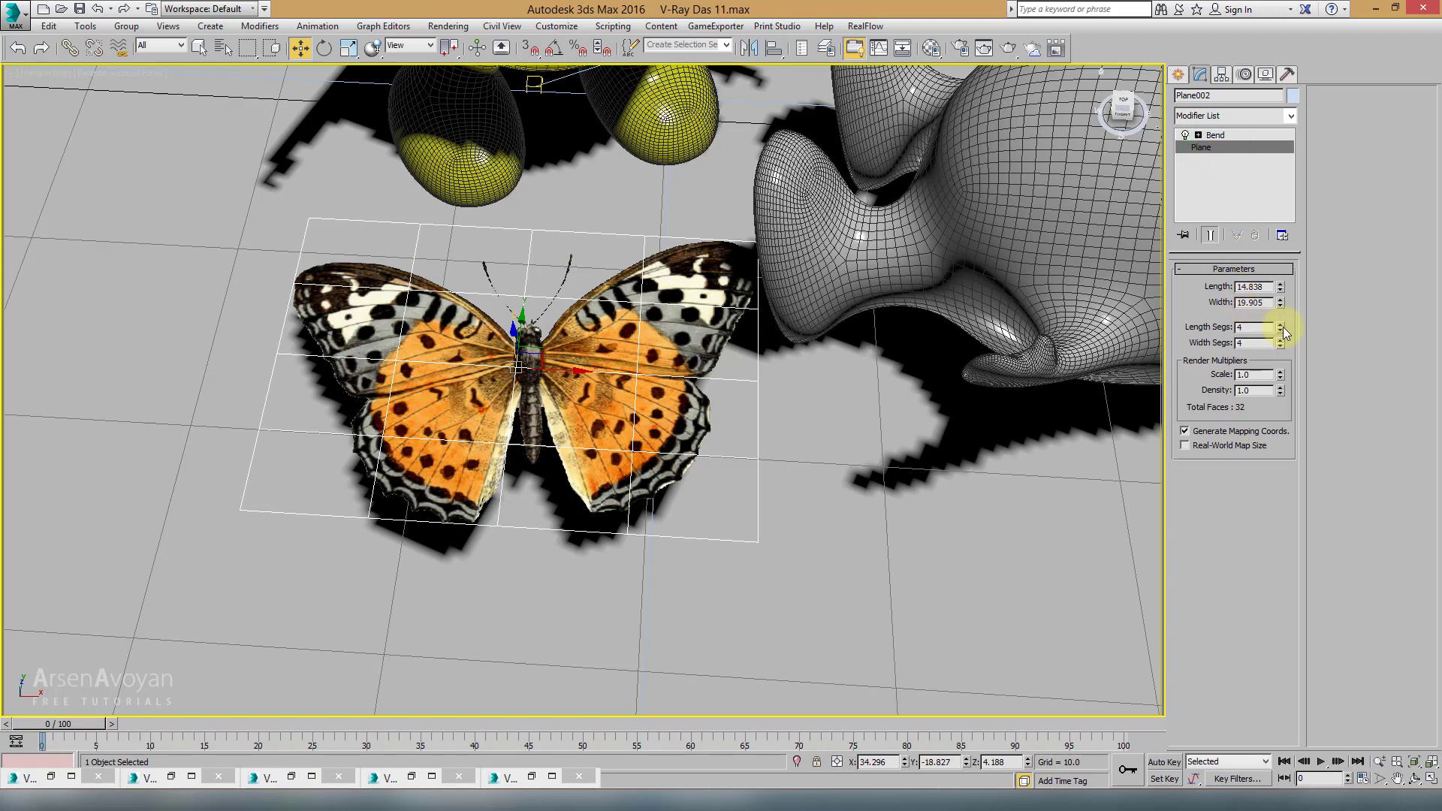
left_click_drag(1281, 329, 1278, 266)
Step: Bend the butterfly plane by an angle of -50 along the X axis and turn on Limit Effect
left_click(1216, 136)
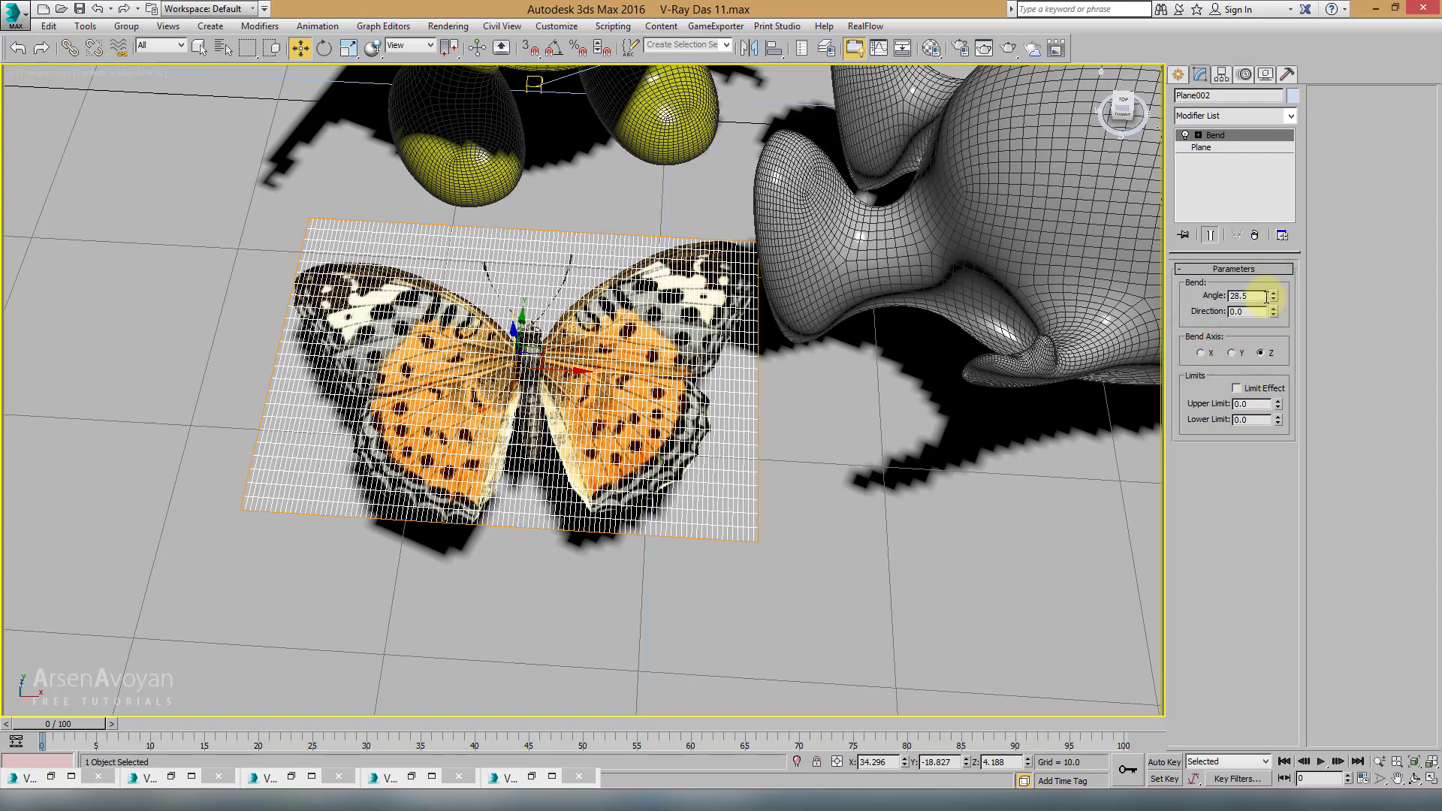
left_click(1202, 353)
left_click_drag(1275, 299, 1252, 333)
left_click(1237, 388)
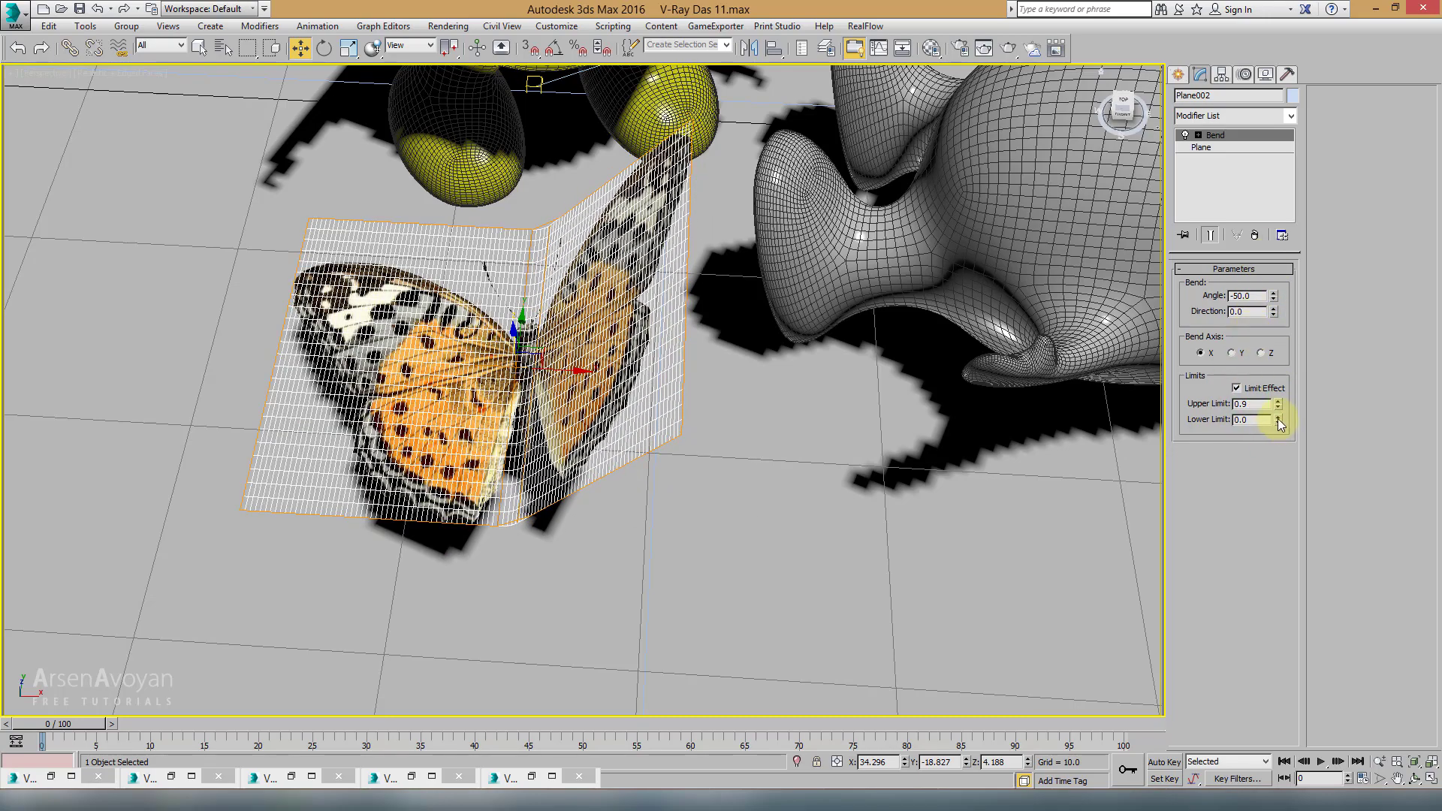
Step: Set the Bend modifier's Lower Limit to -0.5 and its Upper Limit to 0.5
left_click_drag(1278, 420, 1278, 447)
scroll(611, 348, "up", 4)
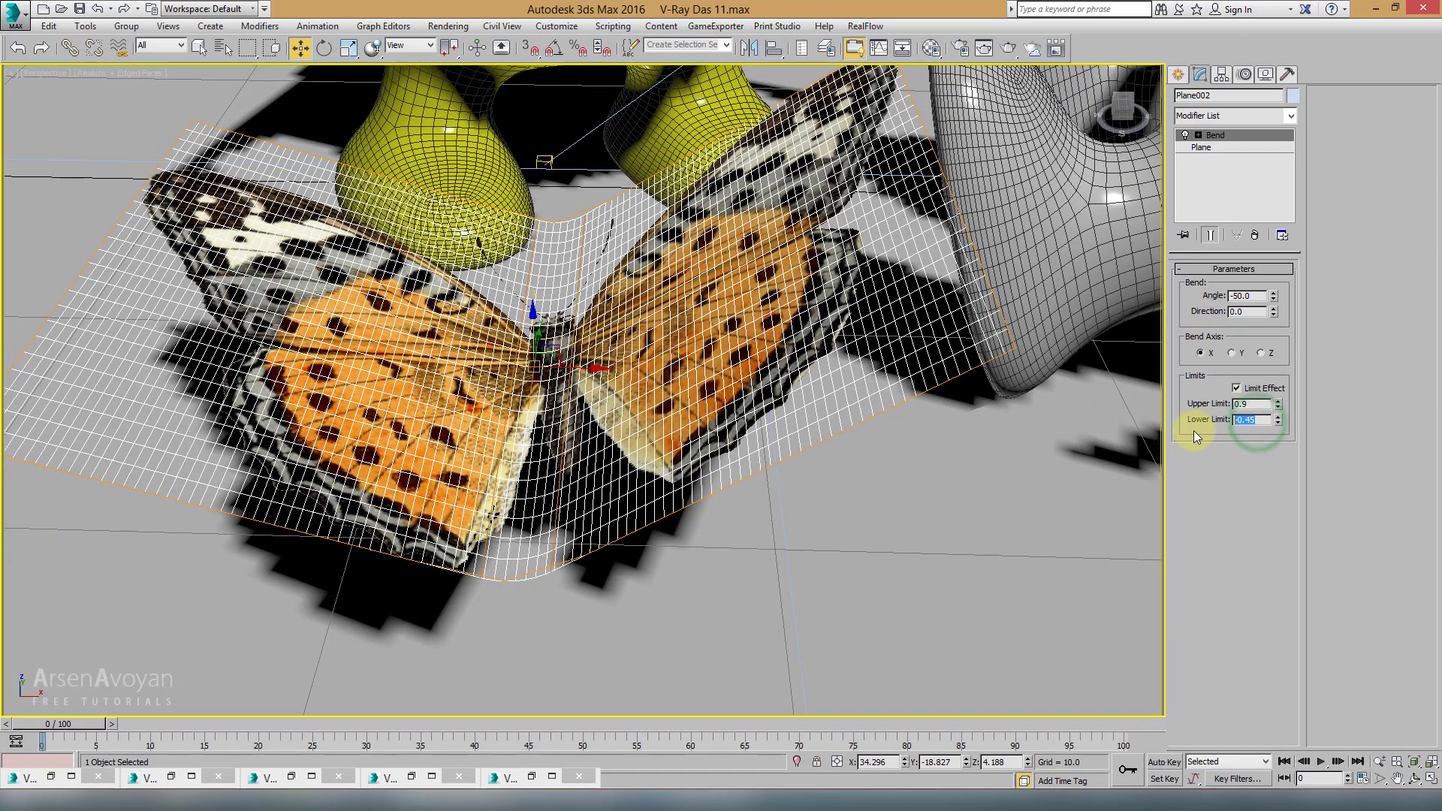
type("-0.5")
key("Return")
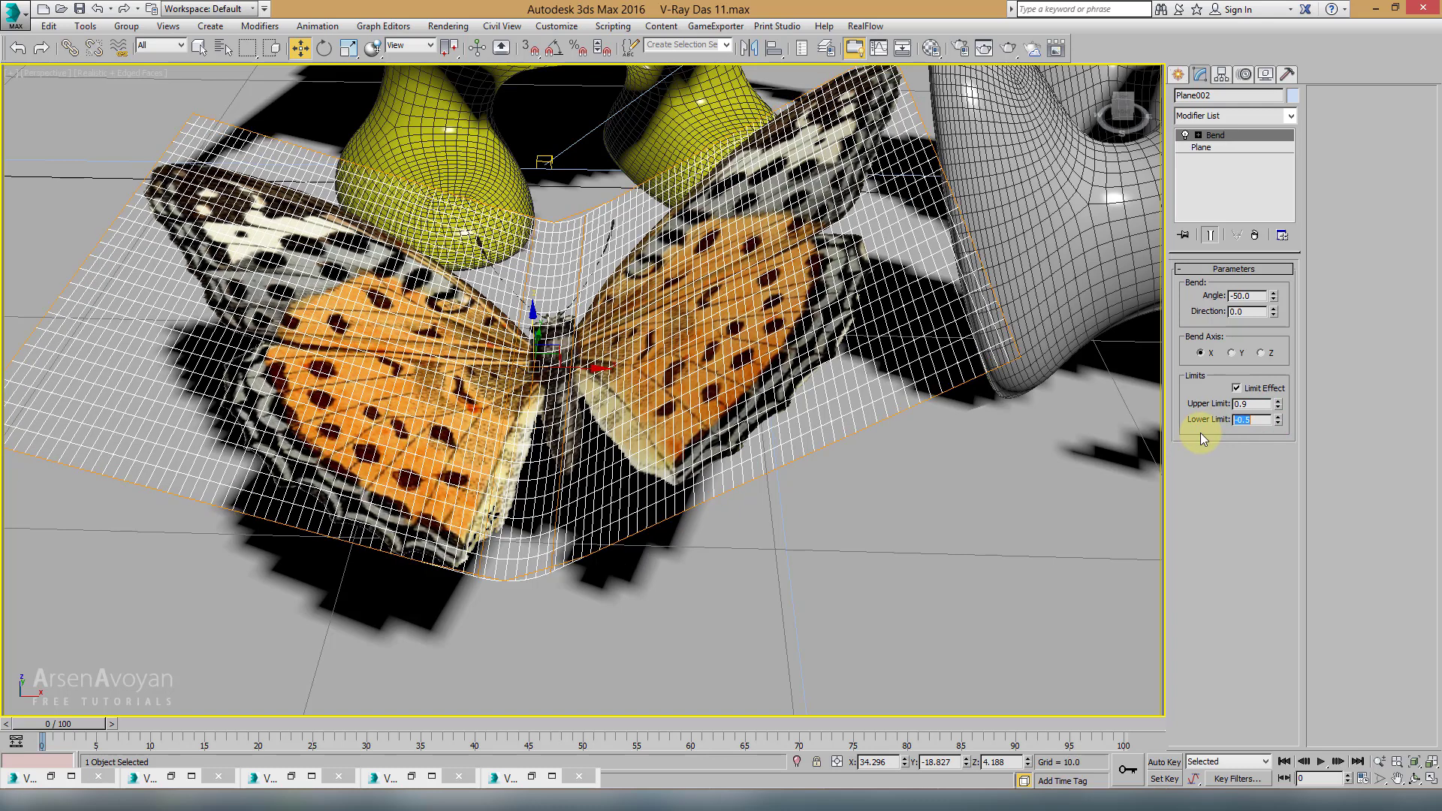
left_click(1263, 406)
type("0.")
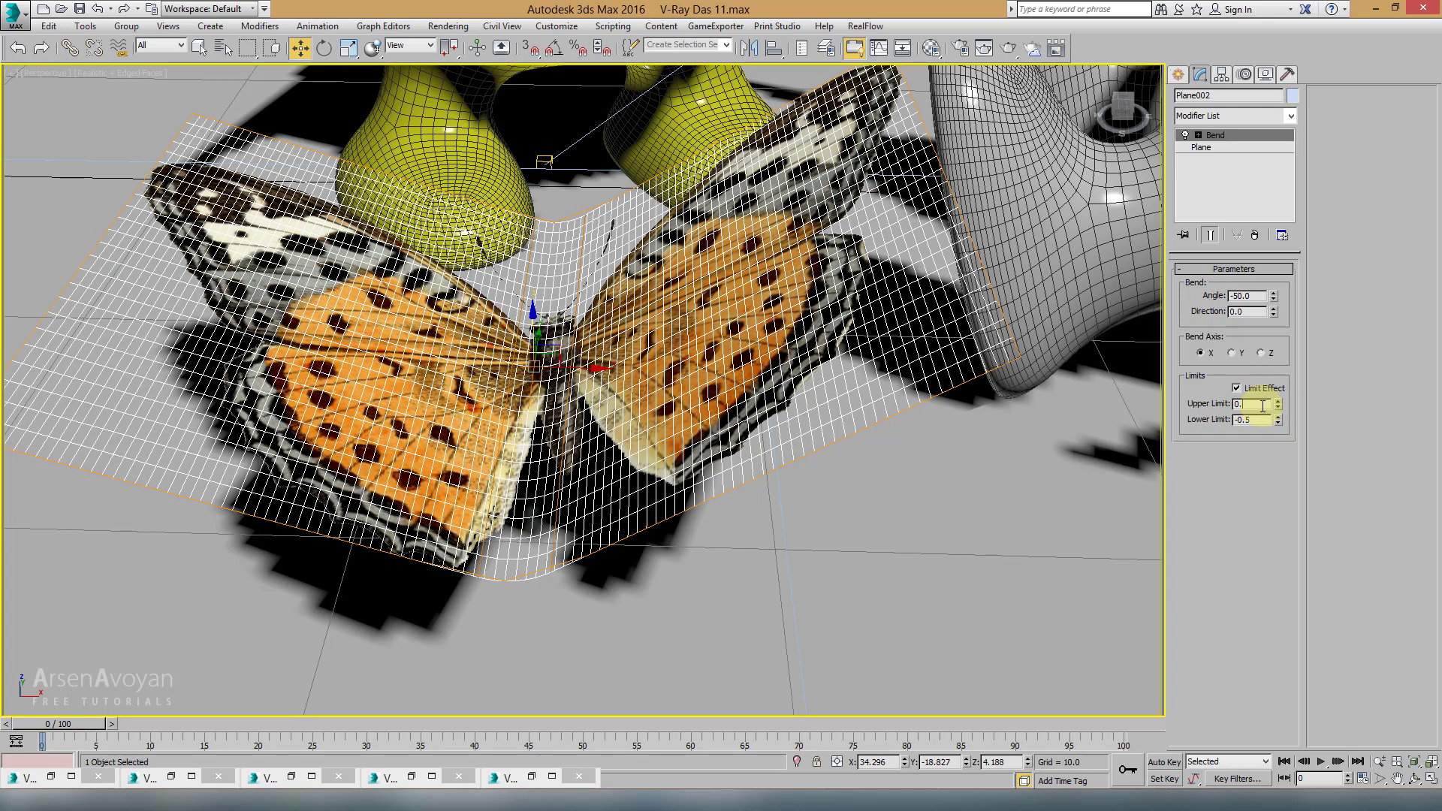
type("5")
key("Return")
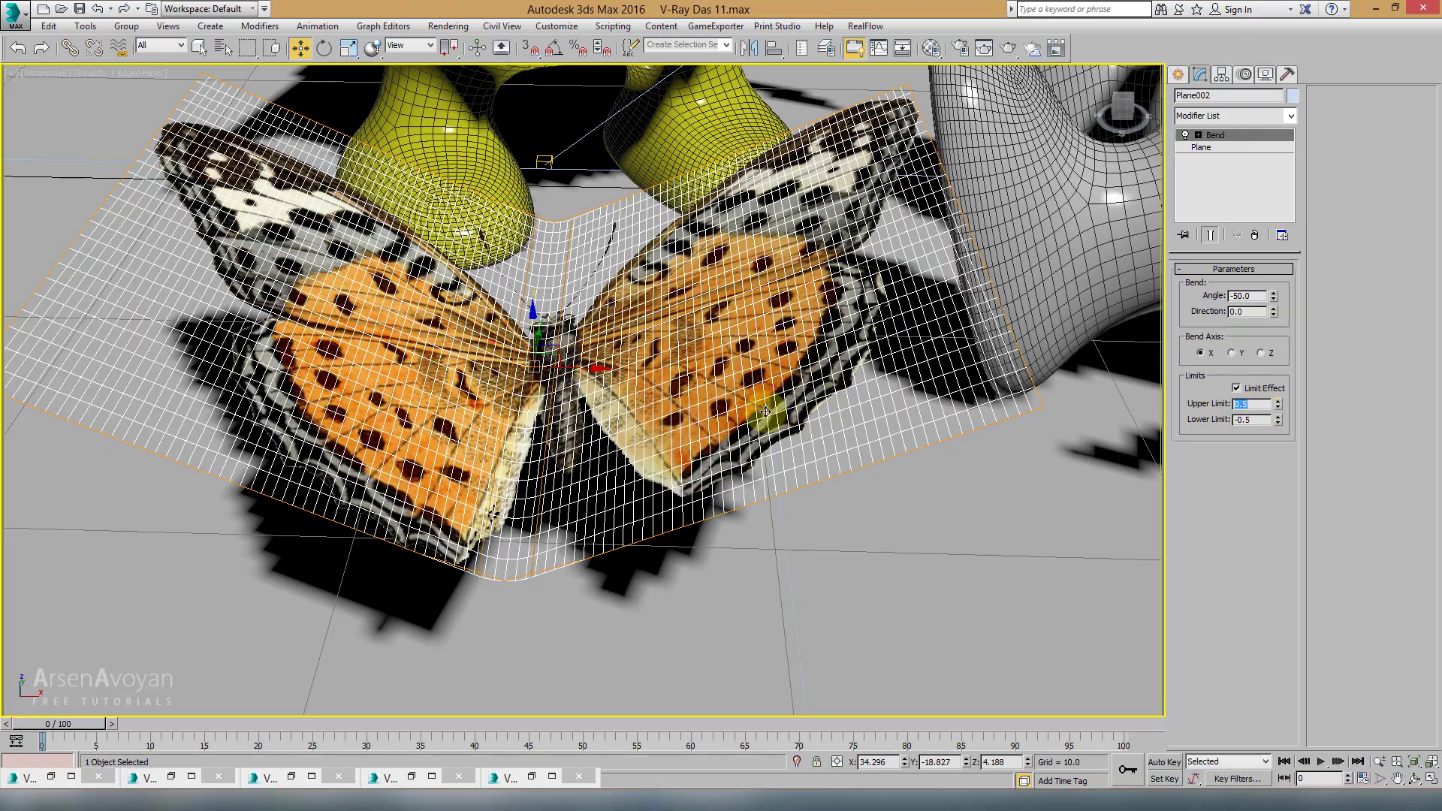
Step: Rotate the Bend gizmo about 7.8 degrees around Z to line its fold up with the butterfly's body
middle_click_drag(718, 392, 864, 353, "alt")
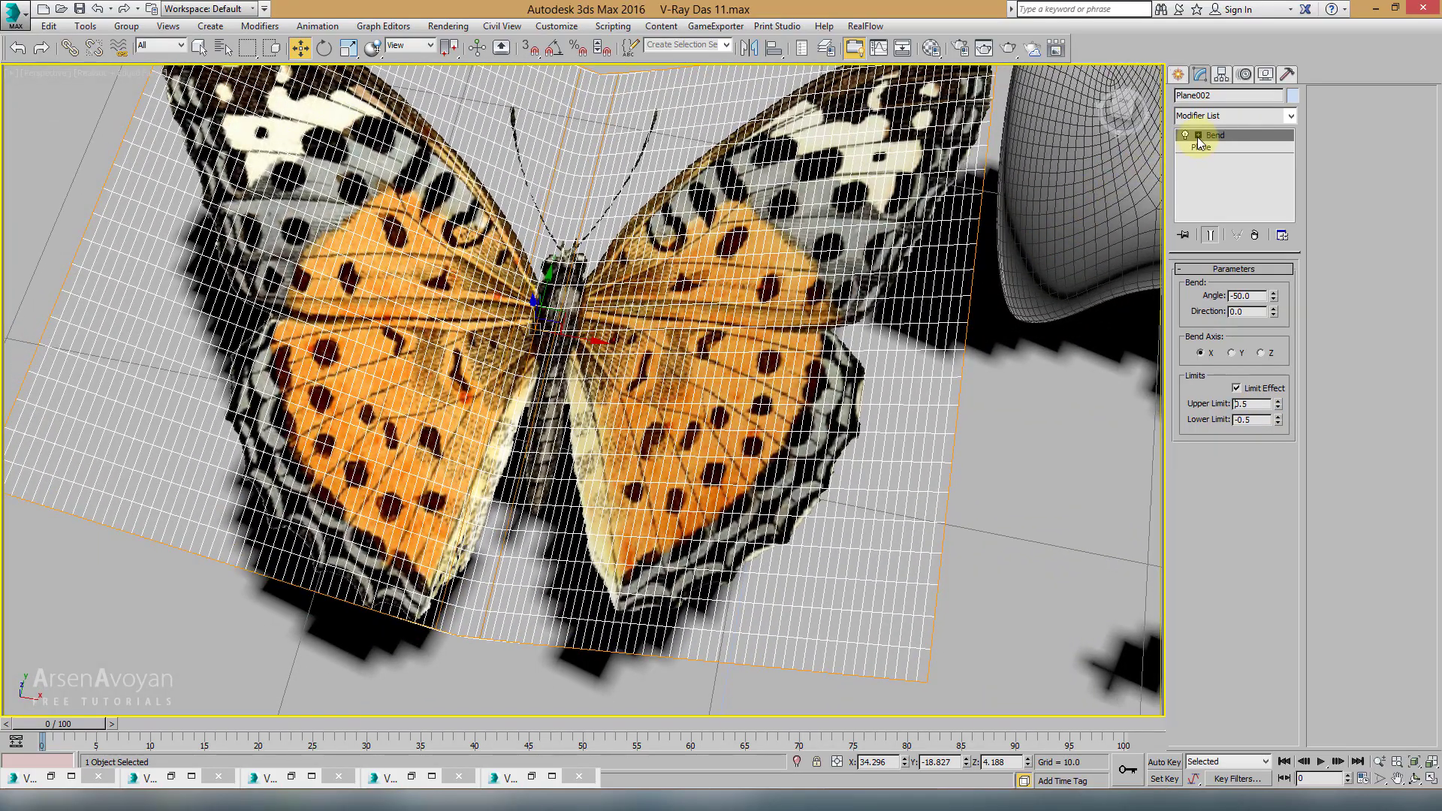
left_click(1224, 147)
middle_click_drag(676, 316, 519, 207, "alt")
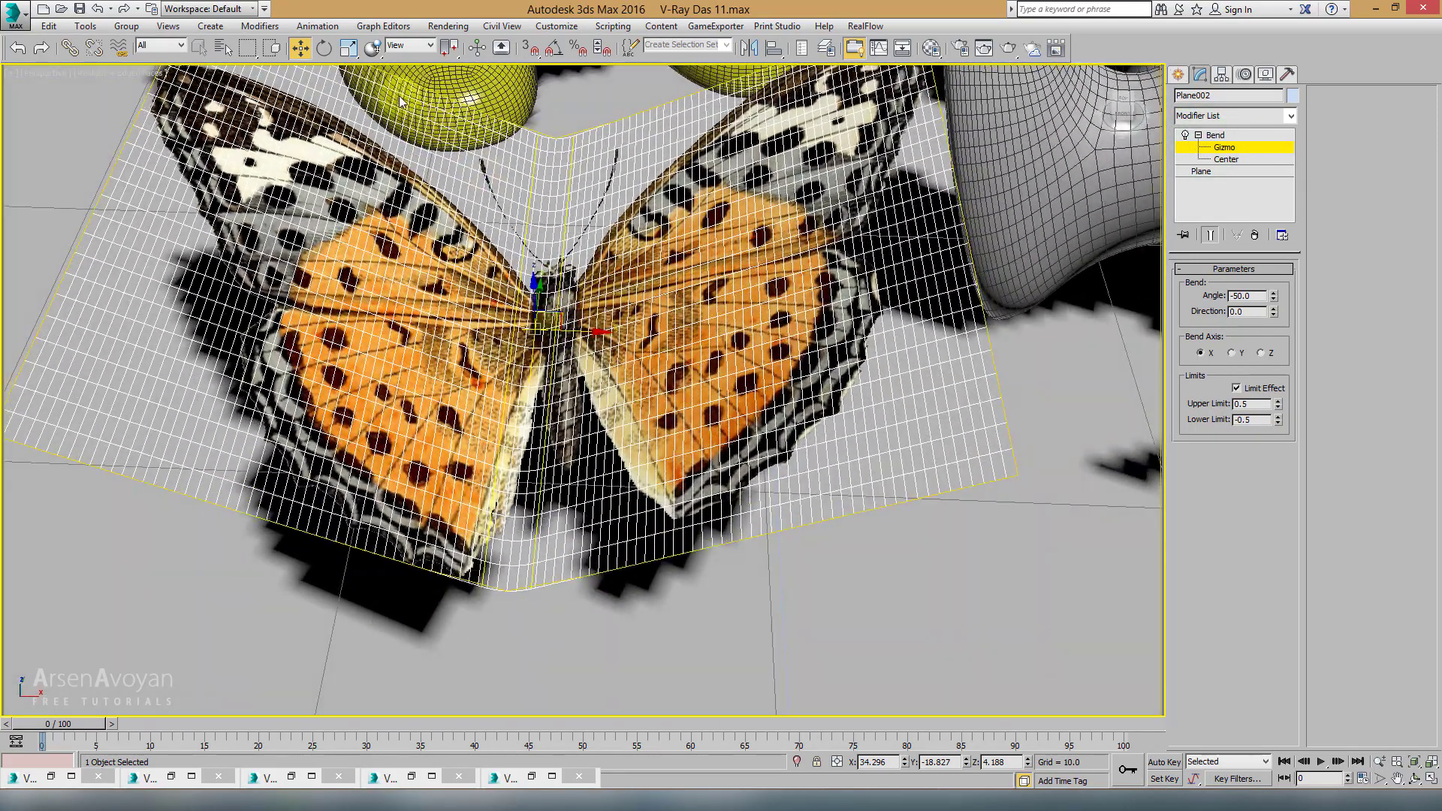
left_click(323, 49)
key("F4")
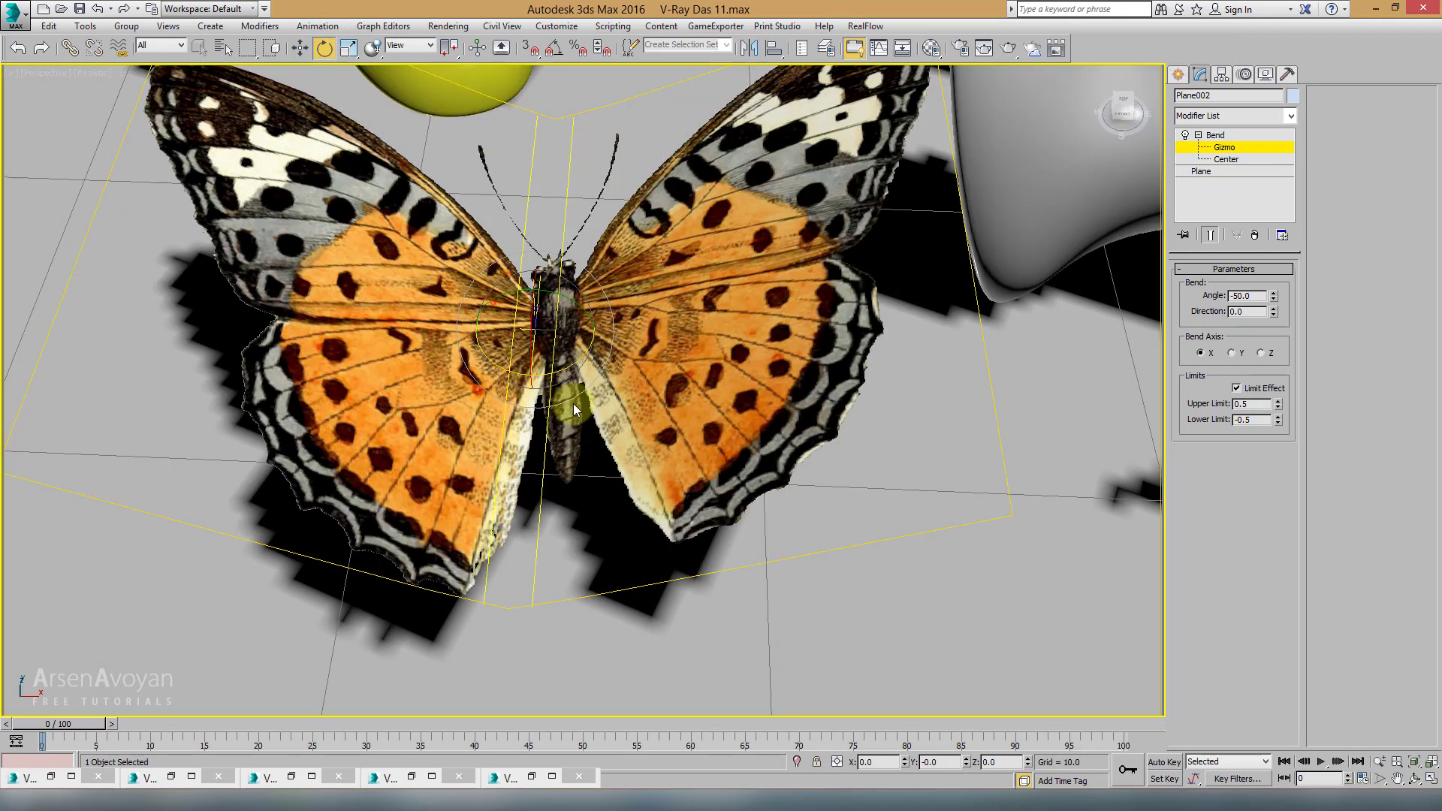
left_click_drag(564, 371, 574, 366)
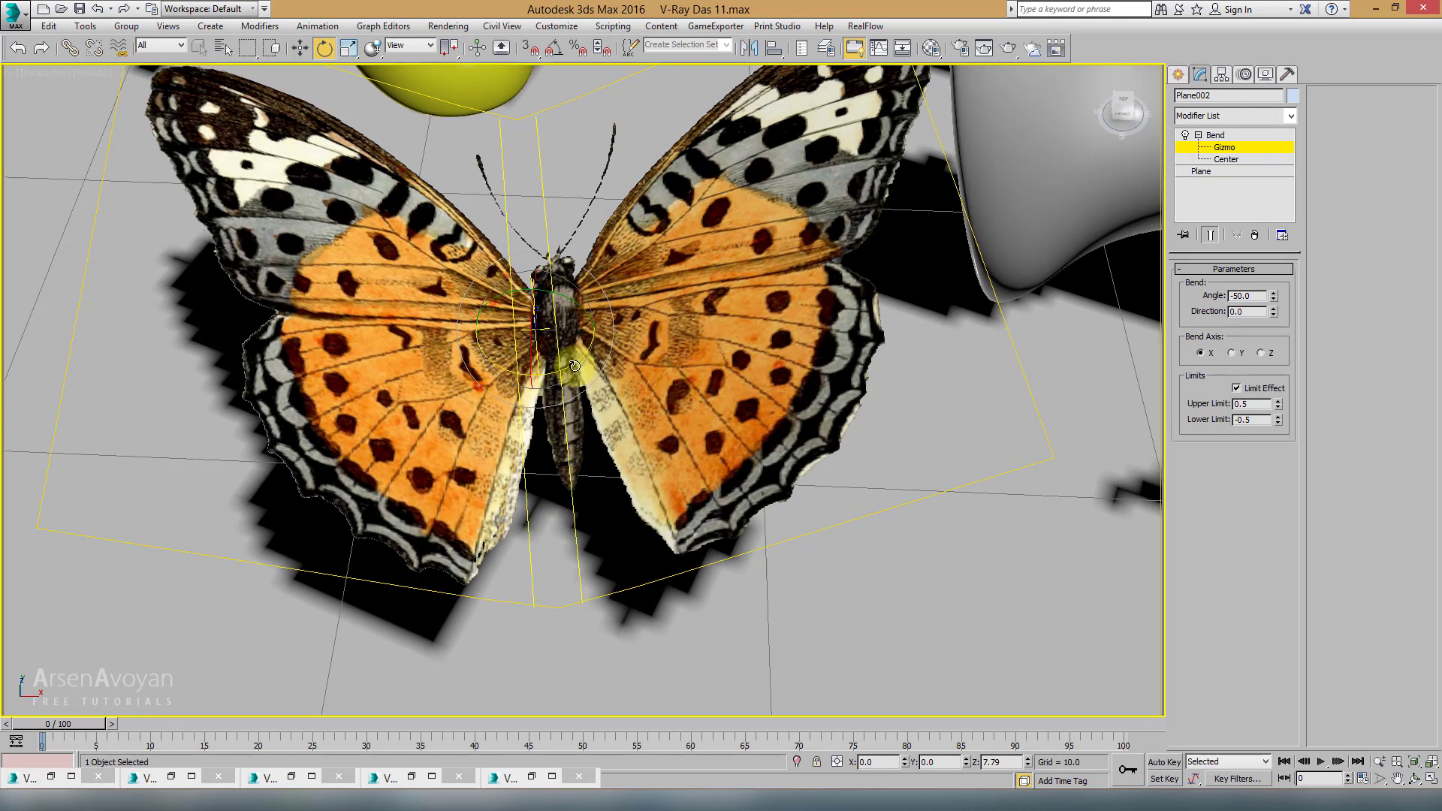
right_click(574, 366)
left_click(582, 374)
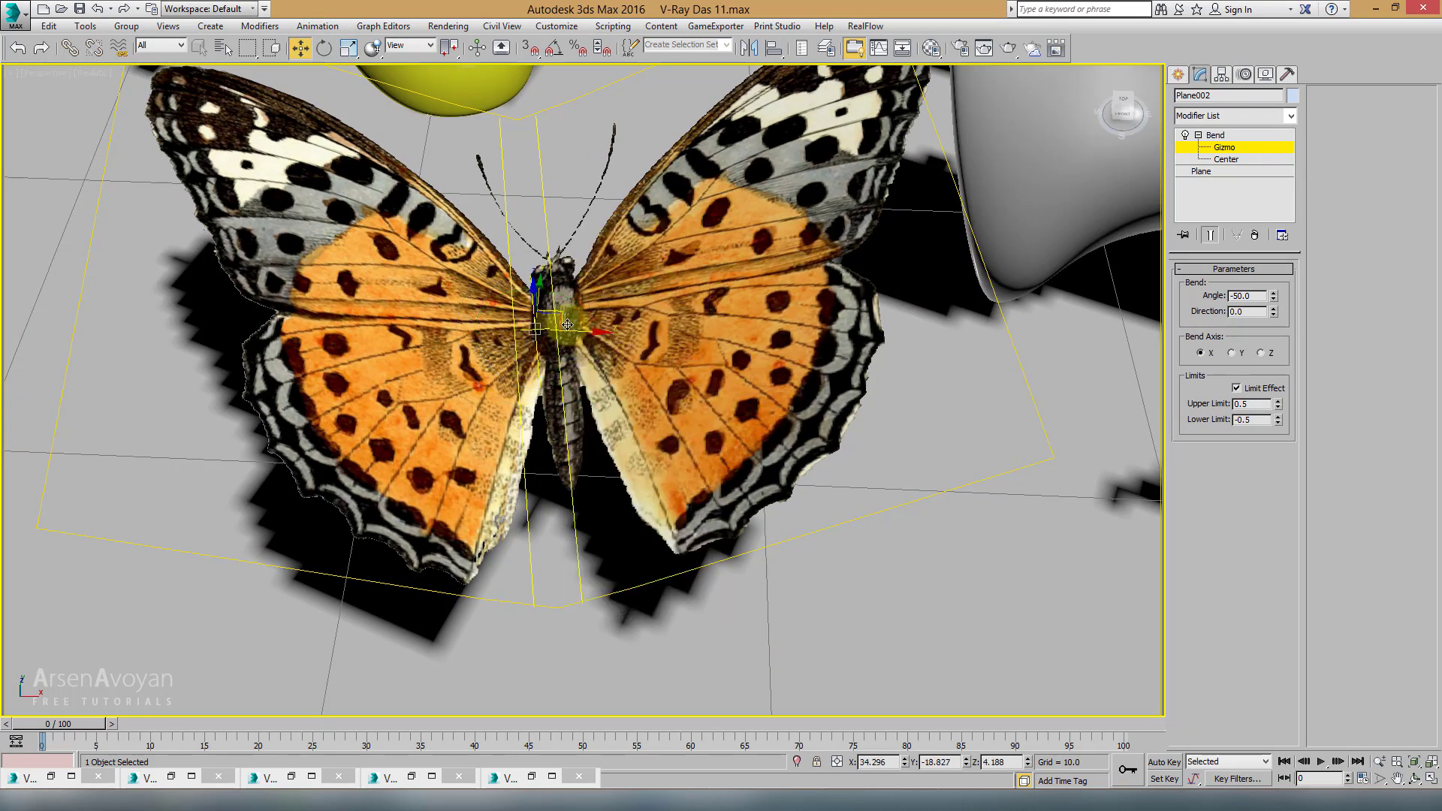
Step: Shift the Bend gizmo slightly along the butterfly's body, set the Bend angle to -50.5 and leave gizmo editing
middle_click_drag(567, 324, 635, 330, "alt")
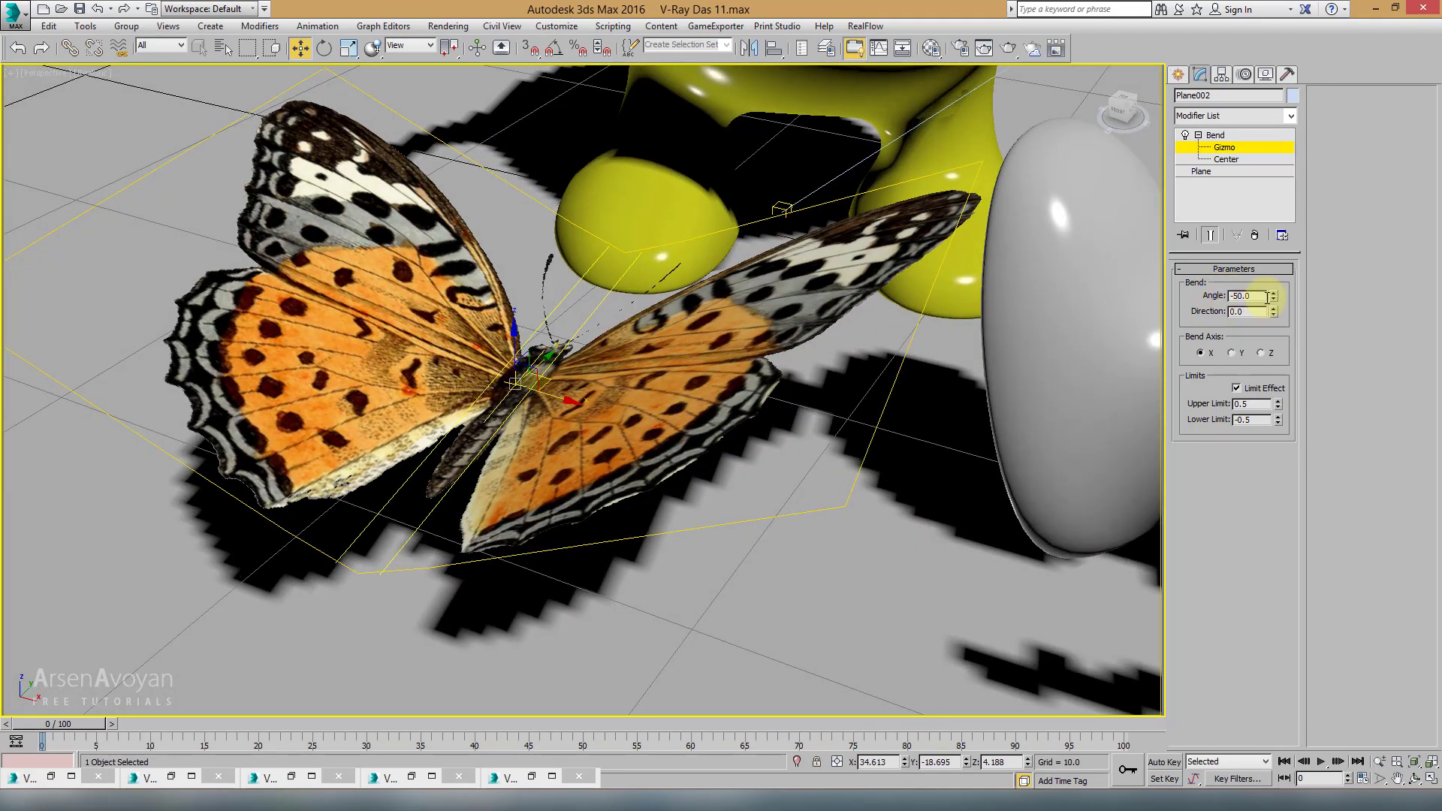
left_click_drag(1273, 297, 1222, 293)
left_click(1209, 135)
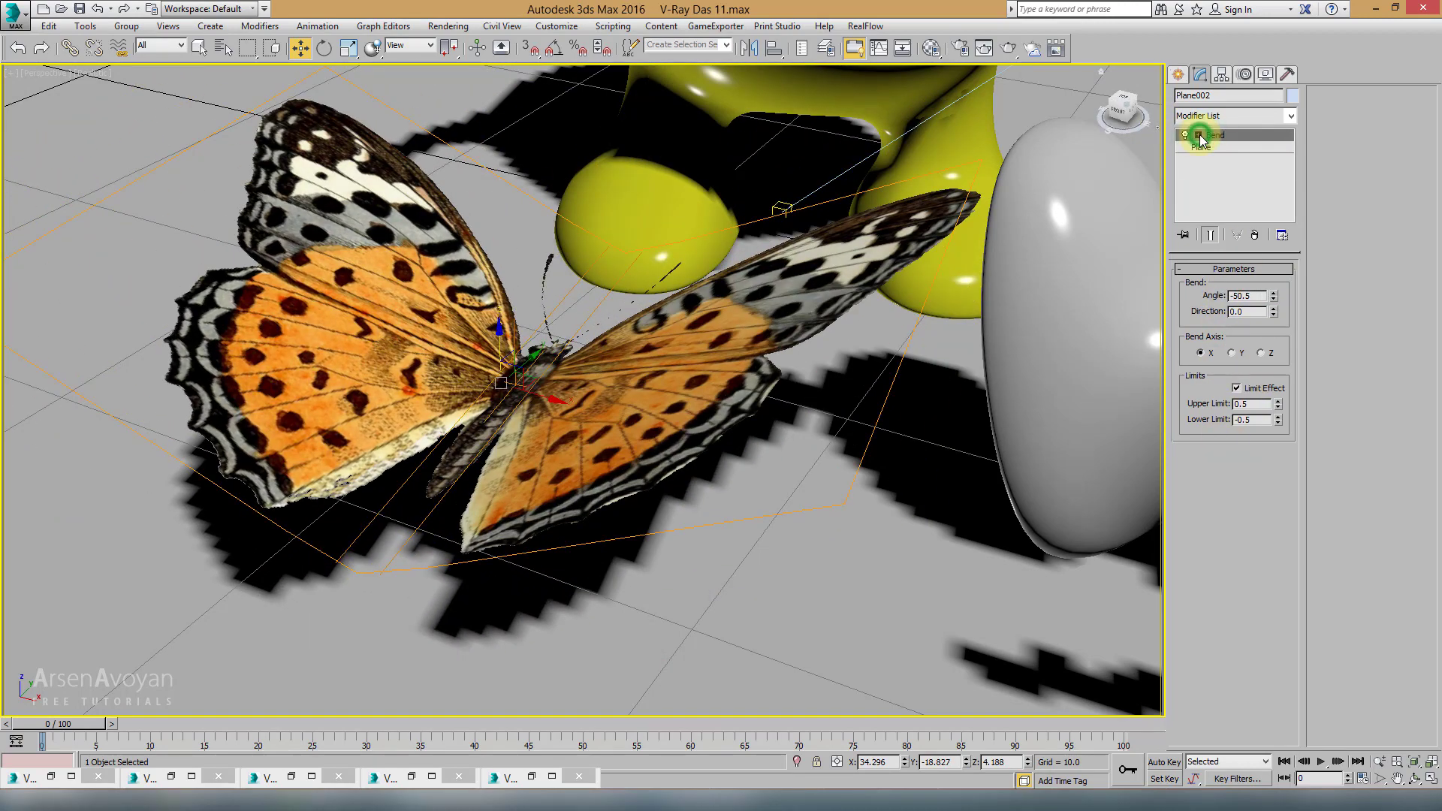
Step: Examine the bent butterfly in the four-viewport layout and in both perspective views, ending on a close-up
scroll(830, 319, "down", 5)
right_click(830, 319)
left_click(829, 319)
key("alt+w")
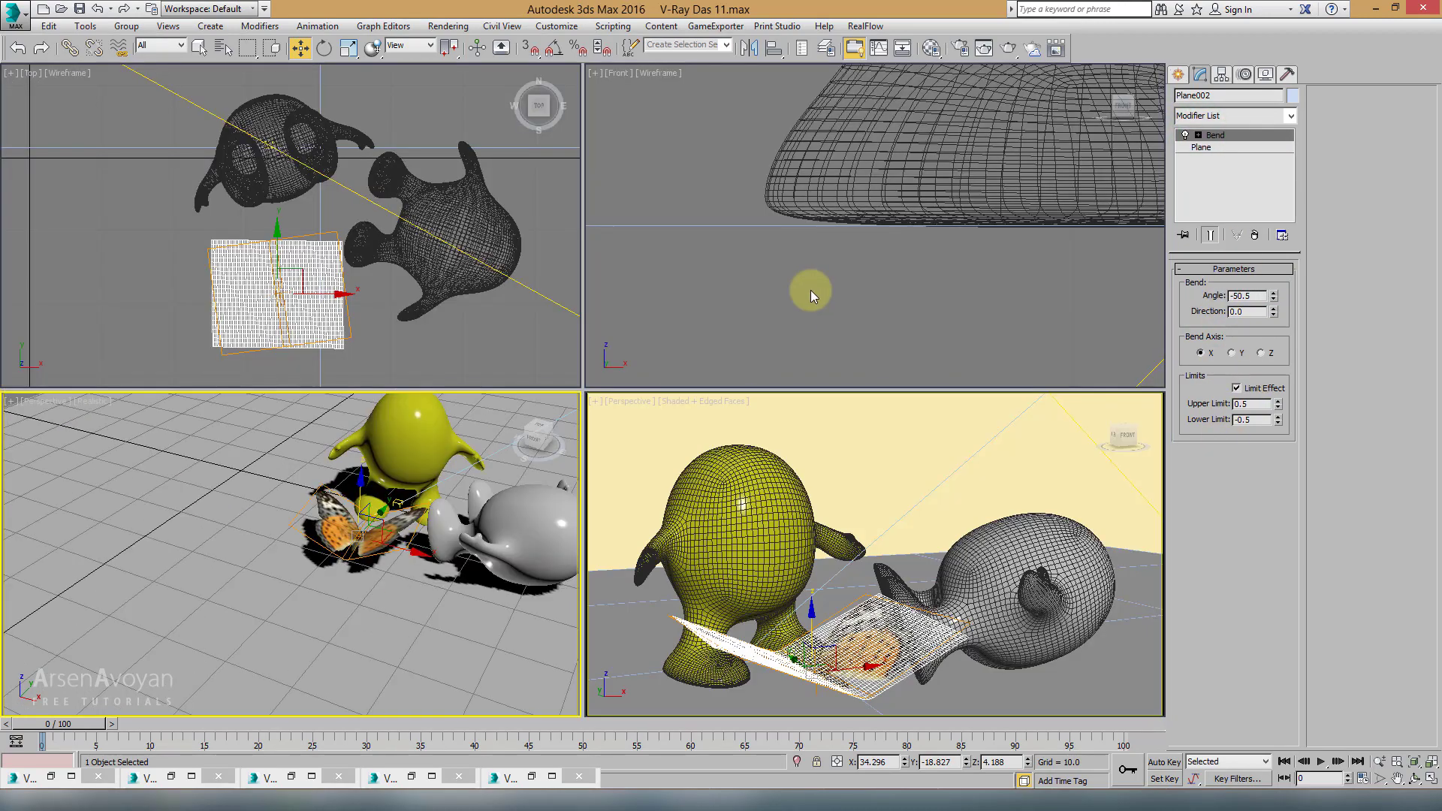
right_click(769, 468)
key("alt+w")
key("alt+w")
right_click(478, 491)
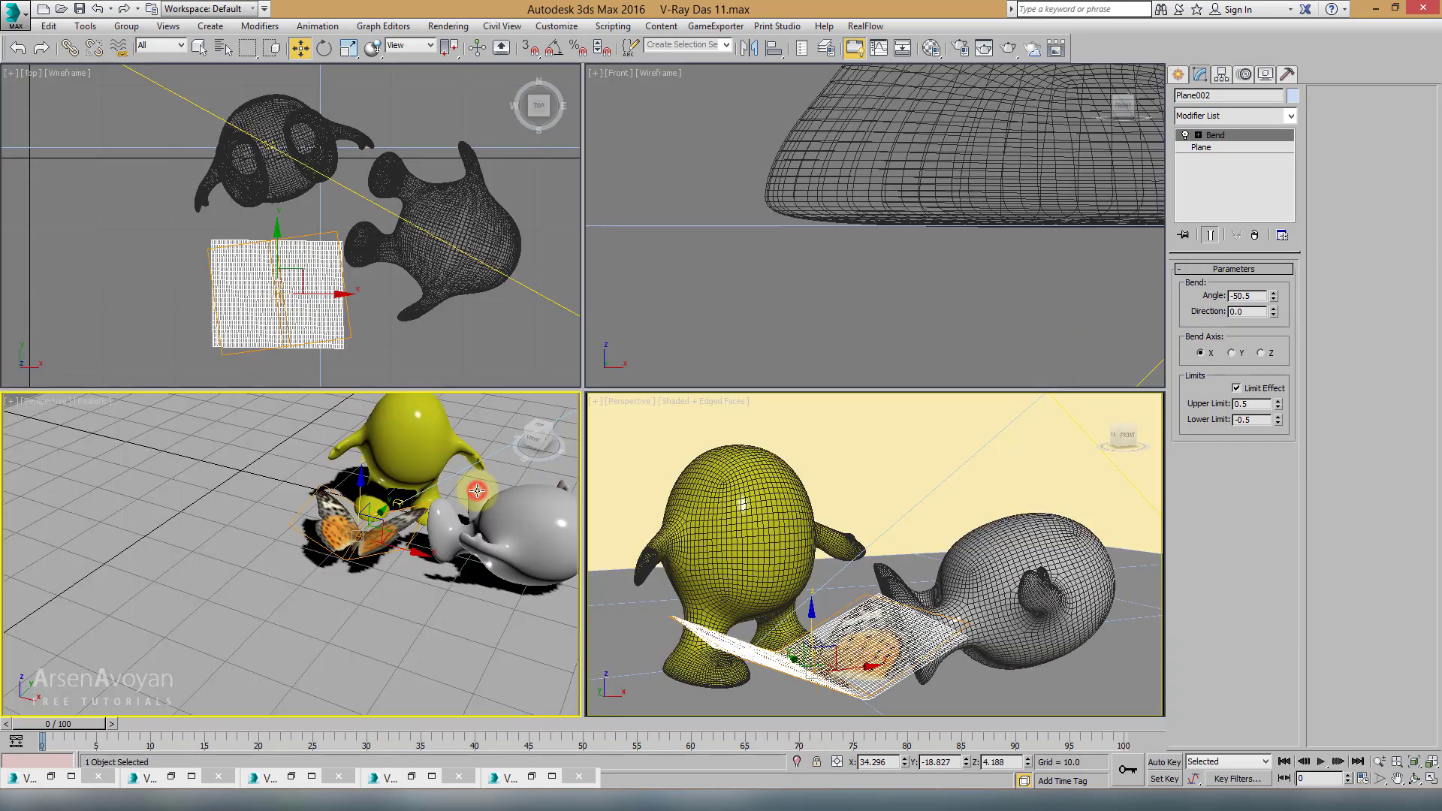
key("alt+w")
scroll(518, 412, "up", 10)
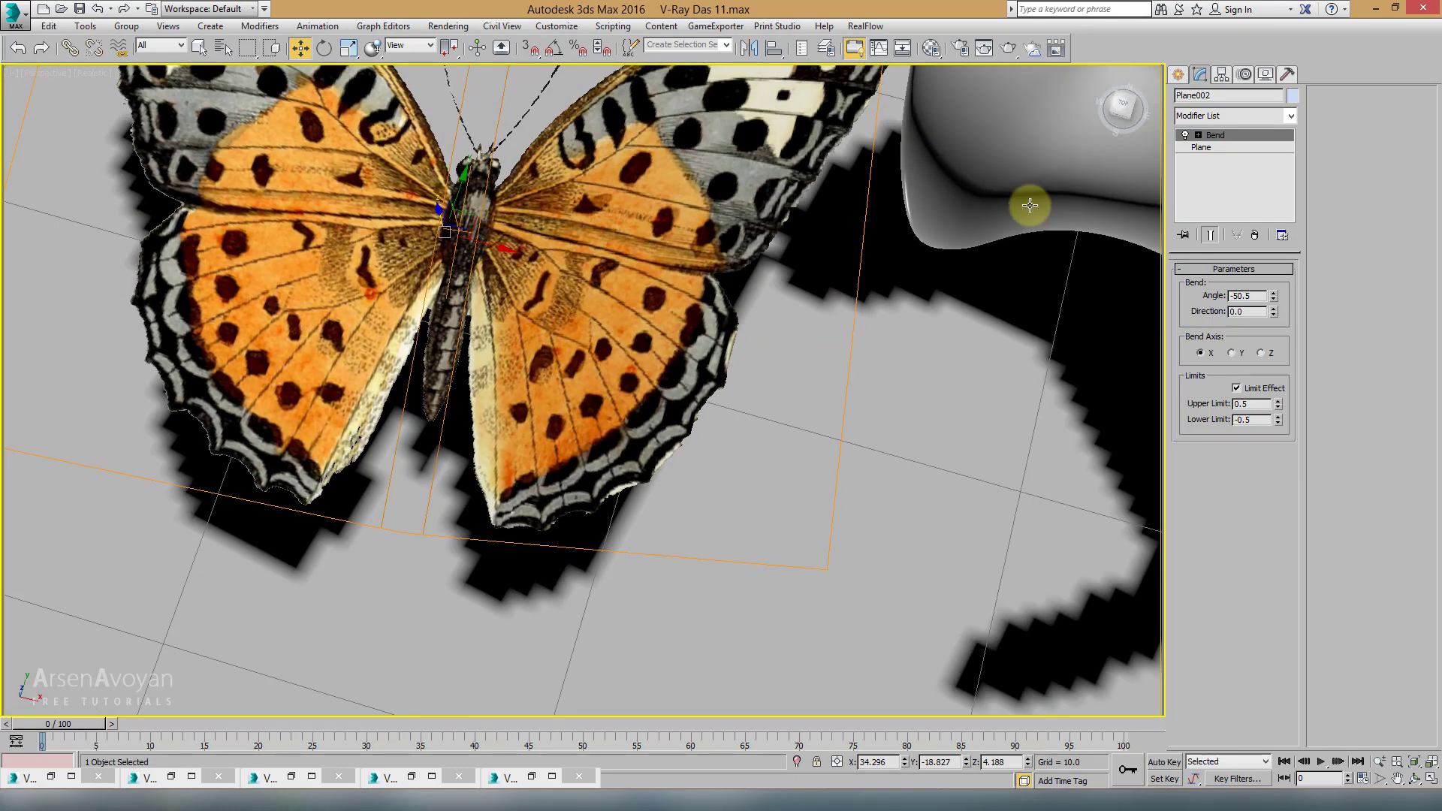
Step: Insert a UVW Map modifier between the base Plane and the Bend modifier
left_click(1254, 117)
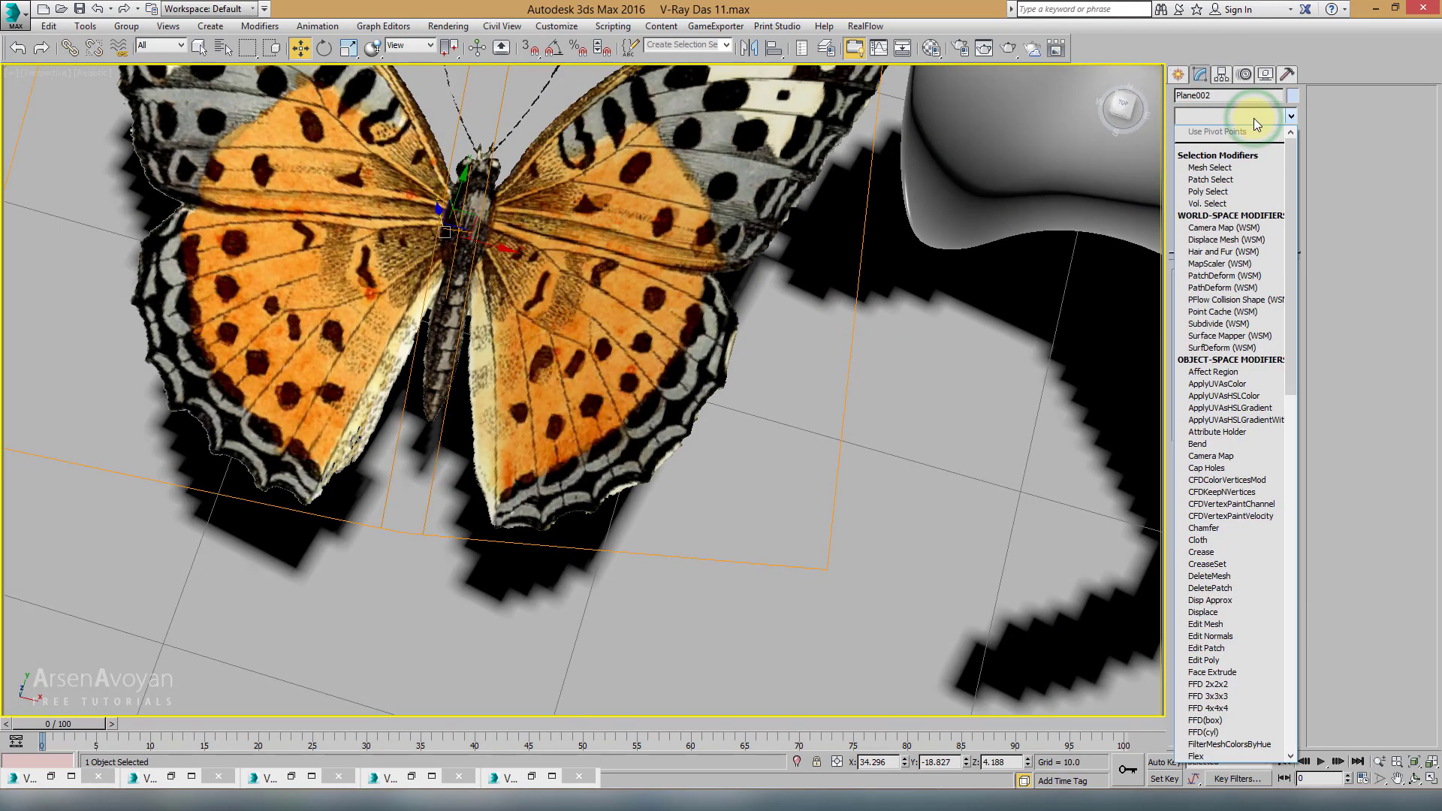
left_click(1254, 118)
left_click(1236, 147)
left_click(1245, 117)
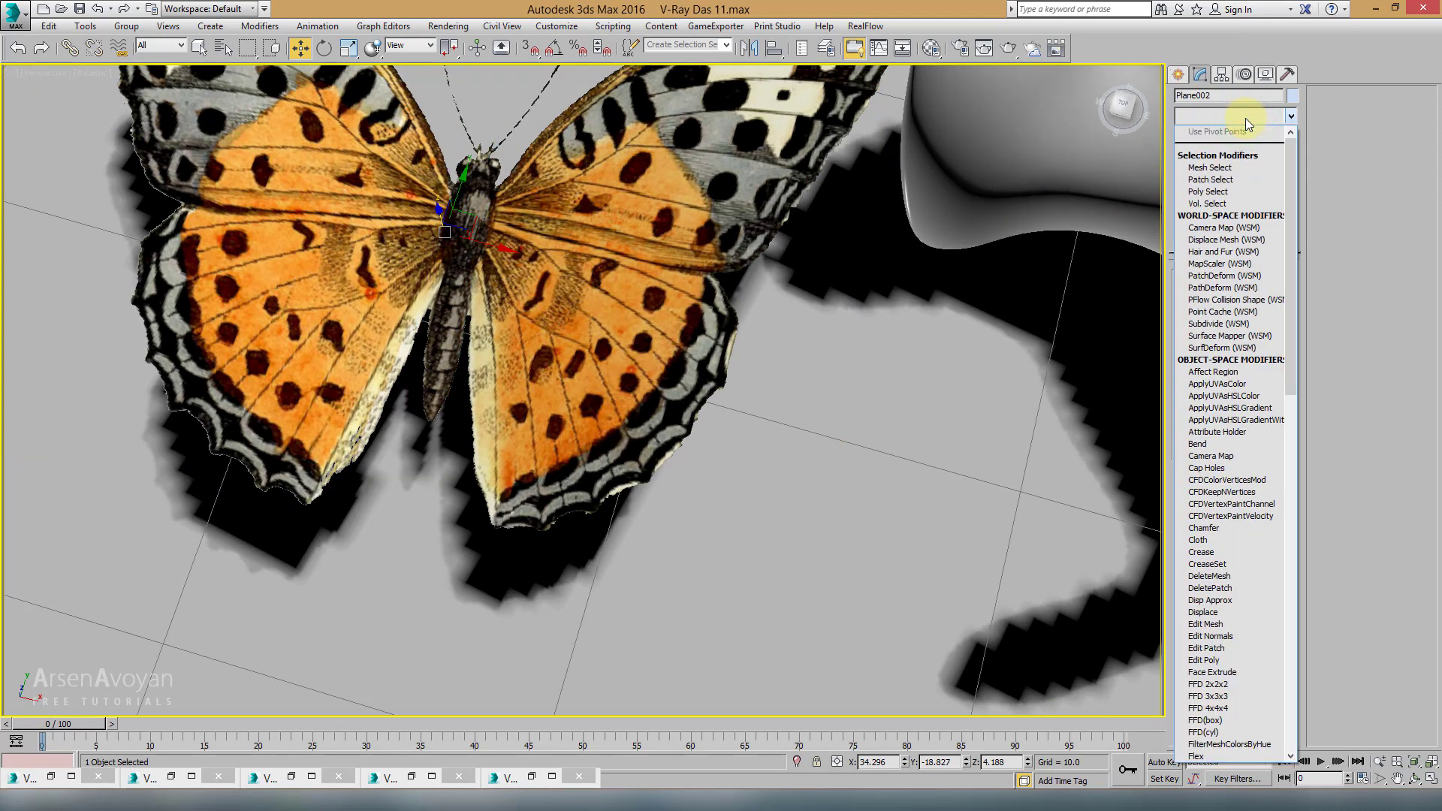
key("u")
left_click(1205, 624)
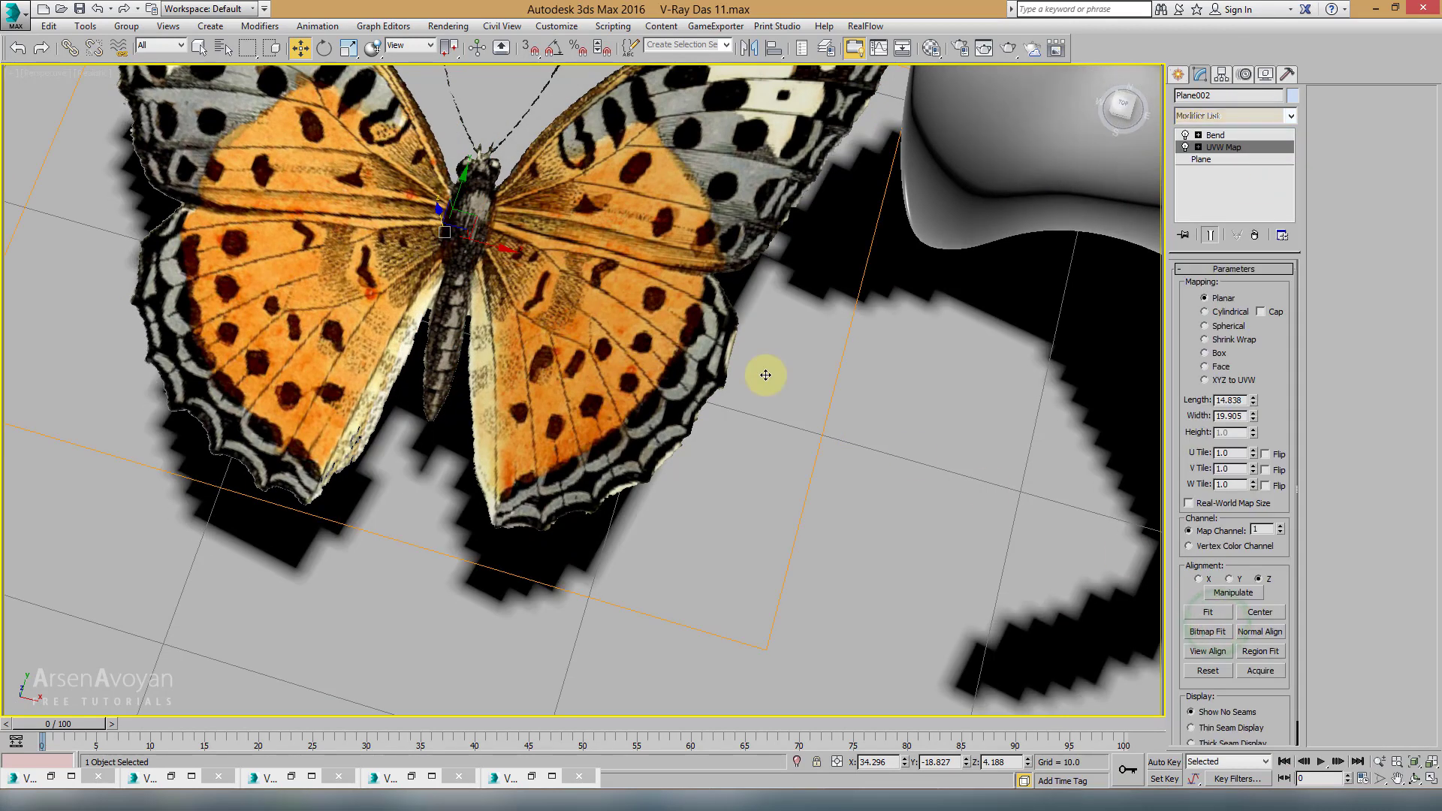
Step: Fit the UVW Map's proportions to the butterfly_PNG_Dif.png bitmap
middle_click_drag(766, 374, 1025, 514, "alt")
left_click(1199, 635)
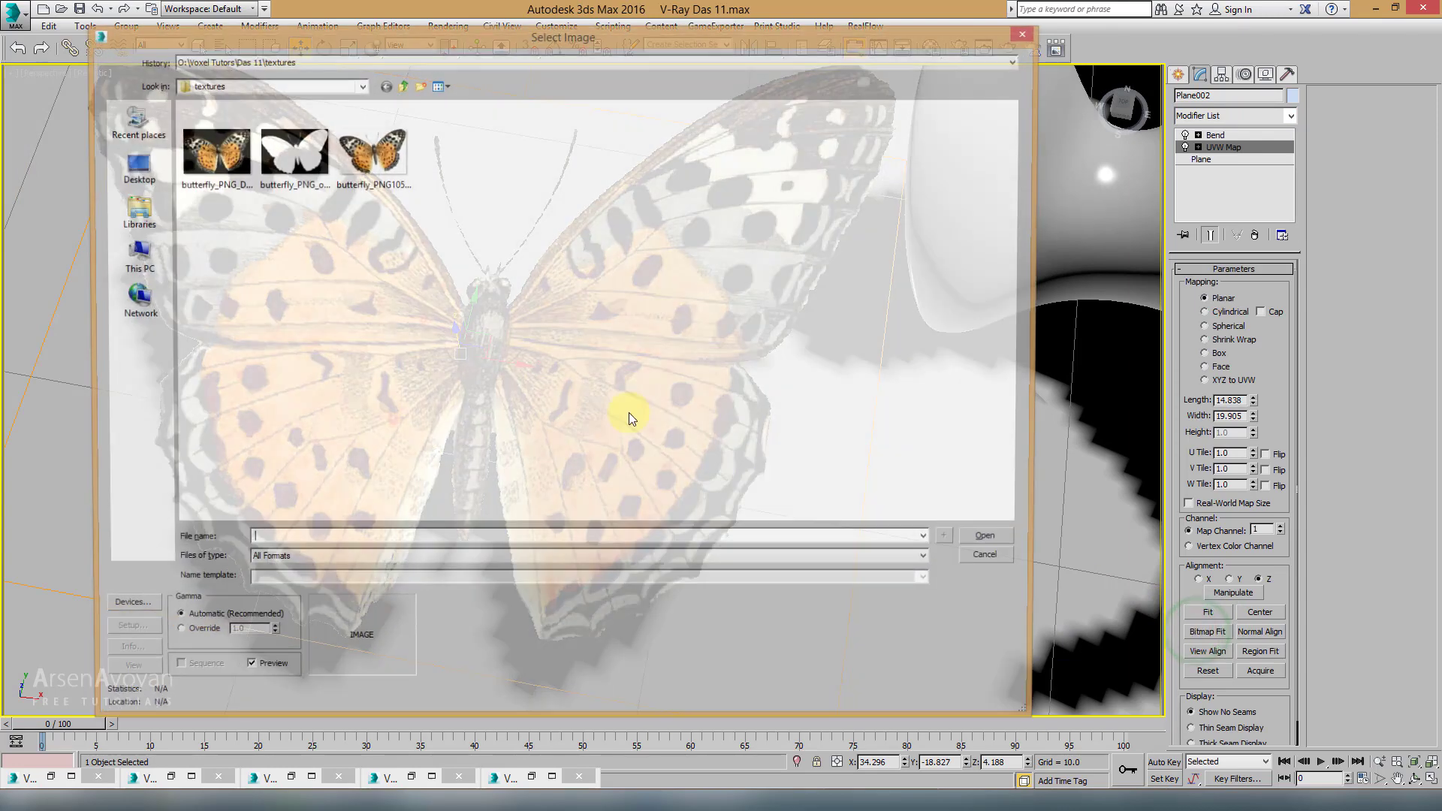
left_click(227, 168)
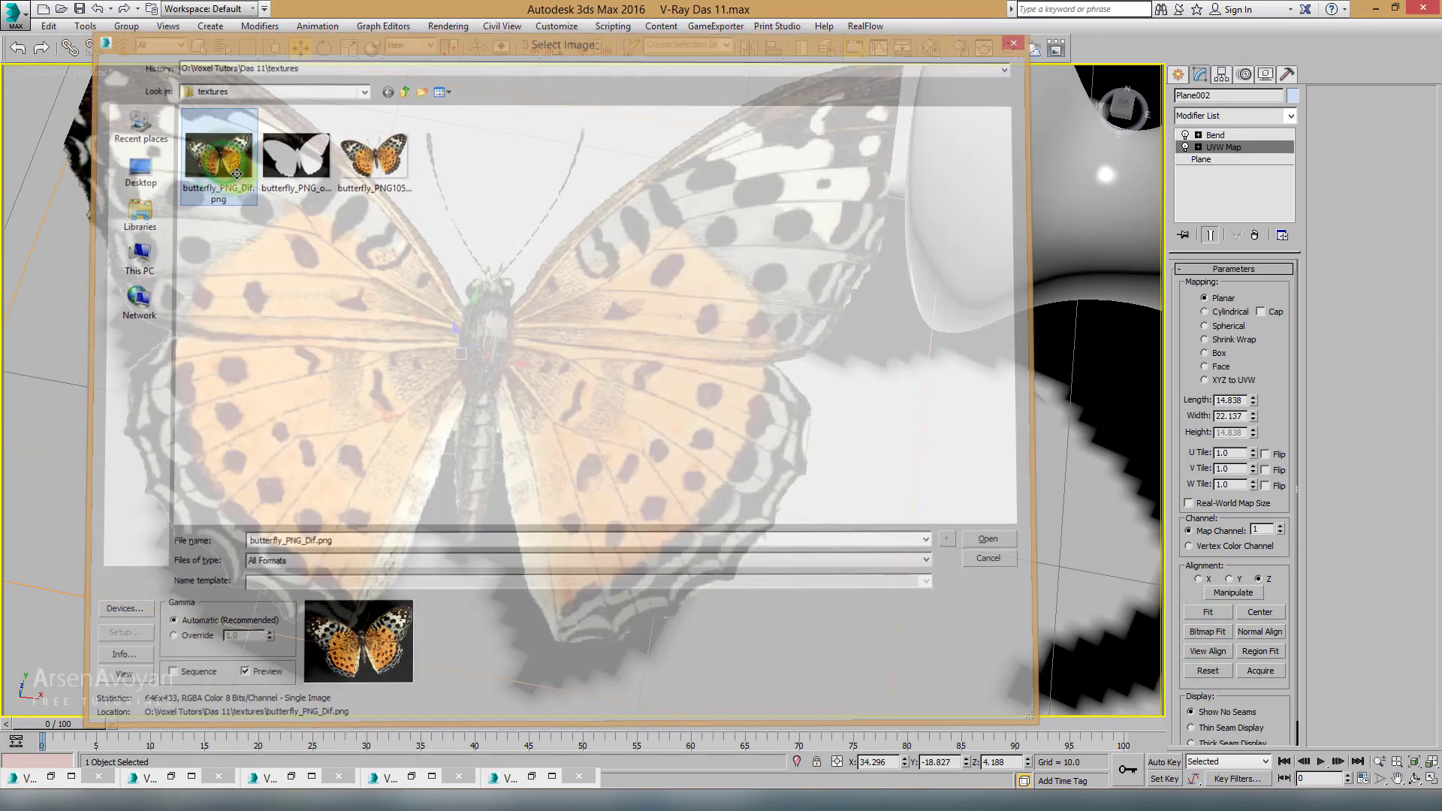
Step: Return to the base Plane with edged faces shown and widen it to about 23.09
scroll(928, 381, "down", 5)
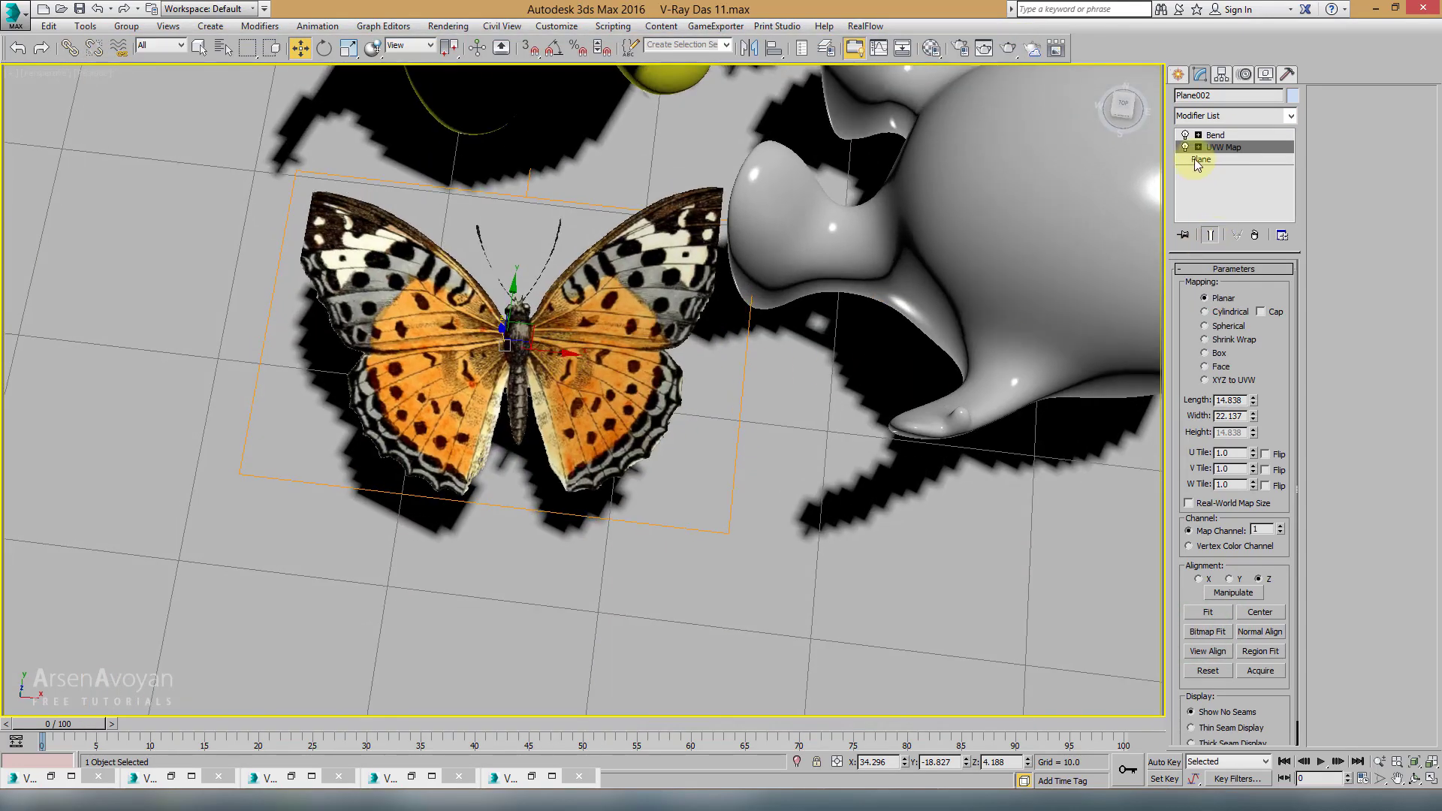
left_click(1200, 160)
key("F4")
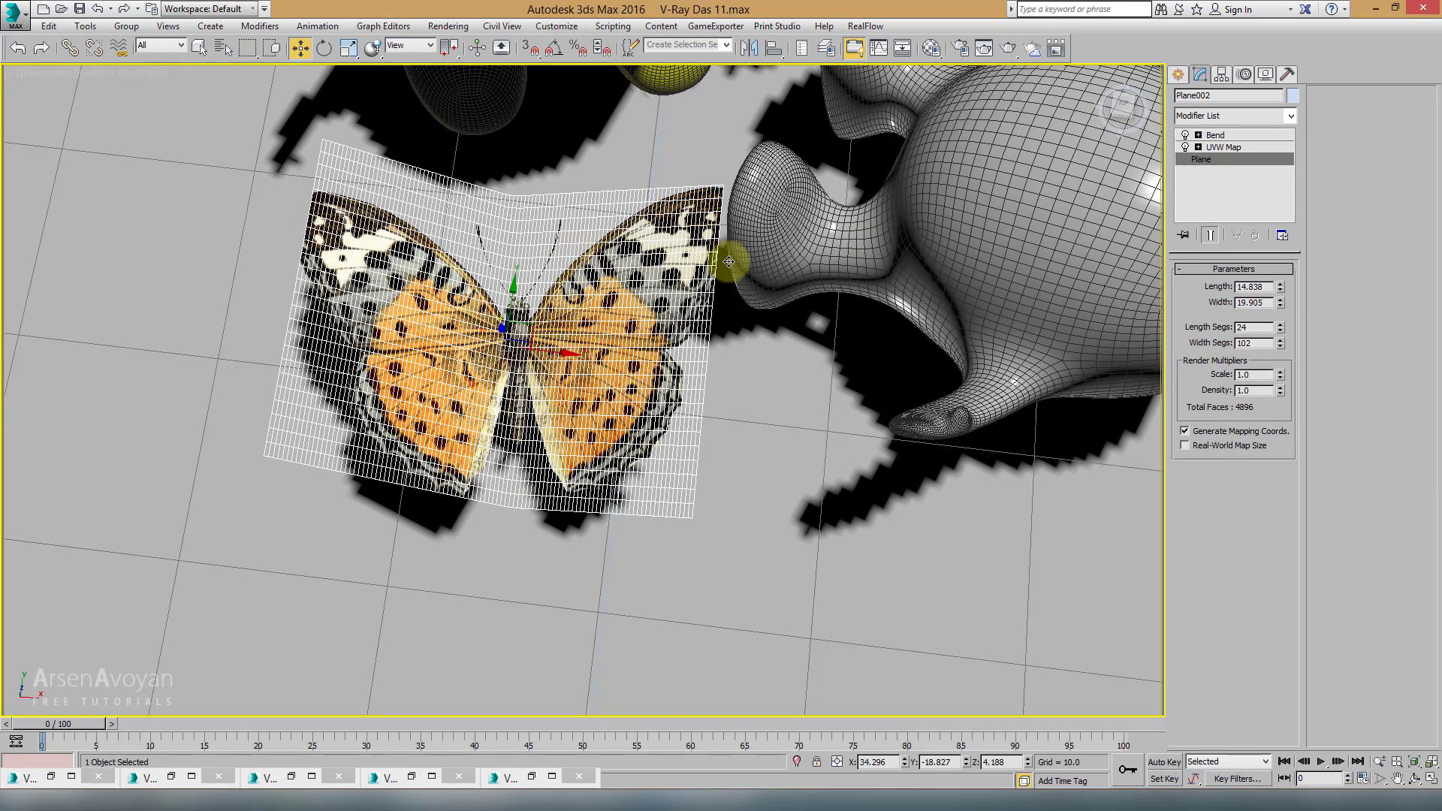
left_click_drag(1281, 285, 1280, 304)
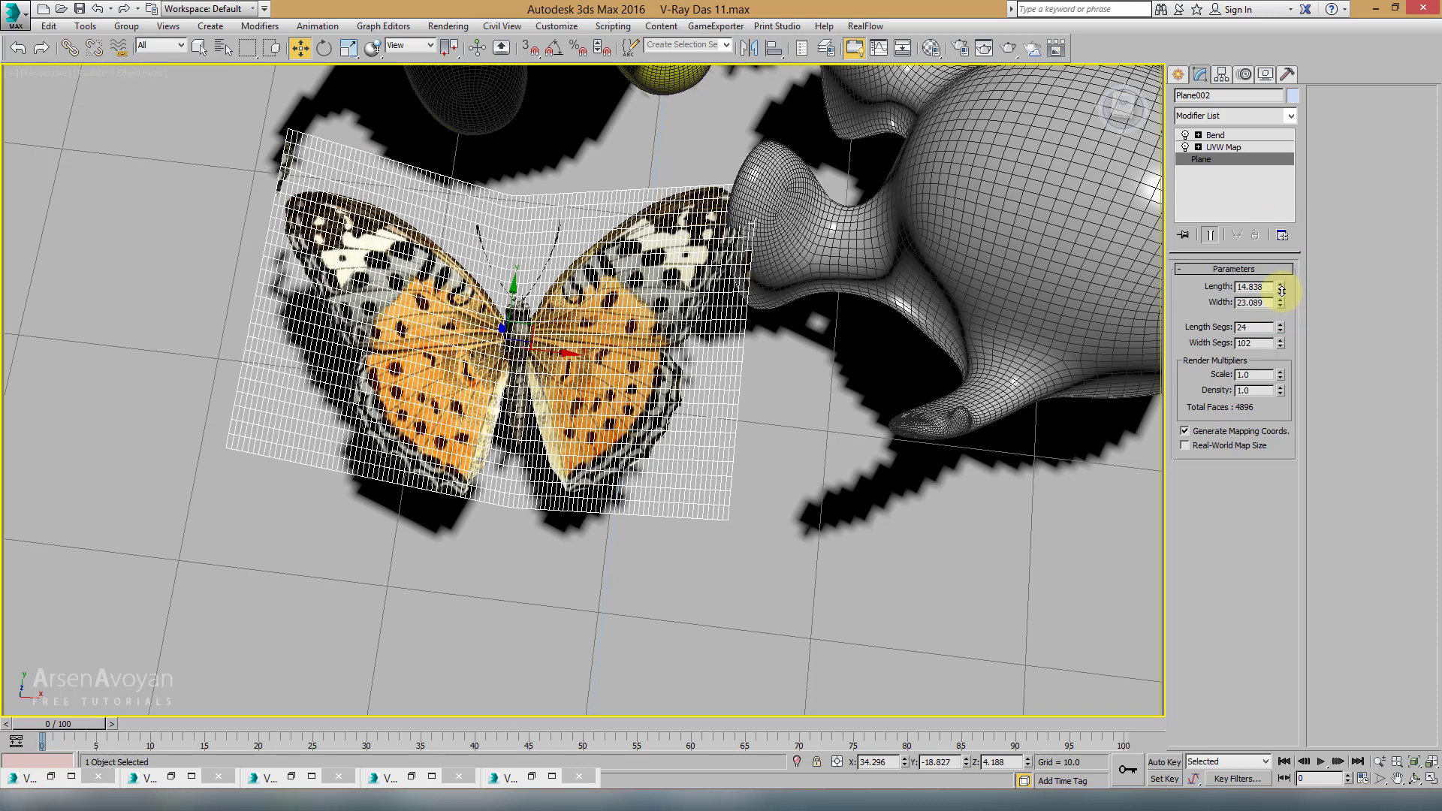
Step: Hide the edged faces and reduce the butterfly plane's width to about 22.18
key("F4")
middle_click_drag(764, 344, 747, 290, "alt")
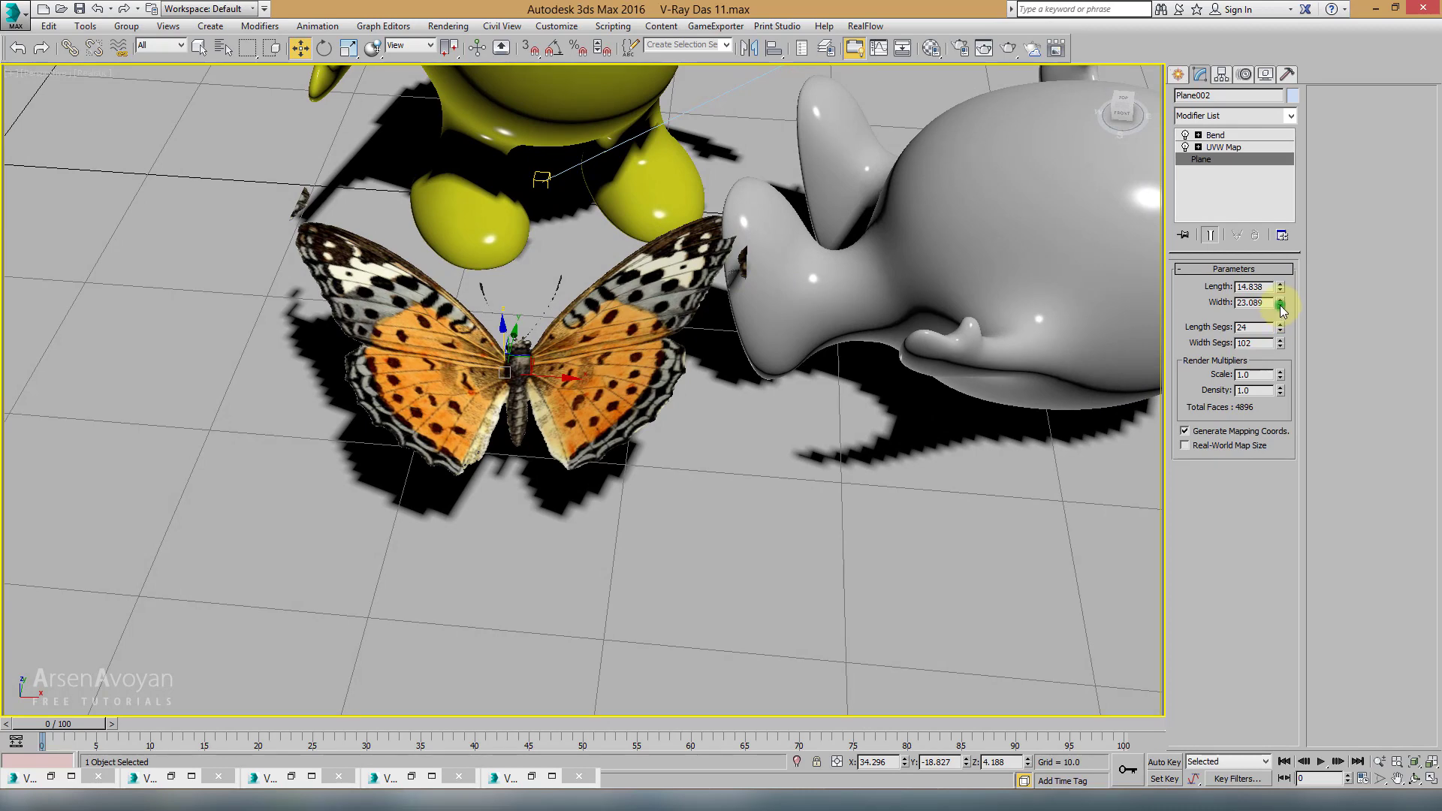
left_click_drag(1281, 309, 1282, 311)
middle_click_drag(818, 291, 698, 304, "alt")
Step: Raise the butterfly in the Front view to just above the yellow figure's head, at about Z 22
key("alt+w")
key("alt+w")
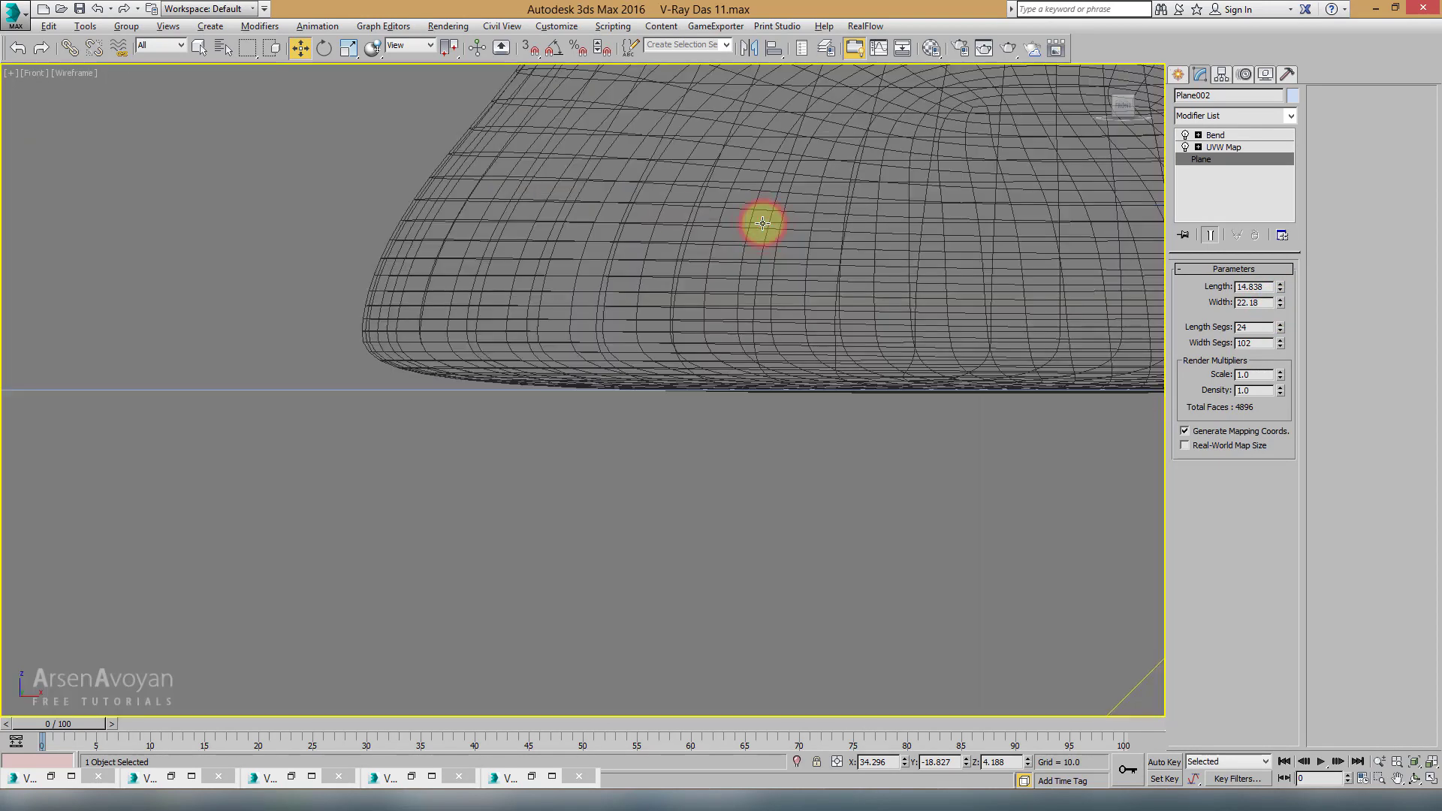
scroll(765, 220, "down", 3)
middle_click_drag(766, 219, 701, 363)
right_click(700, 363)
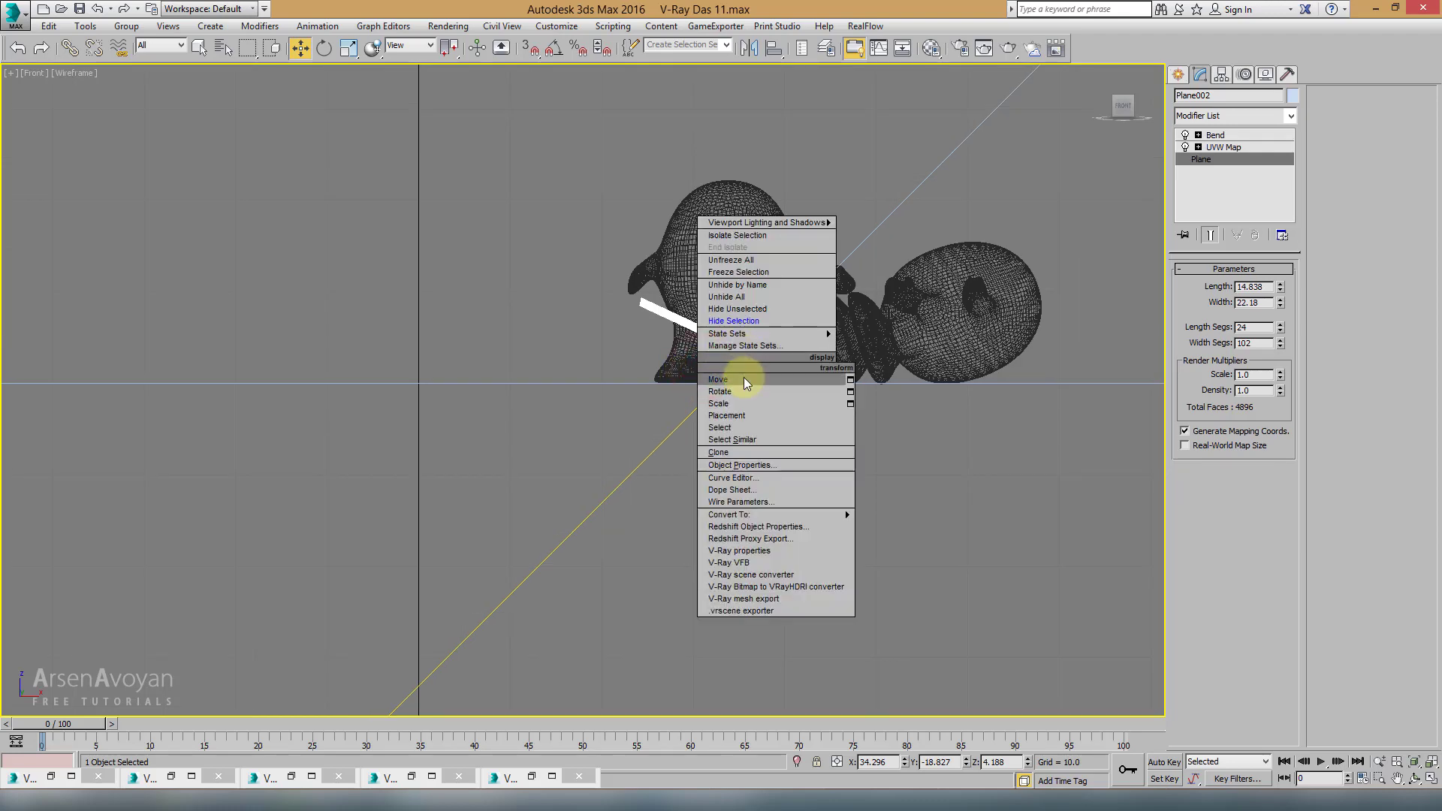
left_click(721, 379)
left_click_drag(757, 322, 747, 151)
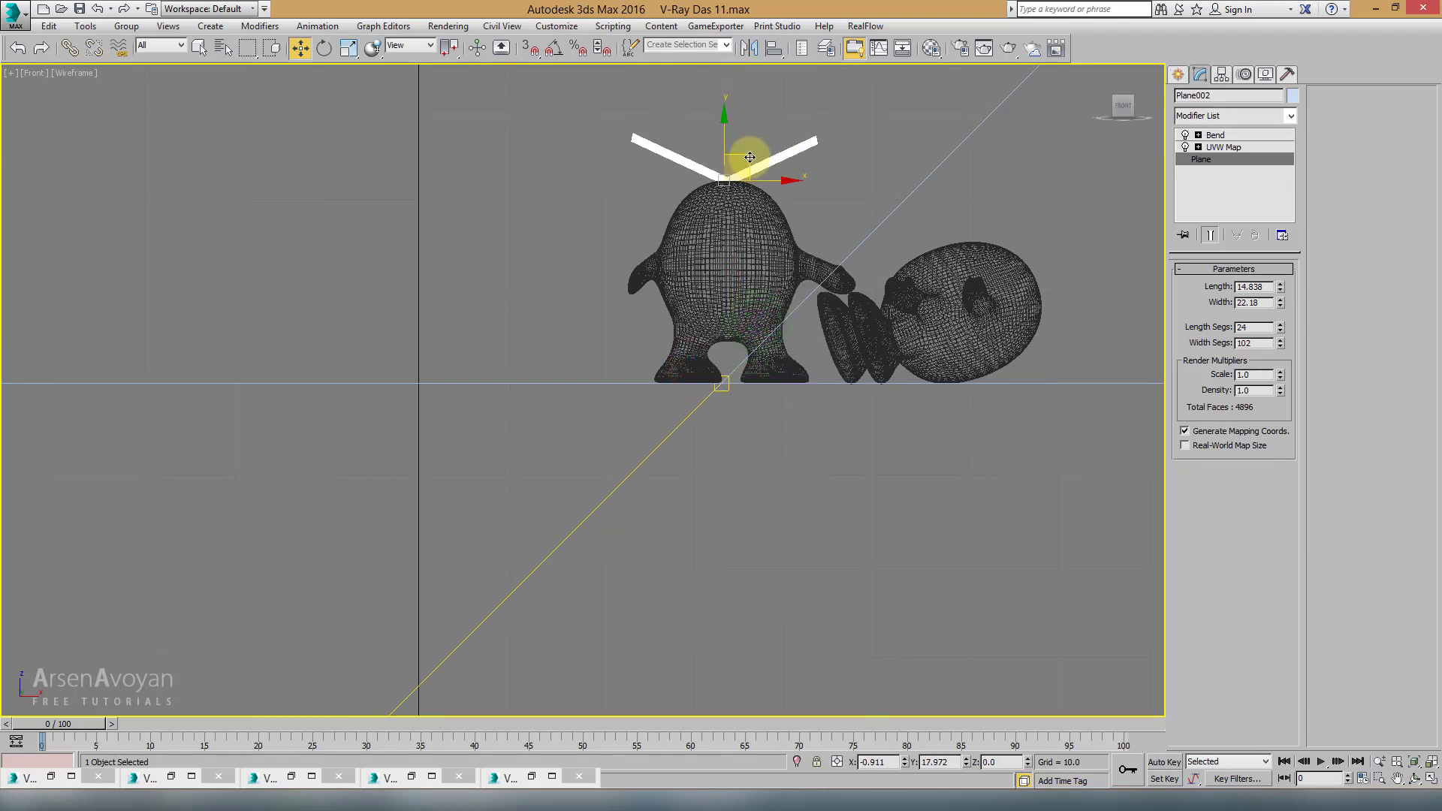
Step: Move the butterfly along Y in the realistic perspective view to about Y -2.5, over the yellow figure's head
key("alt+w")
right_click(687, 505)
key("alt+w")
key("alt+w")
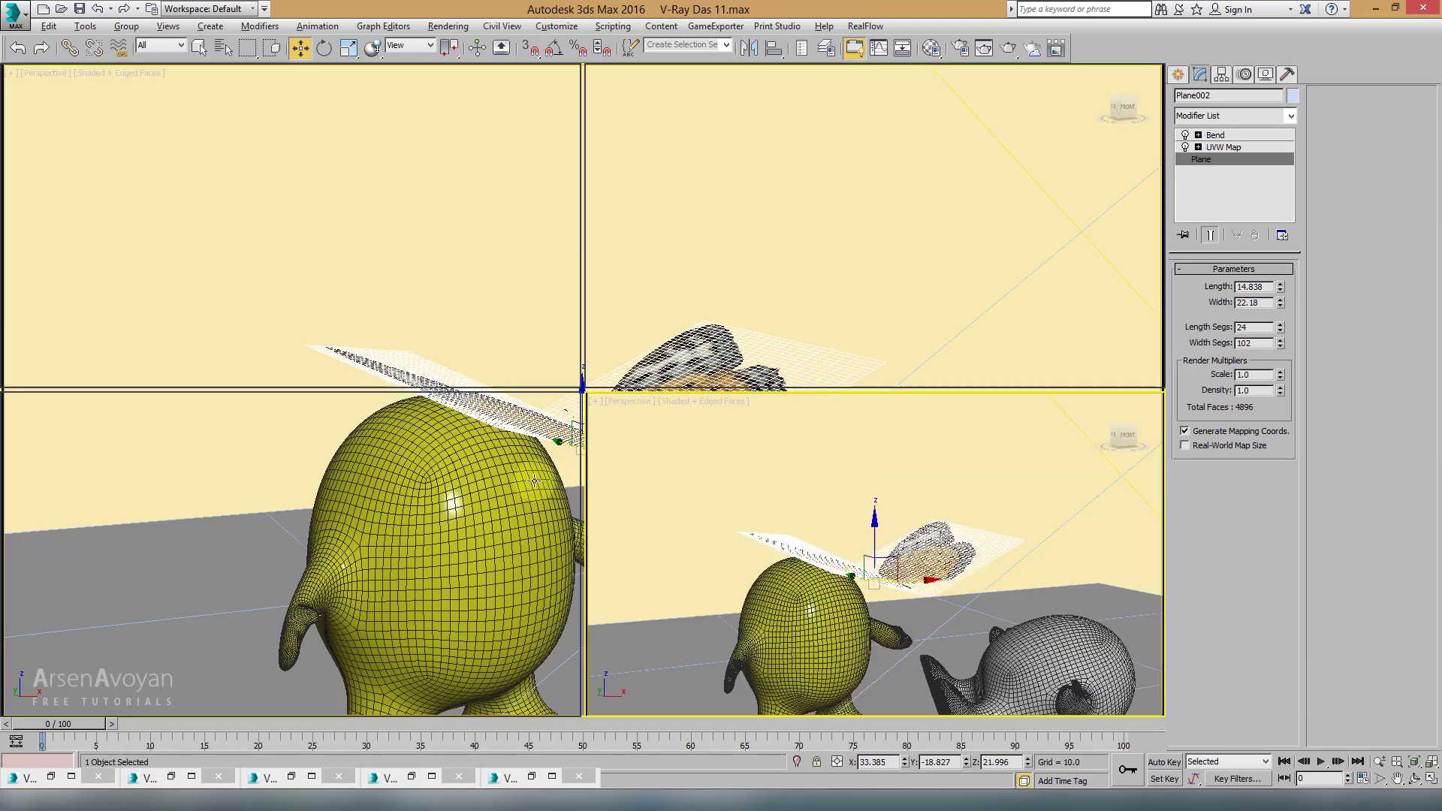
right_click(428, 477)
key("alt+w")
key("z")
middle_click_drag(566, 422, 708, 354, "alt")
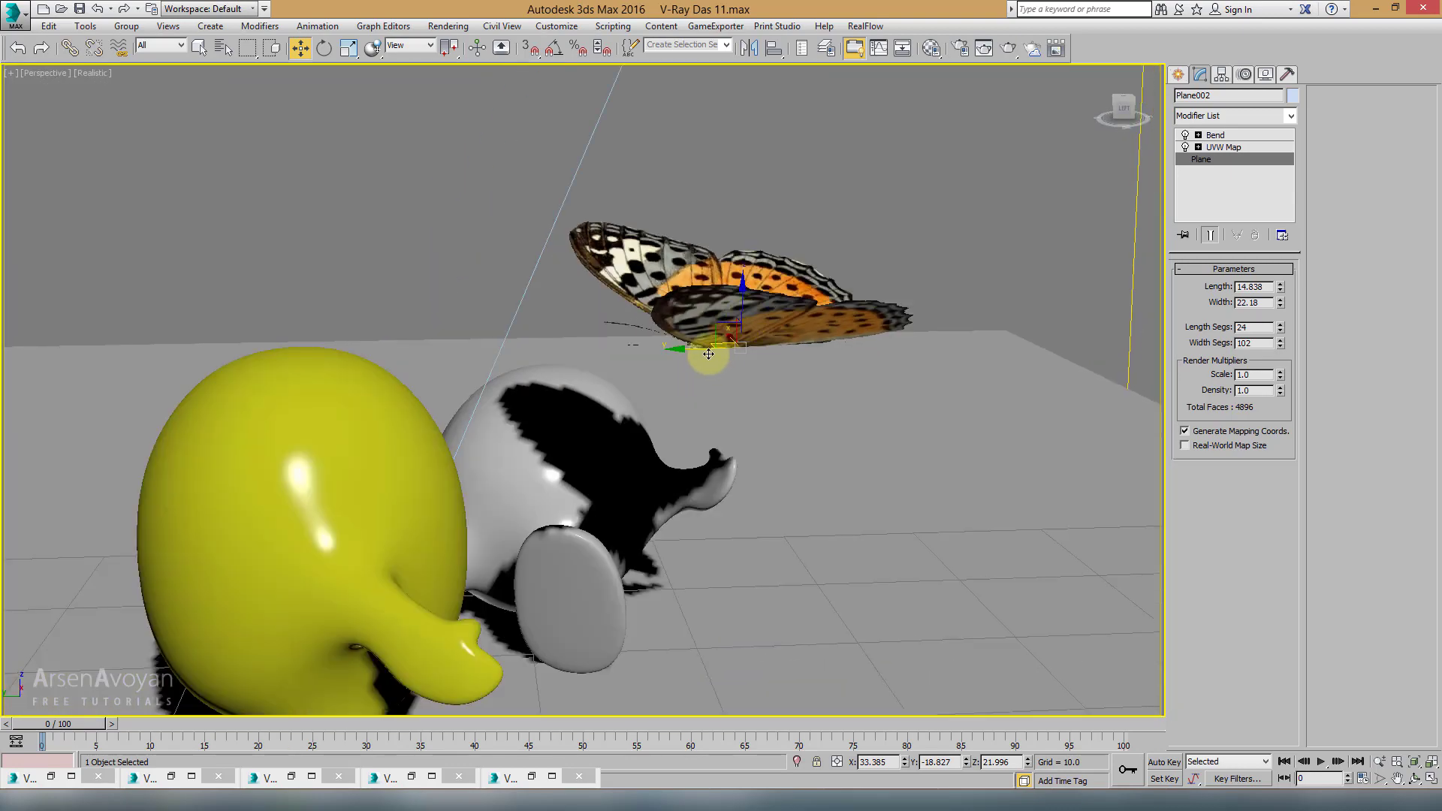
left_click_drag(696, 350, 383, 342)
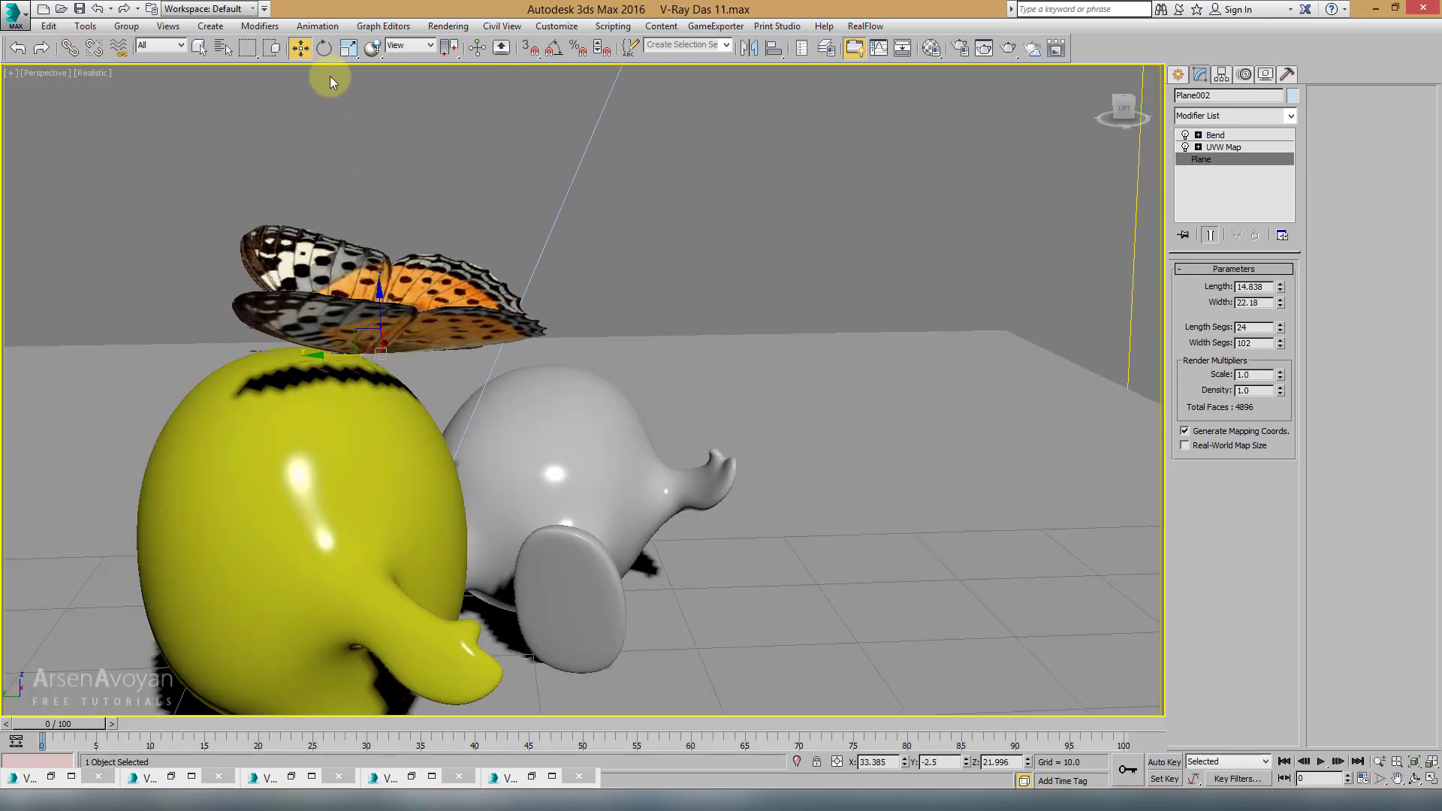
Step: Tilt the butterfly about 21 degrees around X and scale it down to 70 percent
left_click(323, 48)
middle_click_drag(412, 224, 363, 337, "alt")
left_click_drag(371, 332, 387, 381)
left_click(349, 48)
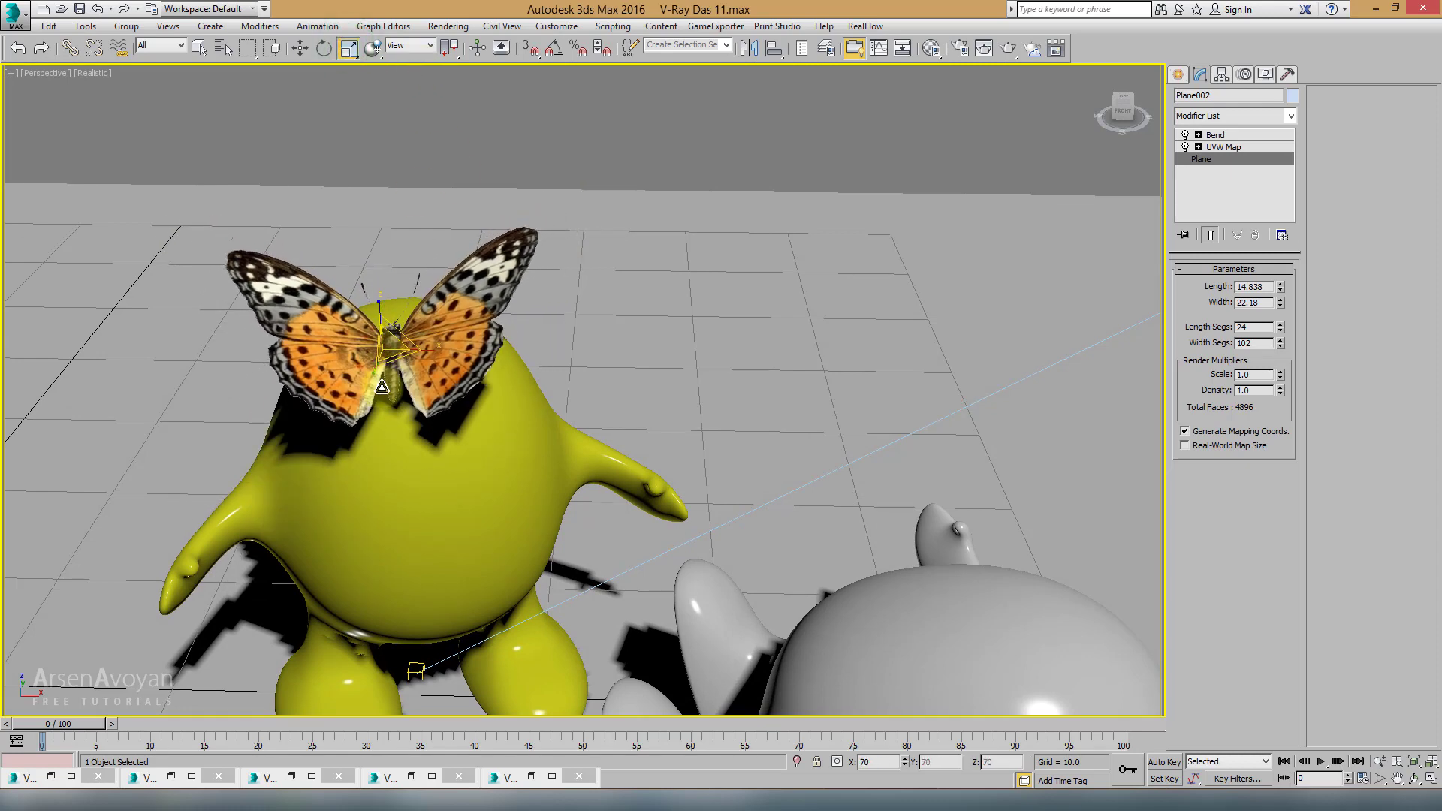
Step: Lower the butterfly onto the yellow figure's head, to about Y -1.94 and Z 21.58
right_click(386, 382)
left_click(406, 398)
middle_click_drag(406, 398, 508, 331, "alt")
scroll(531, 331, "up", 3)
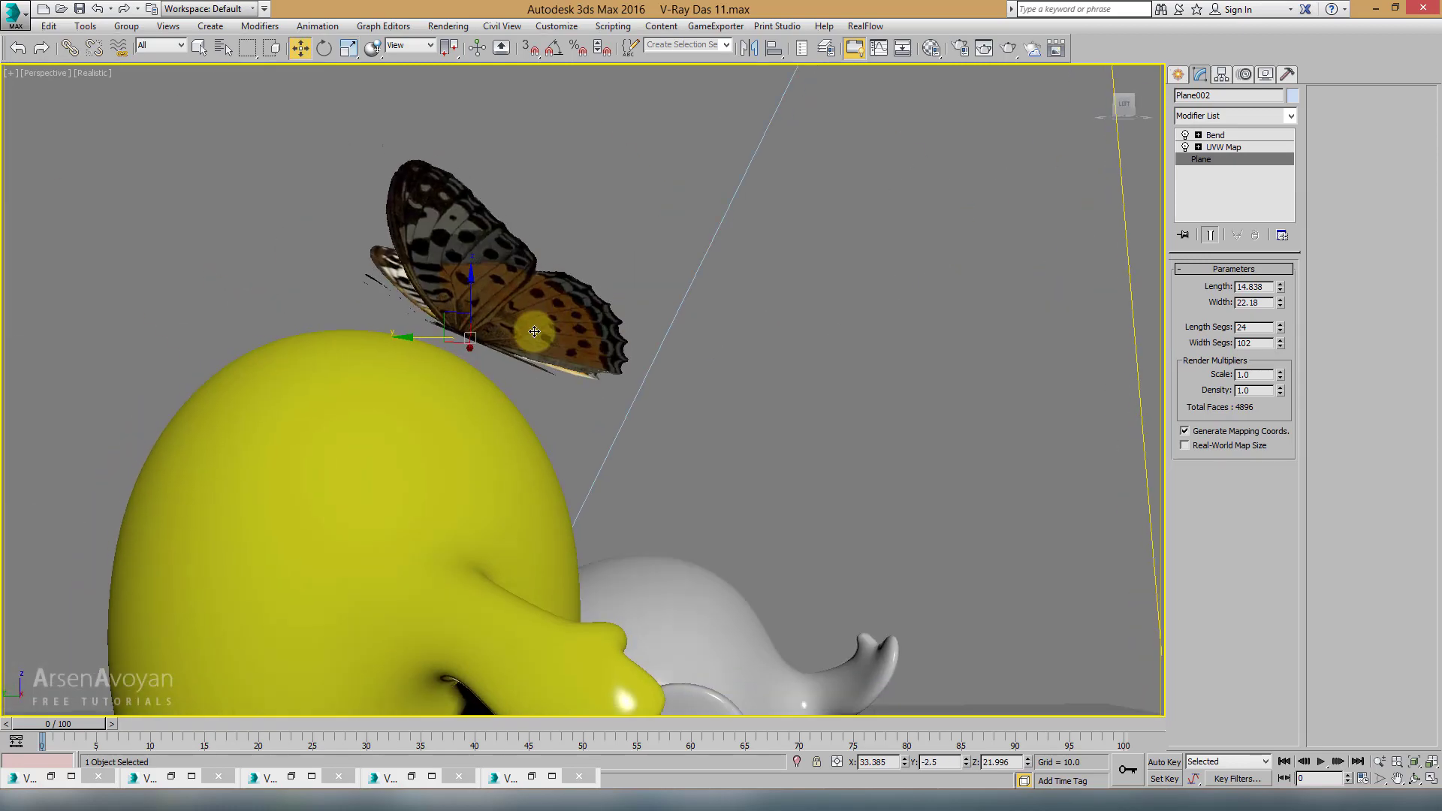
left_click_drag(457, 315, 430, 332)
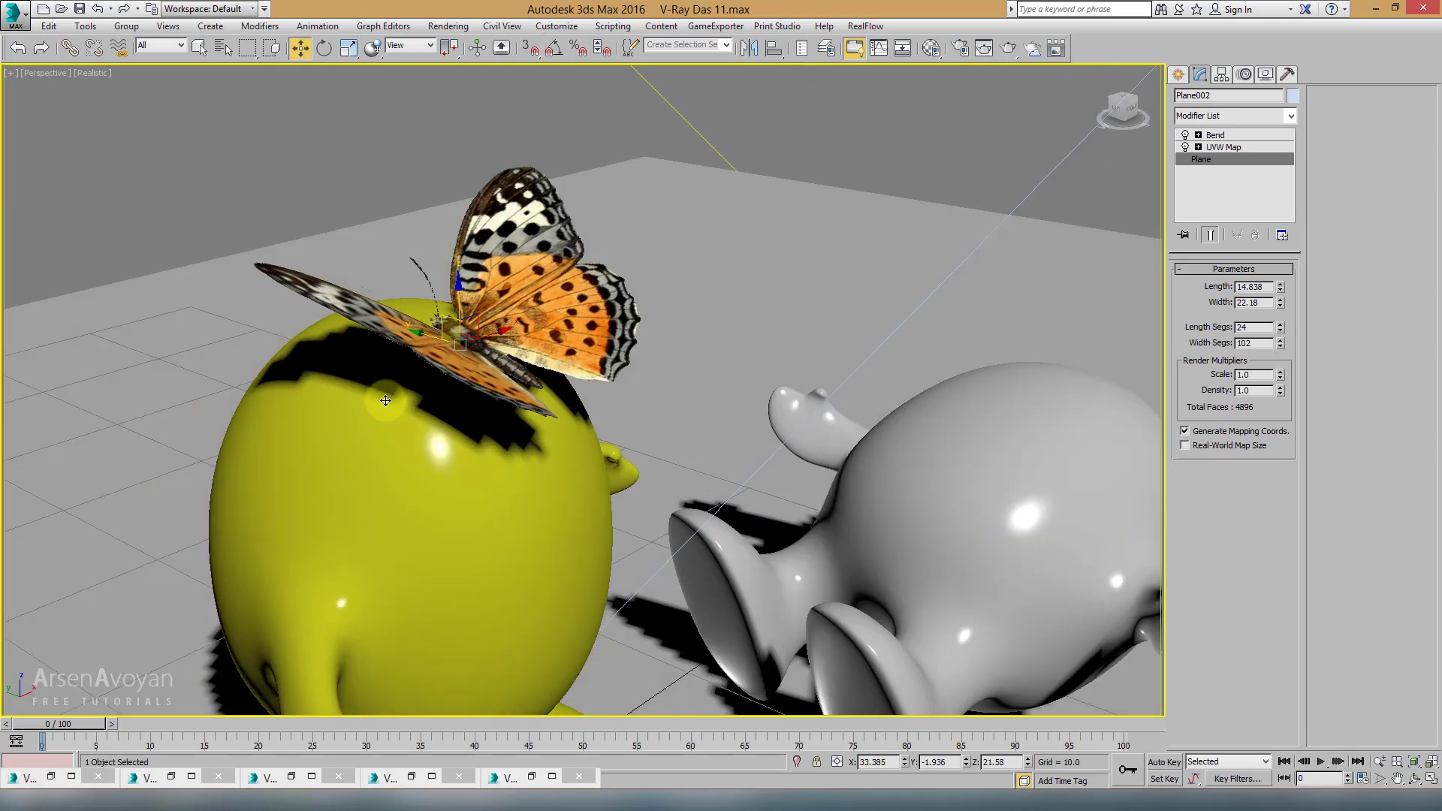
Step: Switch the shaded perspective viewport to the PhysCamera002 view and frame both figures in it
middle_click_drag(385, 401, 451, 371, "alt")
key("alt+w")
right_click(834, 482)
key("alt+w")
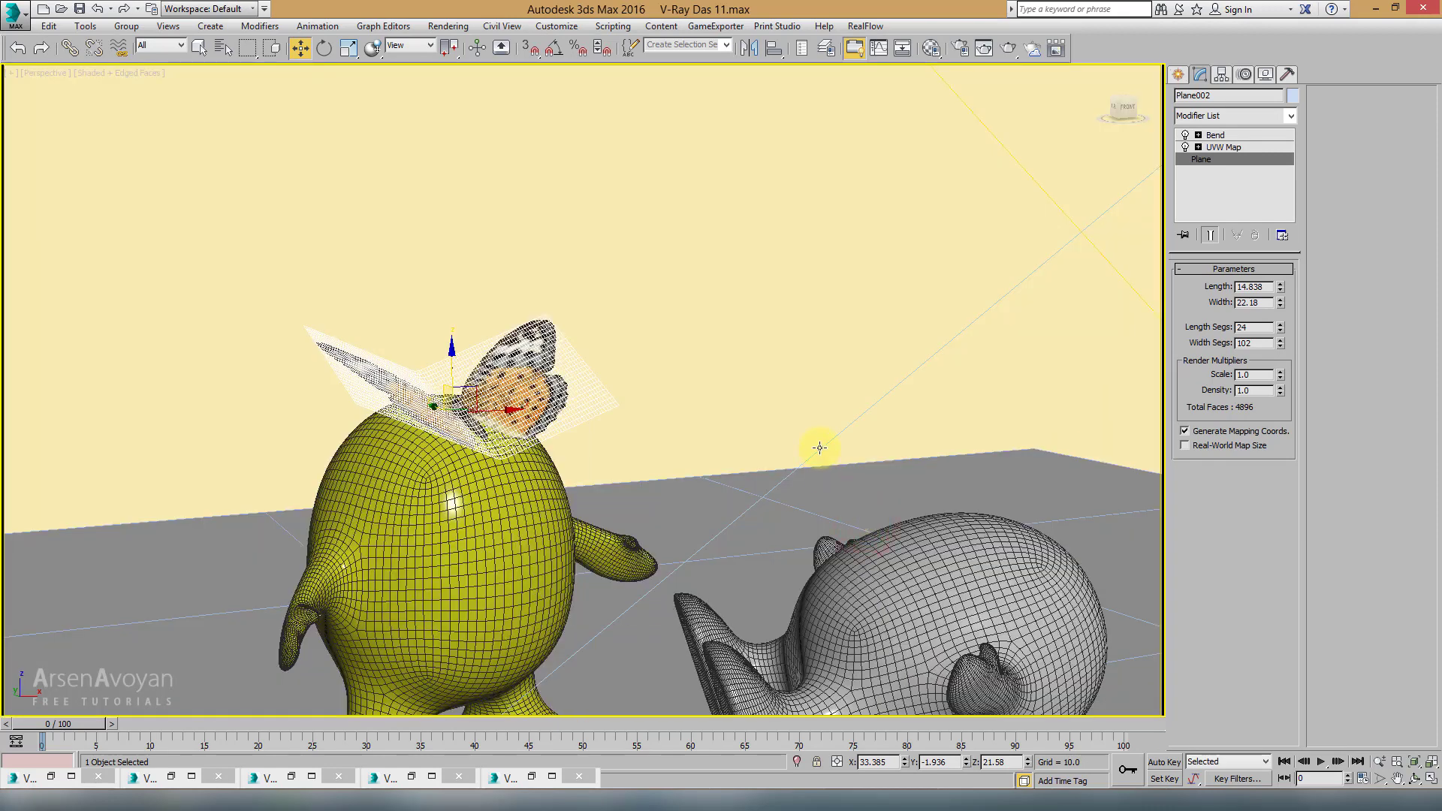
key("c")
double_click(701, 295)
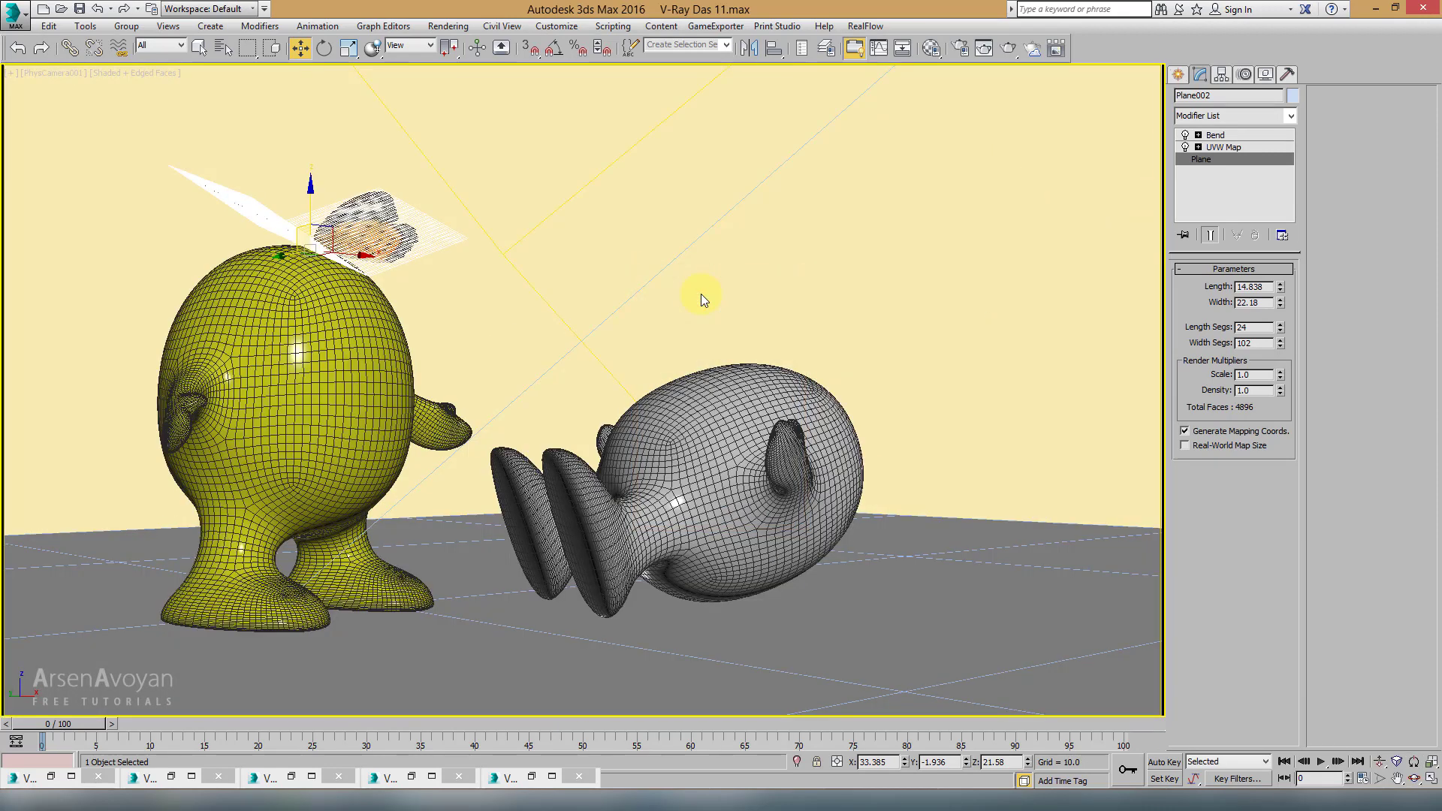
key("c")
double_click(689, 302)
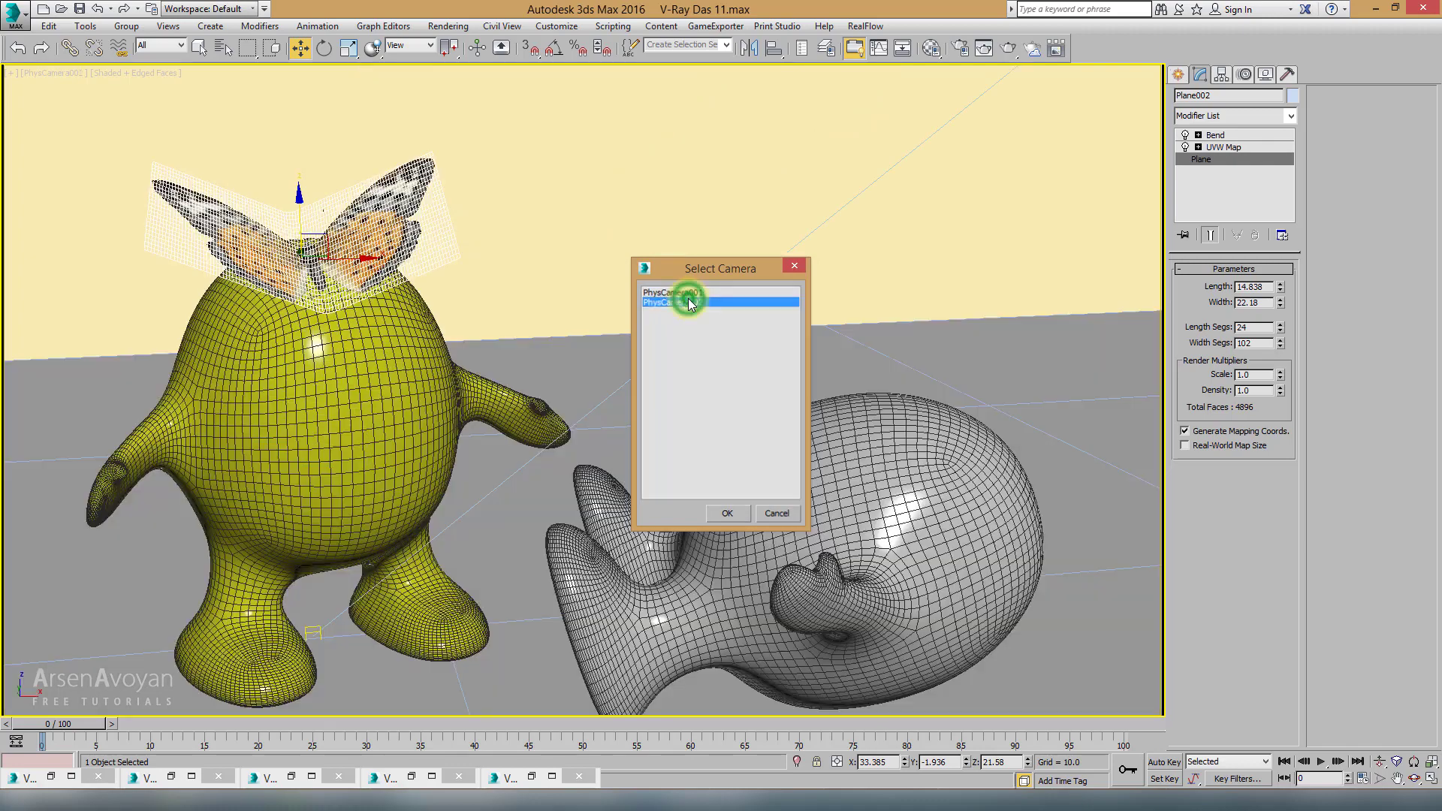
middle_click_drag(512, 283, 530, 241)
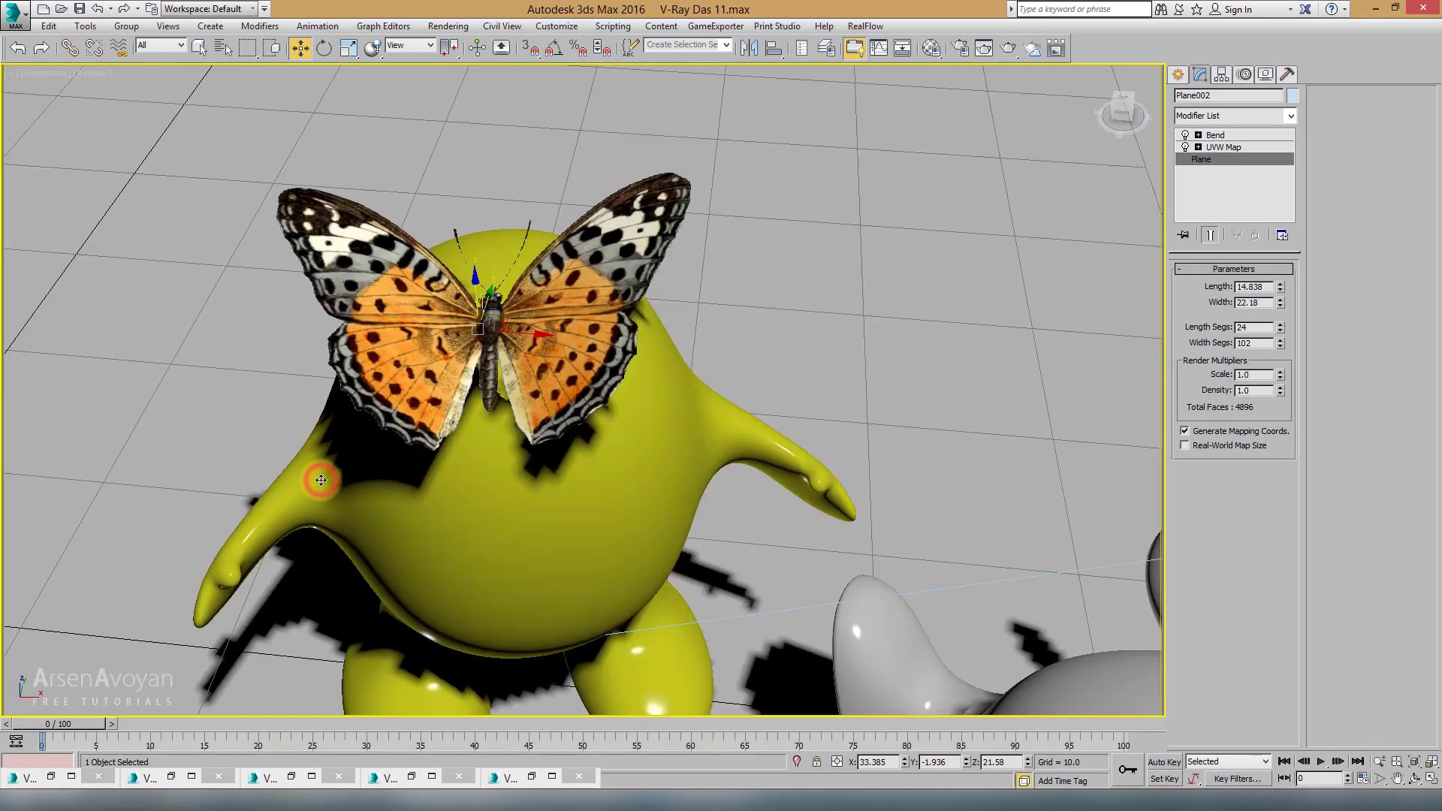
Step: Tilt the butterfly to about 35.7 degrees around X and reposition it on the head at about Y -2.36, Z 21.49
middle_click_drag(316, 476, 365, 179, "alt")
left_click(324, 49)
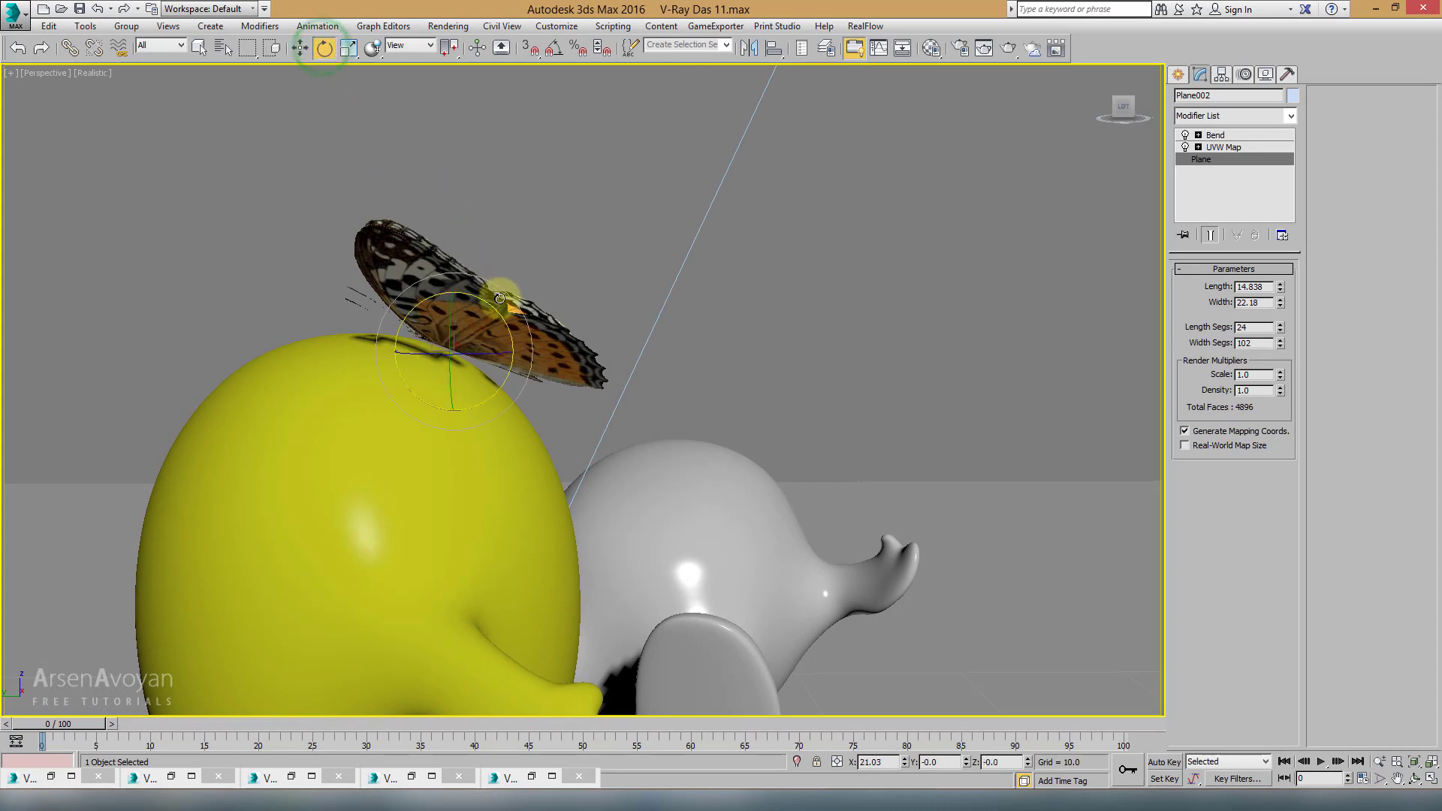
left_click_drag(494, 311, 502, 344)
right_click(501, 329)
left_click(507, 336)
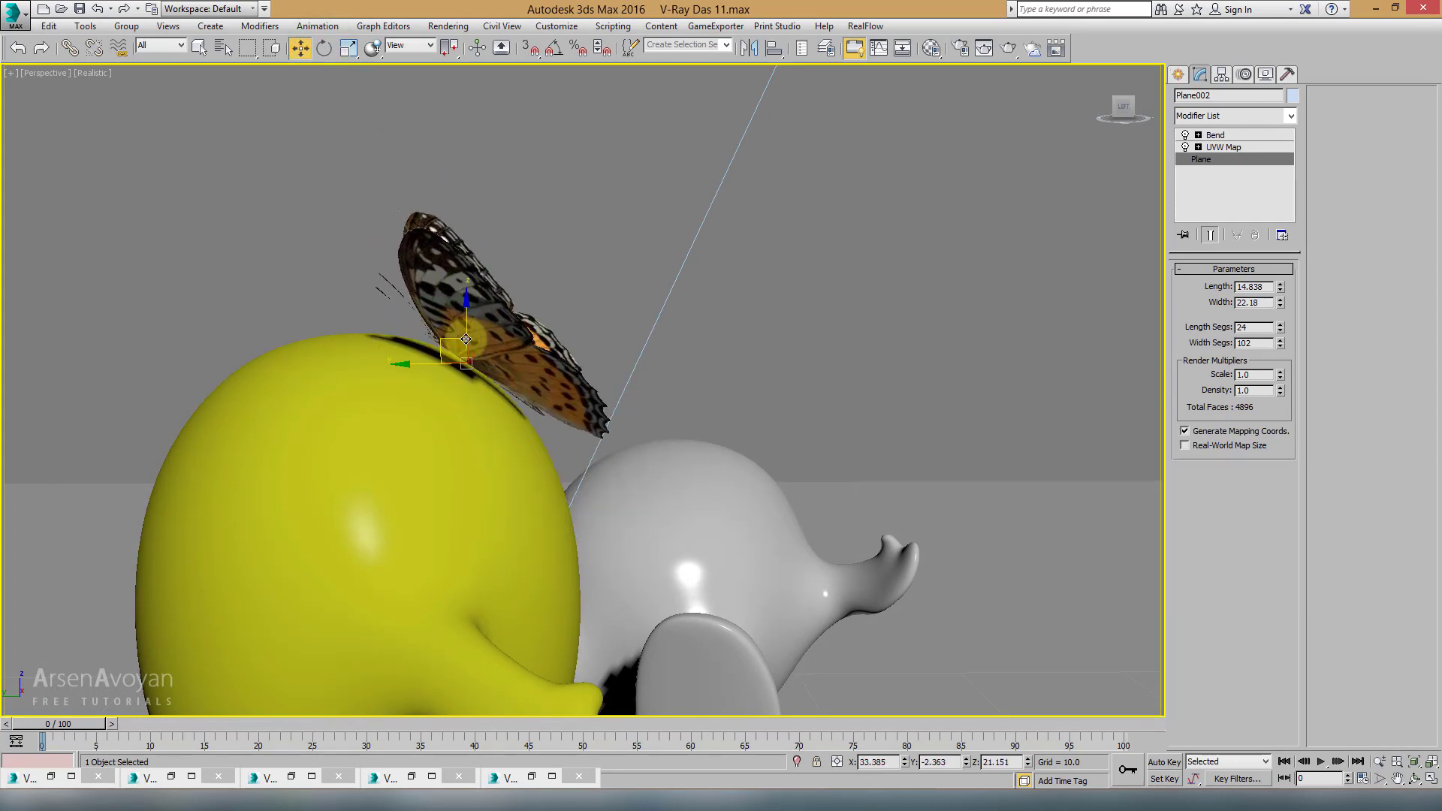
mouse_move(502, 344)
middle_mouse_down("alt")
mouse_move(403, 377)
mouse_move(483, 368)
mouse_move(517, 325)
middle_mouse_up("alt")
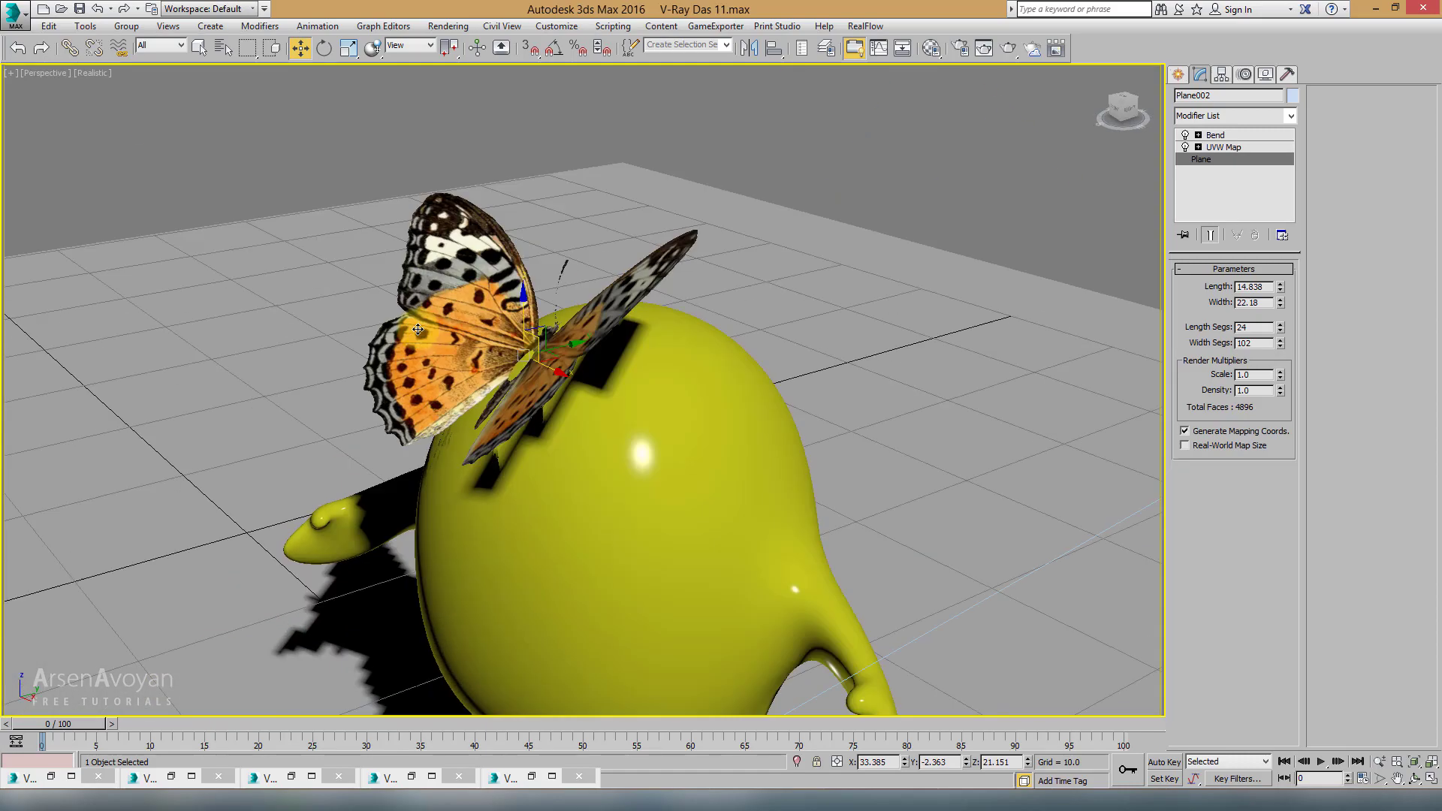
left_click_drag(516, 324, 517, 316)
Step: Hide edged faces in the PhysCamera002 view, render it with the butterfly on the head, and close the frame buffer
middle_click_drag(516, 316, 572, 346, "alt")
key("alt+w")
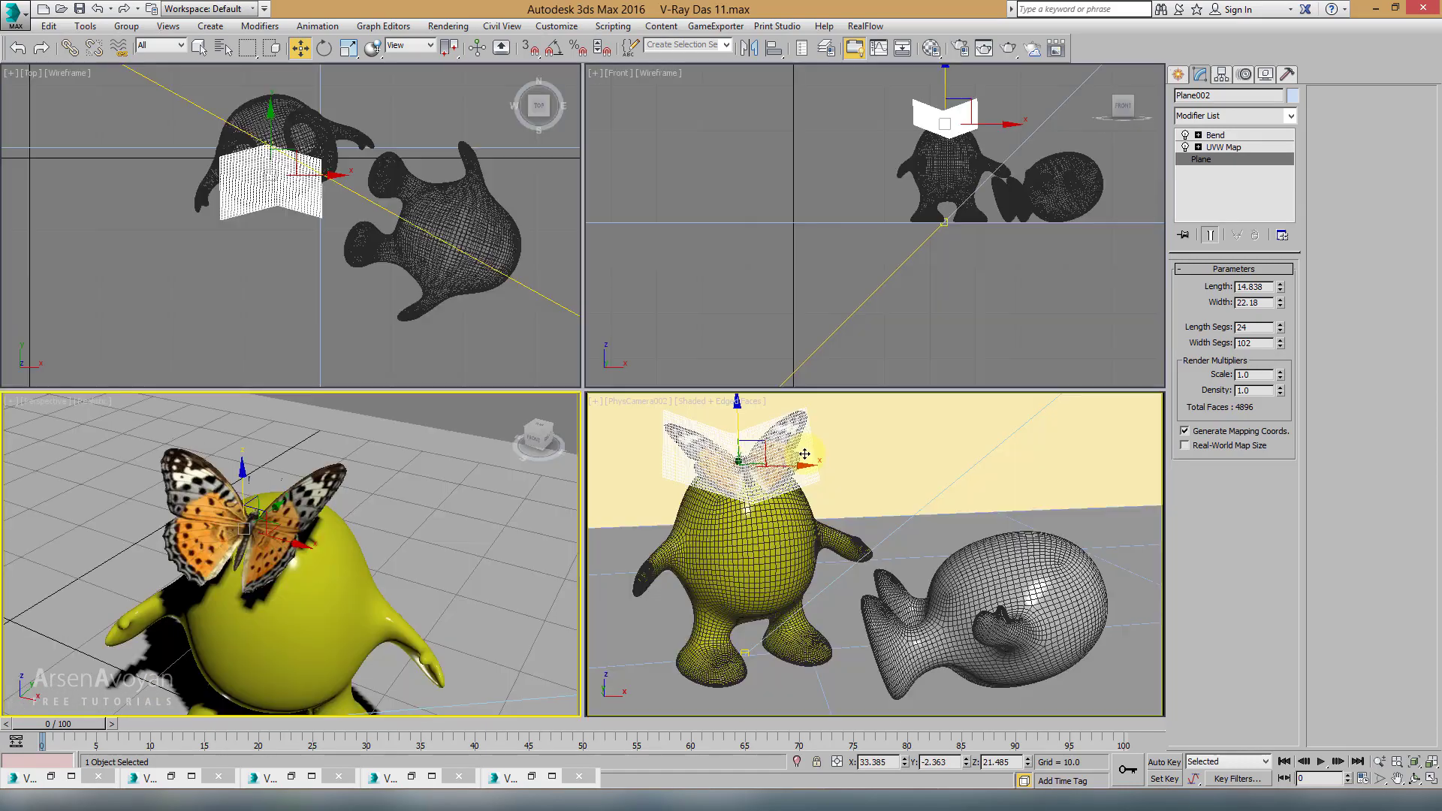
middle_click(805, 453)
key("alt+w")
key("F4")
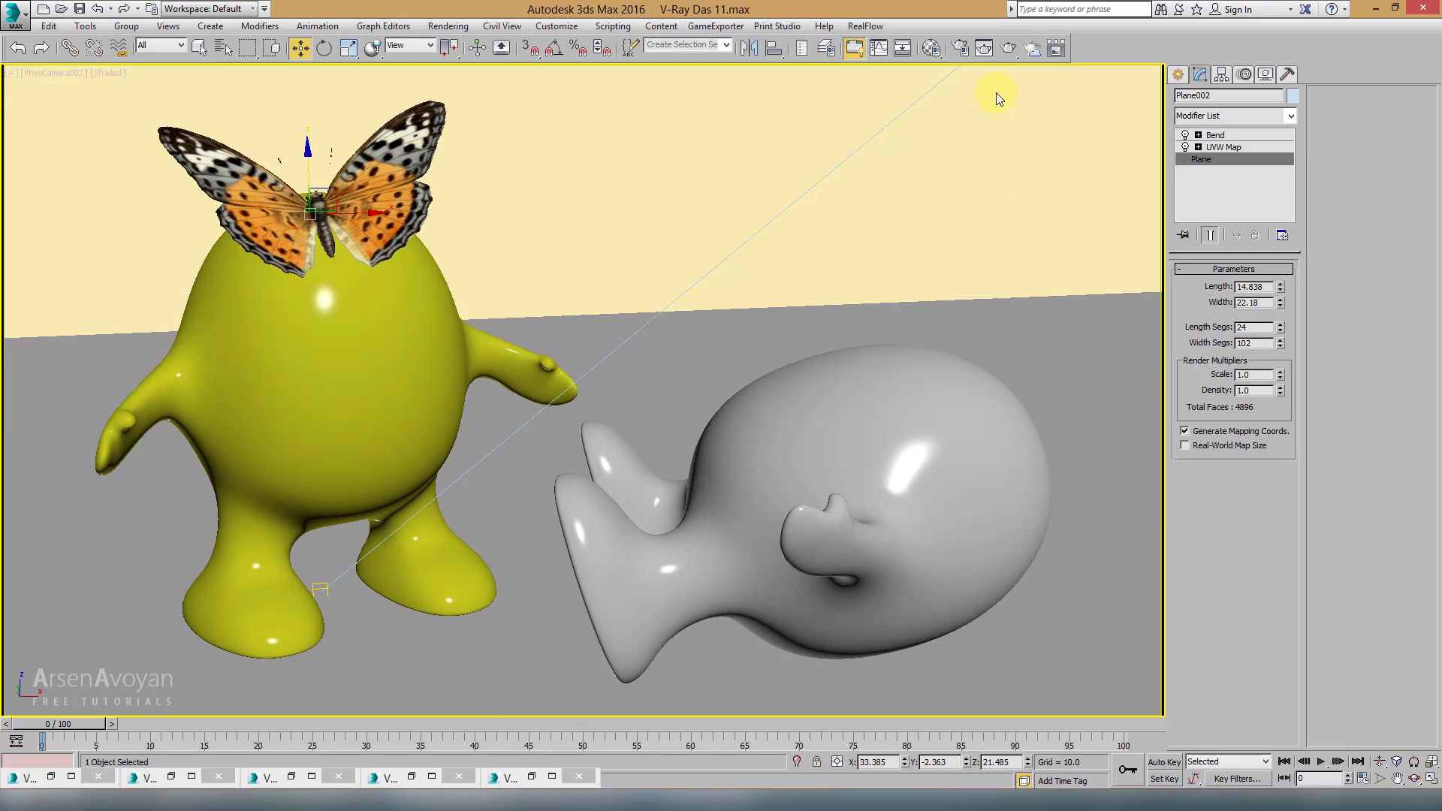
left_click(1011, 51)
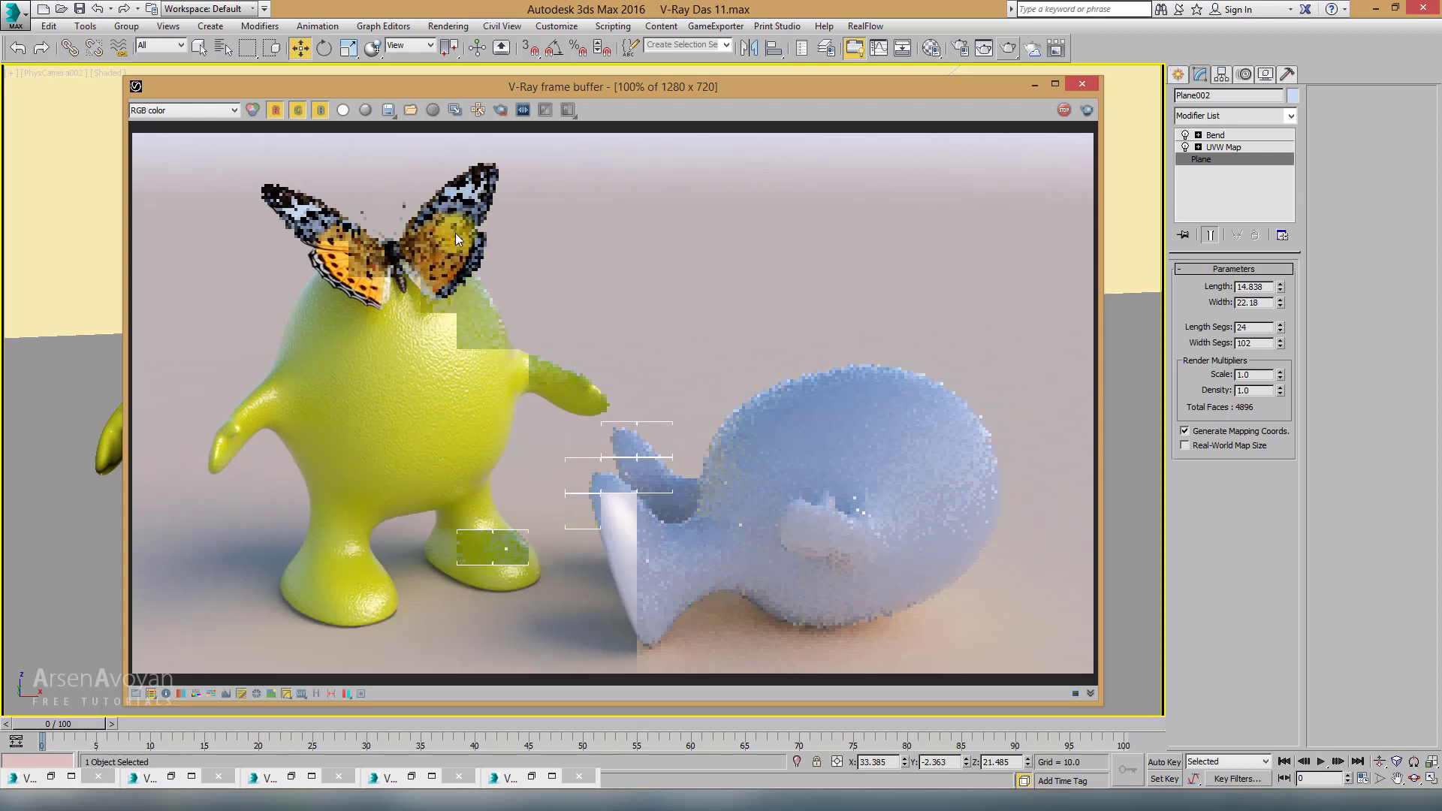
left_click(491, 226)
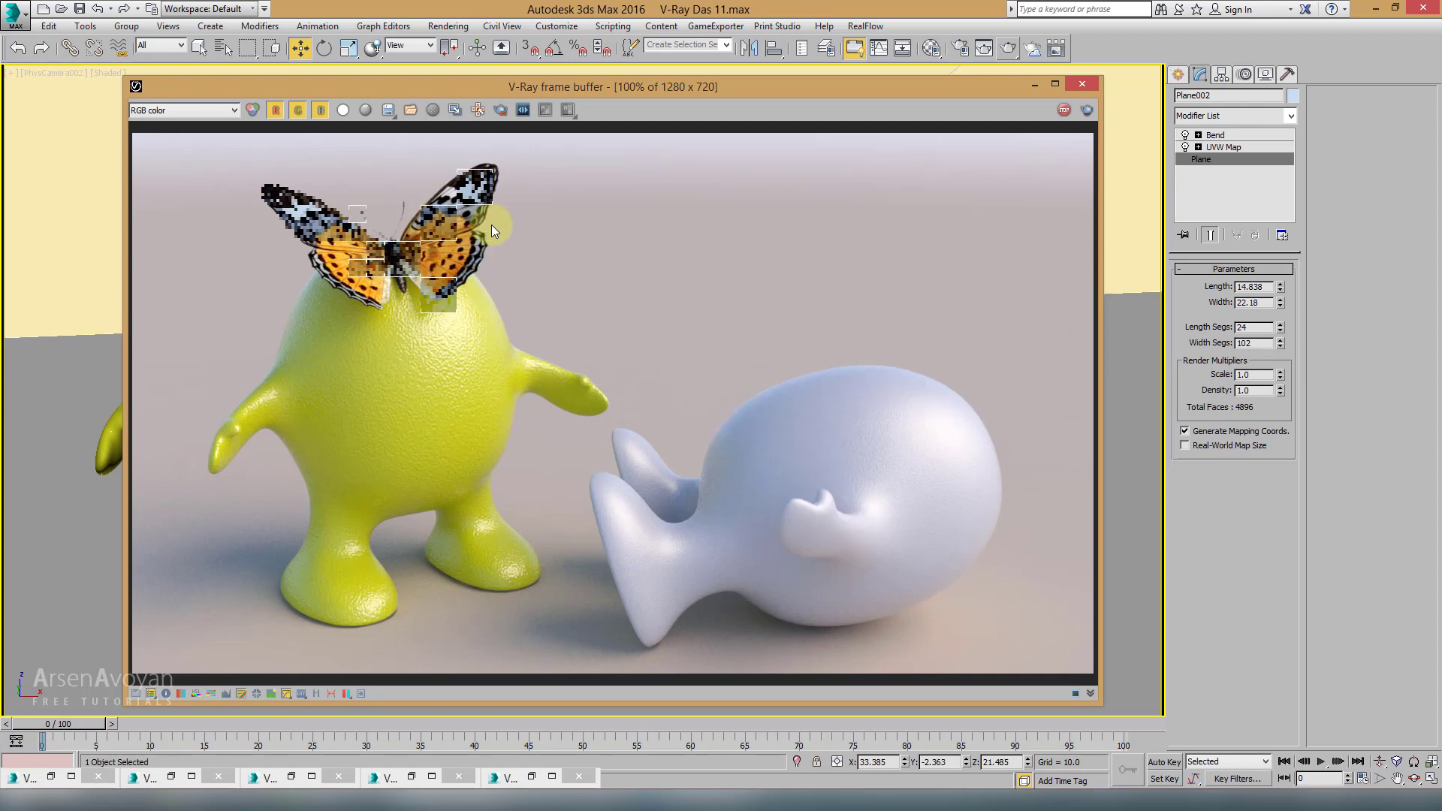
left_click(1090, 84)
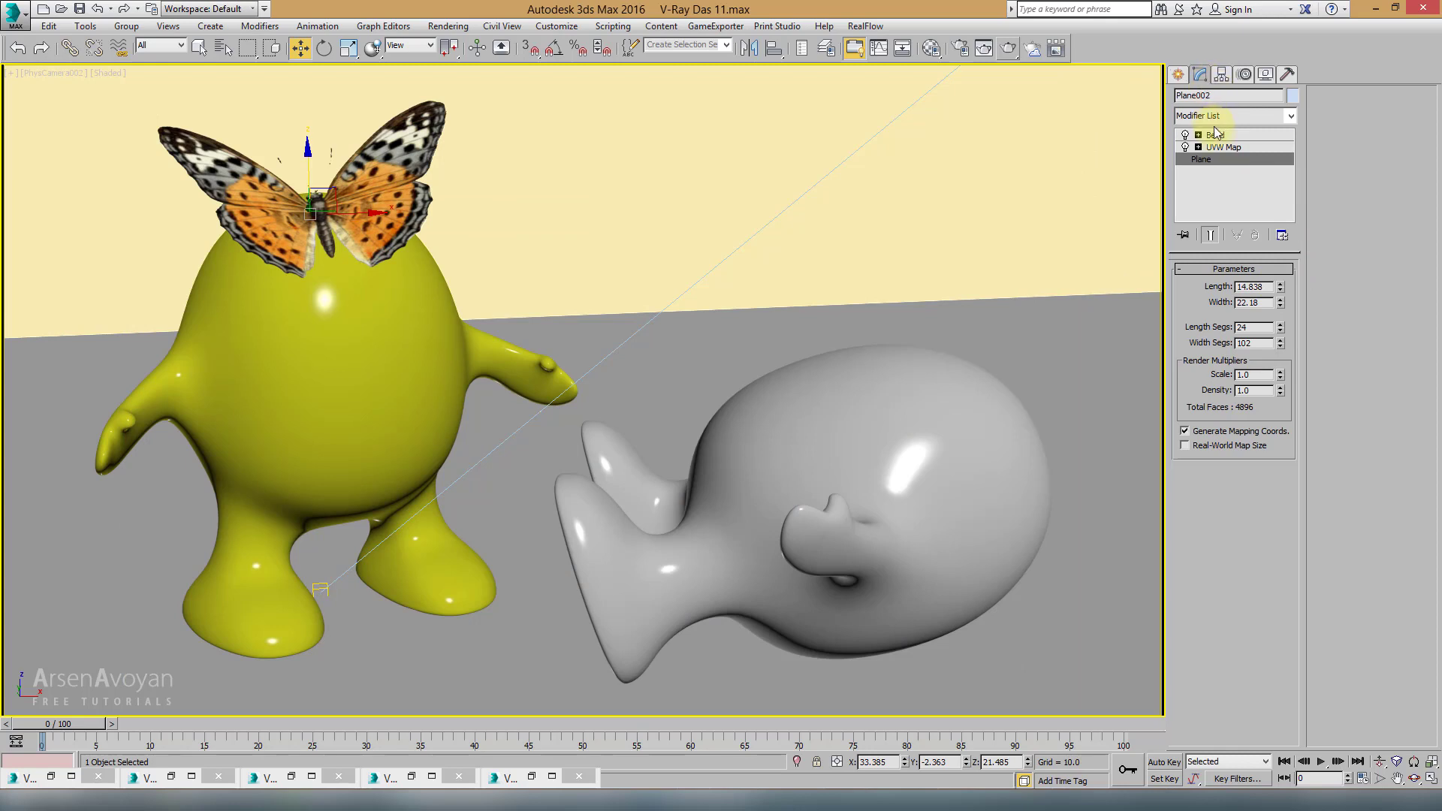
Step: Flatten the butterfly's wings by setting the Bend modifier's angle to 0.5
left_click(1216, 134)
left_click_drag(1273, 297, 1229, 296)
key("alt+w")
right_click(517, 508)
key("alt+w")
scroll(499, 330, "up", 3)
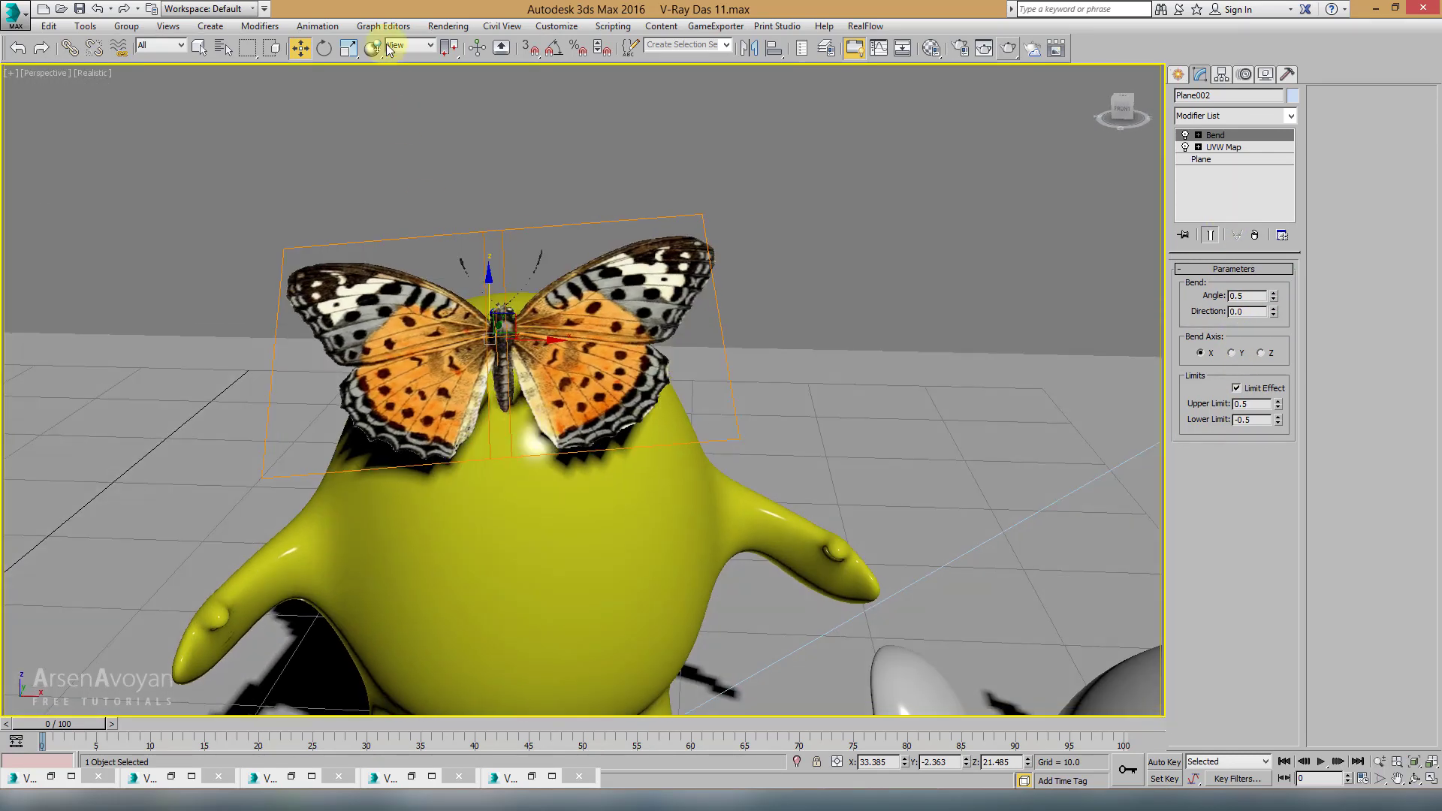
Step: Tilt the butterfly to about 42.3 degrees around X and settle it on the head at about Y -3.74, Z 20.49
left_click(323, 57)
middle_click_drag(443, 150, 557, 268, "alt")
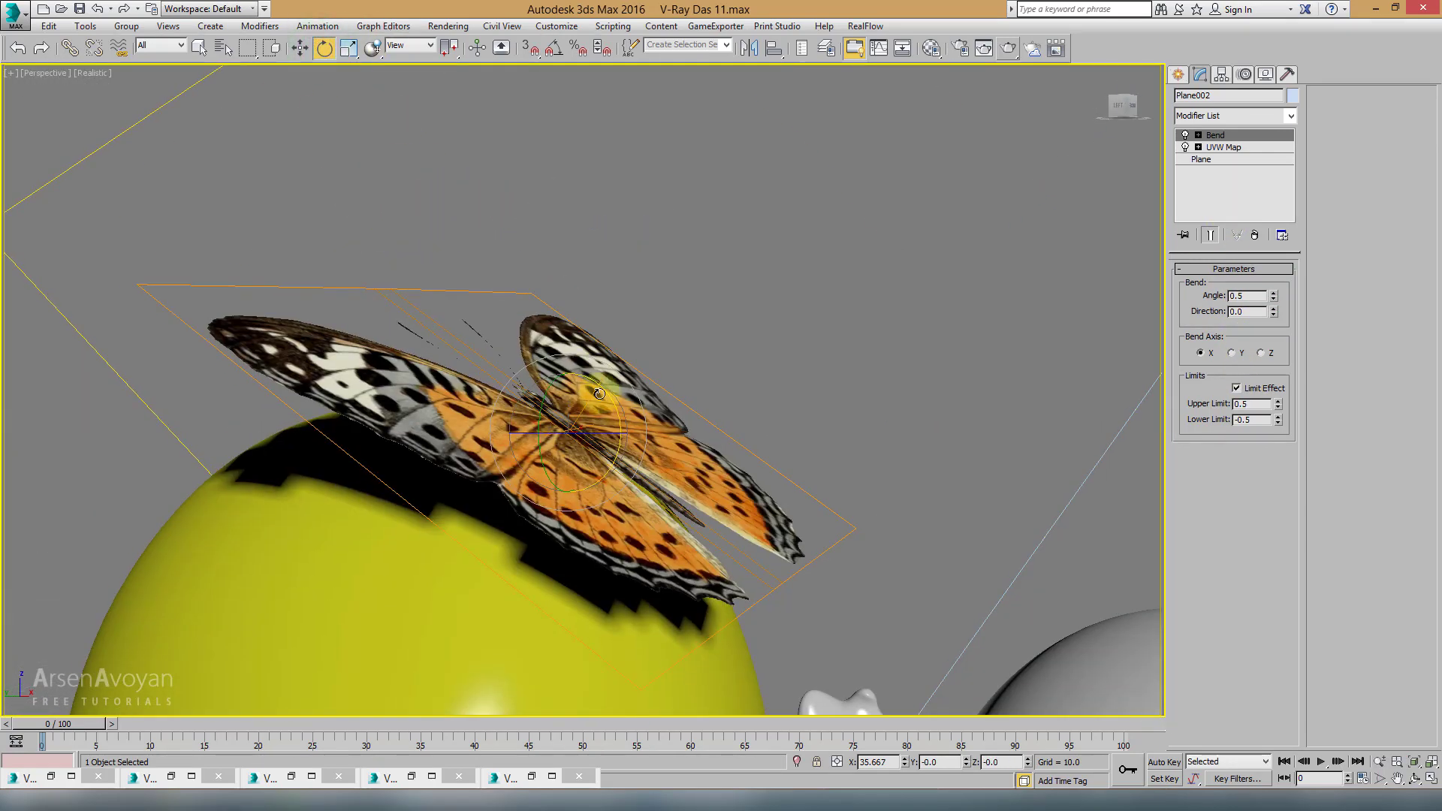
left_click_drag(599, 394, 657, 413)
right_click(661, 412)
left_click(668, 430)
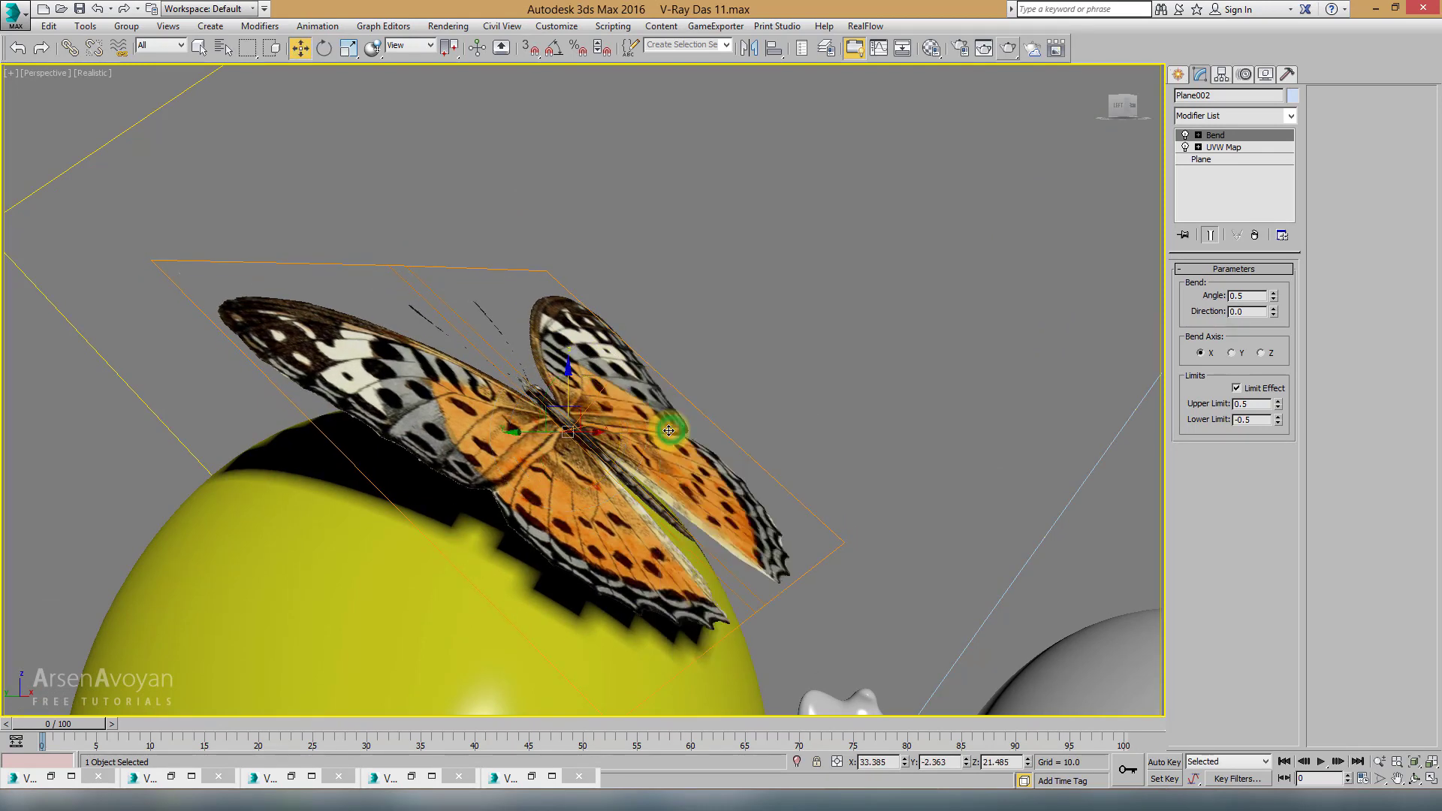
middle_click_drag(669, 431, 629, 406, "alt")
left_click_drag(551, 412, 456, 224)
Step: Scale the butterfly down uniformly to about 60.8 percent
left_click(348, 48)
middle_click_drag(568, 286, 567, 402, "alt")
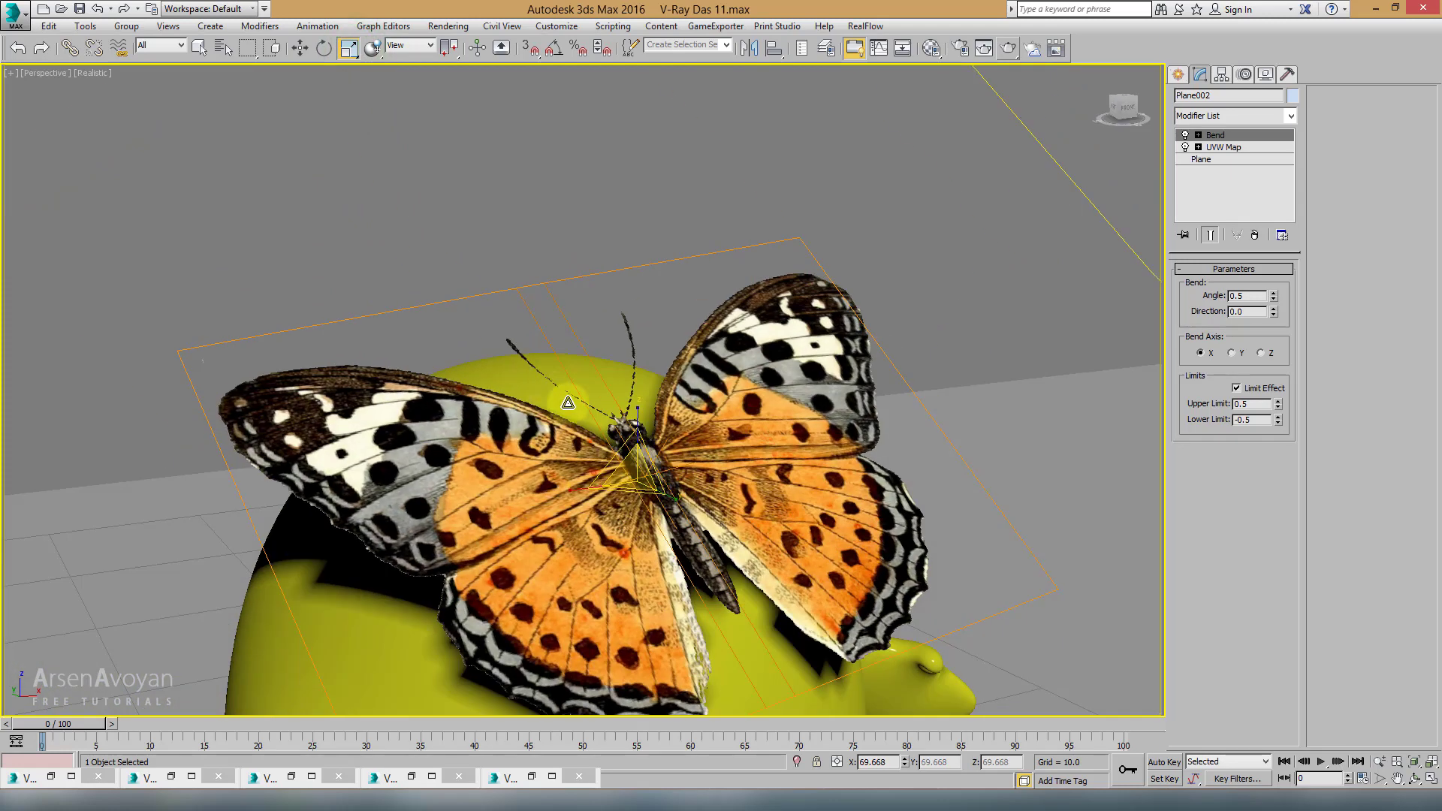
scroll(633, 467, "down", 10)
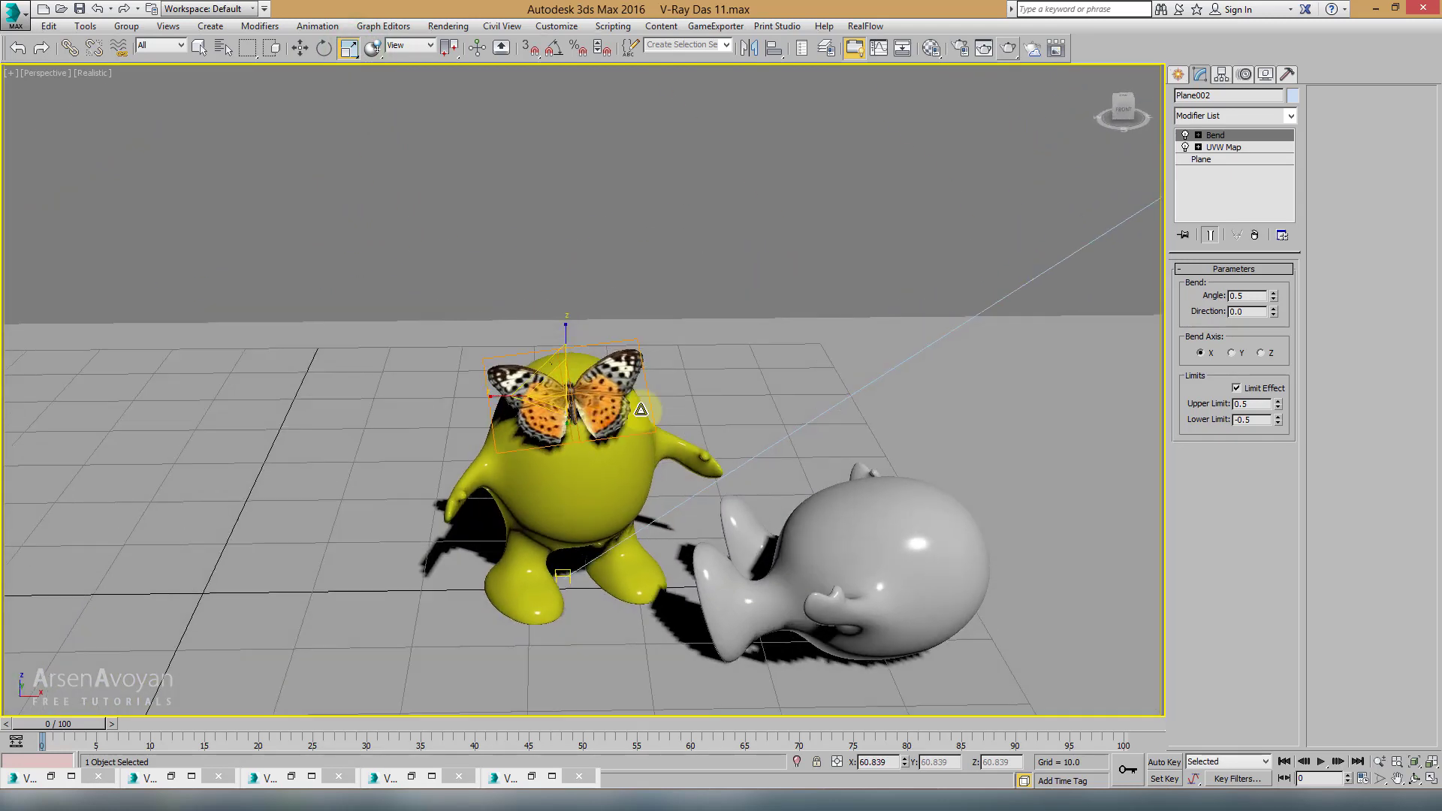
Step: Clone the butterfly and place the clone over the grey figure at about X 60.06, Y -17.57
right_click(514, 417)
left_click(533, 418)
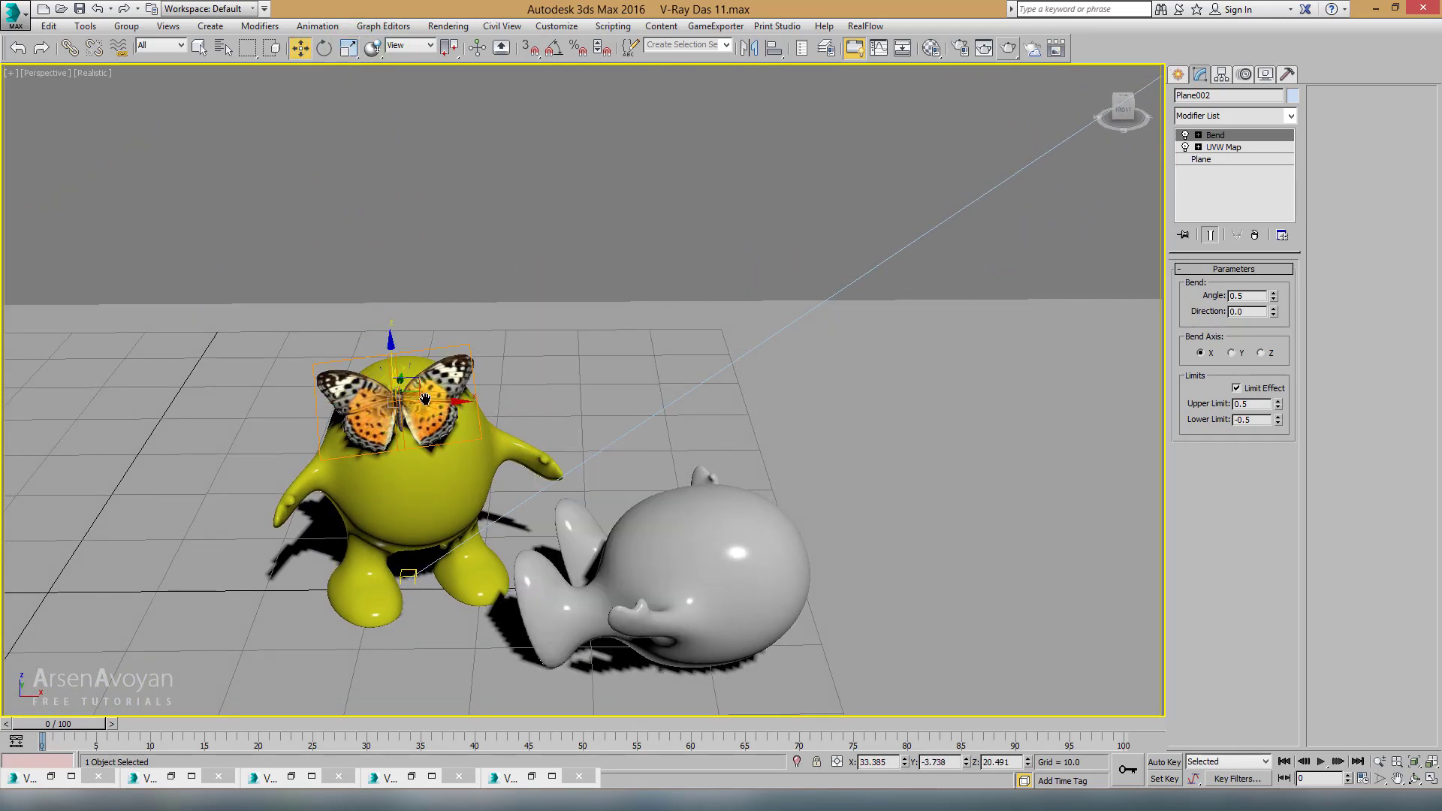
middle_click_drag(432, 394, 399, 439, "alt")
mouse_move(399, 406)
left_mouse_down("shift")
mouse_move(737, 526)
mouse_move(719, 507)
left_mouse_up("shift")
left_click(721, 465)
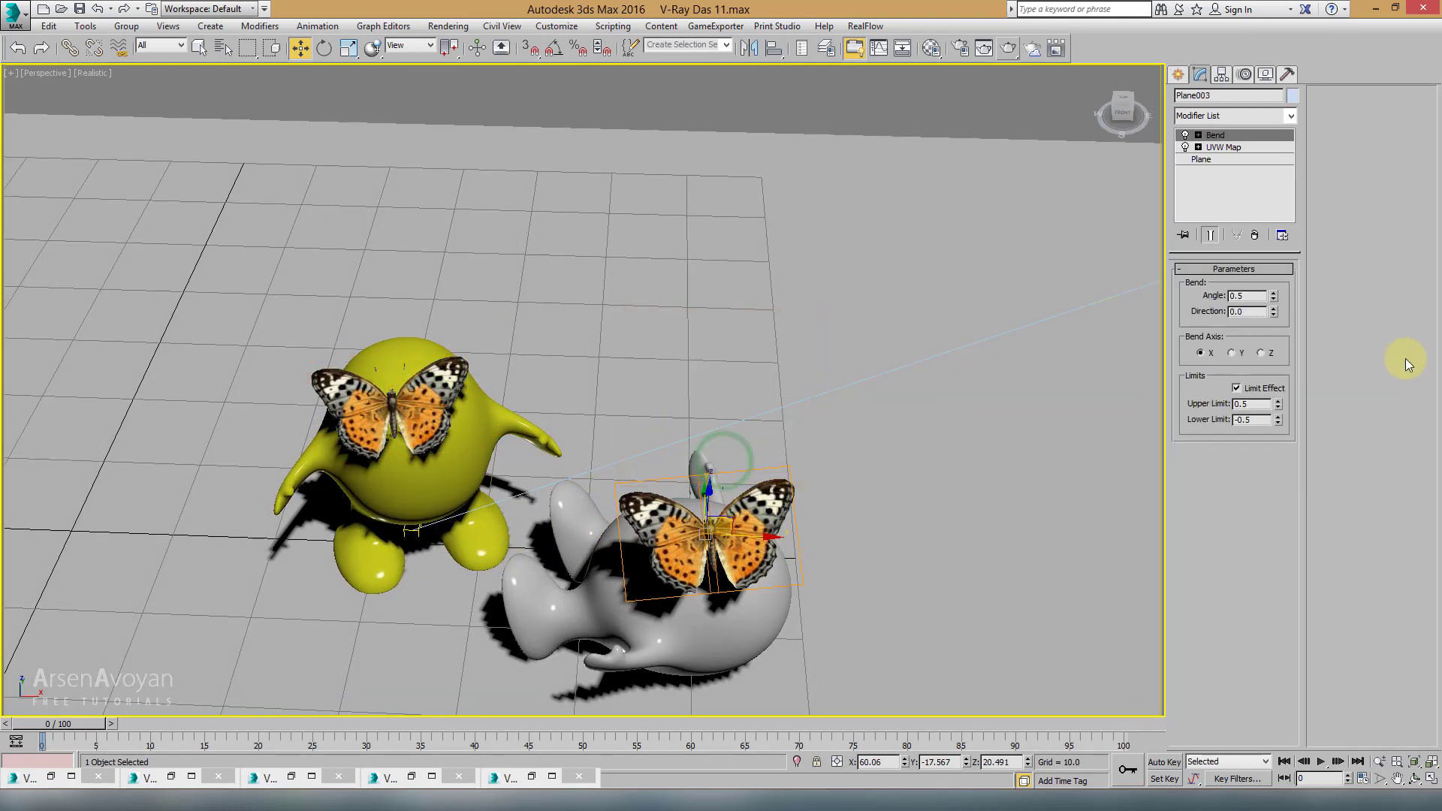
Step: Fold the cloned butterfly's wings with a Bend angle of -118 and lower it to about Z 14.02 on the grey figure
left_click_drag(1274, 273, 1300, 470)
scroll(634, 431, "up", 5)
middle_click_drag(634, 431, 747, 544)
key("c")
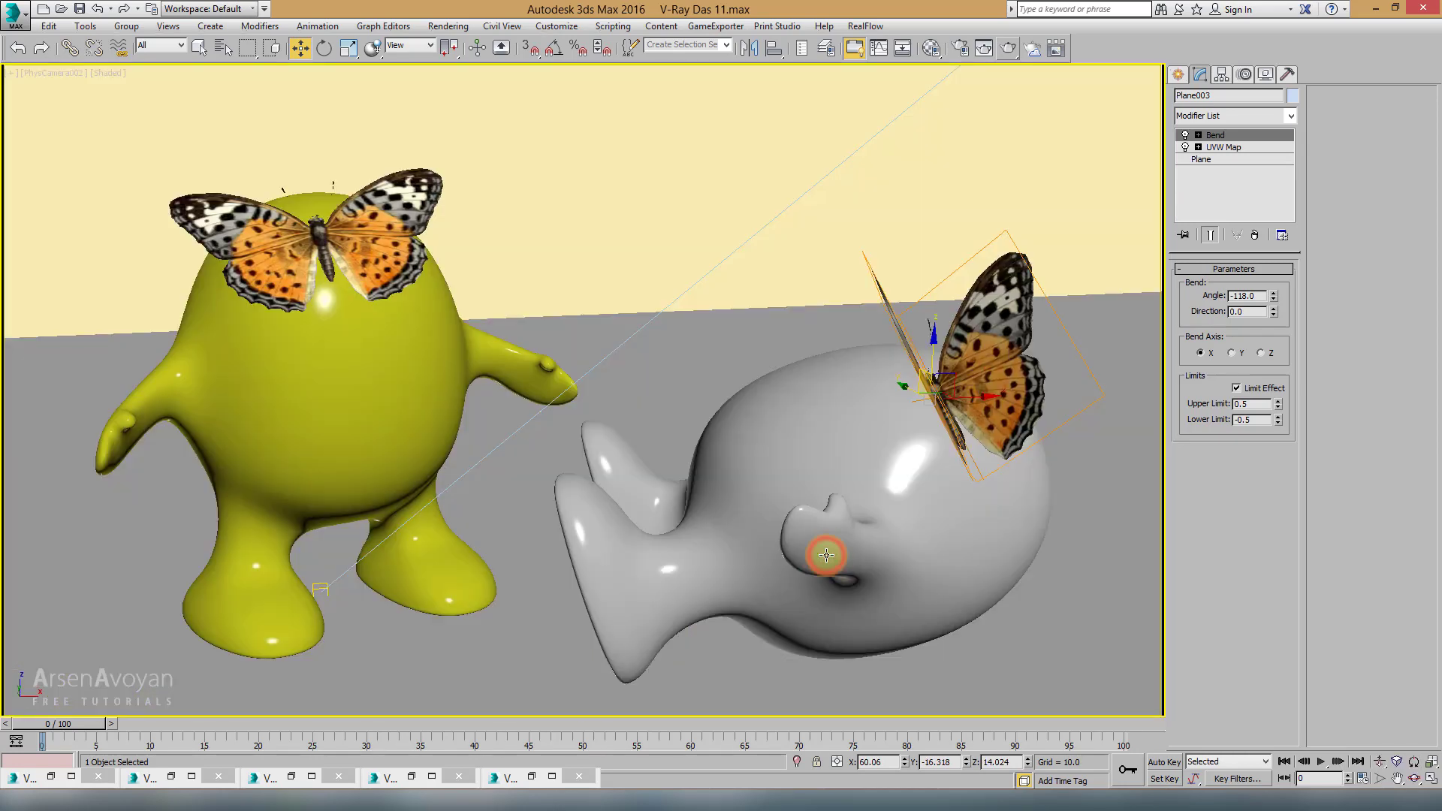
Step: Rotate the cloned butterfly by about 32 degrees, mainly around Z, so both wings face the camera
left_click(323, 48)
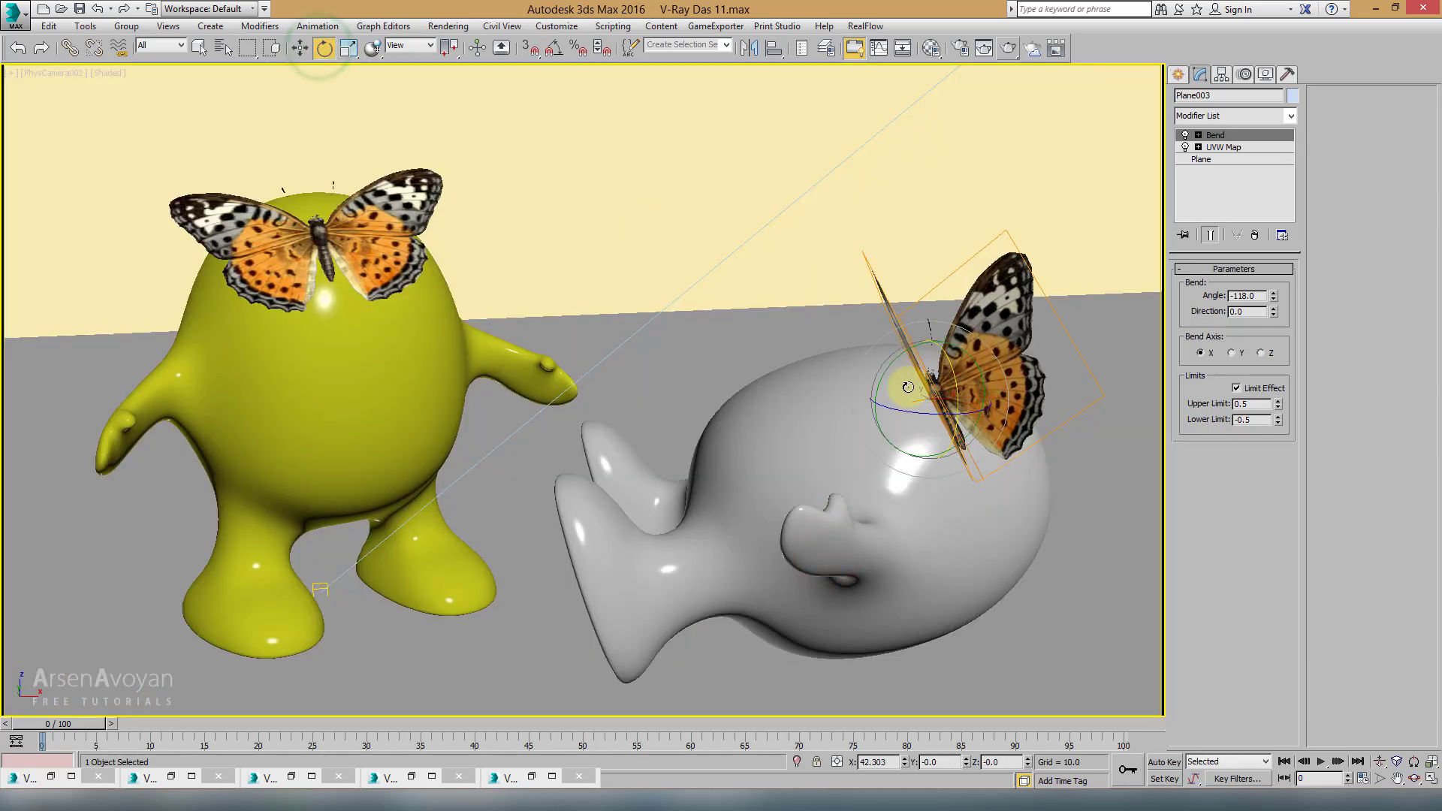
left_click_drag(930, 407, 964, 399)
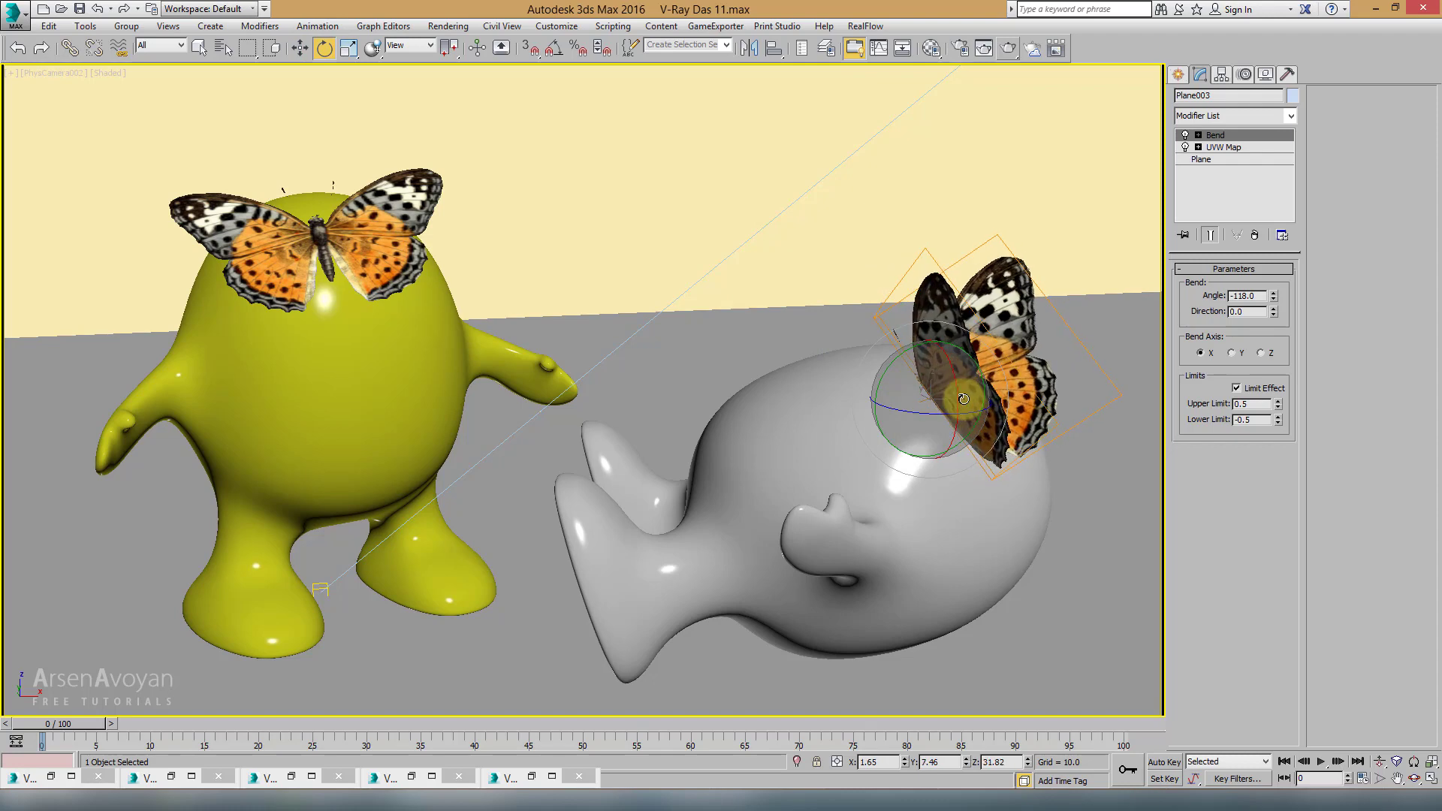
key("w")
Step: Move the cloned butterfly against the grey figure's surface, to about X 62.48, Y -16.77, Z 13.59
key("alt+w")
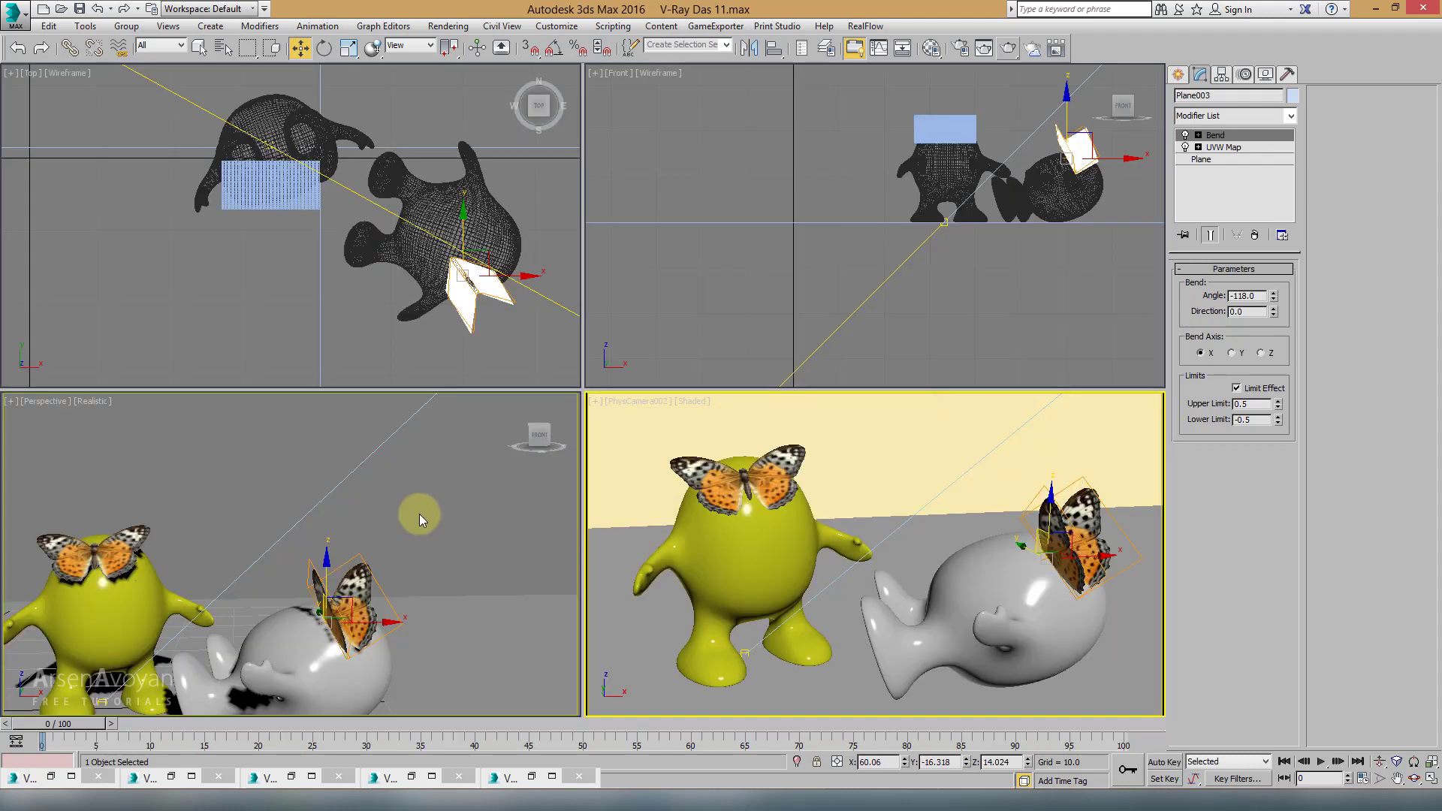
key("alt+w")
scroll(392, 524, "up", 5)
middle_click_drag(392, 524, 522, 470, "alt")
scroll(476, 460, "up", 3)
scroll(632, 484, "up", 4)
middle_click_drag(632, 483, 644, 489, "alt")
left_click_drag(554, 451, 547, 451)
Step: Return to the maximized PhysCamera002 view and shift its framing so both butterflies fit
key("alt+w")
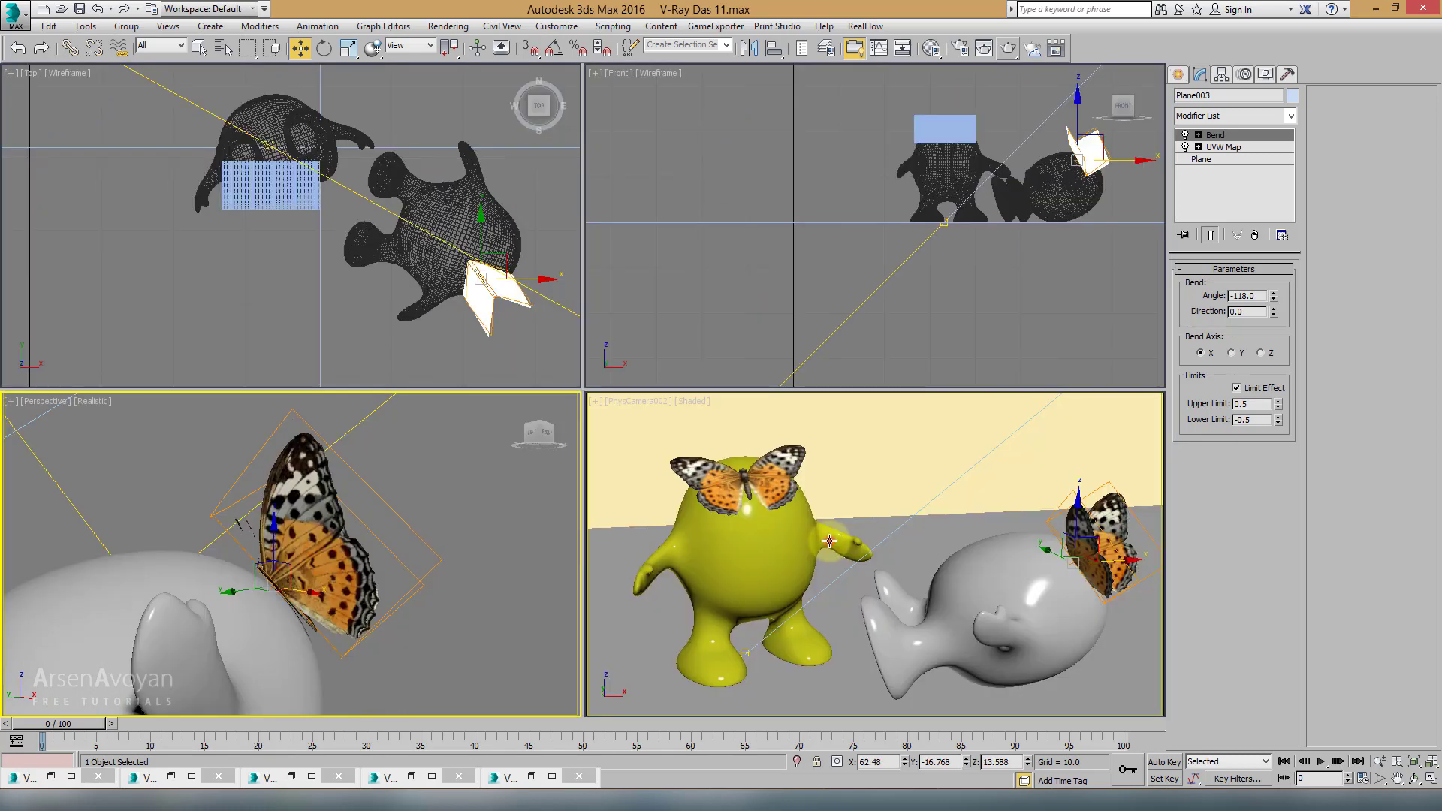
middle_click(746, 483)
key("alt+w")
middle_click_drag(747, 483, 728, 457)
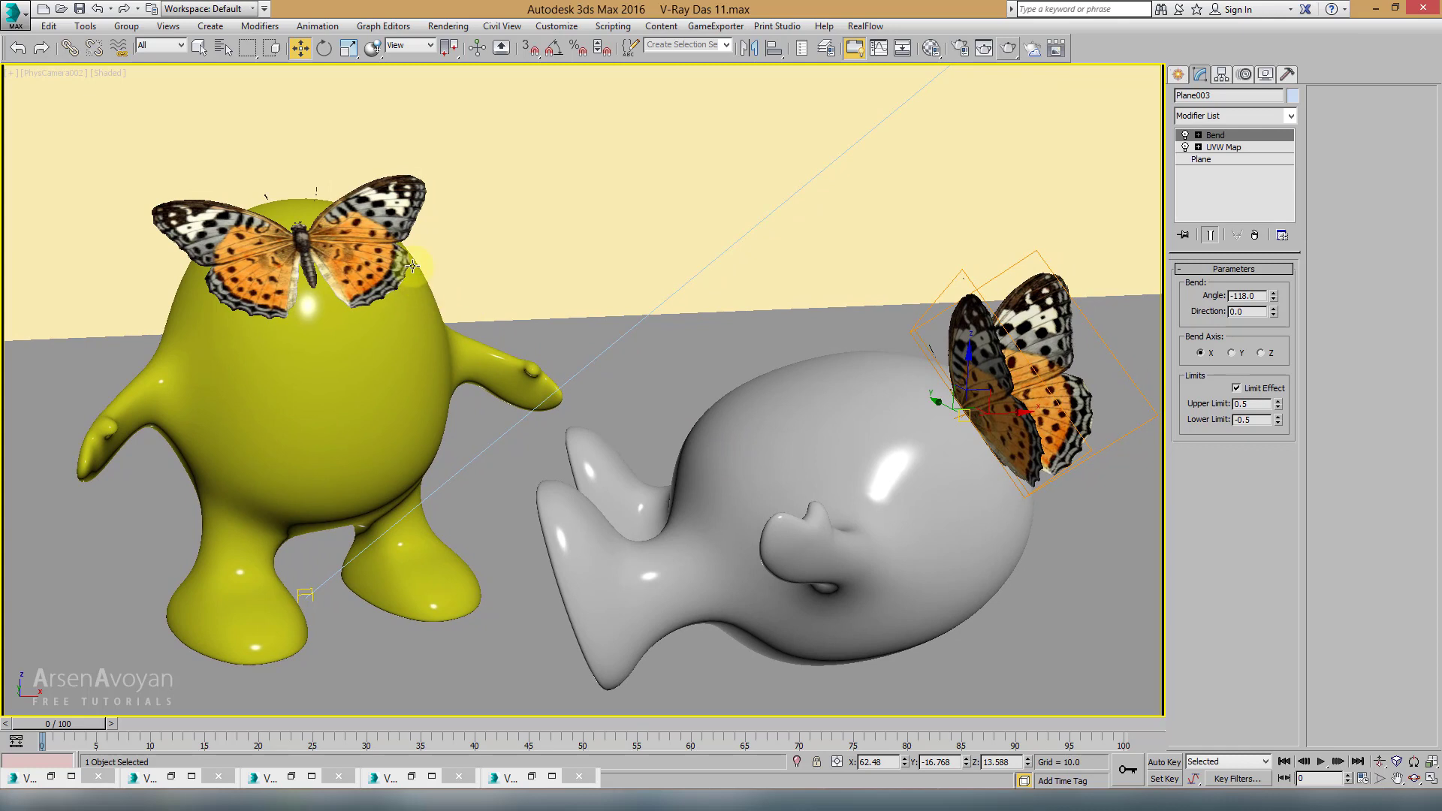
Step: Set the Bend angle of the butterfly on the yellow figure to -65.5 and render the camera view
left_click(413, 266)
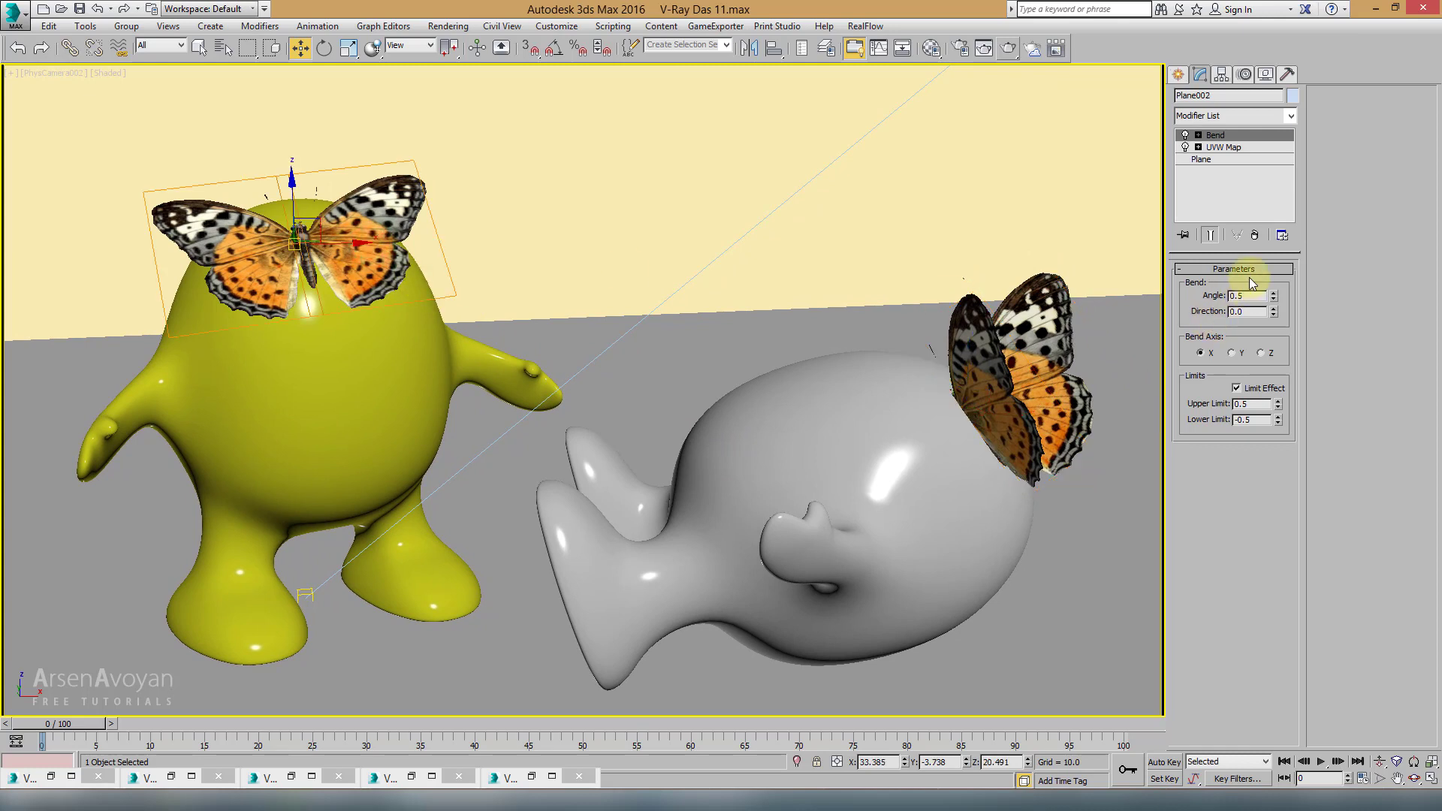
left_click_drag(1273, 299, 1291, 391)
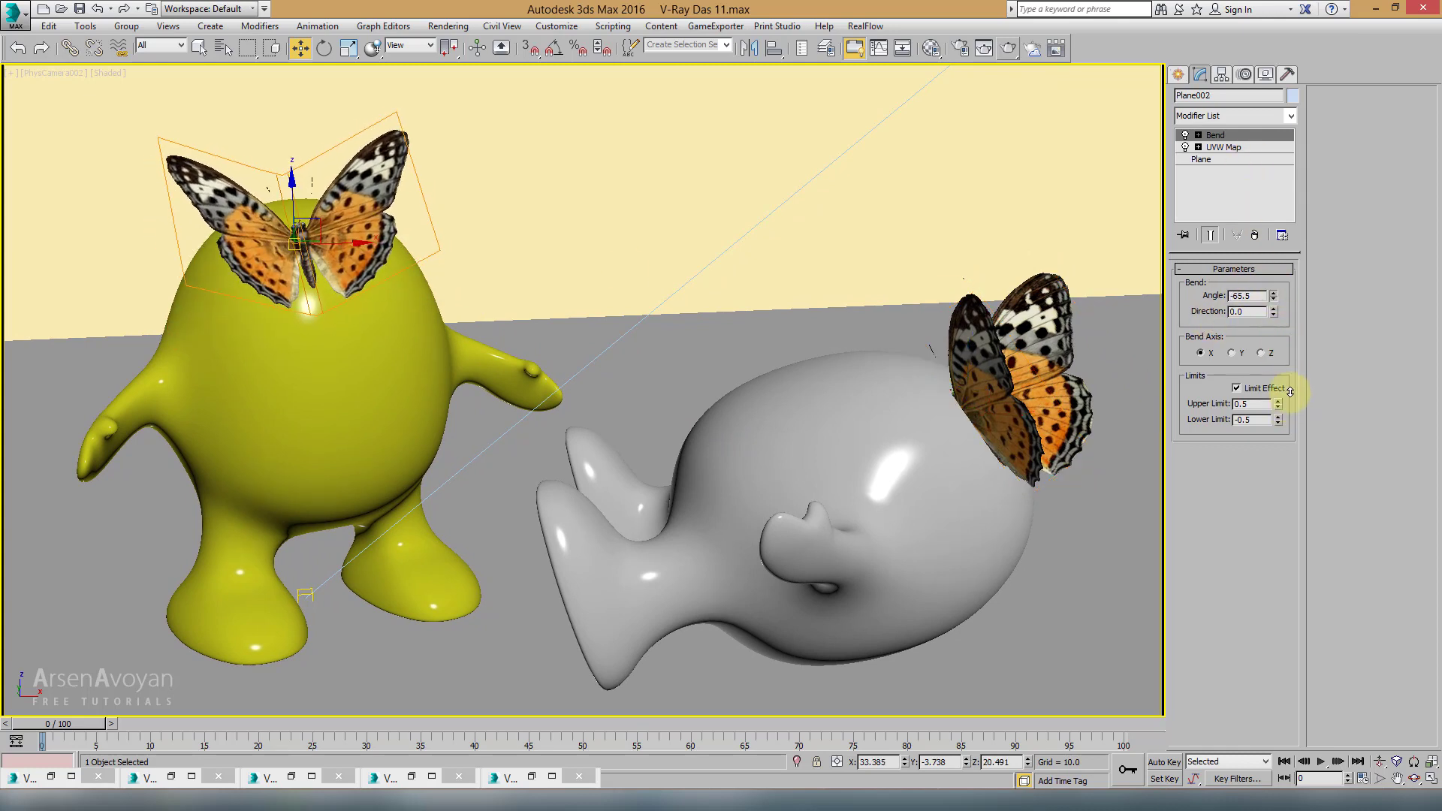
left_click(1009, 50)
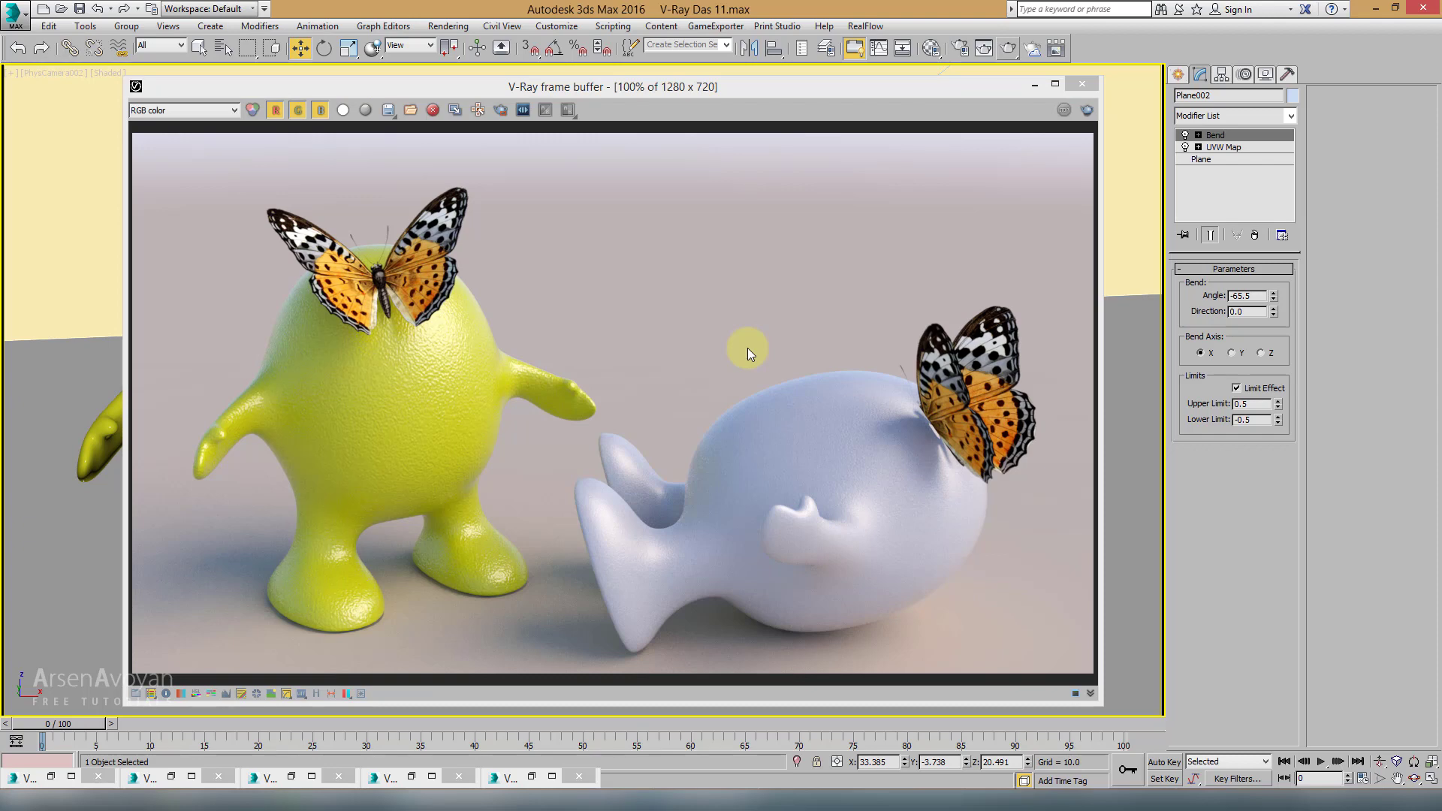
Step: Select the yellow figure and turn an unused material slot, 10 - Default, into a VRayMtl
left_click_drag(547, 87, 543, 455)
left_click(398, 367)
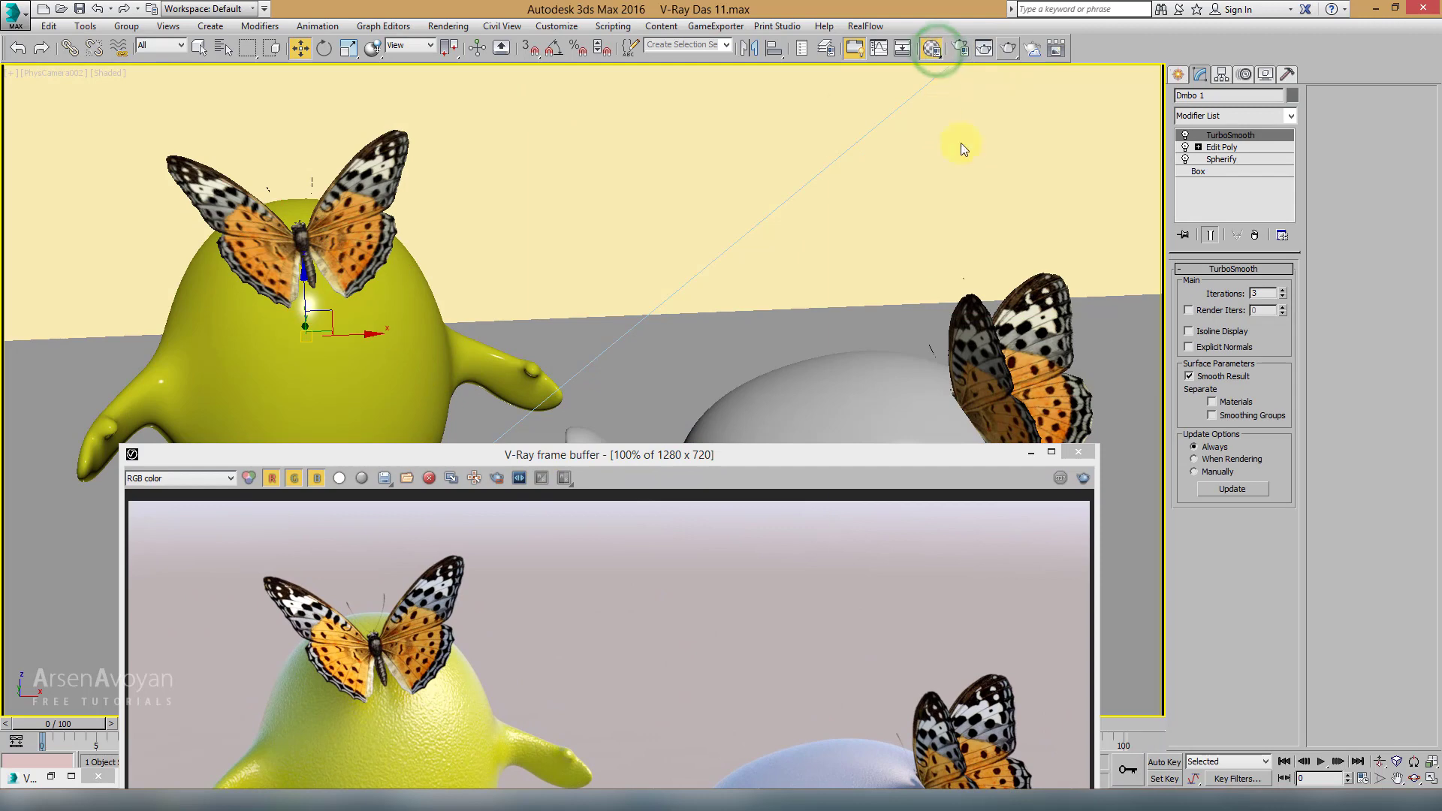
left_click(929, 236)
left_click(1053, 327)
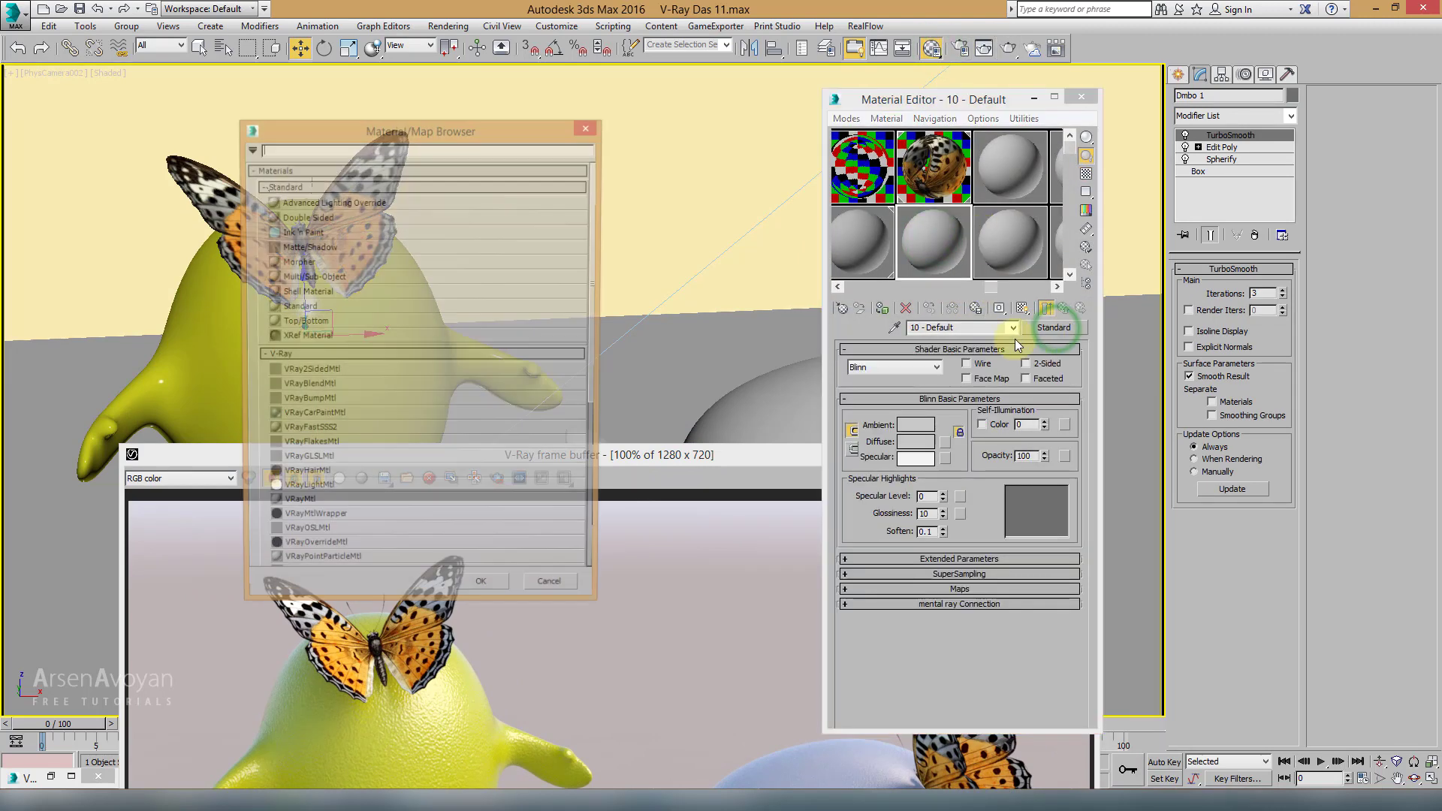
double_click(311, 506)
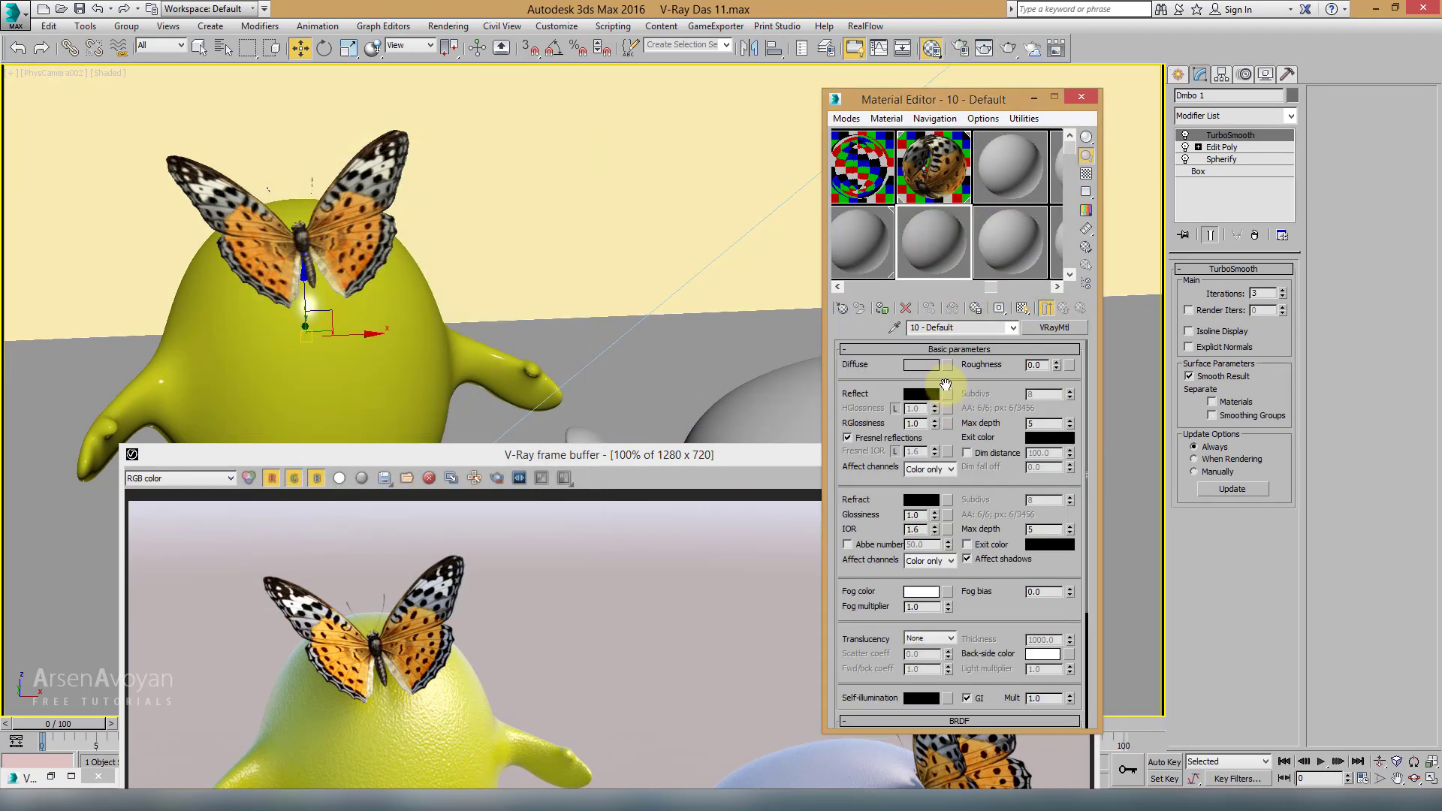
Step: Give the new VRayMtl a medium green diffuse color
left_click(927, 367)
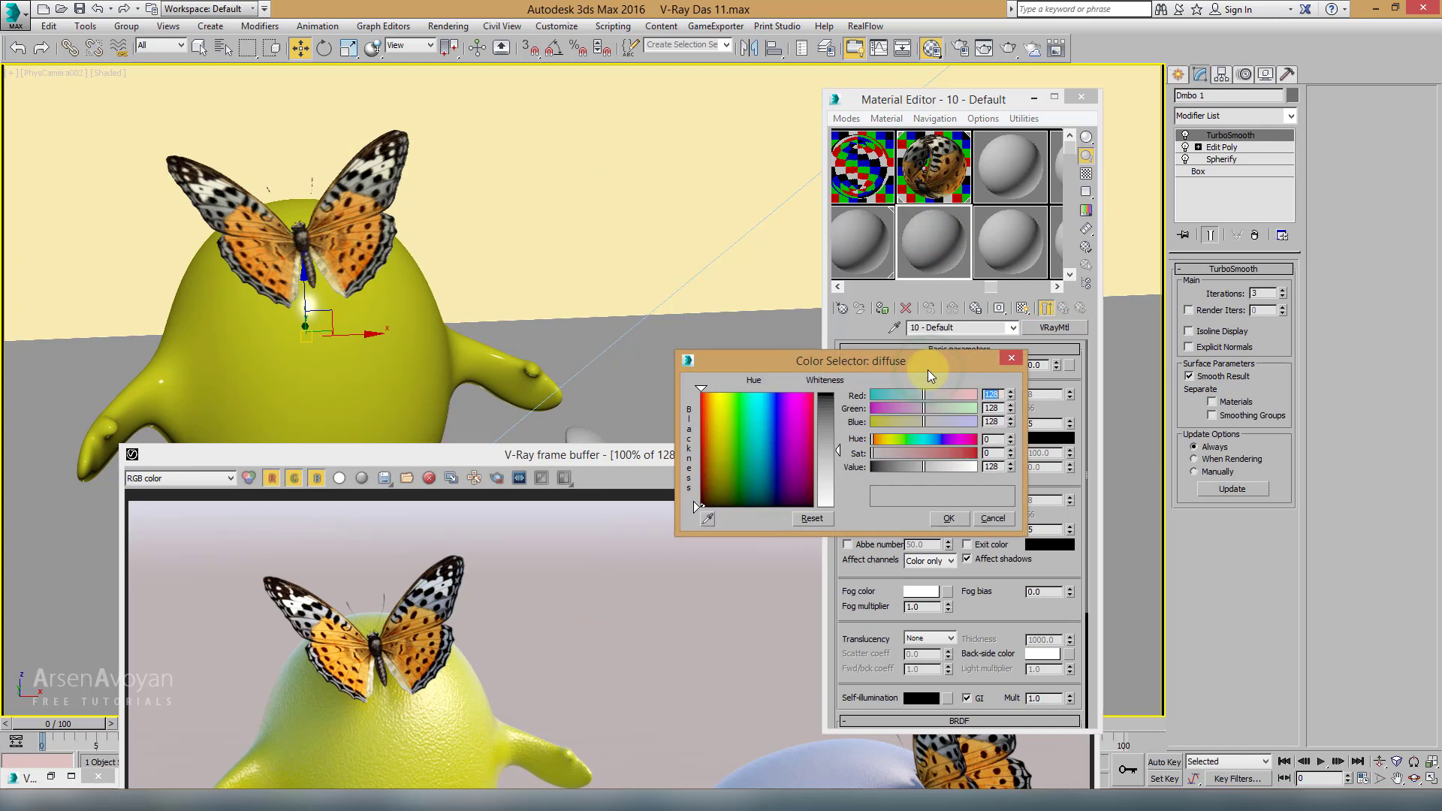
mouse_move(797, 480)
left_mouse_down()
mouse_move(748, 437)
mouse_move(824, 422)
mouse_move(824, 409)
left_mouse_up()
left_click(948, 518)
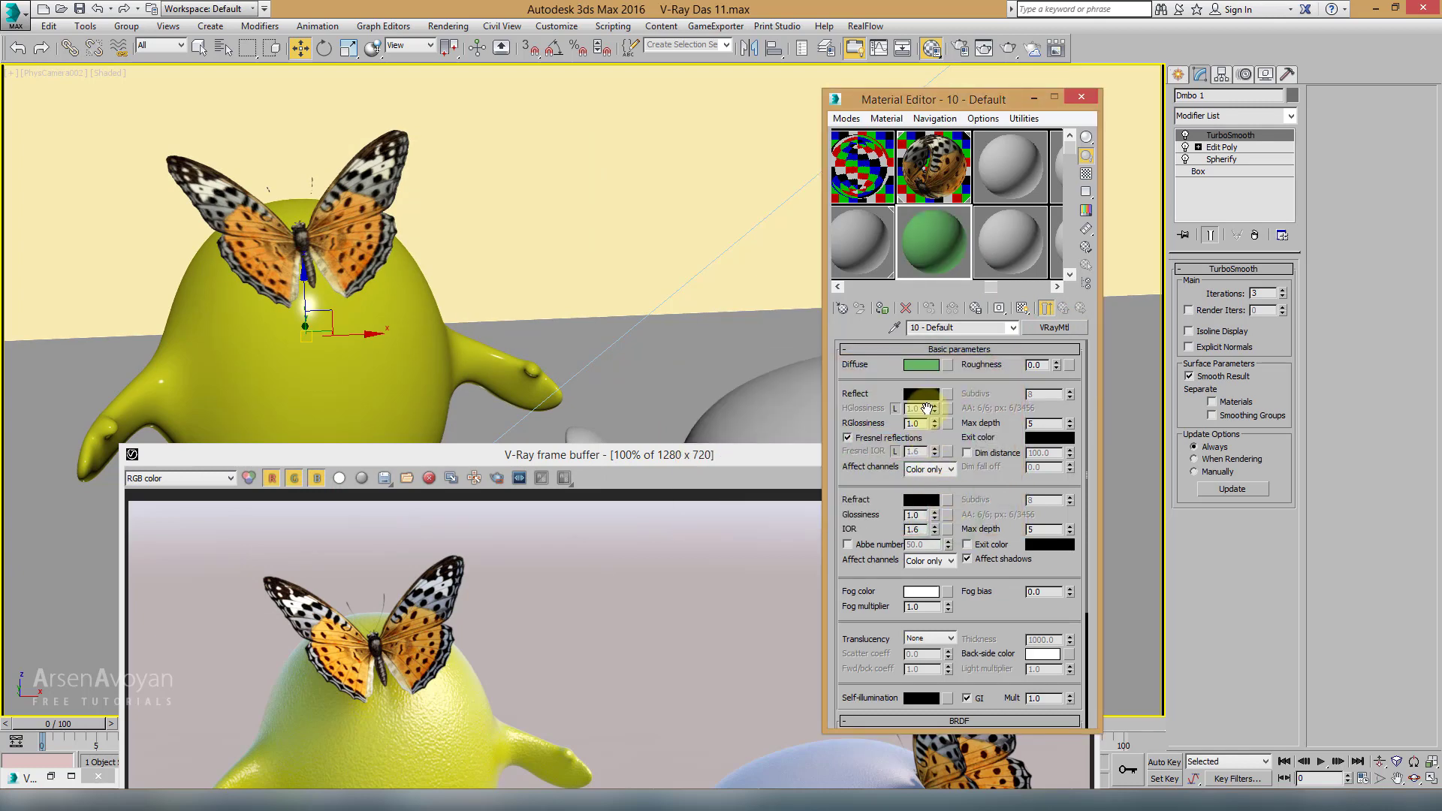
Step: Set the material's reflection to near-white, value 247, with RGlossiness 0.75, and show the checkered background behind its sample
left_click(922, 395)
left_click_drag(826, 451, 833, 501)
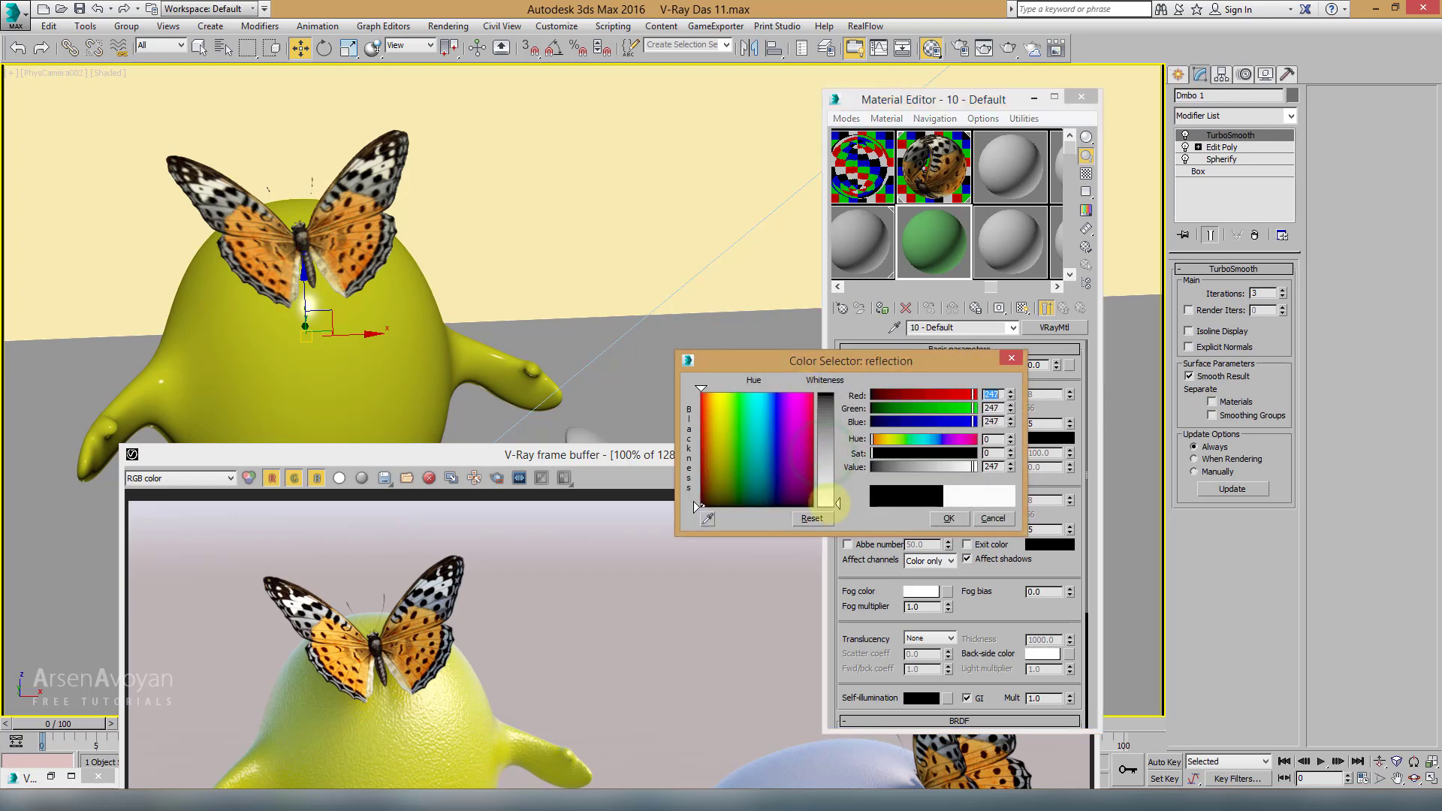
left_click(944, 518)
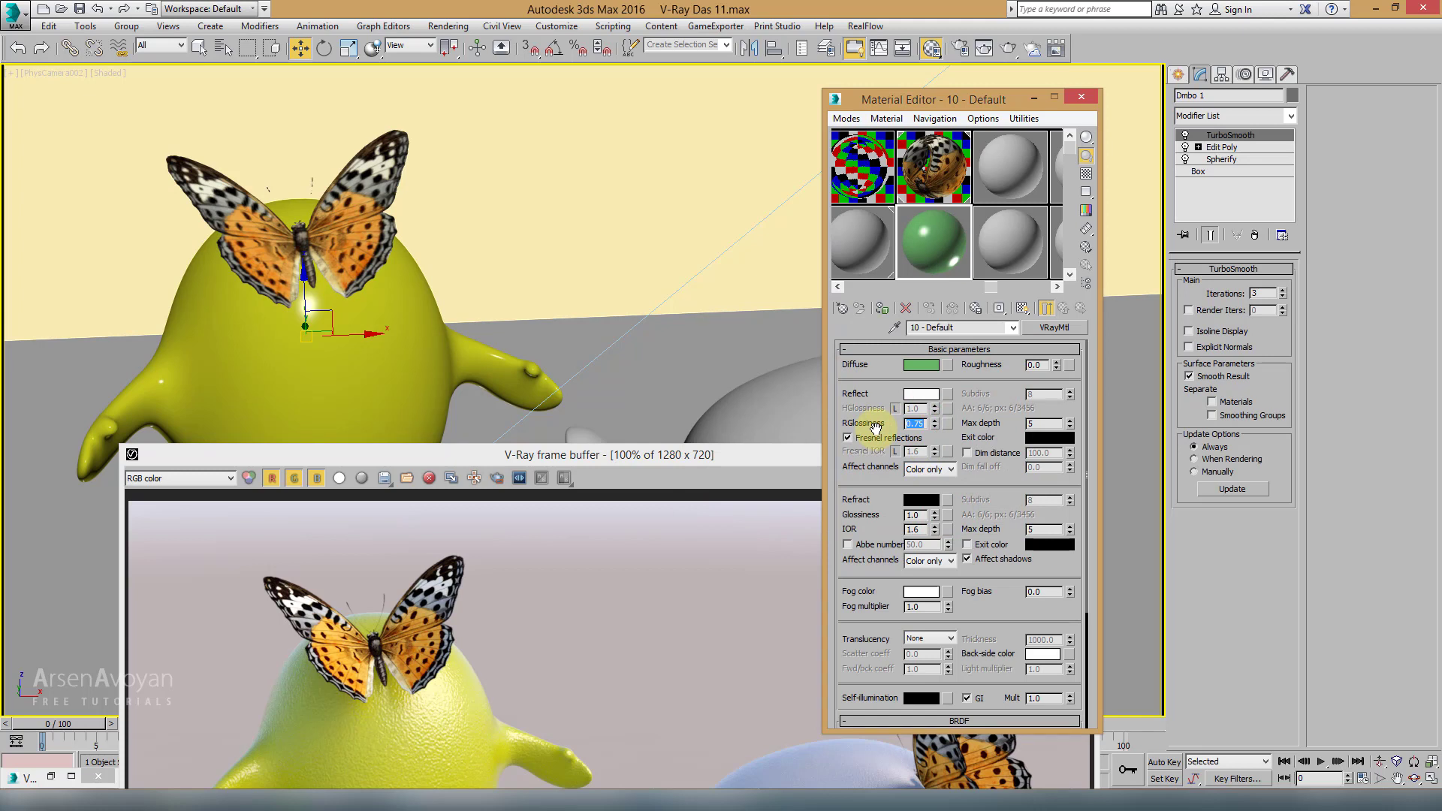
left_click(1086, 175)
Step: Assign a Gradient map to the green material's Opacity channel
scroll(1010, 597, "down", 3)
left_click(1014, 605)
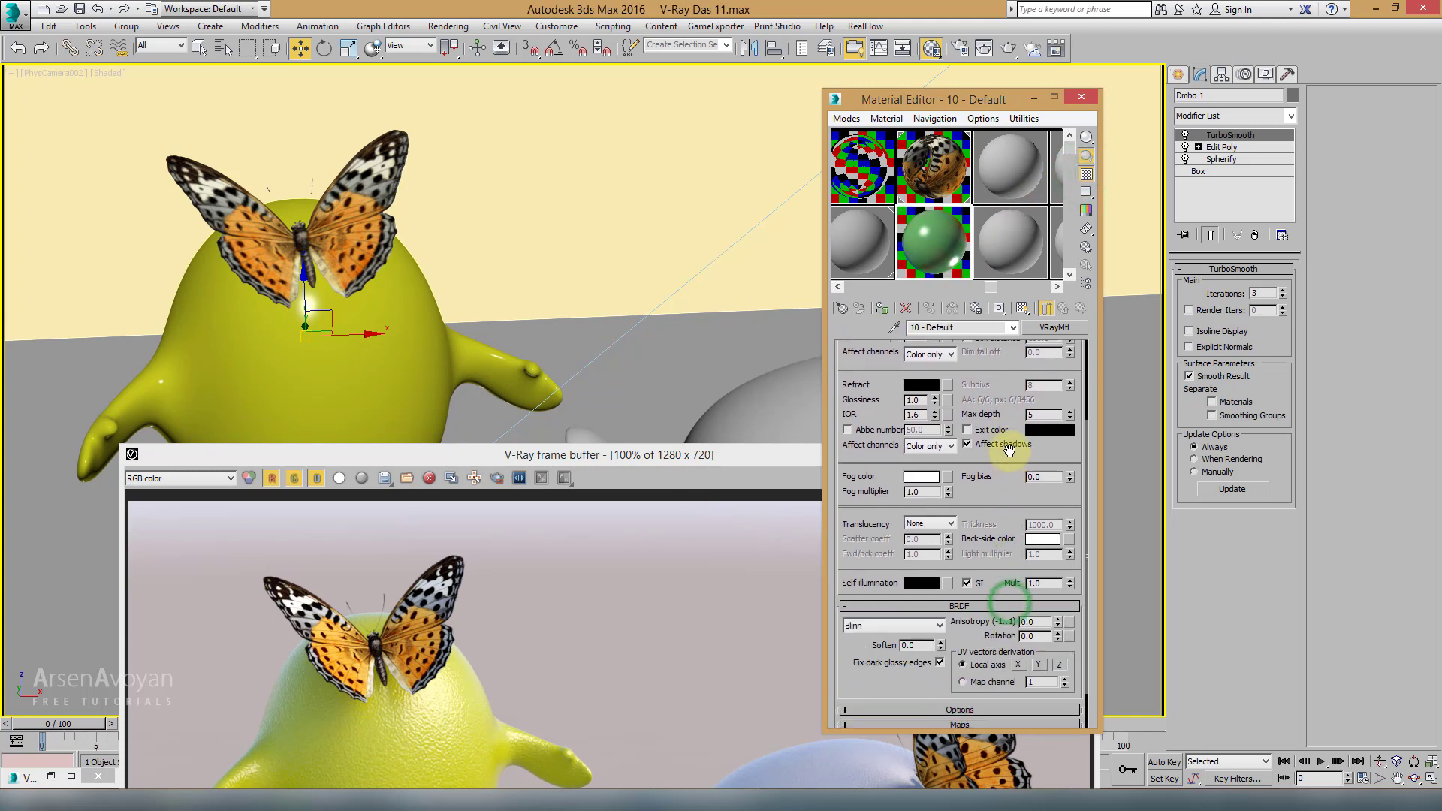
scroll(999, 586, "down", 1)
left_click(968, 676)
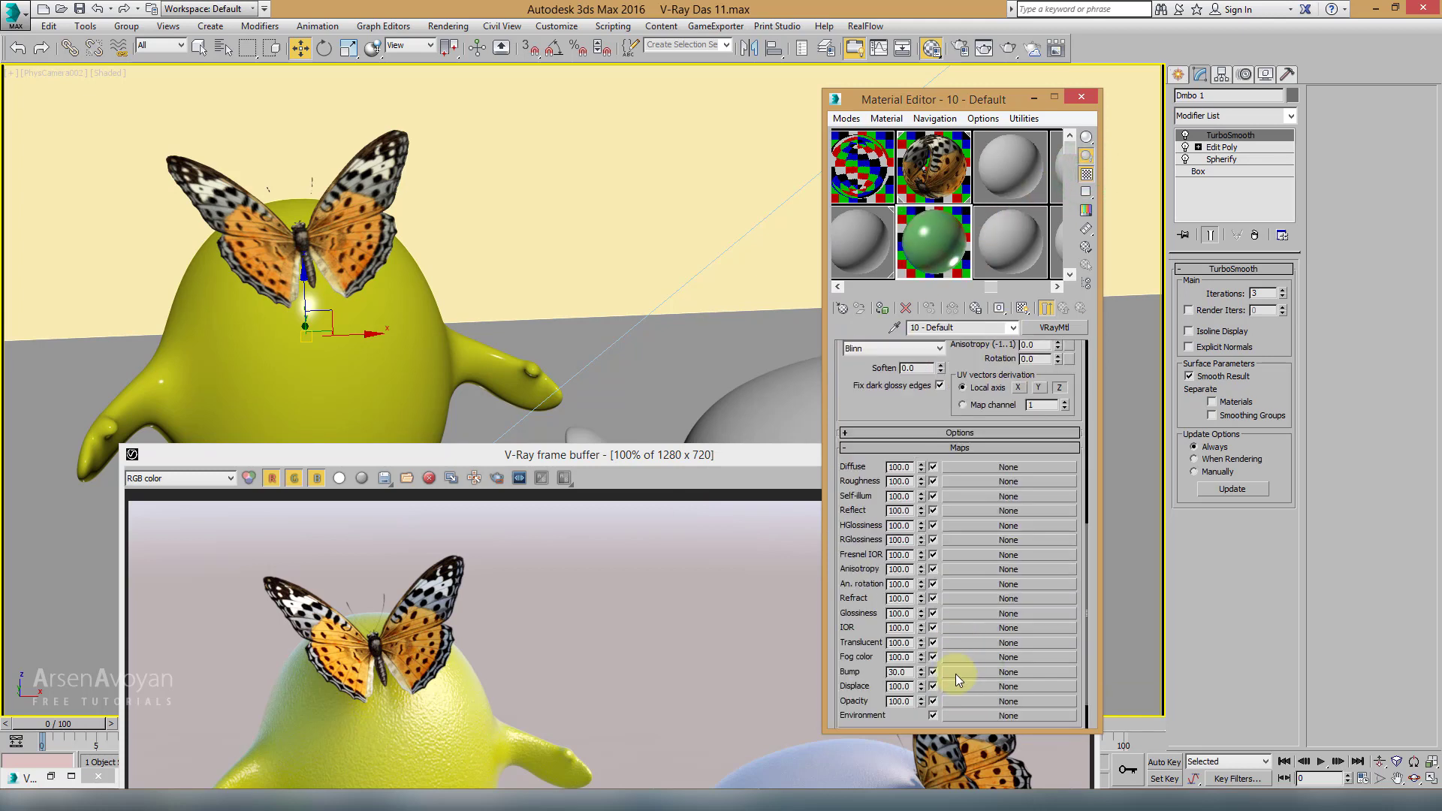
left_click(967, 702)
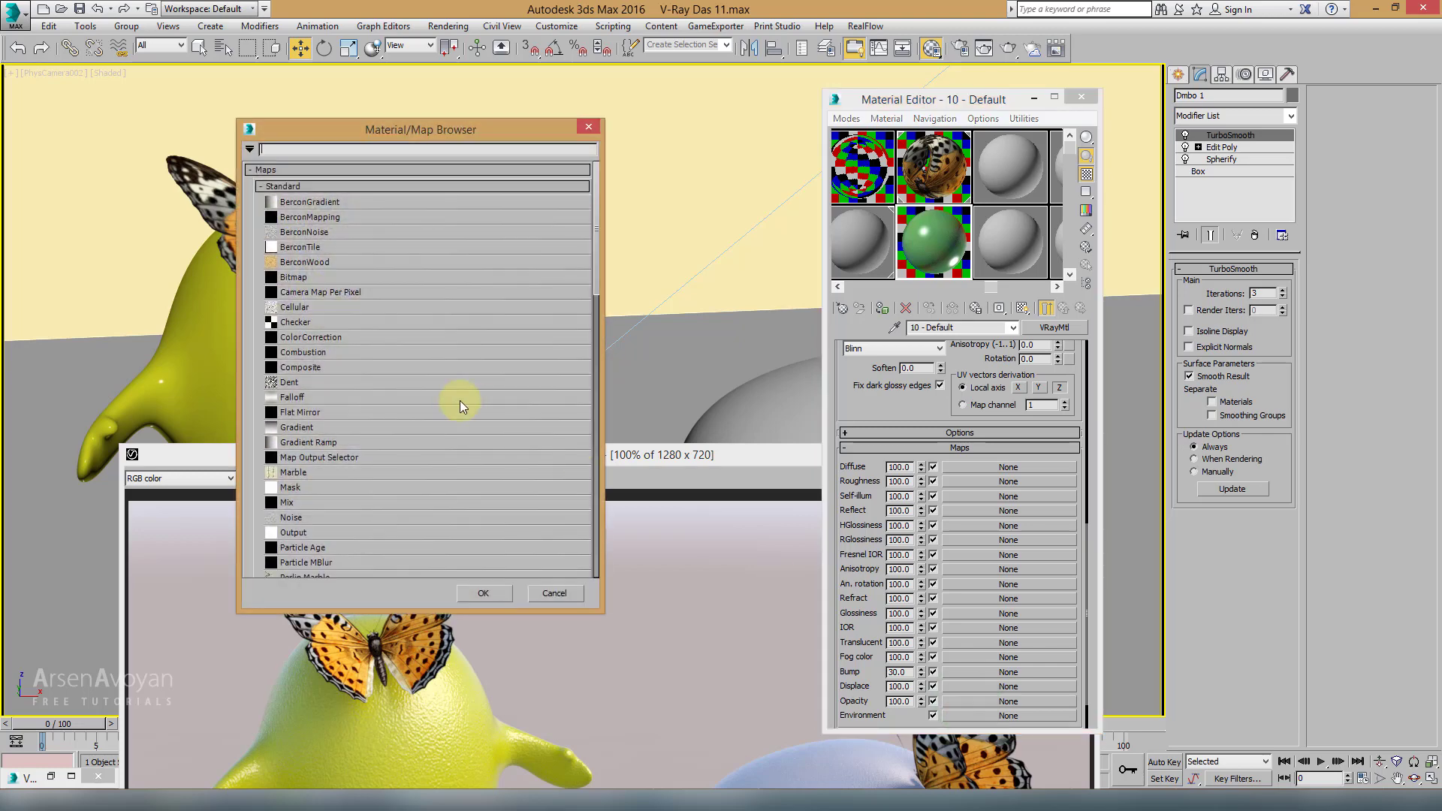
left_click(316, 313)
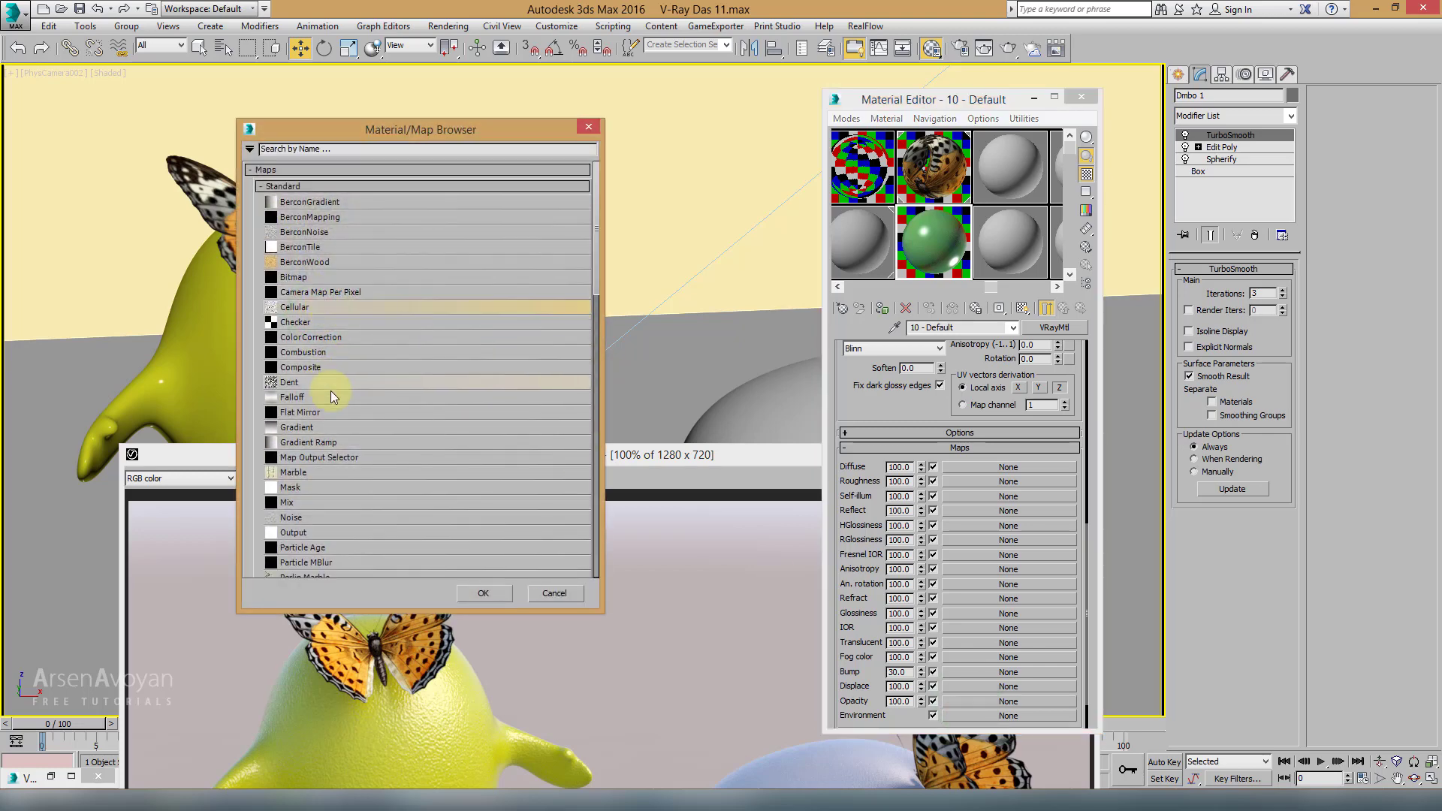
double_click(310, 426)
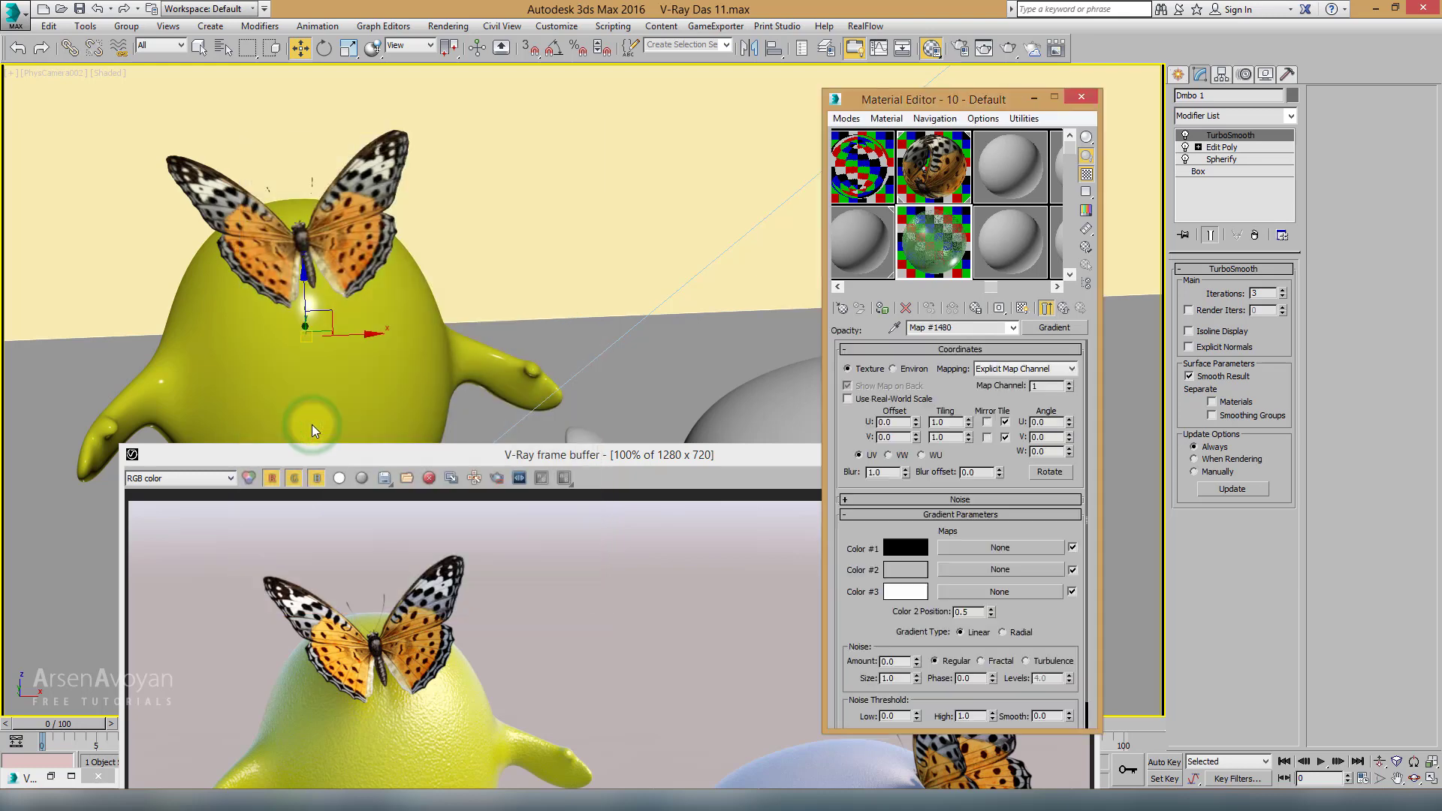
Step: Apply the green material to the yellow figure with its gradient displayed in the viewport, and close the frame buffer
left_click(408, 368)
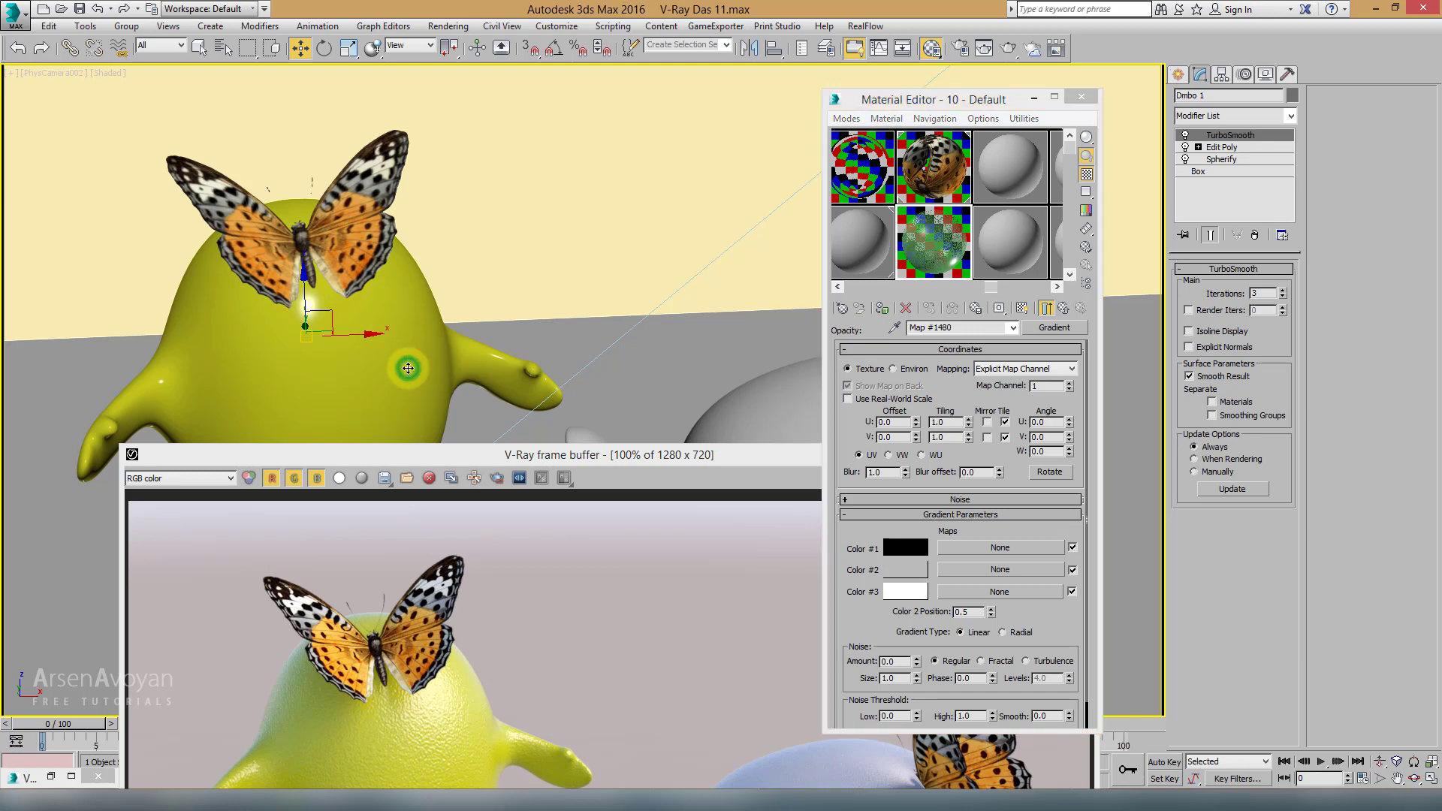
left_click(1021, 308)
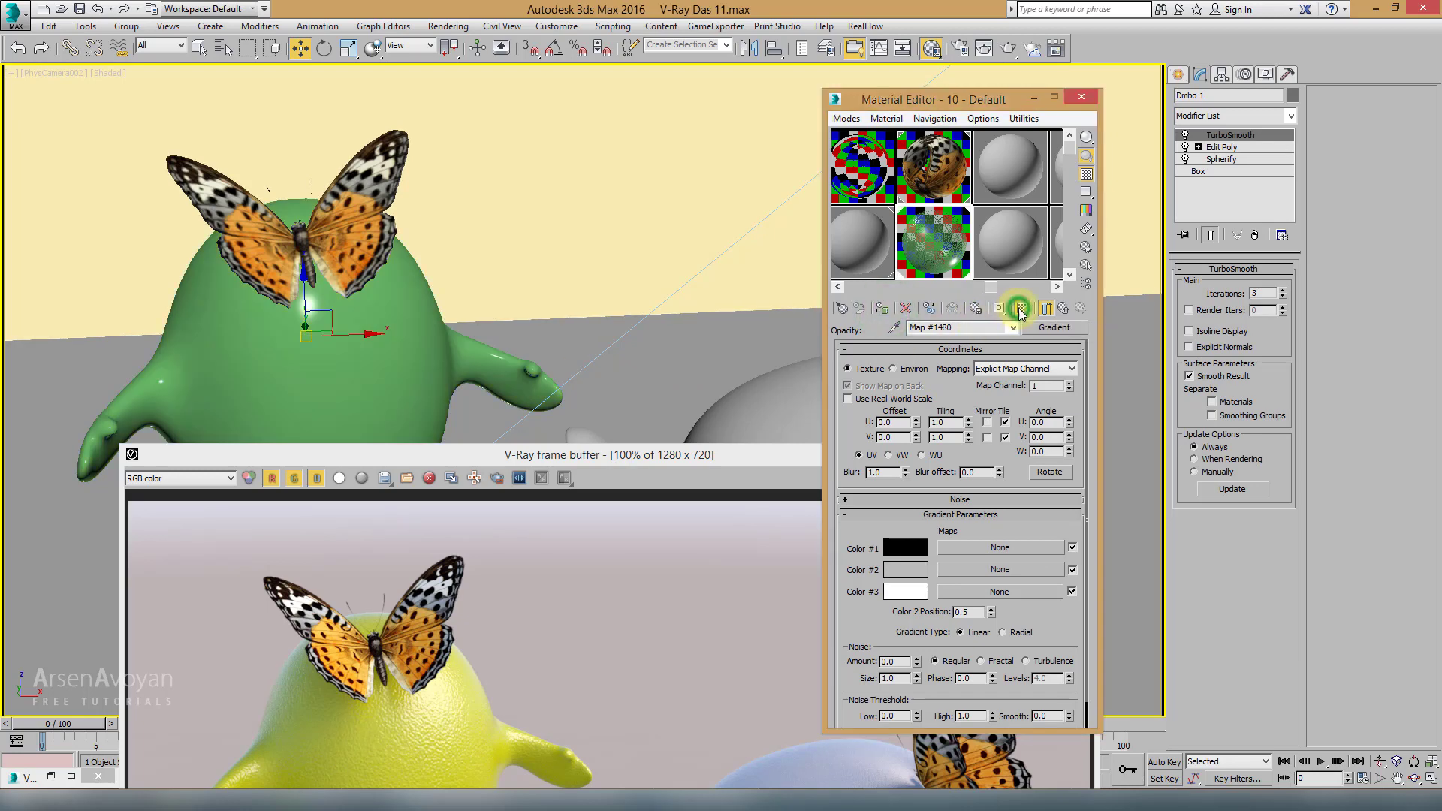
left_click(739, 455)
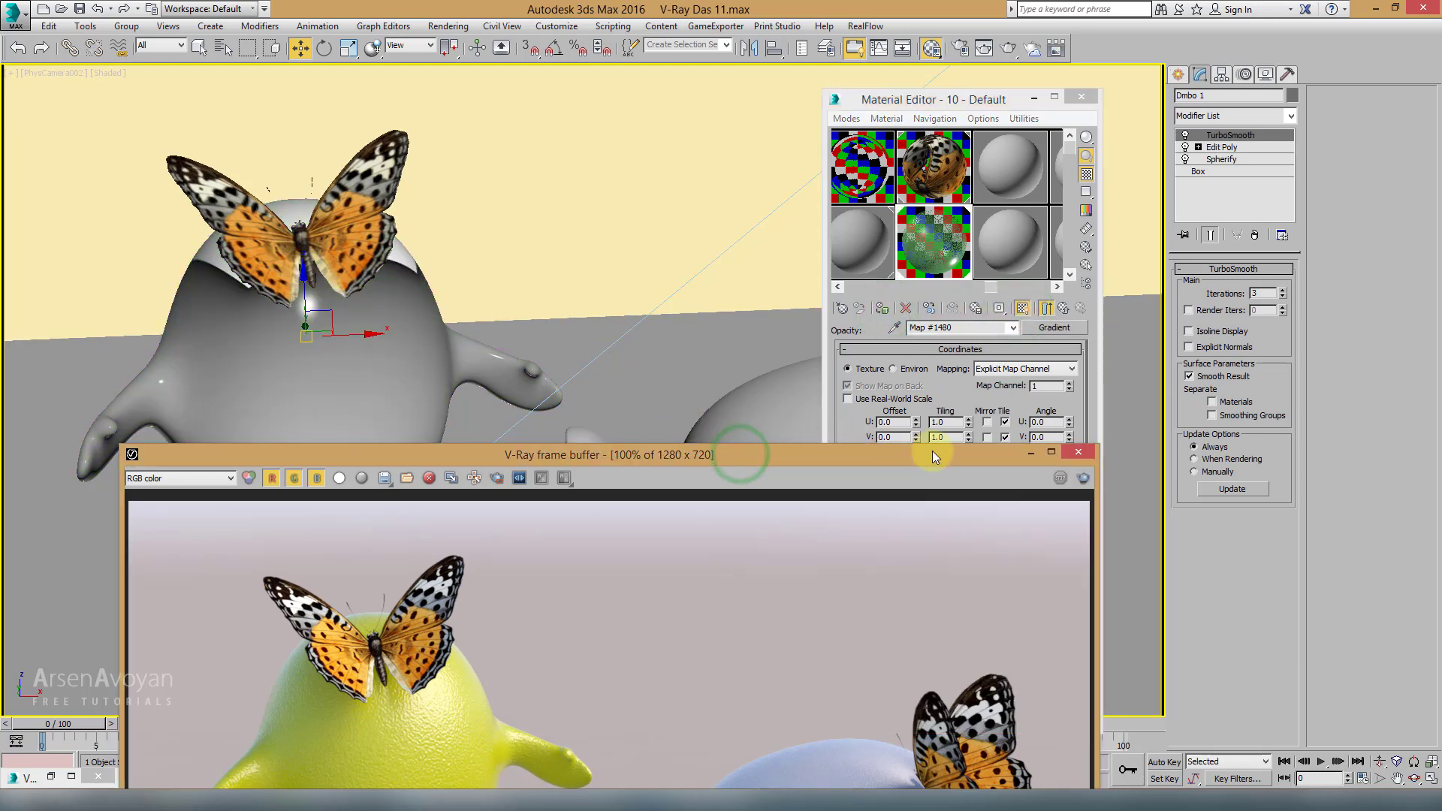
left_click(1079, 454)
Step: Add a UVW Map modifier on top of the standing figure's TurboSmooth
left_click(1227, 118)
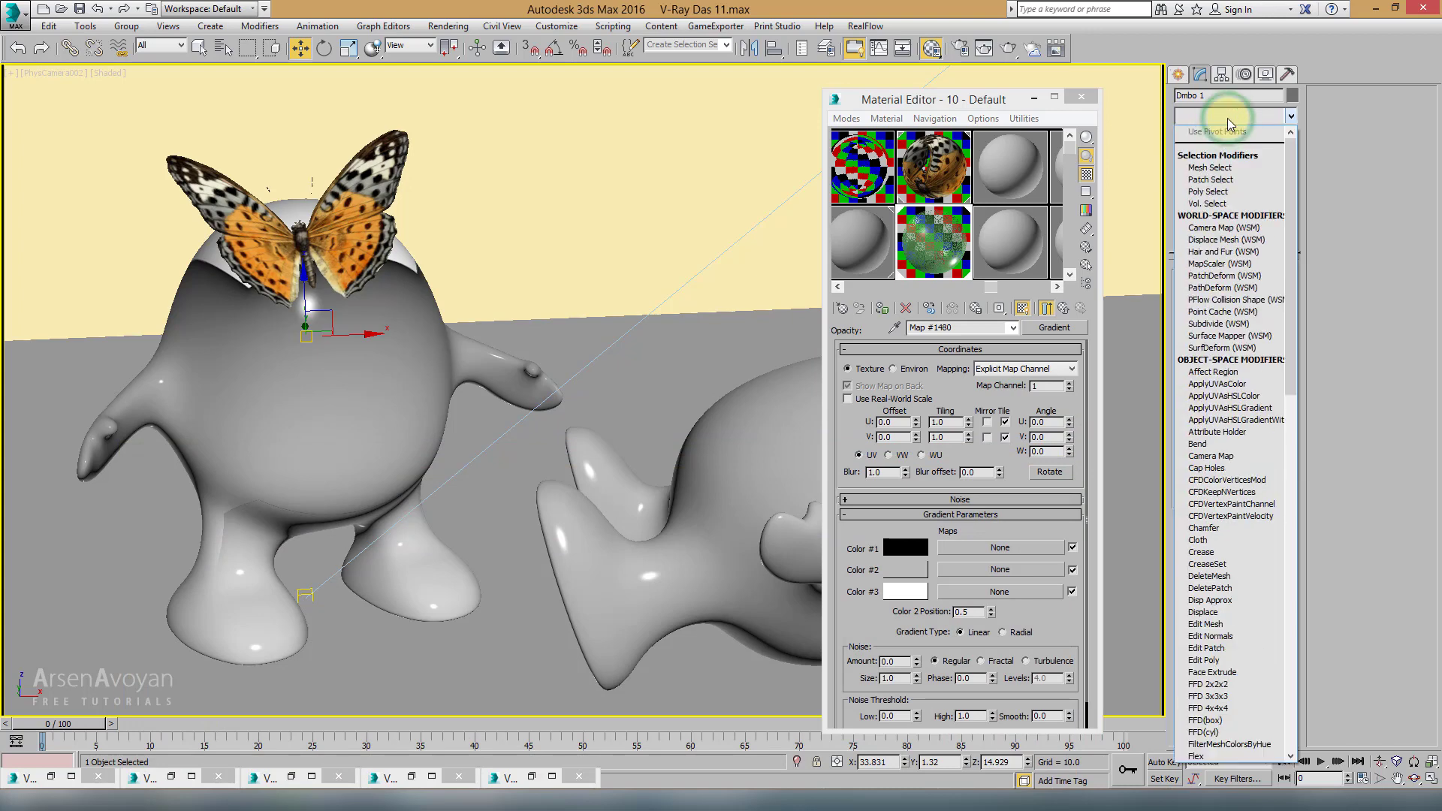
key("u")
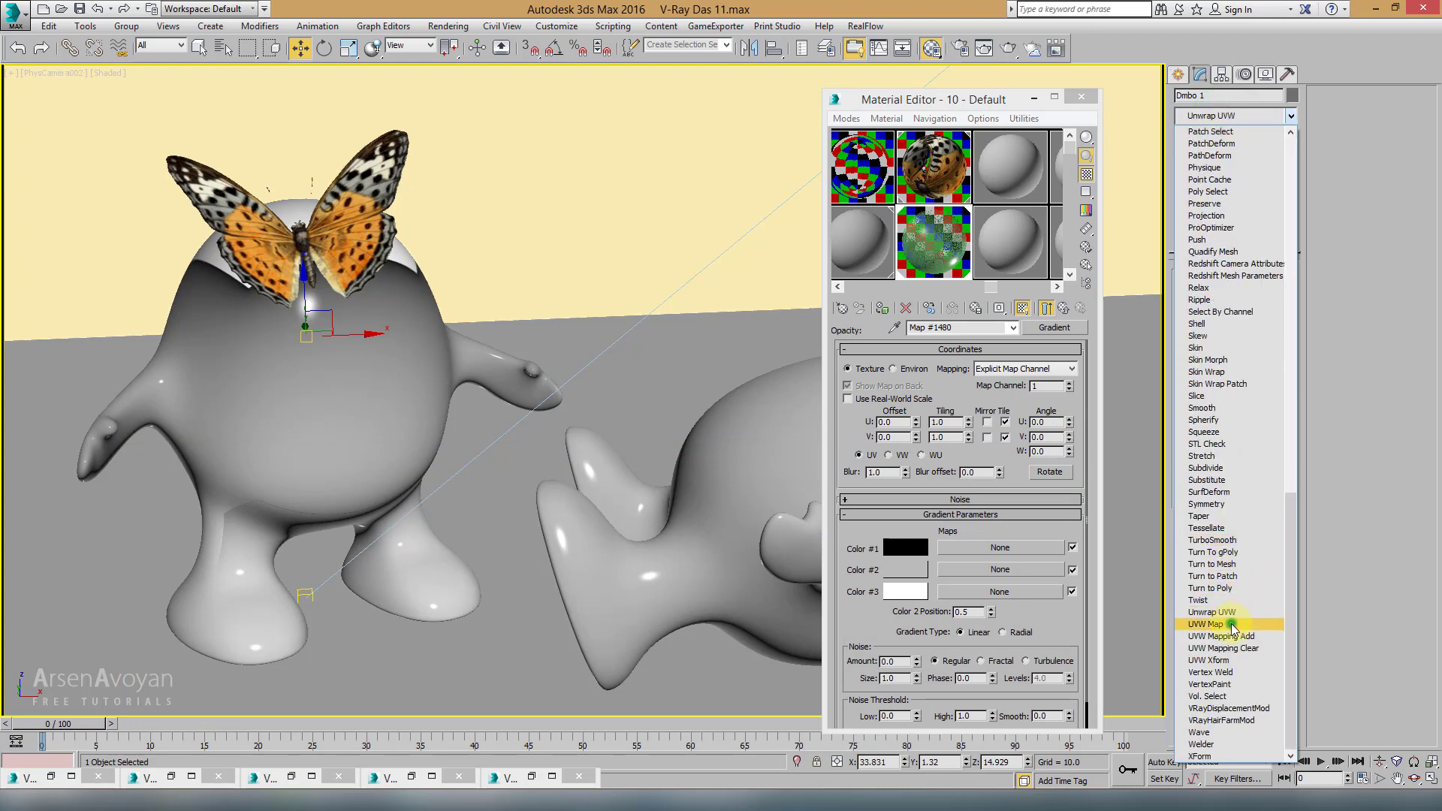
left_click(1232, 624)
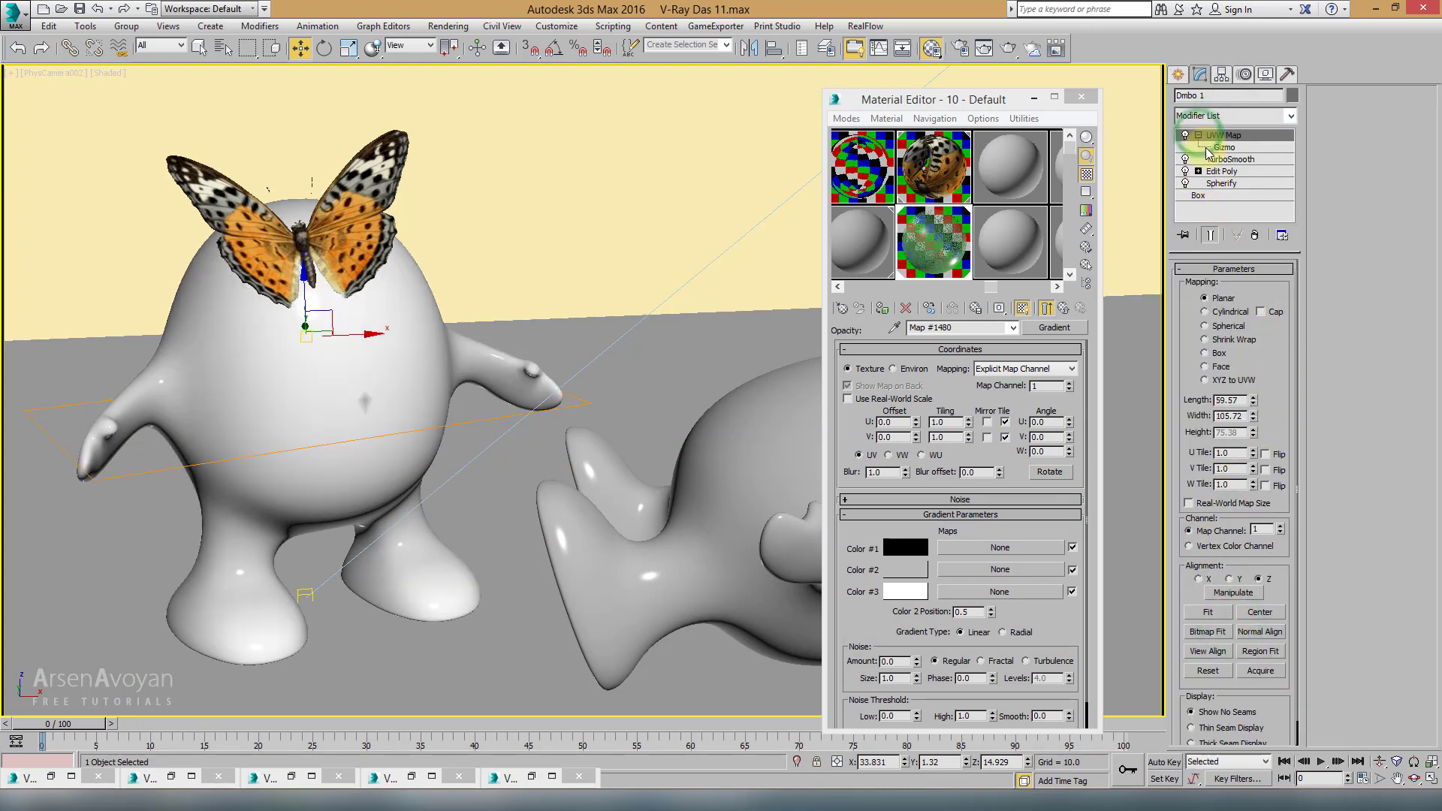
Step: Rotate the UVW Map gizmo upright by 90 degrees around its local X axis and set the mapping length to about 78.04
left_click(1207, 150)
left_click(326, 51)
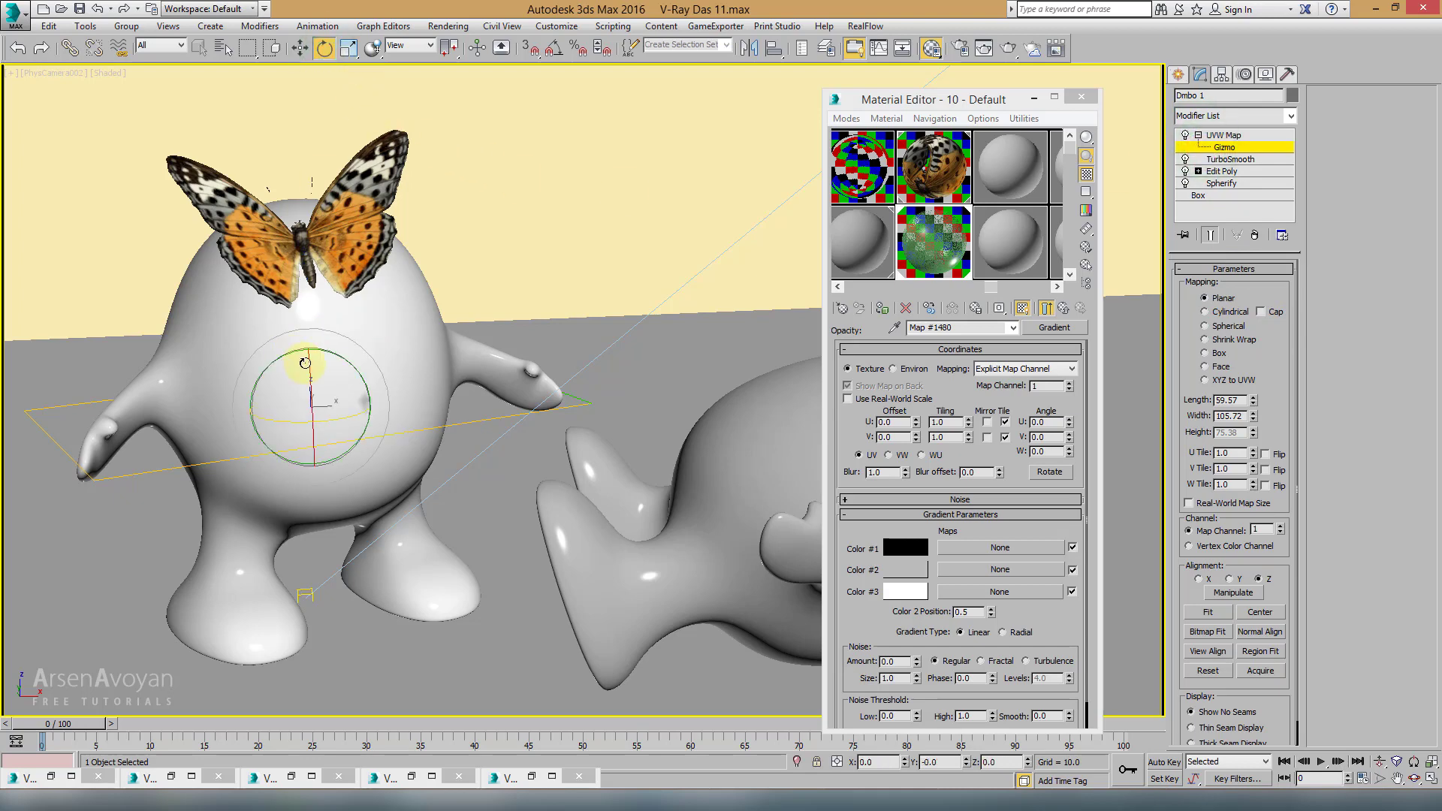
left_click(409, 46)
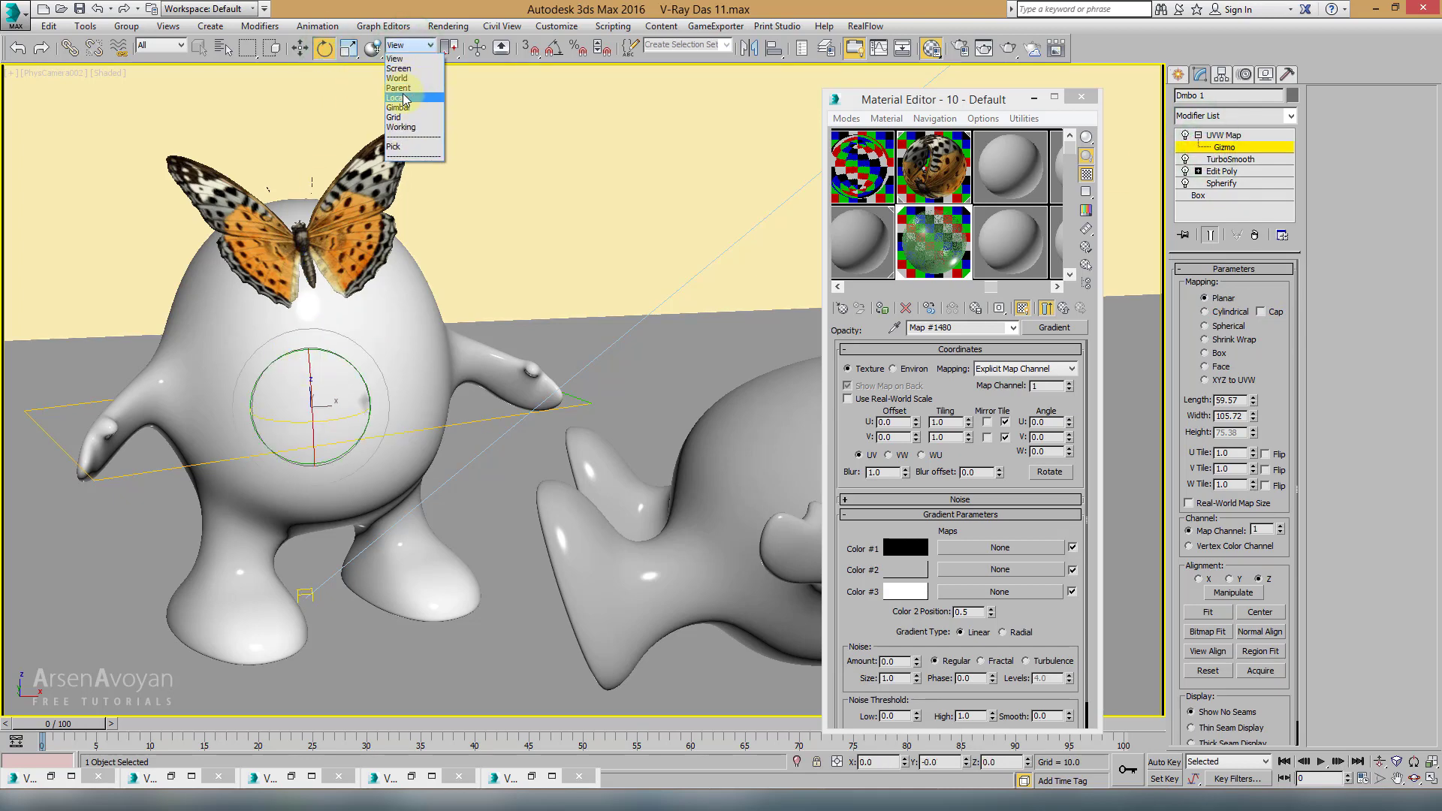
left_click(398, 98)
left_click_drag(324, 379, 341, 456)
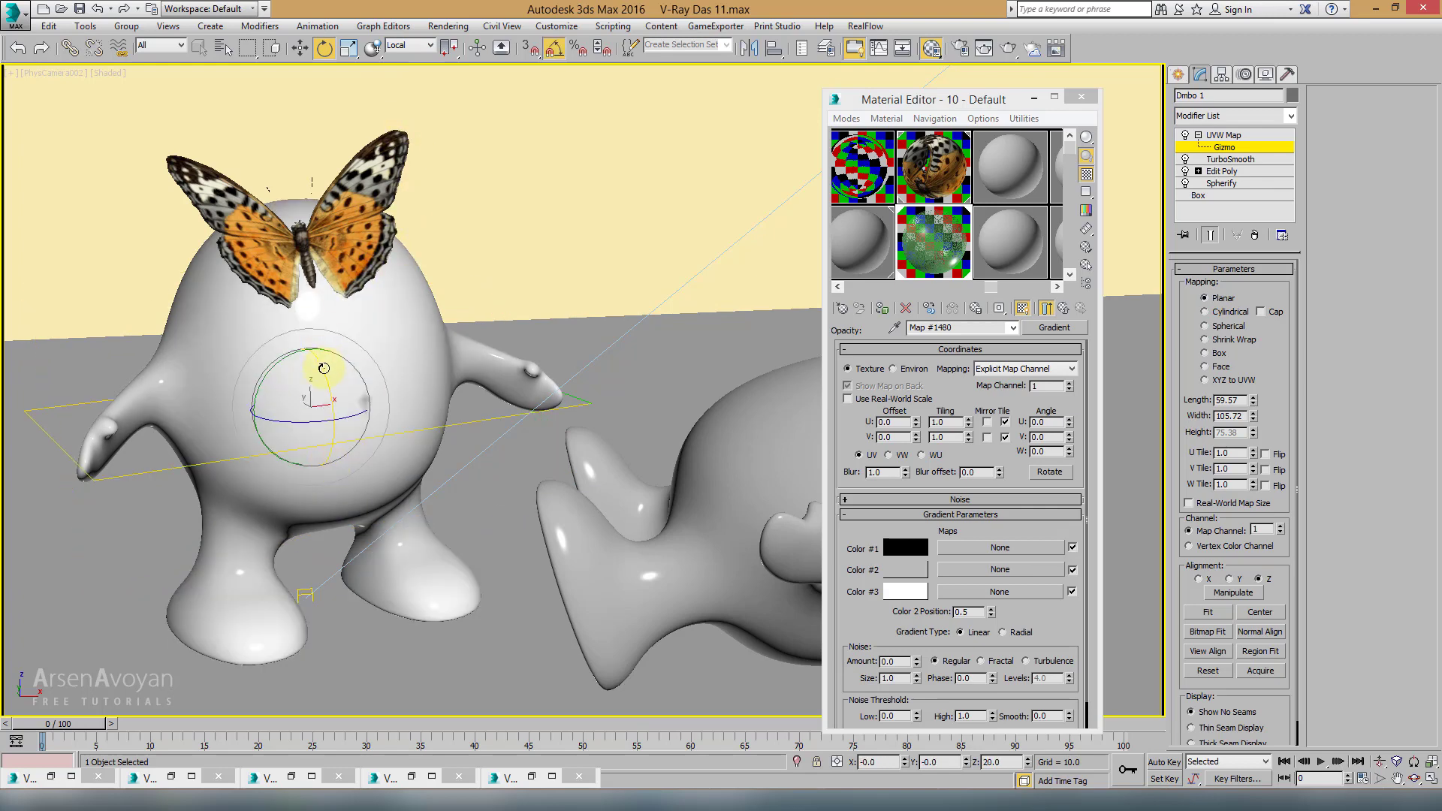
mouse_move(324, 369)
left_mouse_down()
mouse_move(322, 344)
mouse_move(332, 437)
left_mouse_up()
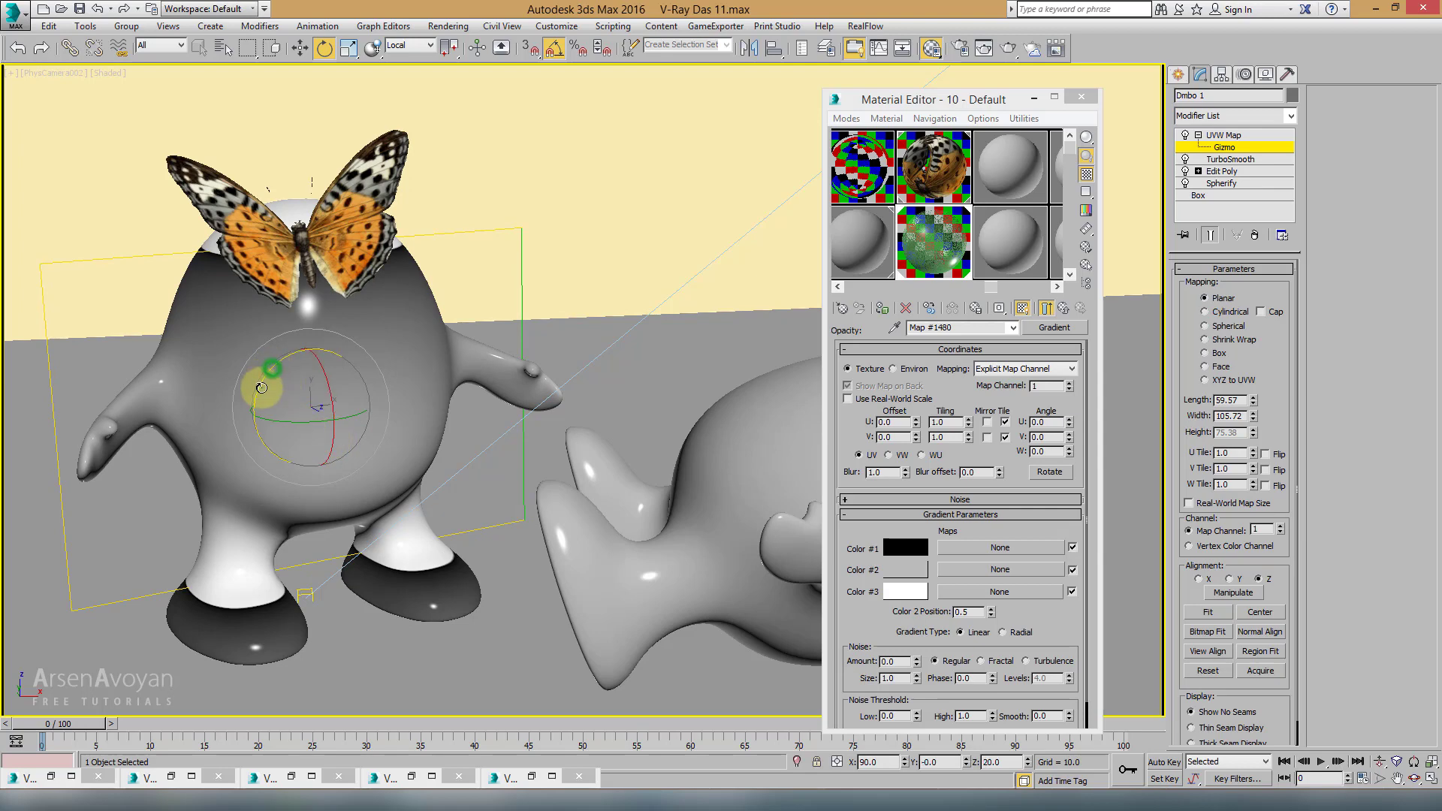
mouse_move(261, 388)
left_mouse_down()
mouse_move(250, 434)
mouse_move(264, 376)
mouse_move(341, 327)
left_mouse_up()
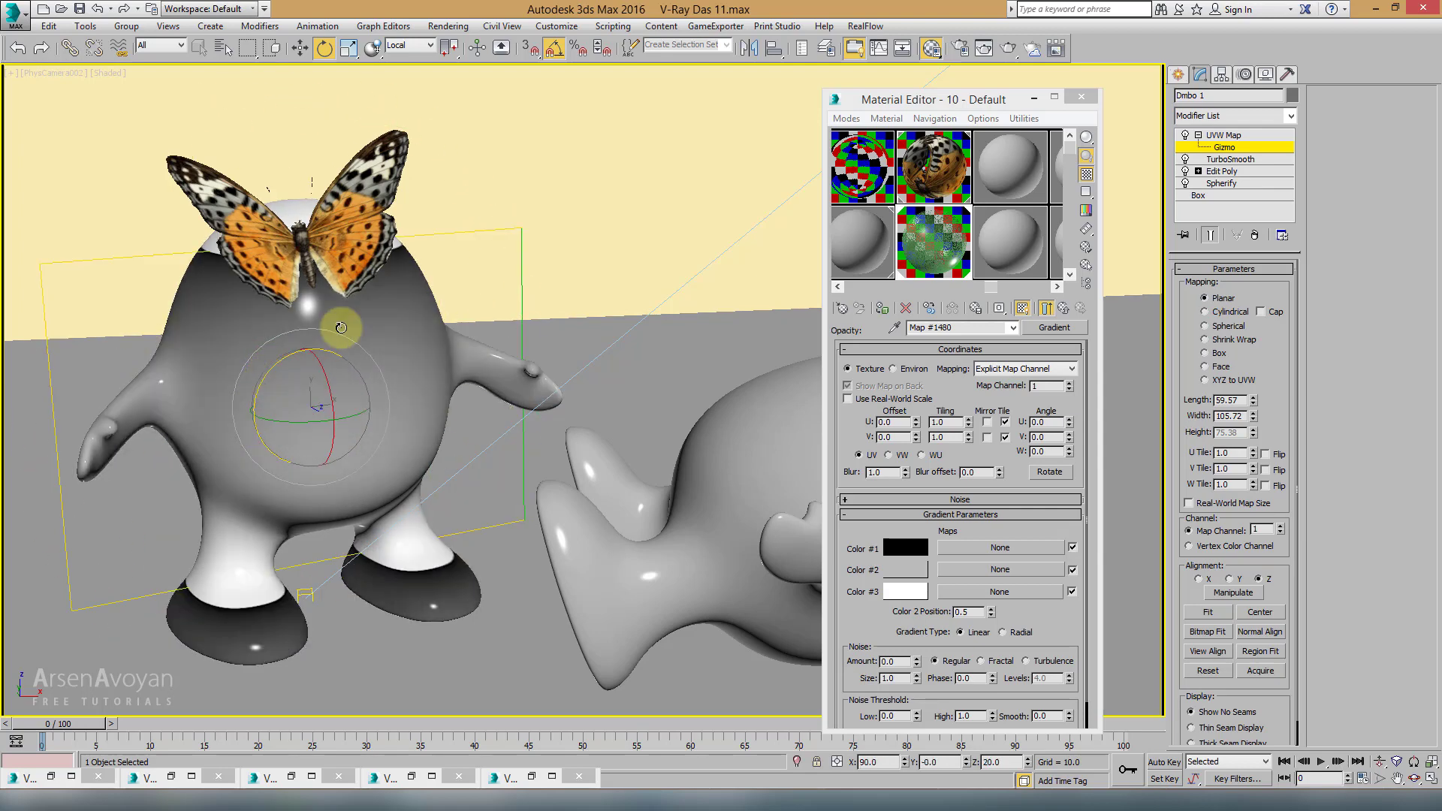
left_click(350, 49)
left_click_drag(1253, 418, 1253, 378)
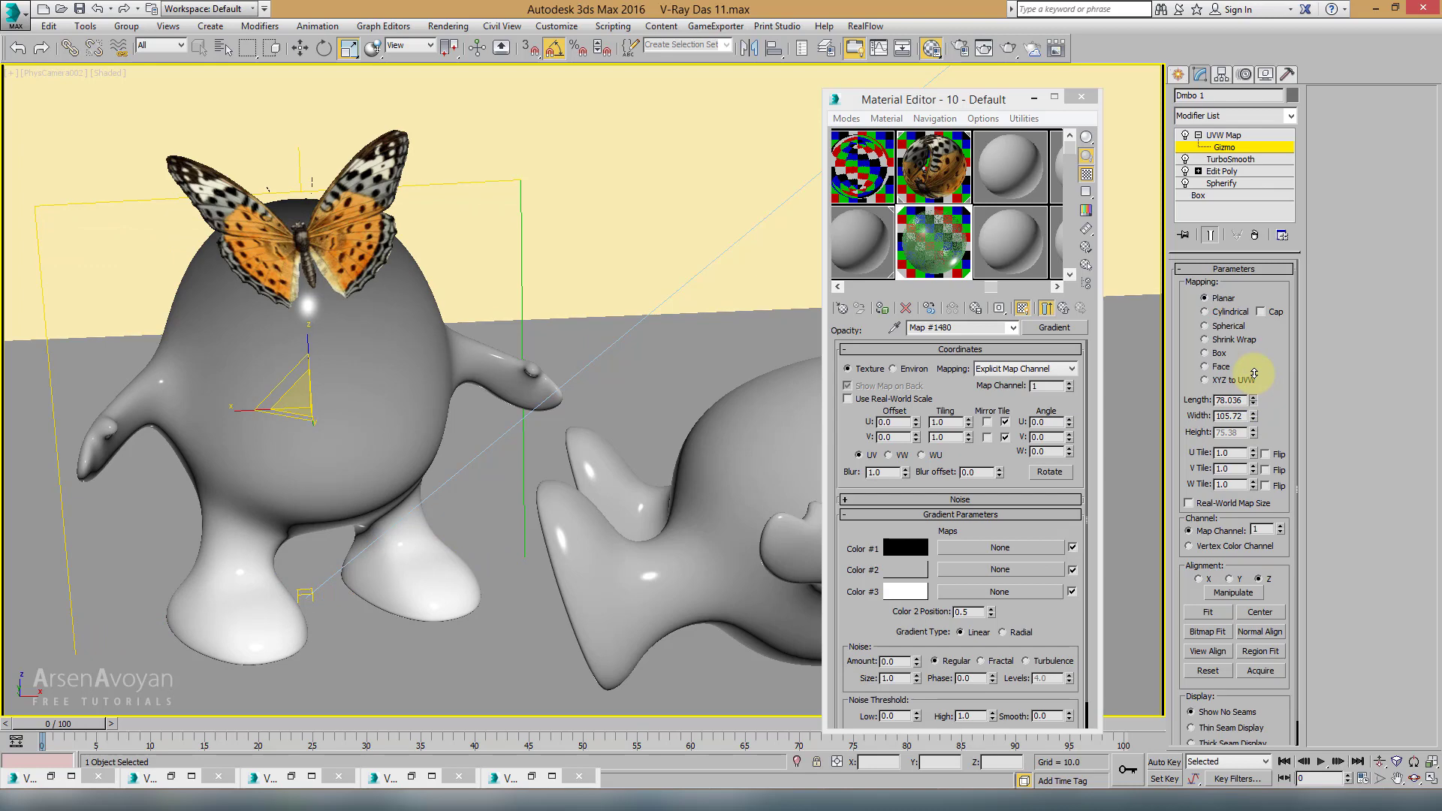
left_click(917, 576)
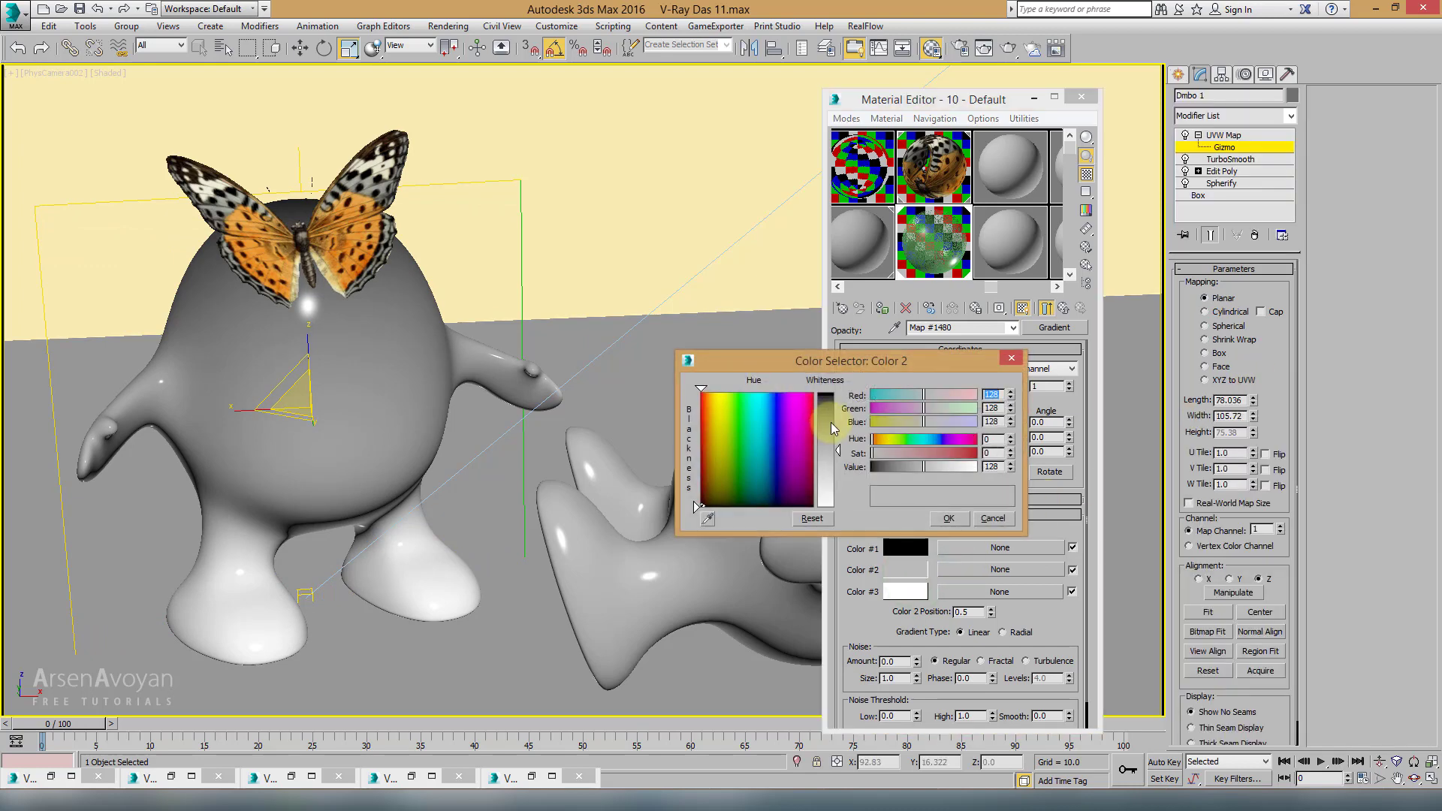
left_click_drag(832, 428, 836, 412)
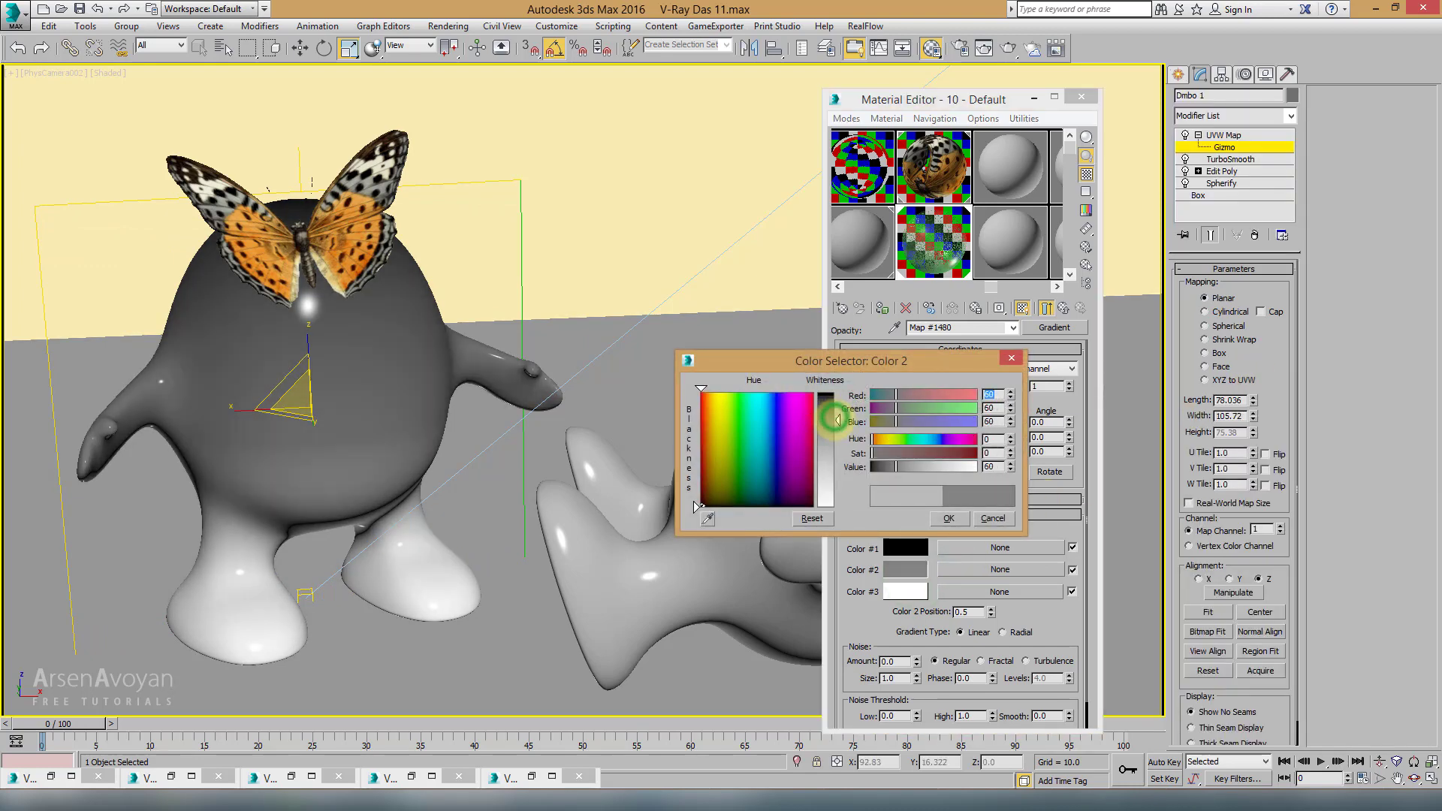
left_click(992, 518)
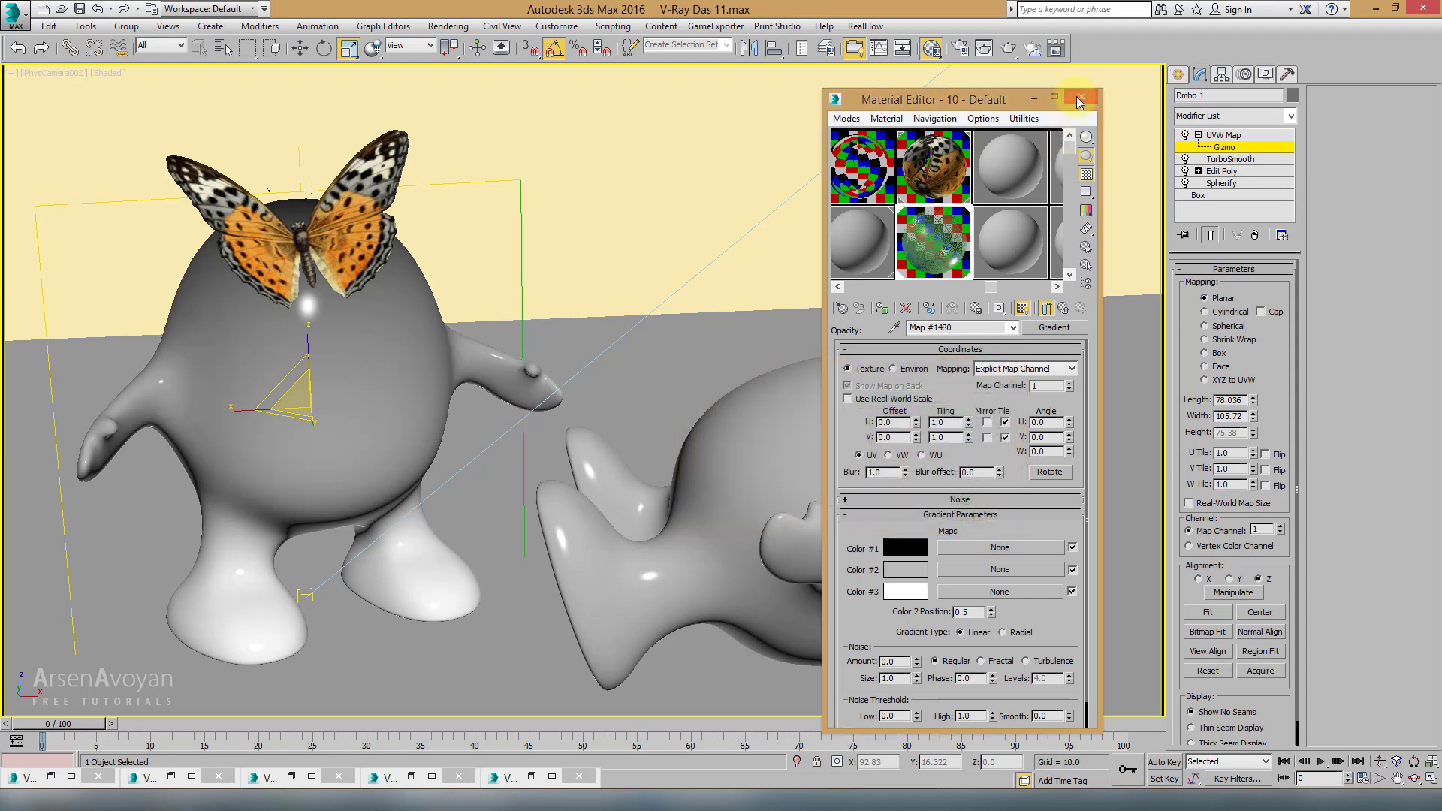
Step: Close the Material Editor and switch to a Perspective view orbited to a lower angle on both figures
left_click(1082, 96)
key("p")
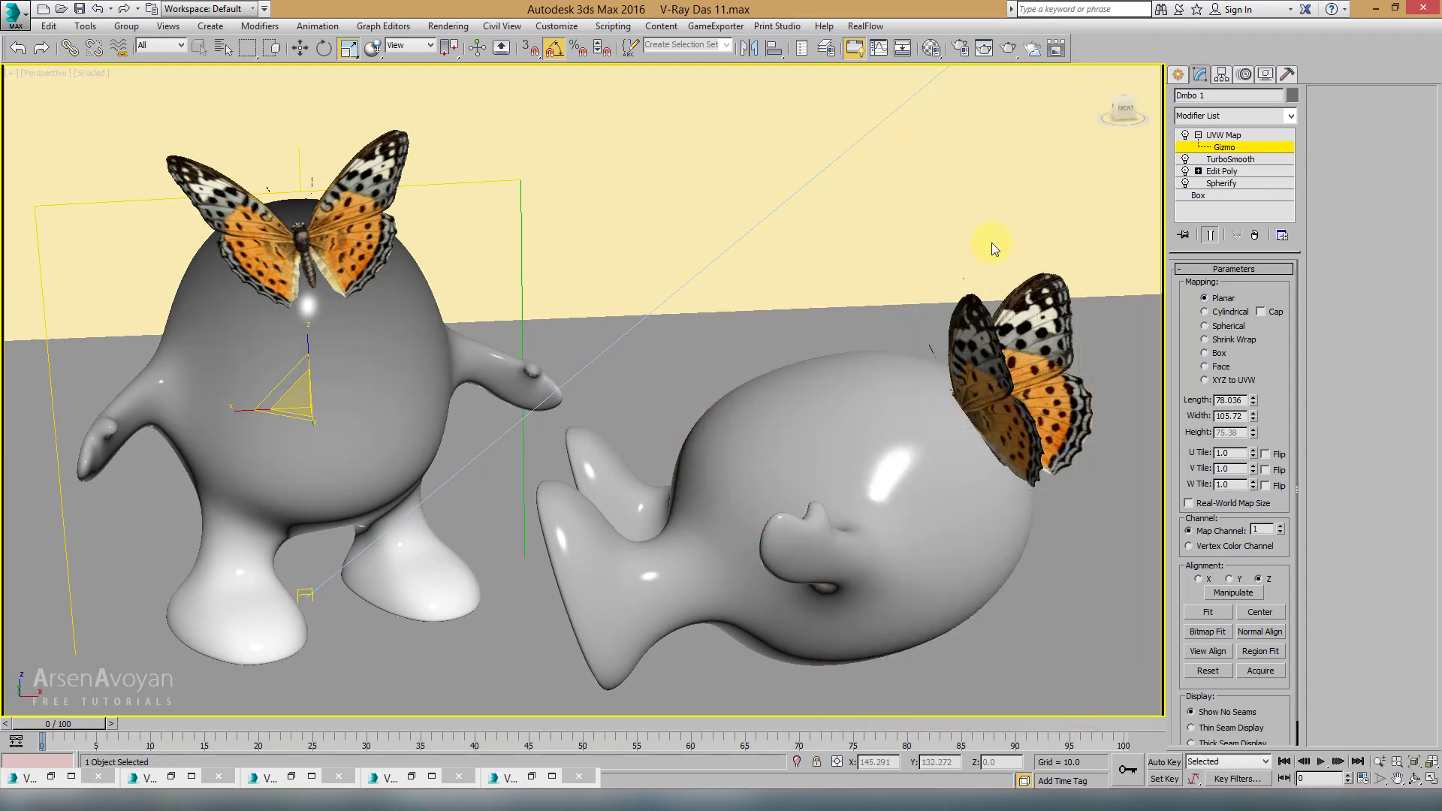
middle_click_drag(758, 310, 760, 301, "alt")
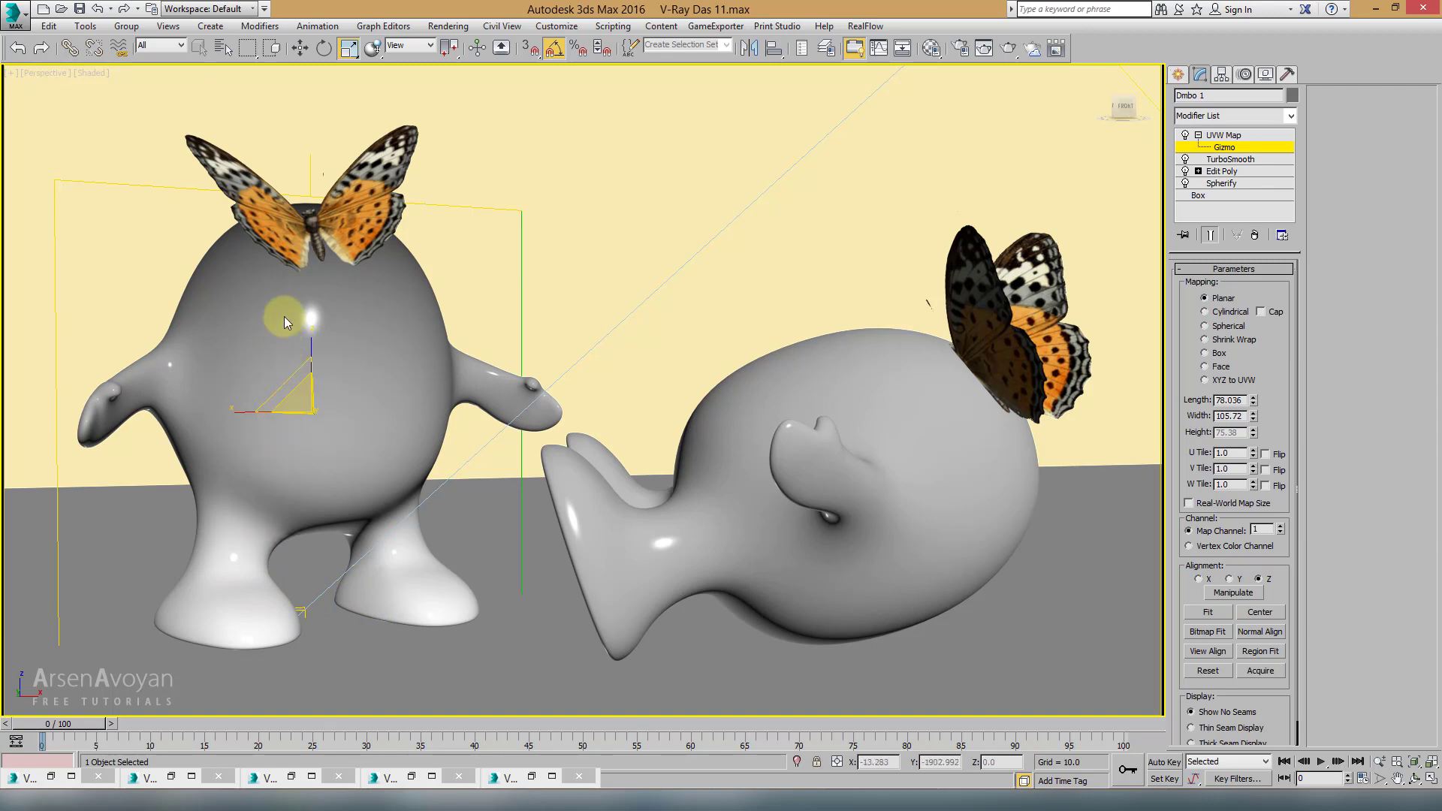
Step: Replace the green material's opacity Gradient with a Gradient Ramp map, discarding the old map
left_click(932, 48)
left_click(1059, 329)
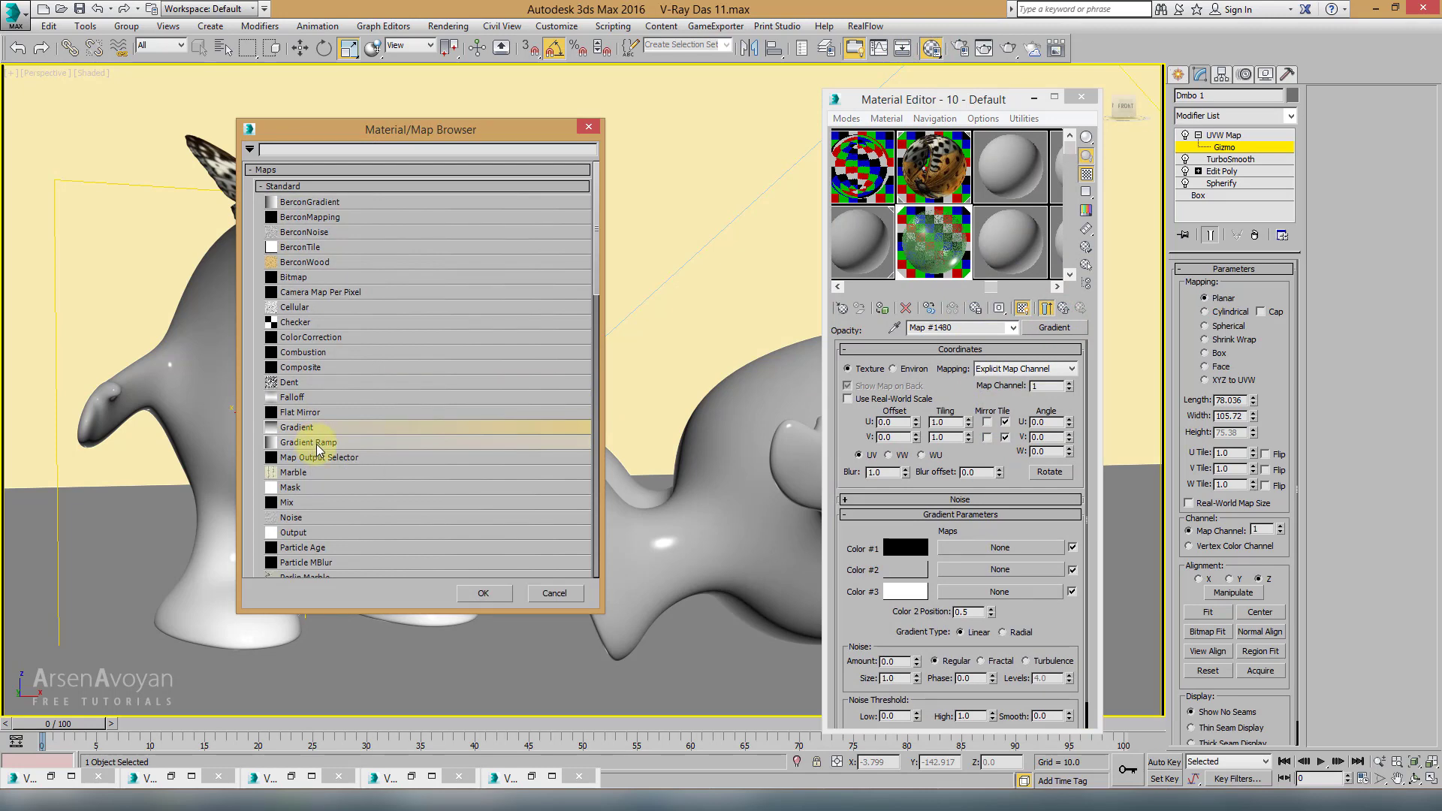
double_click(319, 443)
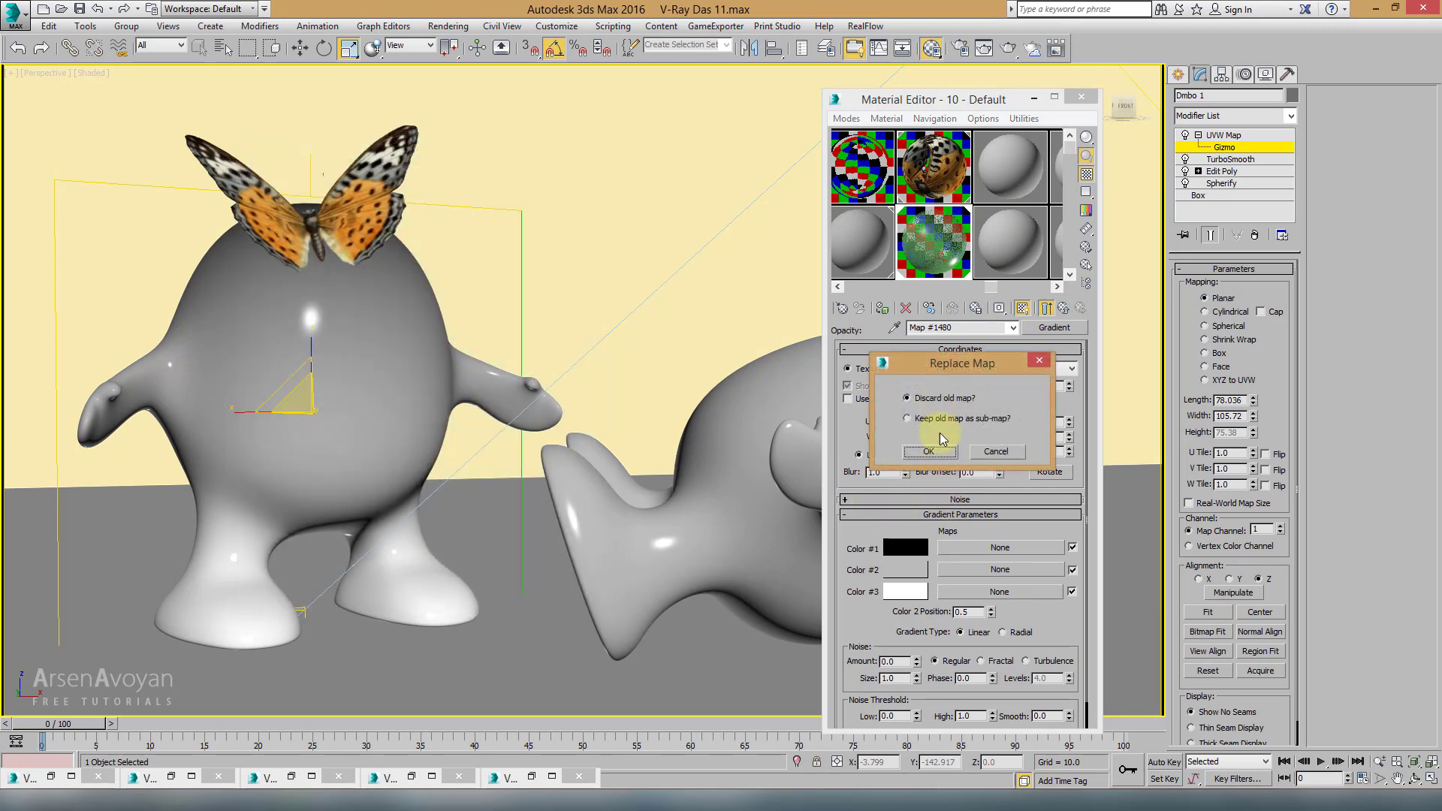
left_click(930, 452)
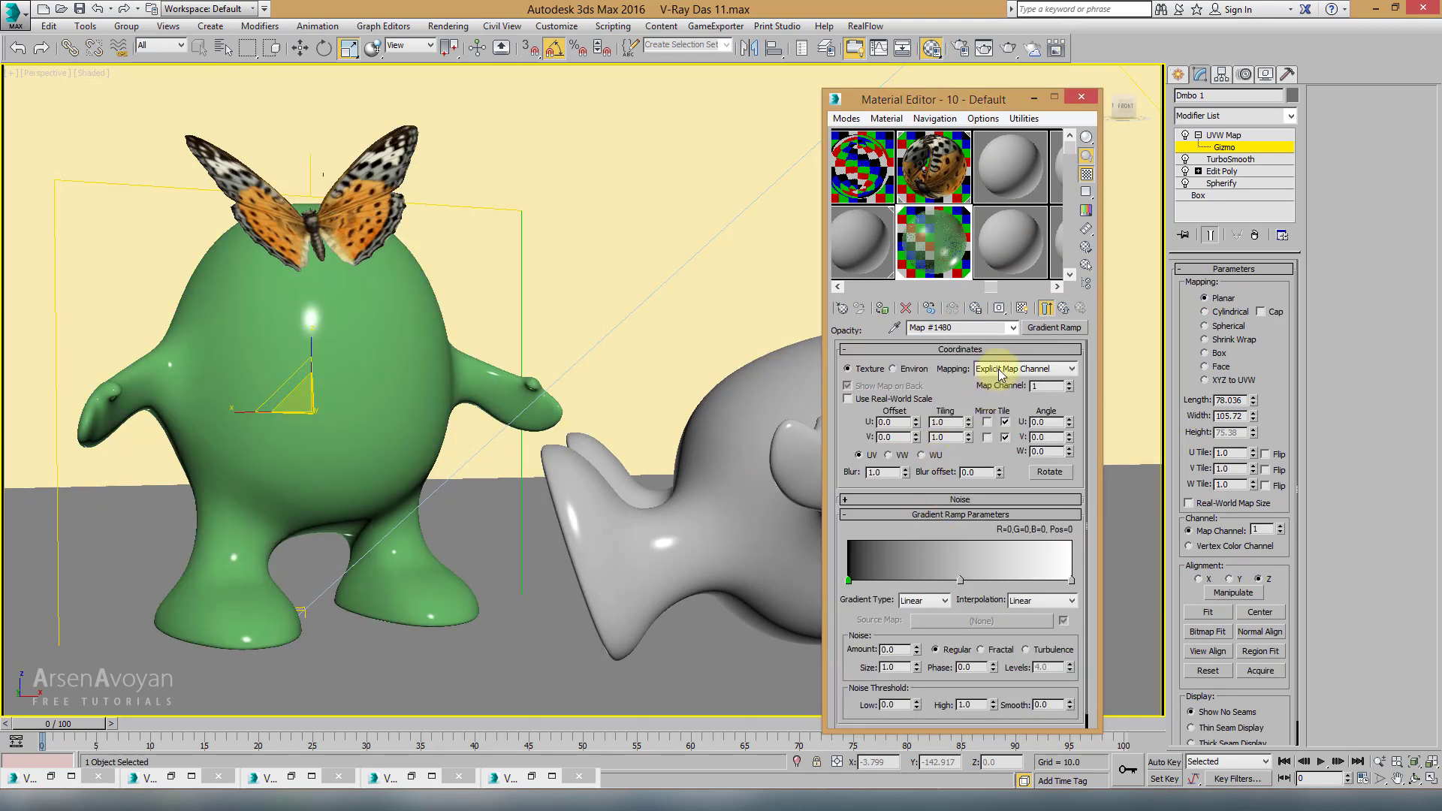
Step: Show the opacity Gradient Ramp on the standing figure in the viewport and set its W angle to 90
left_click(1022, 309)
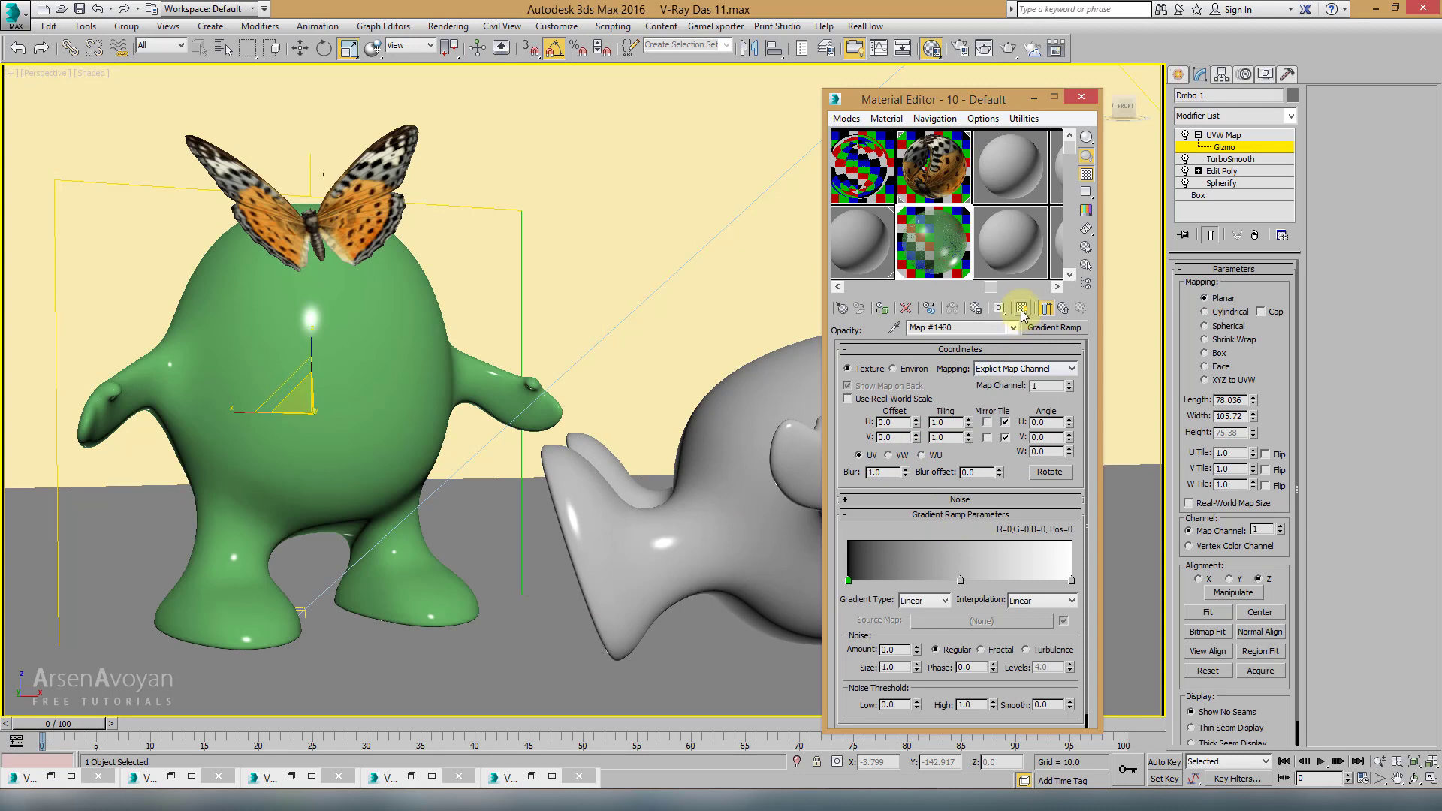
double_click(1051, 451)
key("Return")
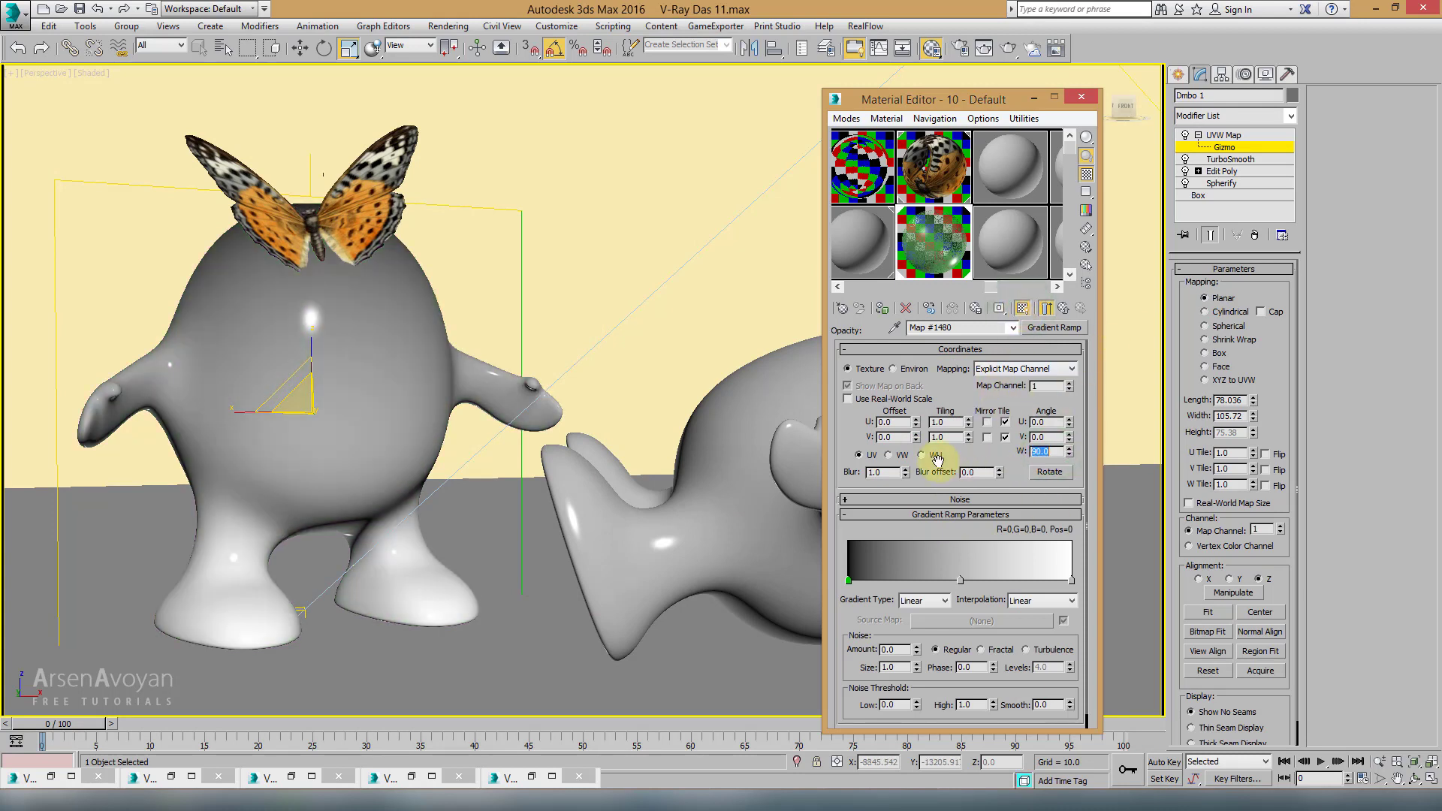
Step: Add a black flag to the gradient ramp and move it to position 30
left_click(884, 581)
double_click(884, 580)
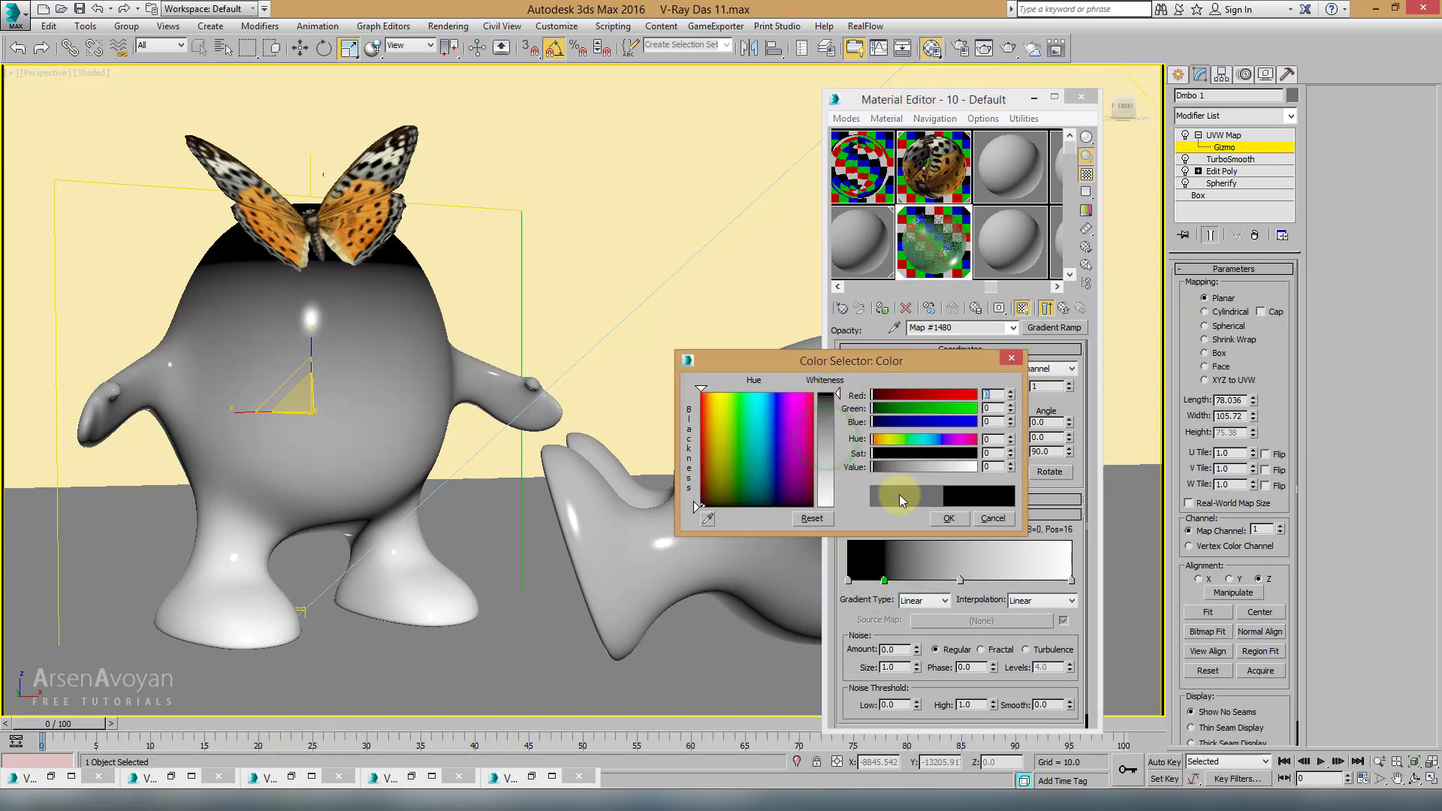
left_click(946, 519)
left_click_drag(884, 582, 916, 580)
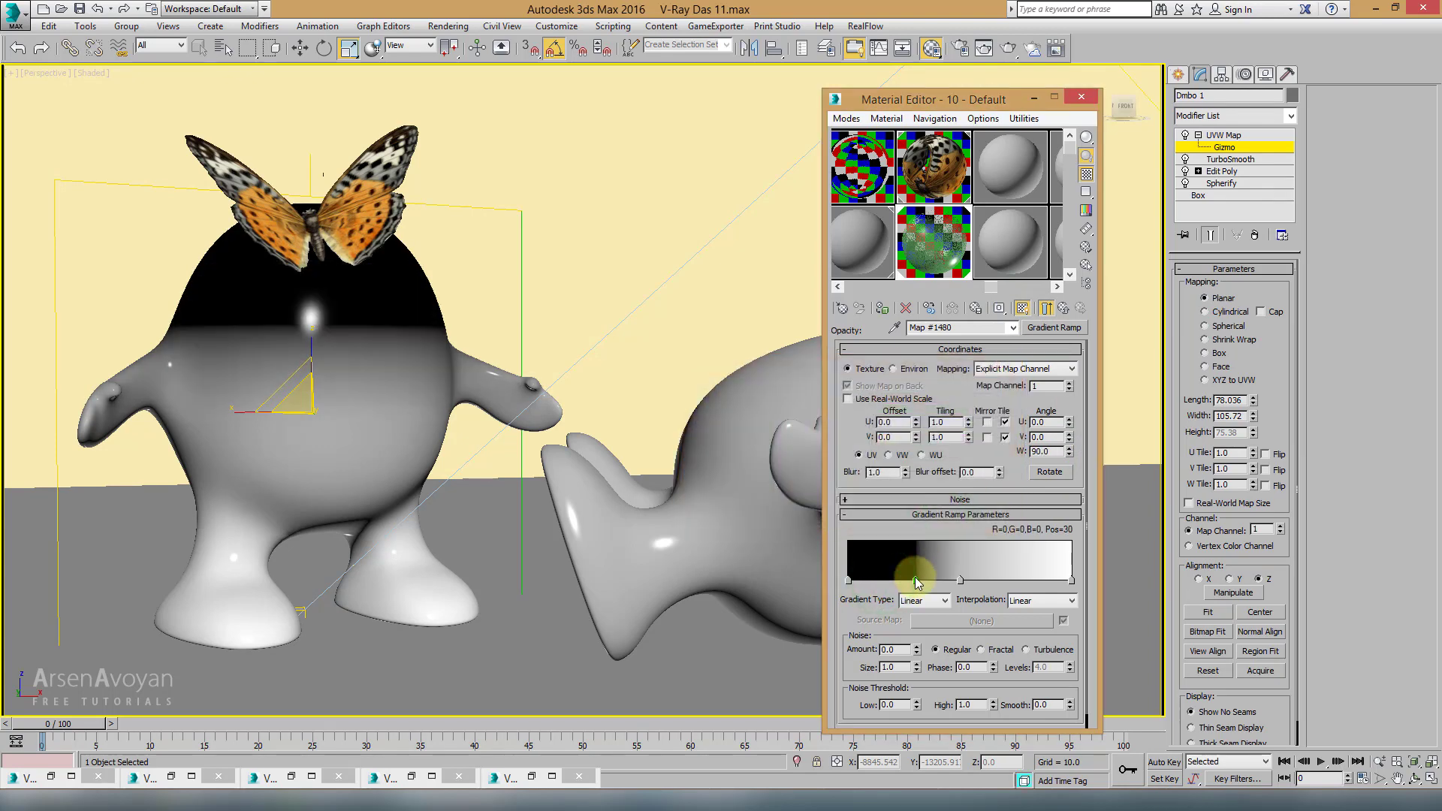
Step: Add a white flag near the ramp's white end and reposition the flags, with grey at 65 and the added black one at 37
left_click(1014, 581)
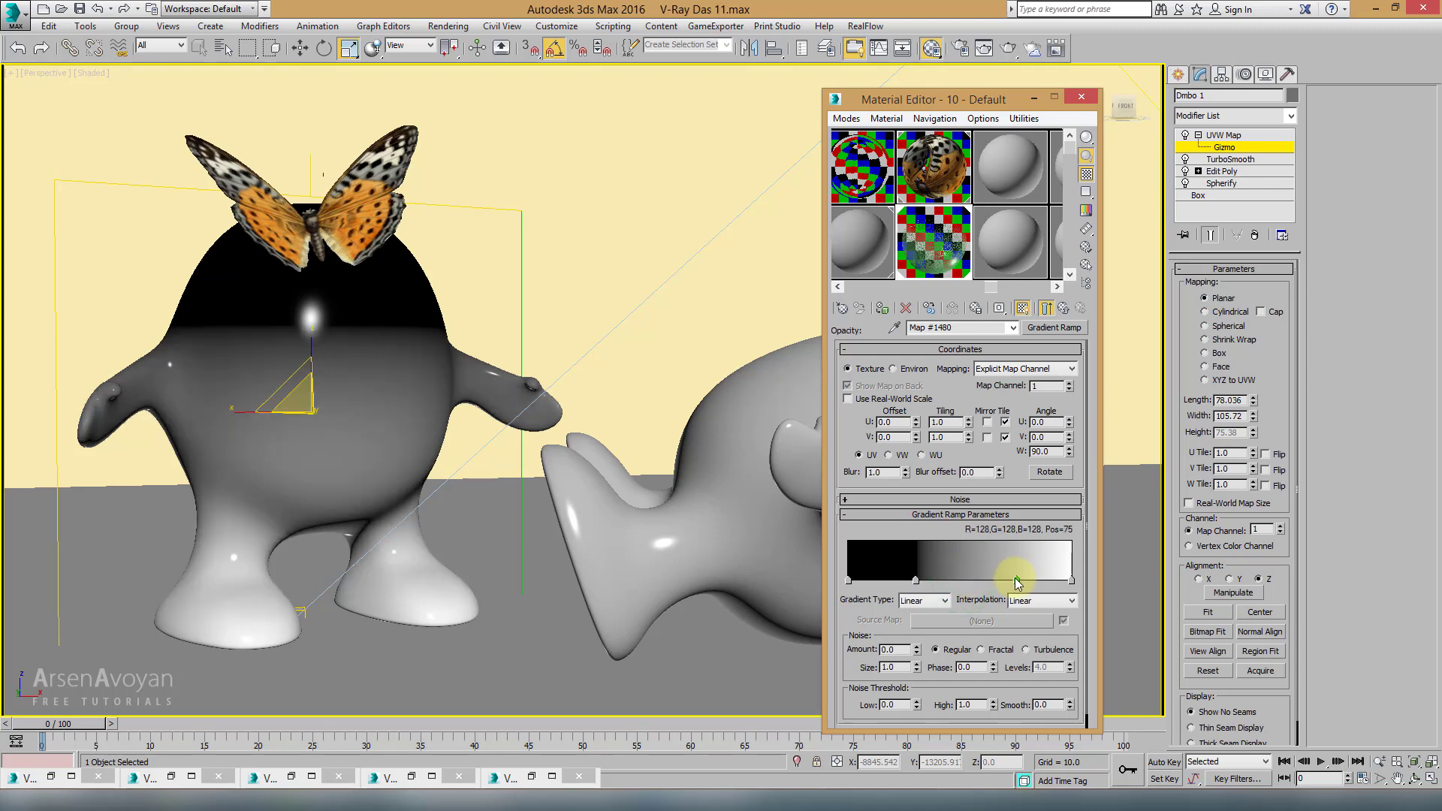
left_click(1043, 581)
double_click(1043, 580)
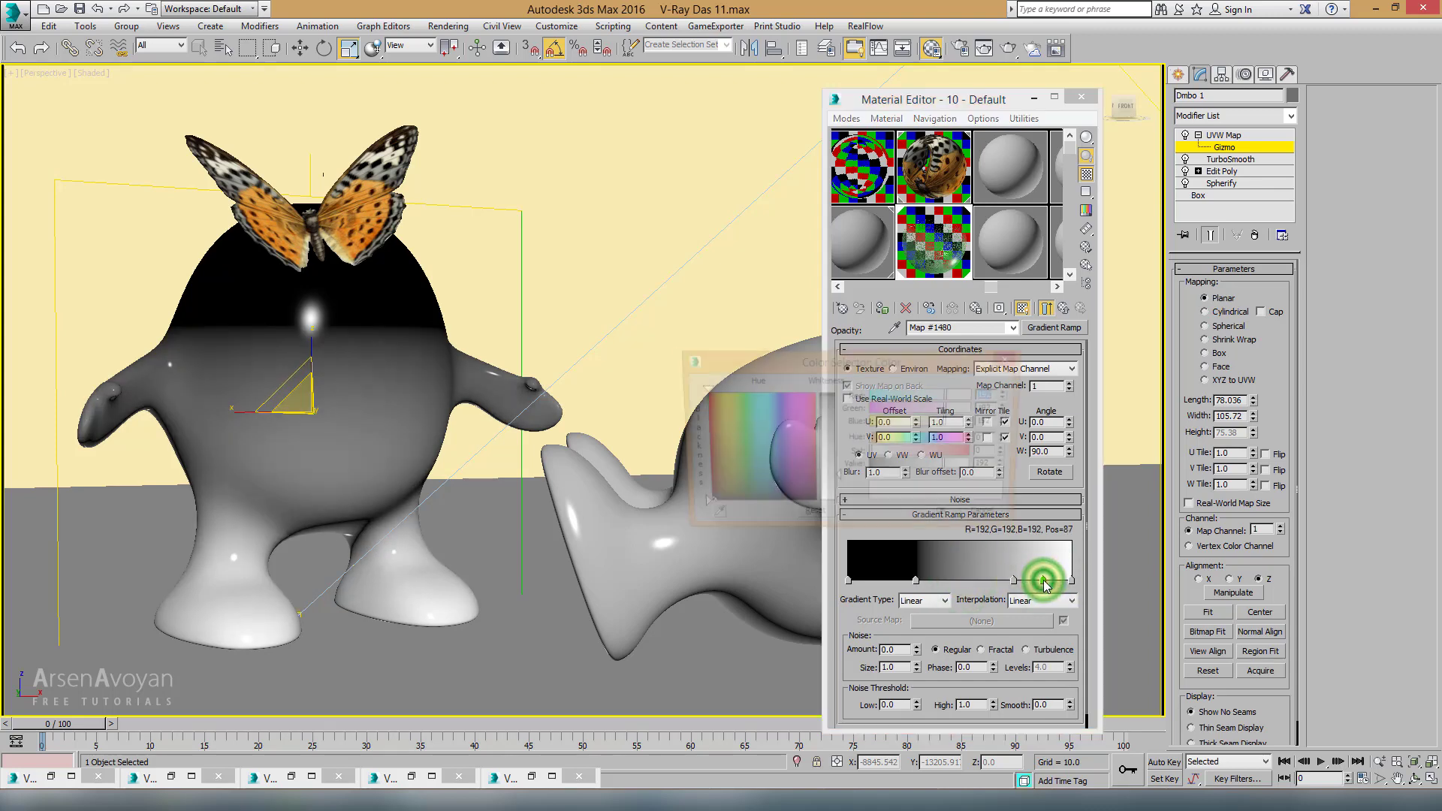
left_click_drag(839, 489, 839, 505)
left_click(949, 518)
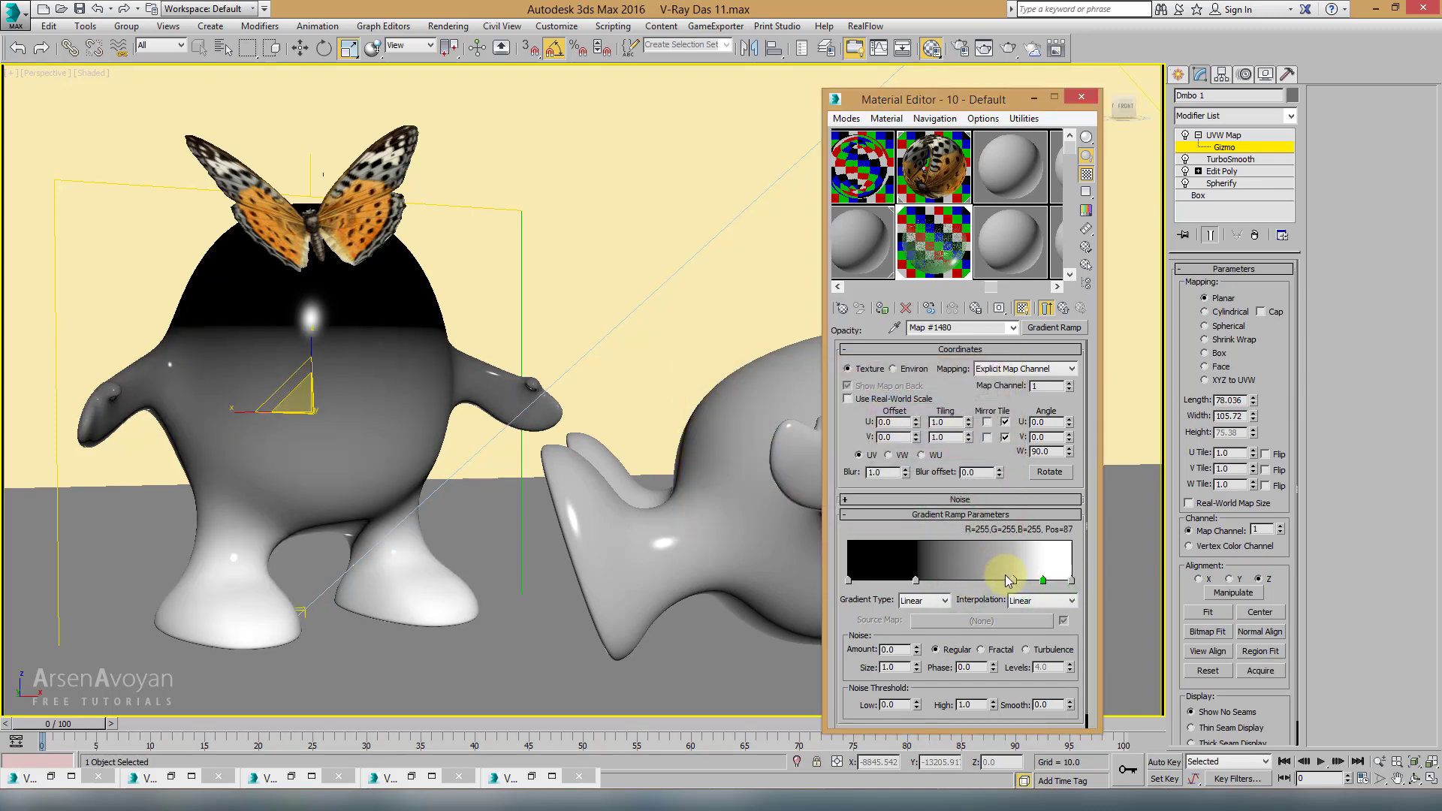
mouse_move(1008, 588)
left_mouse_down()
mouse_move(996, 593)
mouse_move(1031, 592)
mouse_move(931, 585)
left_mouse_up()
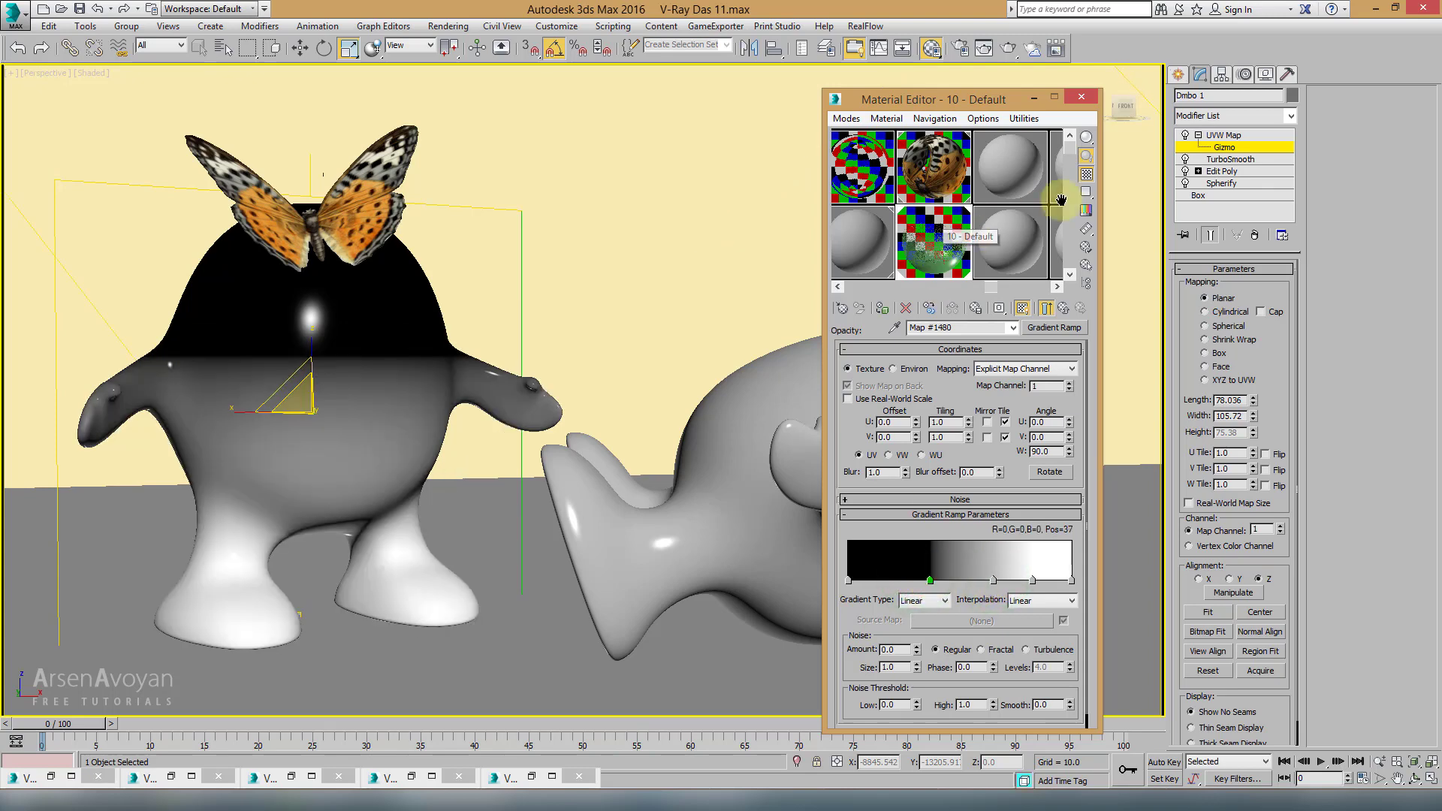
Step: Change the material sample shape to a cylinder and inspect the green material in an enlarged preview
left_click(1094, 149)
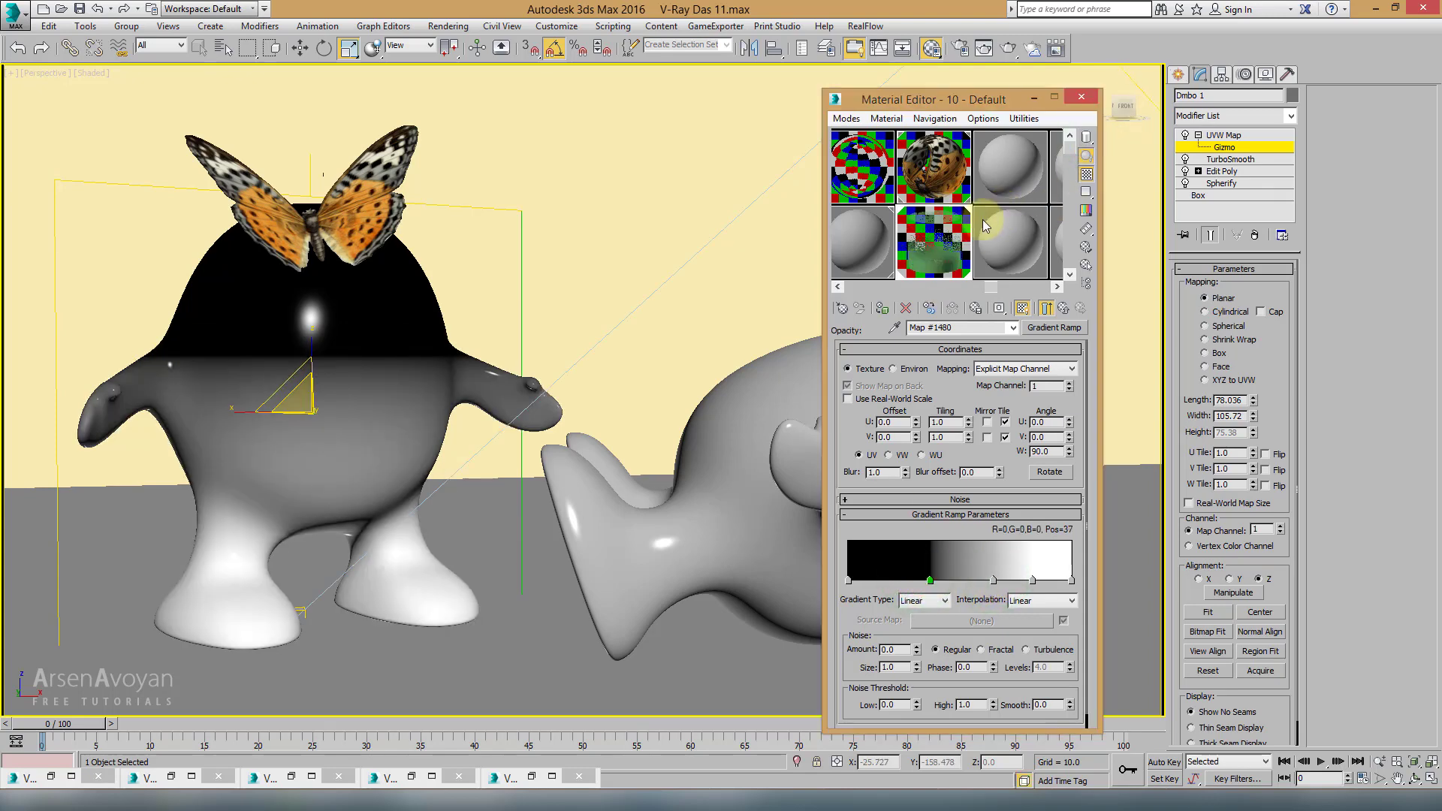
double_click(956, 241)
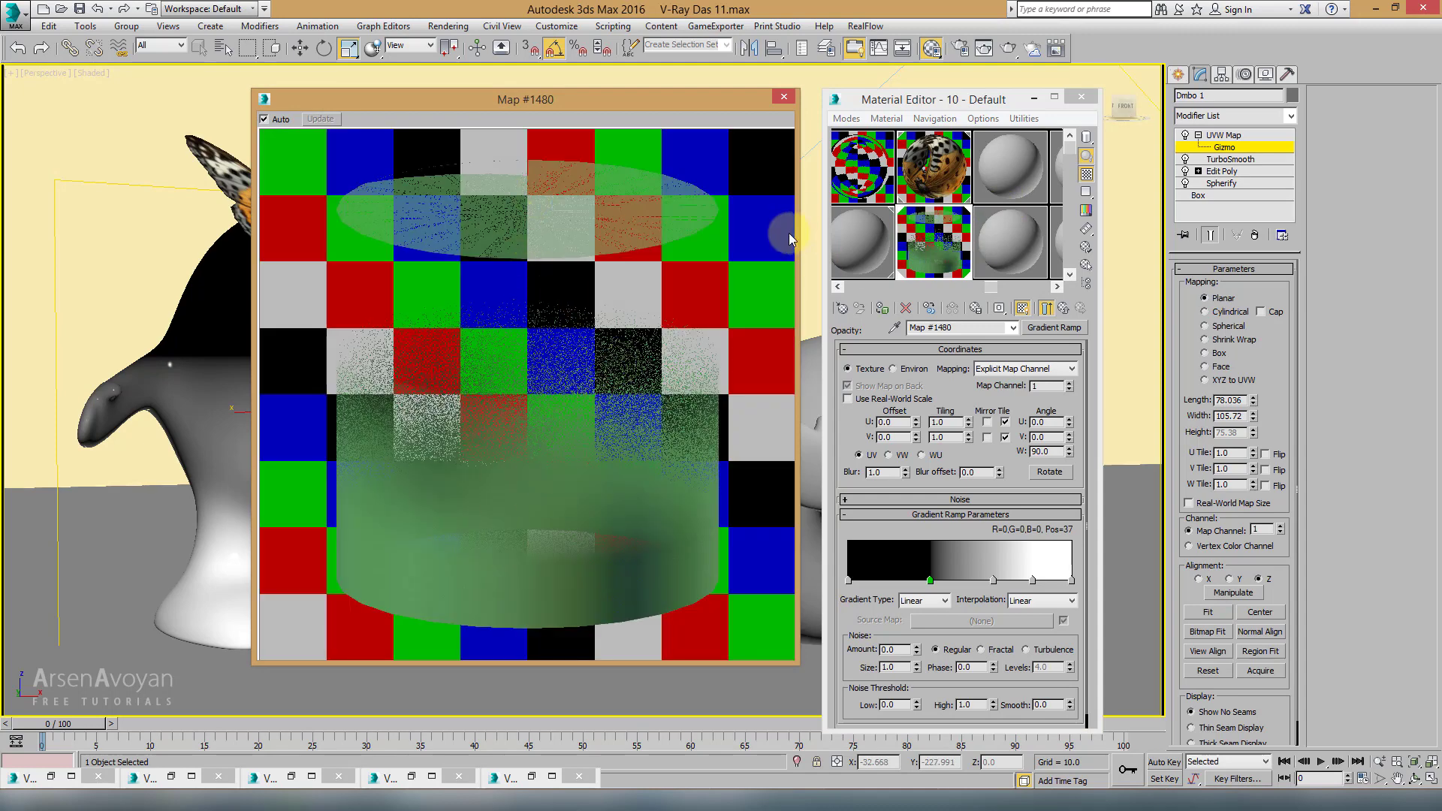
left_click(785, 98)
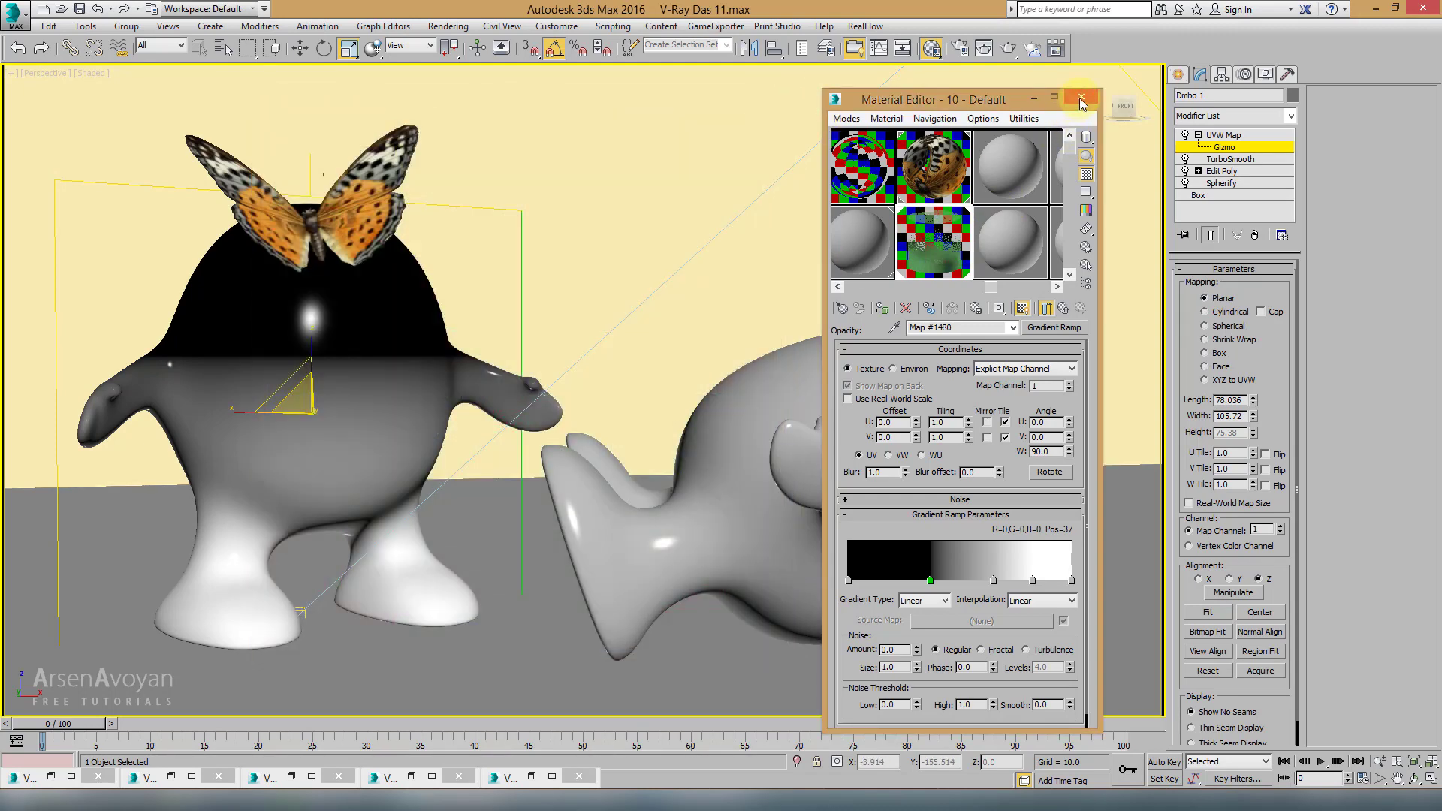
Step: Check the green material's parameters and set its opacity Gradient Ramp's W angle to -90
left_click(1063, 308)
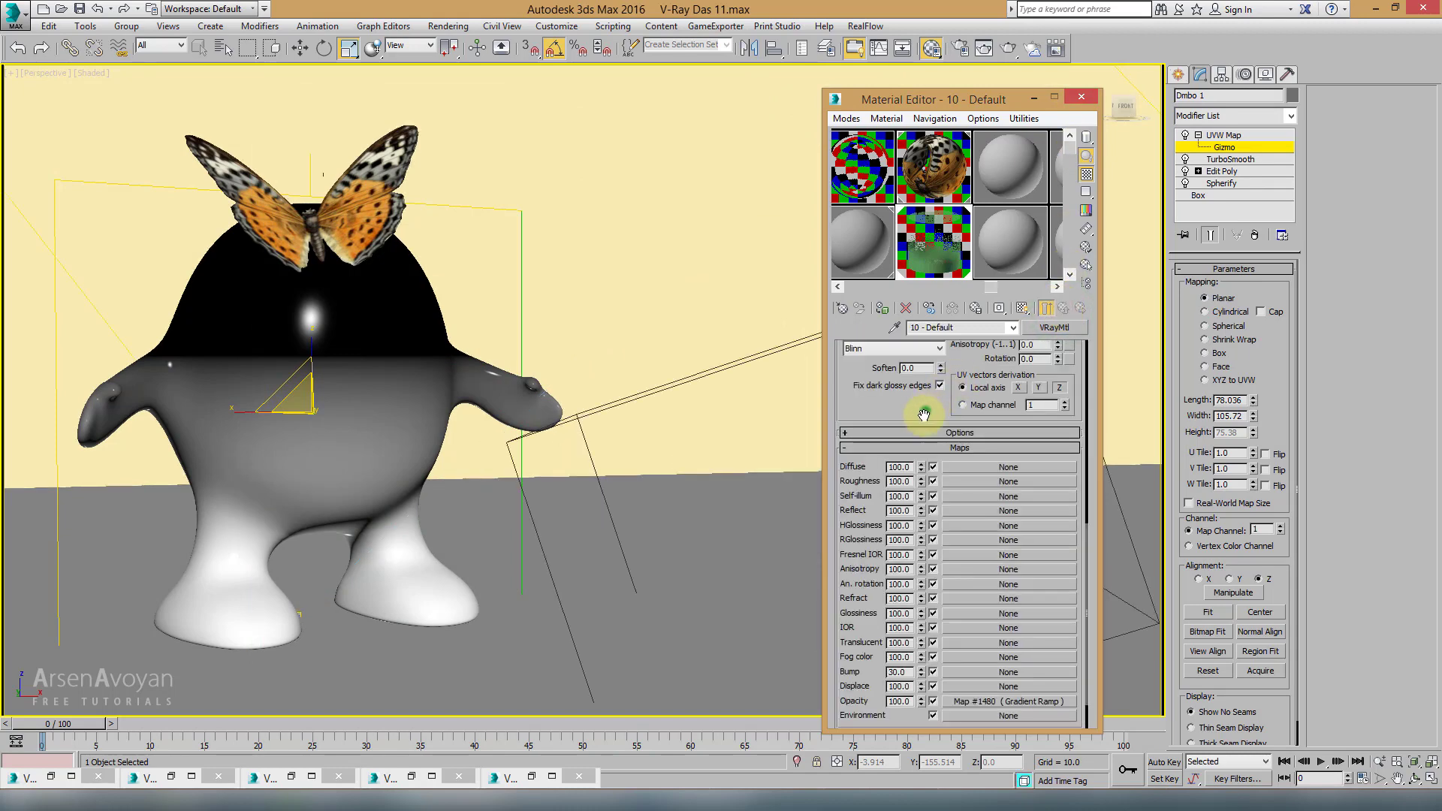
scroll(924, 415, "up", 10)
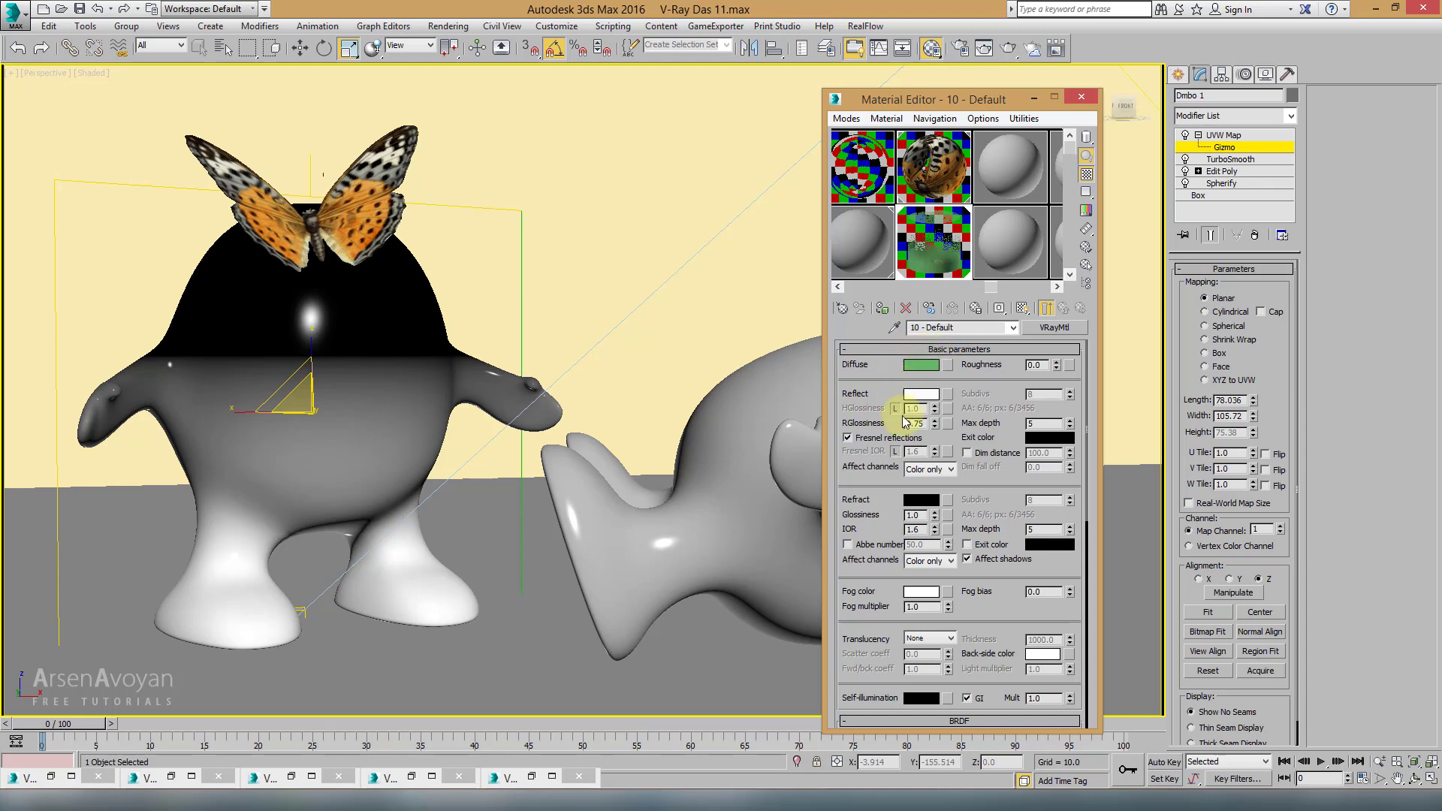
scroll(1010, 609, "down", 10)
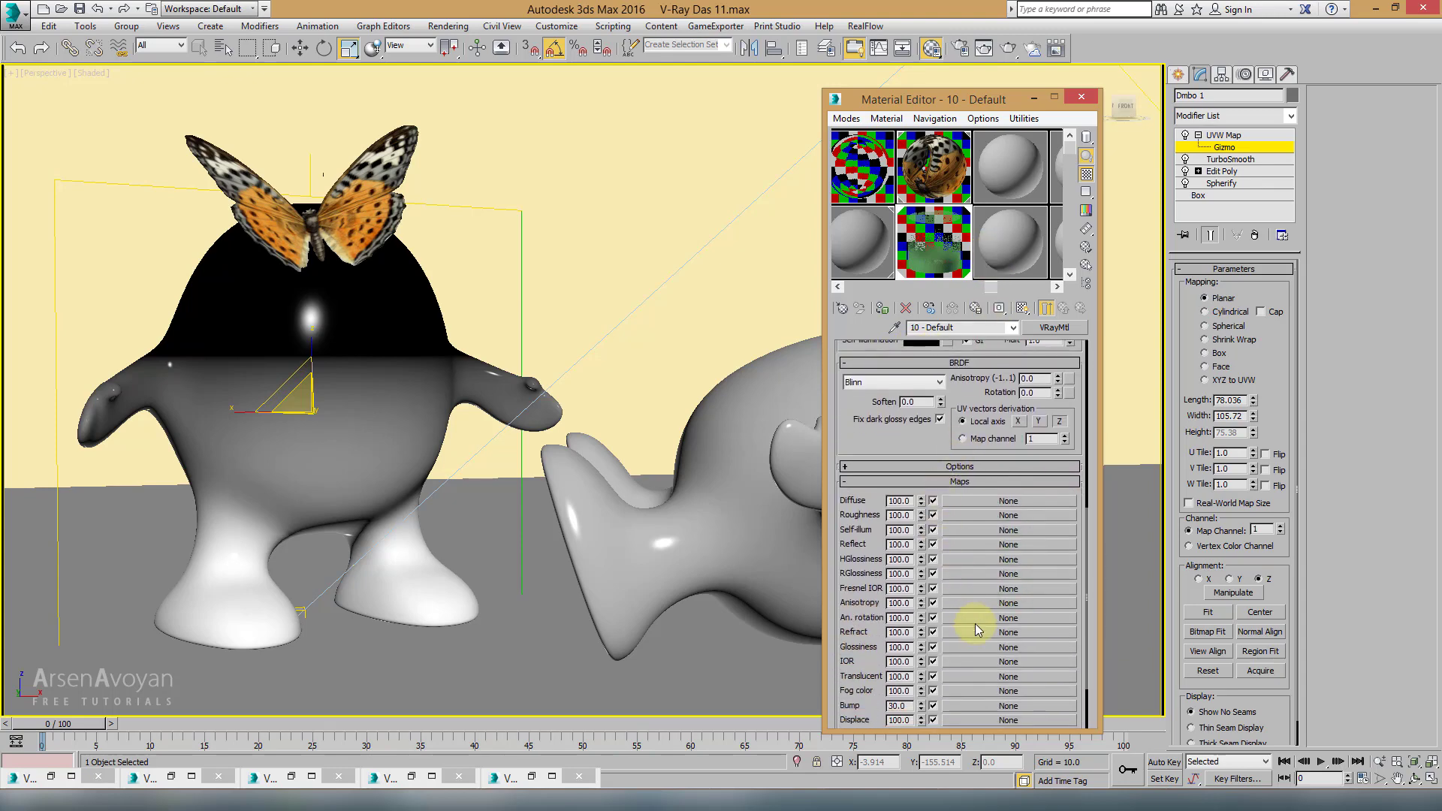
scroll(907, 446, "down", 5)
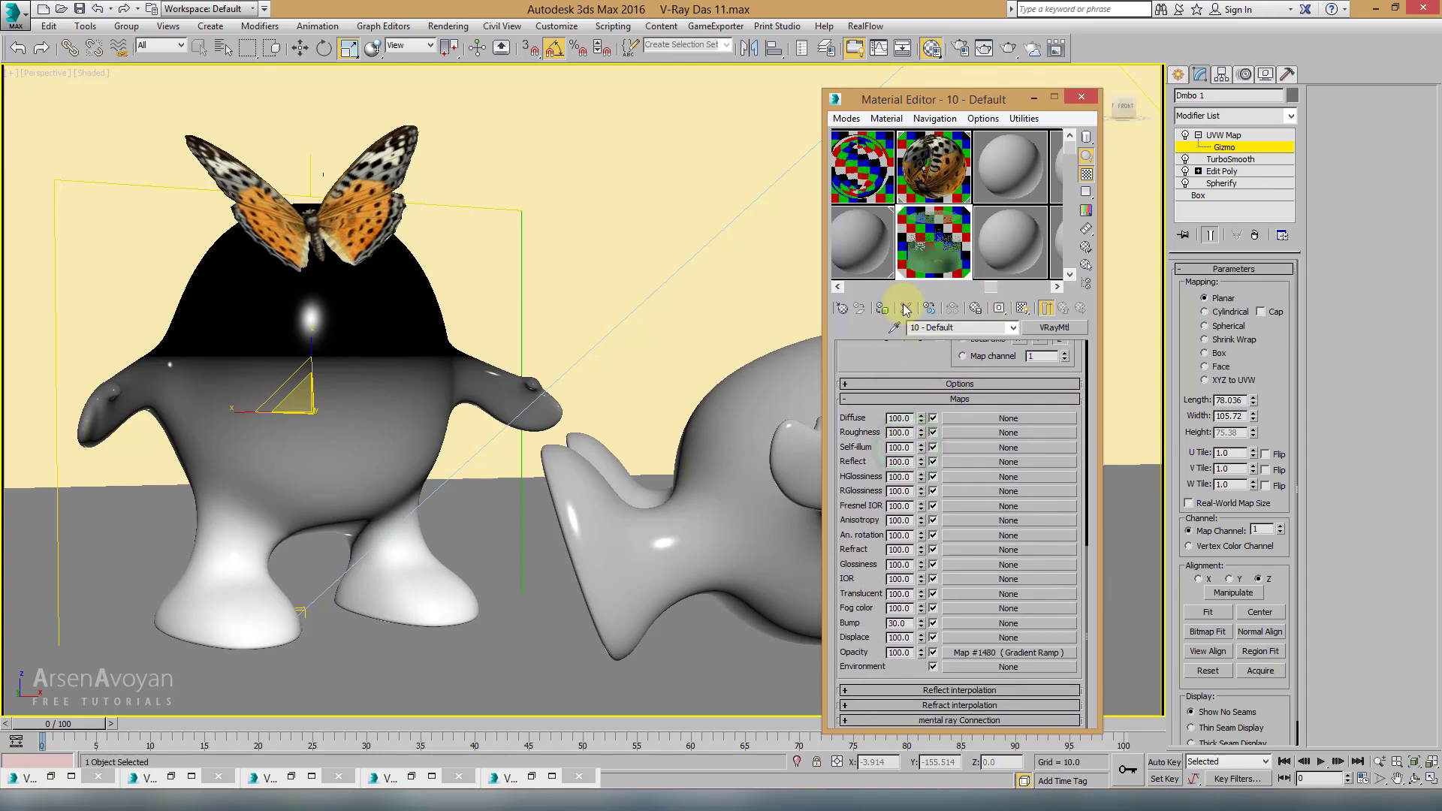
left_click(999, 653)
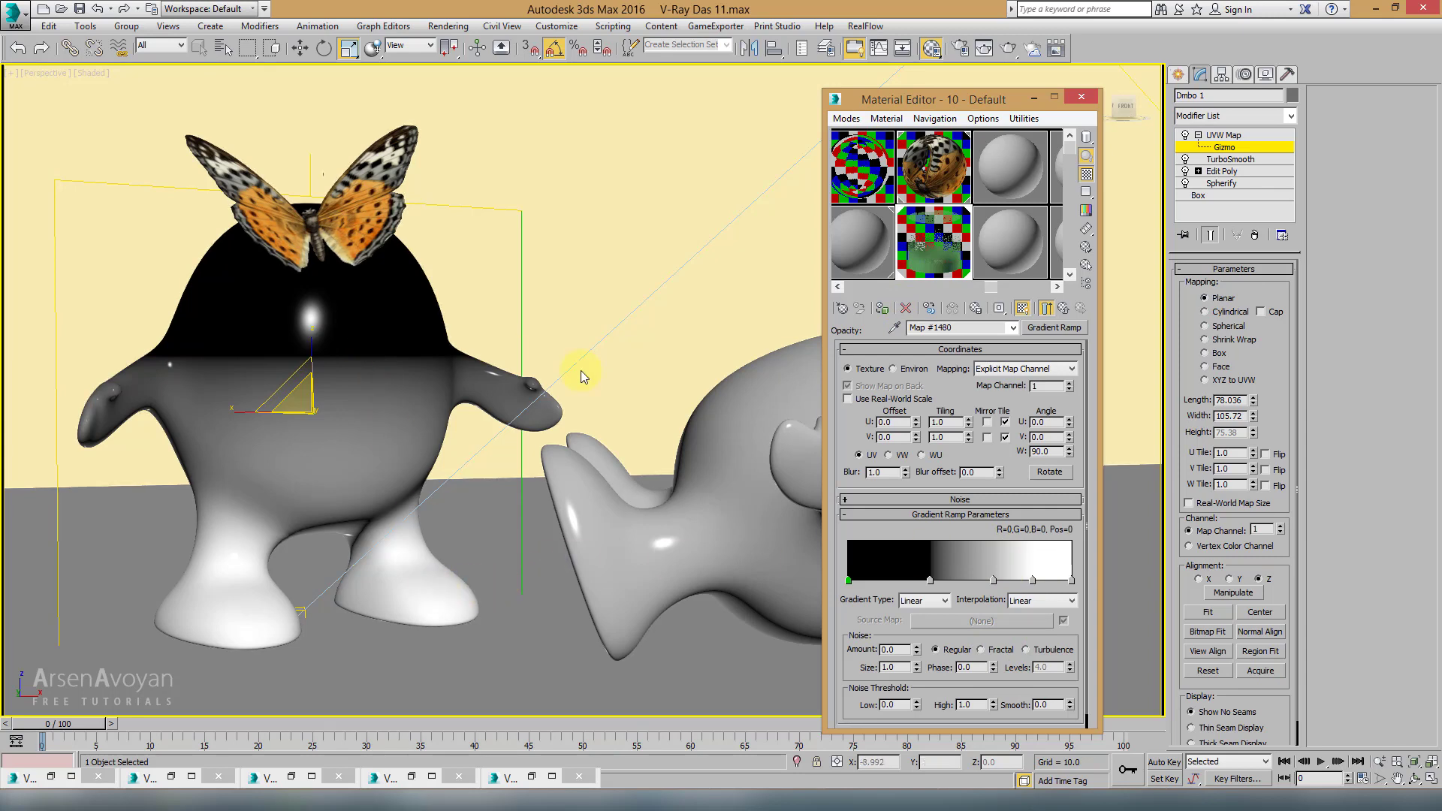
double_click(1055, 451)
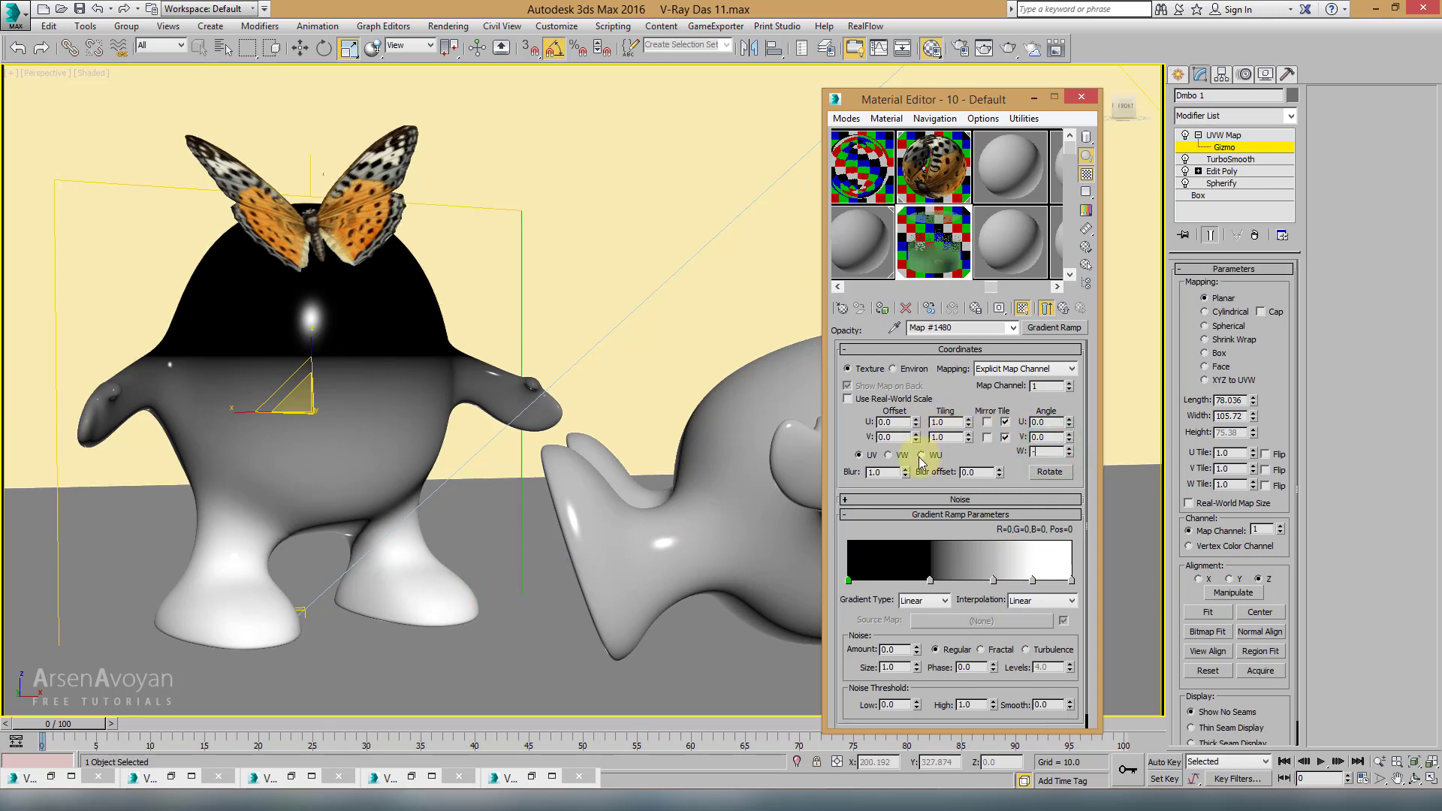
type("-90")
key("Return")
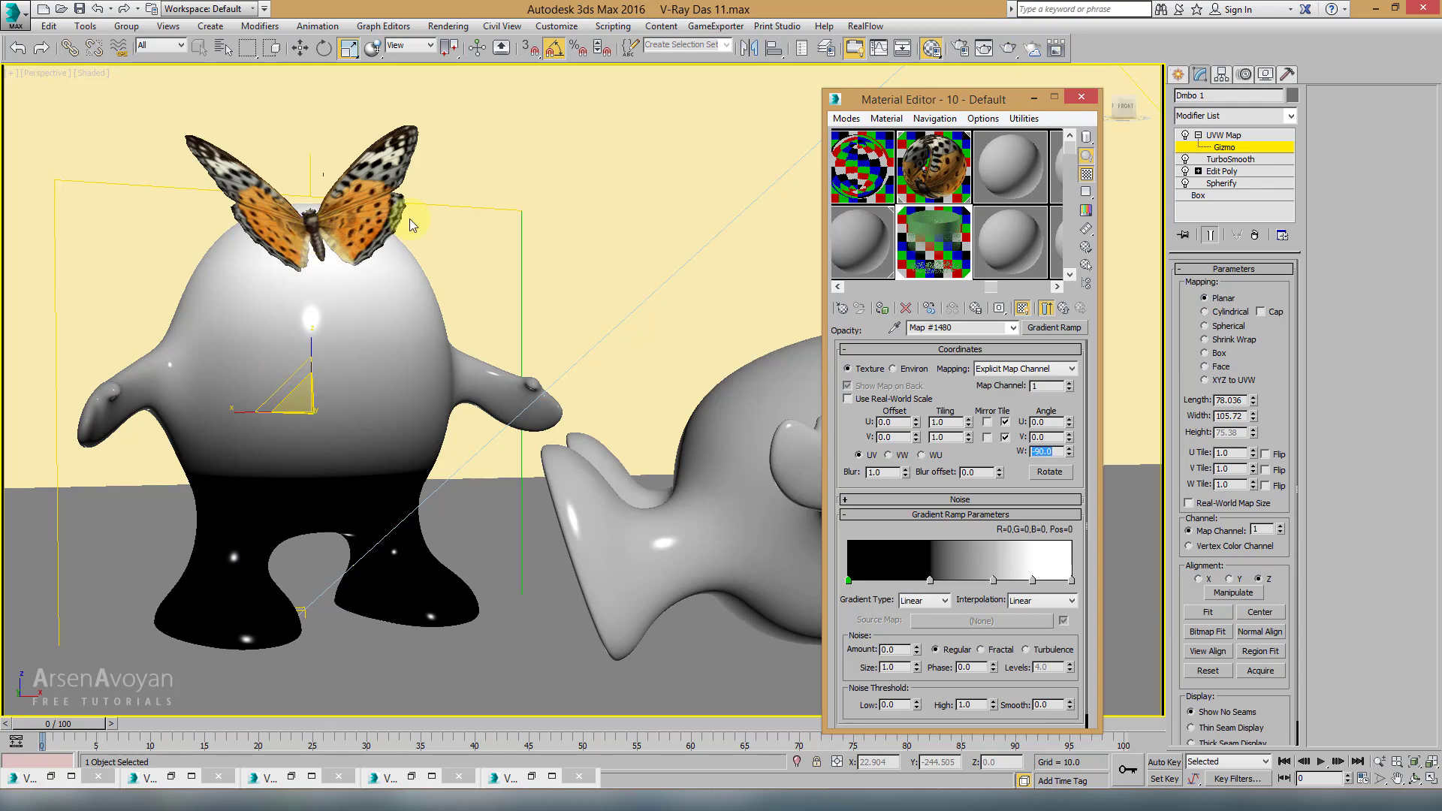
Step: Render the Perspective view with the Material Editor closed, and reopen the editor alongside the V-Ray frame buffer
left_click(1082, 97)
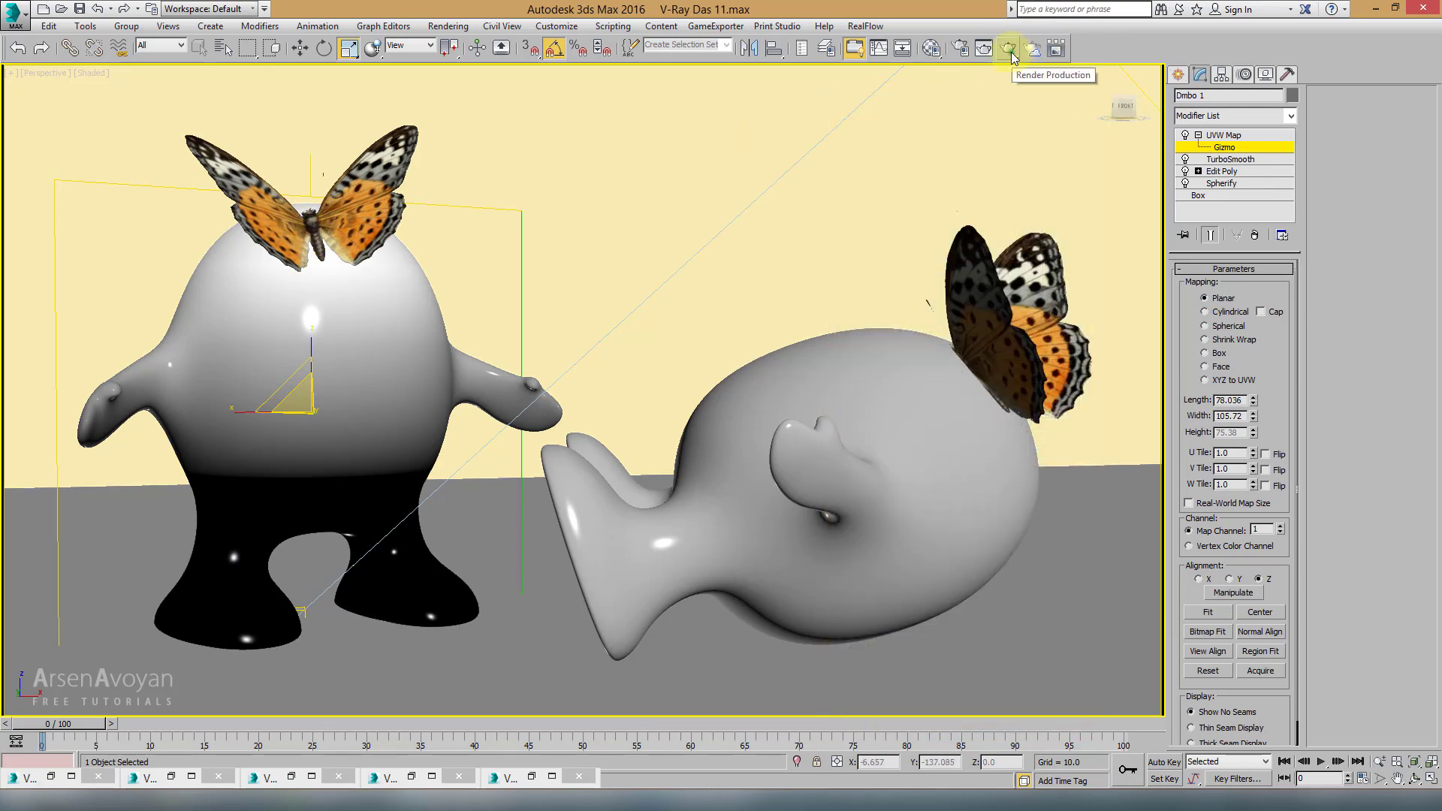
left_click(1008, 50)
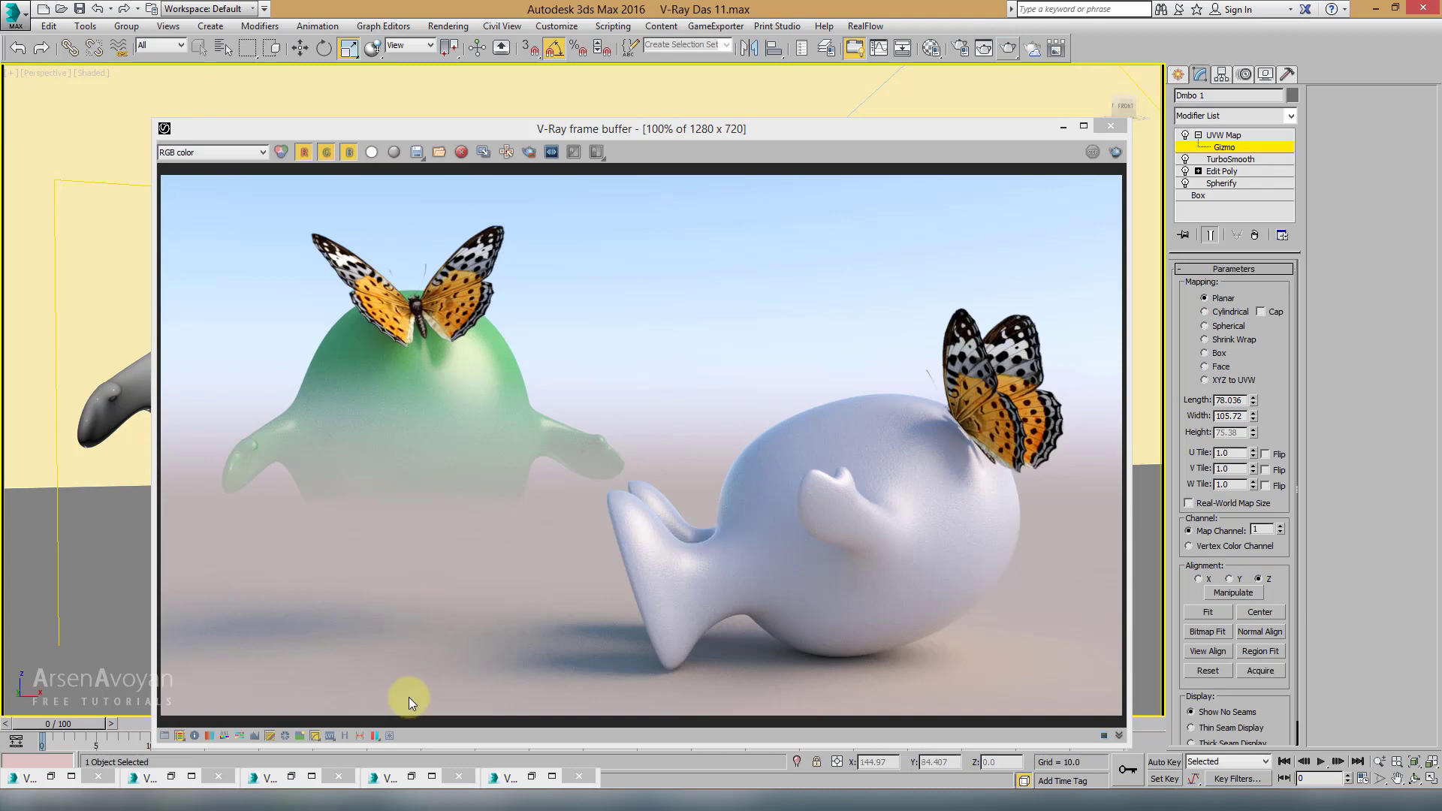
left_click(931, 49)
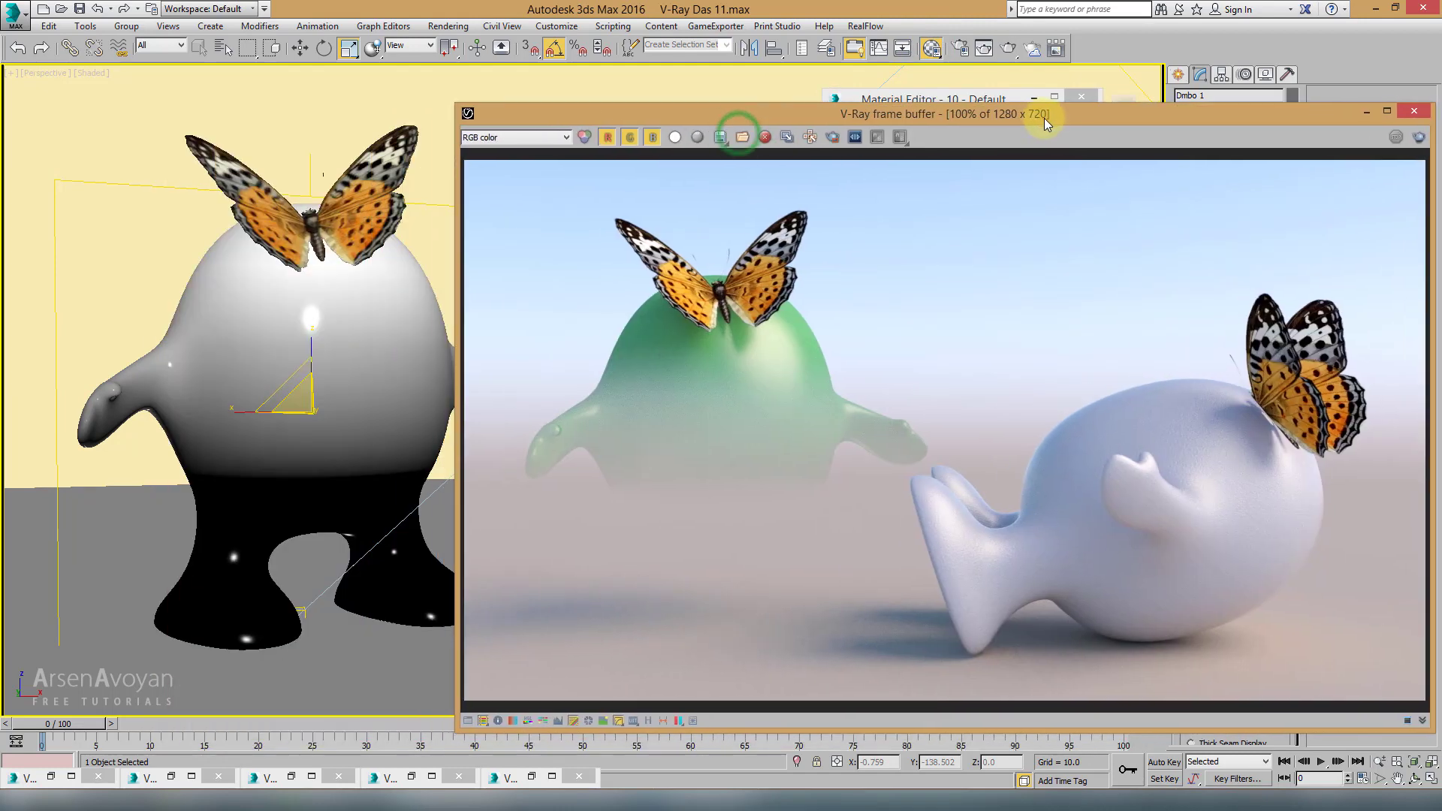
left_click_drag(737, 136, 488, 159)
left_click(897, 100)
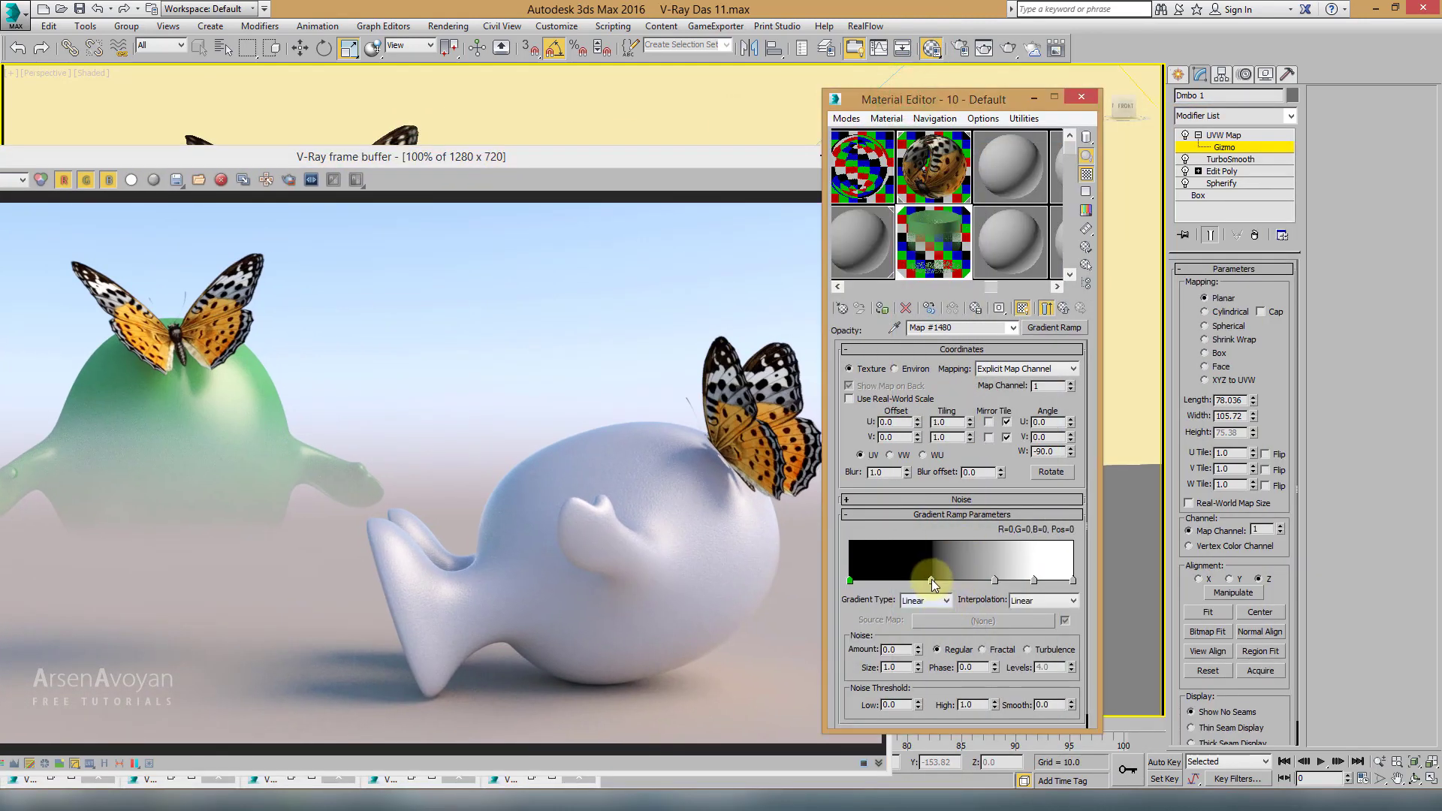
Step: Delete the added black flag from the gradient ramp and move the grey flag to position 42
right_click(932, 581)
left_click(948, 647)
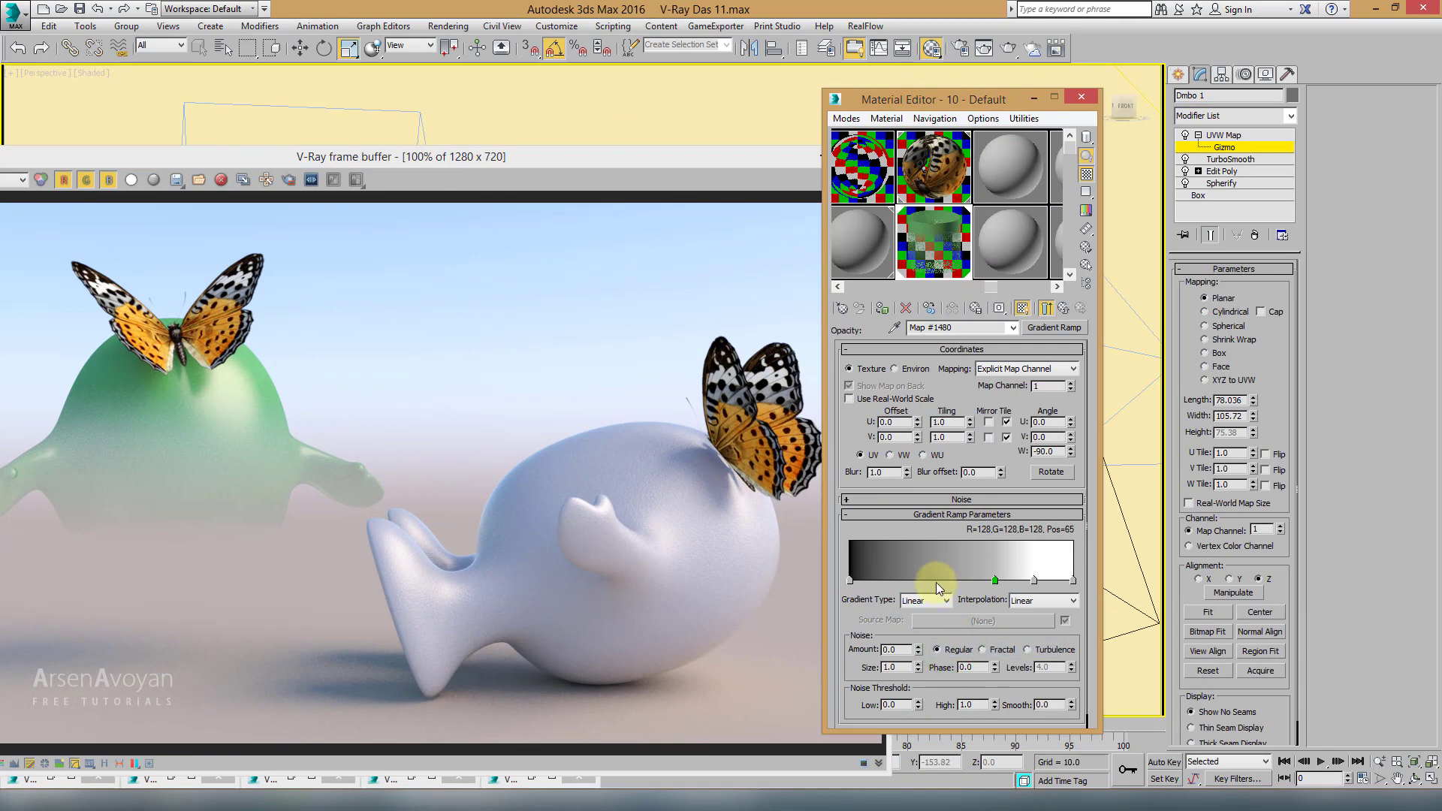
double_click(849, 581)
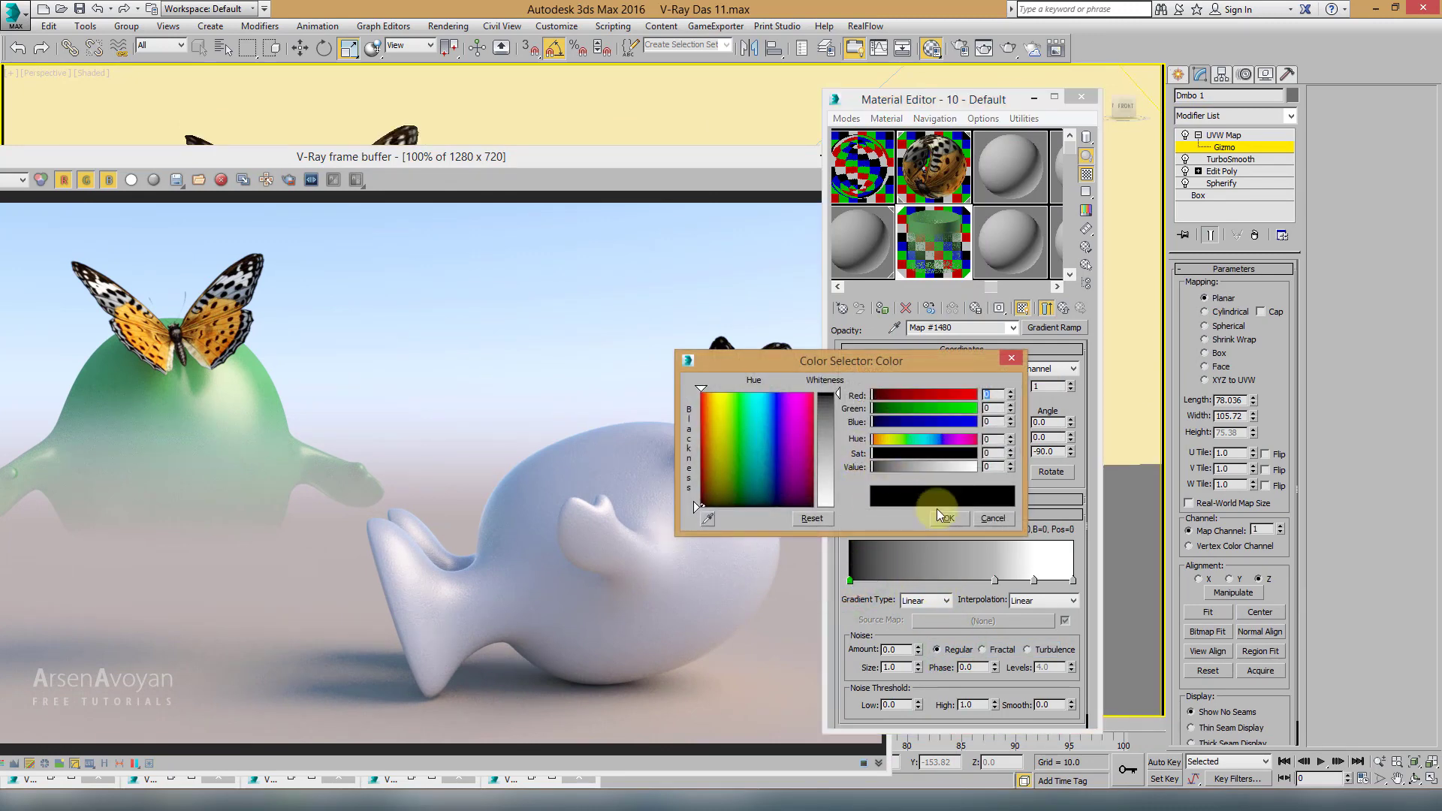
left_click(947, 518)
left_click_drag(994, 581, 943, 583)
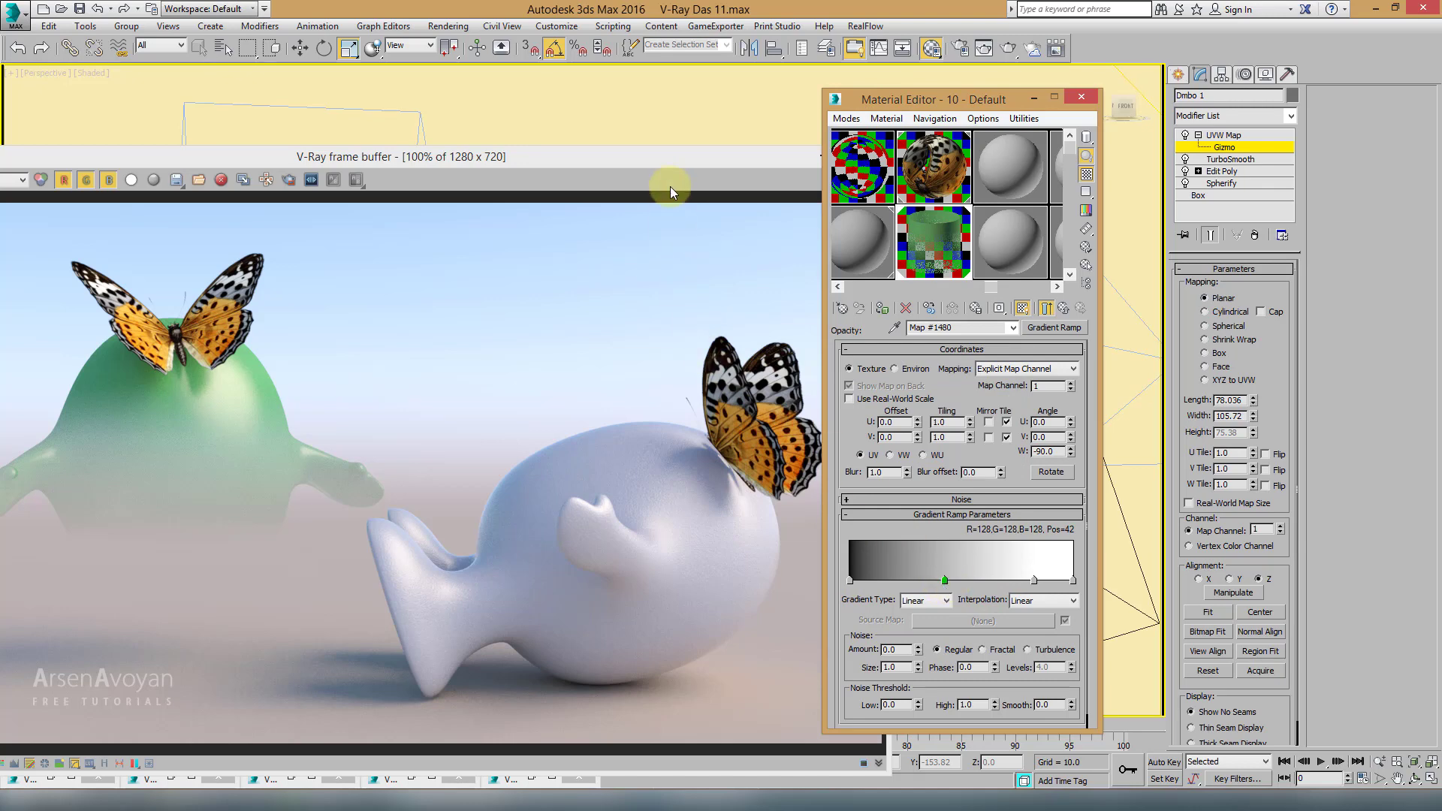
Step: Duplicate the finished render into a separate window and render again for a side-by-side comparison
left_click_drag(668, 159, 894, 100)
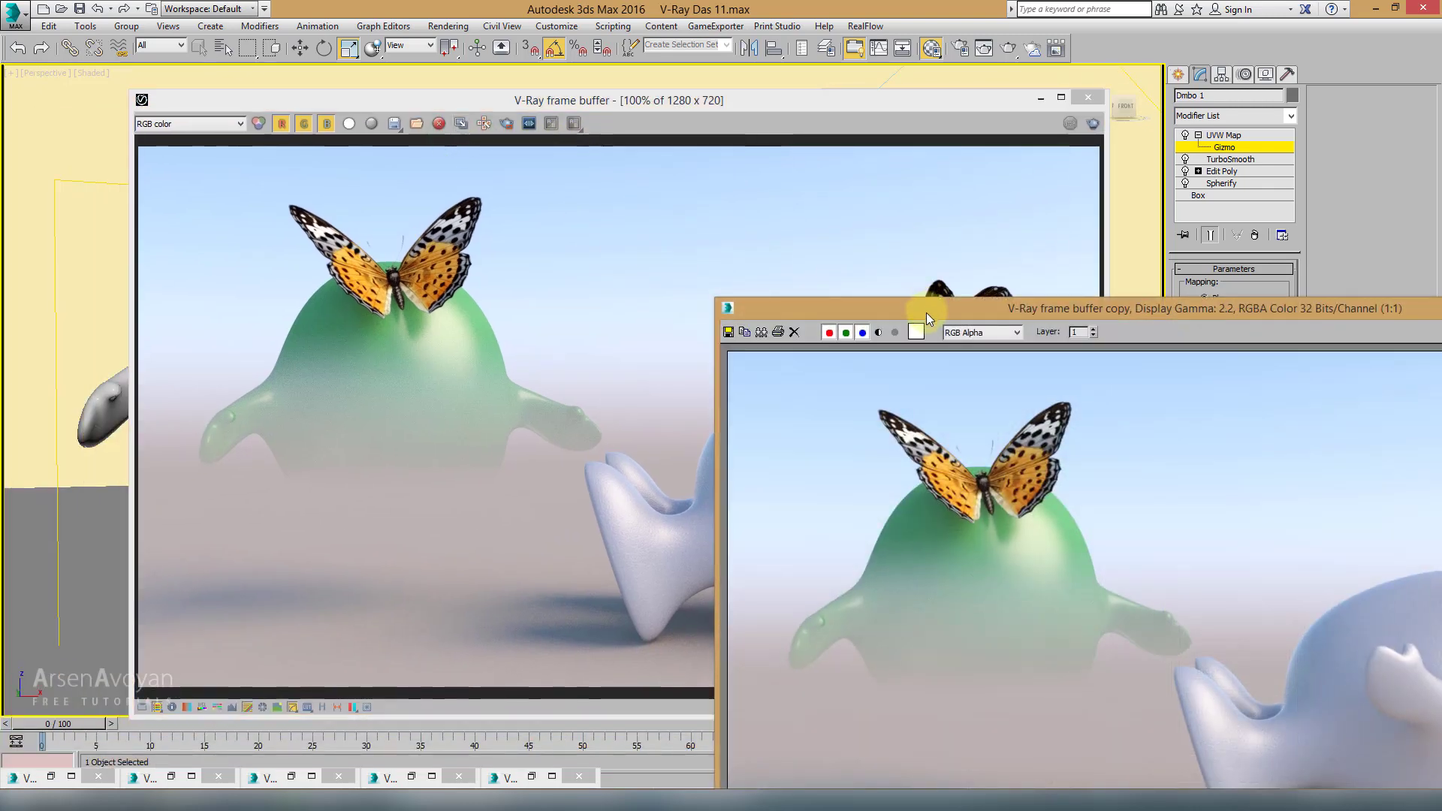
left_click_drag(926, 313, 218, 158)
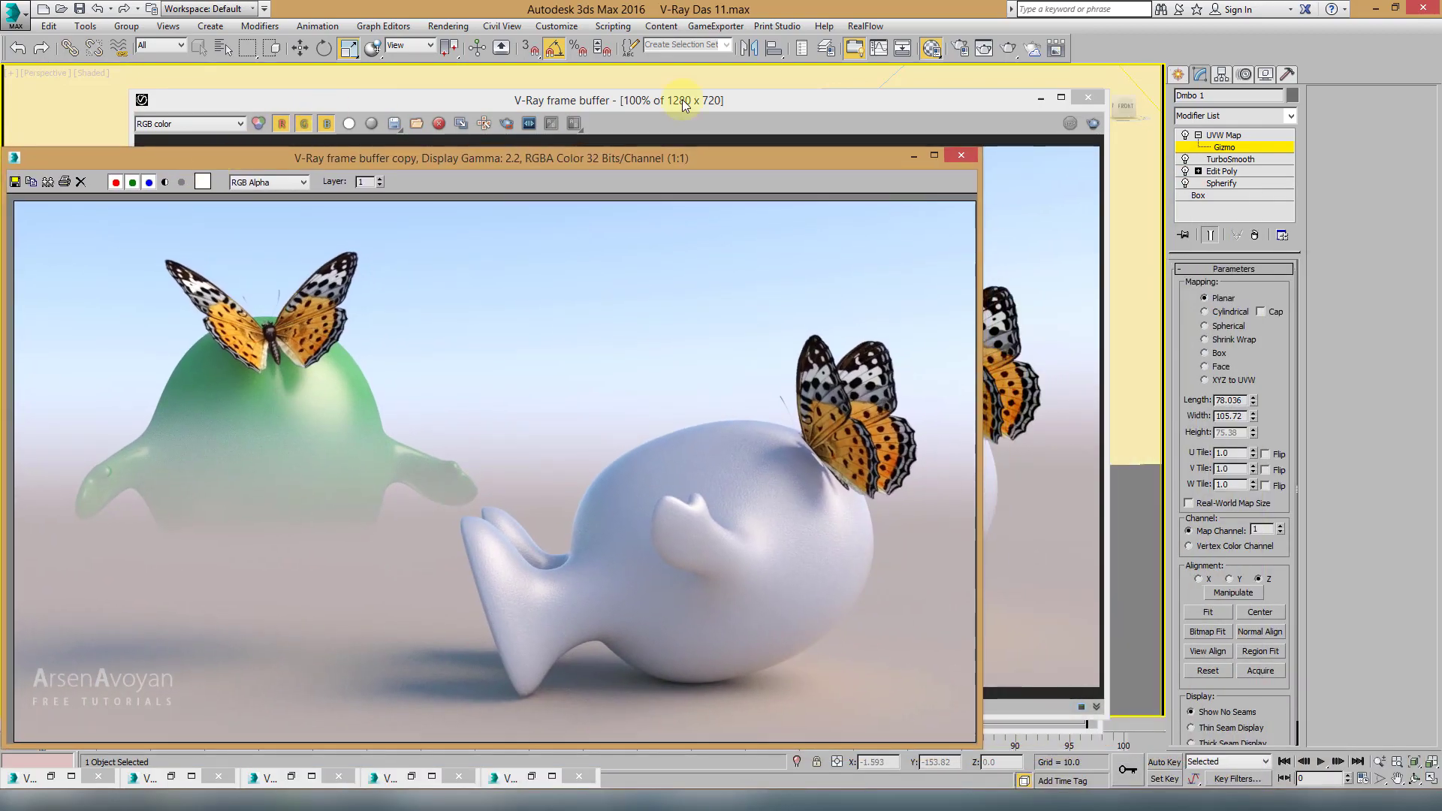
left_click(1089, 123)
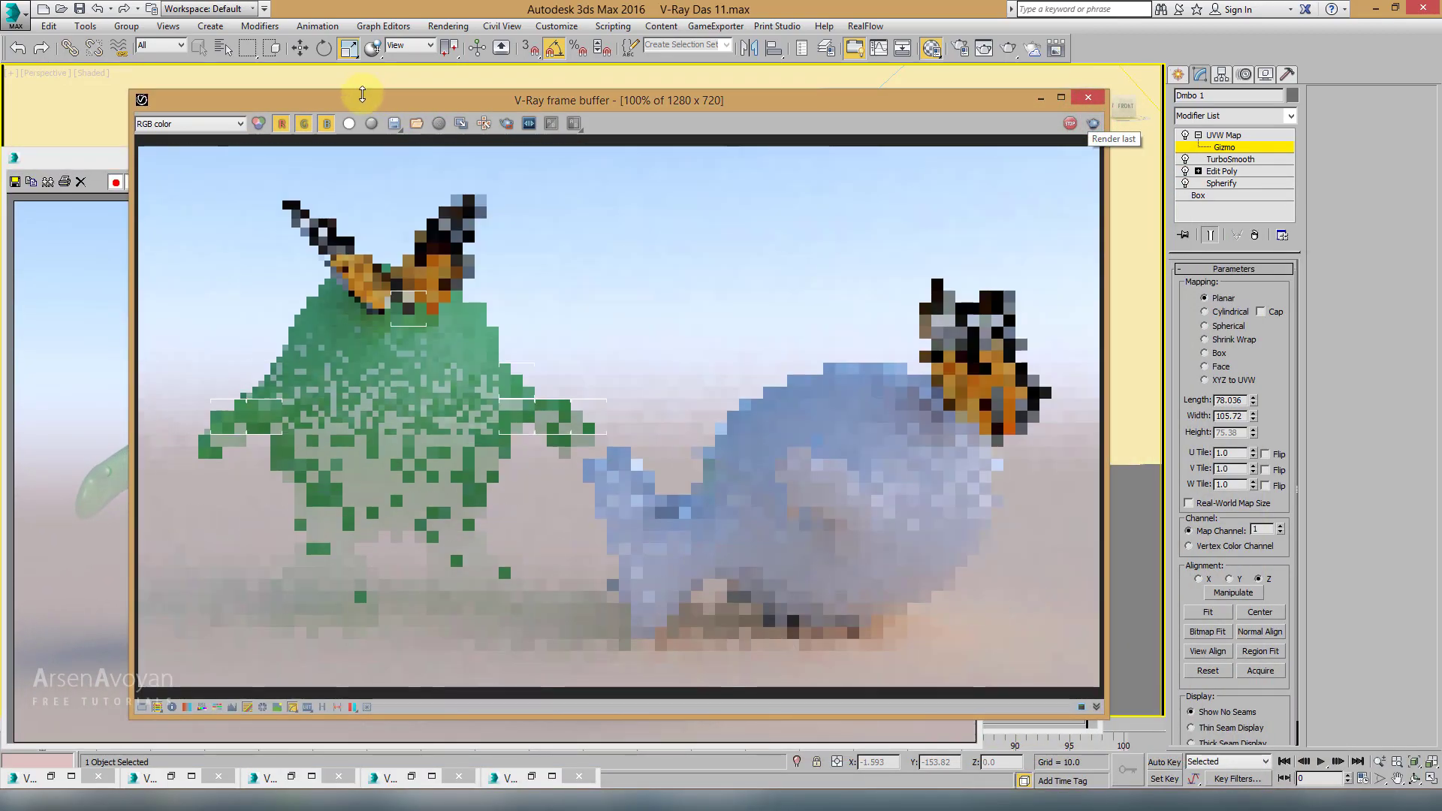
left_click_drag(362, 94, 756, 84)
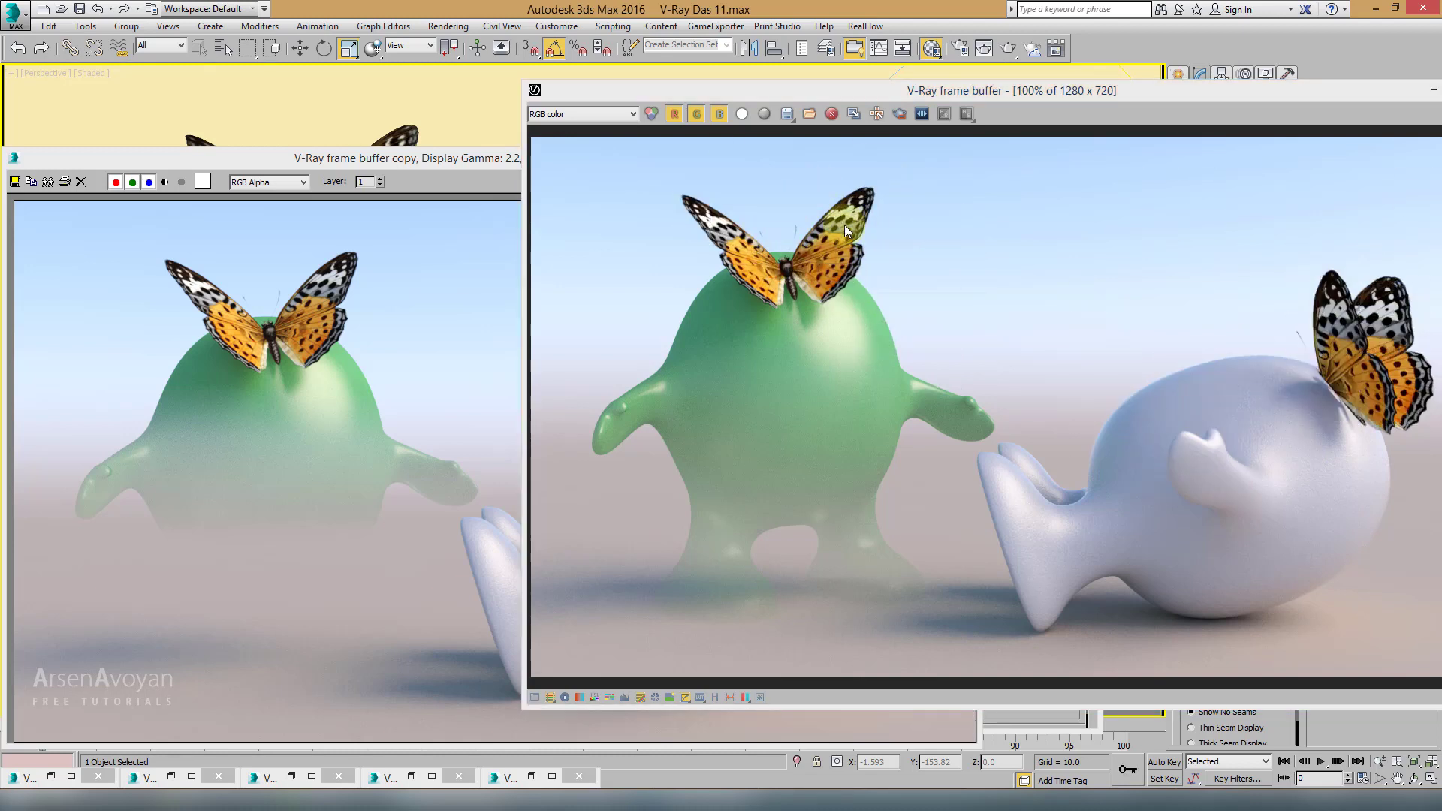
double_click(920, 92)
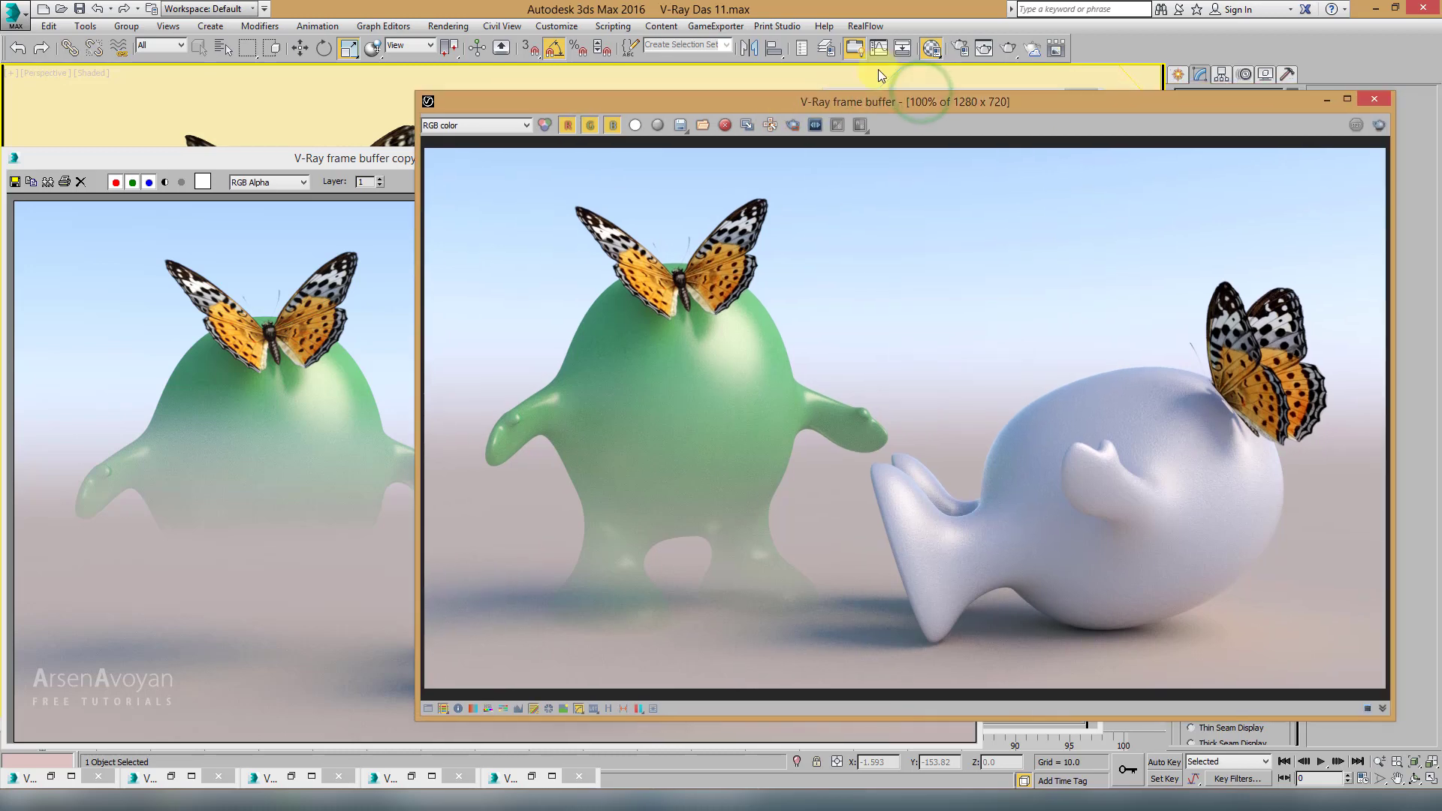
Step: Review the green material's basic parameters and the butterfly material's diffuse and opacity map slots
left_click(931, 49)
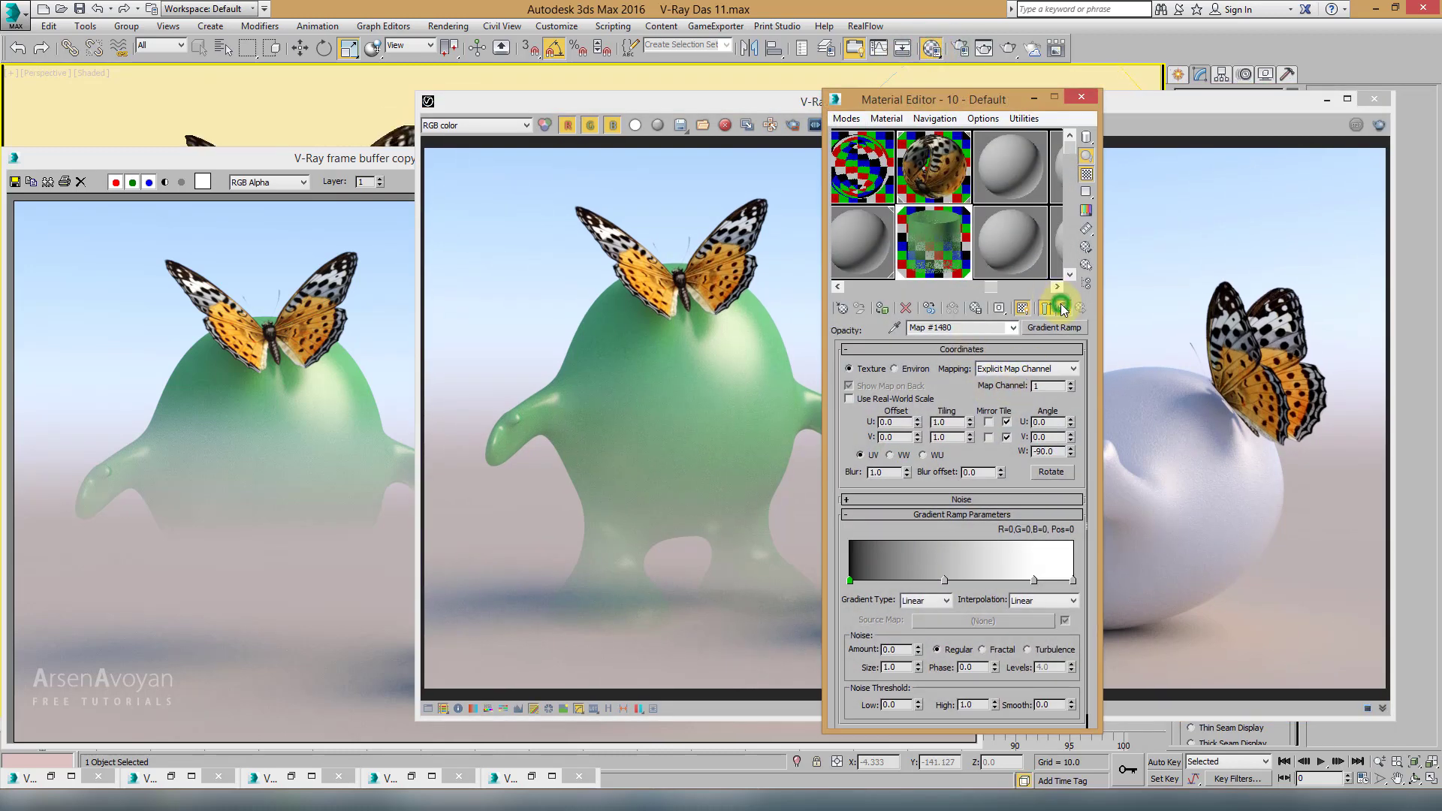
left_click(1047, 307)
left_click_drag(918, 359, 892, 684)
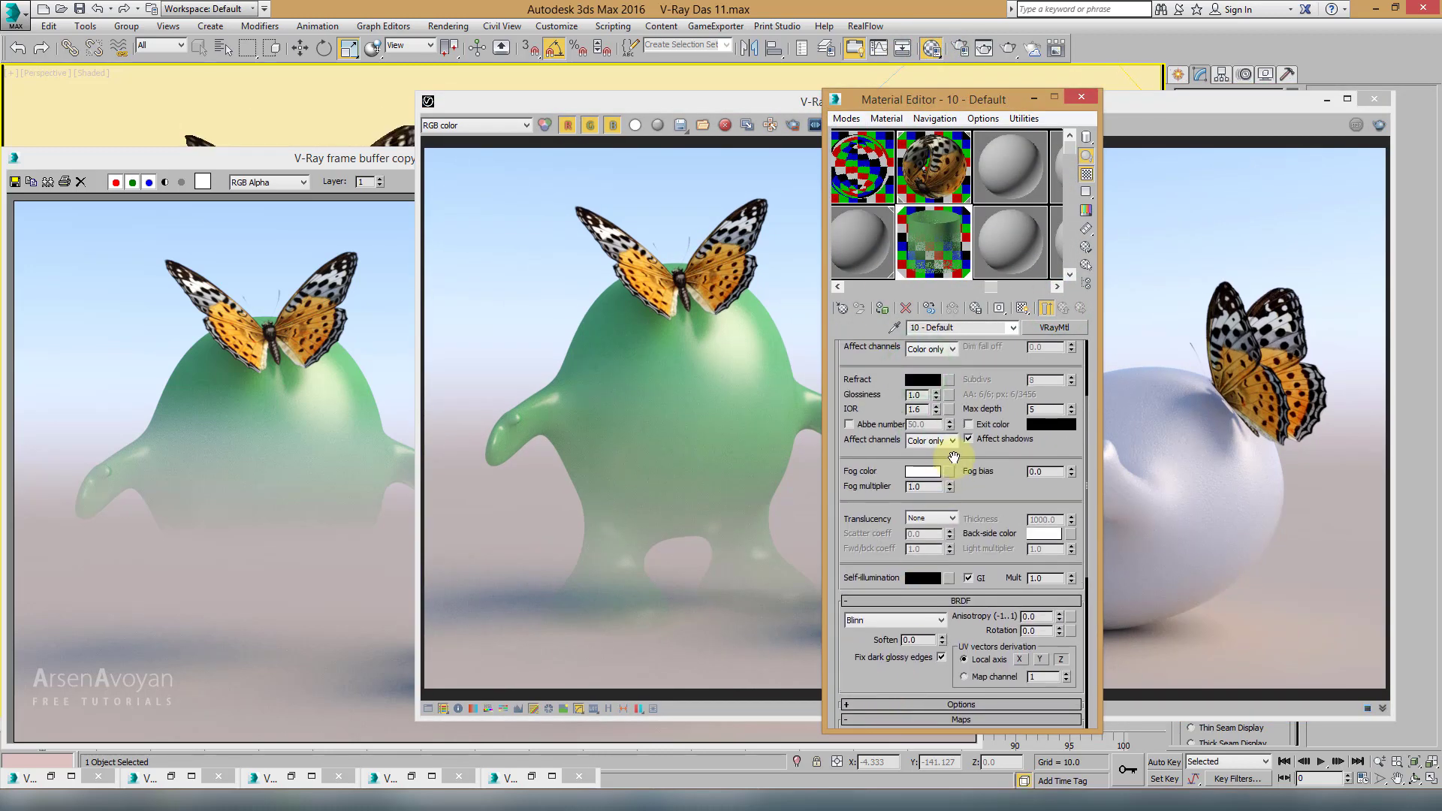
left_click_drag(990, 378, 987, 595)
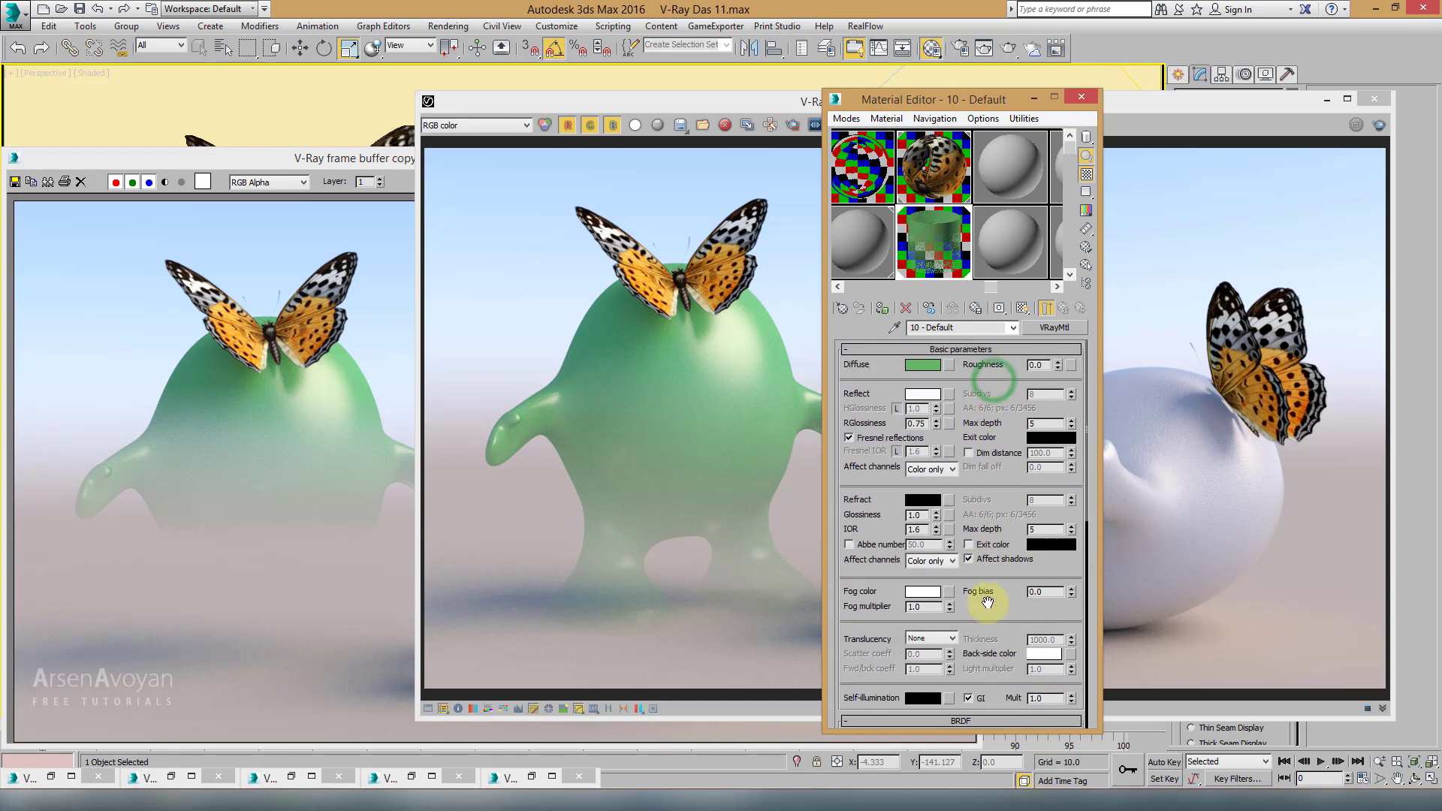
left_click(927, 180)
left_click_drag(913, 409, 894, 684)
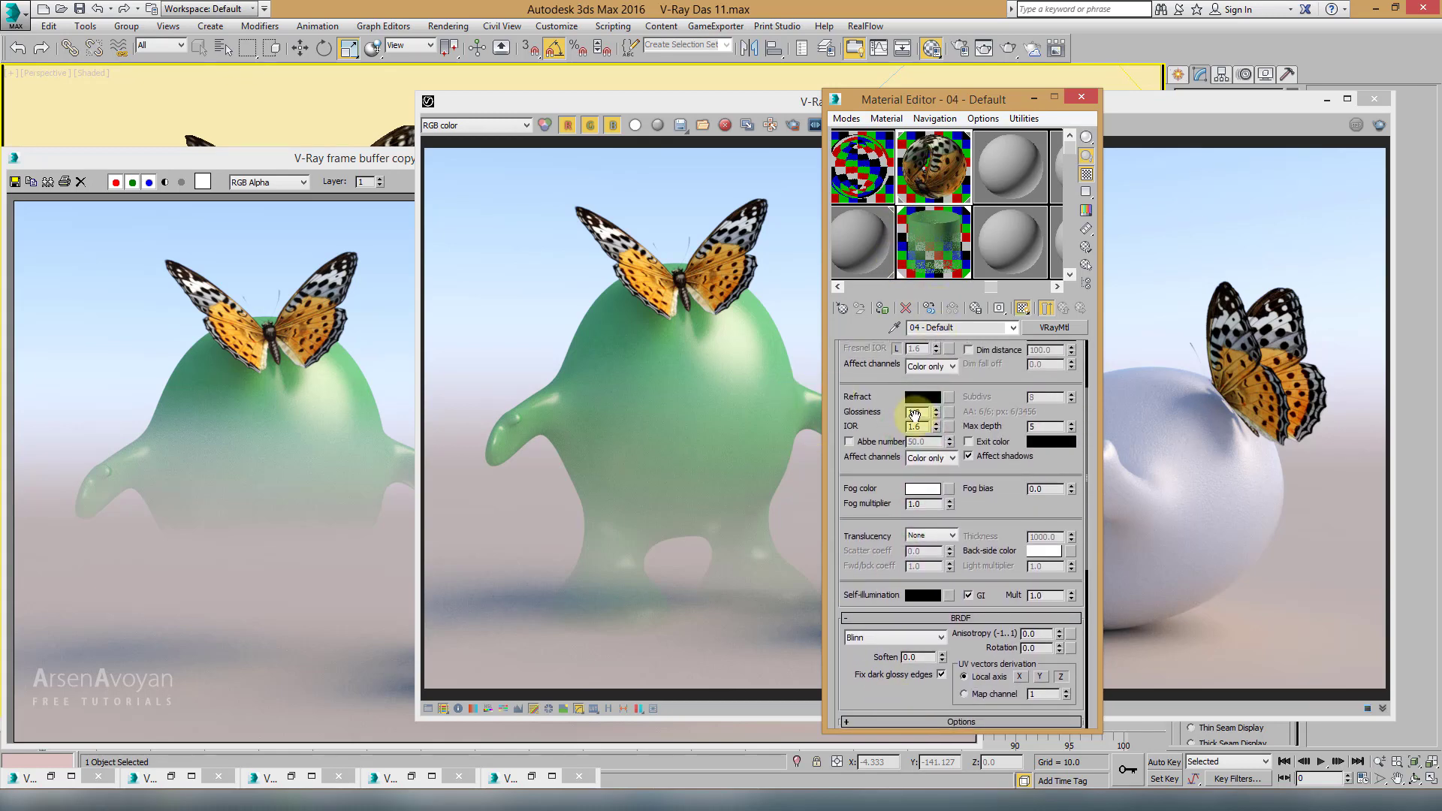
left_click_drag(1010, 397, 984, 256)
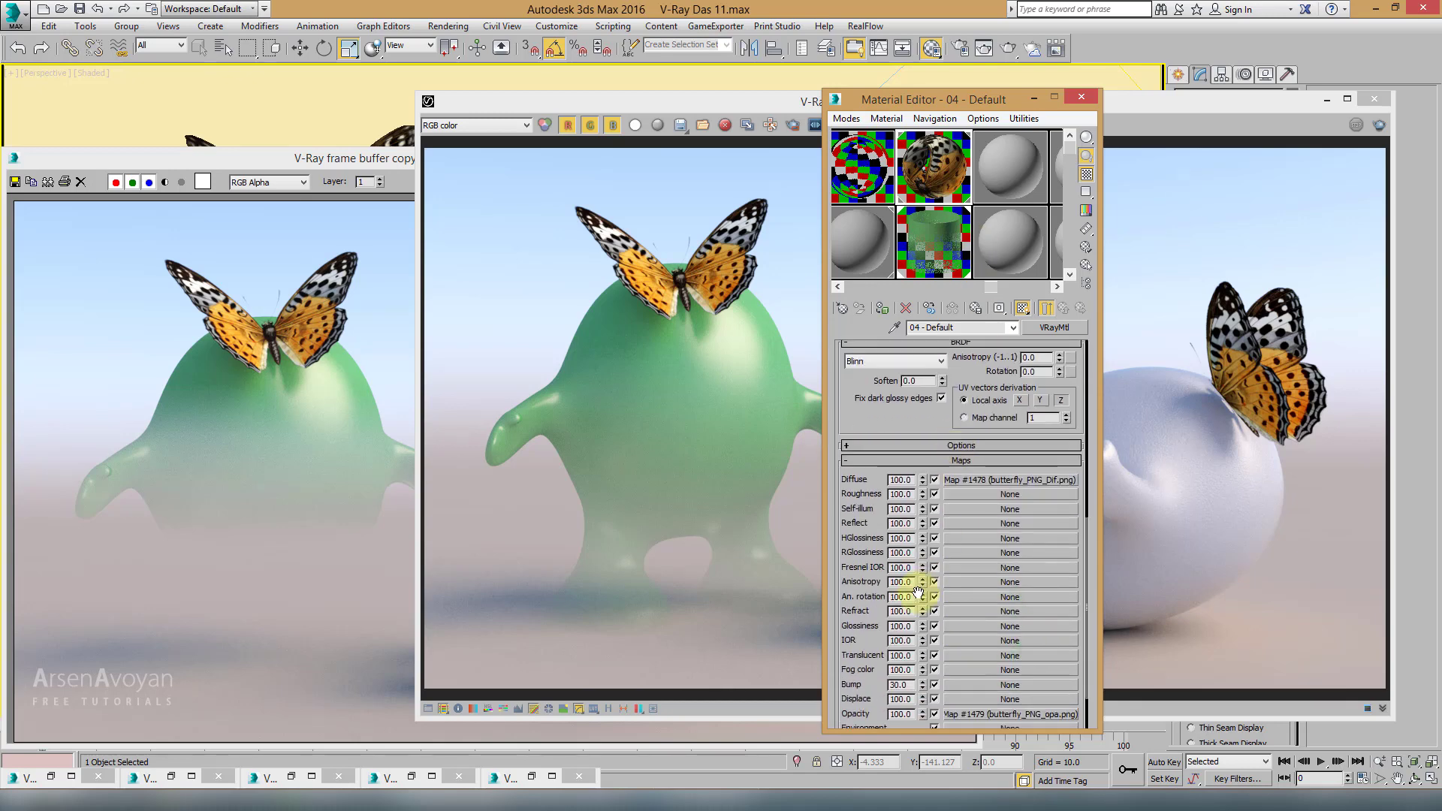
Step: Disable the butterfly material's diffuse map and render the scene with only its opacity map active
left_click(934, 481)
left_click_drag(853, 425, 851, 517)
left_click(725, 237)
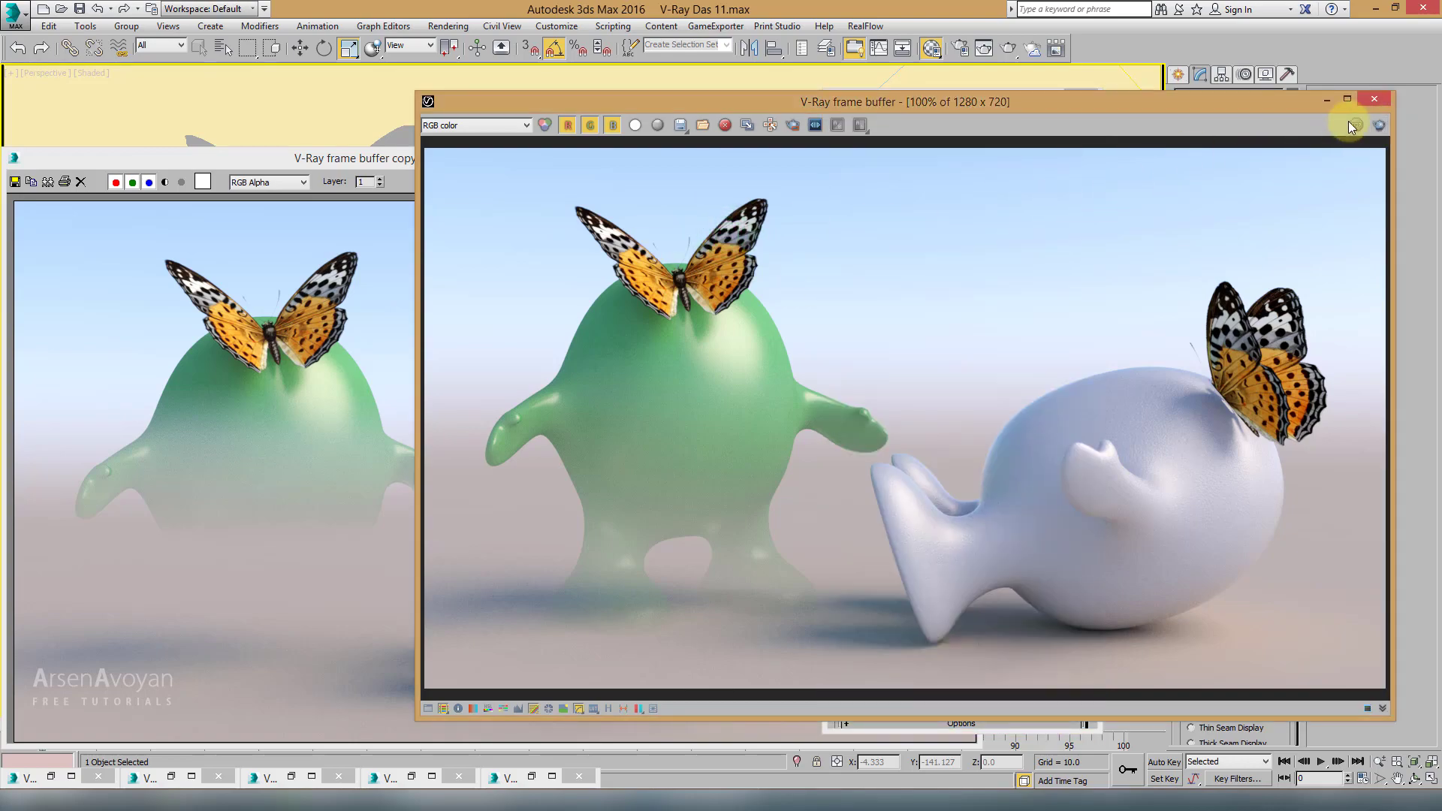
left_click(1379, 125)
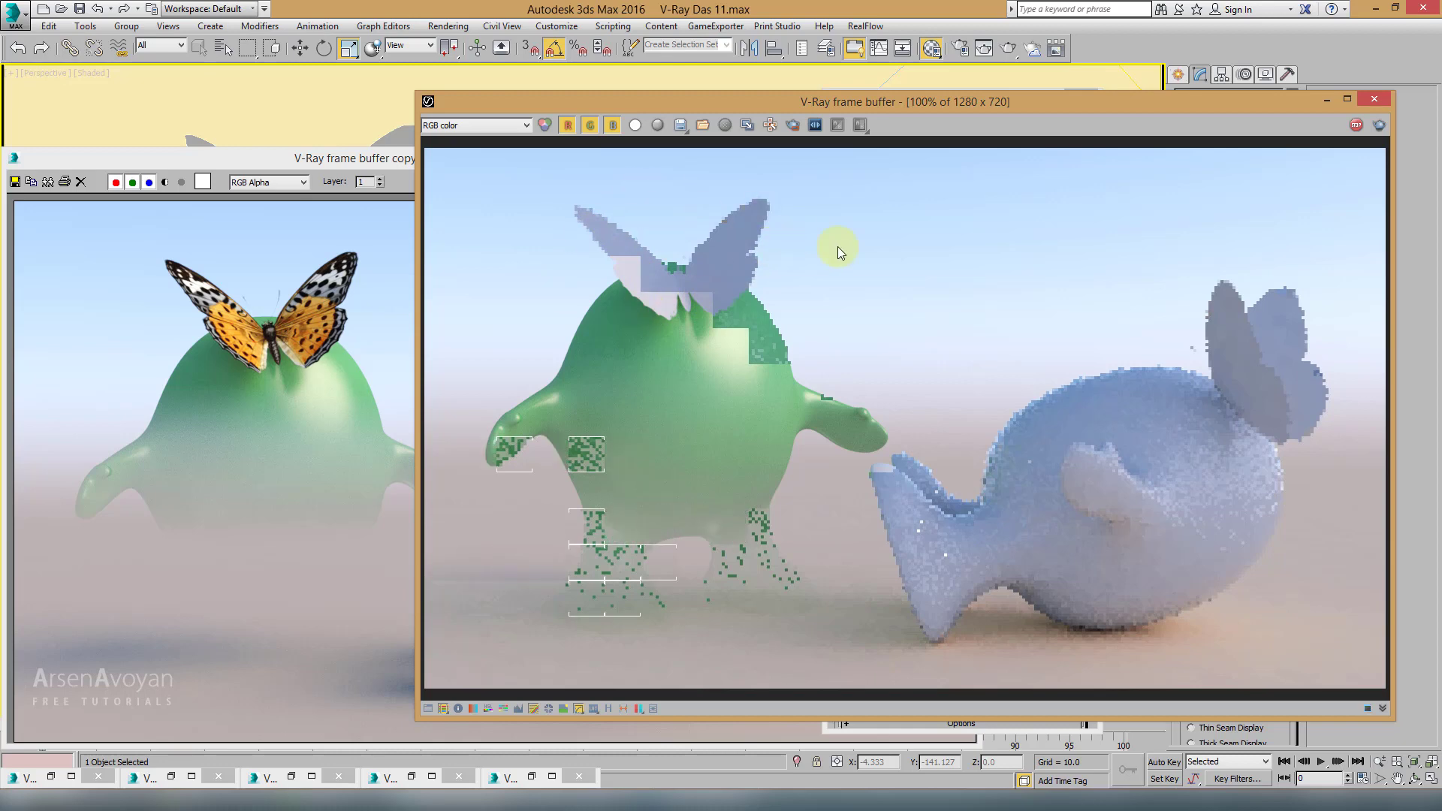
Step: Re-enable the butterfly material's diffuse map and render the scene again
left_click_drag(1009, 105, 873, 116)
left_click(950, 95)
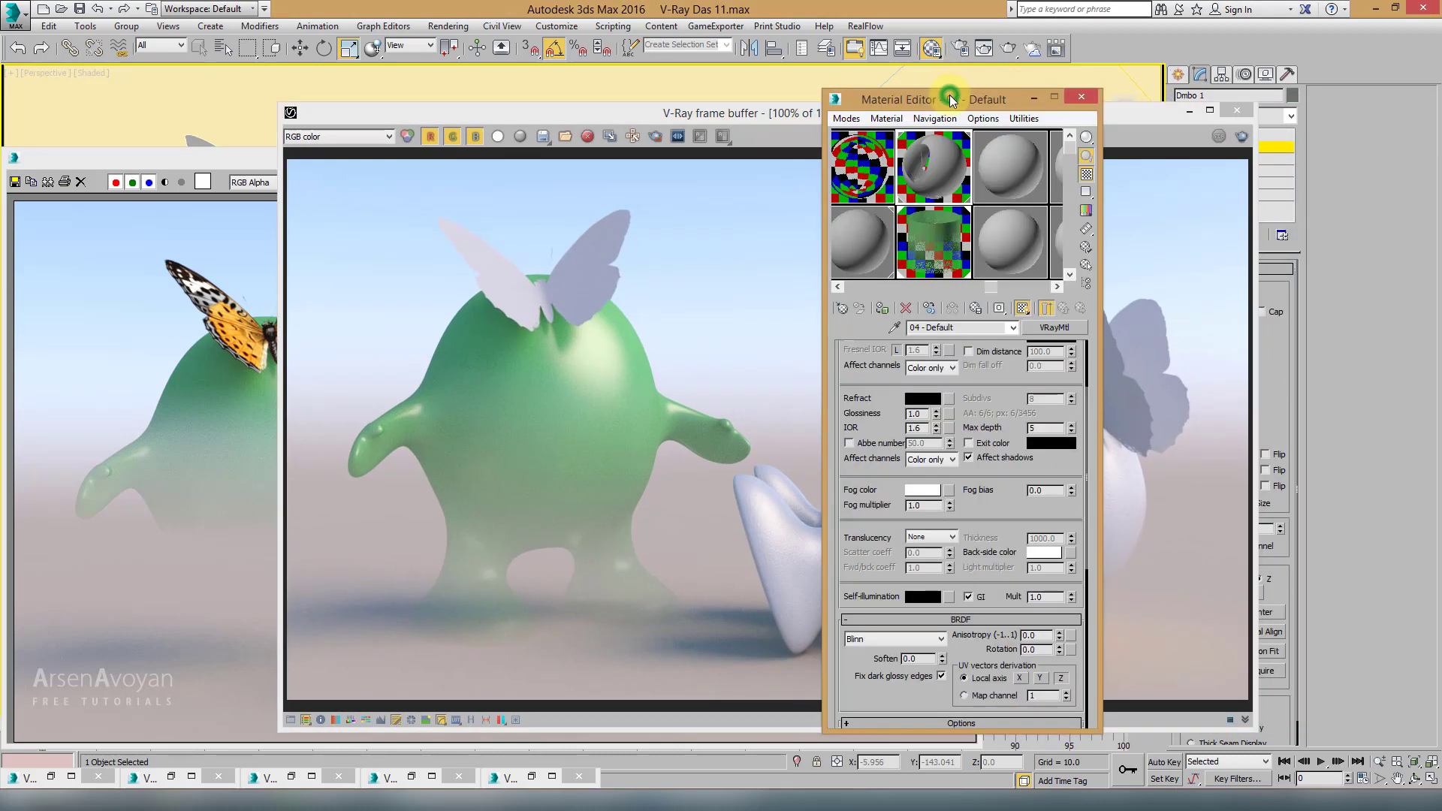
scroll(984, 465, "down", 5)
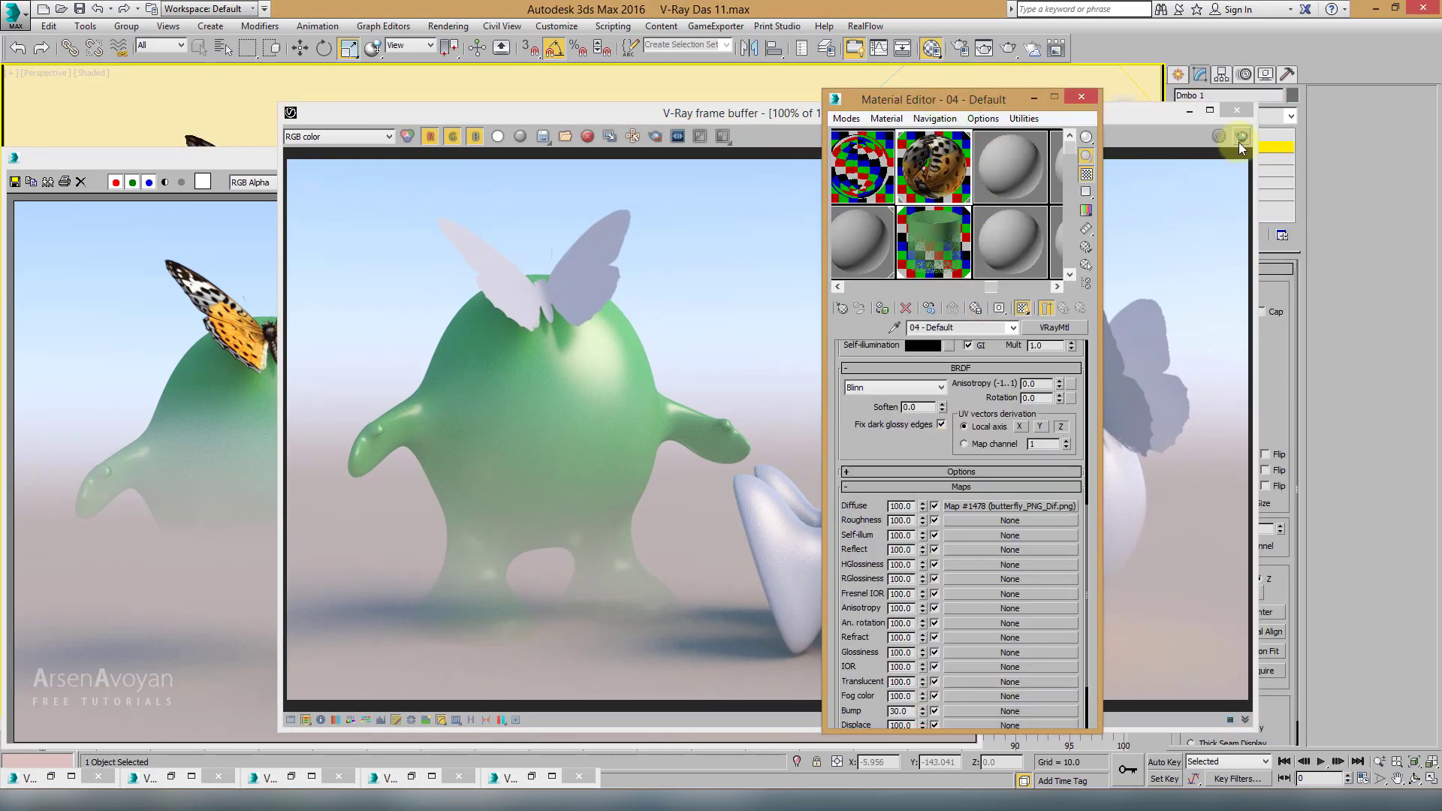
left_click(1241, 138)
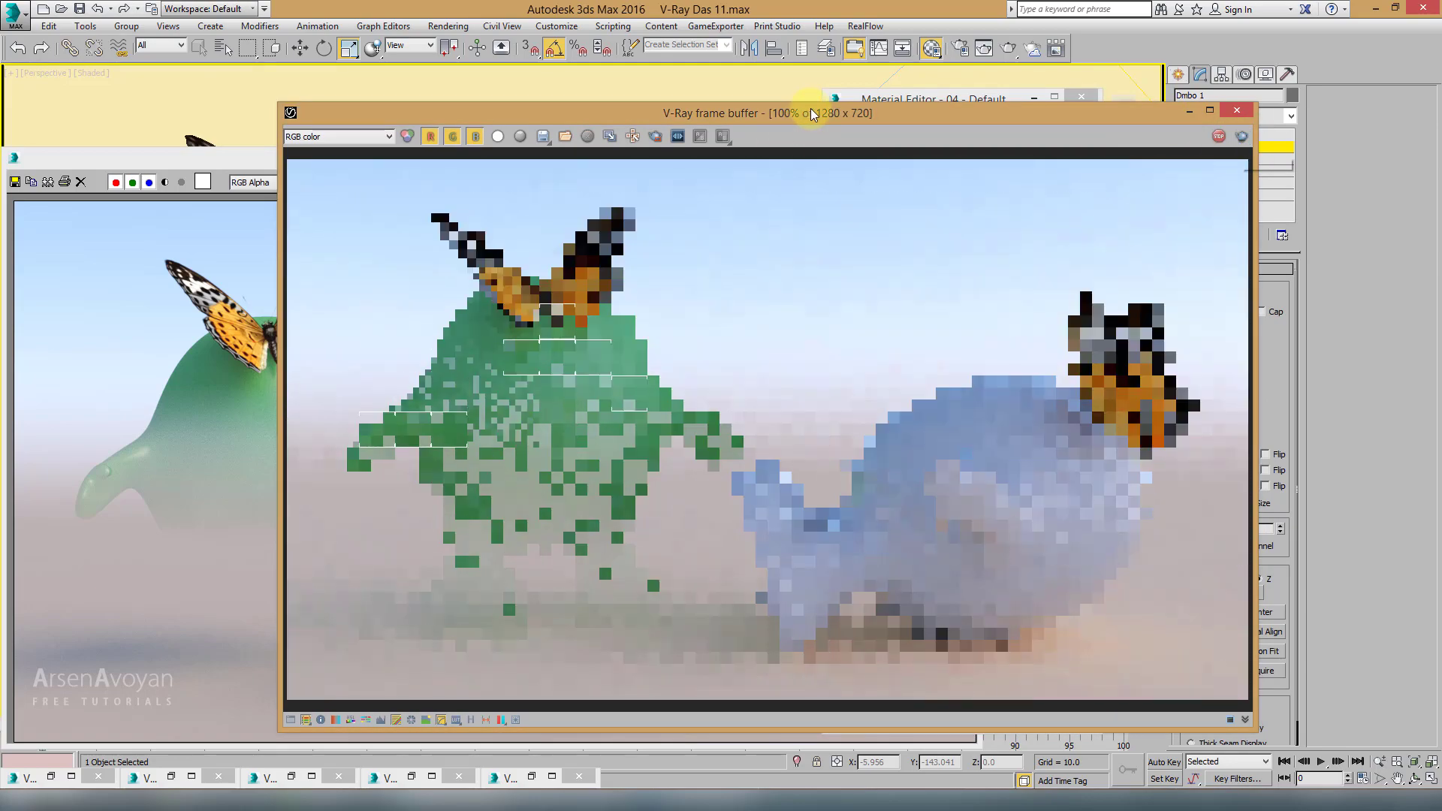
left_click_drag(809, 108, 727, 96)
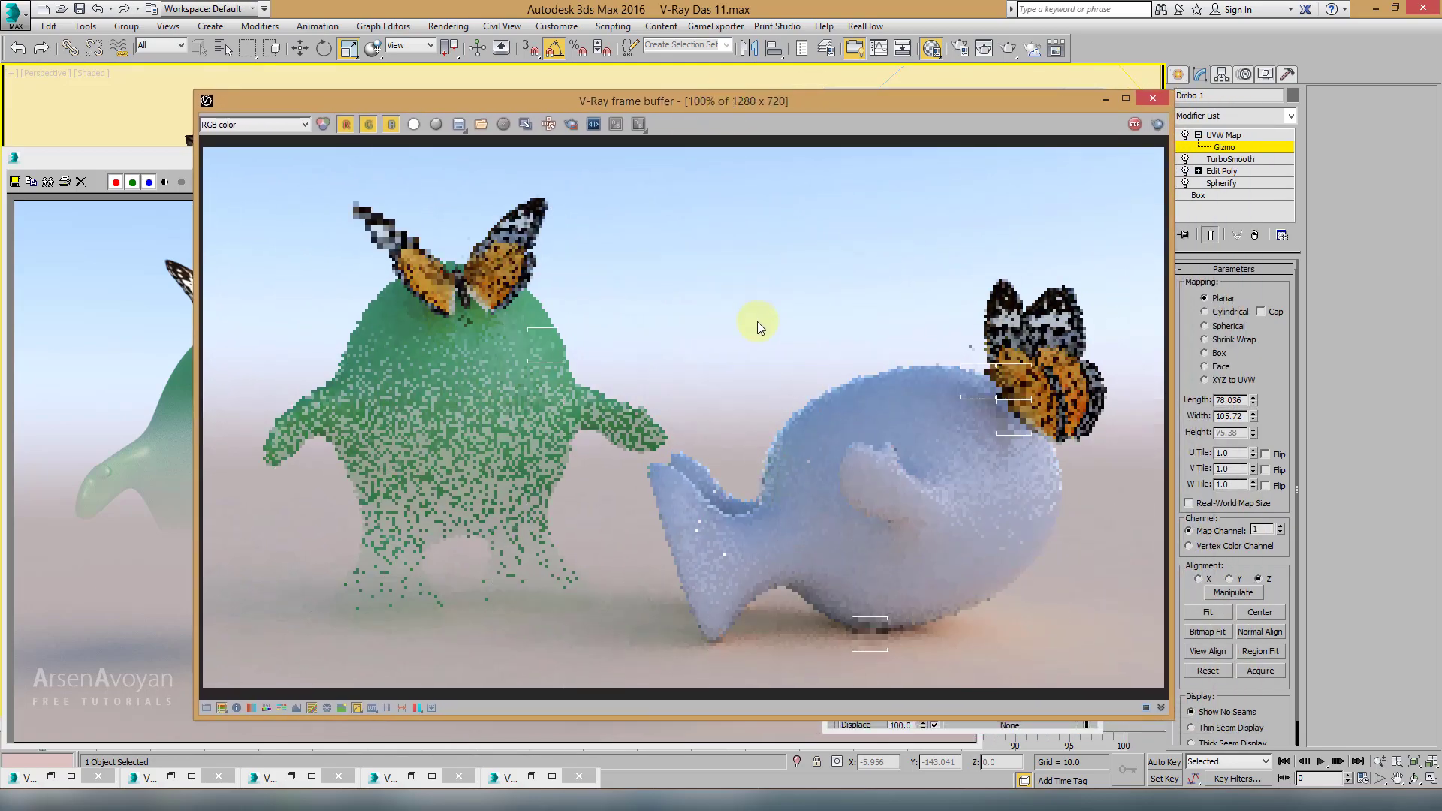